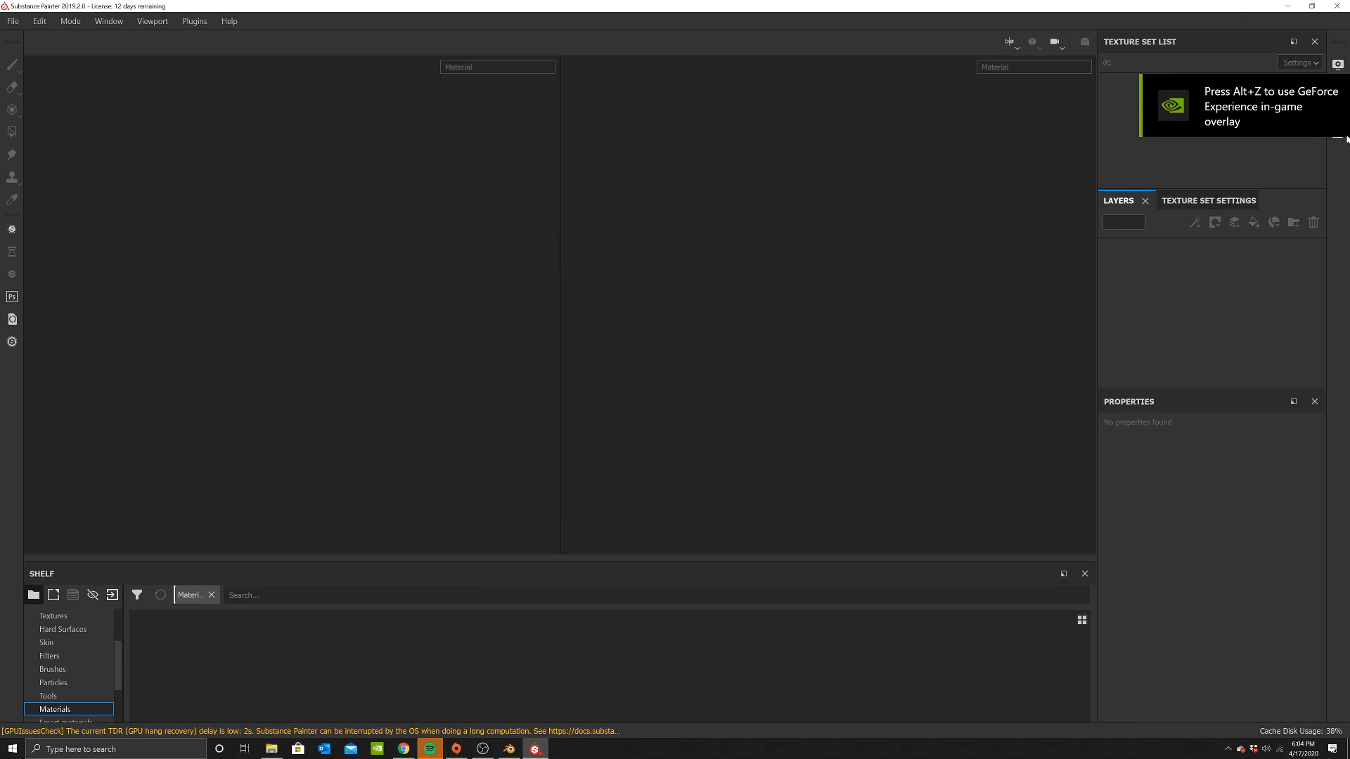
Switch to Blender and open the Column mesh for editing in the UV Editing workspace
left_click(1287, 6)
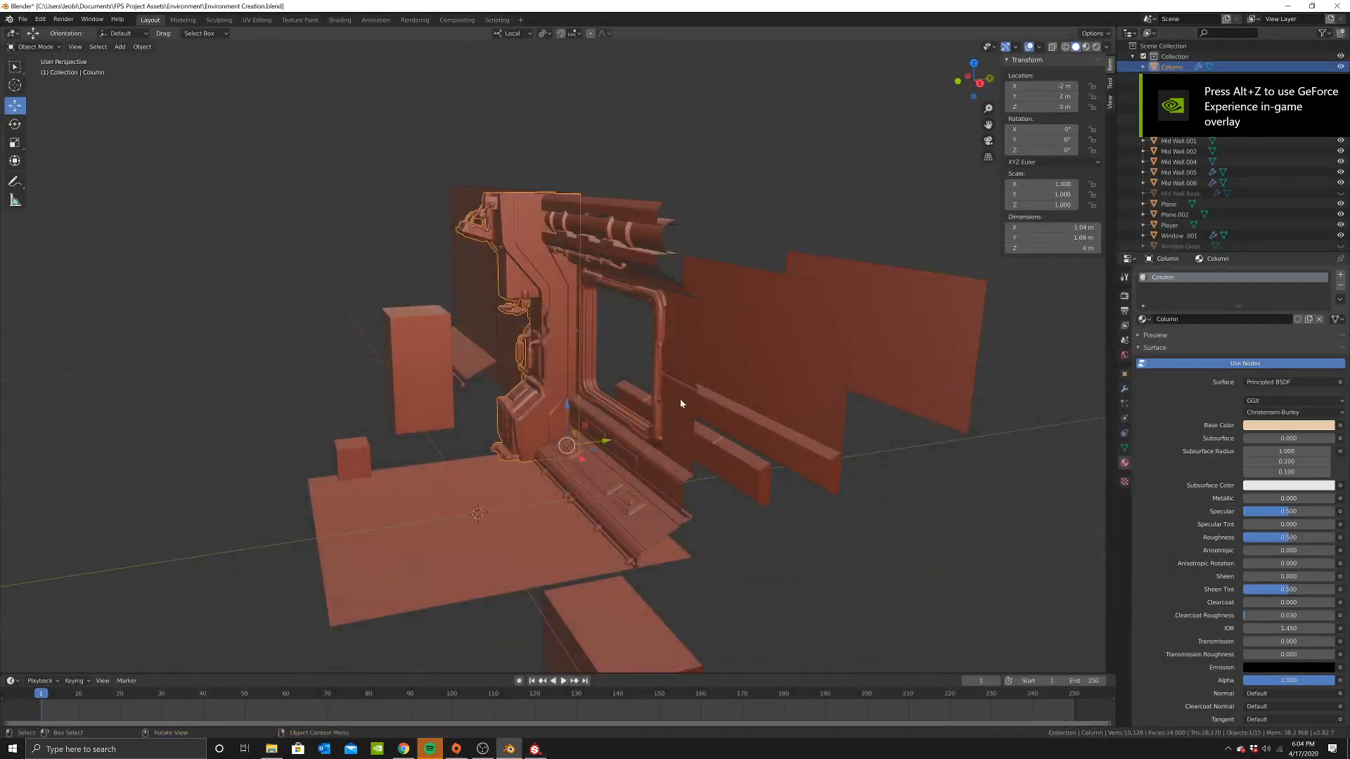
scroll(824, 340, "up", 6)
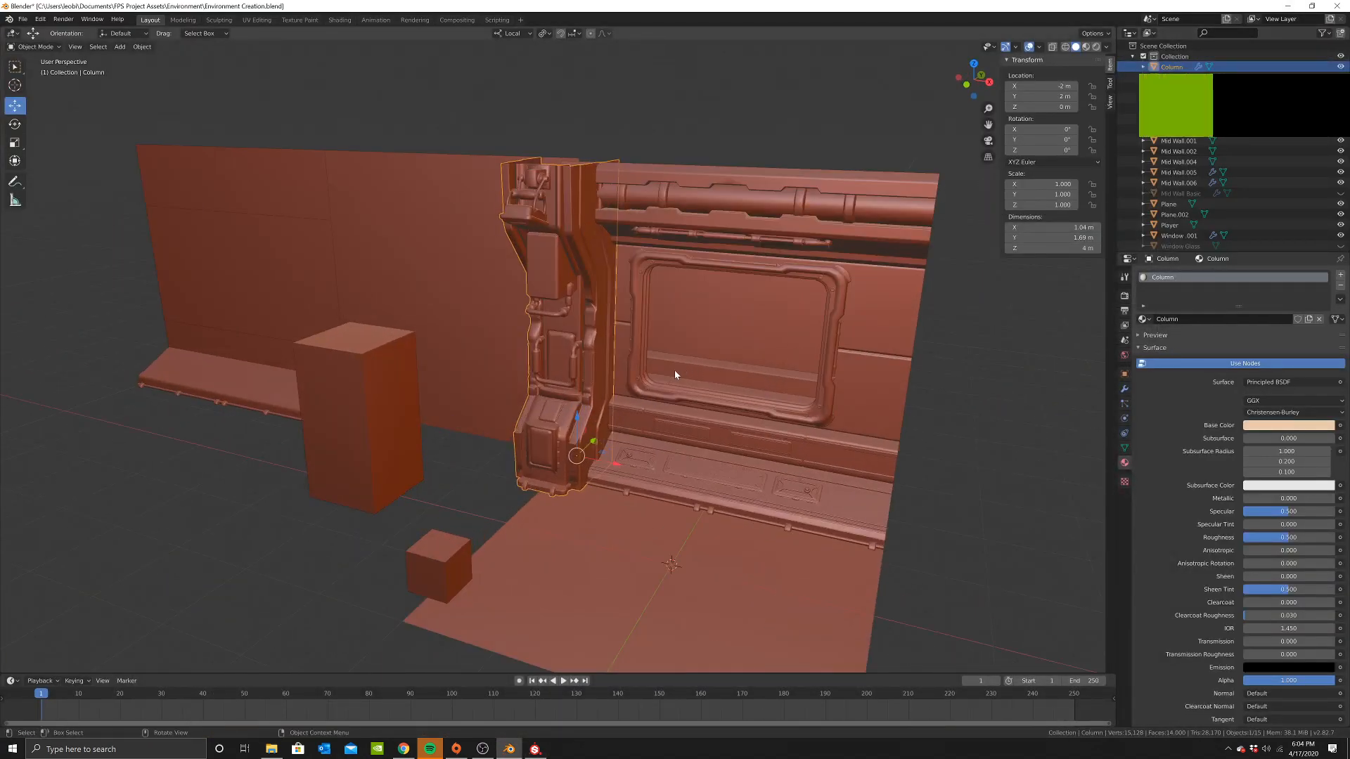
middle_click_drag(738, 398, 687, 401)
key("Tab")
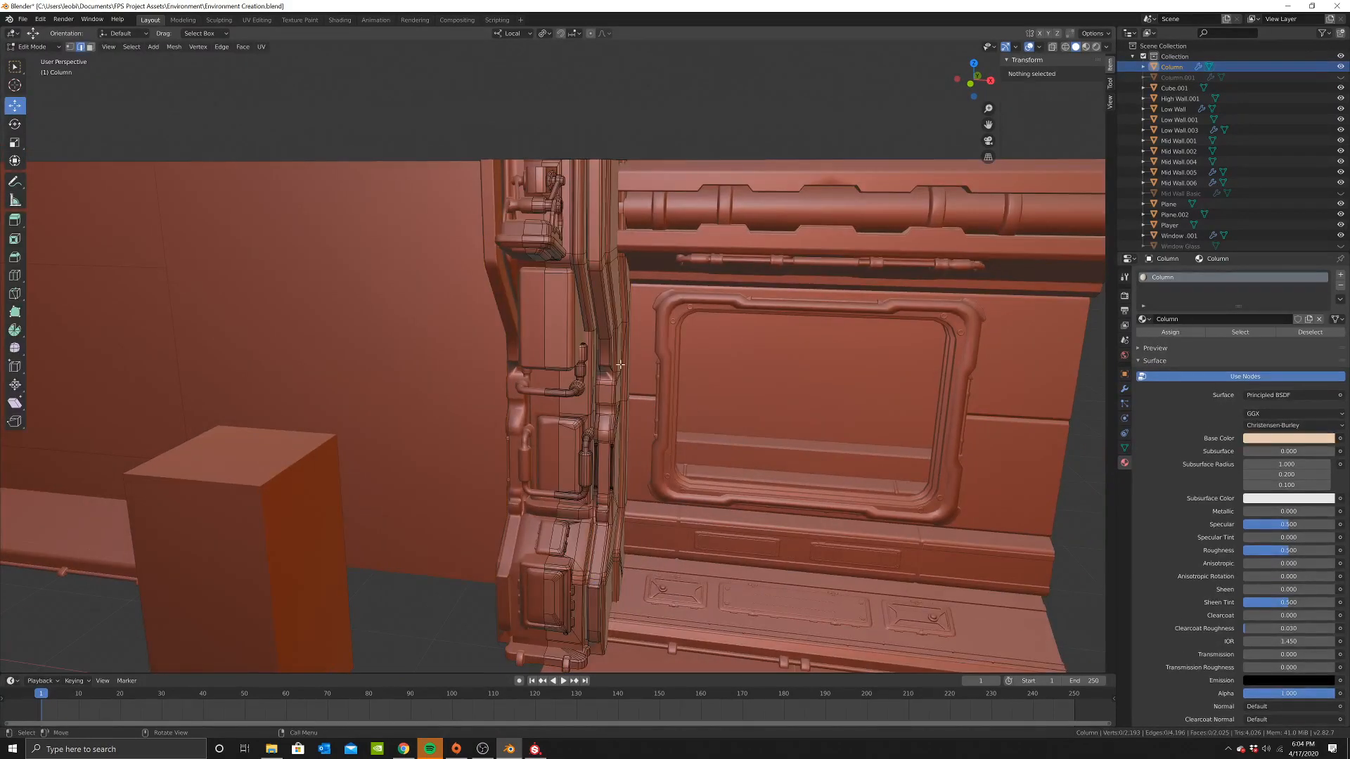
left_click(254, 21)
Select the edge loops around the rounded foot and its clip at the column's base and mark them as seams
scroll(720, 321, "up", 4)
middle_click_drag(720, 330, 841, 364)
middle_click_drag(840, 363, 824, 300)
scroll(843, 362, "up", 1)
scroll(736, 371, "up", 1)
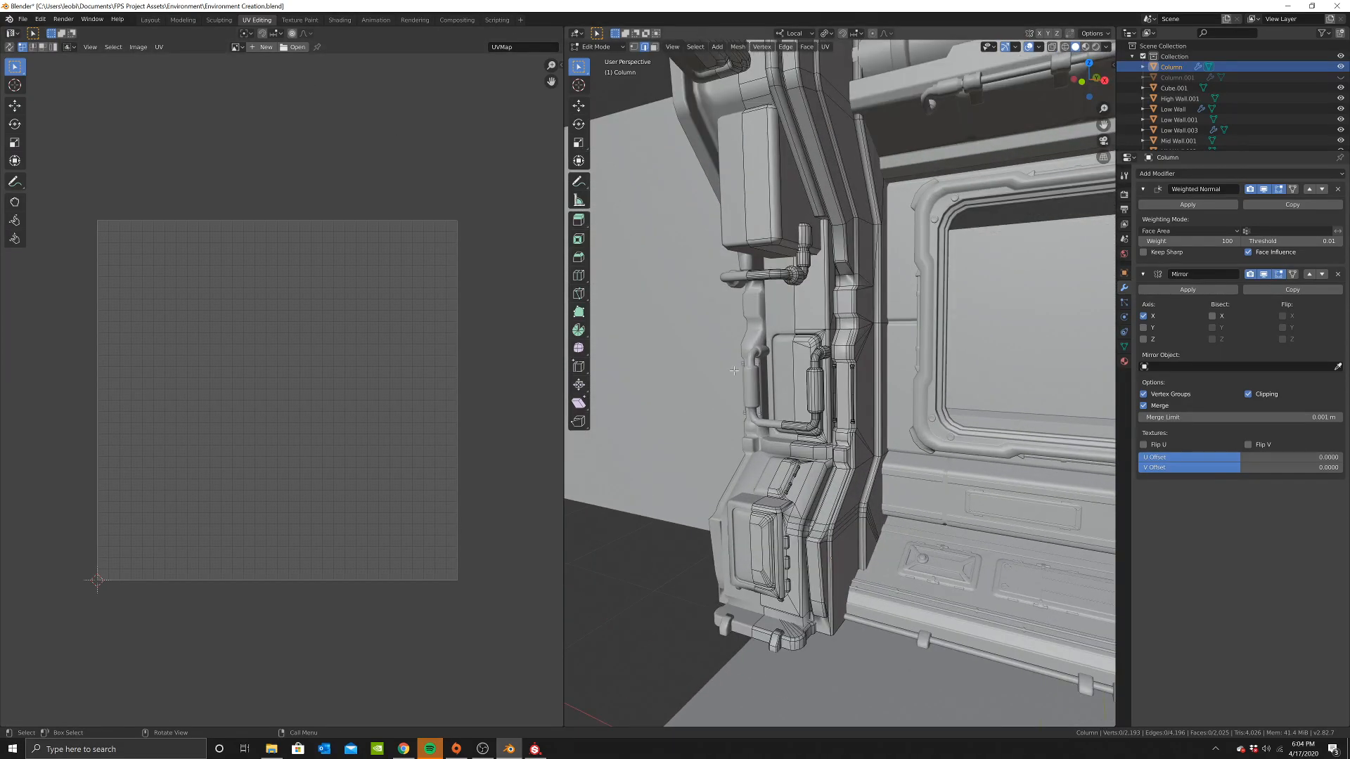
middle_click_drag(856, 539, 859, 498)
middle_click_drag(300, 421, 305, 365)
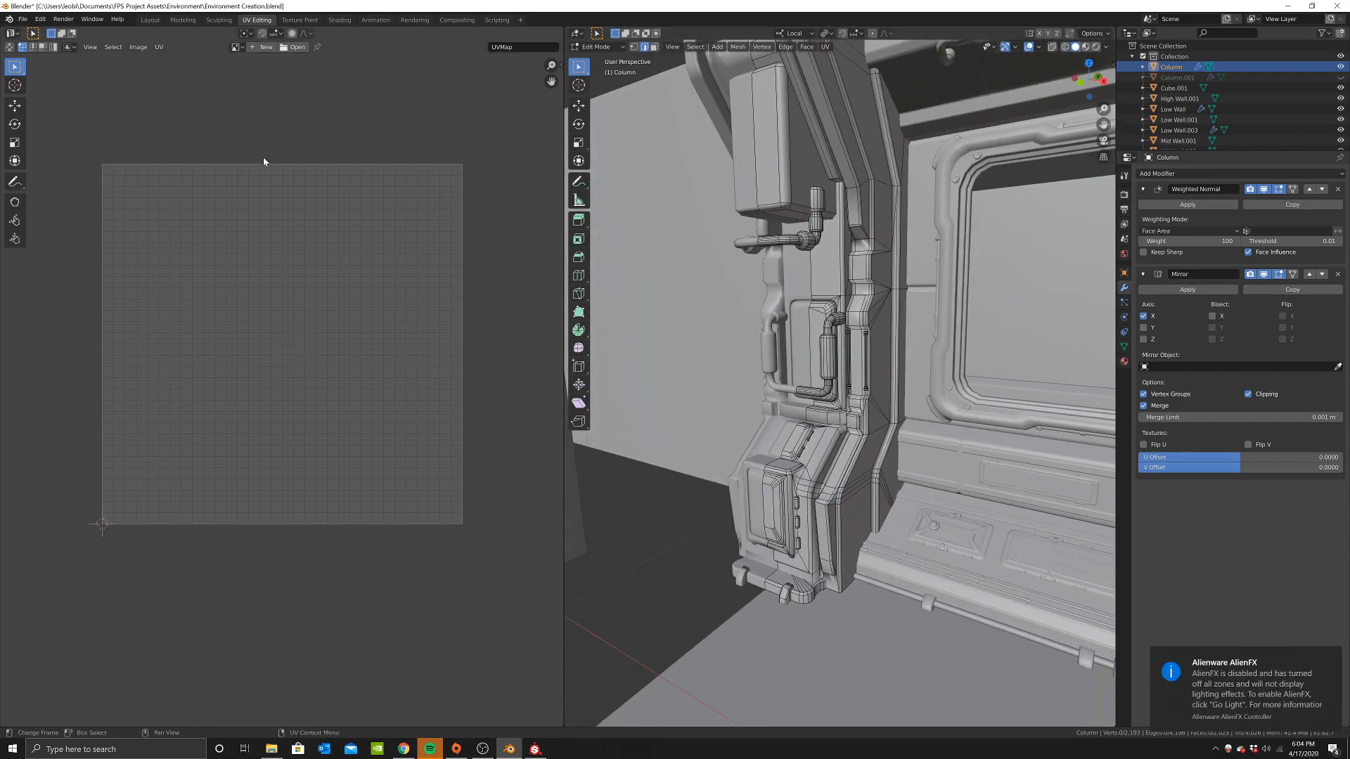
left_click(1335, 664)
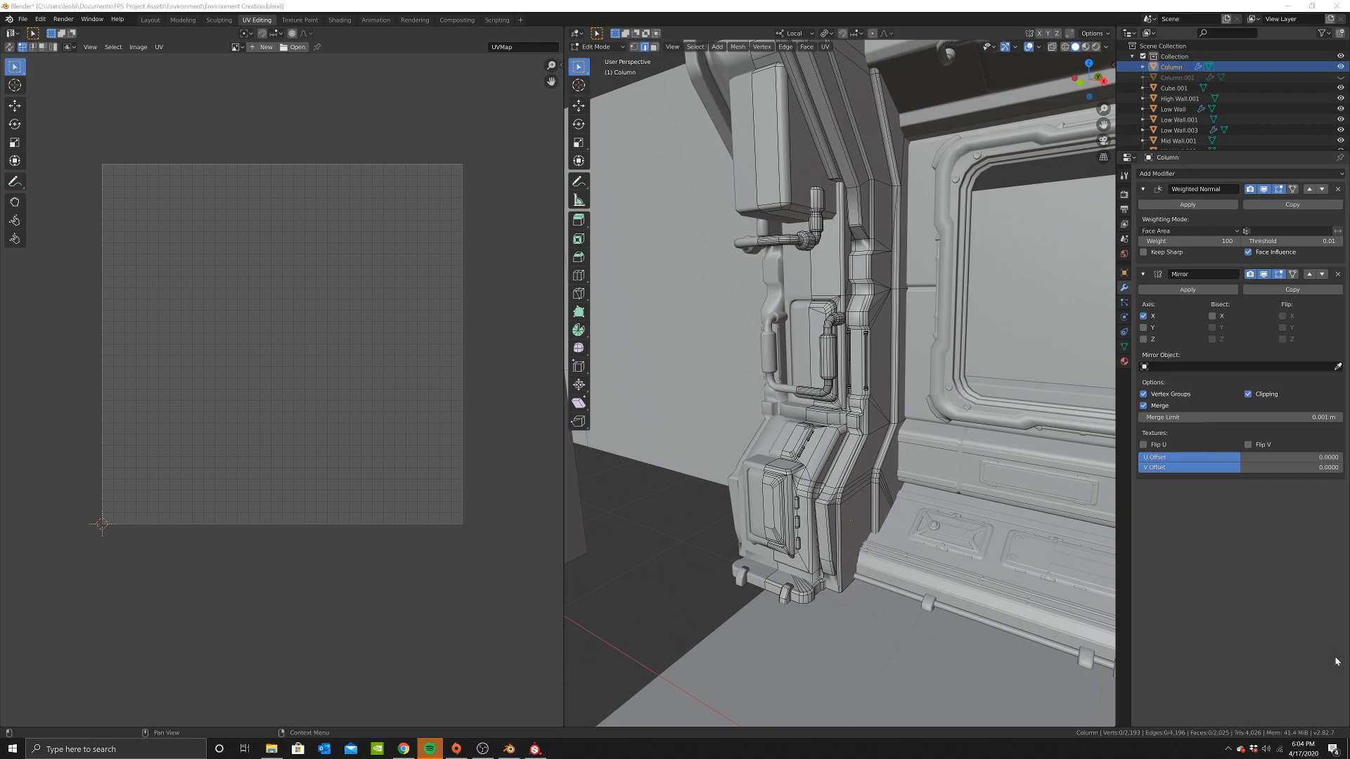
scroll(921, 377, "up", 2)
middle_click_drag(921, 377, 871, 553)
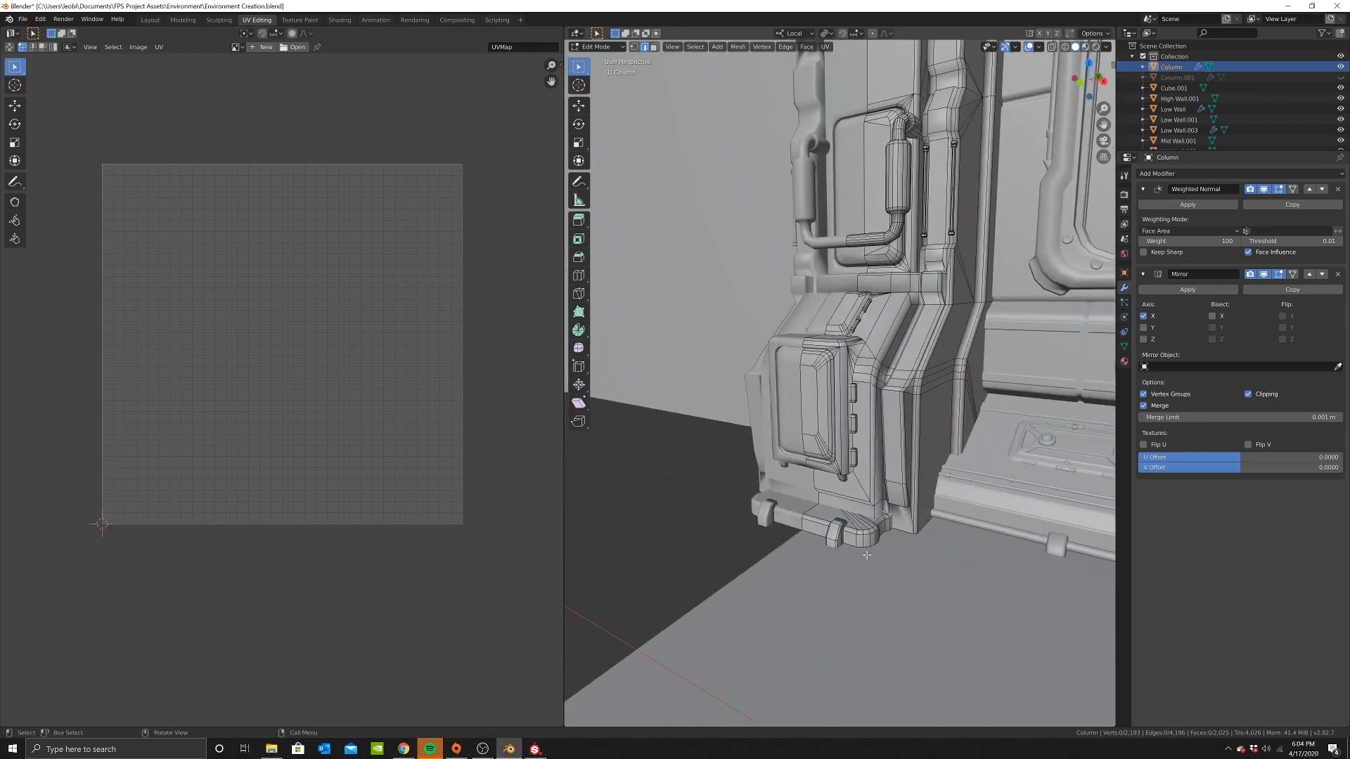
left_click(813, 541, "alt+shift")
key("shift+z")
scroll(897, 528, "up", 1)
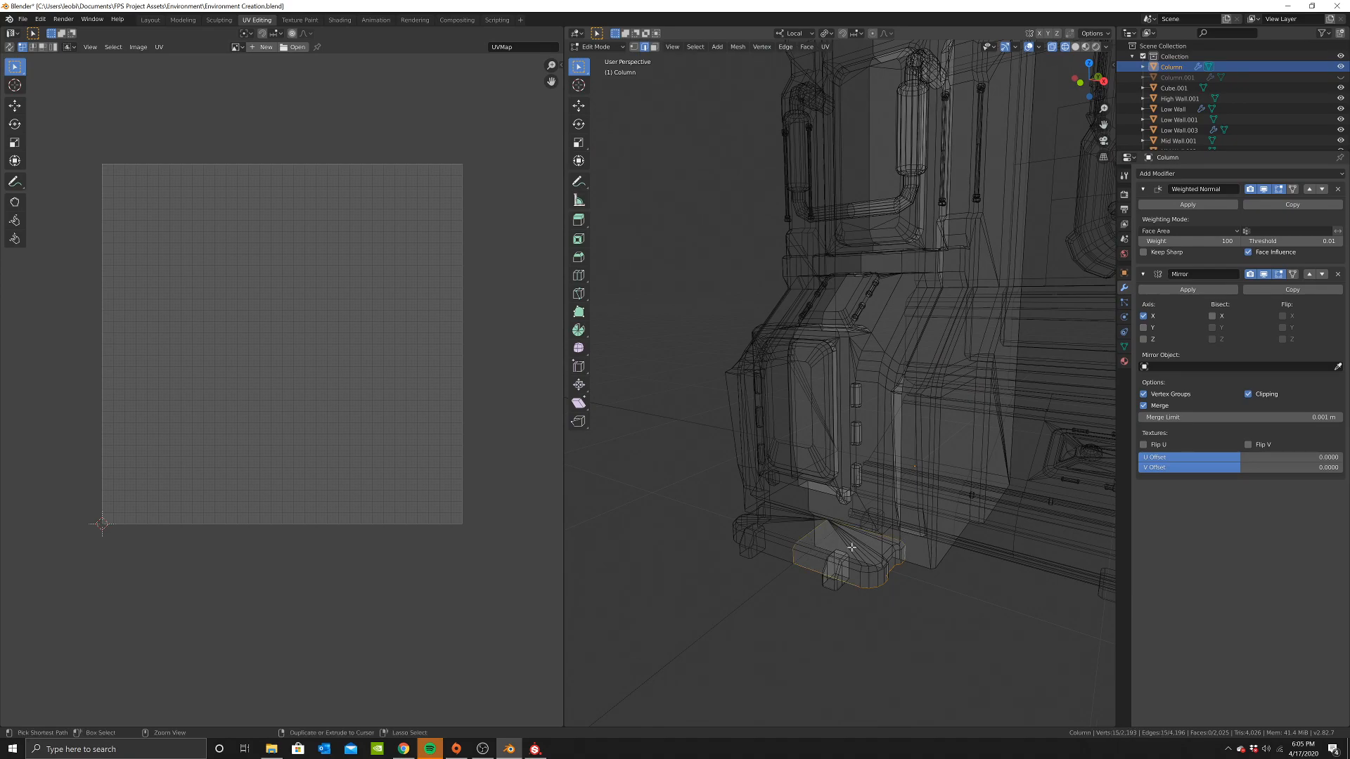
left_click(836, 566, "shift")
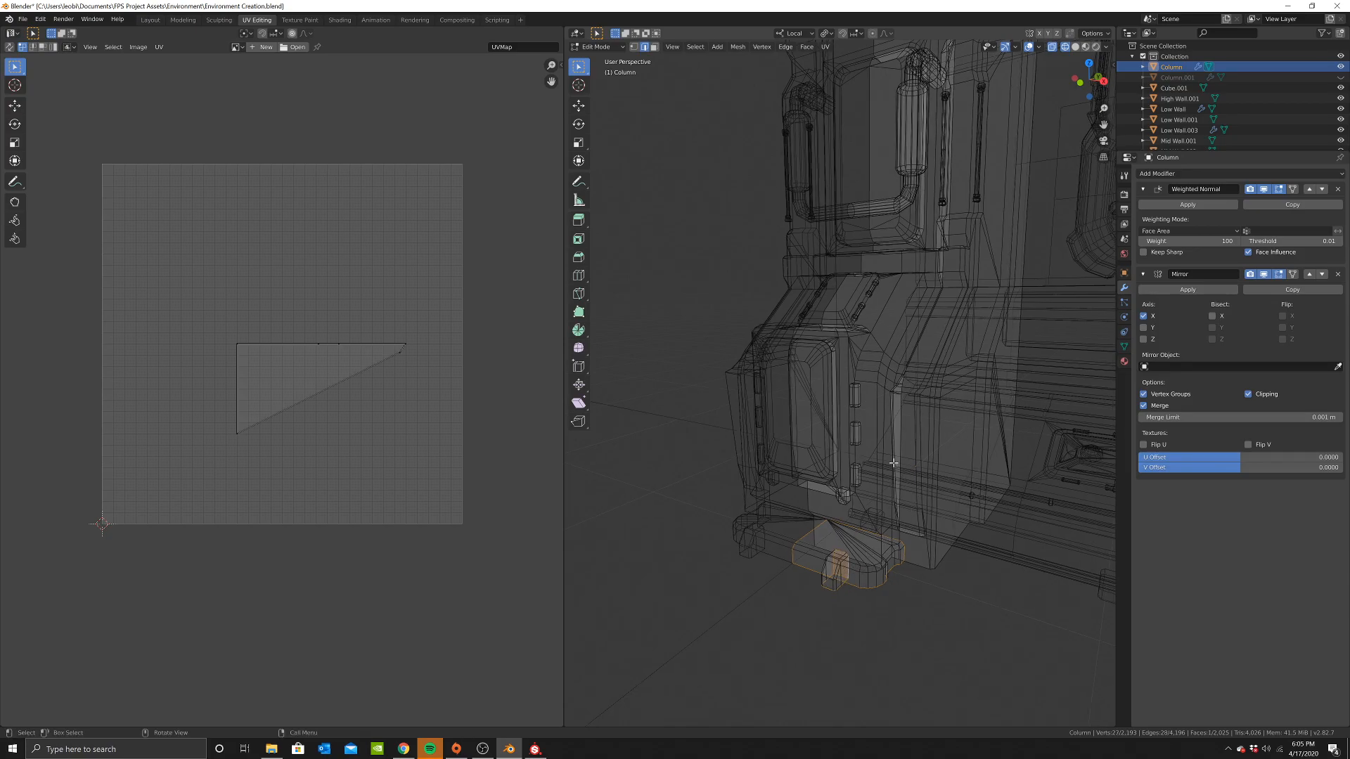
right_click(912, 469)
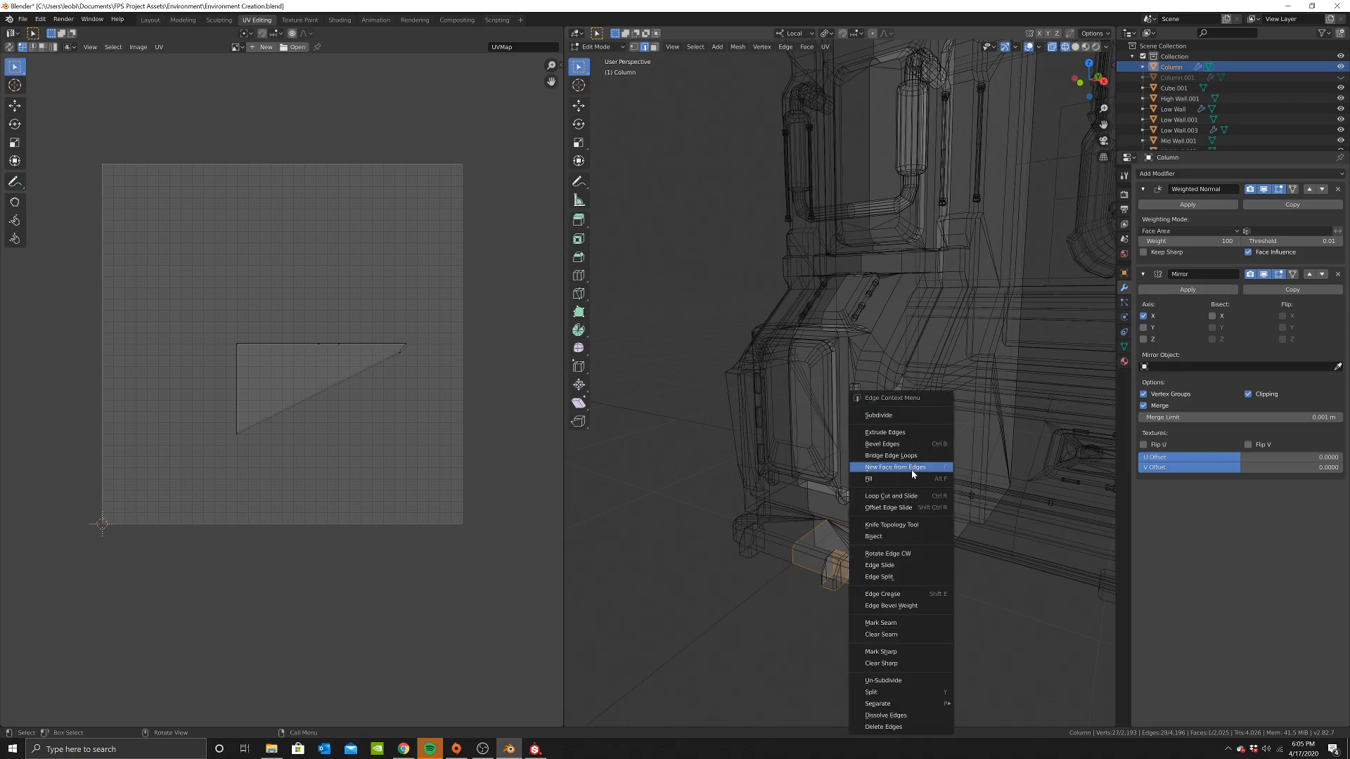
left_click(893, 622)
Select the edge loops on the three vertical hinges beside the column's lower panel
scroll(877, 466, "up", 1)
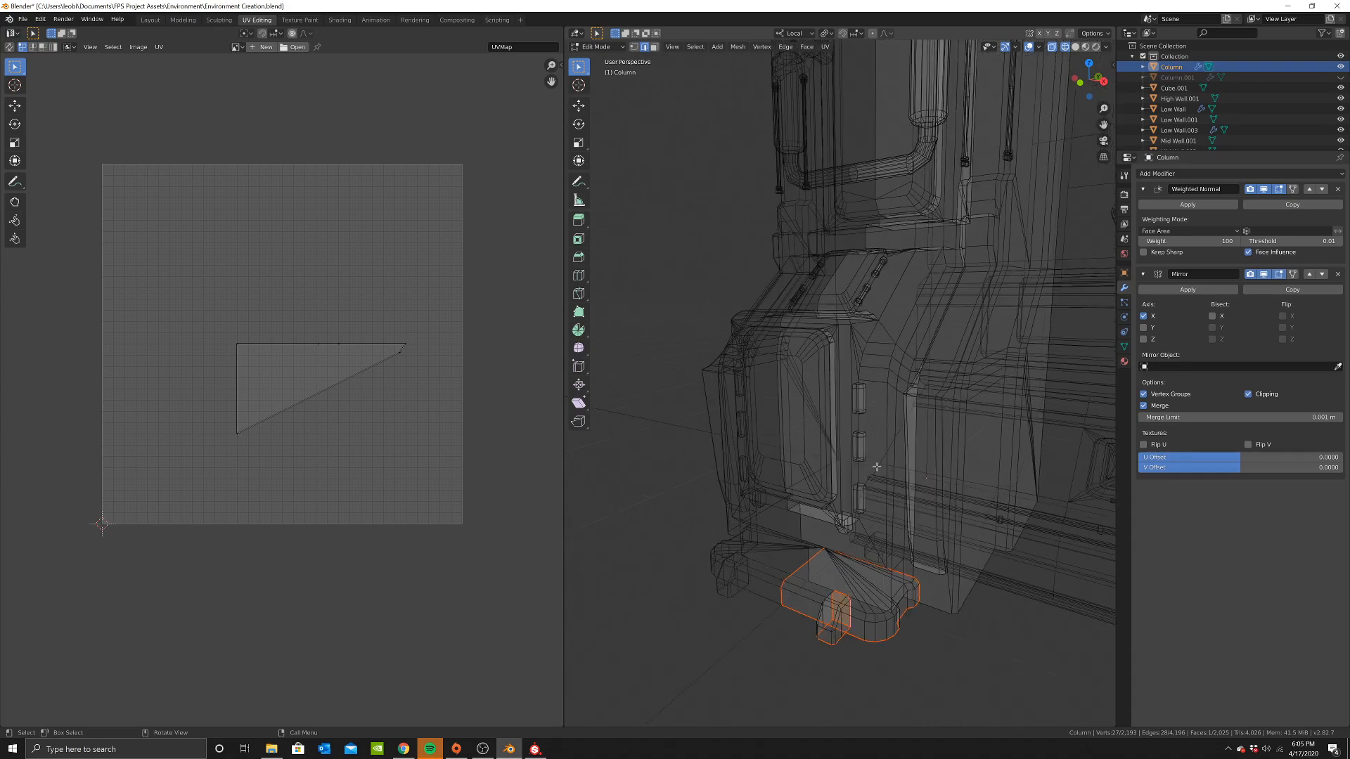
key("z")
left_click(949, 416)
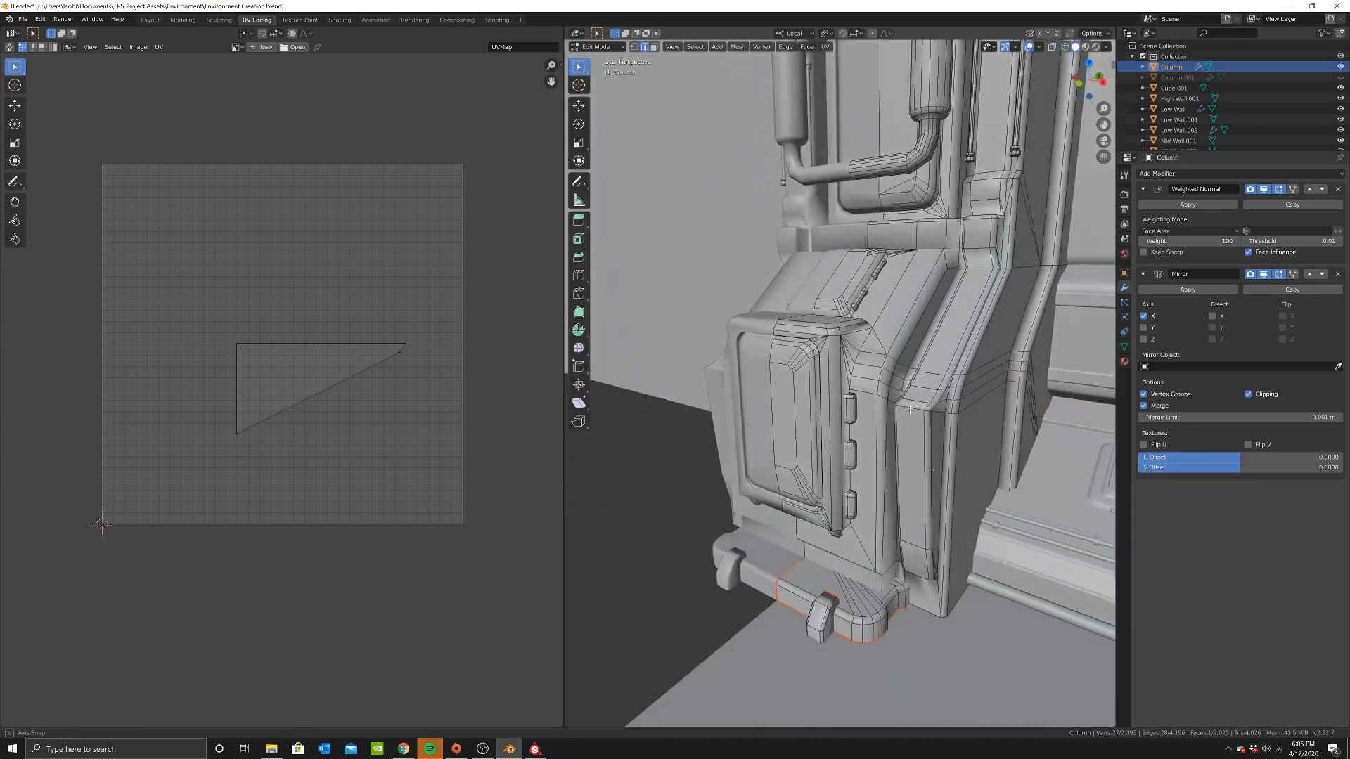
scroll(846, 414, "up", 2)
key("shift+z")
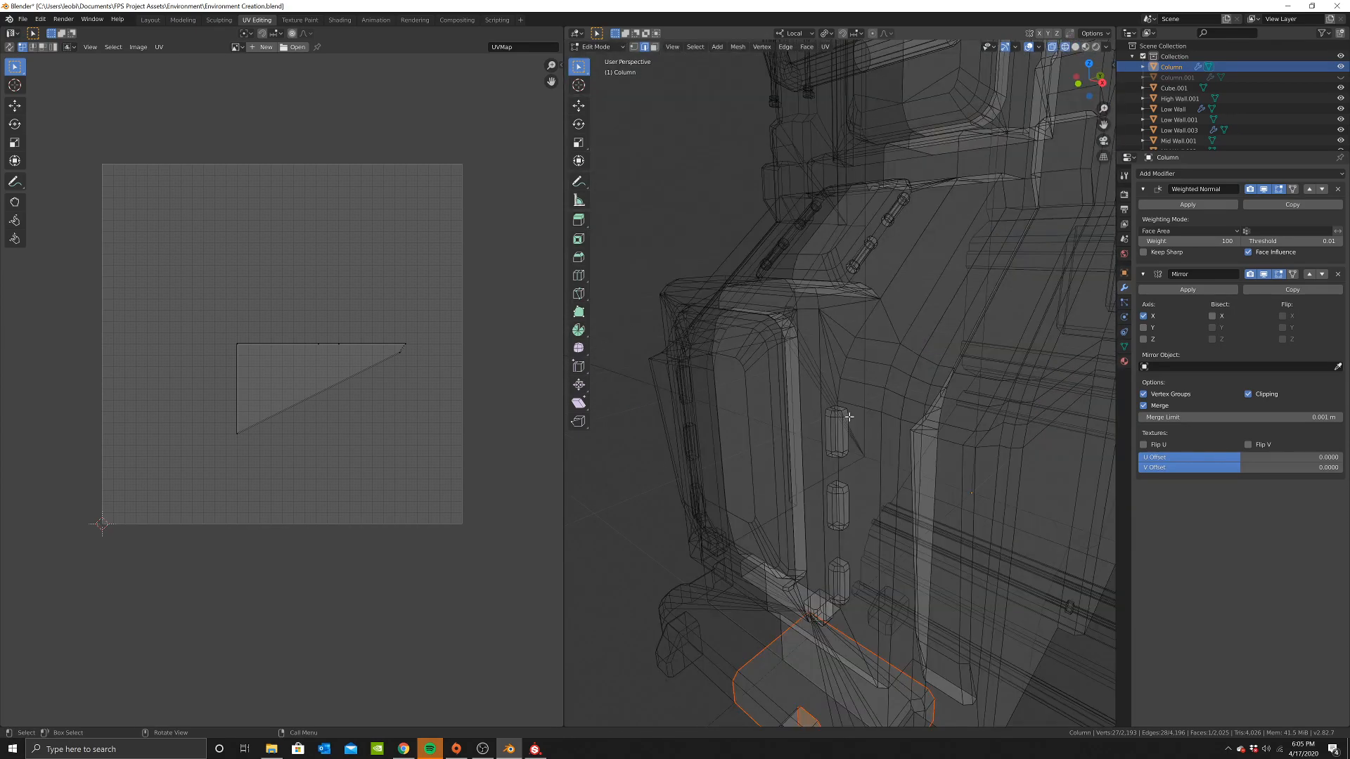
left_click(835, 419, "alt+shift")
left_click(847, 432, "alt+shift")
left_click(829, 510, "alt+shift")
left_click(850, 505, "alt+shift")
mouse_move(835, 581)
middle_mouse_down("shift")
mouse_move(857, 525)
mouse_move(978, 383)
middle_mouse_up("shift")
left_click(854, 524, "alt+shift")
left_click(866, 521, "alt+shift")
key("alt+z")
key("z")
left_click(885, 382)
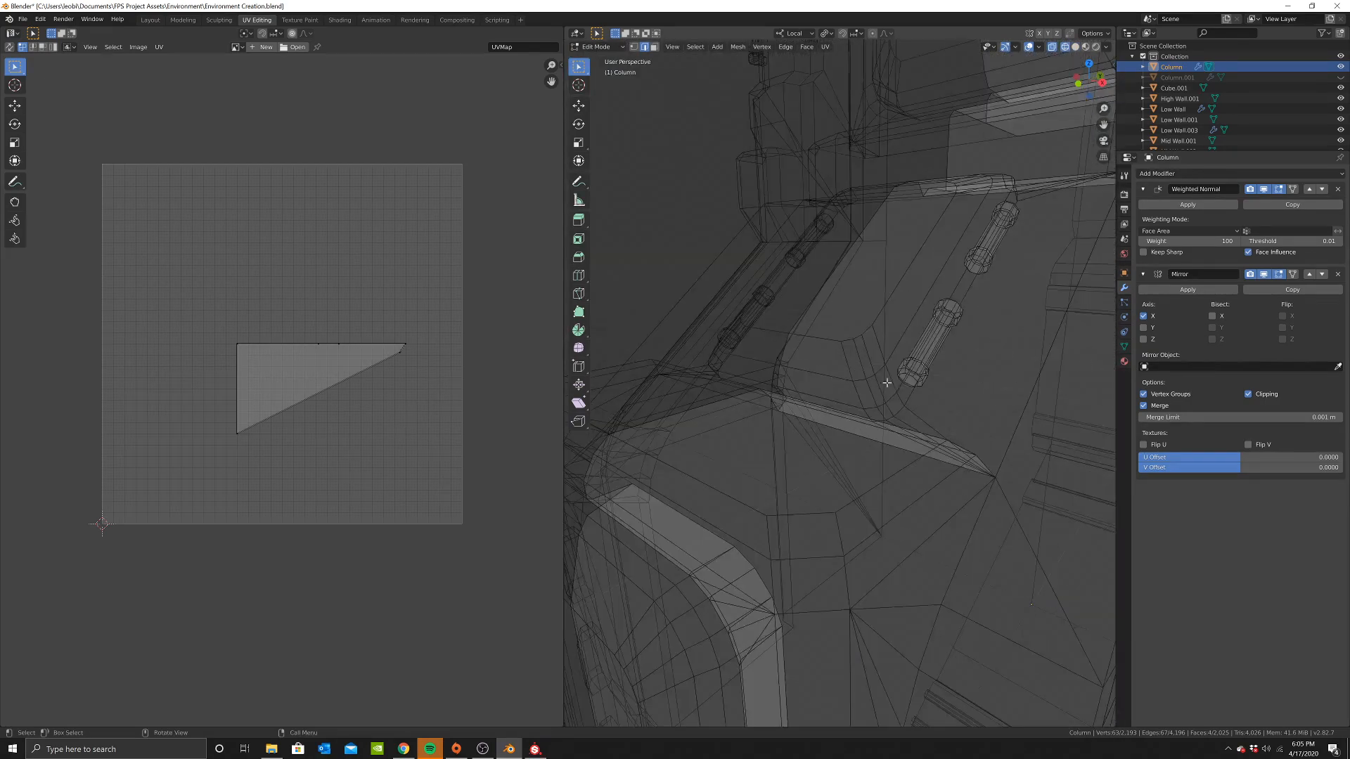
Add the end loops of the two hinge pins on the sloped panel to the selection and mark all selected hinge edges as seams
left_click(916, 382, "shift")
key("alt+z")
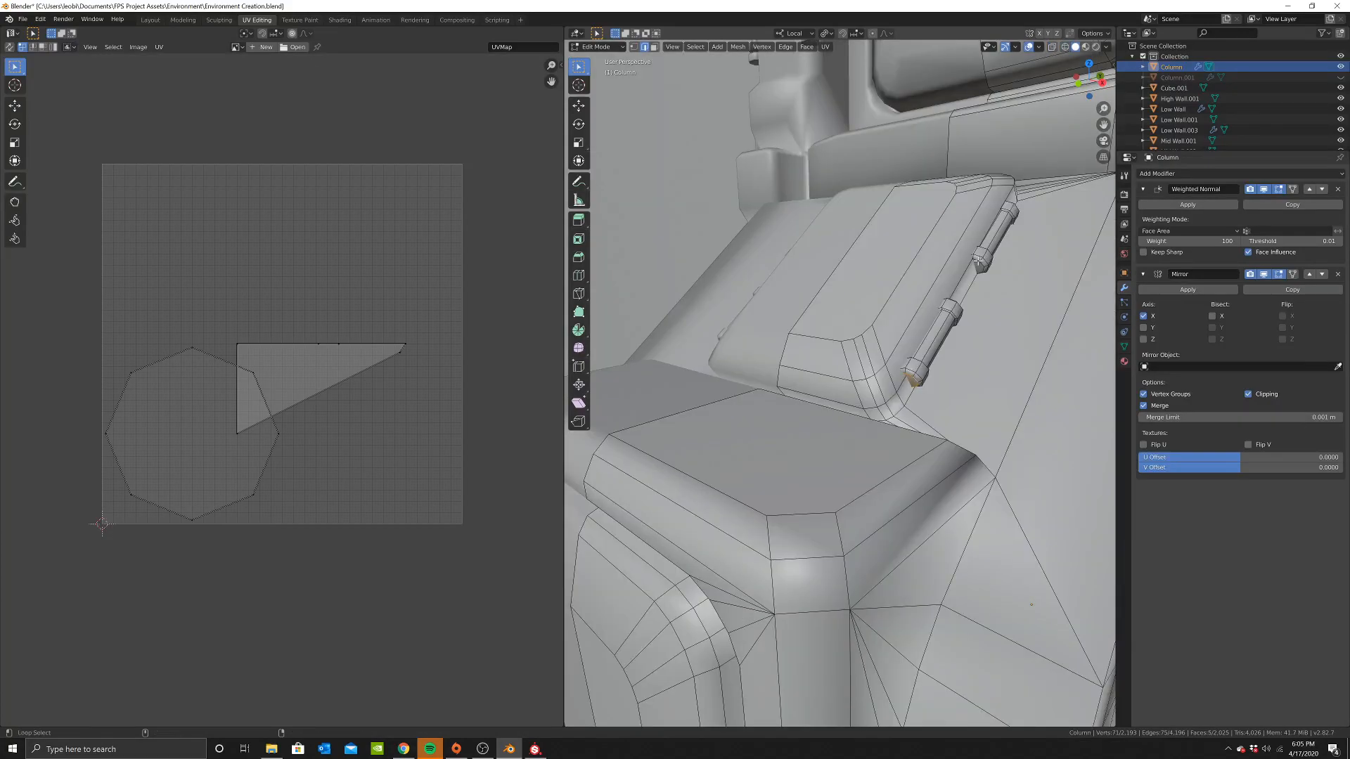
middle_click_drag(969, 264, 959, 279)
mouse_move(893, 349)
middle_mouse_down()
mouse_move(838, 385)
mouse_move(843, 350)
mouse_move(802, 390)
mouse_move(951, 436)
middle_mouse_up()
left_click(768, 407, "alt+shift")
left_click(790, 359, "alt+shift")
key("z")
left_click(922, 445)
left_click(916, 442, "alt+shift")
key("z")
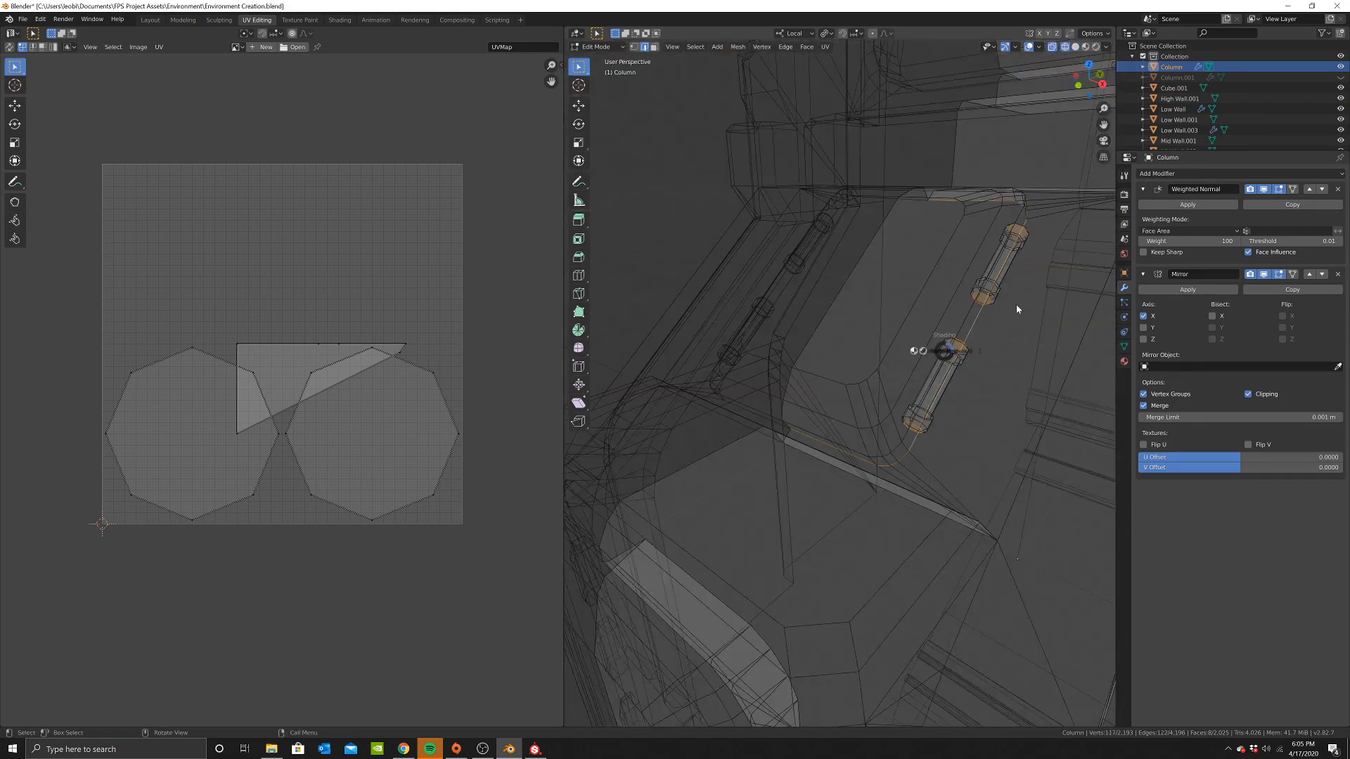
left_click(1012, 310)
scroll(984, 331, "down", 3)
mouse_move(865, 422)
middle_mouse_down()
mouse_move(874, 396)
mouse_move(901, 388)
mouse_move(973, 472)
mouse_move(924, 449)
middle_mouse_up()
key("z")
left_click(844, 464)
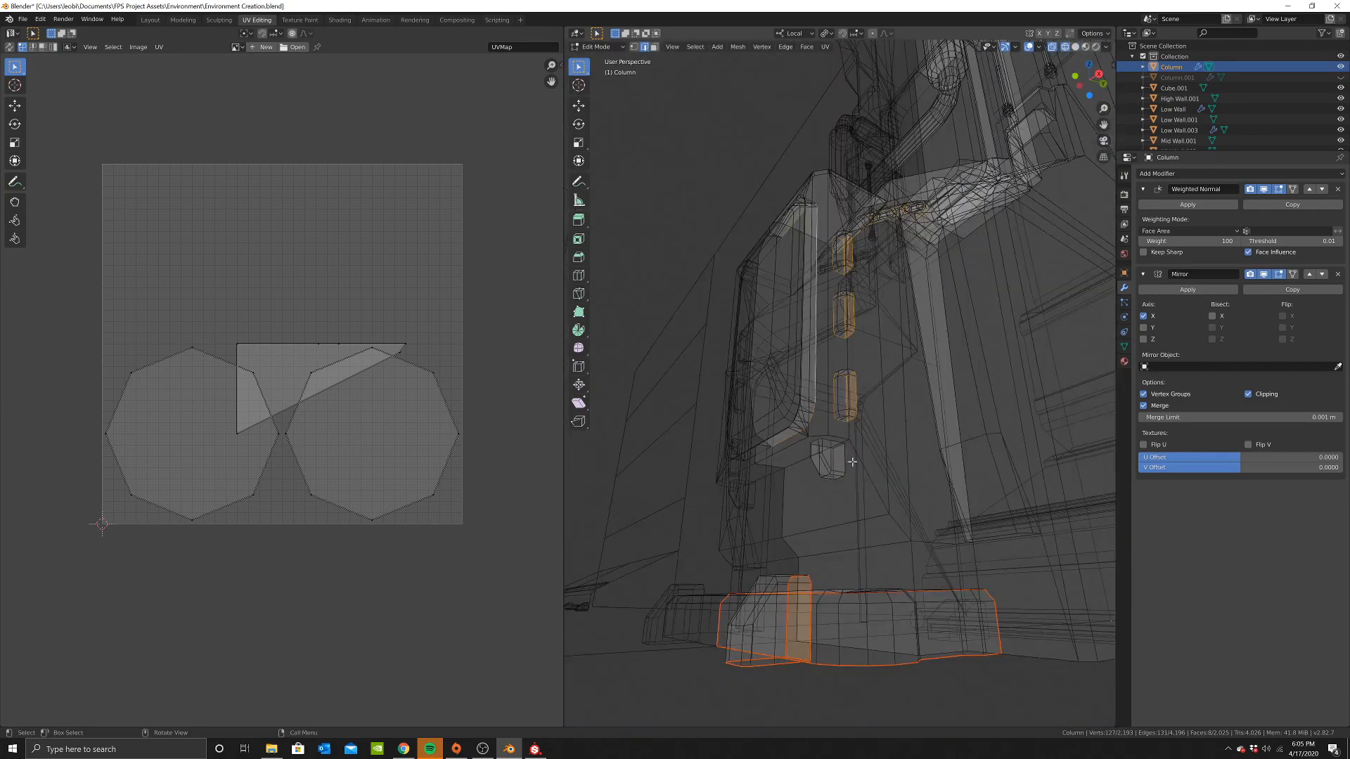
right_click(844, 462)
left_click(841, 327)
Clear the selection and select the end and lengthwise edge loops of the bent pipe handle in the column's middle section
mouse_move(842, 326)
middle_mouse_down()
mouse_move(724, 376)
mouse_move(857, 383)
mouse_move(930, 249)
mouse_move(913, 317)
middle_mouse_up()
key("alt+a")
key("shift+z")
key("shift+z")
left_click(923, 267, "alt")
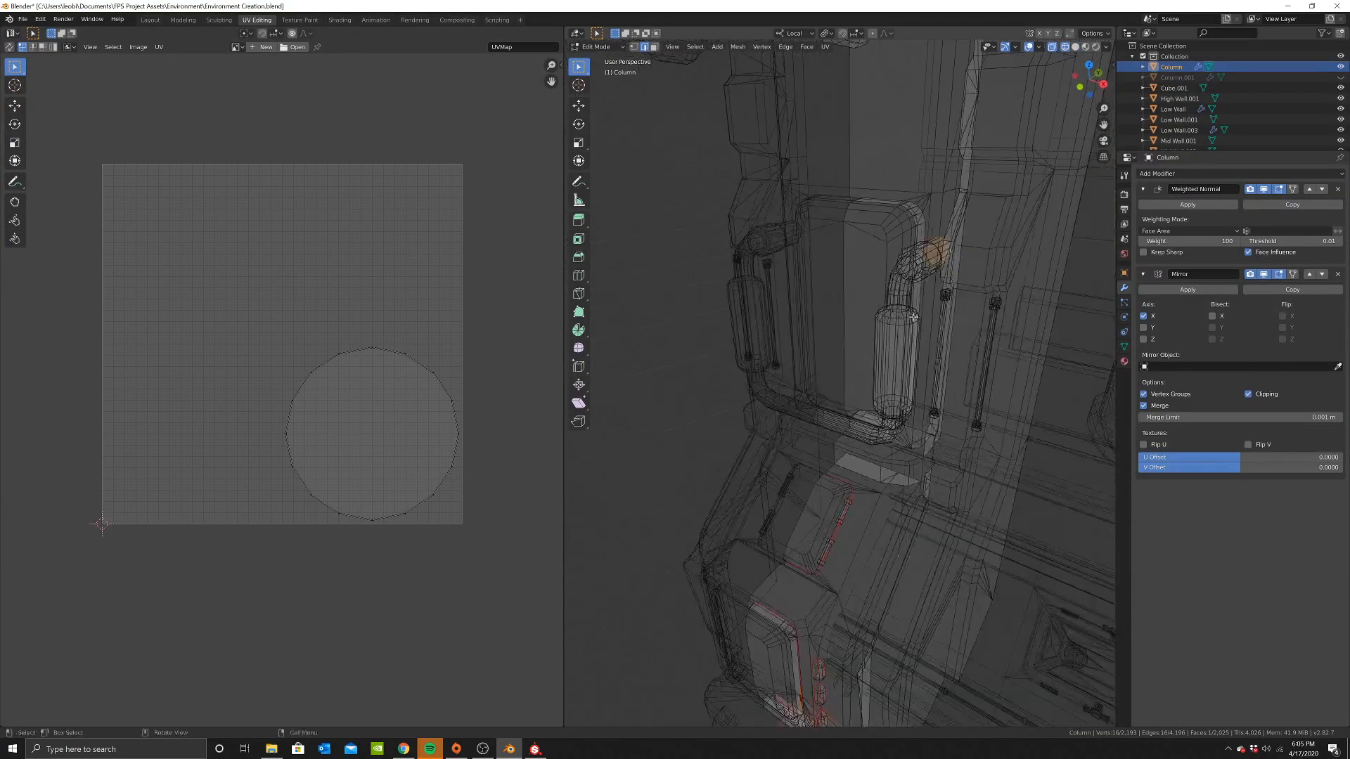
left_click(889, 388, "alt+shift")
mouse_move(889, 389)
middle_mouse_down()
mouse_move(950, 367)
mouse_move(960, 323)
mouse_move(944, 275)
mouse_move(912, 291)
middle_mouse_up()
key("shift+z")
Add the end and lengthwise edges of the upper bent pipe to the selection and mark both pipes' edges as seams
key("z")
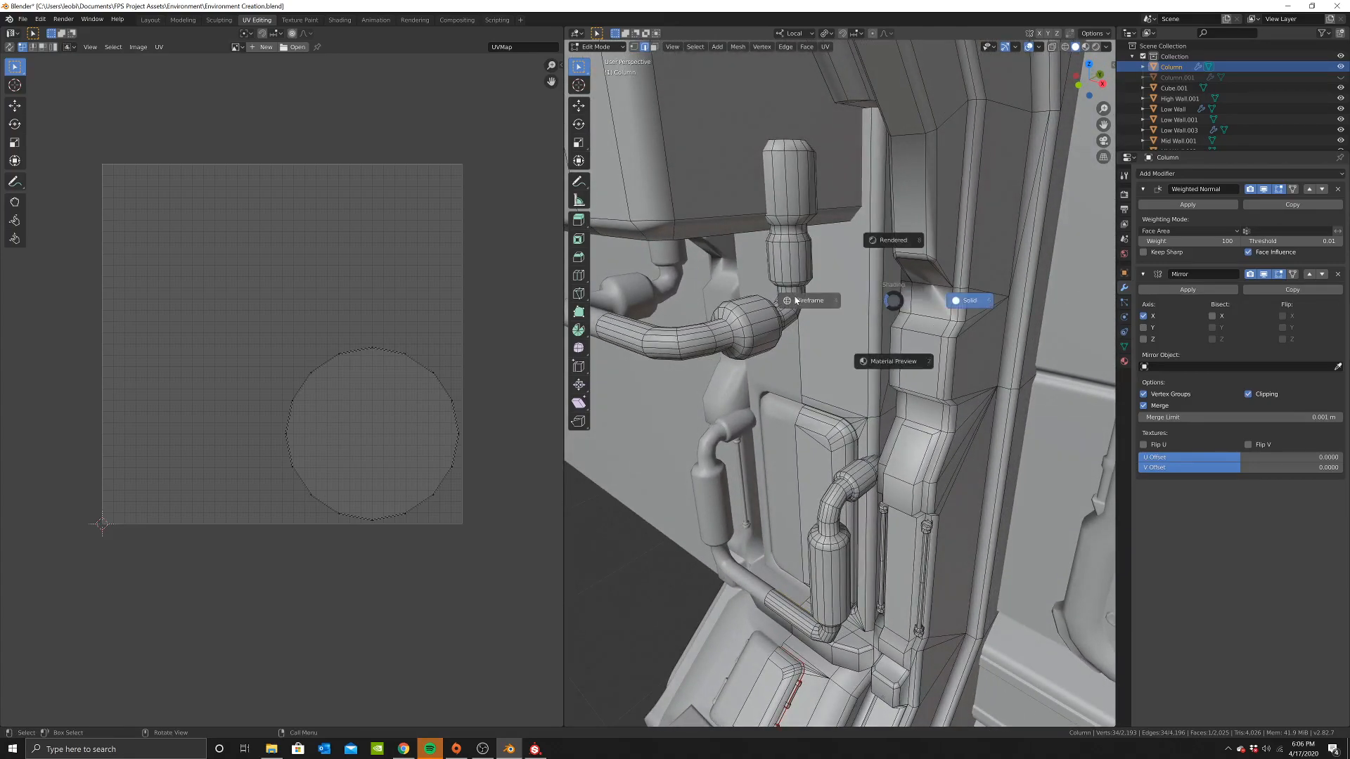
left_click(815, 301)
middle_click_drag(781, 144, 800, 199)
left_click(878, 218, "alt+shift")
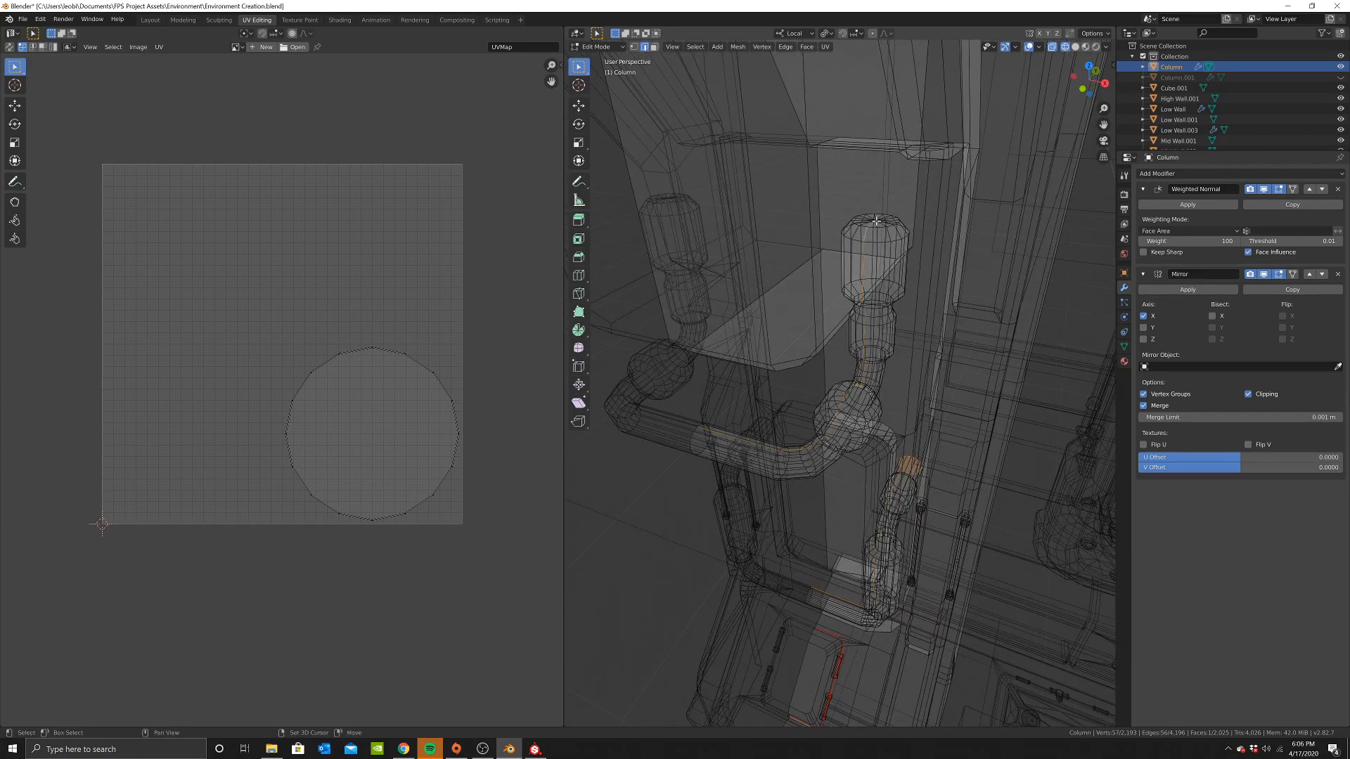
left_click(879, 217, "alt+shift")
right_click(917, 330)
left_click(918, 331)
Select the border edges of the tall box above the bent pipes and mark them as seams
key("z")
left_click(938, 285)
scroll(983, 240, "down", 3)
mouse_move(982, 239)
middle_mouse_down()
mouse_move(921, 209)
mouse_move(930, 248)
middle_mouse_up()
key("z")
left_click(781, 218)
left_click(776, 163)
left_click(830, 164, "alt+shift")
middle_click_drag(829, 164, 892, 217)
left_click(891, 216, "alt+shift")
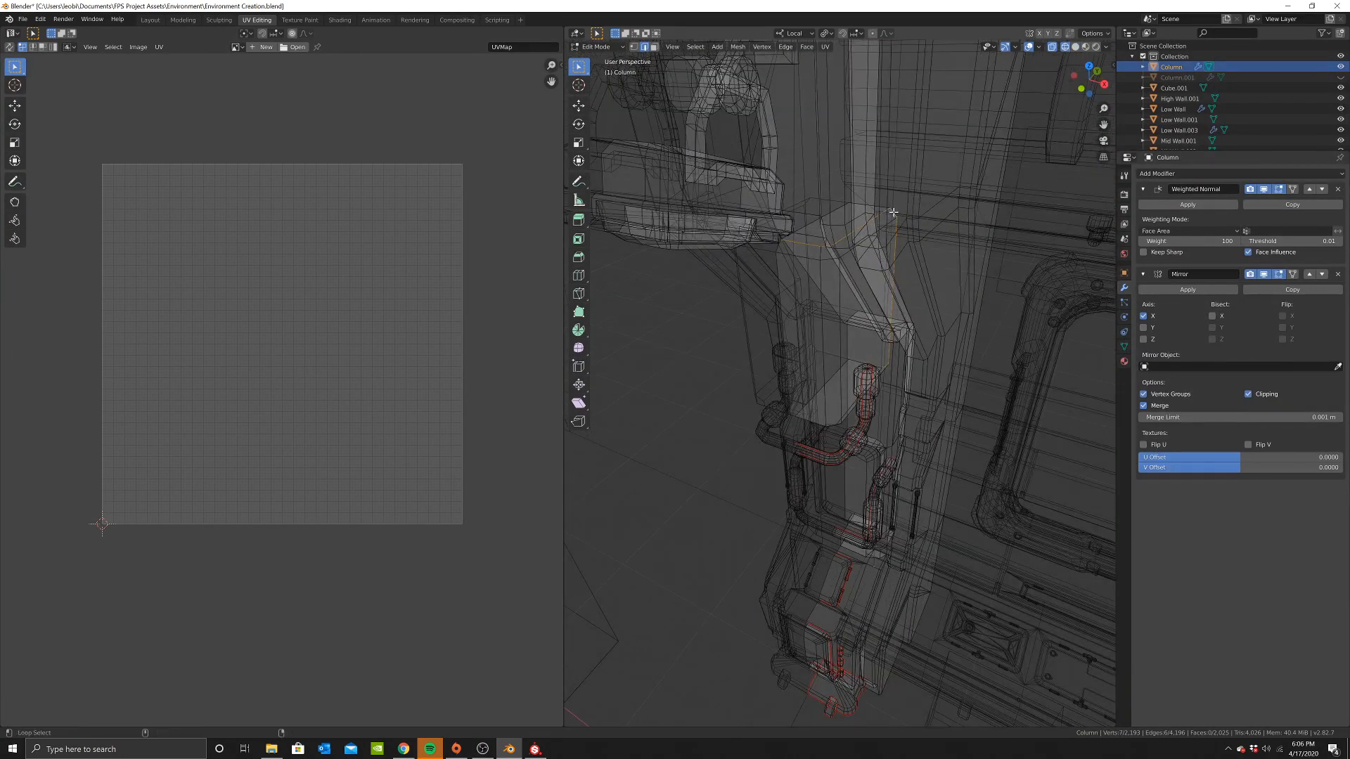
middle_click_drag(892, 316, 891, 314)
left_click(860, 346, "alt+shift")
left_click(875, 206, "alt+shift")
key("c")
middle_click_drag(811, 219, 820, 223)
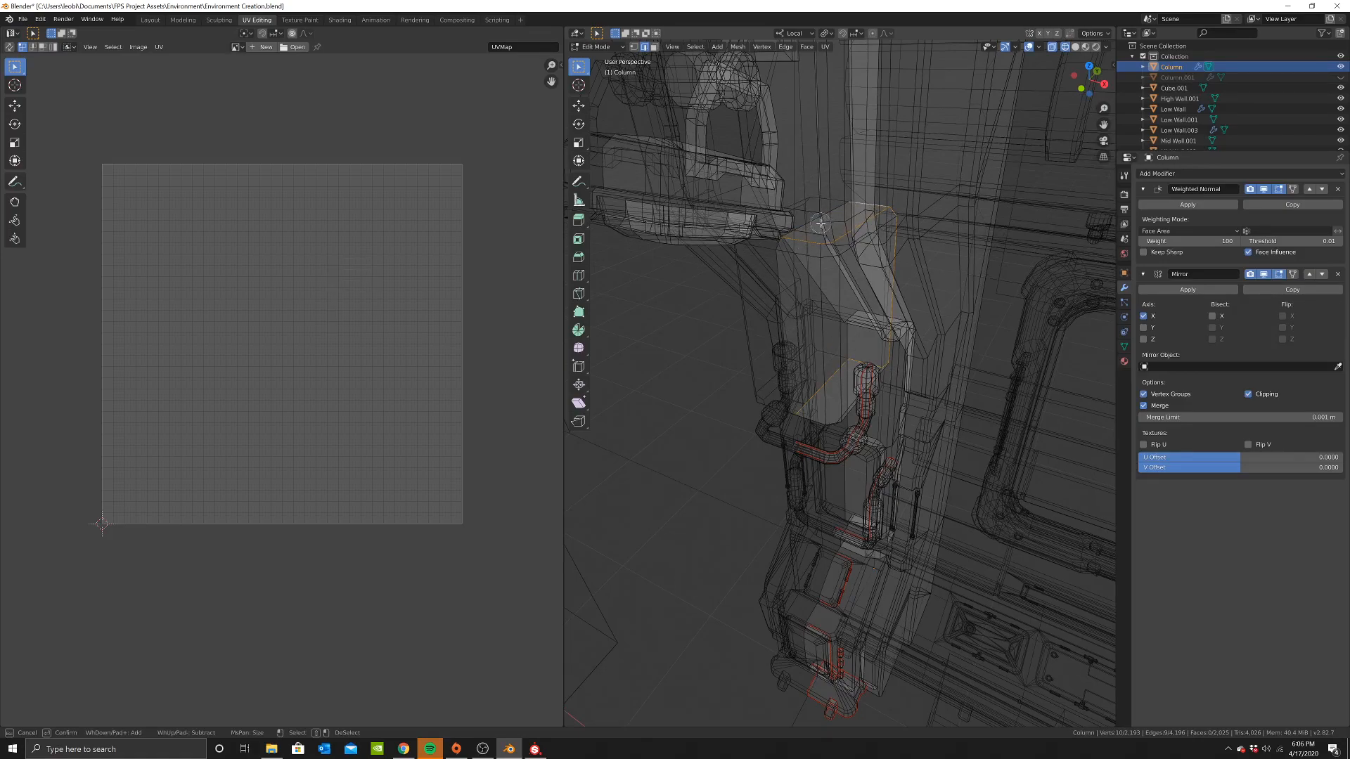
right_click(946, 387)
right_click(946, 388)
left_click(948, 392)
Select the edge loop around the round disc on the top bracket and mark it as a seam
scroll(935, 302, "down", 3)
key("shift+z")
mouse_move(878, 246)
middle_mouse_down()
mouse_move(861, 260)
mouse_move(861, 336)
mouse_move(879, 307)
middle_mouse_up()
scroll(843, 260, "up", 1)
key("z")
left_click(794, 307)
scroll(841, 264, "up", 4)
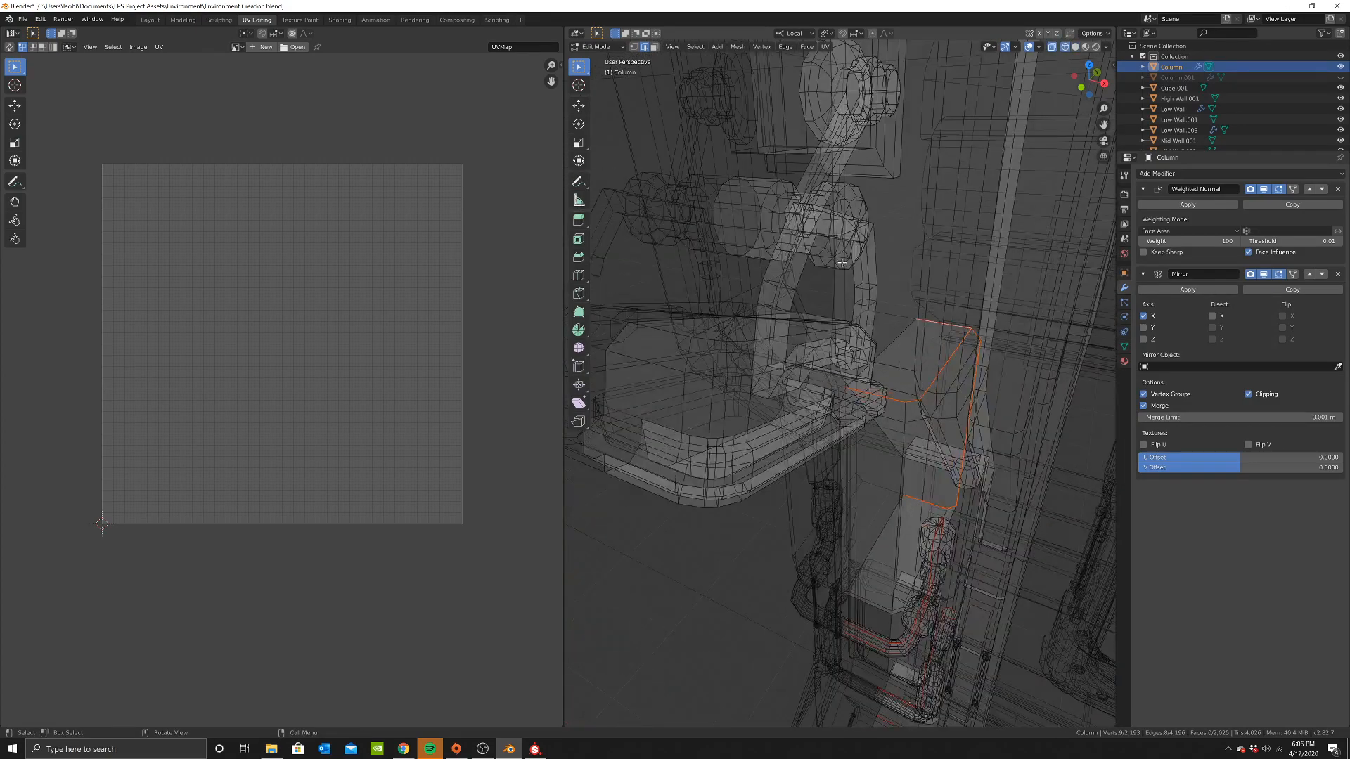
scroll(813, 186, "down", 2)
left_click(819, 211, "alt+shift")
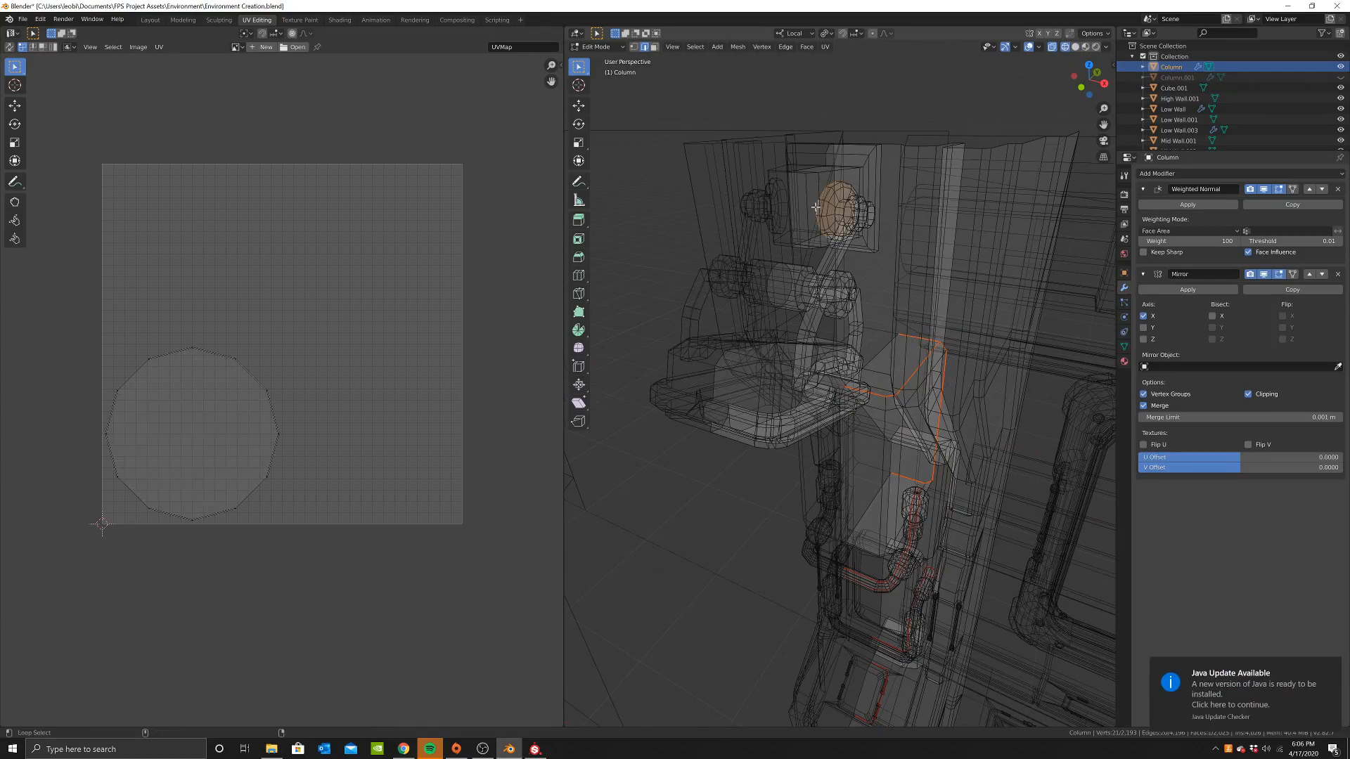
left_click(1330, 667)
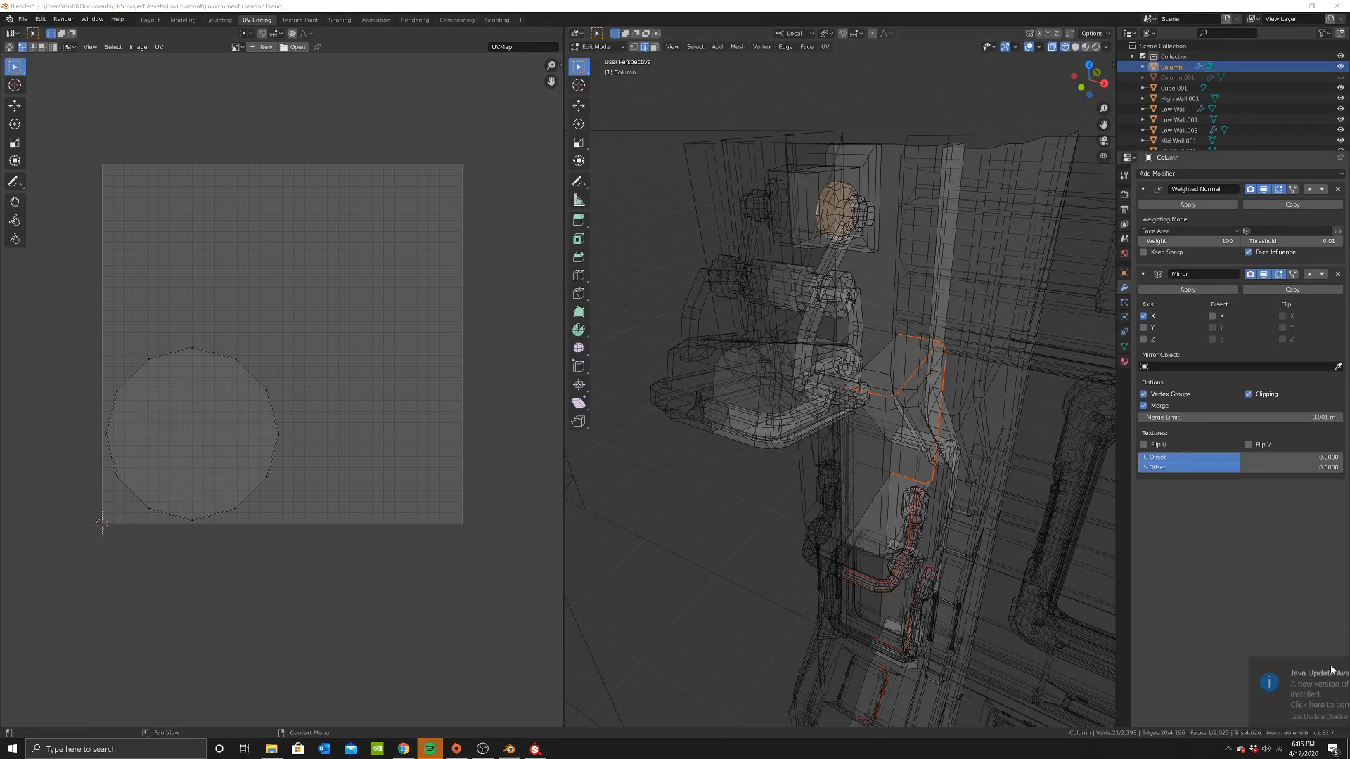
right_click(935, 186)
left_click(922, 219)
right_click(921, 209)
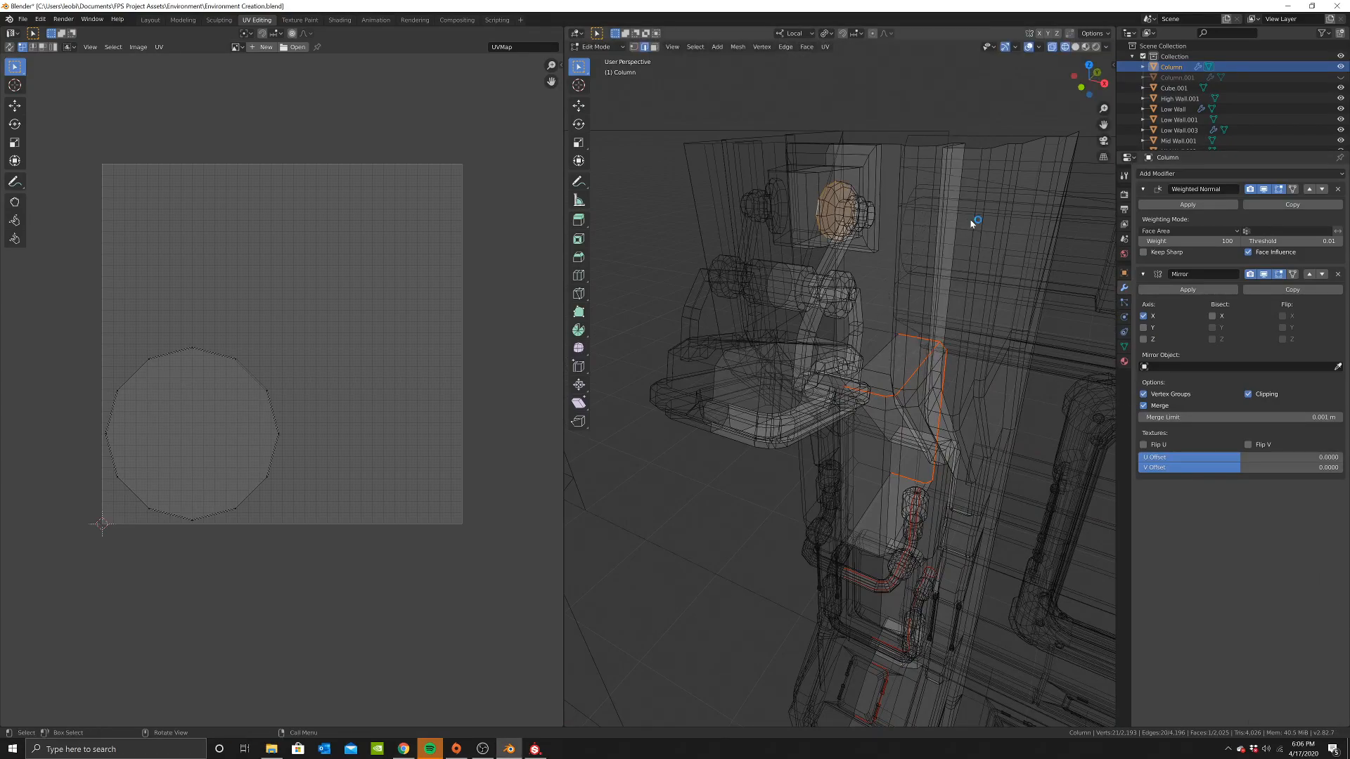
right_click(969, 218)
left_click(956, 250)
Select the end cap loop and connecting edges of the pivot attached to the top bracket's disc and mark them as seams
middle_click_drag(877, 253, 894, 280)
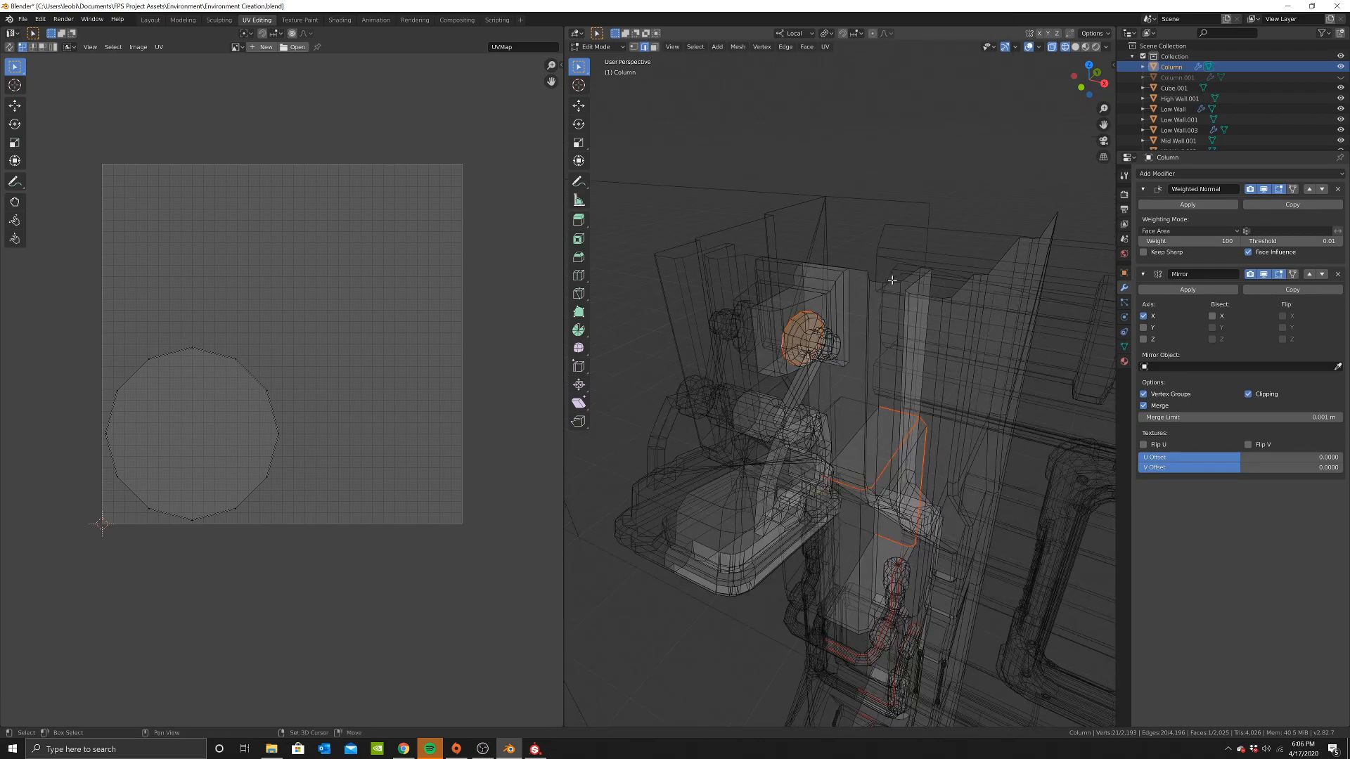
left_click(850, 325)
scroll(849, 325, "up", 9)
key("shift+z")
scroll(837, 246, "down", 7)
middle_click_drag(807, 345, 864, 288)
middle_click_drag(672, 297, 745, 302, "shift")
scroll(745, 302, "up", 4)
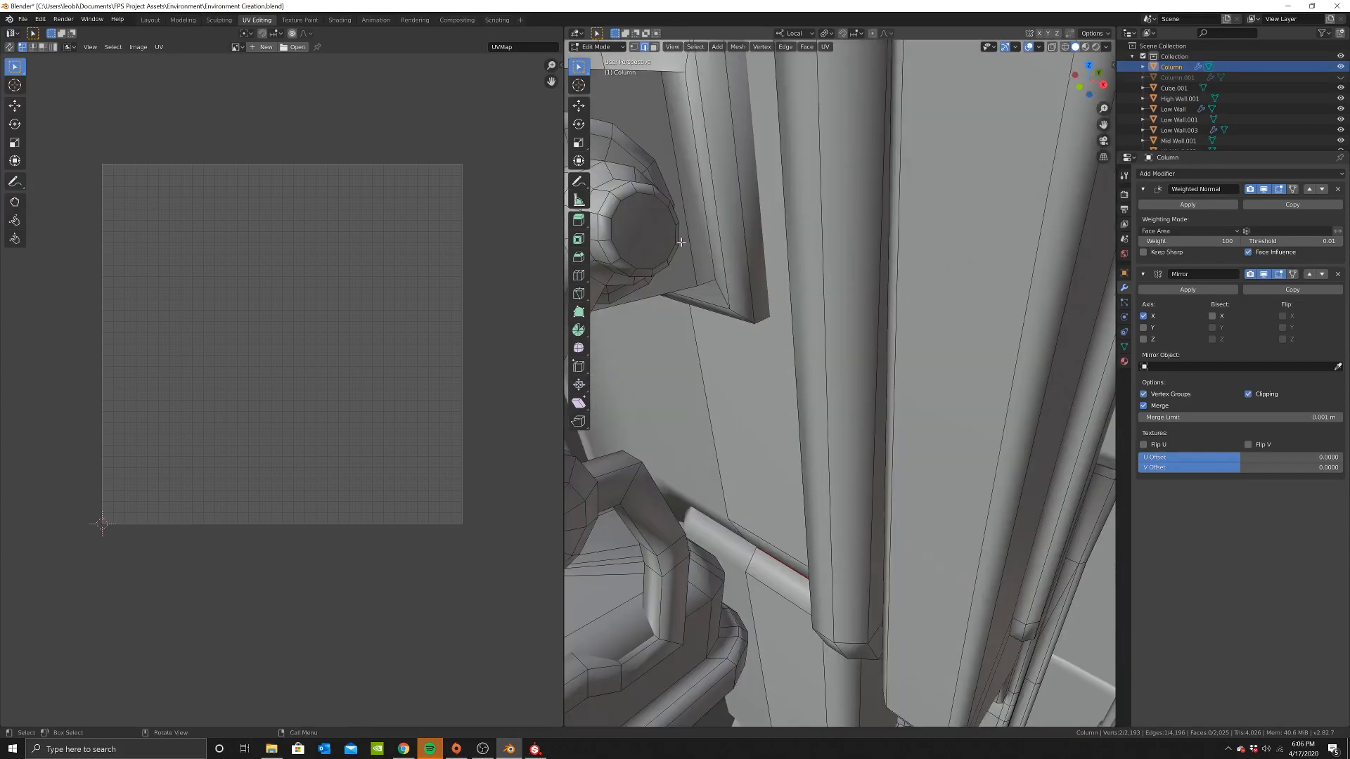
scroll(692, 265, "down", 5)
left_click(745, 310)
middle_click_drag(745, 311, 749, 288)
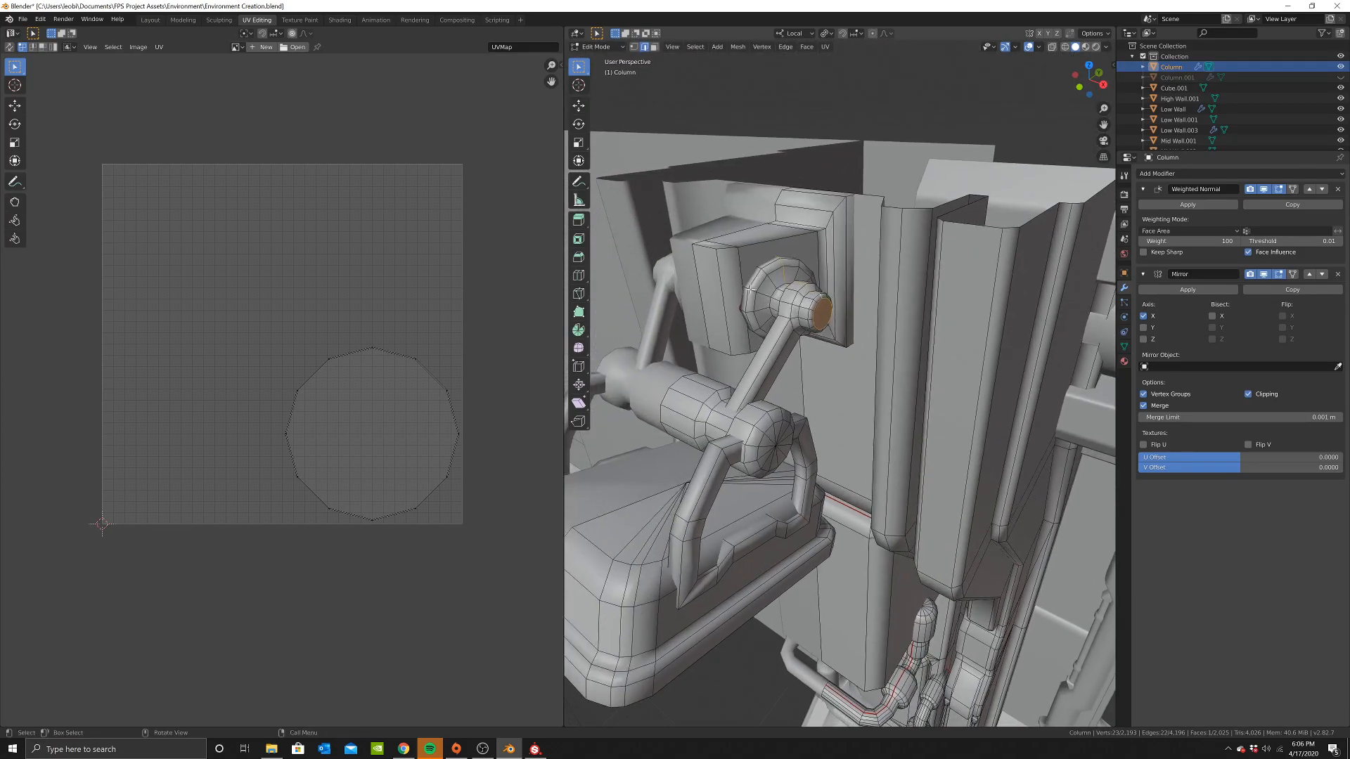
right_click(856, 316)
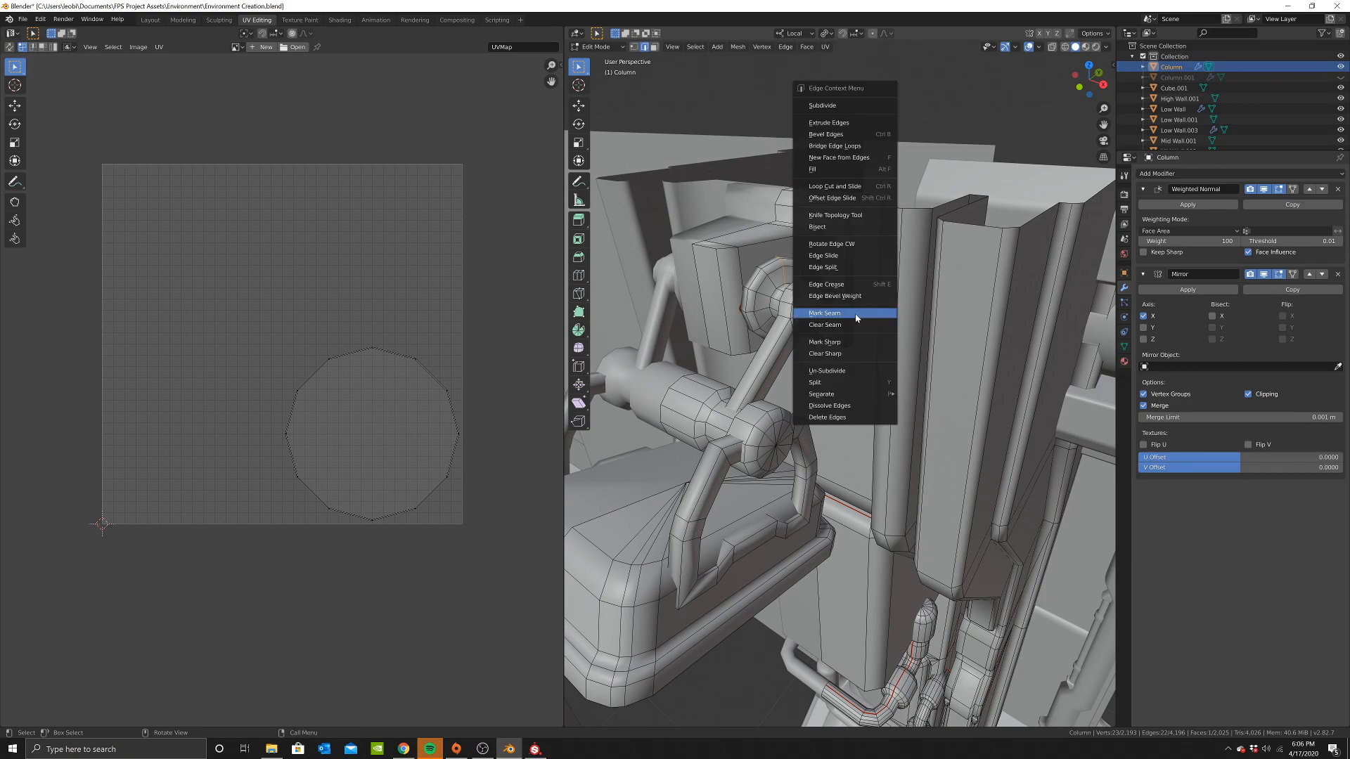
left_click(841, 313)
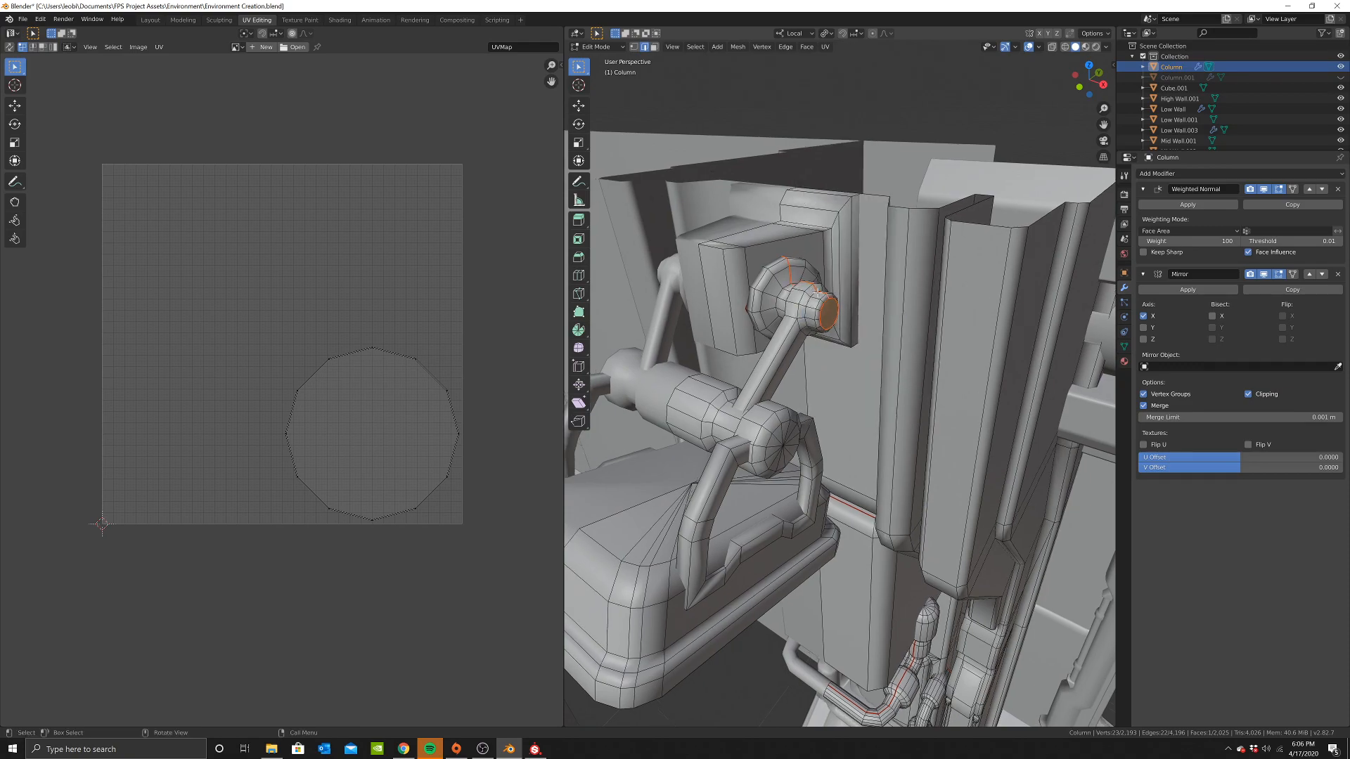
Select the edge loop at the upper end of the arm joining the top pivot to the horizontal cylinder
left_click(795, 324)
middle_click_drag(795, 325, 835, 318)
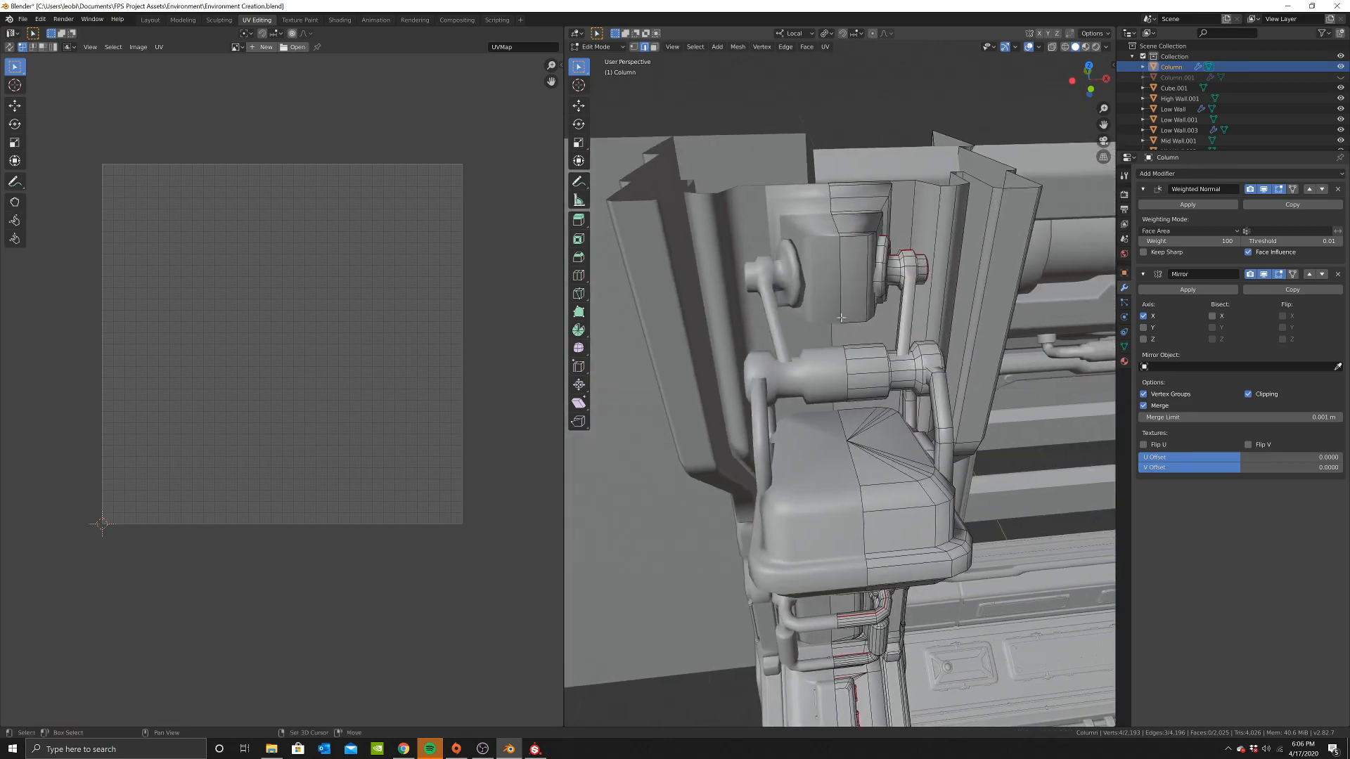
scroll(836, 313, "up", 3)
middle_click_drag(967, 198, 1080, 199)
left_click(1063, 218, "alt")
key("alt+z")
left_click(1048, 270, "shift")
key("ctrl+z")
left_click(1052, 281, "shift")
key("shift+z")
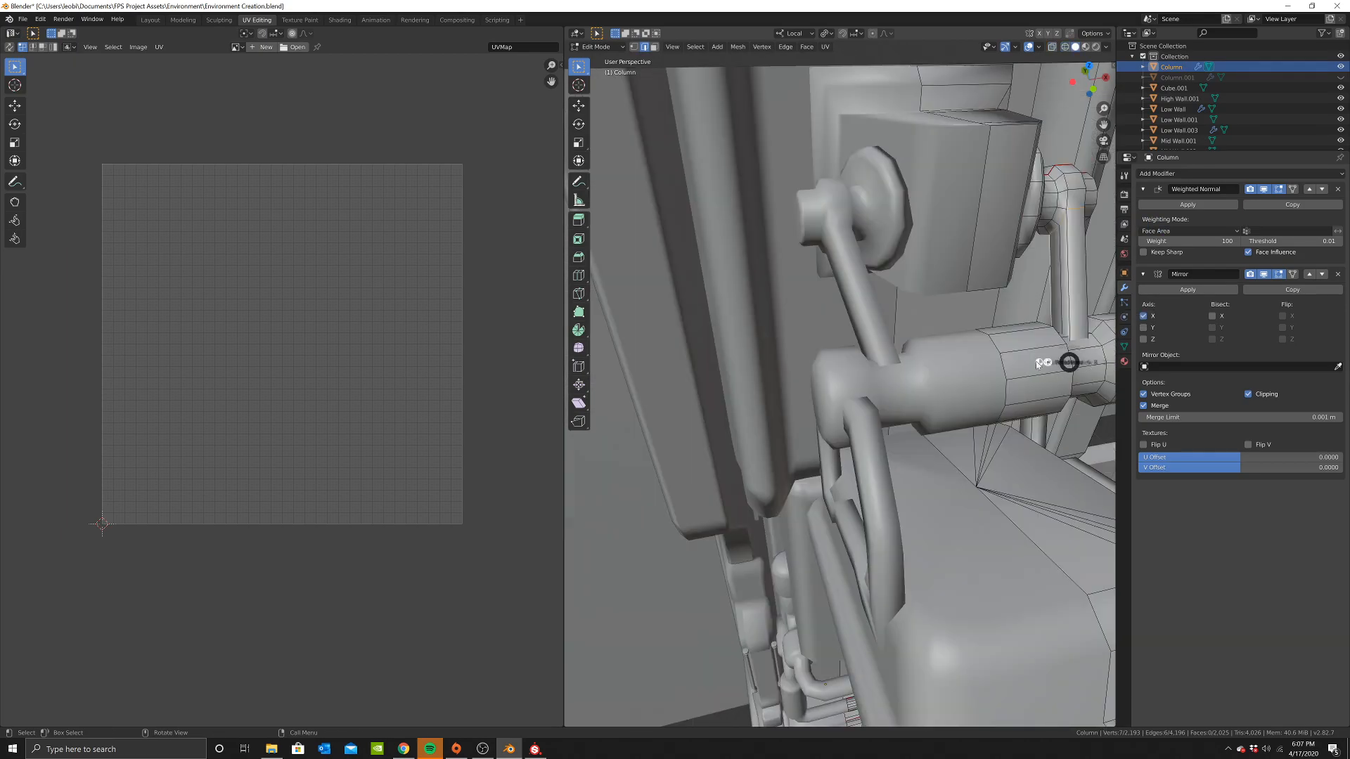
Add the loop at the arm's lower end and its lengthwise edge to the selection and mark the arm's edges as seams
key("alt+z")
left_click(1063, 359, "alt+shift")
mouse_move(1064, 358)
middle_mouse_down()
mouse_move(972, 351)
mouse_move(961, 329)
mouse_move(787, 347)
mouse_move(883, 331)
middle_mouse_up()
key("shift+z")
key("ctrl+z")
key("shift+z")
left_click(758, 289, "alt+shift")
right_click(865, 251)
left_click(864, 254)
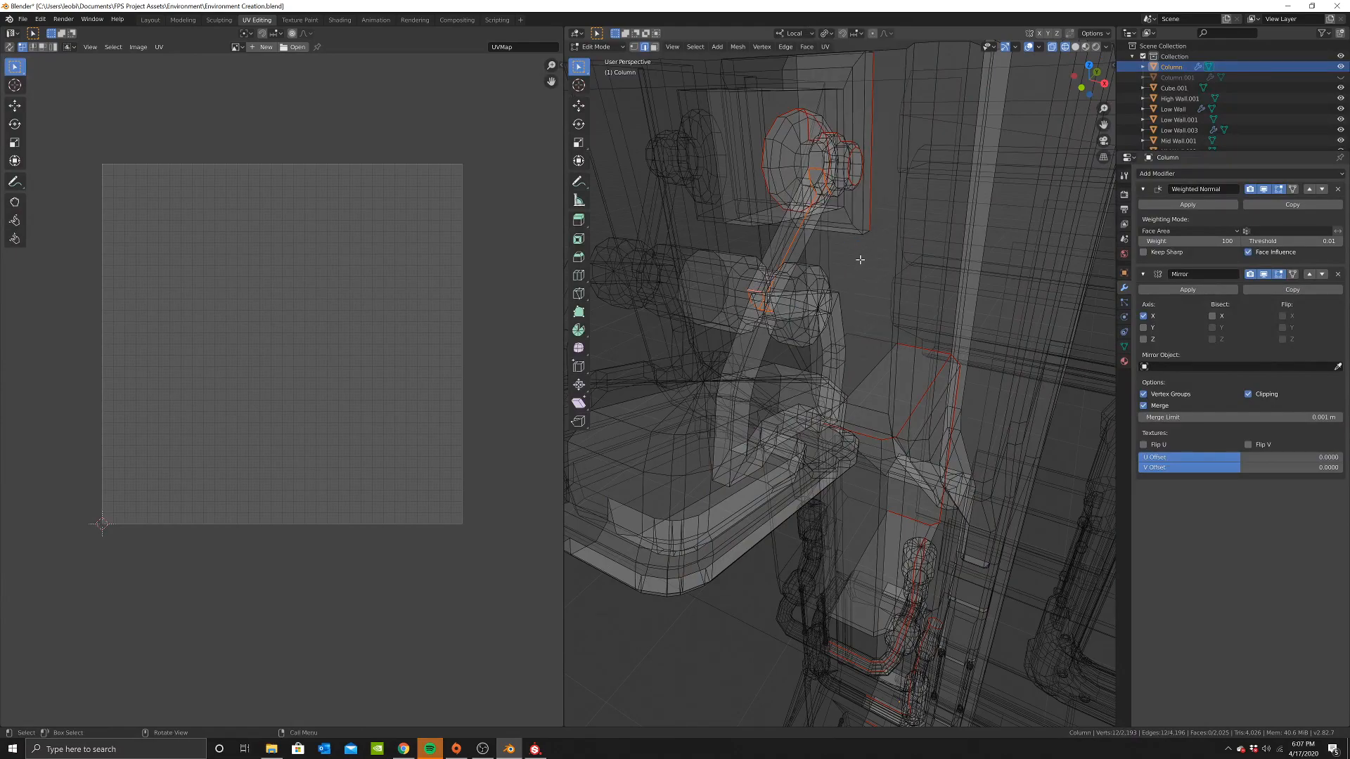
key("shift+z")
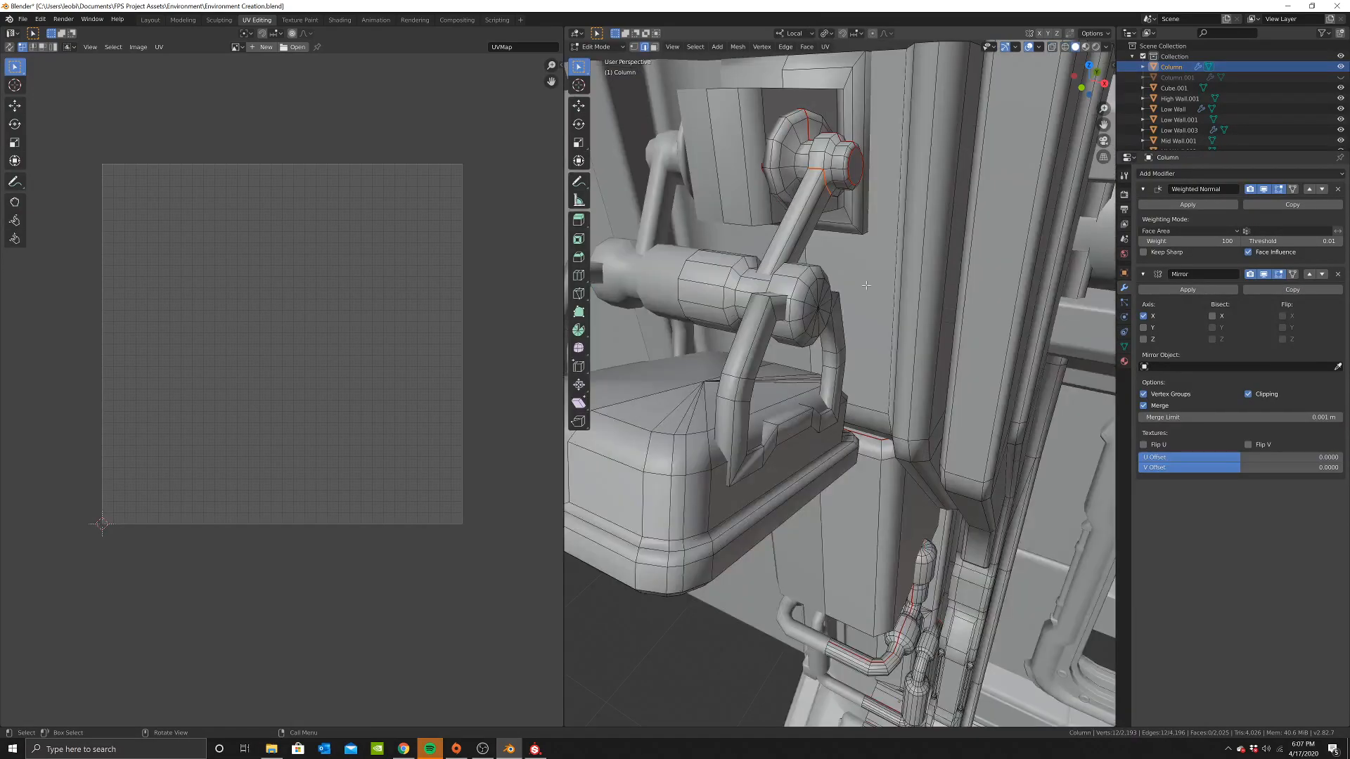
Select the end loop of the horizontal cylinder and the lengthwise edges of the curved handle, and mark them as seams
left_click(810, 305)
left_click(809, 305, "alt")
left_click(828, 312, "alt+shift")
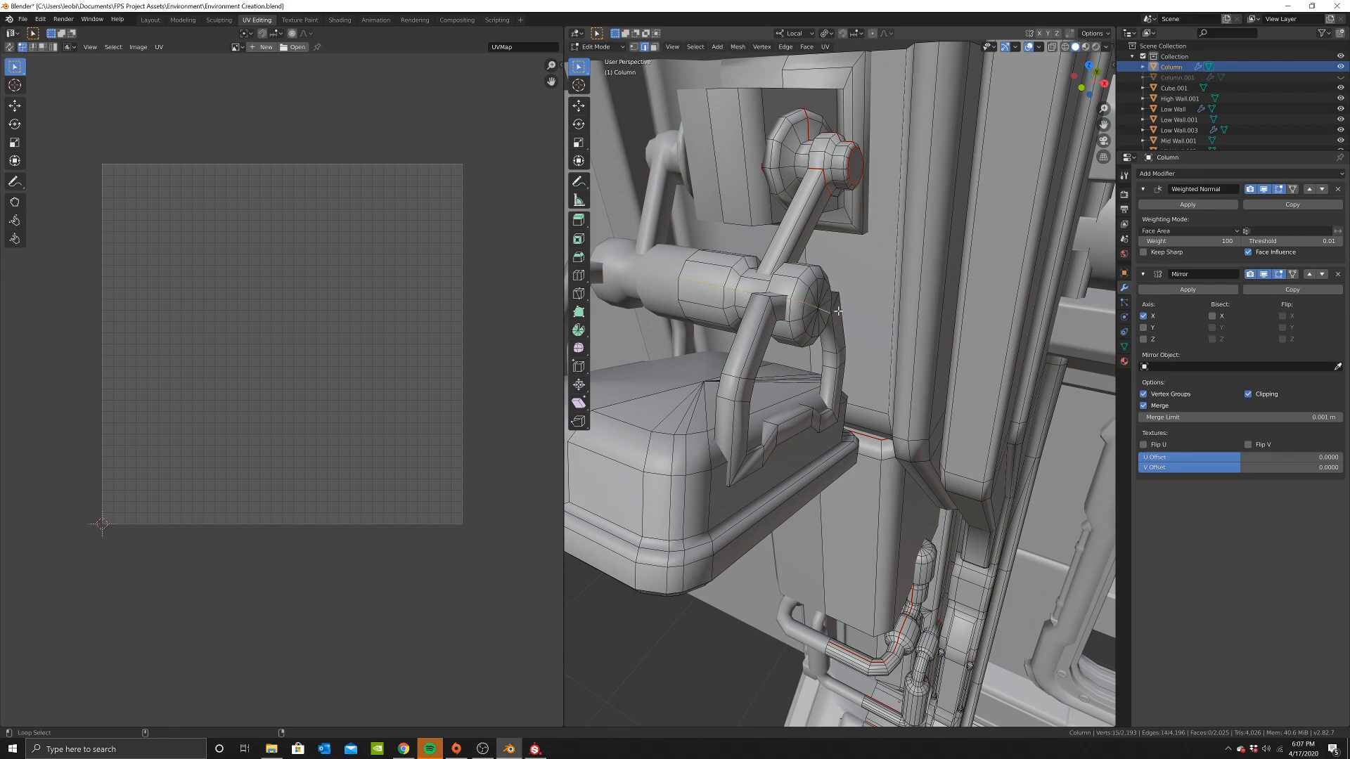
left_click(738, 418, "alt+shift")
right_click(876, 406)
left_click(875, 401)
Select the edge loop around the recess on the lamp housing's underside and mark it as a seam
scroll(779, 383, "down", 5)
left_click(779, 382)
left_click(779, 383, "alt")
mouse_move(779, 383)
middle_mouse_down()
mouse_move(773, 400)
mouse_move(759, 334)
mouse_move(791, 263)
middle_mouse_up()
key("z")
left_click(790, 264)
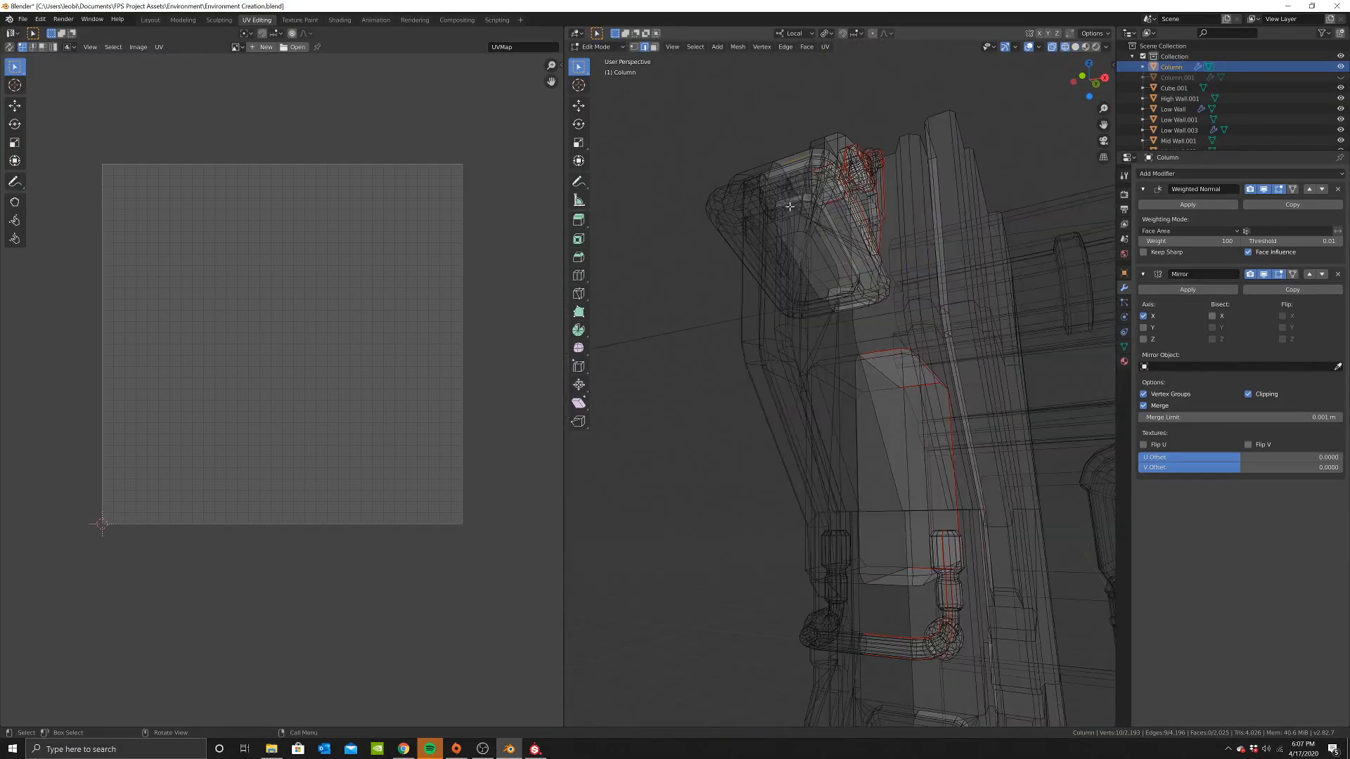
key("z")
left_click(913, 262)
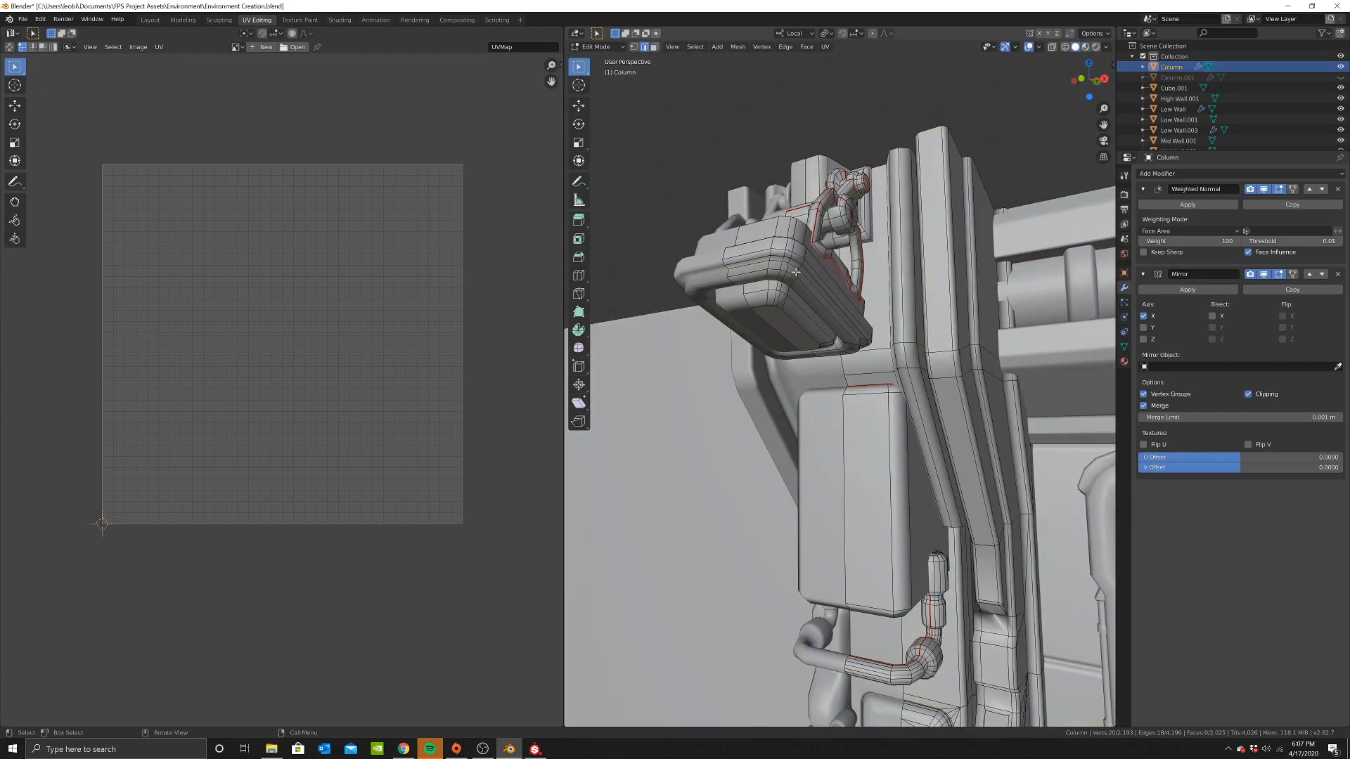
middle_click_drag(791, 269, 825, 239)
right_click(825, 239)
left_click(825, 239)
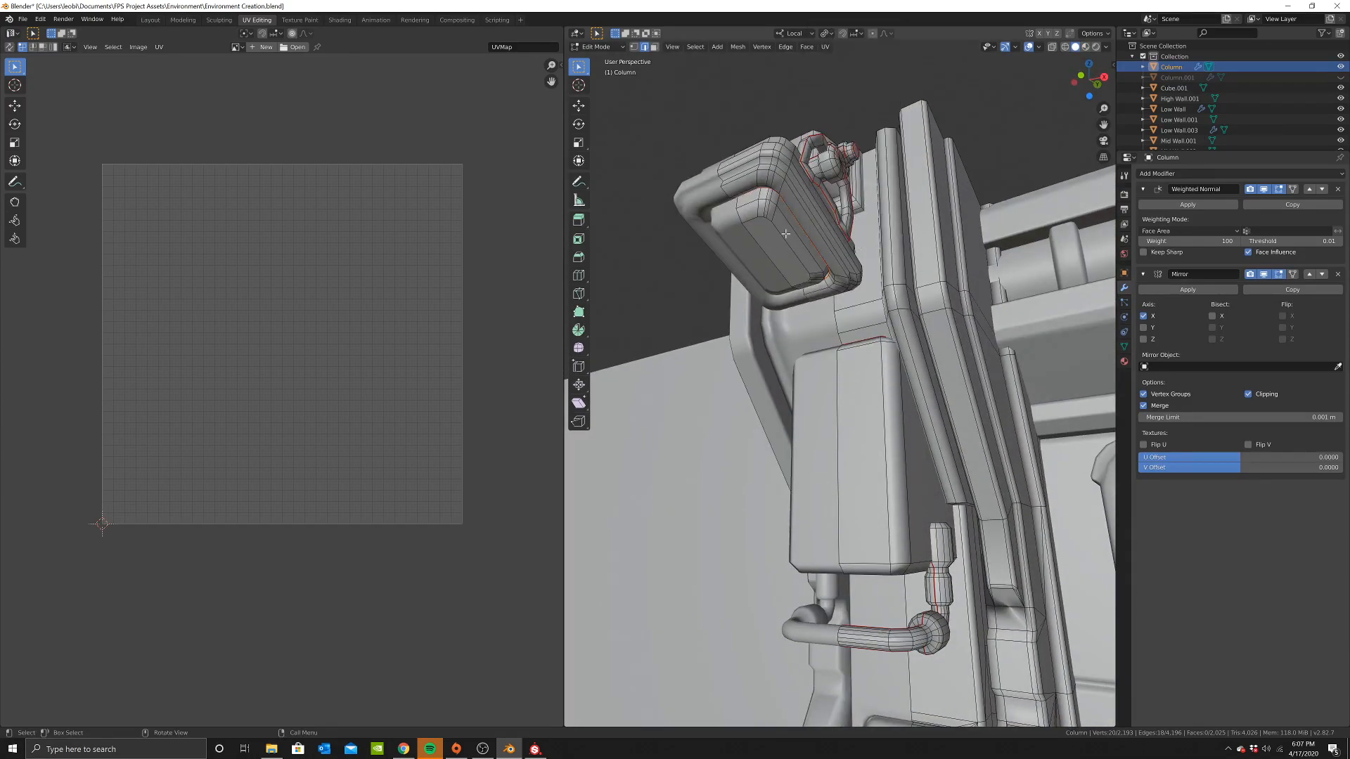
Add the inner frame's edge loop on the lamp housing's underside to the selection
middle_click_drag(709, 314, 879, 389)
scroll(827, 399, "up", 3)
scroll(788, 413, "up", 1)
middle_click_drag(792, 279, 792, 321)
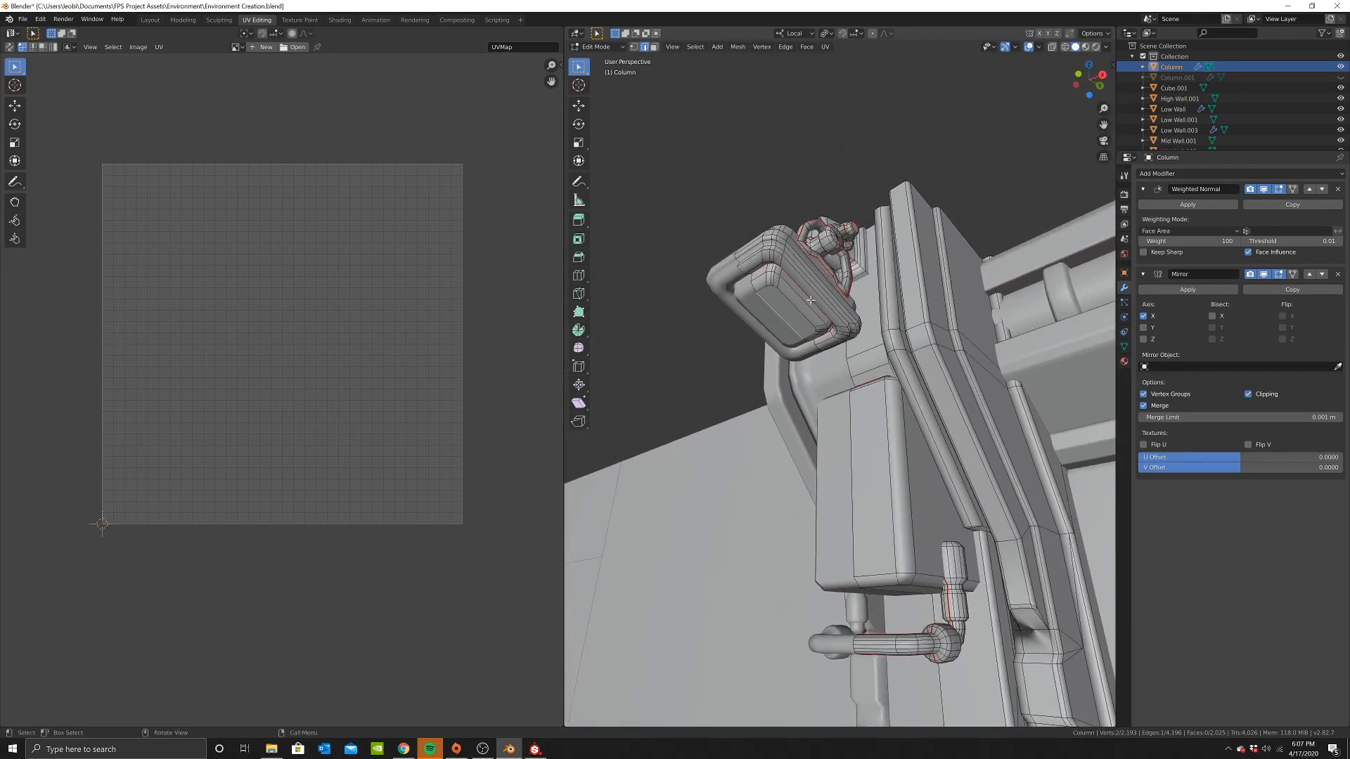
scroll(719, 176, "up", 3)
middle_click_drag(840, 278, 820, 249)
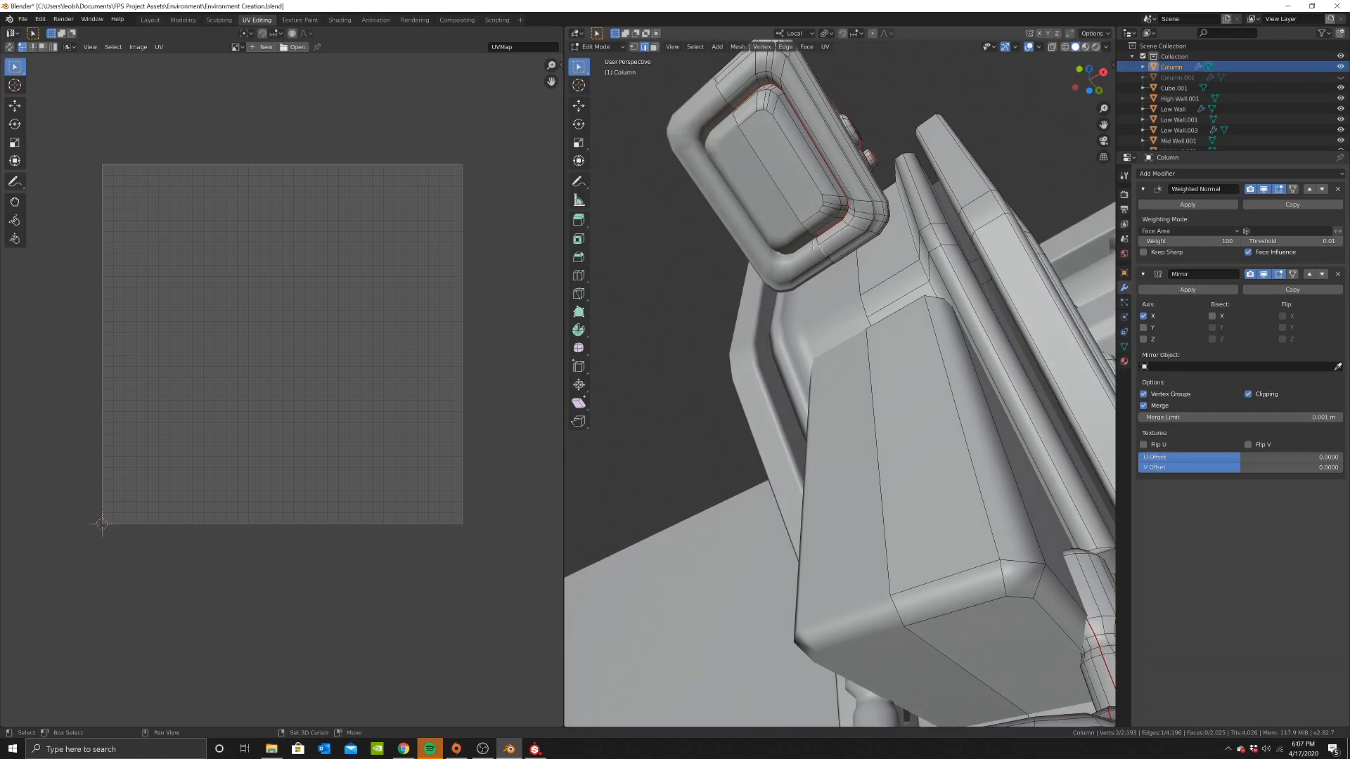
left_click(813, 244, "alt+shift")
Select the side edges of the mounting plate behind the top bracket and mark them as seams
middle_click_drag(957, 90, 970, 355)
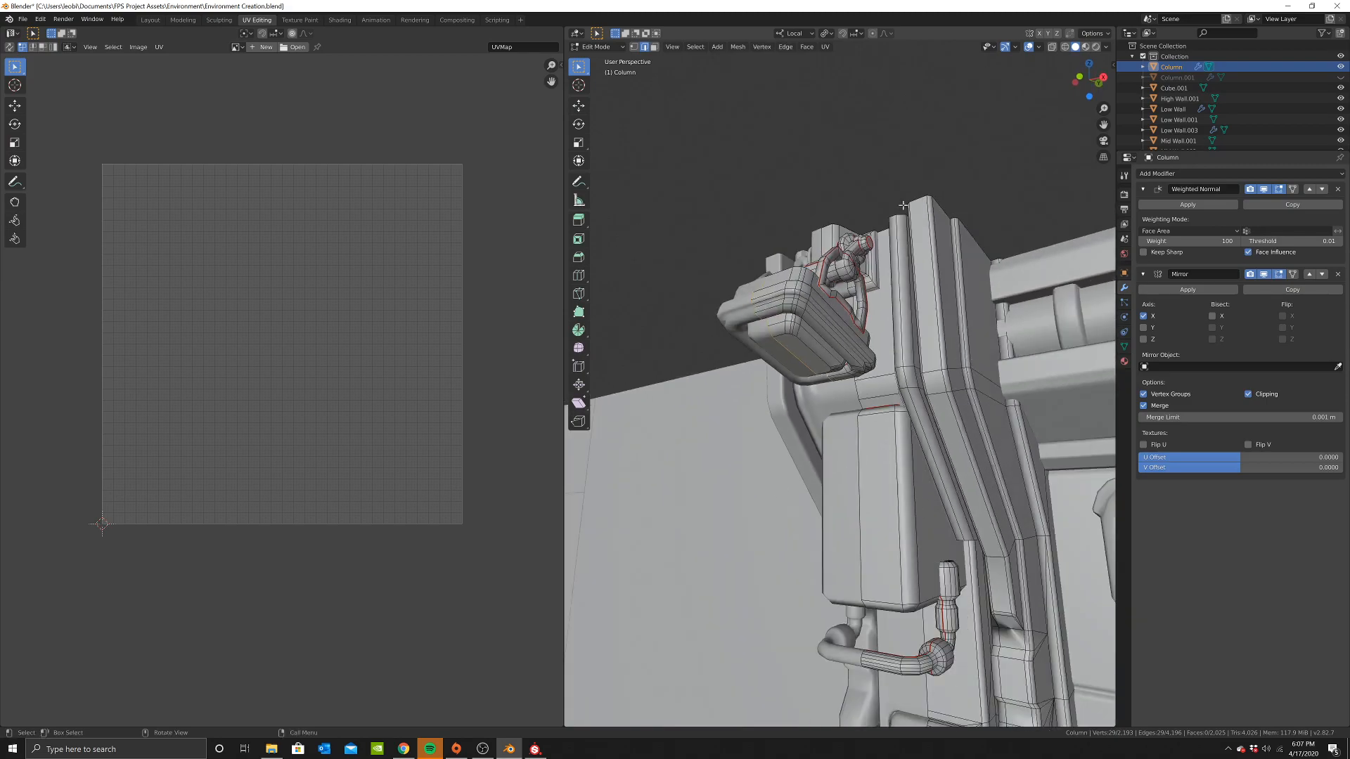
middle_click_drag(940, 274, 964, 378)
middle_click_drag(932, 329, 807, 251)
key("alt+z")
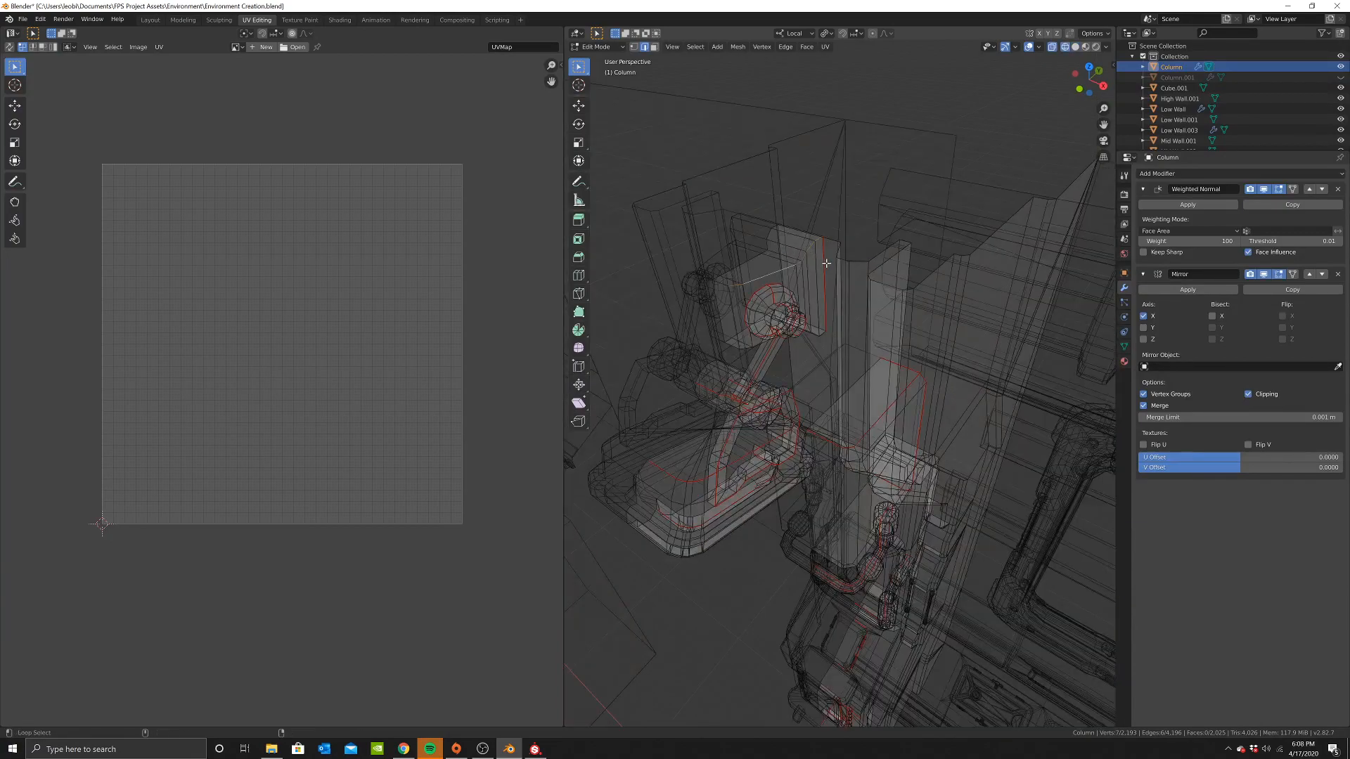
right_click(929, 285)
left_click(909, 286)
Select the outer rear edge loop running the full height of the column and mark it as a seam
key("shift+z")
mouse_move(987, 316)
middle_mouse_down()
mouse_move(958, 293)
mouse_move(901, 304)
mouse_move(984, 271)
mouse_move(1016, 330)
middle_mouse_up()
key("z")
left_click(884, 295)
key("z")
left_click(982, 291)
left_click(961, 259, "alt")
key("z")
left_click(963, 386)
mouse_move(994, 502)
middle_mouse_down()
mouse_move(984, 478)
mouse_move(921, 482)
mouse_move(941, 484)
middle_mouse_up()
right_click(955, 485)
left_click(985, 485)
Select the edge loop around the recessed panel in the column's middle section and mark it as a seam
key("shift+z")
mouse_move(978, 440)
middle_mouse_down()
mouse_move(968, 414)
mouse_move(913, 450)
mouse_move(984, 394)
mouse_move(870, 266)
mouse_move(809, 264)
mouse_move(836, 255)
mouse_move(828, 276)
middle_mouse_up()
key("z")
left_click(803, 267)
key("ctrl+z")
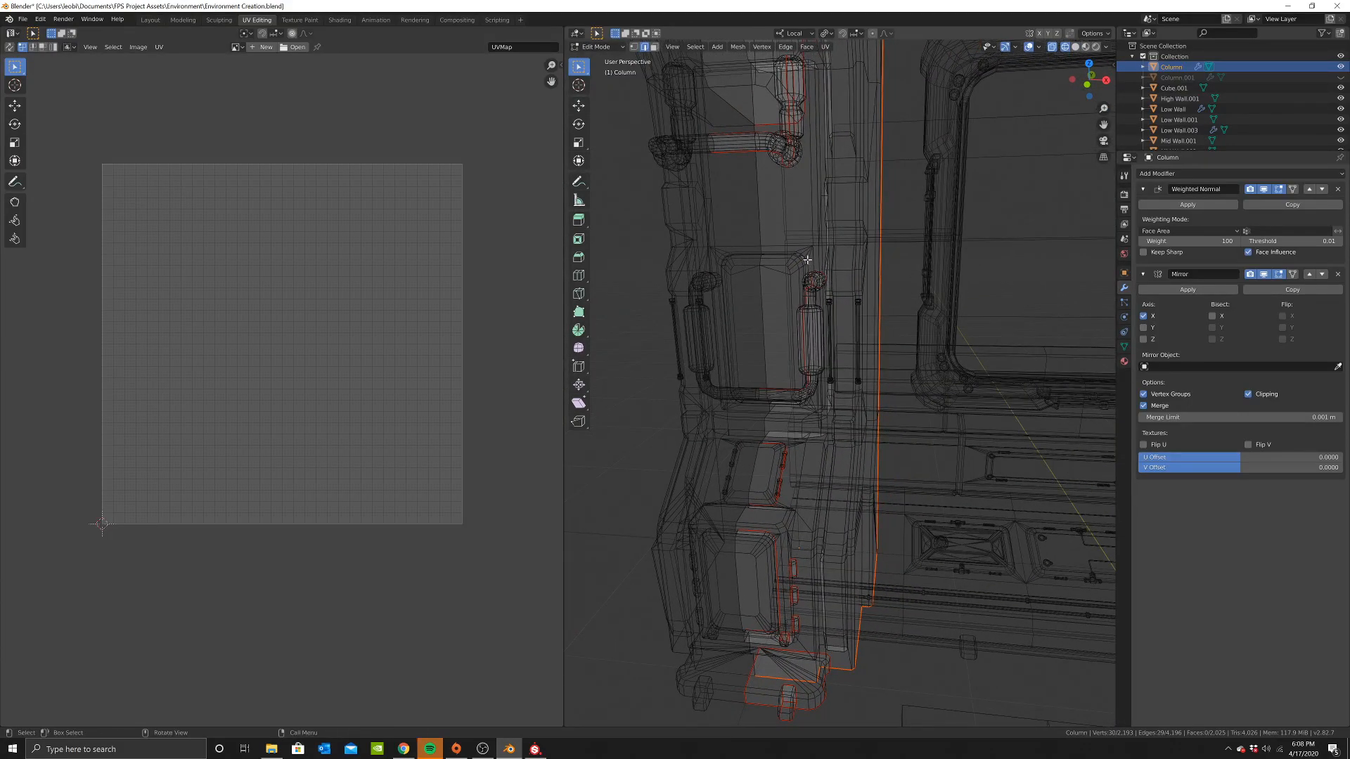
right_click(866, 277)
key("Escape")
key("z")
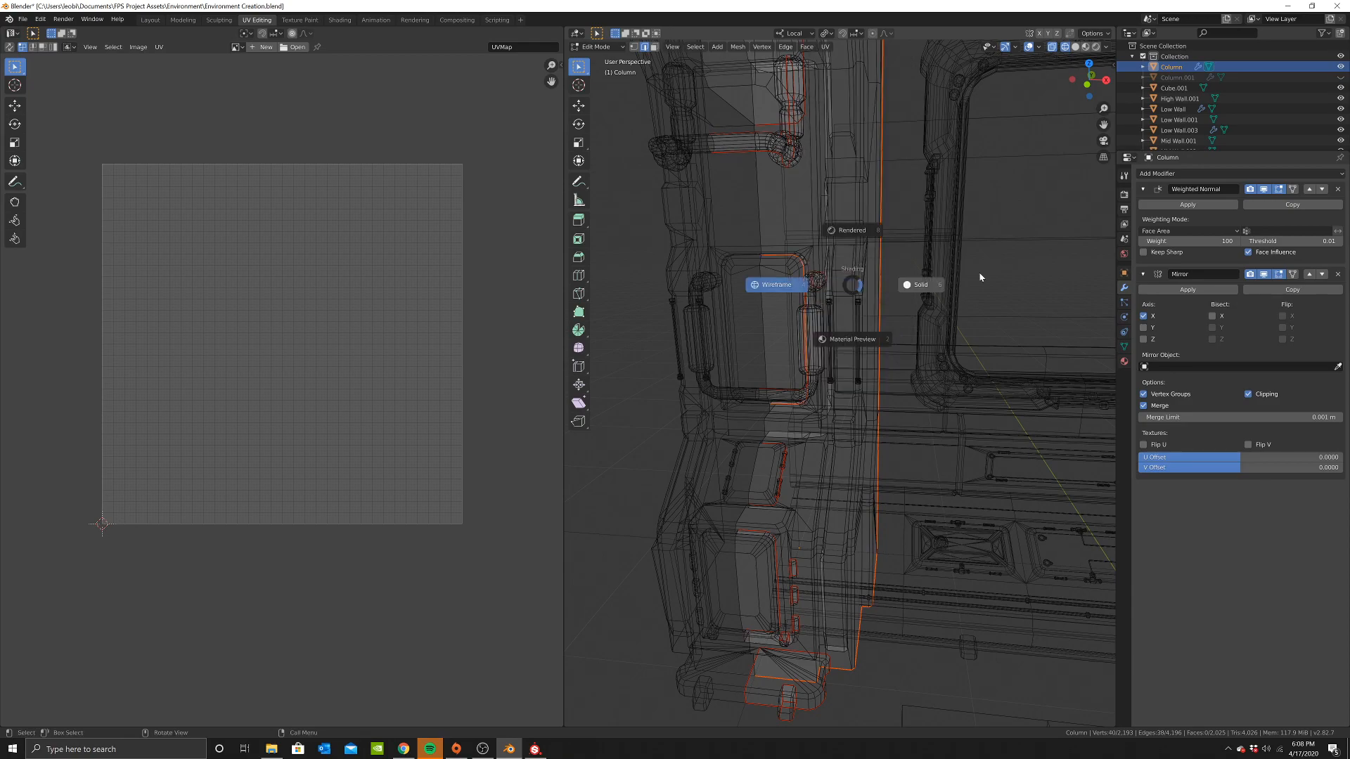
left_click(885, 279)
middle_click_drag(884, 279, 911, 388)
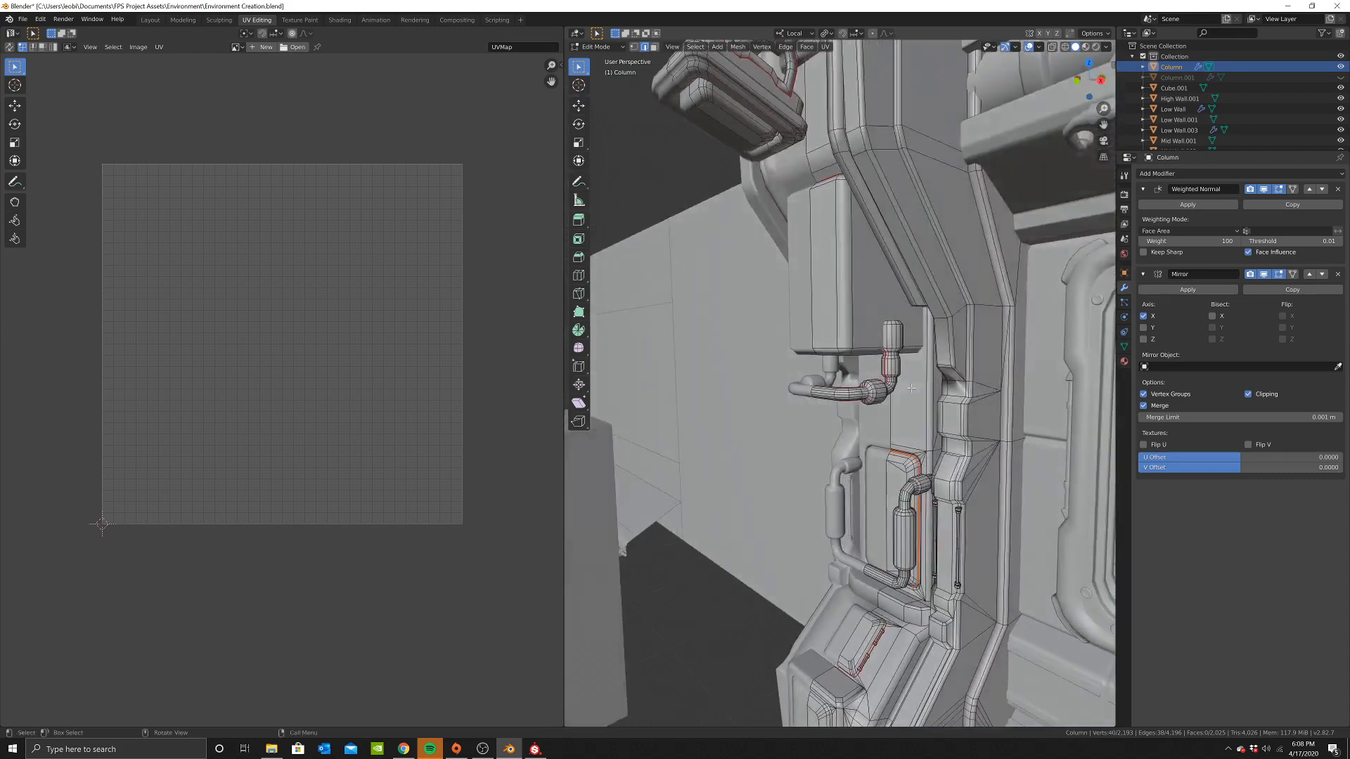
Select the lengthwise edges of the two thin vertical rods on the column's side
scroll(931, 376, "down", 5)
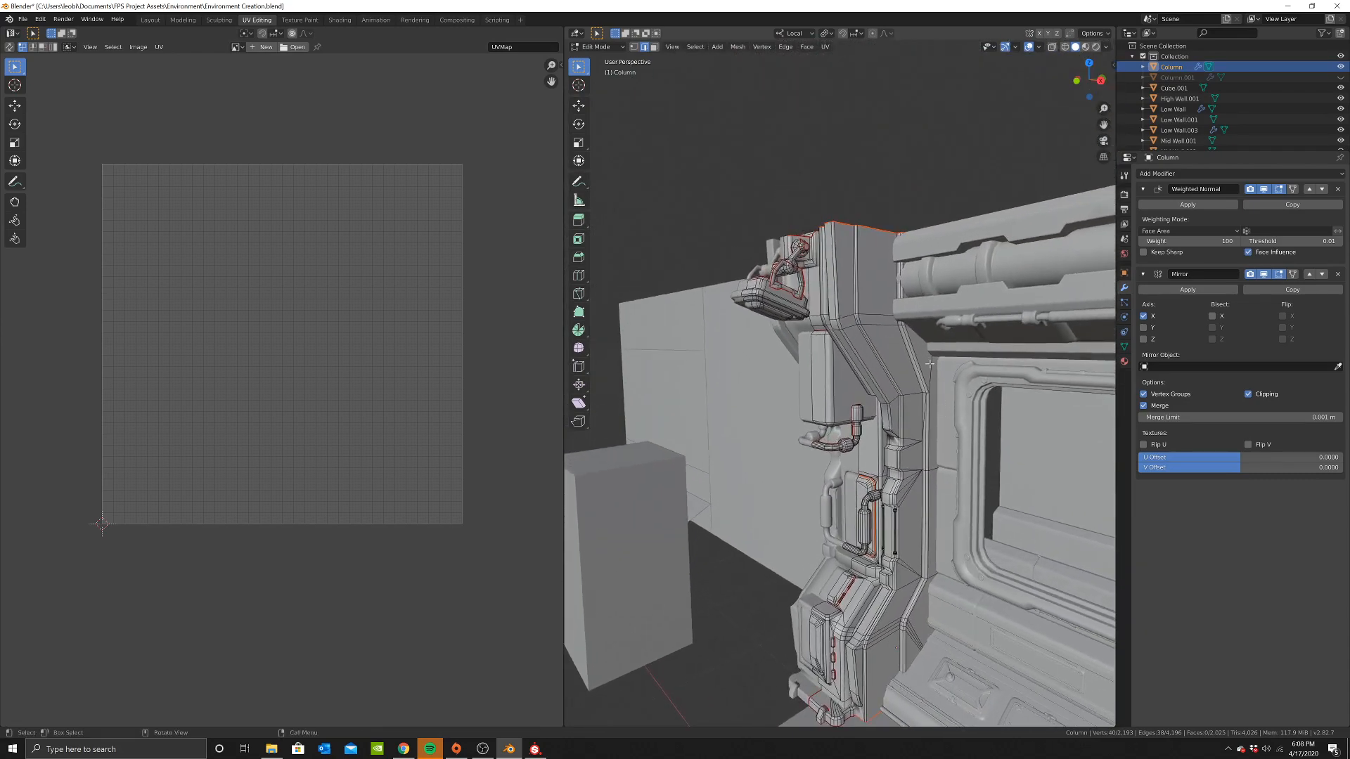
scroll(914, 341, "up", 4)
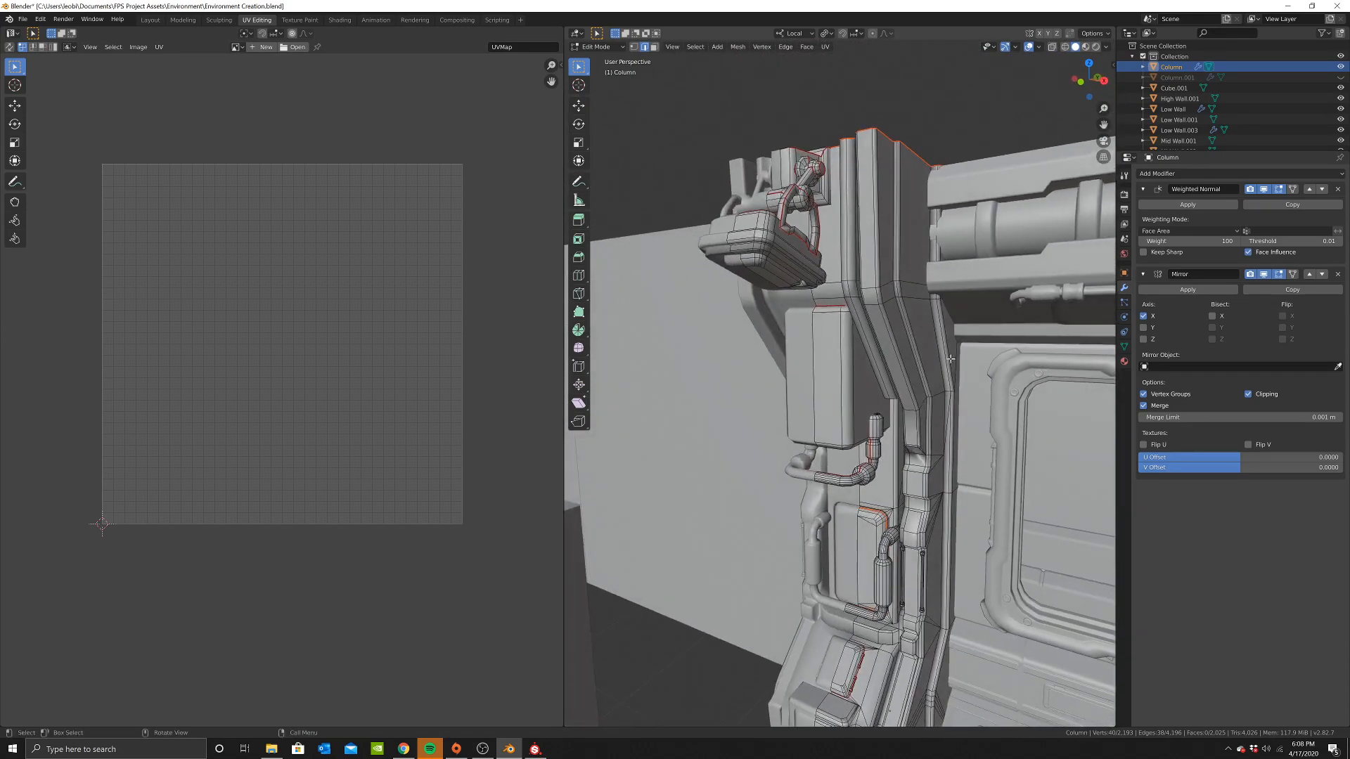
scroll(892, 563, "down", 2)
mouse_move(893, 581)
middle_mouse_down()
mouse_move(878, 581)
mouse_move(863, 412)
middle_mouse_up()
scroll(859, 414, "up", 5)
key("z")
left_click(843, 330)
scroll(848, 317, "up", 2)
middle_click_drag(879, 283, 864, 277)
middle_click_drag(861, 218, 863, 219)
key("z")
left_click(867, 223)
left_click(853, 249, "alt+shift")
left_click(754, 267, "alt+shift")
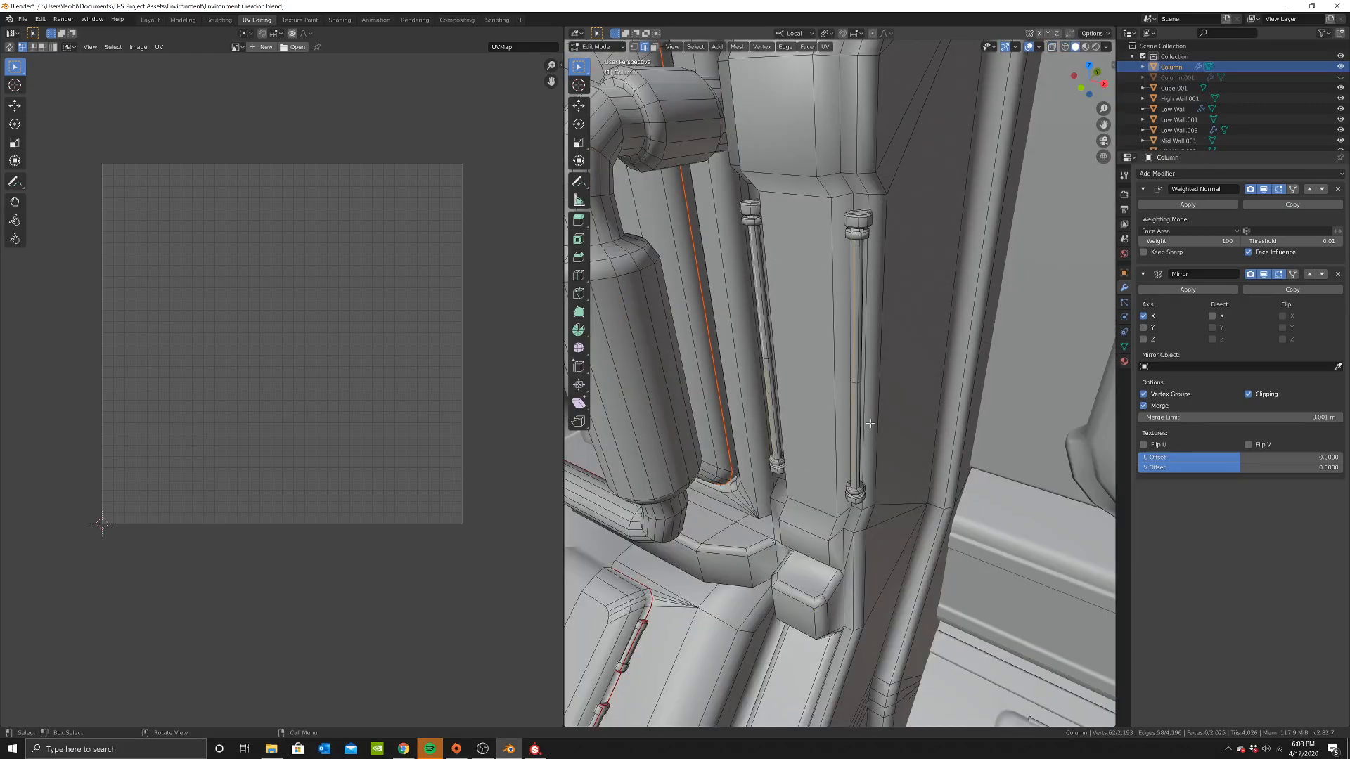
Add the edge loop around the upper collar of the rod nearer the recessed panel to the selection
key("z")
left_click(731, 464)
mouse_move(821, 484)
middle_mouse_down()
mouse_move(824, 456)
mouse_move(896, 351)
mouse_move(898, 304)
mouse_move(703, 266)
middle_mouse_up()
left_click(703, 266, "alt+shift")
middle_click_drag(813, 181, 889, 309)
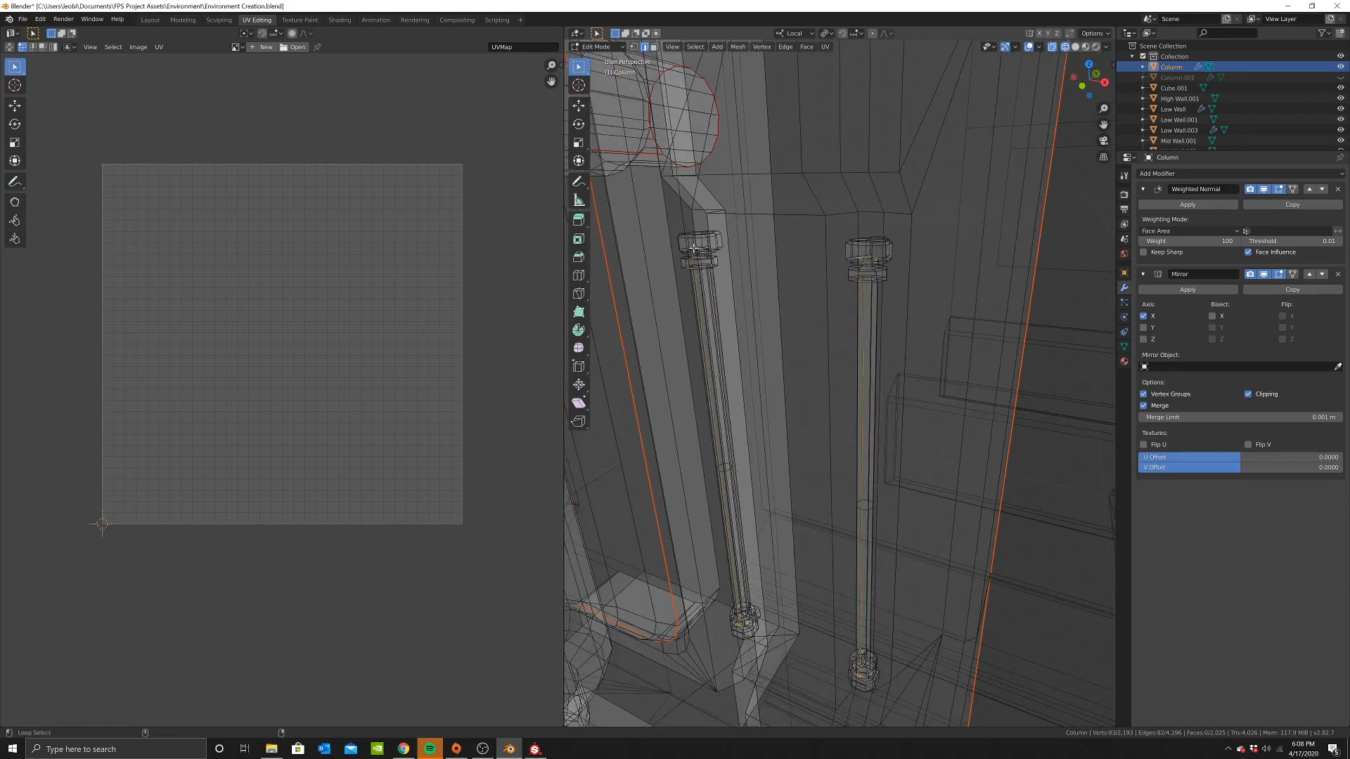
mouse_move(922, 275)
middle_mouse_down("shift")
mouse_move(943, 331)
mouse_move(905, 382)
middle_mouse_up("shift")
scroll(904, 382, "up", 1)
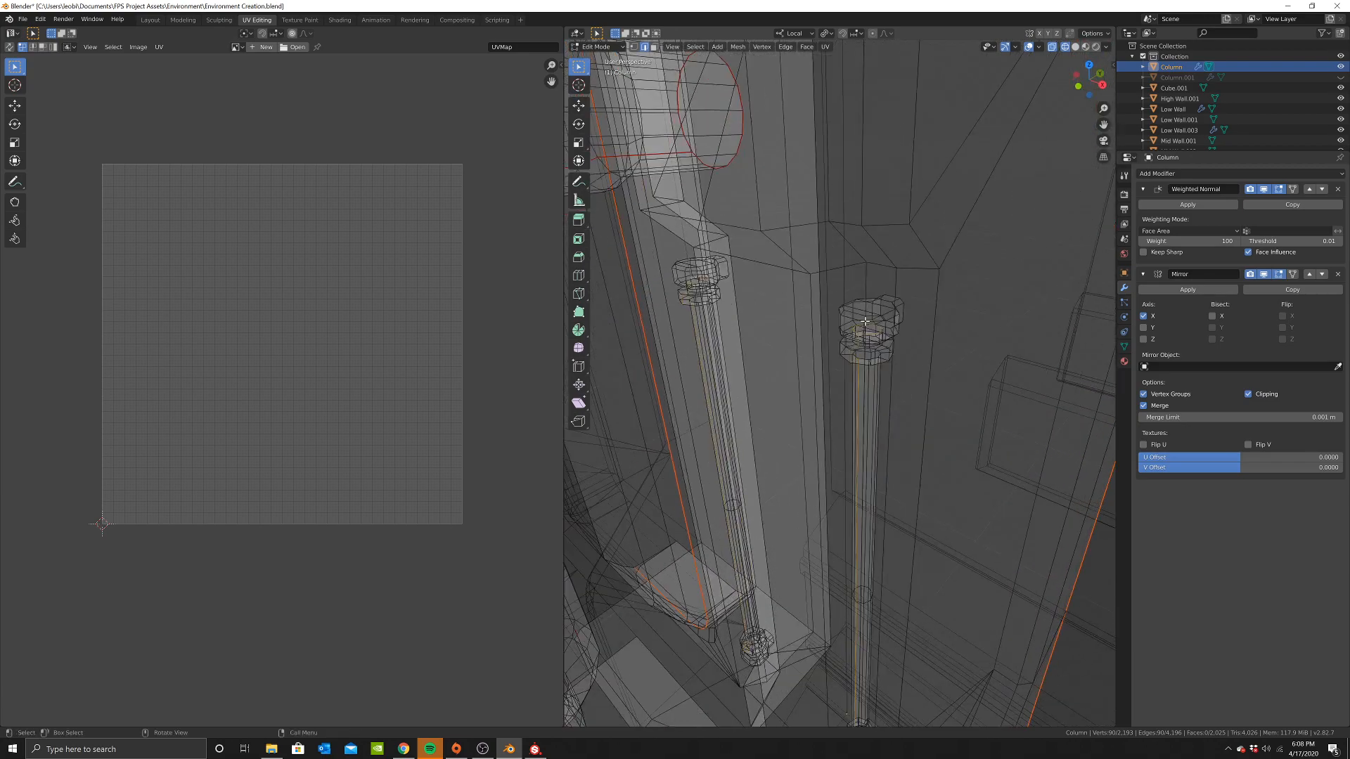
Add the edge loops around the upper cap of the other thin rod to the selection
key("alt+z")
scroll(873, 310, "up", 1)
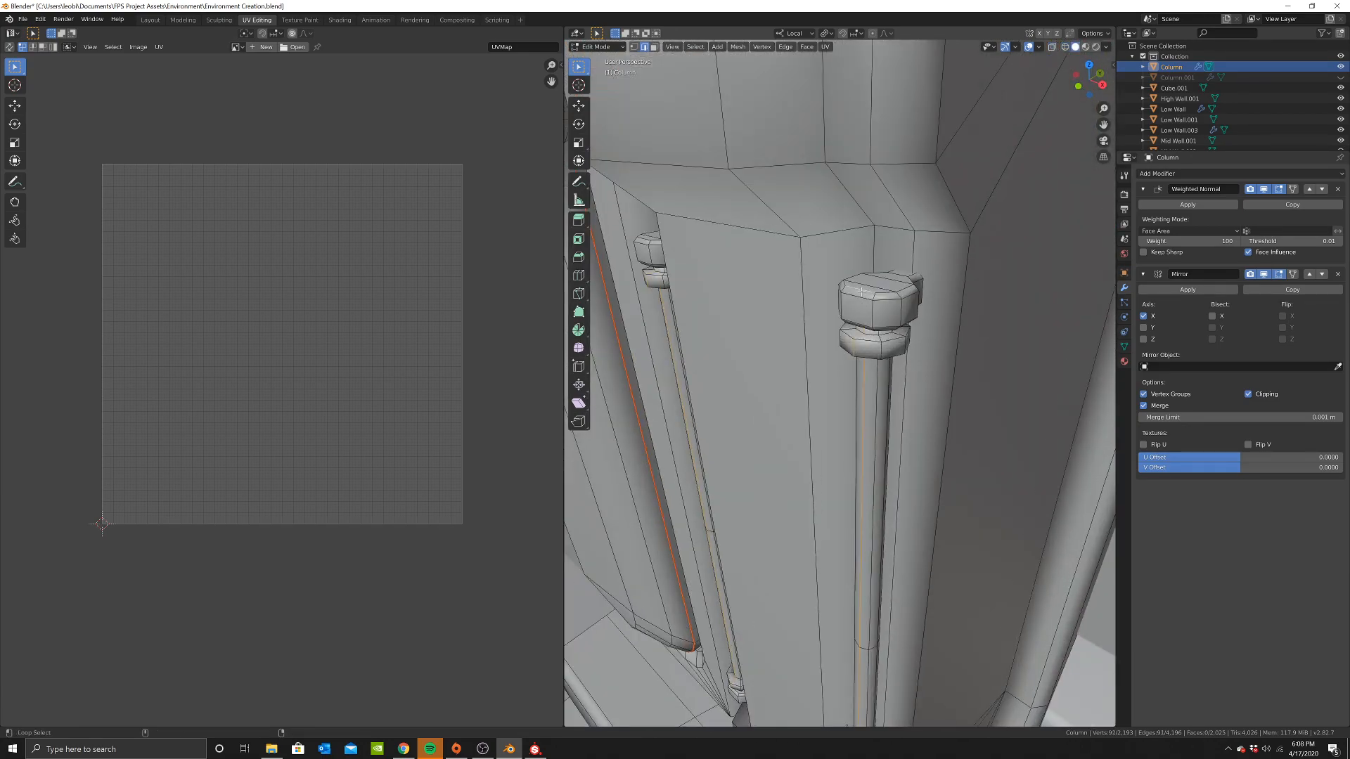
left_click(862, 291, "alt+shift")
key("z")
left_click(943, 342)
left_click(916, 266, "alt+shift")
left_click(907, 268, "alt+shift")
Add the edges of both rods' lower caps to the selection and mark all the rod edges as seams
middle_click_drag(732, 266, 942, 470)
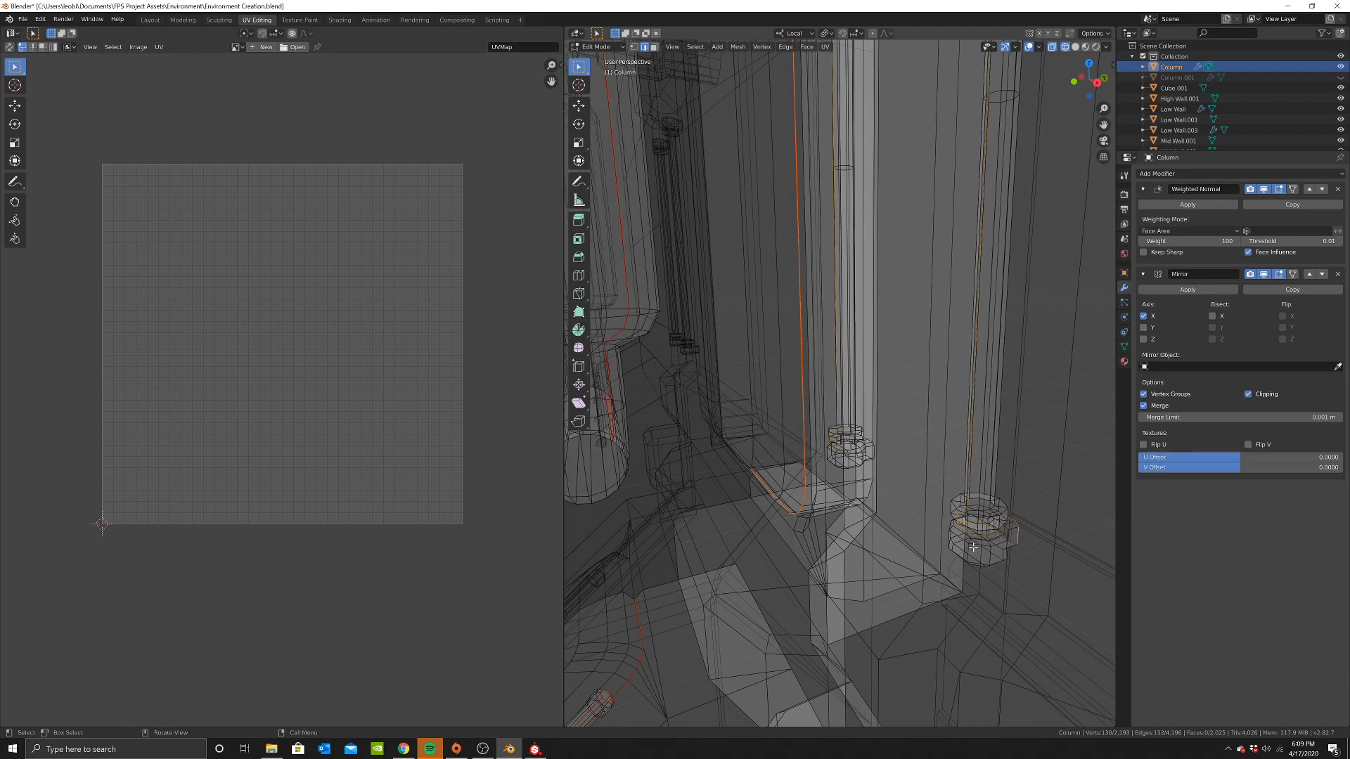
key("z")
left_click(841, 452)
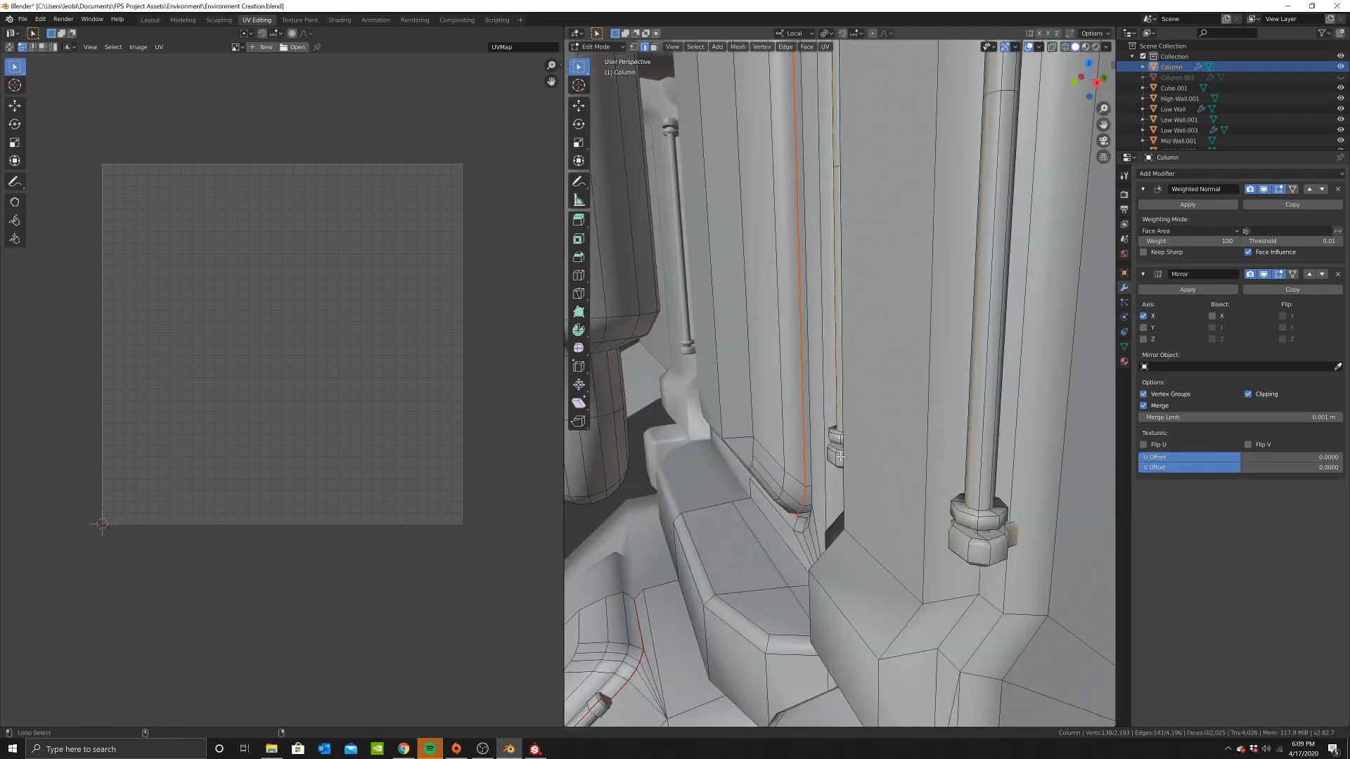
key("z")
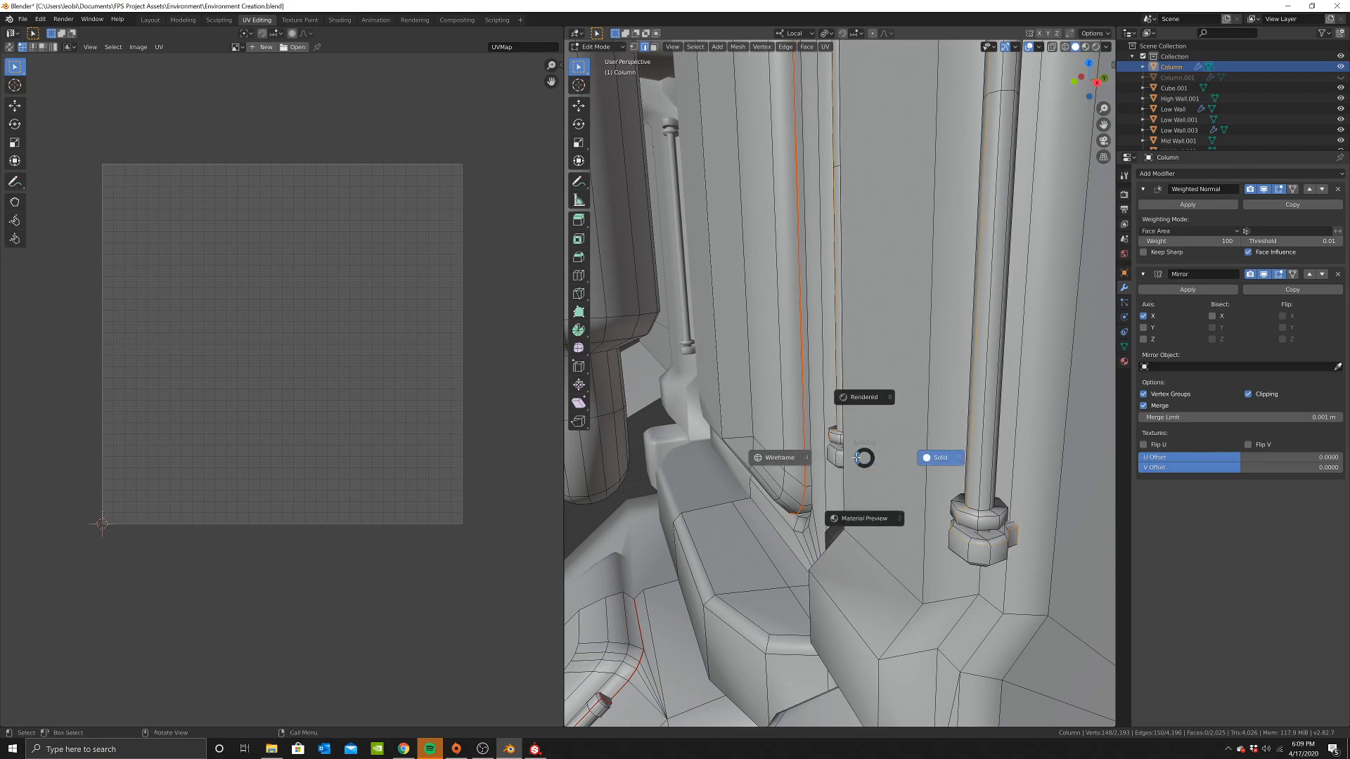
left_click(876, 452)
right_click(887, 453)
left_click(914, 458)
Select the entire column mesh and unwrap it into UV islands
middle_click_drag(914, 458, 877, 307)
scroll(955, 399, "up", 4)
key("a")
key("u")
left_click(876, 307)
scroll(281, 352, "up", 2)
middle_click_drag(249, 388, 344, 299)
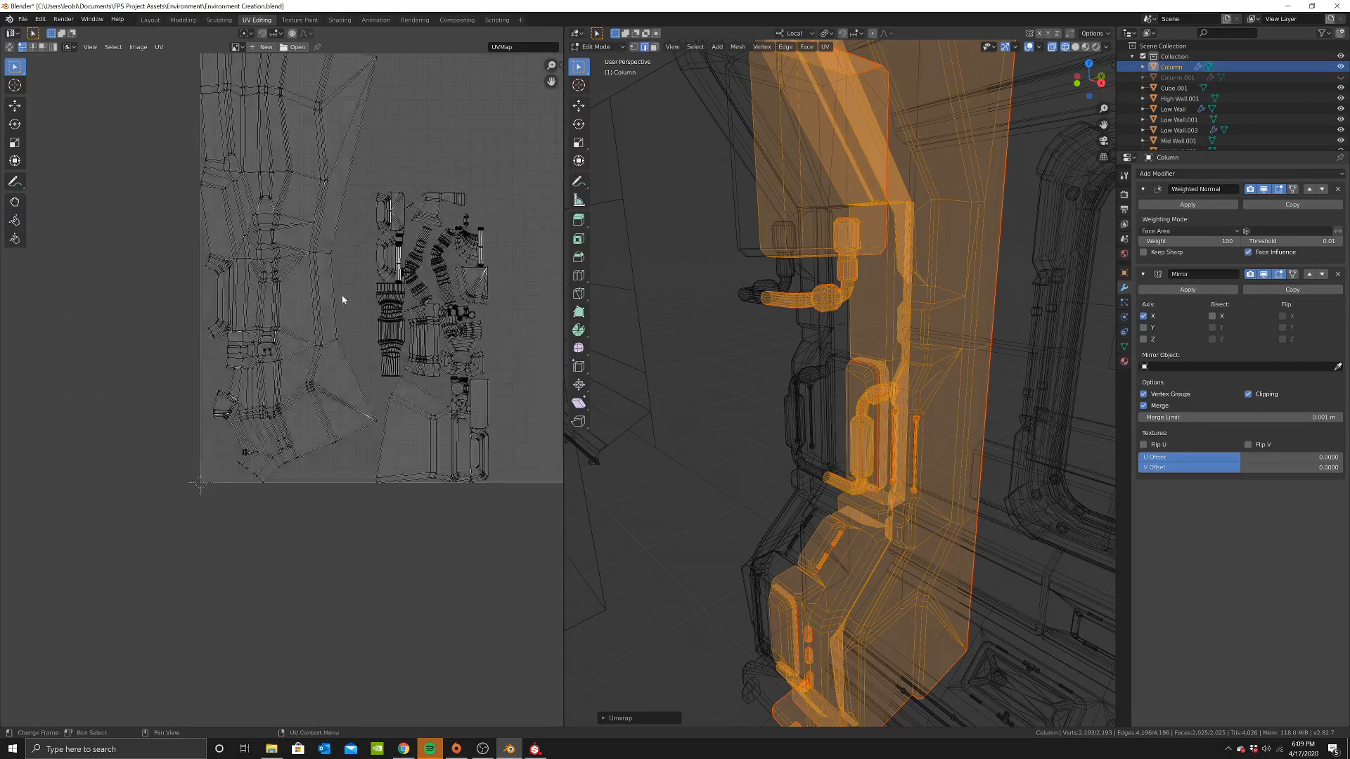
scroll(325, 316, "up", 1)
scroll(438, 300, "down", 1)
middle_click_drag(438, 301, 370, 376)
Select all geometry linked to the lamp housing and examine its UV islands
middle_click_drag(725, 380, 977, 256)
key("shift+z")
left_click(743, 381)
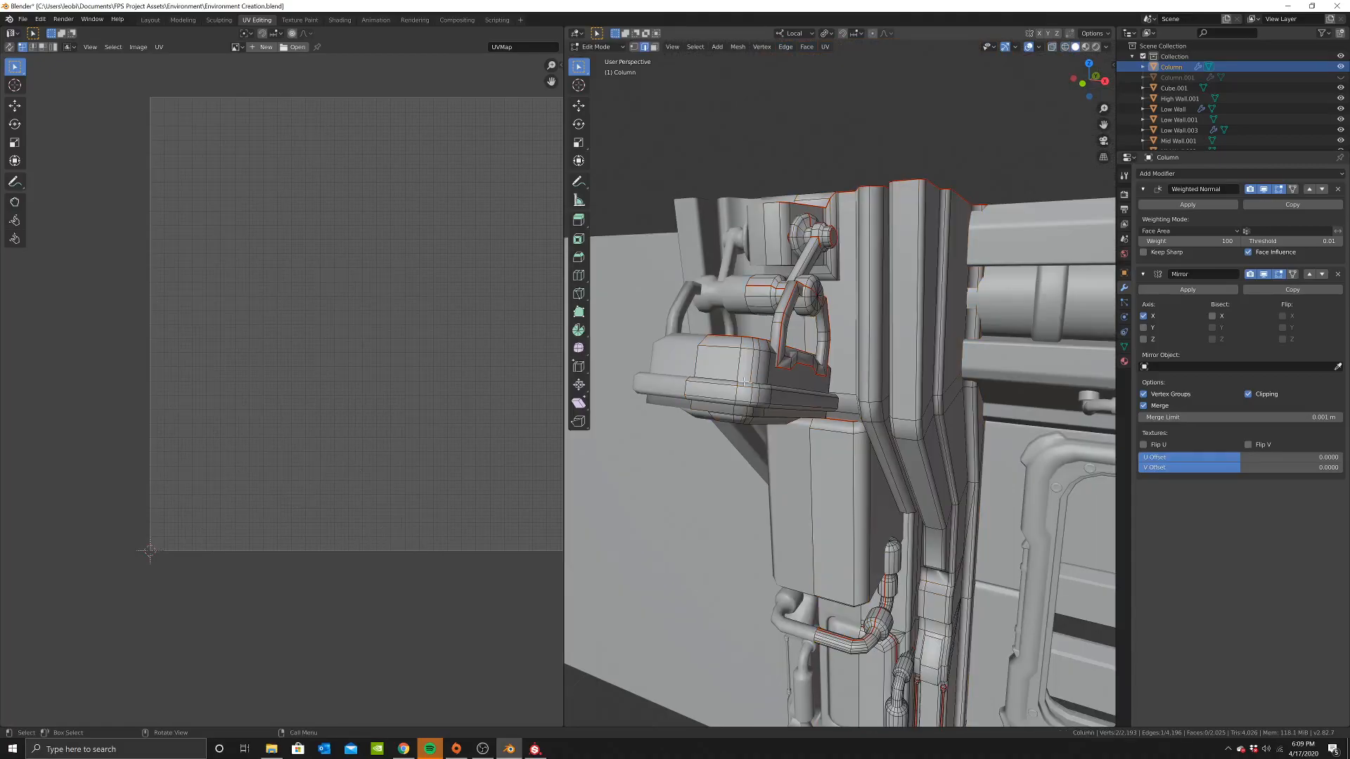
key("ctrl+l")
scroll(331, 293, "up", 3)
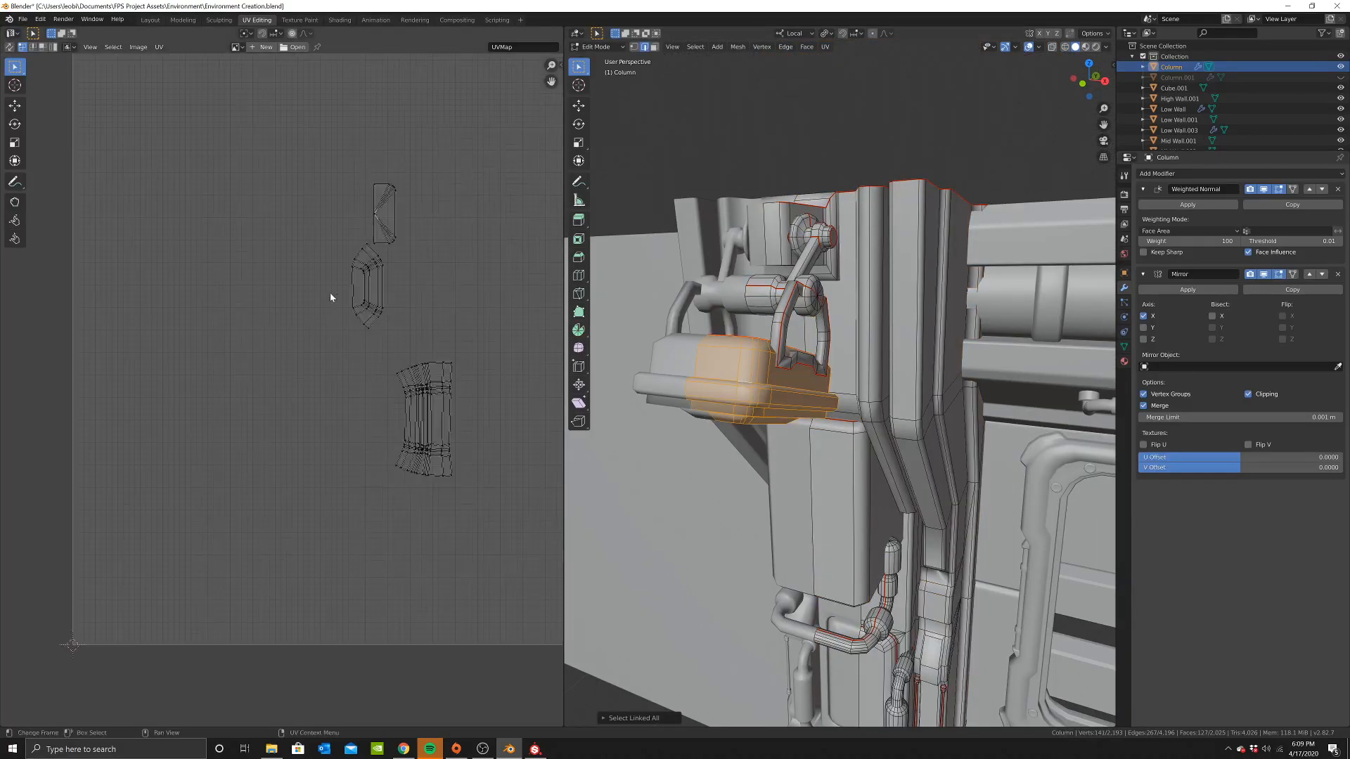
scroll(394, 397, "up", 2)
Select all geometry linked to the main column body and examine its UV islands for missing seams
middle_click_drag(833, 391, 878, 398)
key("a")
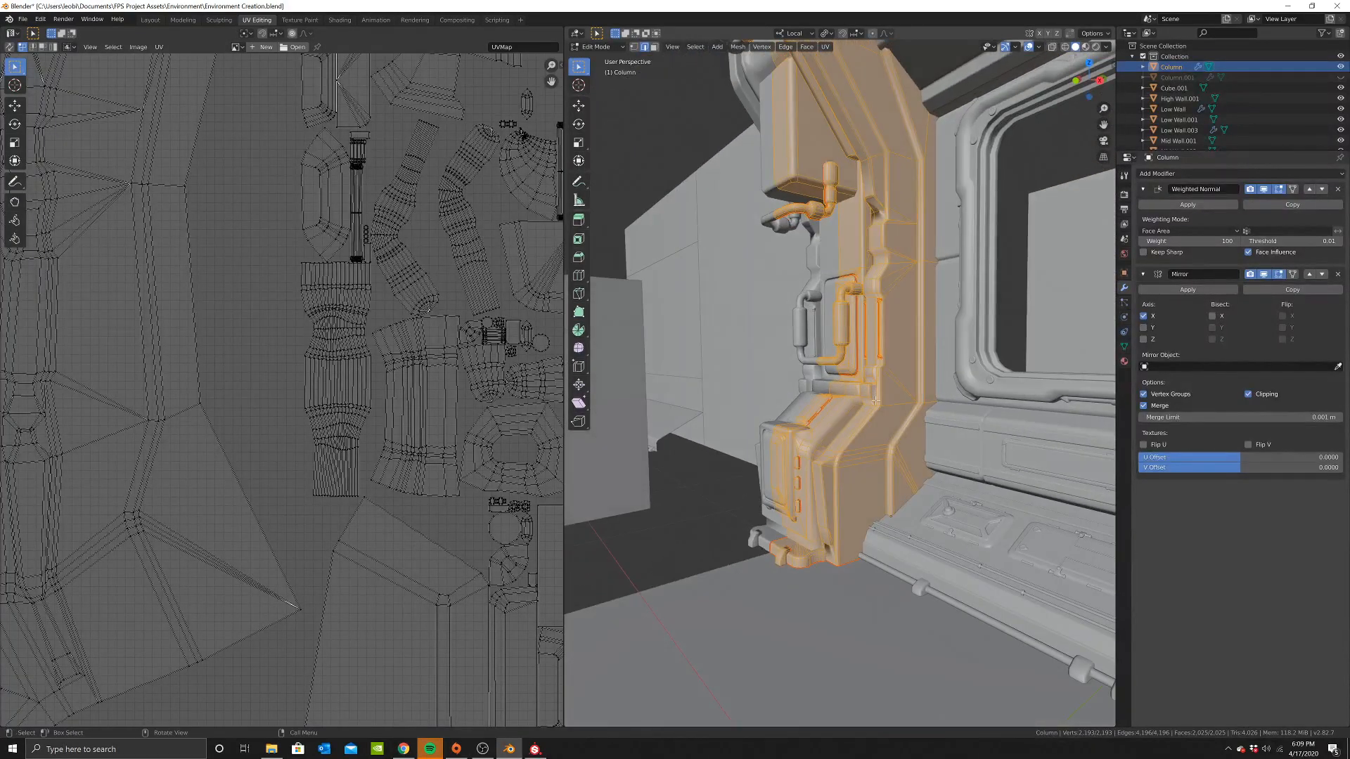
middle_click_drag(860, 478, 870, 456)
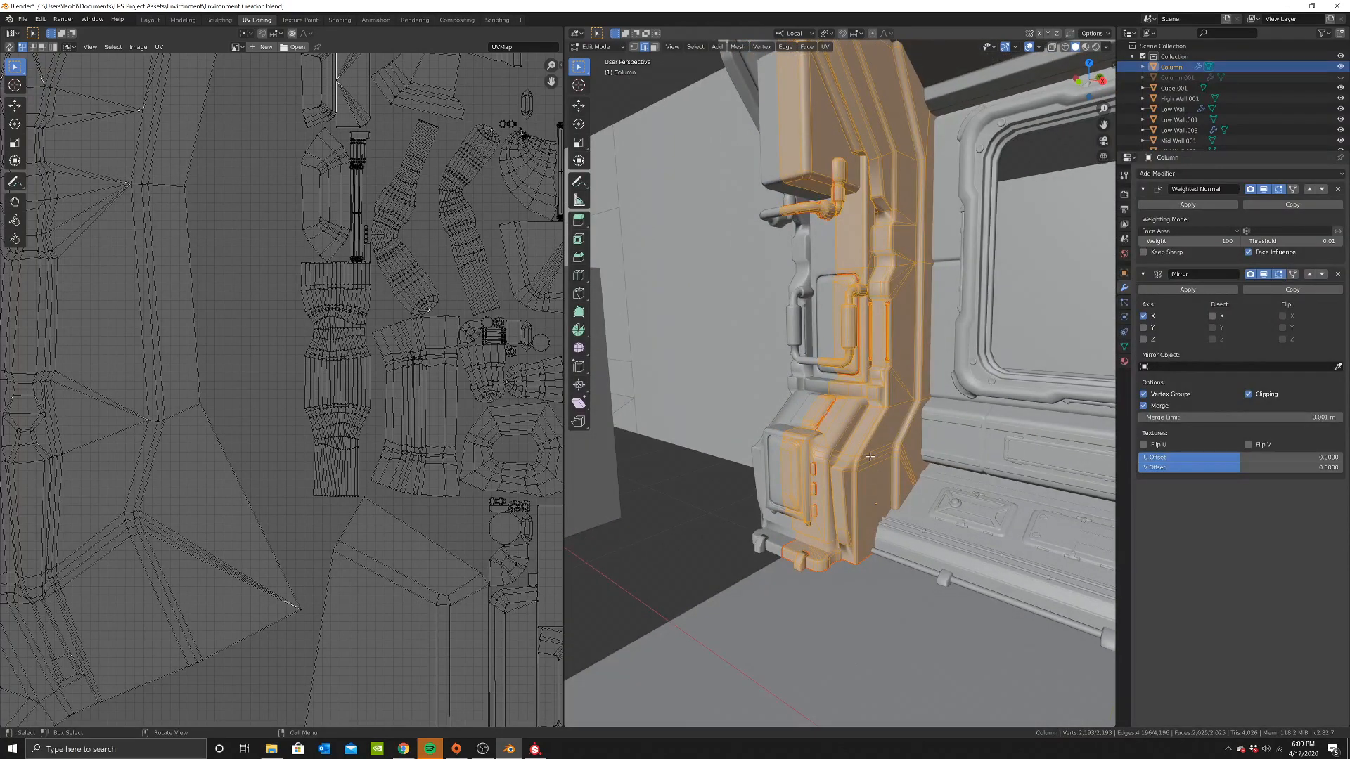
left_click(870, 455)
key("ctrl+l")
scroll(145, 412, "down", 4)
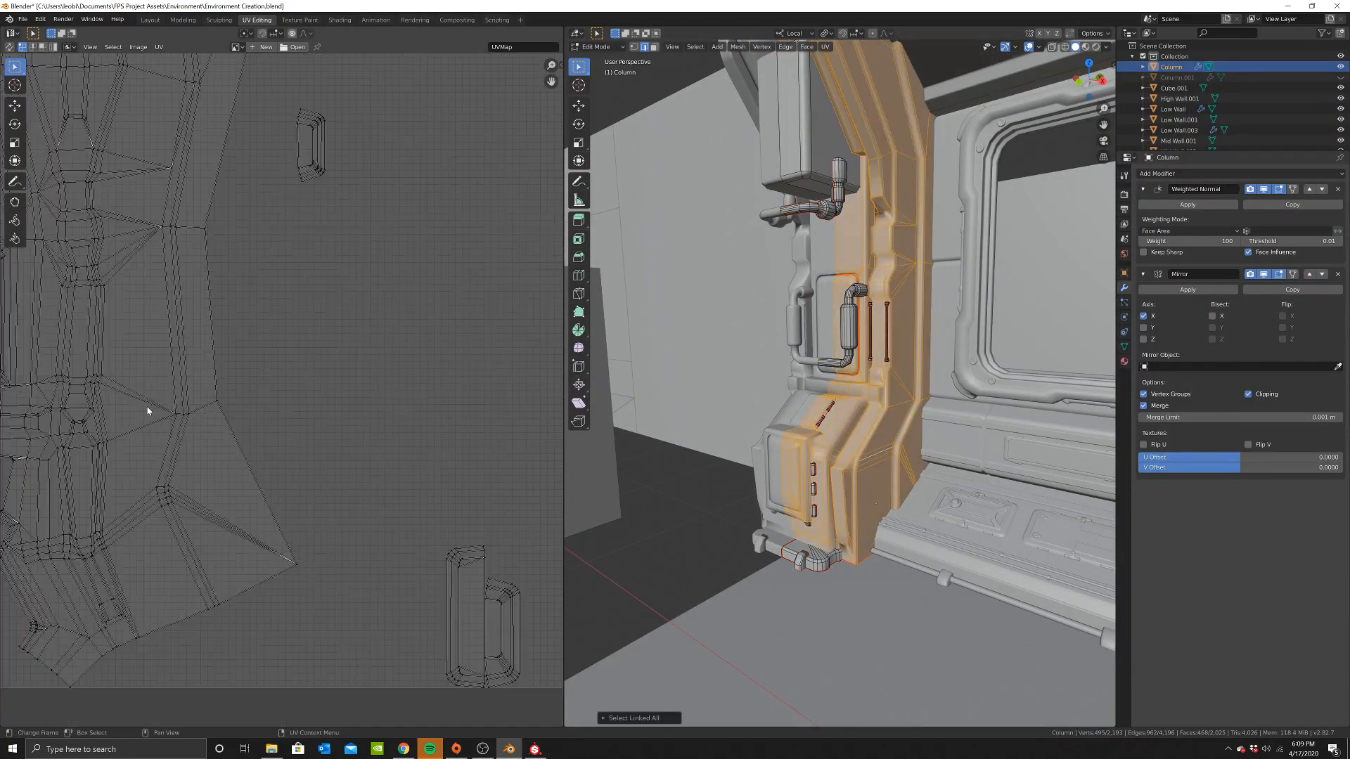
middle_click_drag(286, 283, 411, 464)
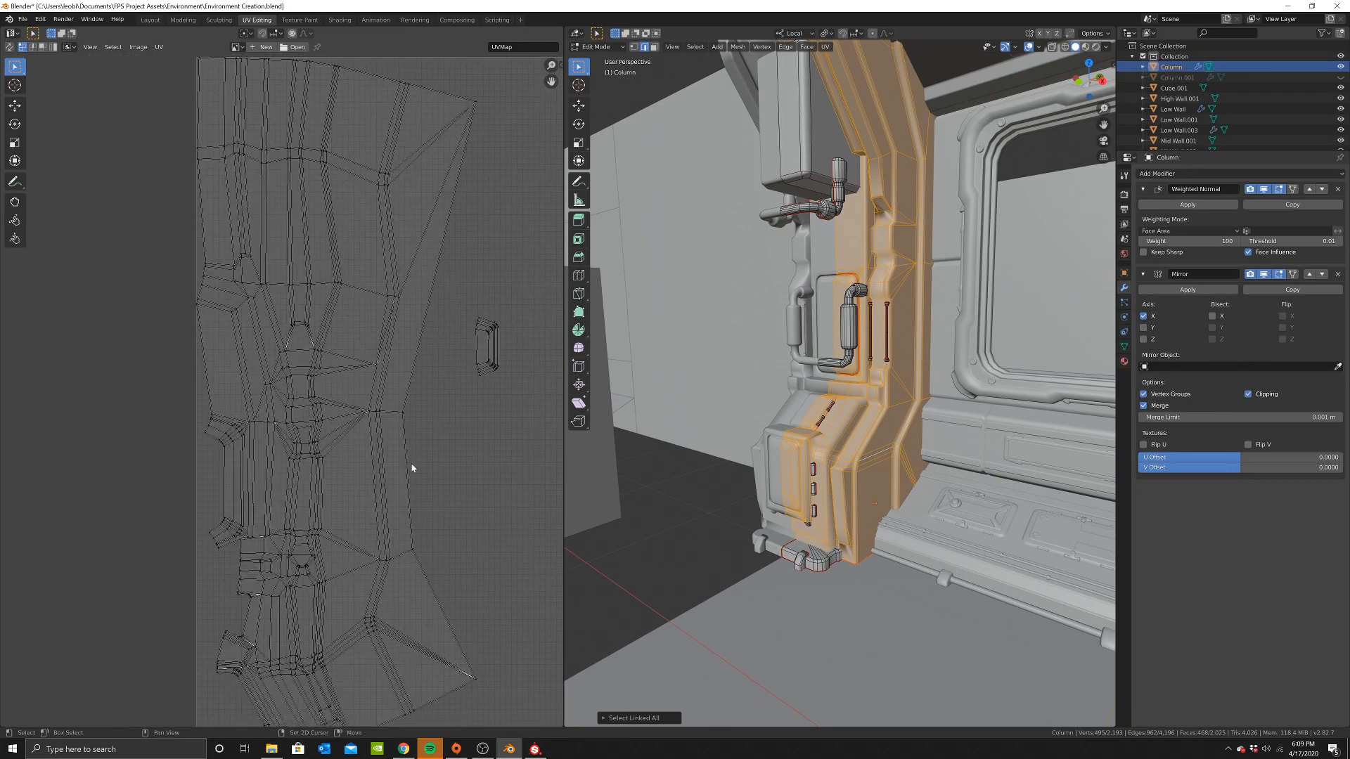
middle_click_drag(307, 417, 298, 258)
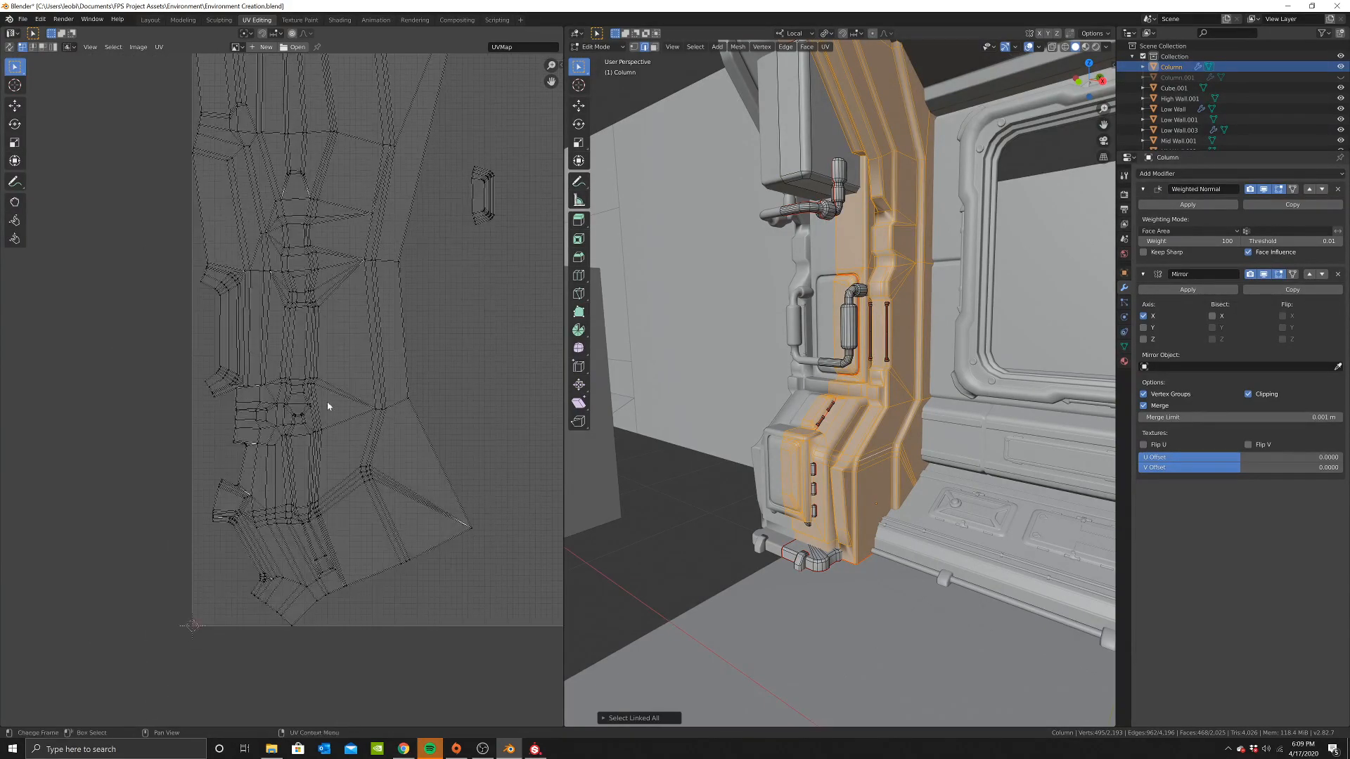
scroll(327, 394, "up", 4)
scroll(312, 428, "down", 3)
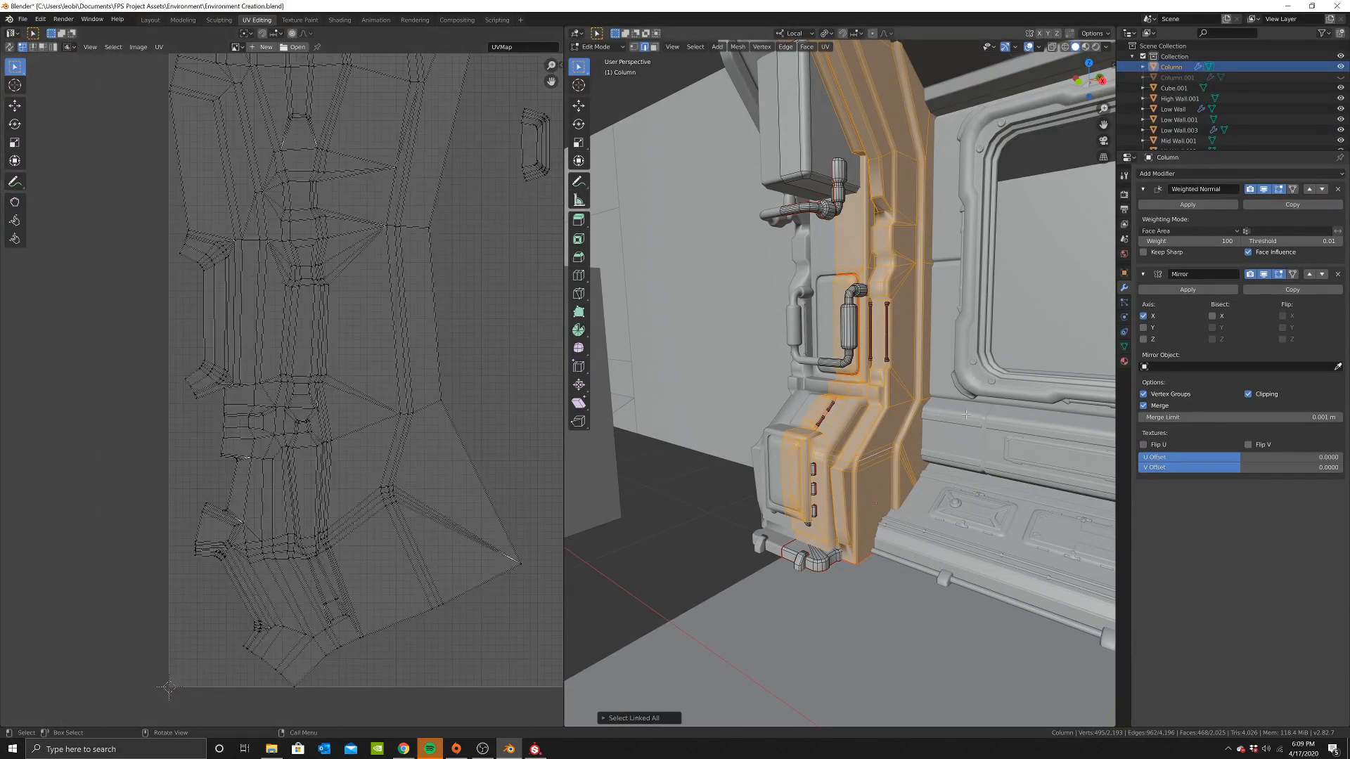
mouse_move(914, 435)
middle_mouse_down()
mouse_move(890, 443)
mouse_move(923, 451)
middle_mouse_up()
scroll(886, 445, "up", 4)
Select the edges along the corner between the lower column's front section and its side channel
left_click(902, 433)
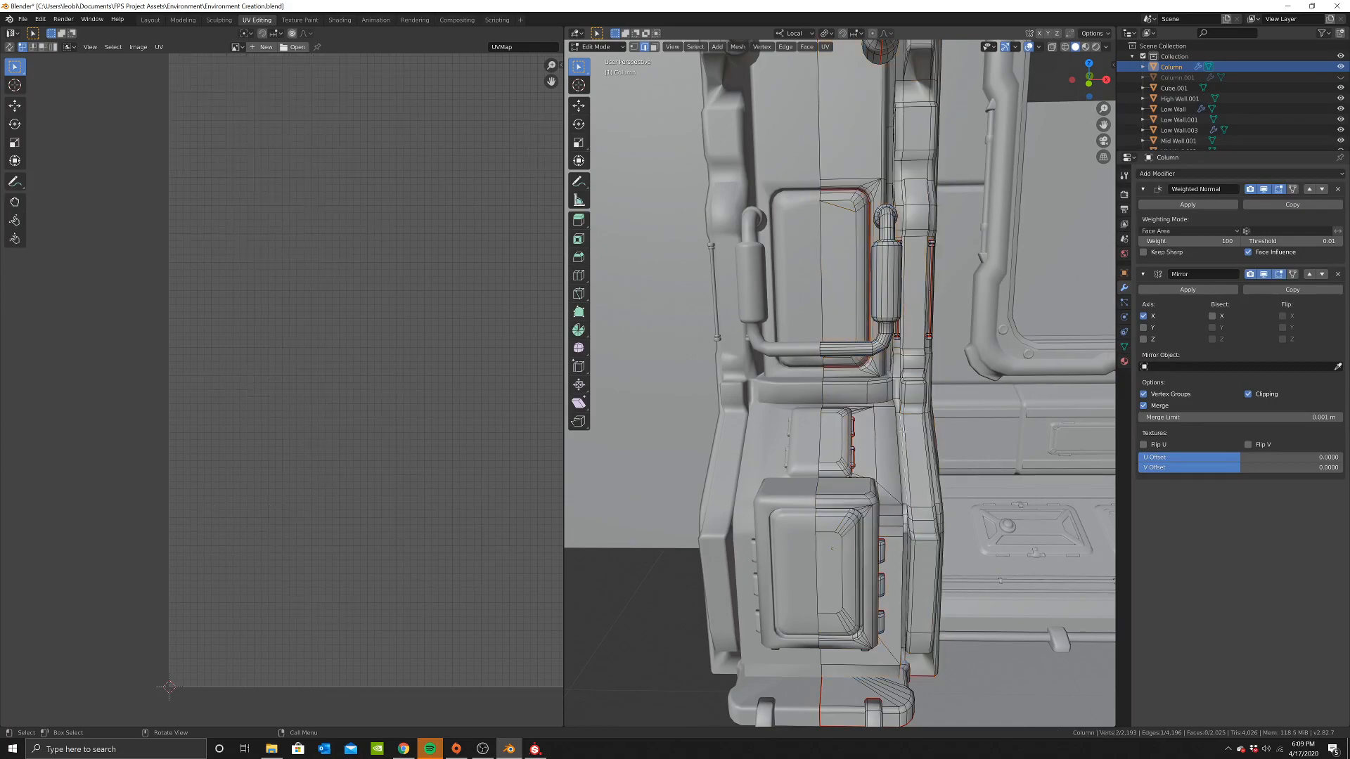
mouse_move(903, 406)
middle_mouse_down()
mouse_move(910, 372)
mouse_move(886, 424)
middle_mouse_up()
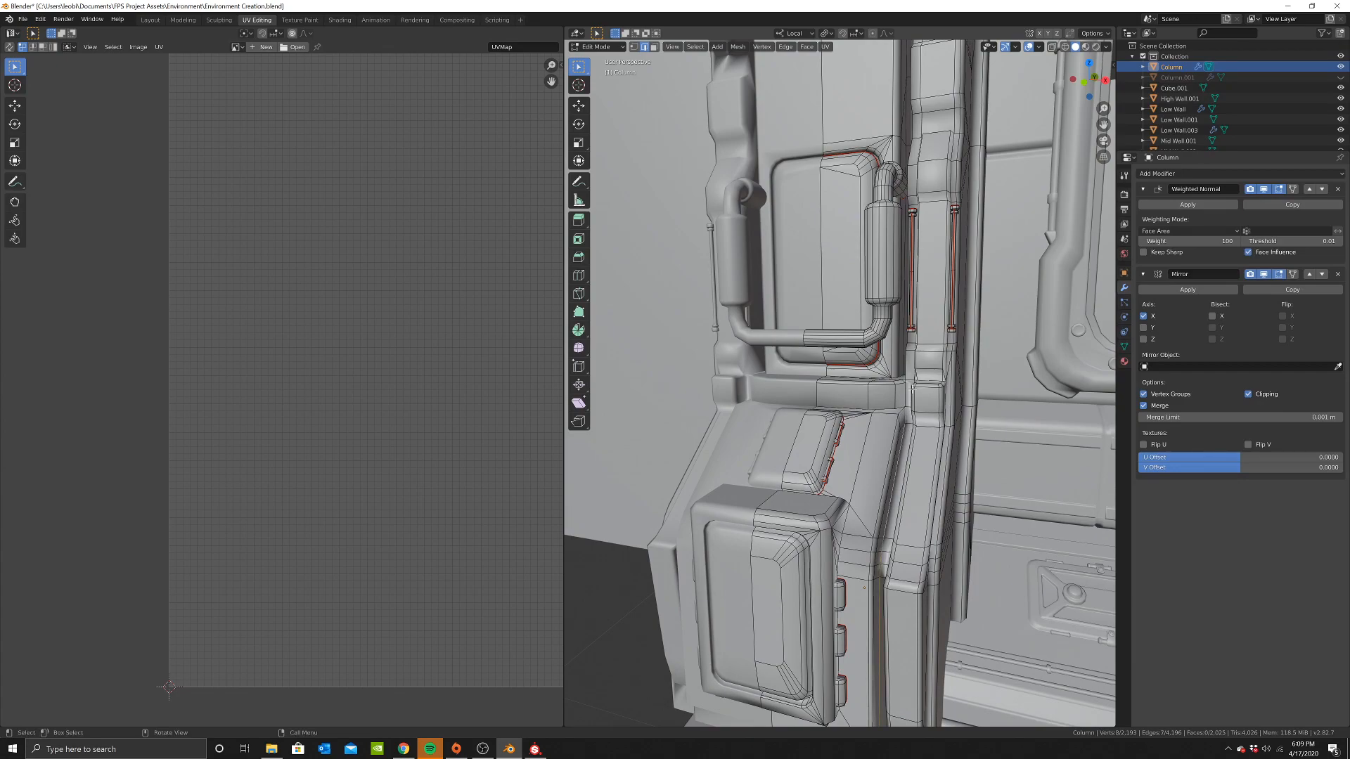
scroll(907, 385, "up", 2)
scroll(902, 422, "up", 4)
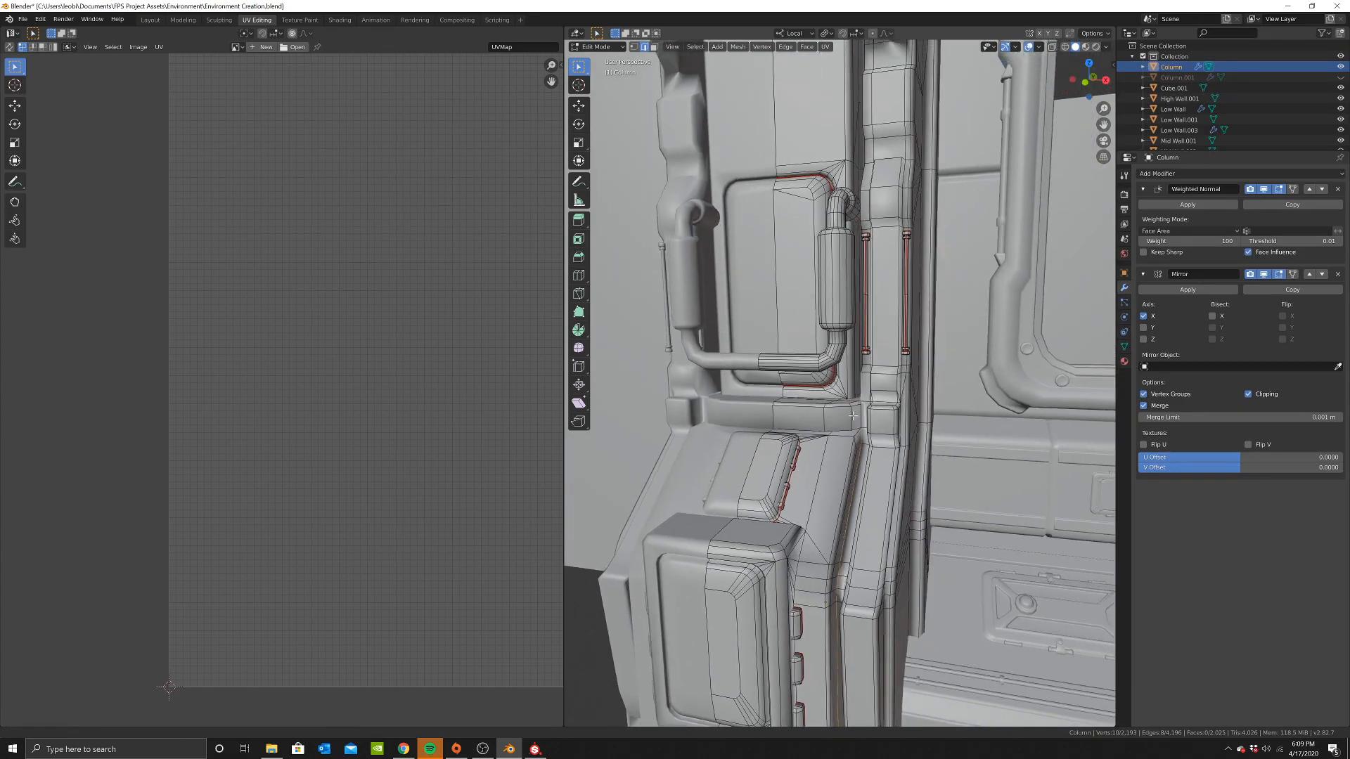
scroll(900, 425, "up", 1)
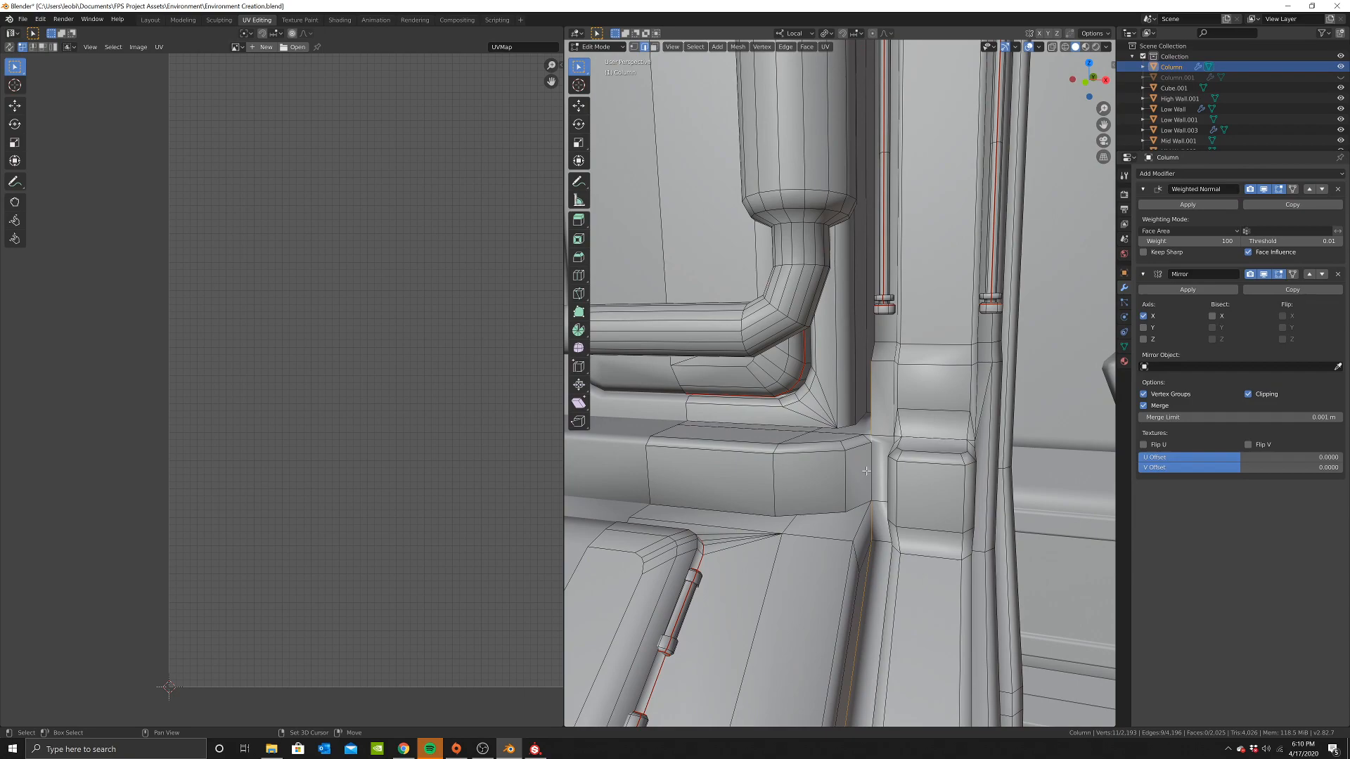
left_click(866, 471, "shift")
Extend the edge selection along the corner of the side channel up the middle of the column
scroll(872, 453, "down", 4)
middle_click_drag(887, 420, 896, 399)
left_click(860, 358, "alt+shift")
mouse_move(861, 358)
middle_mouse_down()
mouse_move(844, 293)
mouse_move(904, 261)
mouse_move(877, 373)
mouse_move(883, 286)
mouse_move(879, 361)
middle_mouse_up()
key("alt+z")
key("alt+z")
scroll(864, 369, "up", 3)
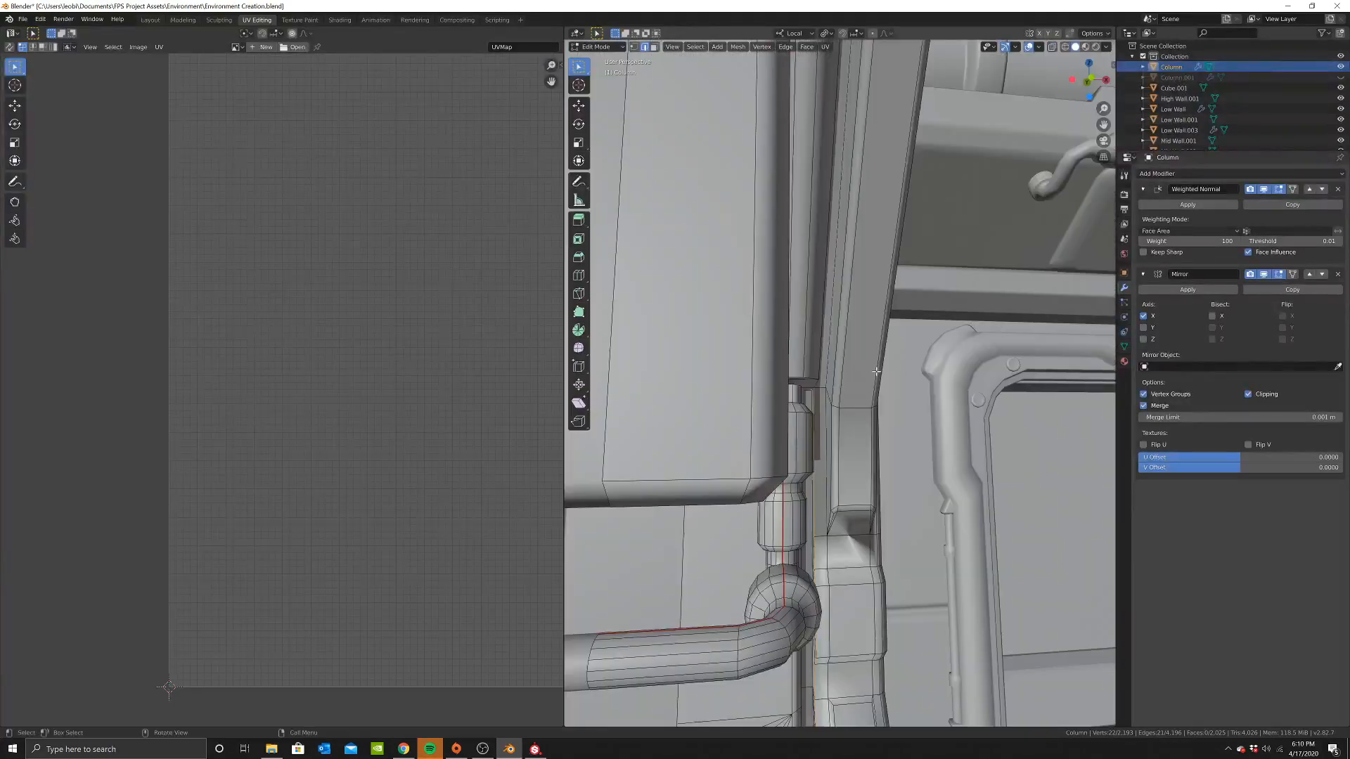
left_click(812, 364, "alt+shift")
Check the corner edge selection in wireframe and mark the selected edges as a seam
scroll(812, 363, "down", 3)
middle_click_drag(812, 364, 777, 384)
key("alt+z")
key("c")
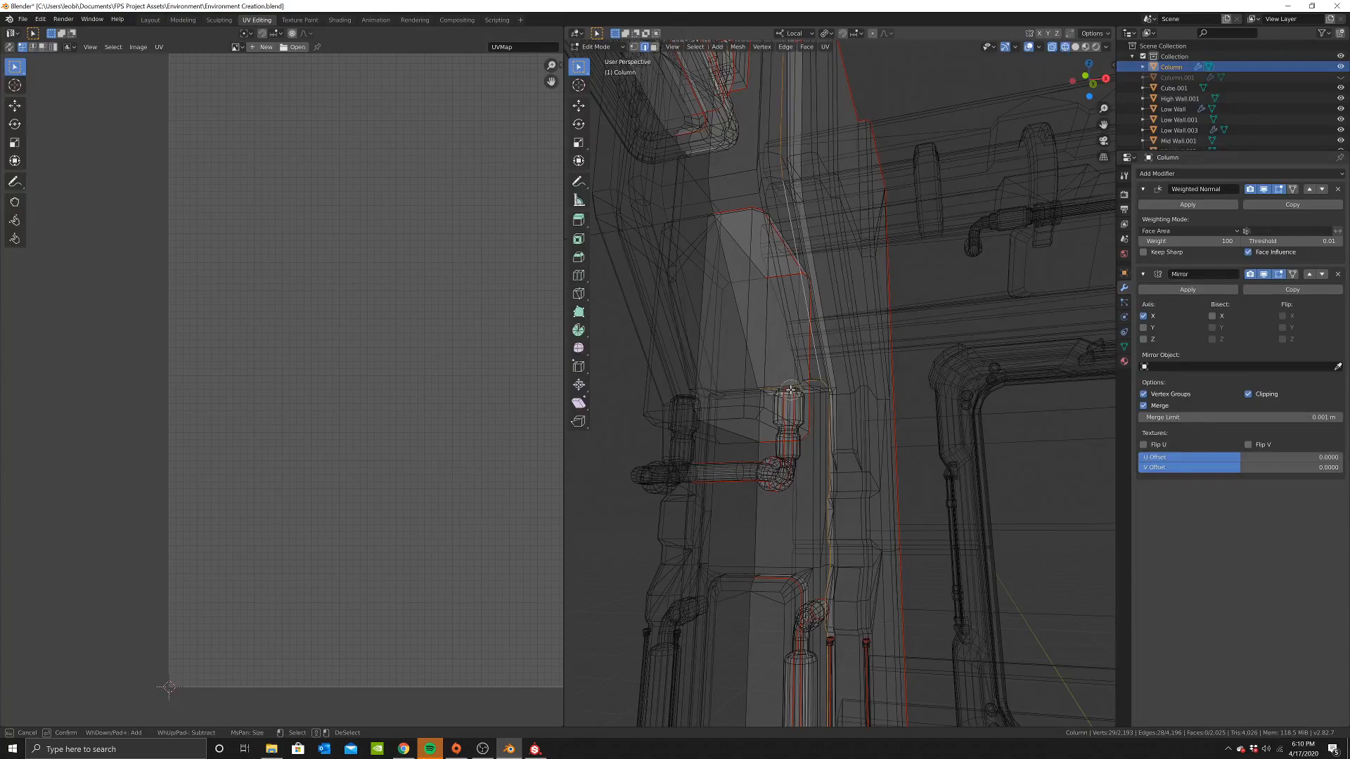
right_click(797, 385)
key("shift+z")
middle_click_drag(859, 295, 859, 472, "shift")
scroll(858, 450, "down", 2)
mouse_move(849, 426)
middle_mouse_down()
mouse_move(841, 458)
mouse_move(870, 391)
middle_mouse_up()
right_click(841, 458)
left_click(841, 457)
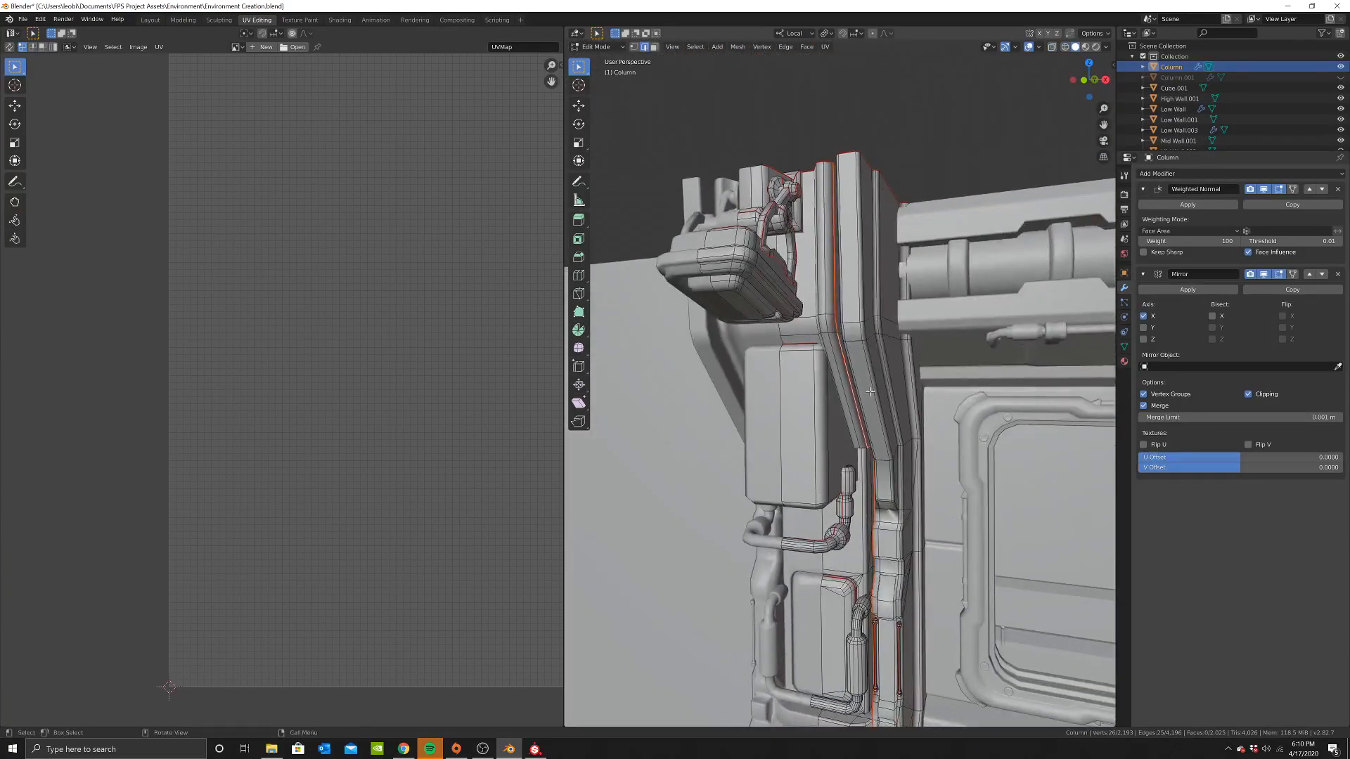
Select all geometry linked to the main column body, unwrap it, and view its UV islands
key("l")
key("u")
left_click(871, 388)
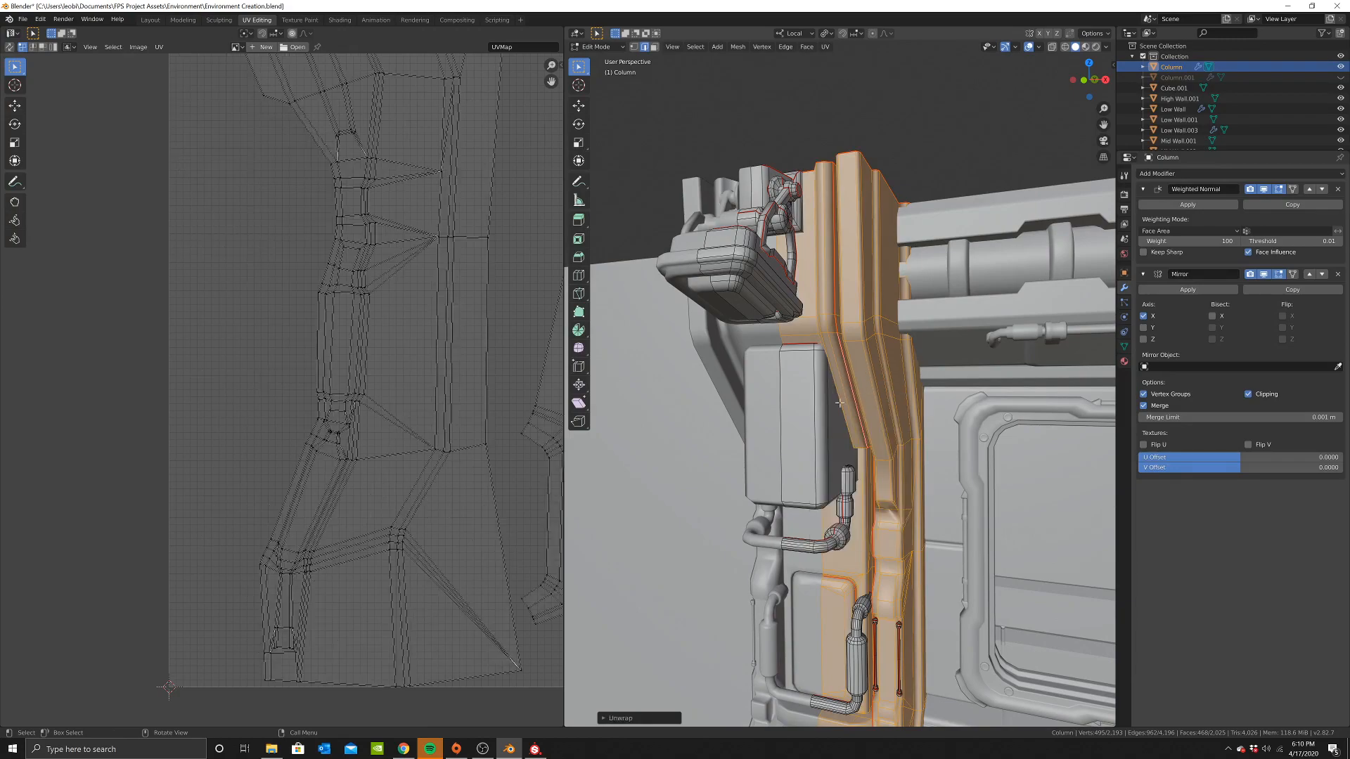
key("Home")
scroll(396, 368, "up", 3)
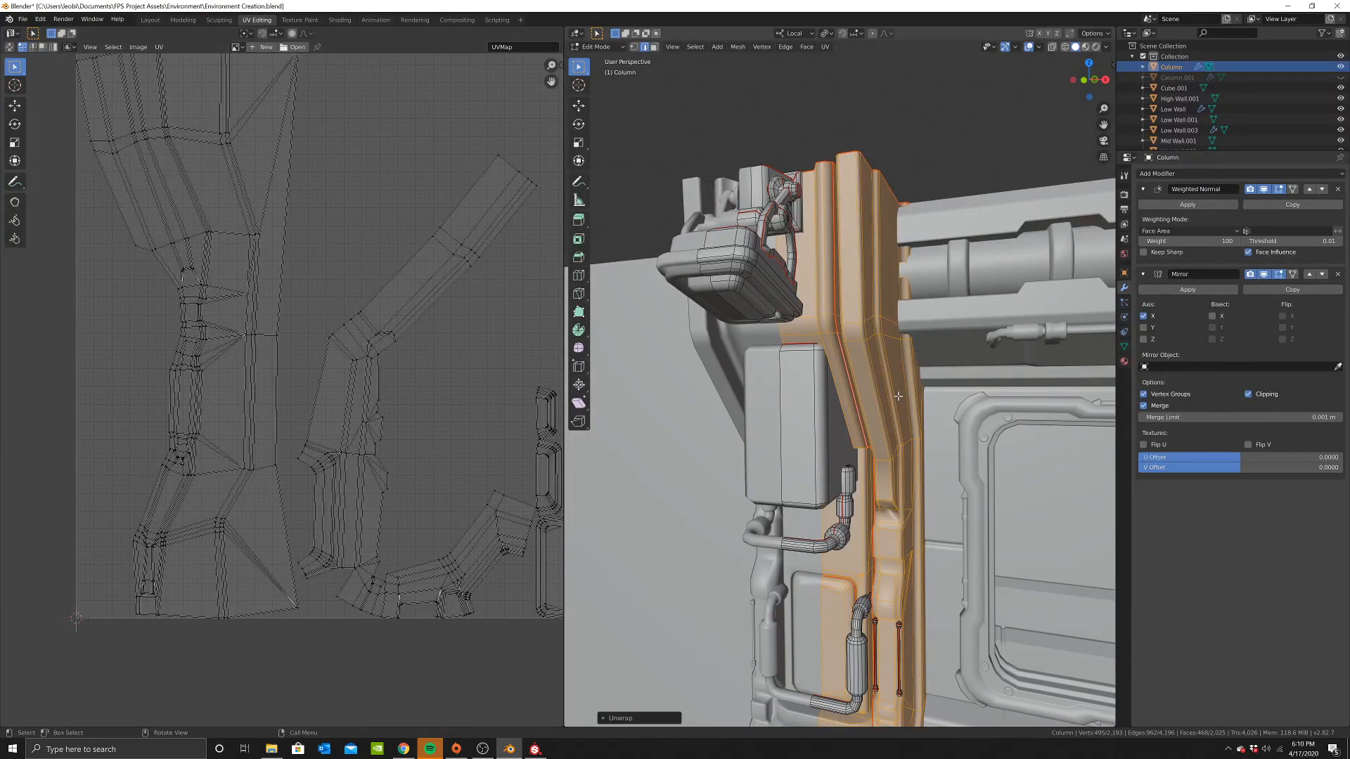
Deselect everything and examine the edges and seams around the column's side sections and lower half
middle_click_drag(899, 396, 861, 398)
key("alt+a")
mouse_move(908, 445)
middle_mouse_down("shift")
mouse_move(925, 319)
mouse_move(952, 351)
mouse_move(863, 413)
mouse_move(862, 256)
middle_mouse_up("shift")
key("alt+z")
left_click(937, 337, "alt")
key("alt+z")
scroll(862, 256, "up", 1)
middle_click_drag(1082, 457, 991, 543)
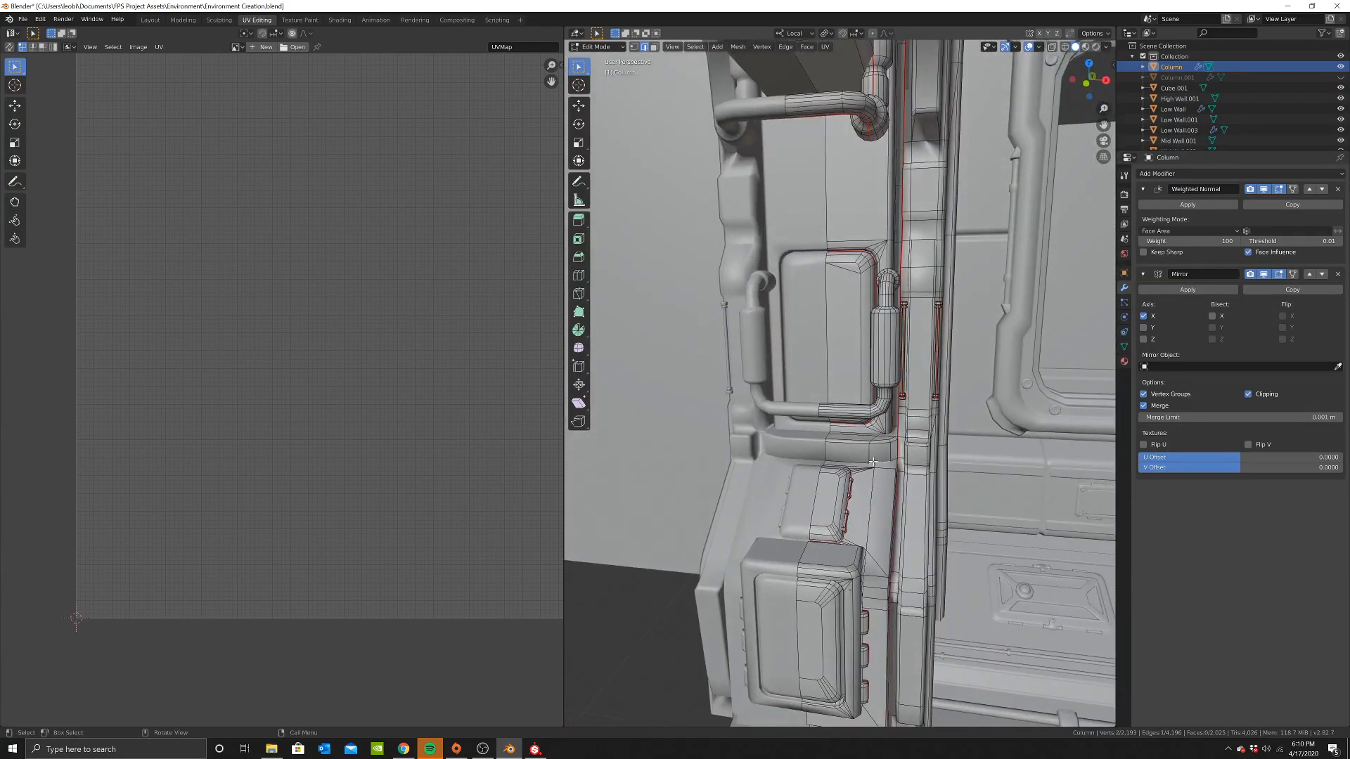
Switch to face selection and select the entire column mesh
key("a")
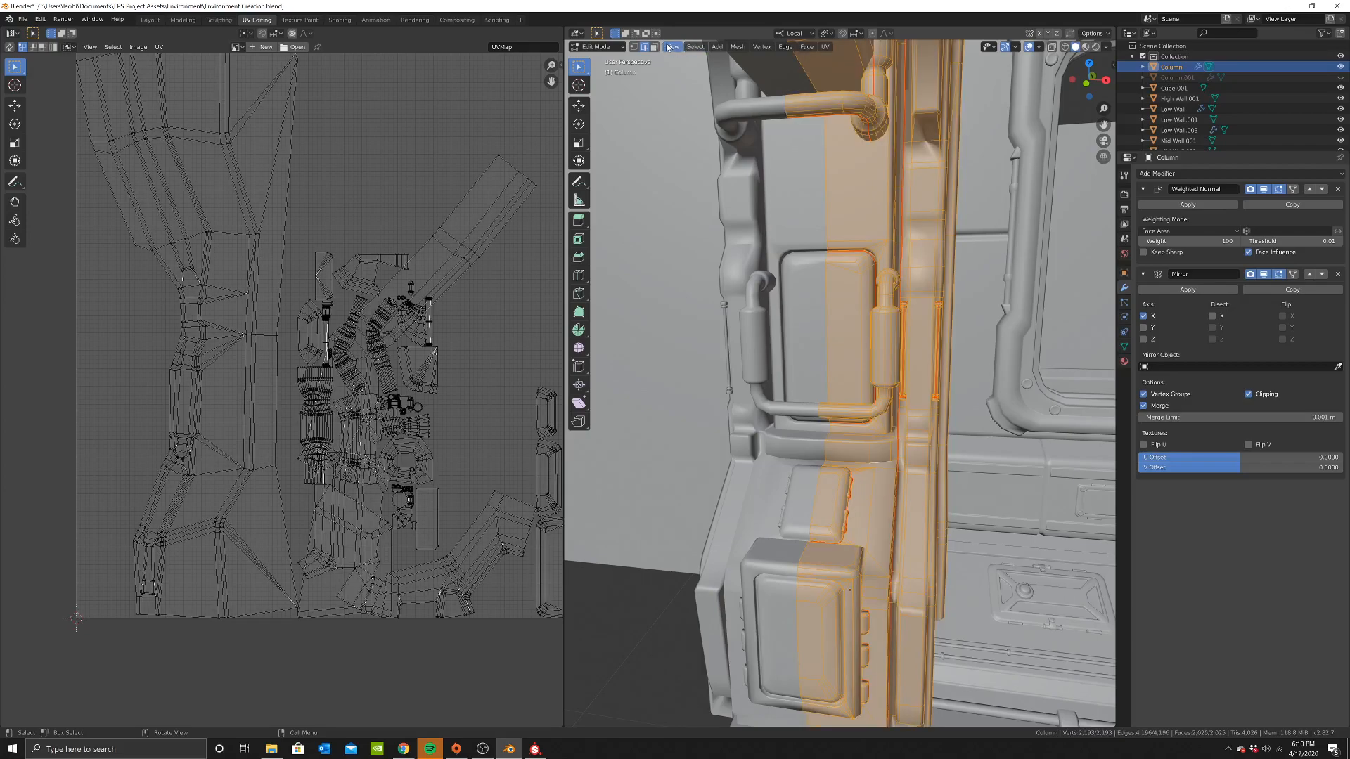
left_click(653, 48)
left_click(878, 454)
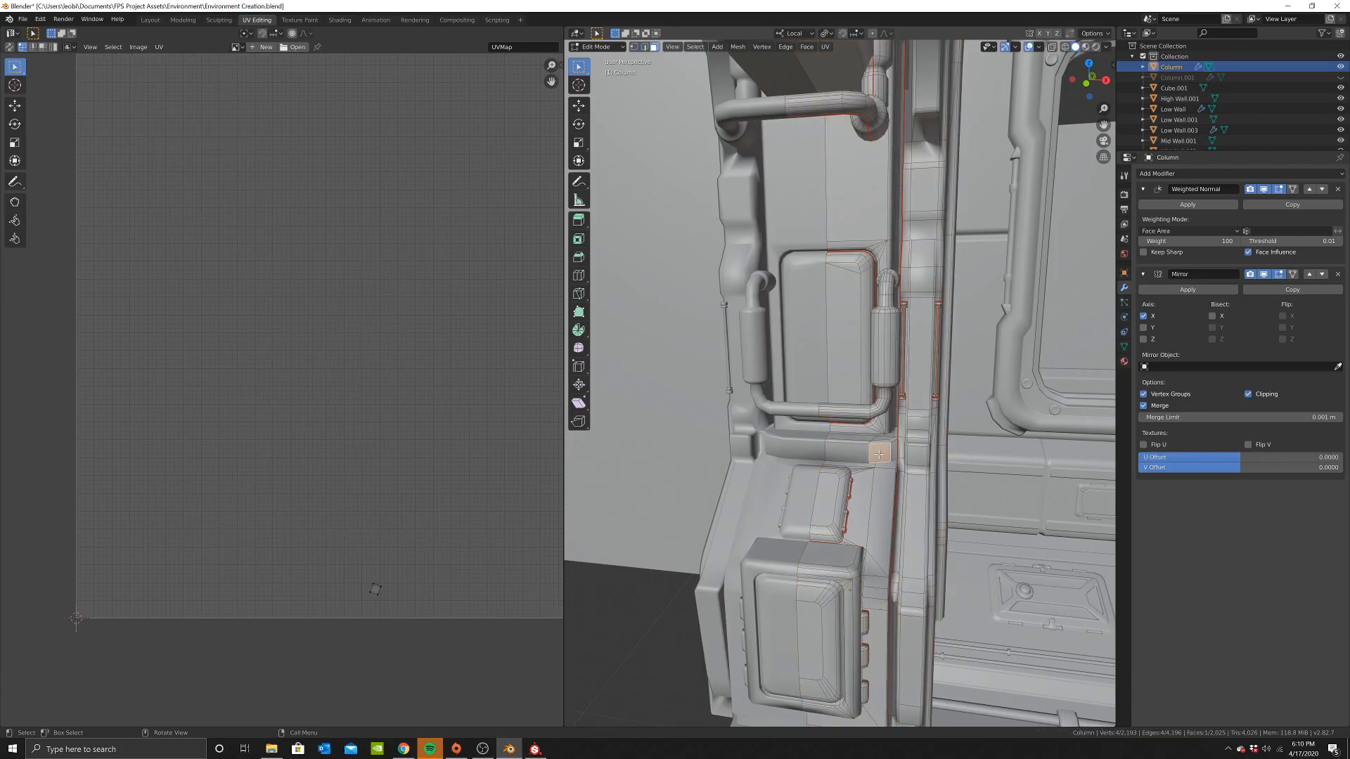
key("a")
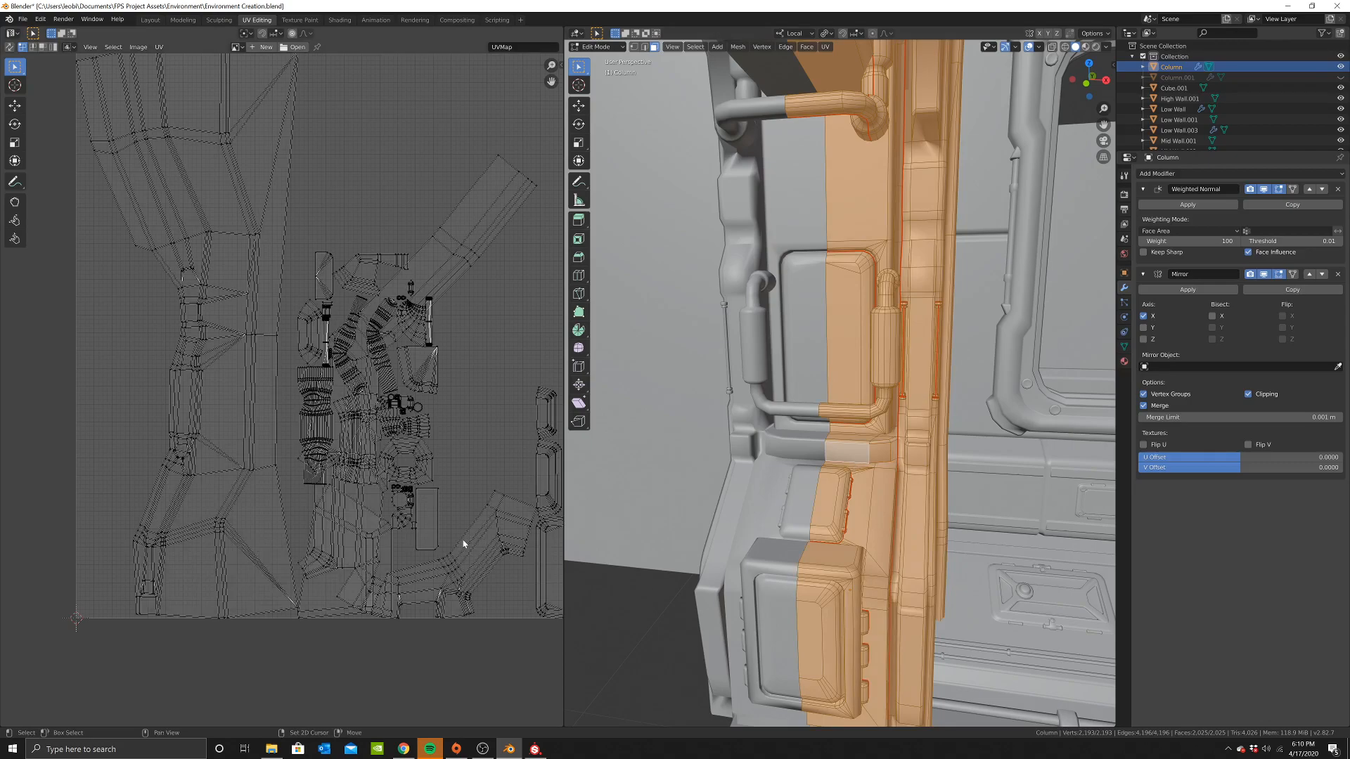
Move the curved column-body UV island away from the overlapping small islands
middle_click_drag(467, 541, 437, 470)
scroll(437, 469, "up", 1)
key("l")
key("g")
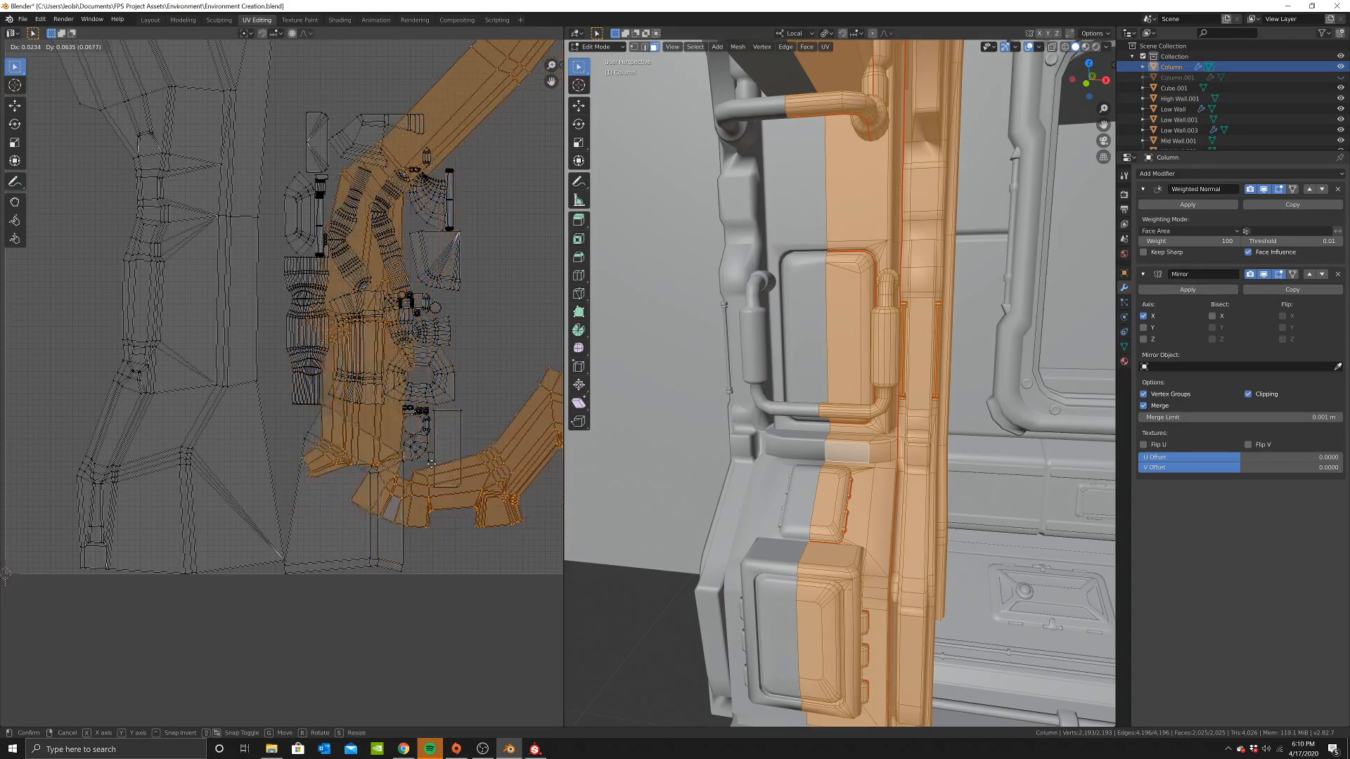
left_click(414, 508)
Unwrap the entire selected column half and view the whole UV layout
key("u")
left_click(833, 380)
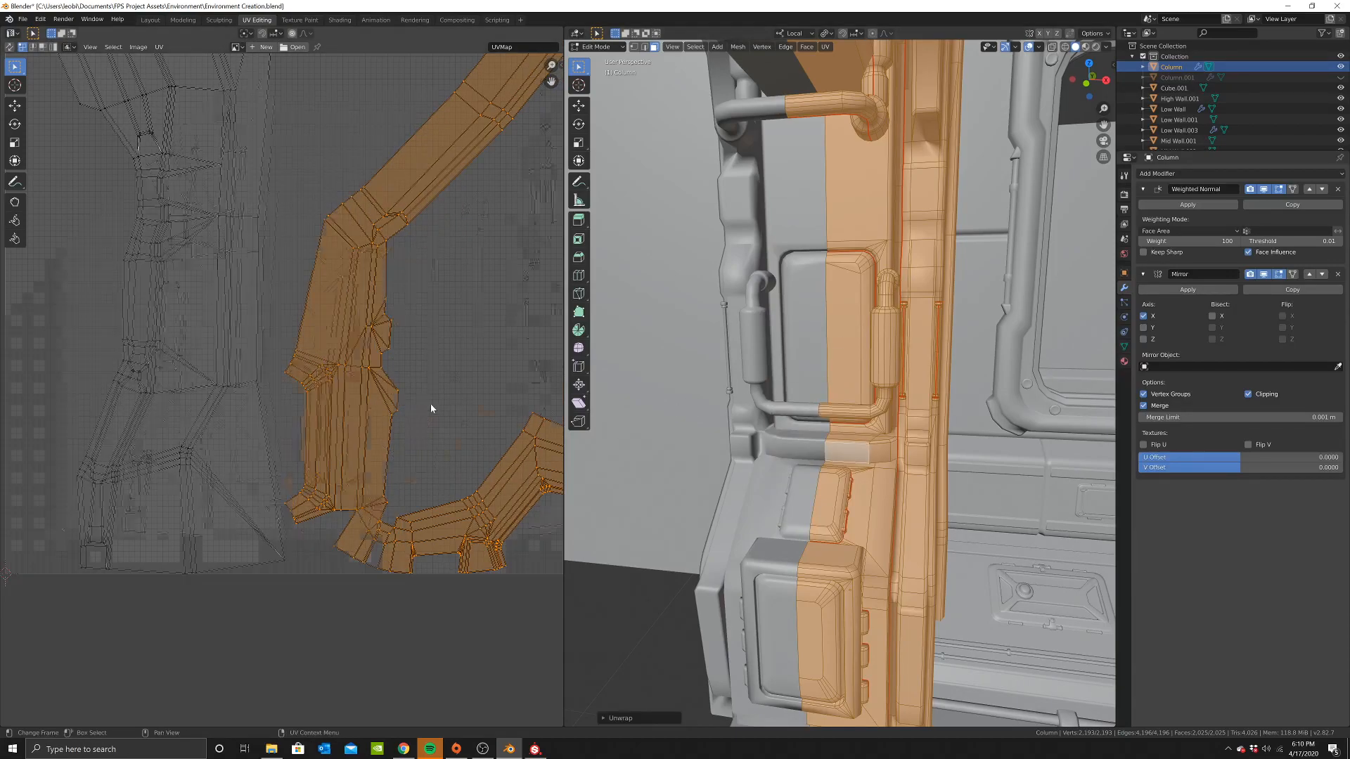
scroll(433, 412, "down", 5)
middle_click_drag(844, 390, 929, 471)
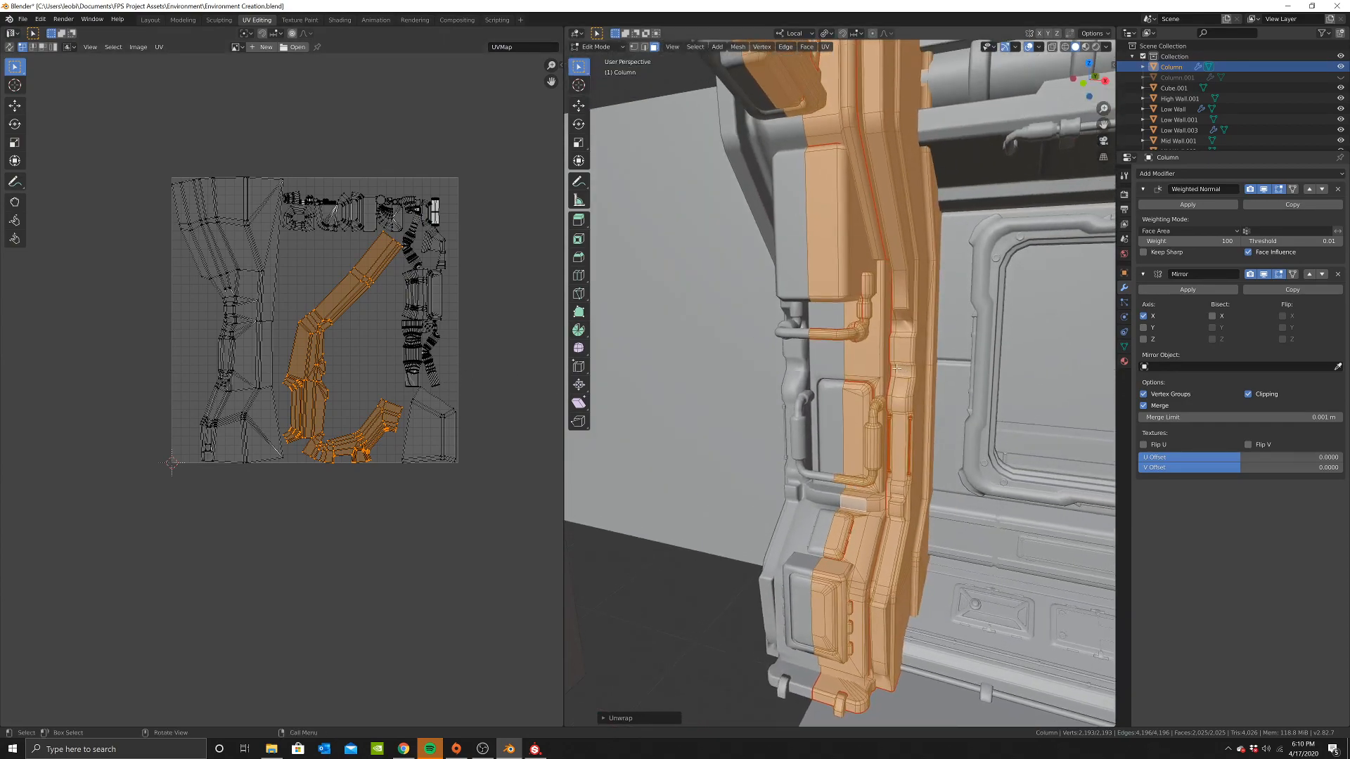
Return to Object Mode and apply the column's Mirror modifier
middle_click_drag(950, 314, 901, 461)
key("Tab")
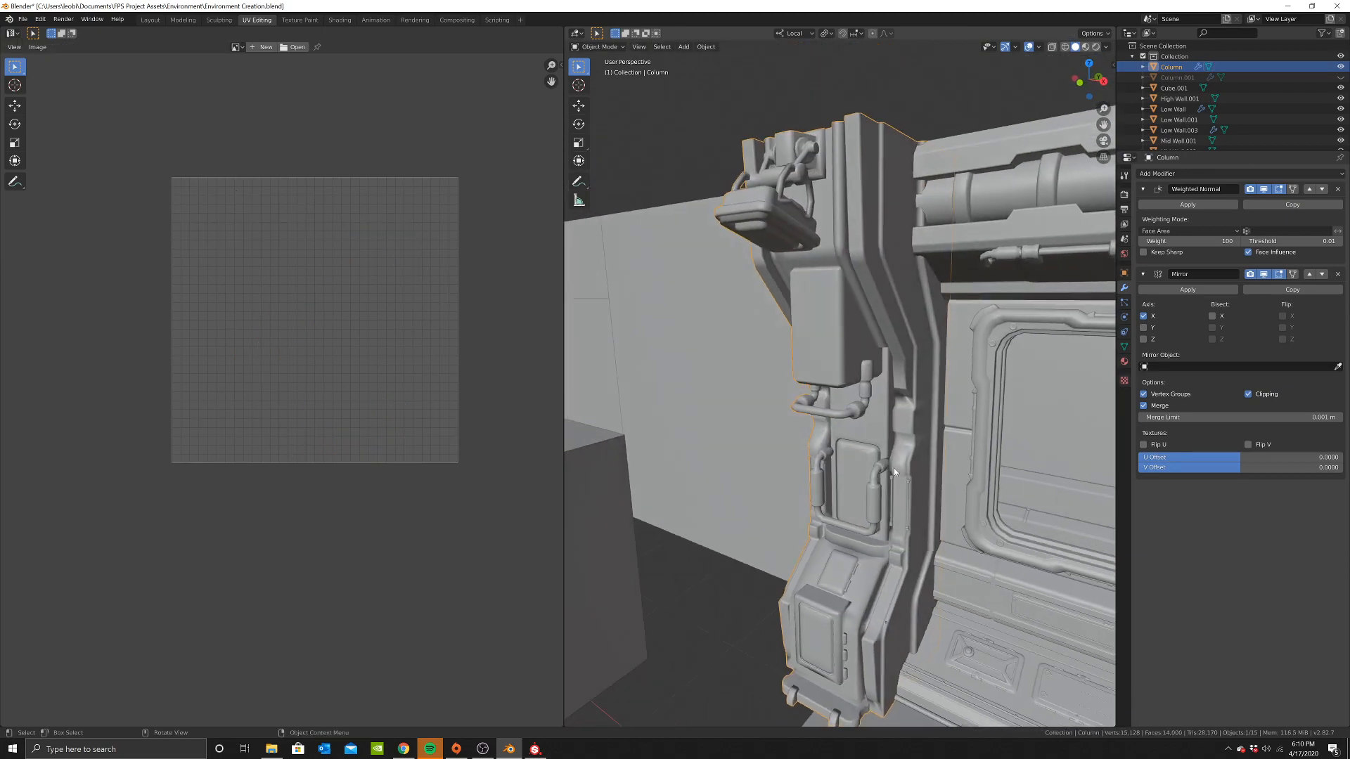
scroll(892, 497, "down", 5)
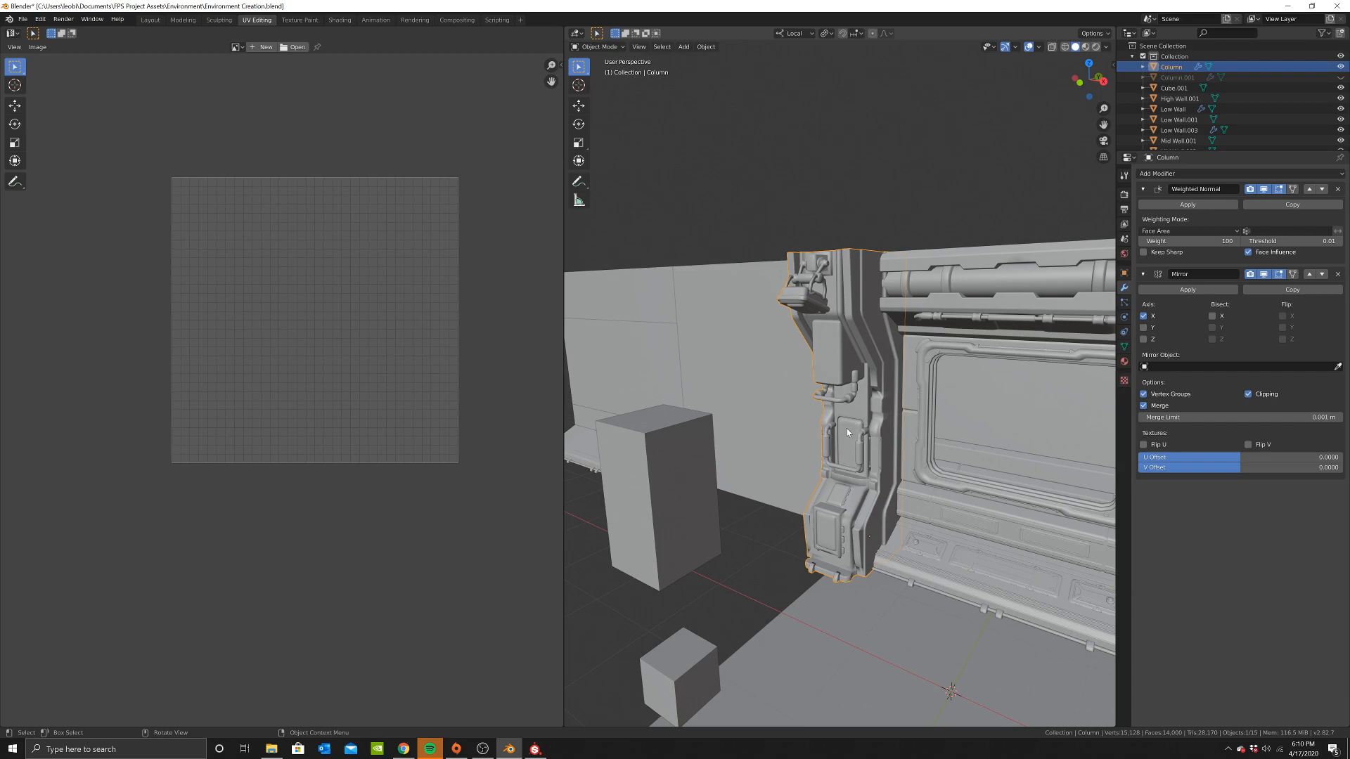
scroll(863, 355, "up", 2)
middle_click_drag(905, 400, 944, 394)
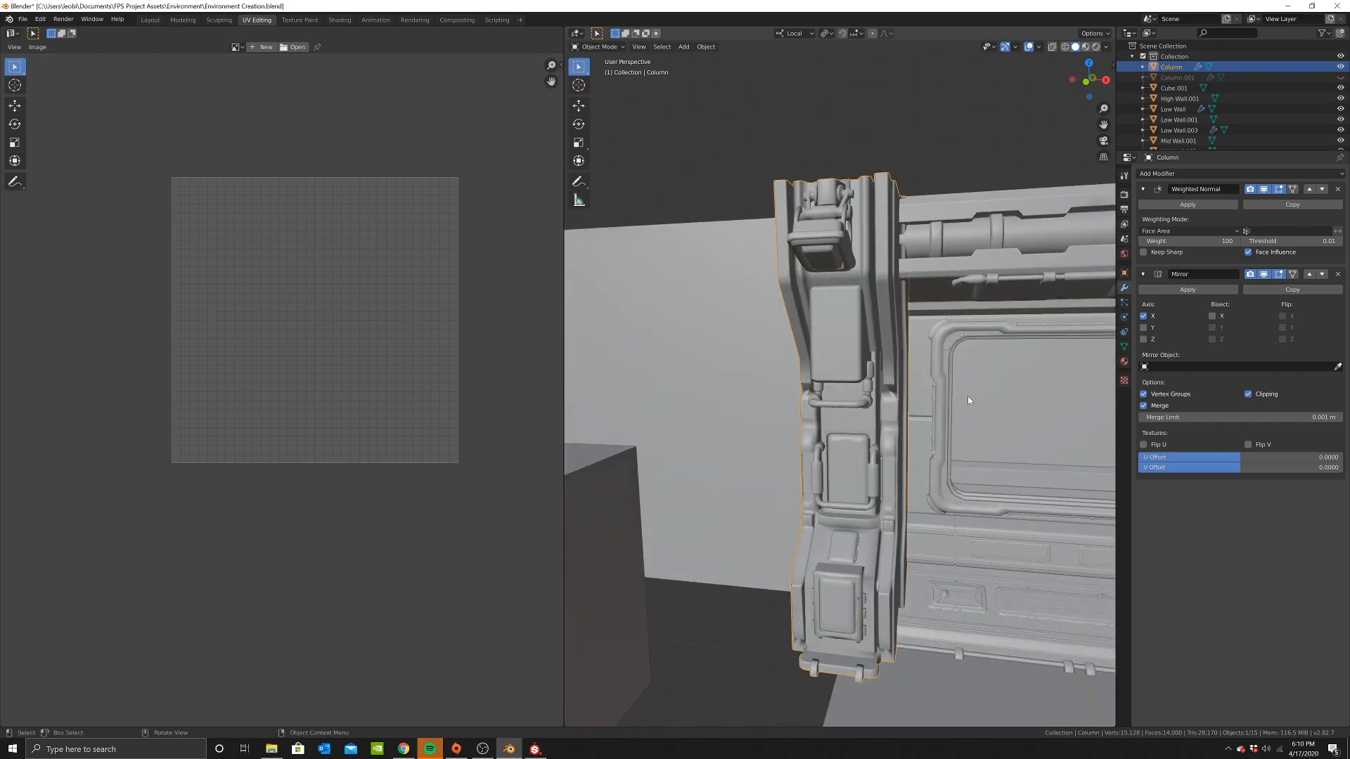
left_click(1188, 289)
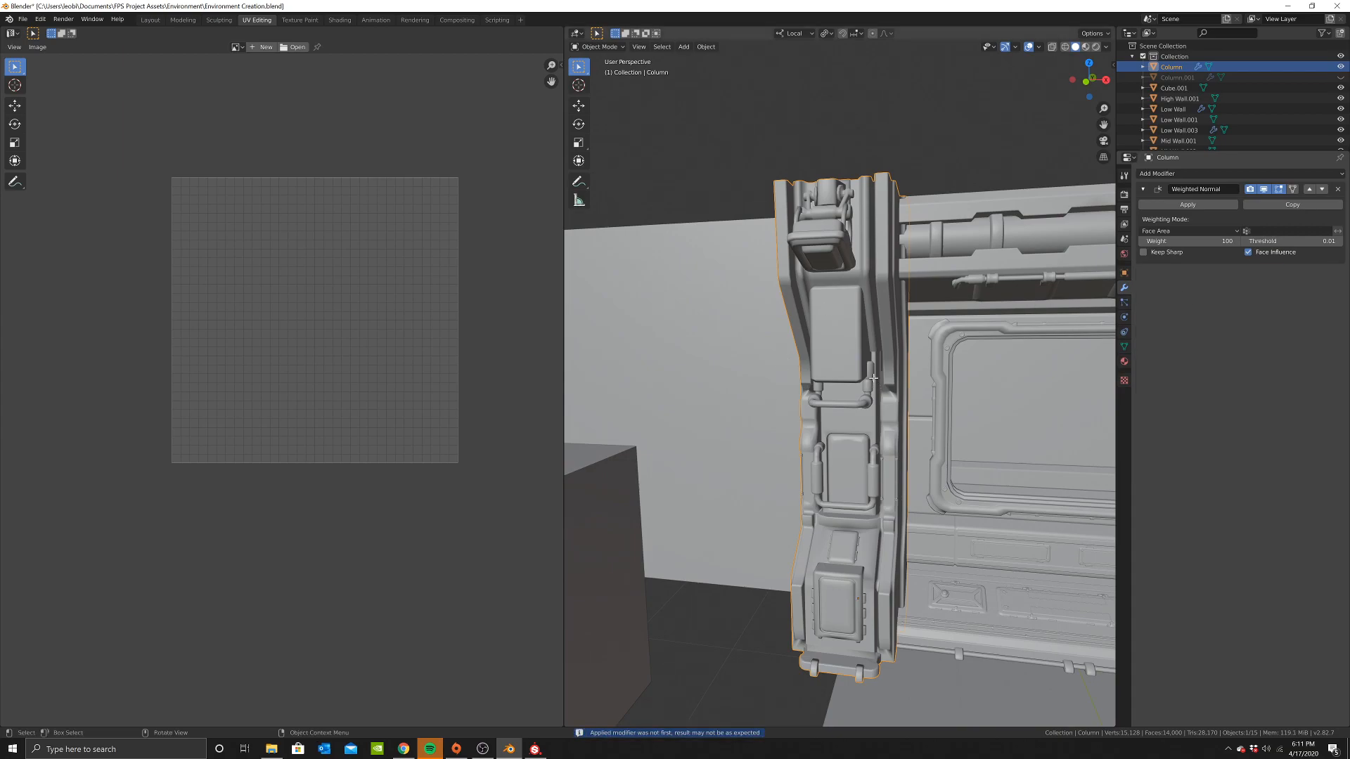
Enter Edit Mode and unwrap the full mirrored column mesh
key("Tab")
key("u")
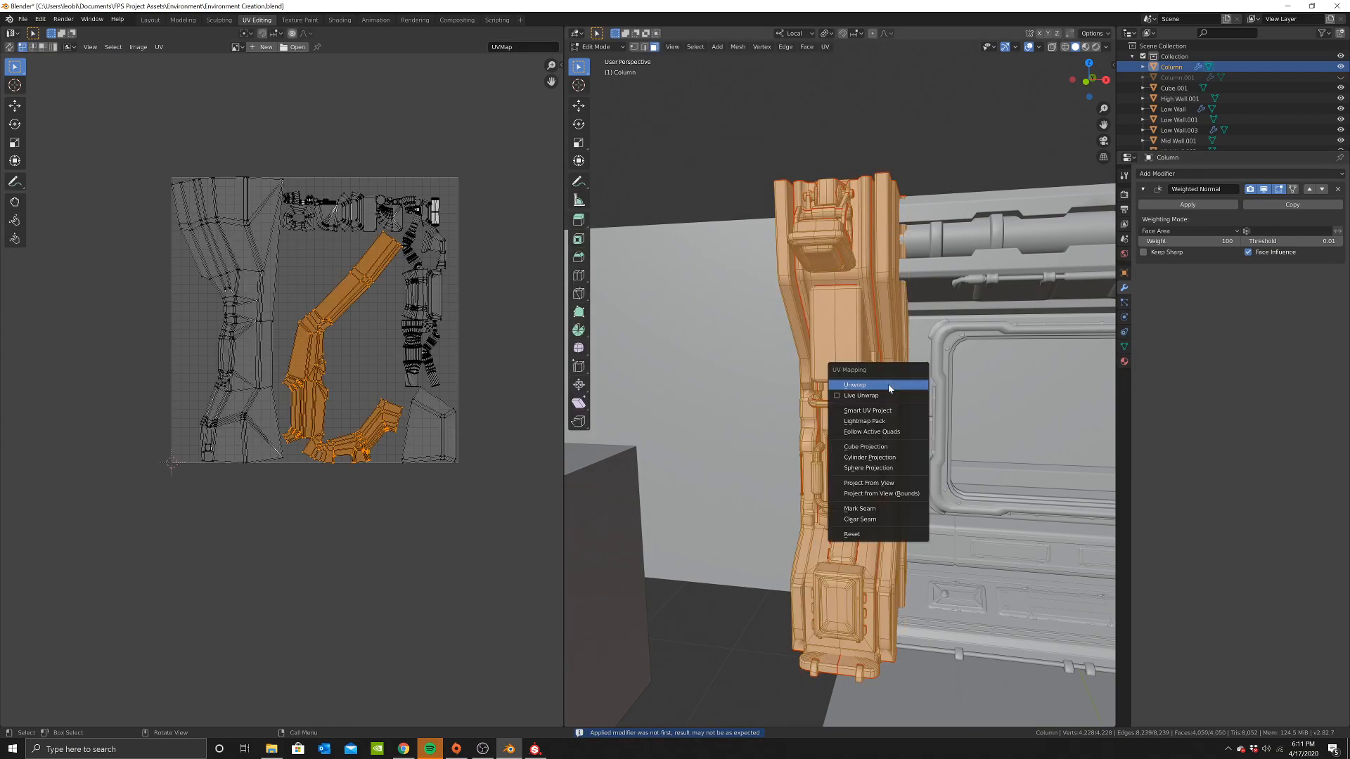
left_click(865, 384)
Rotate the long front-section UV island 90 degrees and place it upright outside the UV square's left edge
scroll(269, 343, "up", 3)
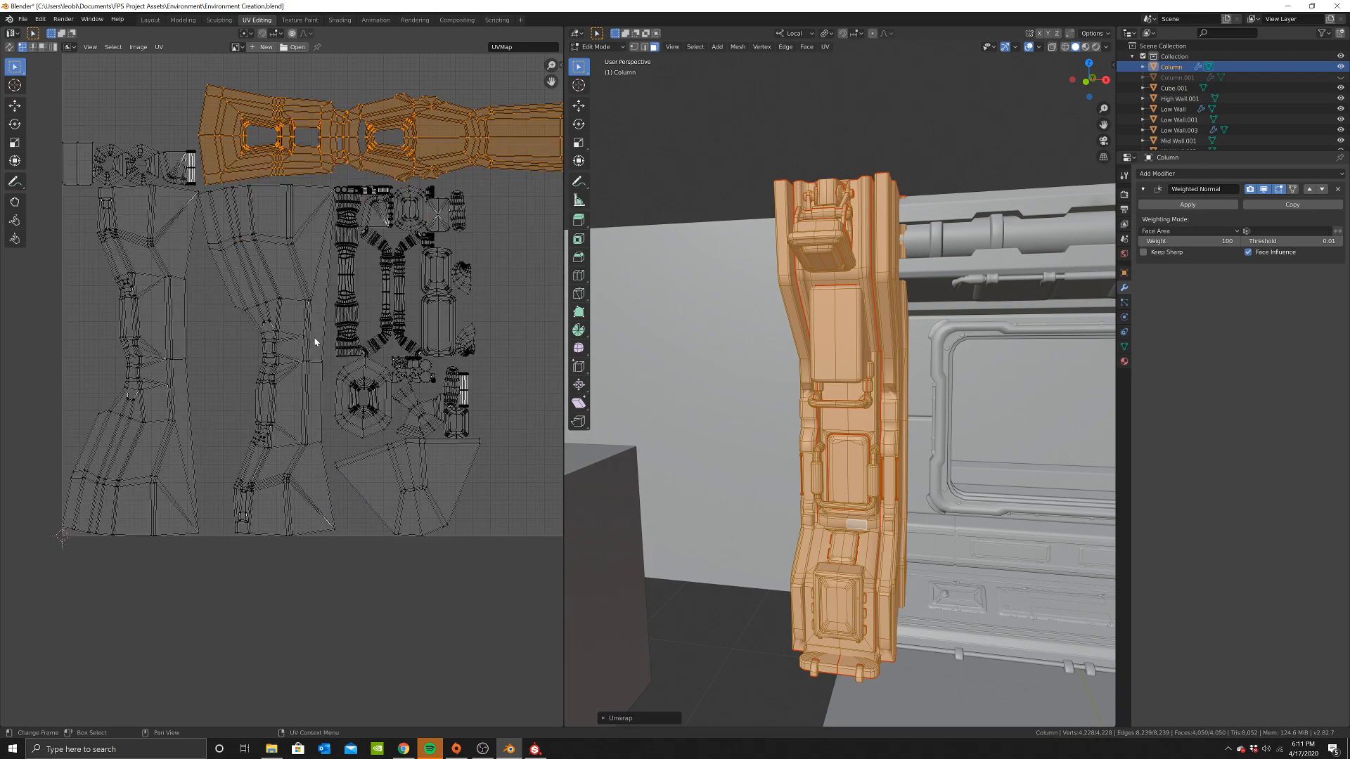
scroll(400, 278, "down", 2)
type("r")
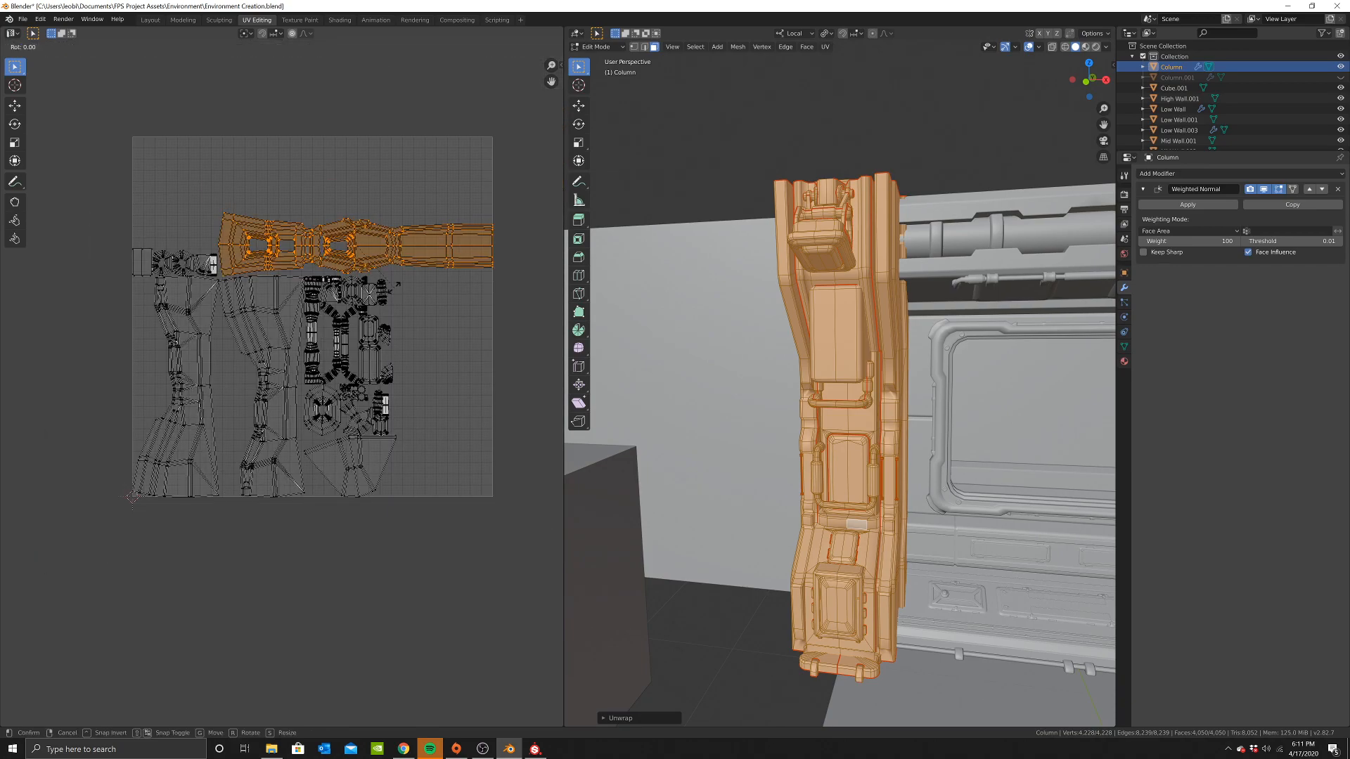
type("90")
key("Return")
key("g")
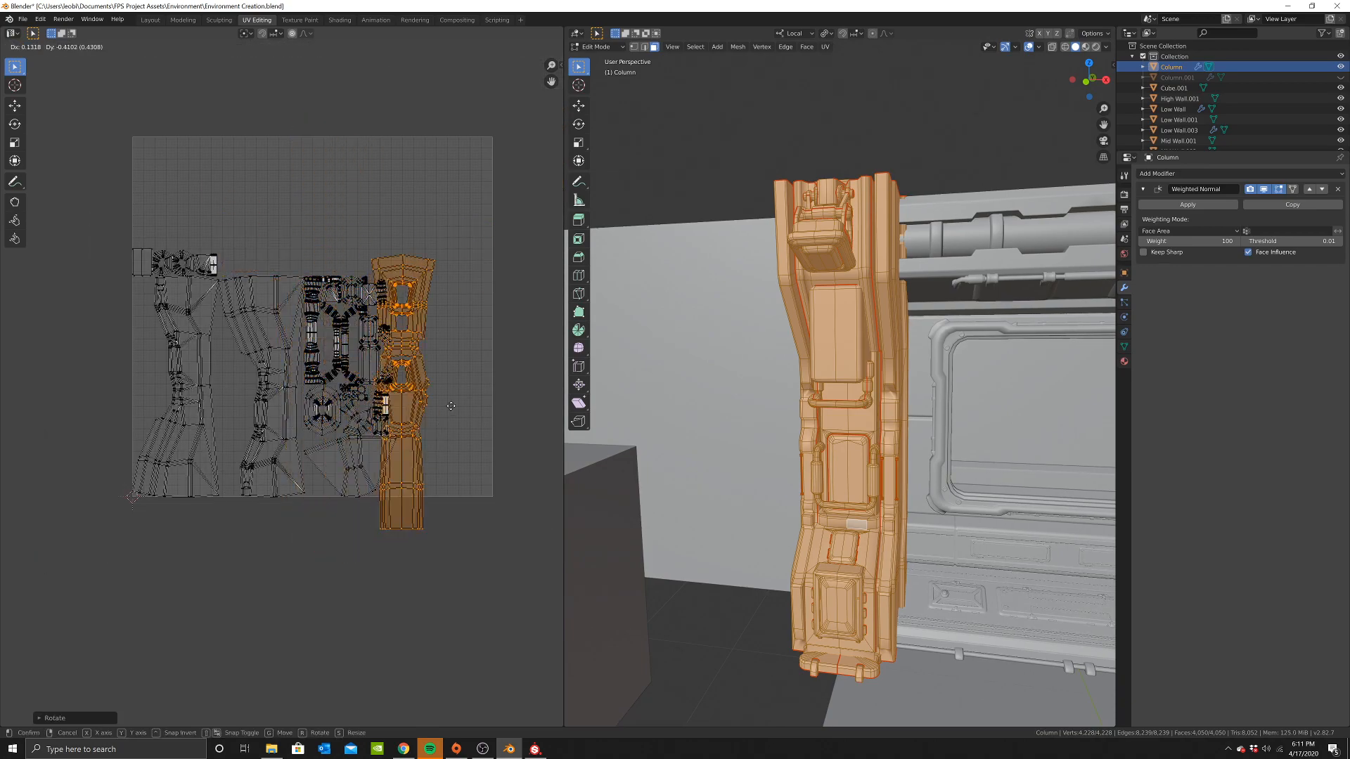
left_click(110, 436)
Scale up all UV islands and move them so the long front strip lies along the UV square's left edge
key("a")
key("s")
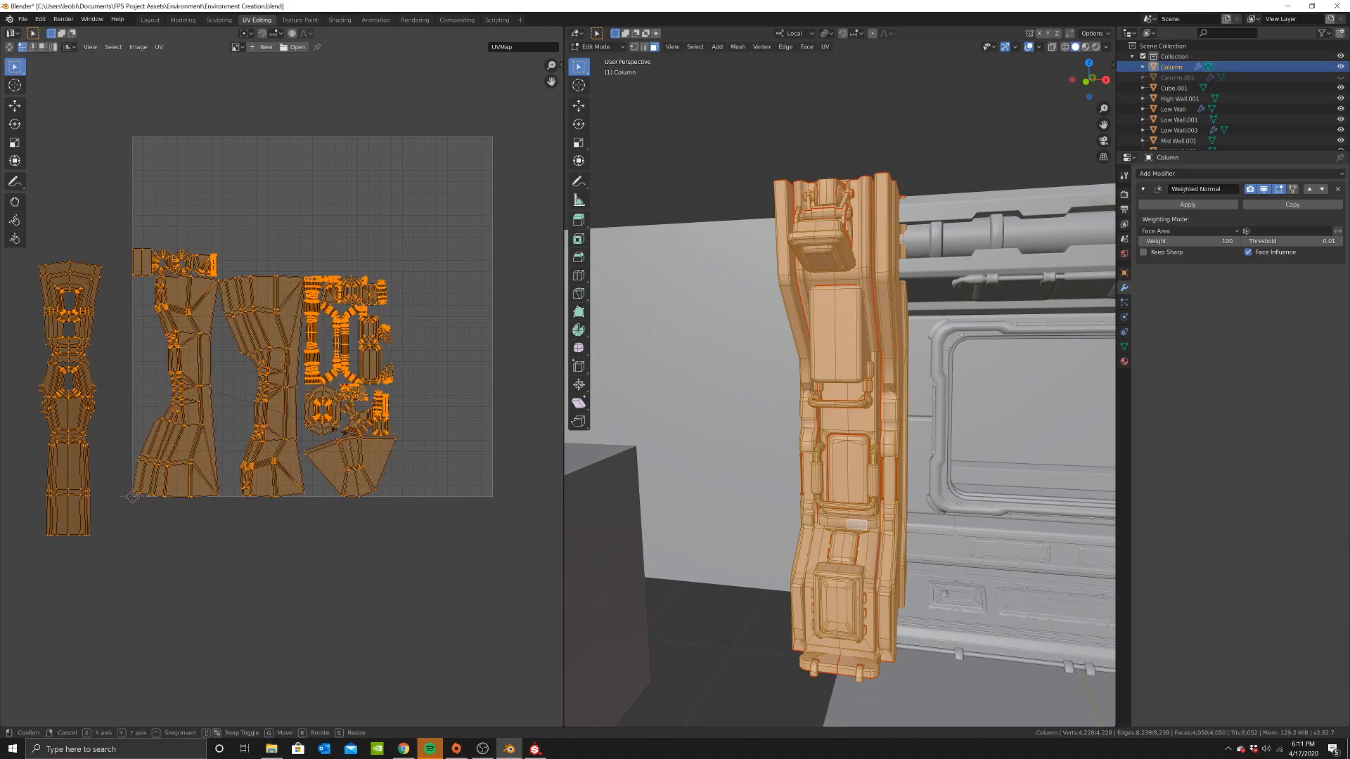
left_click(368, 427)
key("g")
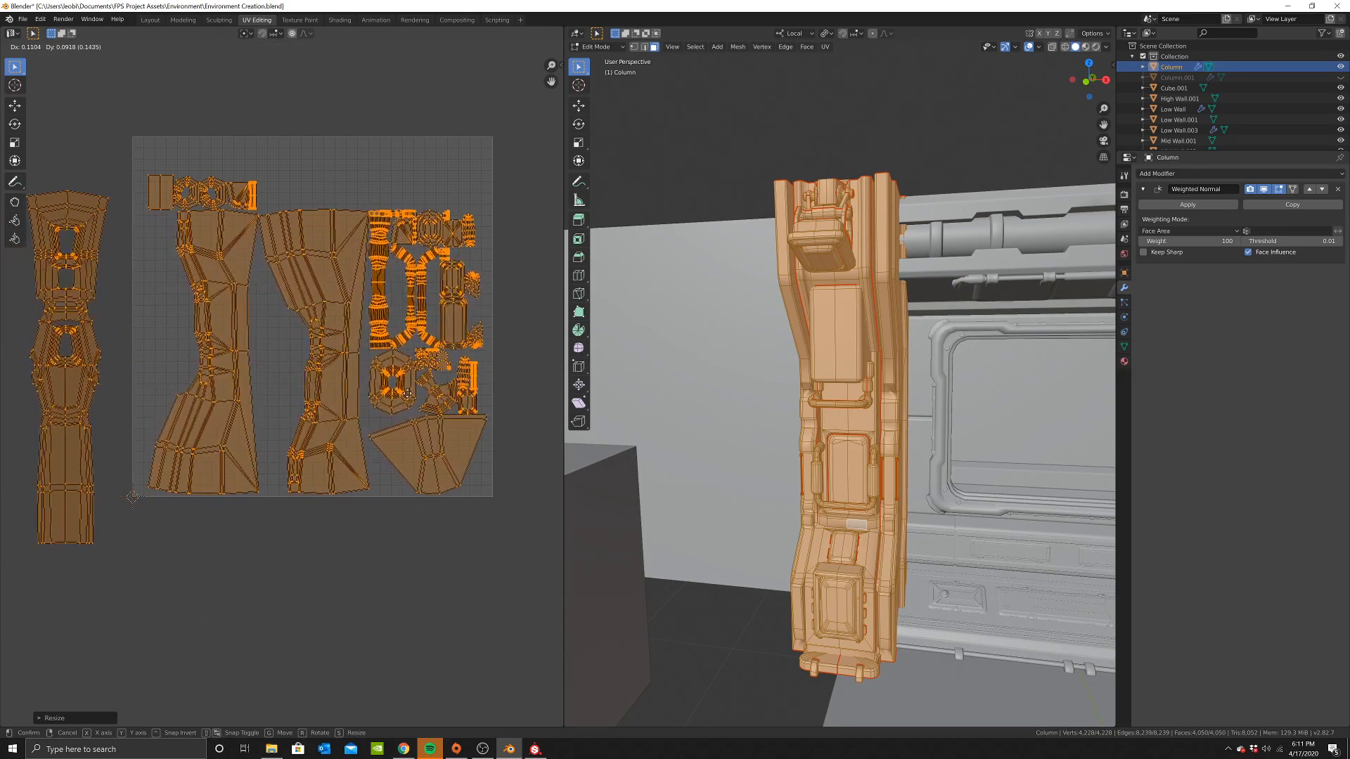
left_click(435, 399)
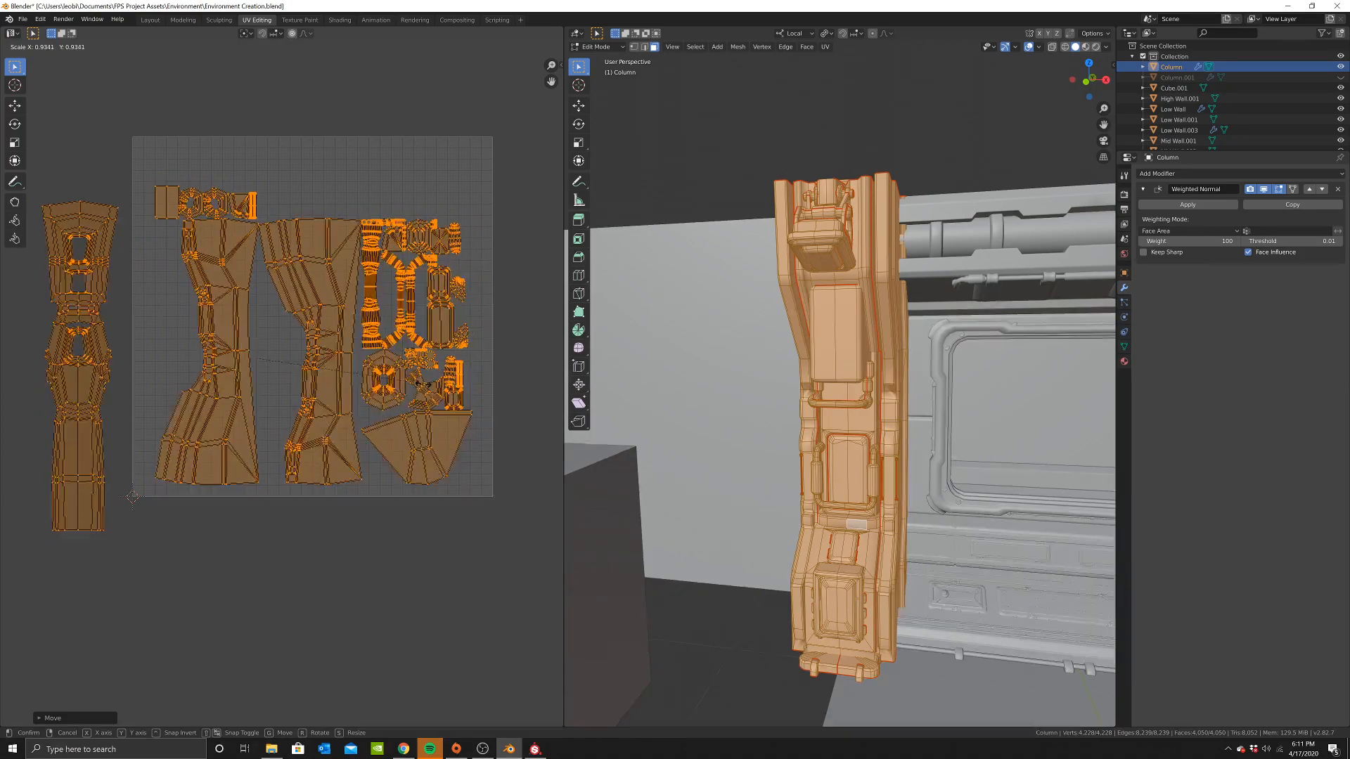
left_click(389, 390)
key("g")
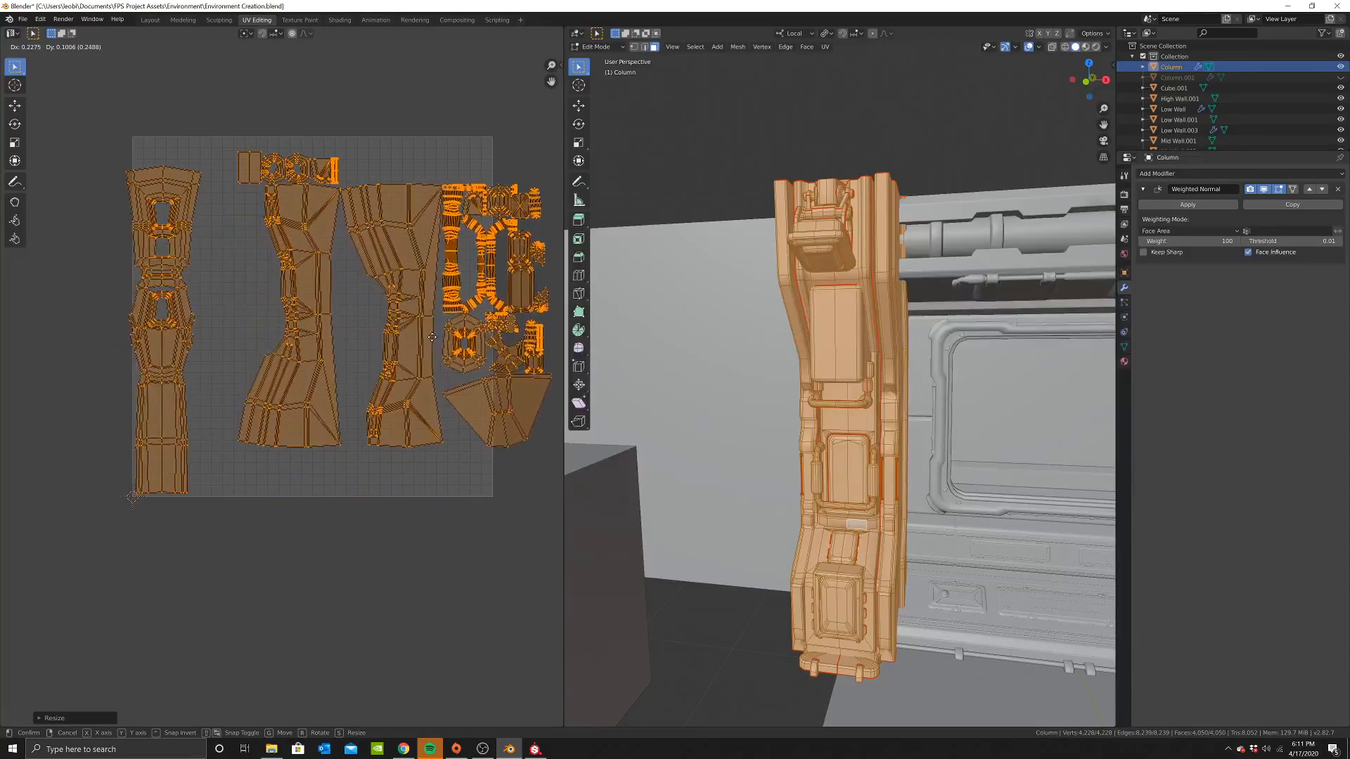
left_click(437, 343)
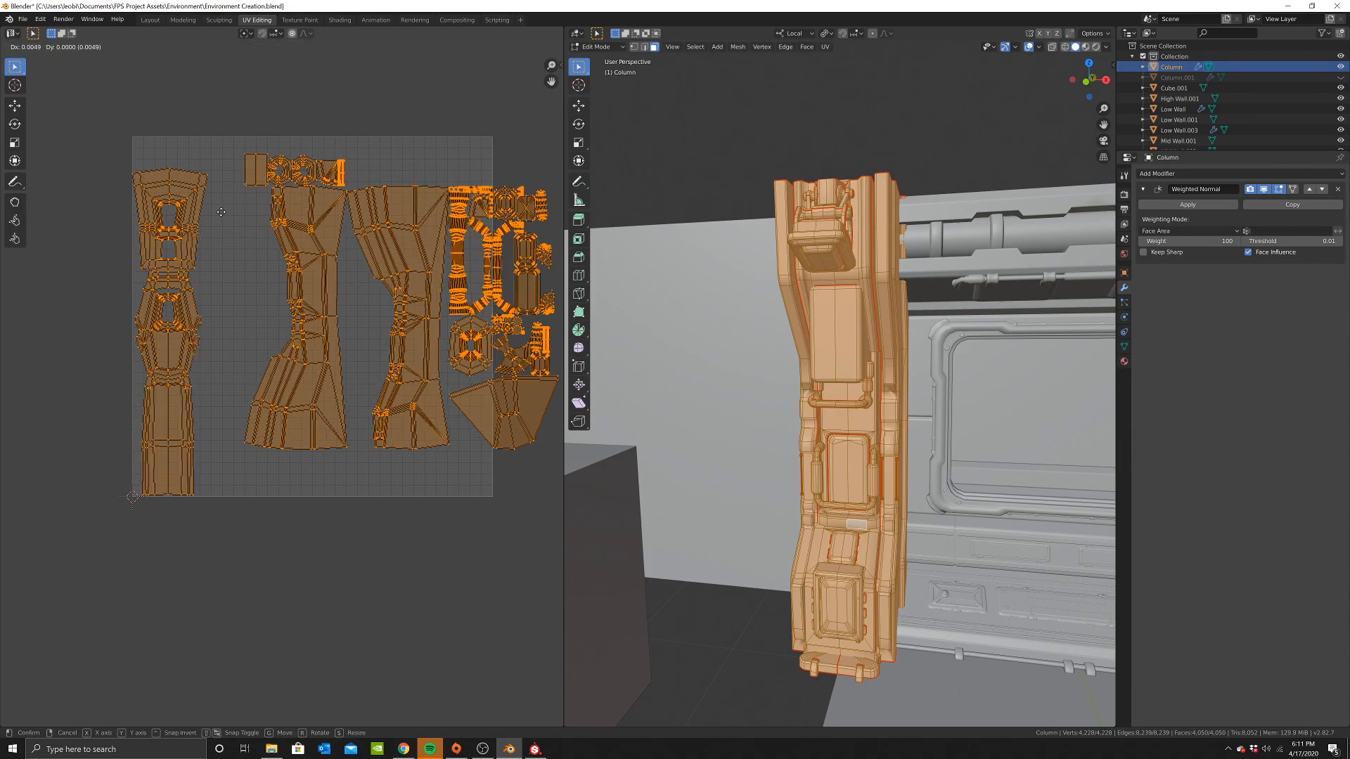
Rotate all islands about 2 degrees, place the front strip in the UV square's lower-left corner, and deselect that strip
key("r")
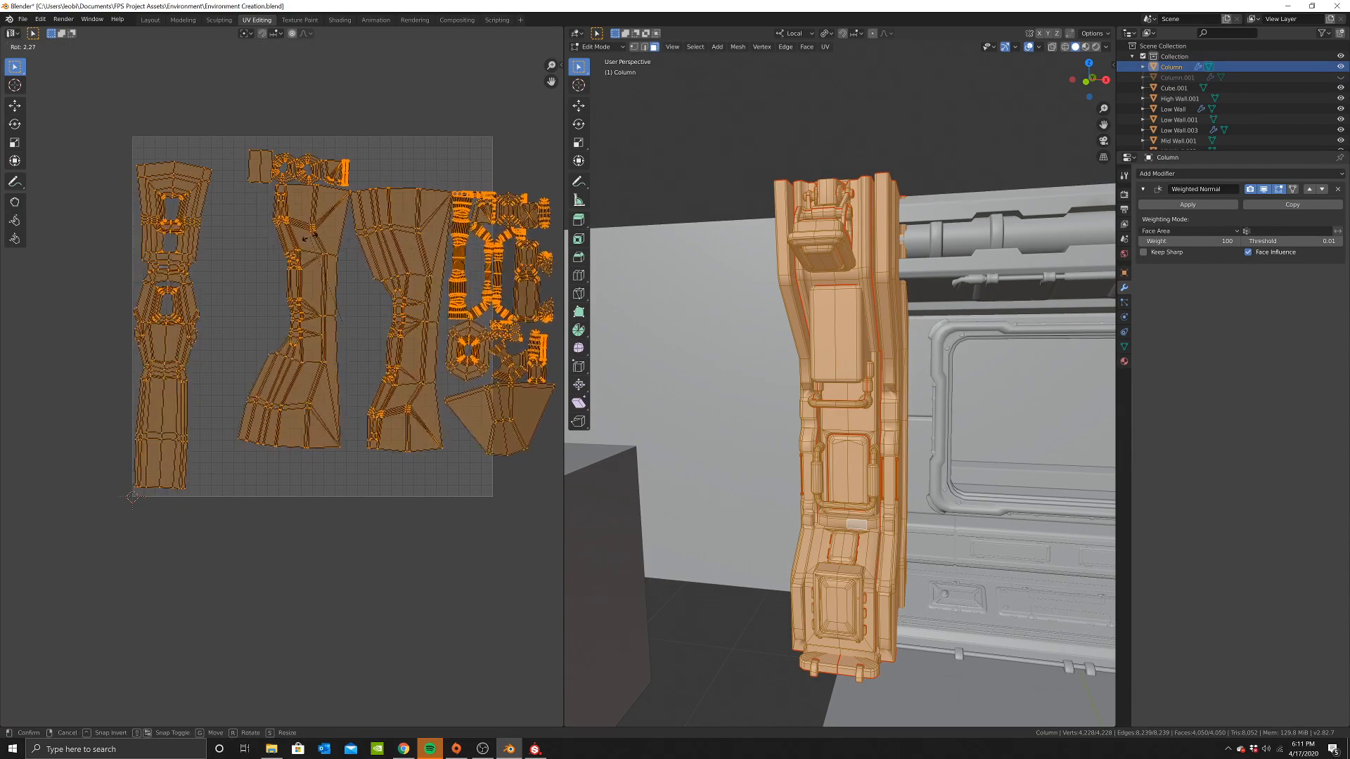
left_click(309, 242)
key("g")
left_click(285, 248)
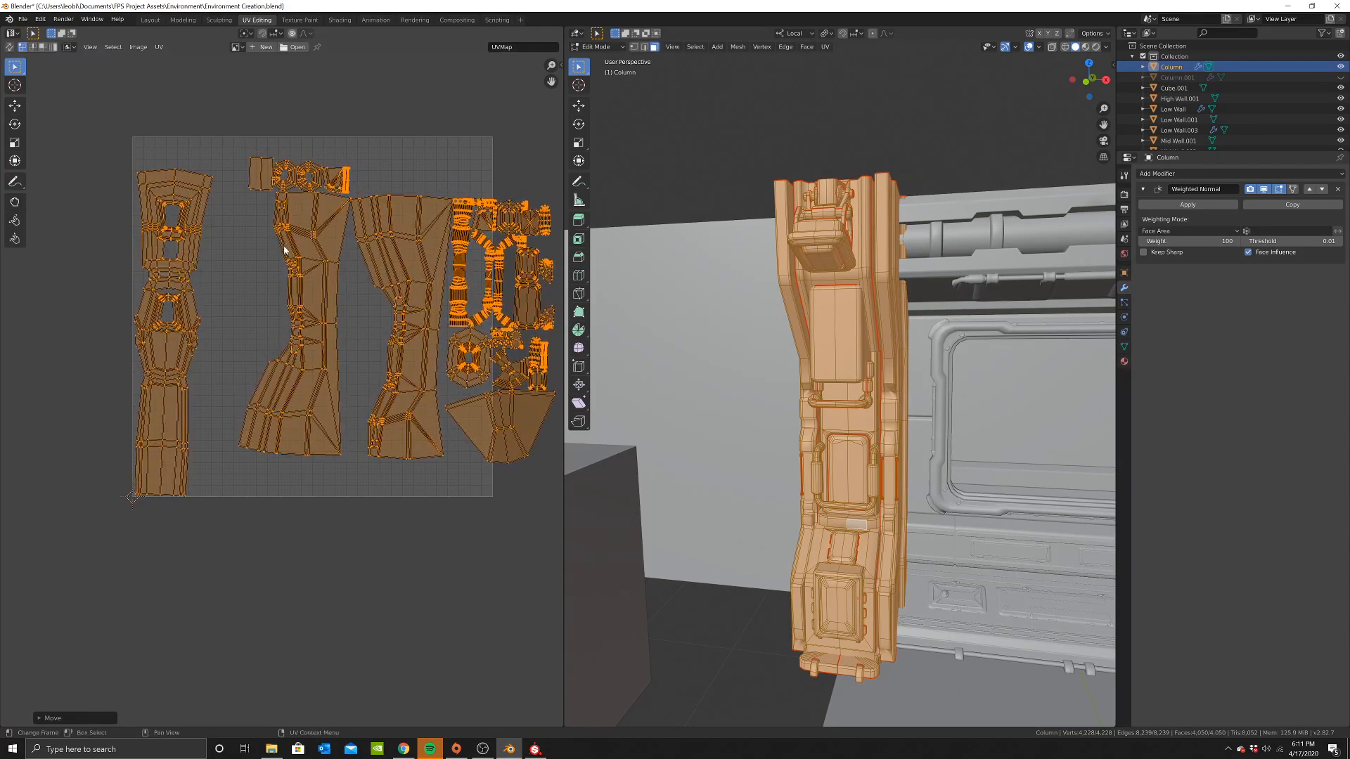
mouse_move(135, 205)
middle_mouse_down()
mouse_move(150, 201)
mouse_move(133, 482)
middle_mouse_up()
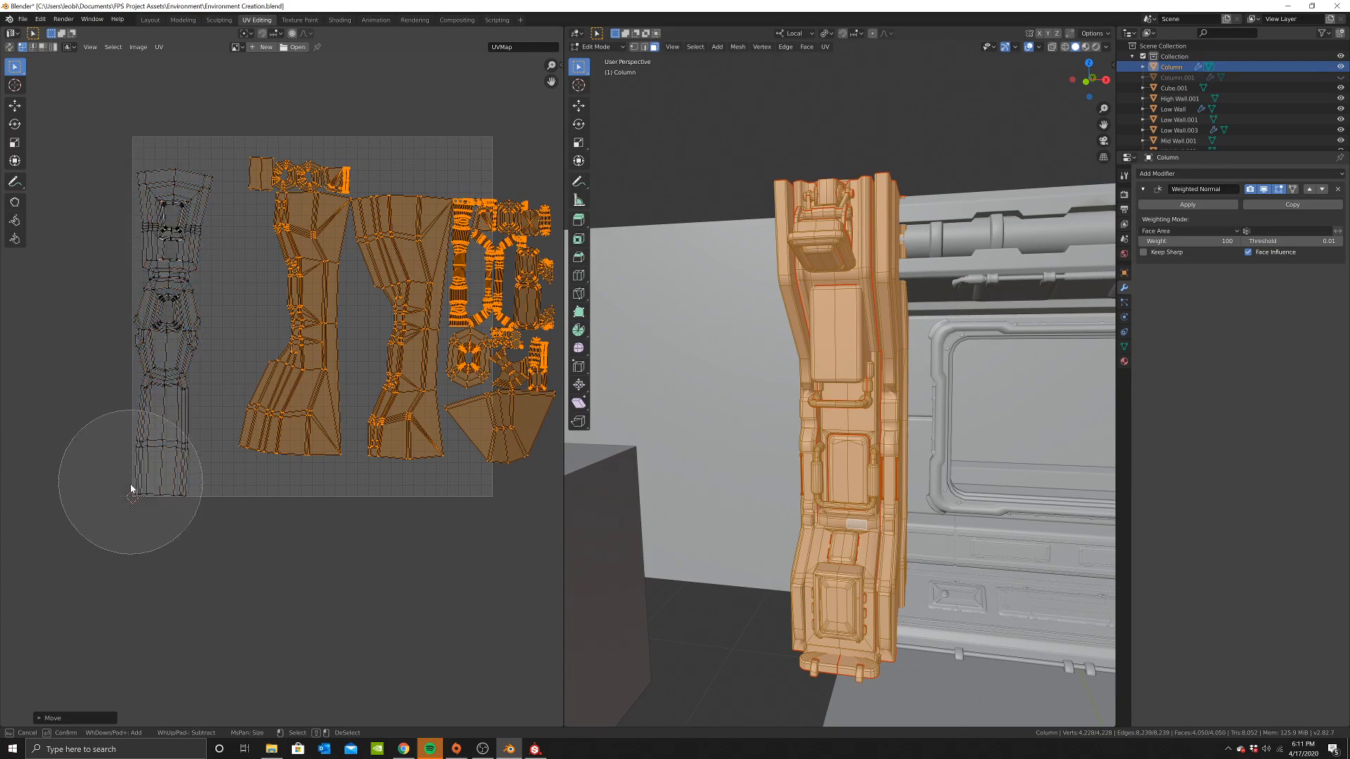
key("Escape")
key("g")
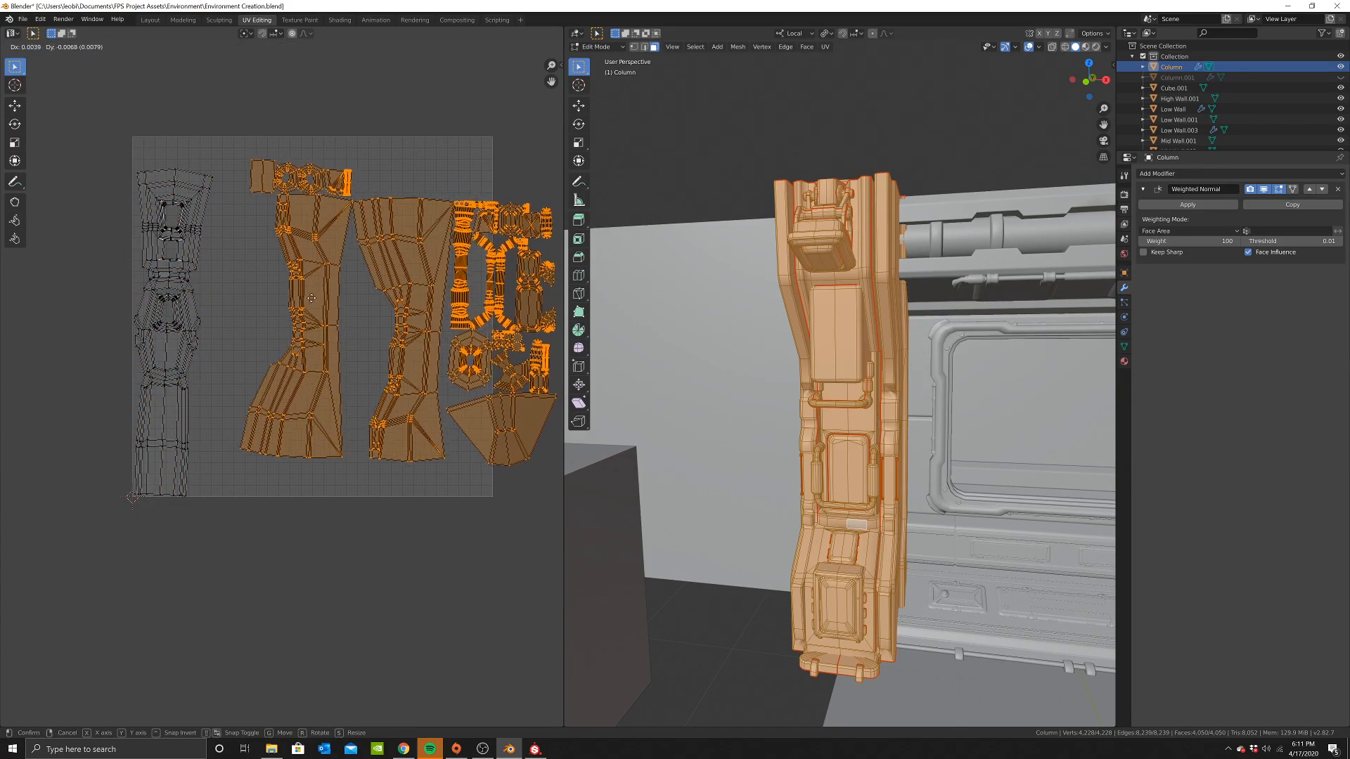
key("r")
right_click(393, 340)
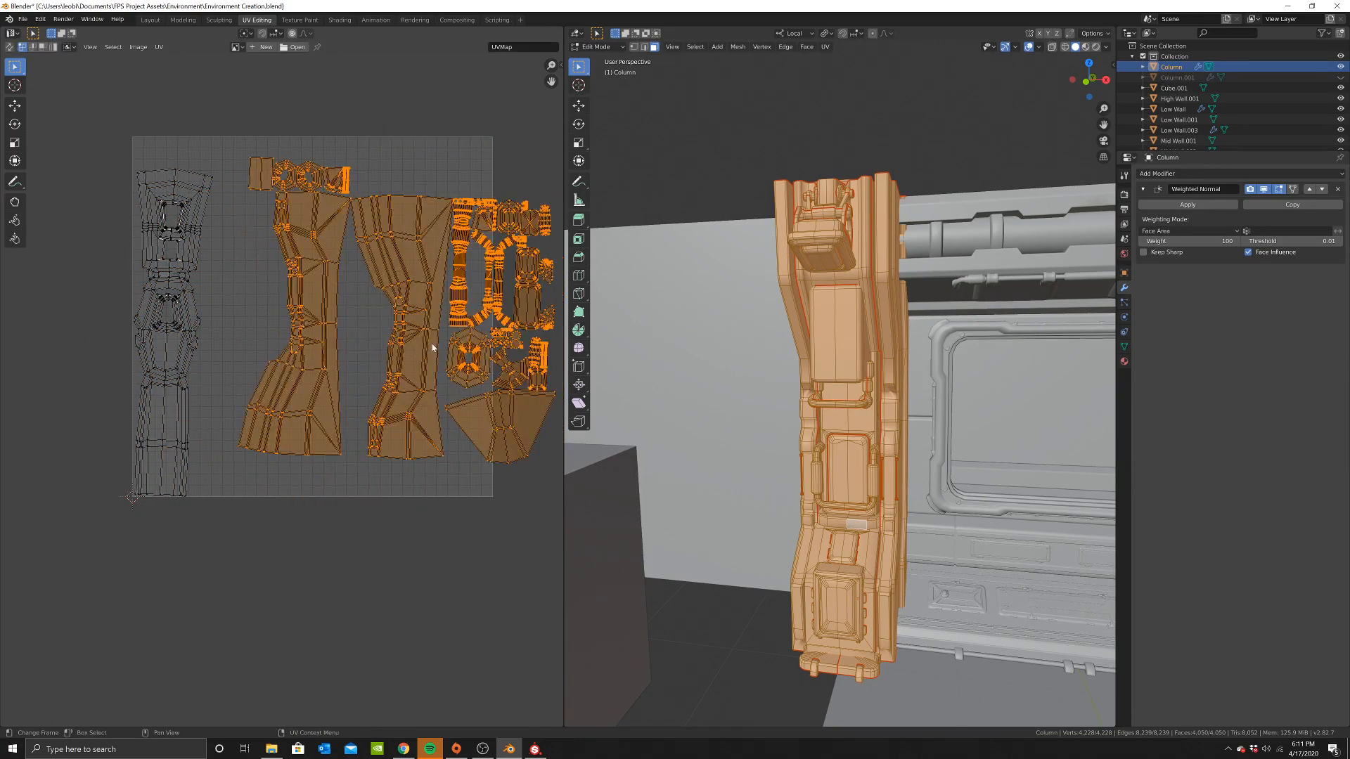
Rotate the remaining UV islands about -2.3 degrees and move them beside the front strip along the UV square's bottom
key("r")
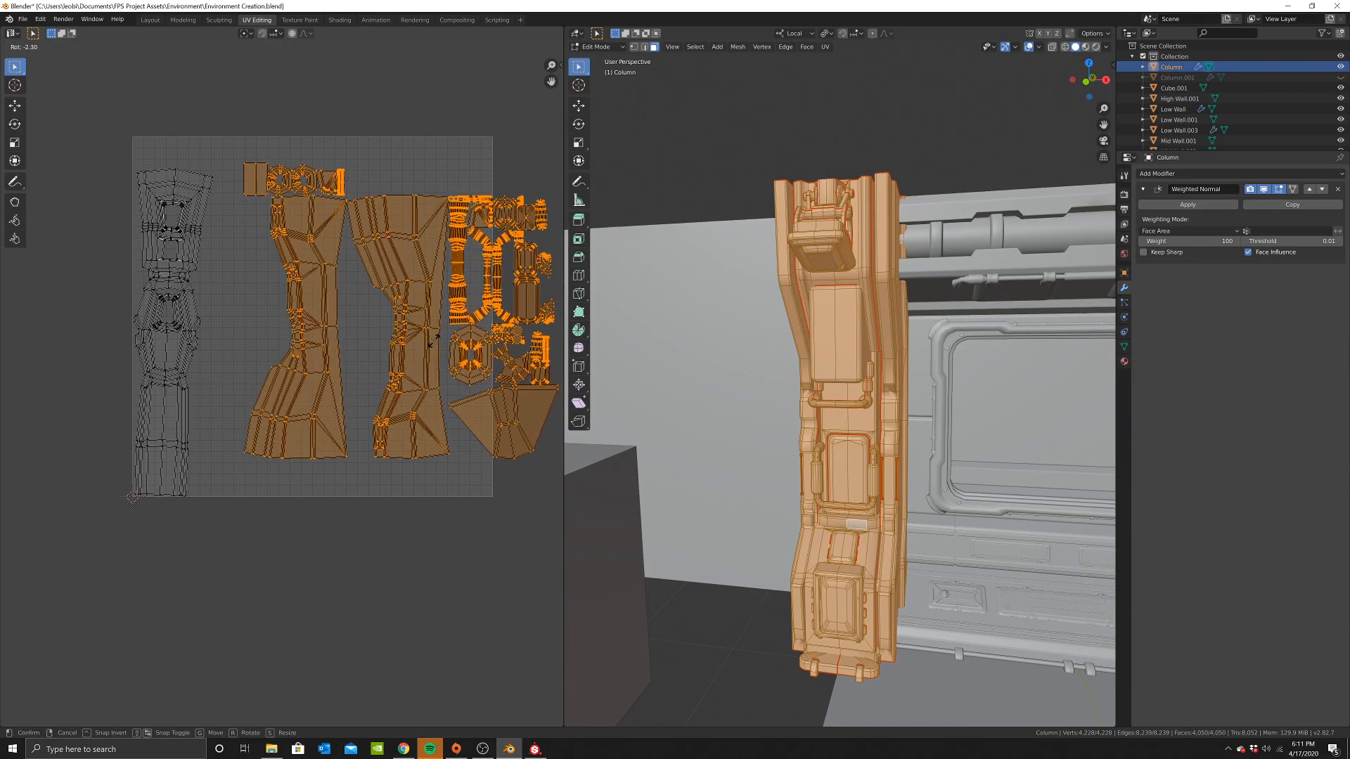
left_click(432, 341)
key("g")
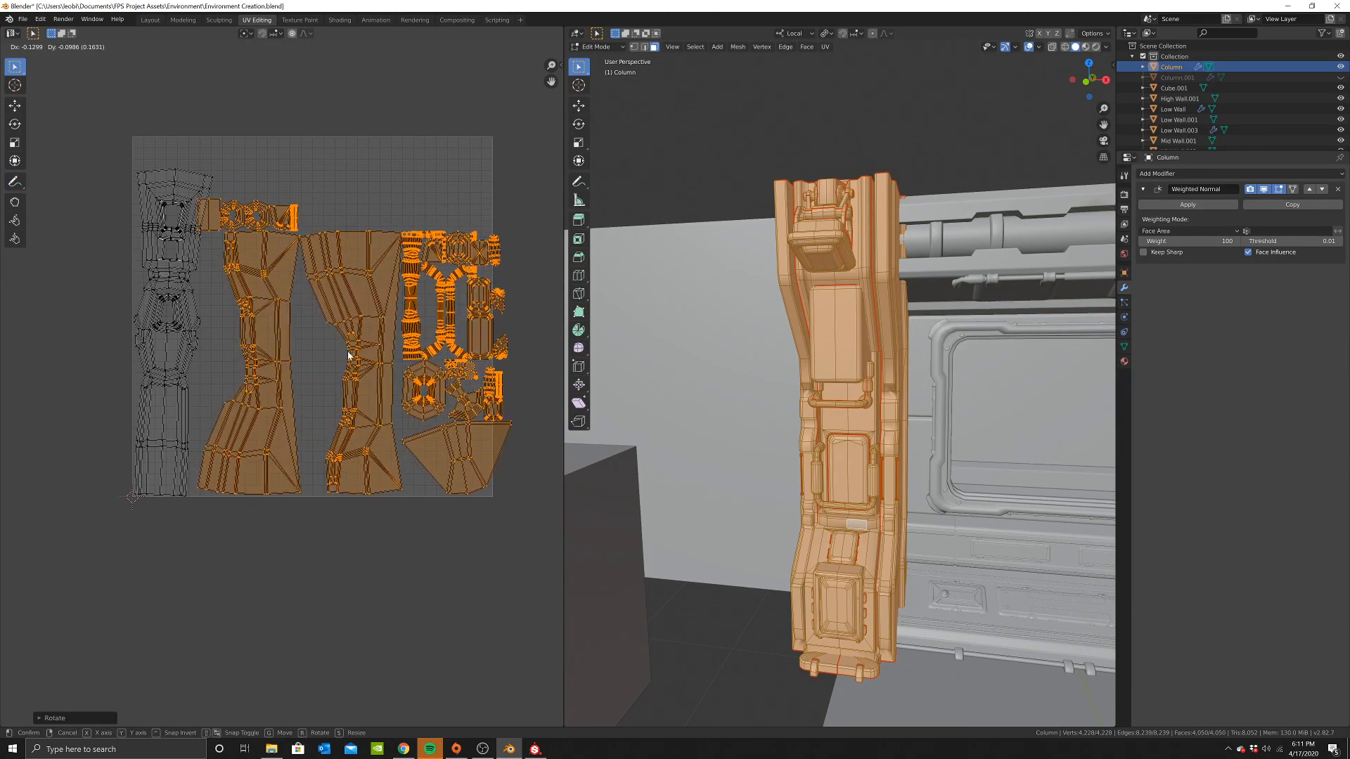
left_click(344, 354)
key("g")
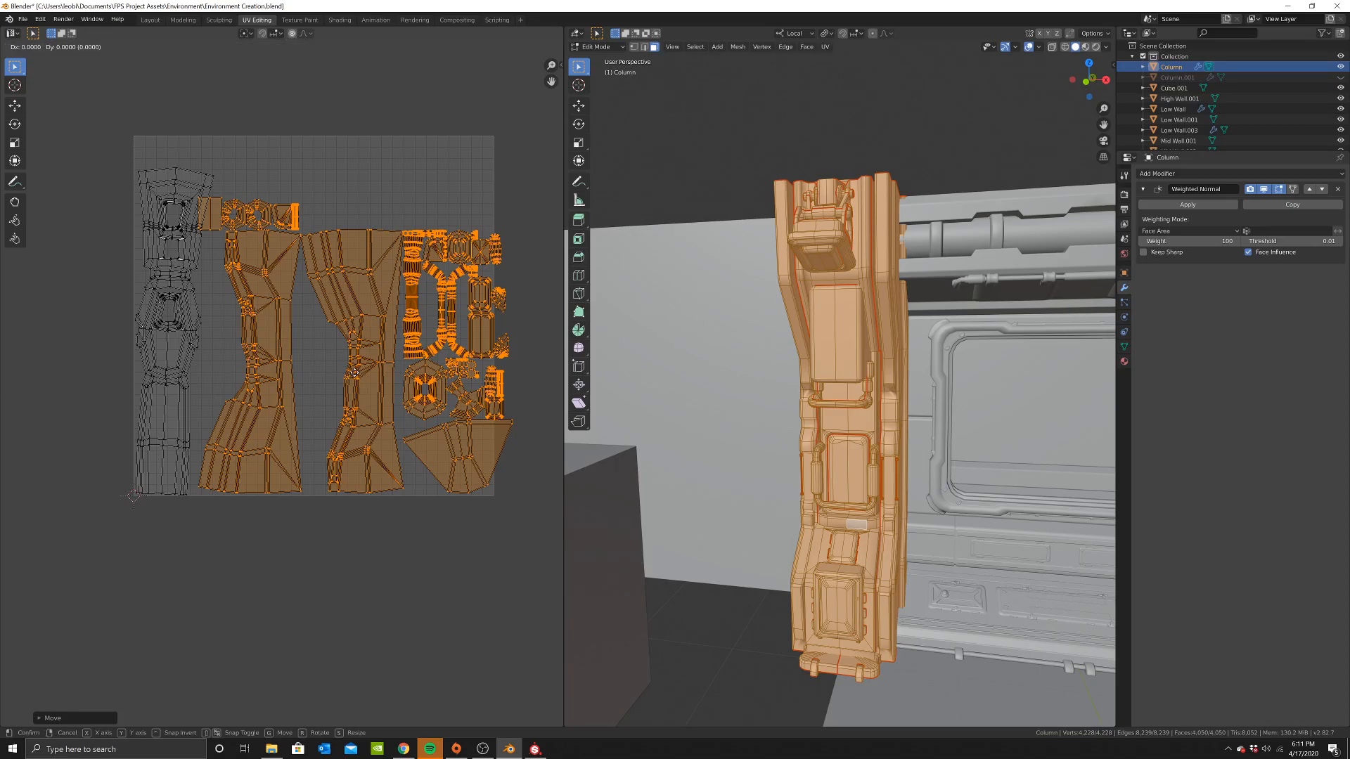
left_click(349, 376)
Deselect the side island next to the front strip and reposition the remaining islands close beside it
key("c")
mouse_move(254, 302)
middle_mouse_down()
mouse_move(235, 482)
mouse_move(271, 296)
middle_mouse_up()
right_click(271, 301)
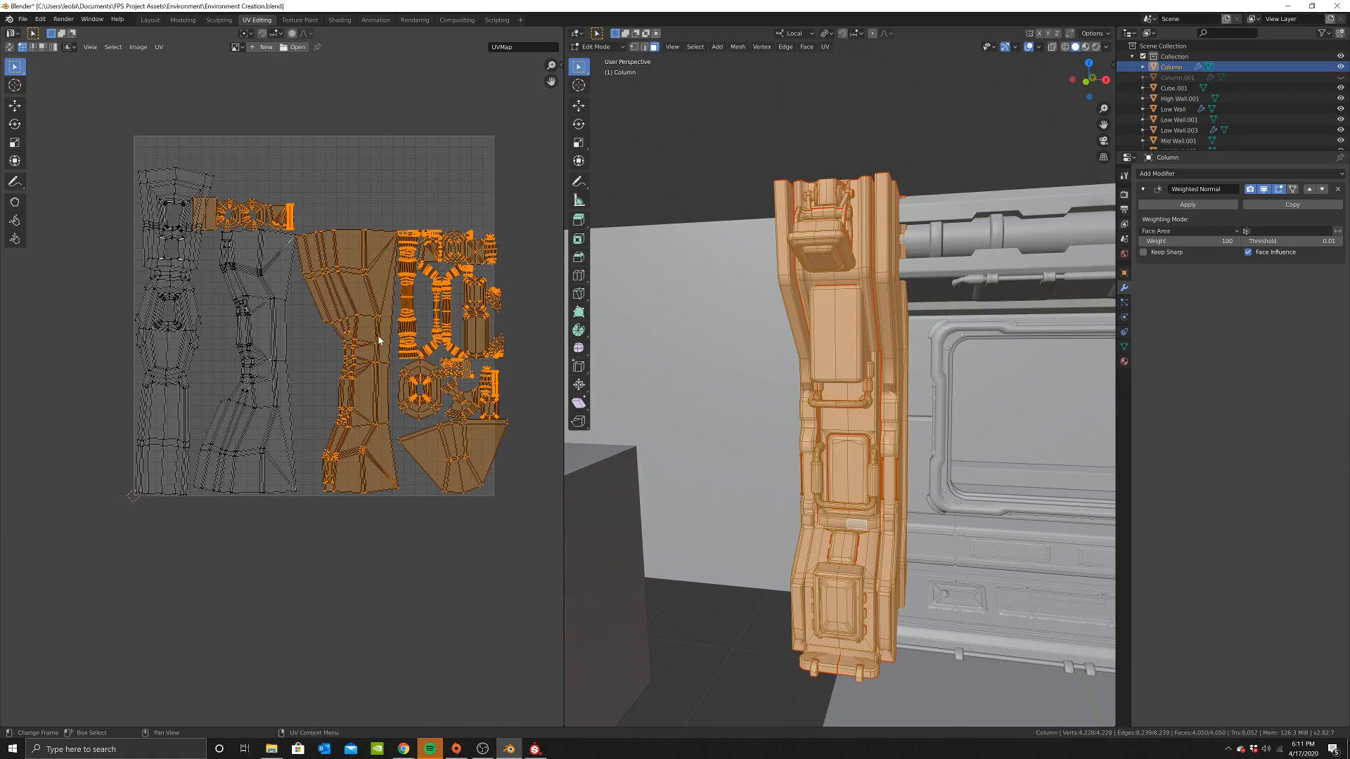
key("g")
left_click(363, 301)
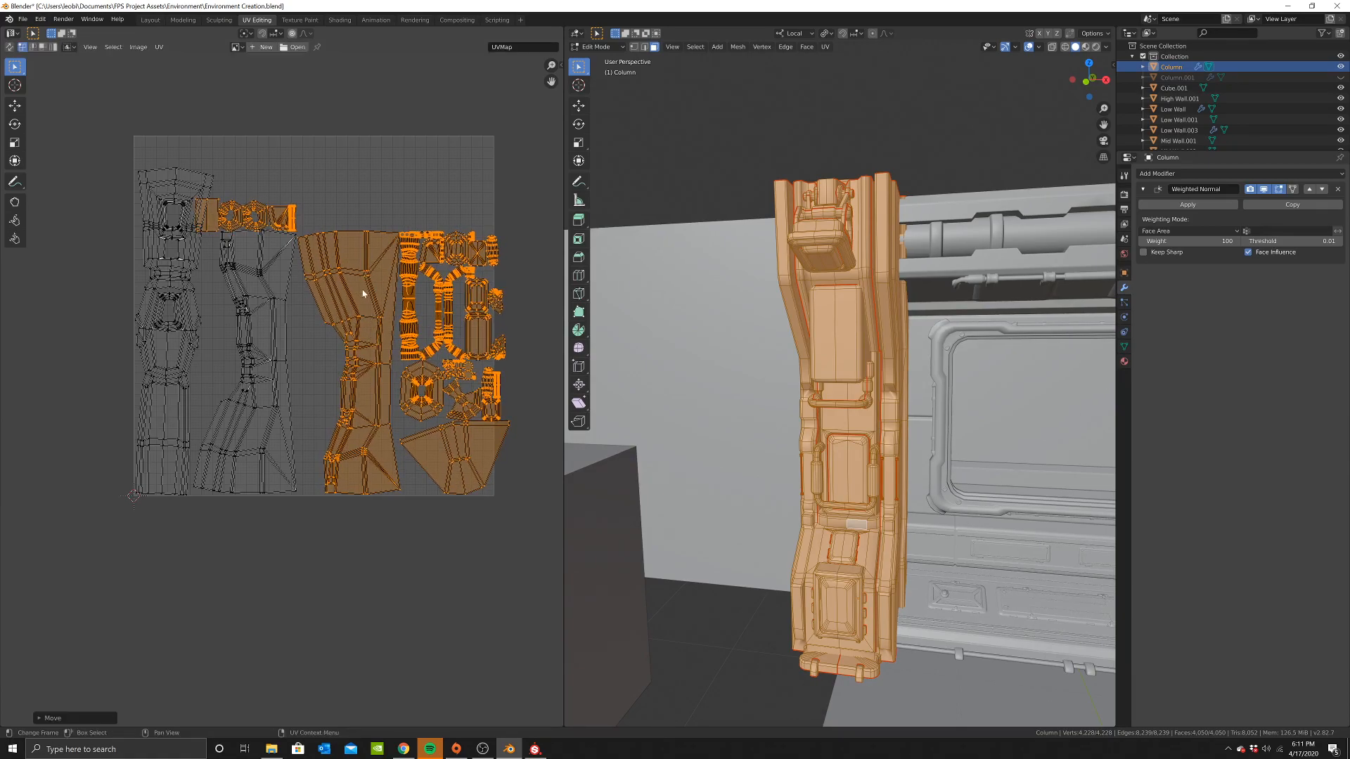
Deselect the second side island and move the remaining islands away from it toward the UV square's right edge
key("c")
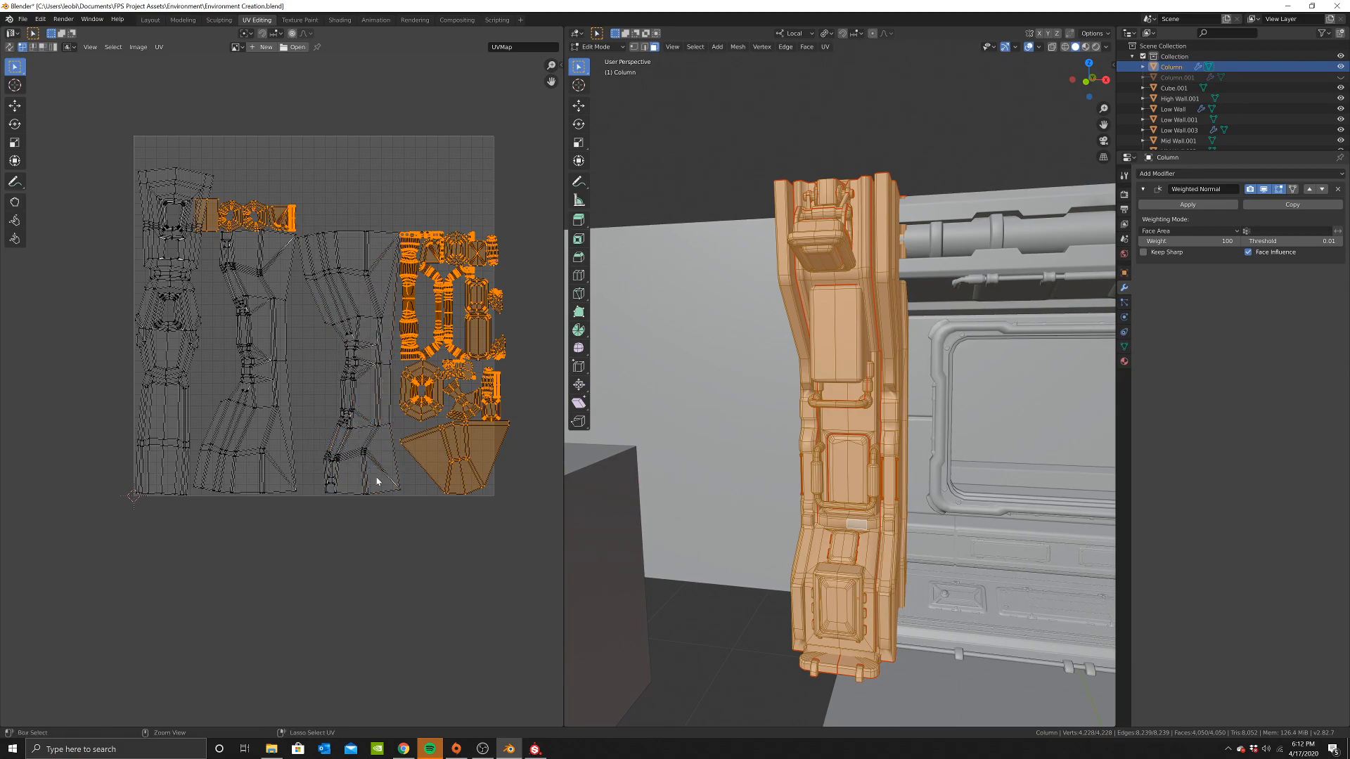
key("g")
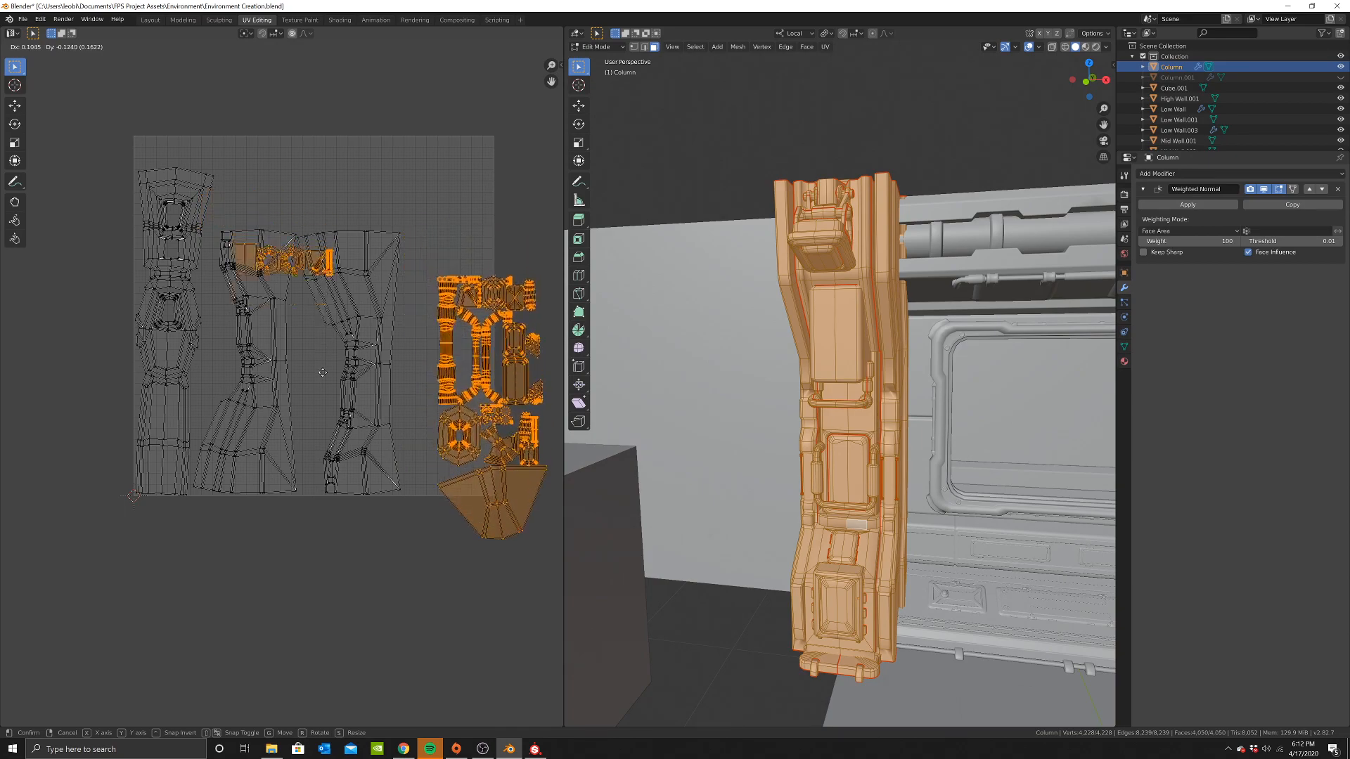
left_click(338, 406)
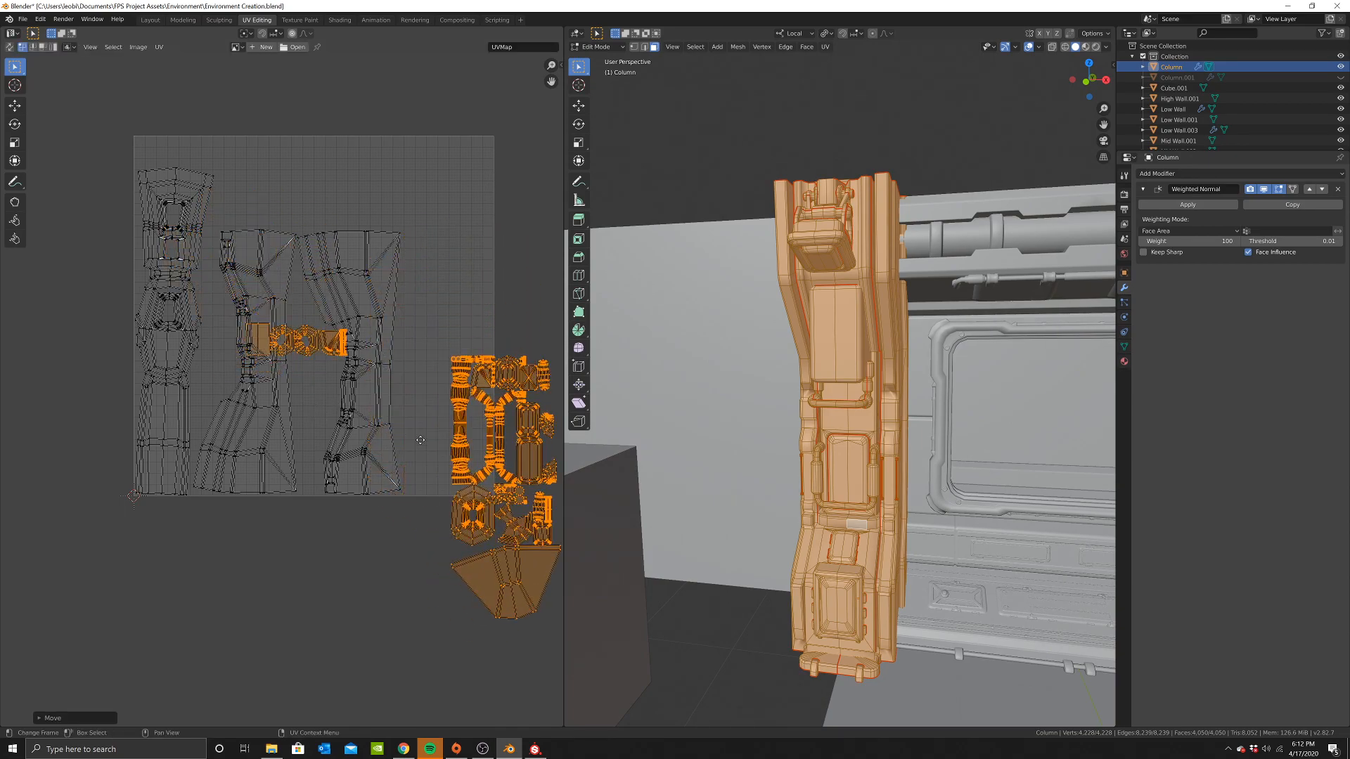
key("g")
left_click(357, 309)
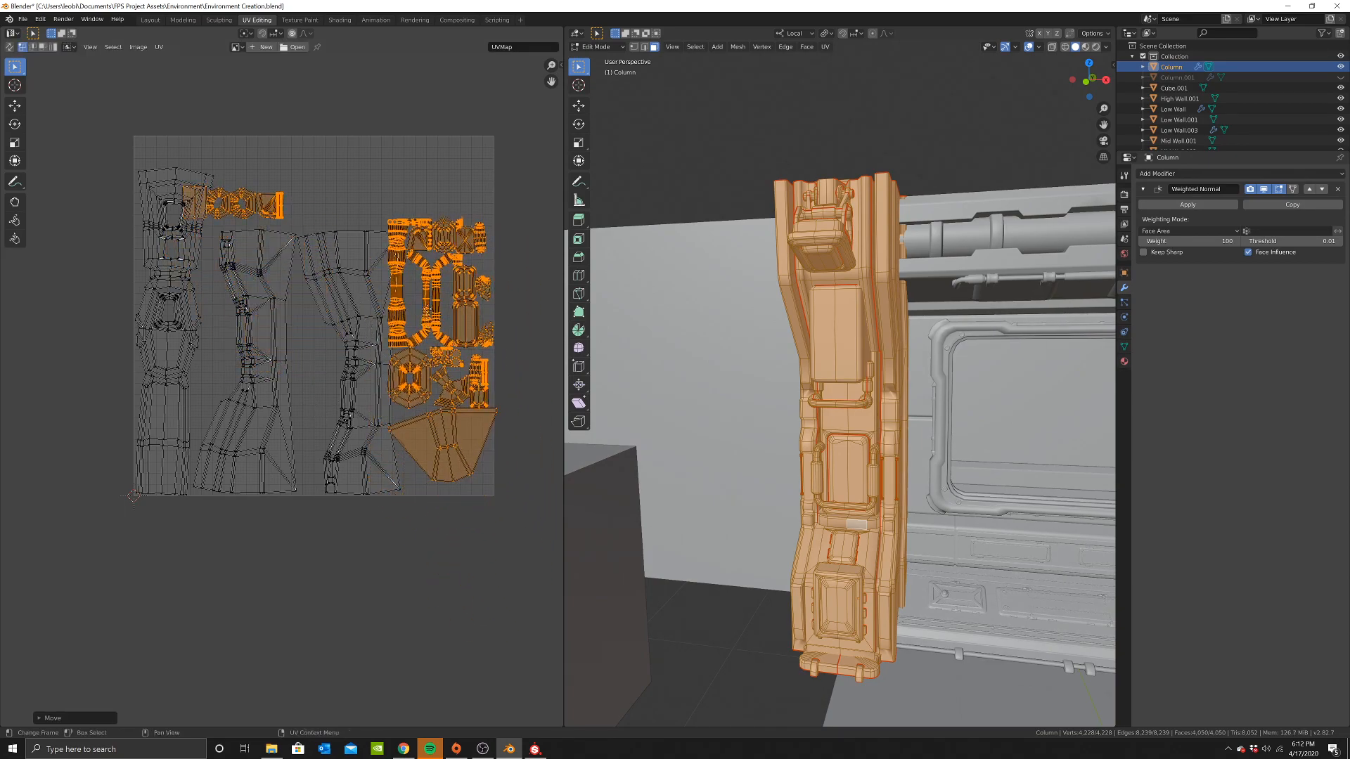
Rotate the remaining islands 90 degrees and place the main cluster in the UV square's upper-right corner, above the side islands
key("g")
type("r")
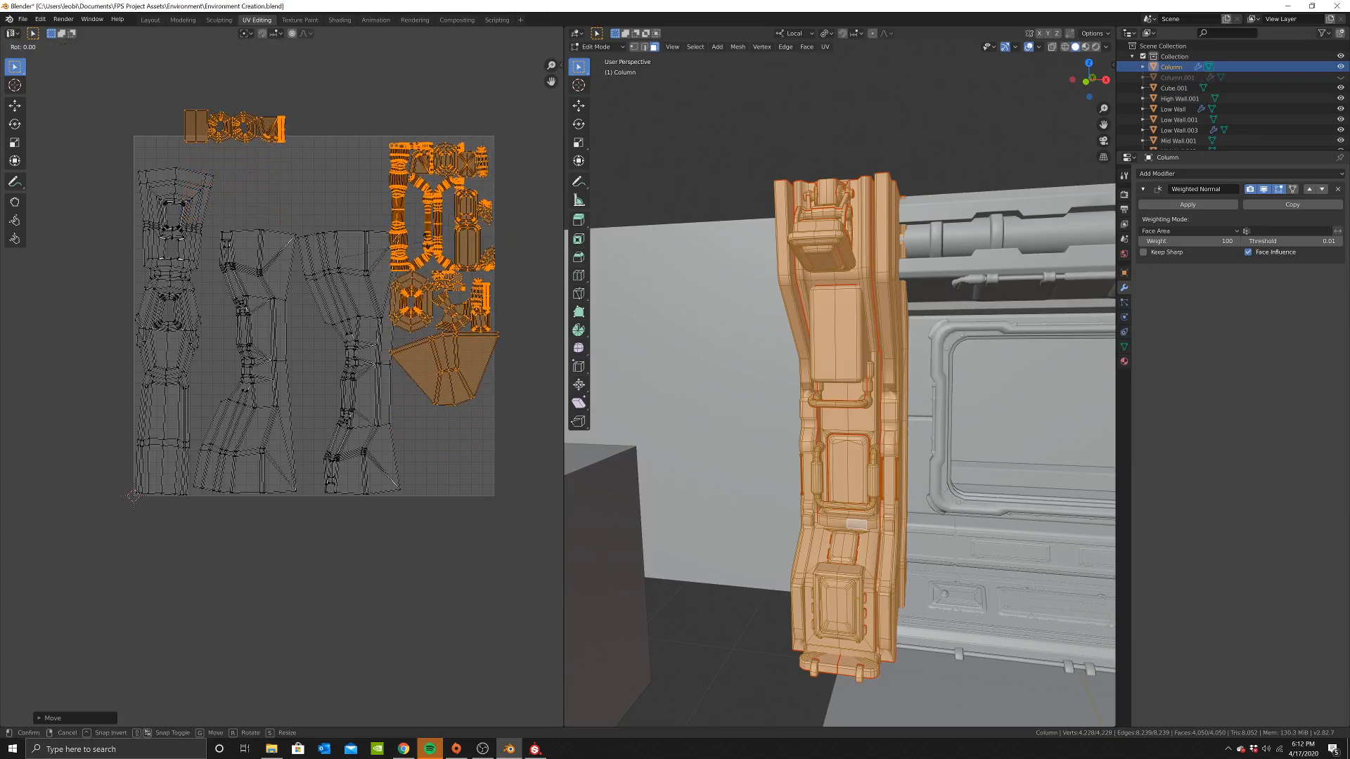
type("90")
key("Return")
key("g")
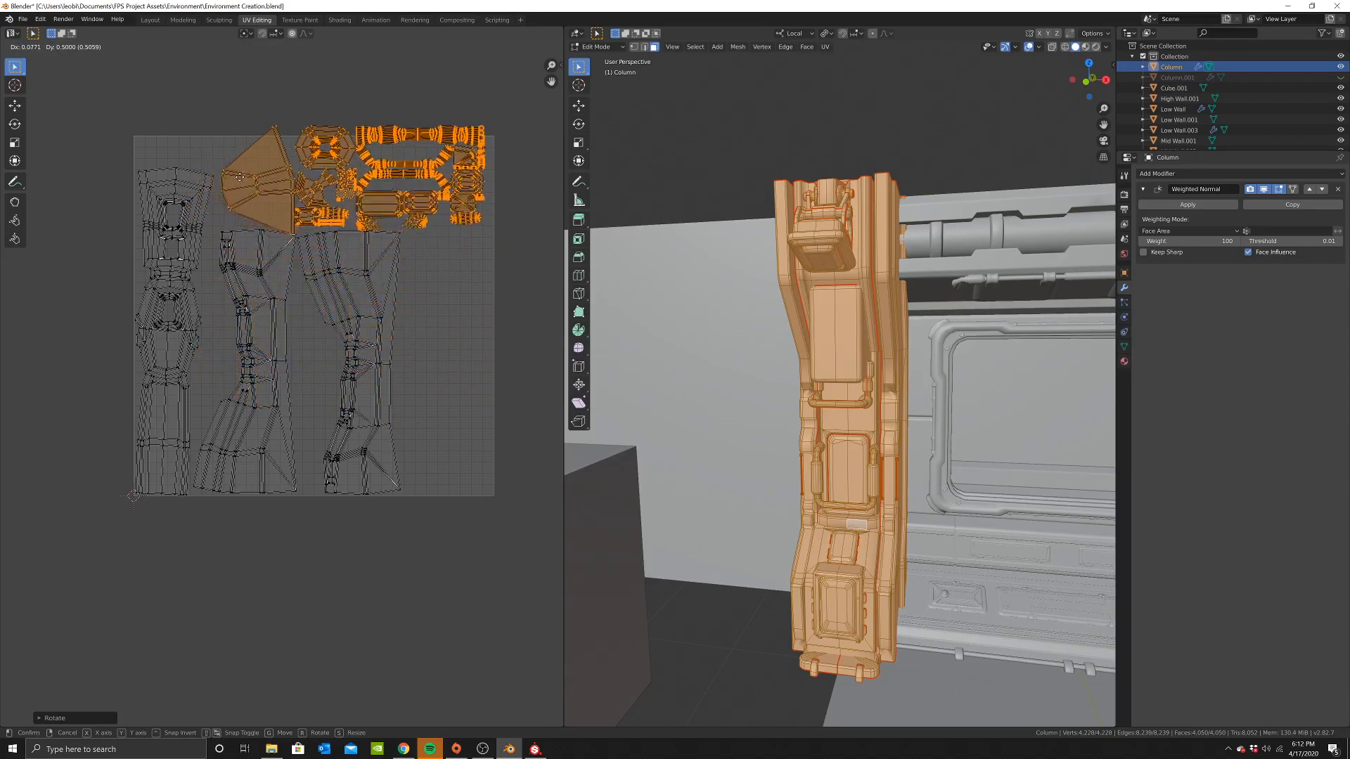
left_click(465, 172)
middle_click_drag(276, 214, 225, 308)
scroll(226, 308, "up", 1)
key("g")
left_click(330, 272)
Deselect the octagonal and frame islands in the upper-right corner, keeping the fan, panel and small islands beneath them fully selected
key("v")
key("Escape")
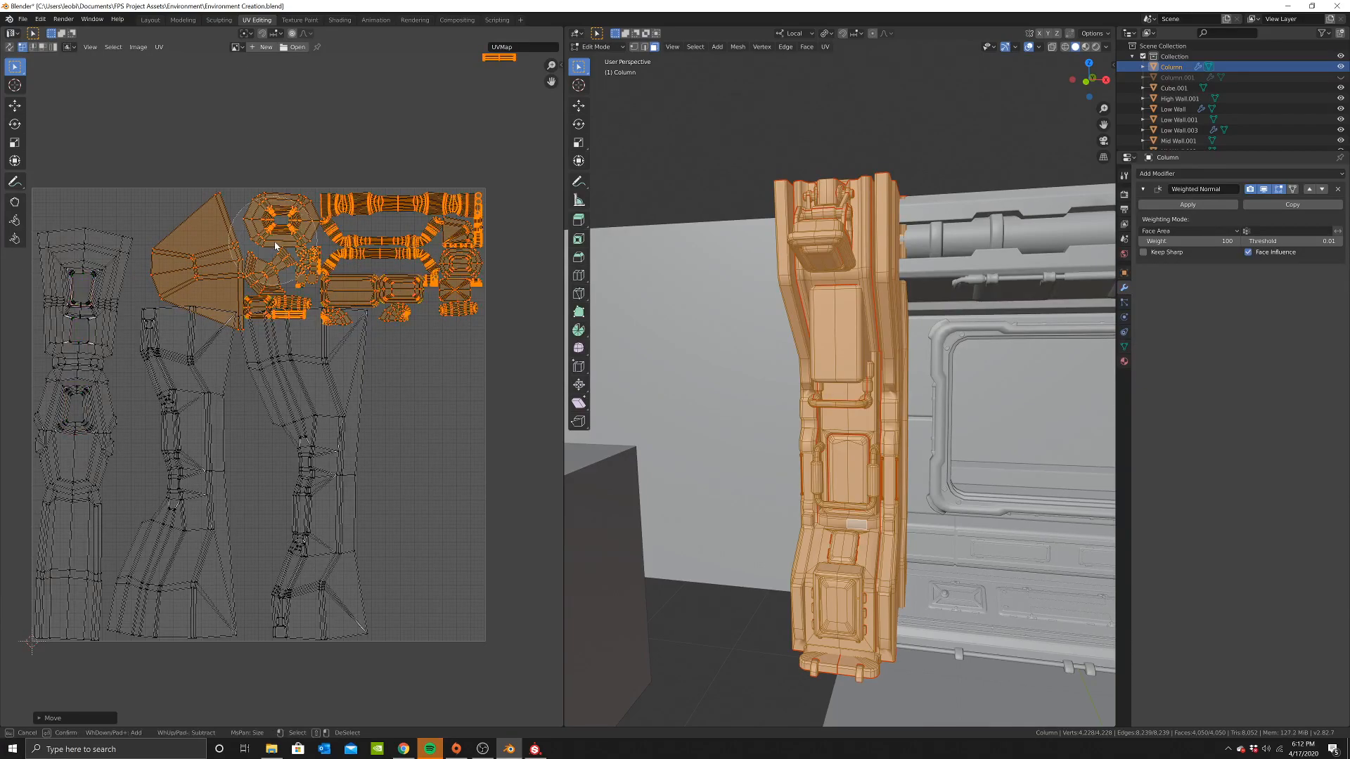
mouse_move(280, 243)
middle_mouse_down()
mouse_move(347, 211)
mouse_move(452, 196)
mouse_move(484, 214)
middle_mouse_up()
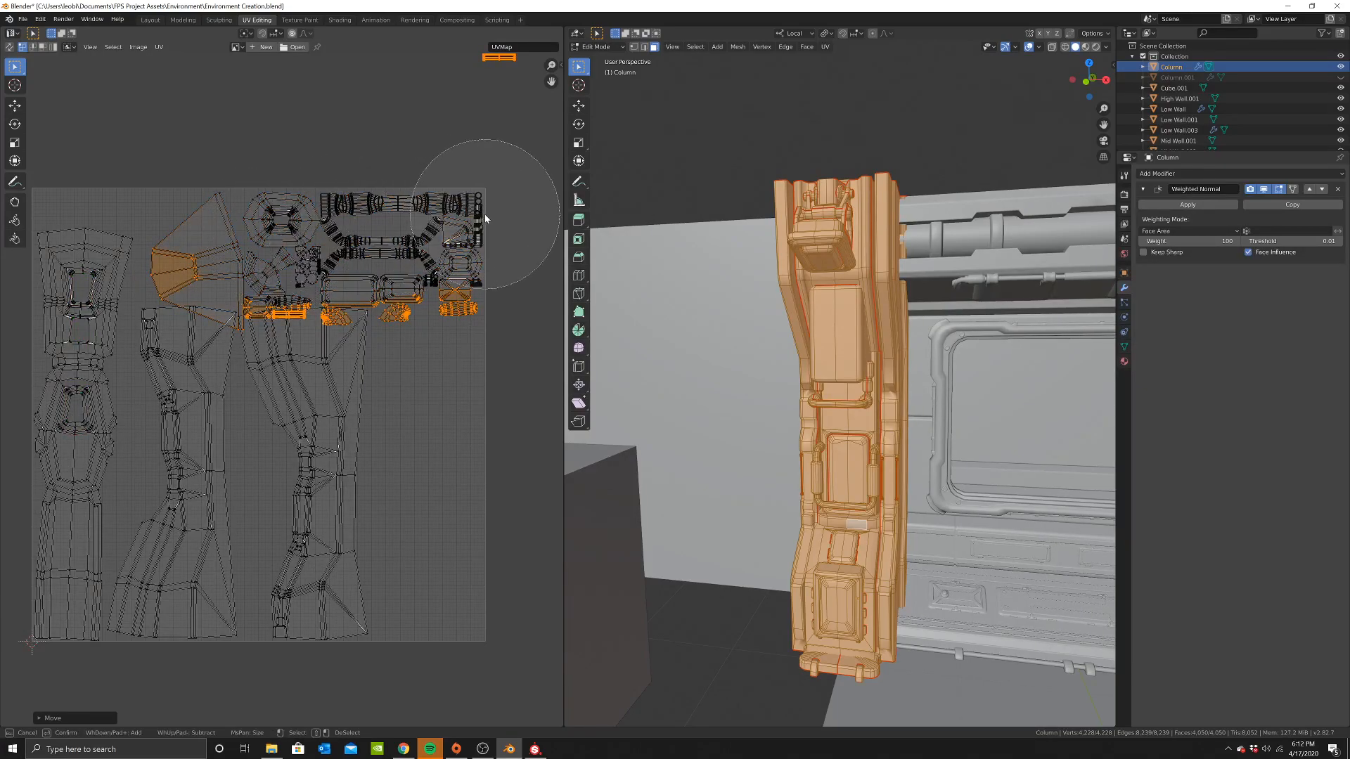
right_click(484, 213)
key("v")
key("Escape")
key("ctrl+l")
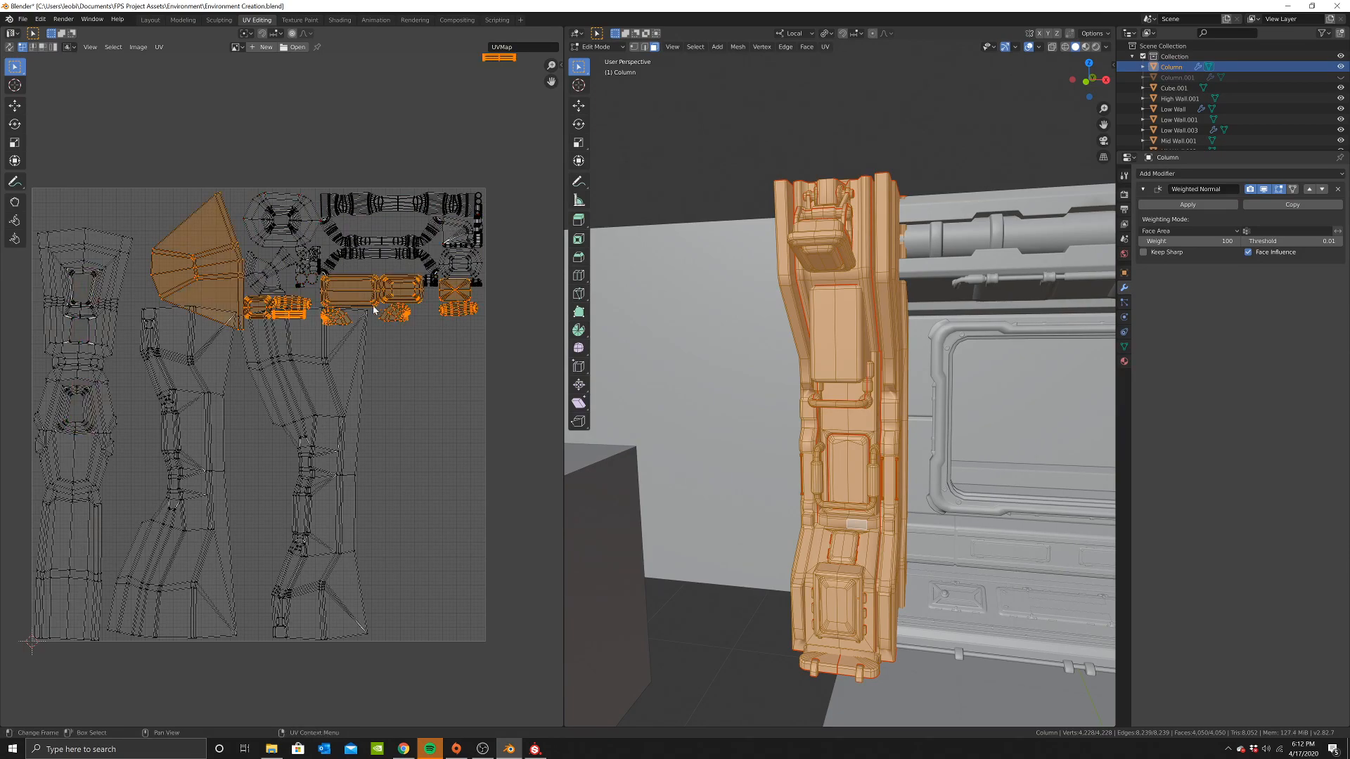
Rotate the still-selected islands slightly to straighten the fan-shaped island
key("r")
left_click(372, 320)
key("g")
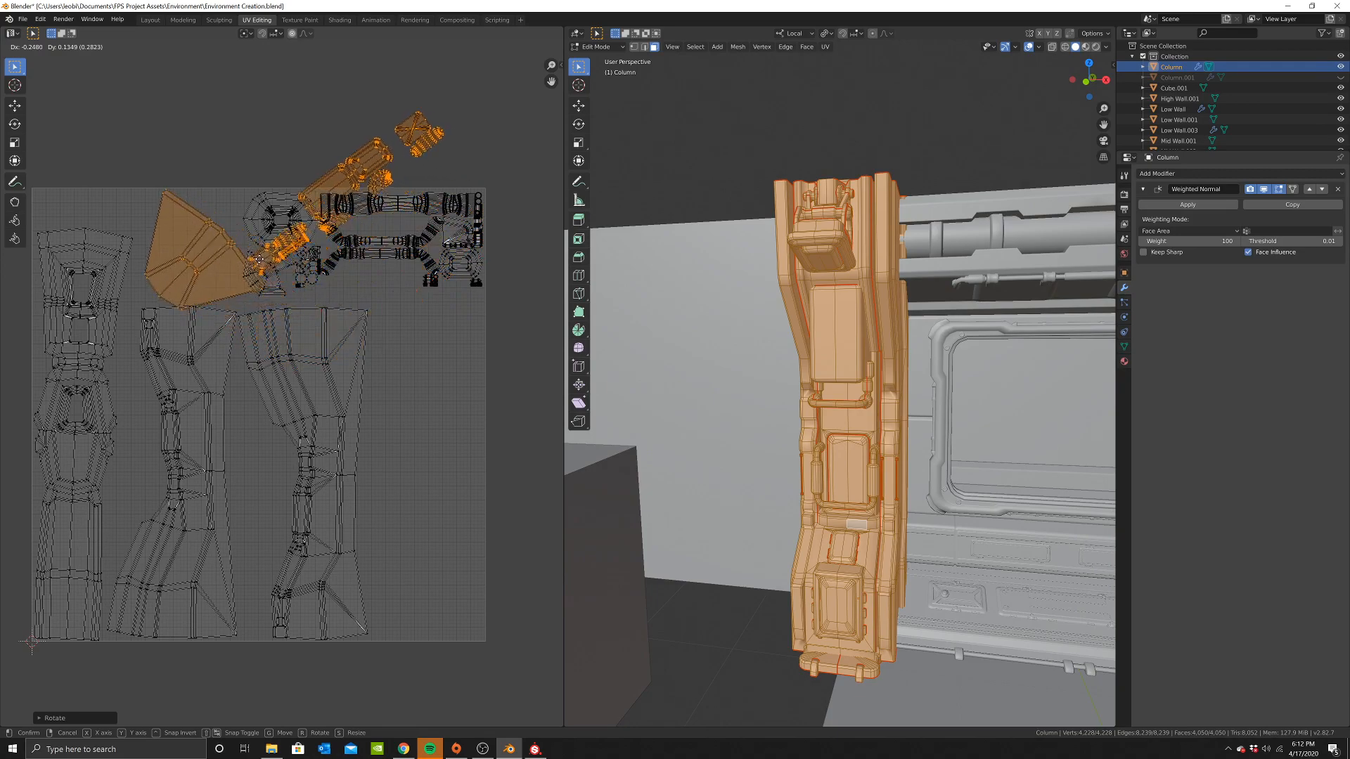
key("r")
key("g")
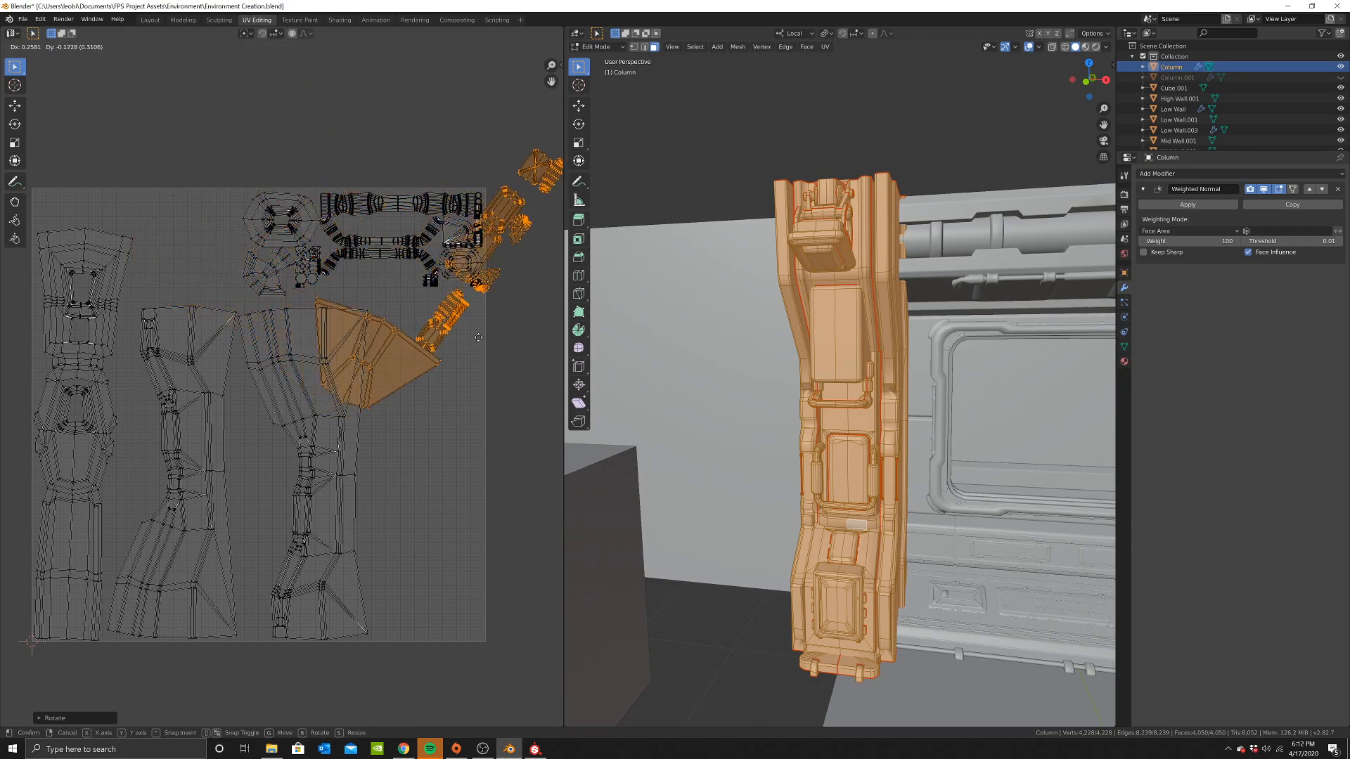
key("r")
left_click(330, 281)
Place the fan-shaped island inside the UV square to the right of the second side island and deselect it
scroll(334, 278, "down", 3)
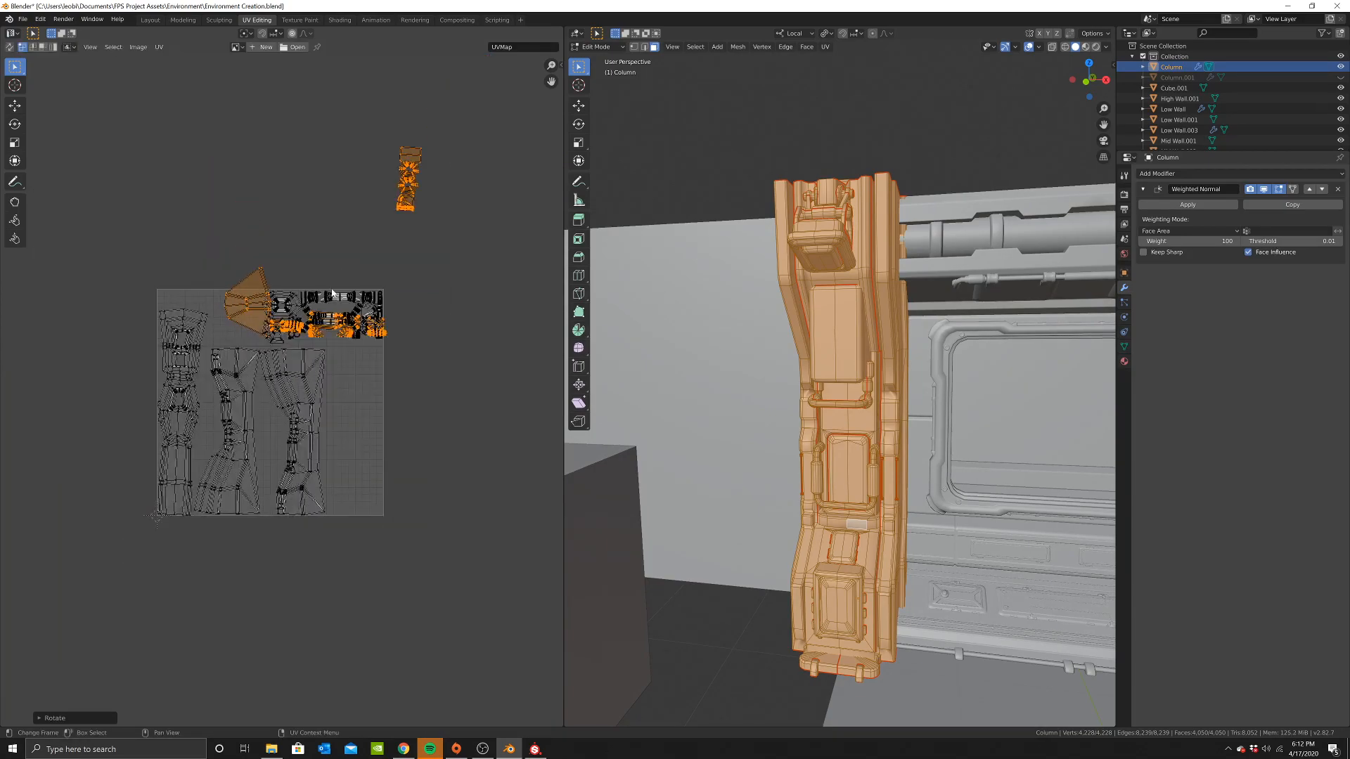
scroll(335, 279, "up", 1)
key("g")
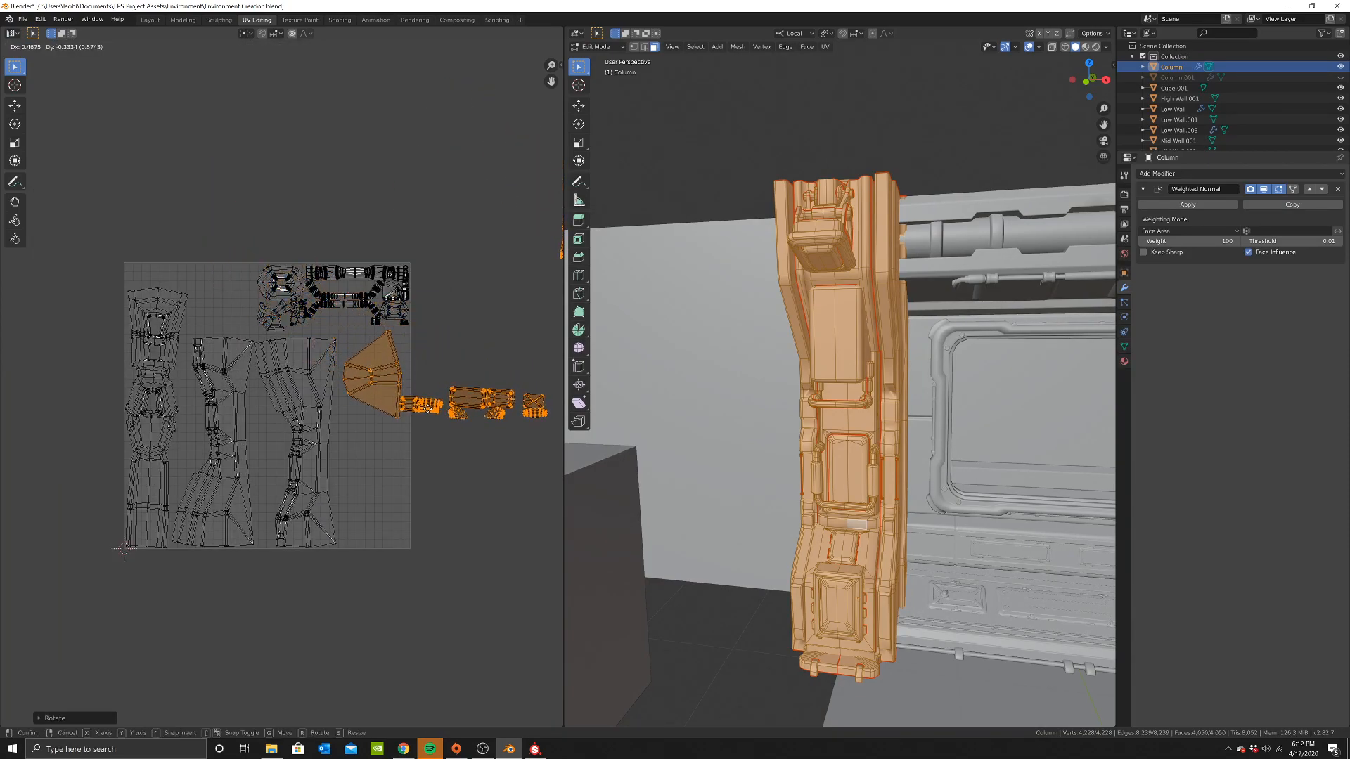
left_click(427, 408)
key("c")
mouse_move(387, 357)
middle_mouse_down()
mouse_move(370, 364)
mouse_move(366, 400)
middle_mouse_up()
right_click(365, 402)
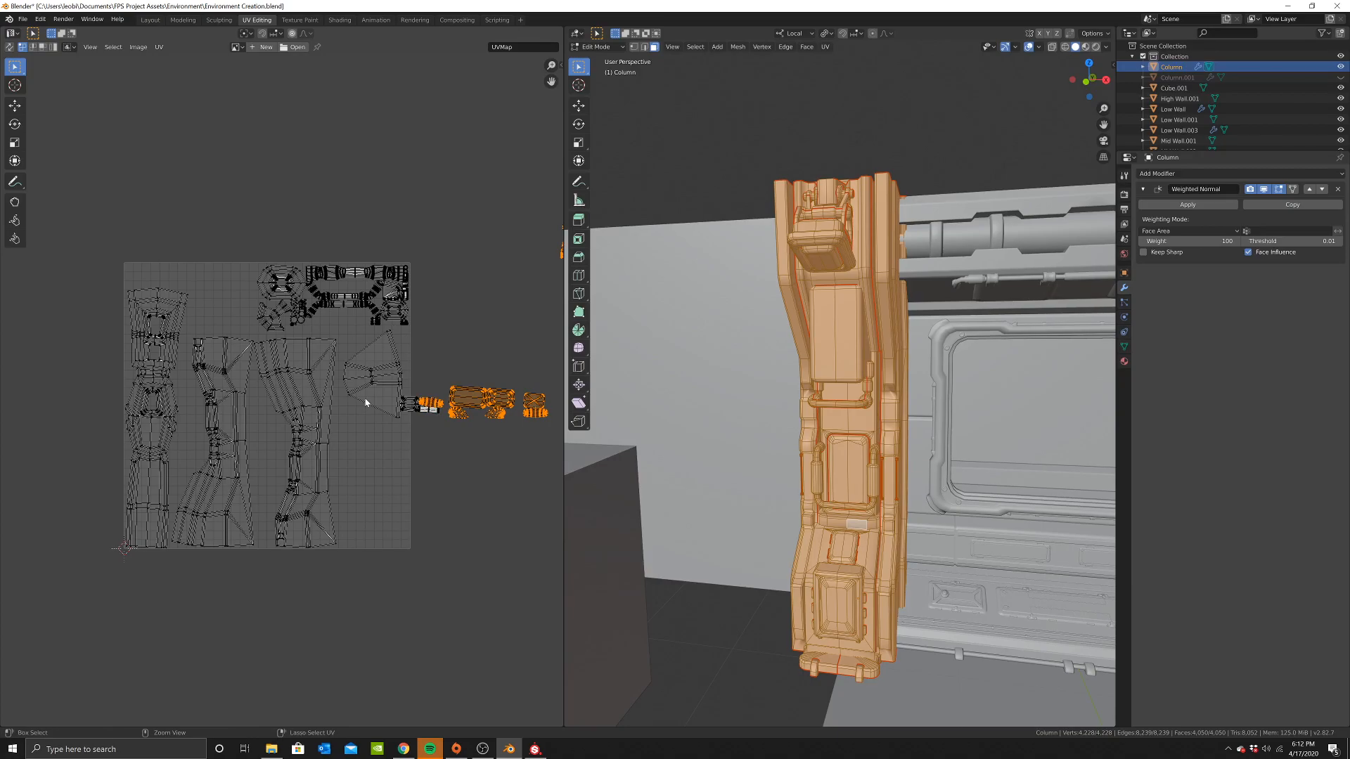
Try moving the remaining islands to the top of the UV square, and undo the move
key("g")
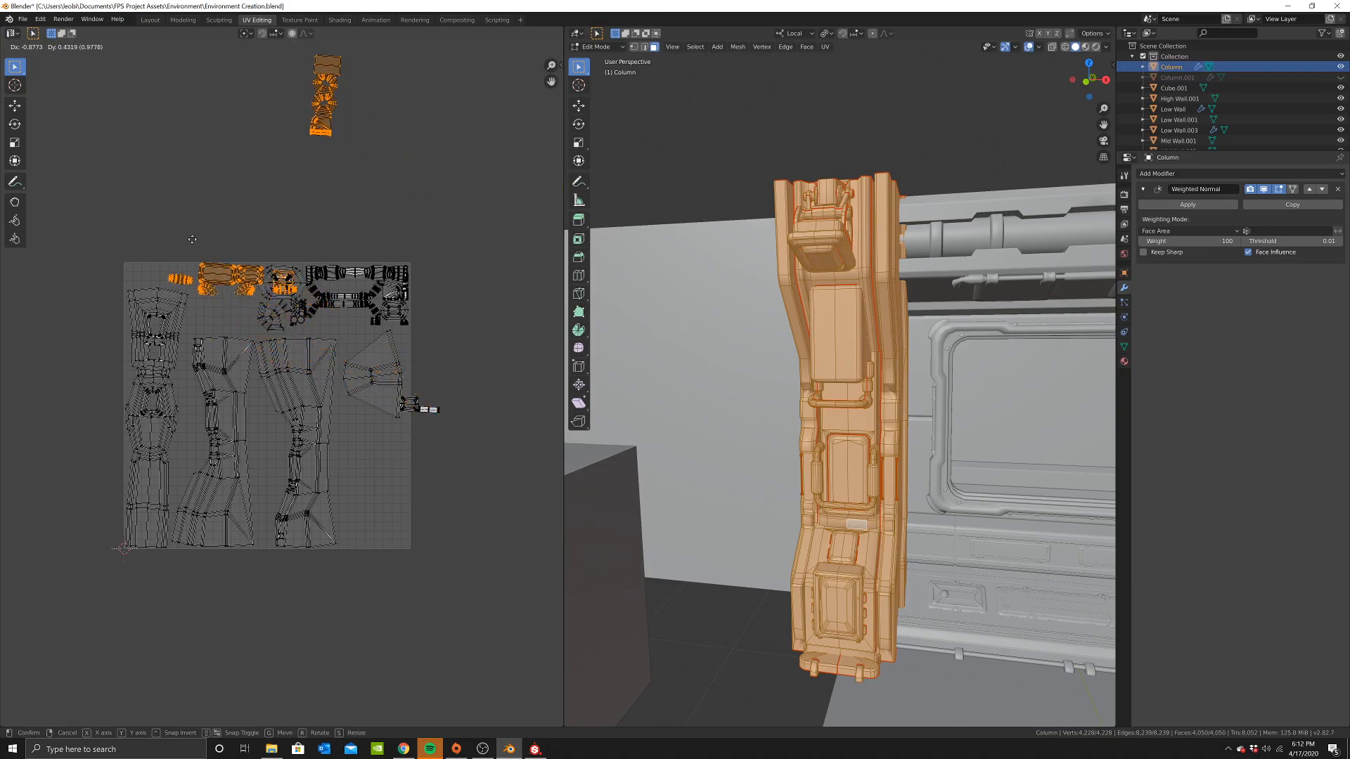
left_click(300, 271)
scroll(337, 208, "up", 1)
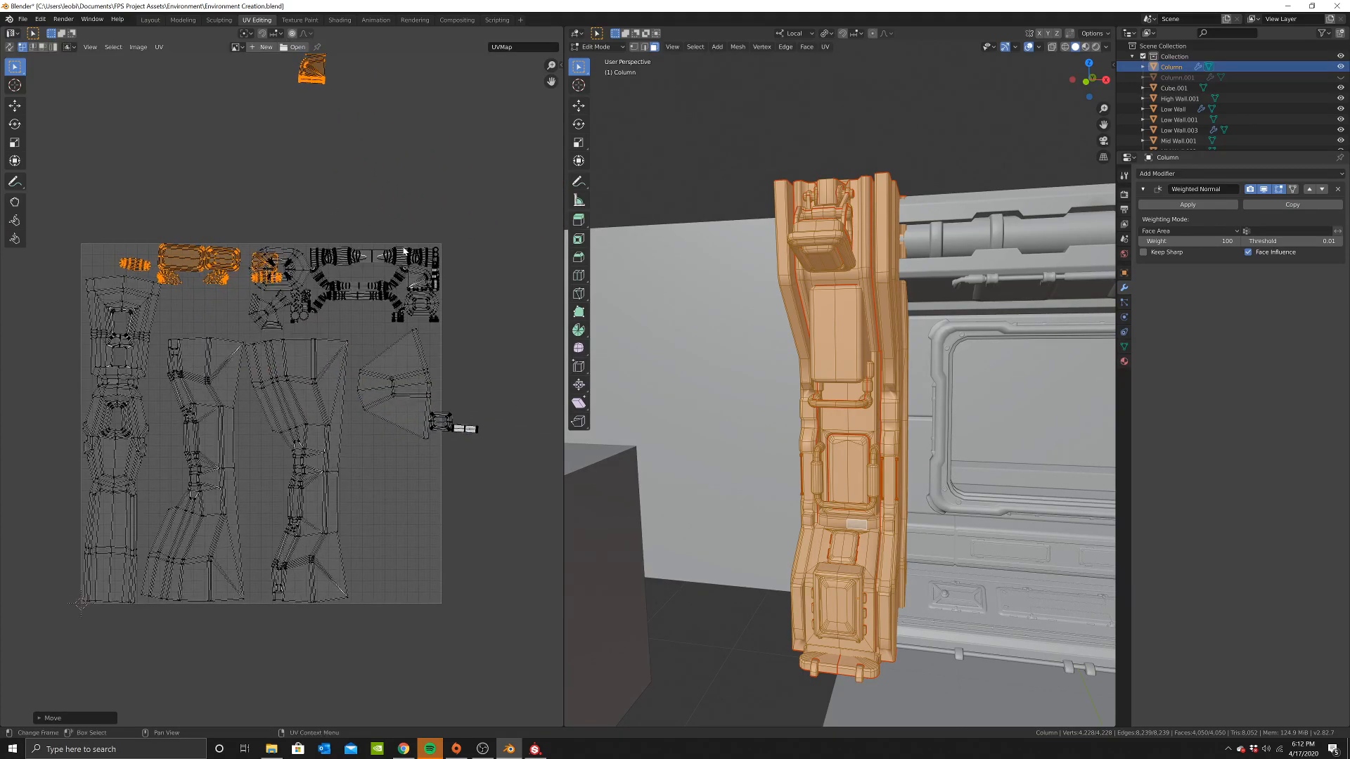
key("ctrl+z")
Reselect the small islands touching the fan-shaped island so they join the selection again
key("c")
mouse_move(461, 437)
left_mouse_down()
mouse_move(474, 440)
mouse_move(369, 392)
left_mouse_up()
right_click(352, 441)
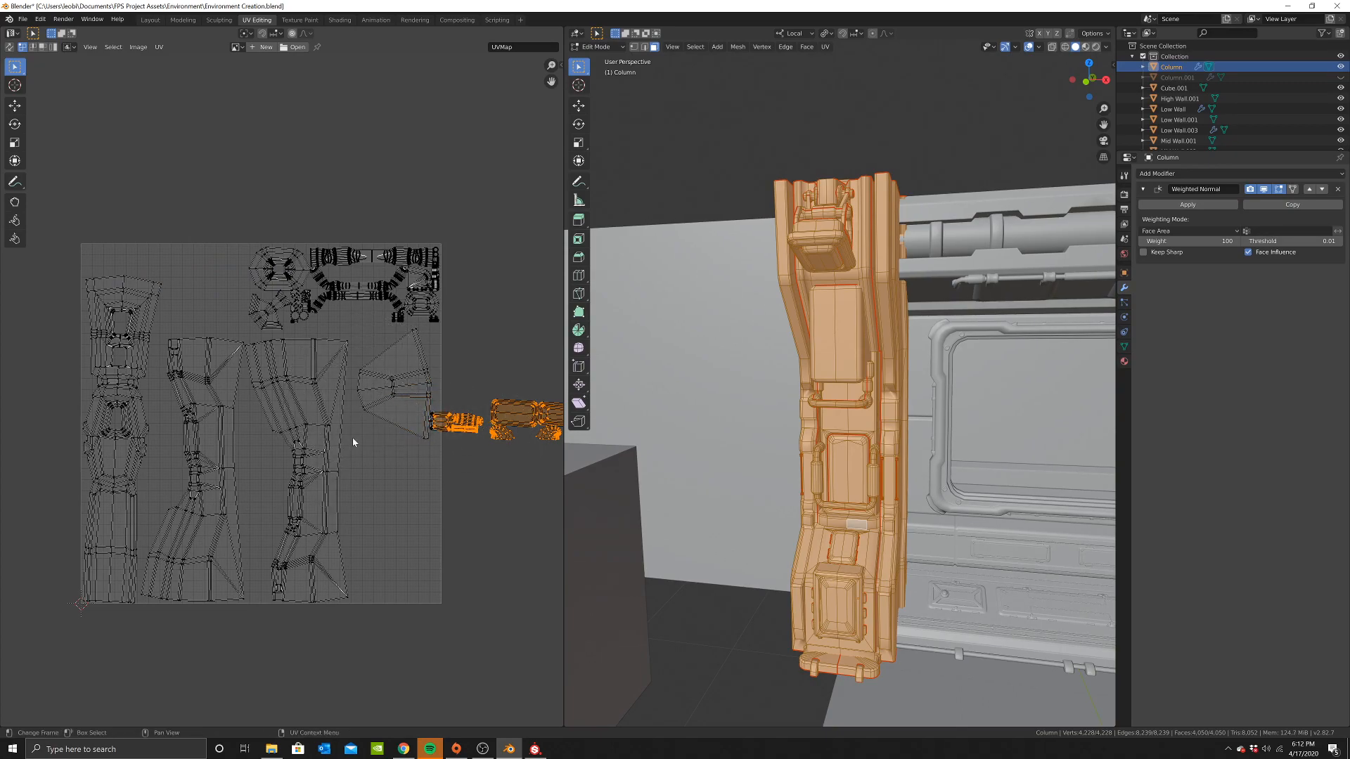
Move the selected islands so the narrow strip lies below the fan-shaped island, and rotate them slightly to straighten the strip
scroll(353, 442, "down", 2)
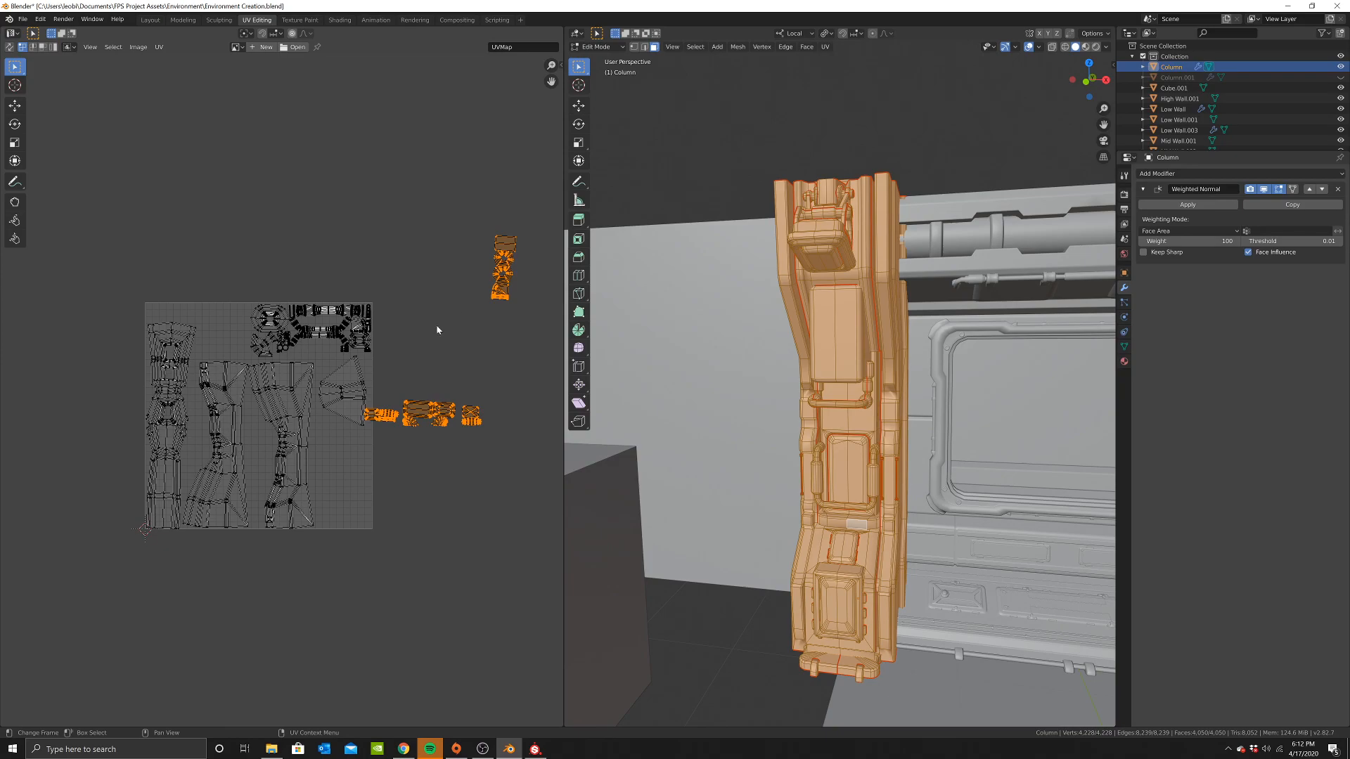
key("g")
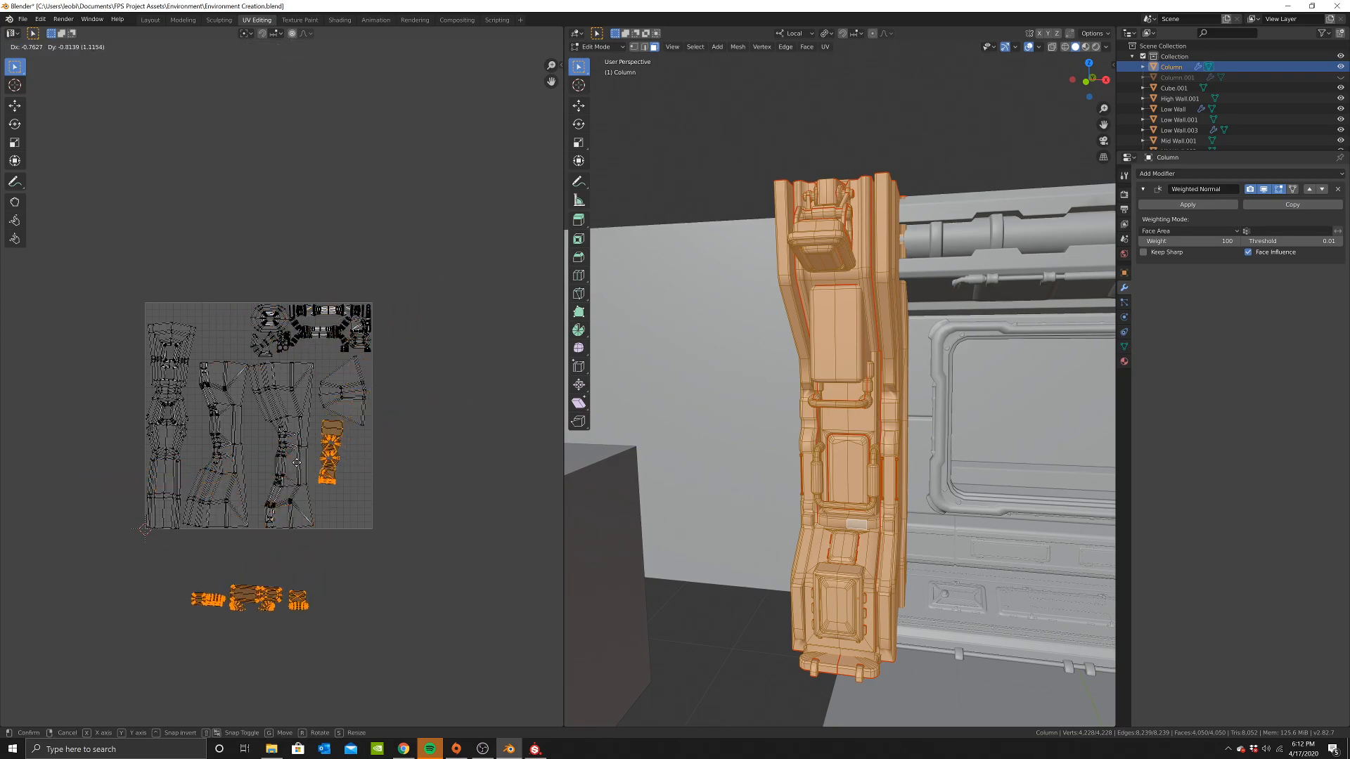
left_click(296, 461)
key("r")
left_click(428, 464)
Fit the narrow strip of islands between the fan-shaped island and the second side island, and deselect it
scroll(368, 465, "up", 1)
key("g")
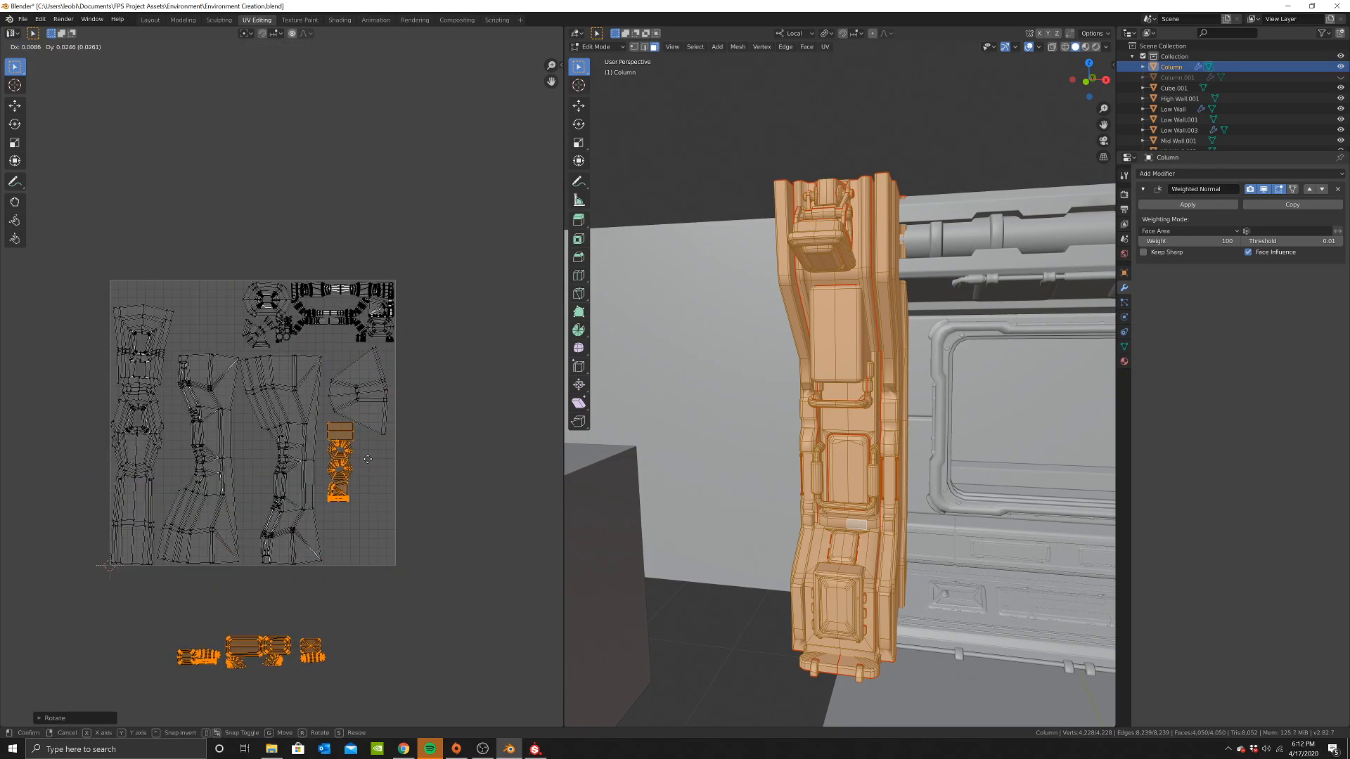
left_click(339, 443)
key("c")
middle_click(339, 441)
right_click(341, 470)
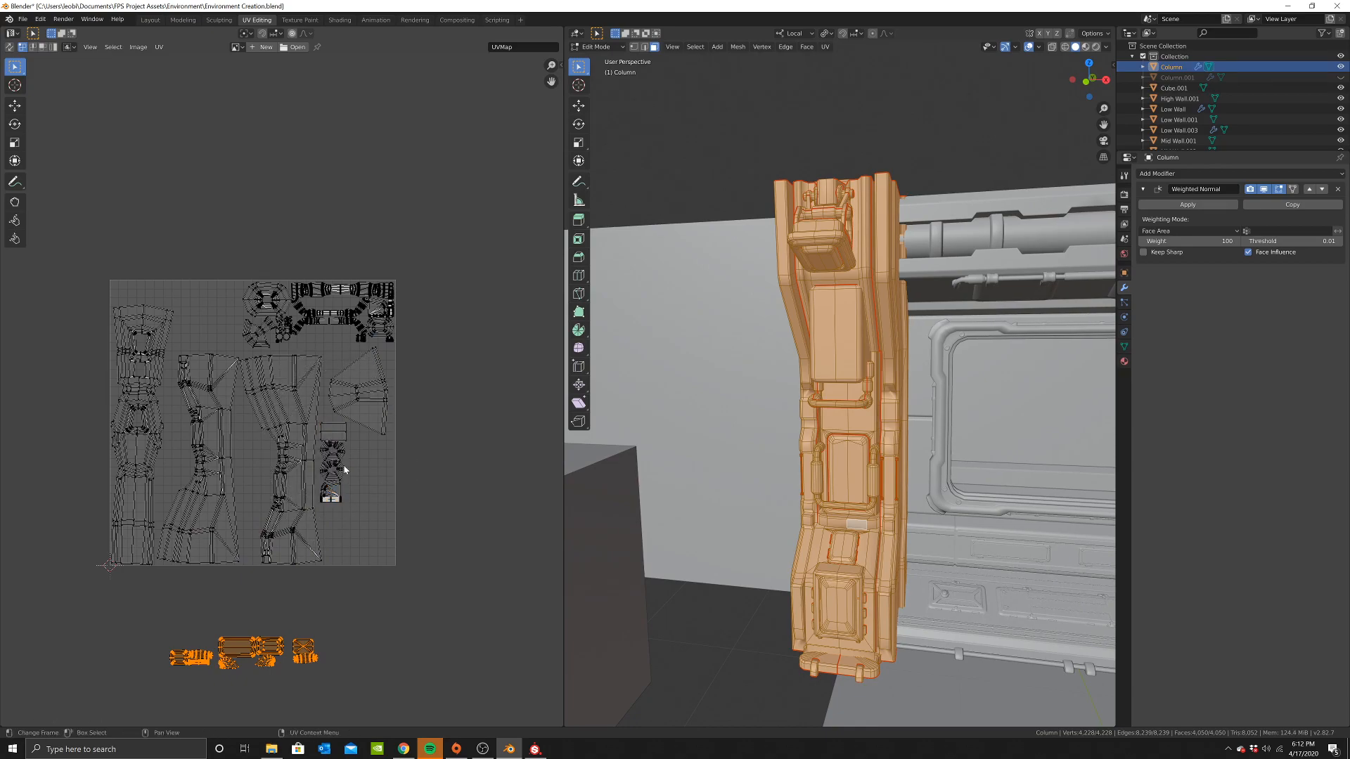
Rotate the remaining islands 90 degrees and move them into the UV square beside the narrow strip
type("r90")
key("Return")
key("g")
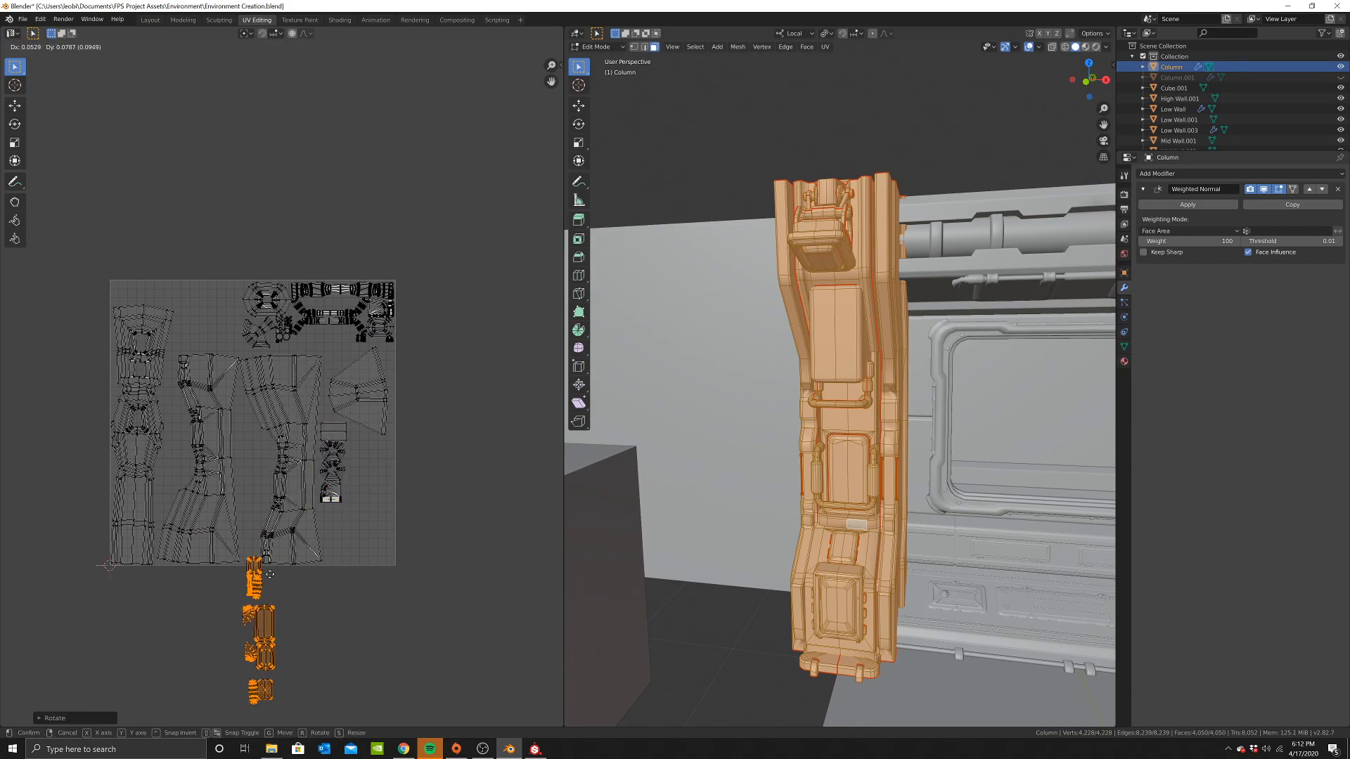
left_click(338, 480)
Position the first small panel group close to the right of the narrow strip and deselect it
scroll(370, 482, "up", 4)
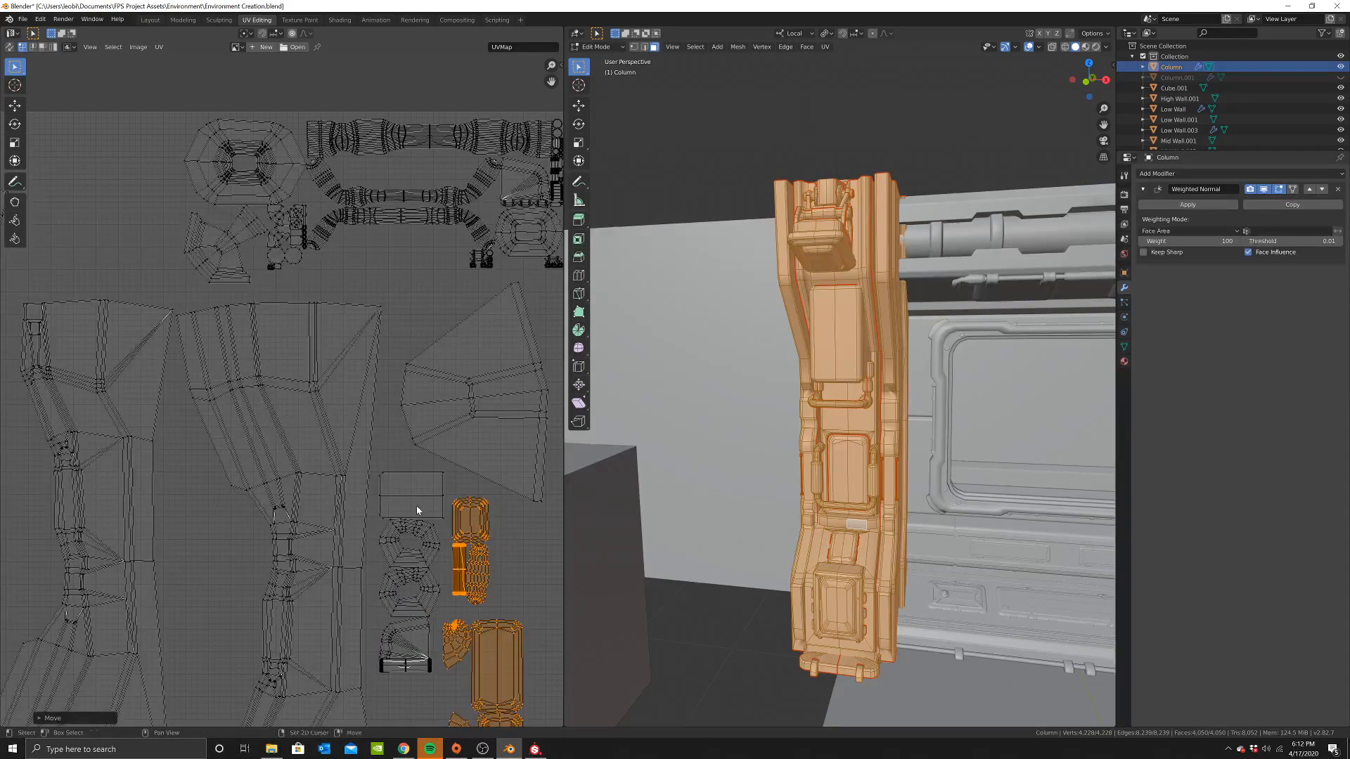
middle_click_drag(500, 577, 435, 481, "shift")
key("g")
left_click(433, 467)
key("c")
middle_click(412, 433)
right_click(420, 439)
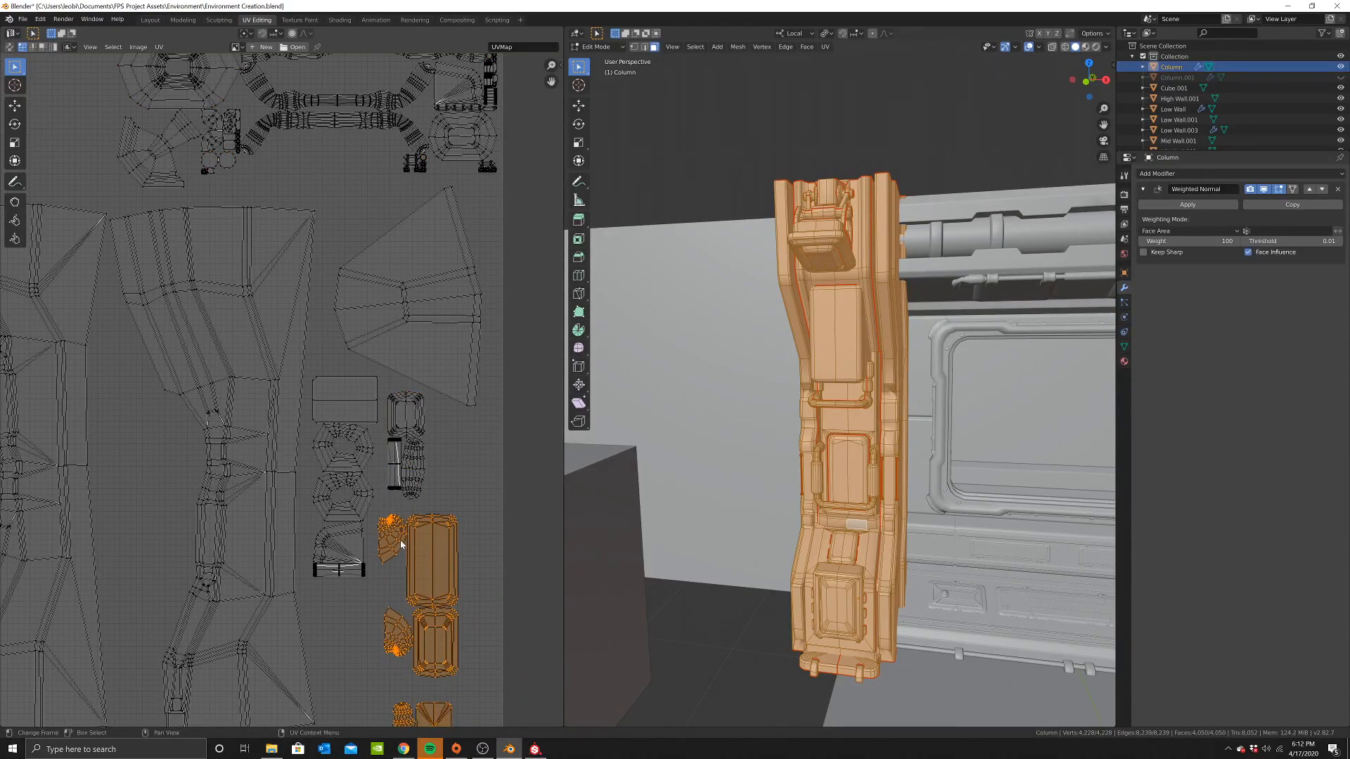
Place the upper small curved island to the right of the small panel group and deselect it
key("g")
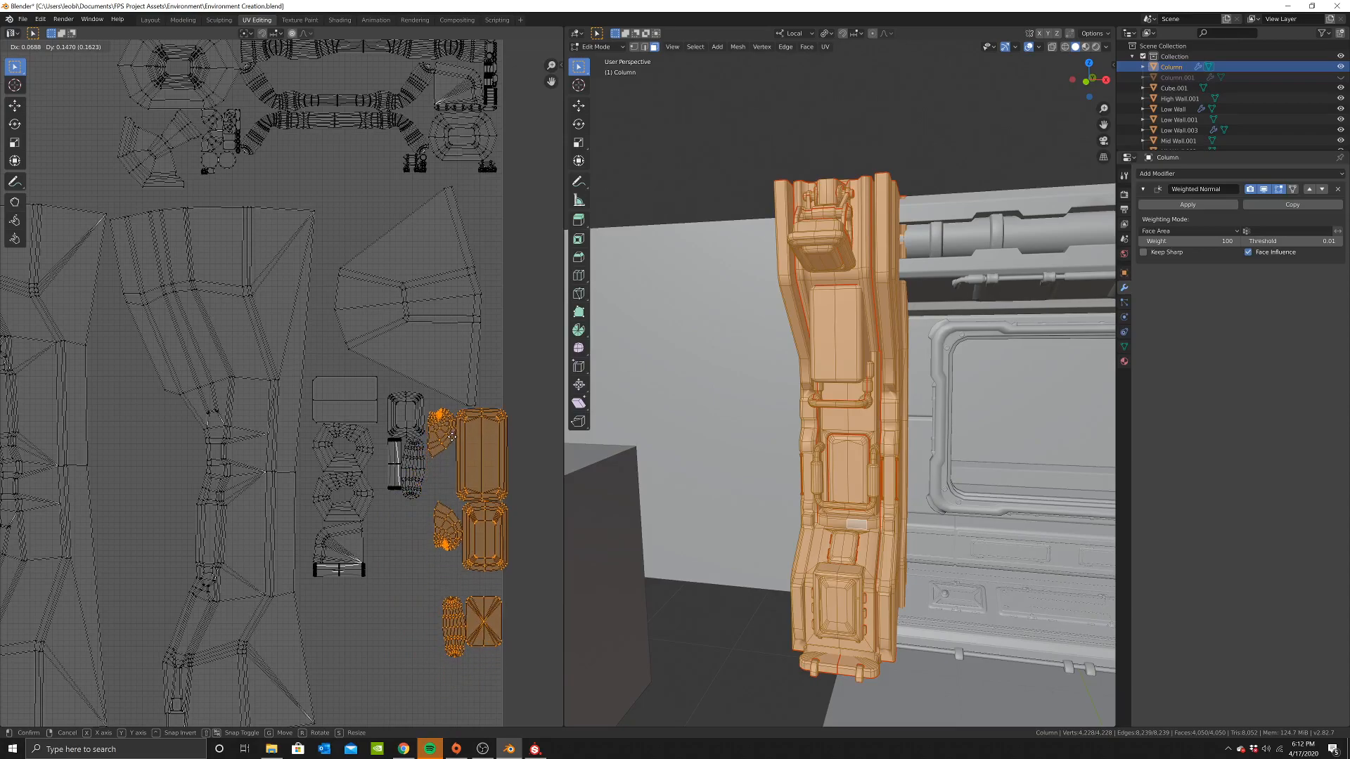
left_click(453, 434)
key("c")
middle_click(431, 431)
right_click(425, 432)
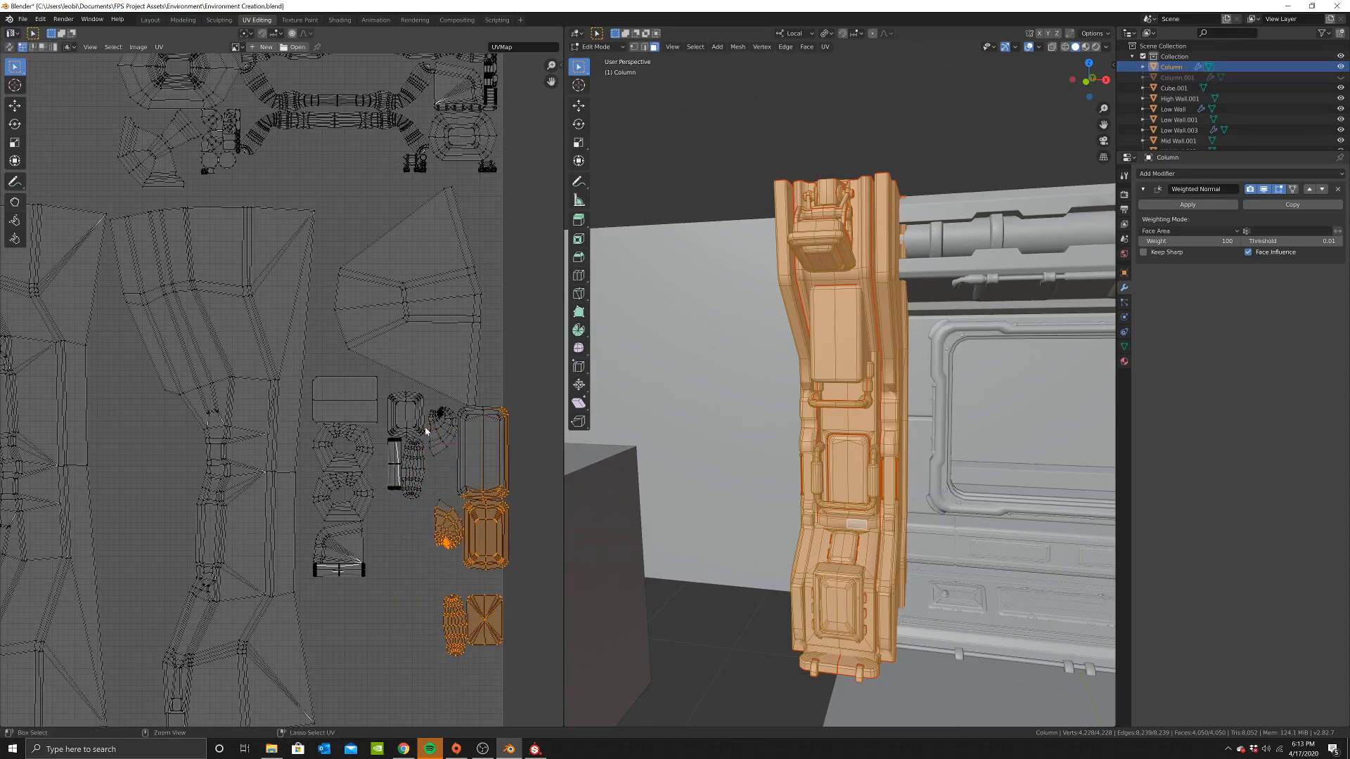
Place the second small curved island directly below the first one and deselect it
key("g")
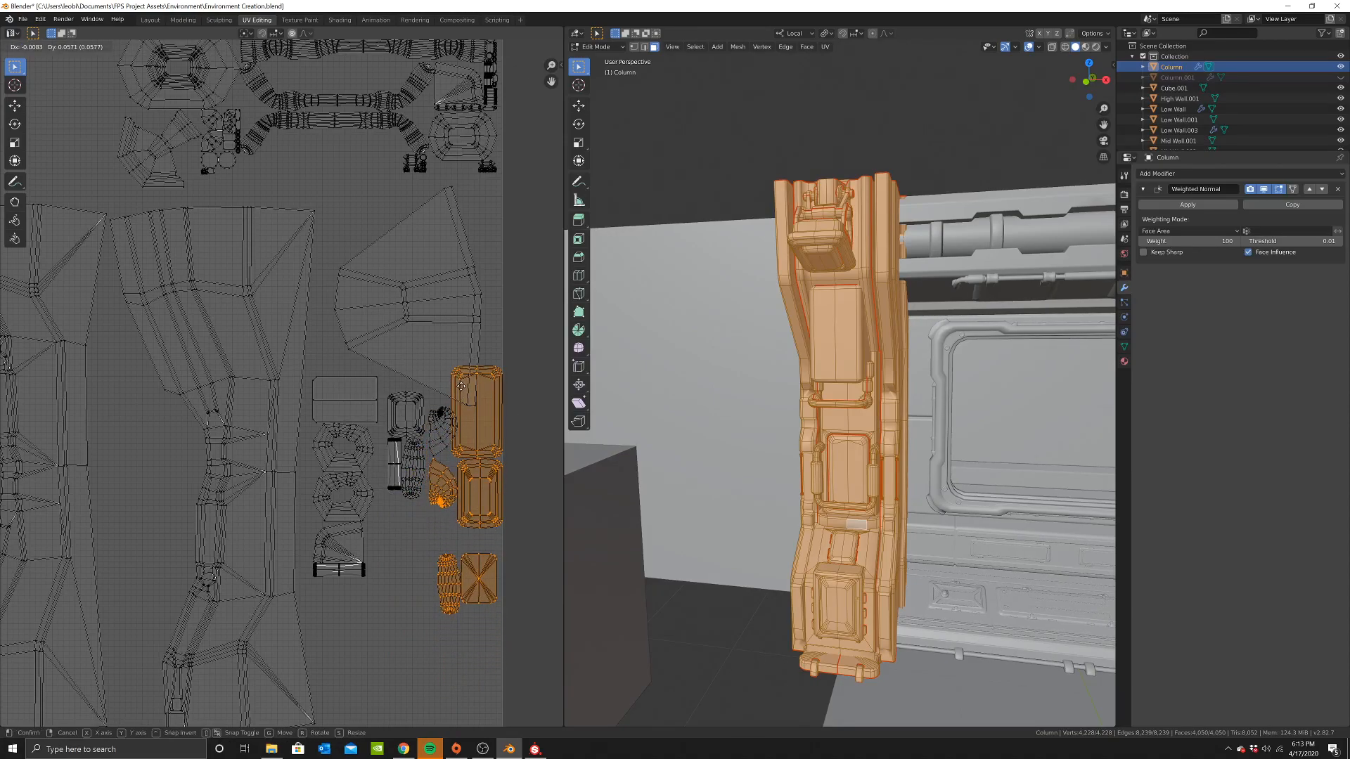
left_click(461, 391)
key("c")
middle_click(436, 490)
right_click(436, 487)
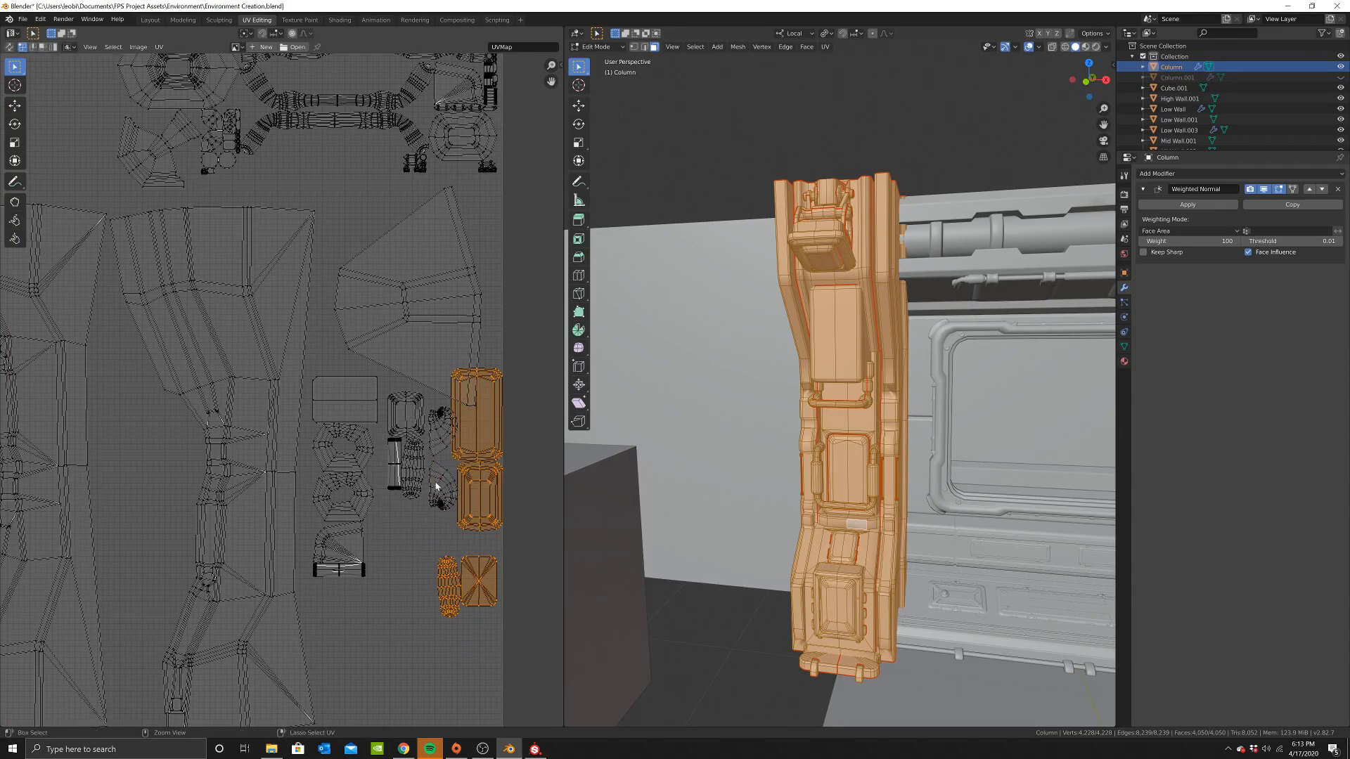
Place the tall rounded panel island below the small panel group, beside the narrow strip, and deselect it
key("g")
left_click(364, 539)
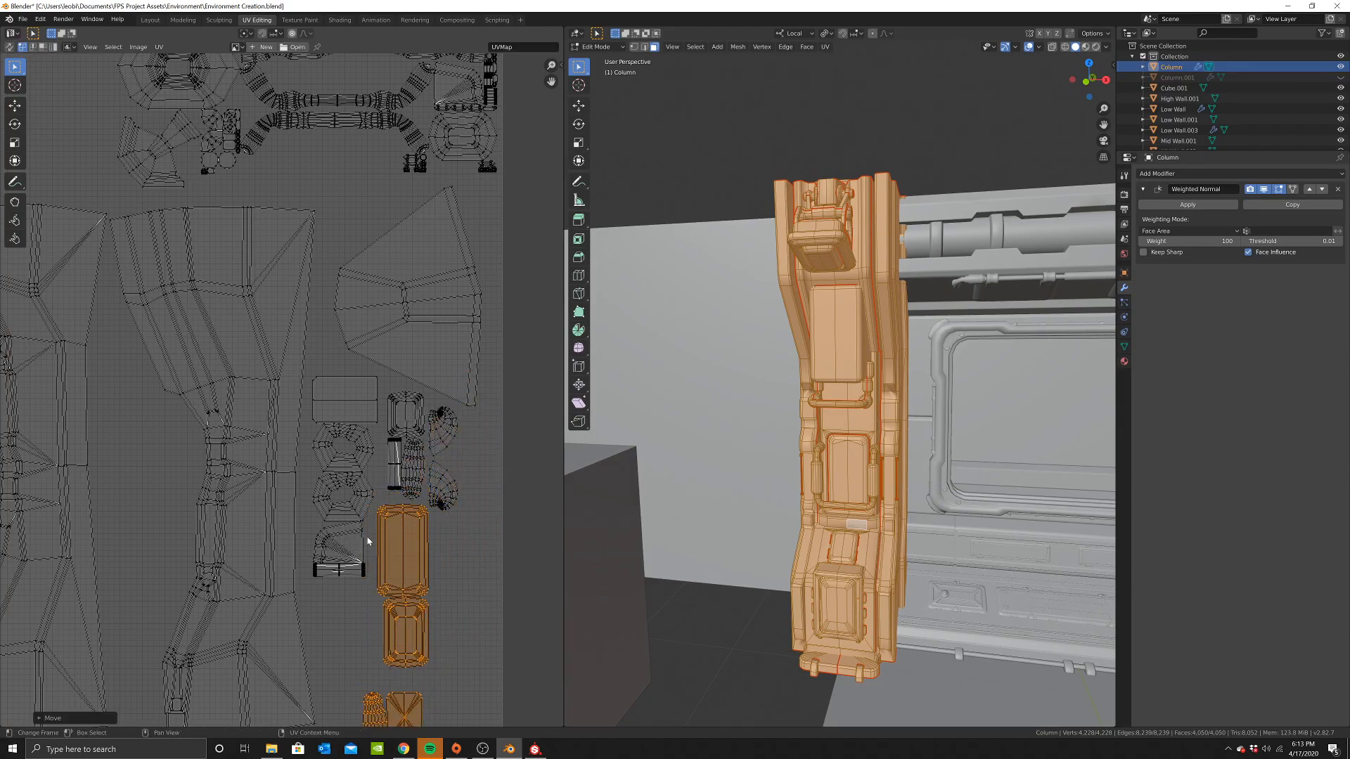
middle_click_drag(361, 541, 387, 365)
key("c")
middle_click(401, 395)
right_click(402, 398)
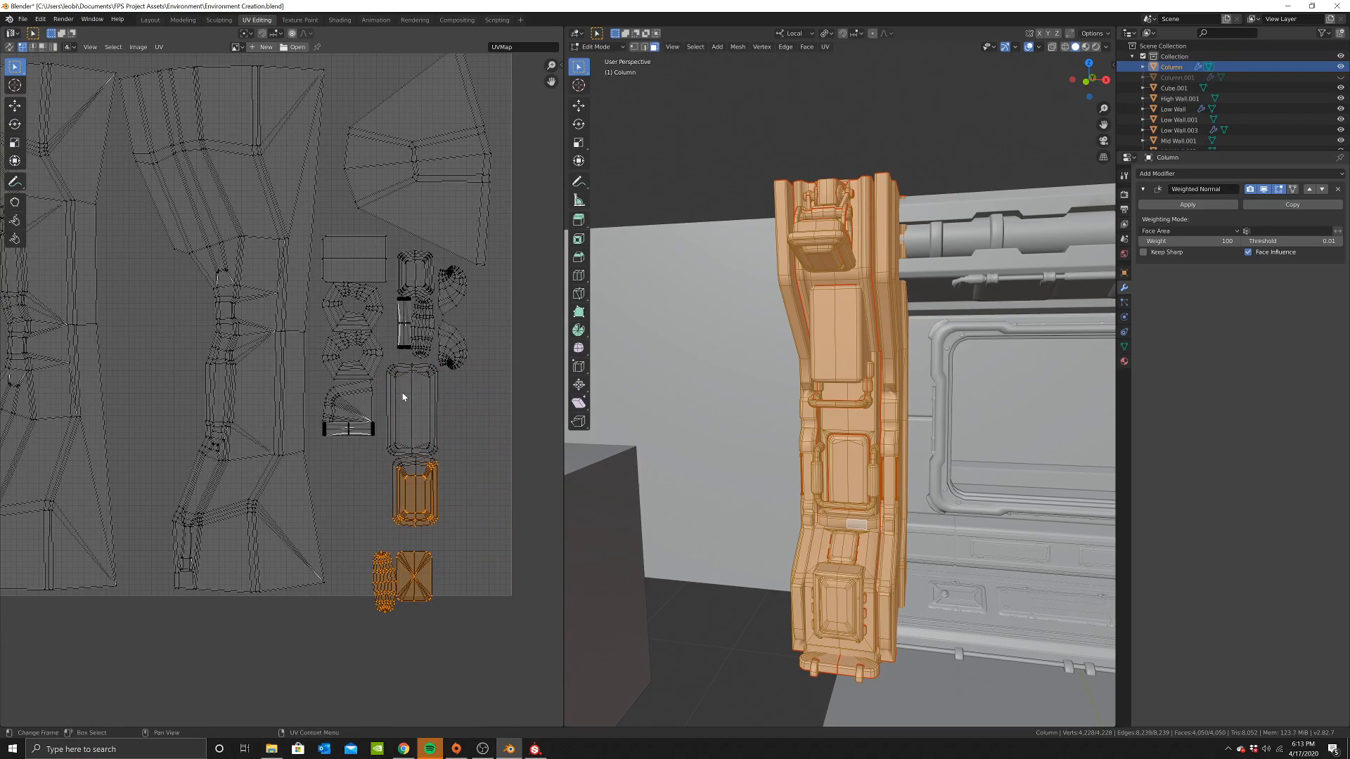
Place the shorter rounded panel island to the right of the tall one and deselect it
key("g")
left_click(422, 427)
key("c")
middle_click(468, 386)
right_click(469, 387)
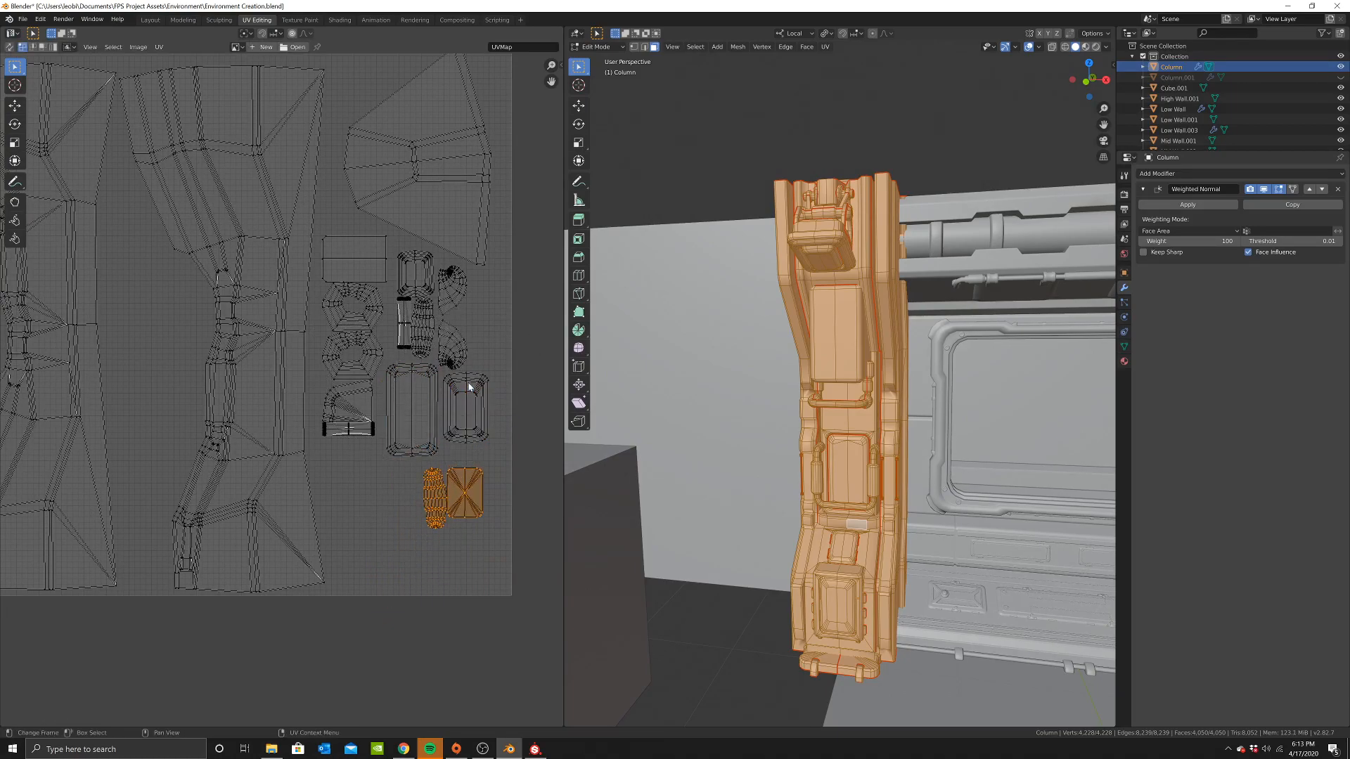
Select all UV islands, enlarge them slightly together and move them toward the lower-left corner of the UV square
scroll(470, 467, "down", 3)
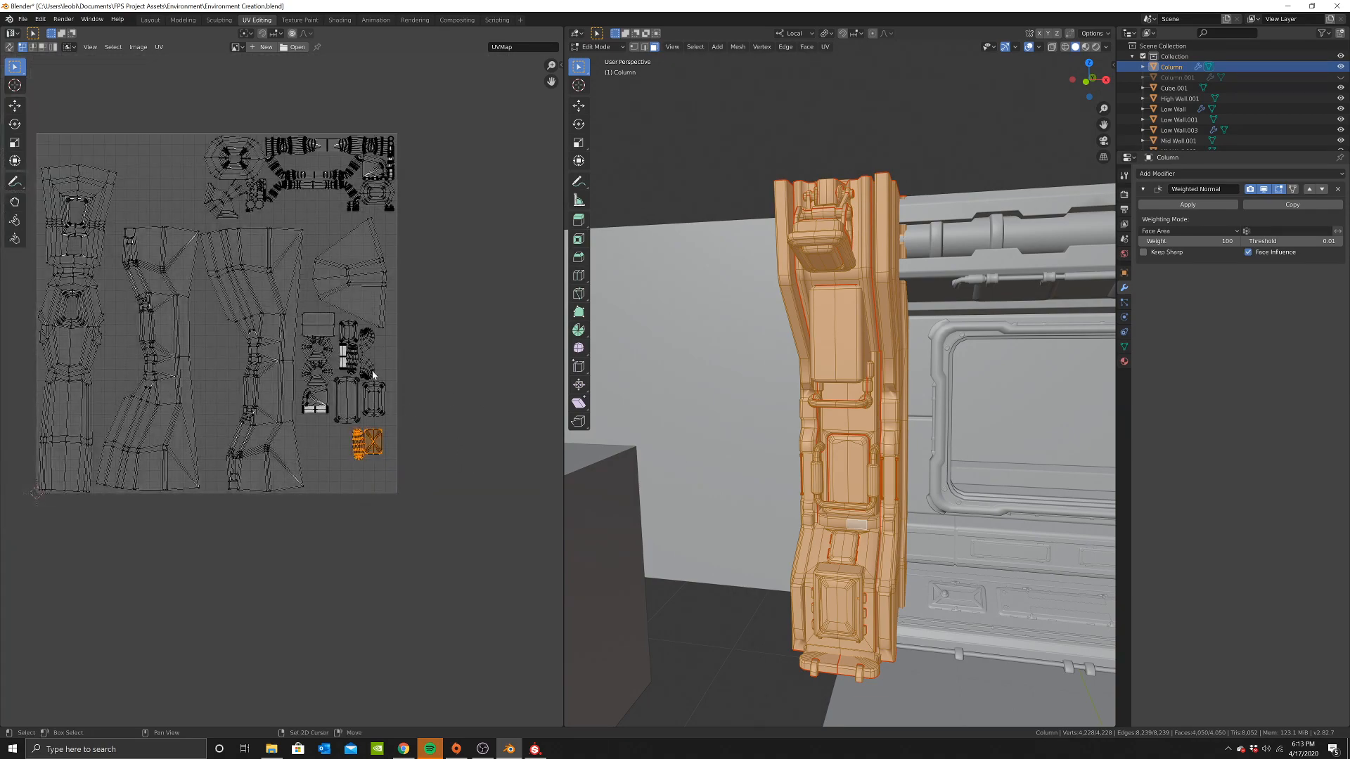
middle_click_drag(383, 392, 448, 441, "shift")
key("a")
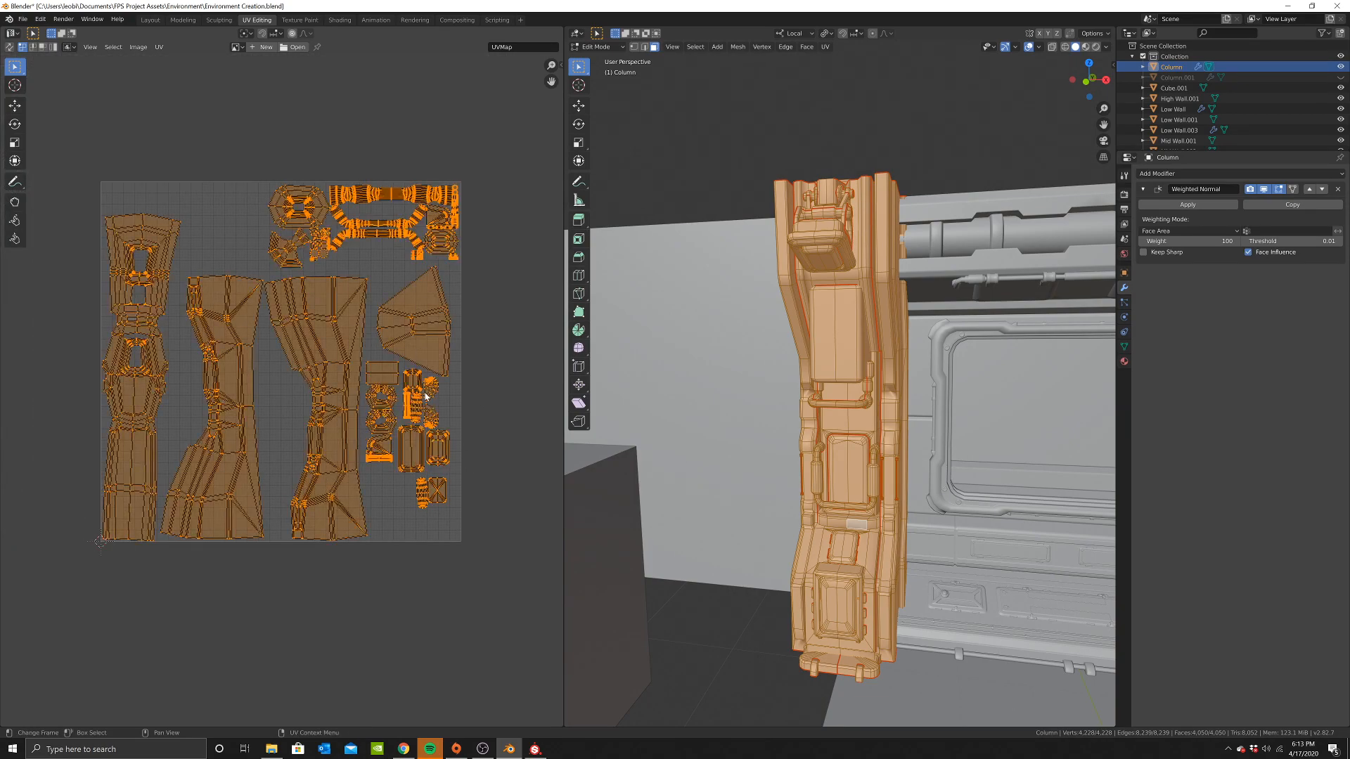
key("s")
left_click(439, 400)
key("g")
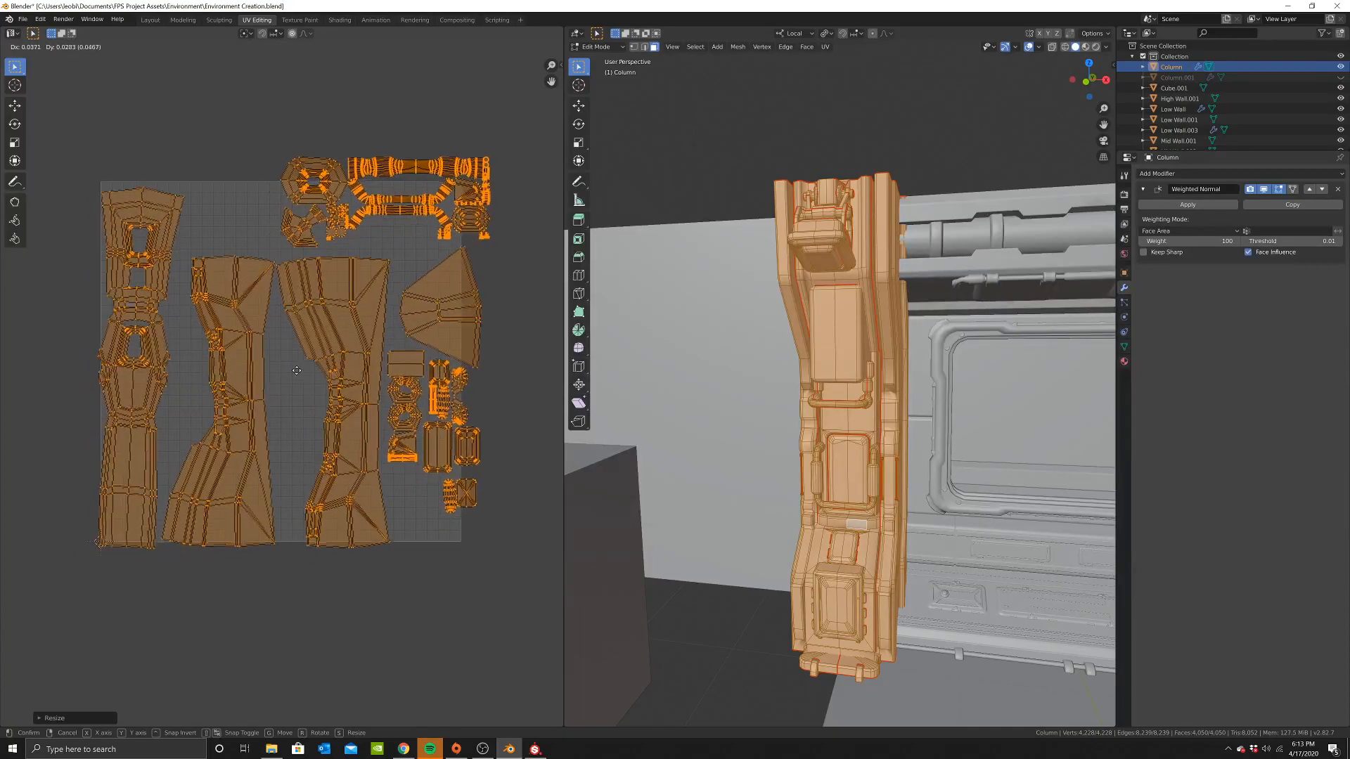
left_click(301, 367)
Fine-tune the scale and position of all islands against the UV square, and deselect the upper column strip island at the far left
key("s")
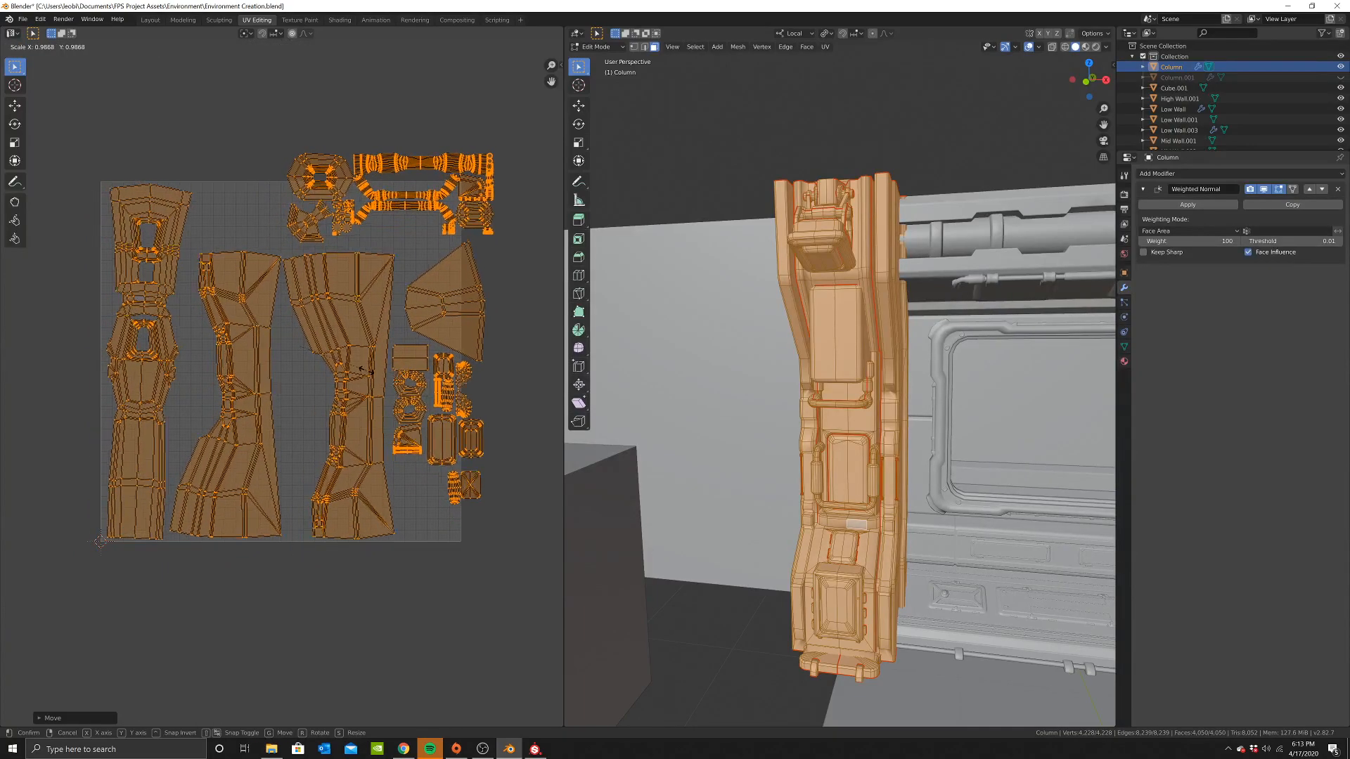
left_click(365, 371)
key("g")
left_click(364, 371)
key("c")
middle_click_drag(137, 212, 140, 238)
right_click(139, 238)
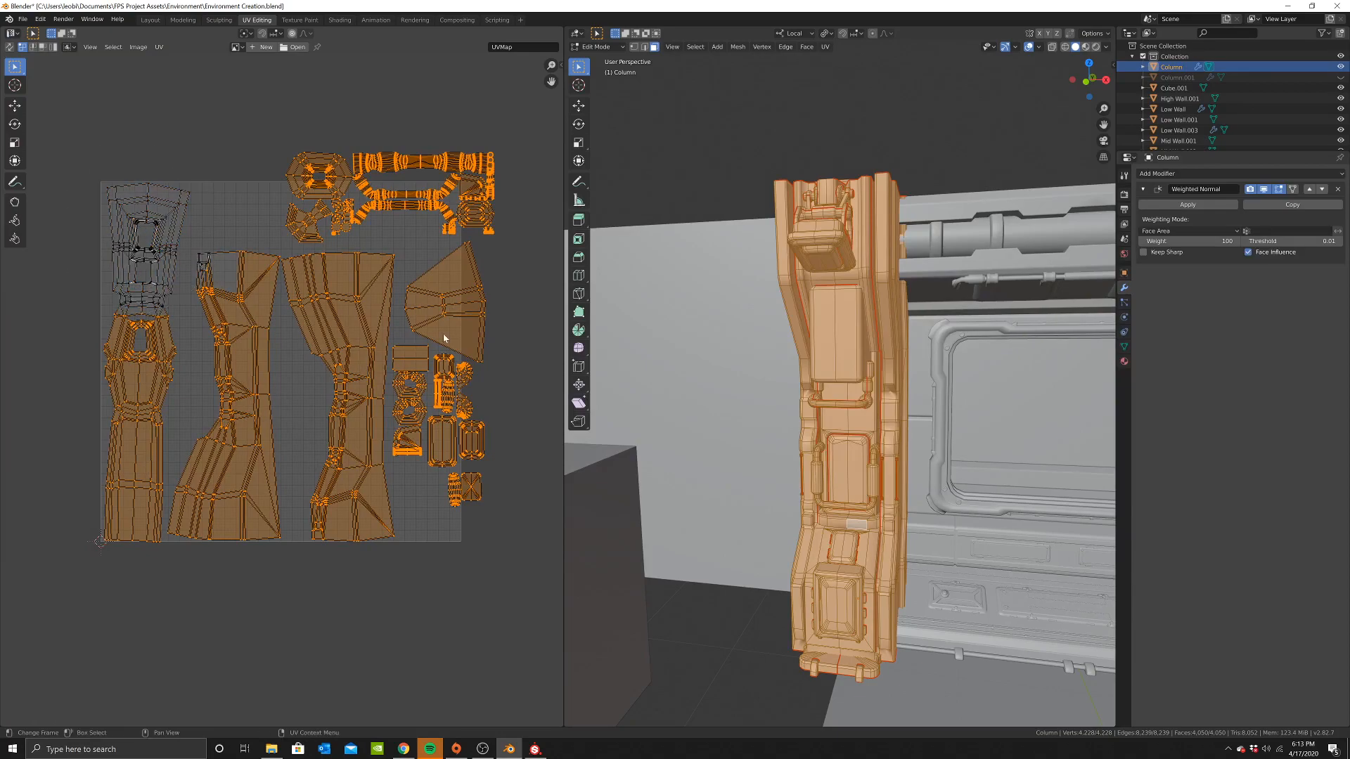
Shrink the still selected islands slightly, shift them left, and deselect the rest of the far-left column strip
key("s")
left_click(421, 346)
key("g")
left_click(417, 346)
key("c")
mouse_move(150, 232)
middle_mouse_down()
mouse_move(121, 483)
mouse_move(132, 560)
middle_mouse_up()
right_click(133, 560)
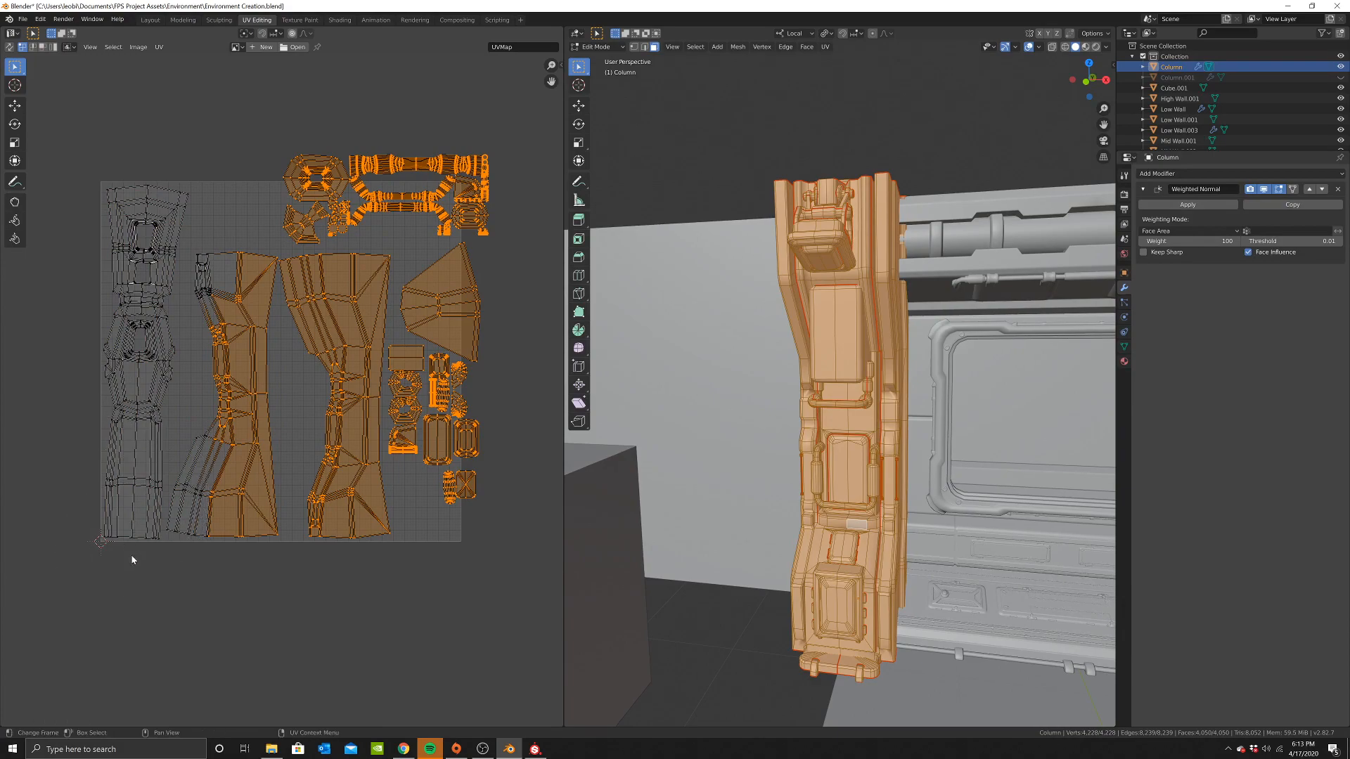
Shift the remaining selected islands closer to the far-left strip and deselect the first large side panel island
key("g")
left_click(349, 398)
key("c")
middle_click_drag(224, 277, 208, 533)
right_click(208, 533)
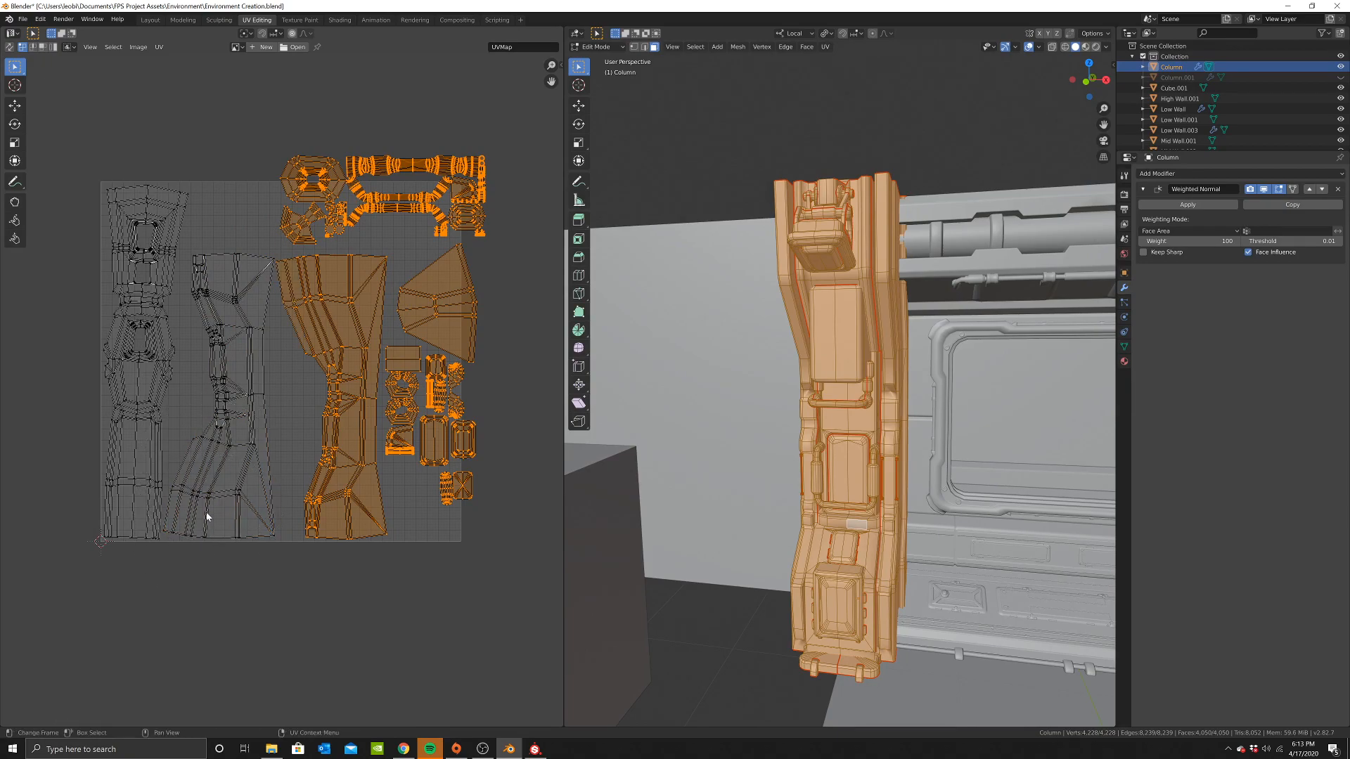
Rotate the remaining islands slightly clockwise, fit them beside the first large side panel, and deselect the second large side panel island
key("r")
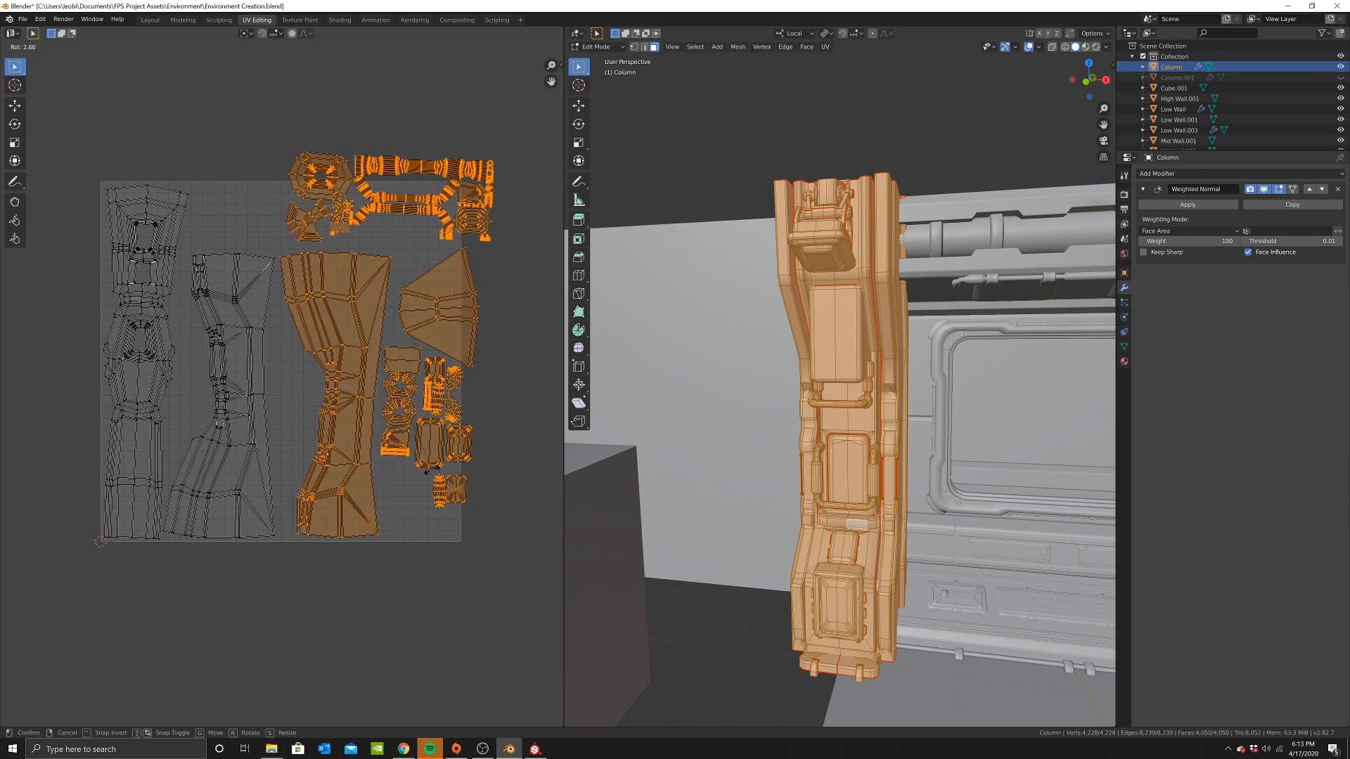
left_click(413, 432)
key("g")
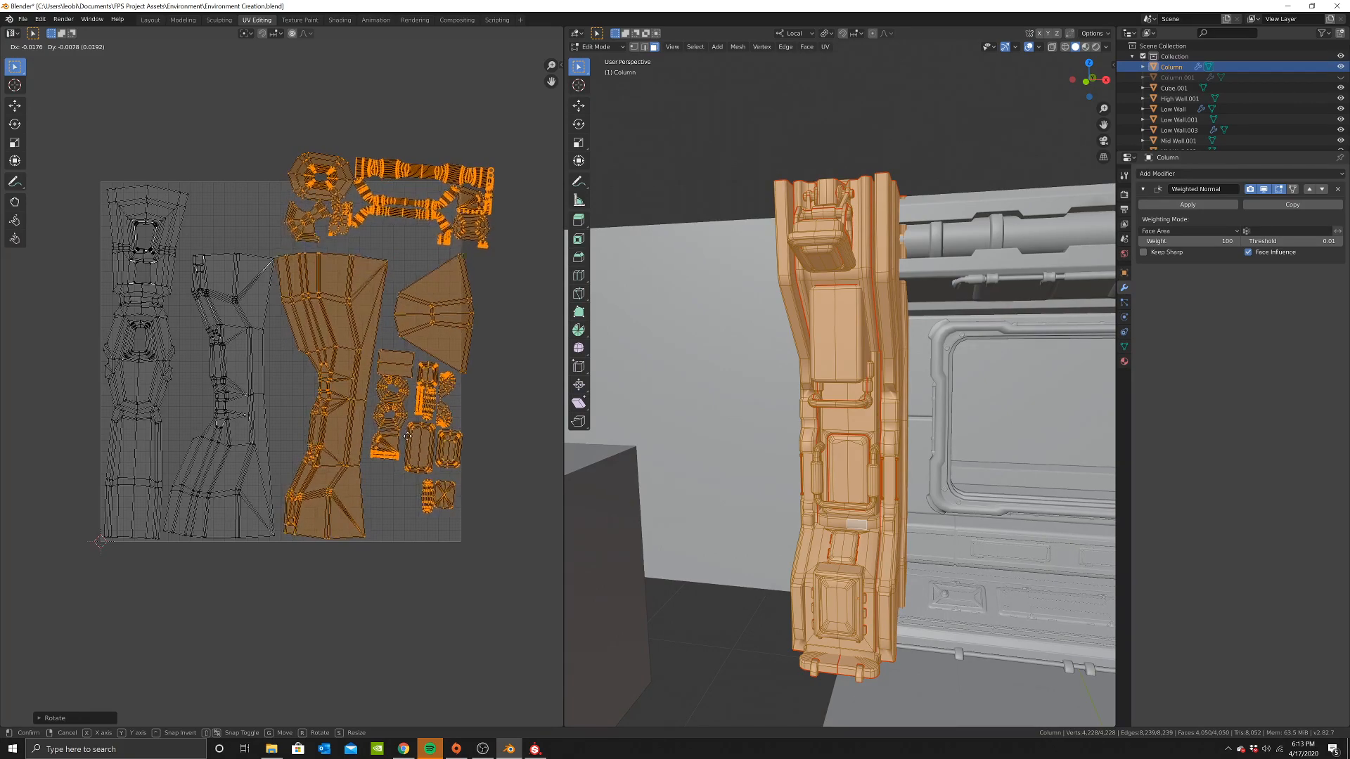
left_click(430, 448)
key("g")
left_click(428, 445)
key("c")
middle_click_drag(313, 304, 292, 559)
key("Escape")
Rotate the remaining selected islands back upright and move them closer to the UV square
key("c")
left_click_drag(346, 225, 352, 176)
key("Escape")
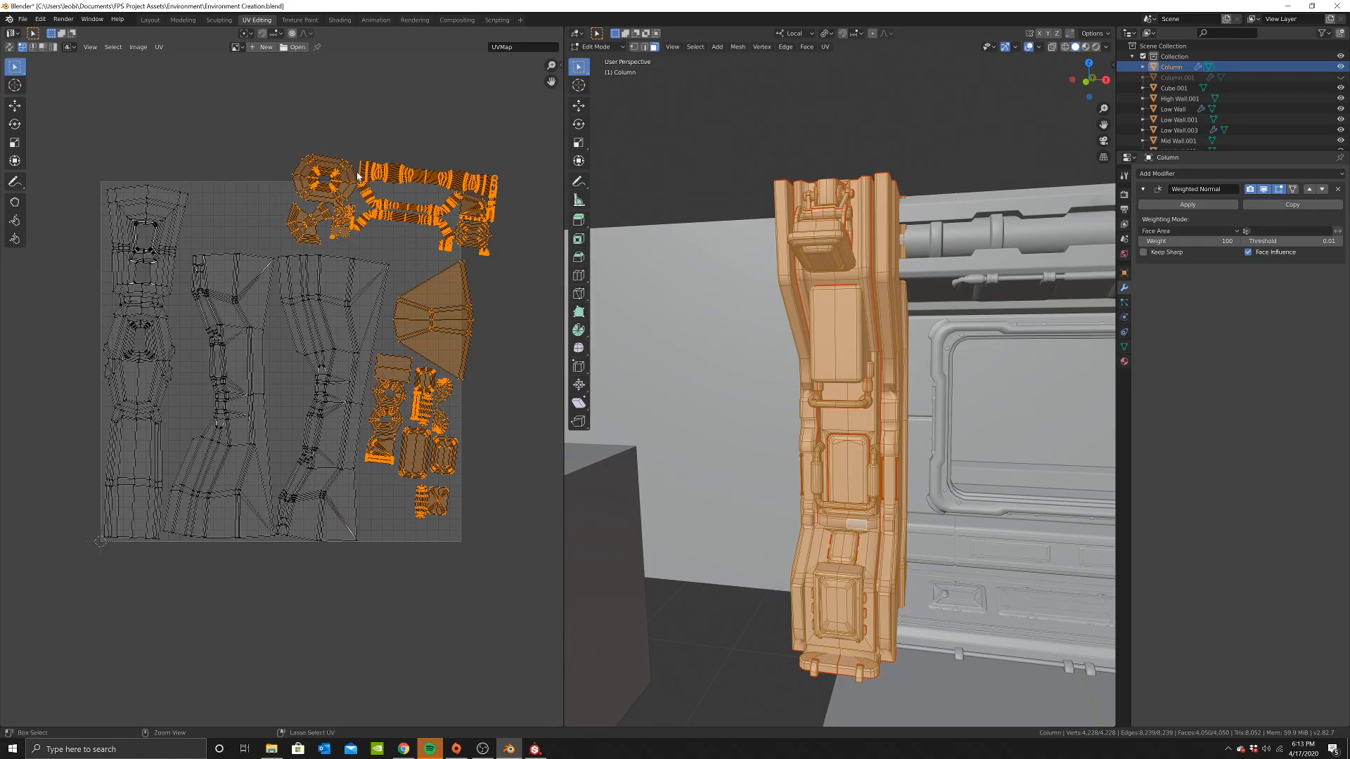
key("r")
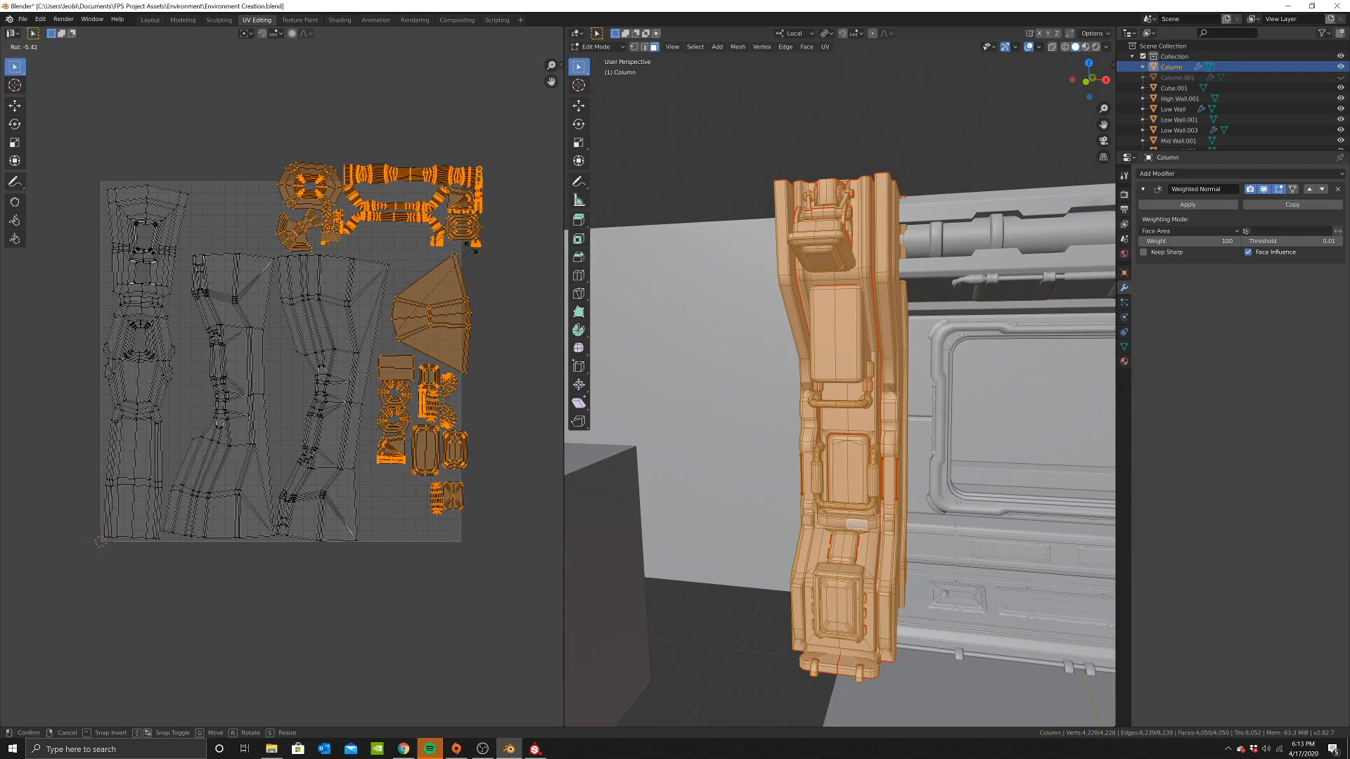
left_click(463, 234)
key("g")
left_click(456, 241)
Lower the remaining islands into the UV square, and deselect the large fan-shaped island and all small islands below it
scroll(439, 236, "up", 2)
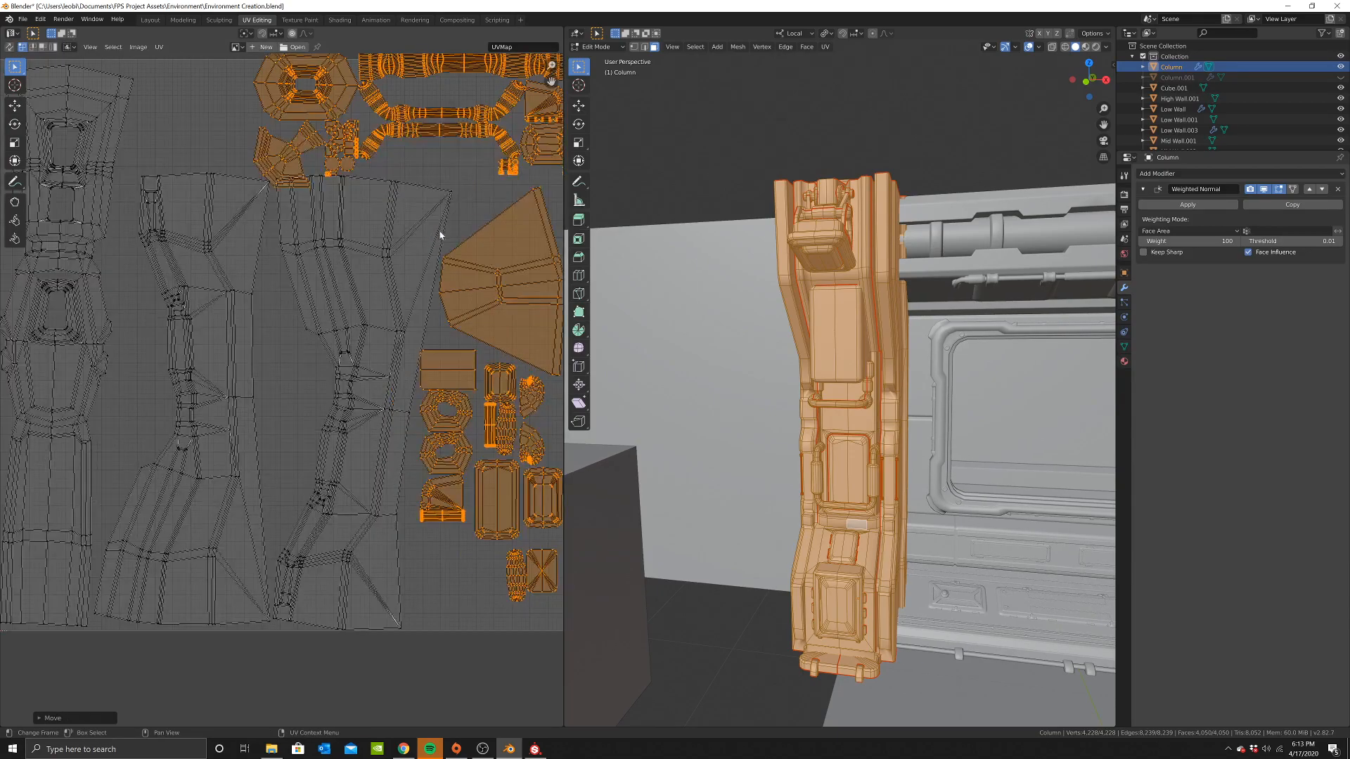
scroll(475, 208, "down", 2)
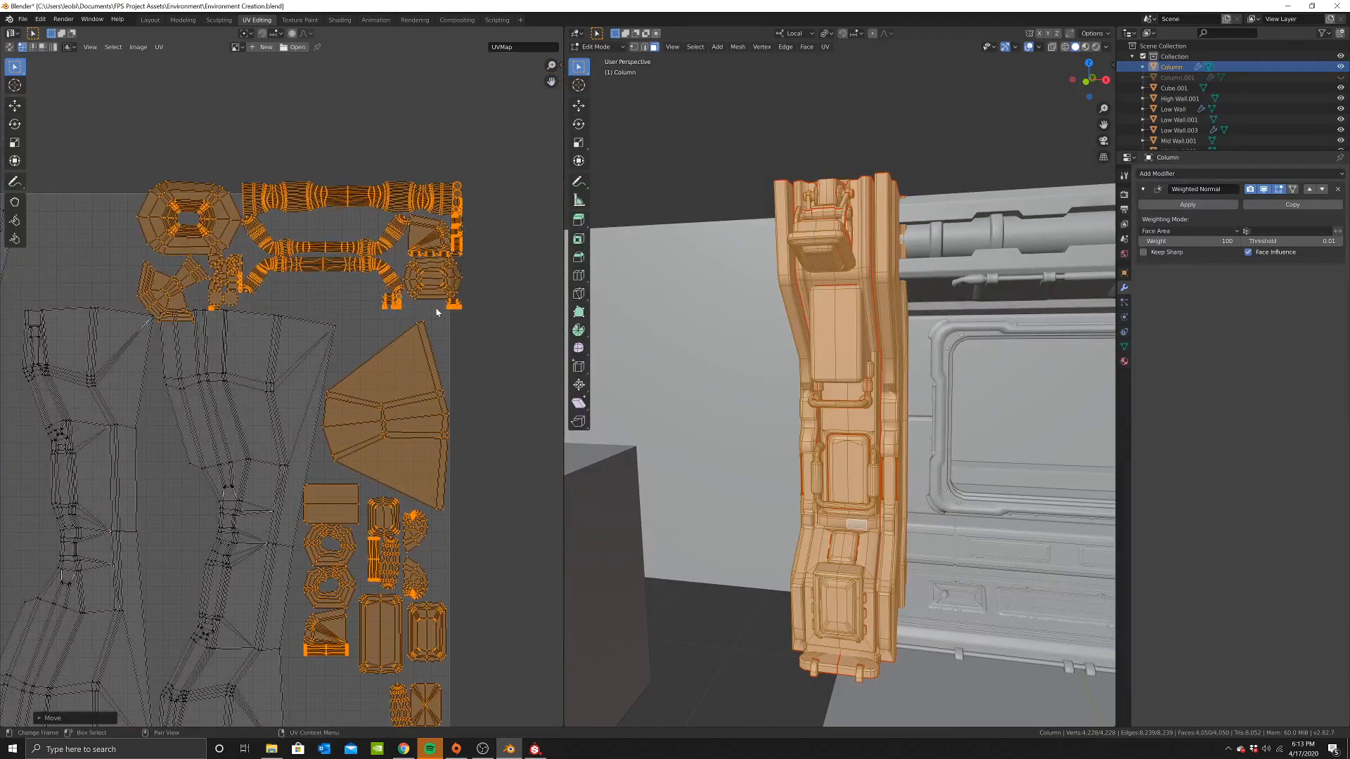
scroll(375, 416, "down", 1)
key("g")
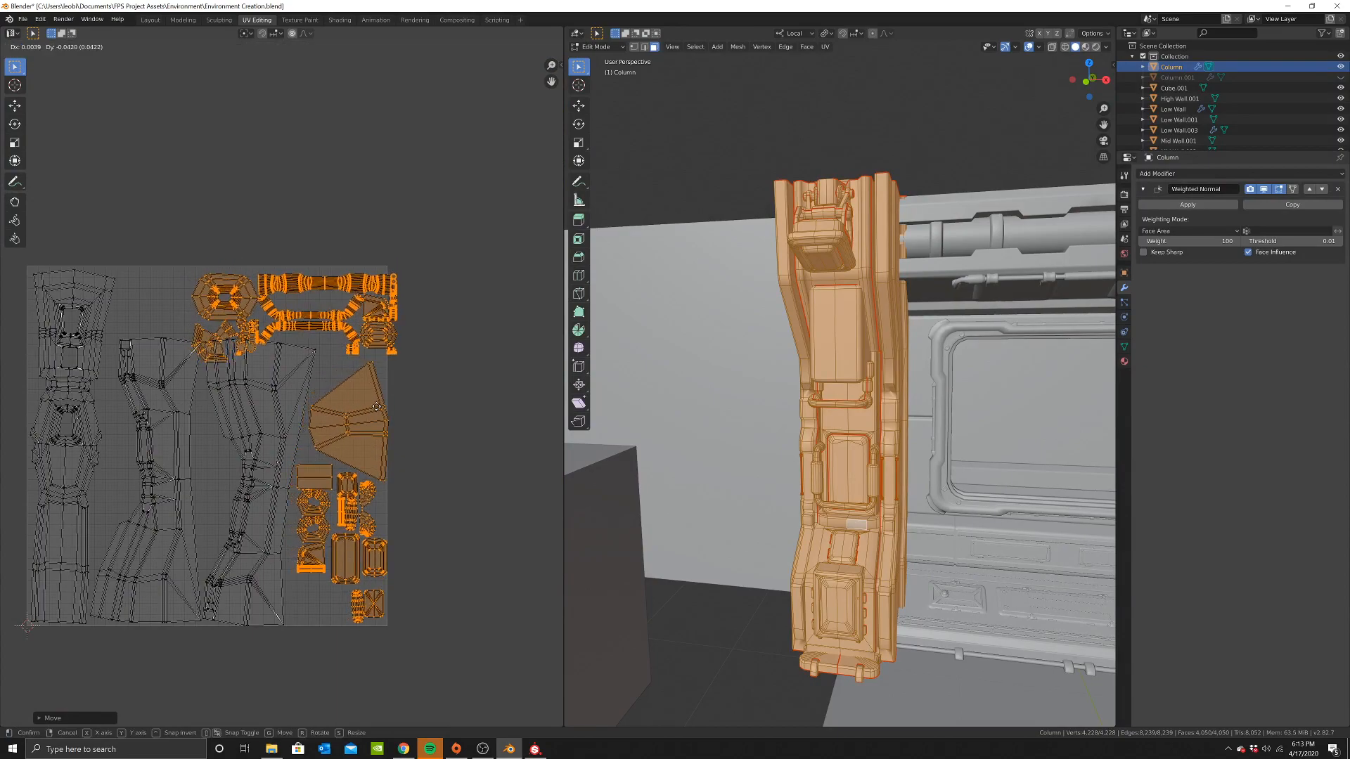
left_click(376, 406)
middle_click_drag(376, 406, 387, 363)
key("c")
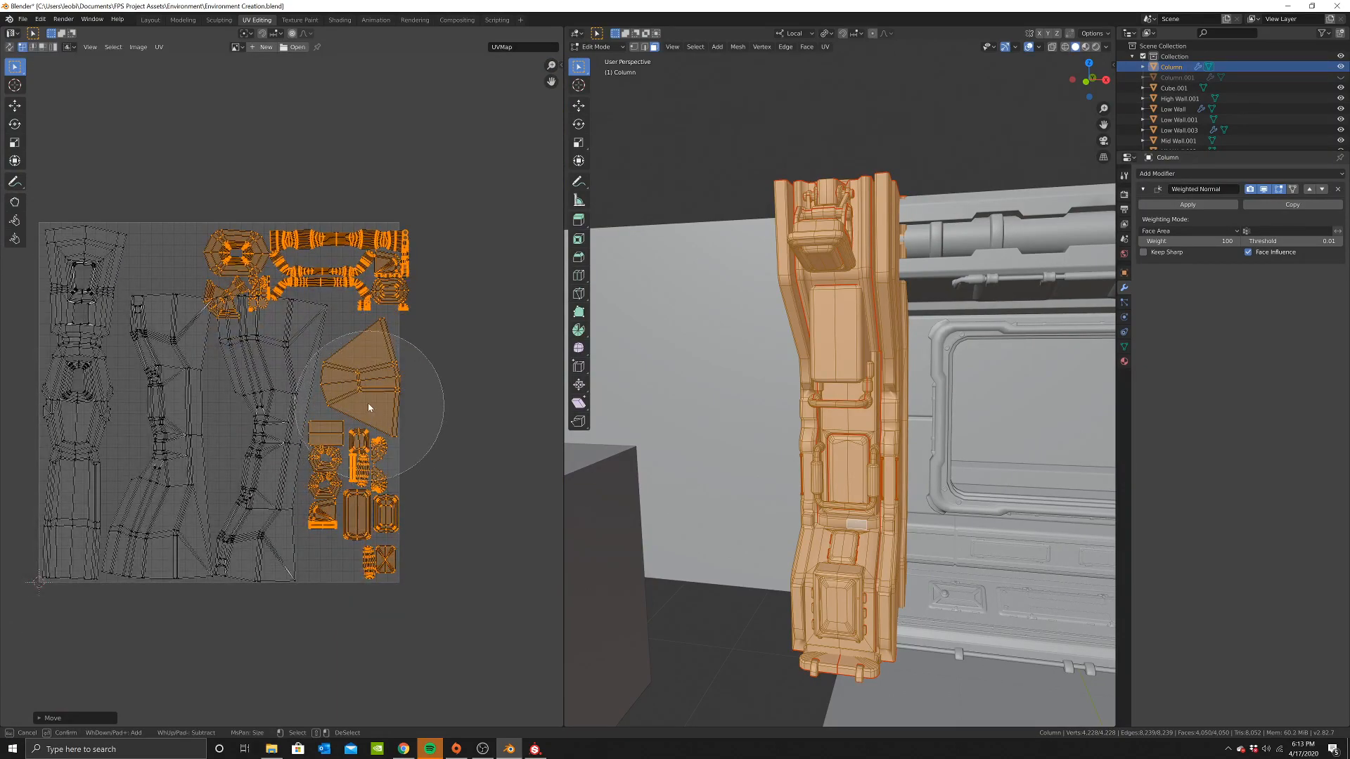
mouse_move(375, 400)
left_mouse_down("shift")
mouse_move(362, 558)
mouse_move(373, 597)
left_mouse_up("shift")
key("Escape")
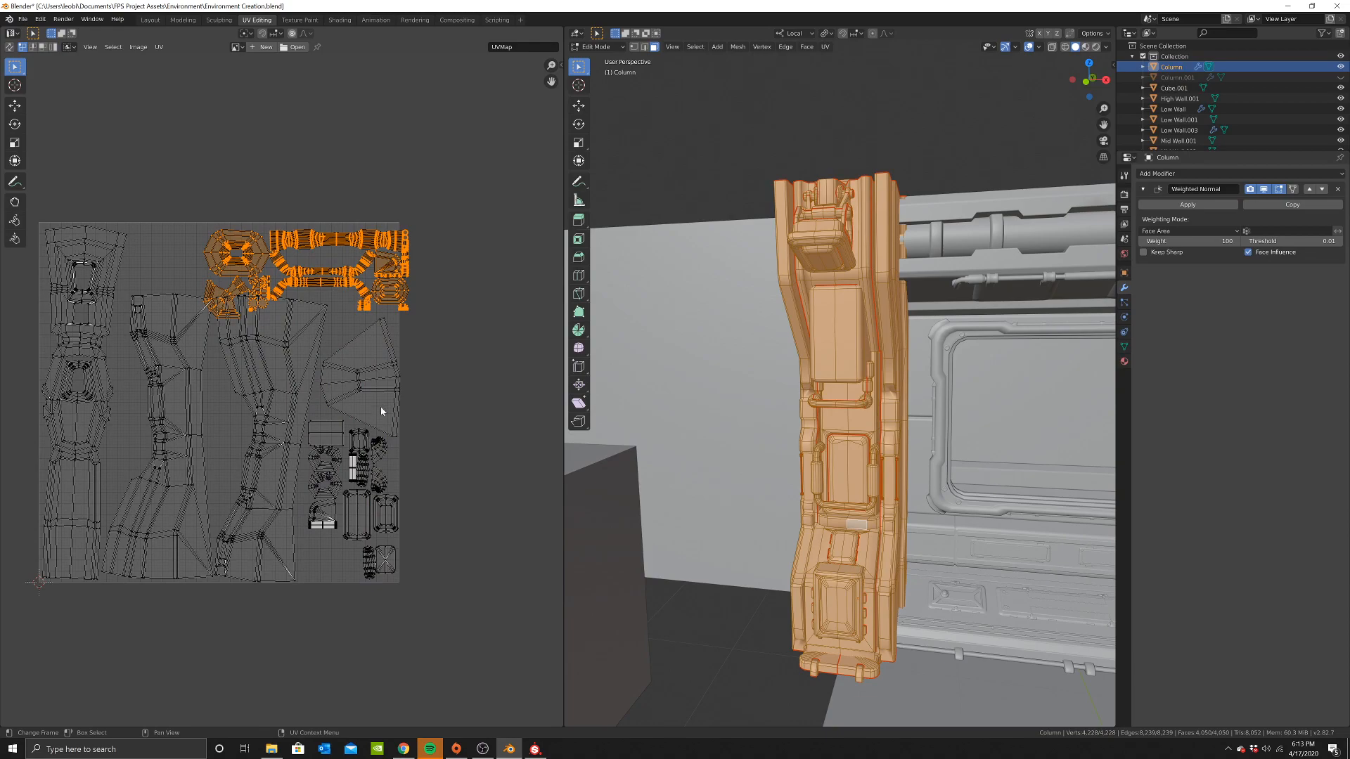
Fit the upper island group inside the UV square's top-right corner and deselect the pipe strips and the small islands beside them
key("g")
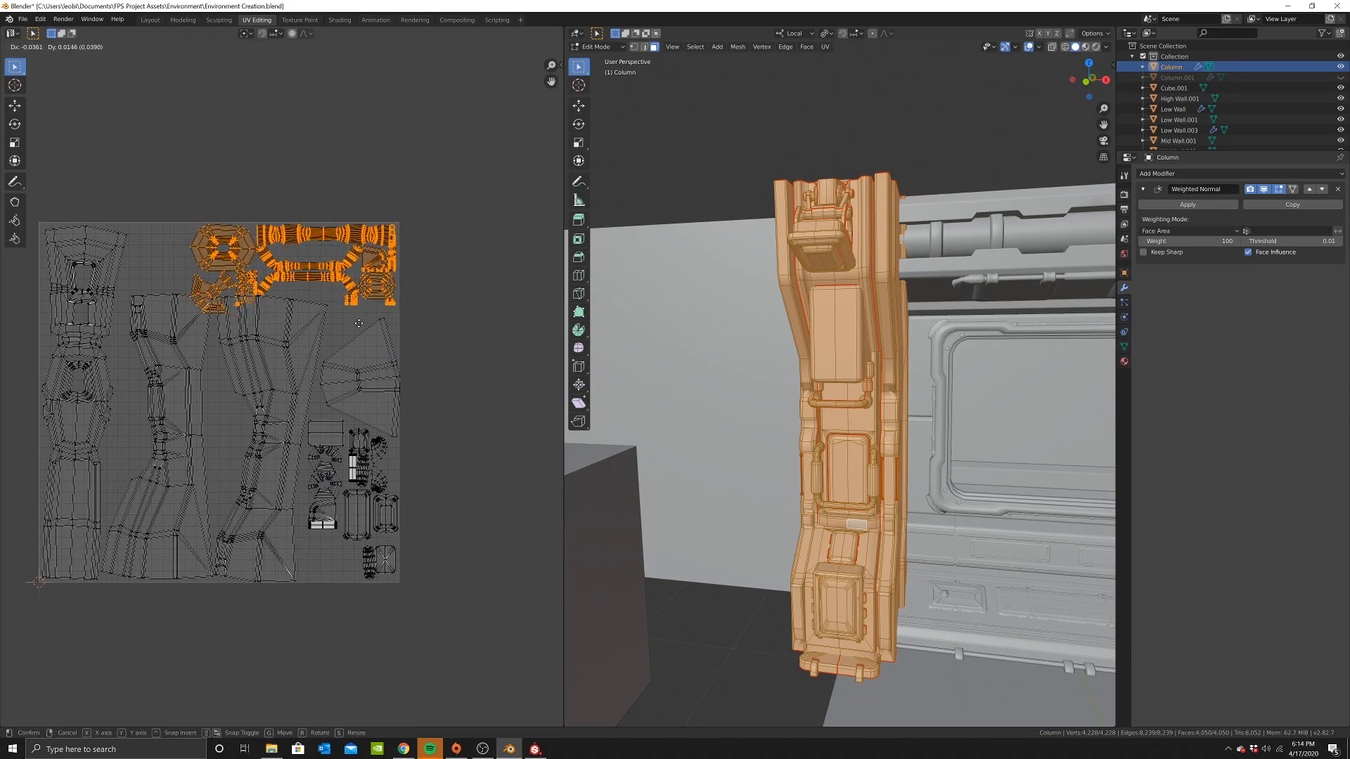
left_click(360, 336)
middle_click_drag(355, 322, 360, 360)
scroll(331, 338, "up", 5)
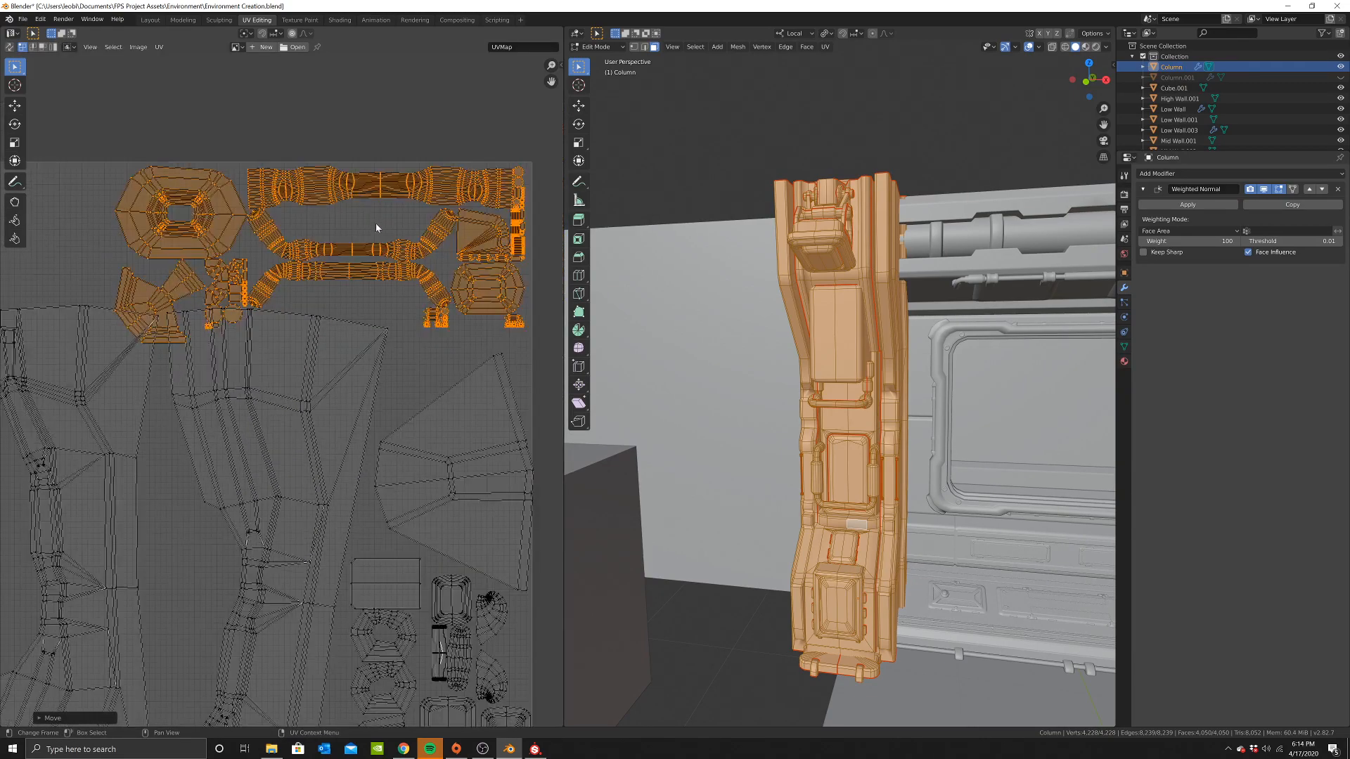
key("c")
mouse_move(293, 235)
left_mouse_down("shift")
mouse_move(284, 326)
mouse_move(415, 281)
mouse_move(469, 370)
left_mouse_up("shift")
key("Escape")
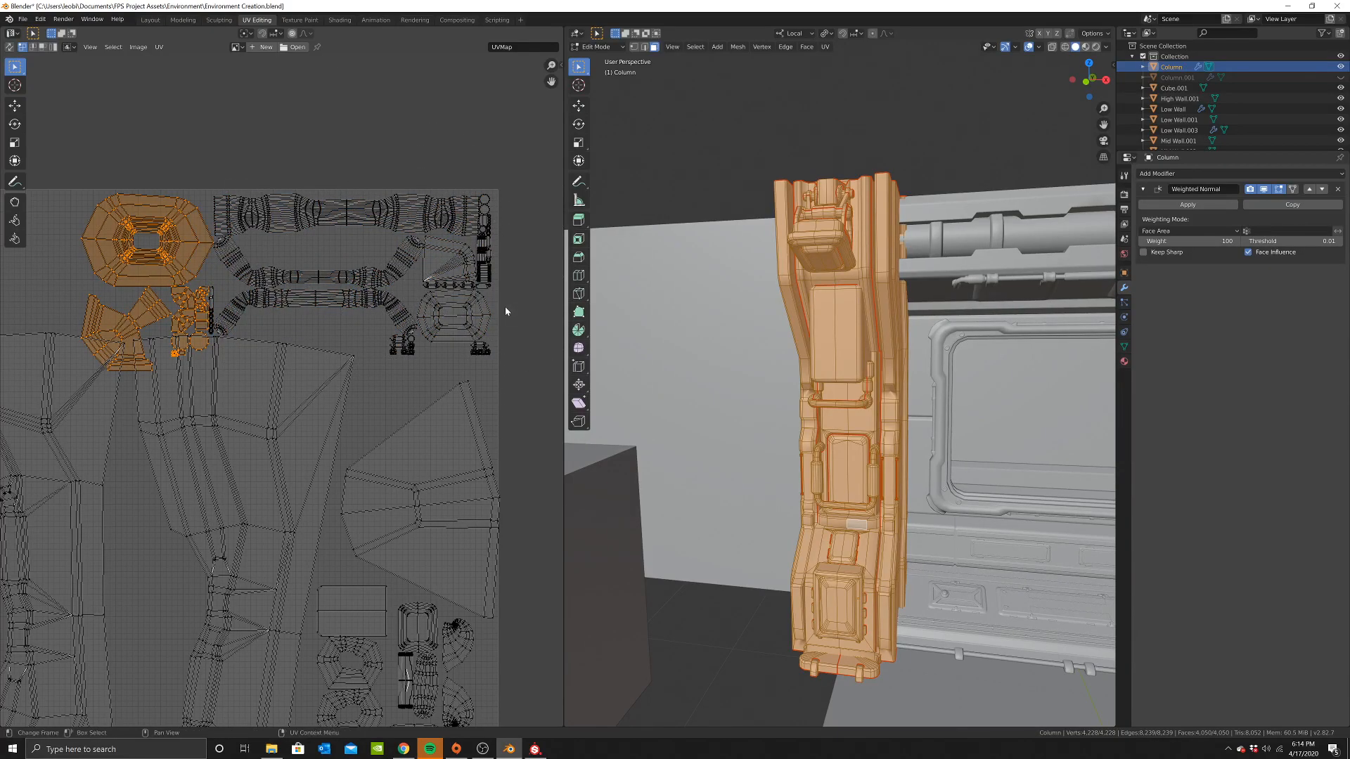
Nudge the octagonal island and its neighbours clear of the pipe strips, and deselect the octagonal island
middle_click_drag(245, 267, 383, 318)
key("g")
left_click(320, 308)
key("c")
middle_click(376, 276)
right_click(397, 268)
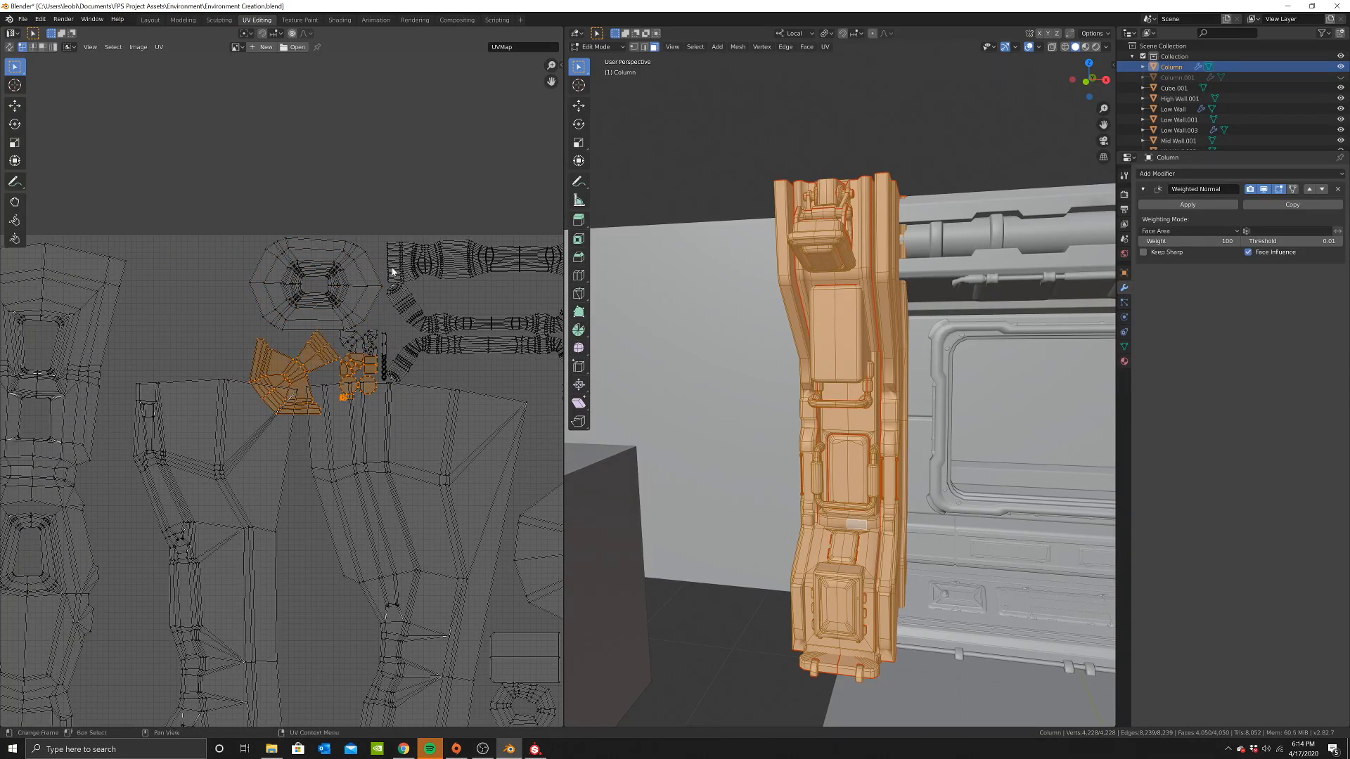
Move the irregular curved island and its small neighbours into the gap between the far-left strip and the octagonal island
key("g")
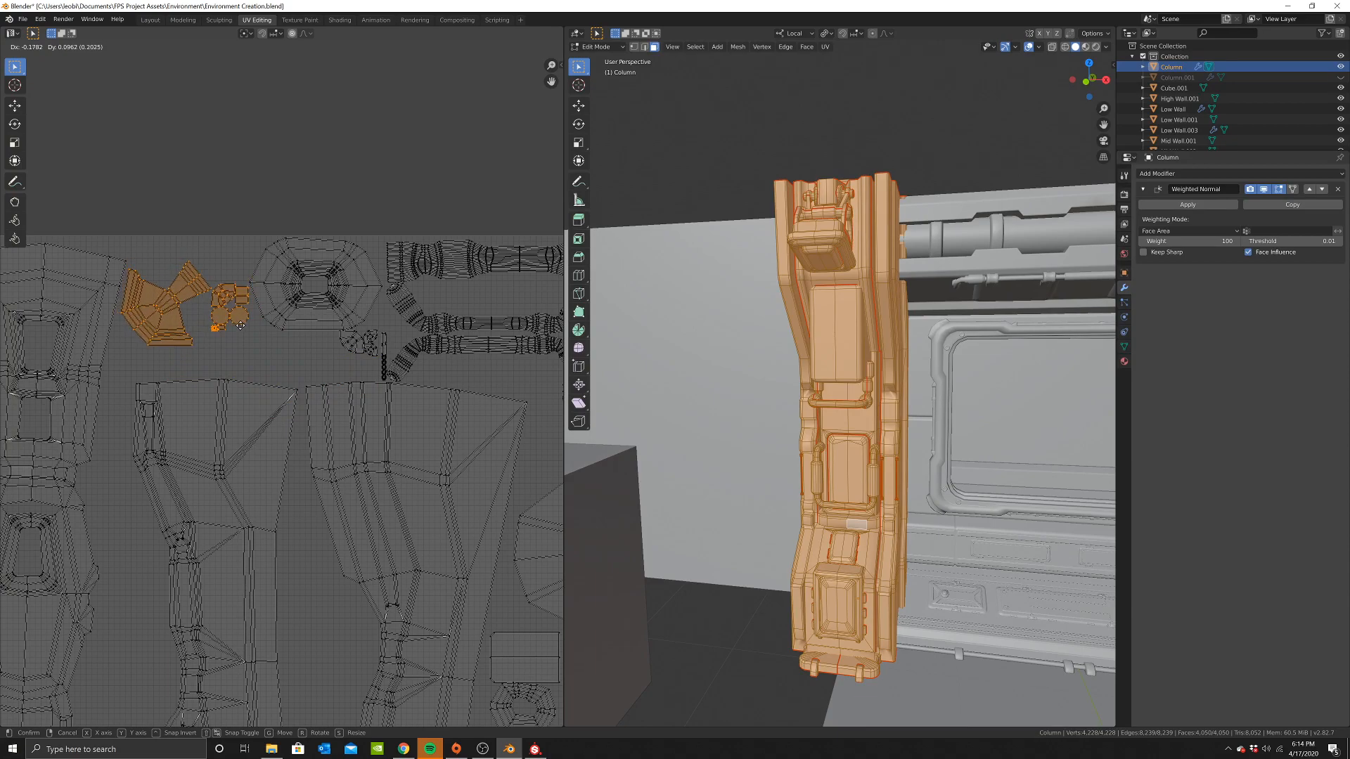
left_click(241, 326)
scroll(386, 340, "down", 7)
scroll(408, 524, "up", 3)
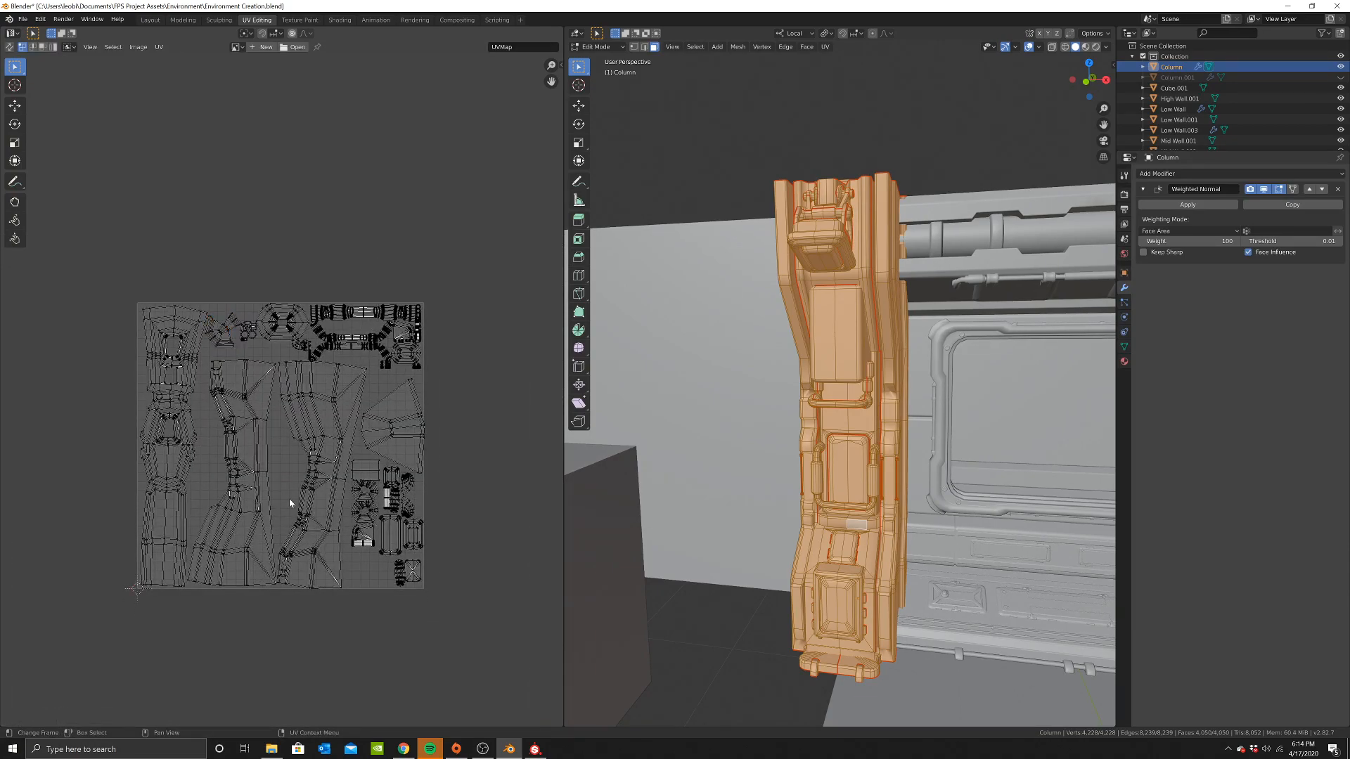
scroll(263, 540, "up", 2)
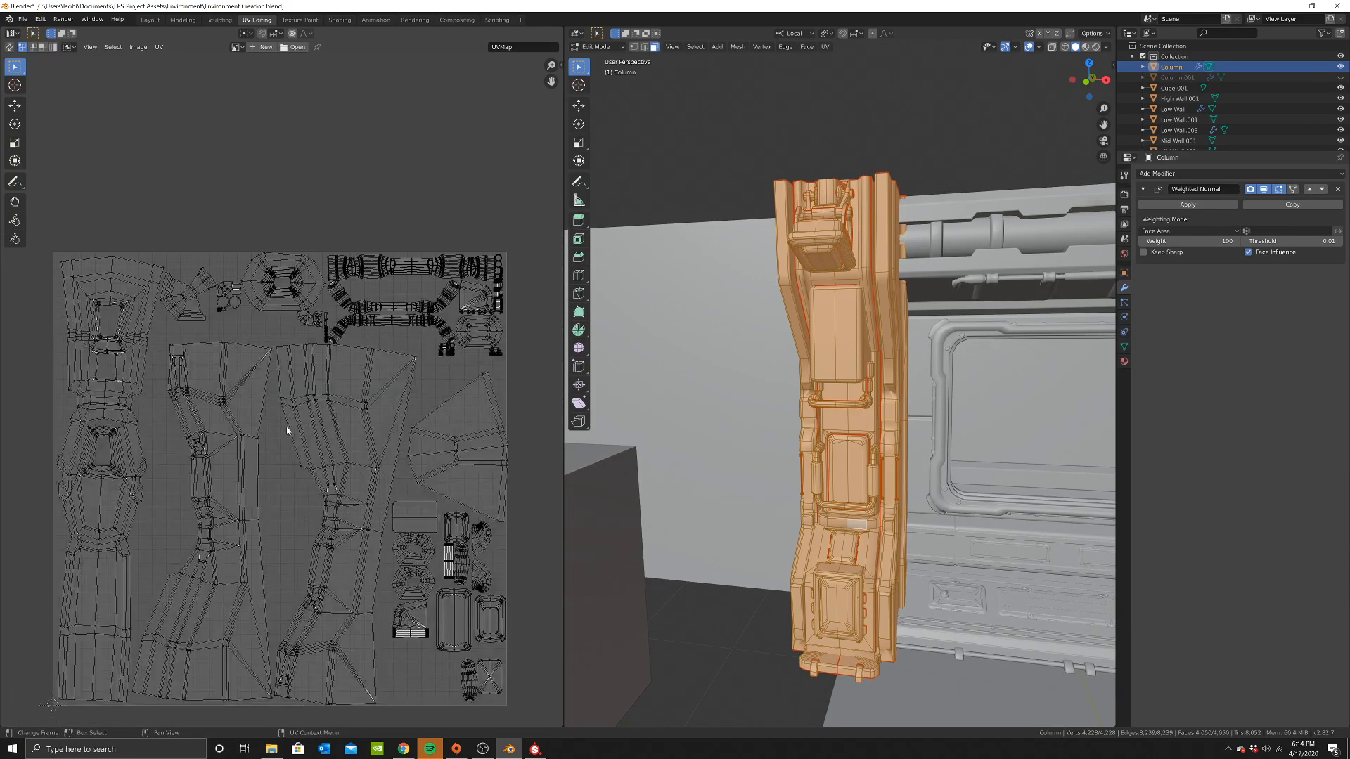
scroll(293, 431, "down", 4)
Leave Edit Mode on the column and switch to the Layout workspace
key("Tab")
middle_click_drag(864, 378, 759, 383)
left_click(150, 20)
scroll(623, 297, "down", 5)
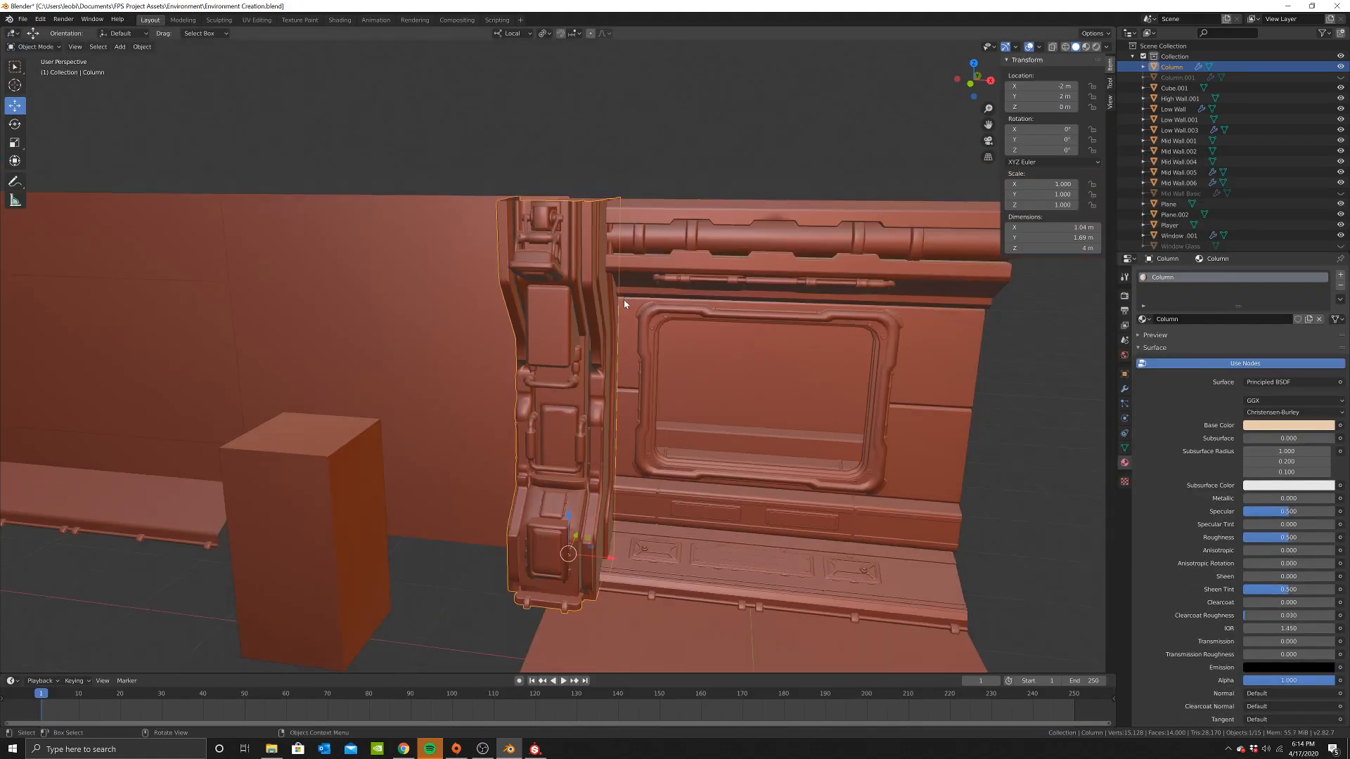
Switch to File Explorer and create a folder named 4x Sci Fi Modular Column in Documents > FPS Project Assets > Environment
left_click(272, 749)
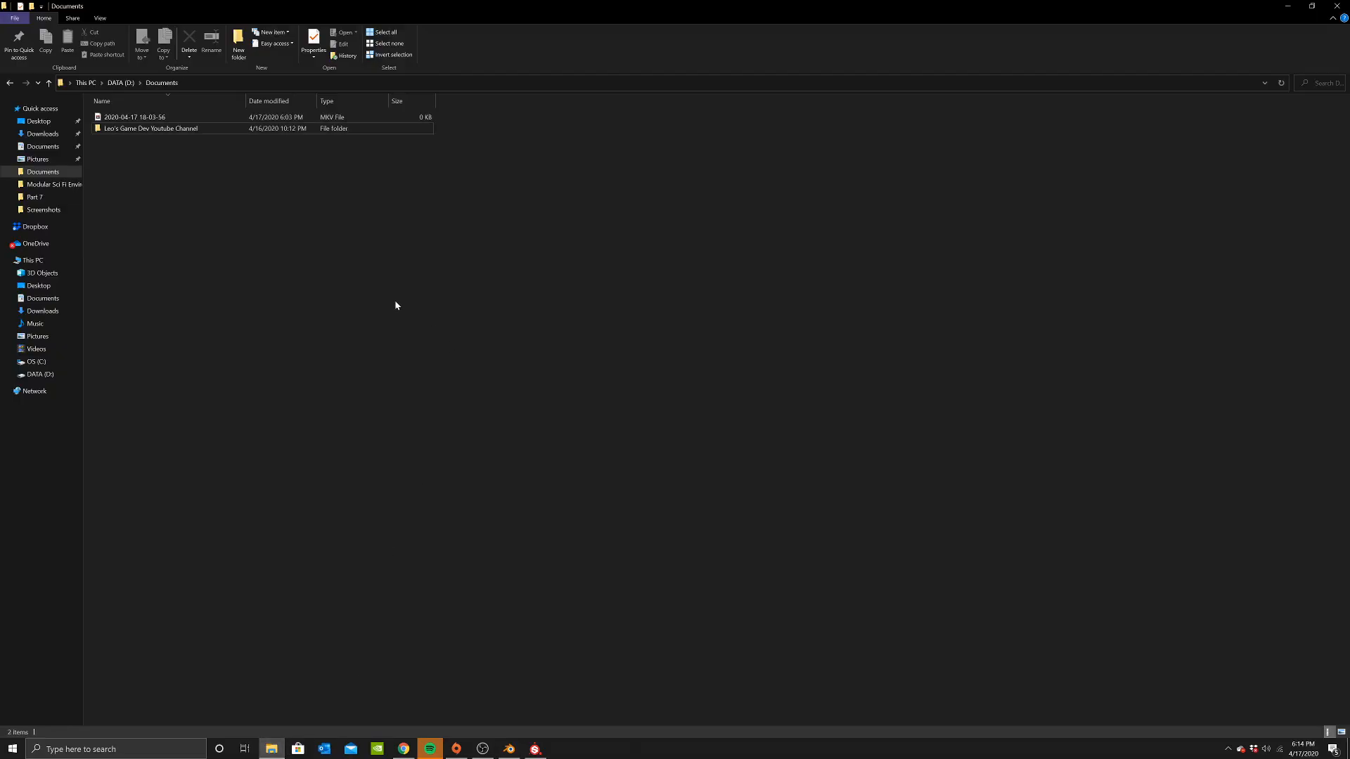
left_click(35, 148)
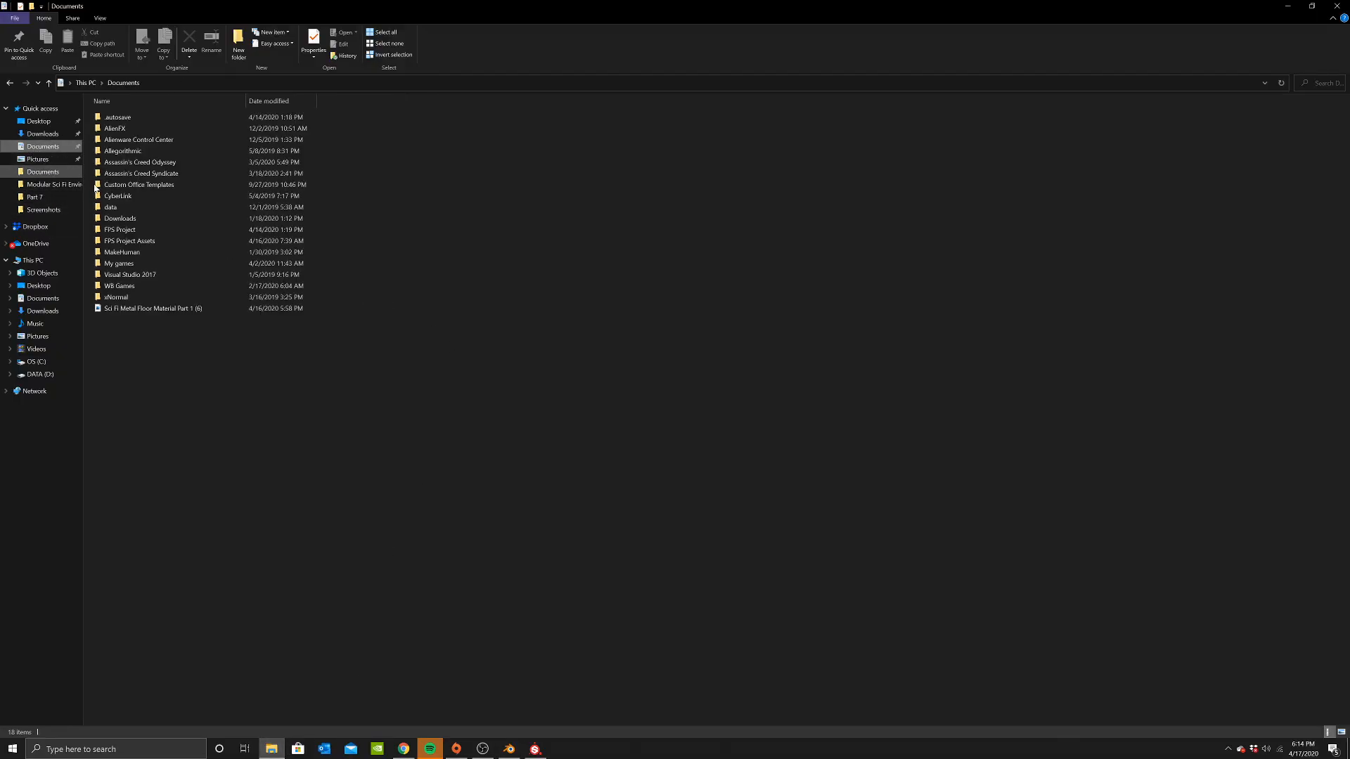
double_click(175, 242)
double_click(161, 131)
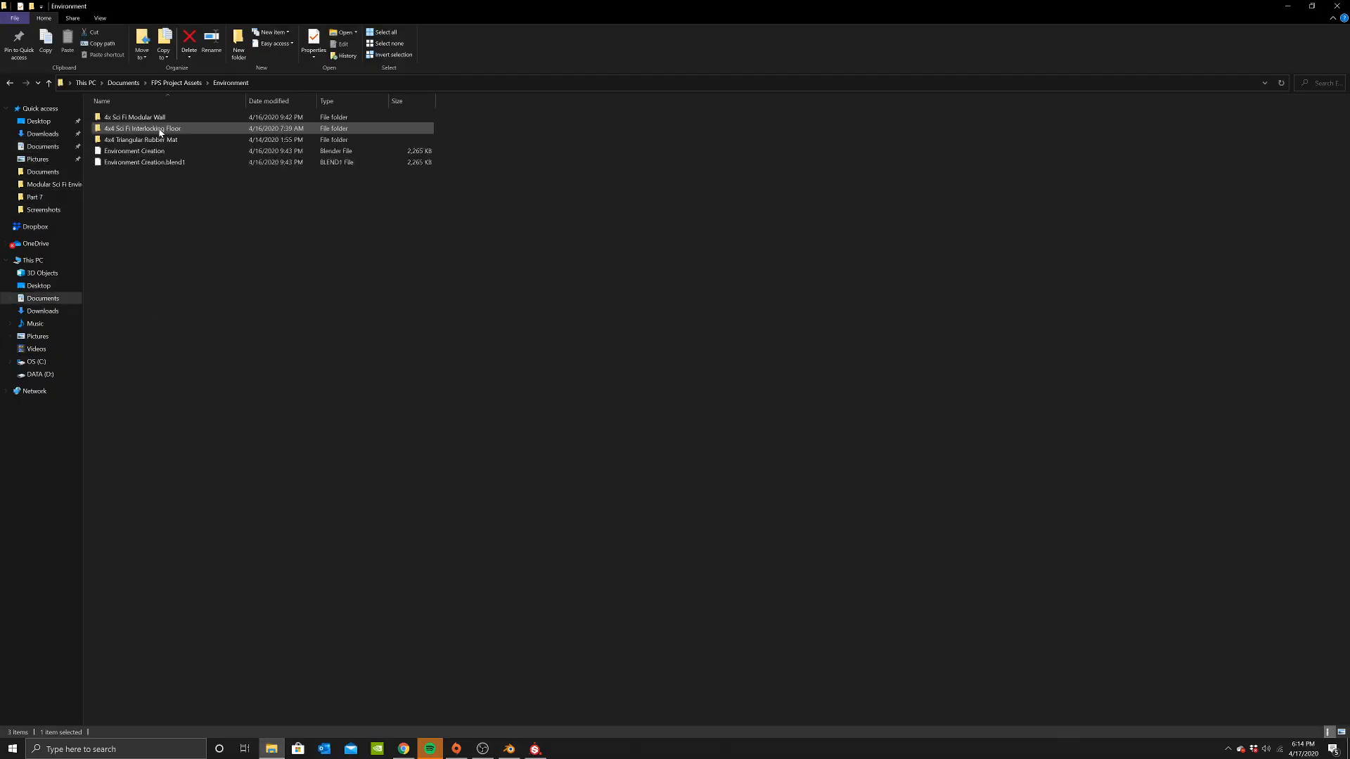
left_click(238, 38)
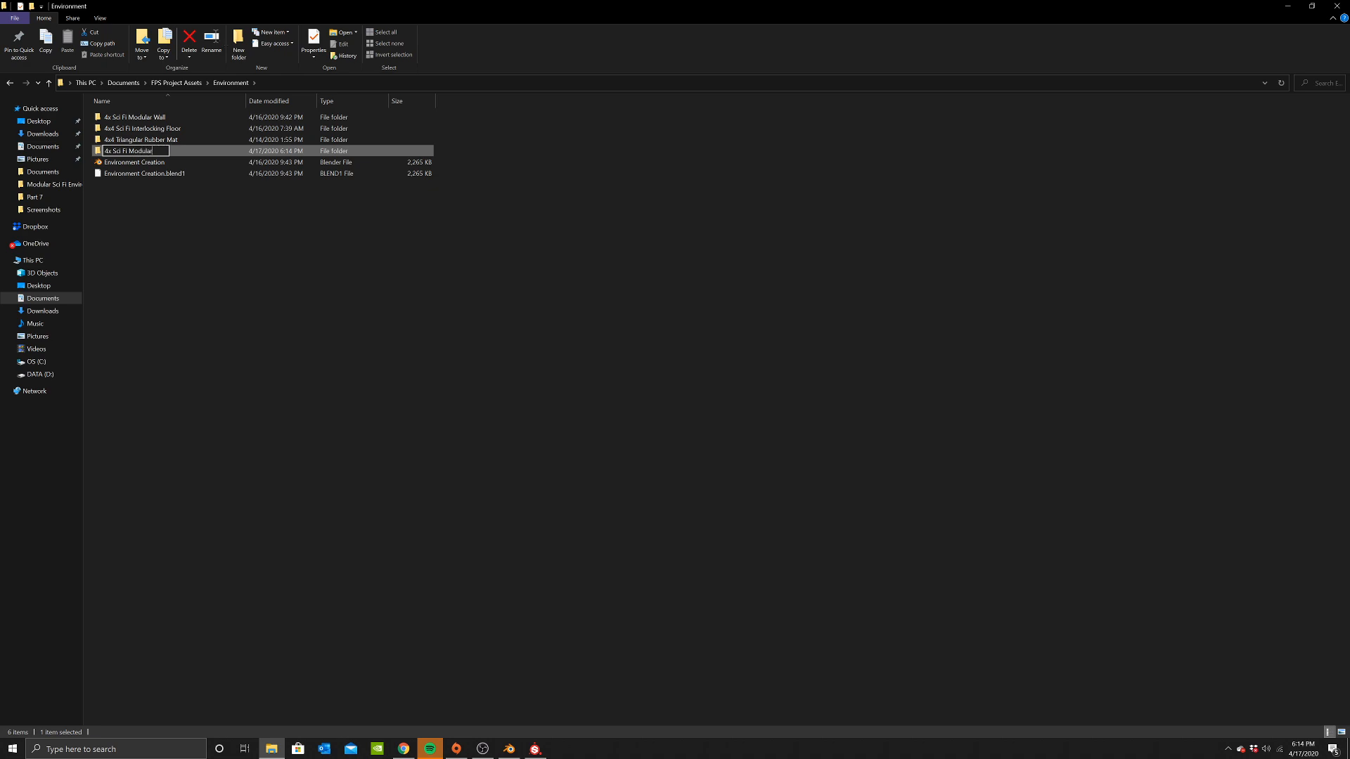
key("Return")
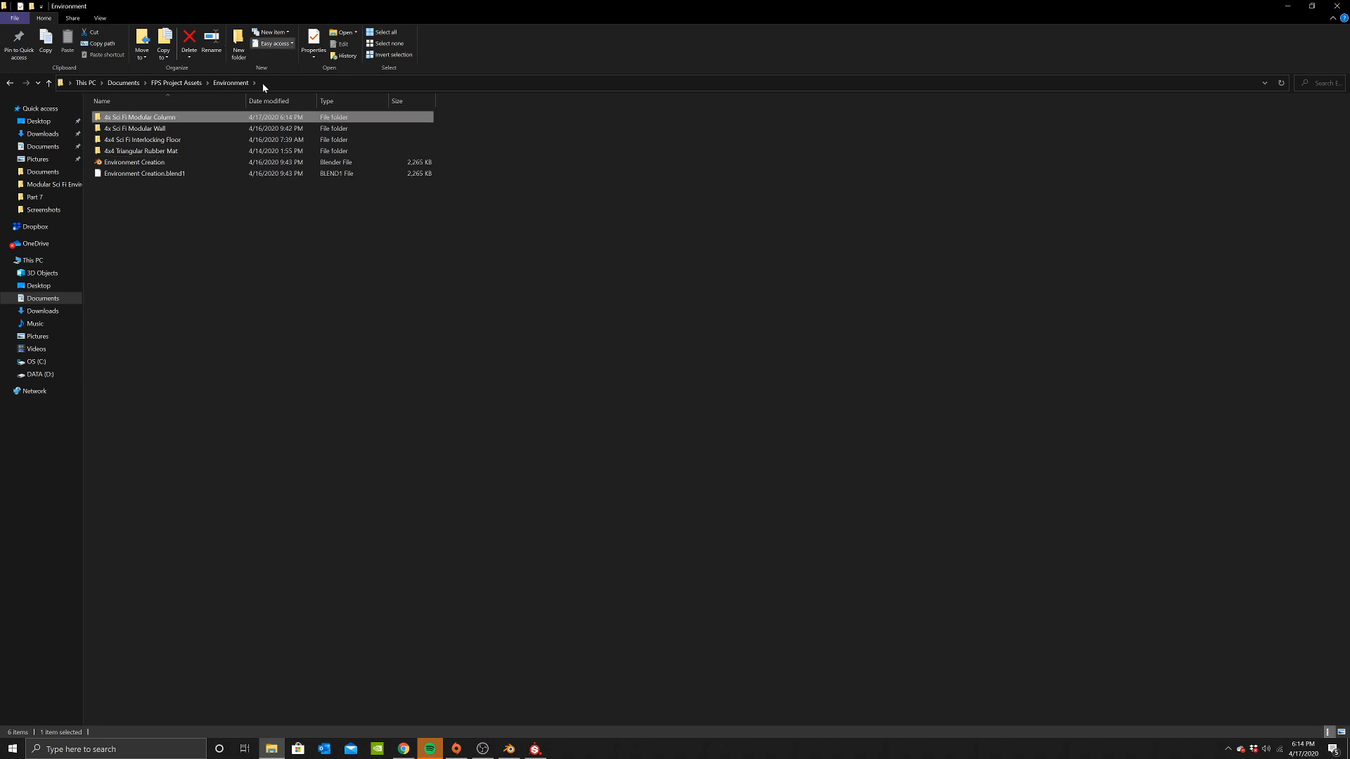
Switch to Blender and start an FBX export of the column, limiting the exported object types to Mesh
left_click(509, 749)
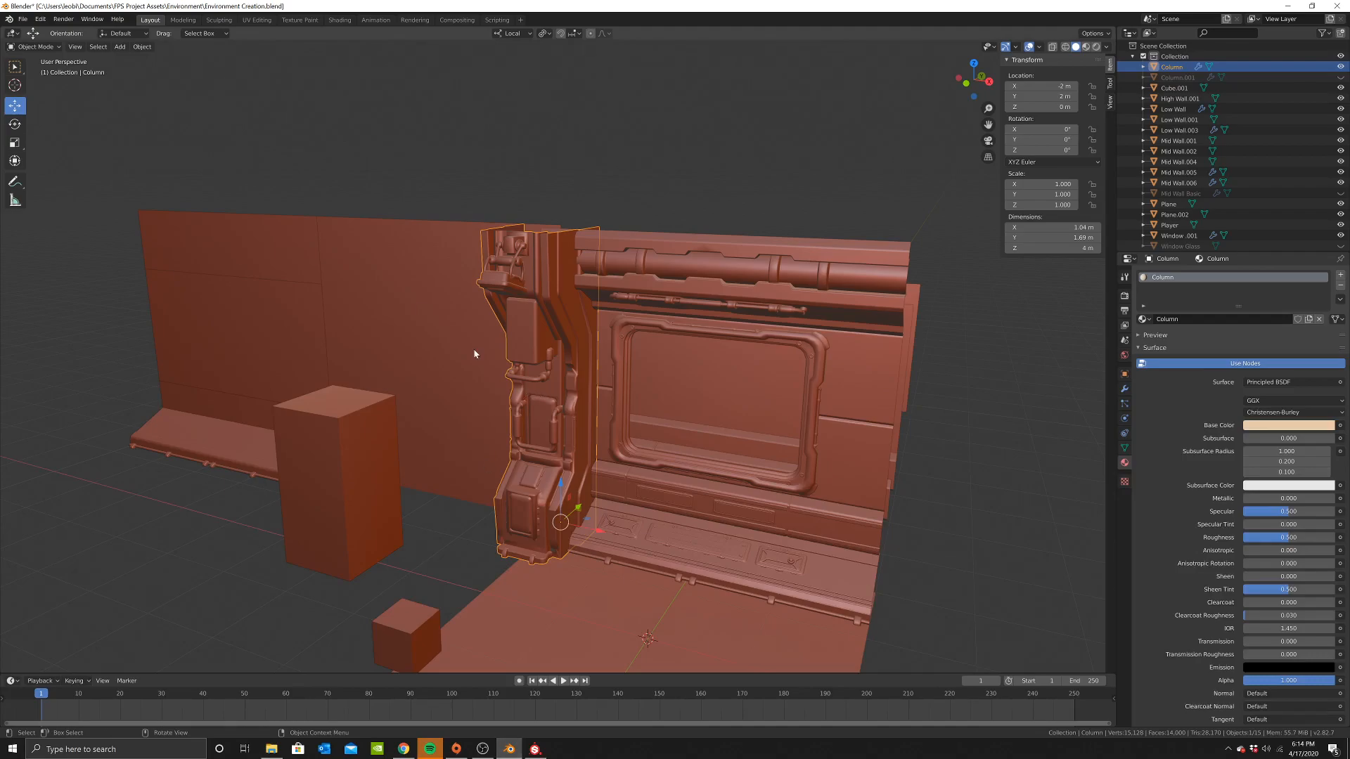
left_click(24, 19)
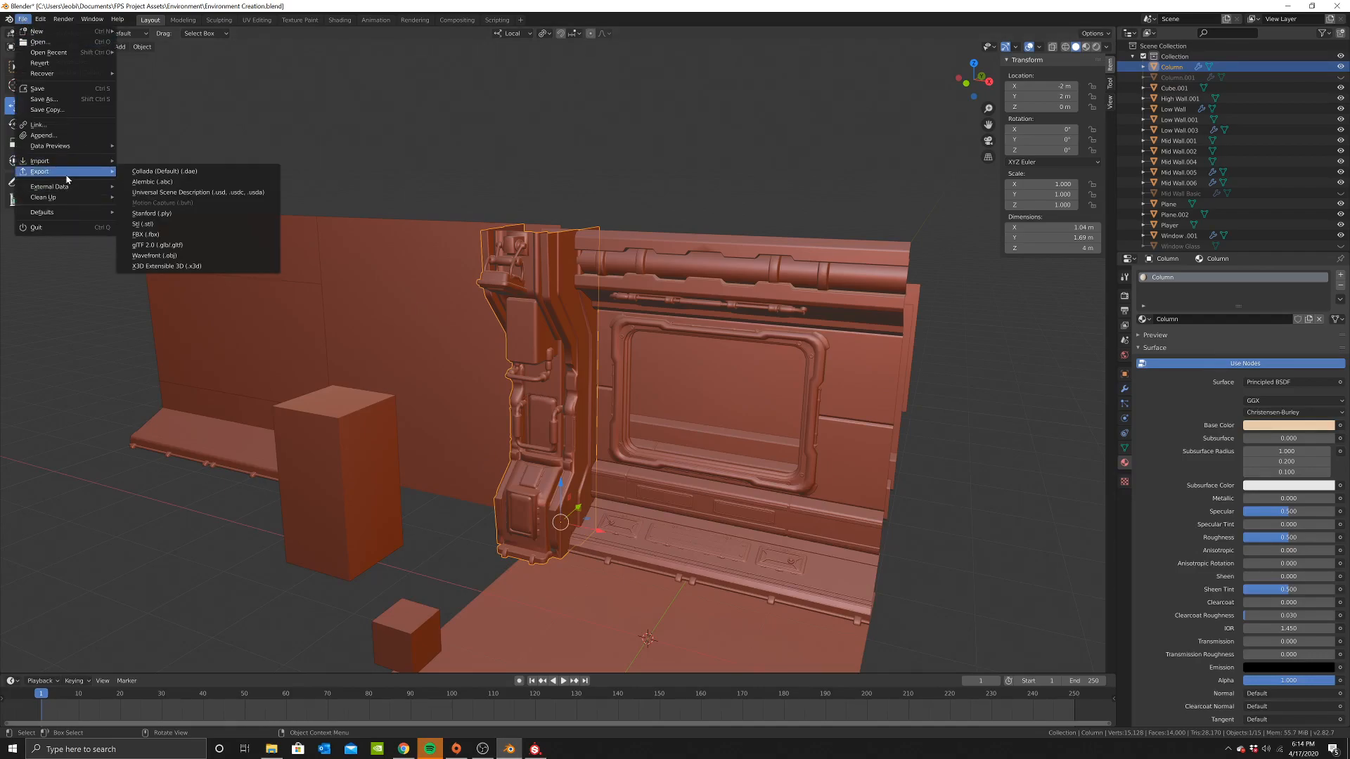
left_click(23, 19)
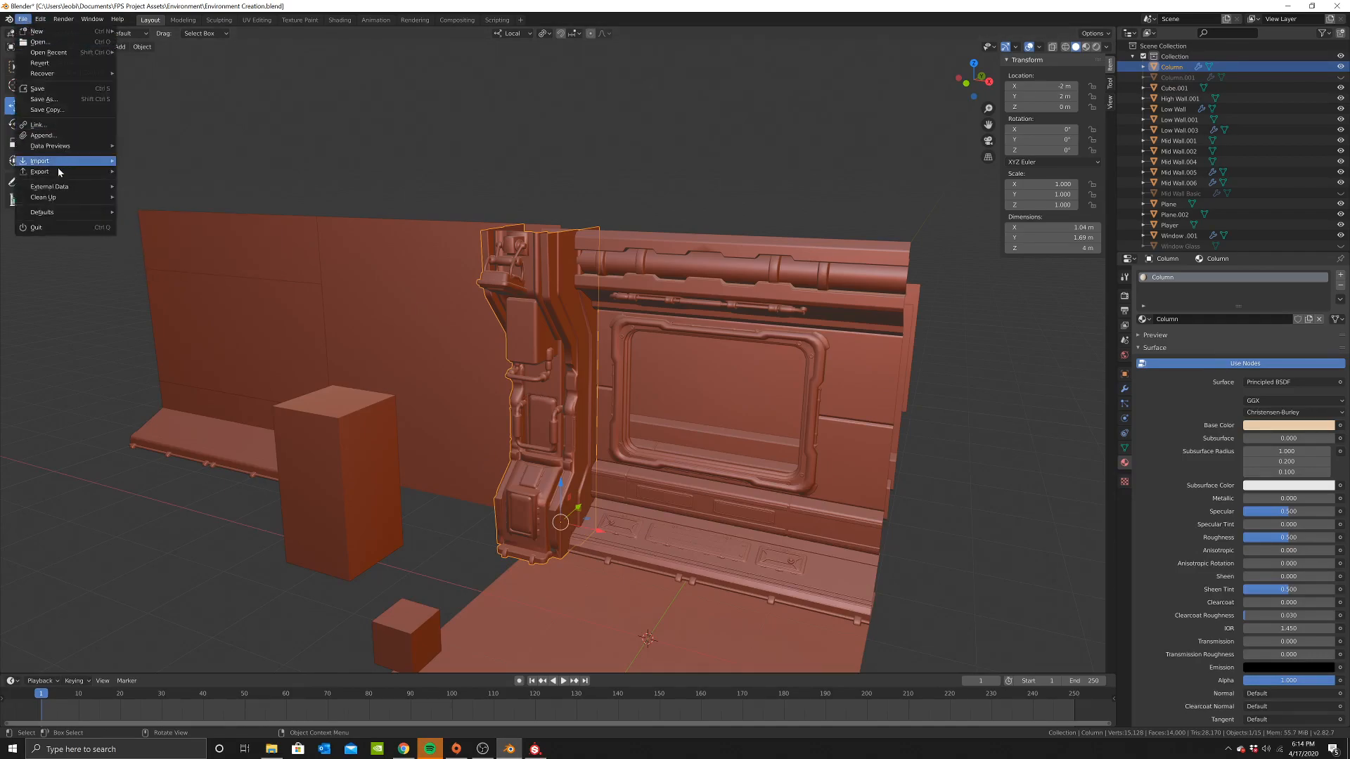
mouse_move(60, 170)
left_click(144, 236)
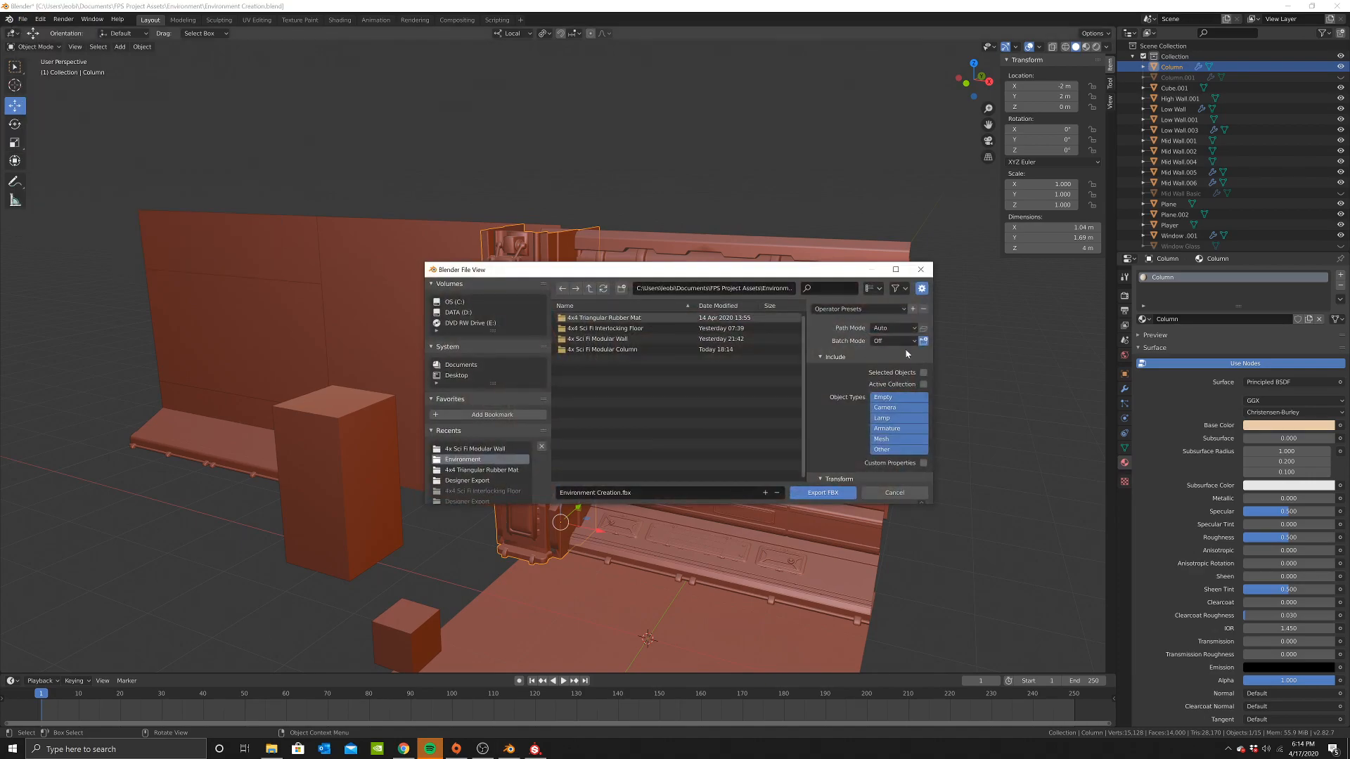
left_click(907, 441)
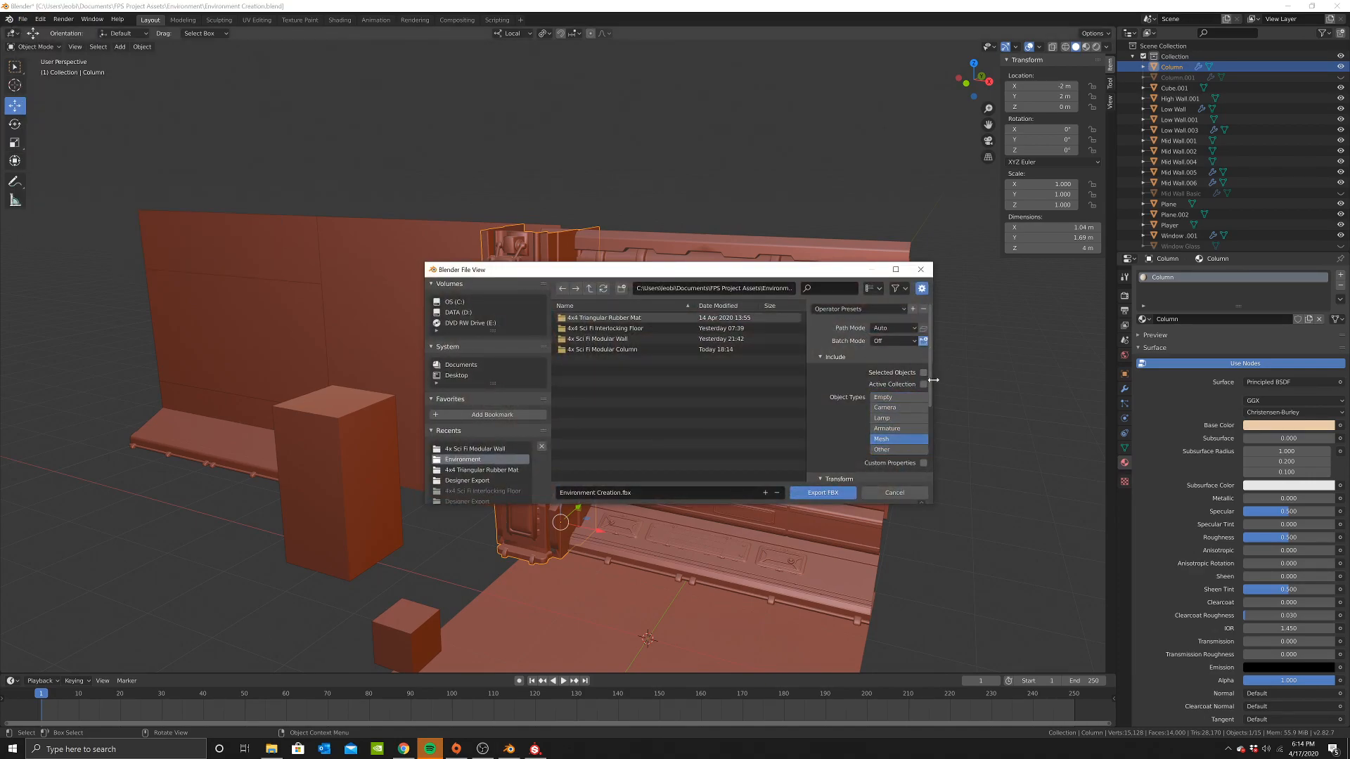
Export only the selected column into the 4x Sci Fi Modular Column folder as 4x Sci Fi Modular Column.fbx
double_click(625, 350)
left_click(651, 493)
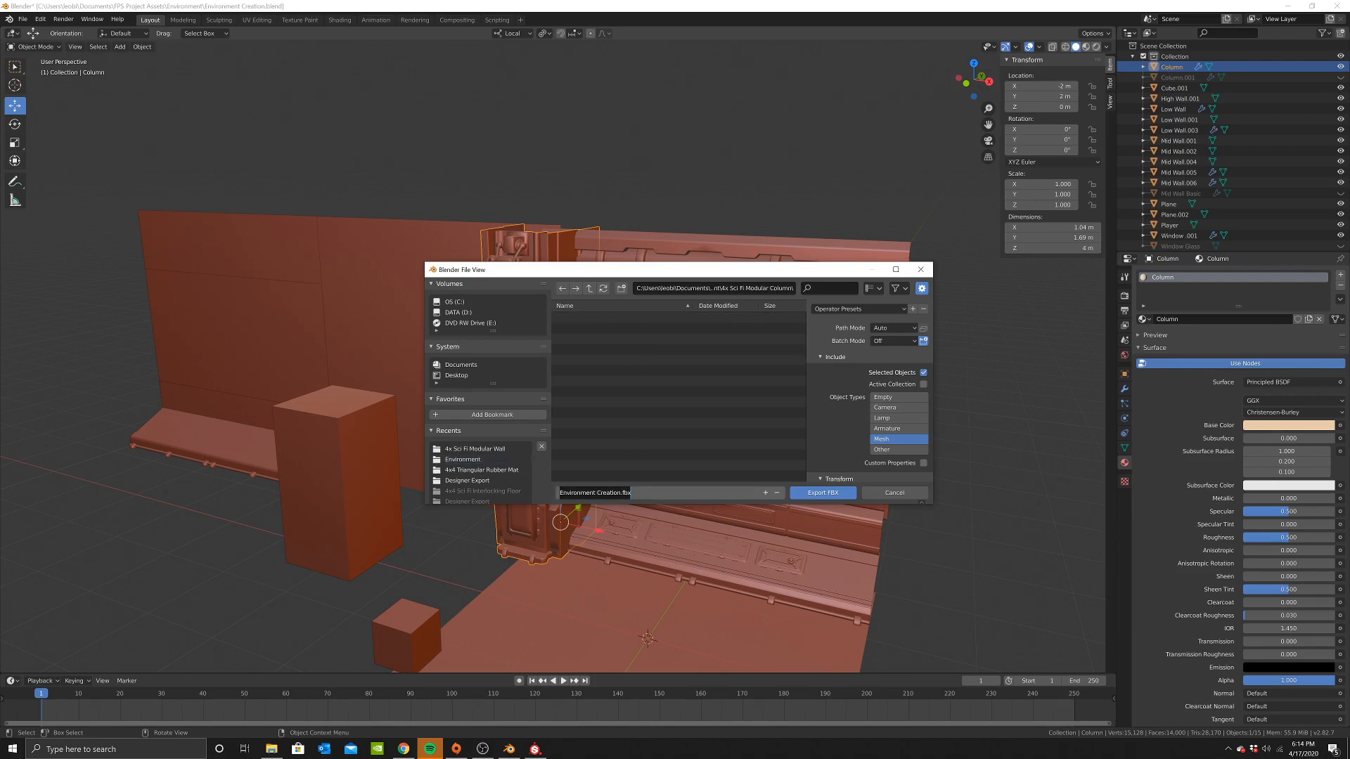
type("4x")
key("Return")
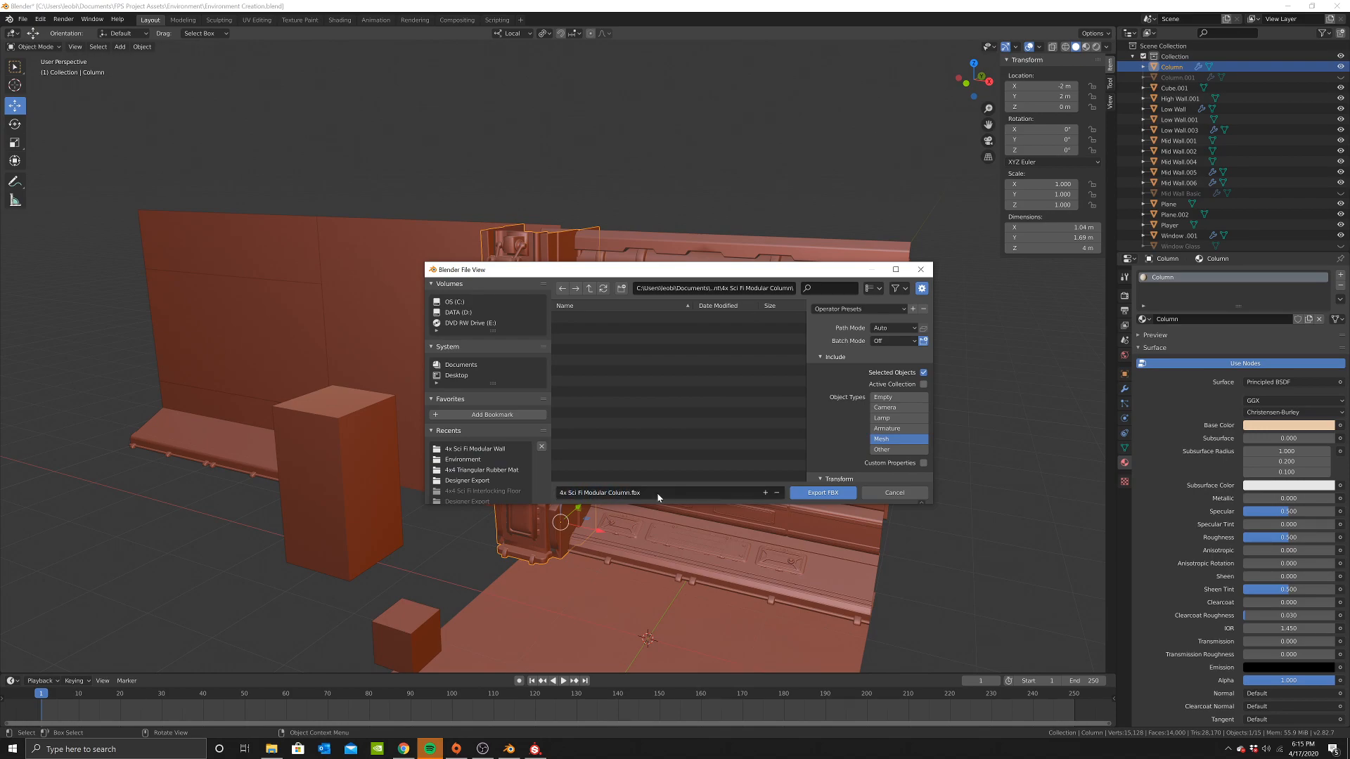
left_click(805, 493)
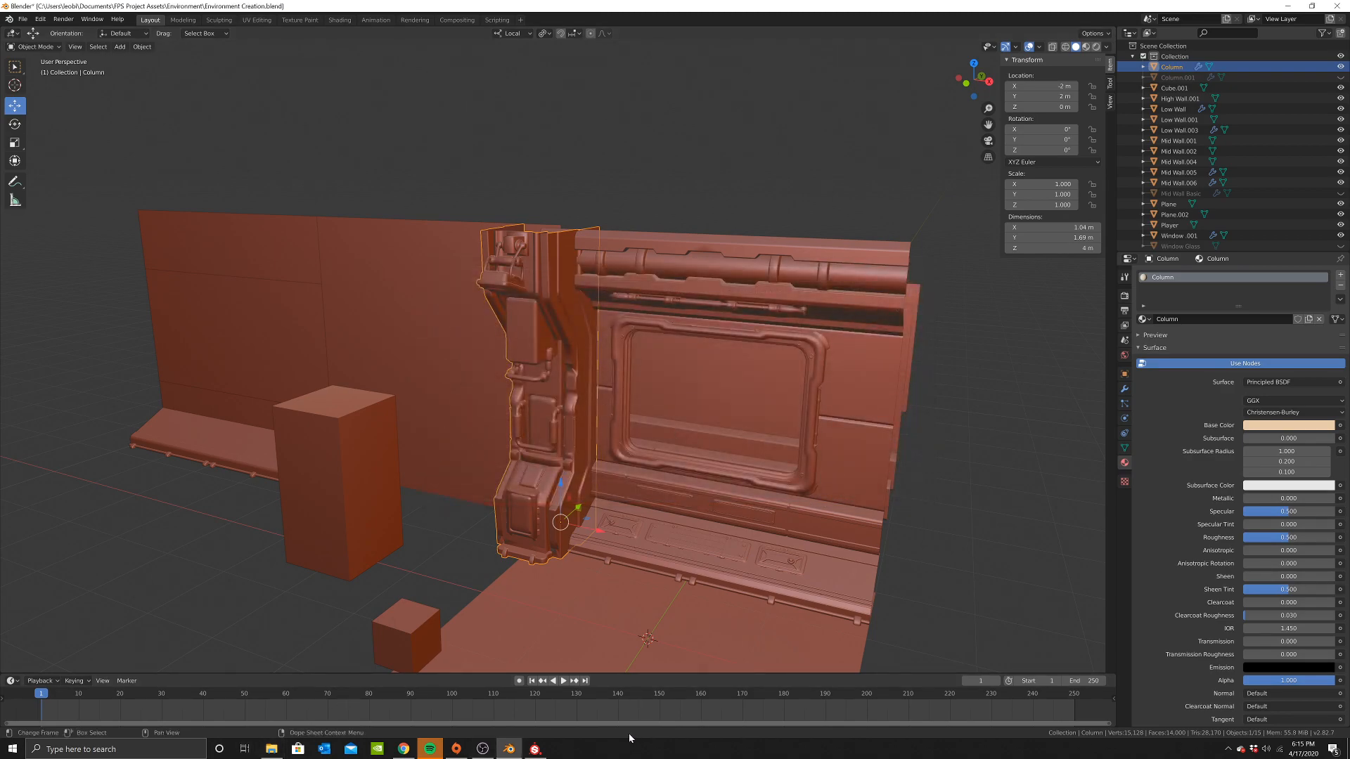
Switch to Substance Painter and create a new project from 4x Sci Fi Modular Column.fbx in the Environment folder's 4x Sci Fi Modular Column subfolder
left_click(535, 749)
left_click(14, 21)
left_click(35, 40)
left_click(840, 235)
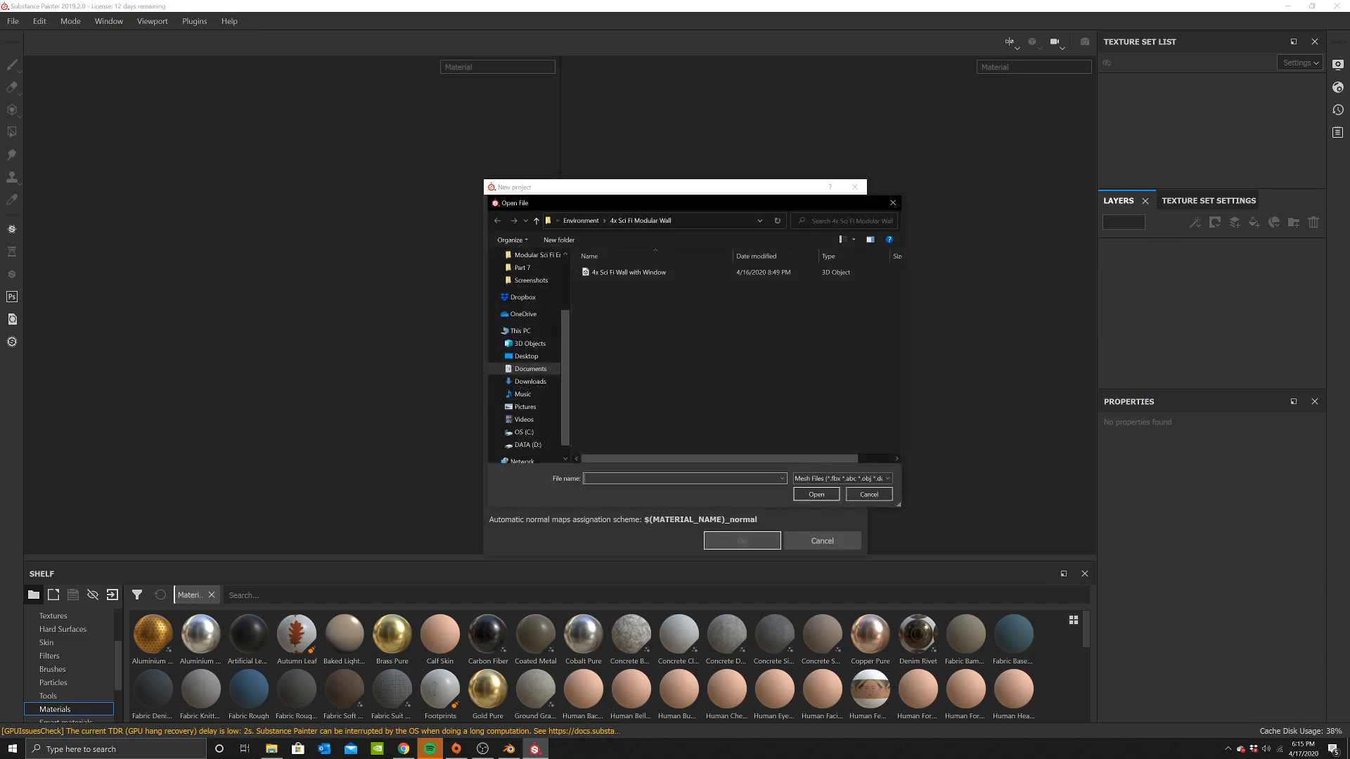
left_click(580, 220)
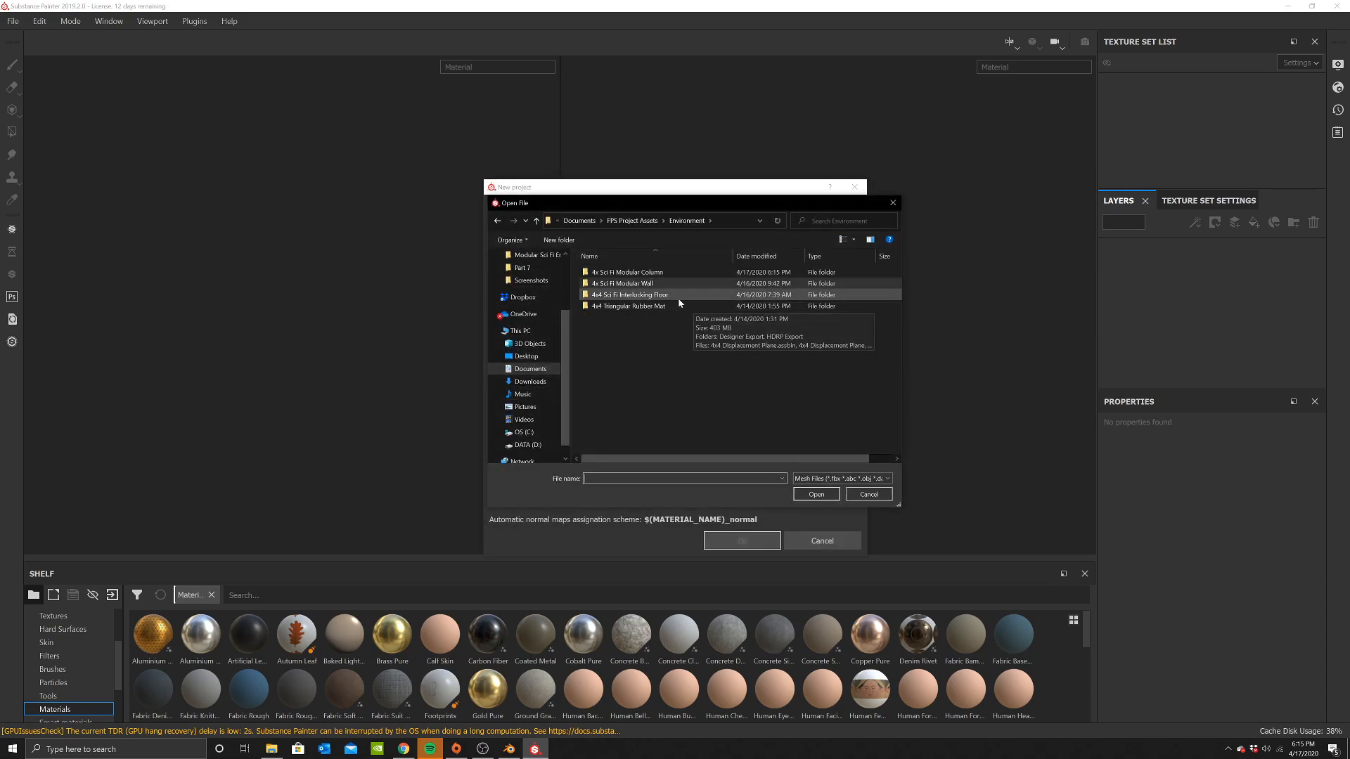
double_click(664, 272)
double_click(664, 272)
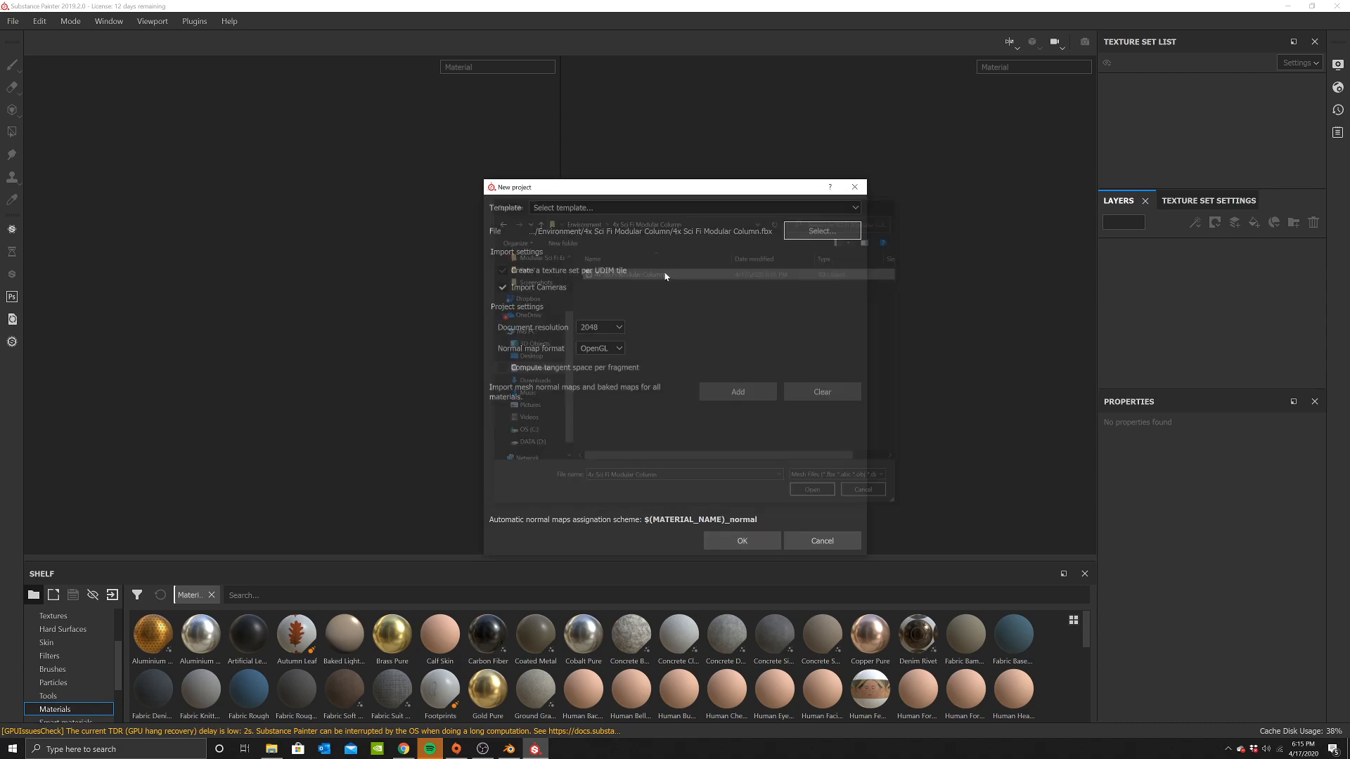
left_click(731, 541)
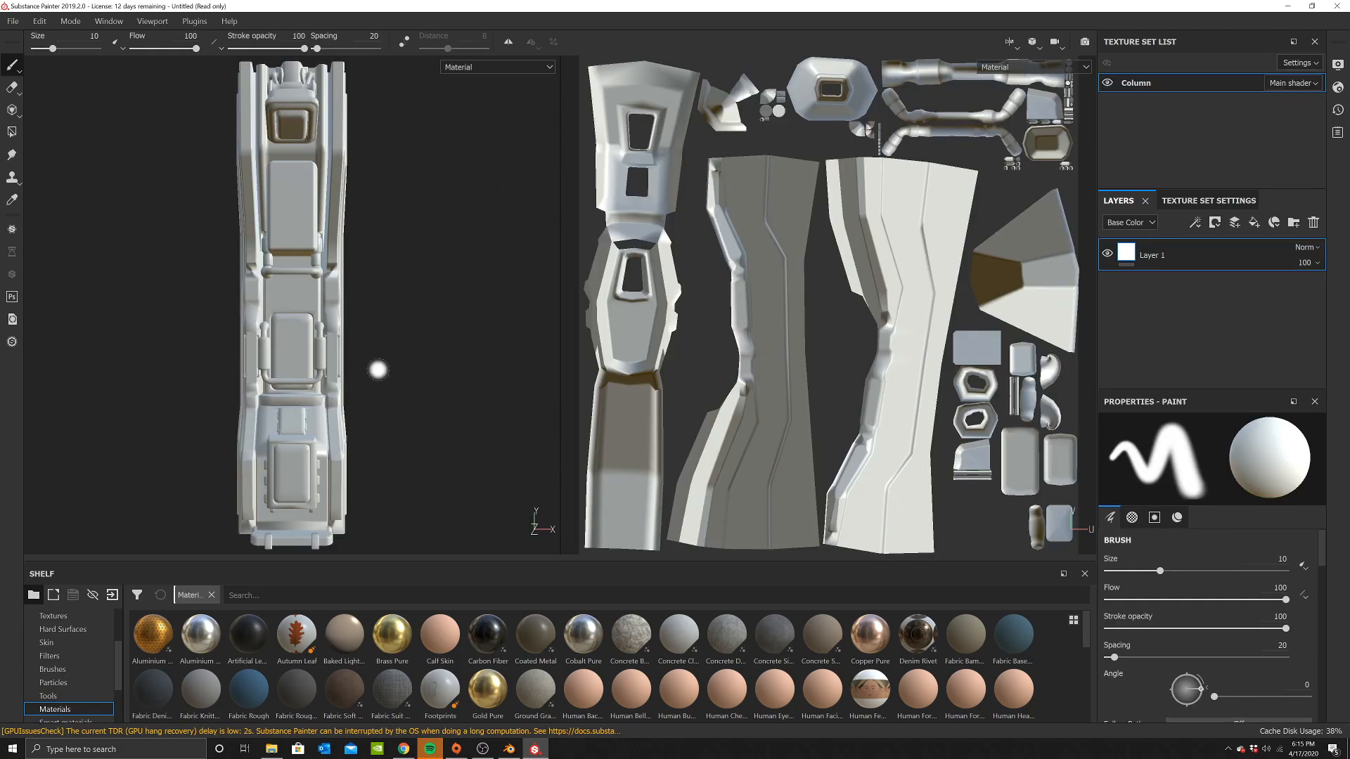
Delete the default Layer 1 and add a layer folder named Base
left_click_drag(390, 314, 323, 327, "alt")
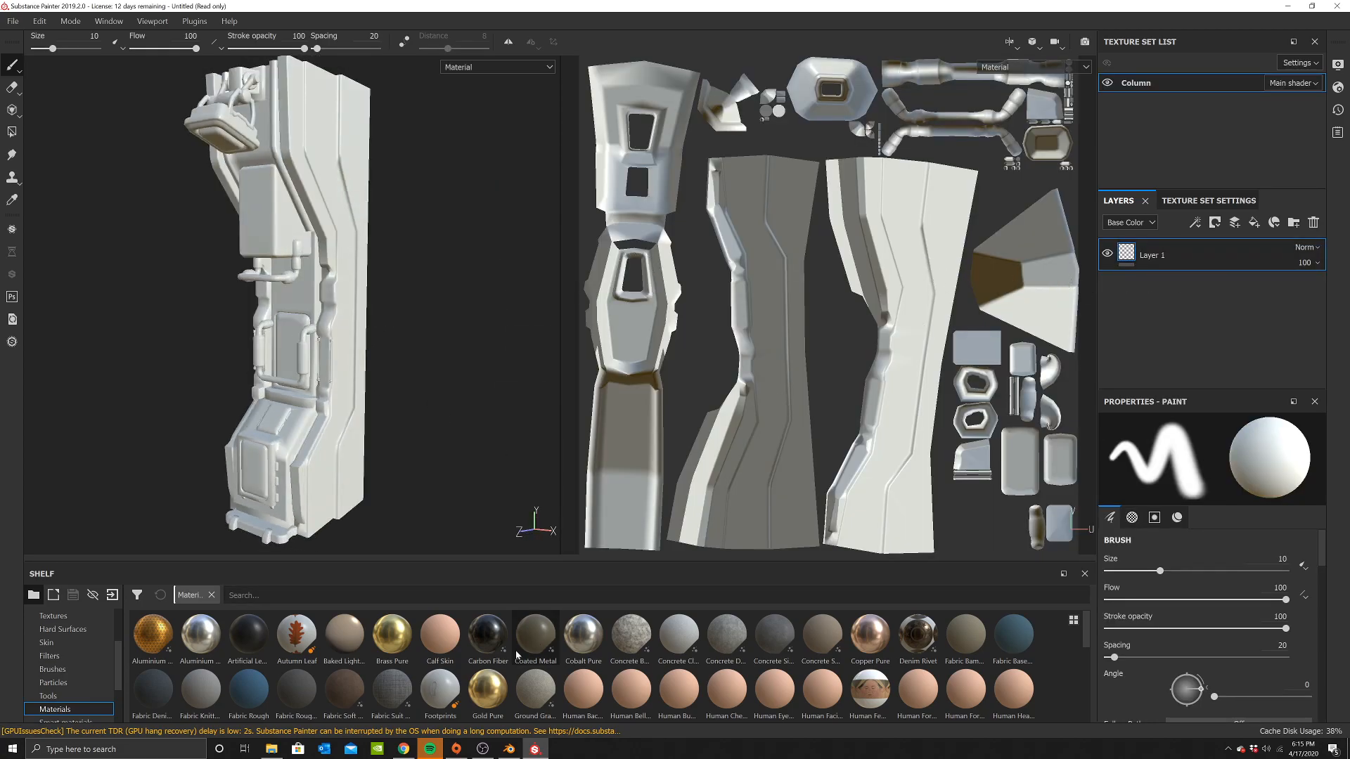
scroll(515, 650, "down", 5)
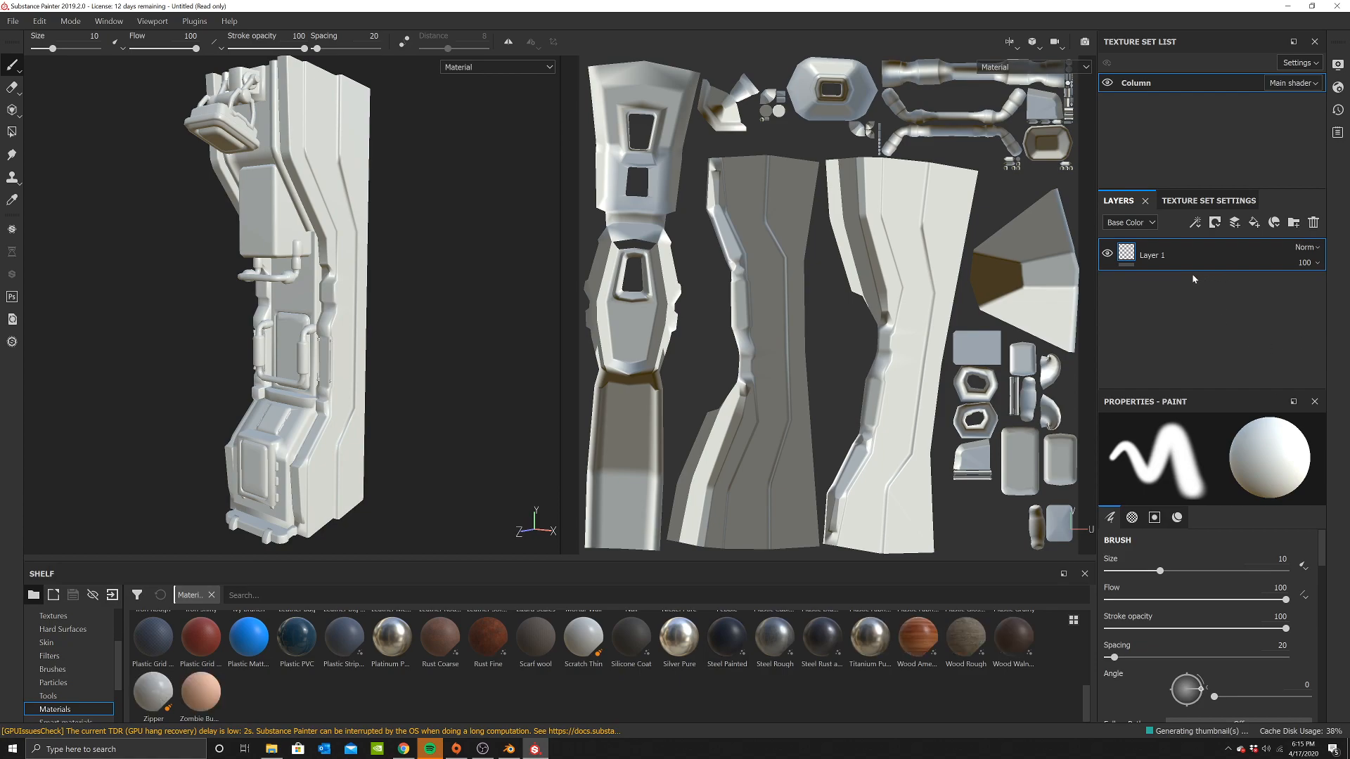
key("Delete")
left_click(1292, 224)
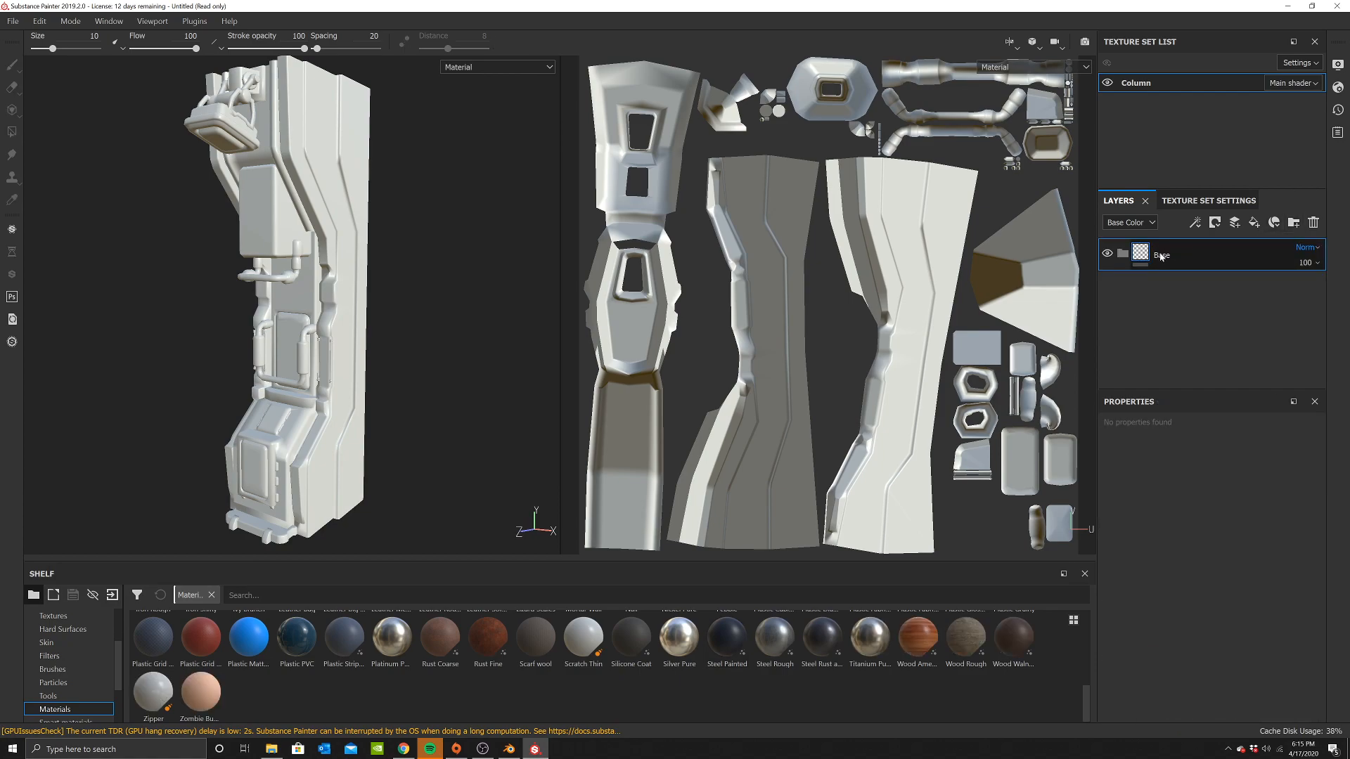
Find the Steel Dark Aged smart material and apply it to the column
scroll(70, 685, "down", 1)
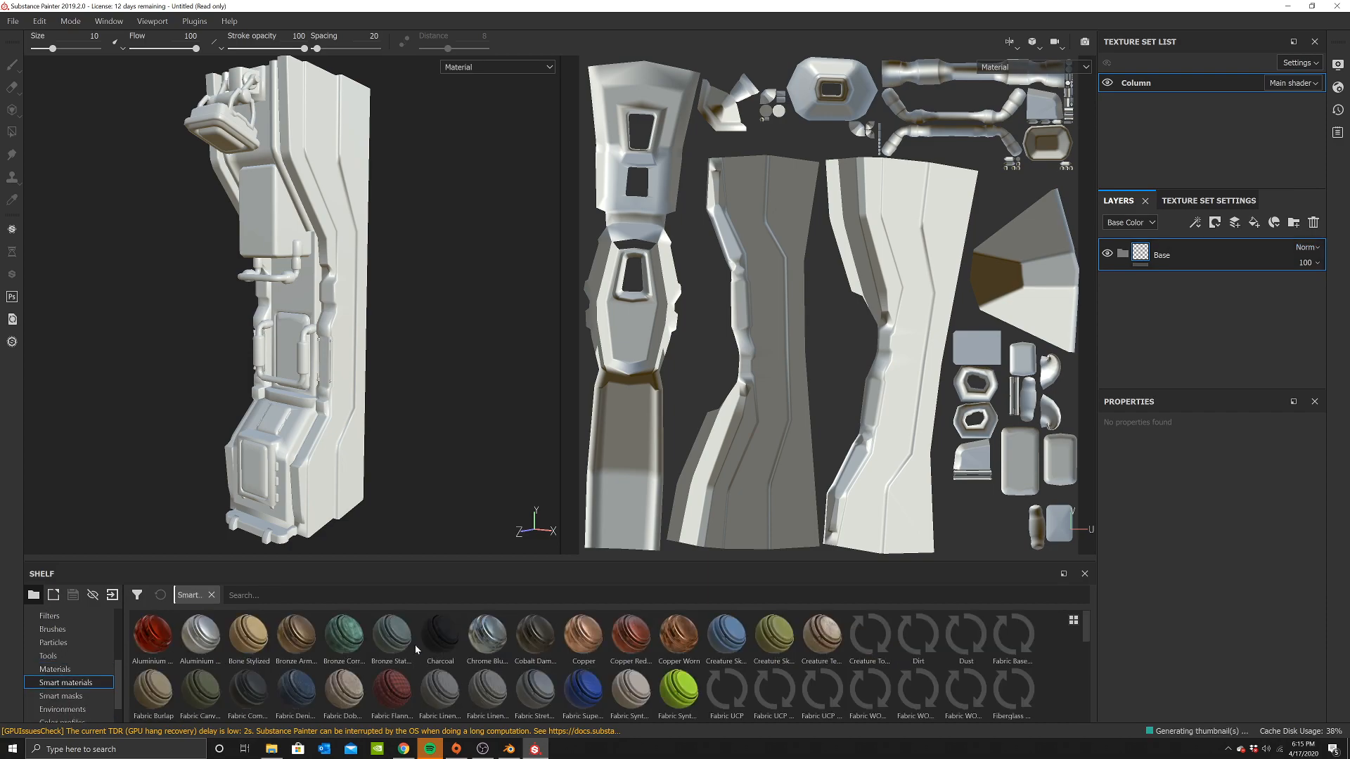
scroll(653, 699, "down", 2)
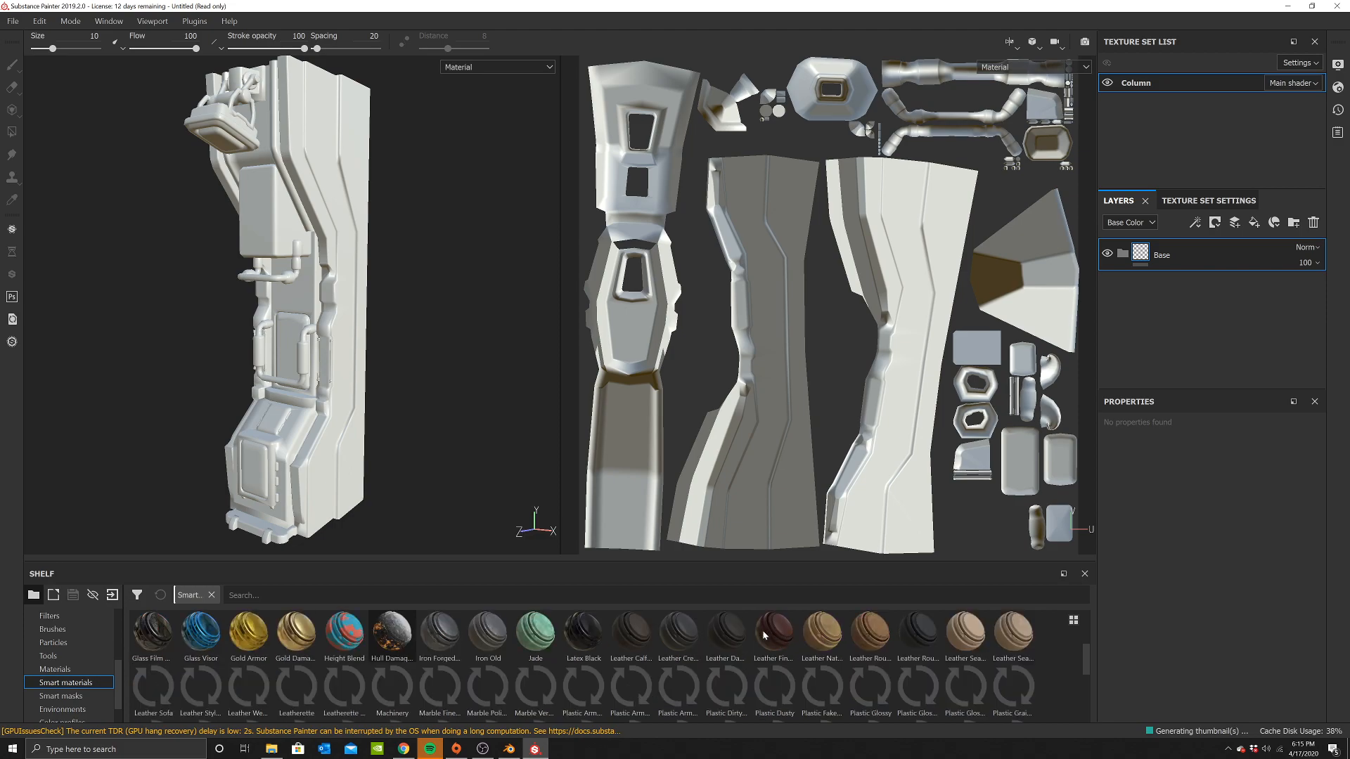
scroll(767, 635, "down", 2)
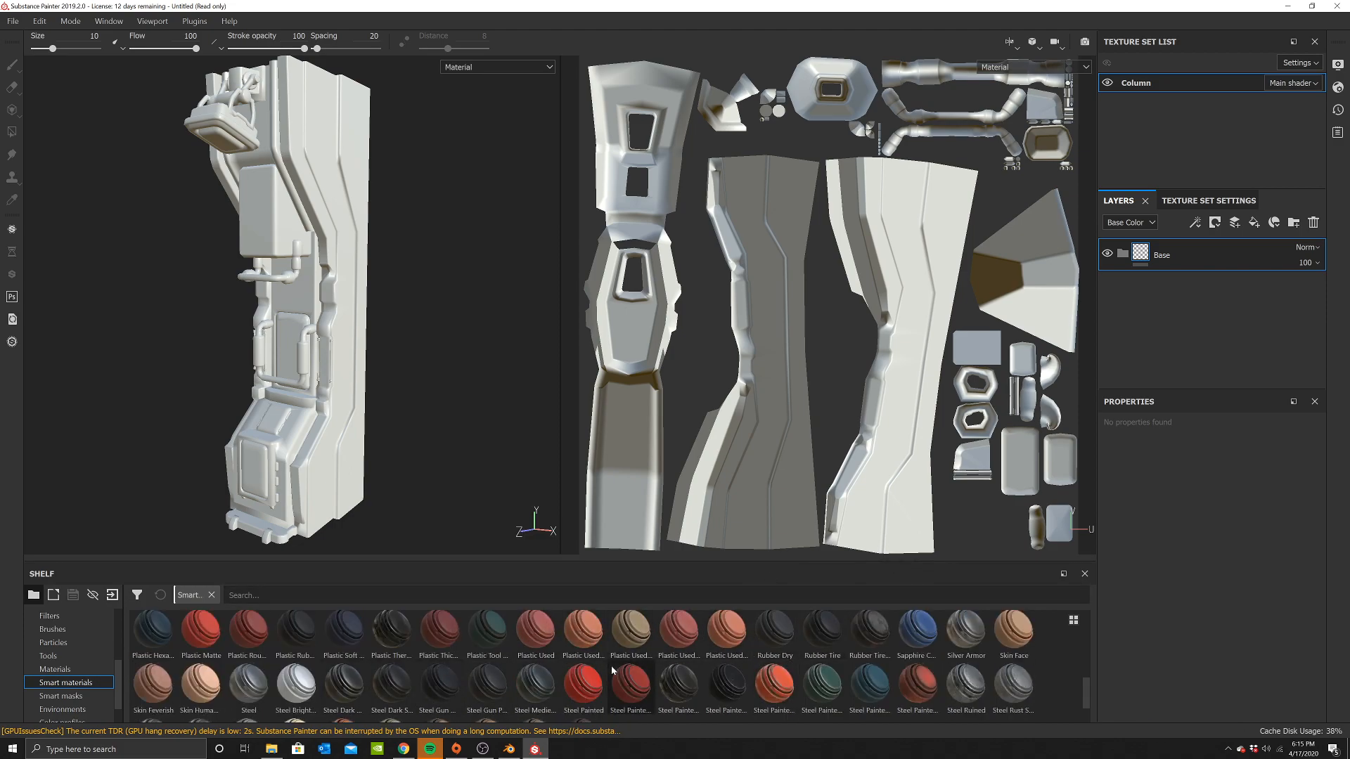
left_click_drag(346, 687, 329, 376)
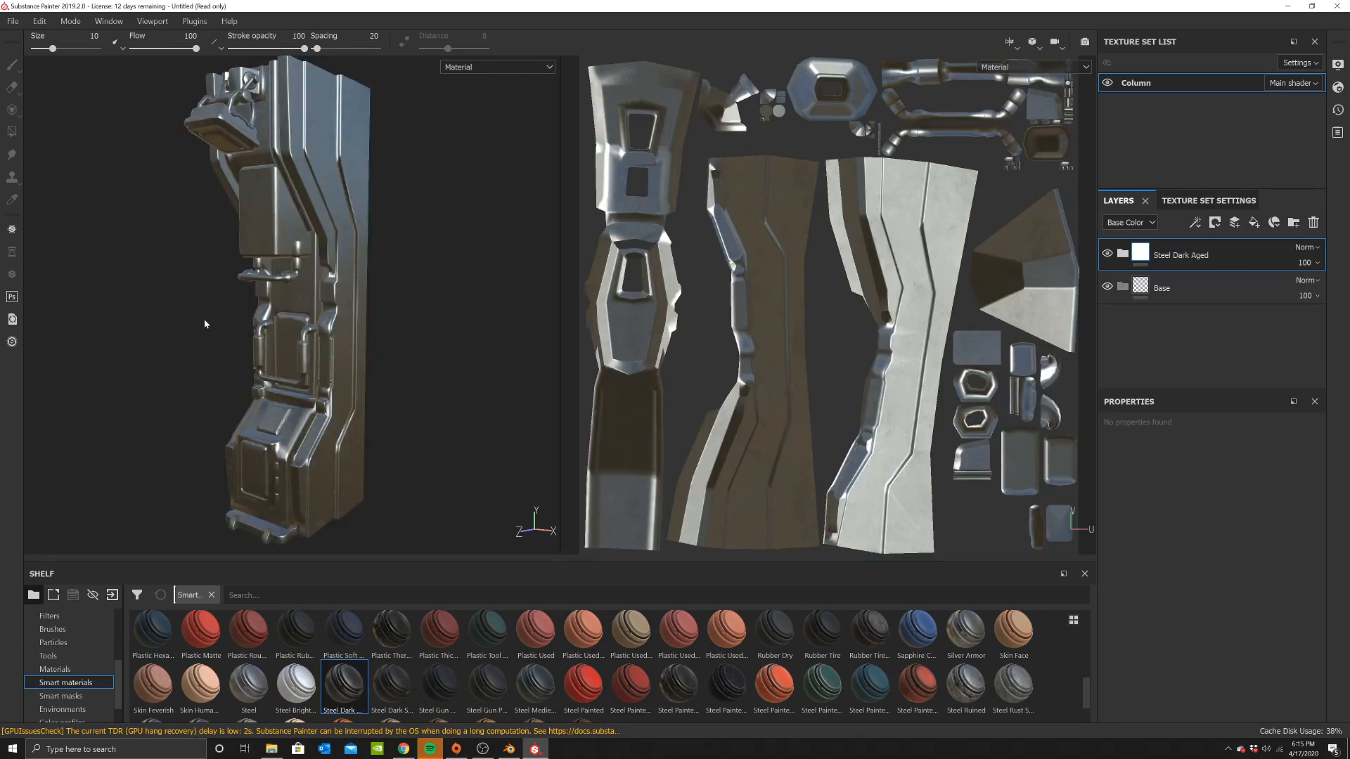
Apply the Plastic Glossy Stained and Rubber Dry smart materials to the column
scroll(976, 668, "up", 10)
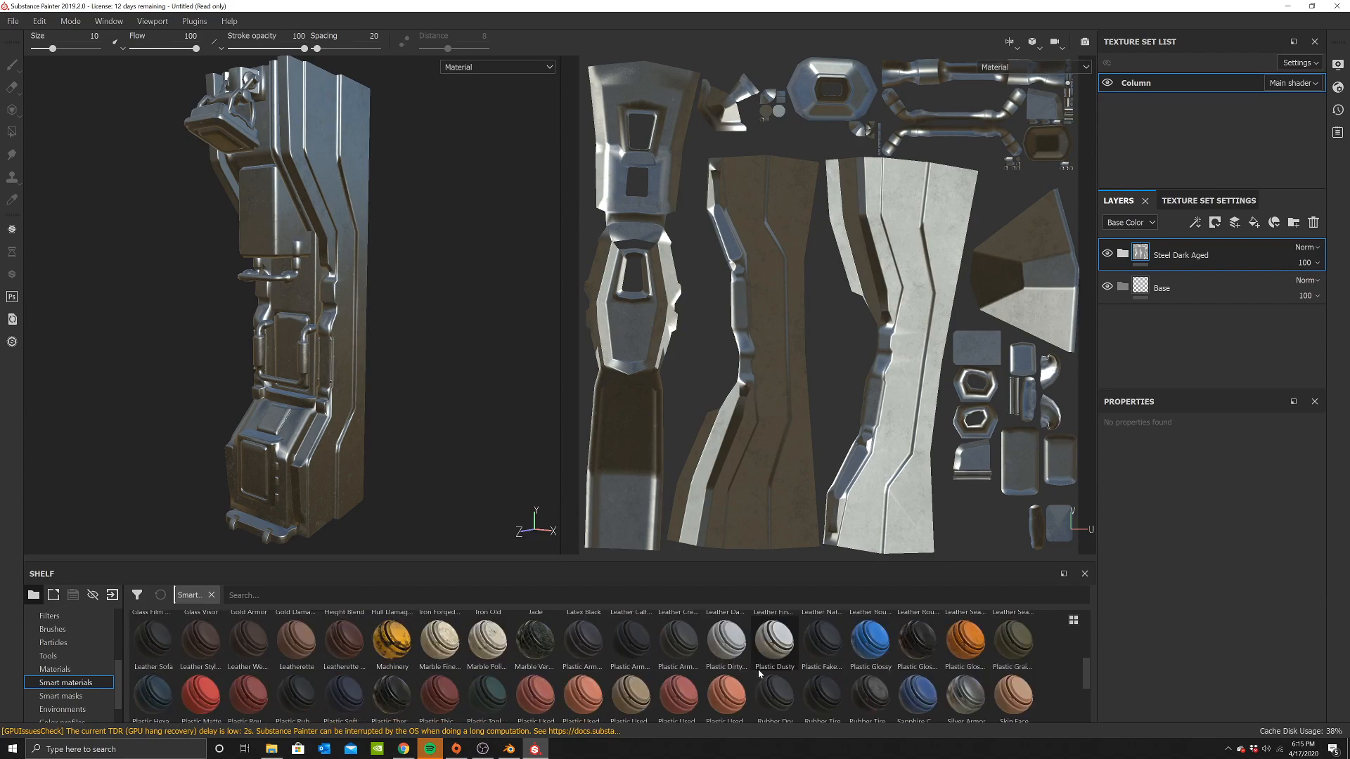
scroll(976, 668, "down", 5)
left_click_drag(965, 685, 295, 355)
scroll(506, 680, "down", 3)
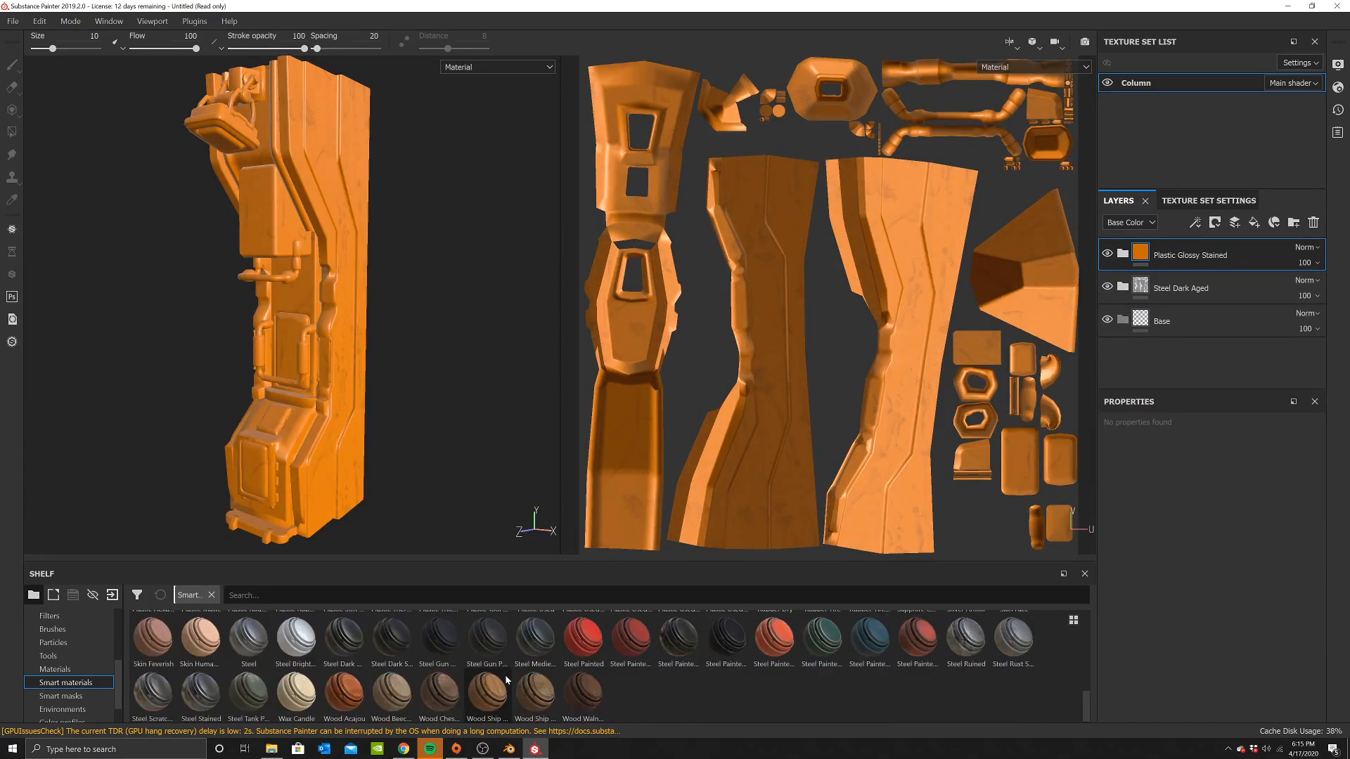
scroll(478, 684, "up", 3)
left_click_drag(774, 696, 320, 315)
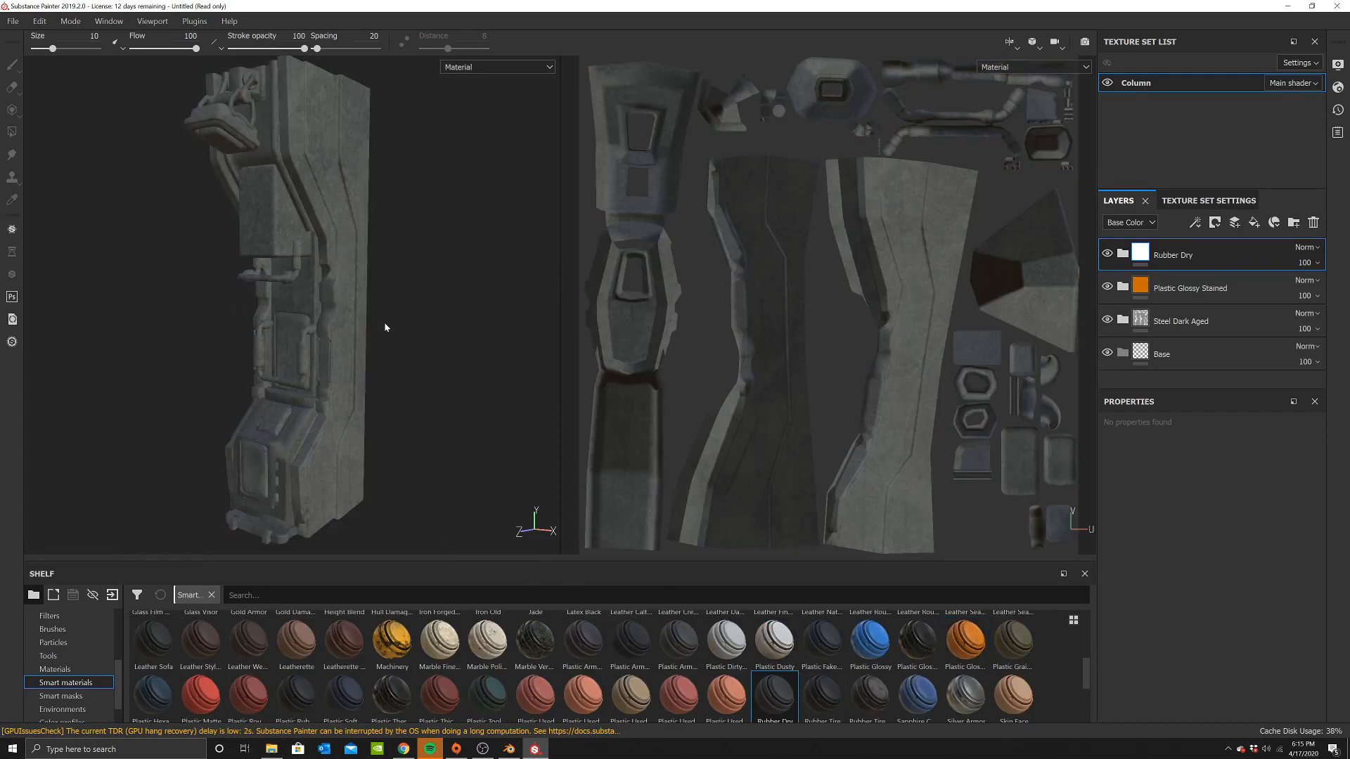
Move the three smart materials into the Base folder and add a black mask to Rubber Dry
left_click_drag(1199, 312, 1190, 351)
right_click(1173, 296)
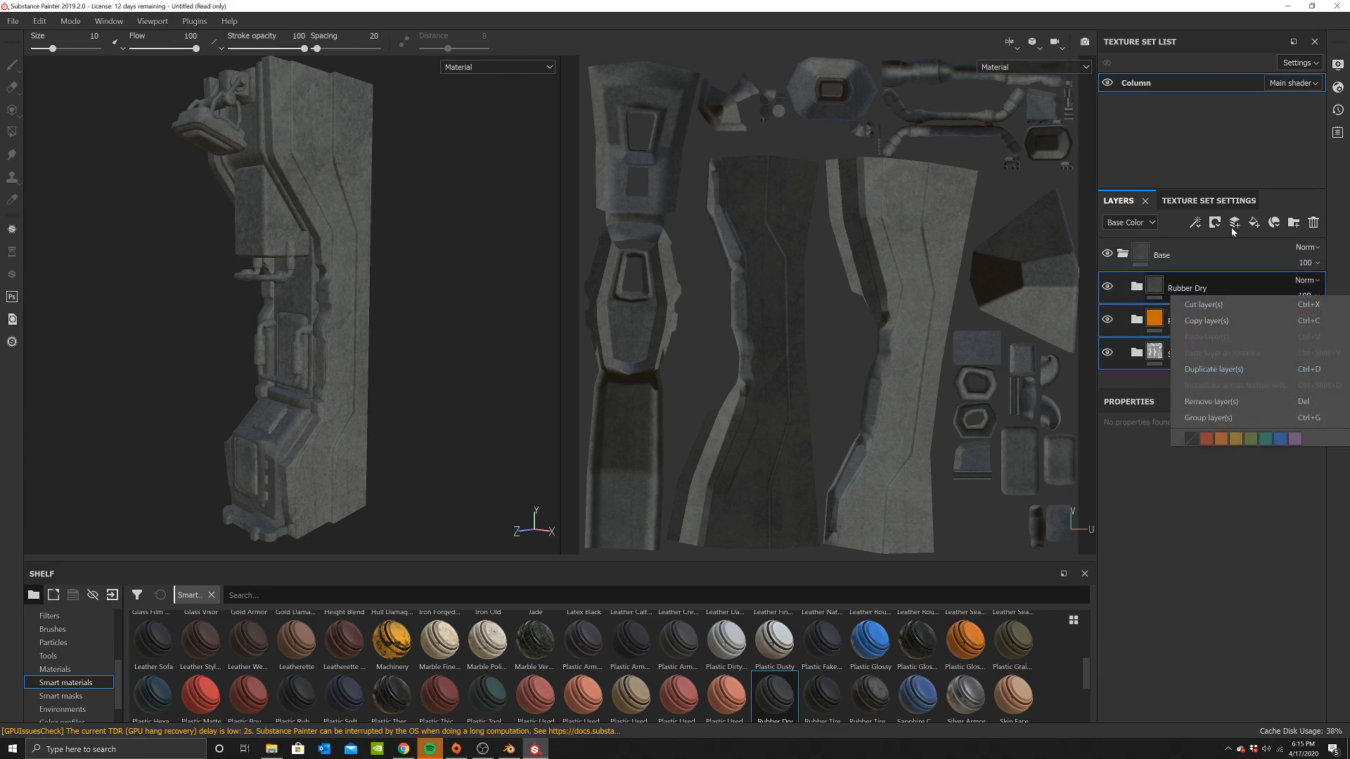
left_click(1136, 276)
right_click(1170, 287)
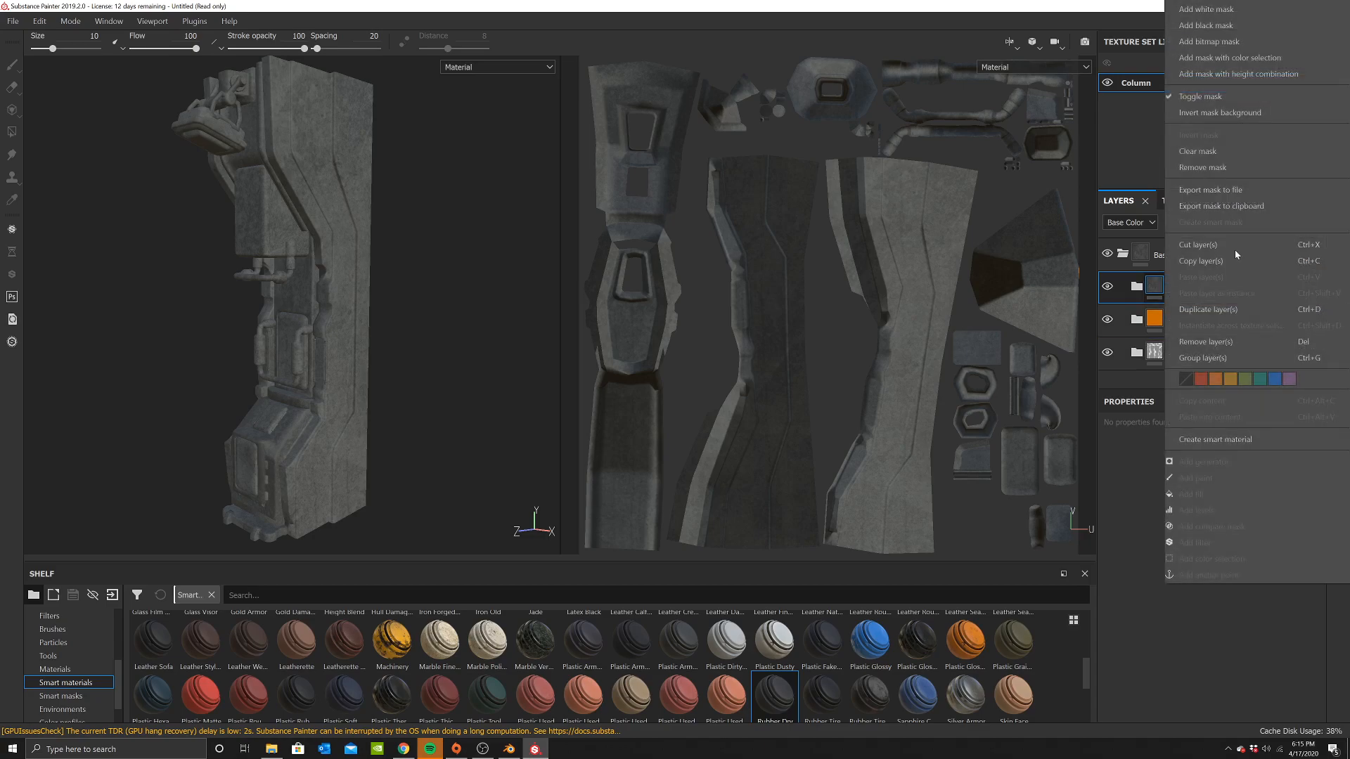
left_click(1254, 28)
Place Steel Dark Aged above Plastic Glossy Stained and give it a black mask
left_click_drag(1202, 350, 1227, 316)
right_click(1167, 320)
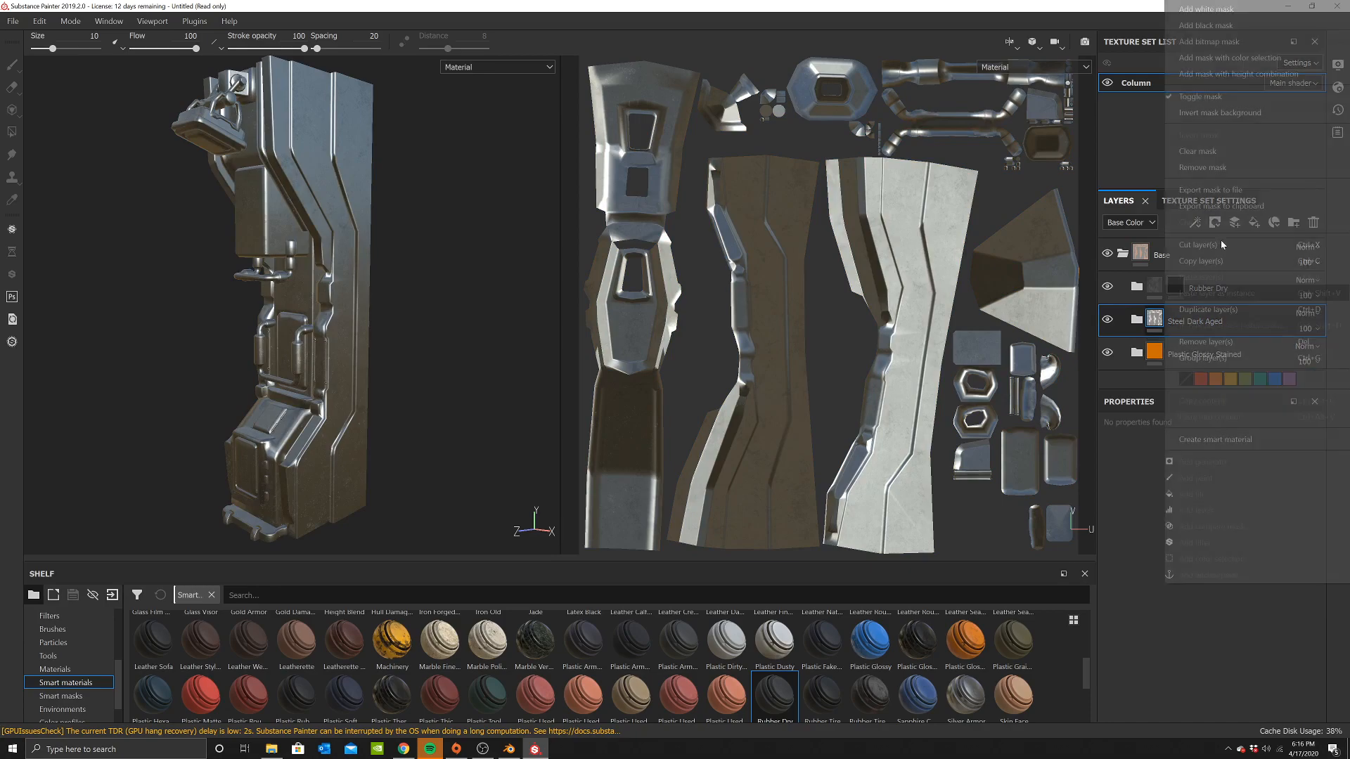
left_click(1223, 25)
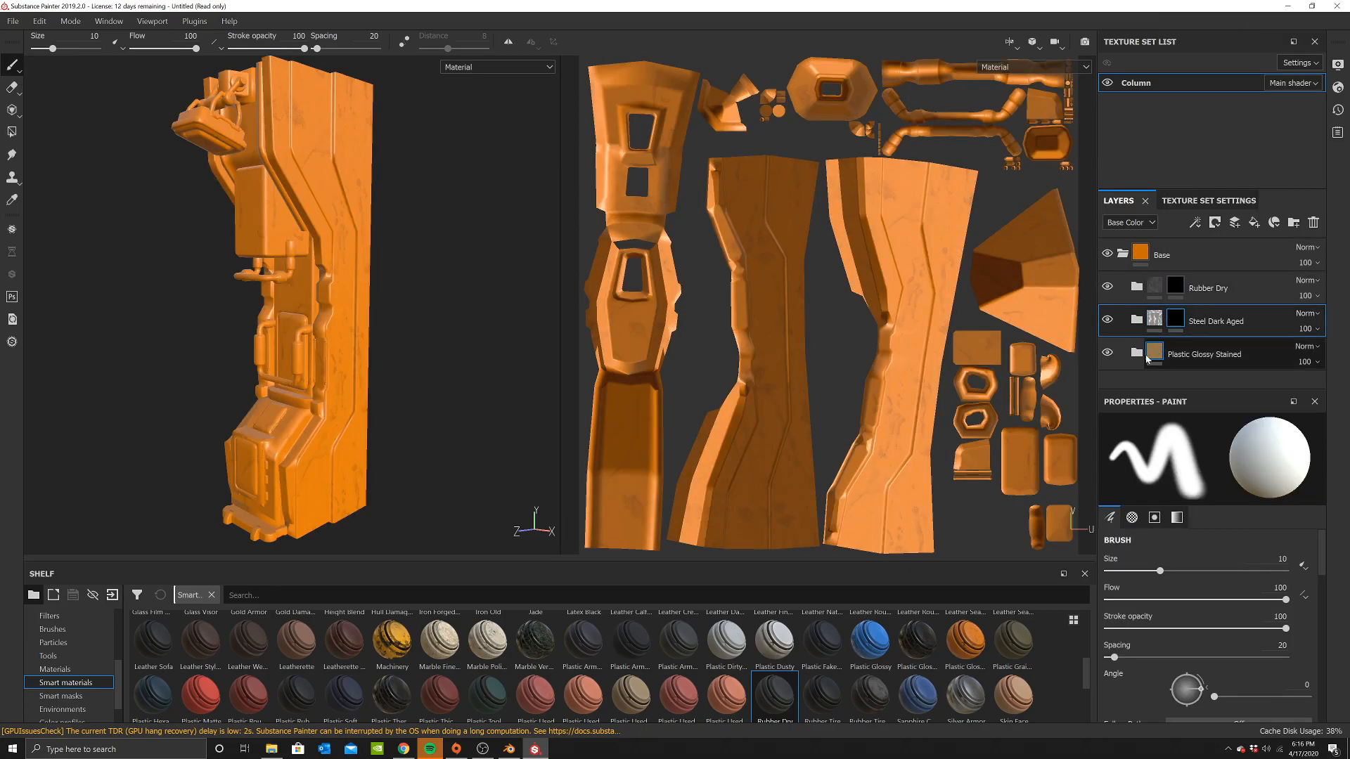
Recolour the Base fill layer inside Plastic Glossy Stained to a cream tone, RGB 0.808, 0.641, 0.446
left_click(1154, 349)
left_click(1136, 352)
scroll(1167, 334, "down", 2)
scroll(1168, 335, "down", 1)
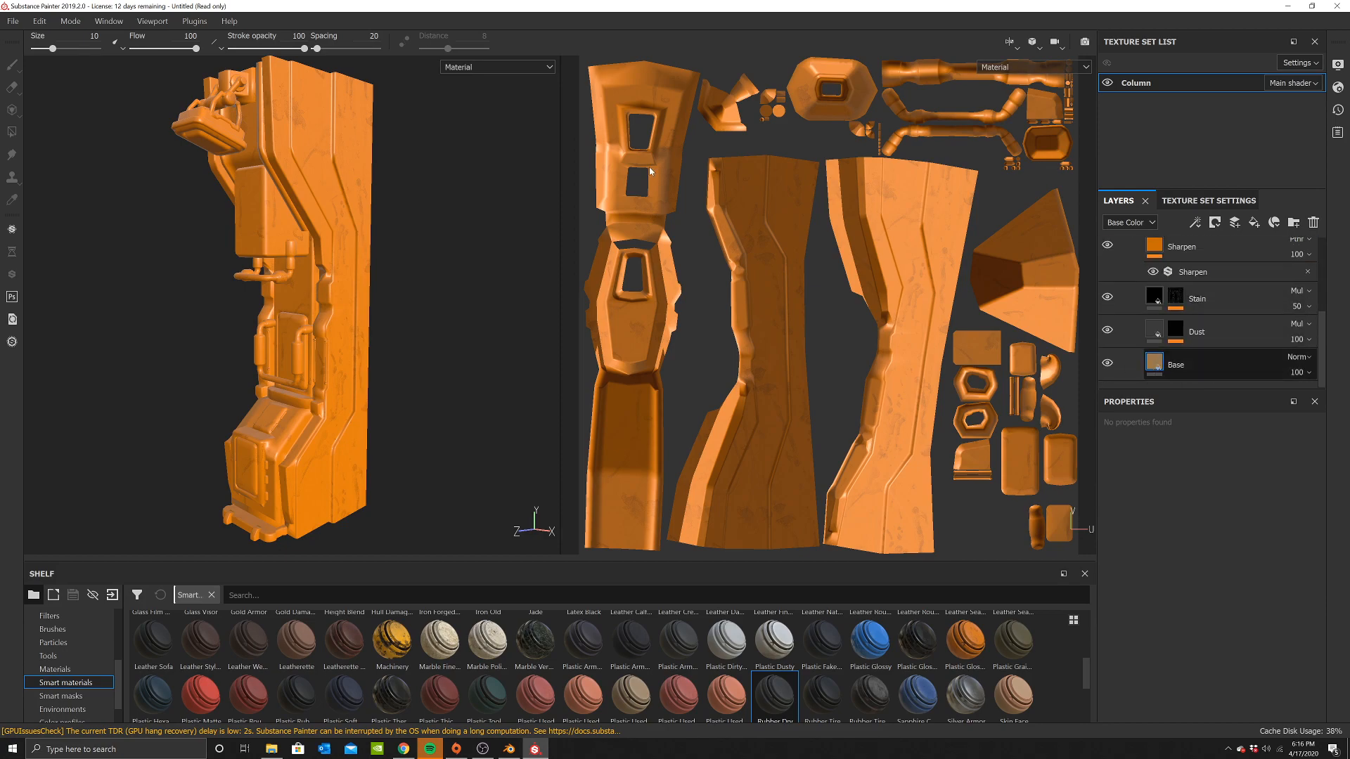
right_click(648, 168)
left_click(711, 490)
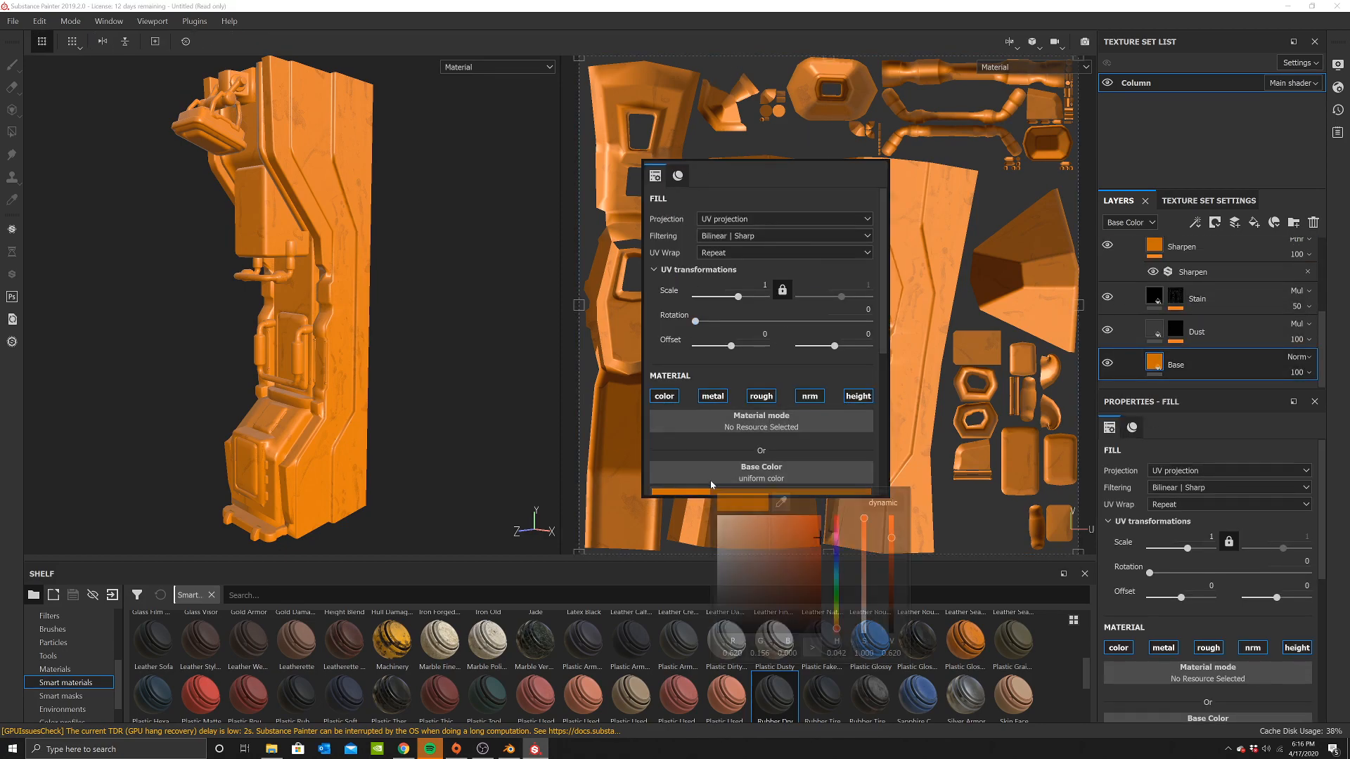
left_click_drag(835, 631, 837, 626)
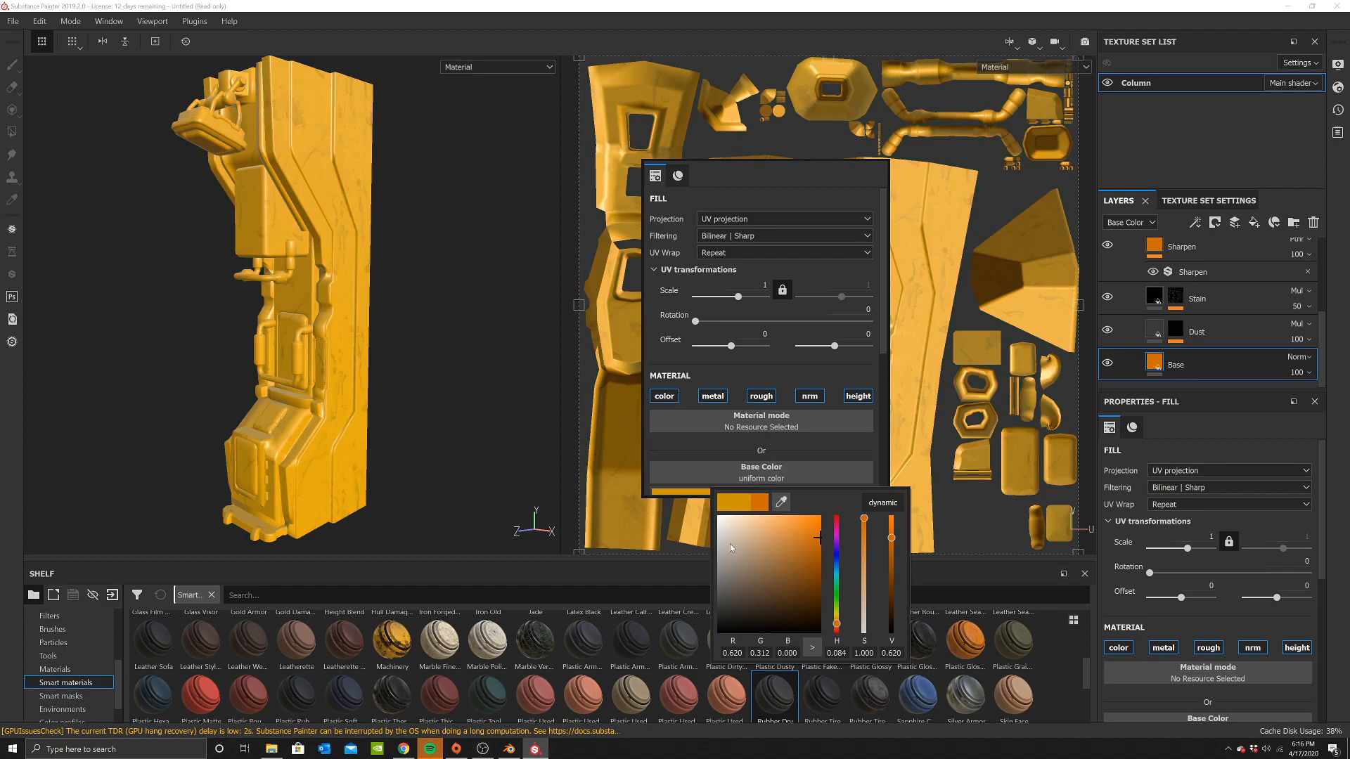
left_click_drag(729, 547, 741, 536)
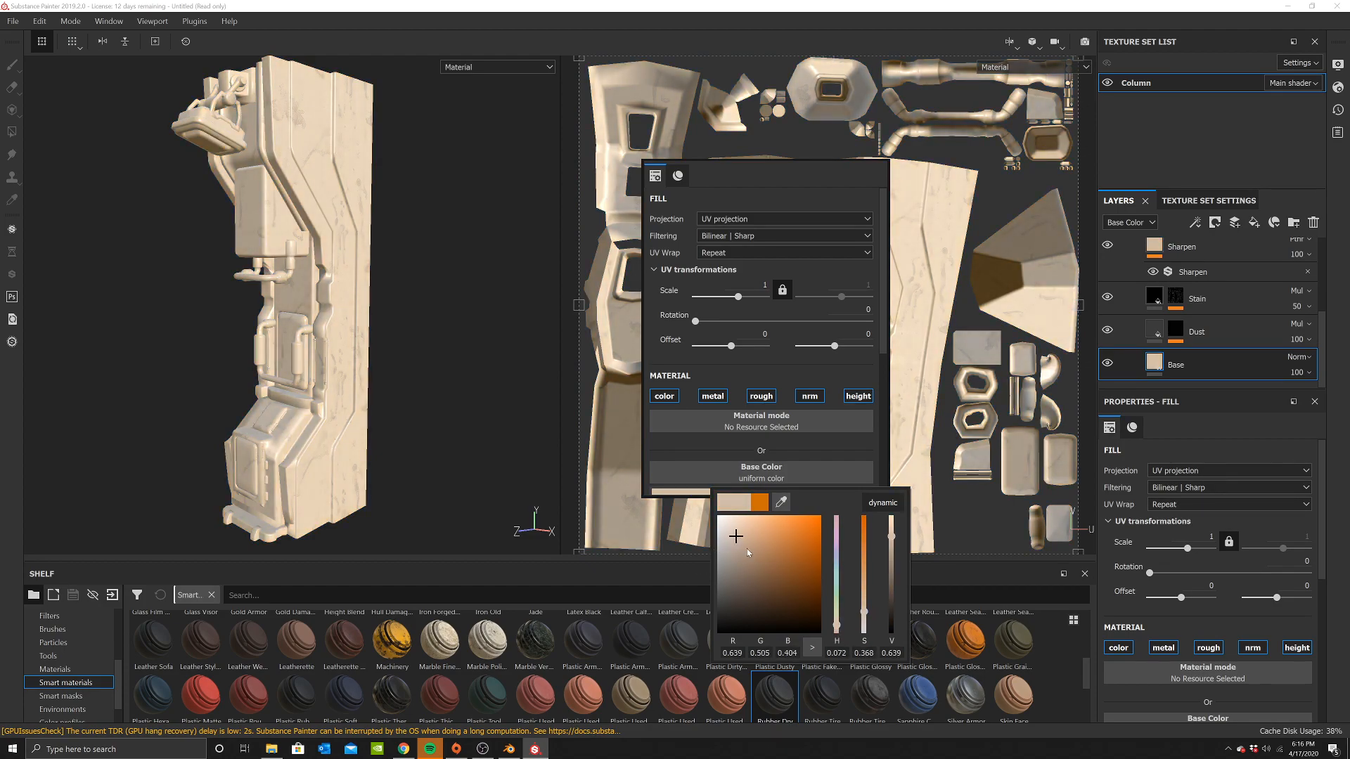
left_click_drag(839, 631, 839, 625)
left_click_drag(733, 538, 740, 531)
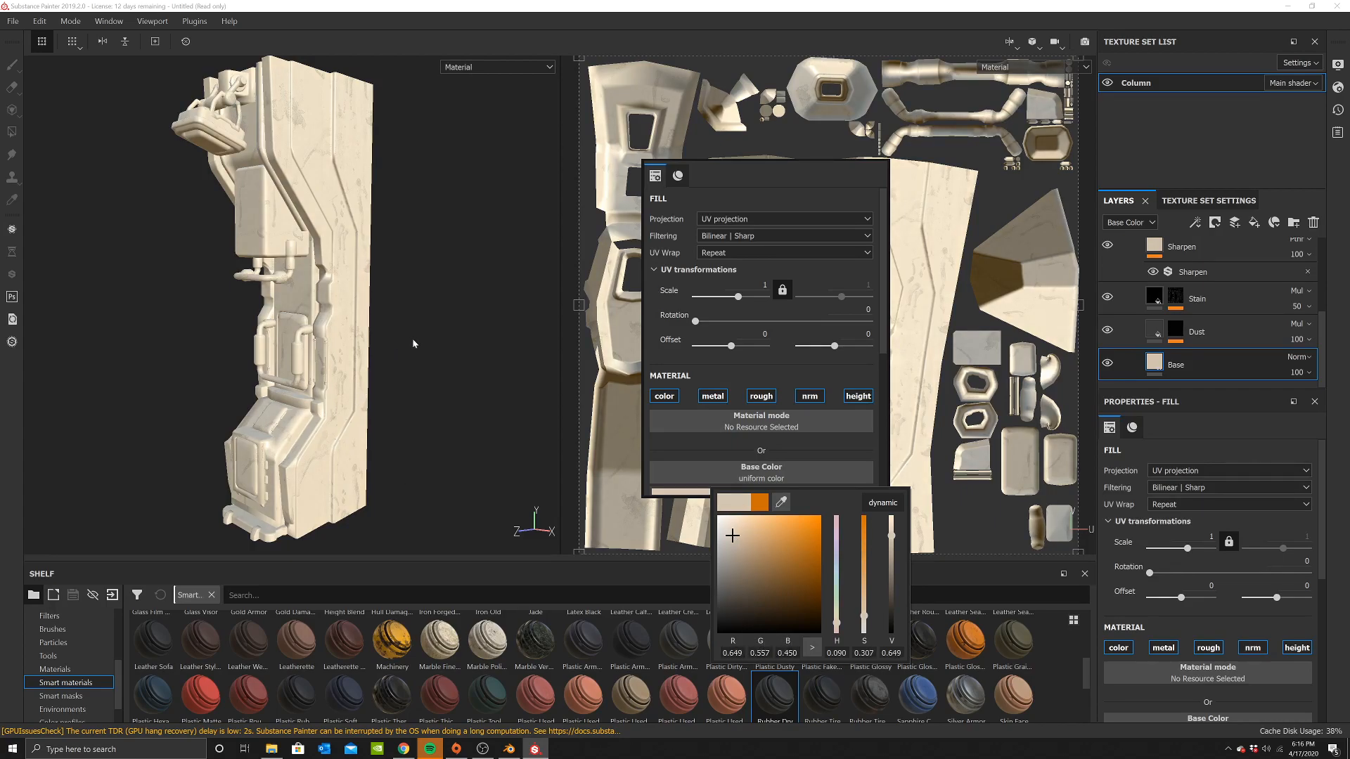
left_click(741, 527)
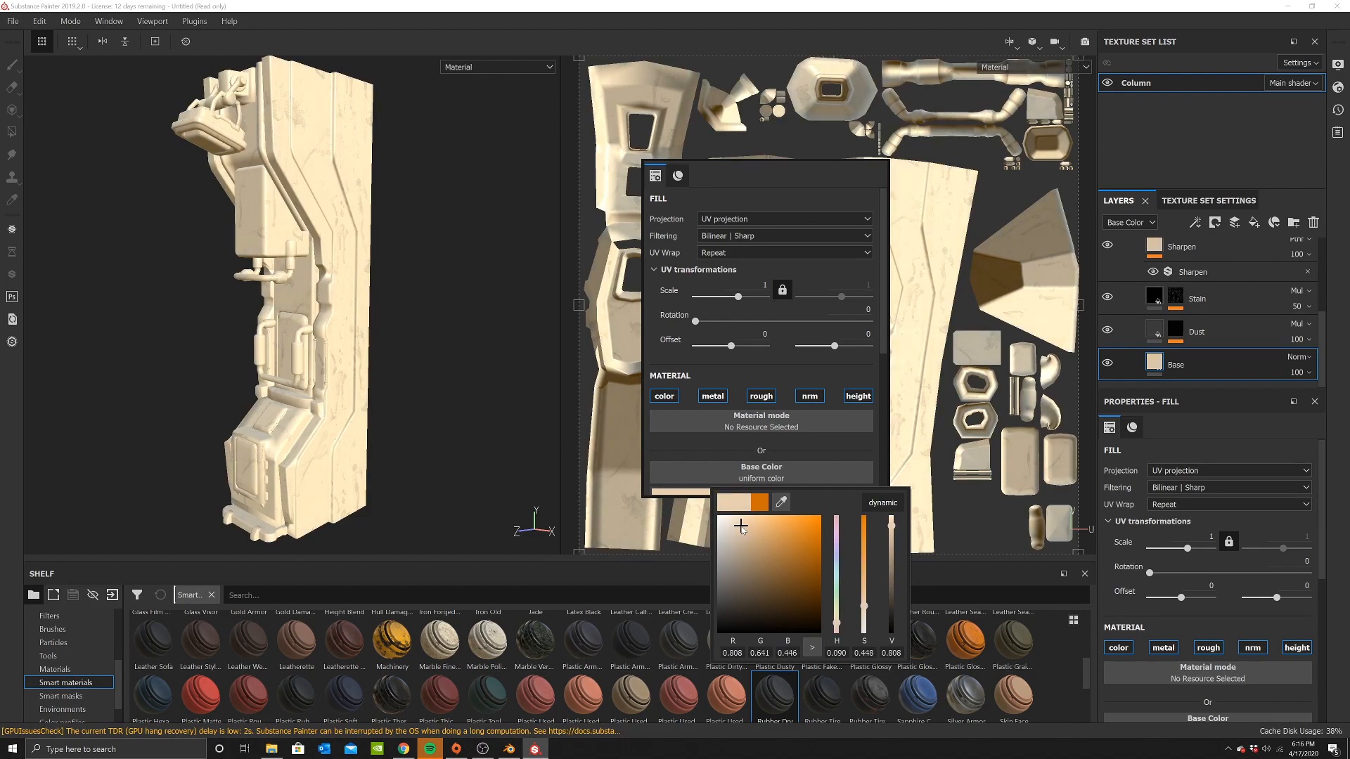
left_click(493, 365)
Collapse the Plastic Glossy Stained folder and select the black mask of Steel Dark Aged for painting
scroll(1249, 337, "up", 1)
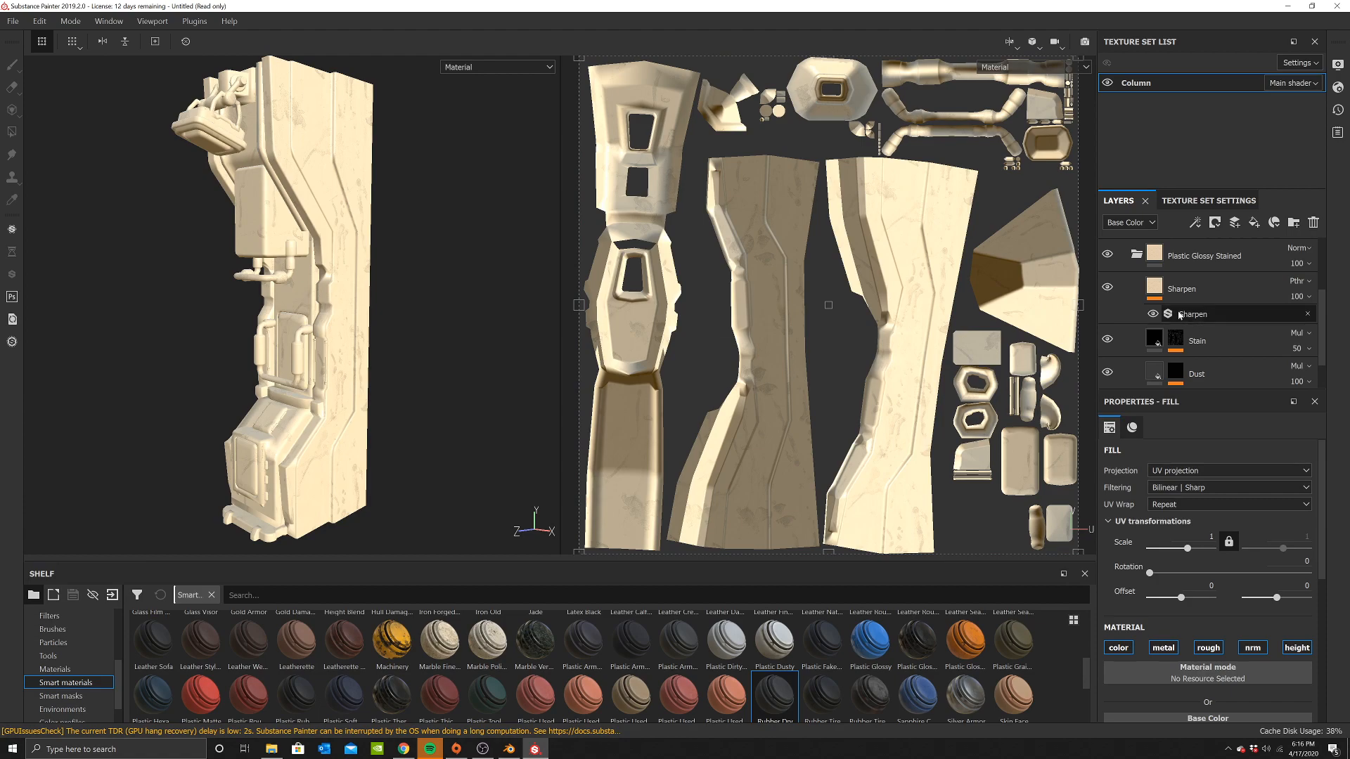
scroll(1175, 280, "up", 1)
left_click(1137, 296)
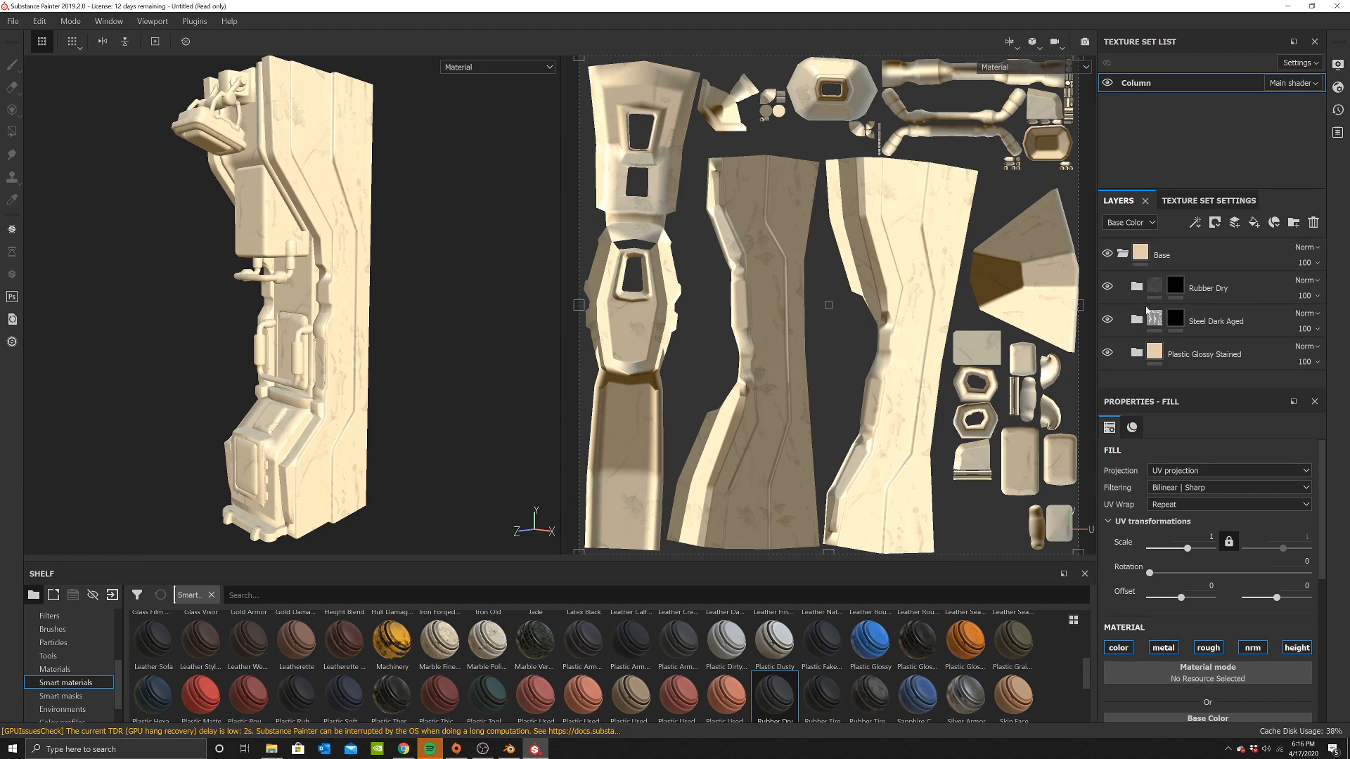
left_click(1174, 321)
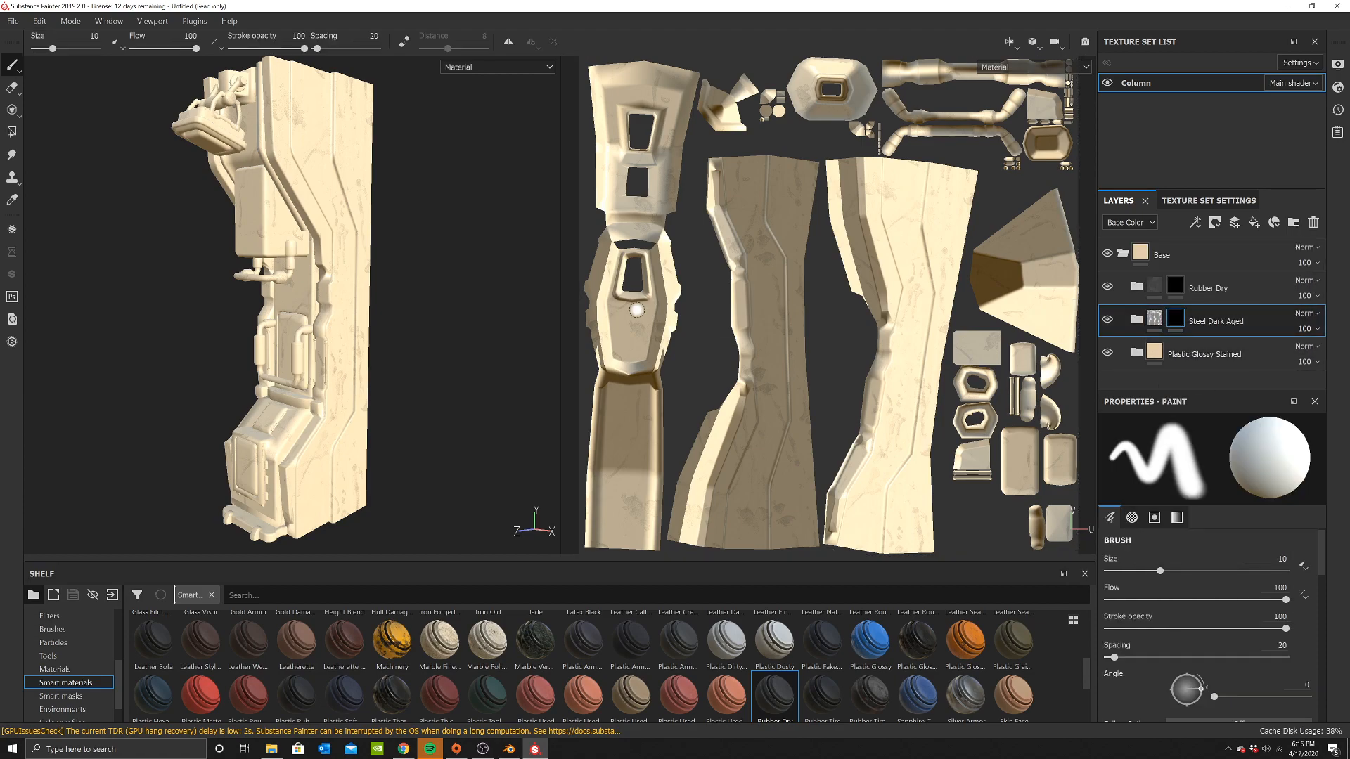
Polygon-fill the Steel Dark Aged mask in mesh mode on the upper handle and the lamp assembly at the column's top
left_click(12, 131)
right_click(449, 230)
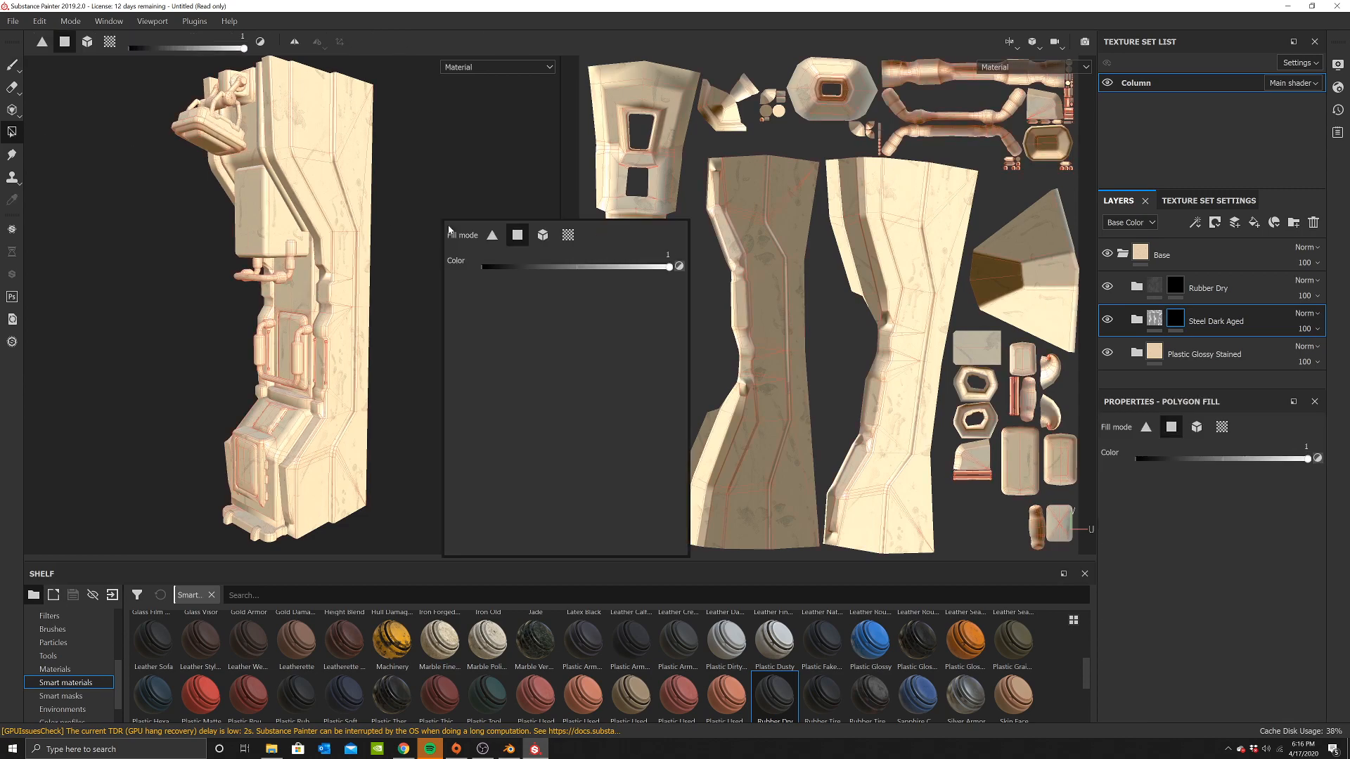
left_click(543, 235)
scroll(284, 262, "up", 3)
left_click_drag(295, 260, 303, 230, "alt")
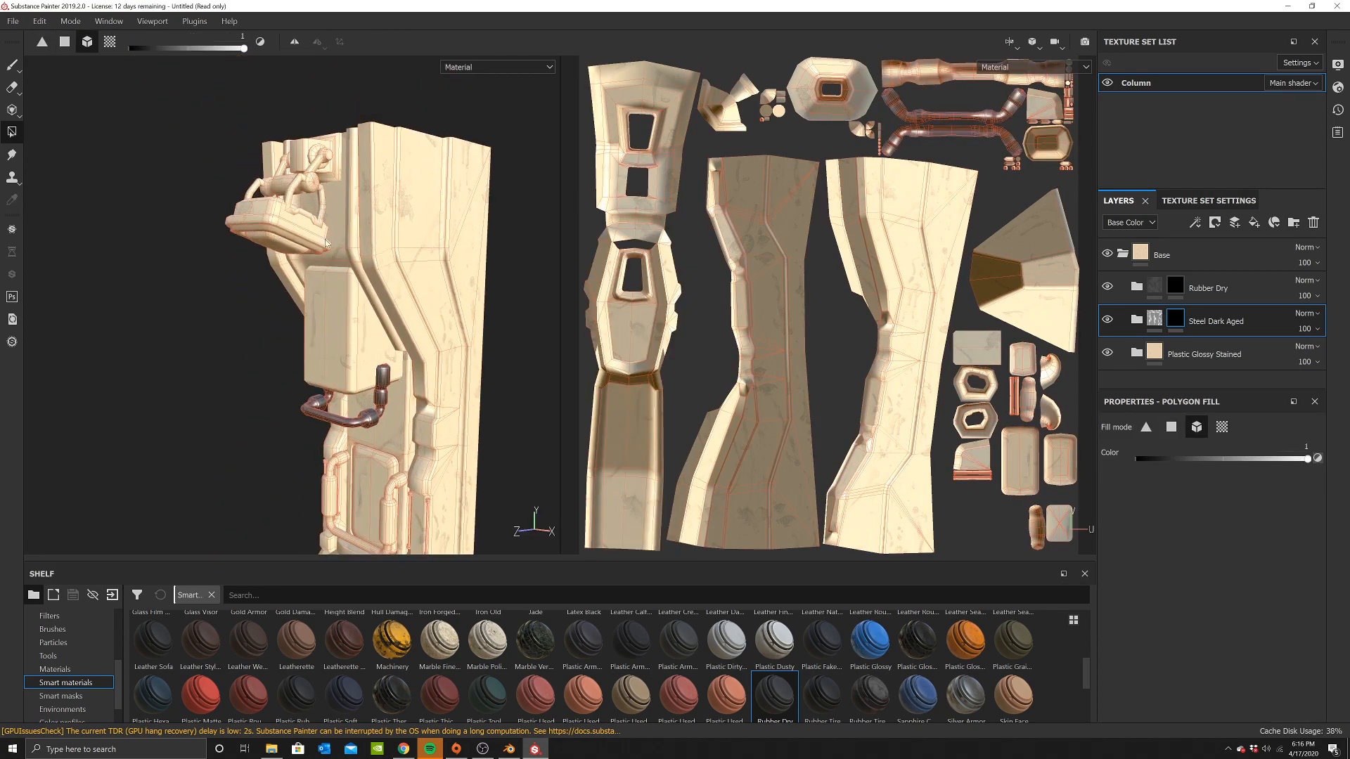
left_click(291, 195)
left_click(304, 159)
left_click(323, 159)
Fill the lower handle and the thin rods beside it with Steel Dark Aged
middle_click_drag(367, 304, 345, 197, "alt")
middle_click_drag(376, 373, 373, 302, "alt")
scroll(373, 302, "up", 1)
left_click(393, 334)
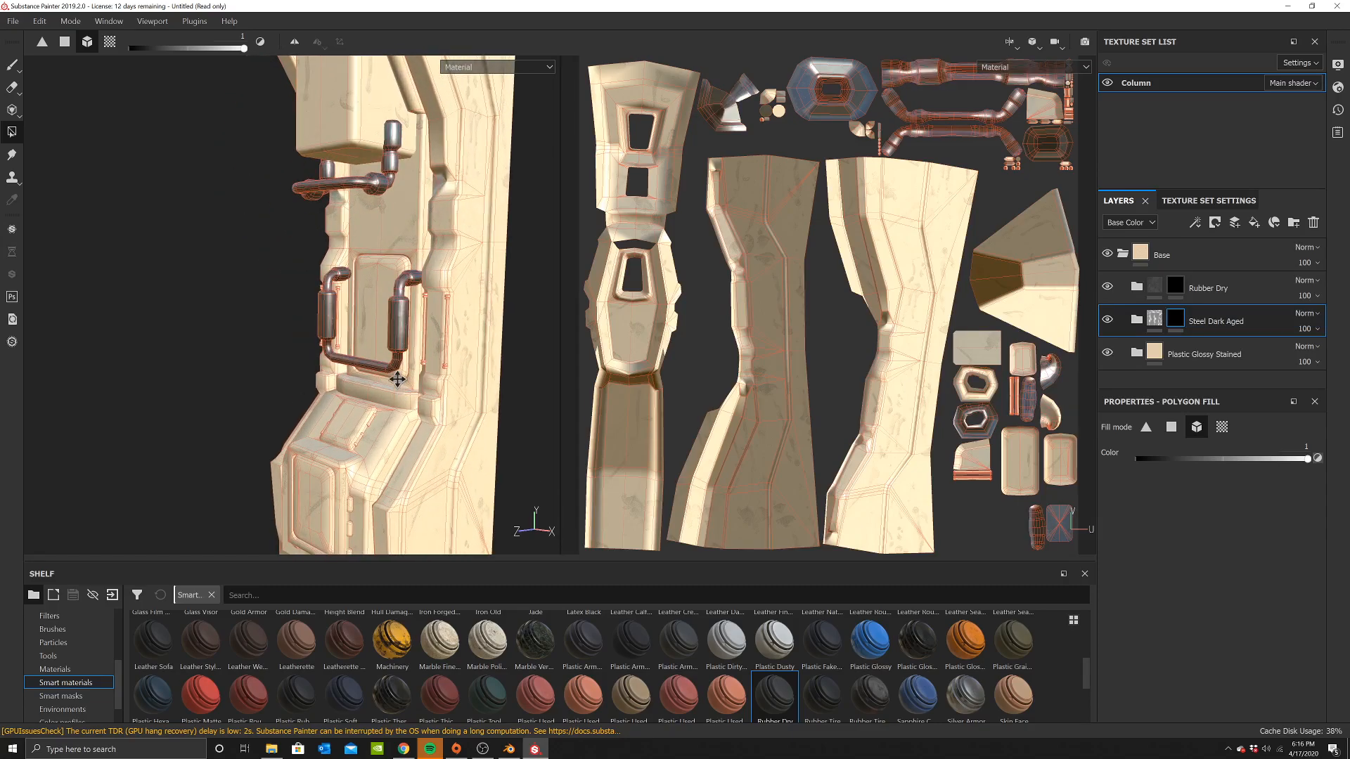
middle_click_drag(397, 386, 402, 352, "alt")
scroll(394, 344, "up", 3)
scroll(373, 345, "down", 4)
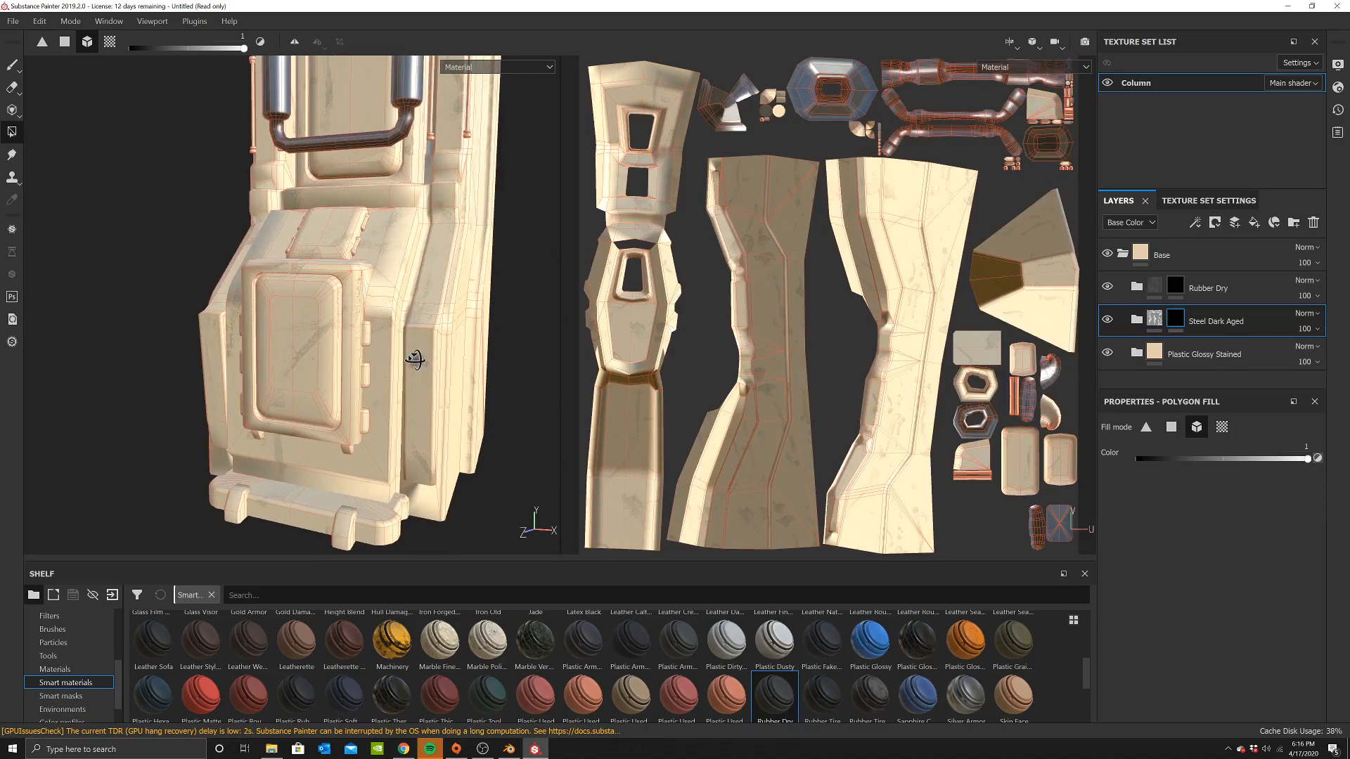
left_click_drag(392, 324, 421, 331, "alt")
scroll(445, 308, "up", 5)
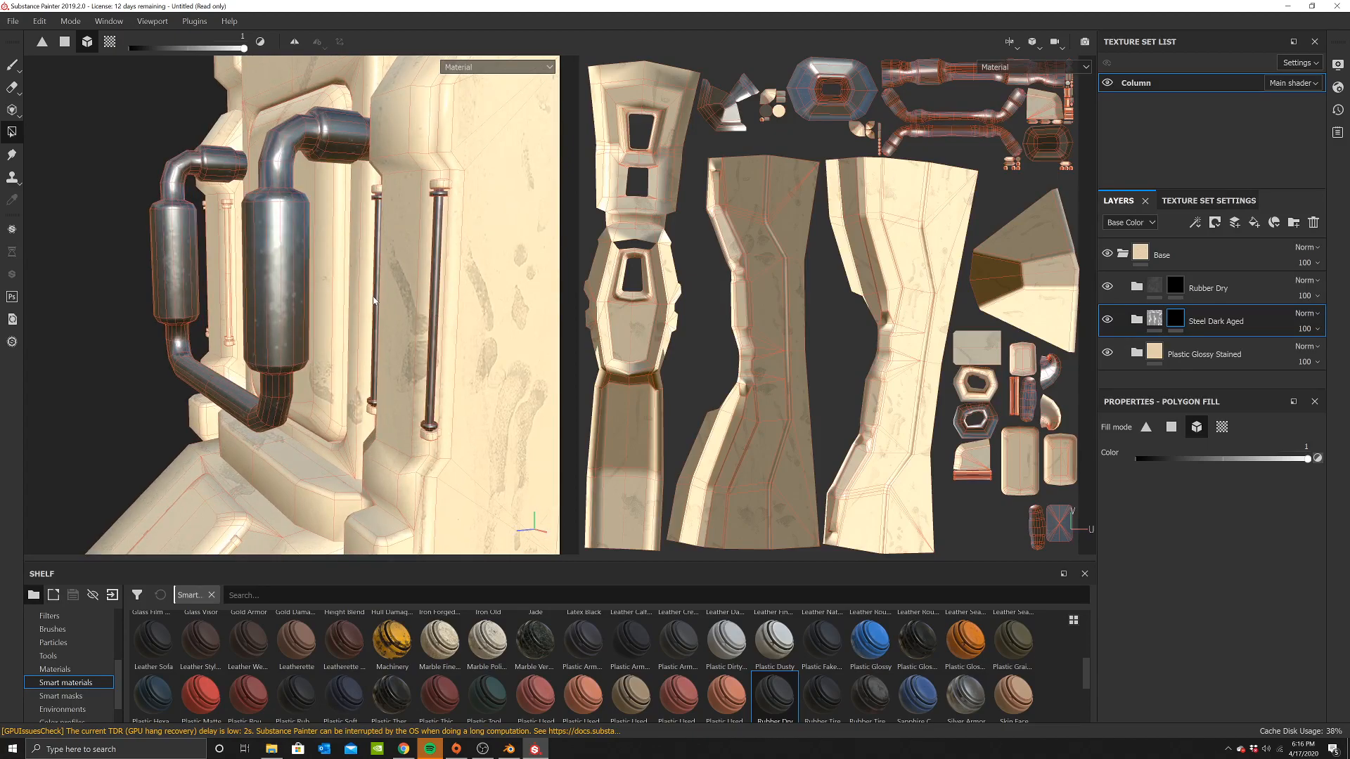
scroll(384, 311, "down", 5)
middle_click_drag(398, 312, 408, 354, "alt")
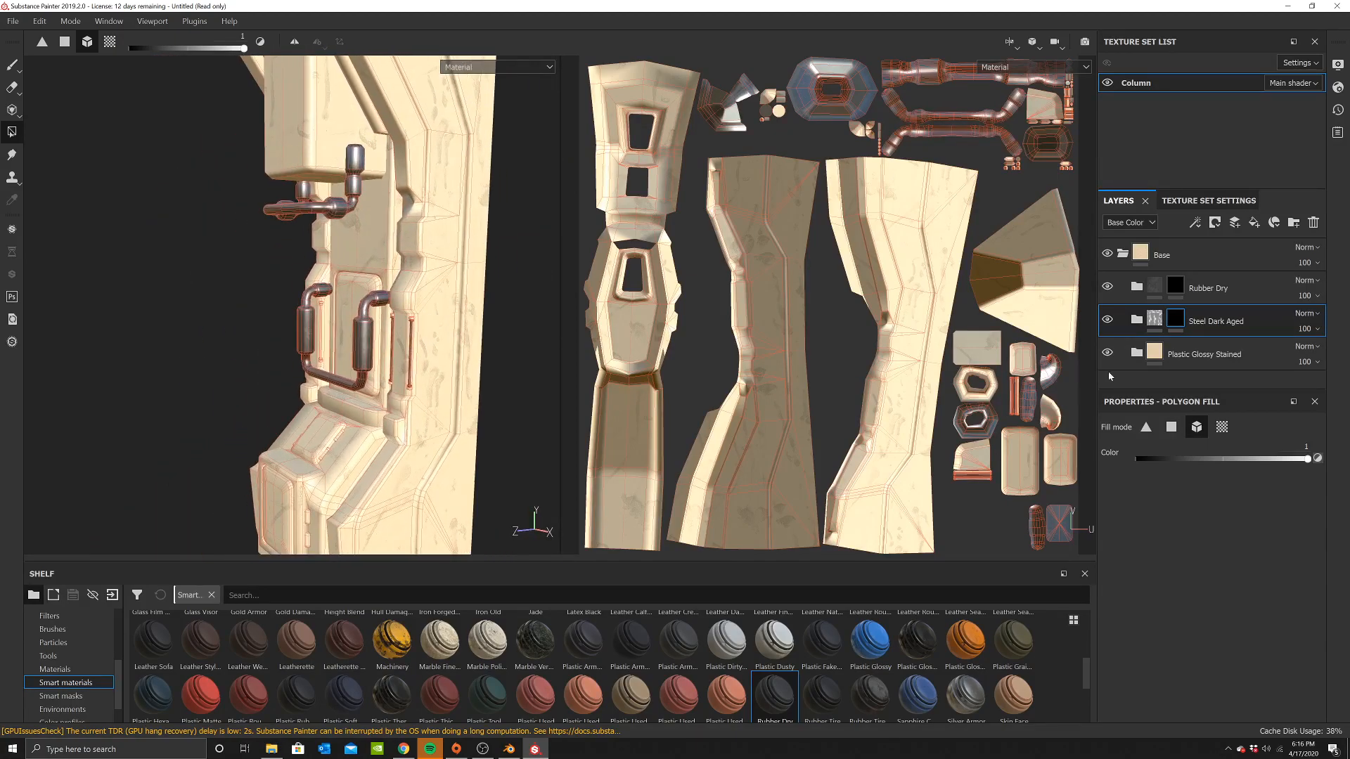
Select the black mask of Rubber Dry and switch the fill mode from whole meshes to single polygons
left_click(1174, 285)
scroll(811, 262, "down", 2)
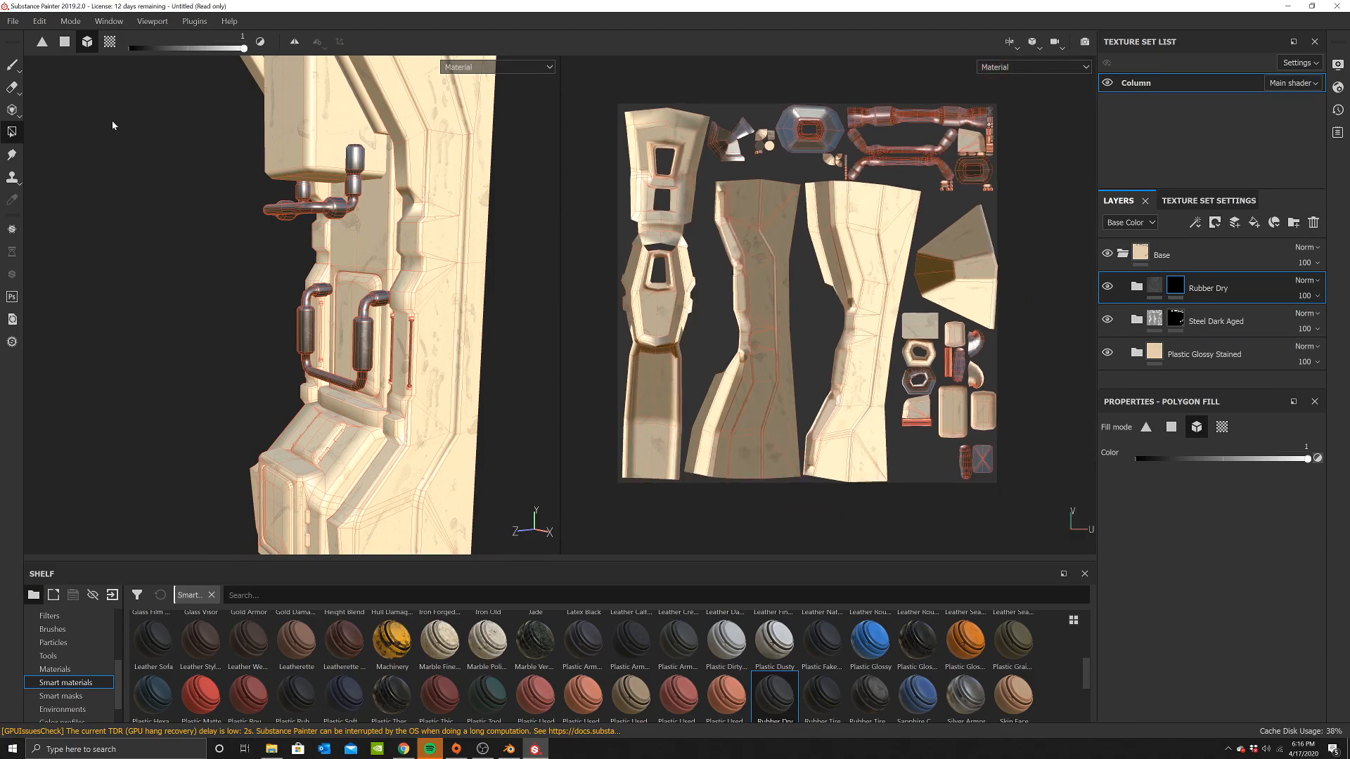
right_click(313, 138)
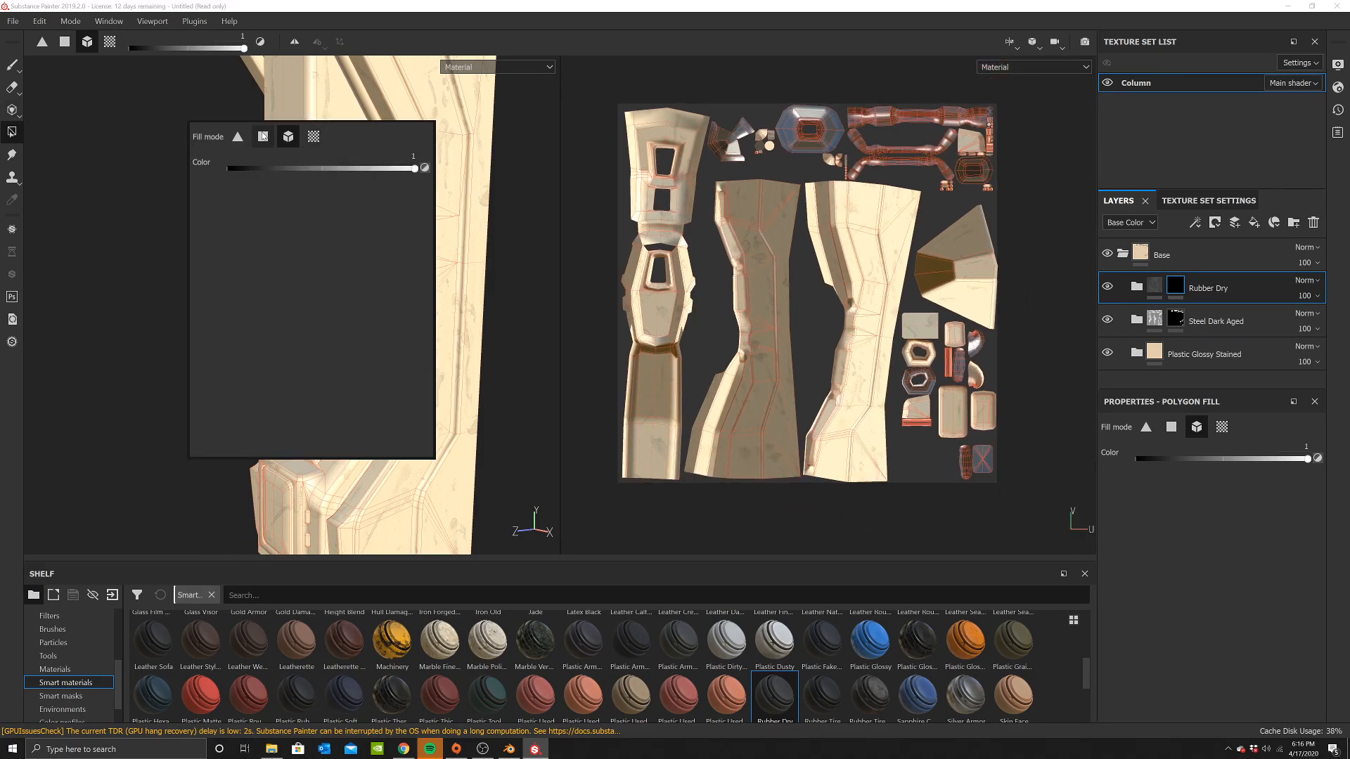
left_click(265, 134)
scroll(635, 145, "up", 2)
scroll(809, 178, "up", 2)
middle_click_drag(1061, 154, 808, 215, "alt")
scroll(847, 219, "up", 3)
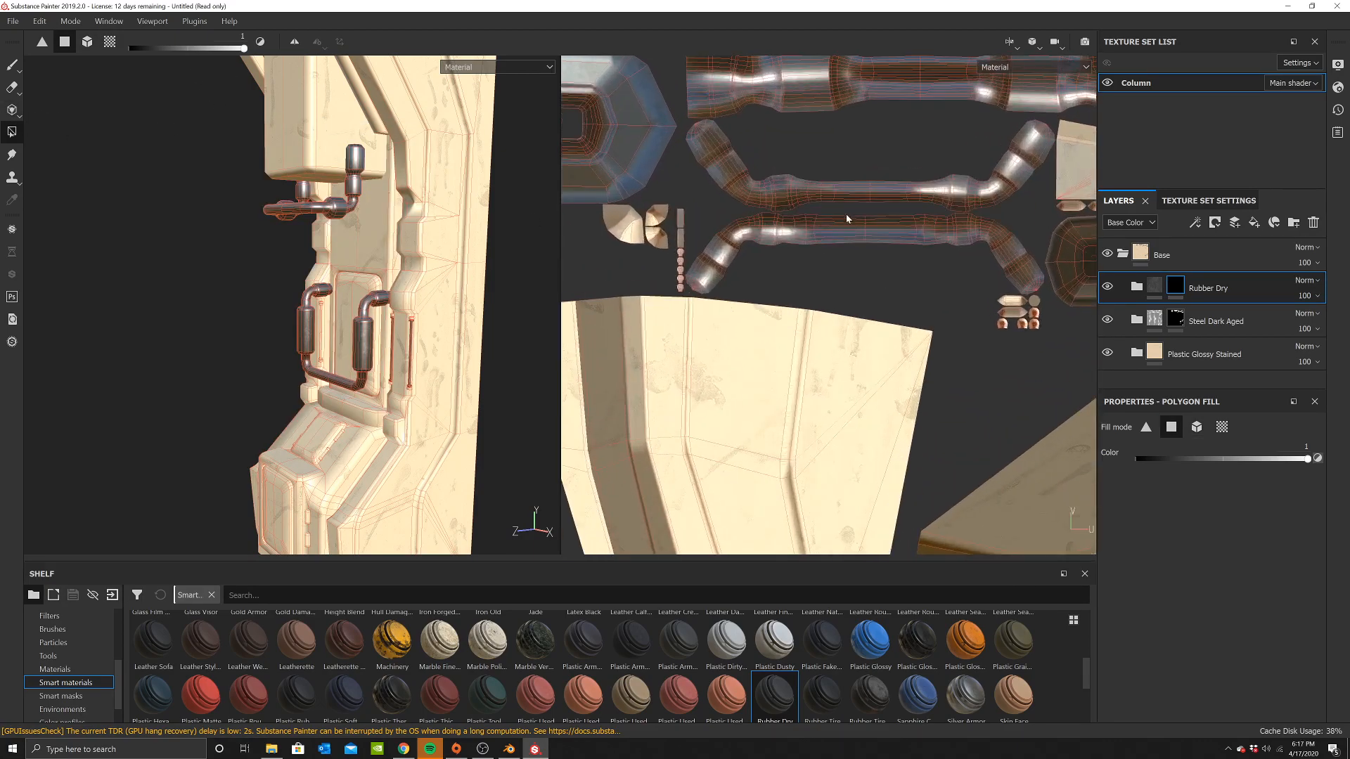
Enable symmetry and fill both cylindrical grips of the lower handle, including their bevelled ends, with Rubber Dry
scroll(388, 323, "up", 2)
scroll(914, 299, "down", 4)
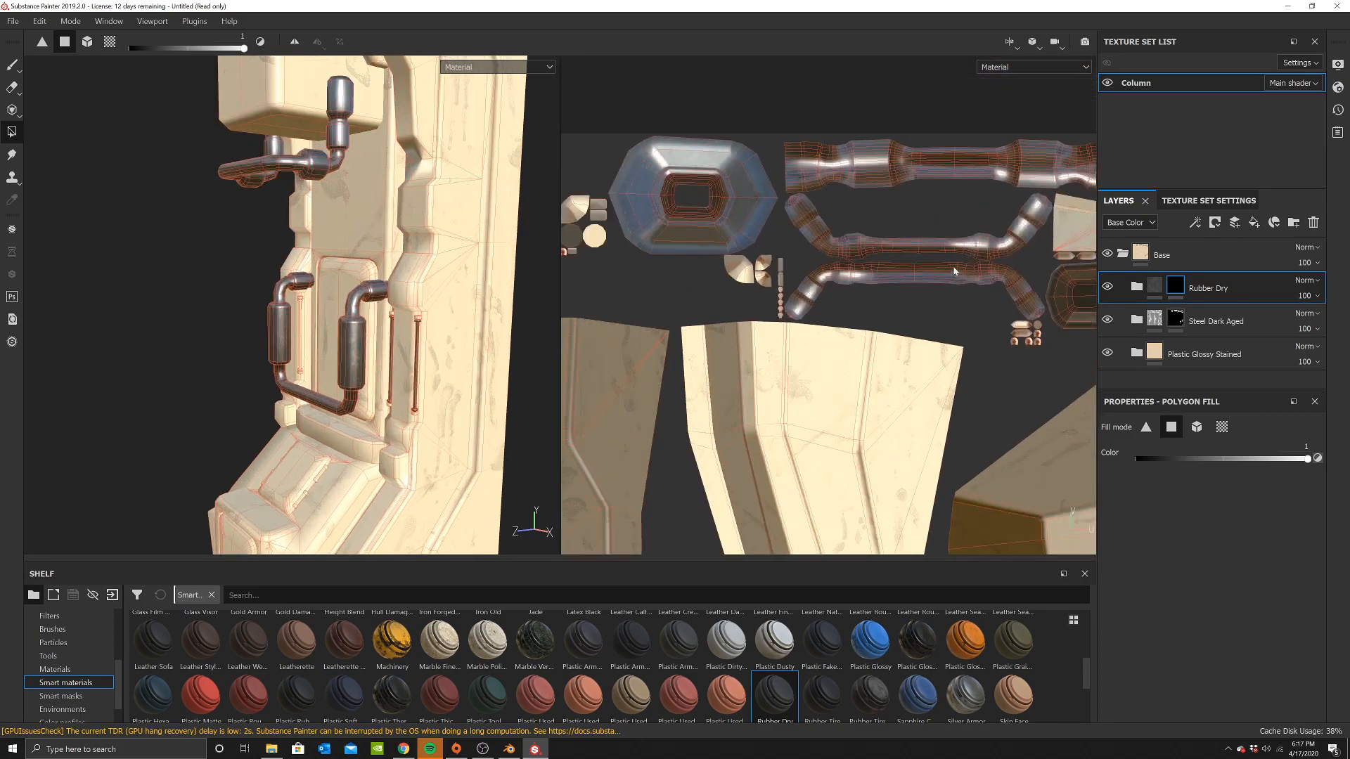
scroll(335, 153, "up", 2)
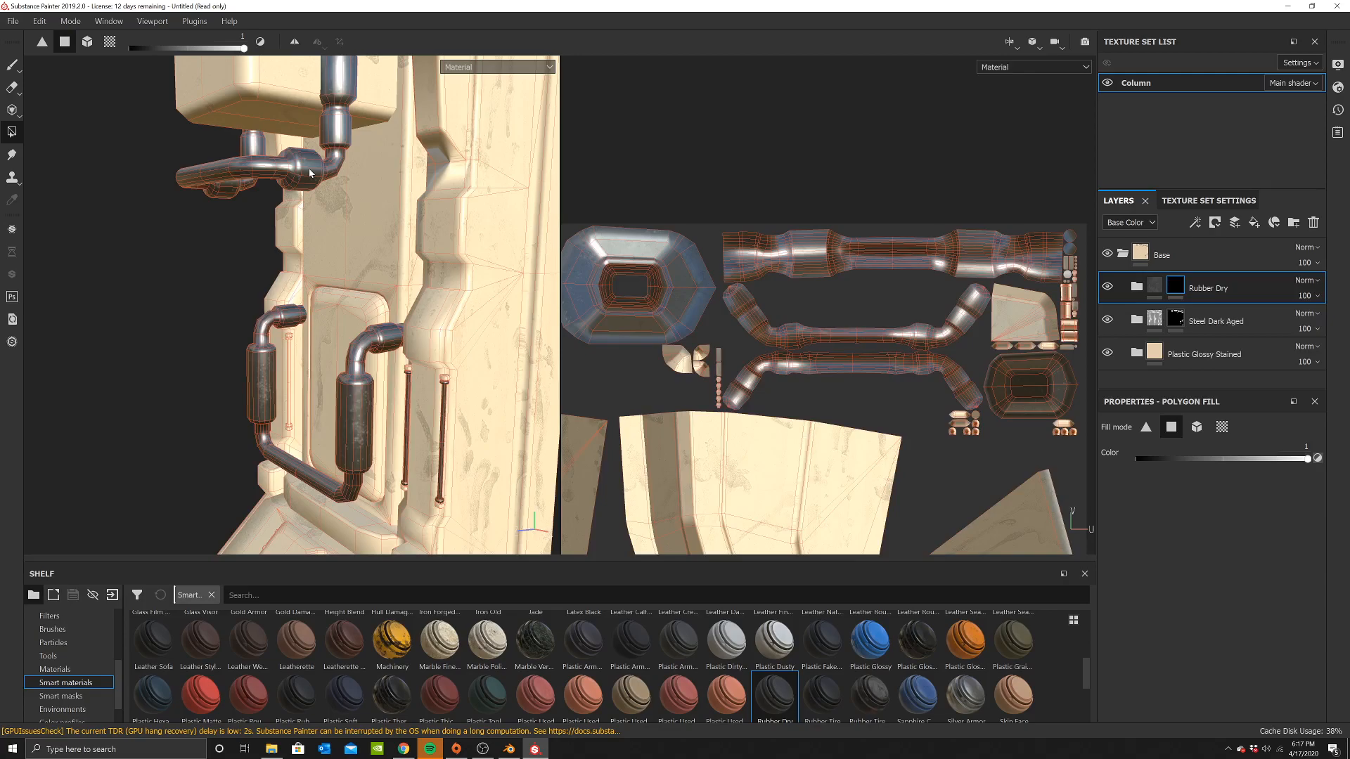
scroll(381, 363, "up", 5)
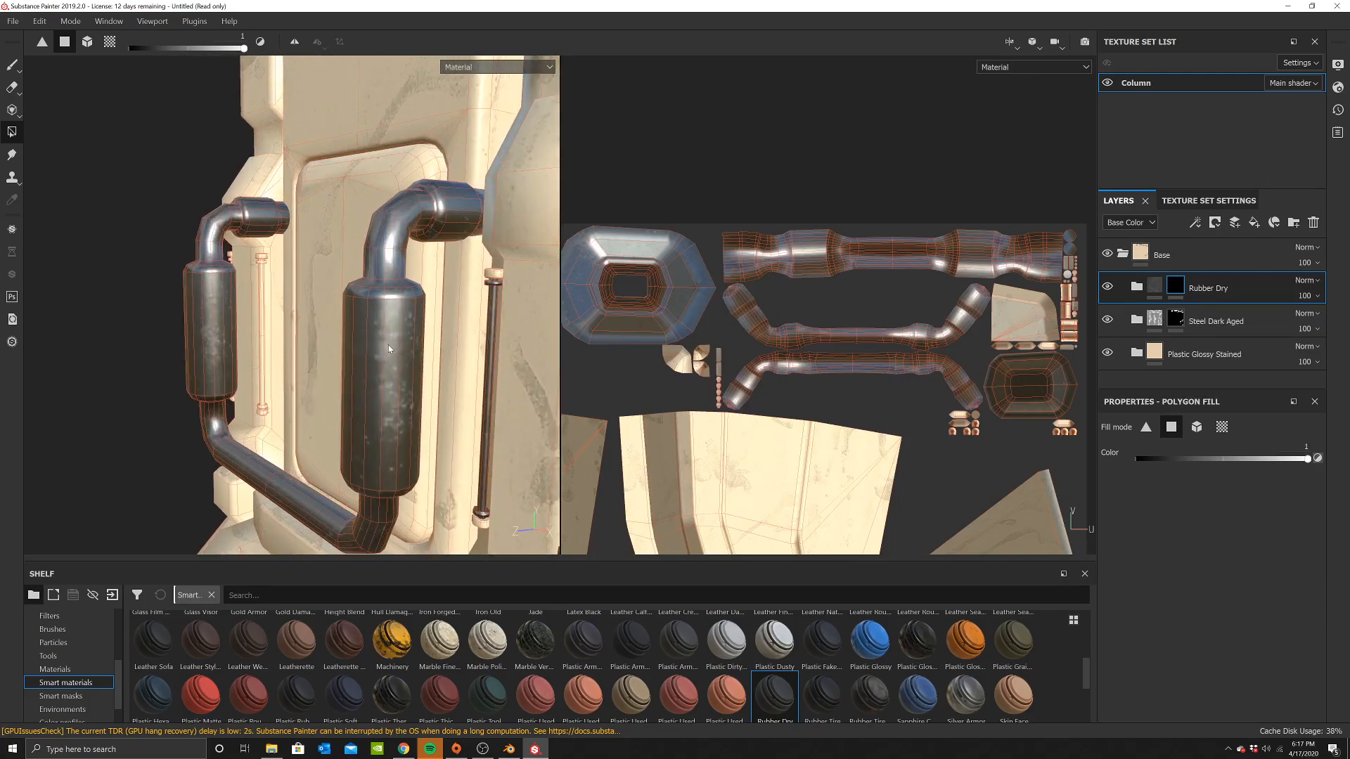
scroll(924, 339, "up", 5)
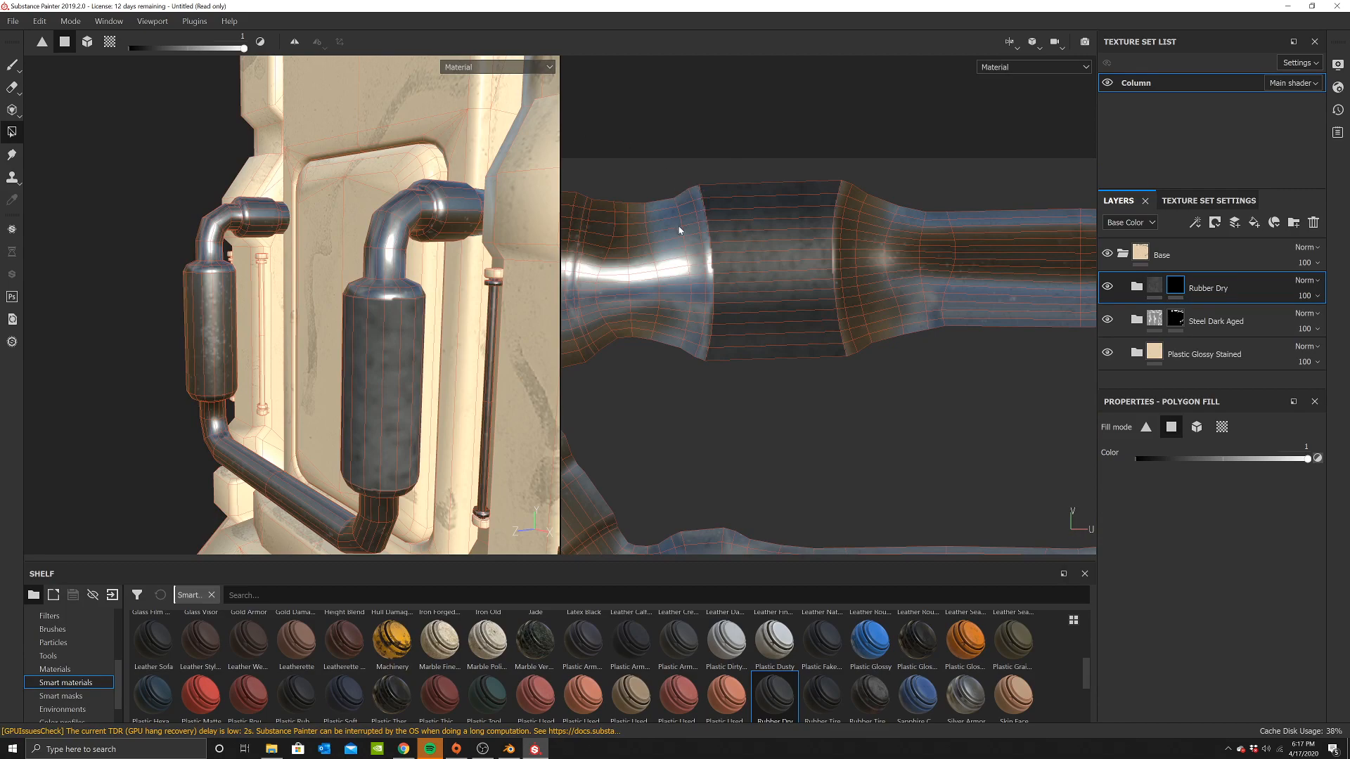
left_click(295, 42)
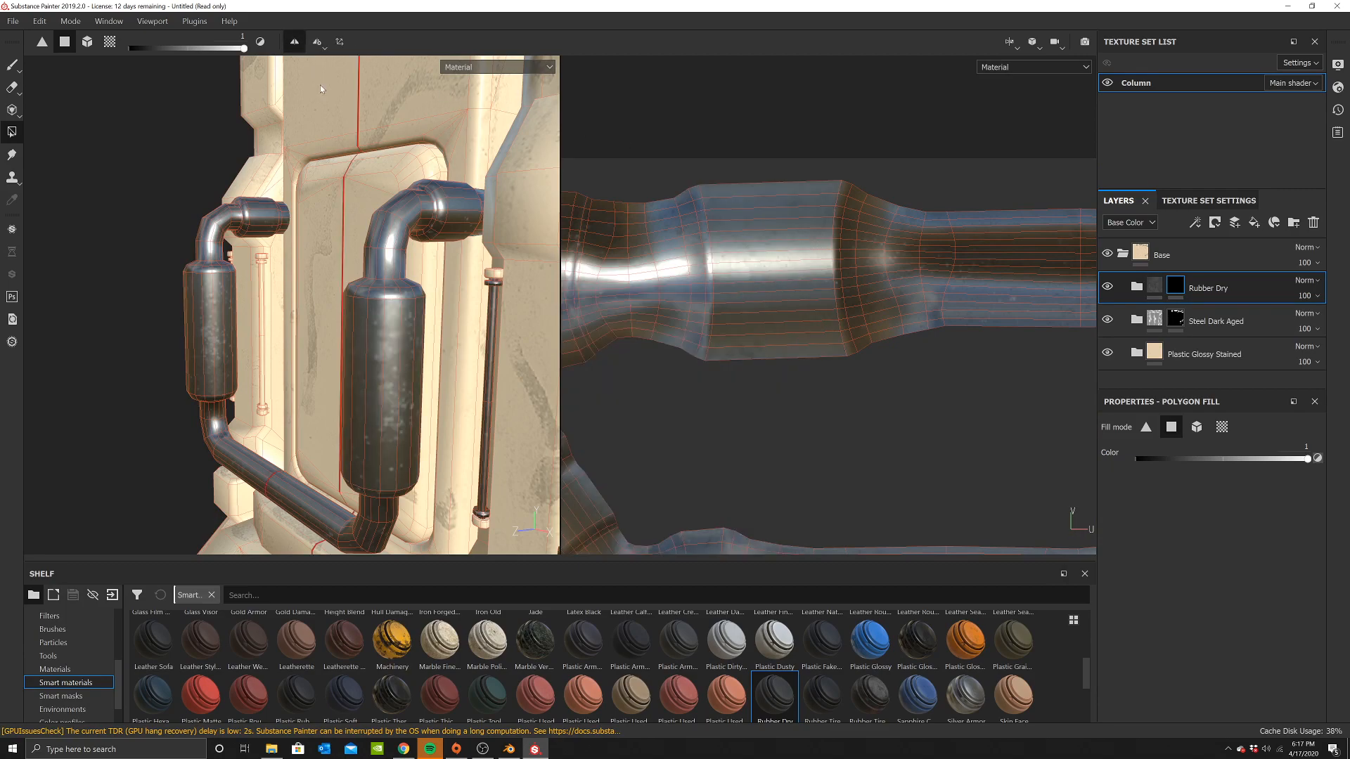
left_click(754, 248)
left_click(705, 218)
left_click_drag(713, 236, 704, 362)
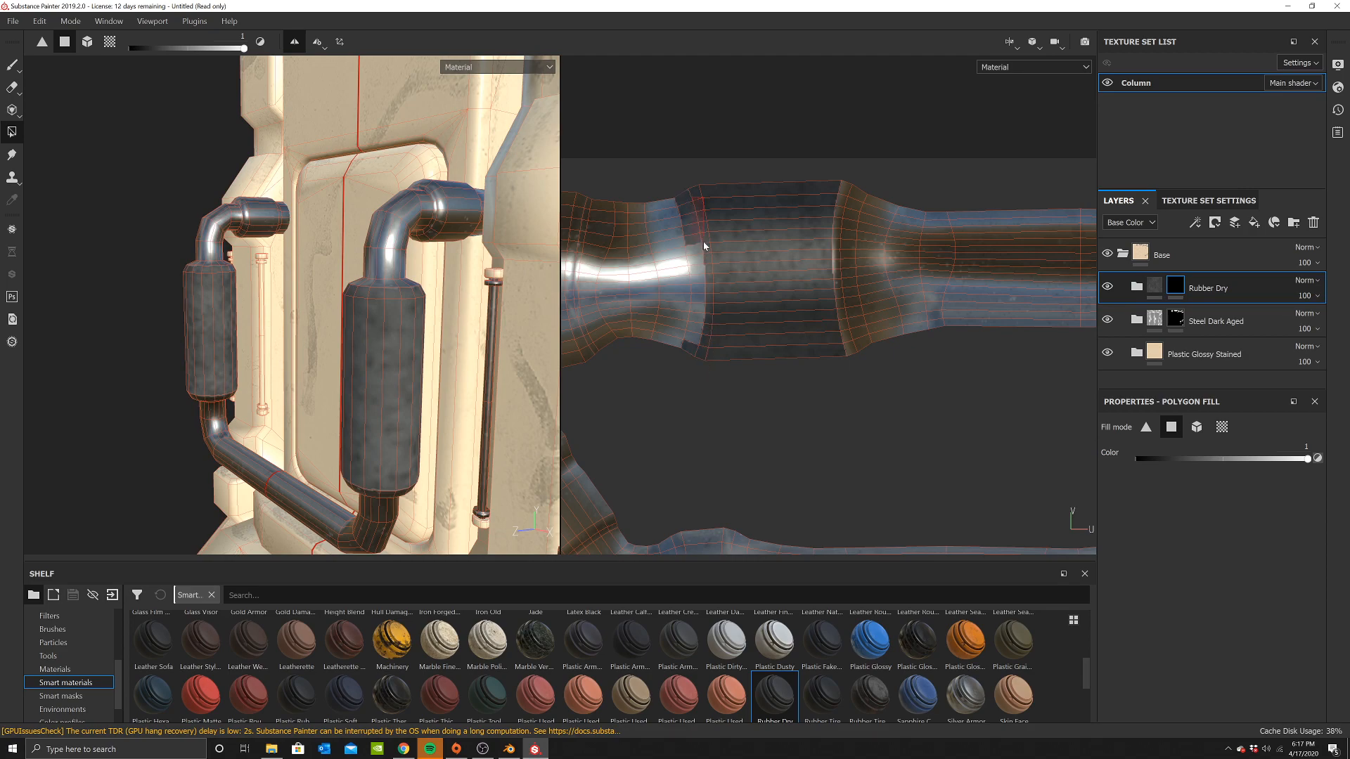
left_click_drag(702, 313, 710, 287)
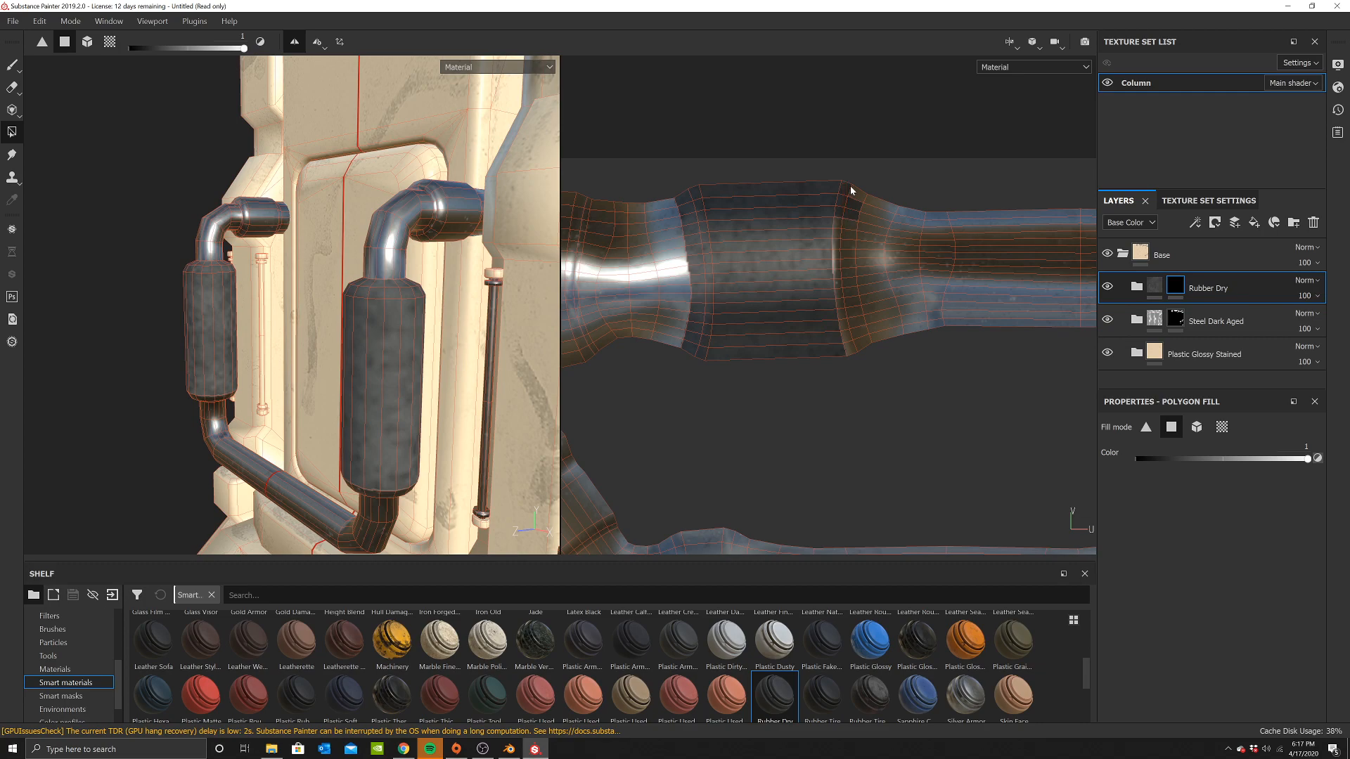
left_click_drag(842, 287, 855, 347)
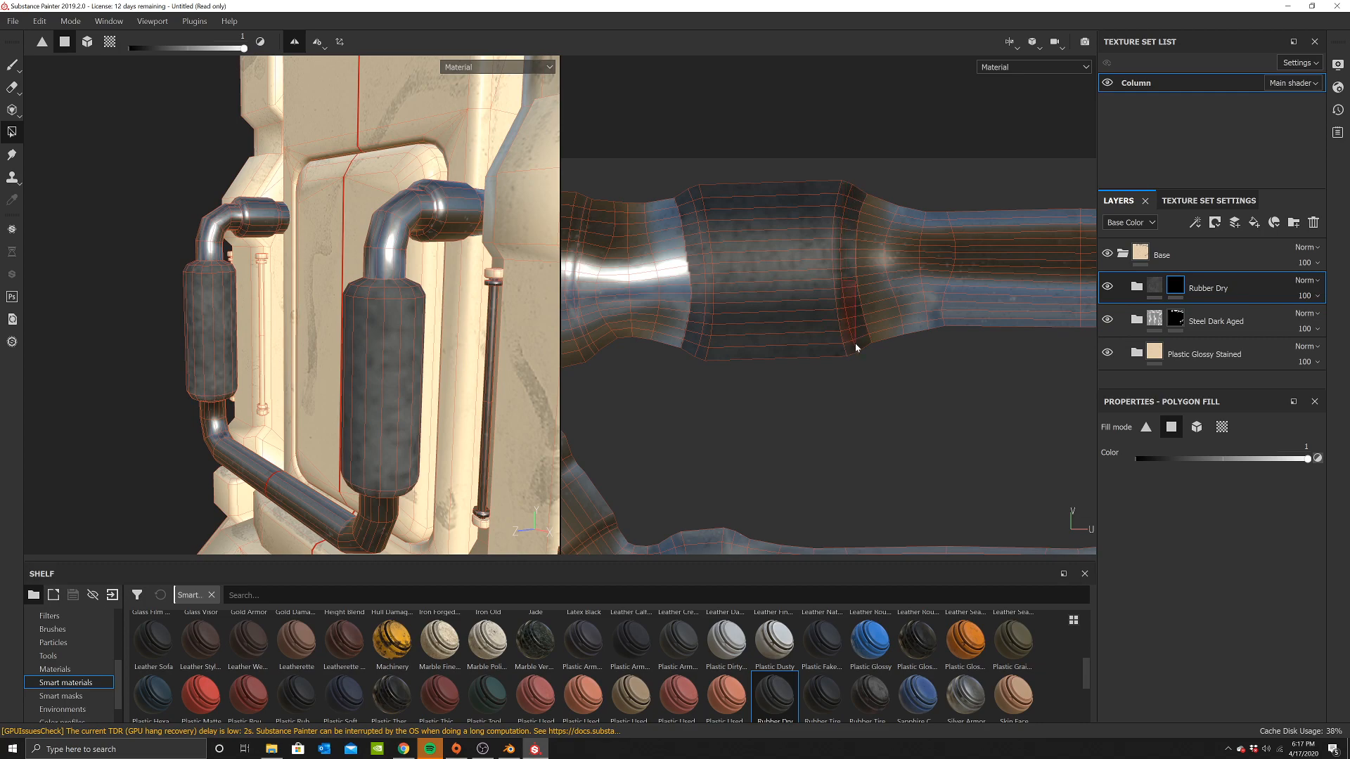
Examine the rubber grips, handles and the rest of the column from several angles and in the UV layout
left_click_drag(442, 416, 438, 296, "alt")
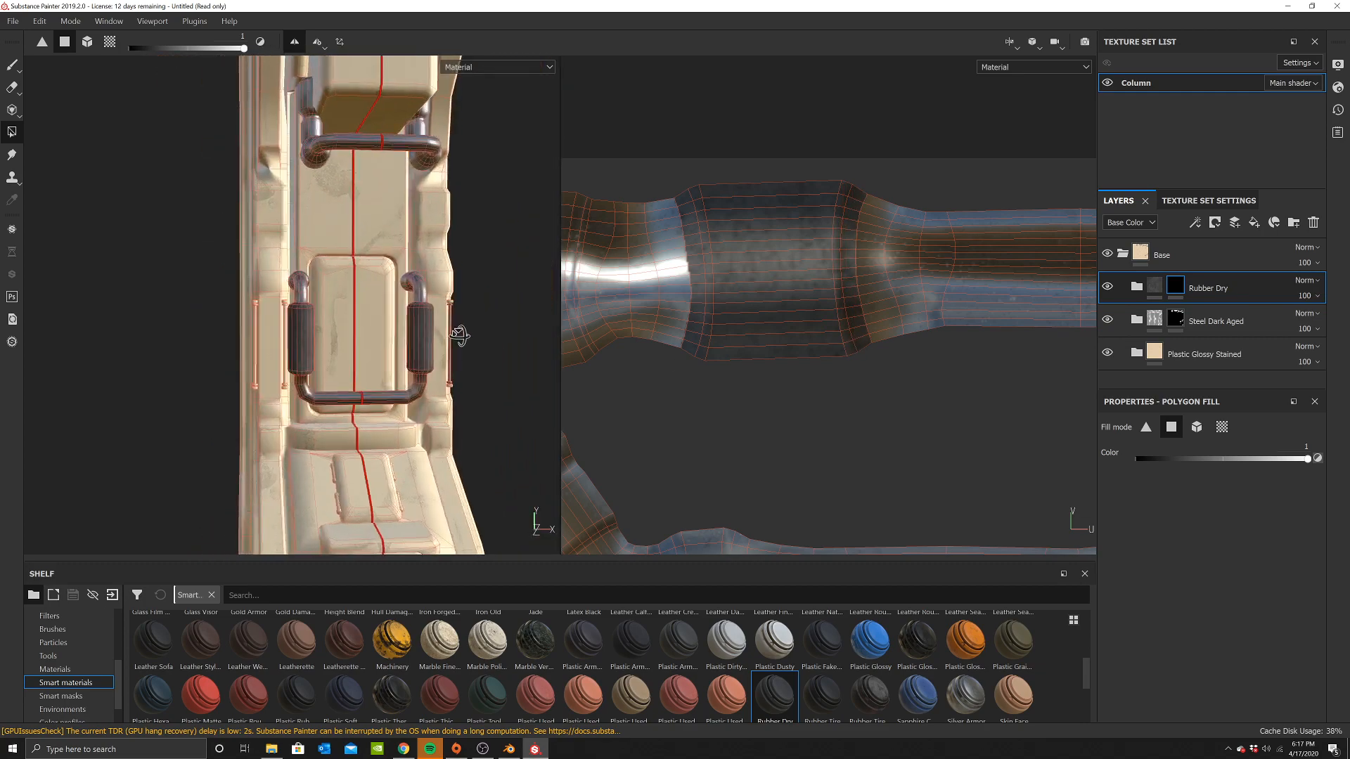
scroll(810, 355, "down", 5)
scroll(386, 343, "up", 6)
scroll(439, 296, "down", 5)
scroll(322, 321, "down", 4)
scroll(826, 376, "down", 2)
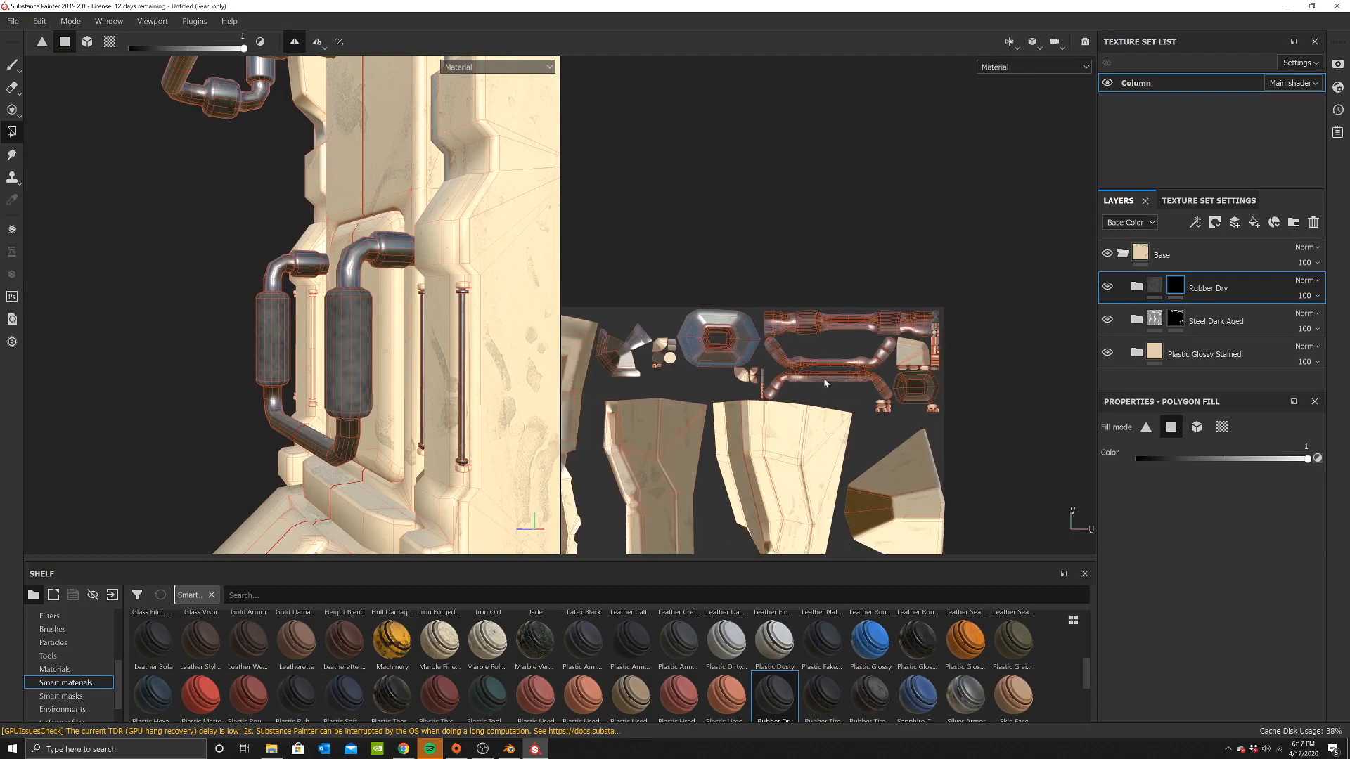
scroll(896, 201, "up", 5)
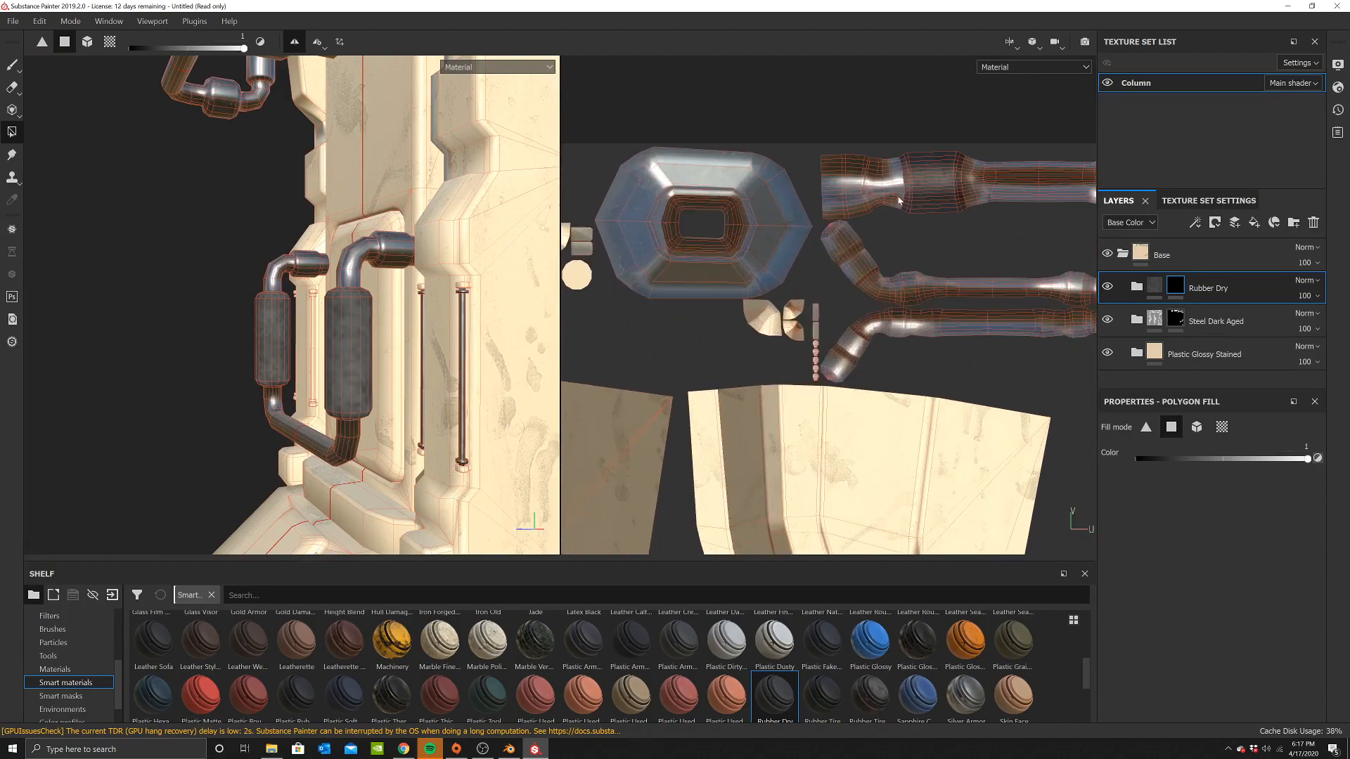
scroll(896, 201, "up", 2)
scroll(302, 281, "down", 2)
middle_click_drag(331, 330, 324, 277, "alt")
scroll(323, 278, "down", 3)
left_click_drag(309, 285, 364, 280, "alt")
scroll(364, 280, "up", 6)
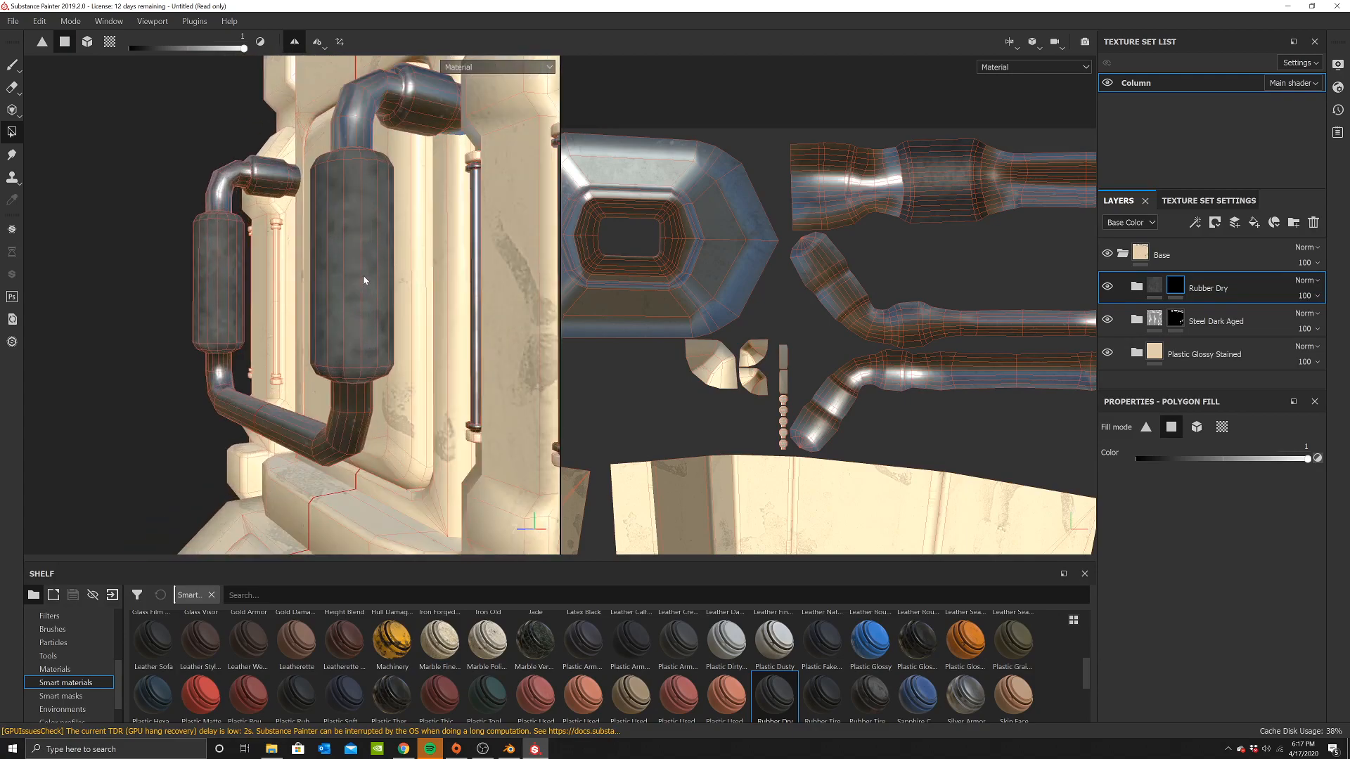
scroll(357, 298, "down", 4)
scroll(357, 301, "down", 5)
left_click_drag(369, 331, 492, 299, "alt")
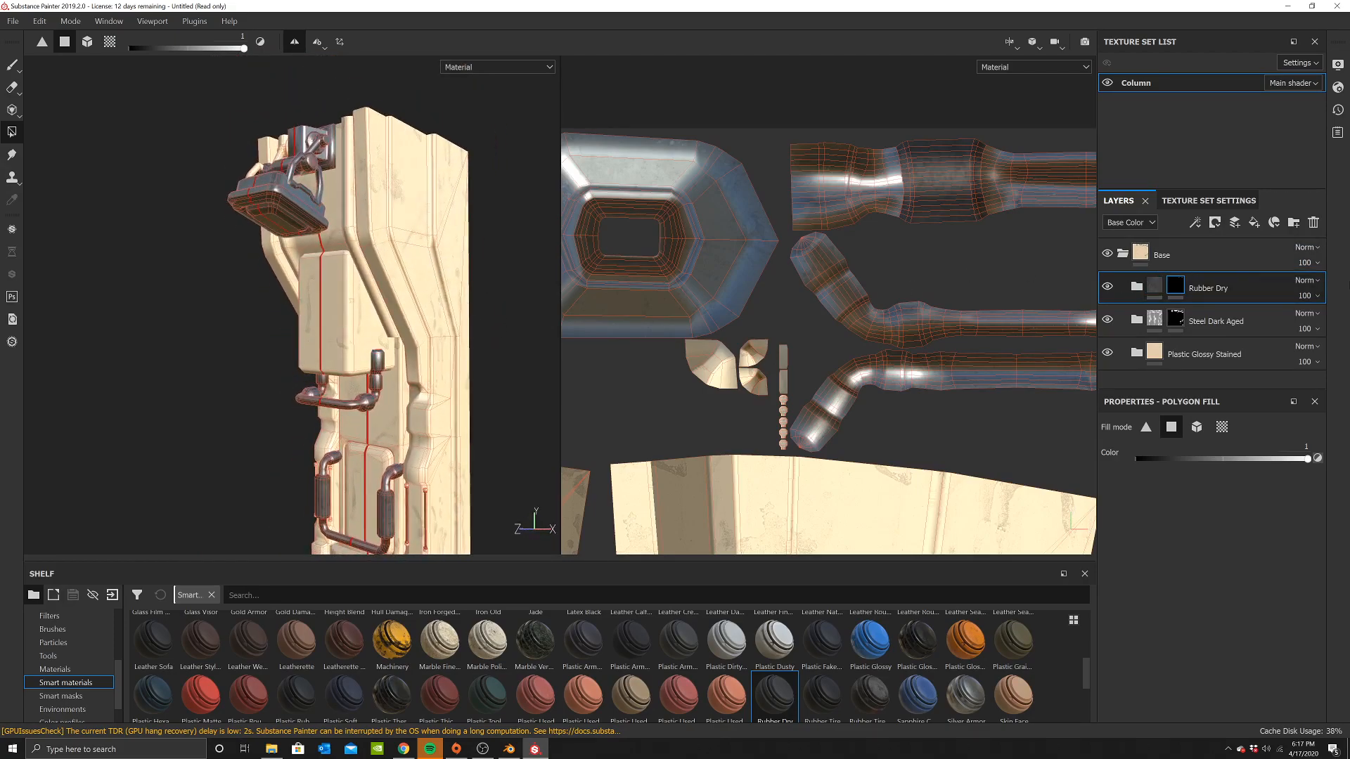
middle_click_drag(395, 353, 377, 144, "alt")
left_click_drag(346, 374, 432, 406, "alt")
mouse_move(405, 289)
left_mouse_down("alt")
mouse_move(375, 311)
mouse_move(382, 294)
mouse_move(421, 292)
mouse_move(306, 299)
left_mouse_up("alt")
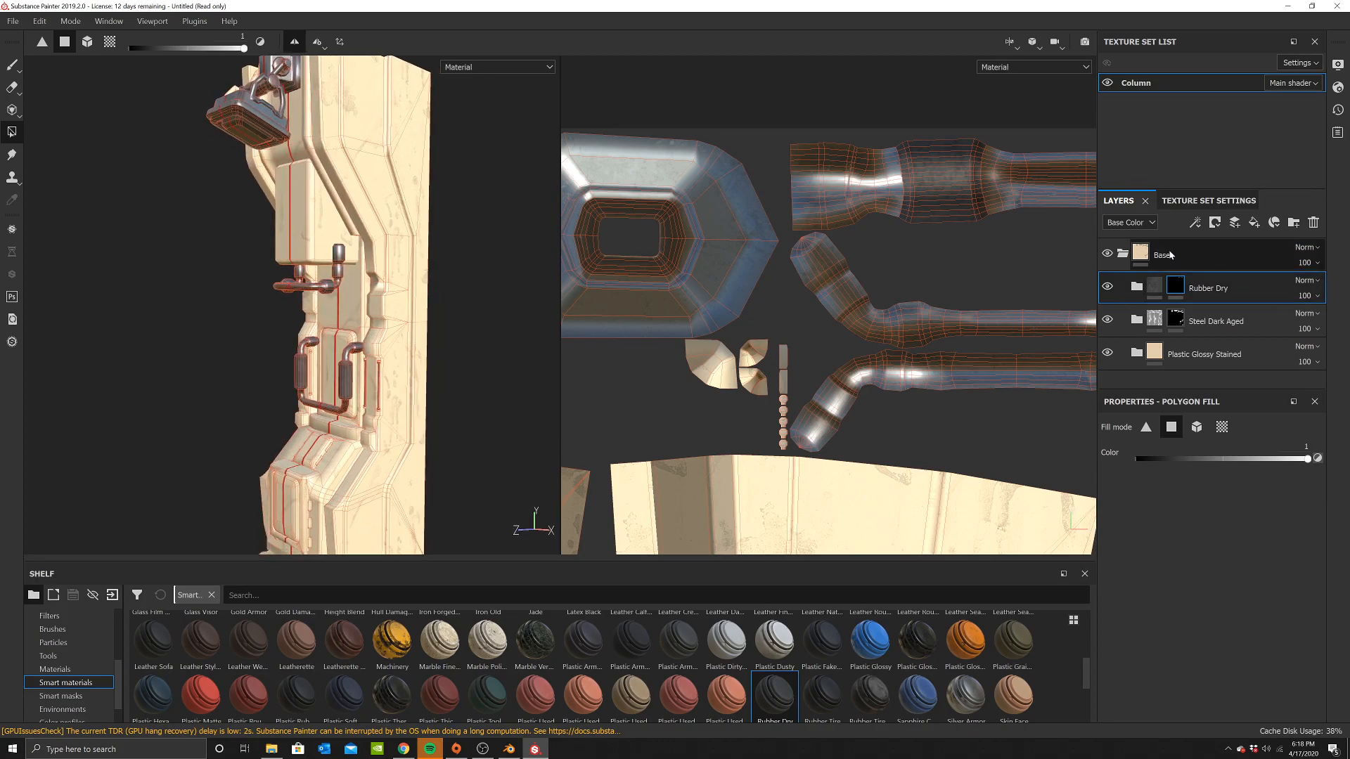
Select the mask of Steel Dark Aged and set the polygon fill colour to 0
left_click(1175, 318)
right_click(544, 114)
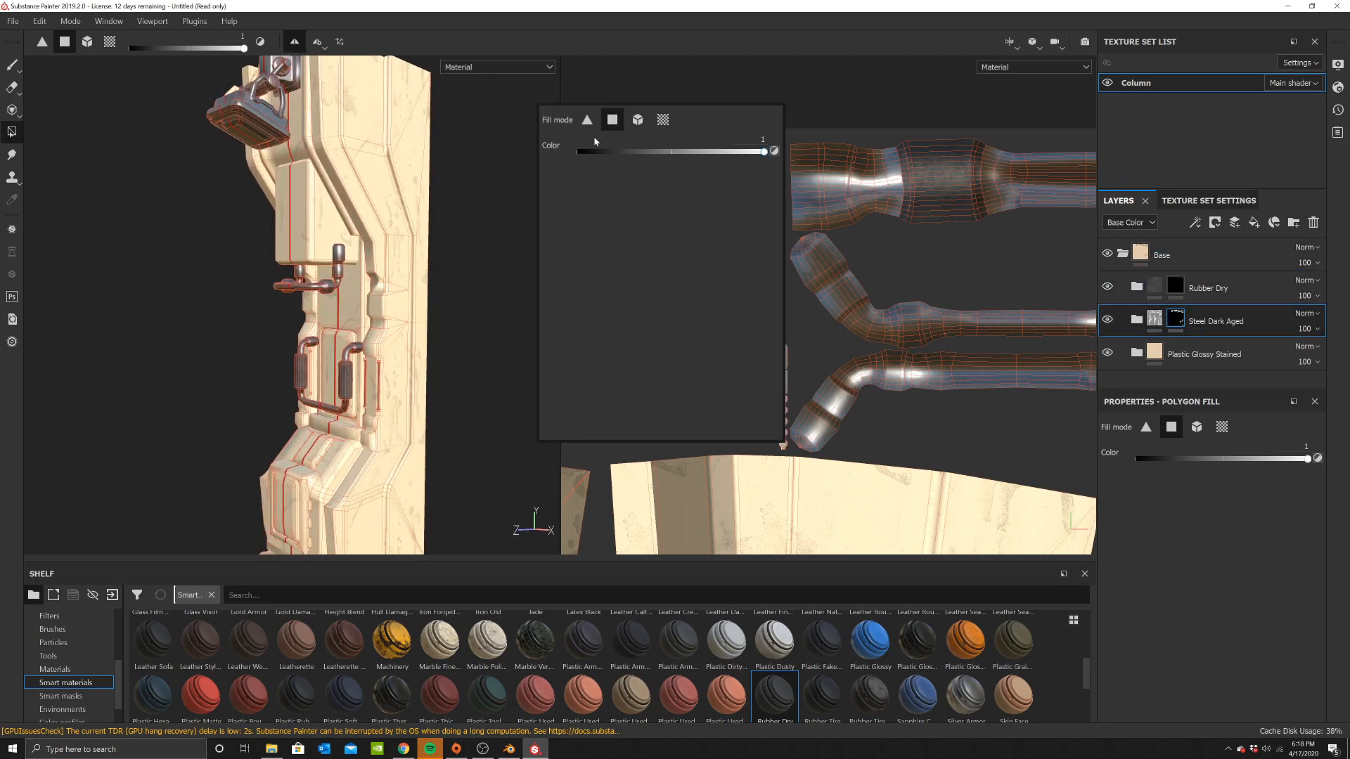
left_click_drag(597, 152, 563, 152)
Erase the steel from the middle band of the lower handle's sleeve where the pipe meets the column
scroll(361, 389, "up", 2)
middle_click_drag(360, 388, 372, 334, "alt")
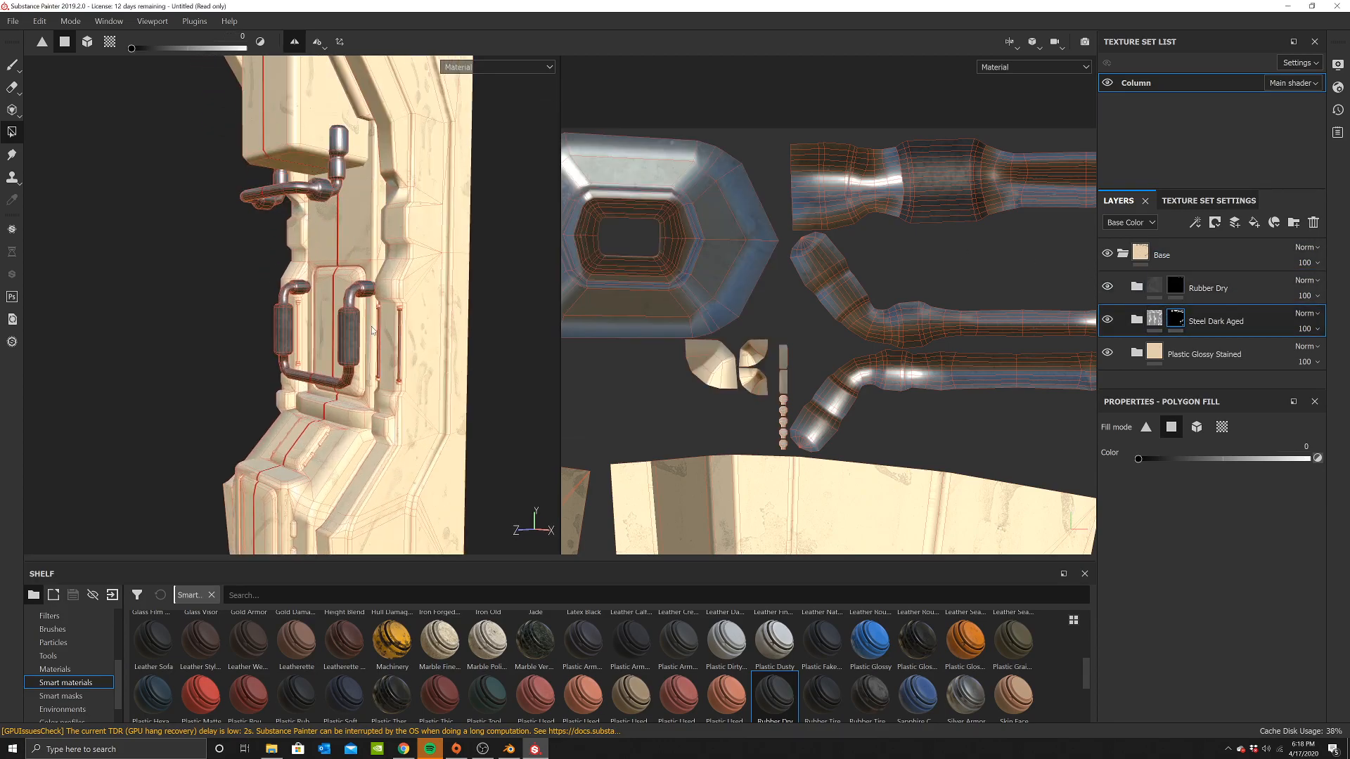
scroll(371, 322, "up", 3)
left_click_drag(371, 322, 314, 293, "alt")
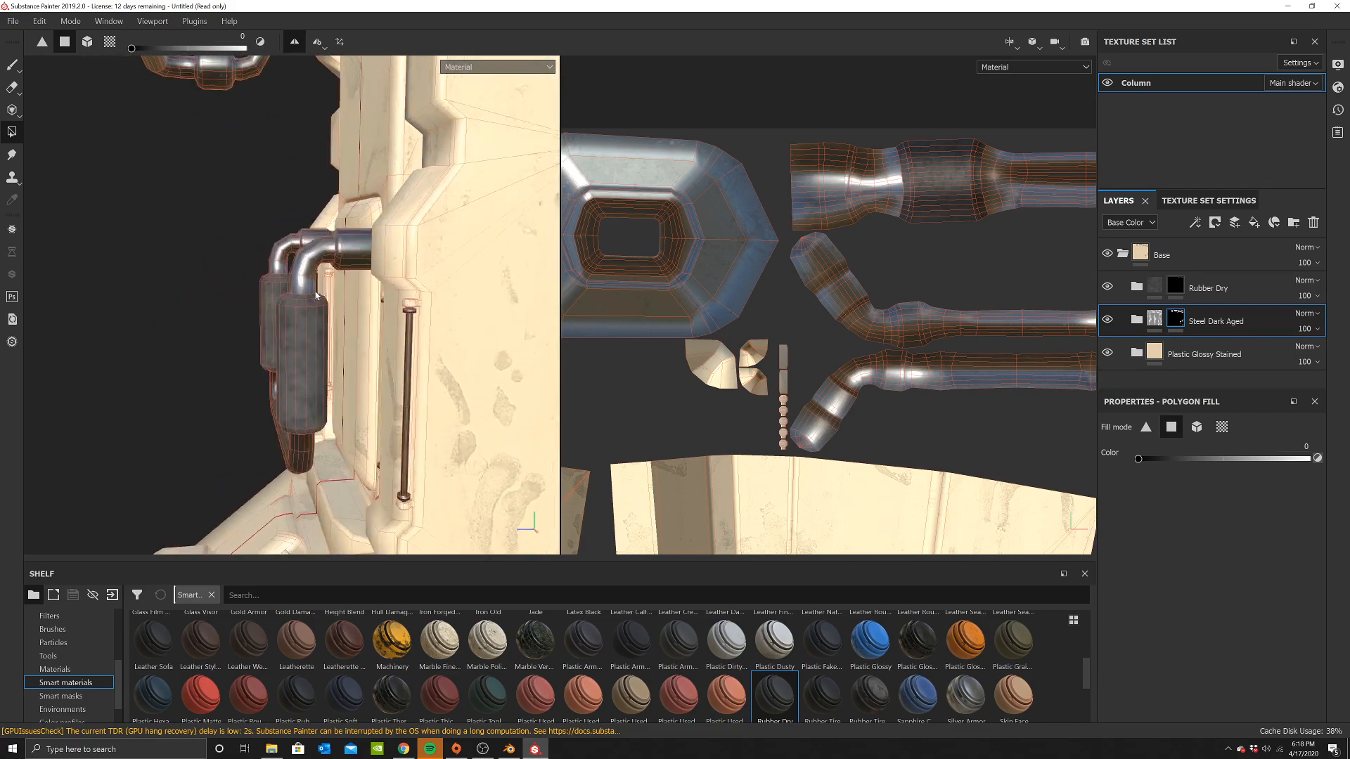
scroll(347, 221, "up", 3)
scroll(977, 269, "down", 4)
scroll(922, 302, "up", 1)
scroll(367, 255, "up", 1)
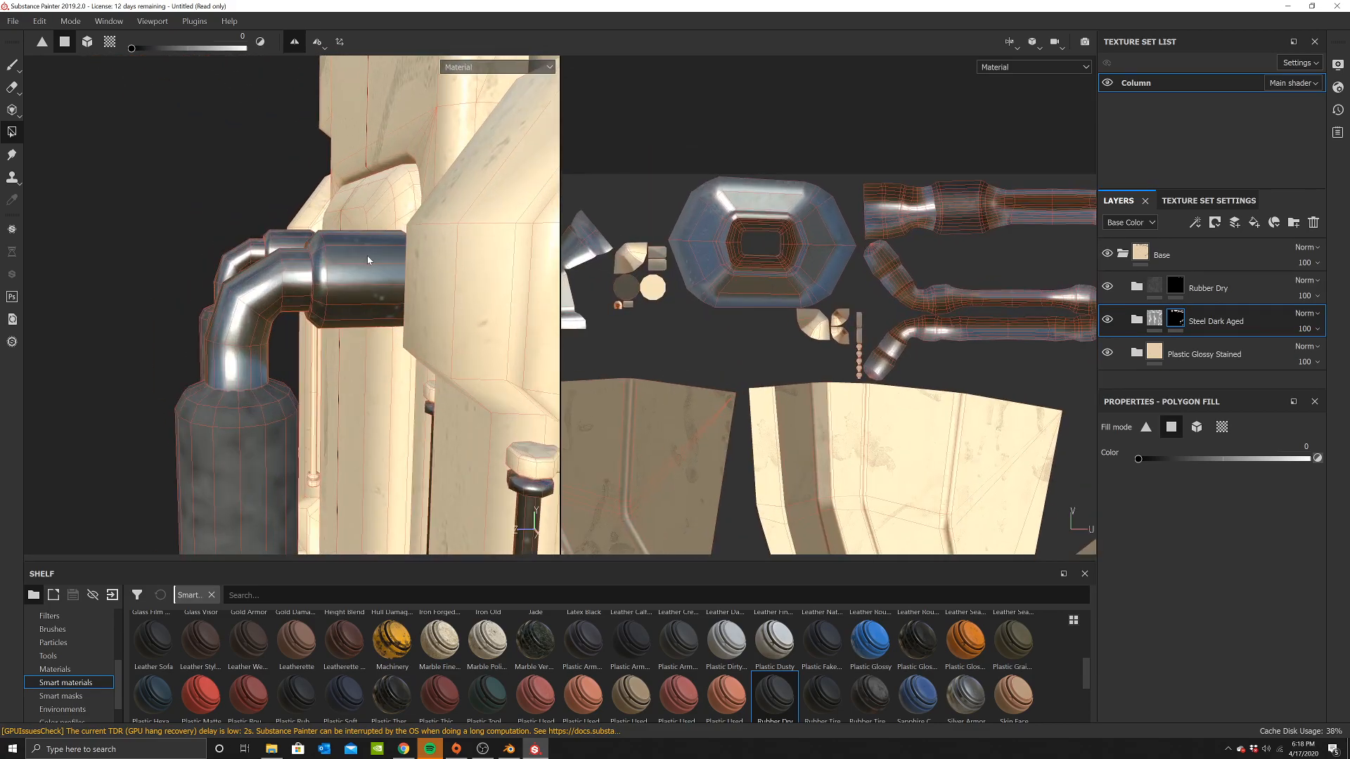
left_click(367, 257)
scroll(880, 235, "up", 5)
left_click_drag(848, 236, 884, 381)
left_click_drag(928, 234, 912, 341)
Erase the remaining steel from the lower handle's sleeve, covering its outer end and the bevel towards the pipe bend
middle_click_drag(888, 343, 881, 253, "alt")
left_click_drag(844, 296, 875, 396)
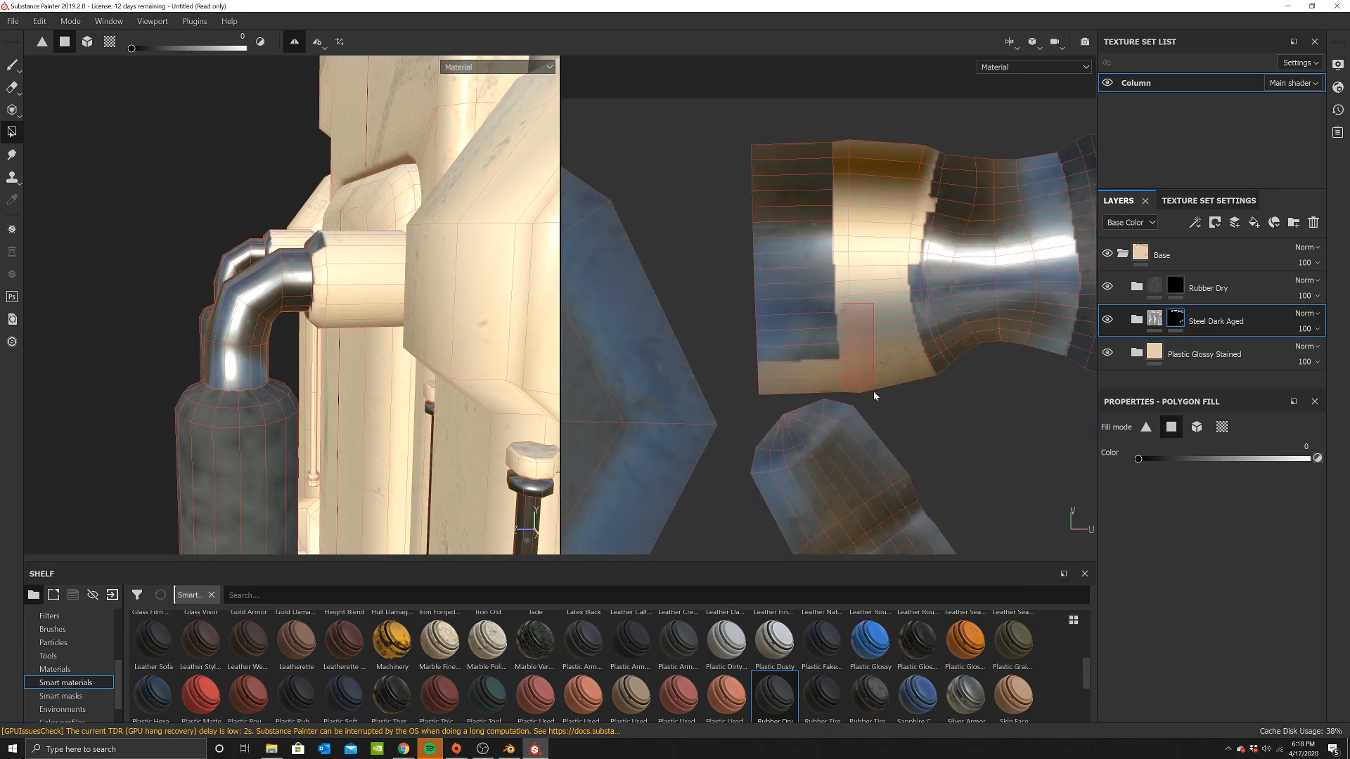
mouse_move(825, 267)
left_mouse_down()
mouse_move(808, 322)
mouse_move(879, 343)
left_mouse_up()
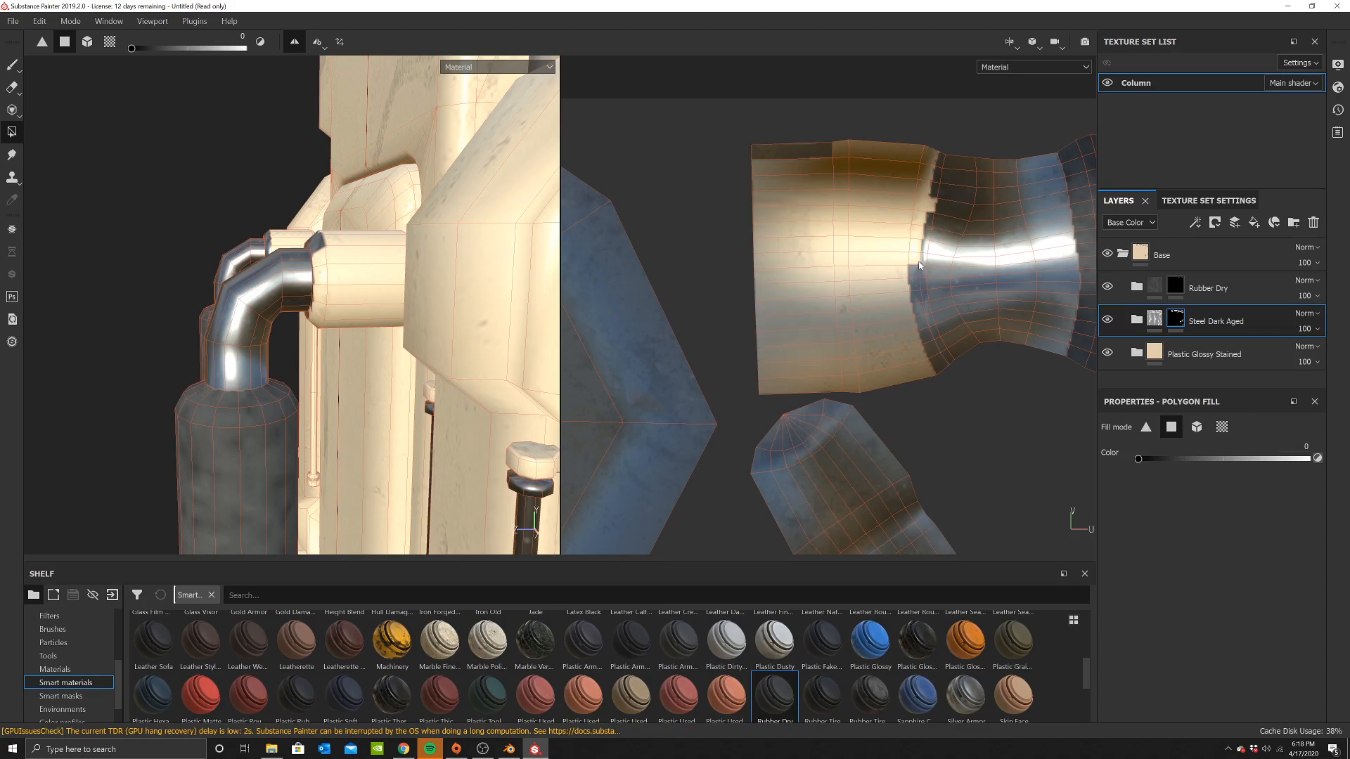
left_click_drag(917, 297, 925, 343)
left_click_drag(409, 301, 603, 308, "alt")
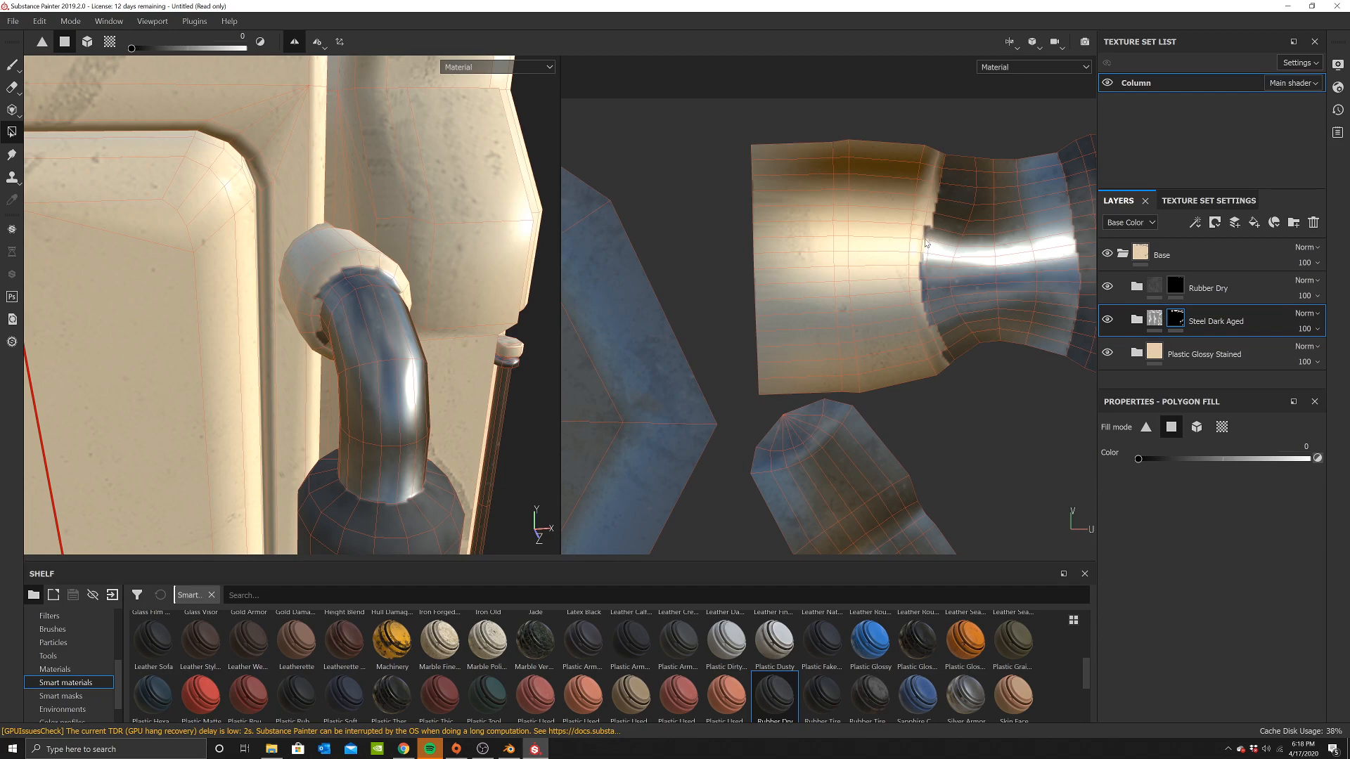
Restore steel on the polygons at the sleeve's inner edge with fill colour 1, and return the colour to 0
right_click(925, 305)
left_click_drag(963, 349, 1148, 349)
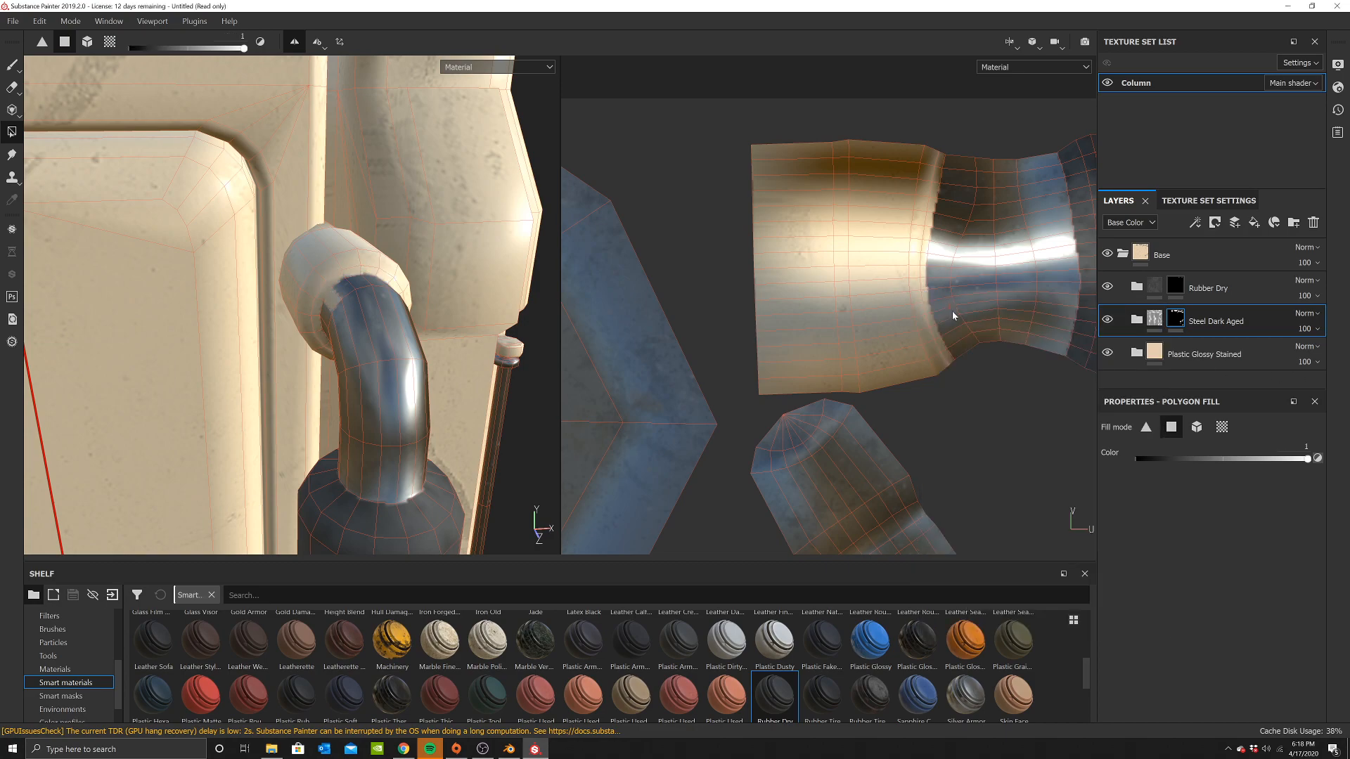
left_click(951, 310)
right_click(840, 184)
left_click_drag(932, 228, 764, 251)
Erase the steel from only the top end section of the upper handle's vertical pipe, undoing the fill that covers too much
scroll(382, 293, "down", 8)
scroll(307, 227, "up", 6)
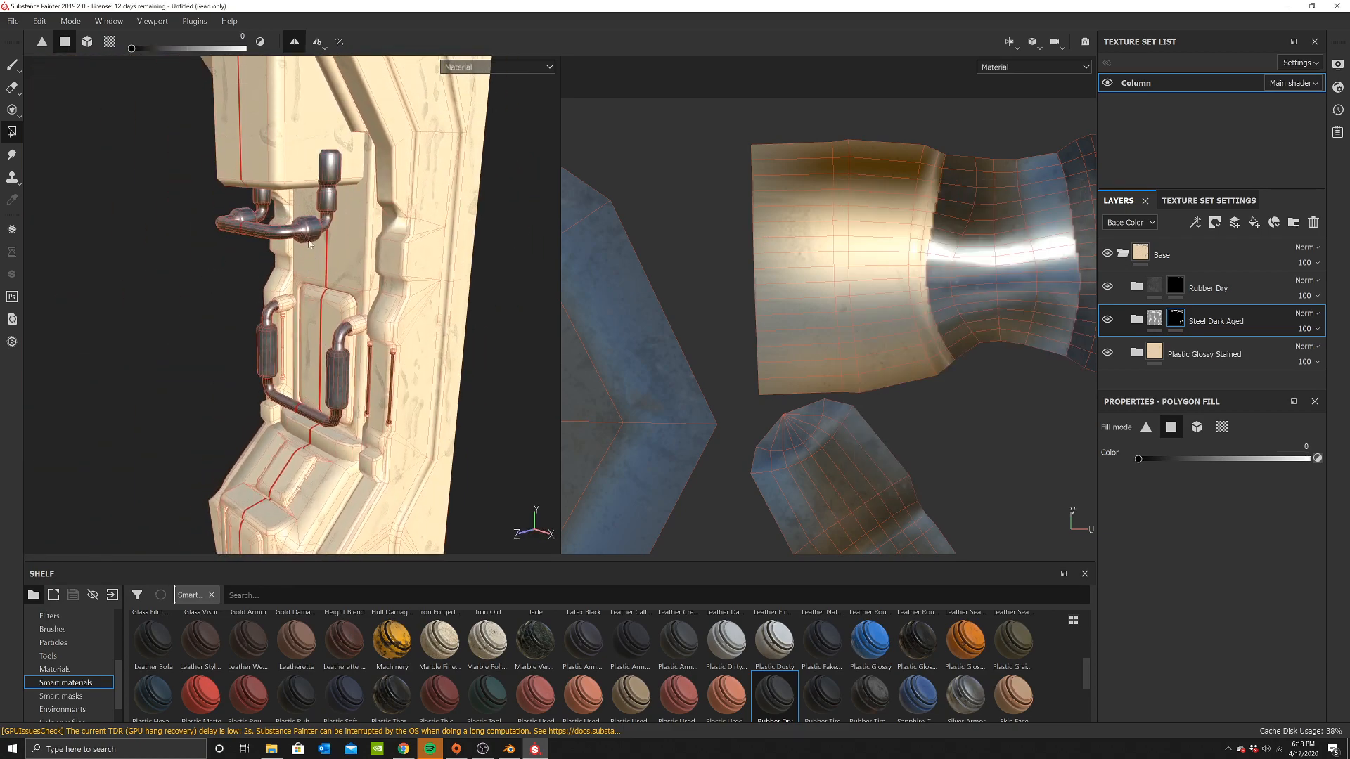
scroll(361, 211, "down", 2)
left_click(364, 123)
scroll(907, 412, "down", 3)
middle_click_drag(831, 453, 830, 337, "alt")
scroll(831, 341, "up", 2)
left_click_drag(785, 278, 939, 453)
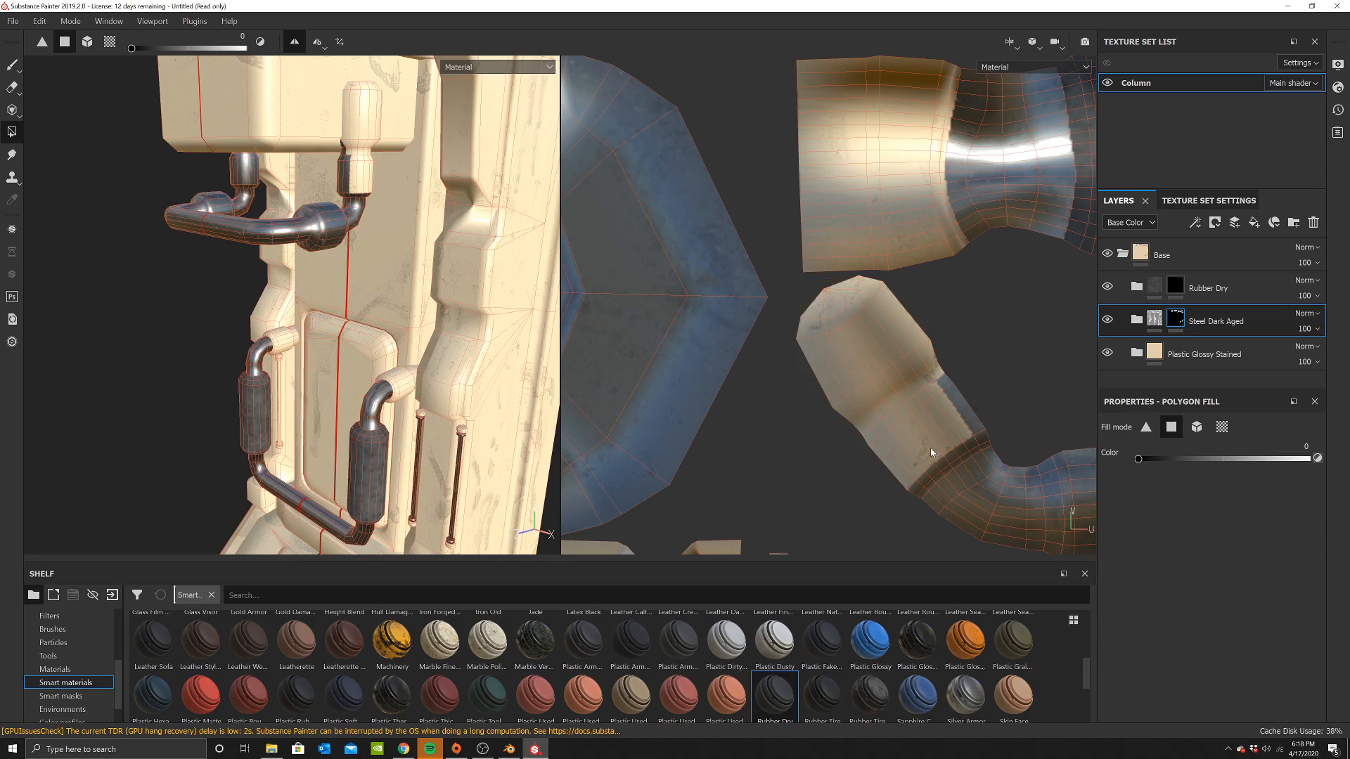
key("ctrl+z")
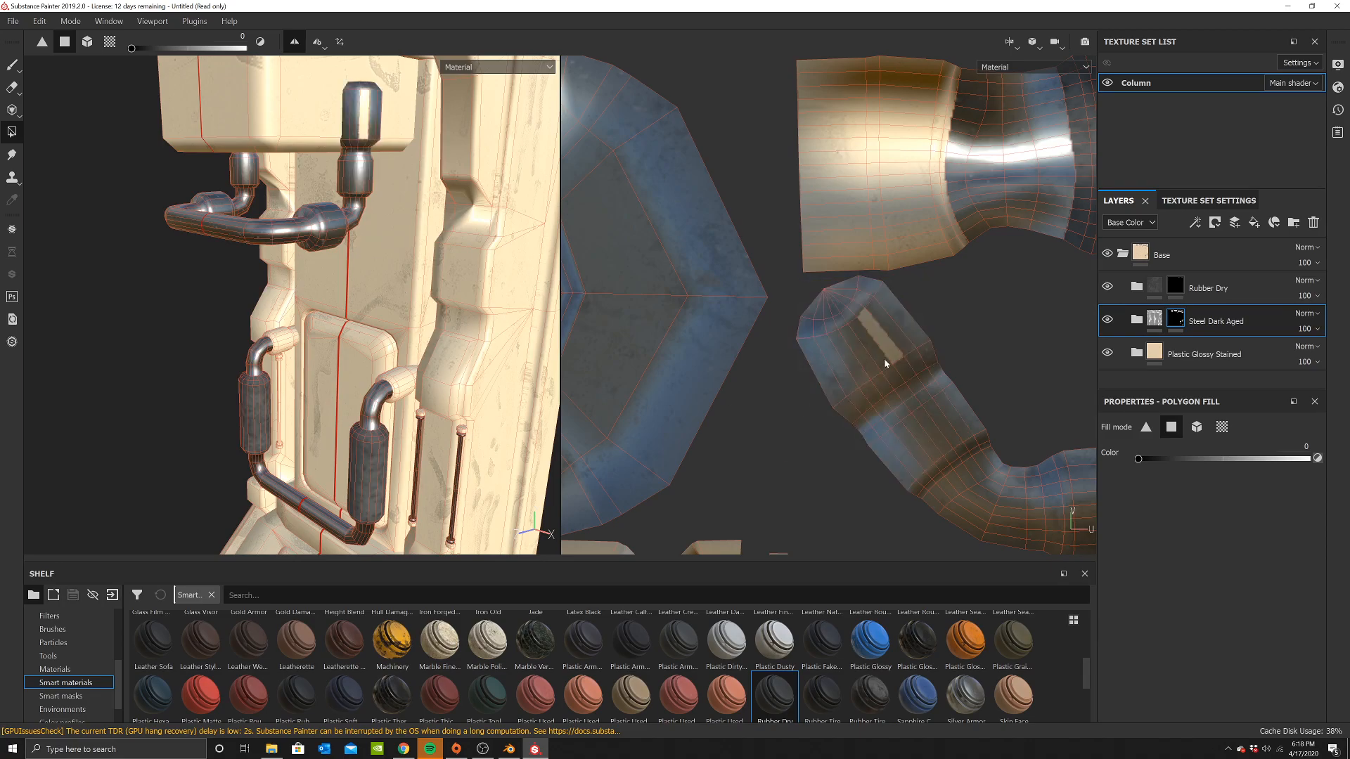
left_click_drag(802, 309, 874, 396)
left_click_drag(842, 280, 918, 374)
Erase the steel from the end section of the opposite pipe in the UV layout
left_click_drag(378, 286, 437, 267, "alt")
scroll(862, 344, "down", 5)
middle_click_drag(913, 362, 854, 255, "alt")
scroll(817, 392, "up", 3)
scroll(817, 392, "up", 4)
left_click_drag(733, 391, 795, 478)
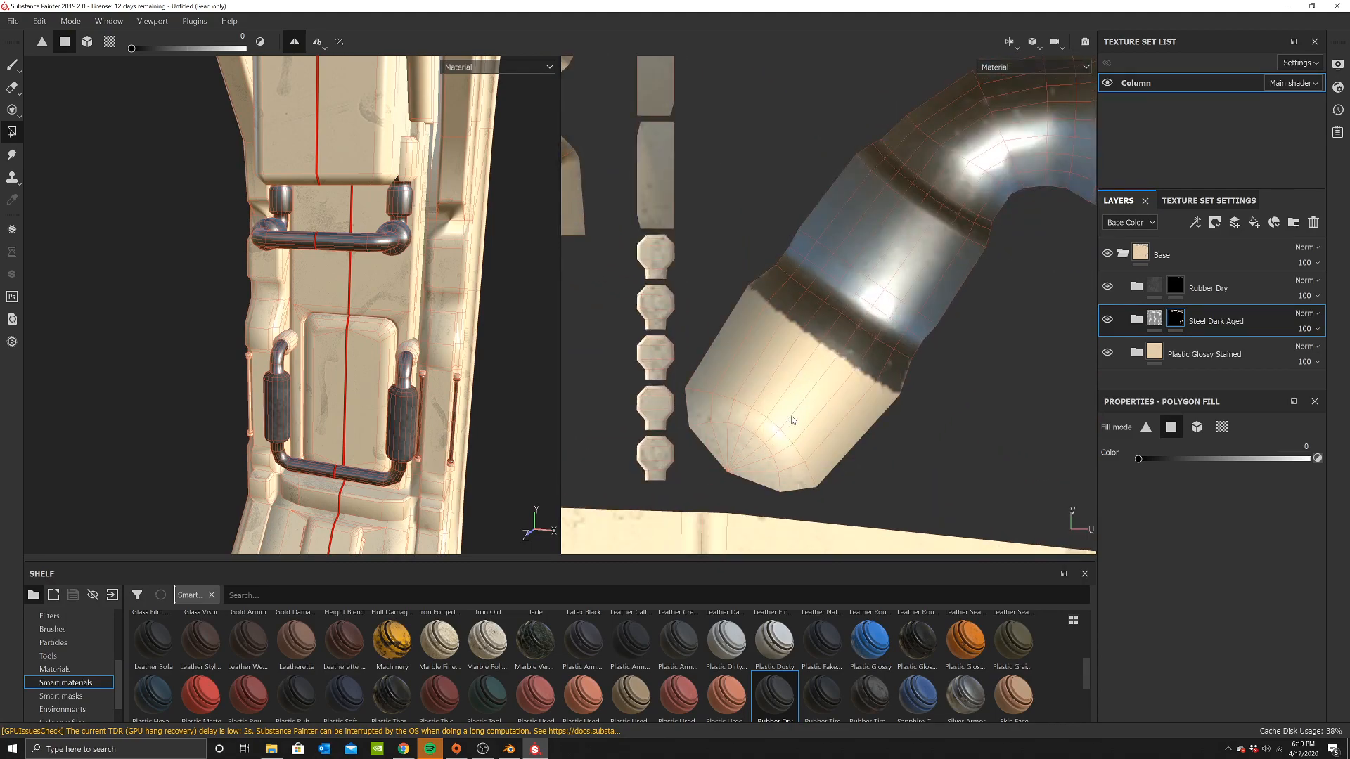
Erase the steel from the dark ring bordering the pipe's end section in the UV layout, and set the fill colour to 1
left_click_drag(808, 325, 1264, 371)
right_click(881, 330)
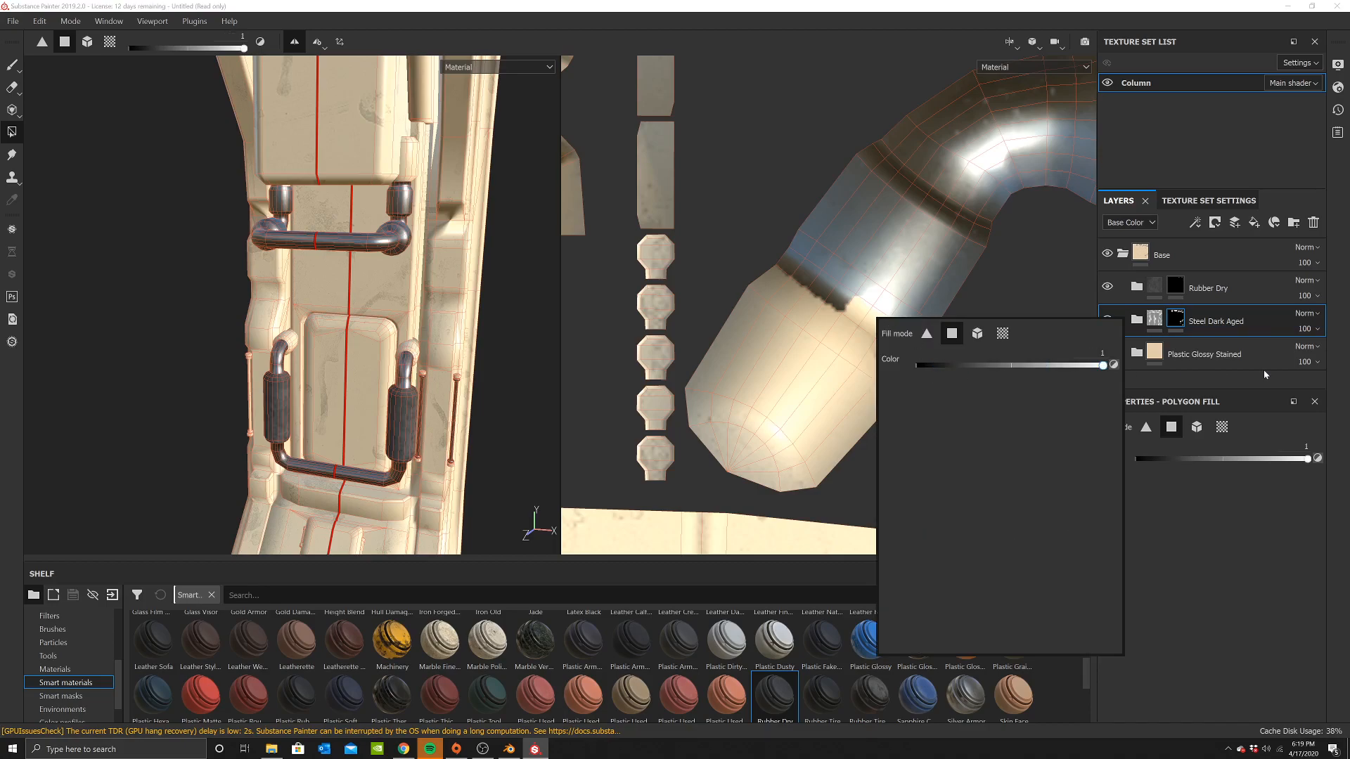
left_click(872, 308)
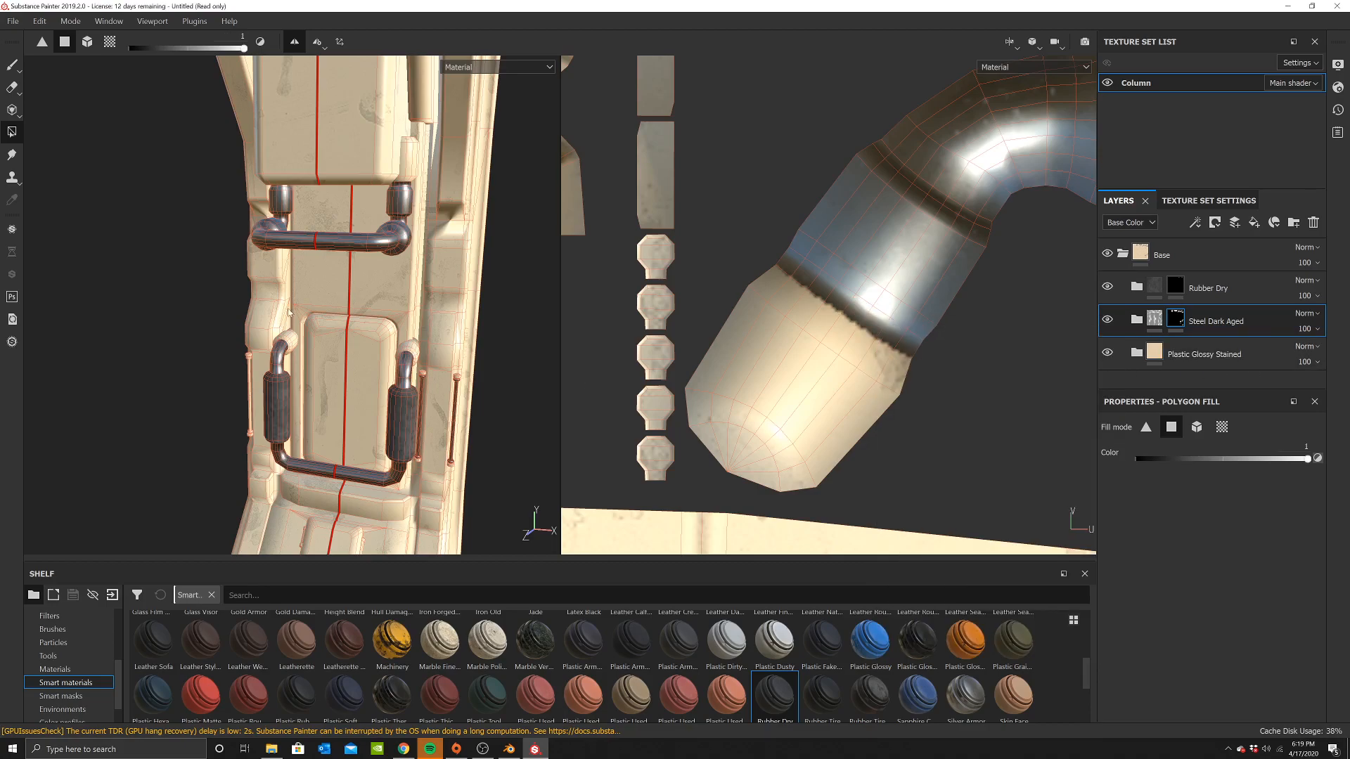
Try to fill the thin rods beside the lower handle with Steel Dark Aged using Mesh fill mode
scroll(352, 274, "down", 6)
left_click_drag(362, 261, 304, 260, "alt")
key("1")
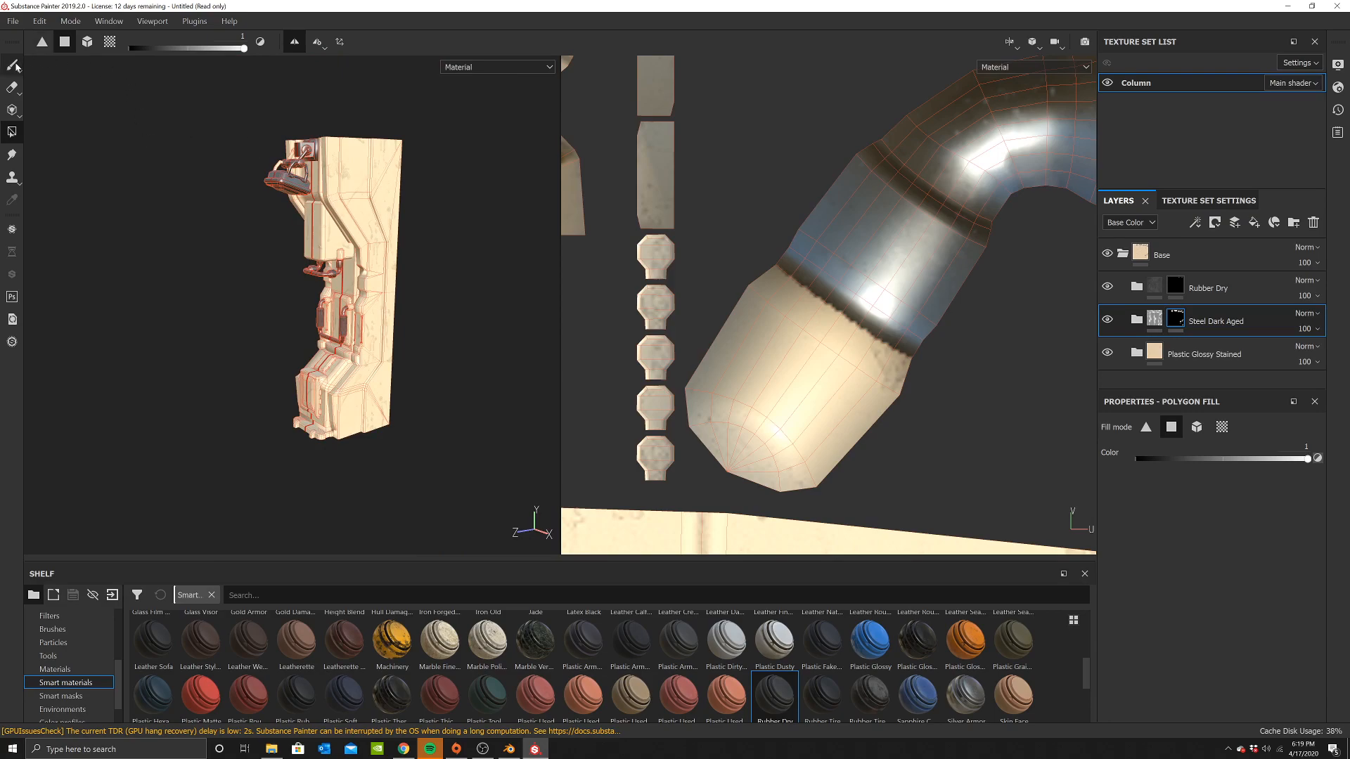
mouse_move(256, 211)
left_mouse_down("alt")
mouse_move(456, 211)
mouse_move(443, 210)
mouse_move(431, 253)
left_mouse_up("alt")
scroll(545, 286, "up", 5)
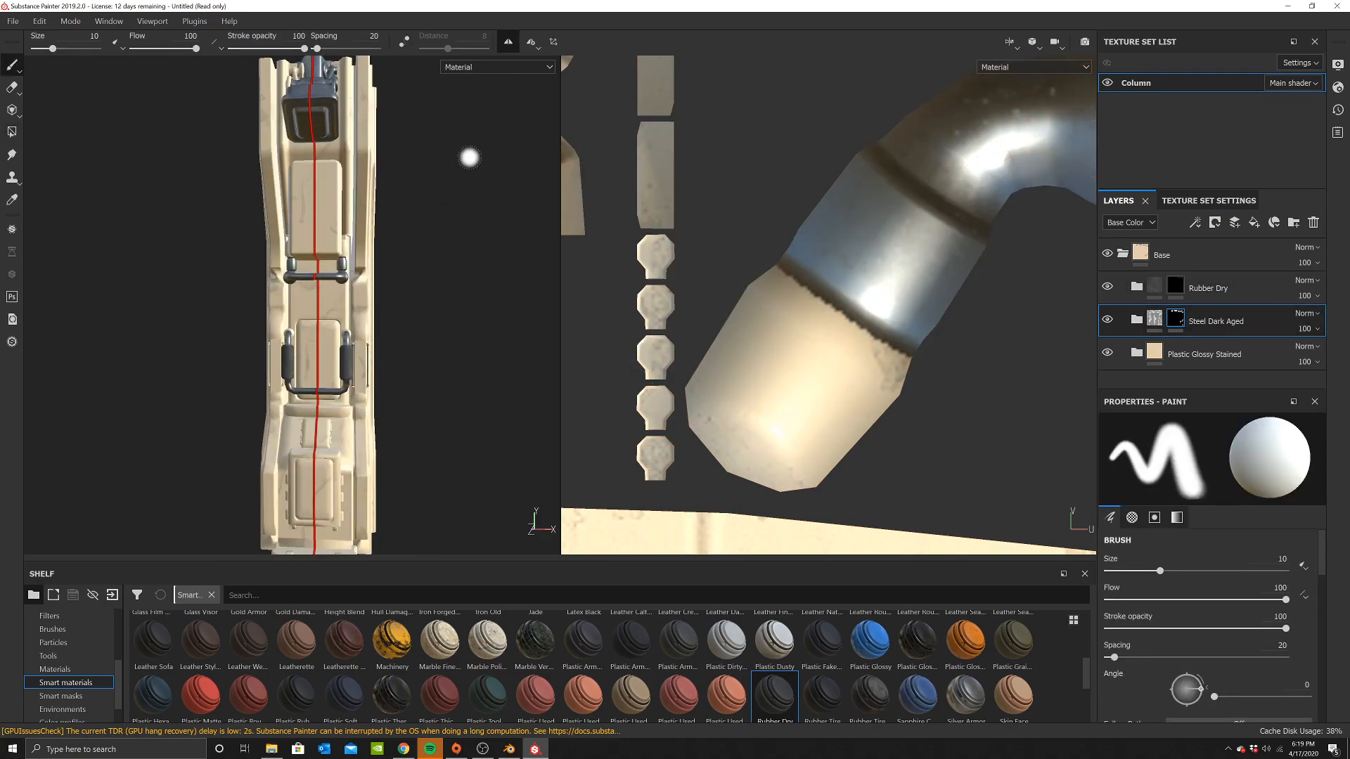
key("p")
key("4")
key("p")
left_click(171, 140)
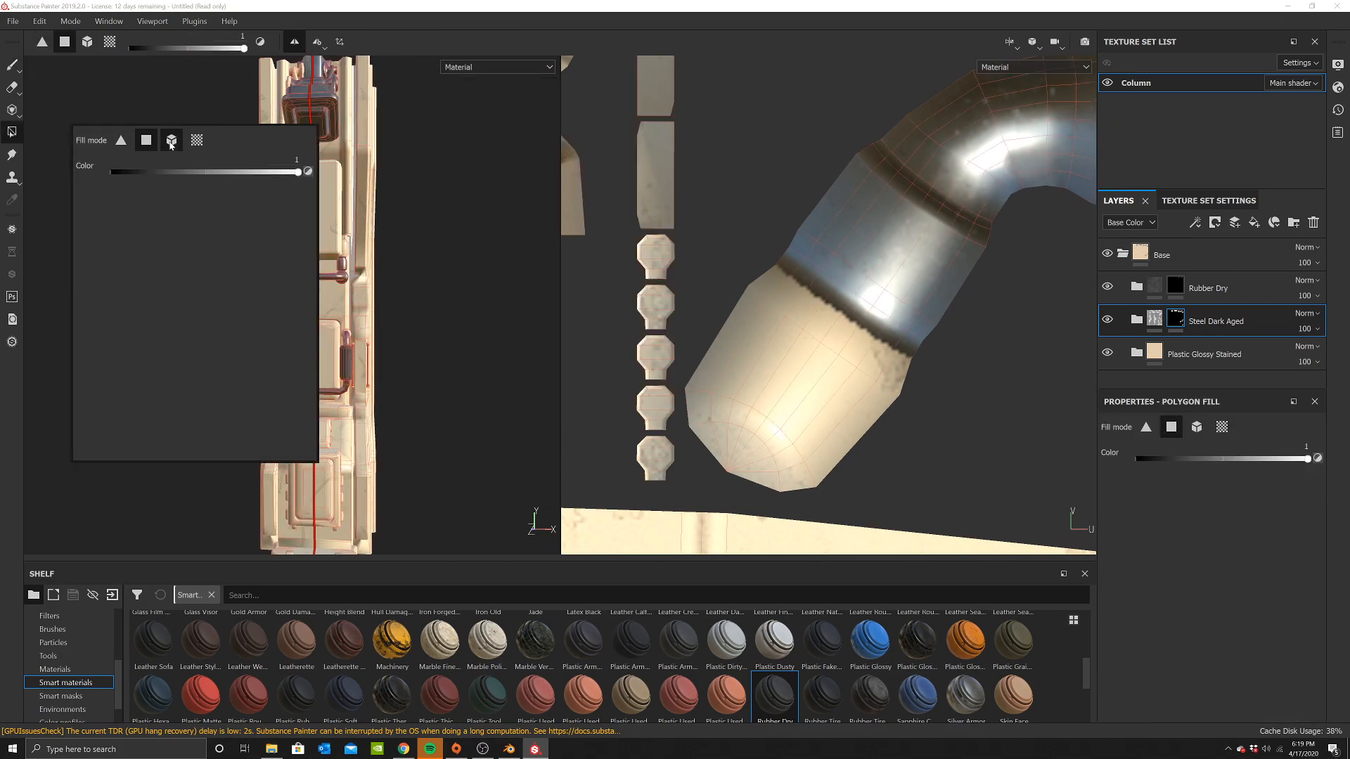
scroll(309, 366, "up", 5)
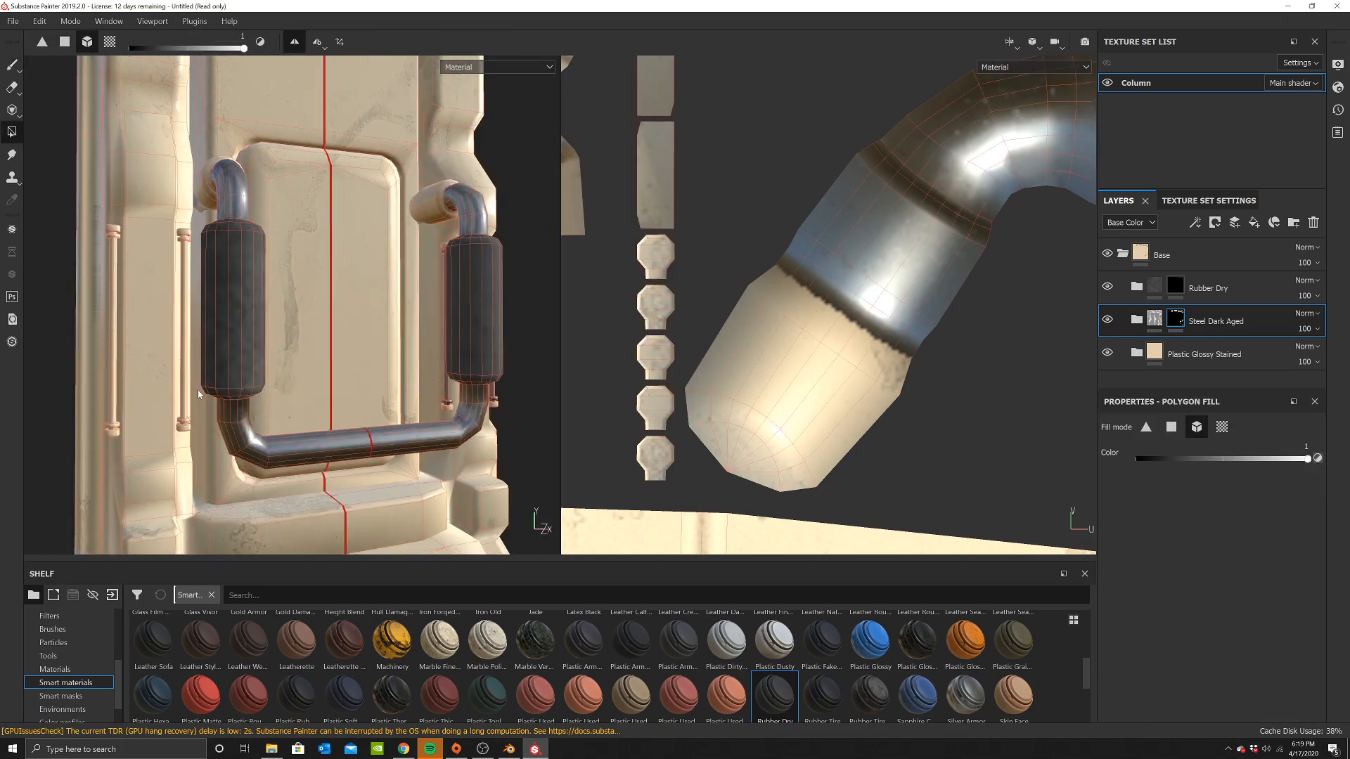
left_click(183, 402)
left_click(111, 401)
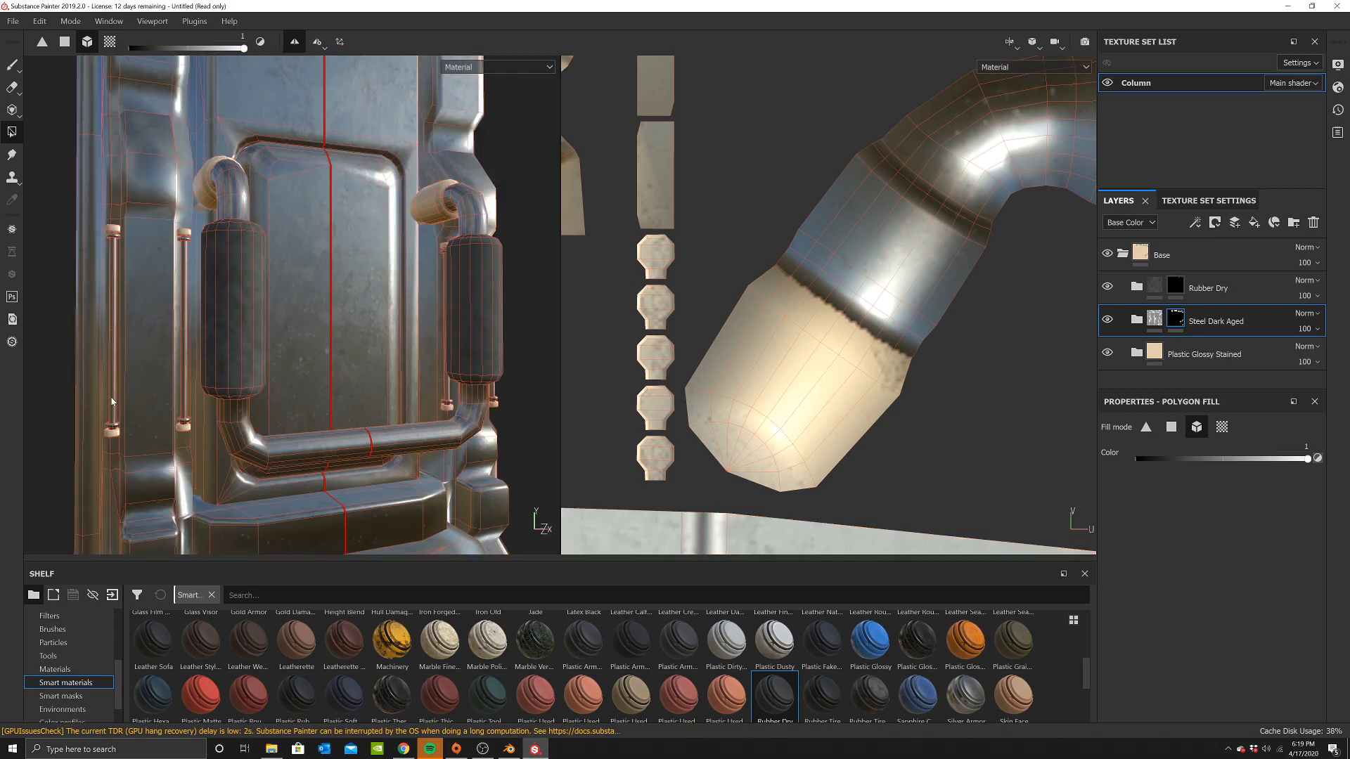
left_click(111, 363)
left_click_drag(191, 335, 302, 323, "alt")
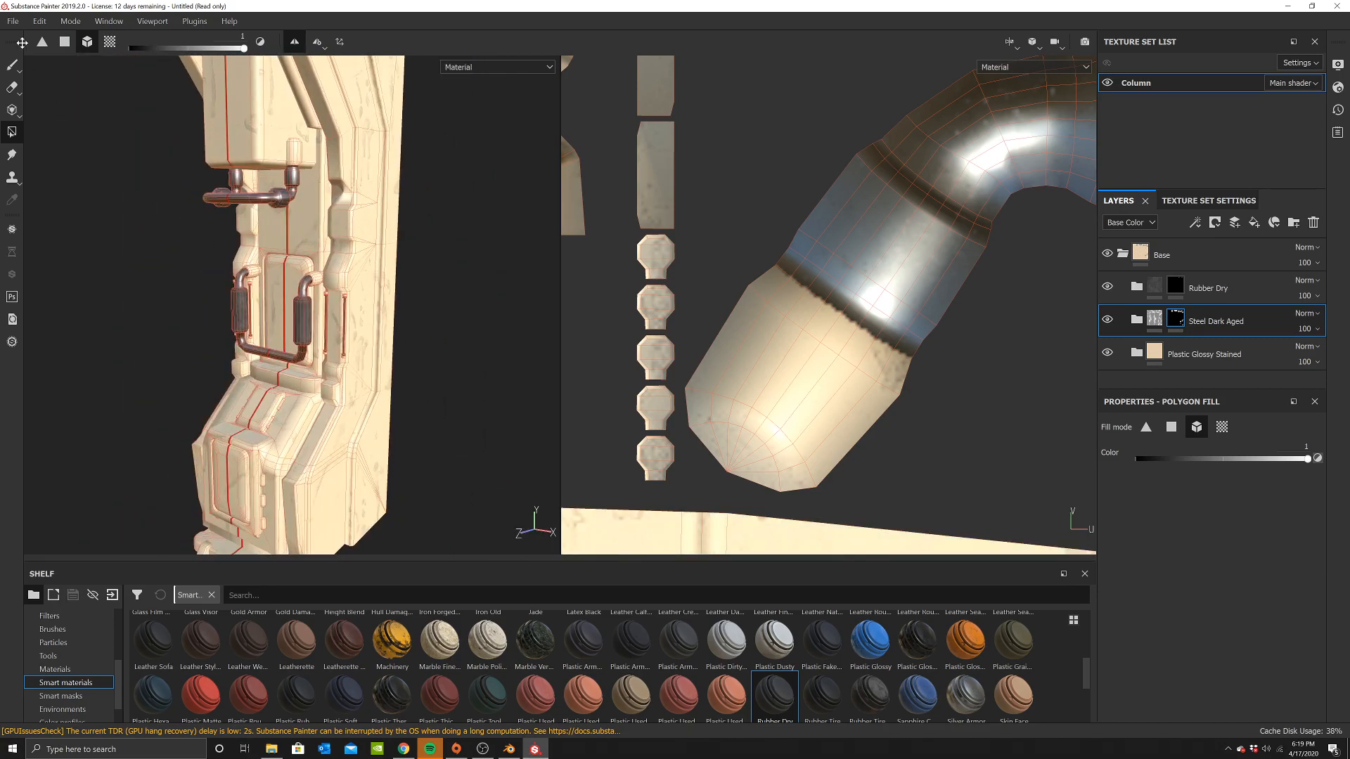
Begin saving the project and choose the 4x Sci Fi Modular Column folder under Environment as its location
left_click(13, 20)
left_click(398, 452)
key("ctrl+s")
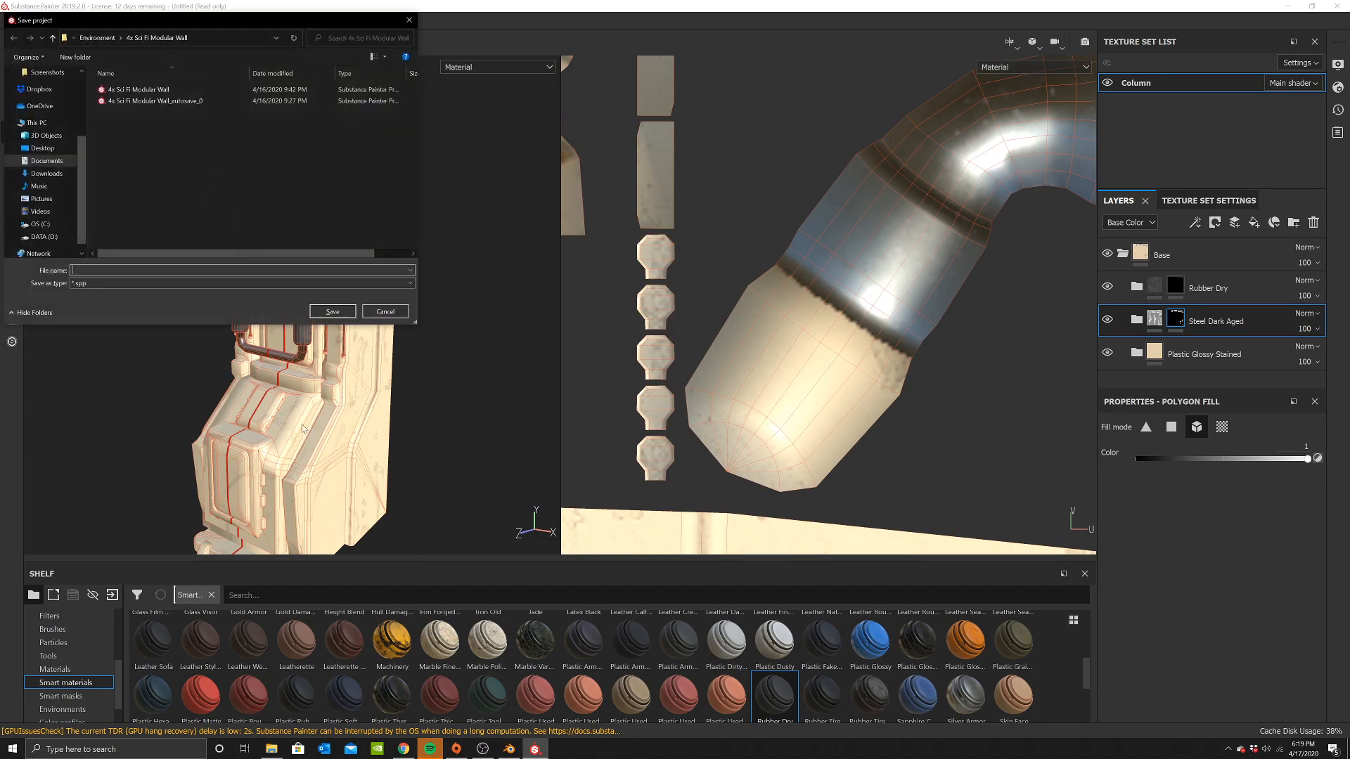
left_click(98, 38)
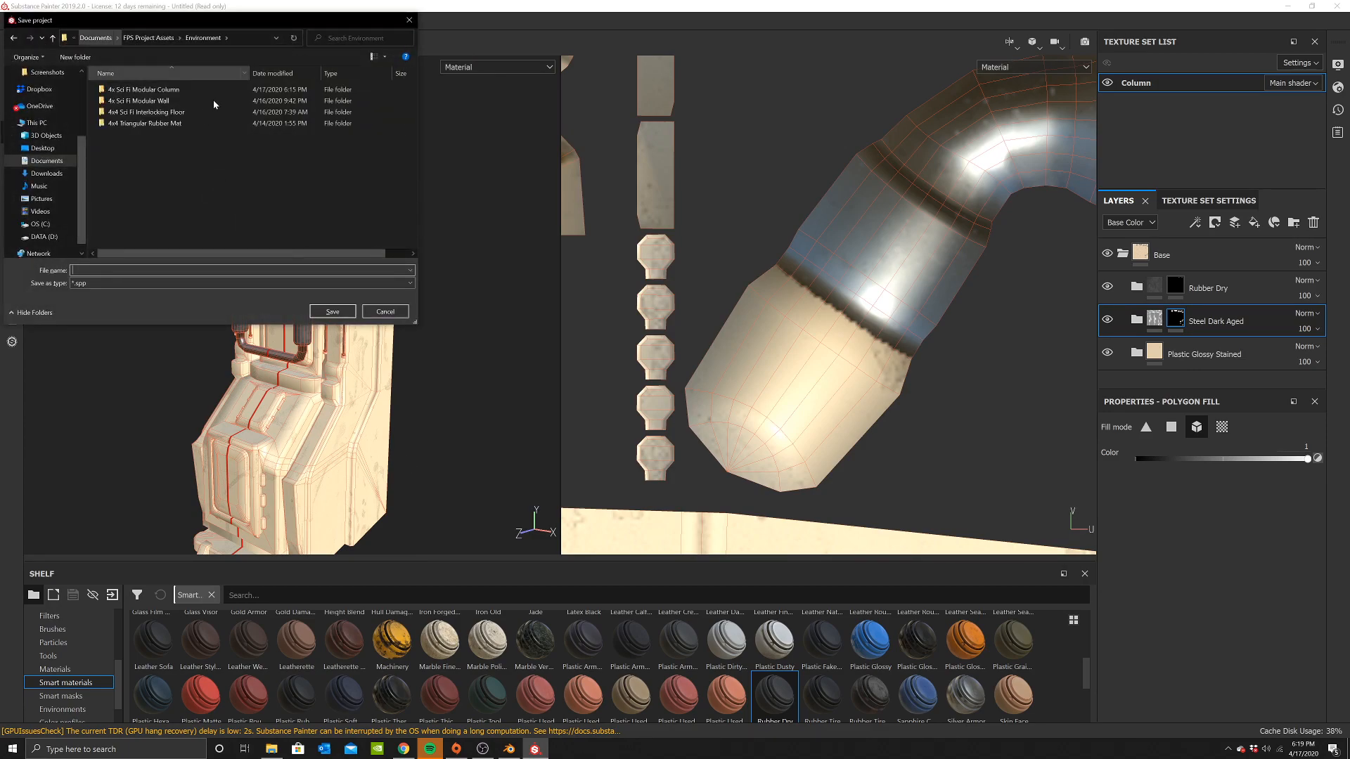
double_click(166, 90)
left_click(109, 270)
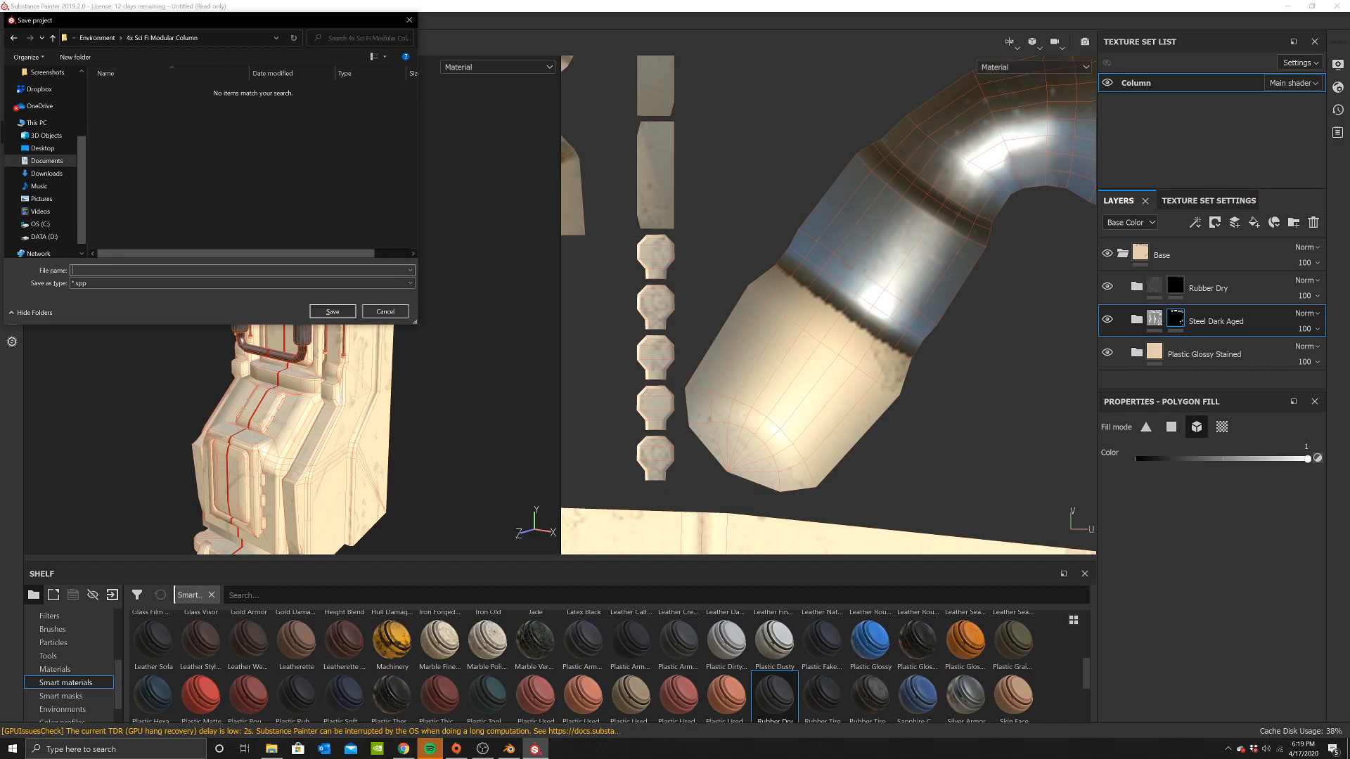
Name the project file 4x Sci Fi Modular Column, without the .fbx extension, and save it
type("4x Sci F")
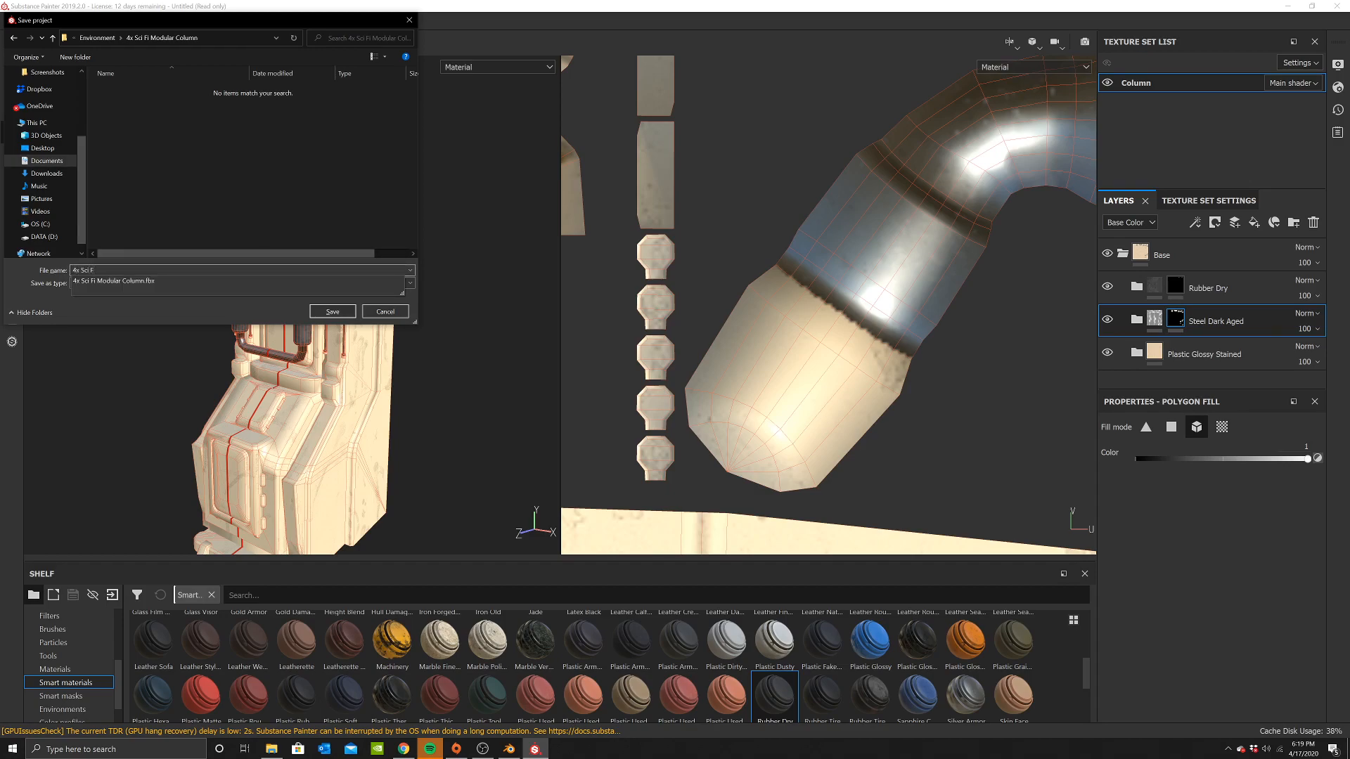
key("Down")
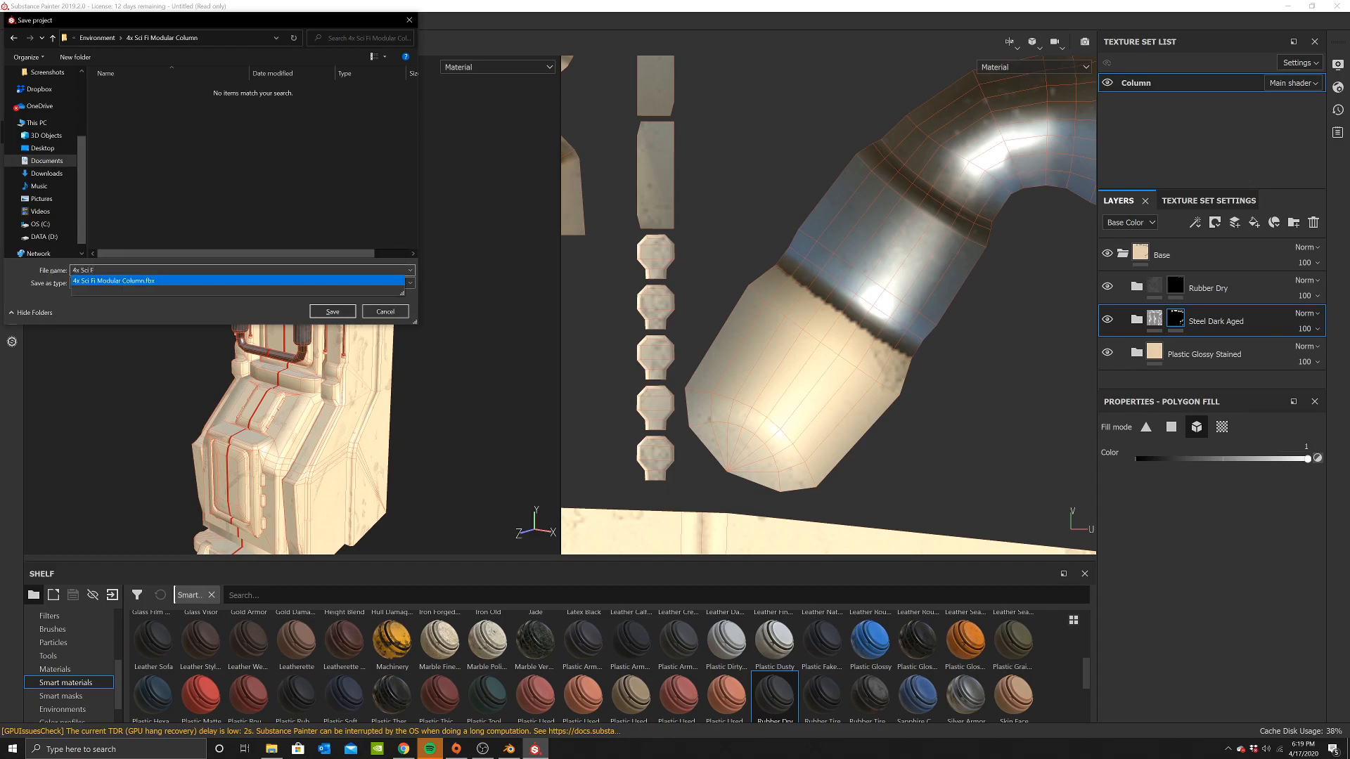
key("Return")
left_click(344, 315)
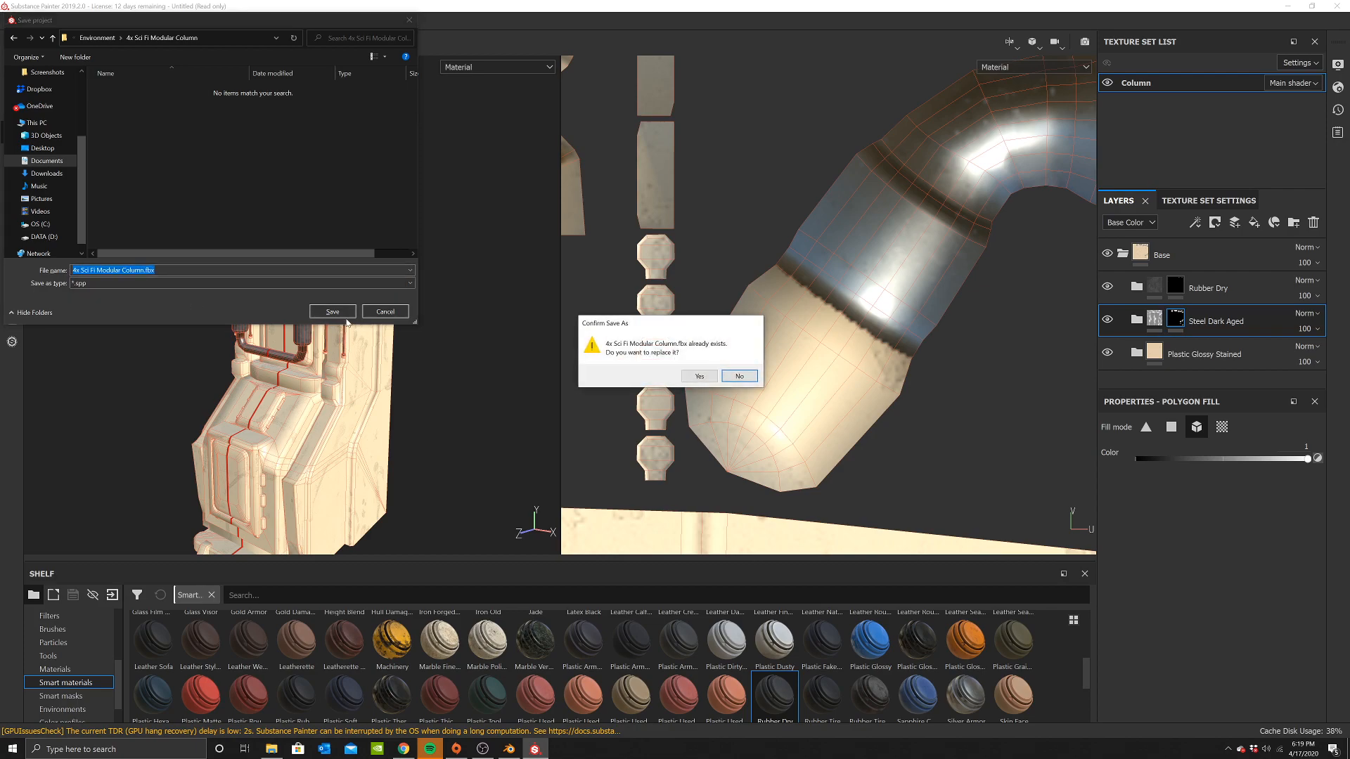
left_click(699, 377)
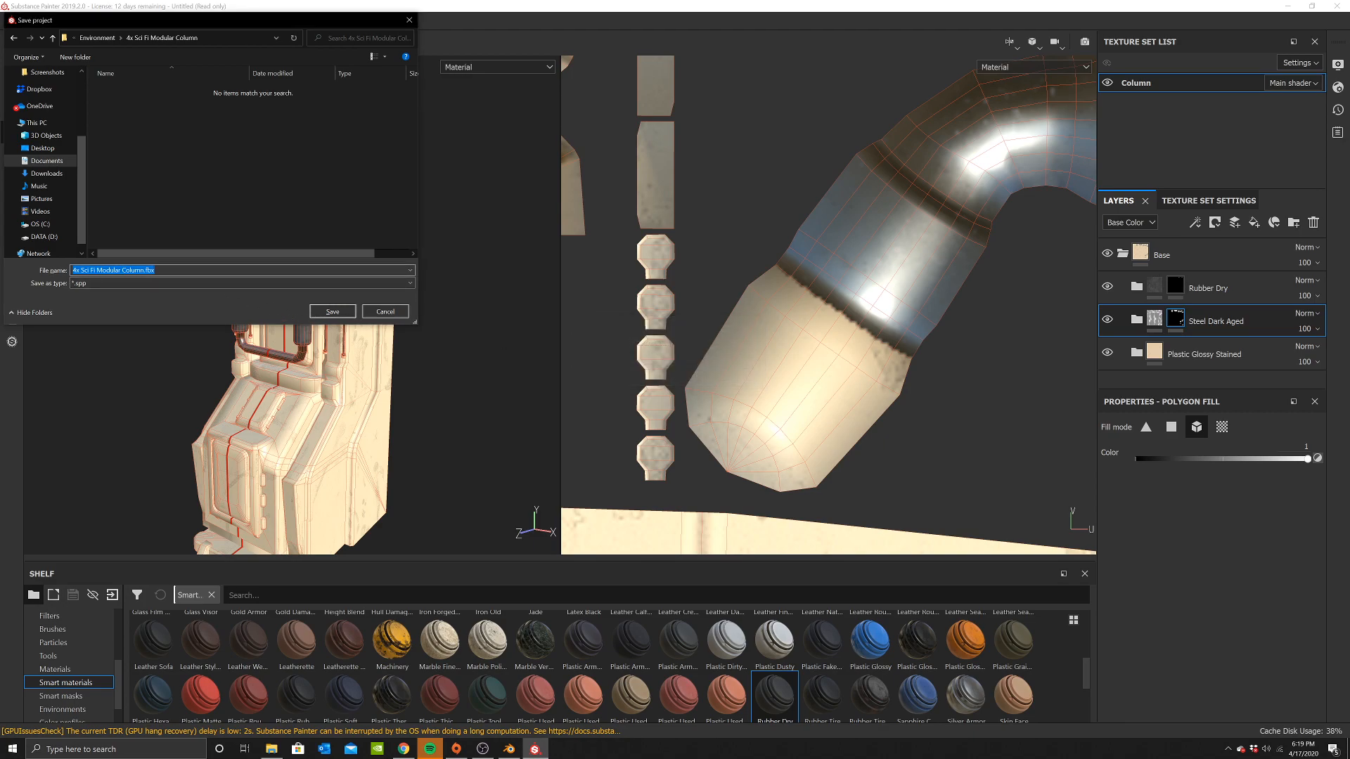
key("BackSpace")
key("BackSpace")
key("Return")
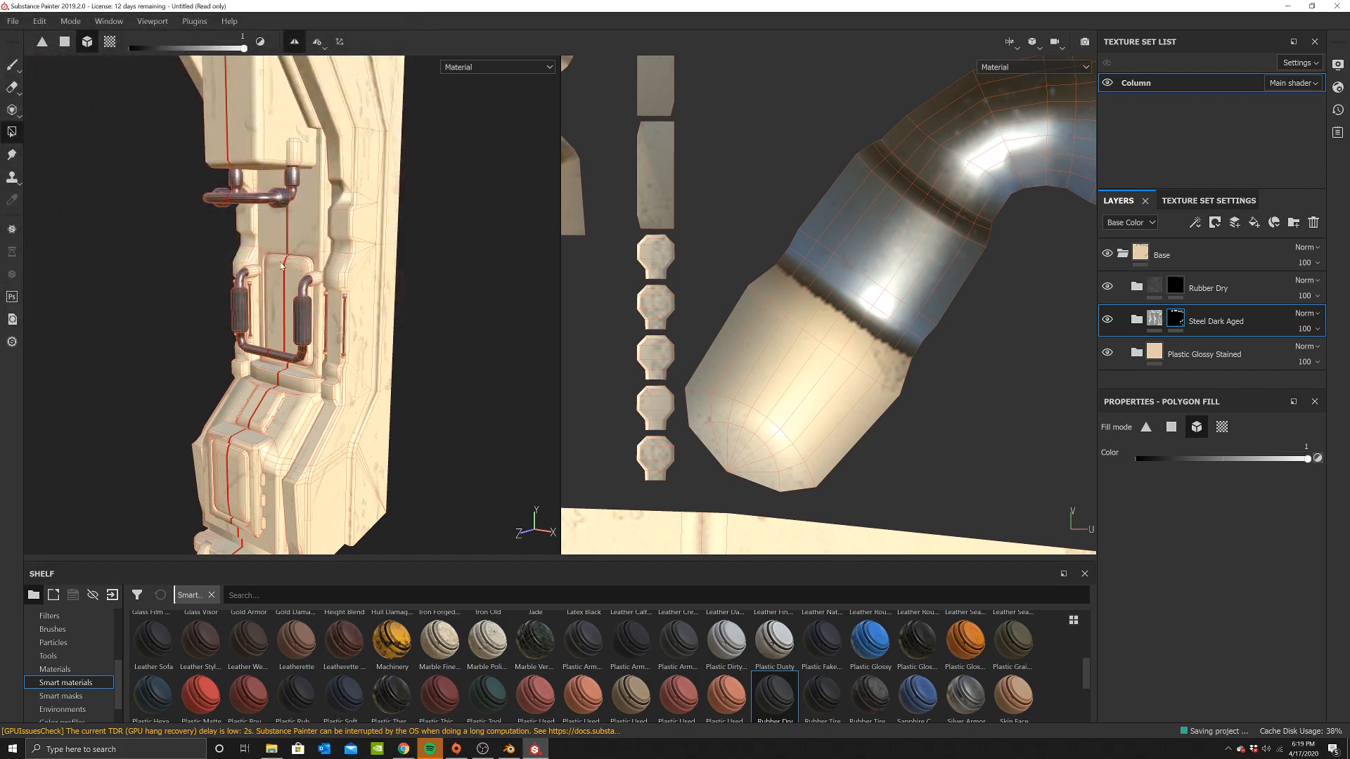
Make the Steel Dark Aged mask active and set the polygon fill colour to 1 for the rods on the lower slope
scroll(333, 325, "down", 3)
middle_click_drag(304, 313, 344, 313, "alt")
left_click_drag(343, 313, 340, 300, "alt")
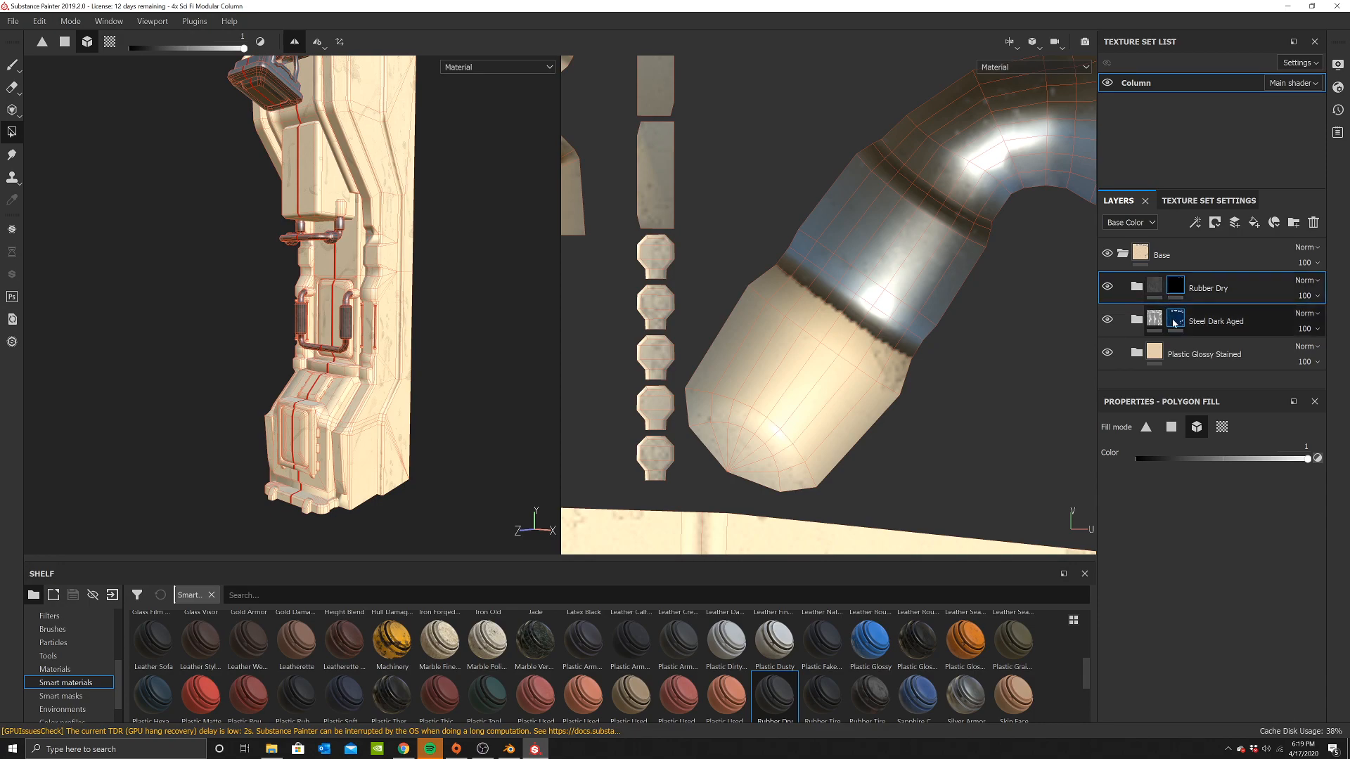
scroll(425, 350, "up", 3)
right_click(425, 350)
left_click_drag(506, 386, 386, 419)
middle_click_drag(386, 419, 424, 369, "alt")
scroll(424, 369, "up", 5)
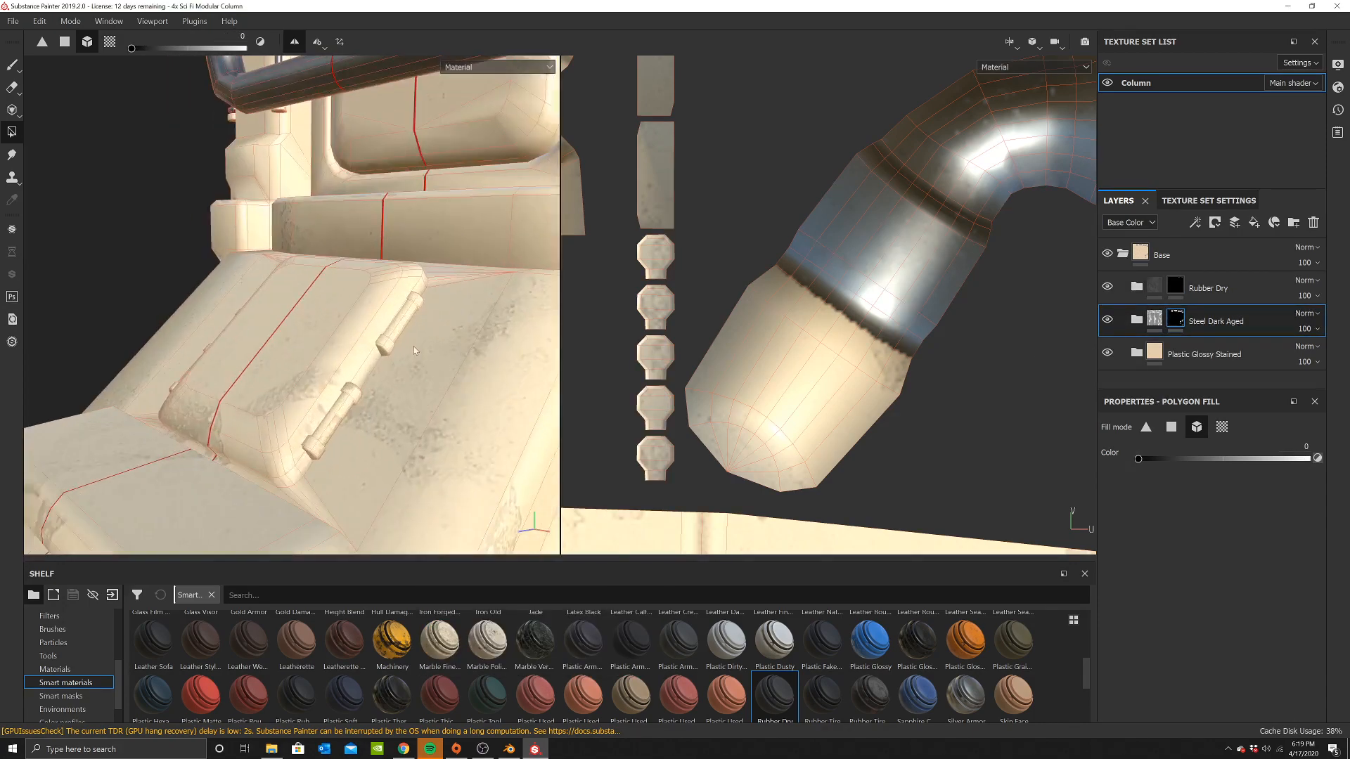
right_click(402, 329)
left_click_drag(498, 372, 639, 369)
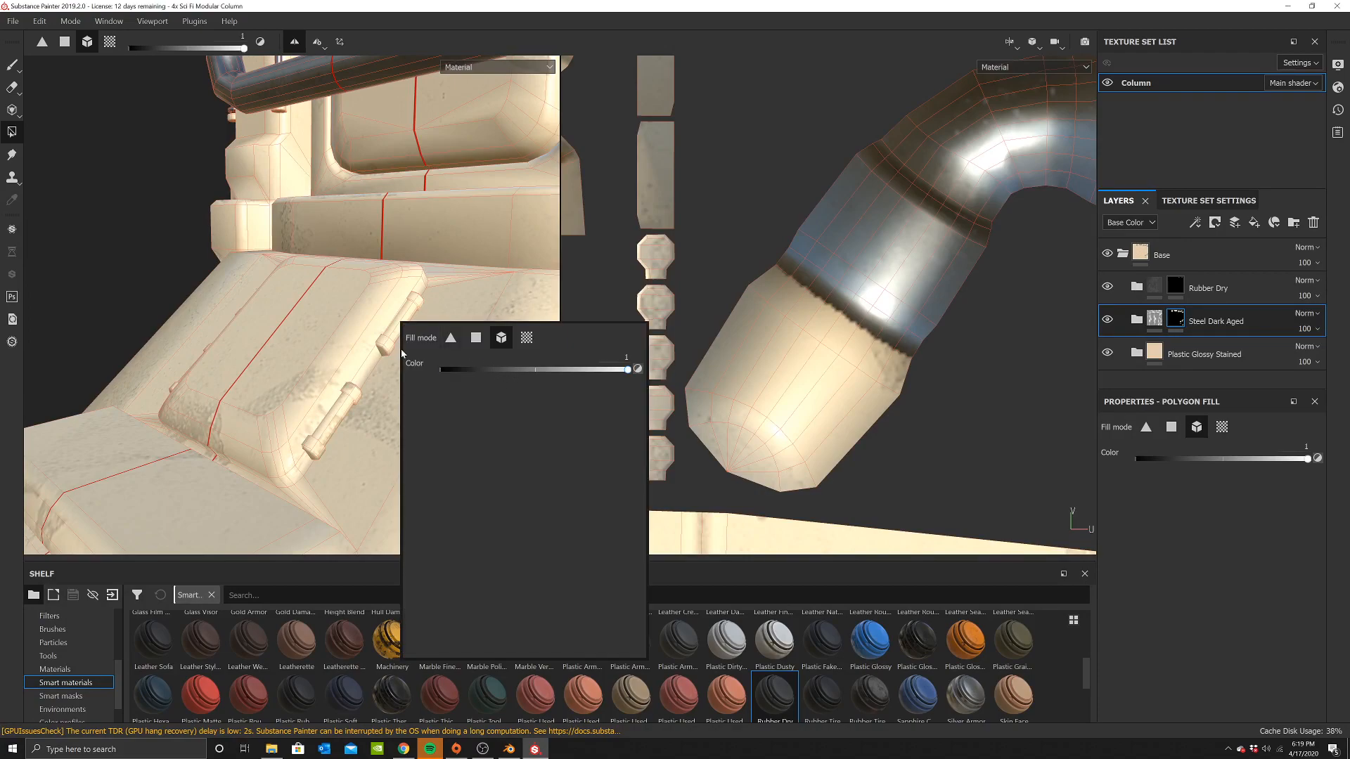
Switch to Polygon fill mode and fill a face of the upper rod on the lower slope with steel
left_click_drag(409, 314, 372, 334, "alt")
scroll(794, 312, "down", 7)
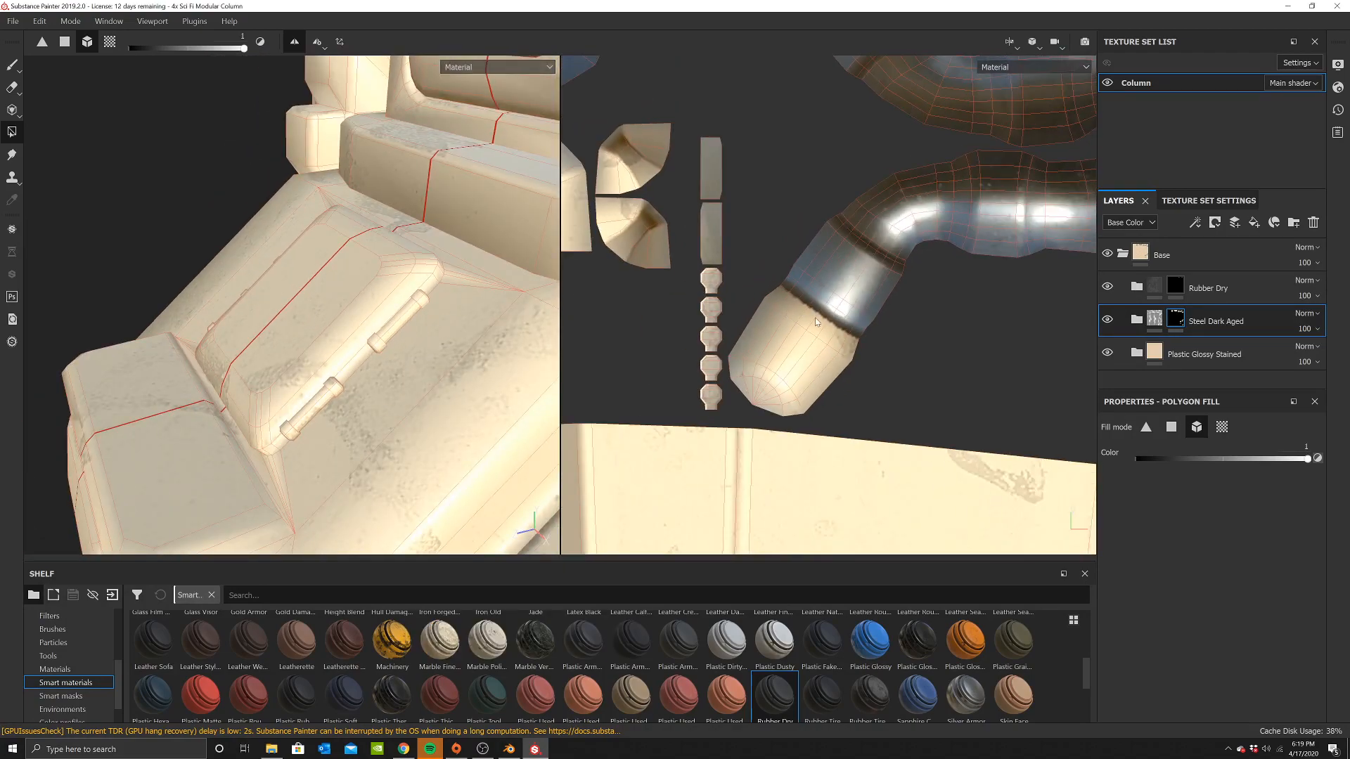
scroll(870, 274, "down", 2)
scroll(883, 288, "down", 2)
right_click(892, 293)
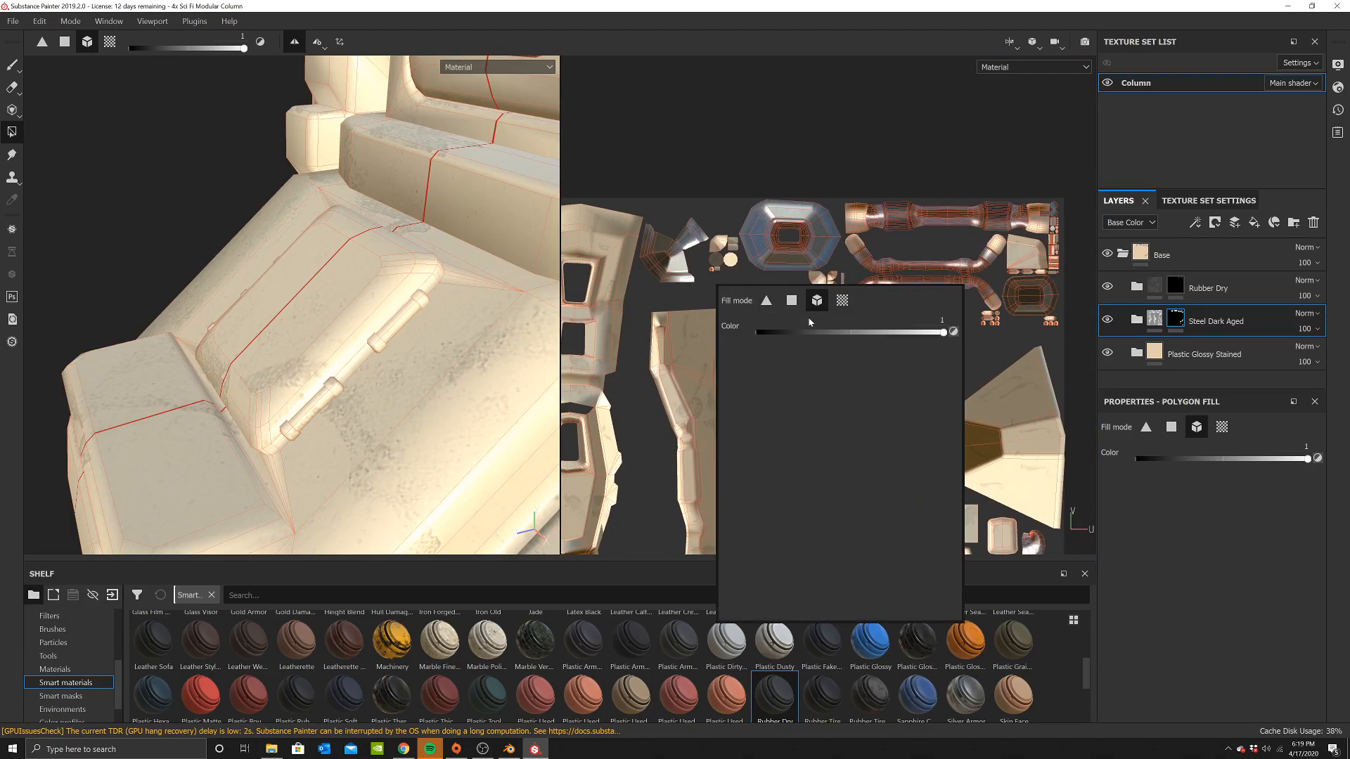
left_click(796, 303)
scroll(394, 335, "up", 6)
left_click(394, 335)
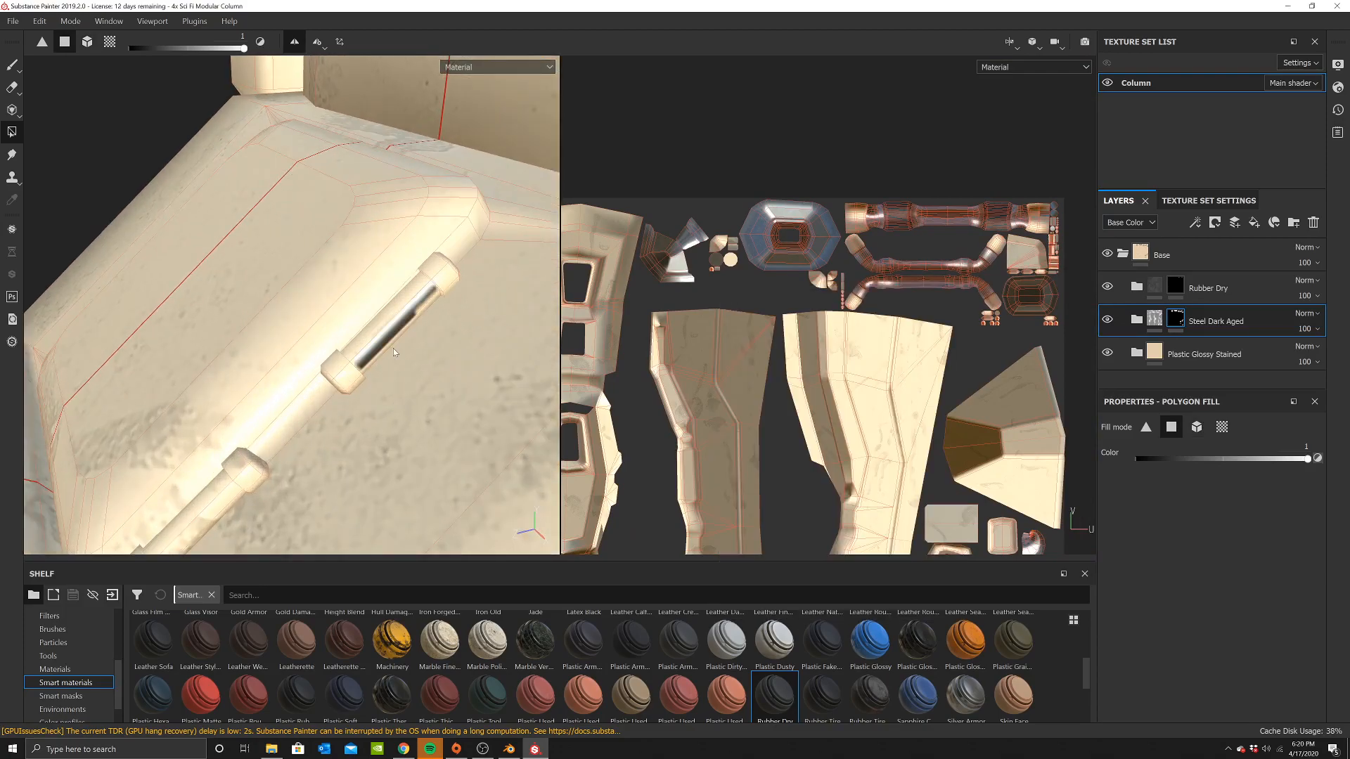
Fill the middle section of the upper rod with steel across its UV islands, leaving the end caps plastic
middle_click_drag(302, 454, 368, 386, "alt")
scroll(972, 300, "up", 1)
scroll(883, 383, "up", 5)
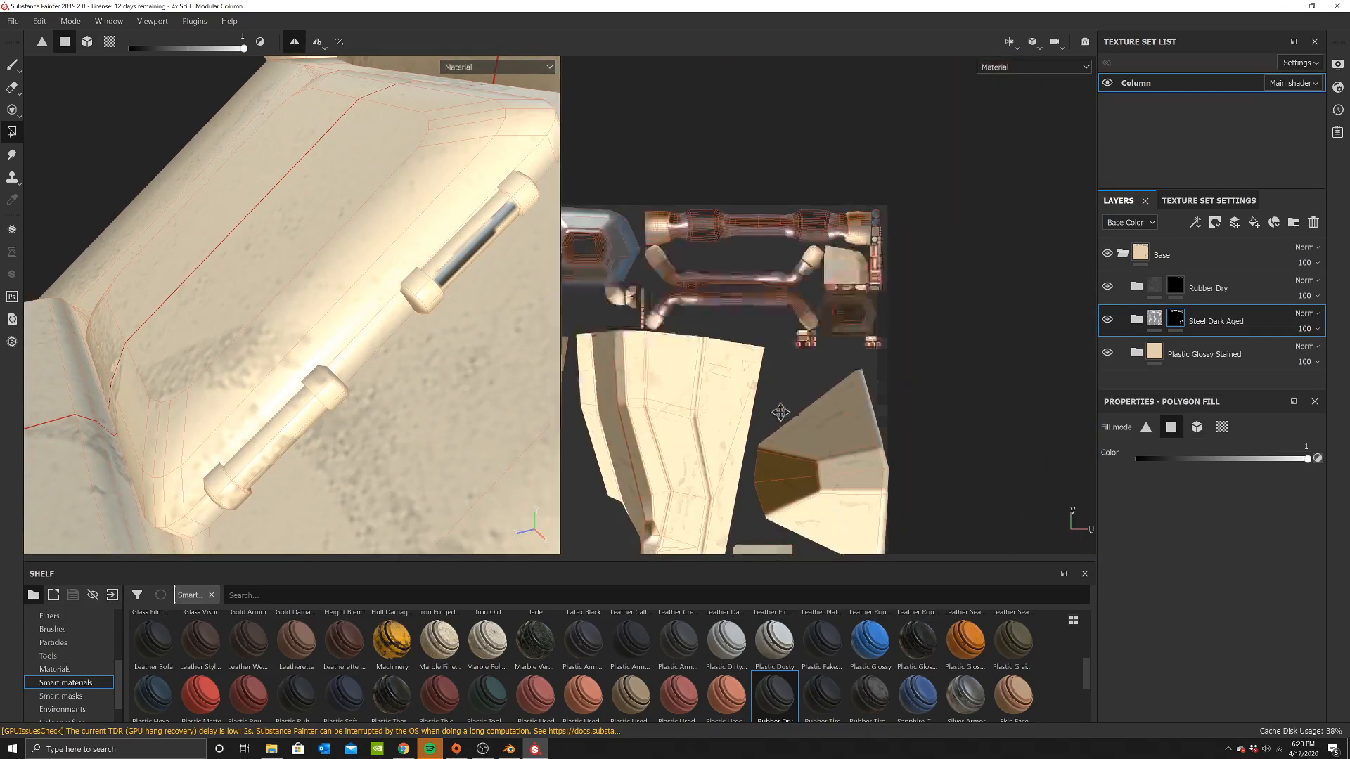
right_click(906, 241)
key("x")
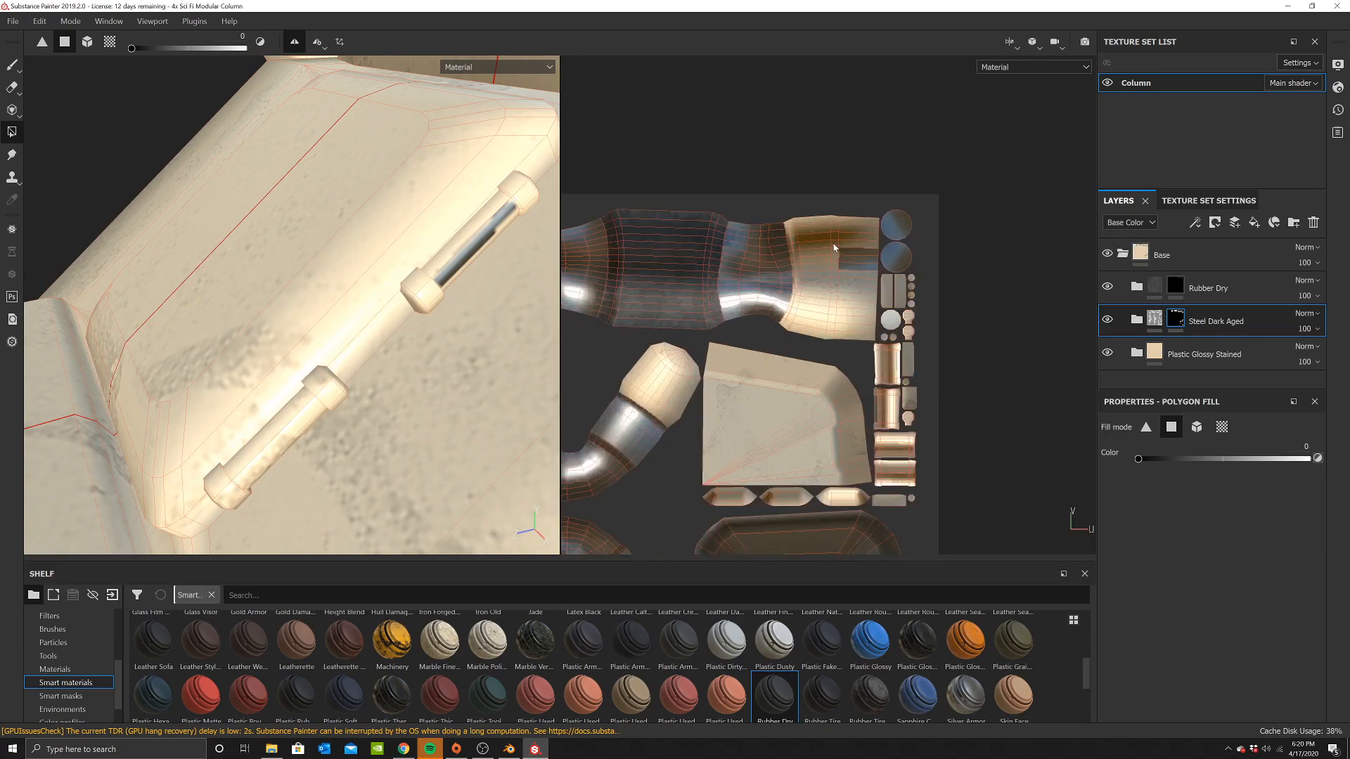
right_click(843, 302)
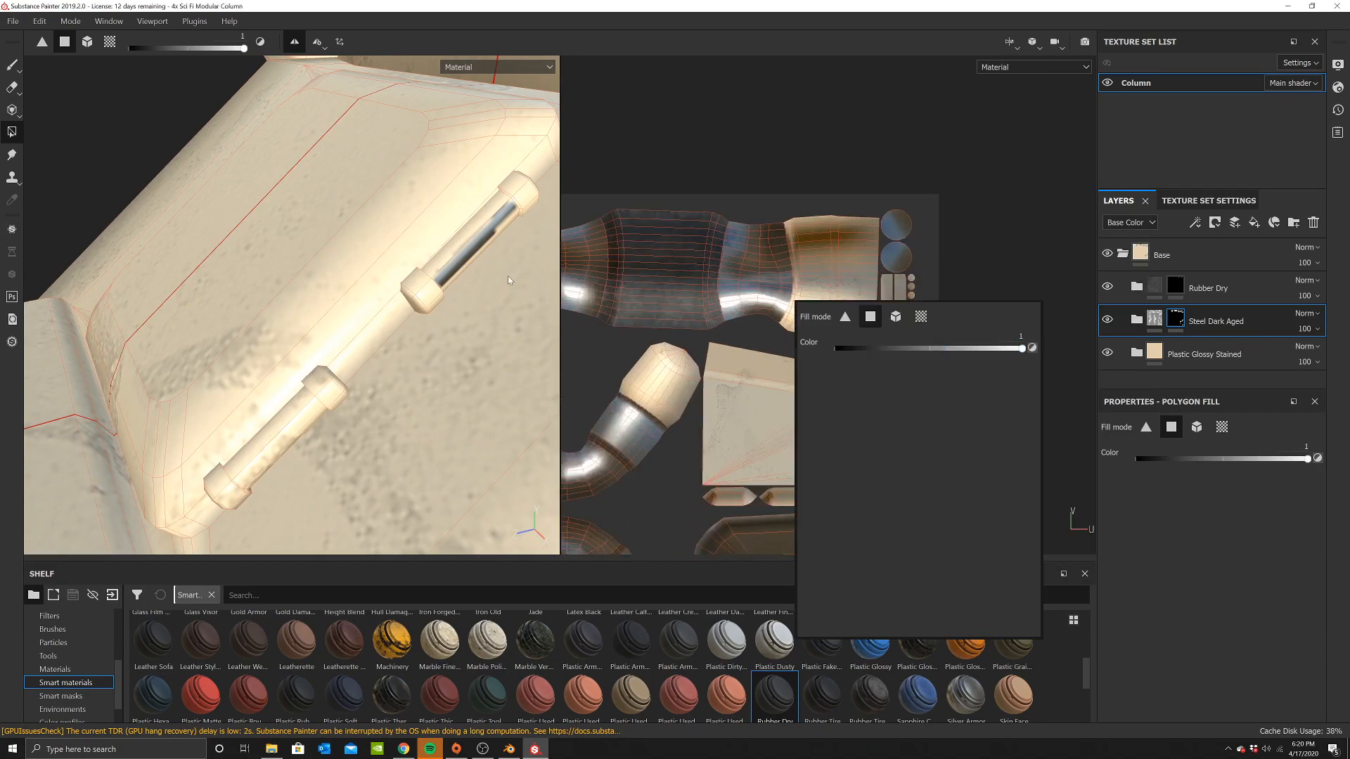
key("x")
scroll(886, 376, "up", 6)
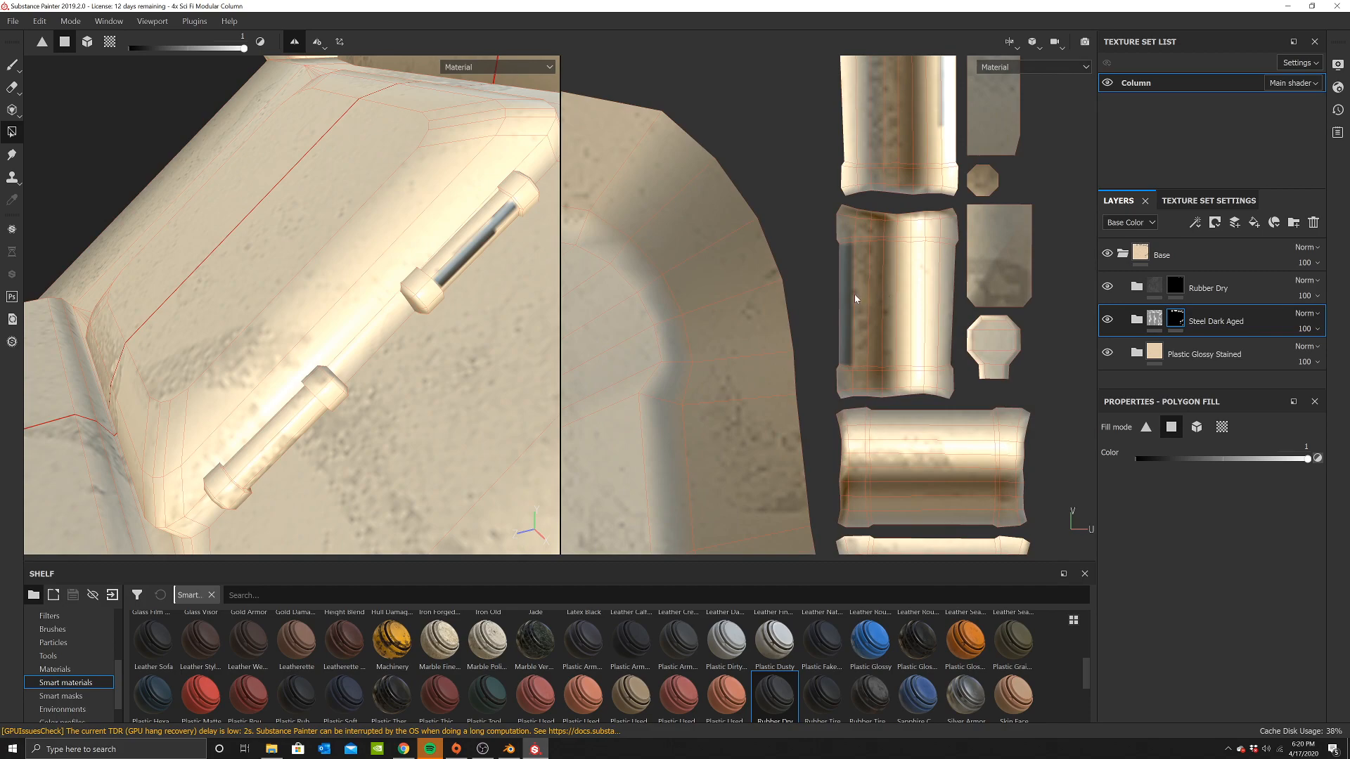
left_click(922, 295)
right_click(918, 295)
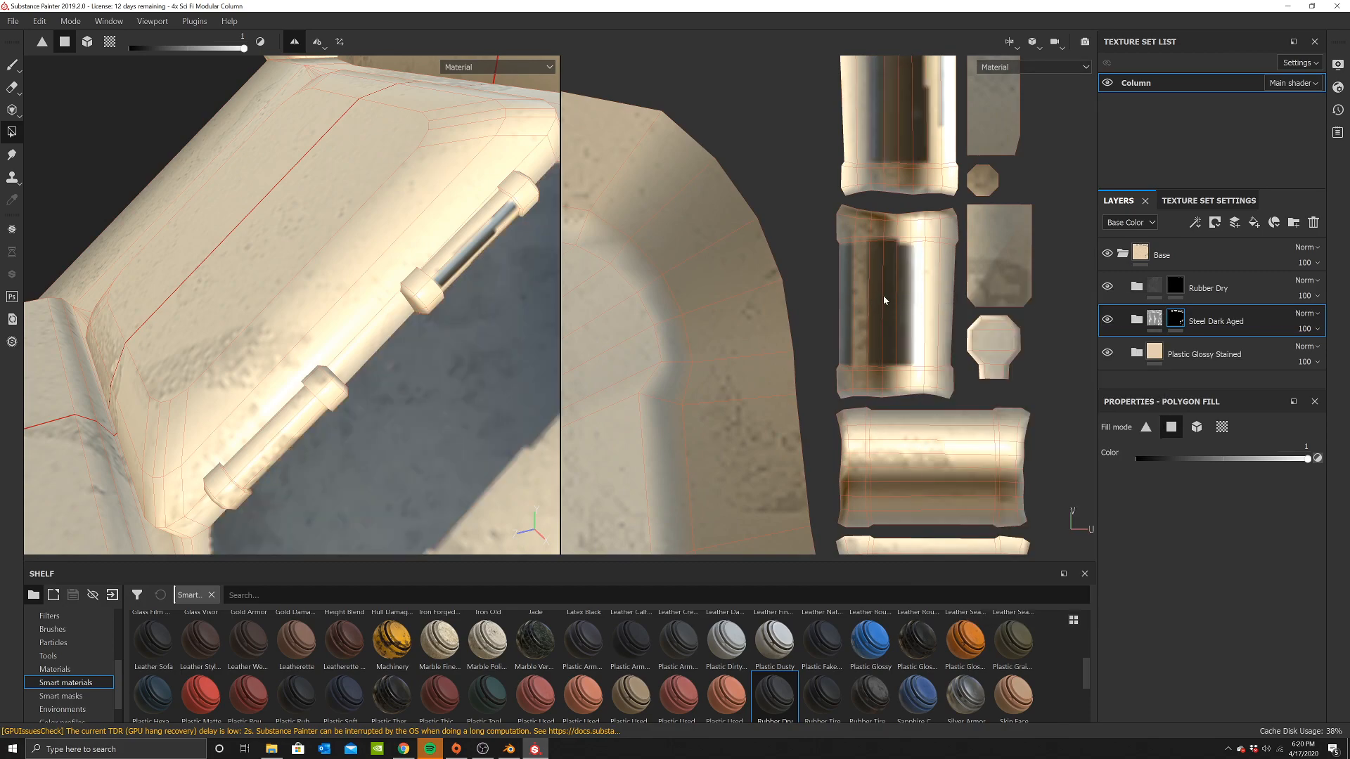
left_click_drag(851, 296, 942, 298)
Fill the middle sections of the remaining rod islands in the UV layout with steel, excluding their end caps
scroll(949, 240, "down", 2)
middle_click_drag(943, 238, 934, 299)
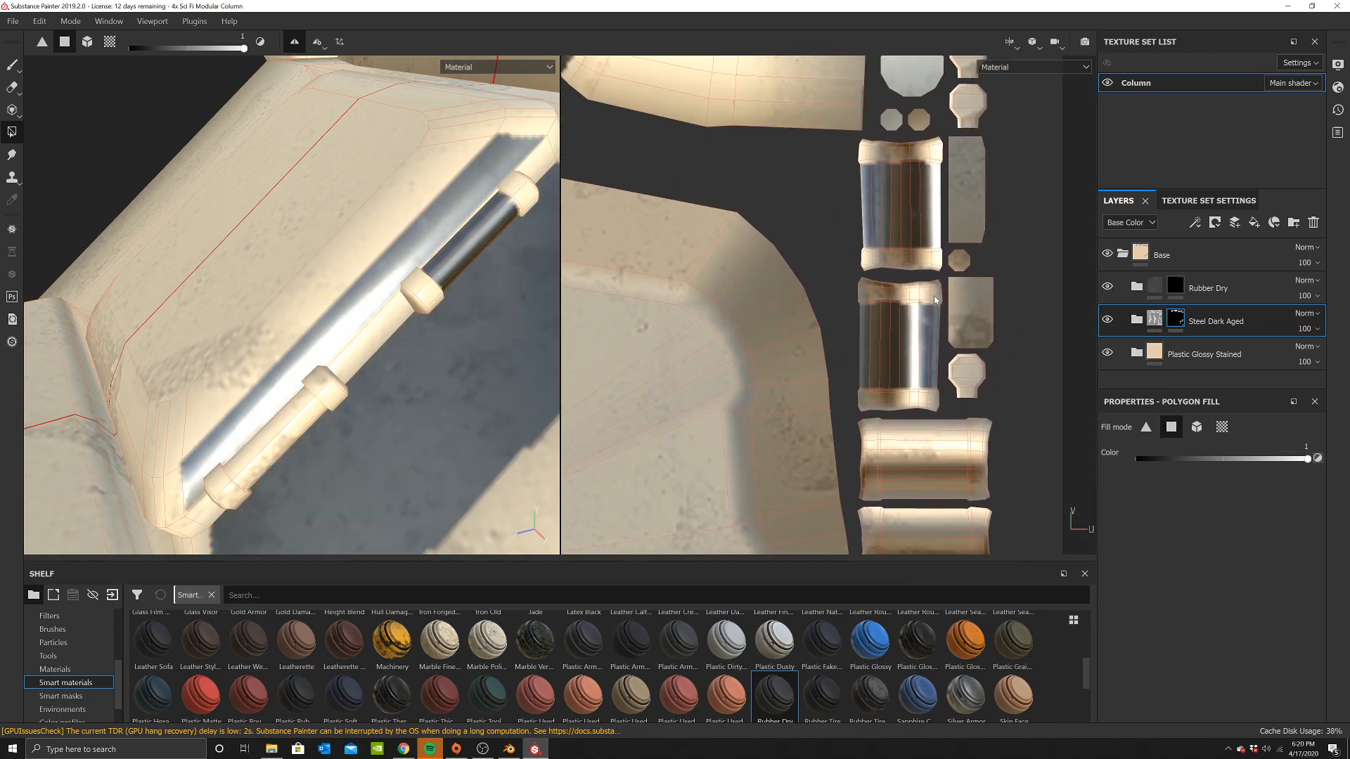
scroll(979, 364, "up", 3)
left_click_drag(948, 254, 944, 454)
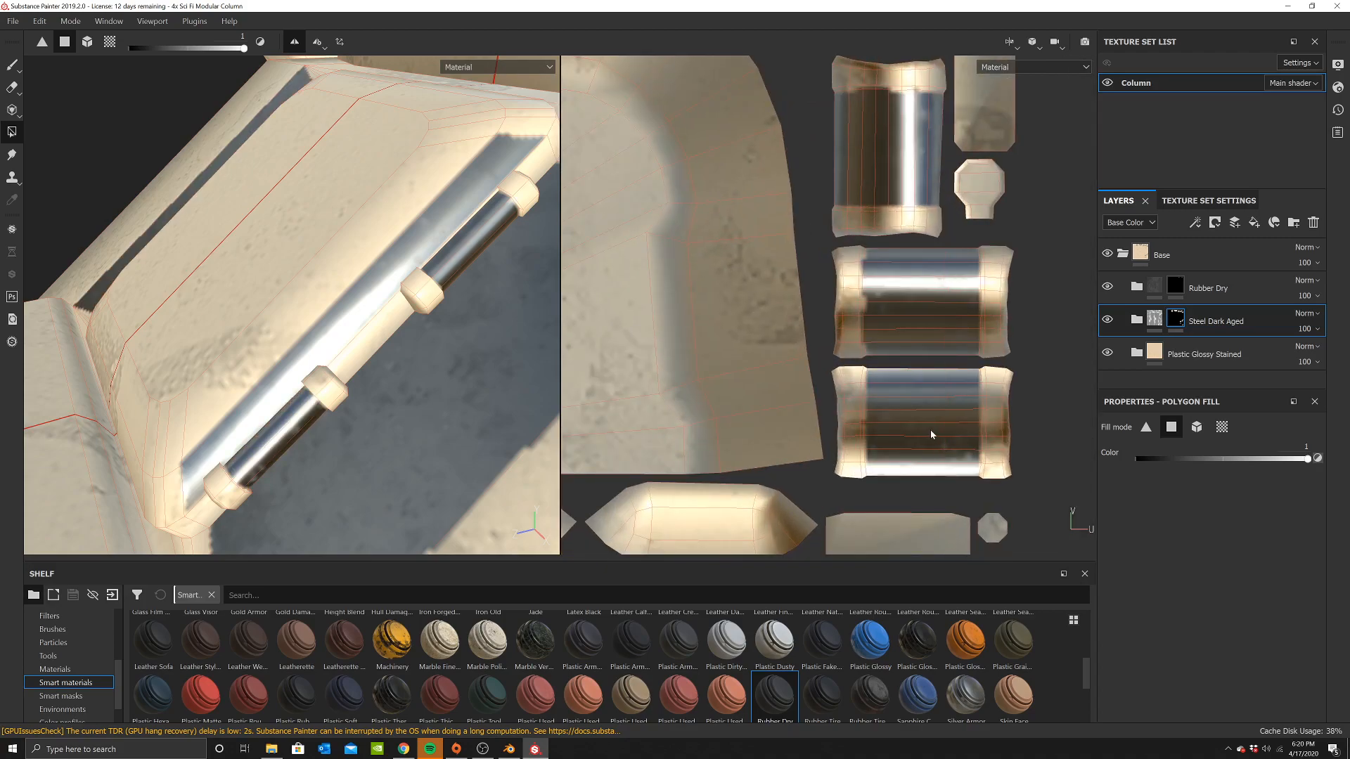
Erase the stray steel from the slope surface and panel bevel around the rods with fill colour 0
scroll(412, 296, "down", 5)
left_click_drag(412, 296, 465, 406, "alt")
right_click(537, 415)
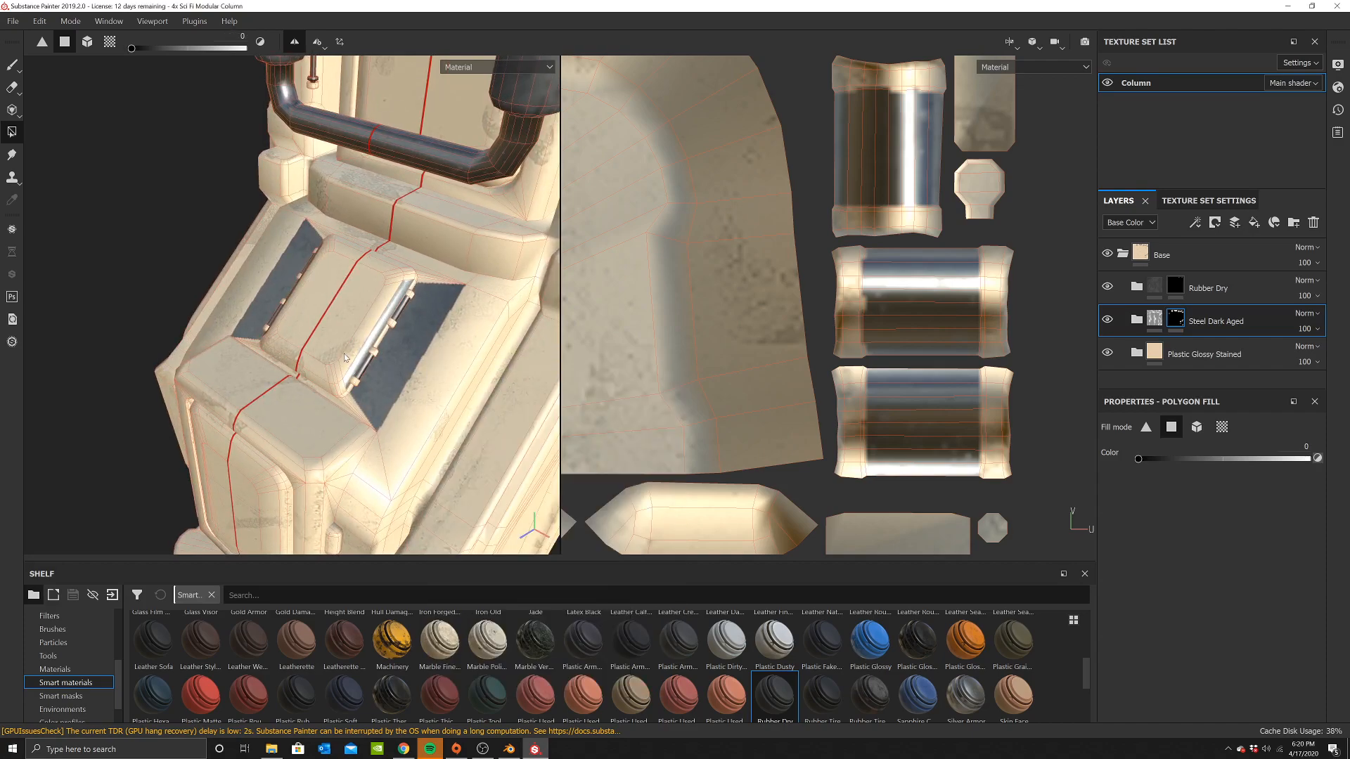
left_click(395, 375)
scroll(394, 362, "up", 4)
left_click(373, 309)
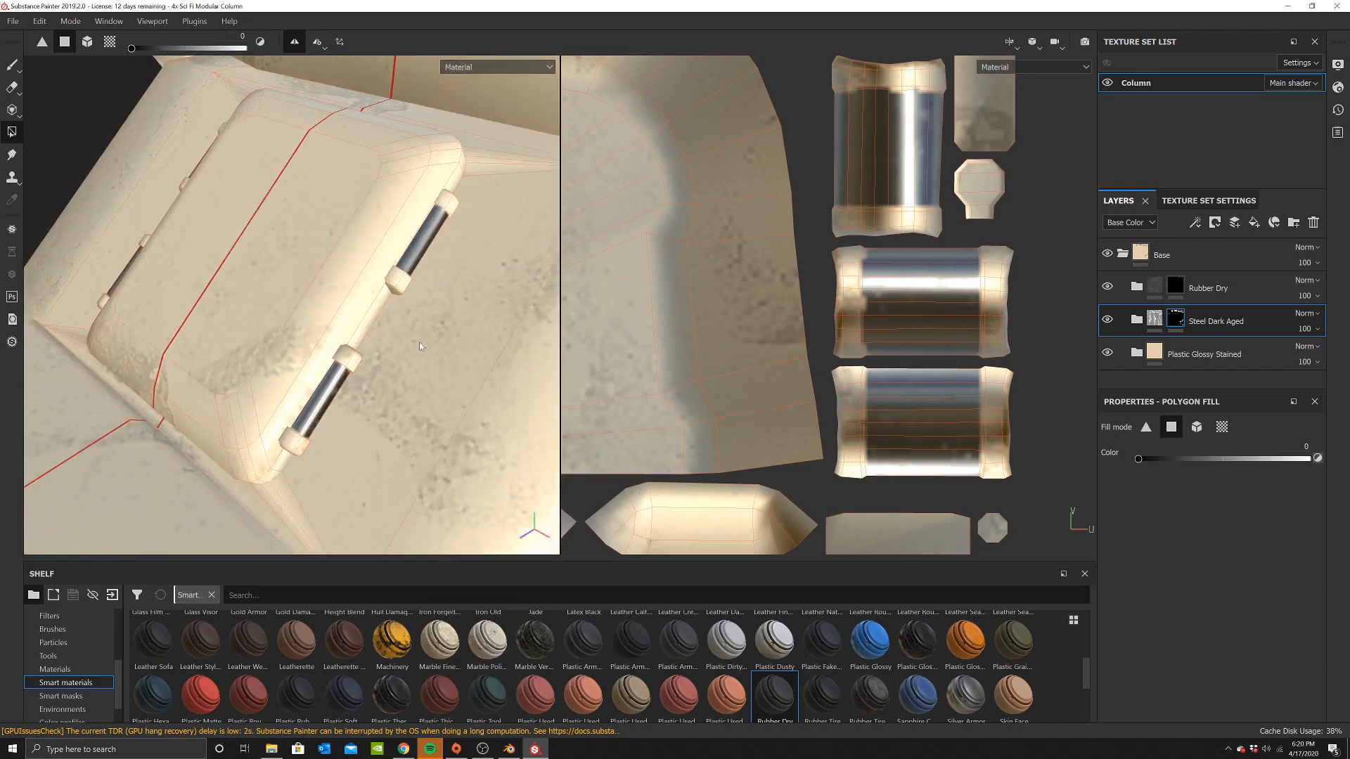
Fill the lamp's plastic arms and hinge discs with steel using Mesh fill mode and colour 1
scroll(424, 351, "down", 4)
scroll(424, 359, "down", 4)
left_click_drag(424, 359, 462, 240, "alt")
right_click(462, 239)
left_click(547, 193)
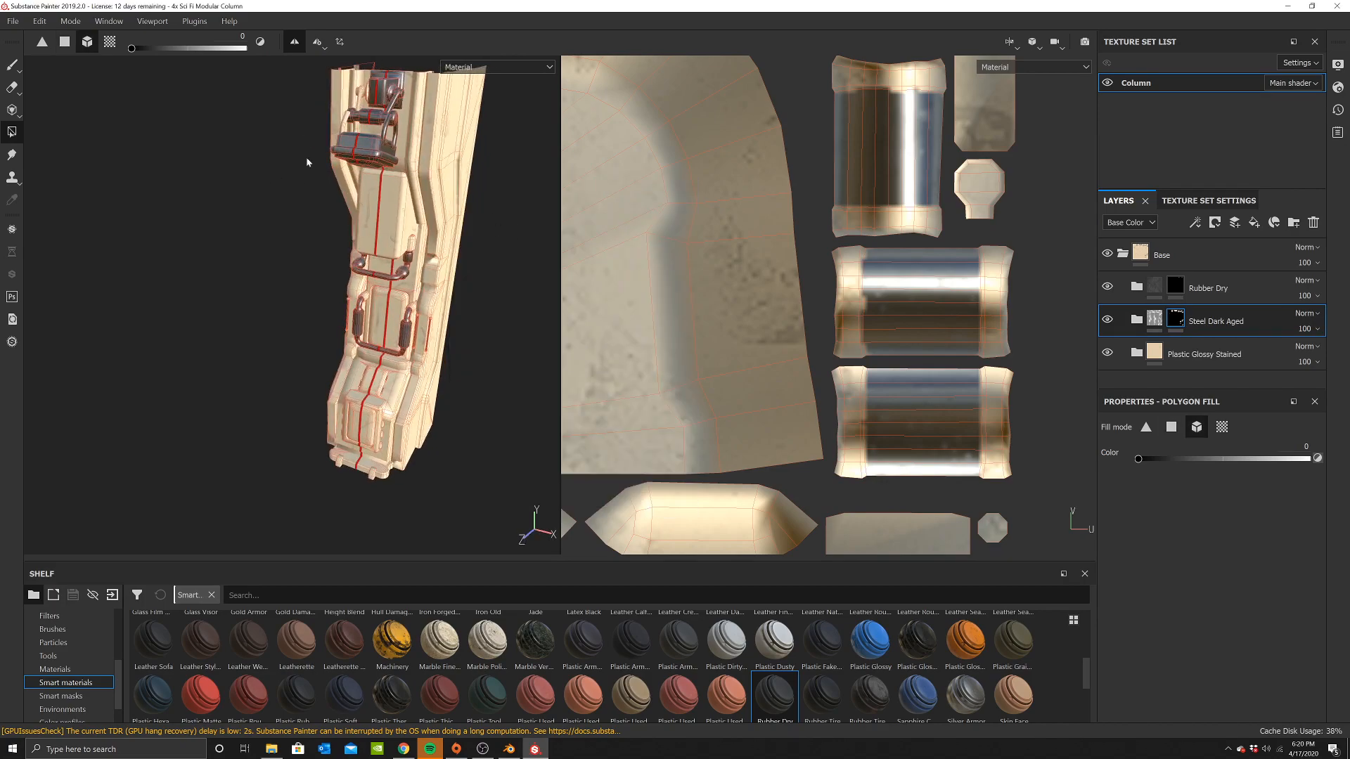
left_click_drag(265, 166, 358, 148, "alt")
middle_click_drag(358, 149, 358, 257, "alt")
scroll(379, 256, "up", 3)
mouse_move(379, 257)
left_mouse_down("alt")
mouse_move(513, 332)
mouse_move(601, 331)
left_mouse_up("alt")
scroll(438, 291, "up", 2)
left_click(316, 291)
right_click(358, 281)
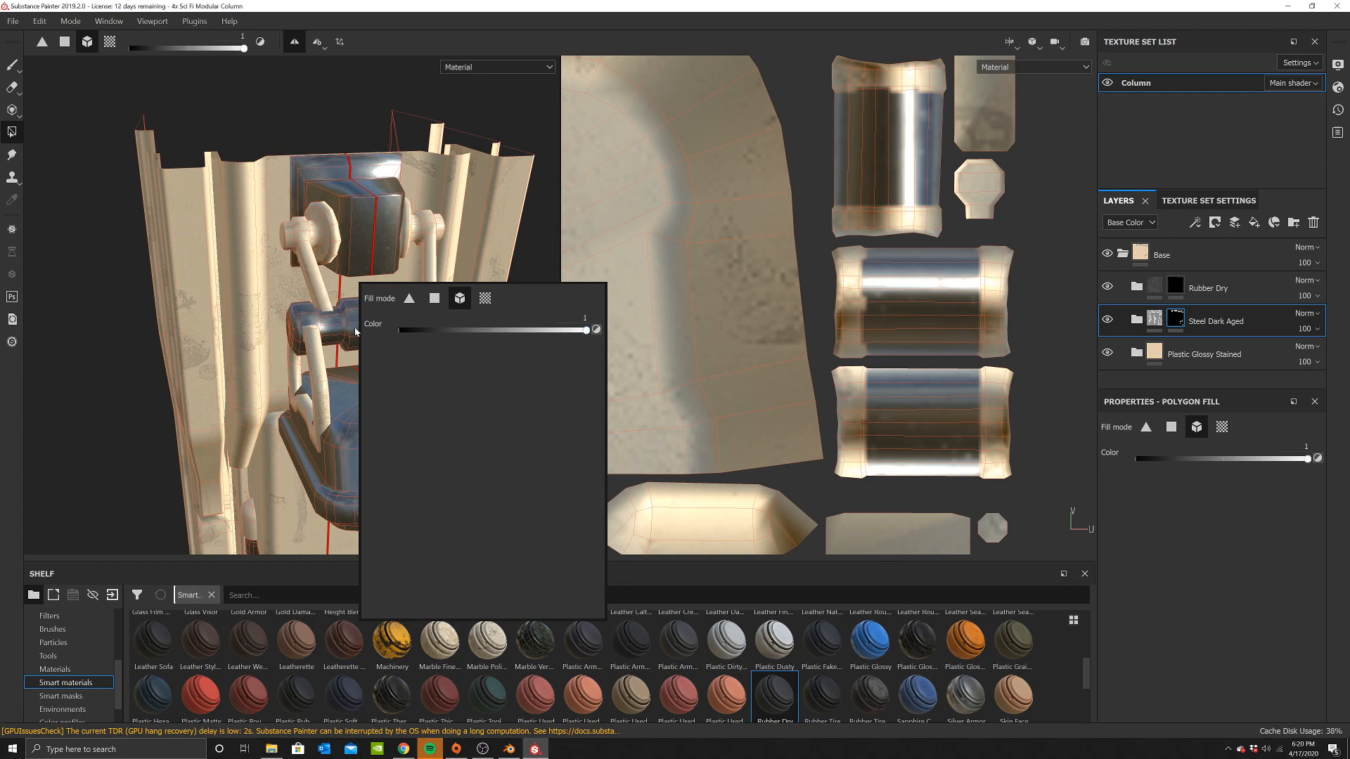
left_click(323, 294)
left_click(329, 412)
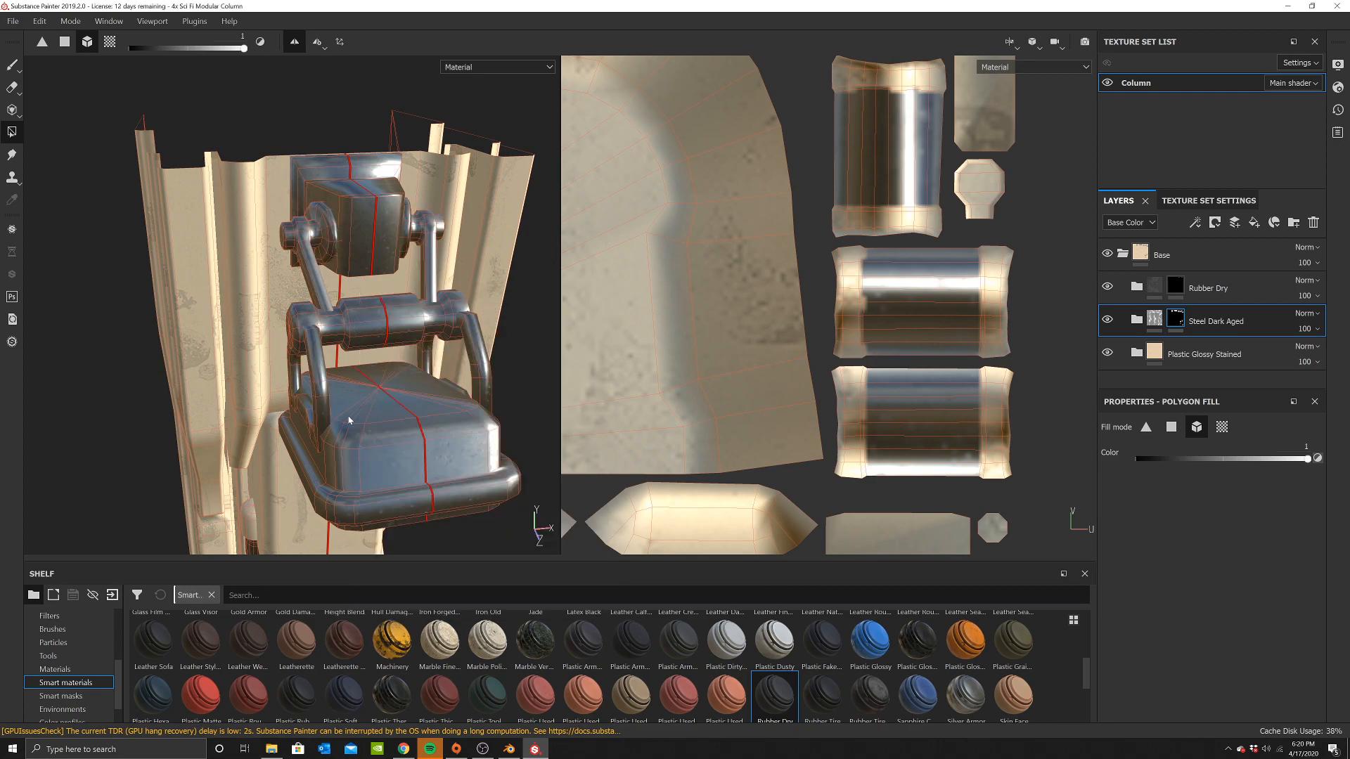
Save the column project with the finished steel fills
scroll(382, 393, "down", 3)
left_click_drag(381, 393, 436, 288, "alt")
left_click(12, 21)
left_click(24, 154)
left_click_drag(204, 260, 349, 359, "alt")
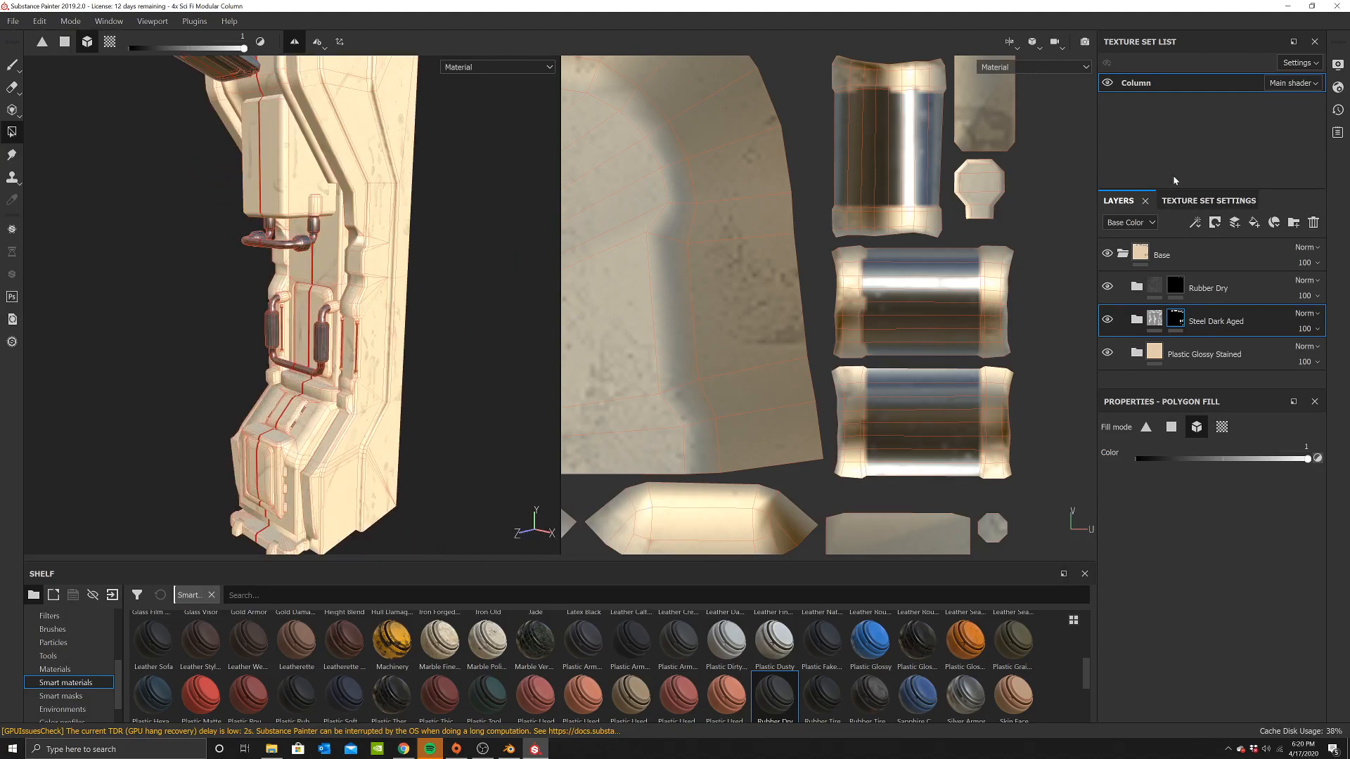
Bake all of the Column texture set's mesh maps at an output size of 4096
left_click(1122, 256)
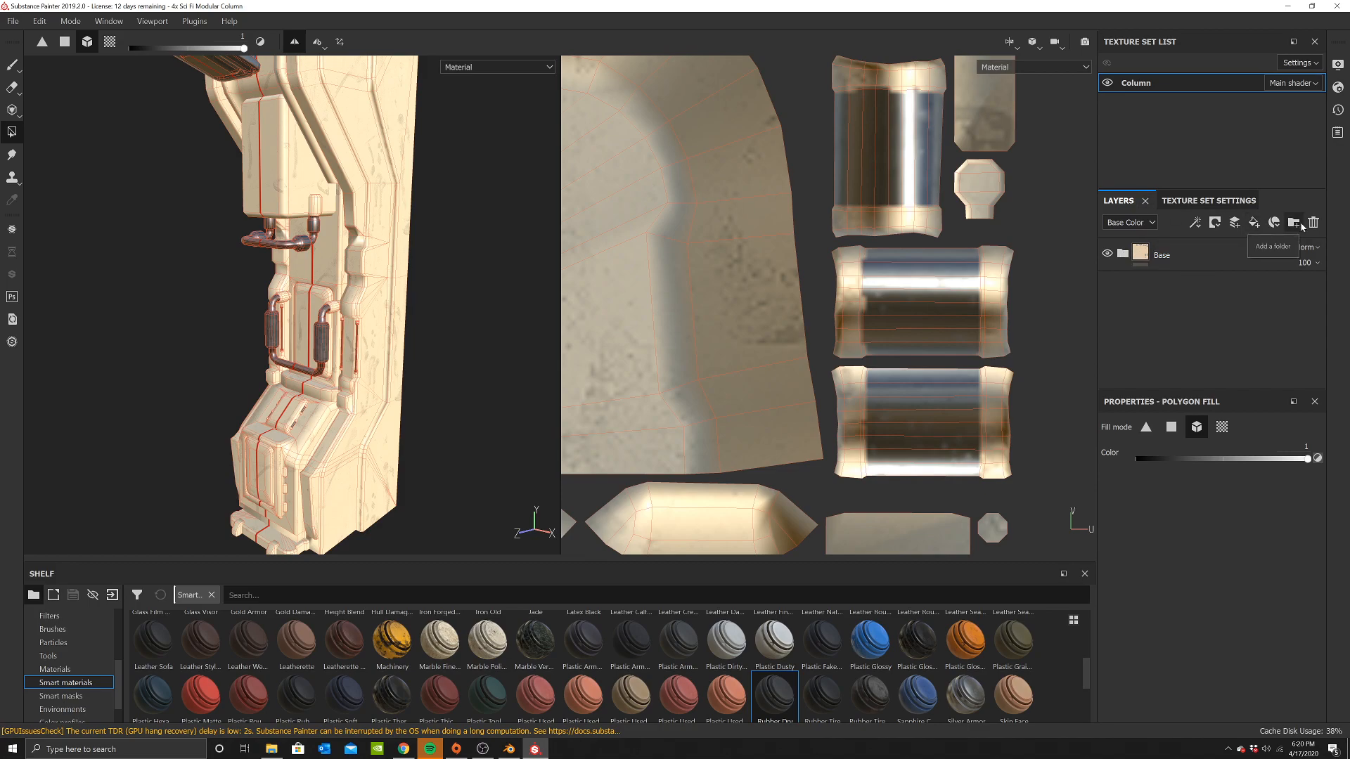
left_click(1208, 200)
scroll(1279, 279, "down", 3)
left_click(1279, 279)
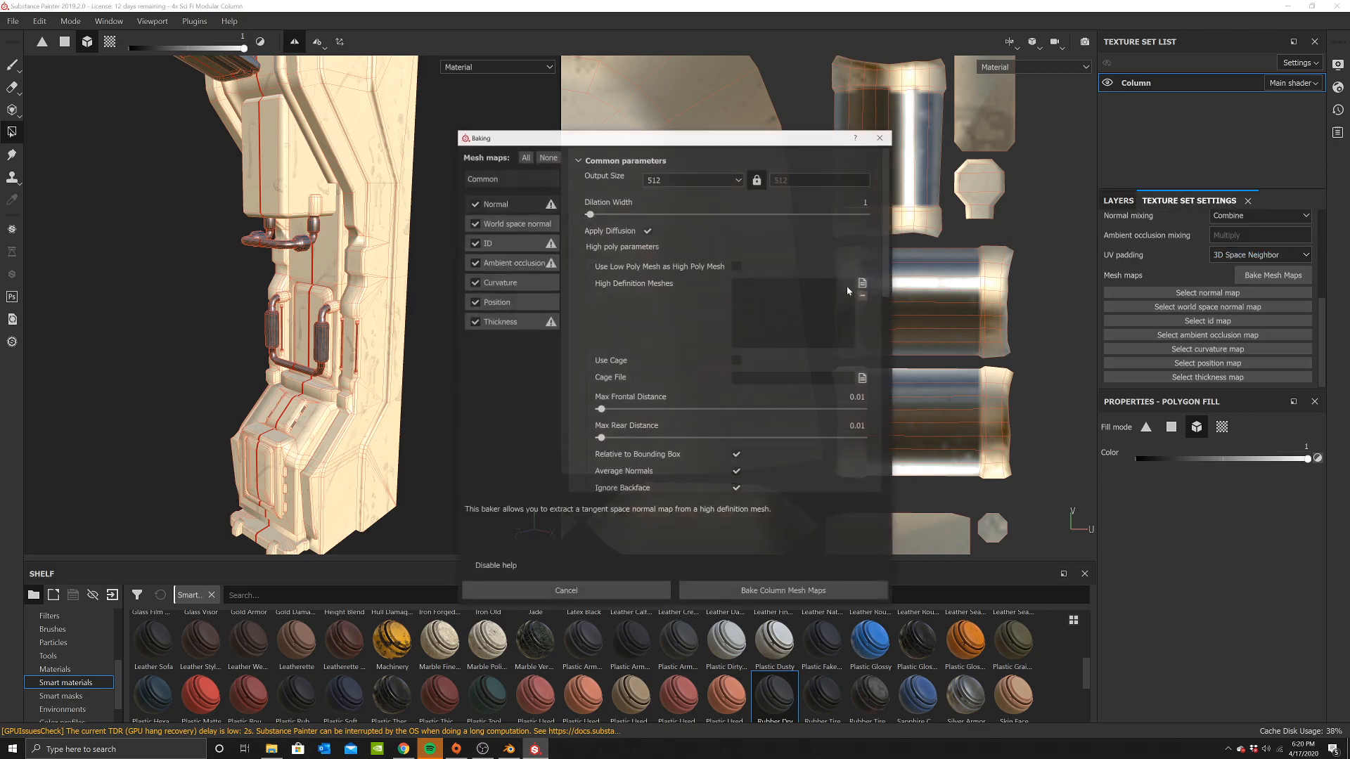
left_click(693, 179)
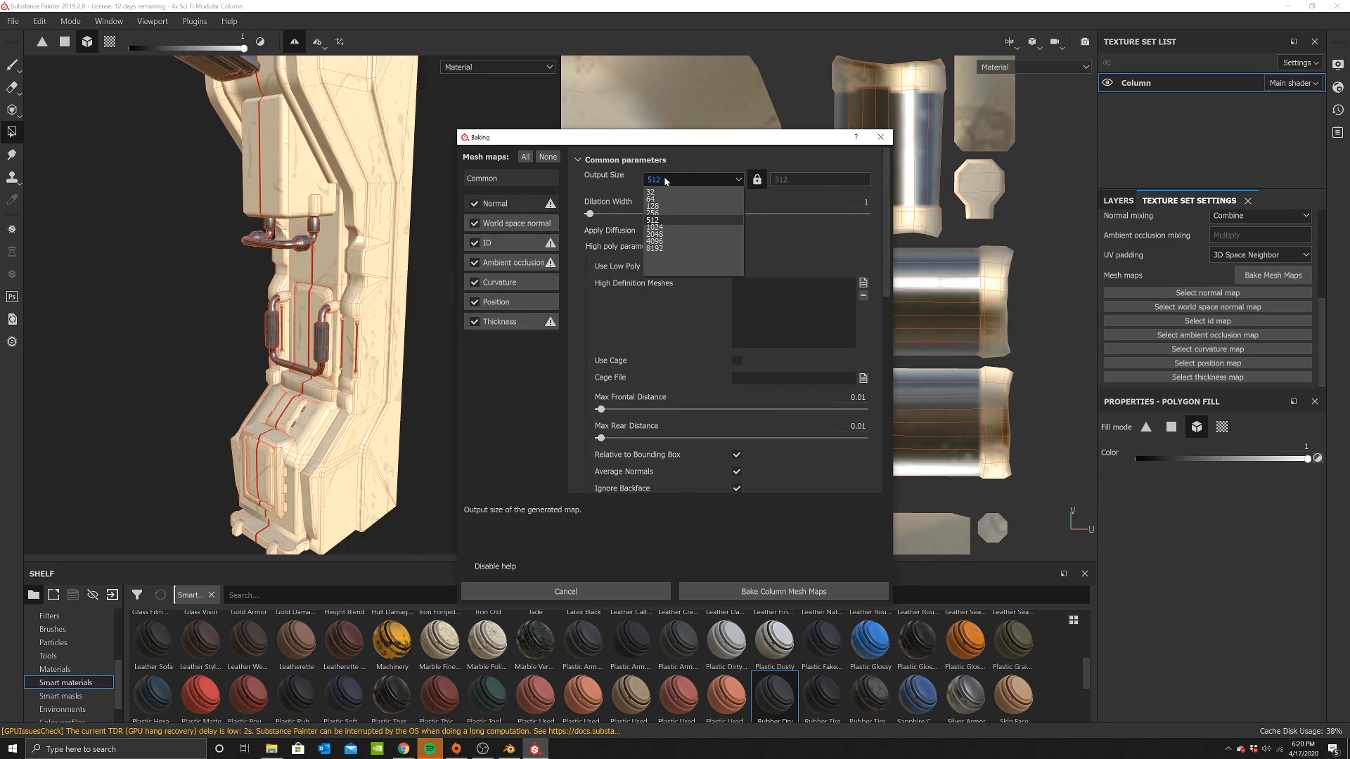
left_click(654, 241)
left_click(767, 591)
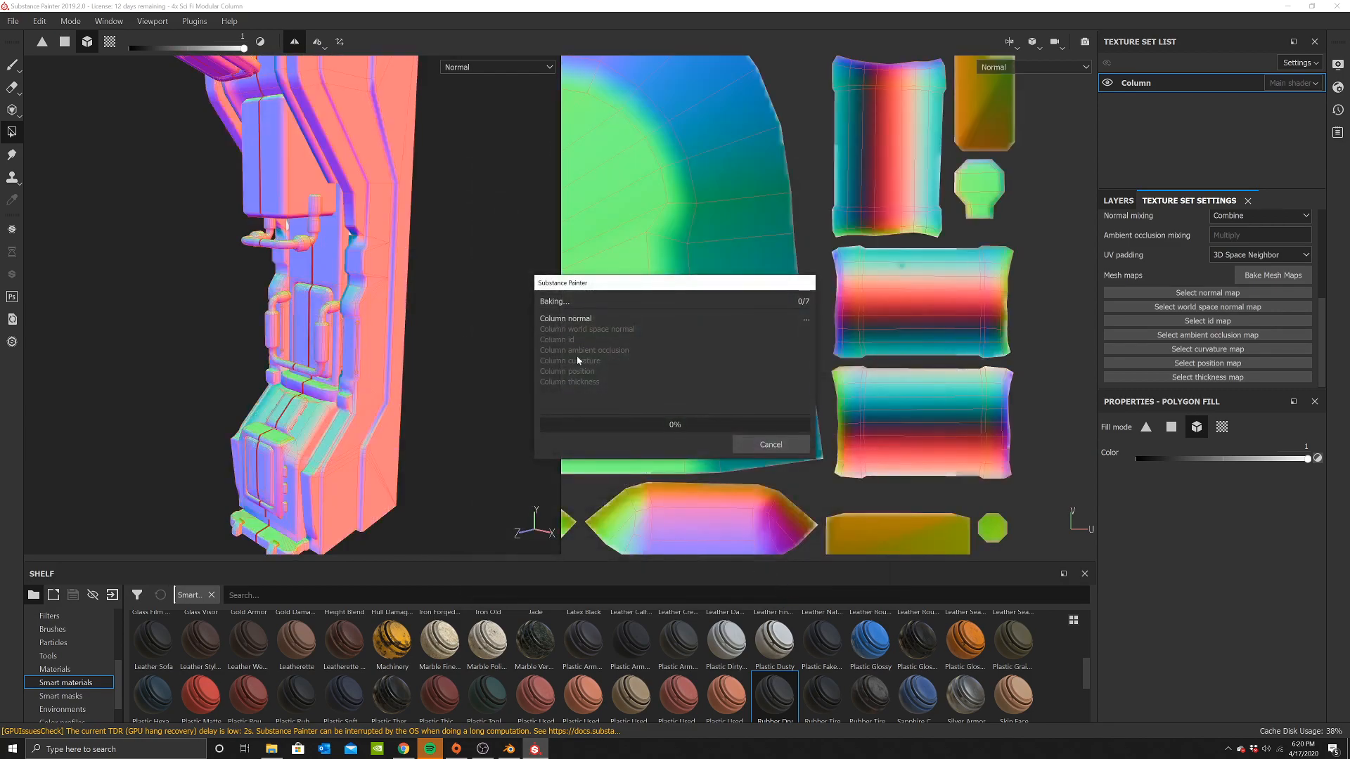
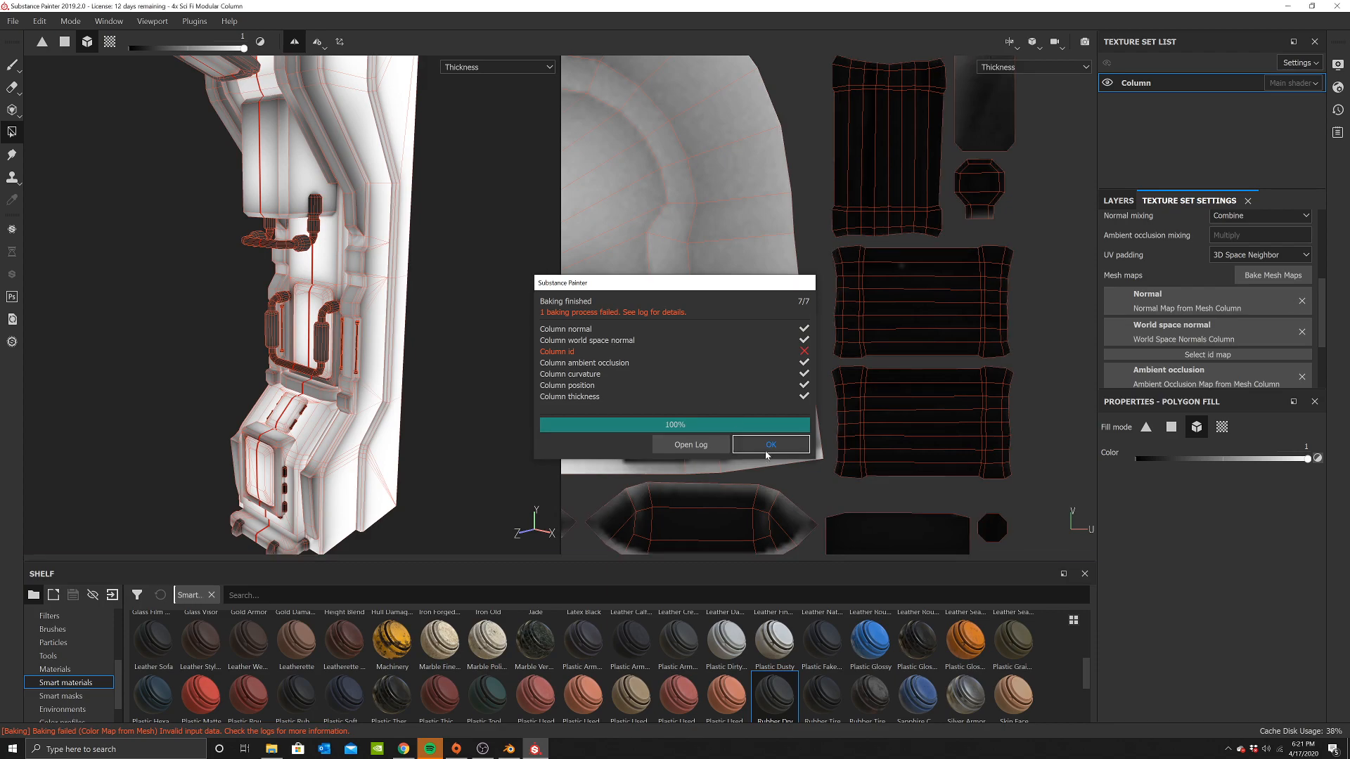
left_click(770, 444)
Soften the wear of the Plastic Glossy Stained material by setting Stain opacity to 20 and Dust opacity to 42
scroll(345, 299, "down", 2)
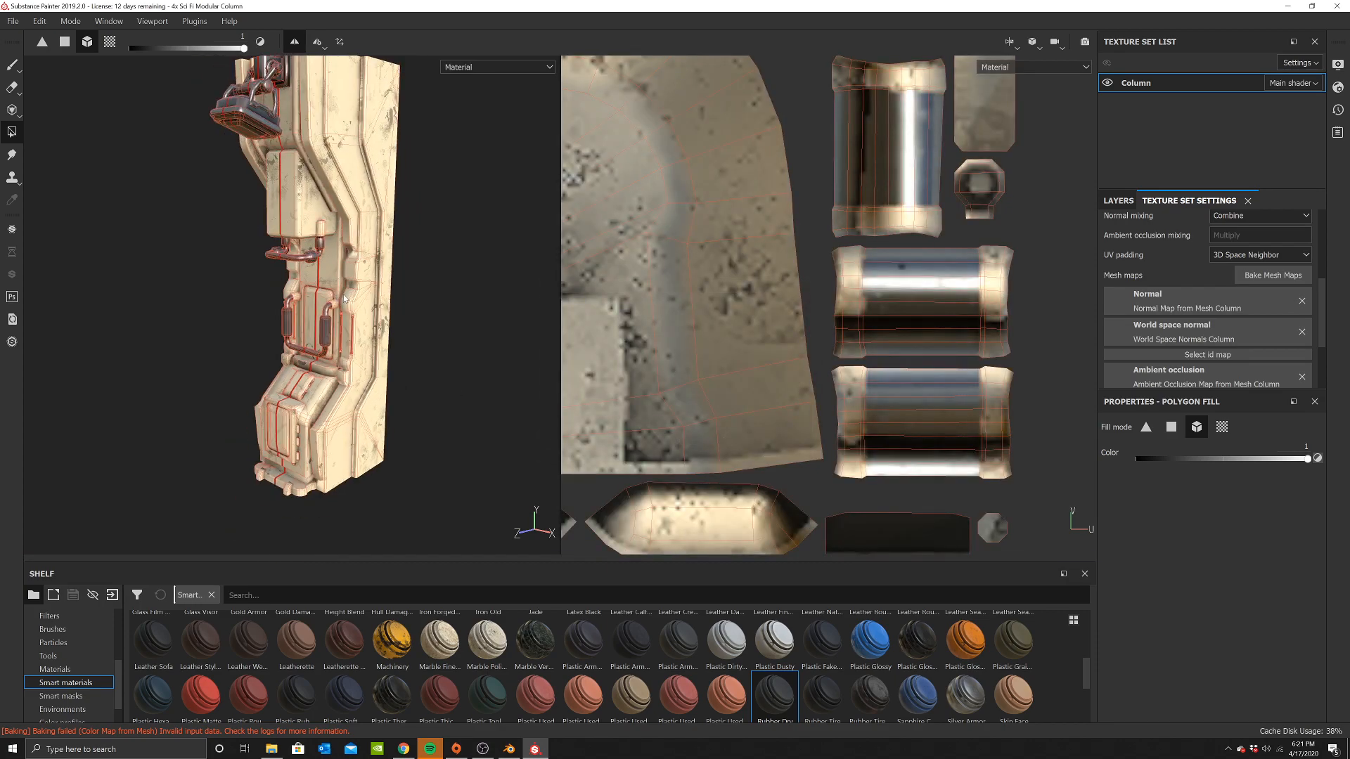
left_click(15, 63)
mouse_move(330, 266)
left_mouse_down("alt")
mouse_move(453, 265)
mouse_move(337, 274)
mouse_move(397, 295)
left_mouse_up("alt")
scroll(346, 277, "up", 4)
middle_click_drag(347, 359, 369, 289, "alt")
left_click_drag(369, 289, 379, 291, "alt")
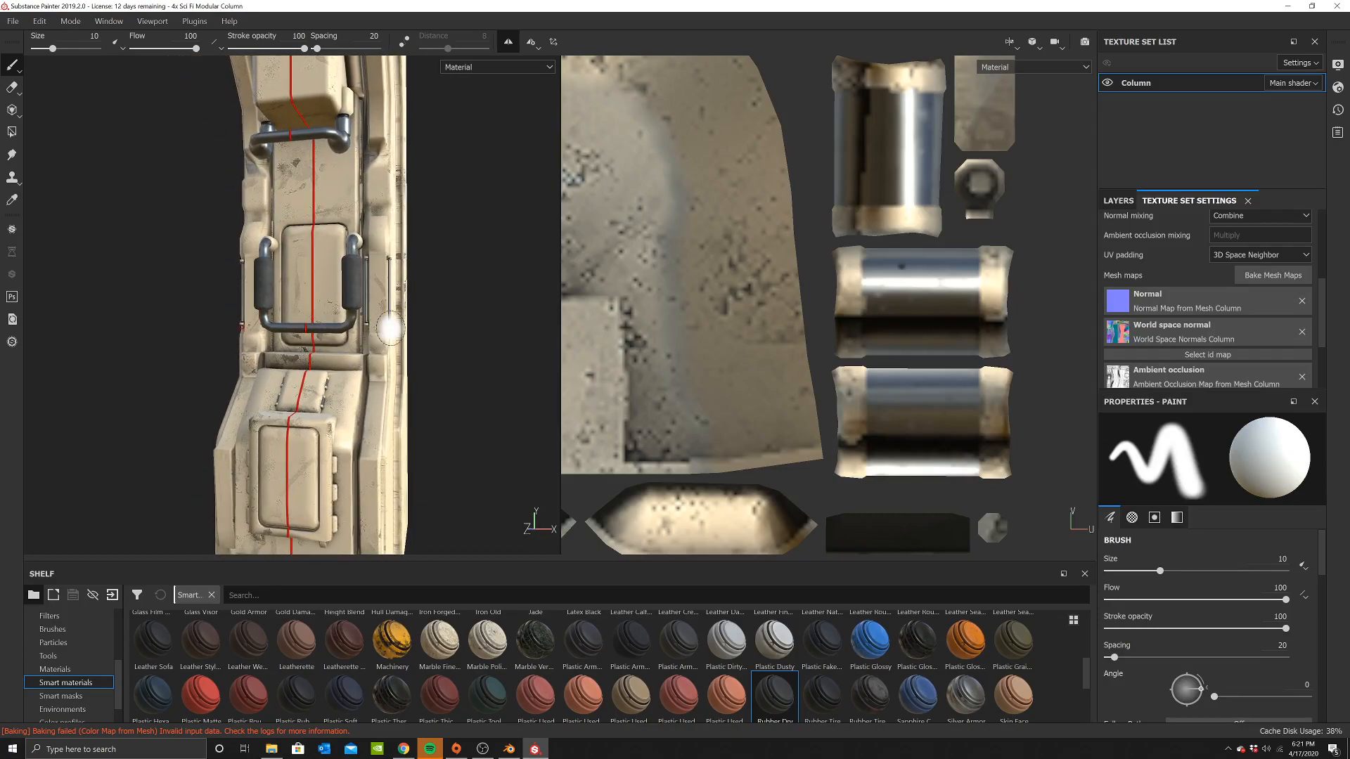
left_click(1119, 201)
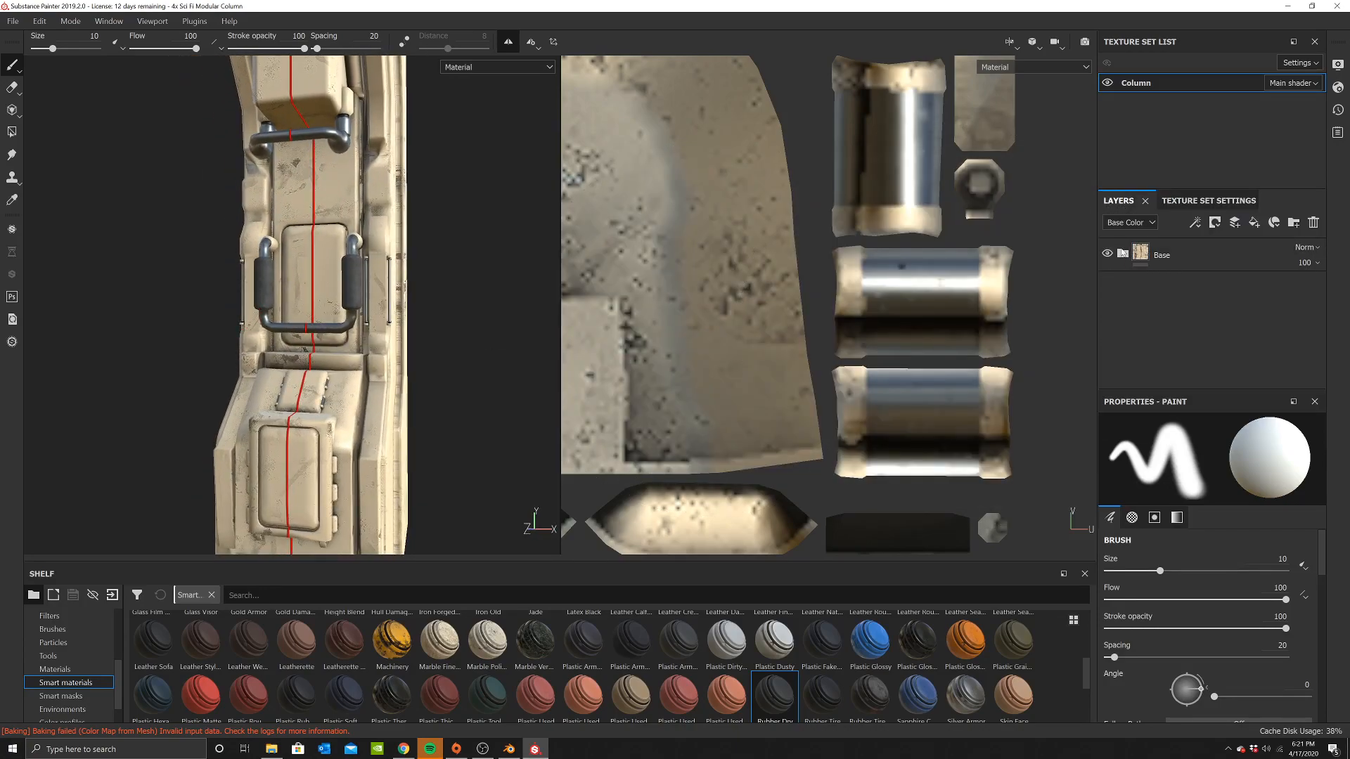
left_click(1136, 355)
scroll(1173, 336, "down", 3)
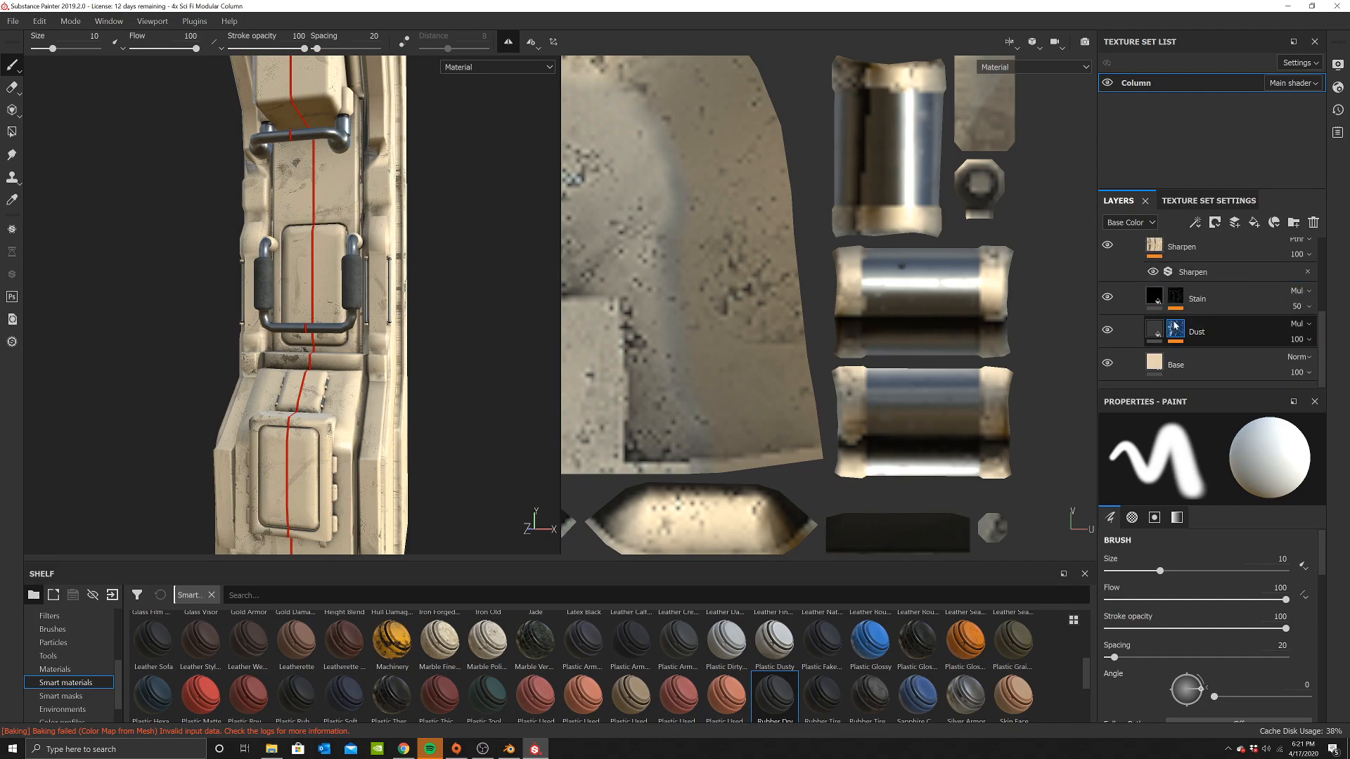
left_click_drag(1306, 366, 1322, 334)
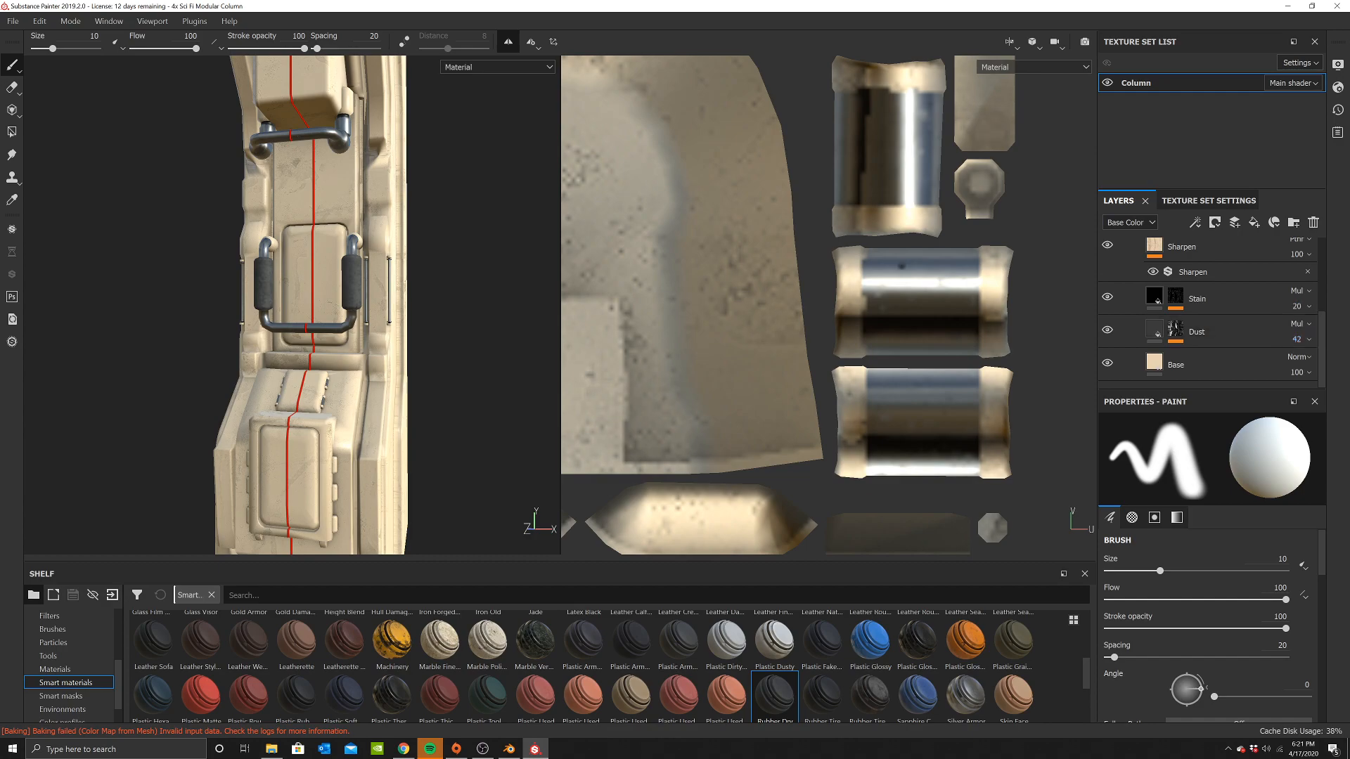
Save the column project with the baked maps and softened plastic wear
scroll(325, 369, "down", 3)
mouse_move(415, 365)
left_mouse_down("alt")
mouse_move(302, 355)
mouse_move(388, 361)
mouse_move(351, 355)
left_mouse_up("alt")
left_click(13, 21)
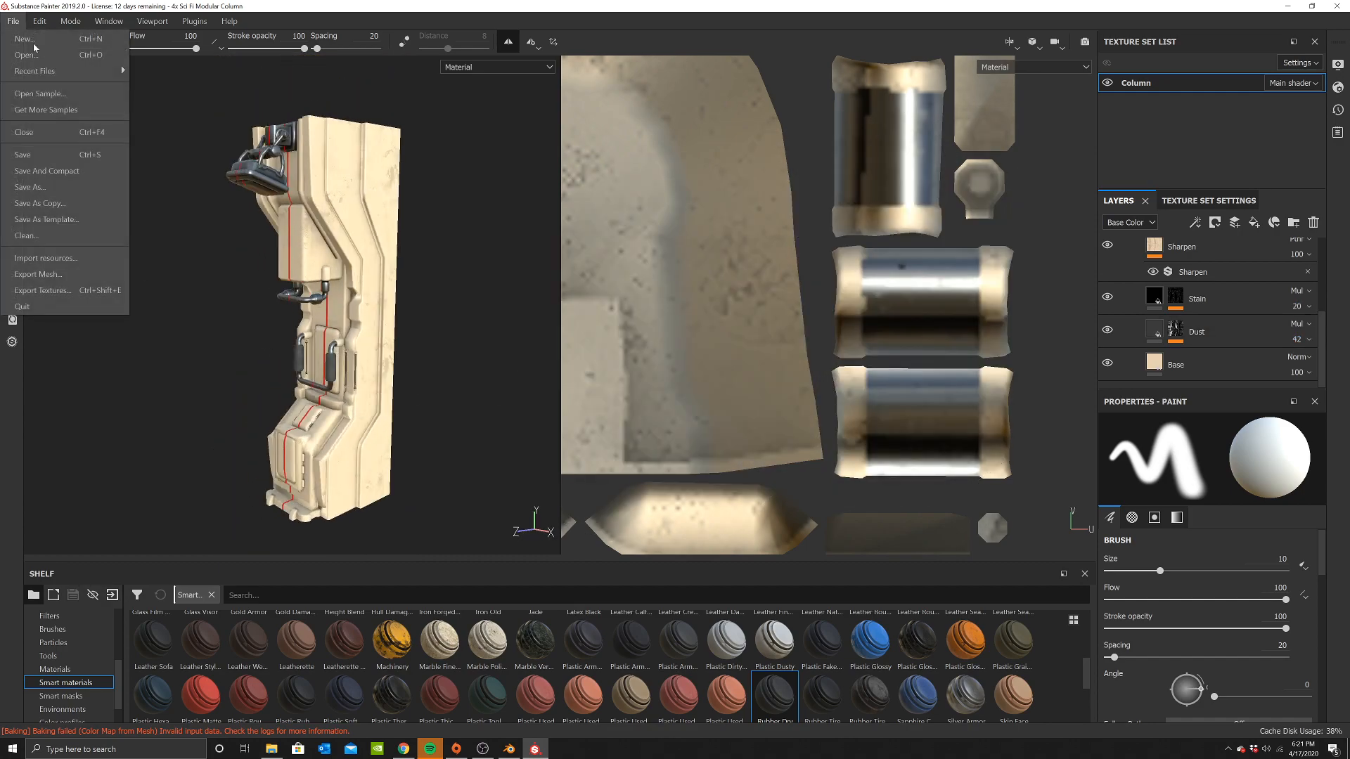
left_click(35, 157)
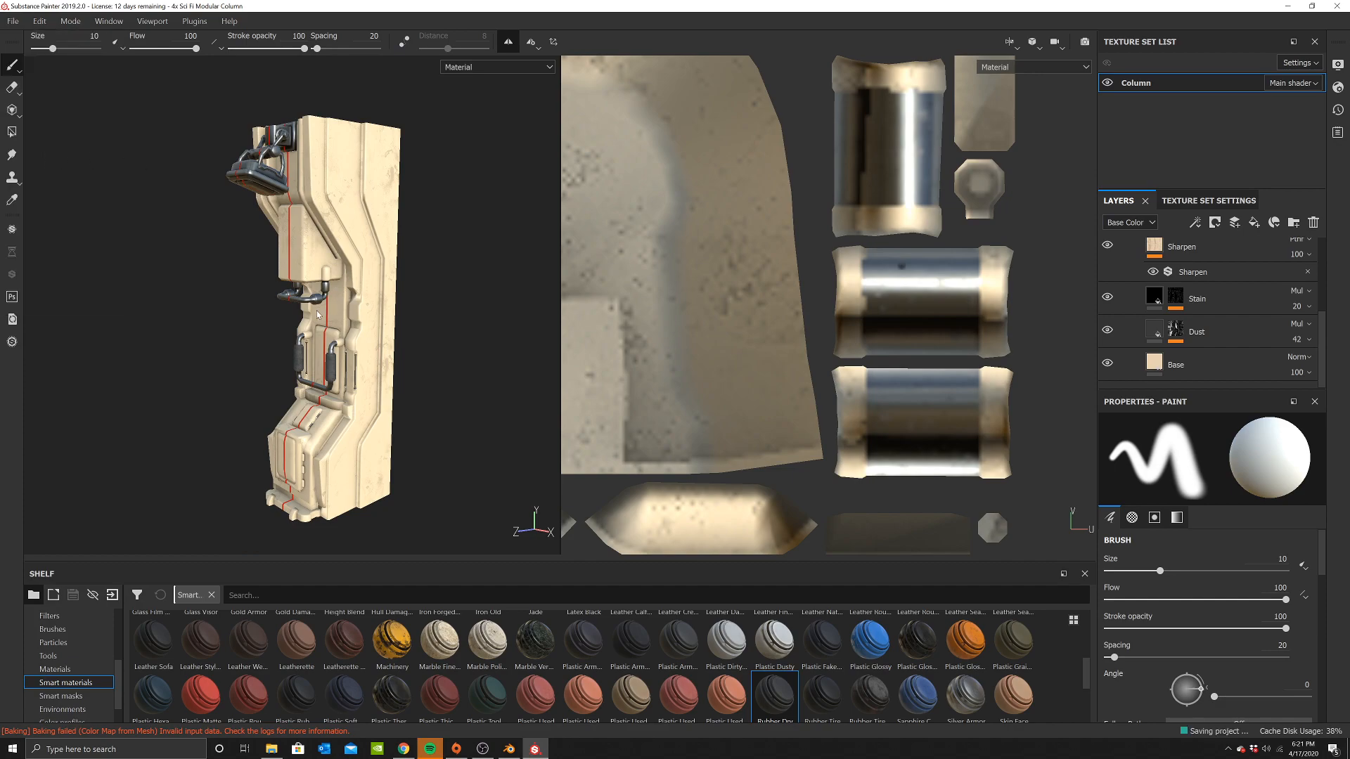
Expand the Steel Dark Aged folder in the layer stack and review its sublayers
left_click_drag(367, 313, 303, 291, "alt")
scroll(1239, 304, "up", 3)
scroll(1187, 300, "up", 1)
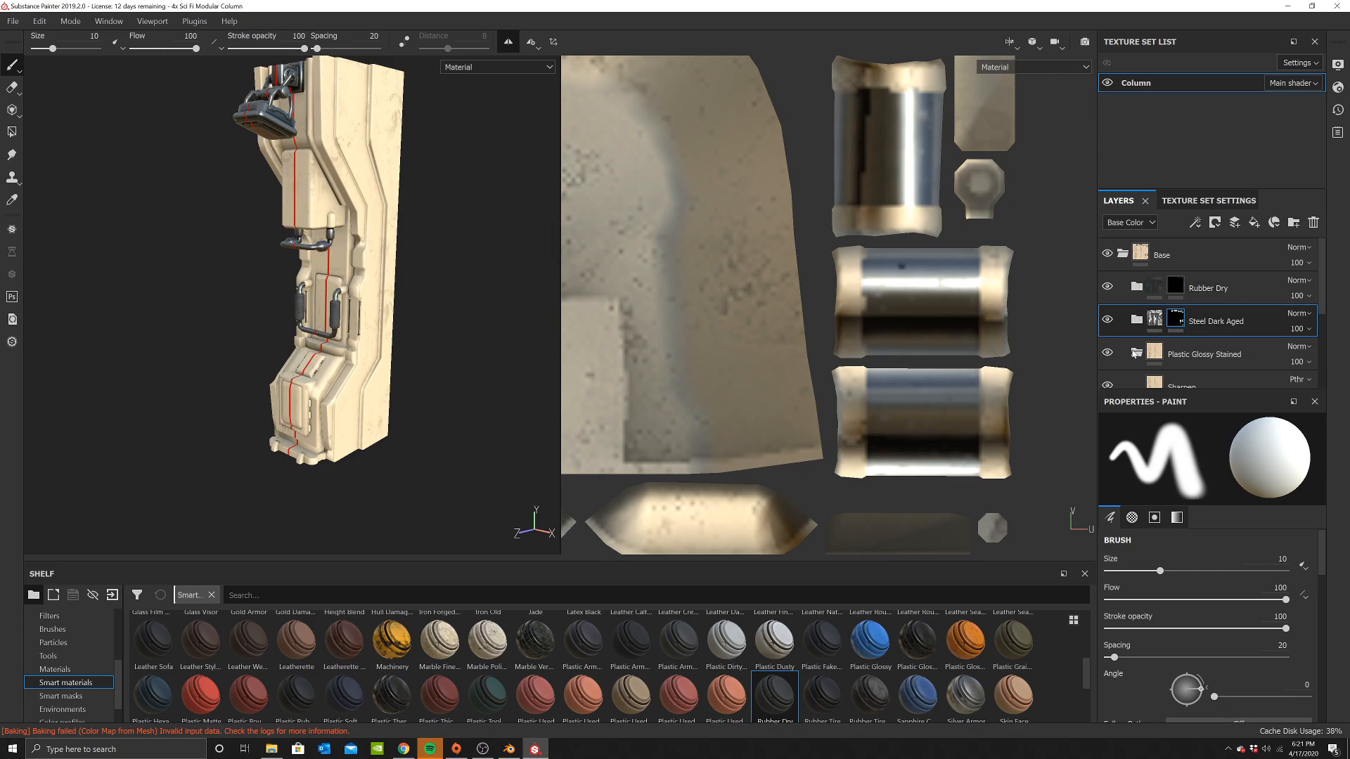
left_click(1136, 319)
scroll(1178, 325, "down", 3)
scroll(1180, 302, "up", 3)
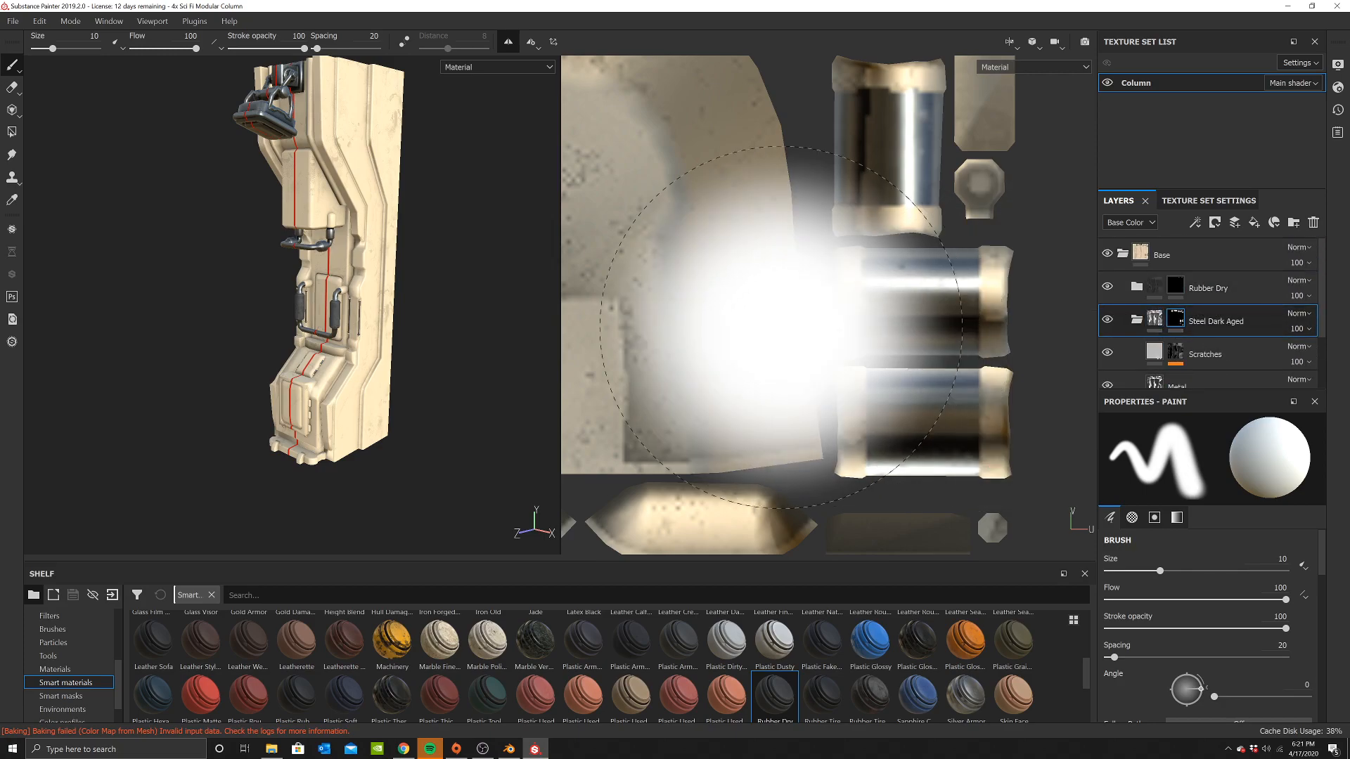
scroll(774, 319, "down", 3)
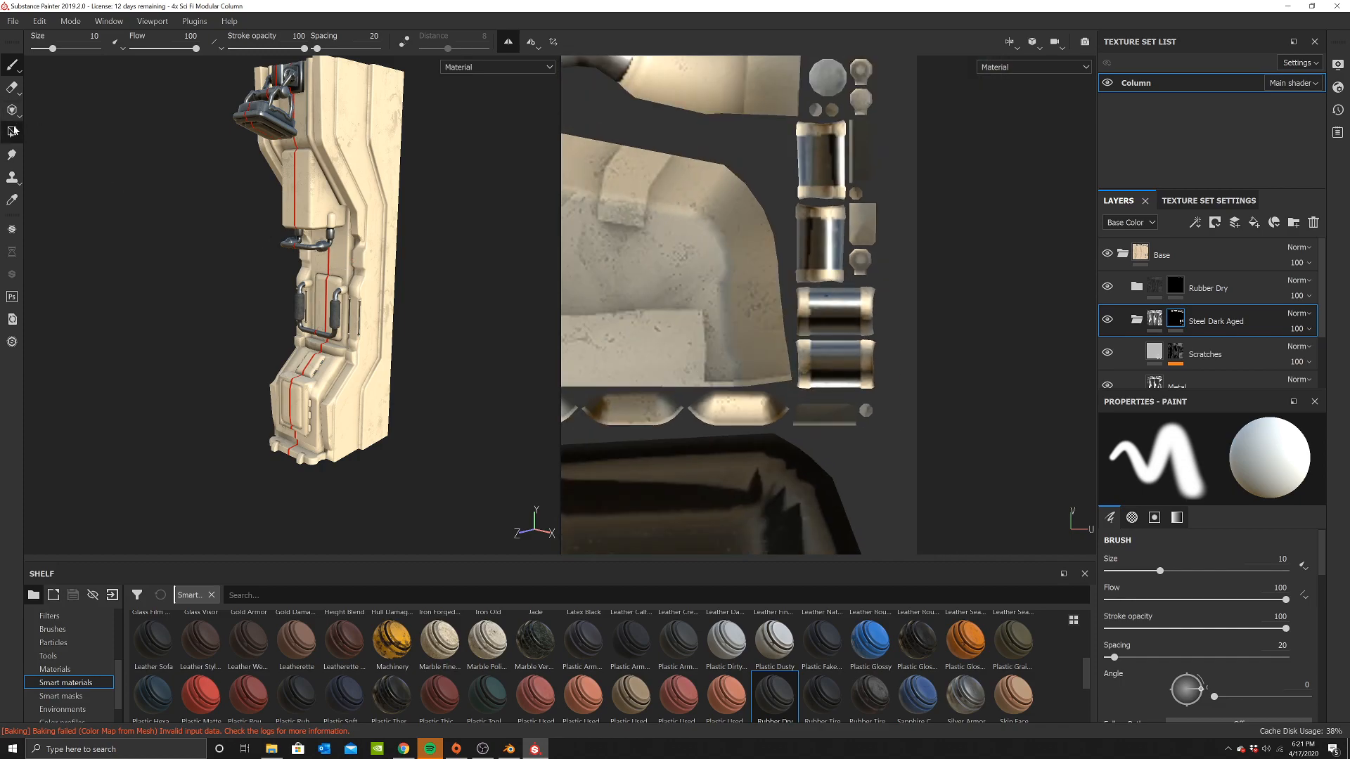
Fill the column's two side-wall islands in the UV layout with steel, using UV Chunk fill mode and colour 1
left_click(13, 131)
right_click(479, 272)
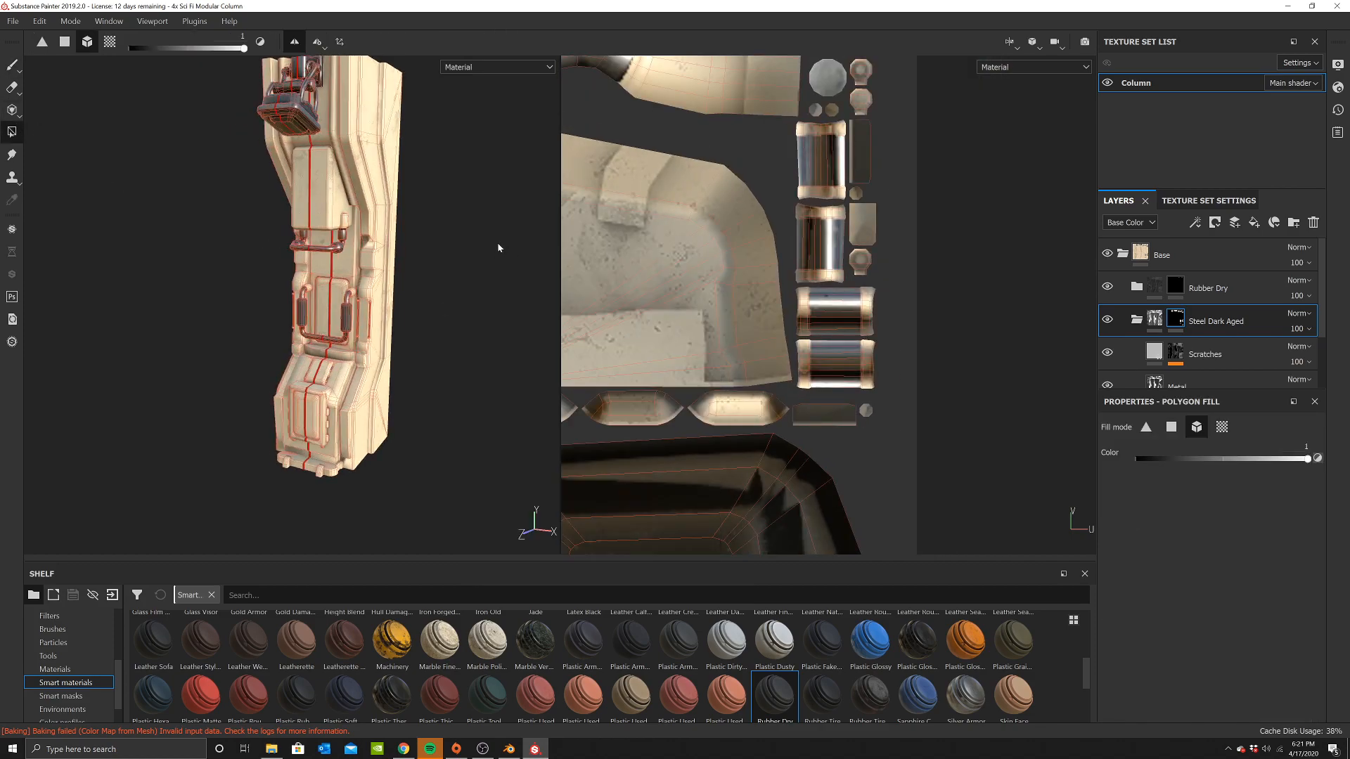
scroll(696, 336, "down", 3)
middle_click_drag(583, 374, 907, 140, "alt")
scroll(939, 192, "down", 2)
scroll(900, 274, "down", 2)
middle_click_drag(899, 288, 977, 142, "alt")
scroll(827, 202, "down", 1)
right_click(870, 191)
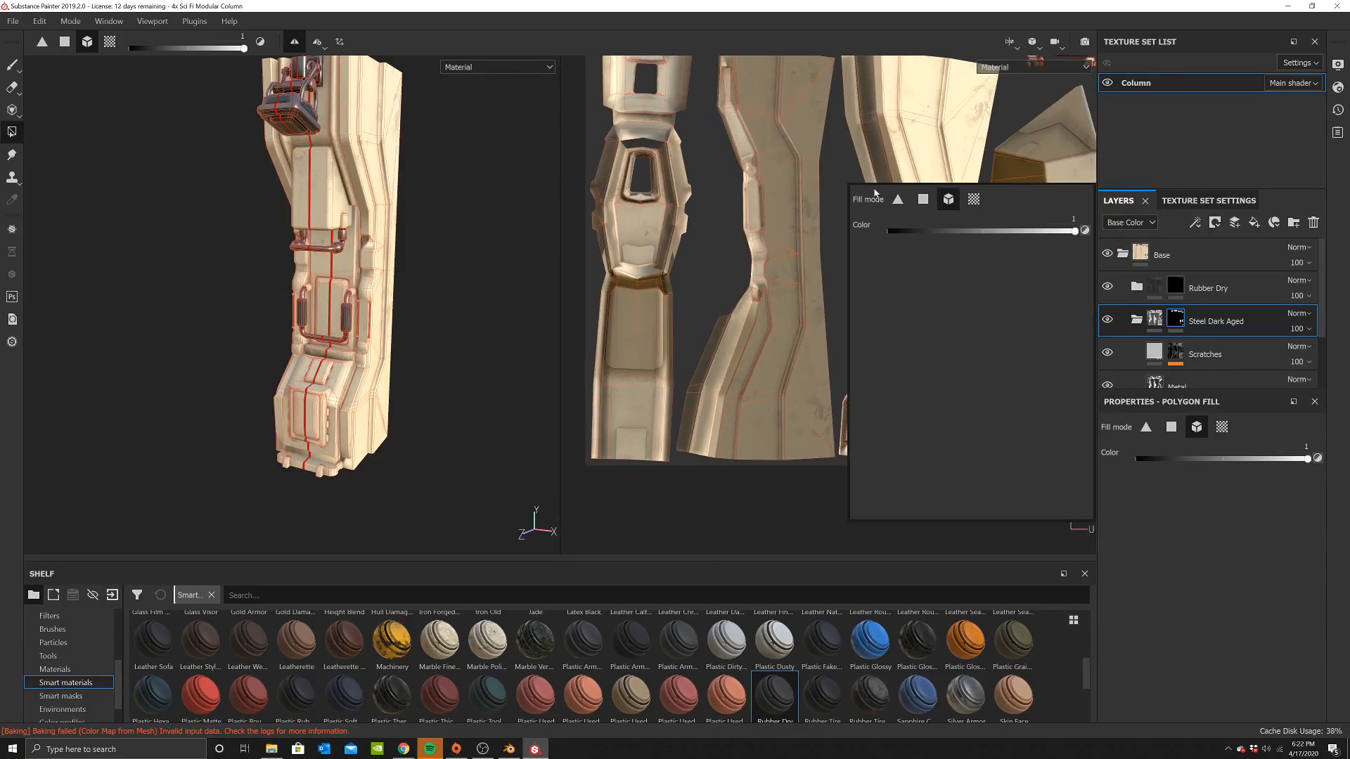
left_click(974, 199)
left_click(765, 241)
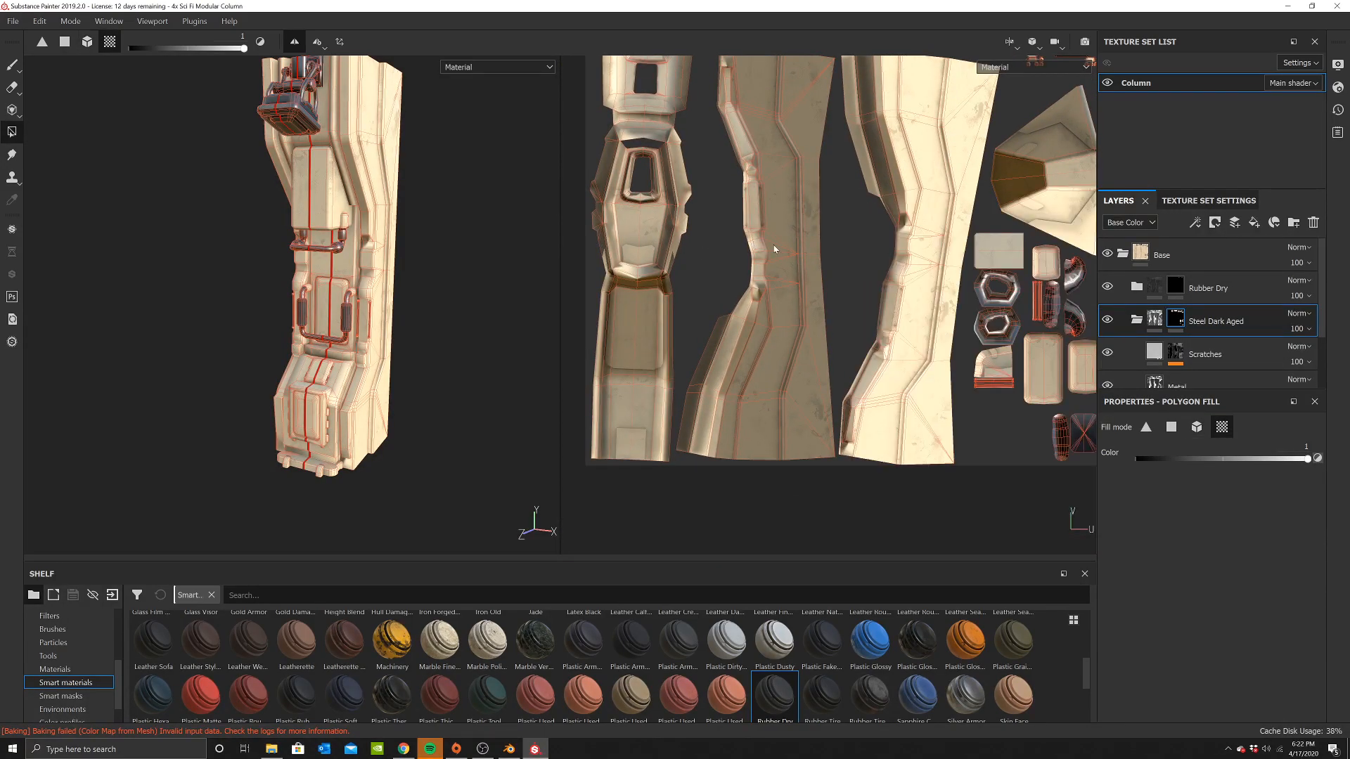
left_click(777, 243)
Examine the steel side walls of the column from the front and the side, along their full height
mouse_move(257, 393)
left_mouse_down("alt")
mouse_move(315, 394)
mouse_move(283, 383)
left_mouse_up("alt")
right_click_drag(368, 305, 368, 291, "alt")
left_click_drag(368, 291, 362, 239, "alt+shift")
scroll(390, 293, "up", 4)
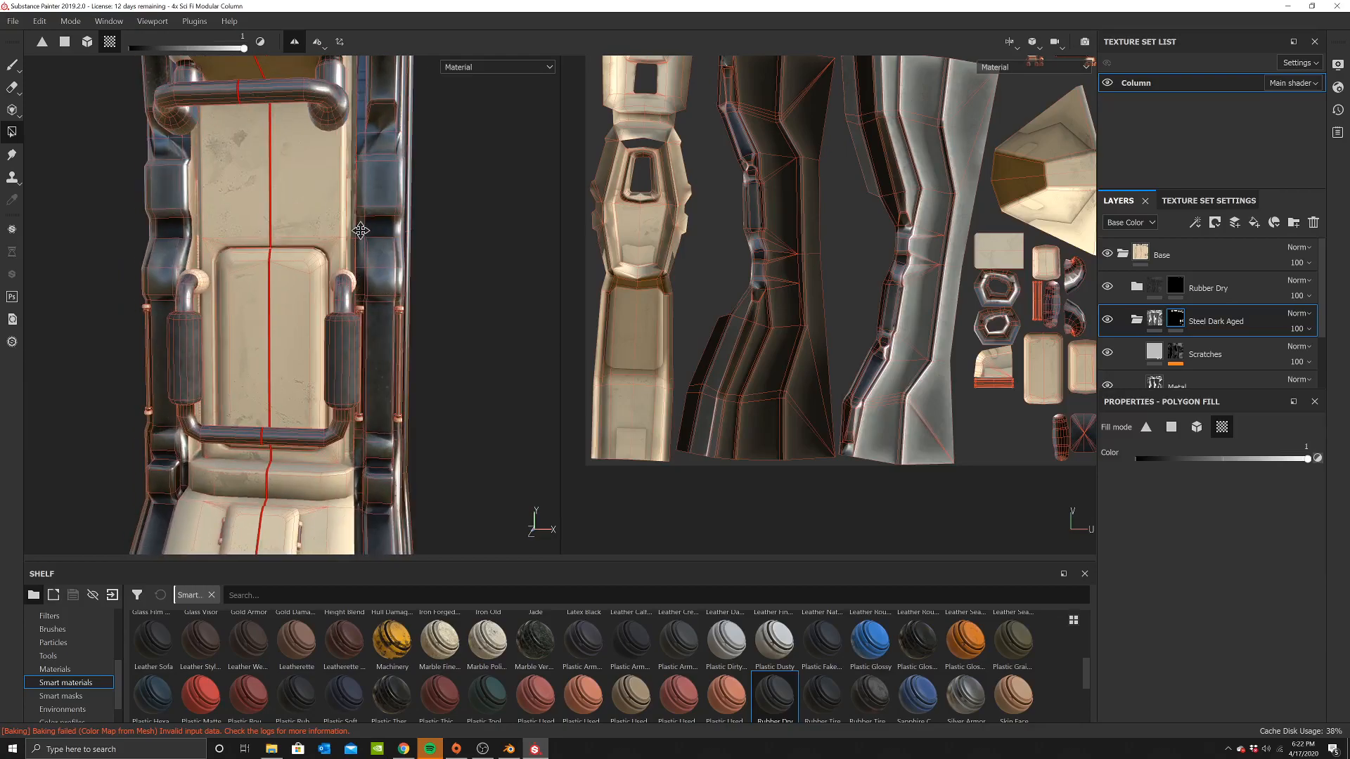
middle_click_drag(361, 179, 375, 208, "alt")
left_click_drag(376, 209, 373, 256, "alt")
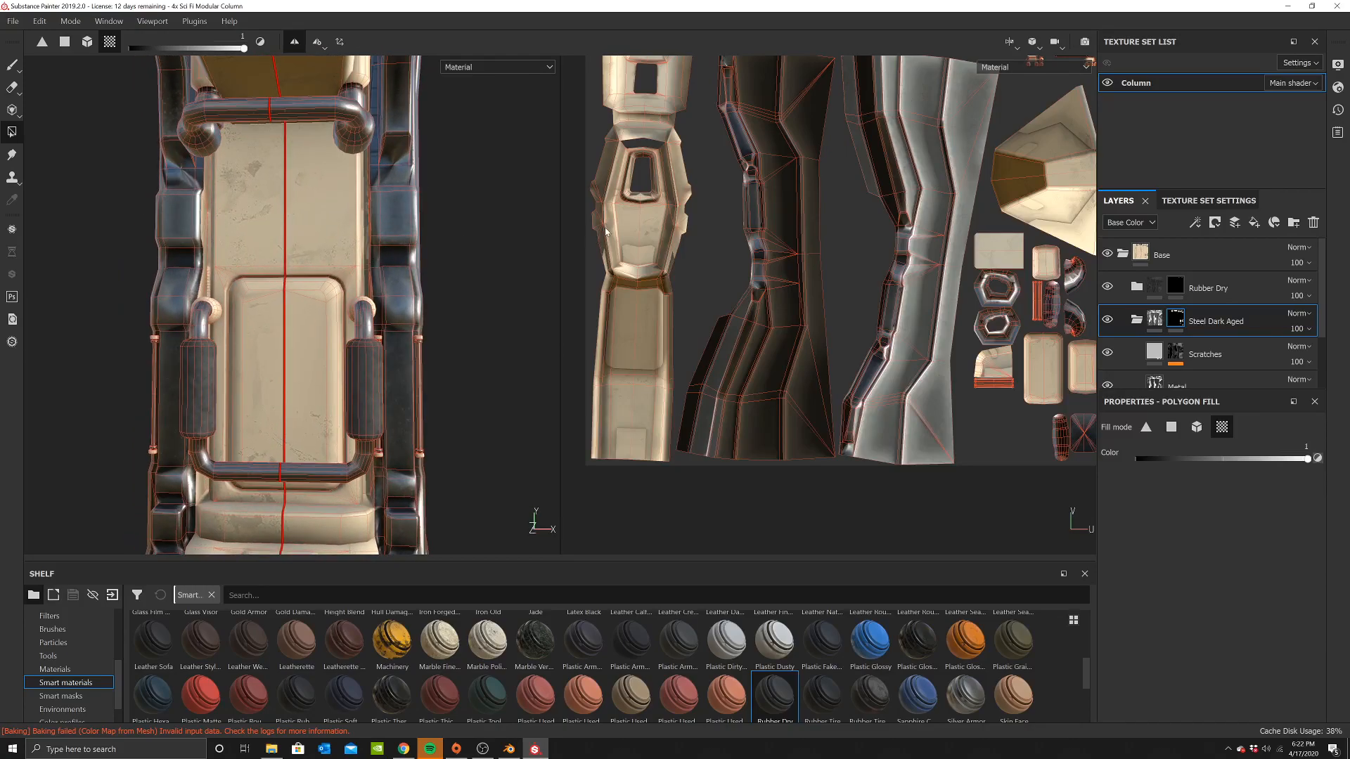
scroll(603, 231, "down", 3)
middle_click_drag(603, 231, 565, 296, "alt")
scroll(327, 296, "down", 4)
left_click_drag(327, 288, 211, 281, "alt")
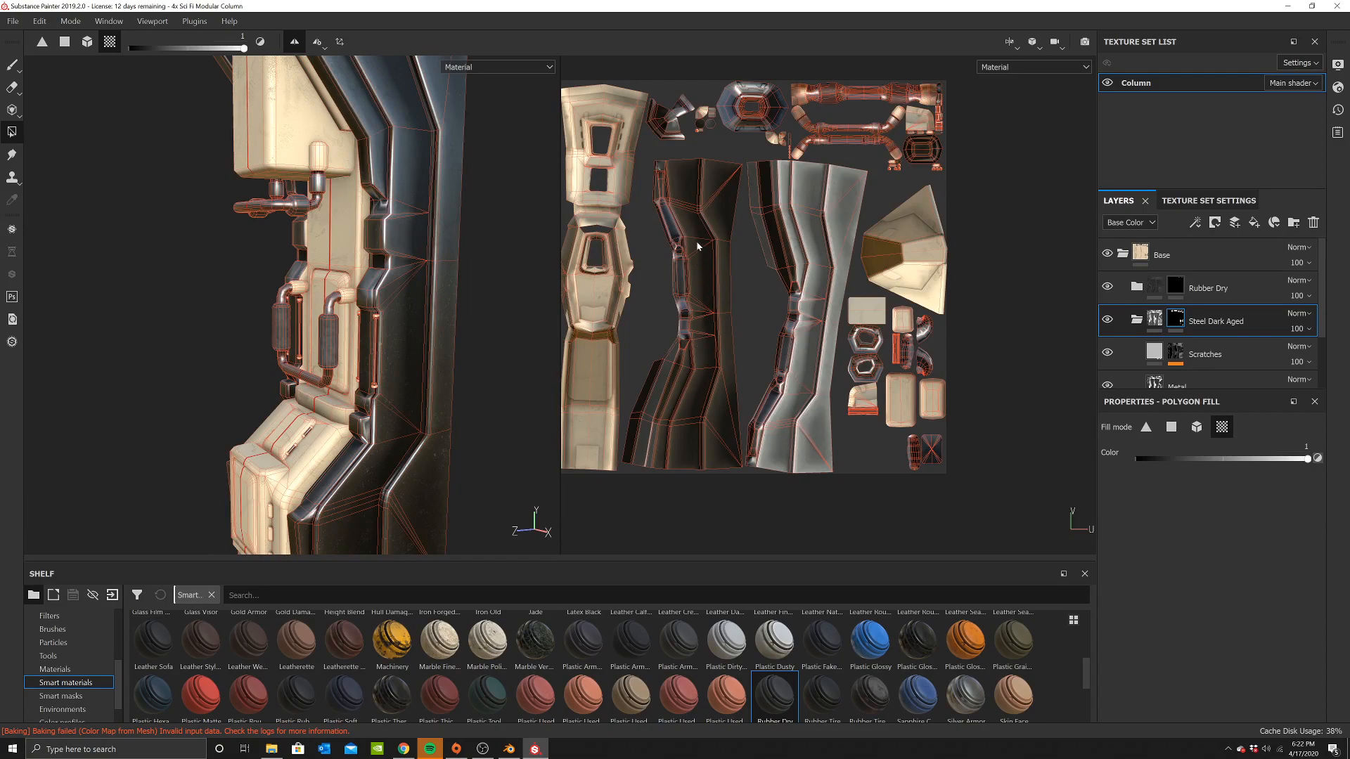
scroll(378, 323, "down", 2)
left_click_drag(379, 321, 481, 293, "alt")
scroll(410, 265, "down", 2)
left_click_drag(409, 264, 368, 249, "alt")
right_click_drag(368, 249, 434, 301, "alt")
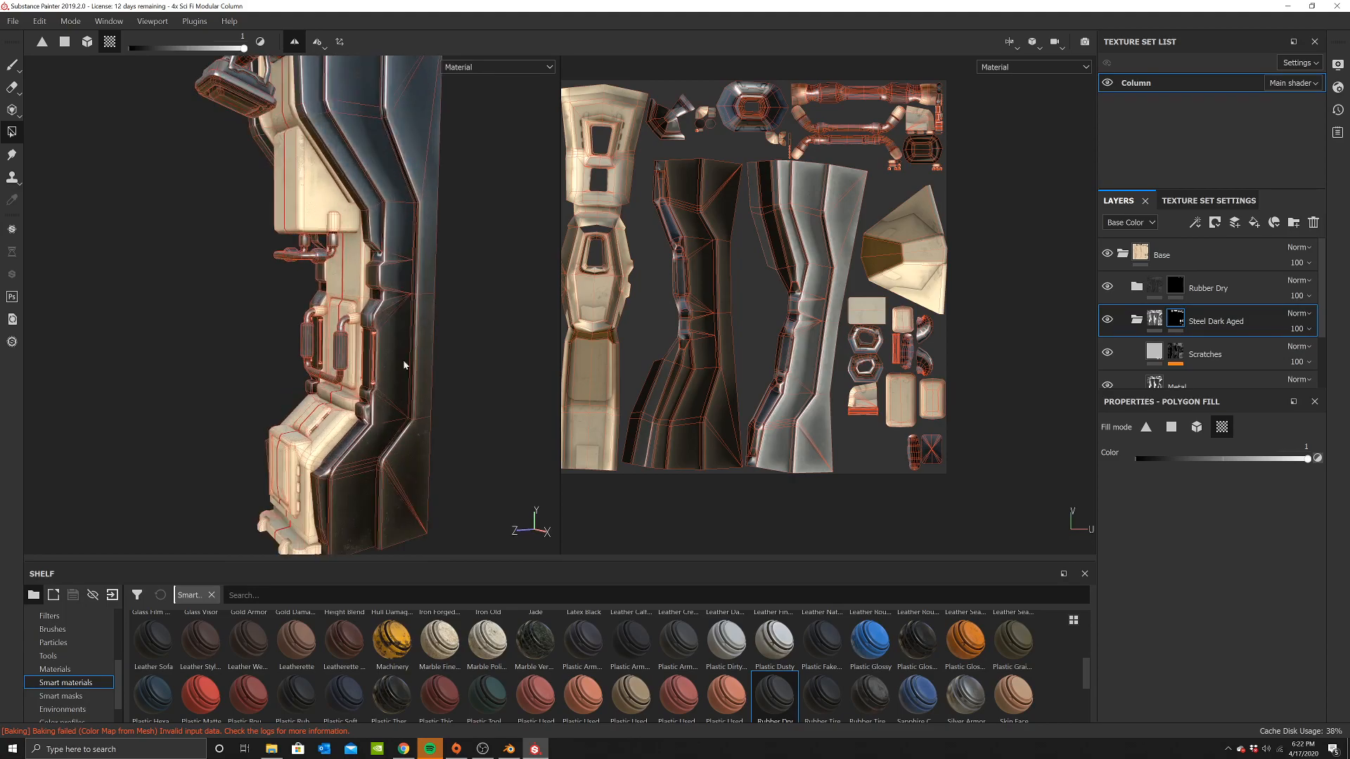
left_click_drag(410, 360, 415, 444, "alt")
middle_click_drag(398, 369, 373, 292, "alt")
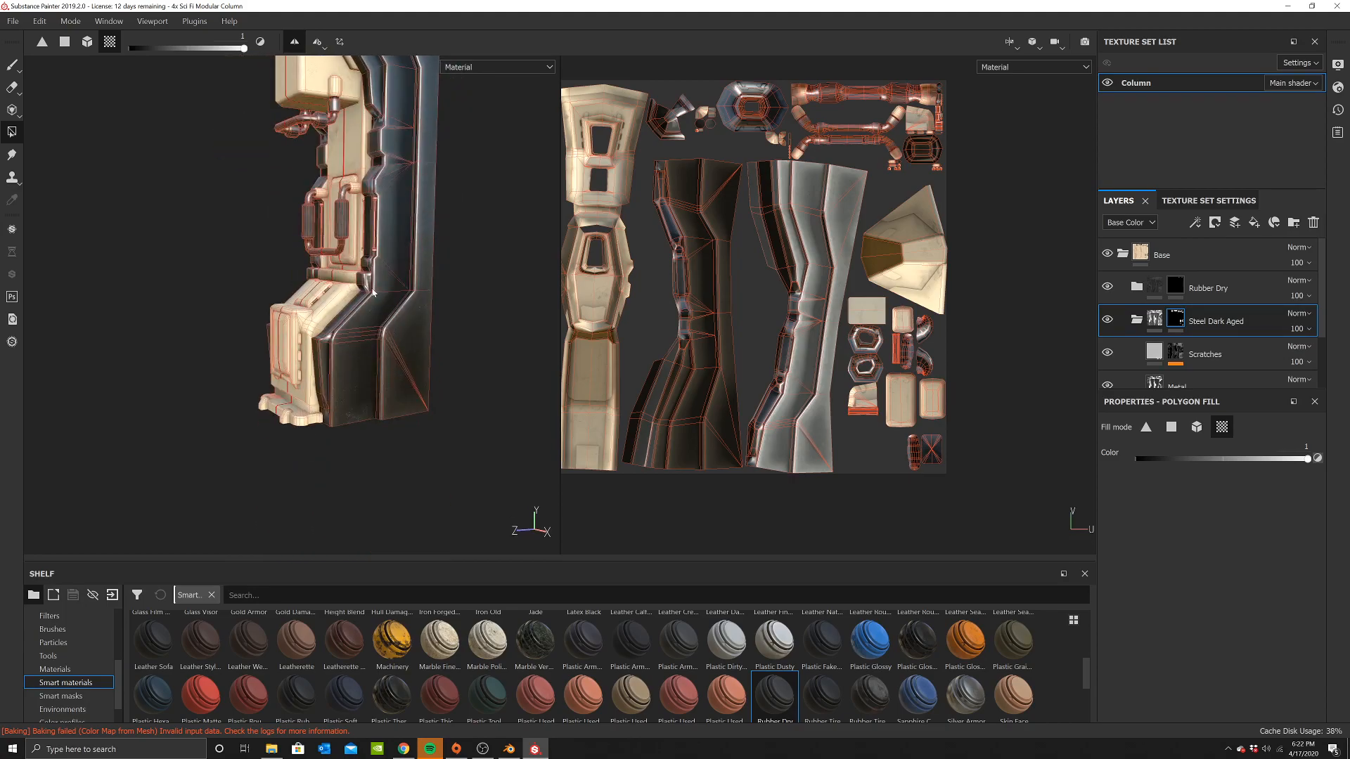
Examine the column's lower front, where the steel sides meet the plastic panels around the handle and base
scroll(325, 346, "up", 2)
left_click_drag(328, 346, 473, 361, "alt")
scroll(370, 325, "up", 5)
scroll(351, 330, "down", 5)
left_click_drag(364, 306, 450, 317, "alt")
scroll(467, 386, "up", 3)
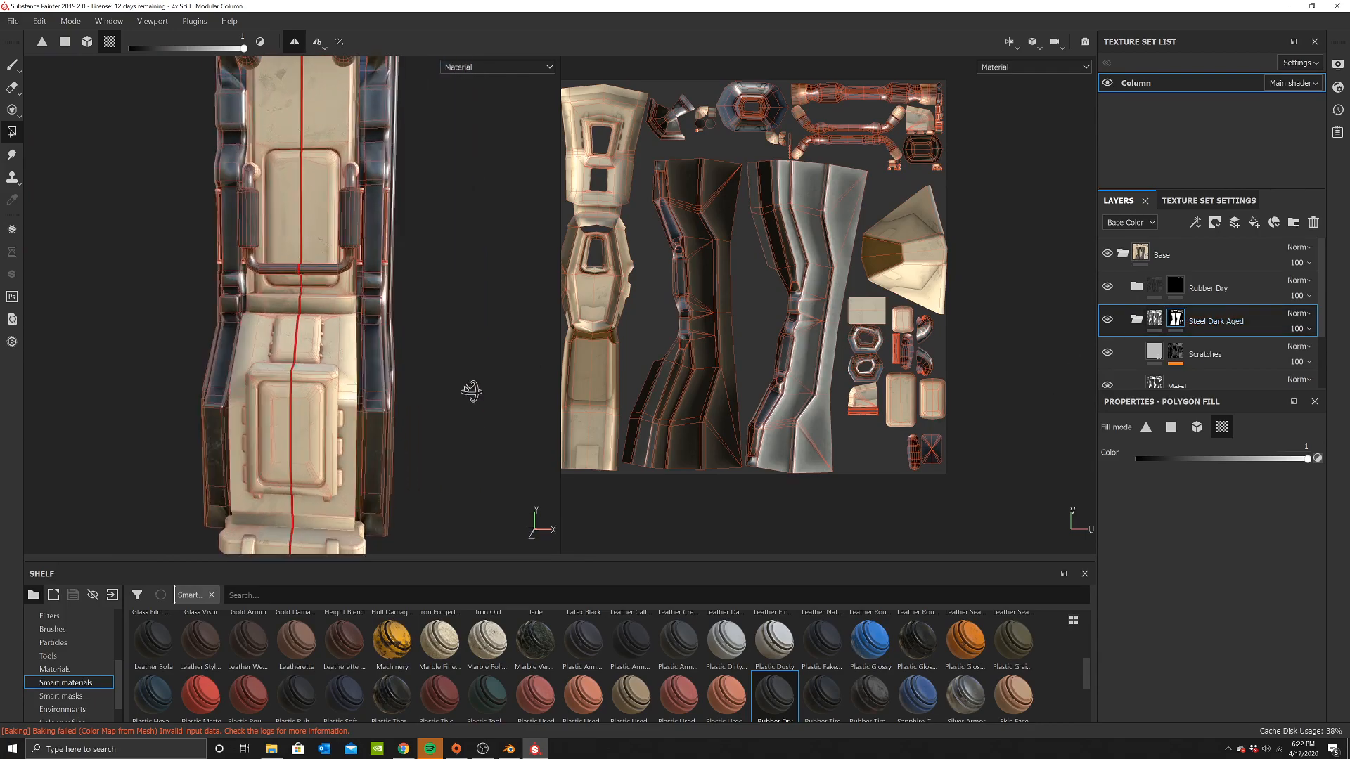
middle_click_drag(467, 386, 355, 325, "alt")
scroll(358, 328, "up", 3)
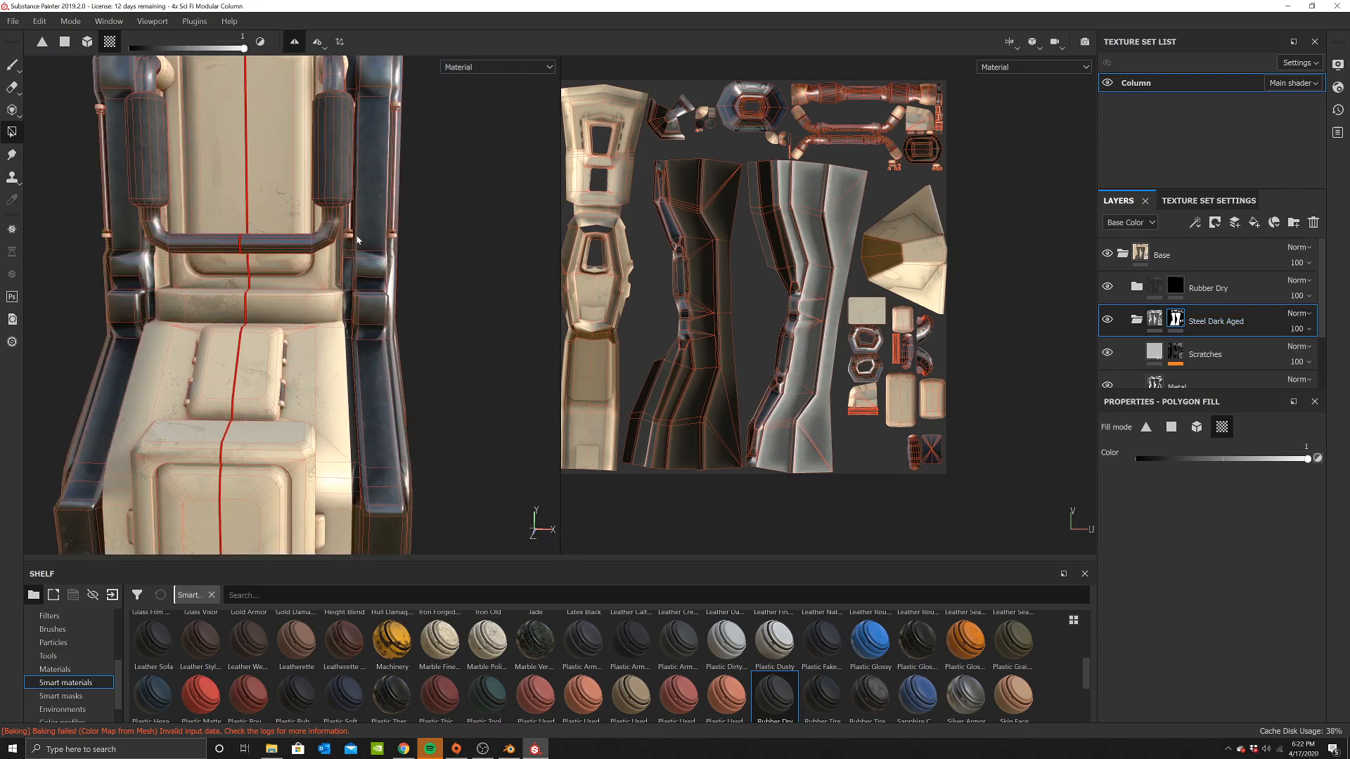
mouse_move(408, 335)
left_mouse_down("alt")
mouse_move(483, 354)
mouse_move(410, 341)
left_mouse_up("alt")
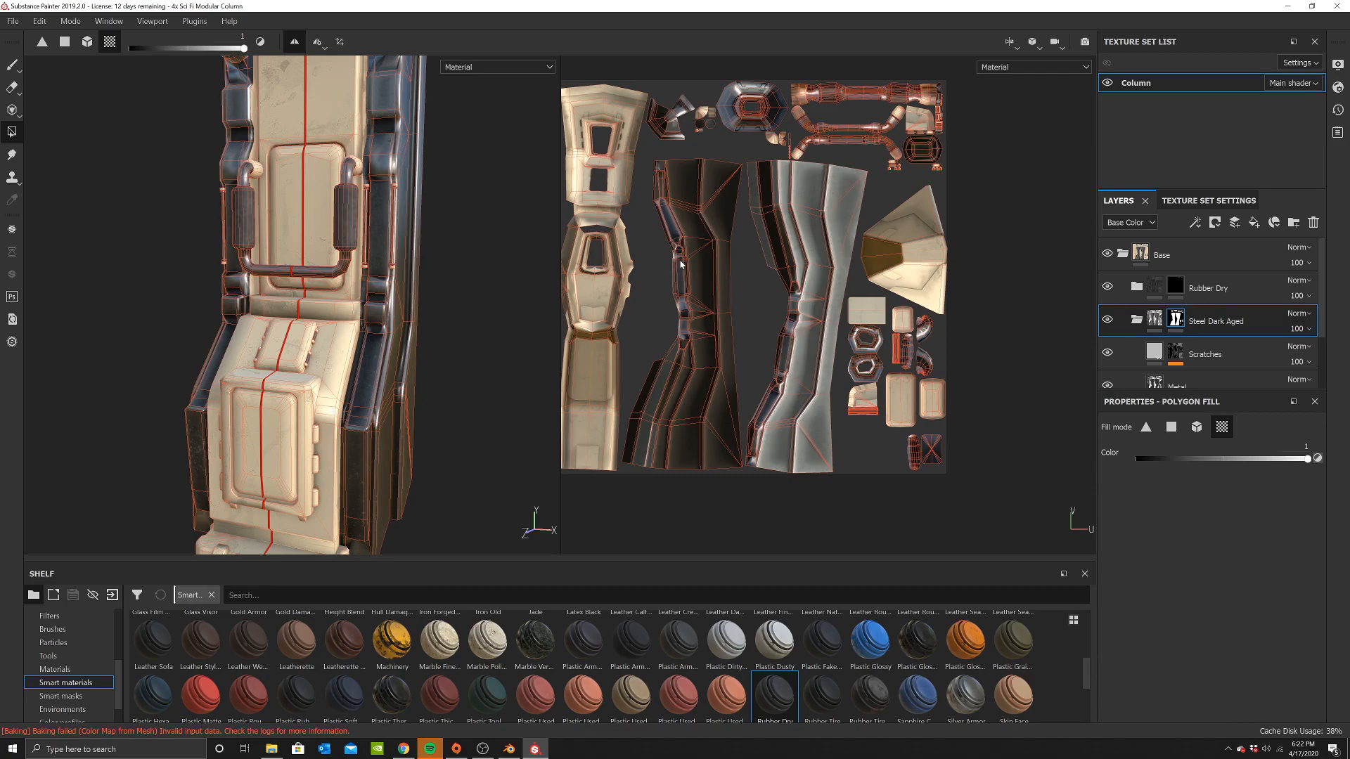
left_click(710, 260)
left_click(701, 285)
left_click_drag(394, 295, 442, 243, "alt")
right_click(441, 243)
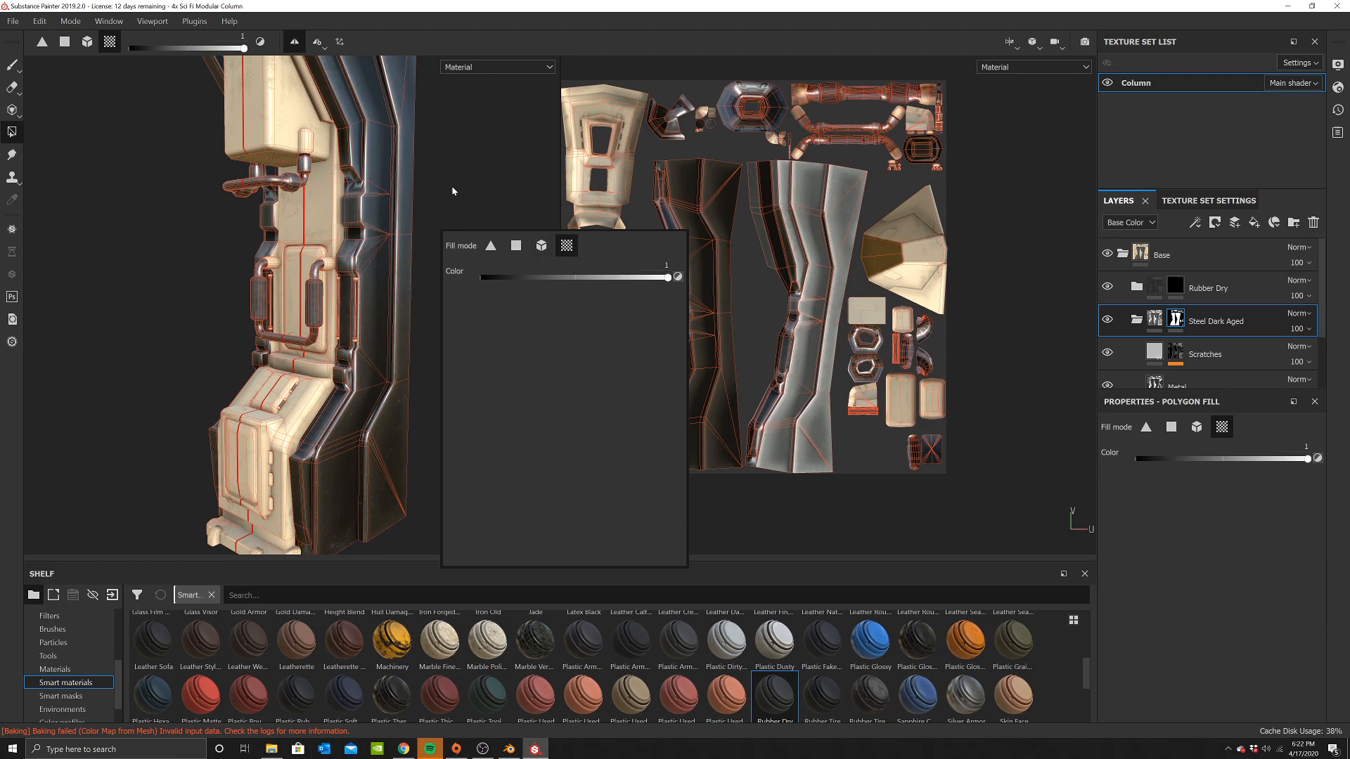
Lighten the steel's Metal layer by setting its advanced Metal Color parameter to a neutral mid grey with value 0.485
scroll(1167, 337, "down", 1)
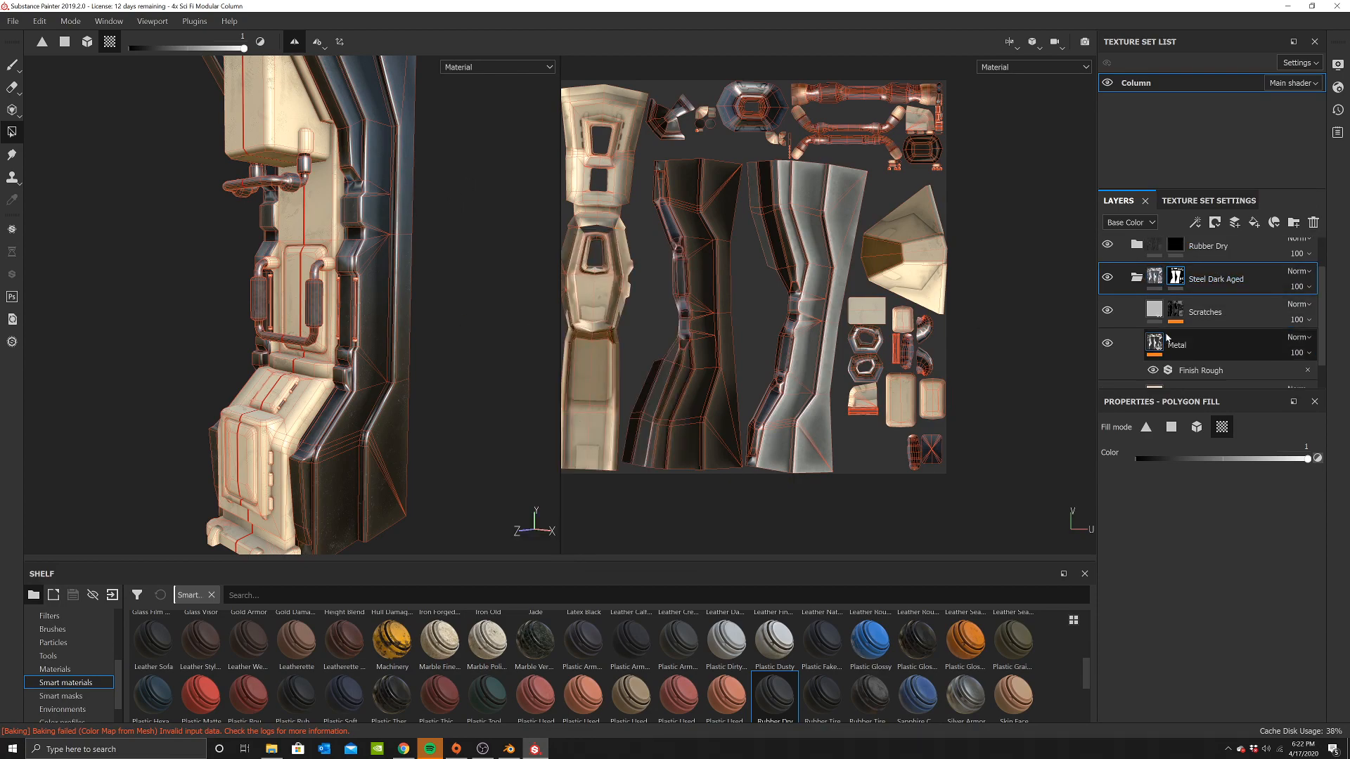
left_click(1158, 344)
right_click(754, 145)
scroll(864, 274, "down", 3)
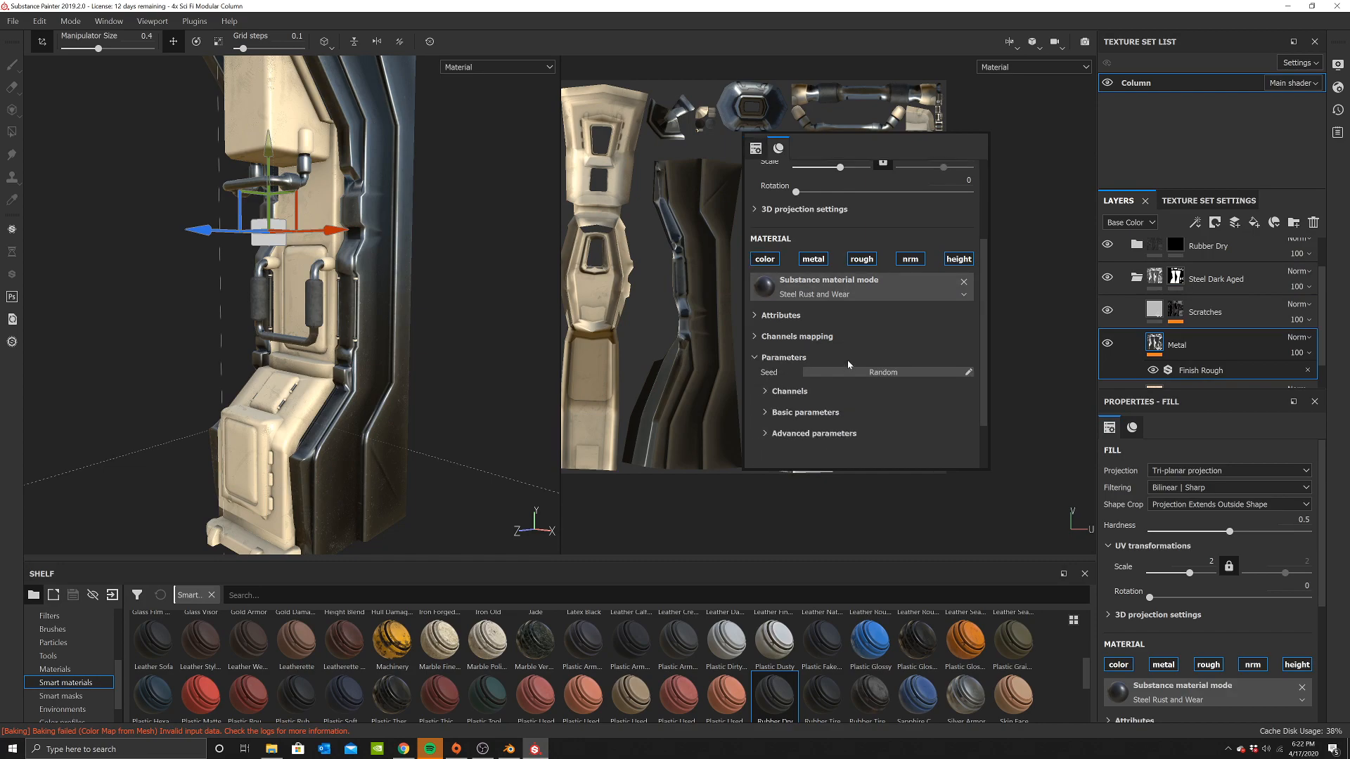
left_click(836, 410)
scroll(863, 361, "down", 2)
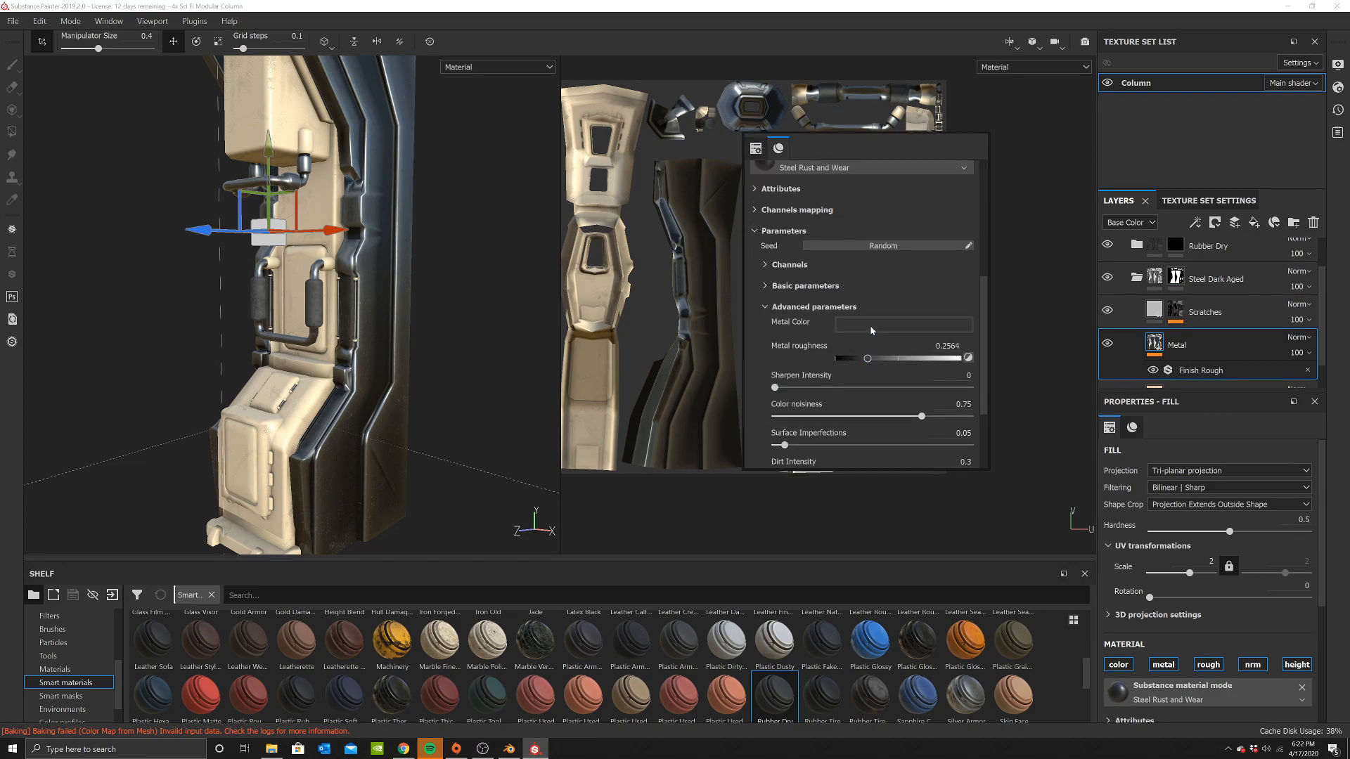
left_click(871, 329)
left_click_drag(916, 377, 876, 422)
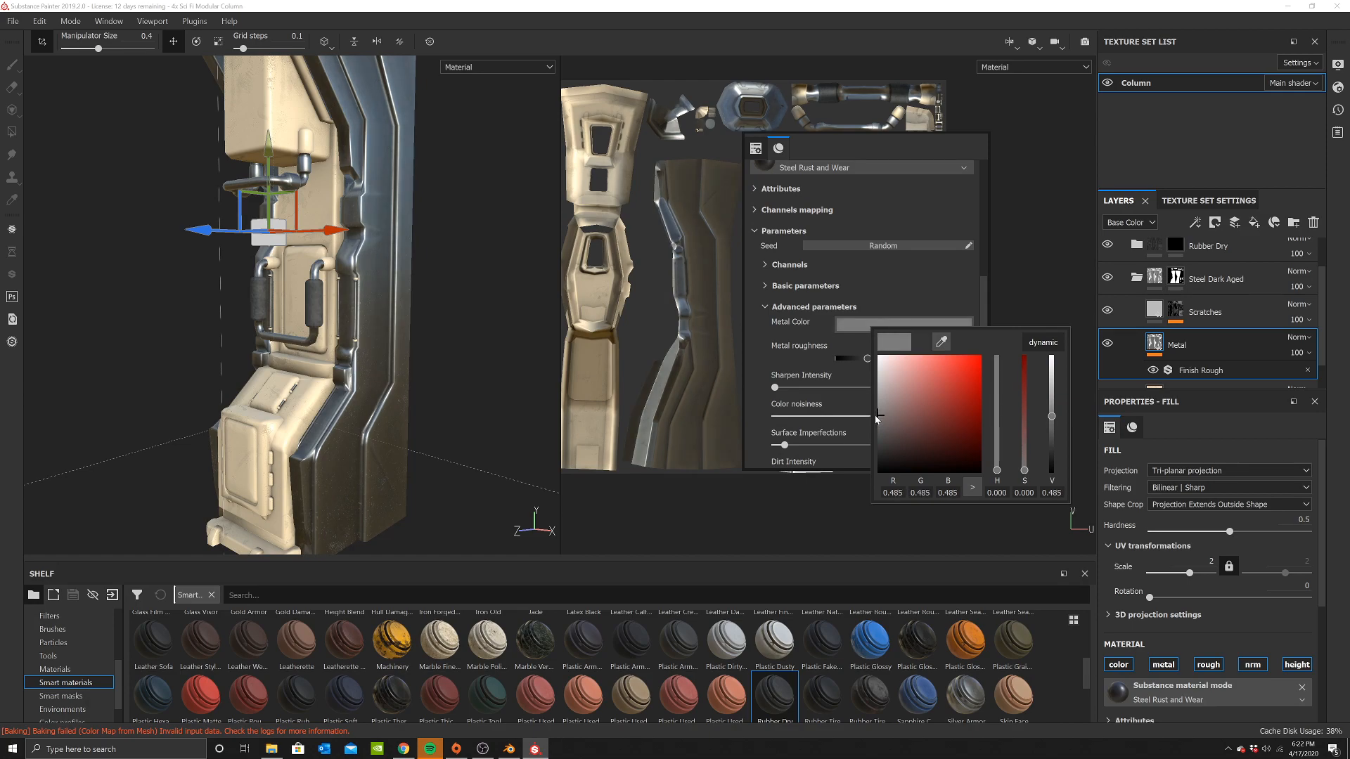
left_click_drag(358, 345, 348, 301, "alt")
scroll(410, 308, "up", 5)
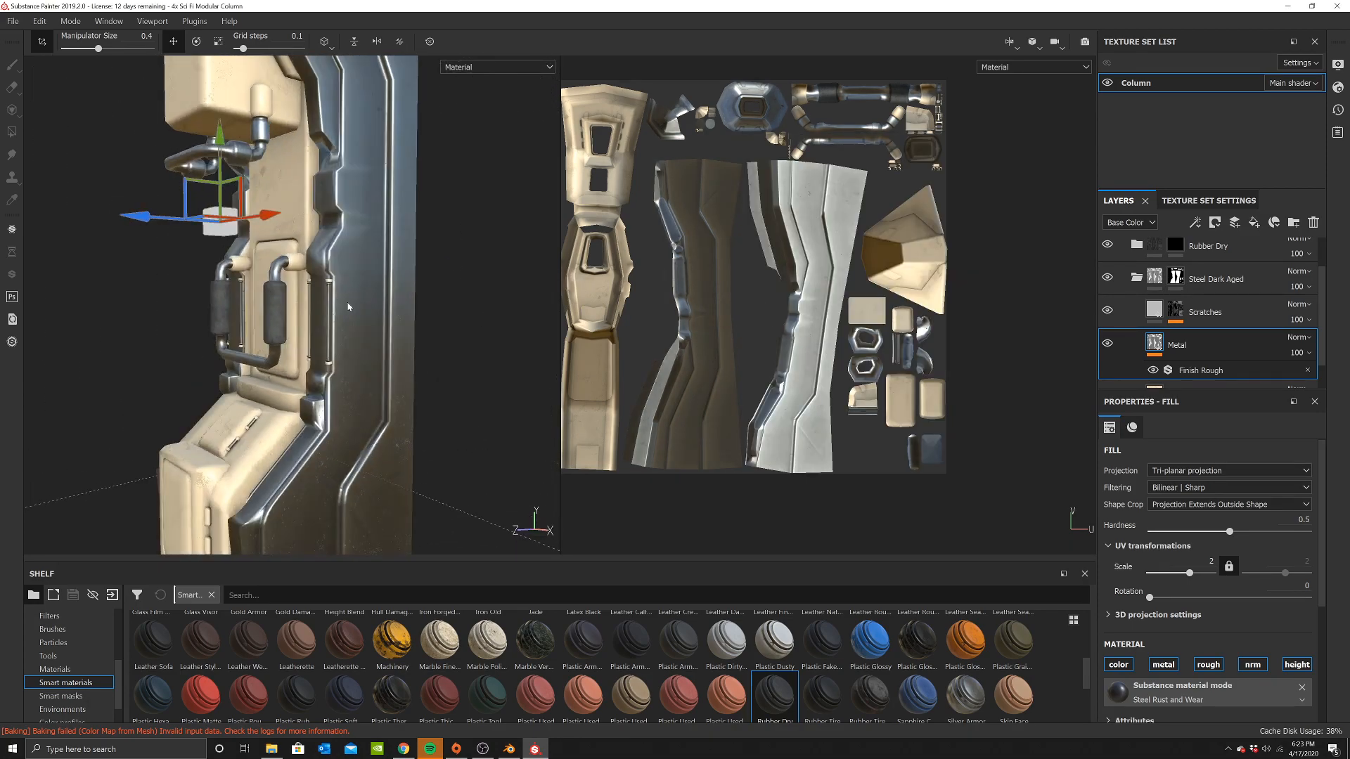
Set the roughness of the Scratches layer in the Steel Dark Aged material to 0.2081
right_click(792, 200)
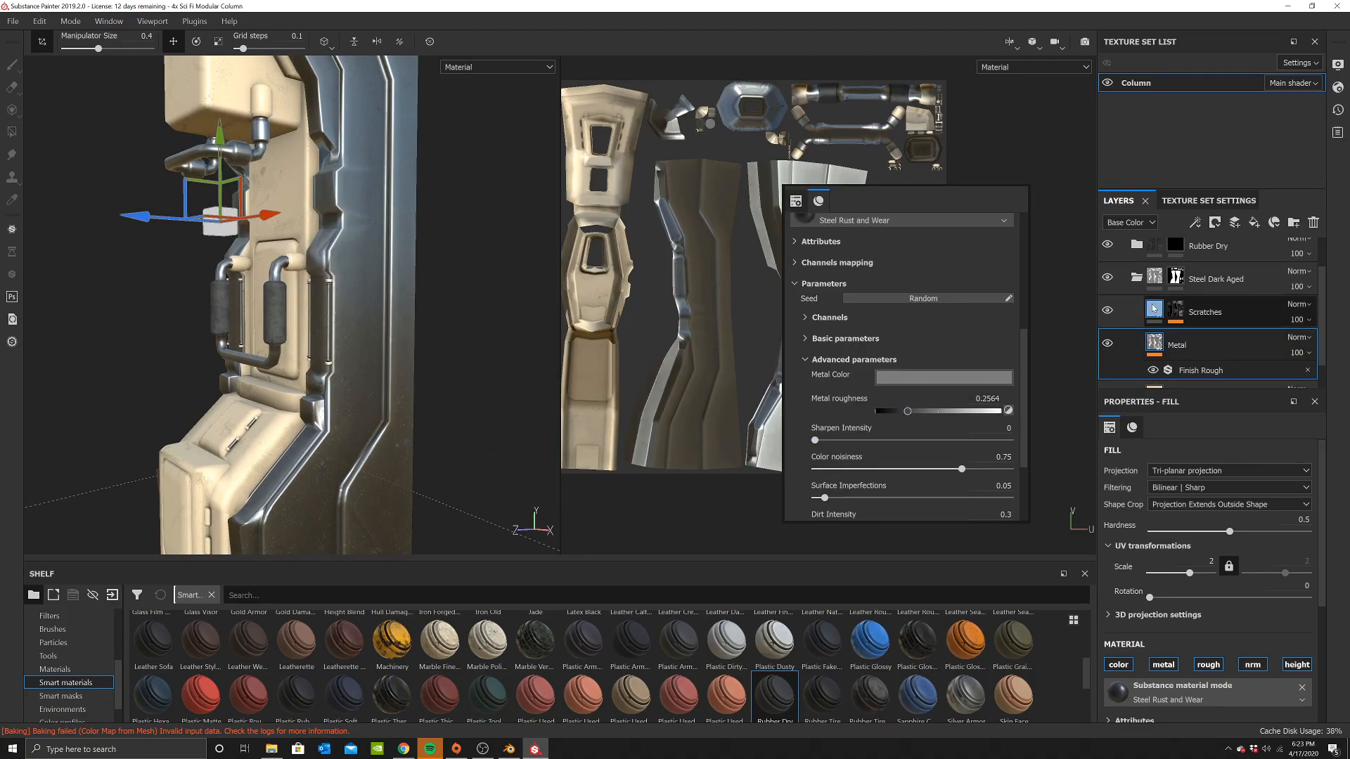
left_click(1117, 307)
left_click_drag(852, 395, 1078, 417)
left_click(824, 406)
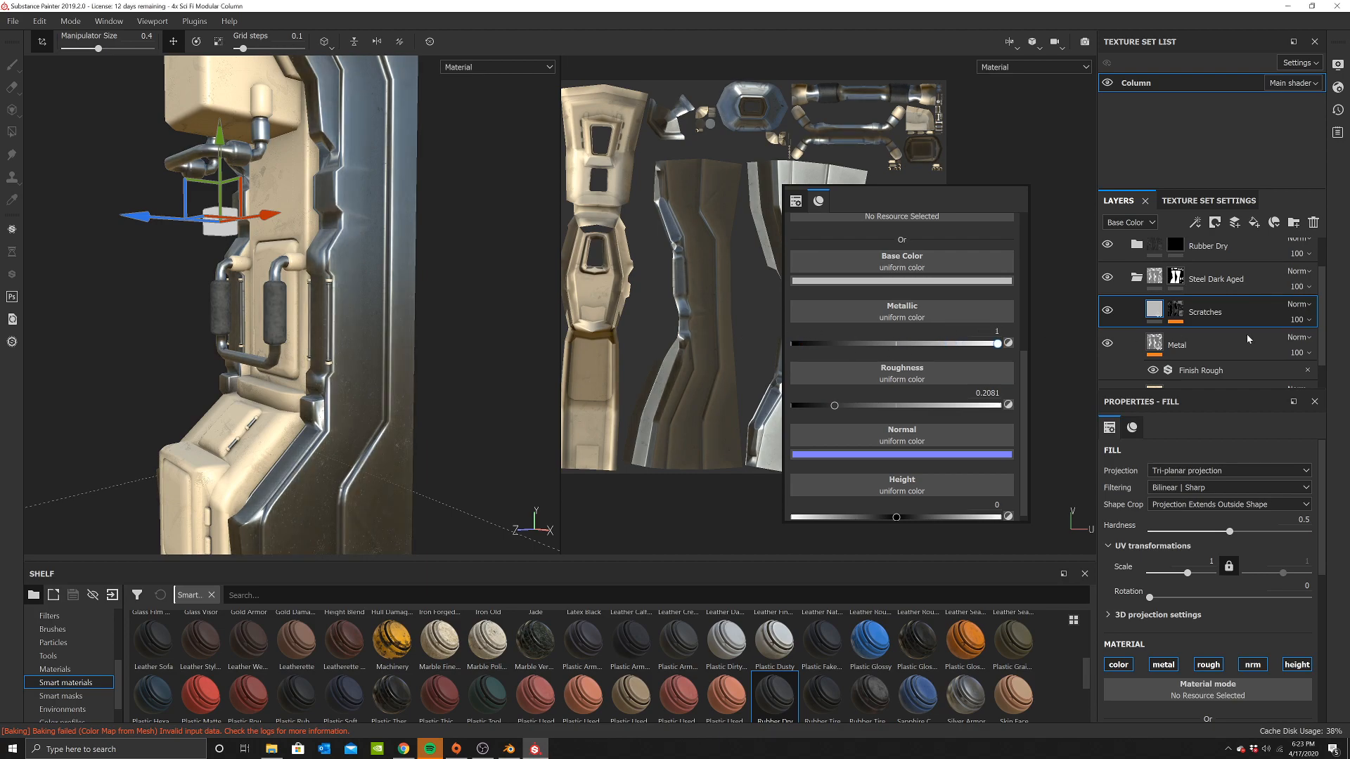
left_click_drag(1288, 343, 1344, 344)
right_click_drag(405, 312, 367, 317, "alt")
left_click_drag(367, 314, 345, 250, "alt")
scroll(343, 299, "up", 3)
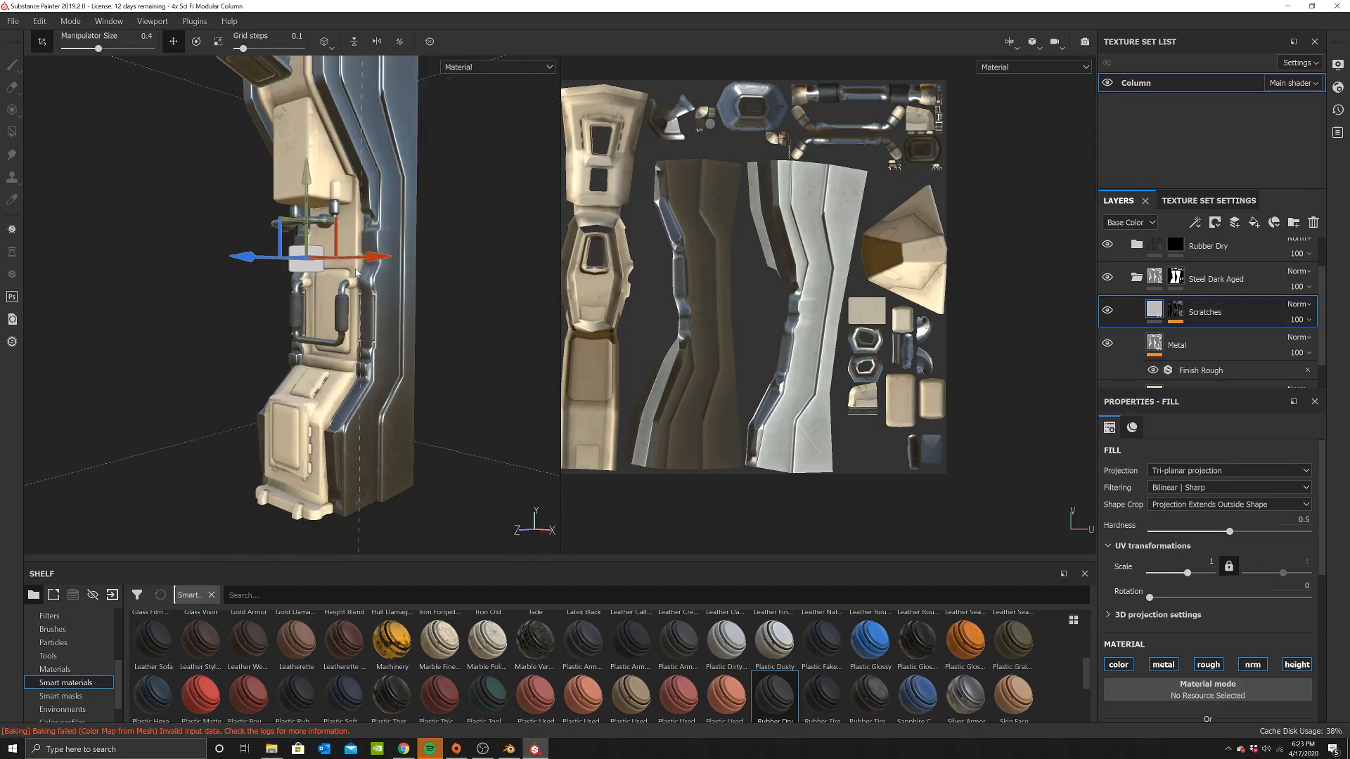
Exclude the thin rods beside the handle from the Steel Dark Aged mask with Polygon Fill in mesh mode, color 0
scroll(383, 316, "up", 3)
left_click_drag(374, 329, 414, 332, "alt")
scroll(1200, 322, "up", 2)
left_click(1174, 318)
right_click(656, 203)
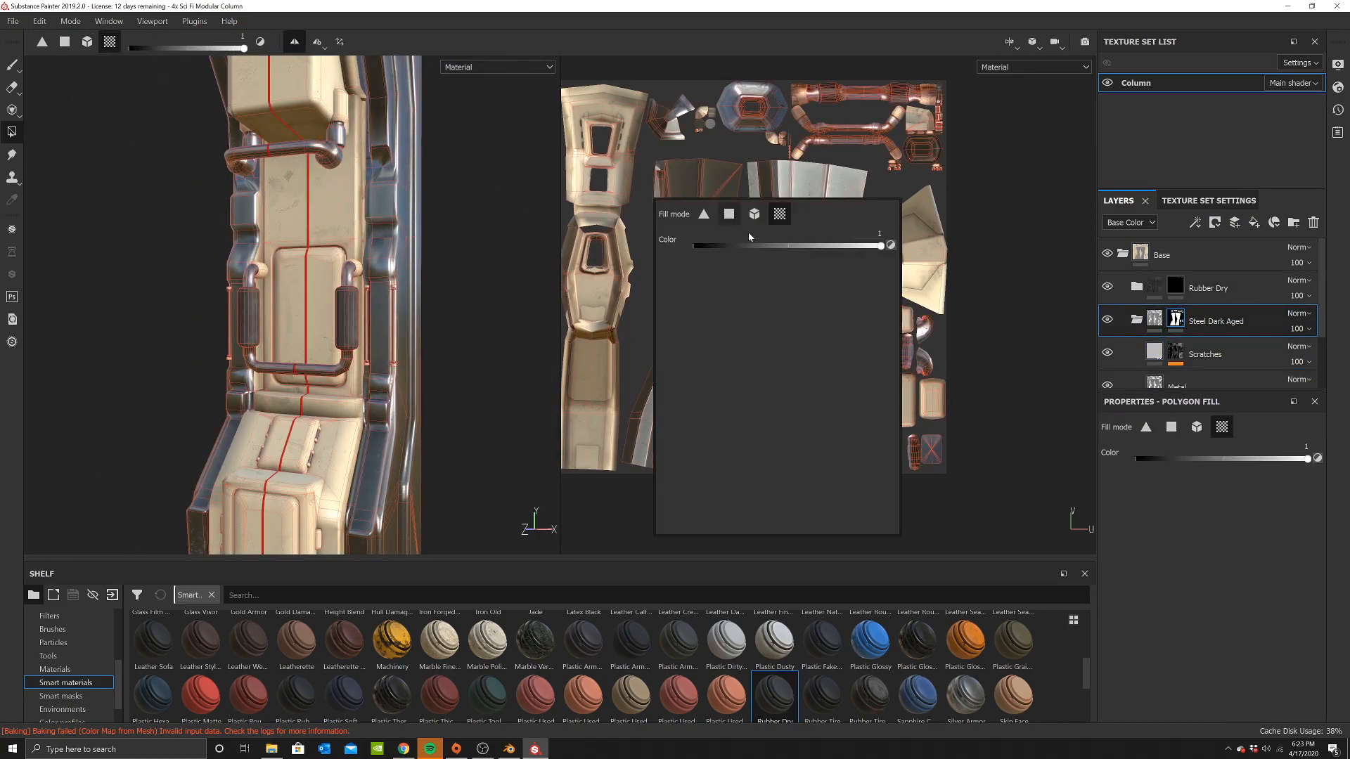
left_click(754, 217)
scroll(414, 318, "up", 5)
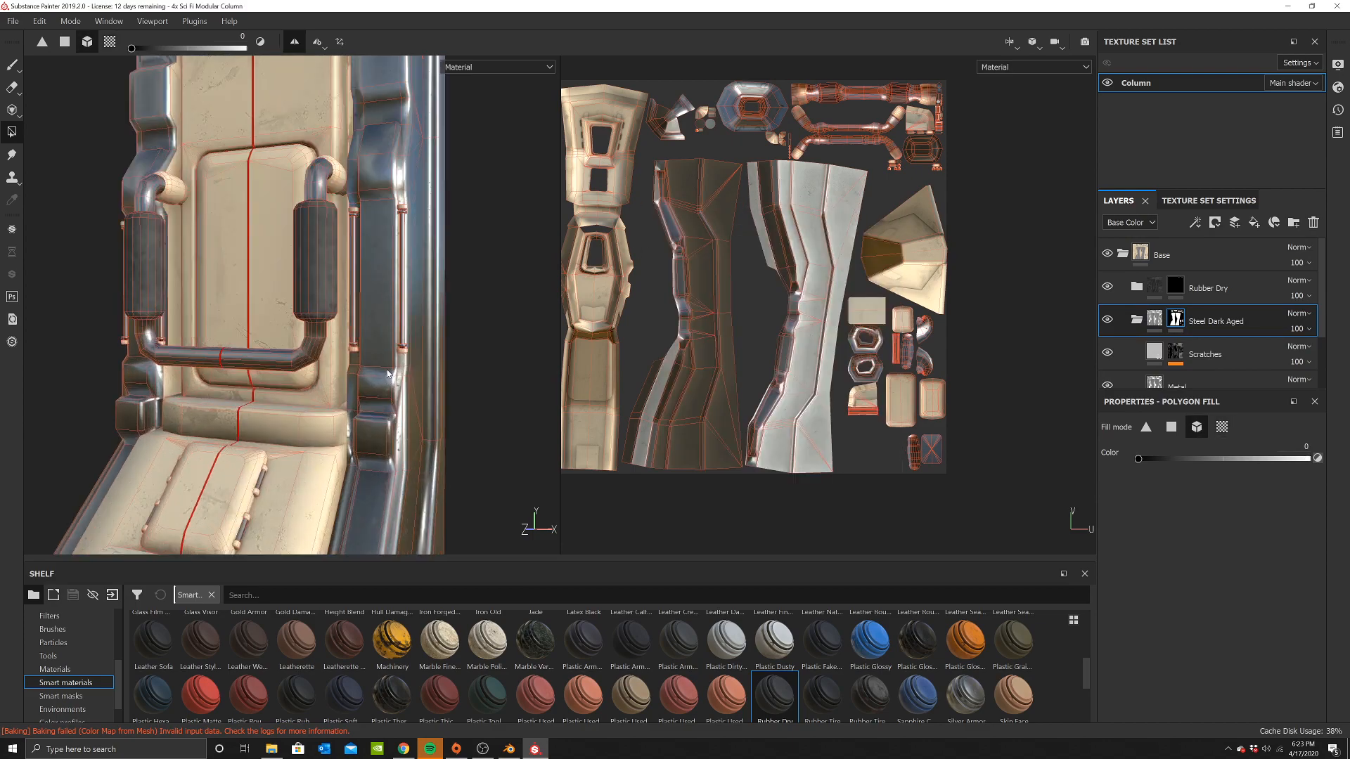
left_click(426, 303)
key("ctrl+z")
left_click(422, 308)
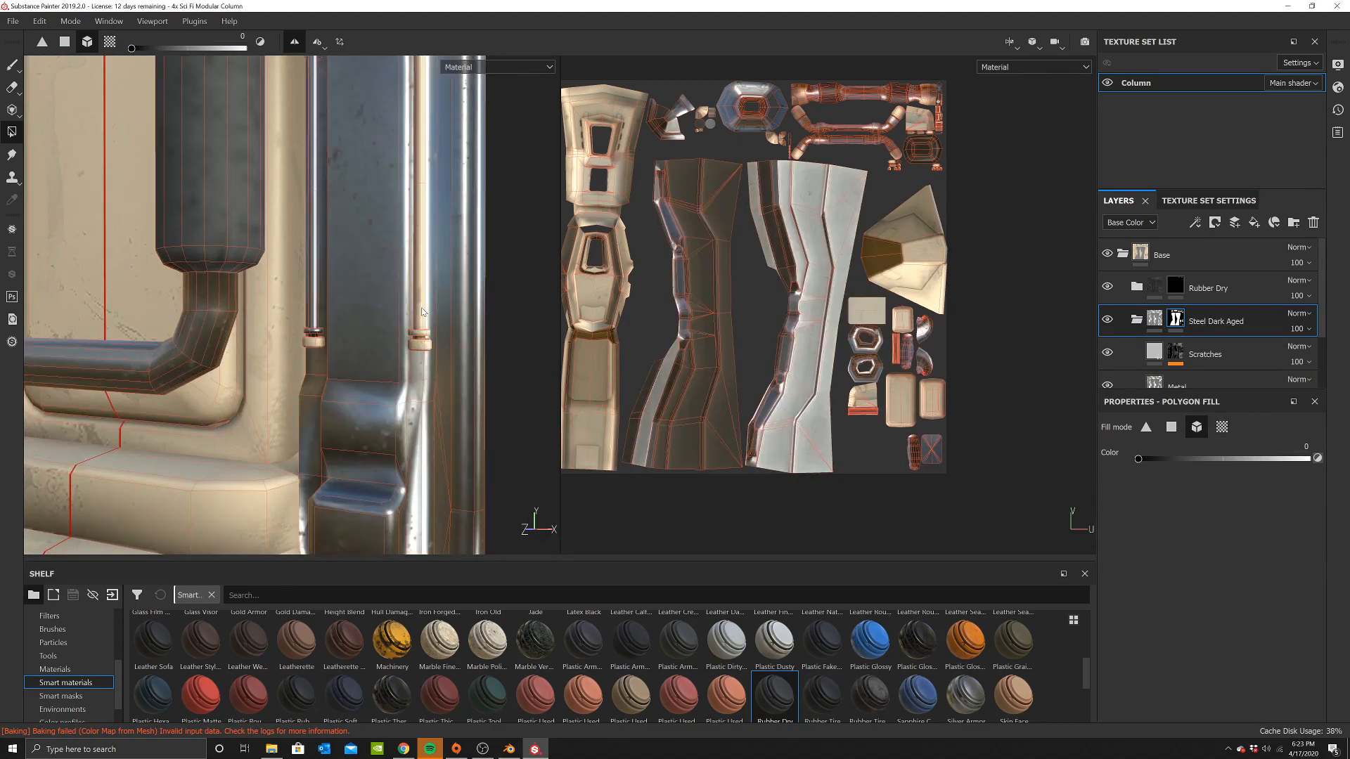
scroll(310, 321, "down", 5)
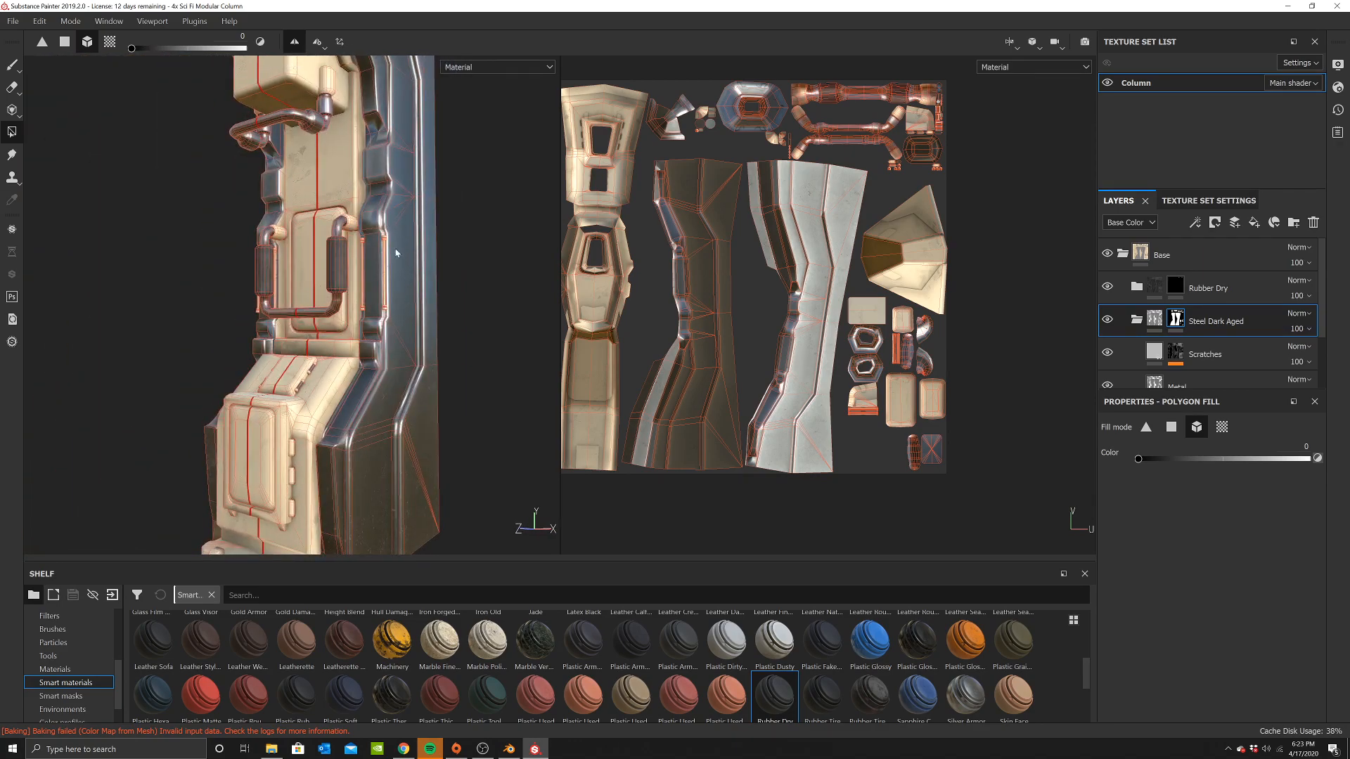
scroll(394, 235, "up", 6)
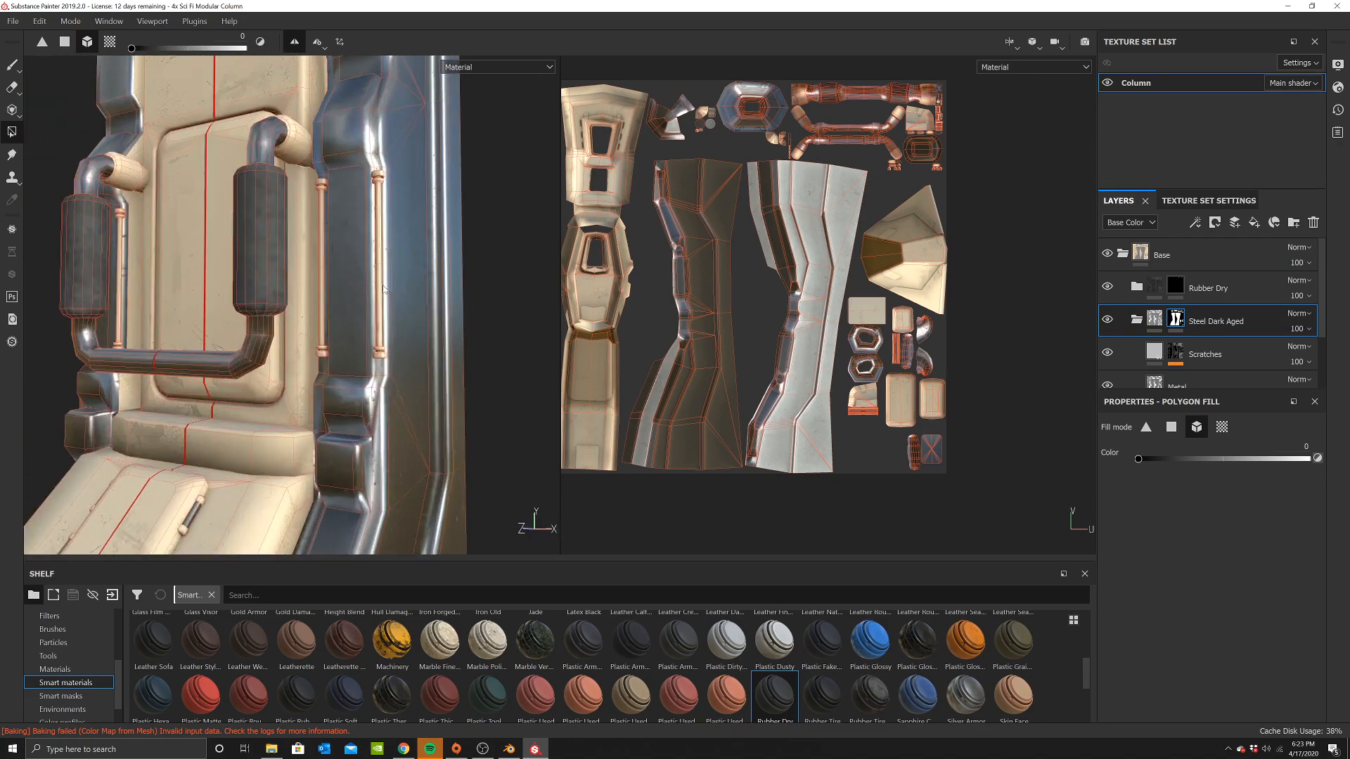
scroll(359, 285, "down", 5)
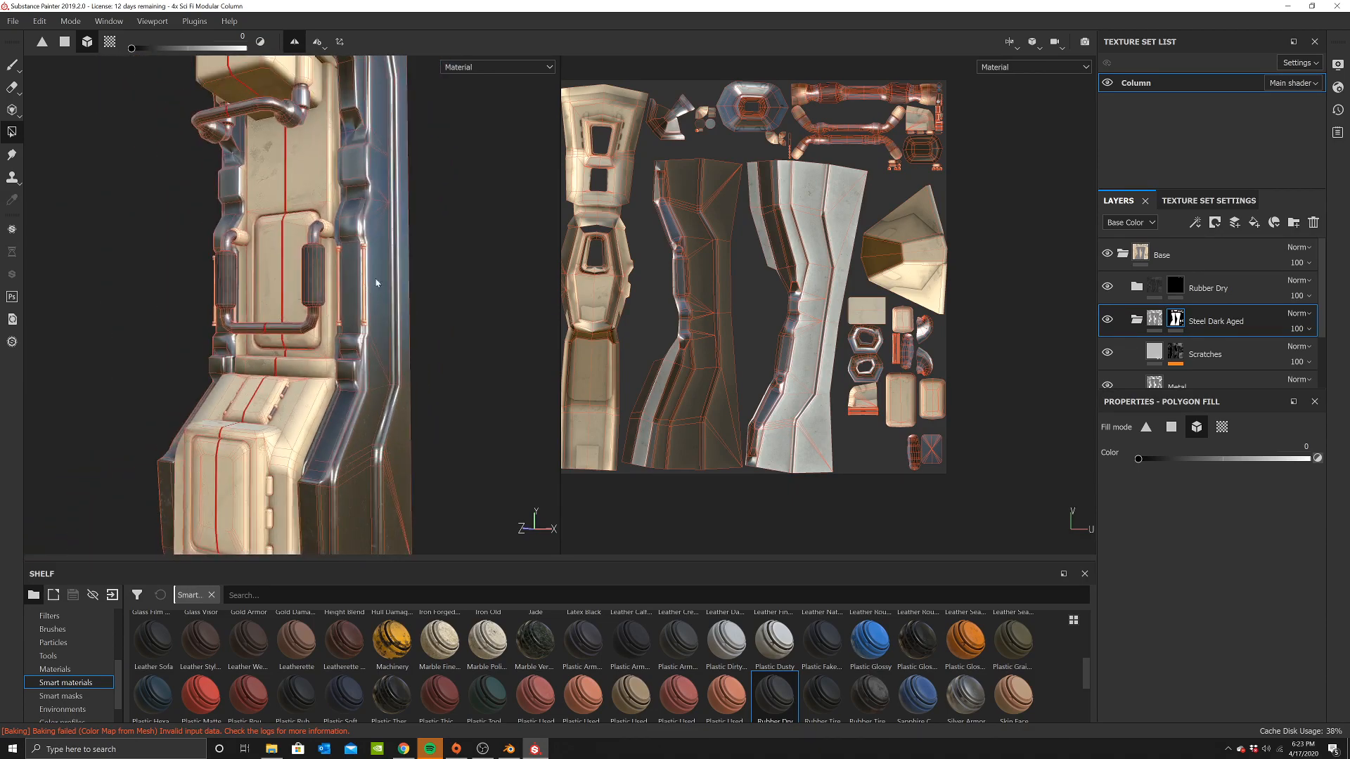
left_click(14, 66)
mouse_move(429, 320)
left_mouse_down("alt")
mouse_move(277, 326)
mouse_move(654, 304)
mouse_move(573, 320)
mouse_move(349, 318)
mouse_move(379, 340)
mouse_move(426, 335)
mouse_move(336, 324)
mouse_move(436, 323)
left_mouse_up("alt")
scroll(368, 320, "up", 4)
right_click(341, 111)
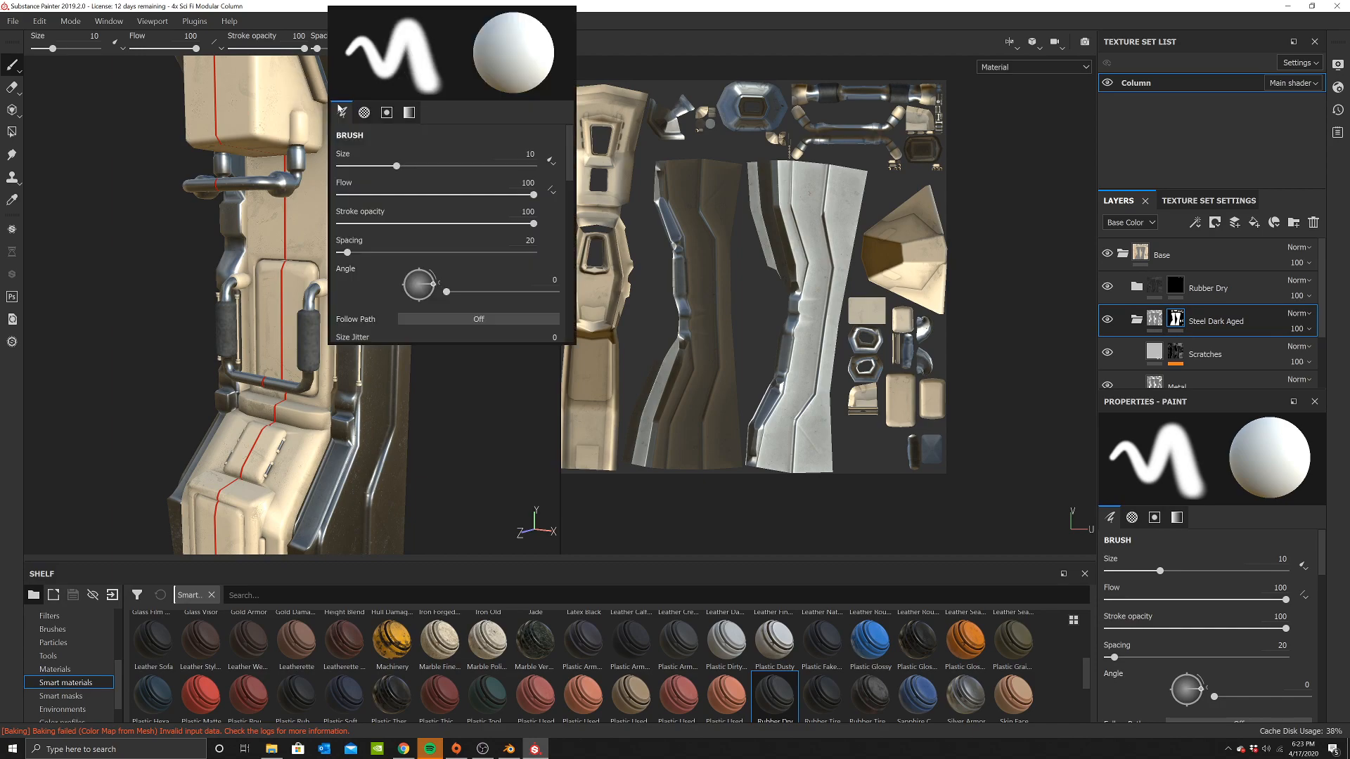
Switch Polygon Fill to quad mode and start masking the steel off the recessed strip beside the column's lower front, using color 0
left_click(12, 131)
right_click(122, 142)
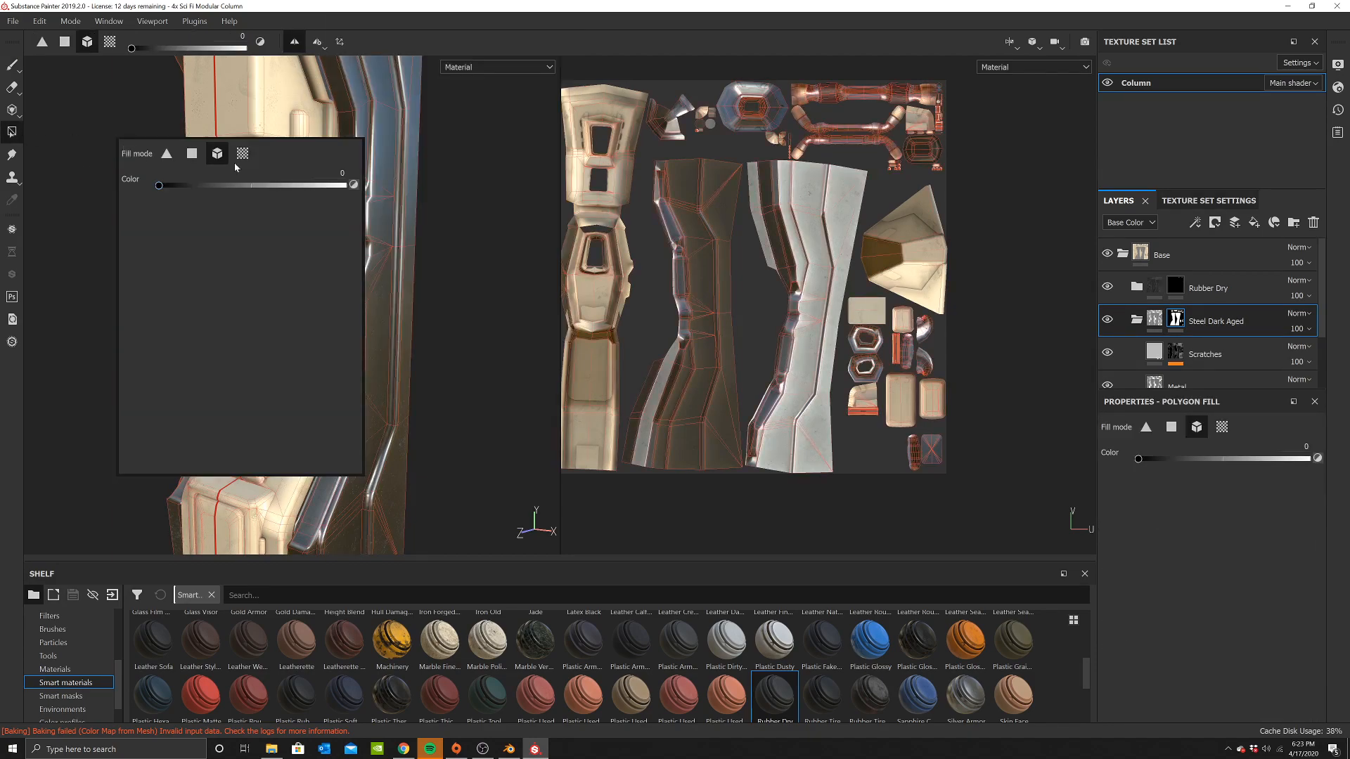
left_click(192, 153)
scroll(731, 351, "up", 4)
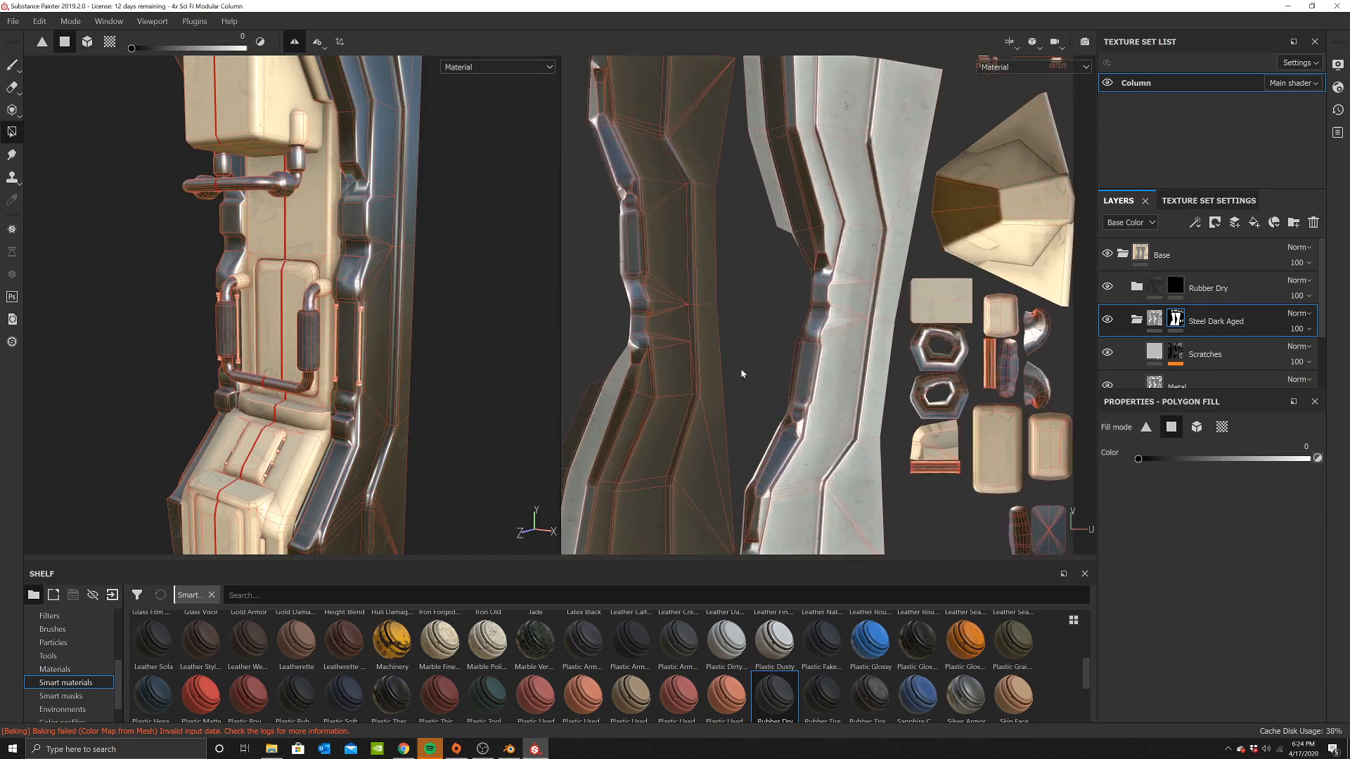
scroll(386, 382, "up", 3)
scroll(386, 381, "up", 3)
left_click_drag(401, 276, 352, 278, "alt")
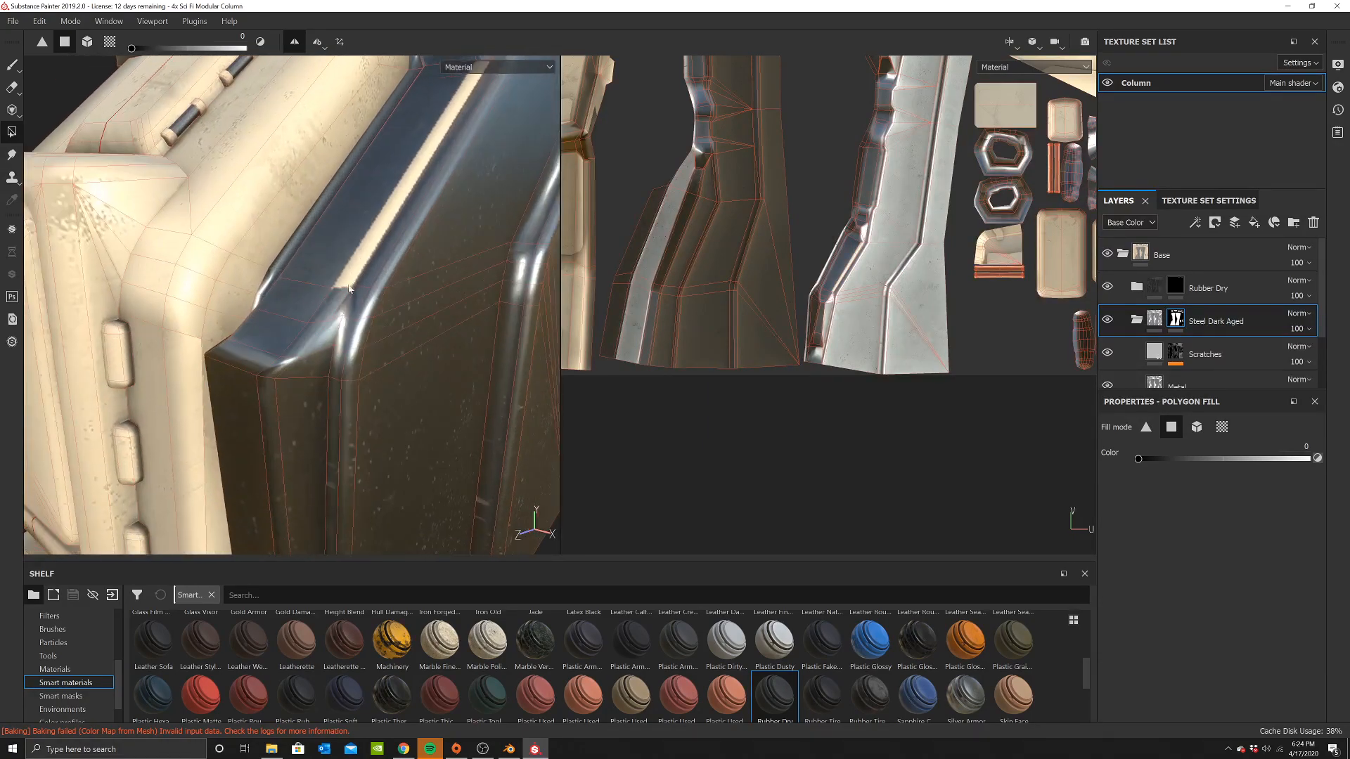
left_click_drag(315, 395, 347, 407, "alt")
scroll(750, 370, "up", 5)
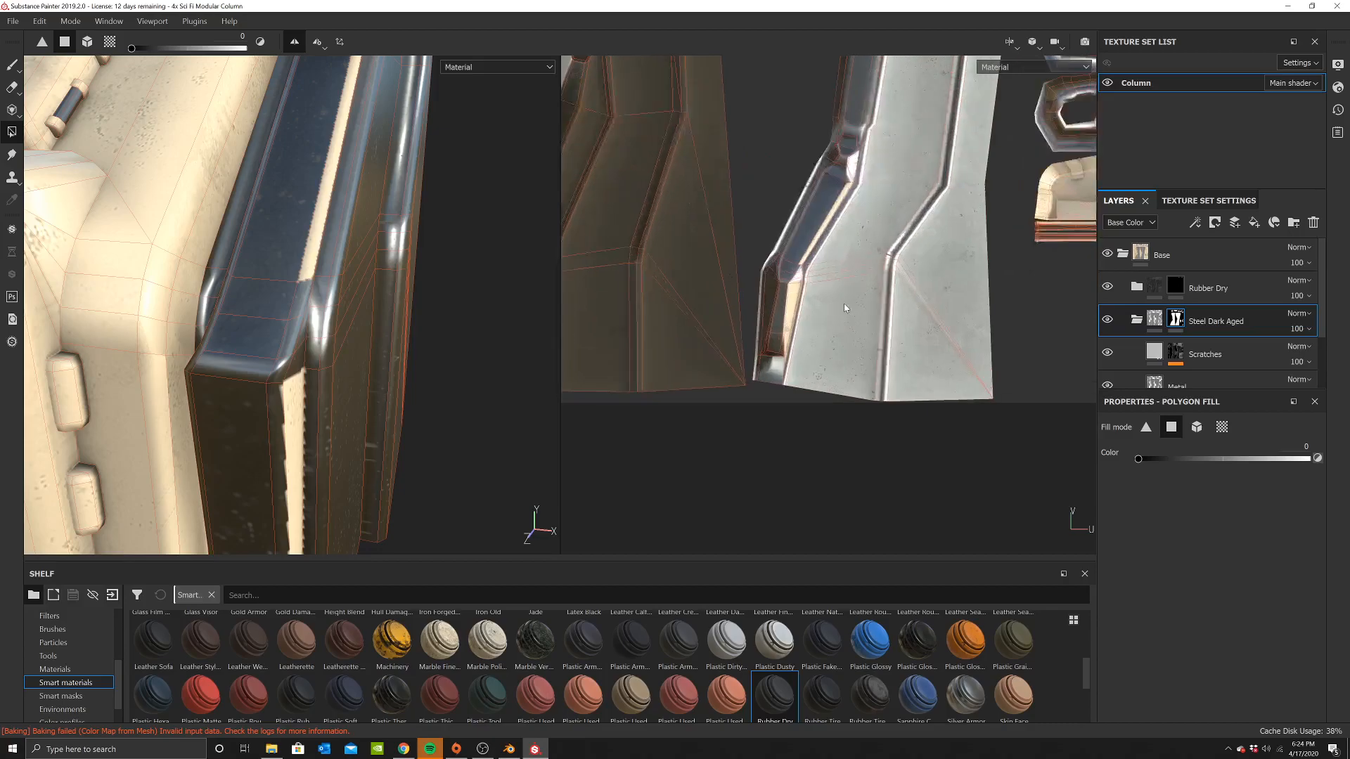
scroll(750, 371, "up", 3)
left_click(783, 360)
left_click(826, 409)
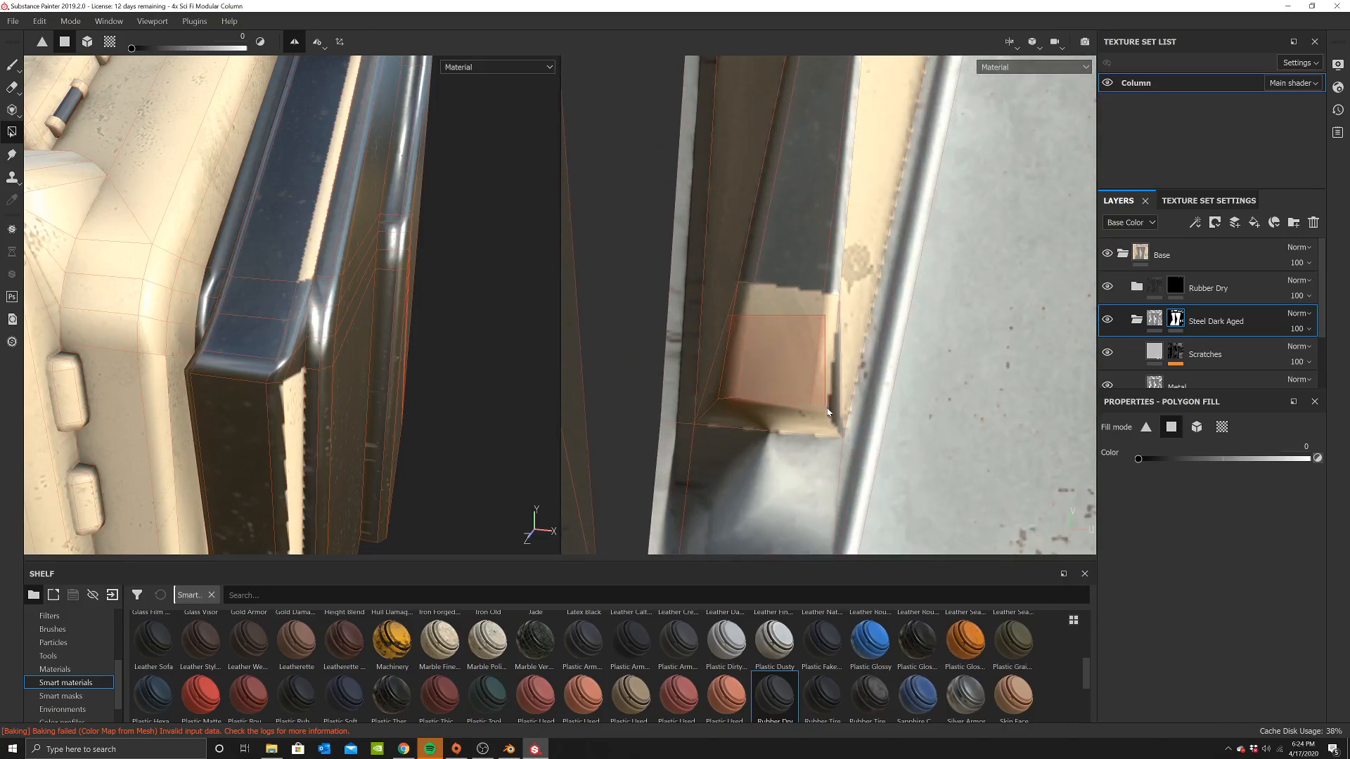
Clear the steel from the rest of the recessed strip's vertical section up to its bend
scroll(830, 379, "down", 3)
left_click(818, 282)
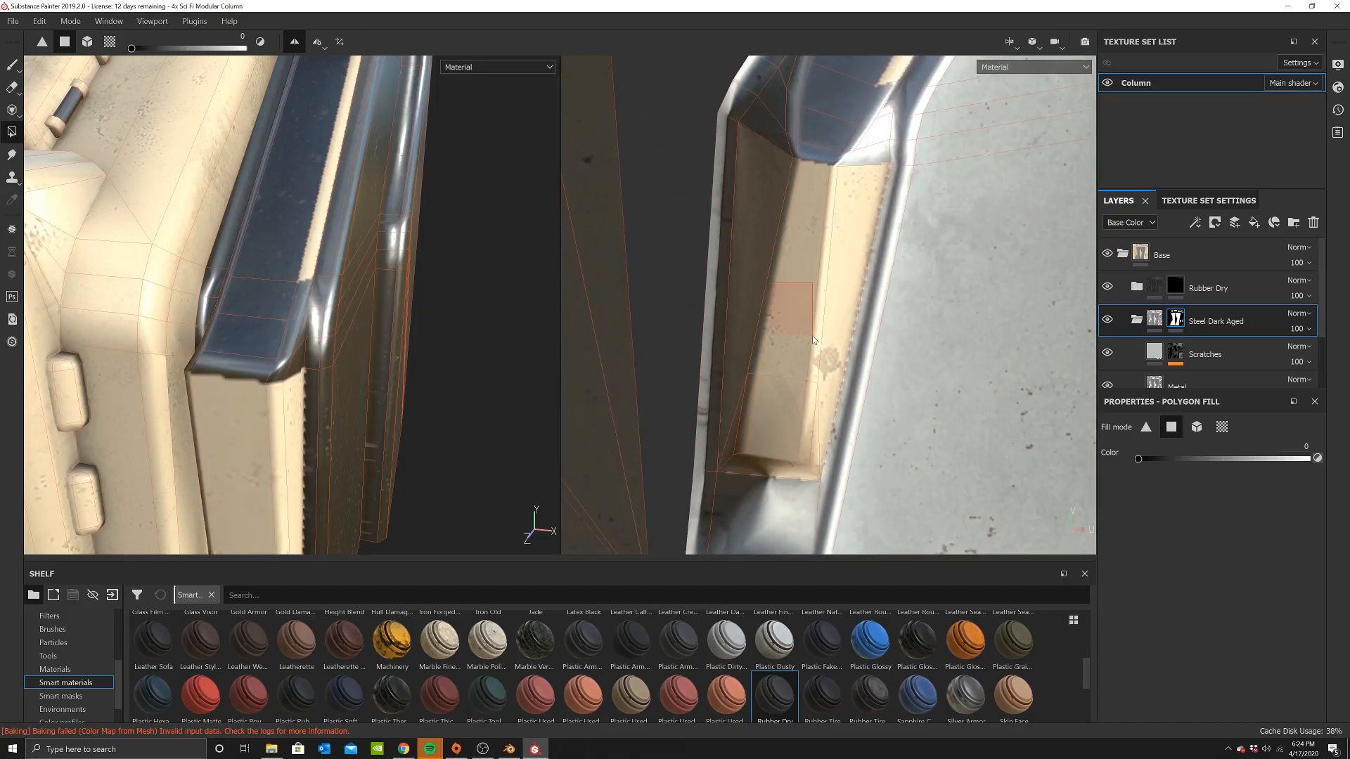
scroll(836, 385, "up", 2)
left_click(787, 274)
scroll(746, 277, "down", 1)
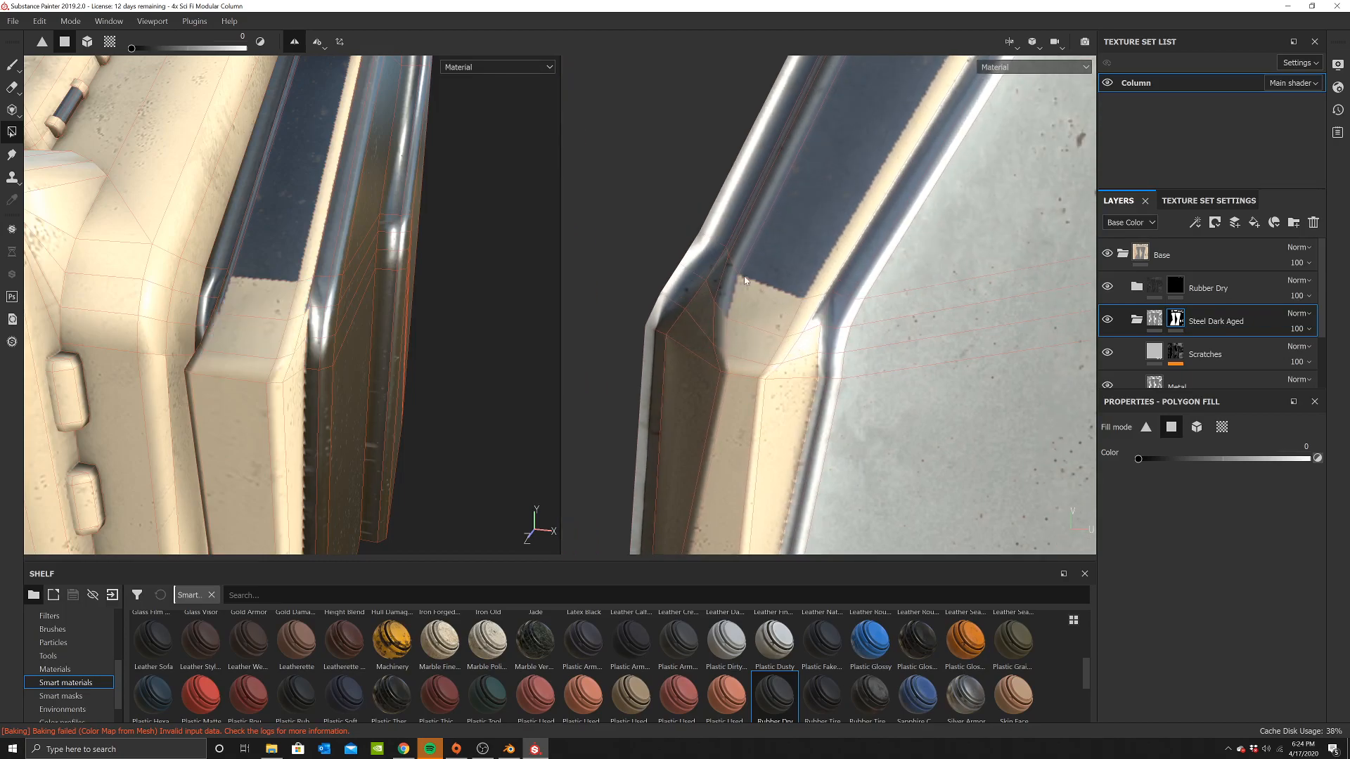
Mask the steel off the slanted part of the recessed strip and the block at its upper end
left_click(717, 274)
middle_click_drag(718, 274, 851, 300)
left_click_drag(826, 201, 888, 232)
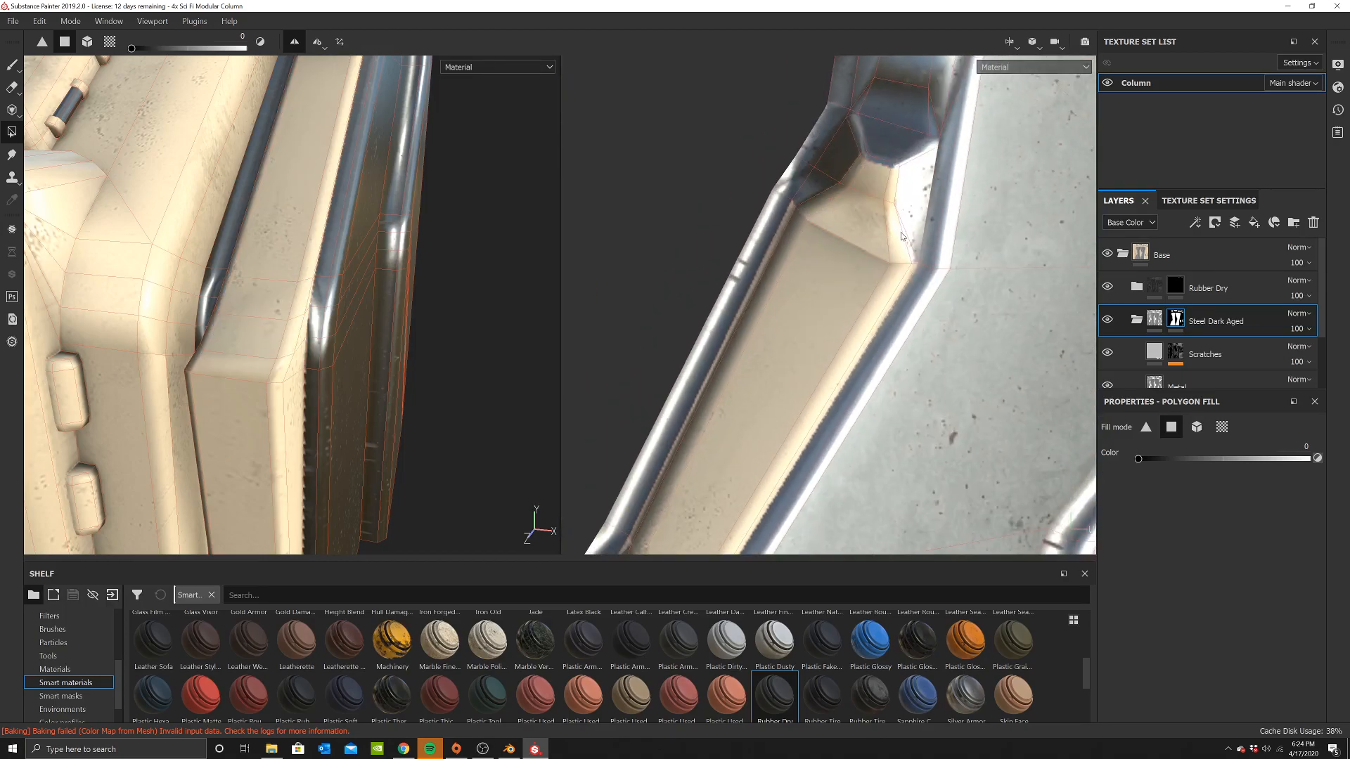
scroll(383, 263, "down", 3)
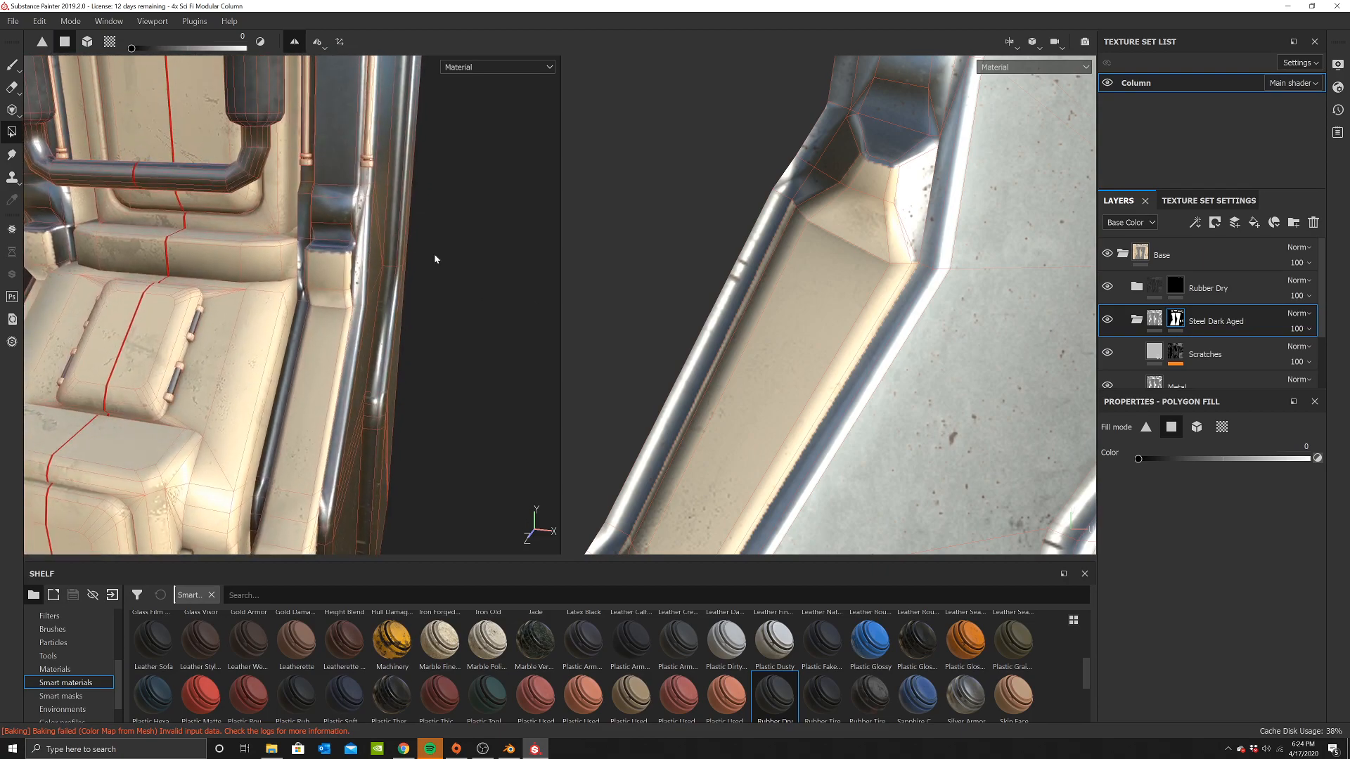
left_click_drag(846, 161, 901, 207)
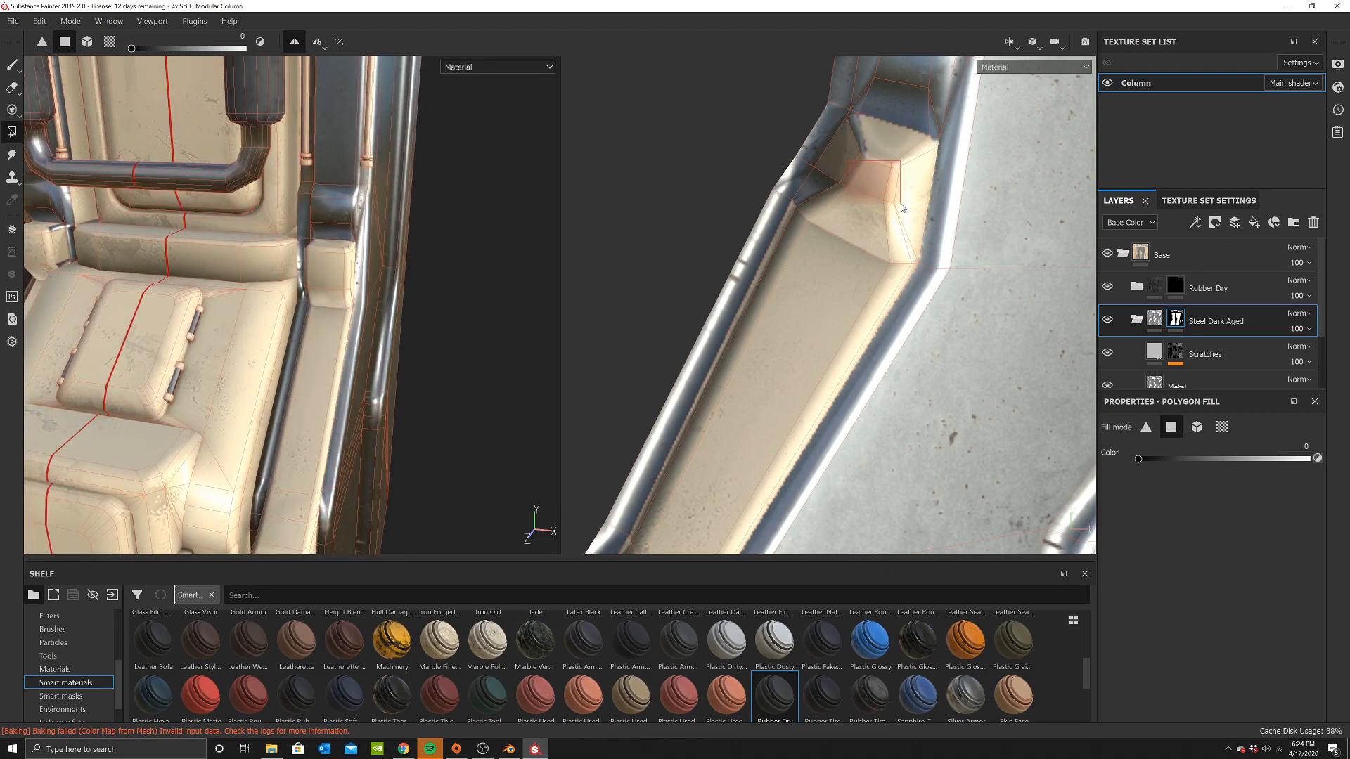
left_click_drag(421, 225, 353, 345, "alt")
Remove the steel from the lowest section of the outer side panel, including the bevel faces along its vertical edge
scroll(319, 268, "down", 4)
left_click(393, 388)
mouse_move(393, 388)
left_mouse_down("alt")
mouse_move(419, 382)
mouse_move(408, 380)
left_mouse_up("alt")
scroll(798, 324, "down", 3)
scroll(798, 324, "down", 3)
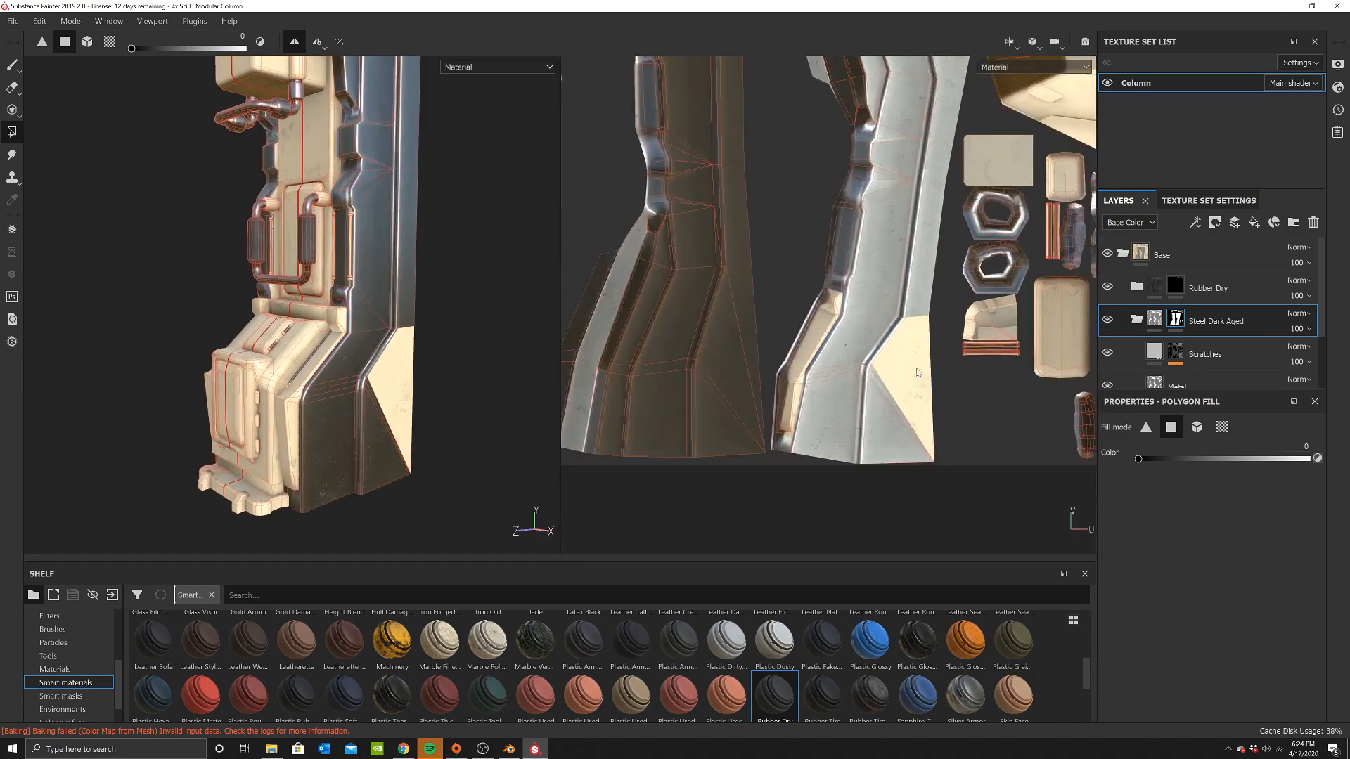
scroll(823, 317, "up", 8)
left_click_drag(830, 313, 894, 406)
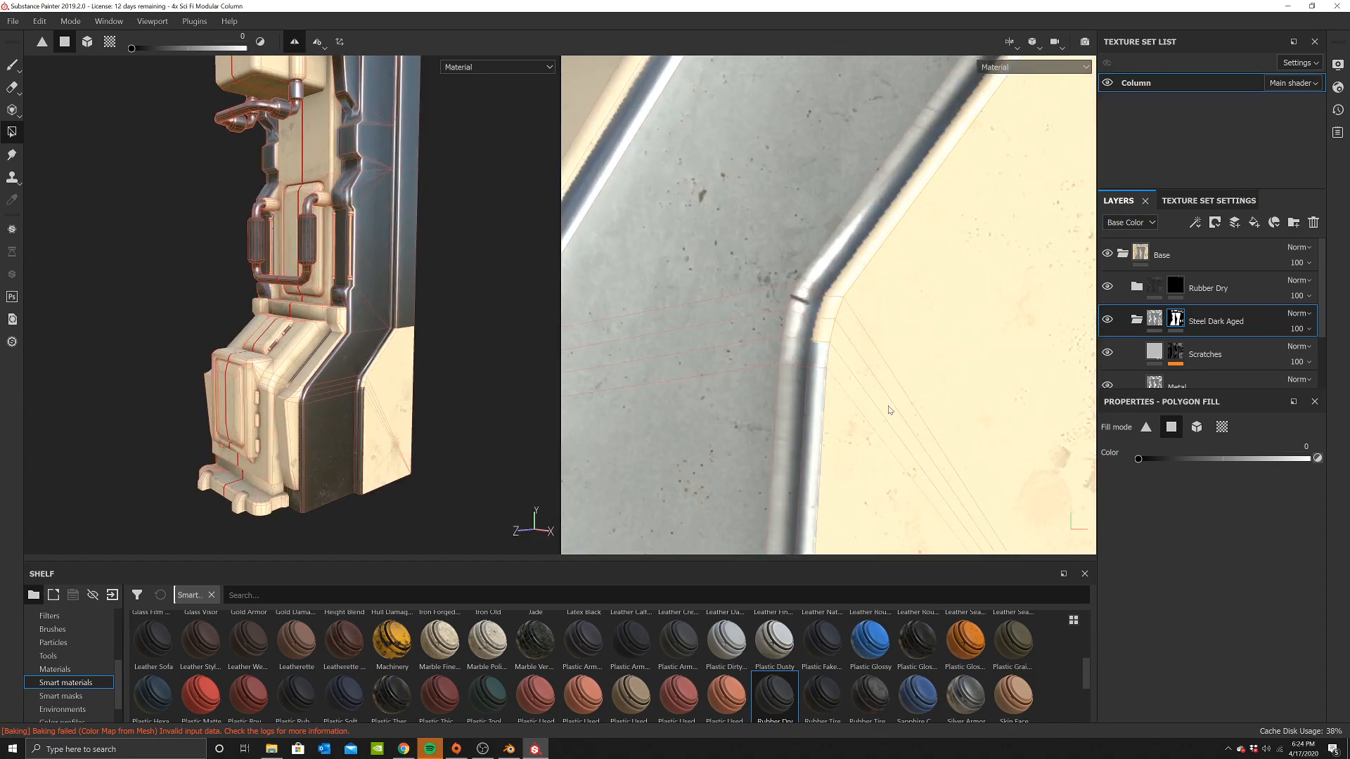
left_click_drag(825, 357, 824, 409)
Mask the steel off the outer side panel's slanted bevel up to the next corner
scroll(380, 302, "down", 3)
left_click_drag(330, 313, 405, 311, "alt")
left_click_drag(803, 300, 777, 411)
scroll(864, 298, "down", 4)
middle_click_drag(929, 268, 852, 398, "alt")
scroll(849, 279, "up", 2)
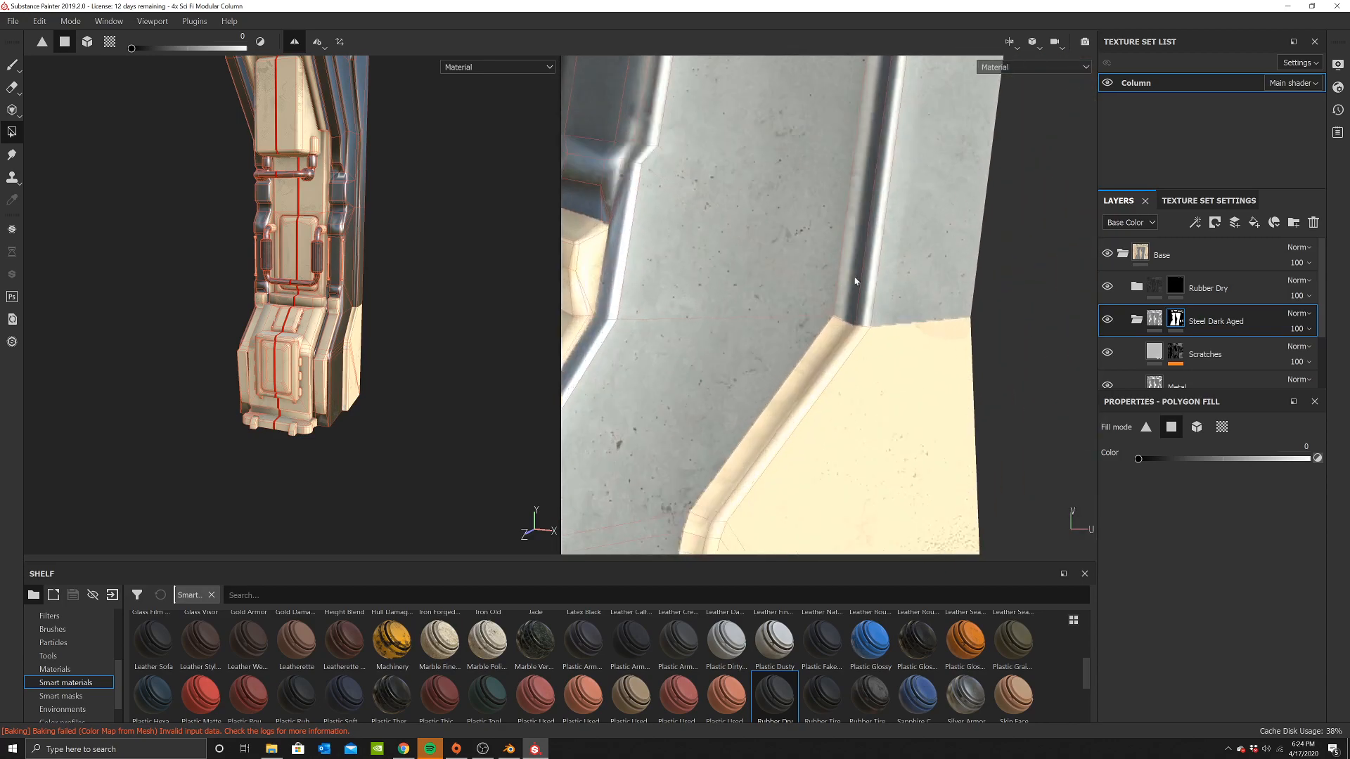
Clear the steel from the outer side panel's middle sections, continuing upward face by face along the bevel
scroll(848, 280, "up", 1)
left_click_drag(854, 289, 901, 356)
scroll(901, 355, "down", 4)
middle_click_drag(970, 77, 903, 345, "alt")
scroll(854, 318, "up", 2)
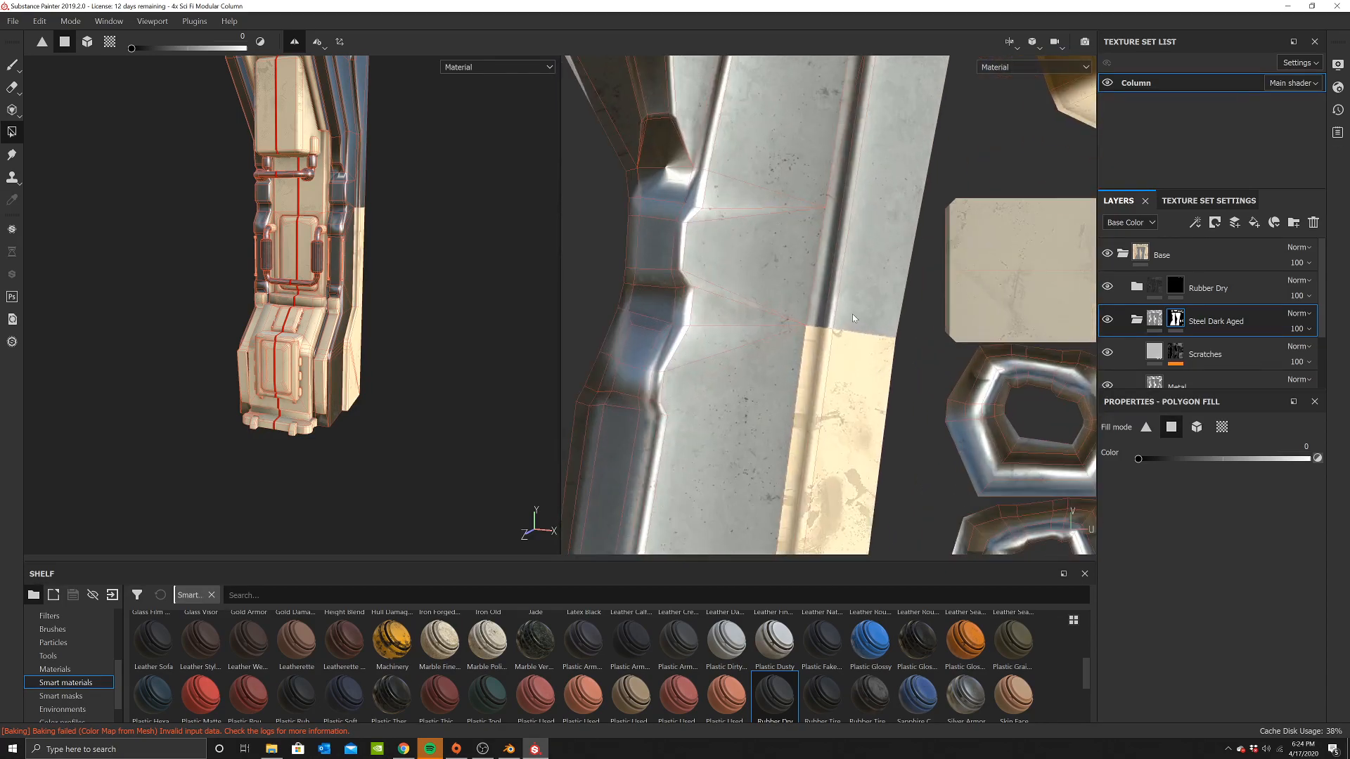
scroll(853, 318, "up", 2)
left_click_drag(813, 304, 863, 358)
middle_click_drag(898, 181, 850, 414, "alt")
middle_click_drag(850, 239, 853, 383, "alt")
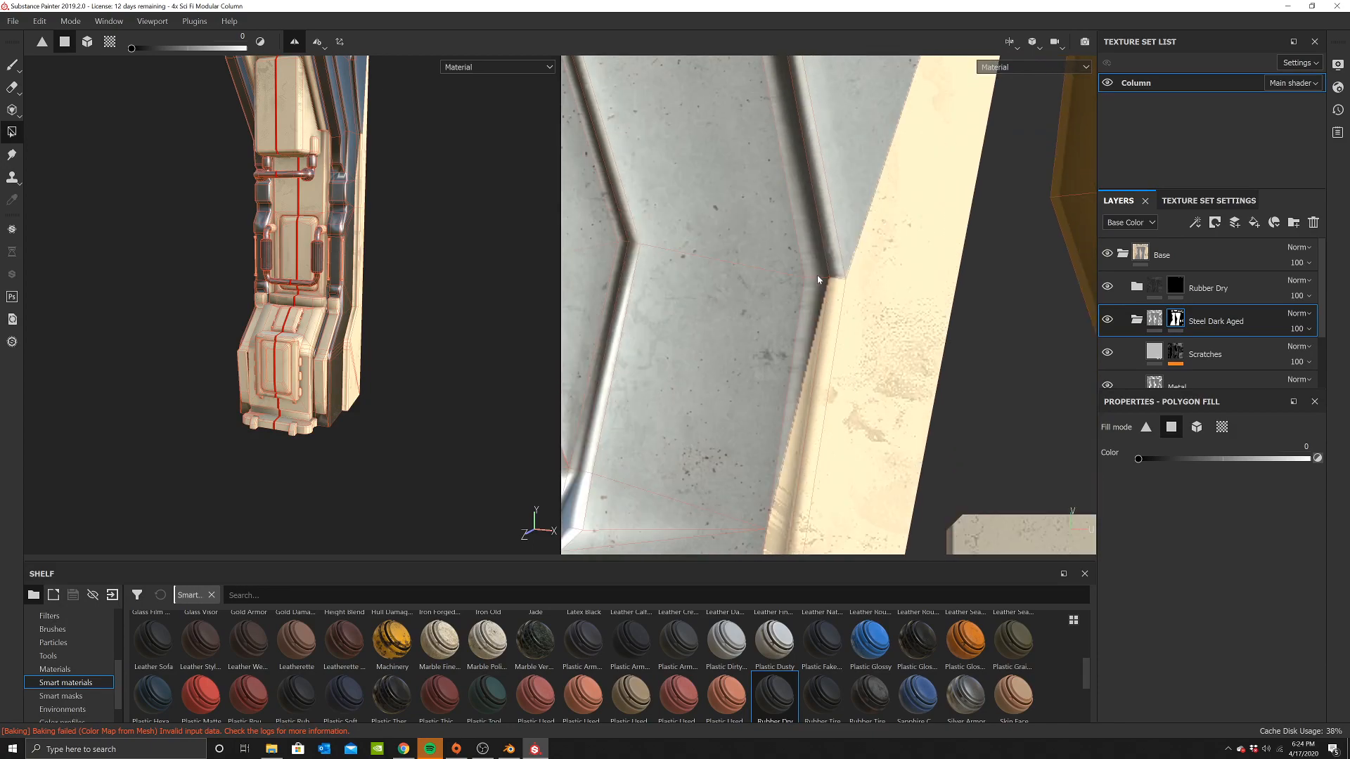
Remove the steel from the upper sections of the outer side panel up to the column's top edge
left_click_drag(817, 281, 866, 336)
scroll(866, 336, "down", 3)
middle_click_drag(901, 257, 867, 490, "alt")
left_click_drag(803, 240, 776, 232)
middle_click_drag(857, 193, 827, 377, "alt")
scroll(433, 397, "down", 2)
scroll(433, 398, "down", 2)
Inspect the column's side without the wireframe and toggle the Plastic Glossy Stained layer's visibility to compare
left_click_drag(433, 398, 295, 380, "alt")
left_click(13, 65)
mouse_move(225, 204)
left_mouse_down("alt")
mouse_move(275, 204)
mouse_move(398, 292)
mouse_move(630, 268)
mouse_move(408, 288)
mouse_move(479, 307)
mouse_move(394, 310)
mouse_move(450, 309)
left_mouse_up("alt")
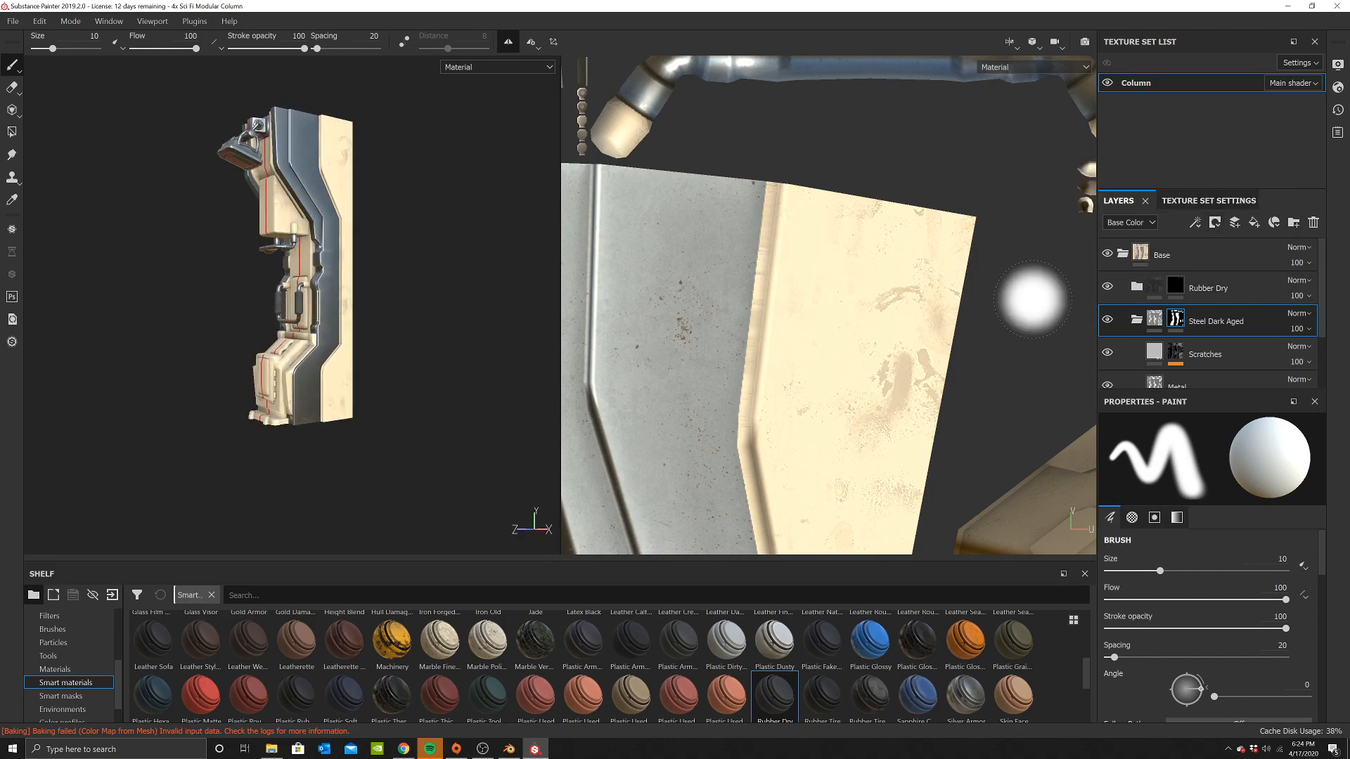
scroll(365, 386, "up", 5)
scroll(363, 359, "up", 2)
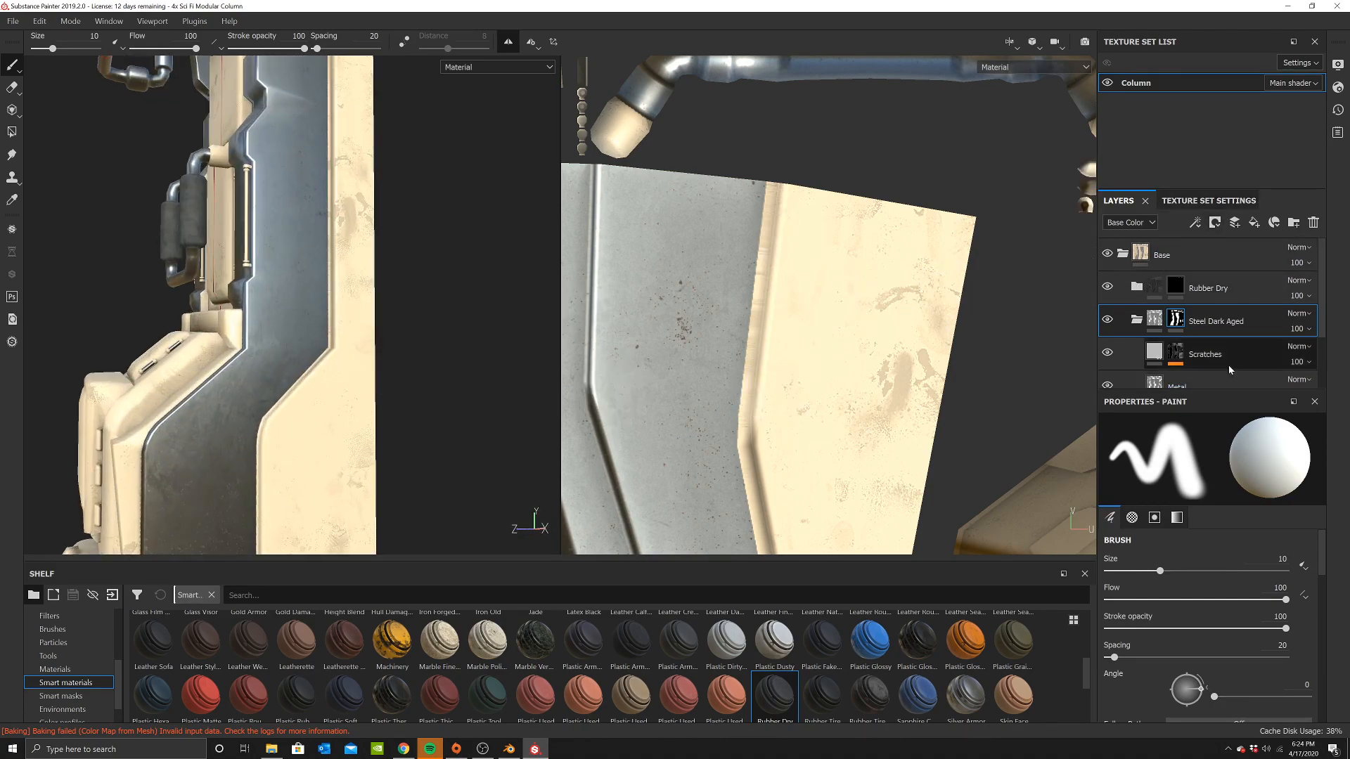
scroll(1190, 302, "down", 2)
left_click(1106, 363)
left_click(1107, 363)
mouse_move(422, 350)
left_mouse_down("alt")
mouse_move(376, 334)
mouse_move(357, 390)
left_mouse_up("alt")
Try masking the steel off the upper middle side panel, and refill it with Polygon Fill color 1
right_click(107, 200)
left_click(12, 132)
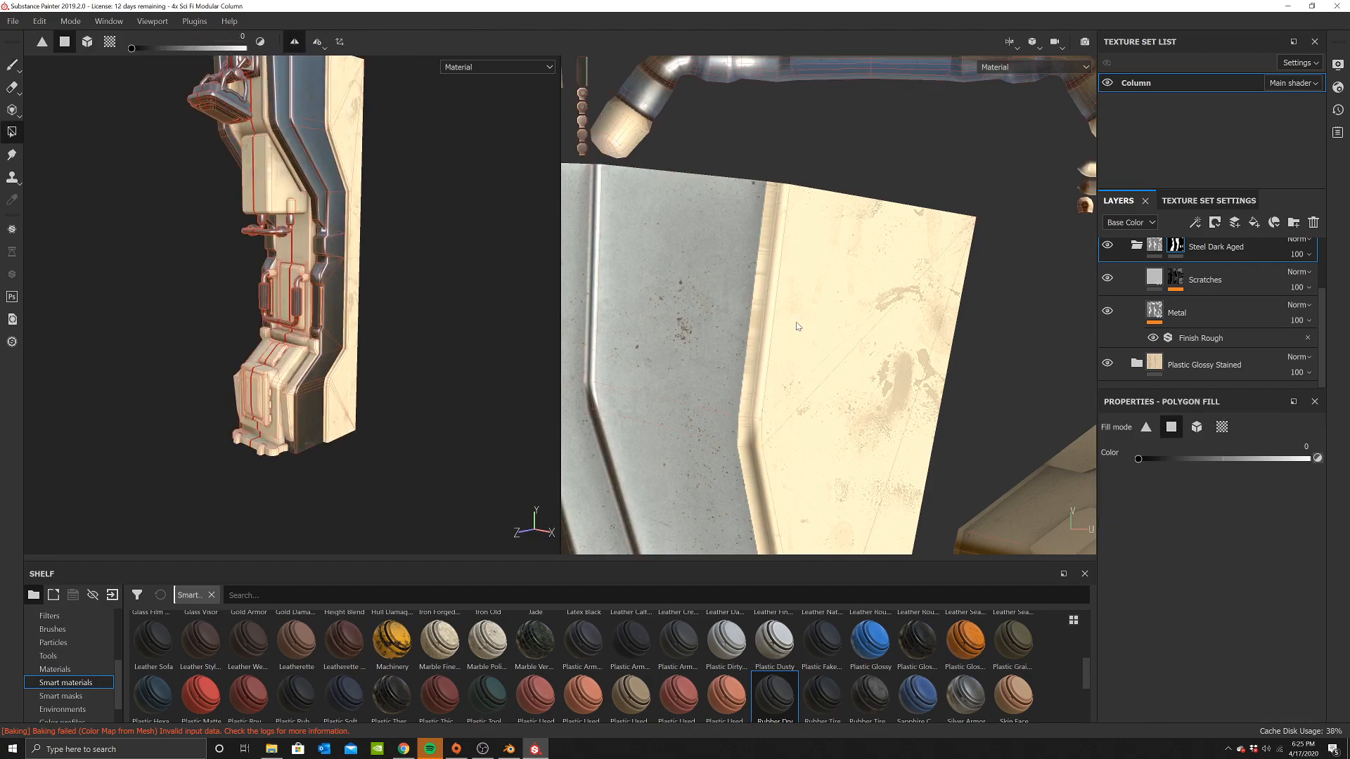
scroll(777, 352, "down", 3)
scroll(811, 269, "up", 1)
scroll(811, 269, "down", 3)
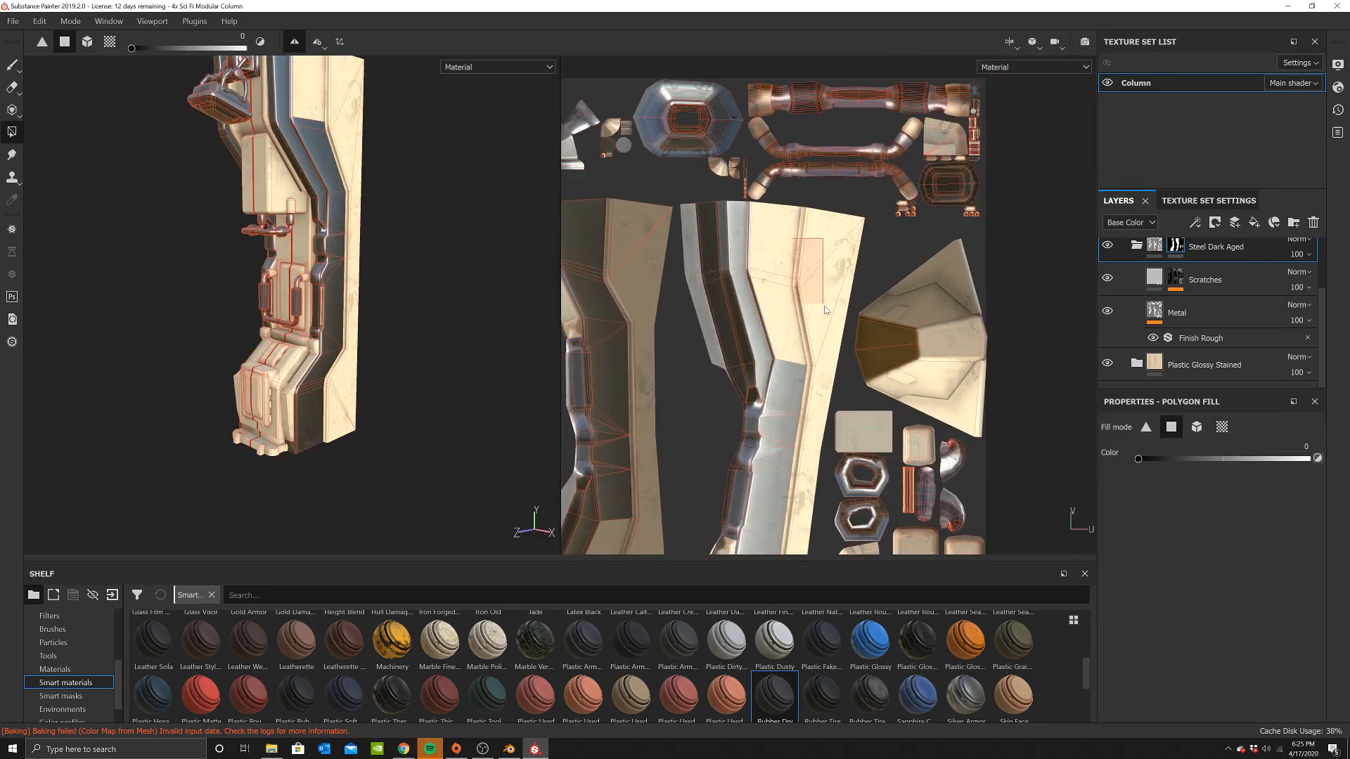
right_click(809, 250)
left_click_drag(872, 294, 1038, 295)
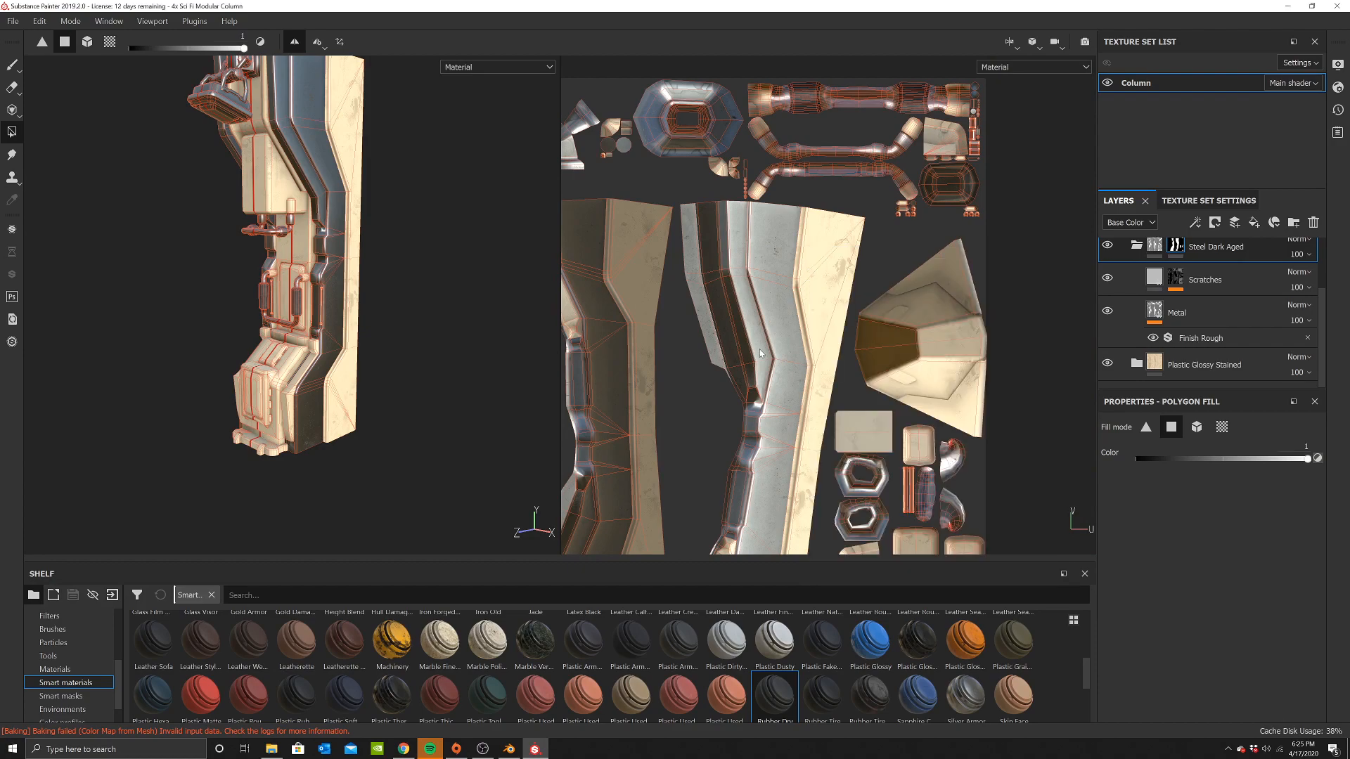
Try refilling the whole side wall with steel using Polygon Fill in UV chunk mode
scroll(782, 319, "down", 3)
middle_click_drag(782, 319, 782, 236, "alt")
right_click(782, 236)
left_click(908, 251)
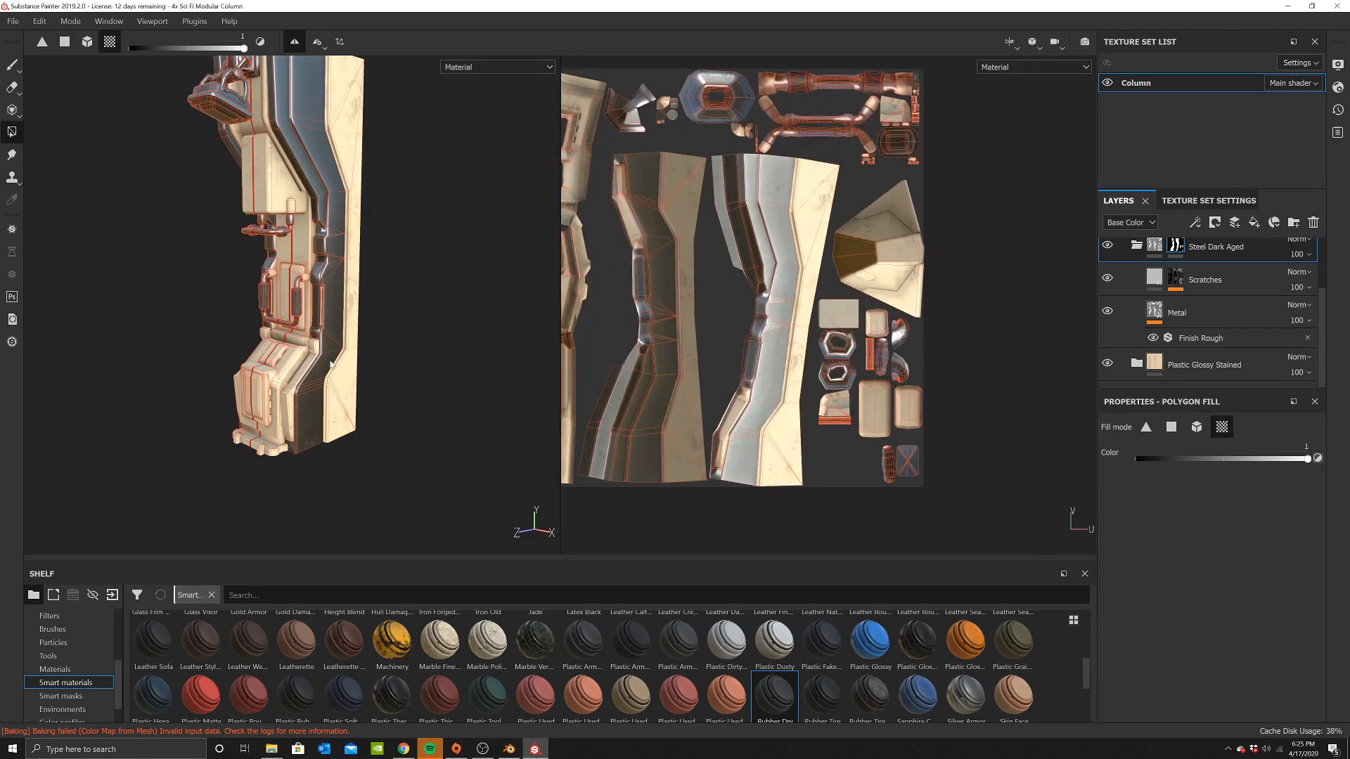
left_click(781, 356)
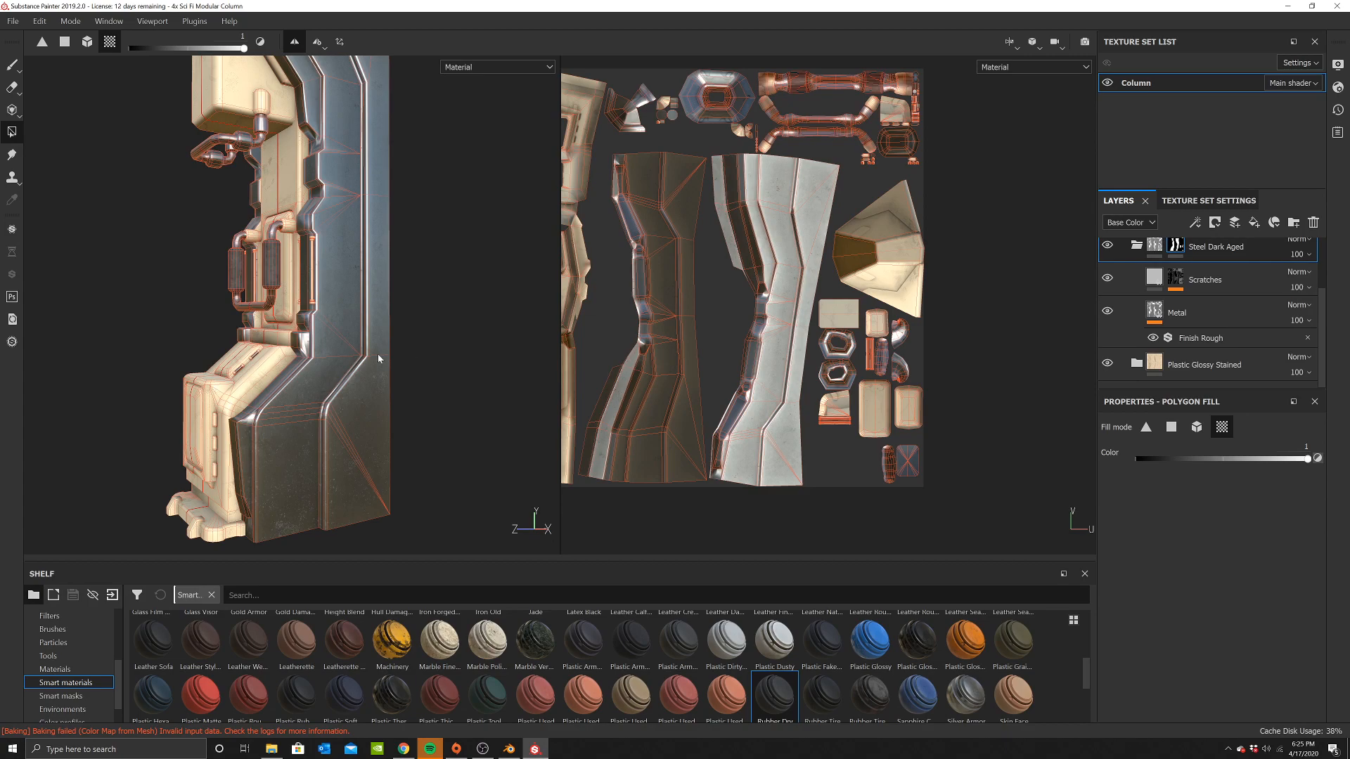
key("ctrl+z")
Collapse the Steel Dark Aged and Base folders, and add a white mask to Base for Polygon Fill with color 0
scroll(391, 344, "down", 2)
left_click_drag(381, 344, 332, 220, "alt")
middle_click_drag(332, 220, 361, 302, "alt")
scroll(361, 302, "up", 1)
scroll(1123, 280, "up", 2)
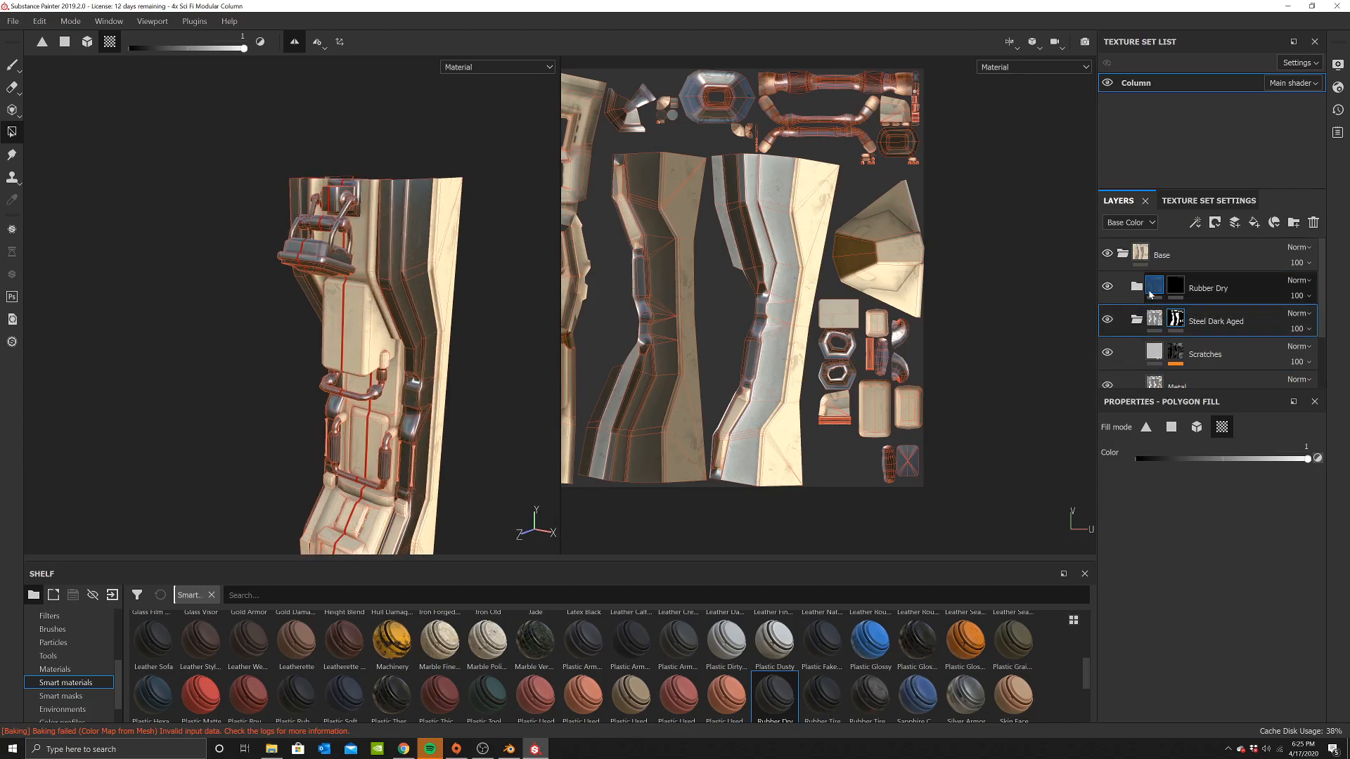
left_click(1136, 318)
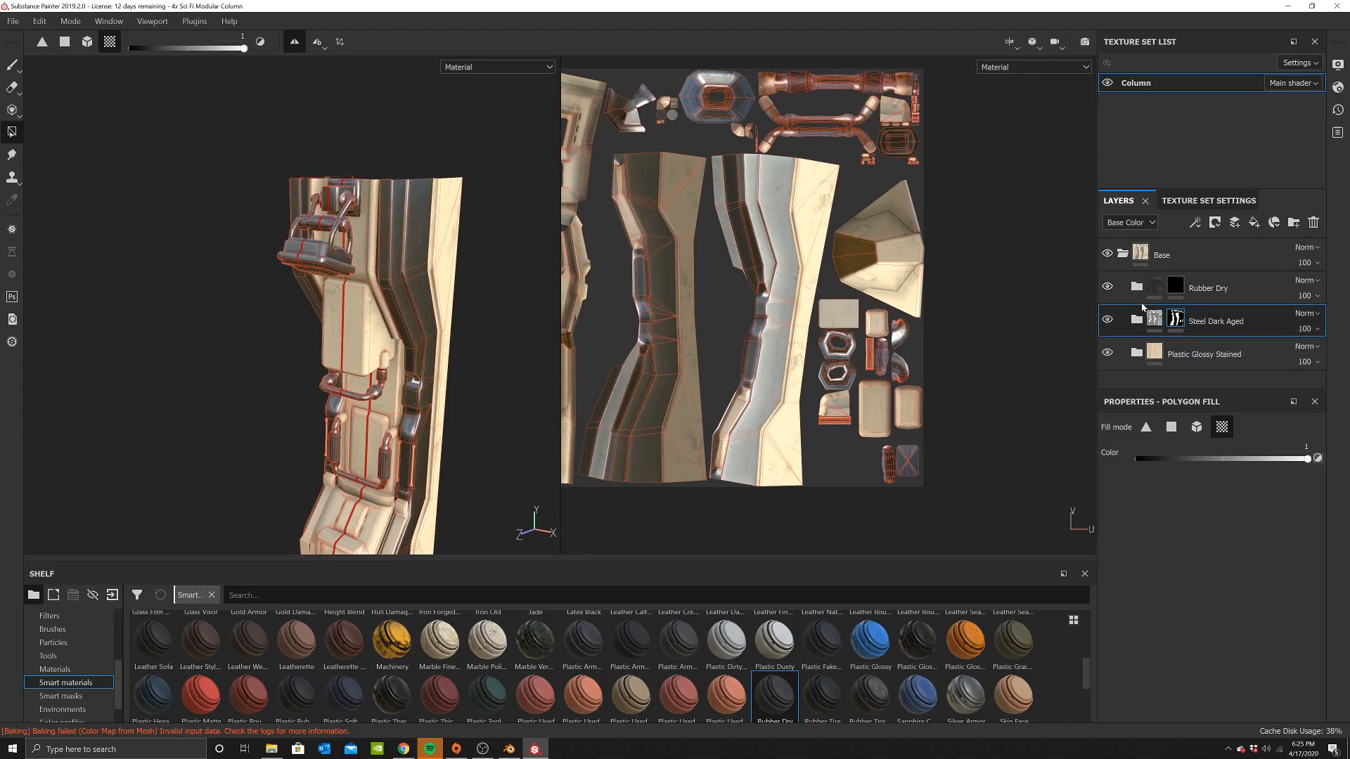
left_click(1123, 255)
left_click(1163, 256)
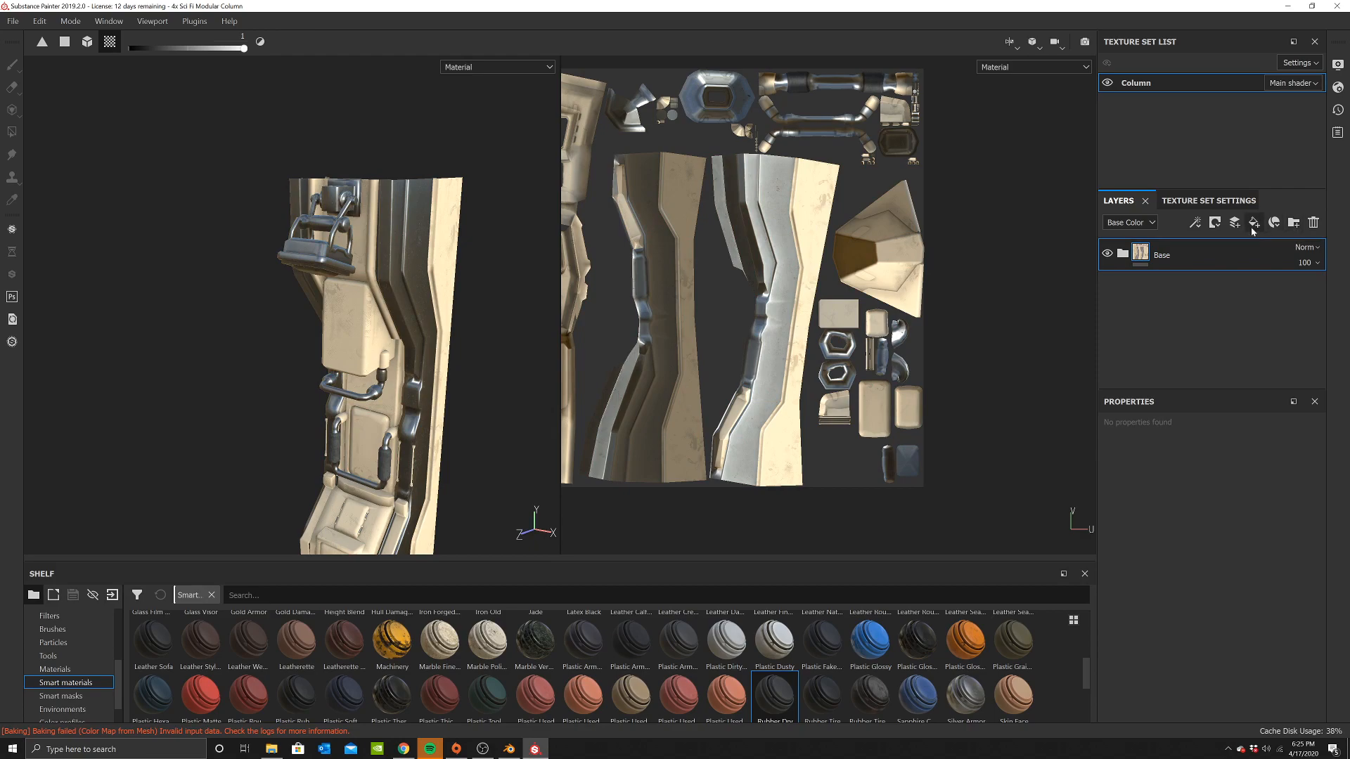
right_click(1224, 257)
left_click(1204, 9)
key("4")
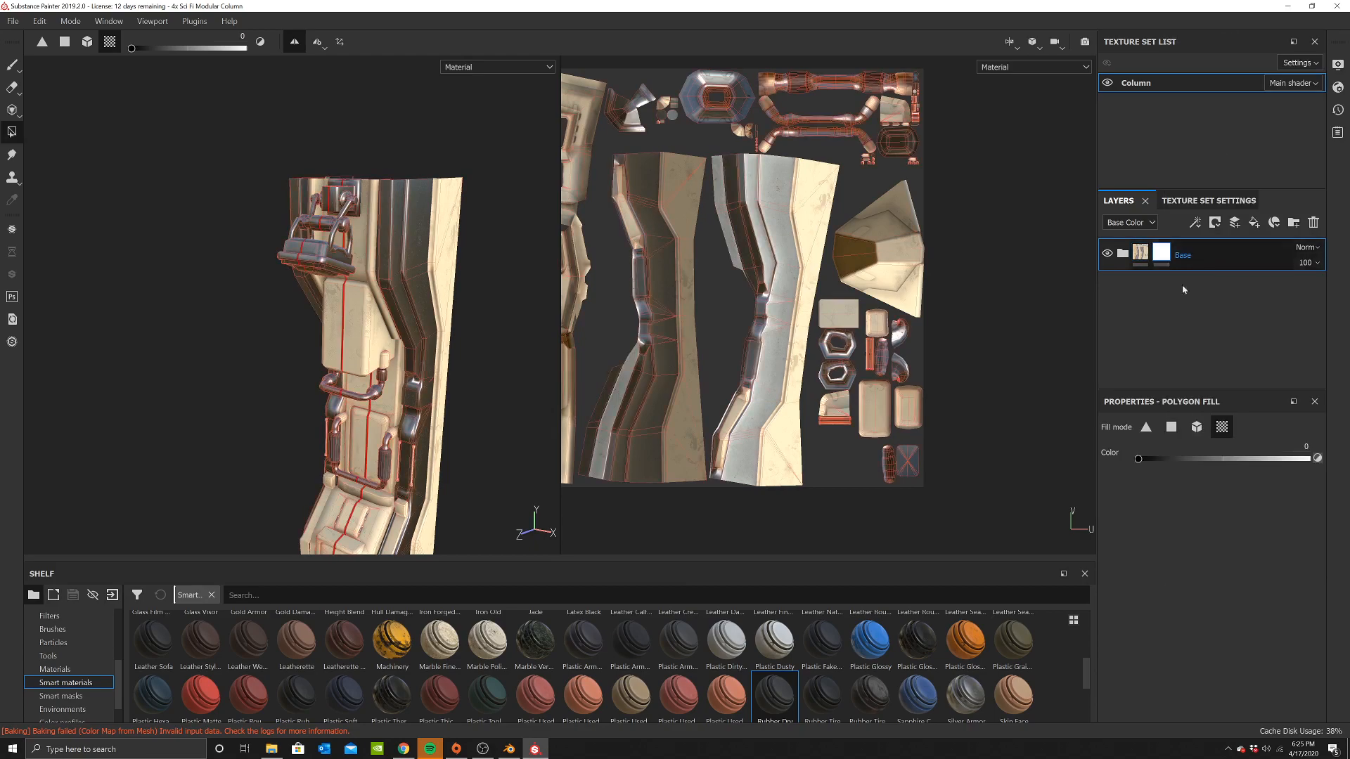
right_click_drag(715, 301, 778, 218, "alt")
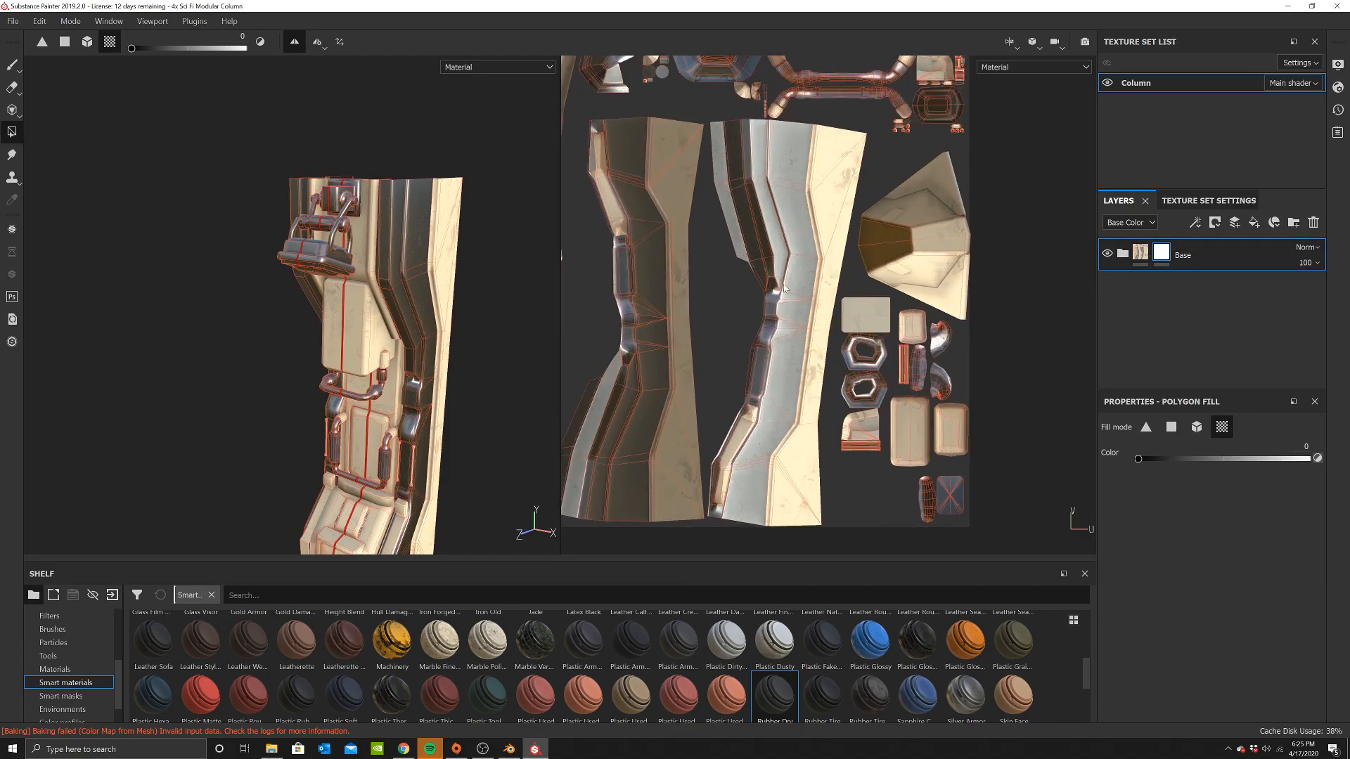
middle_click_drag(779, 218, 815, 367, "alt")
right_click_drag(767, 186, 947, 238, "alt")
middle_click_drag(947, 238, 660, 271, "alt")
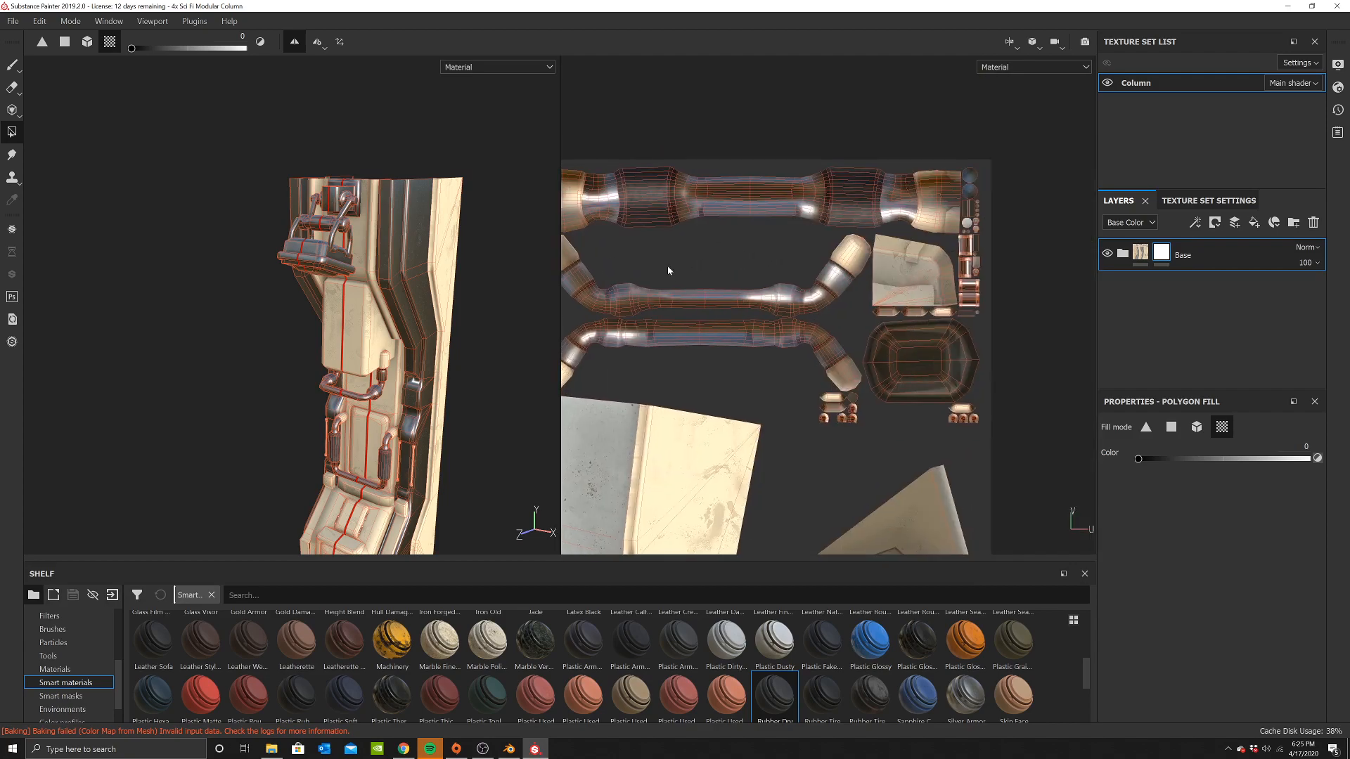
Switch Polygon Fill to polygon mode and try masking the recessed centre of the large rounded rectangular UV island
scroll(891, 356, "up", 5)
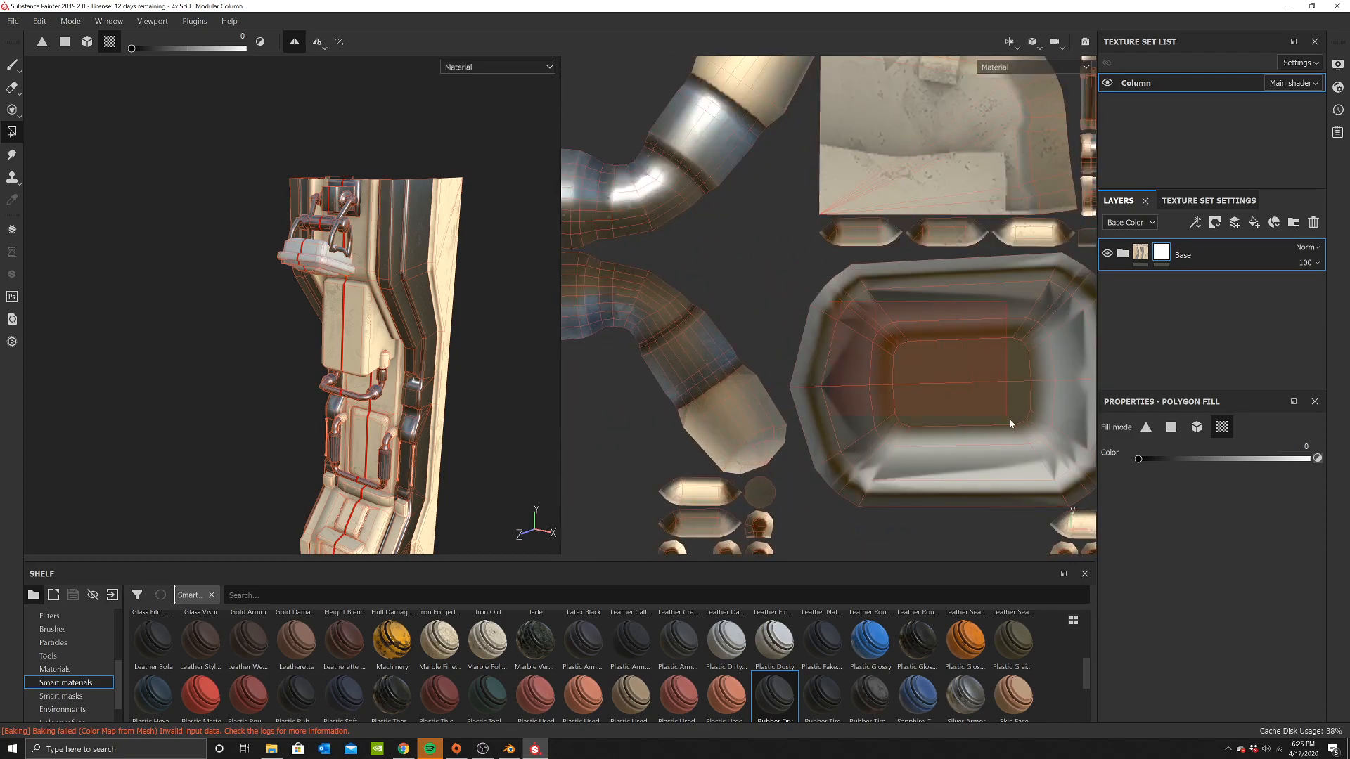
middle_click_drag(1009, 419, 918, 394, "alt")
left_click_drag(1125, 401, 1006, 322)
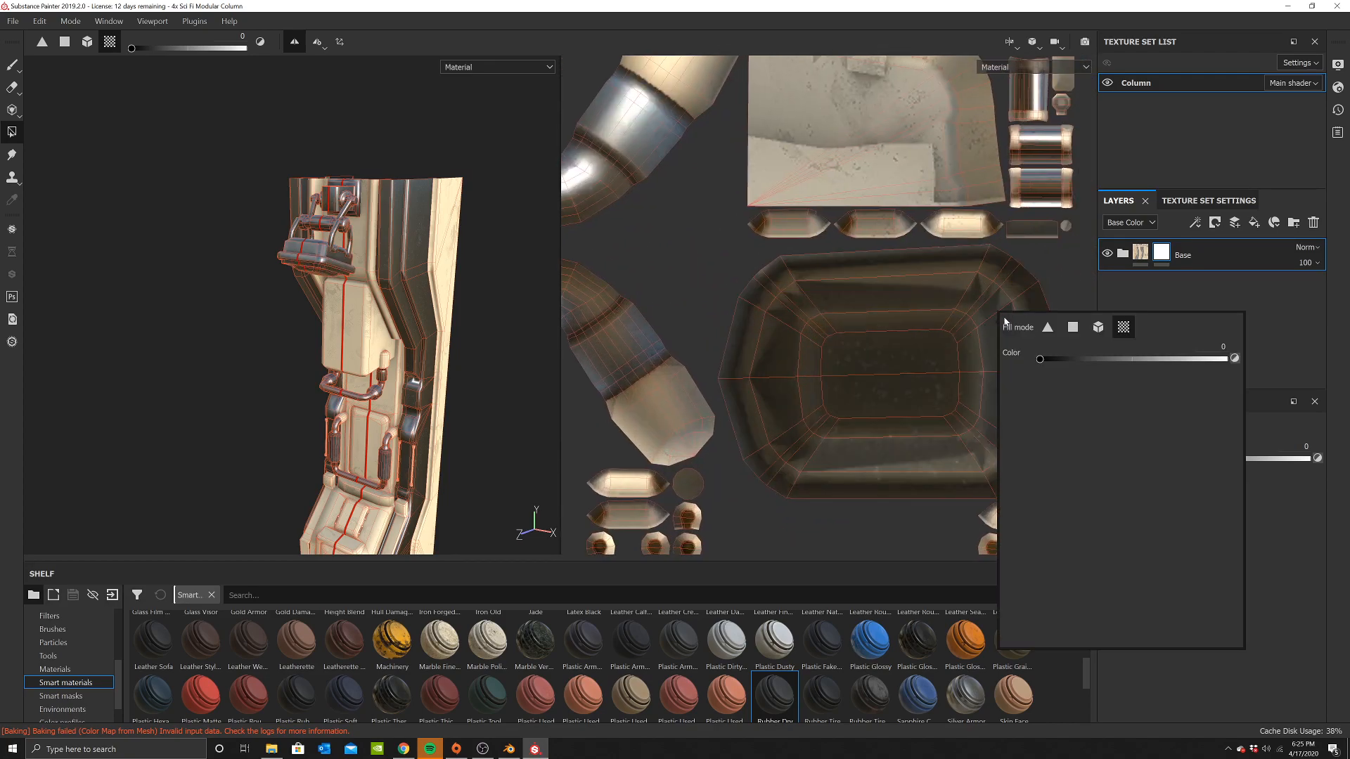
left_click(1072, 328)
left_click_drag(751, 295, 967, 401)
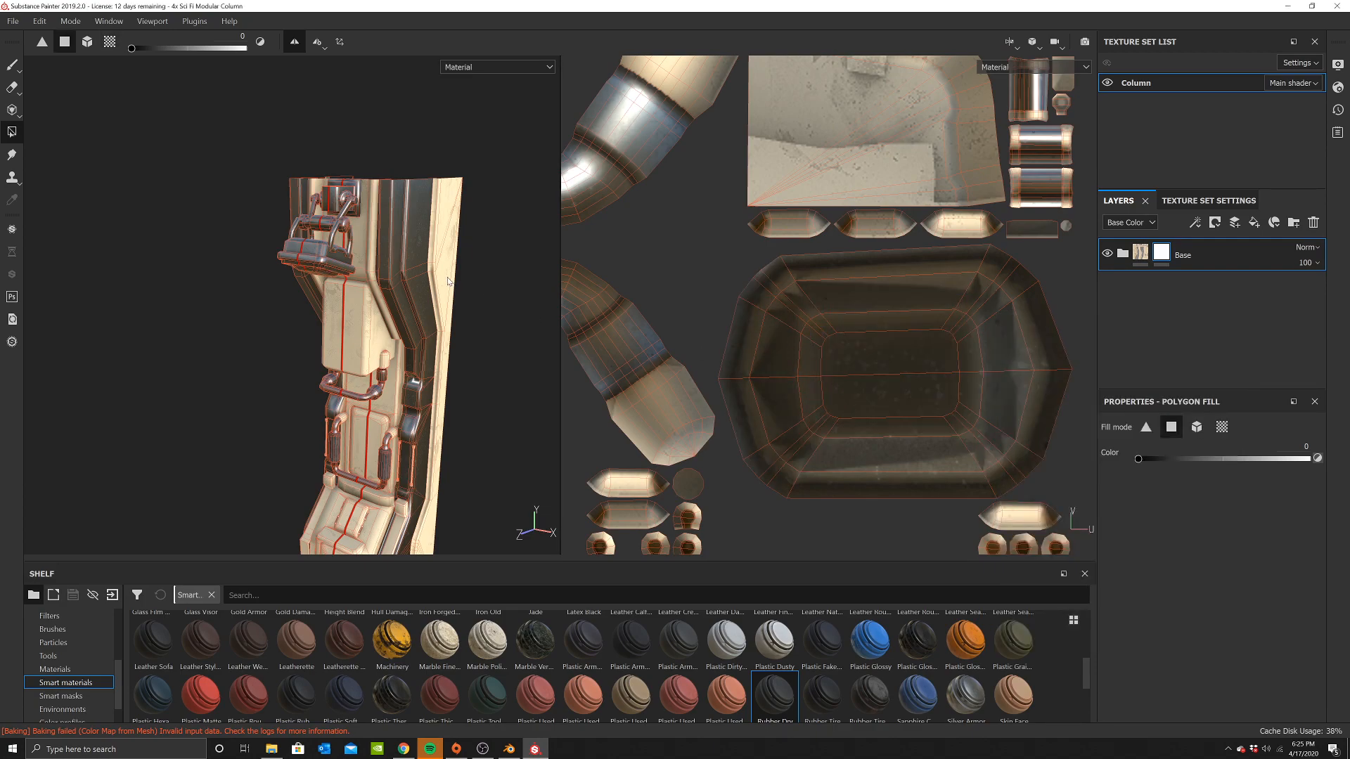
Mask the Base material off the recessed inner faces on the upper block's underside with Polygon Fill color 0
left_click_drag(449, 281, 342, 195, "alt")
scroll(290, 283, "up", 5)
left_click(298, 276)
scroll(297, 268, "up", 1)
left_click_drag(298, 272, 286, 232, "alt")
scroll(918, 318, "up", 2)
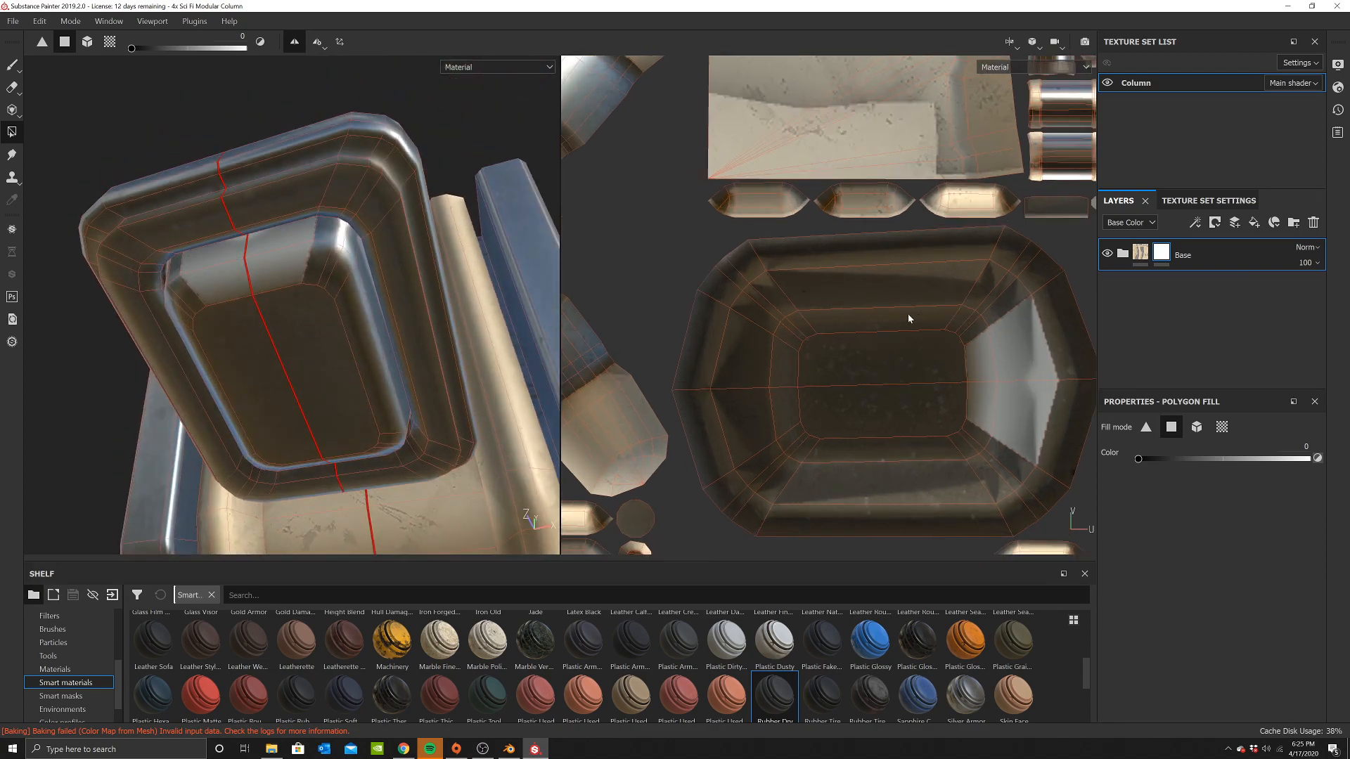
left_click_drag(792, 295, 998, 446)
key("ctrl+z")
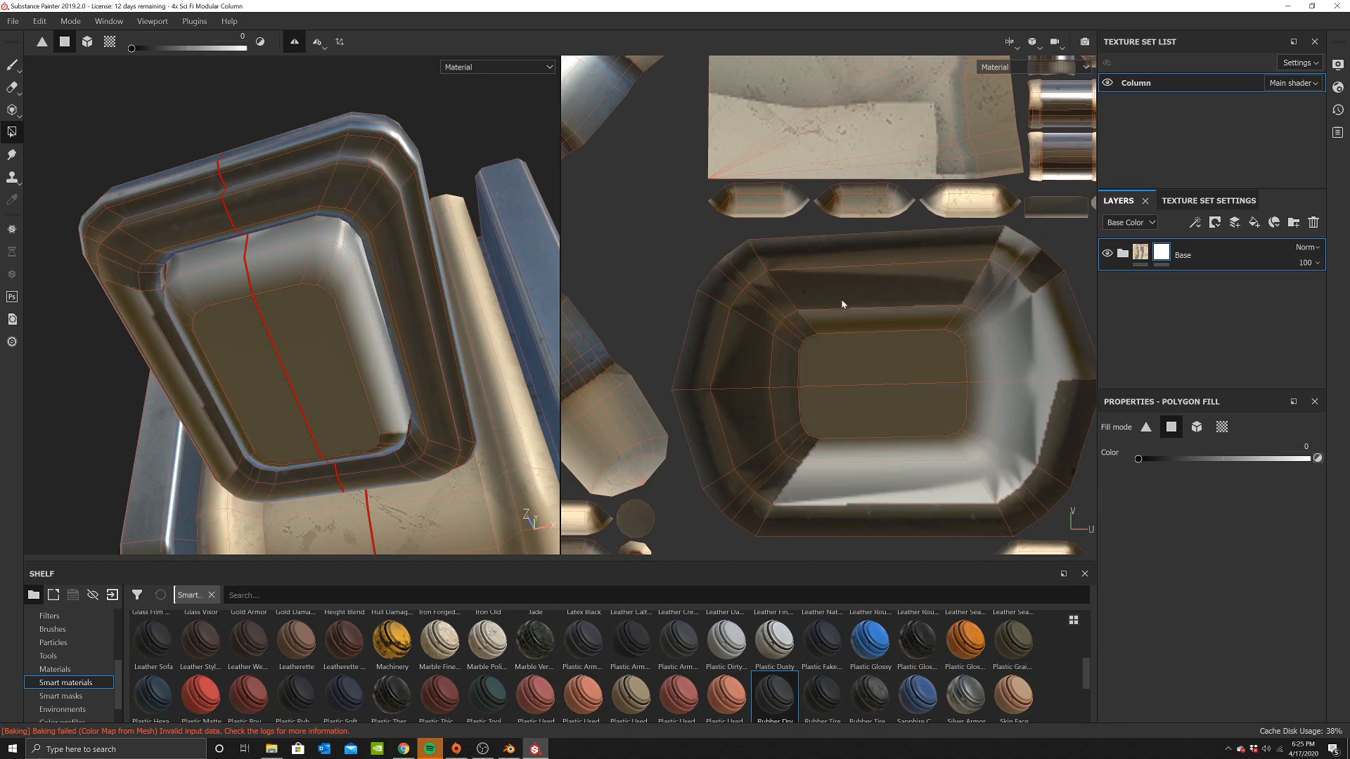
left_click(843, 304)
left_click_drag(743, 298, 811, 463)
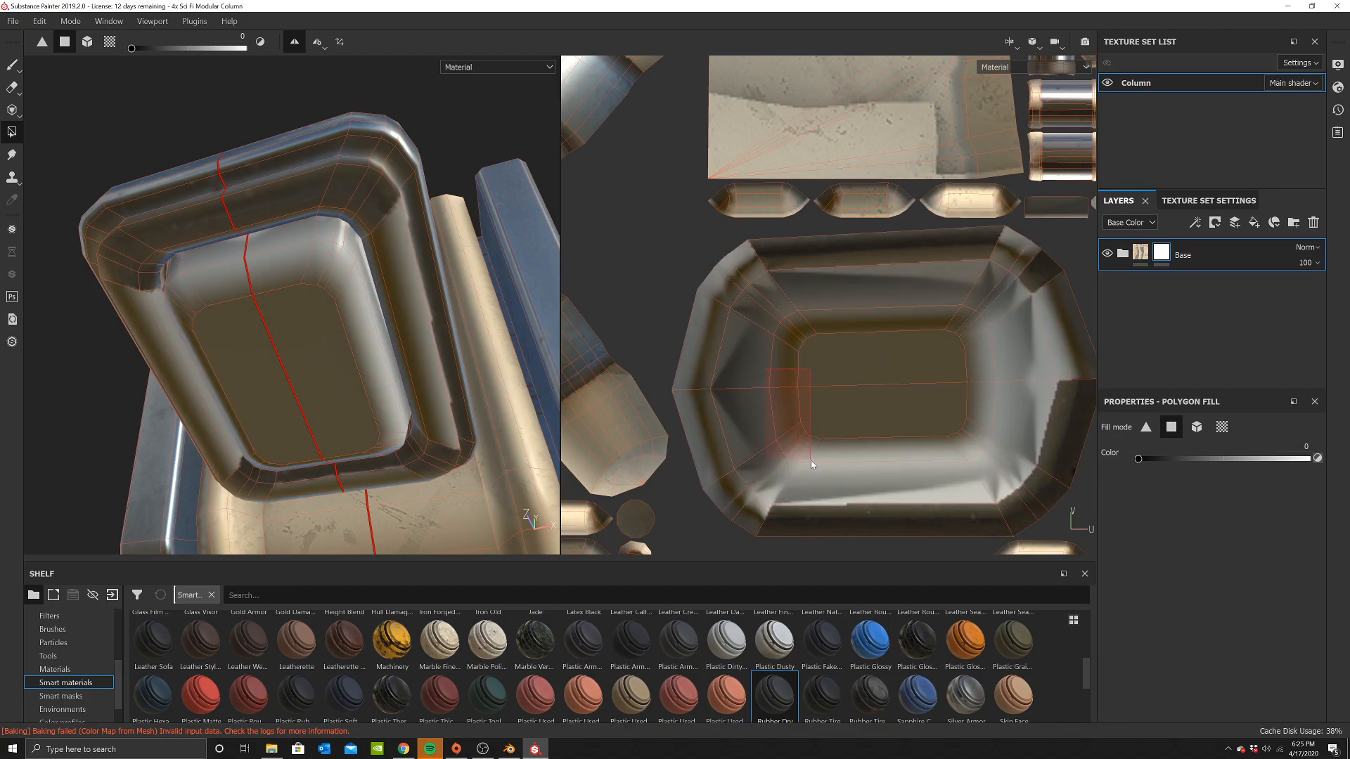
Turn symmetry off, set the Polygon Fill color to 1, and restore Base on the outer rim faces of the rounded UV island
left_click(295, 43)
right_click(744, 283)
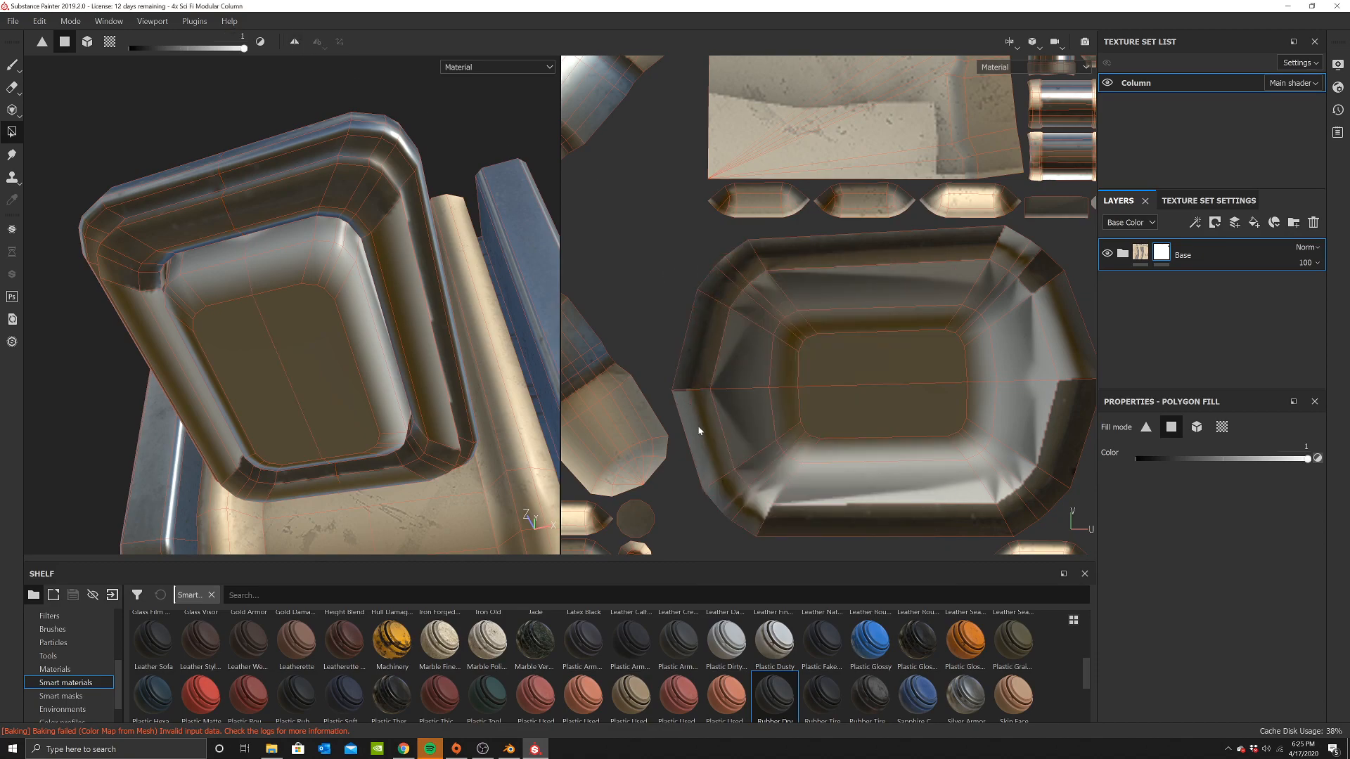
left_click_drag(722, 506, 1081, 469)
left_click_drag(878, 464, 1005, 471)
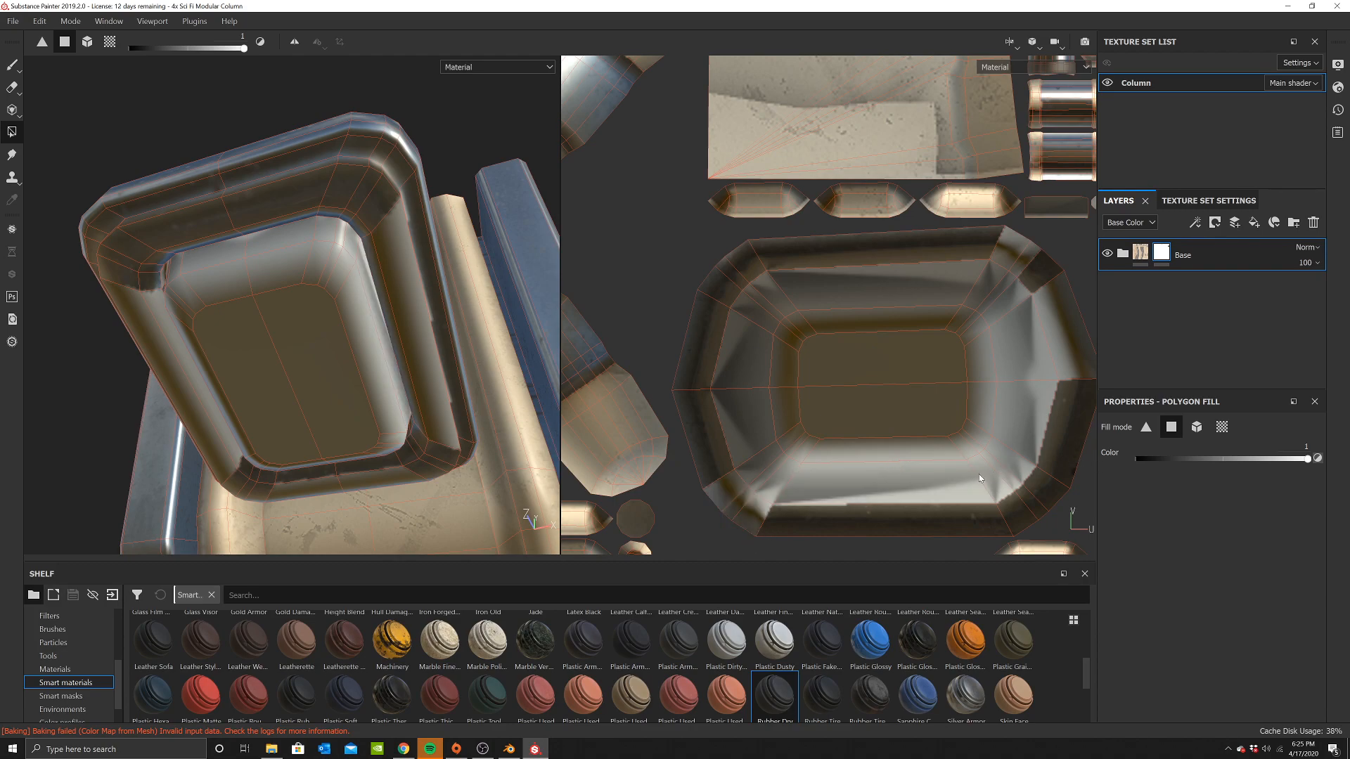
left_click_drag(743, 511, 723, 498)
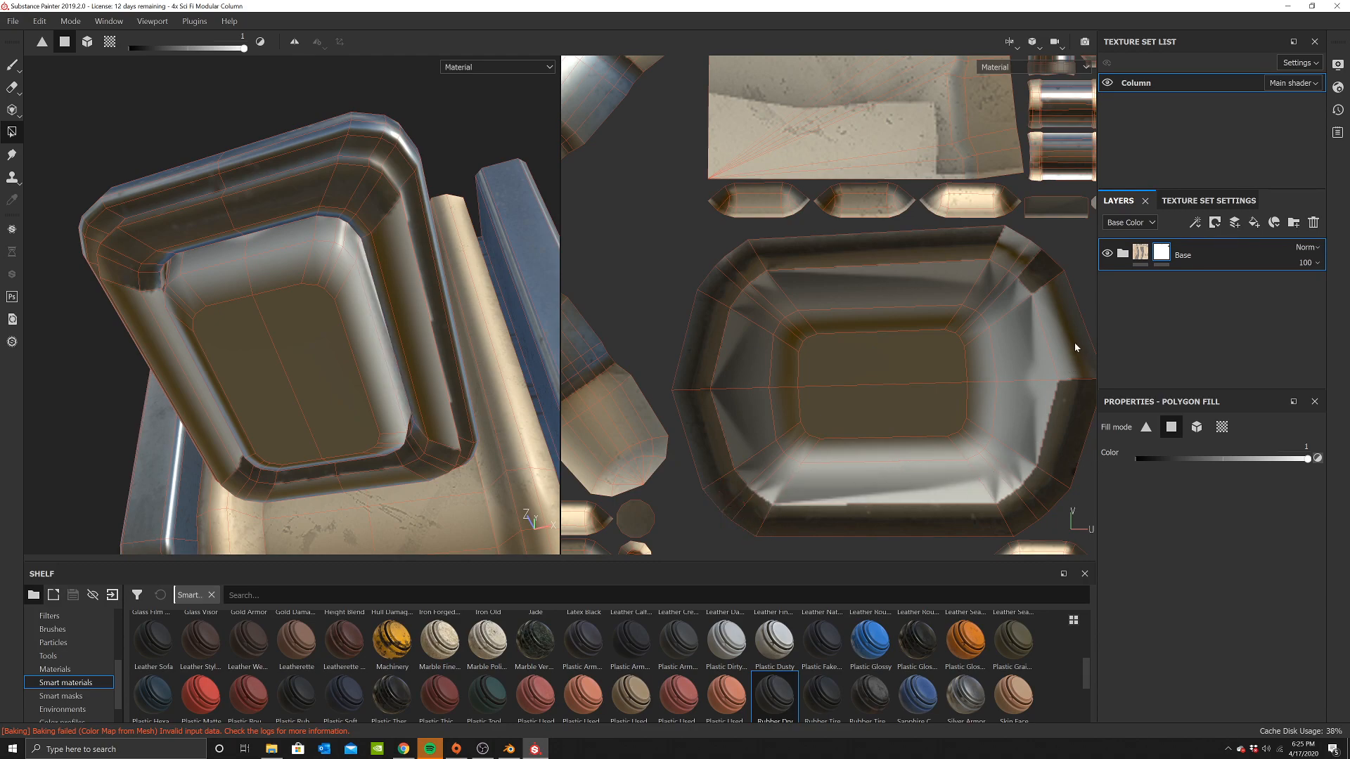
left_click(1024, 261)
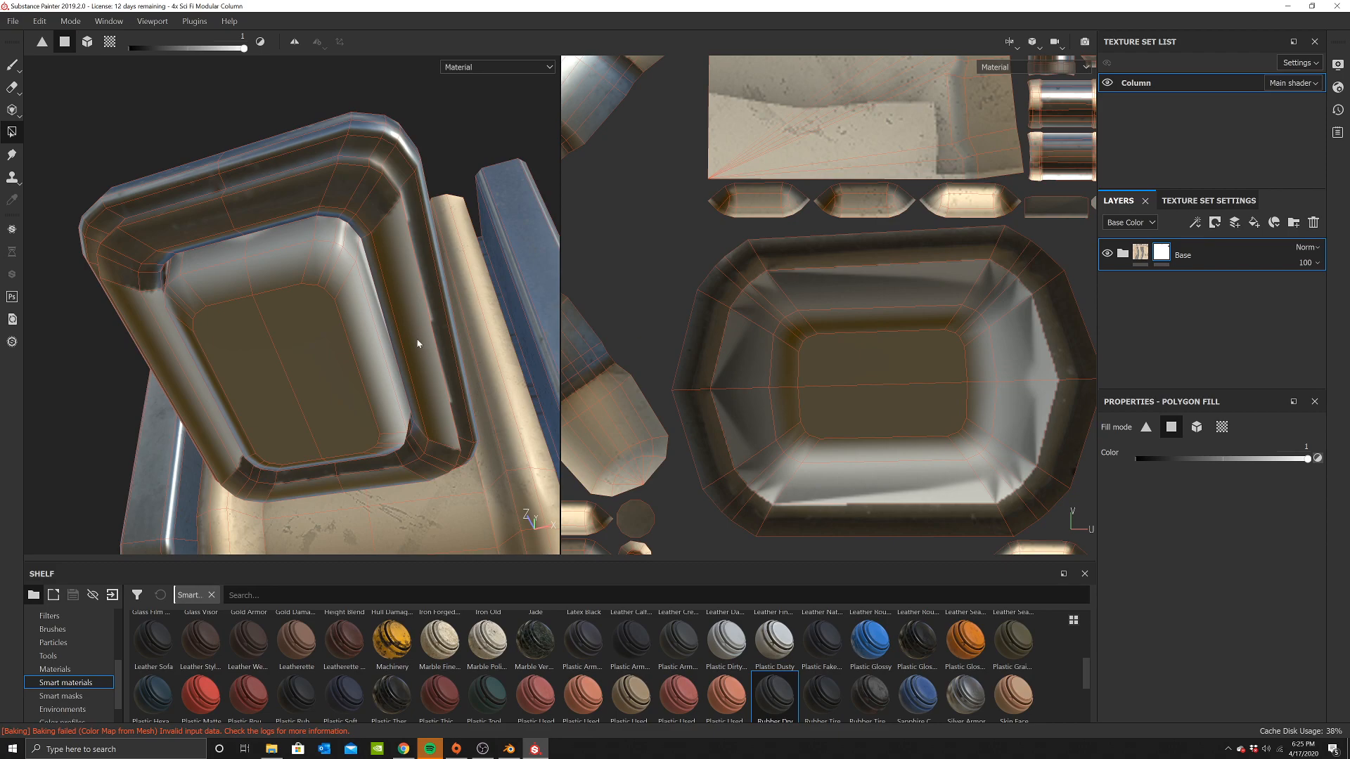
Touch up the Base folder's mask with polygon fill, restoring the lamp's frame face at value 1 and masking out the inner face at 0
left_click_drag(417, 343, 337, 345, "alt")
left_click_drag(418, 314, 412, 393, "alt")
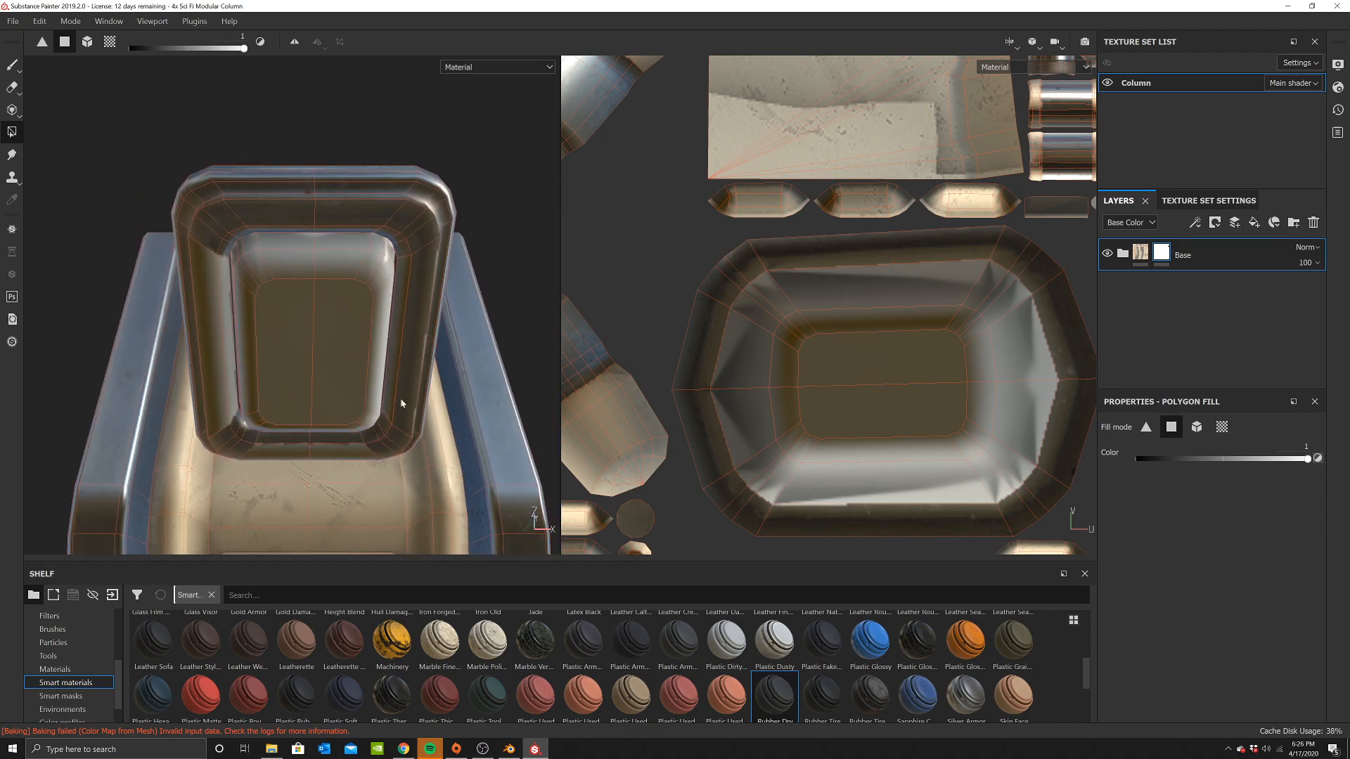
left_click(226, 358)
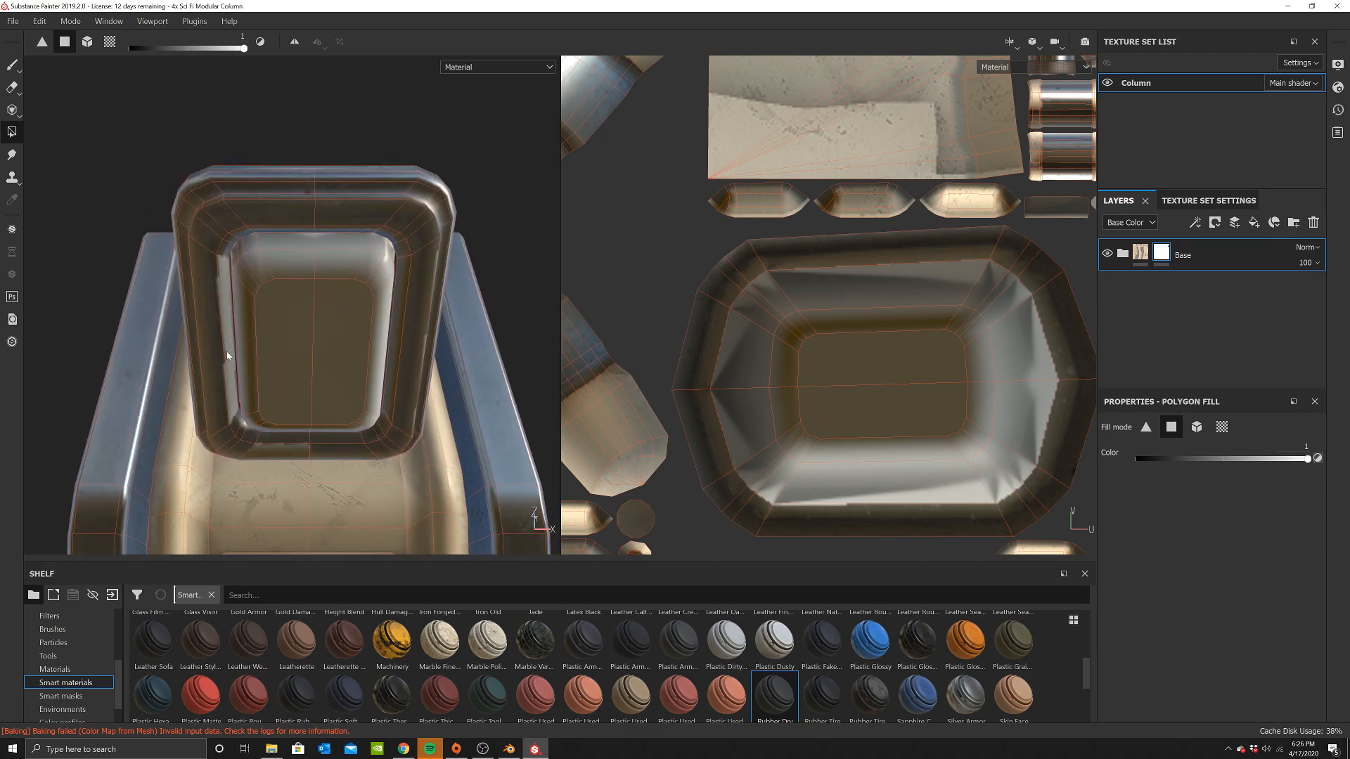
left_click_drag(297, 446, 300, 307, "alt")
right_click(300, 307)
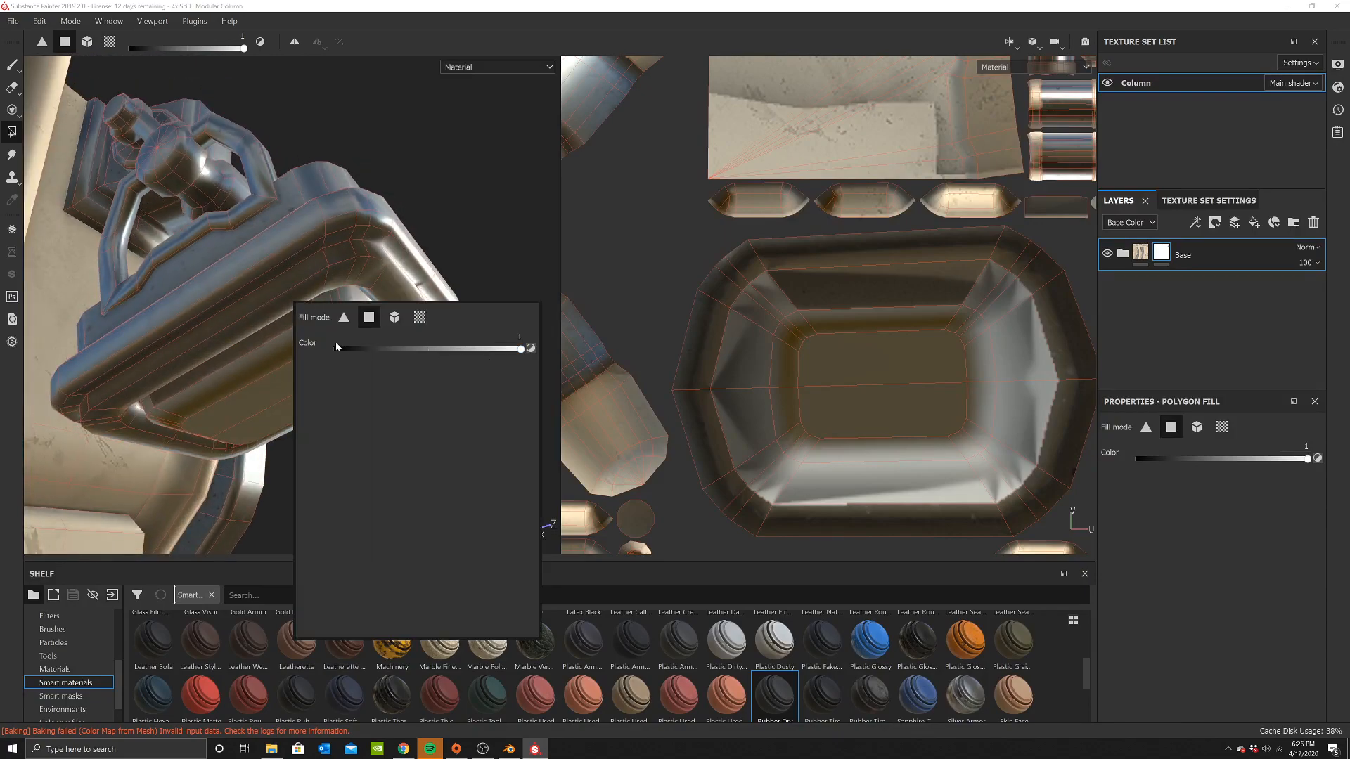
left_click_drag(347, 357, 346, 298)
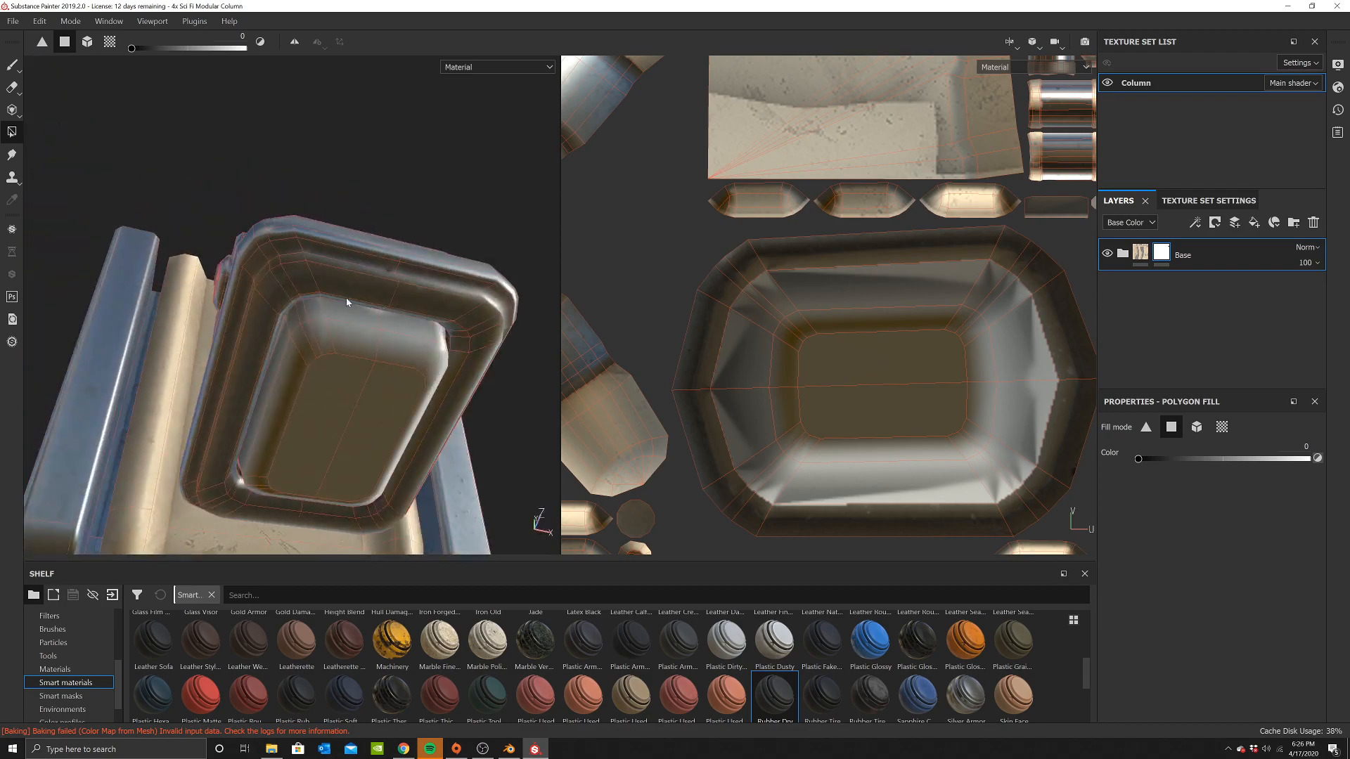
Add a fill layer above the Base folder and mask it with an inverted copy of the Base folder's mask
left_click(1255, 222)
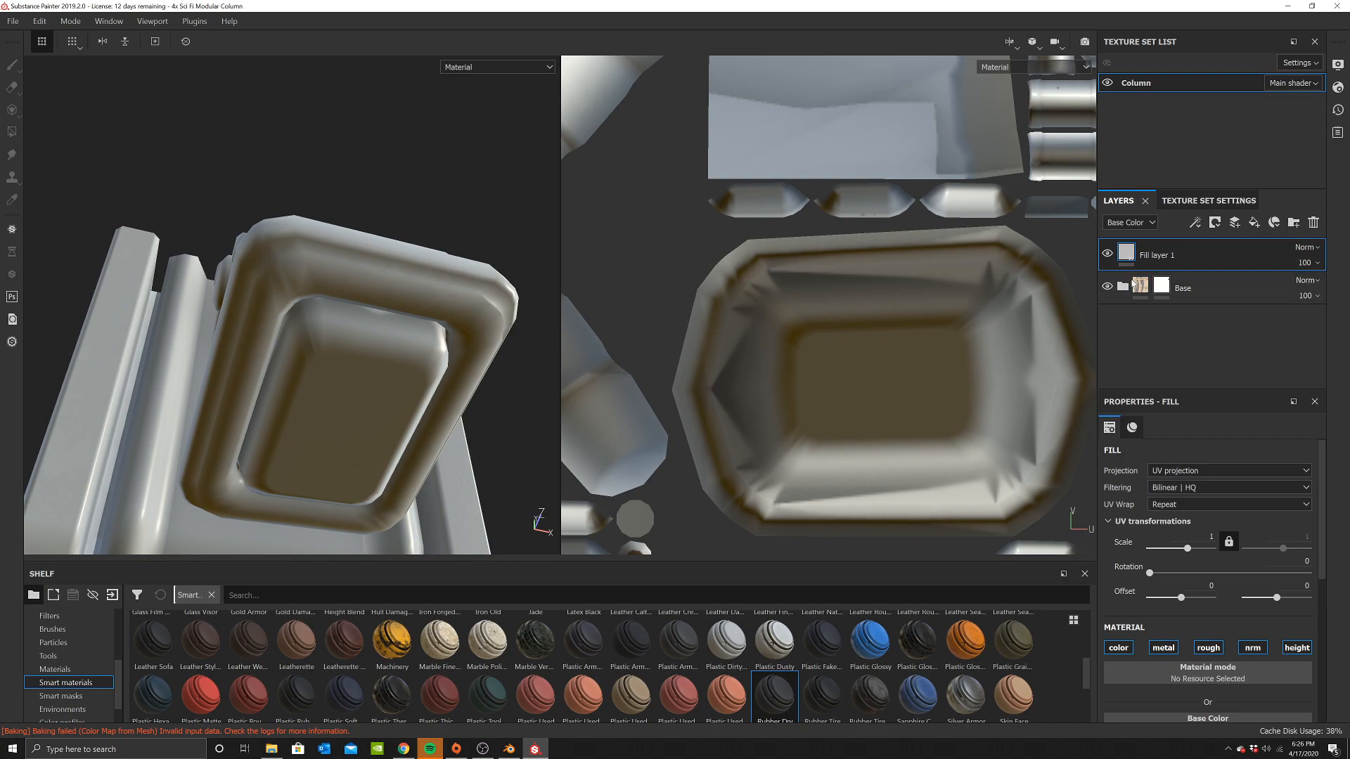
left_click_drag(1141, 255, 1168, 309)
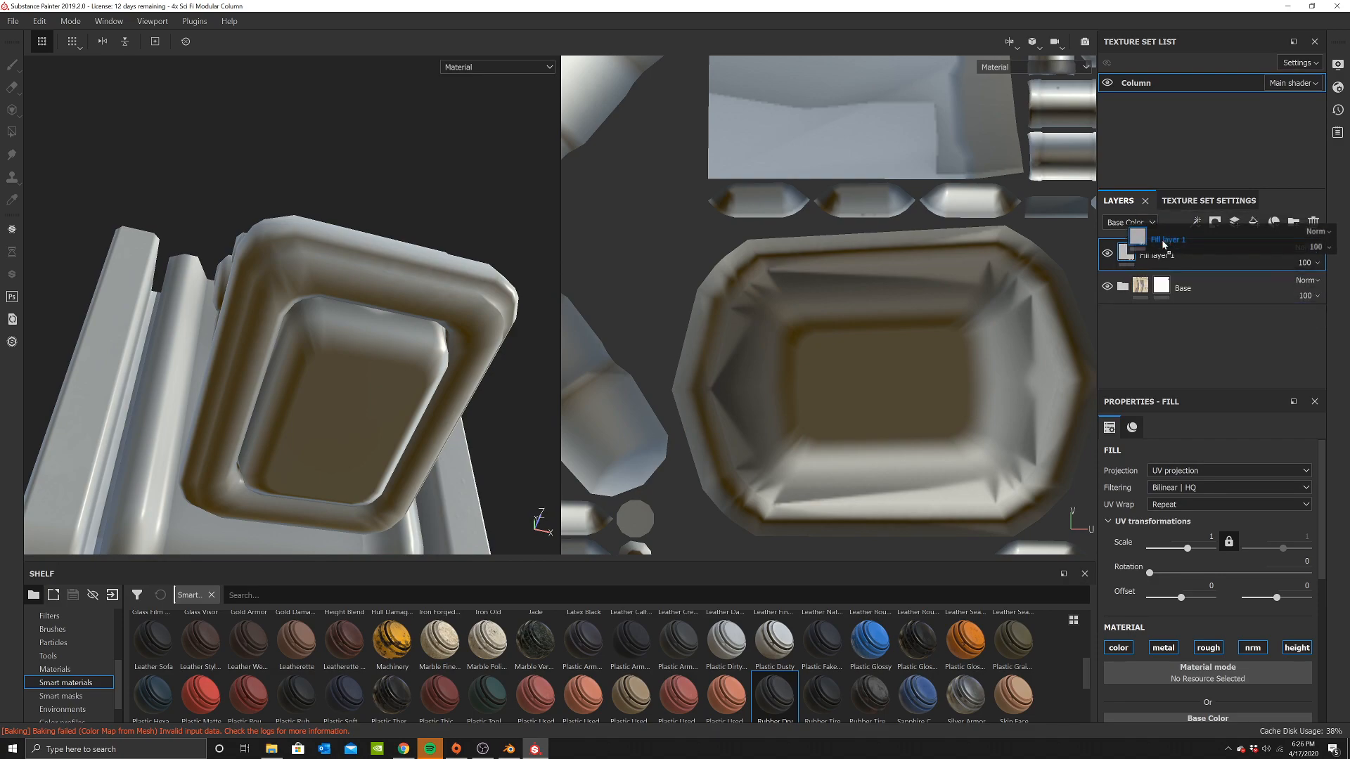
left_click(1166, 286)
right_click(1167, 286)
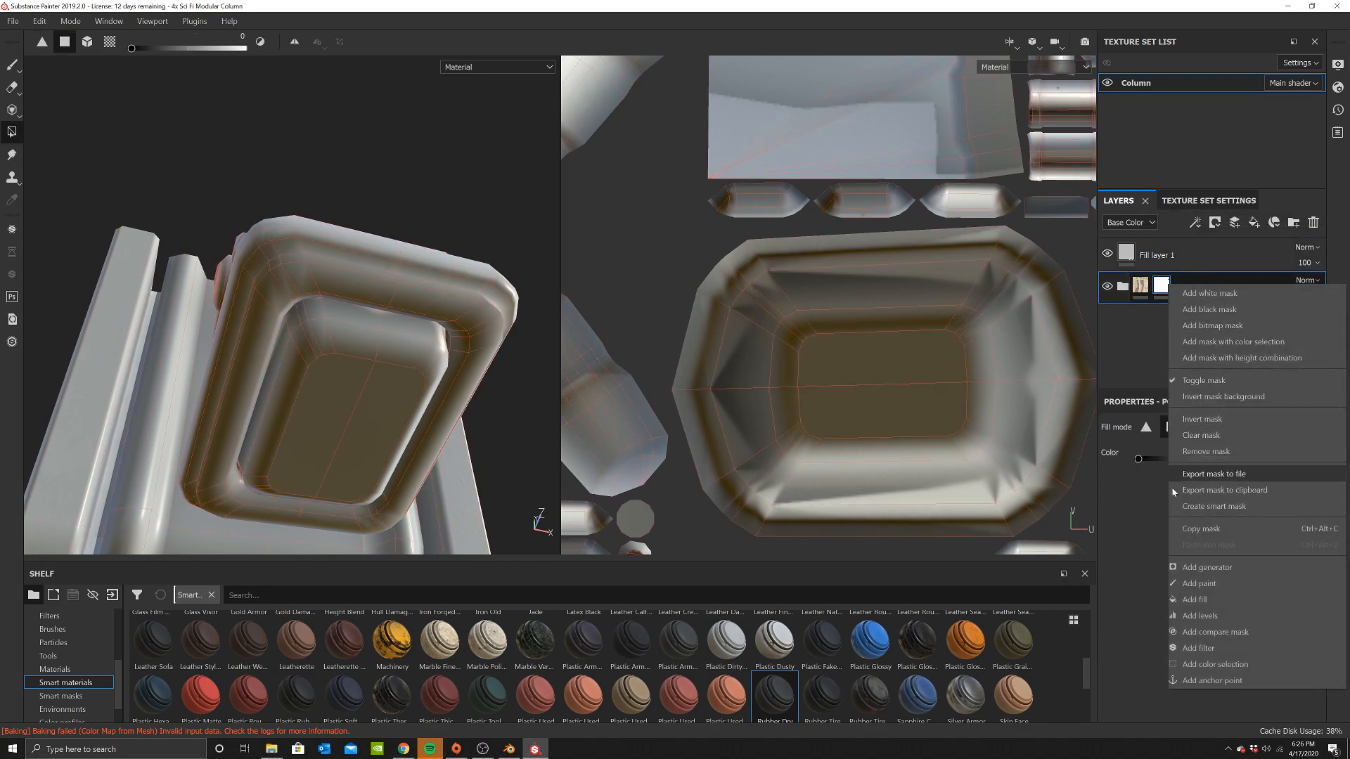
left_click(1222, 529)
right_click(1188, 269)
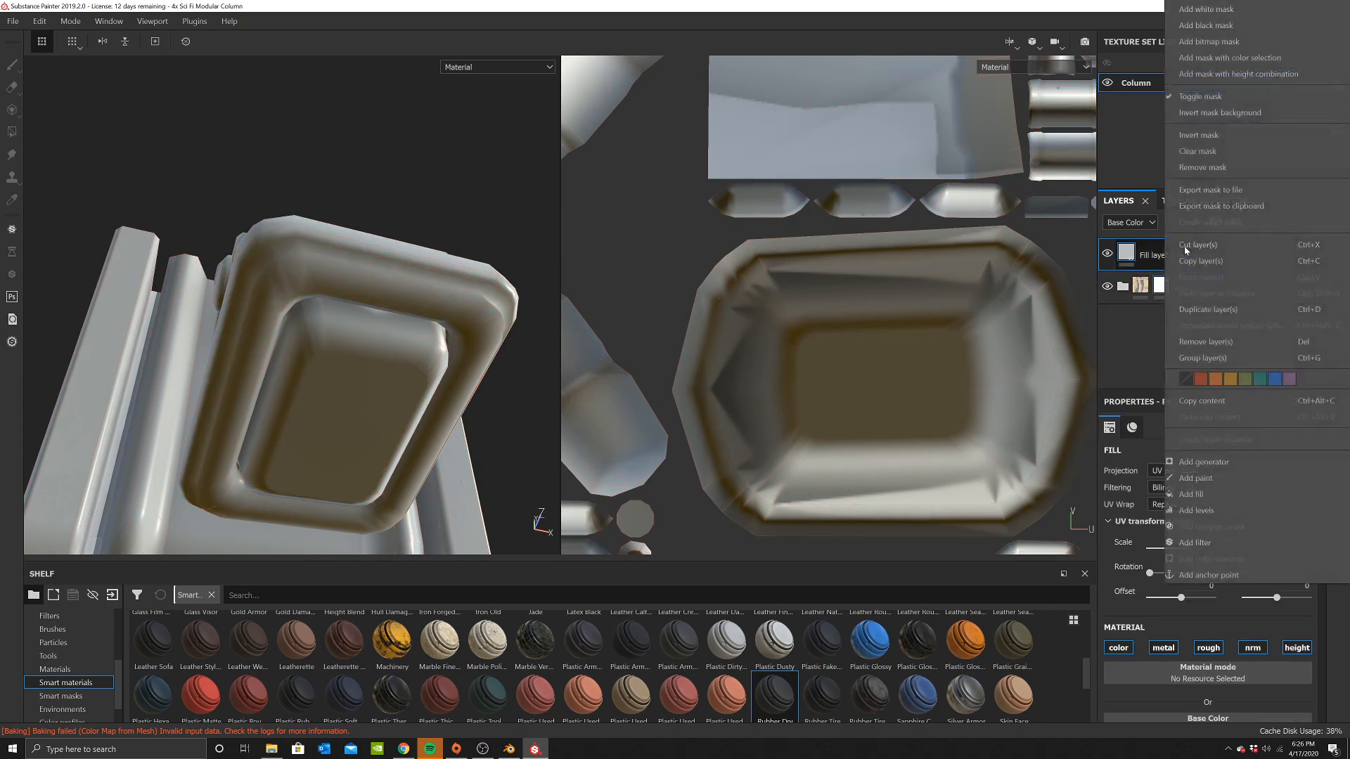
left_click(1195, 17)
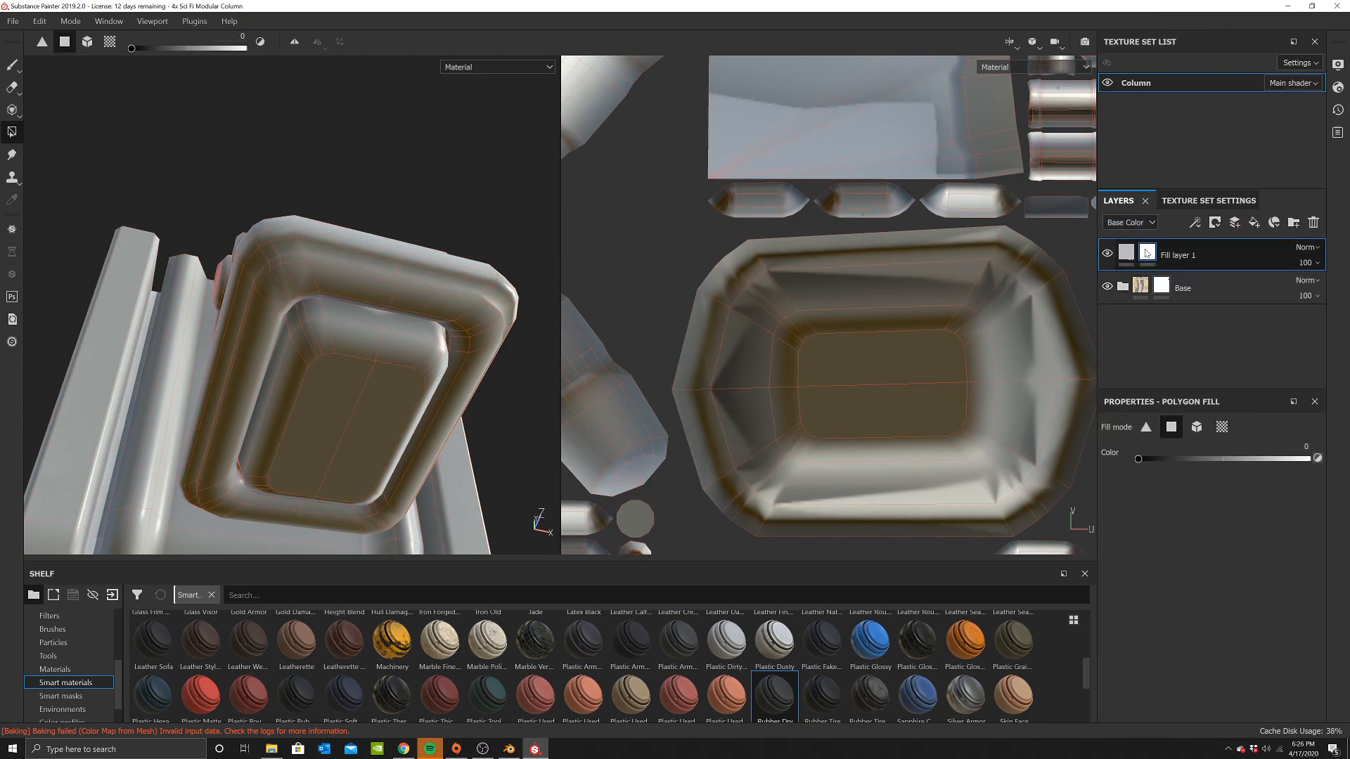
right_click(1144, 253)
left_click(1189, 512)
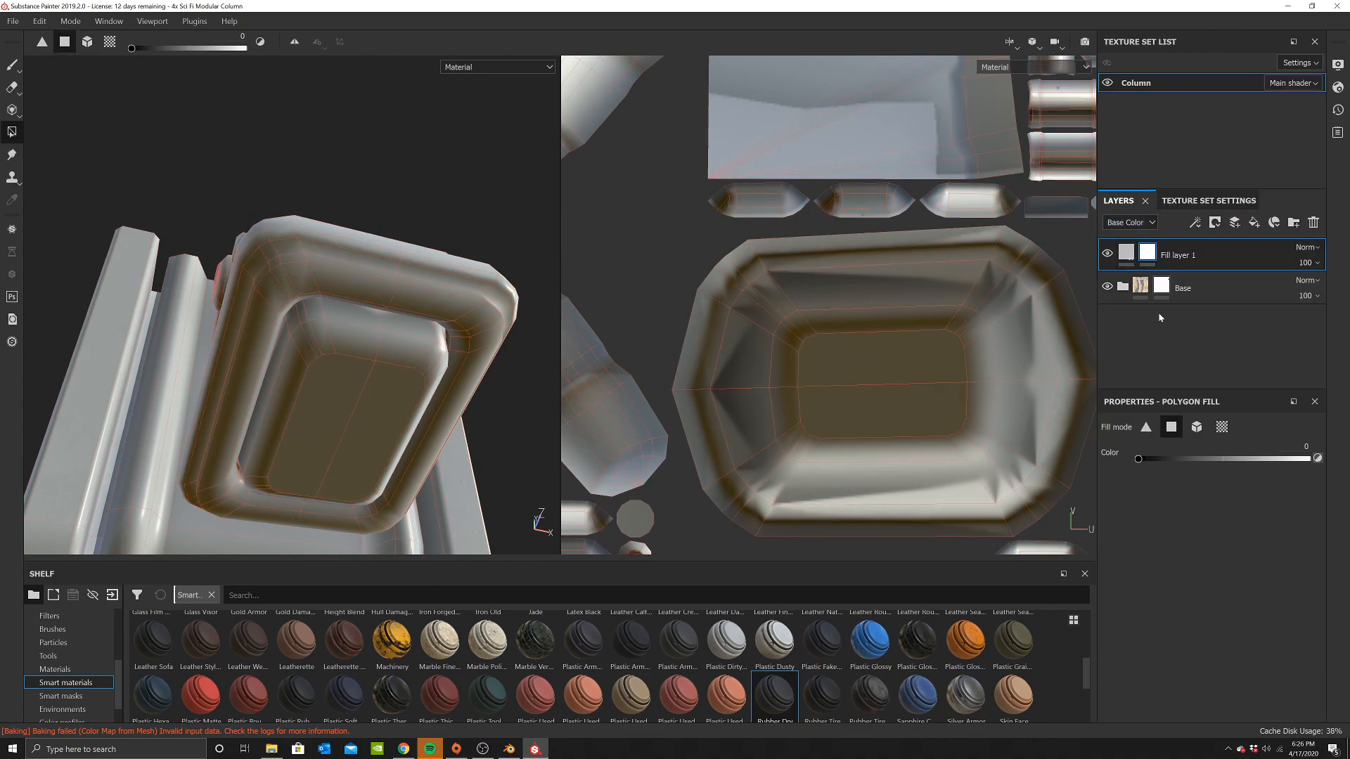
right_click(1146, 254)
left_click(1186, 392)
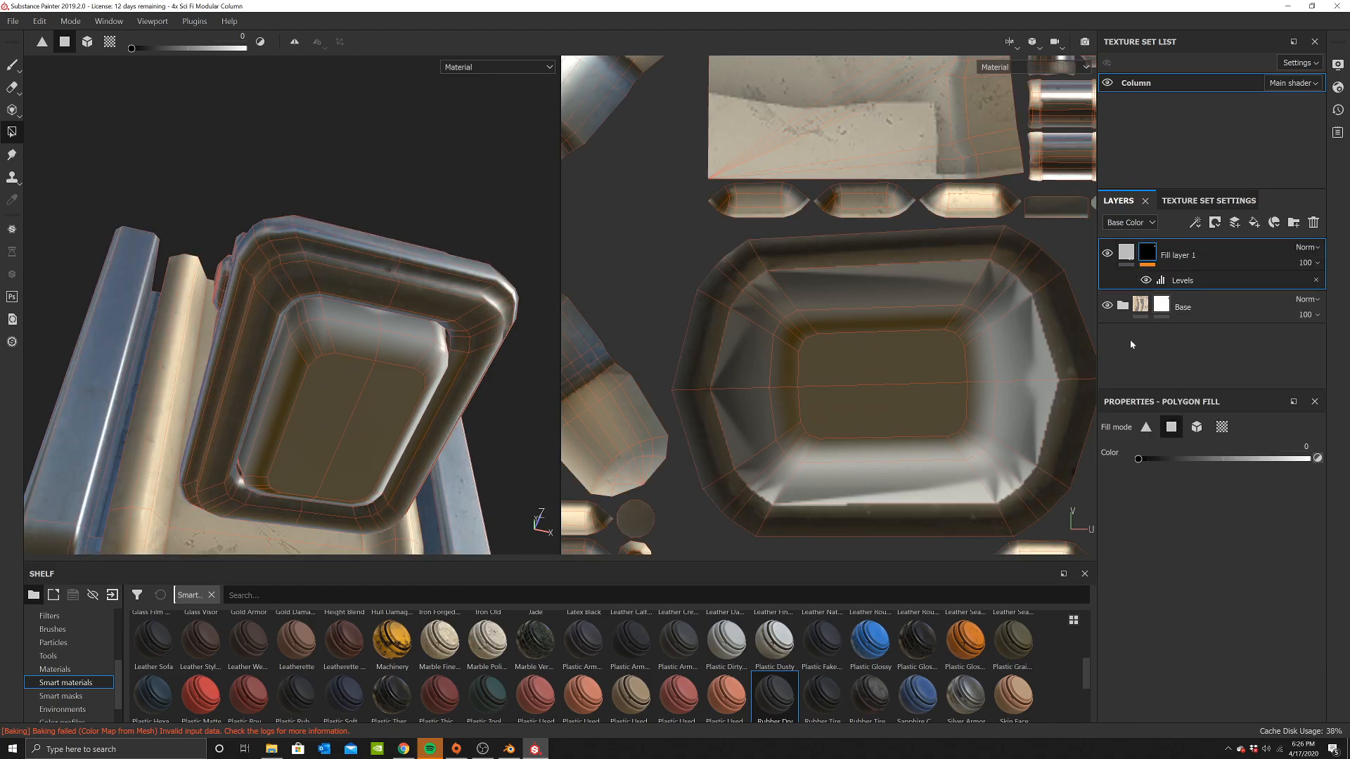
Add ambient occlusion and emissive channels to the Column texture set
left_click(1206, 201)
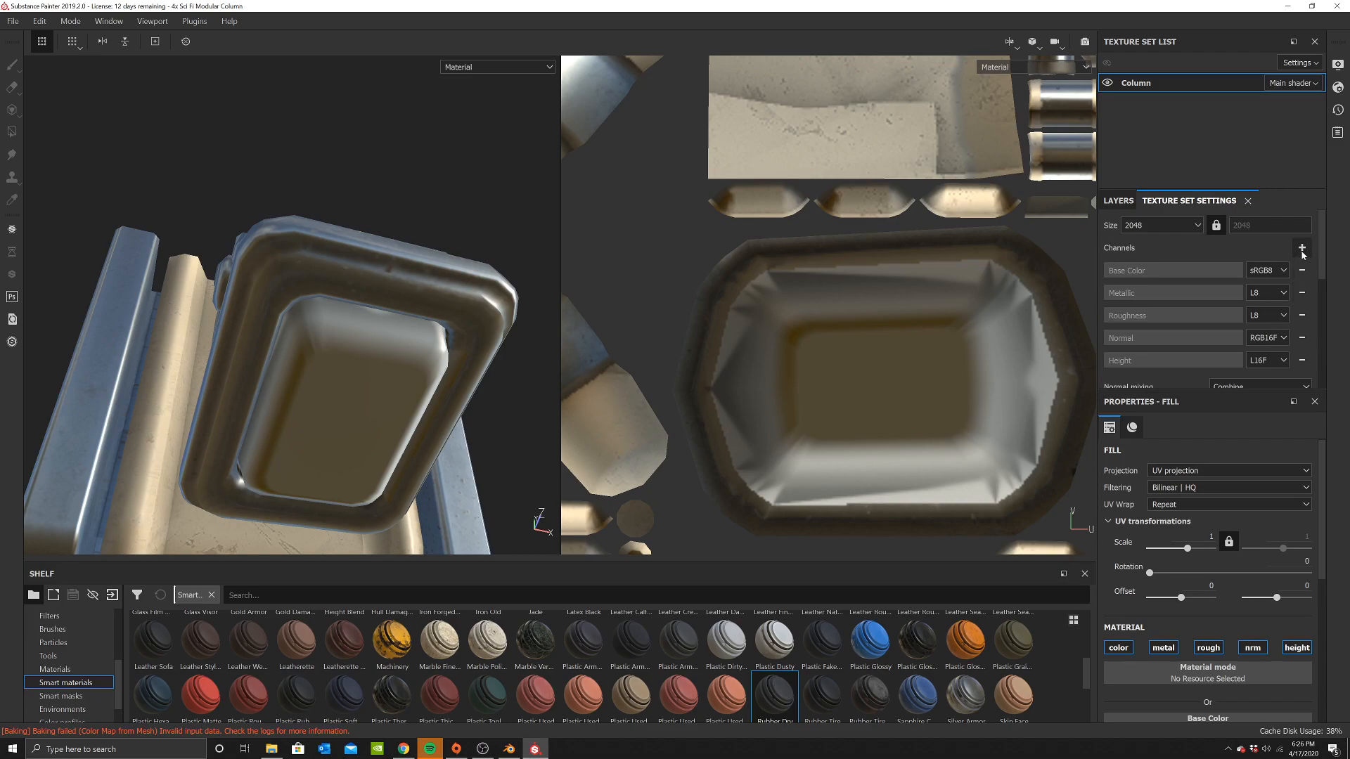
left_click(1302, 249)
left_click(1306, 267)
left_click(1302, 248)
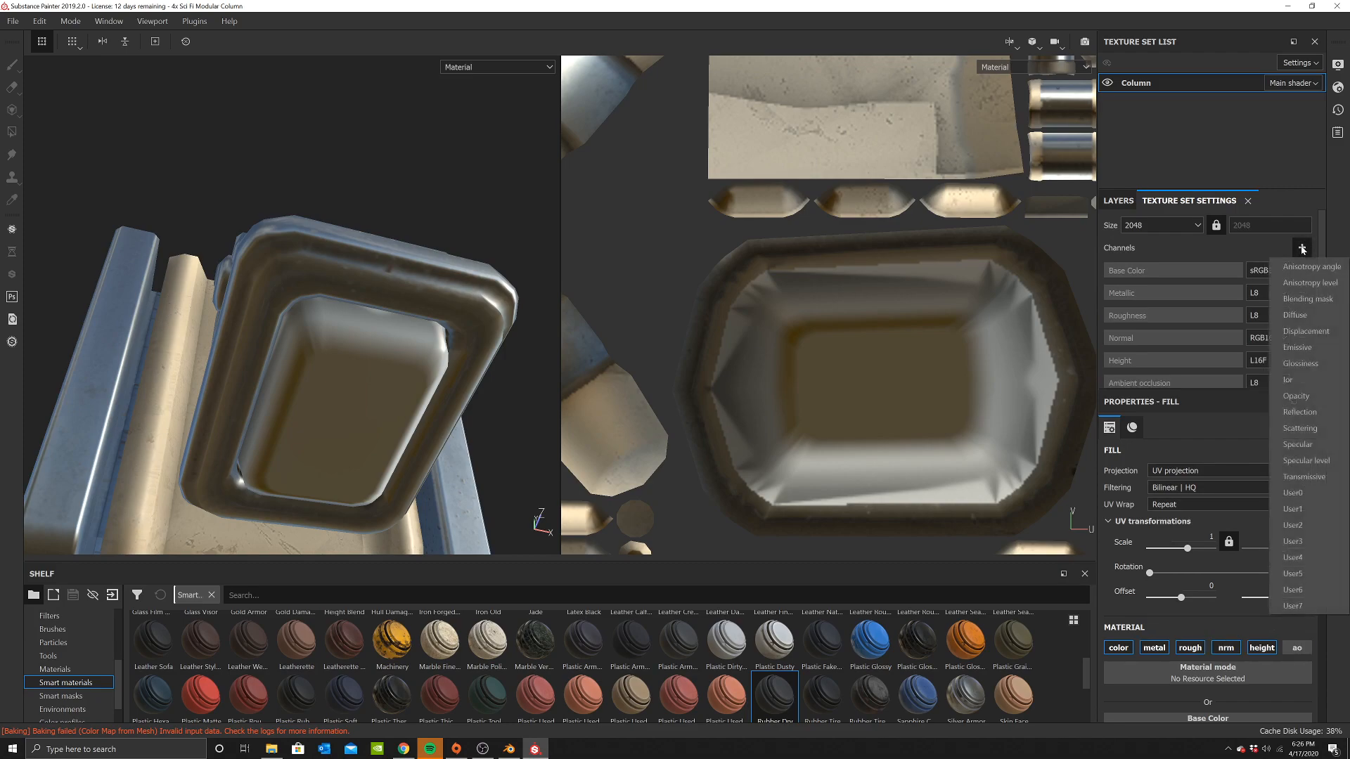
left_click(1297, 348)
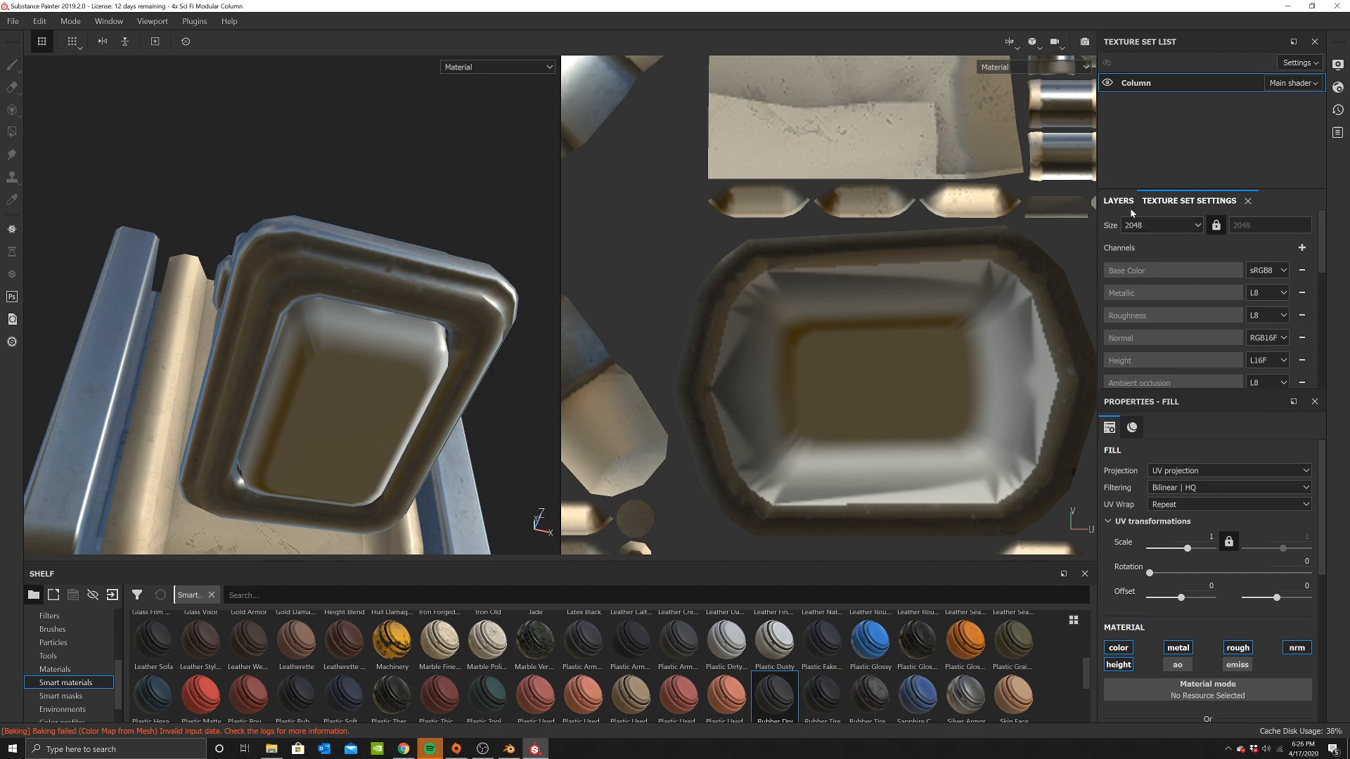
Enable the emissive channel on the fill layer and set its colour to a warm orange, RGB 1.000, 0.667, 0.279
left_click(1119, 201)
left_click(1105, 253)
left_click(1106, 253)
right_click(708, 160)
scroll(861, 307, "up", 3)
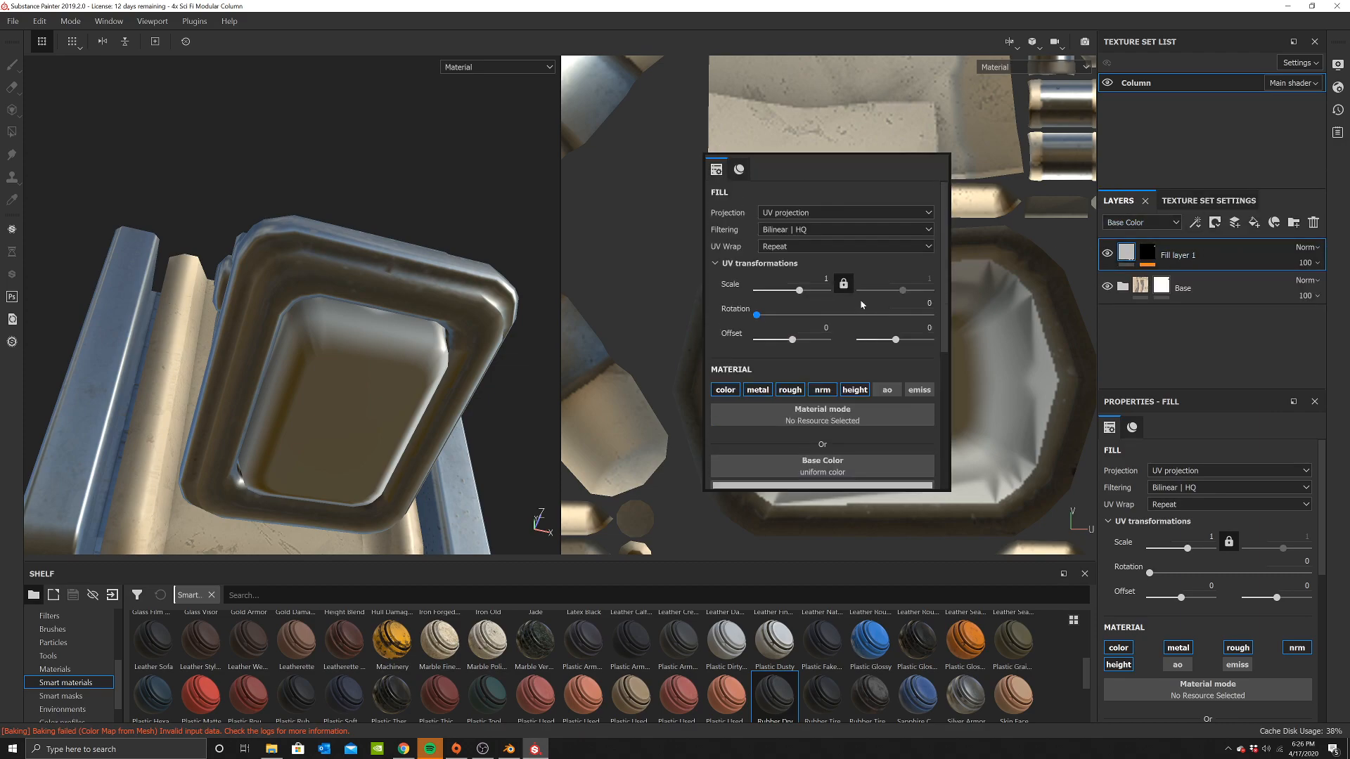
left_click(918, 388)
scroll(844, 387, "down", 5)
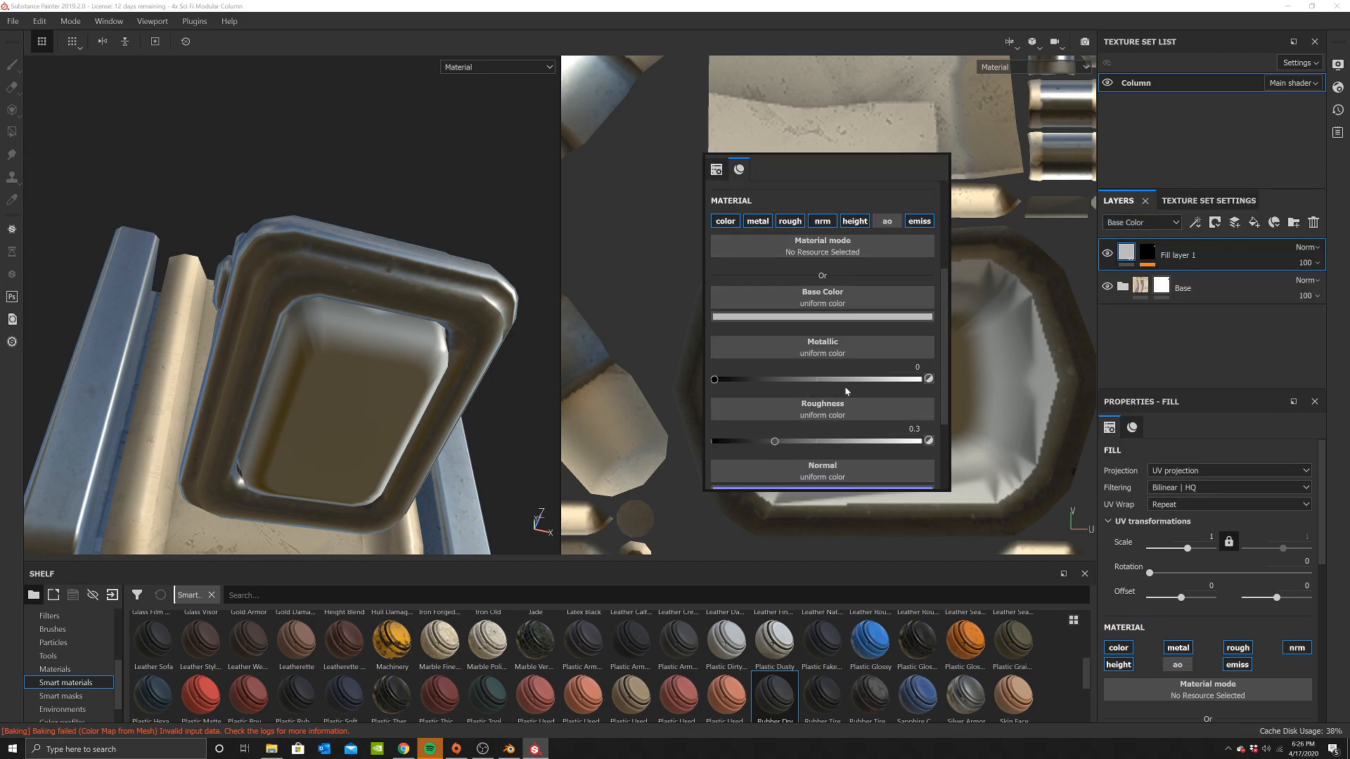
left_click(816, 477)
mouse_move(944, 613)
left_mouse_down()
mouse_move(939, 555)
mouse_move(938, 619)
mouse_move(935, 606)
left_mouse_up()
left_click_drag(872, 534, 861, 503)
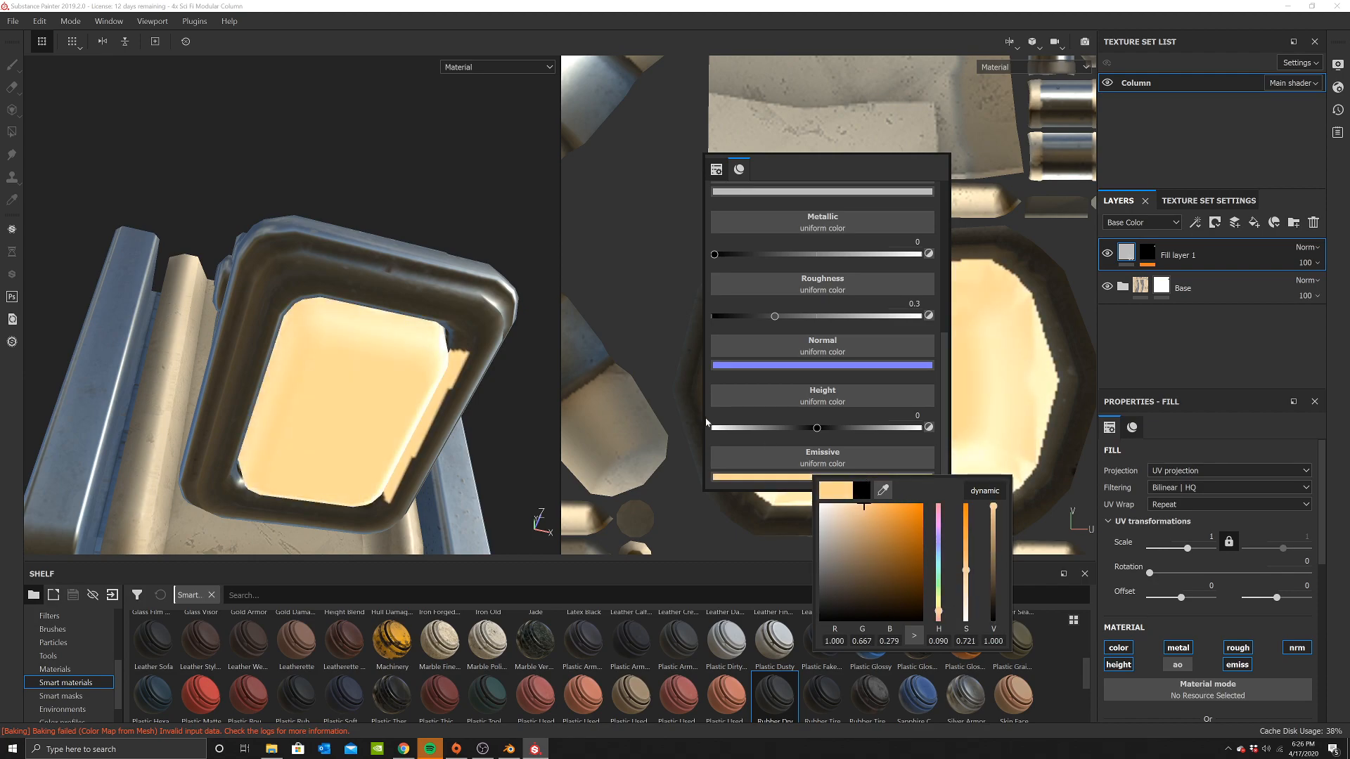
left_click(450, 305)
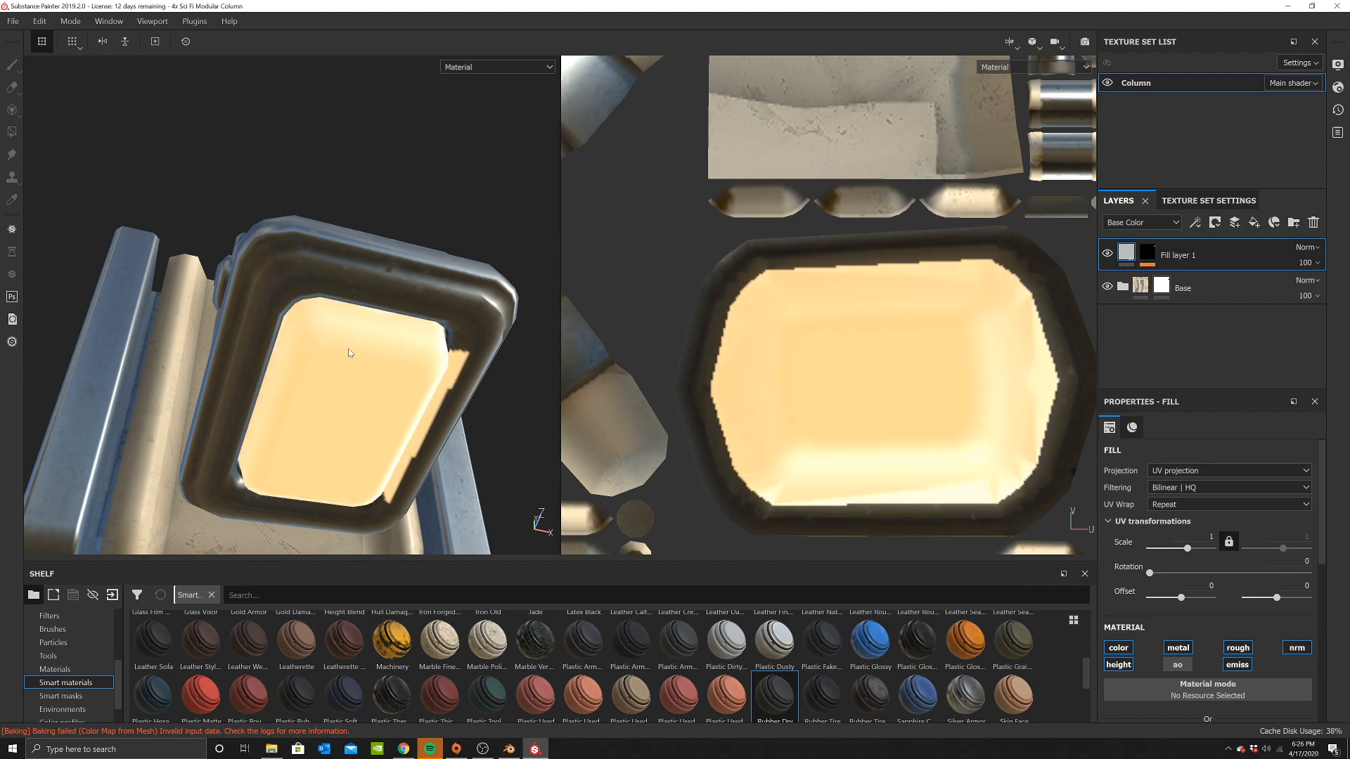
Remove the stray glowing strip on the lamp's frame by polygon-filling it with value 1 in the fill layer's mask
scroll(367, 355, "down", 5)
left_click_drag(368, 364, 405, 305, "alt")
scroll(380, 310, "up", 5)
left_click(1146, 253)
right_click(707, 176)
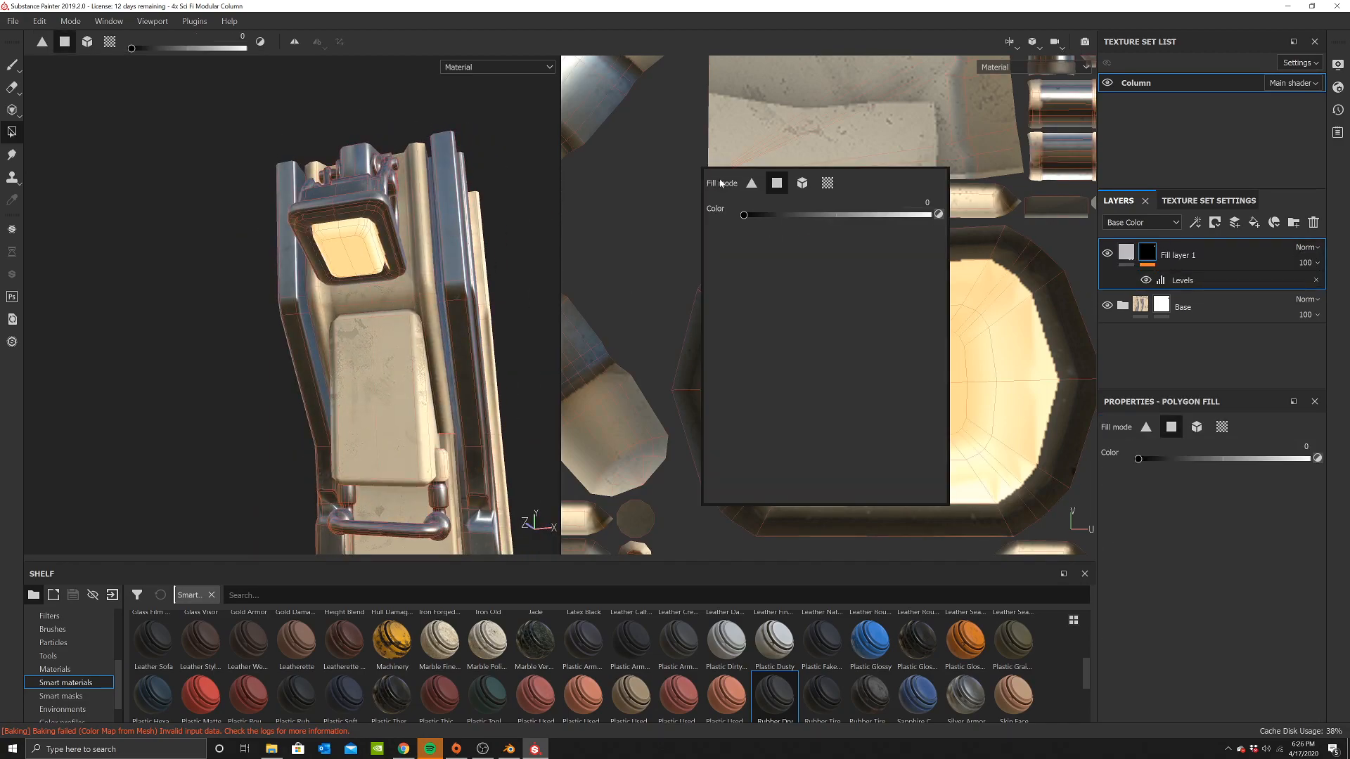
scroll(337, 193, "up", 5)
left_click_drag(338, 192, 415, 274, "alt")
left_click(412, 290)
scroll(412, 290, "up", 3)
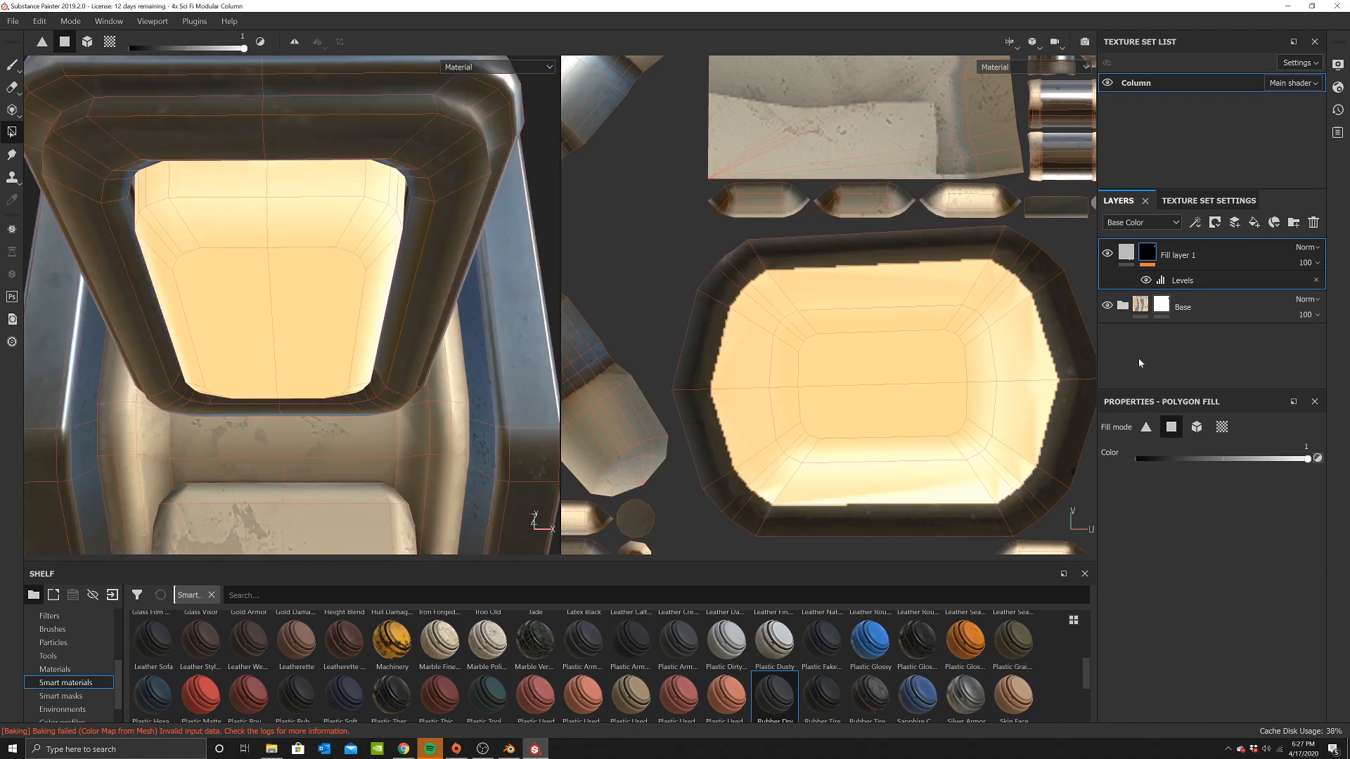
Touch up the Base folder's mask beside the lamp glass with polygon fill, setting the fill value to 0 and back to 1
left_click(1181, 307)
right_click(499, 247)
left_click_drag(639, 294, 387, 288)
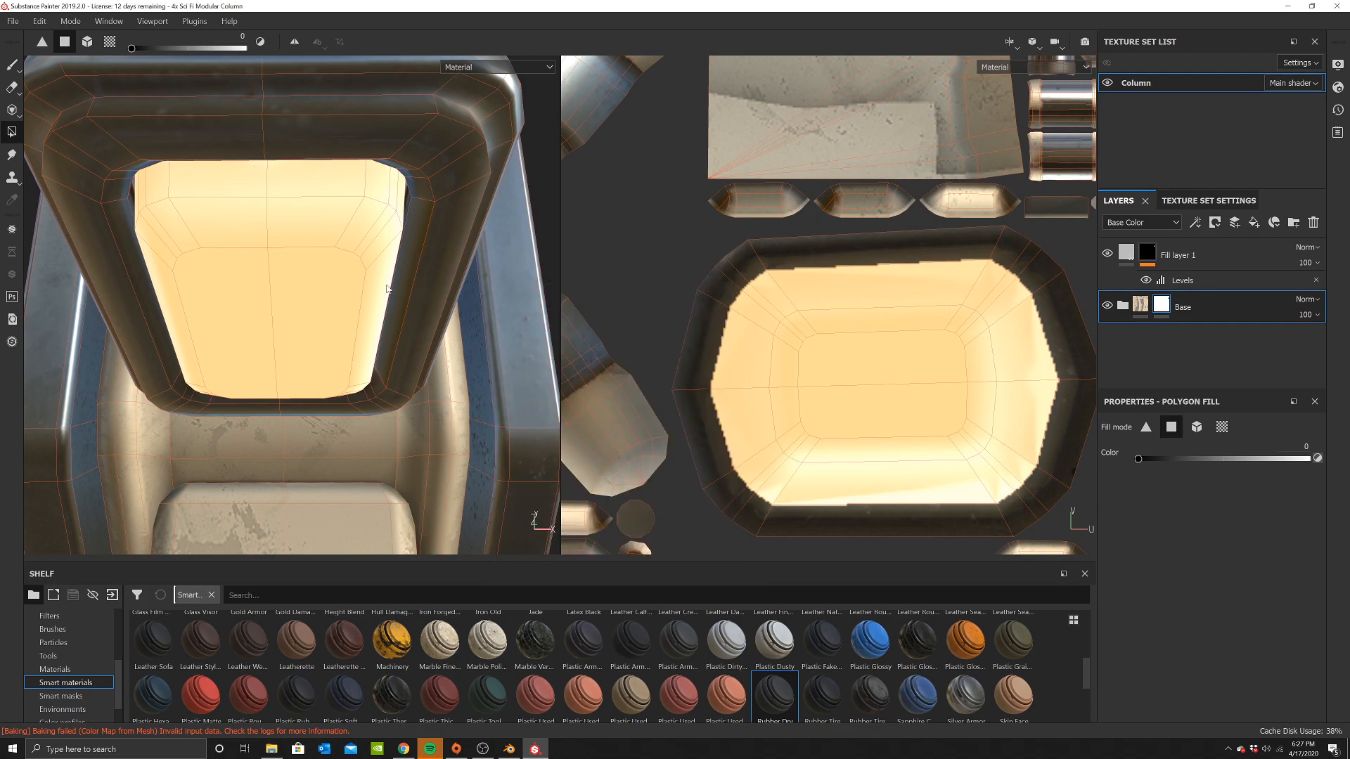
right_click(424, 269)
left_click(645, 306)
Rename the emissive fill layer as Light
scroll(430, 298, "down", 2)
left_click_drag(429, 298, 450, 376, "alt")
scroll(349, 287, "down", 2)
scroll(350, 287, "down", 1)
scroll(449, 376, "down", 1)
scroll(901, 425, "down", 5)
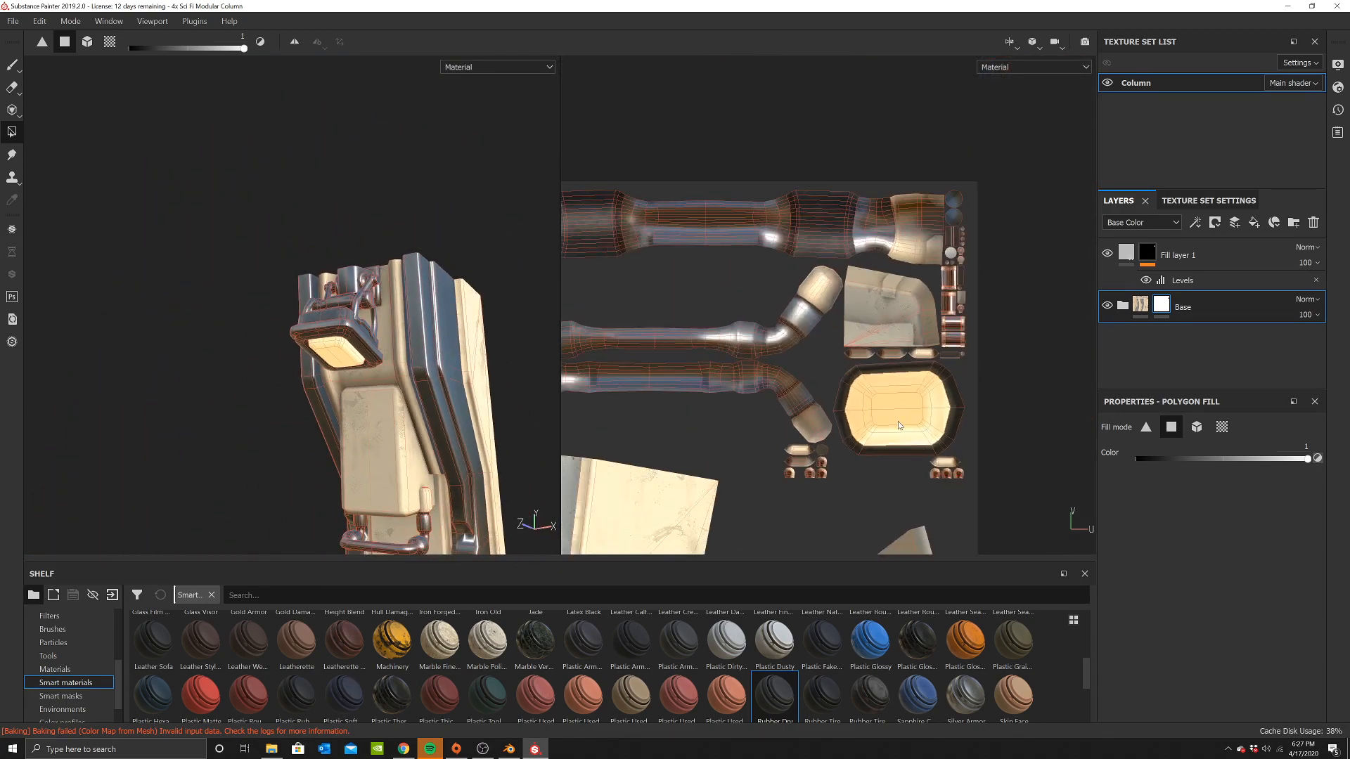
double_click(1177, 254)
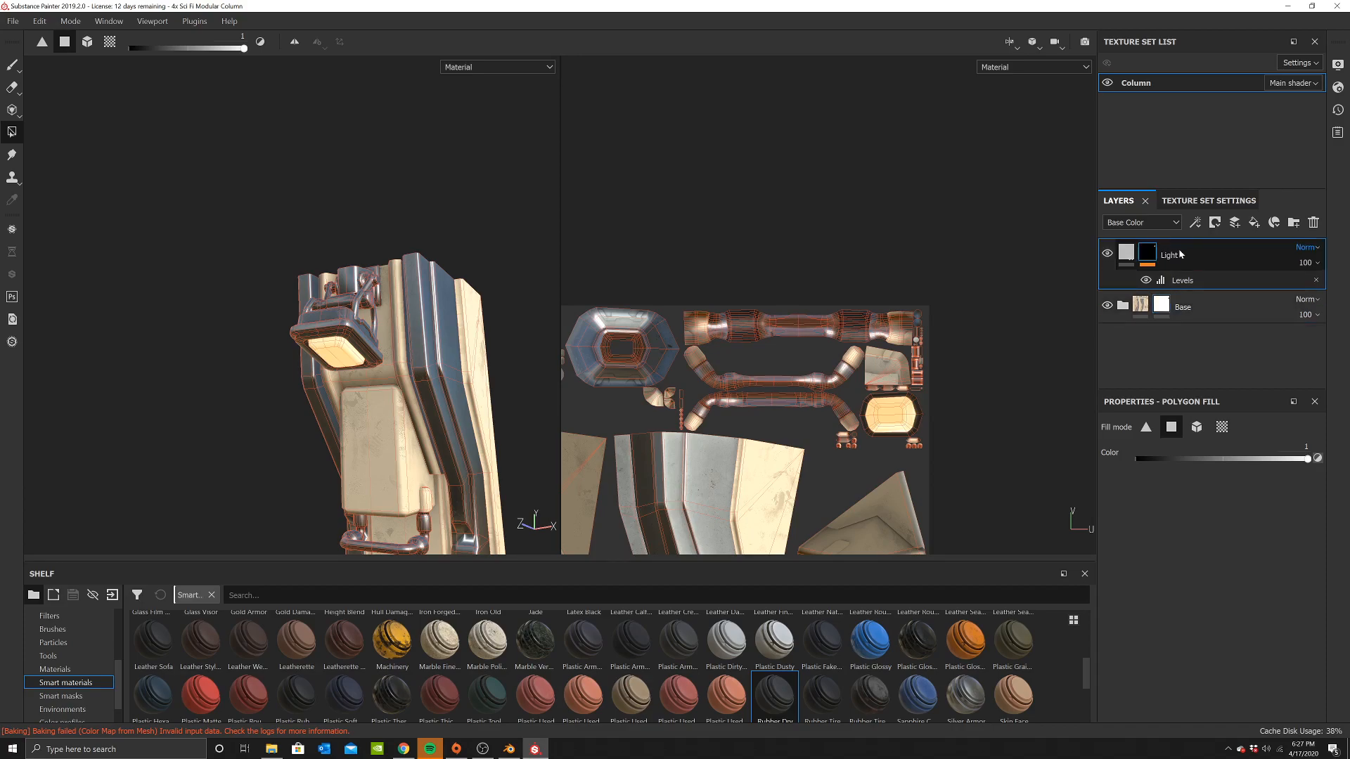
left_click(1293, 222)
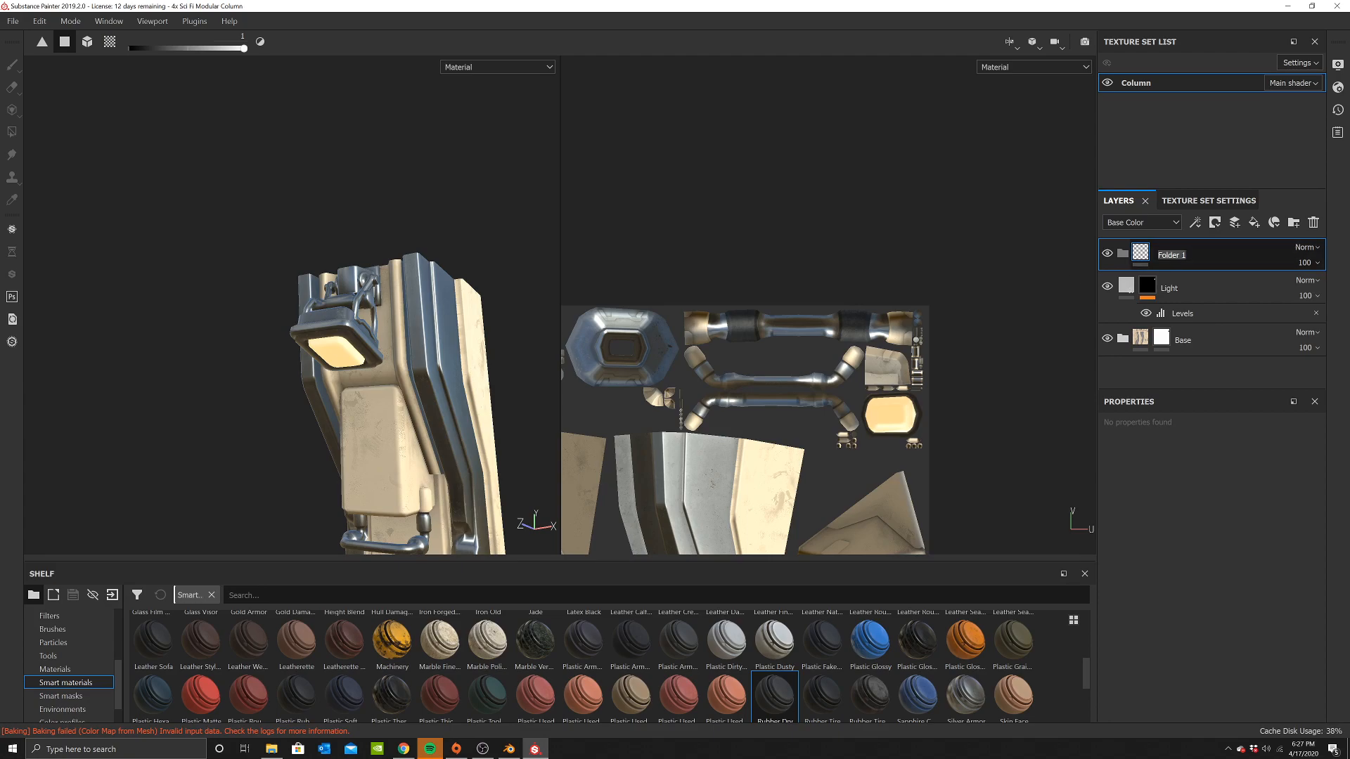
key("ctrl+z")
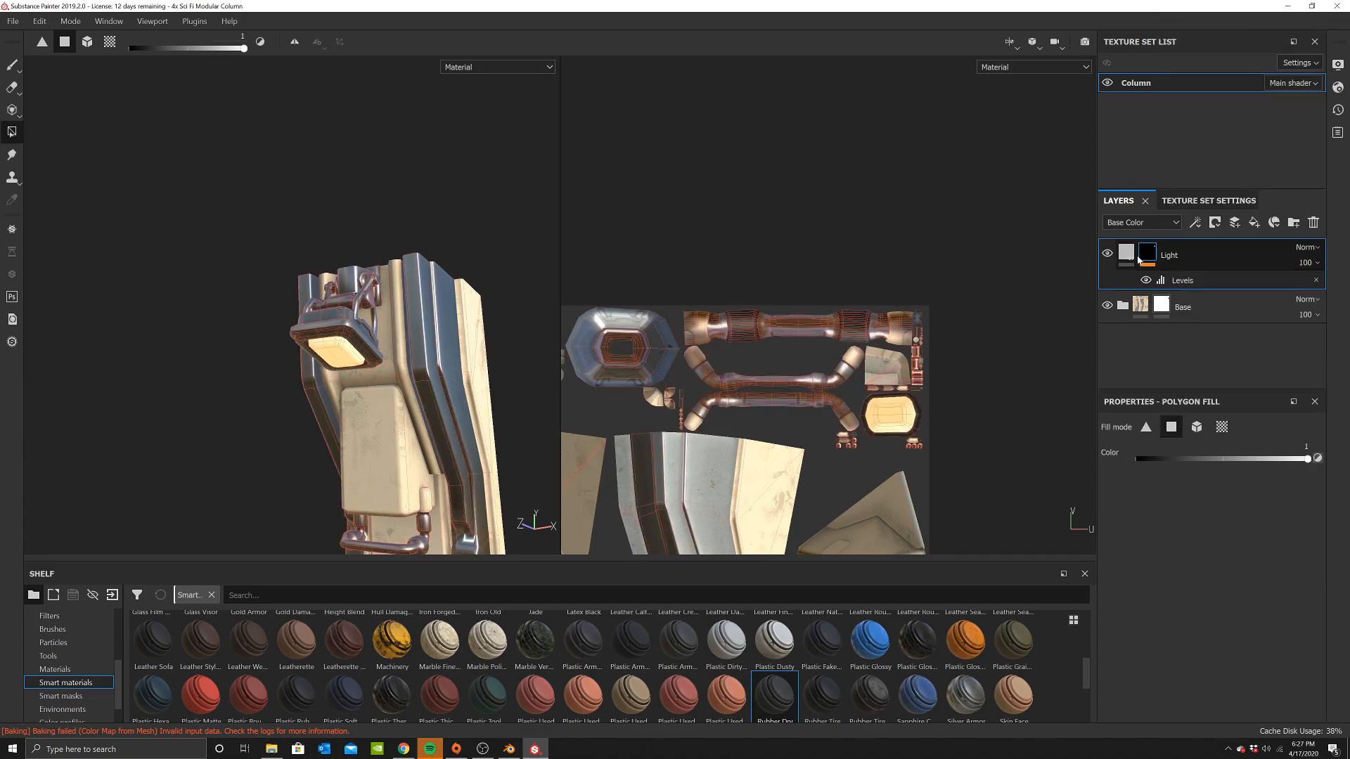
key("ctrl+z")
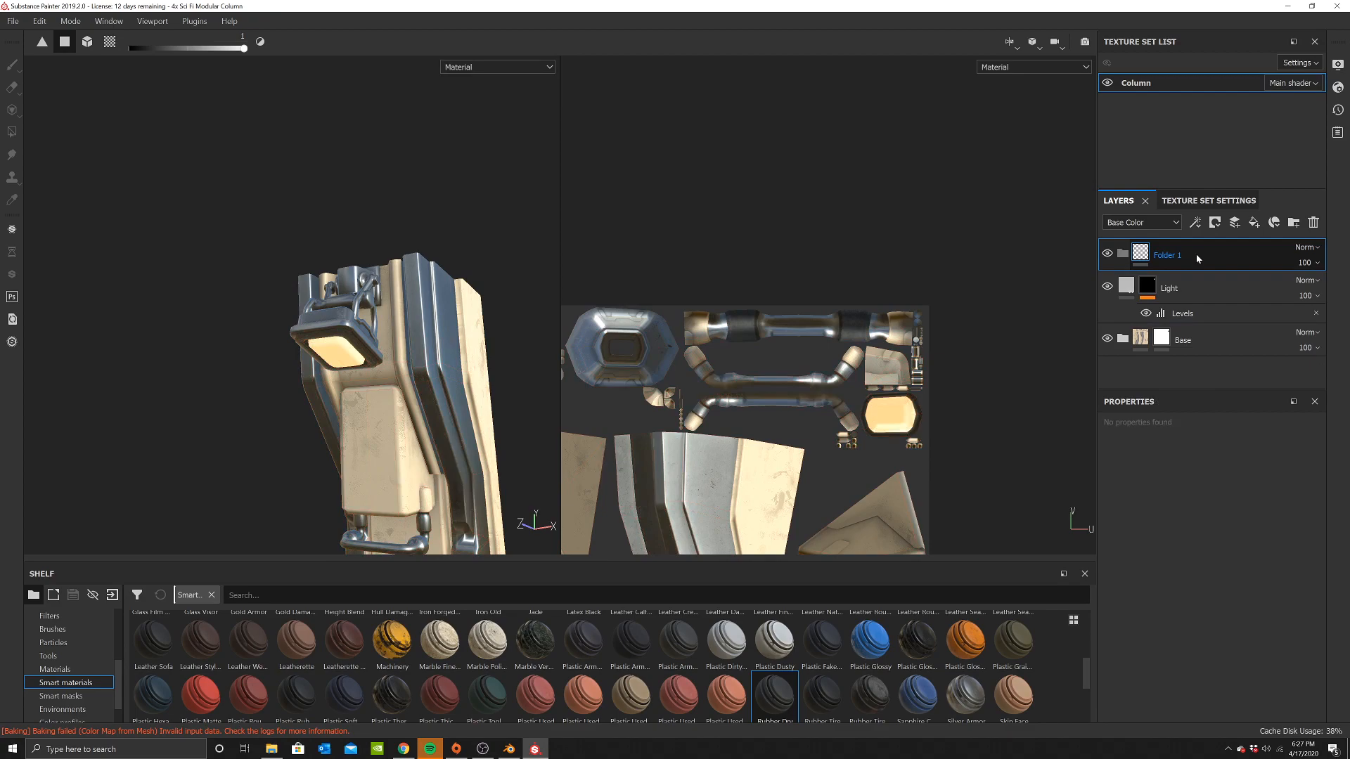
key("ctrl+y")
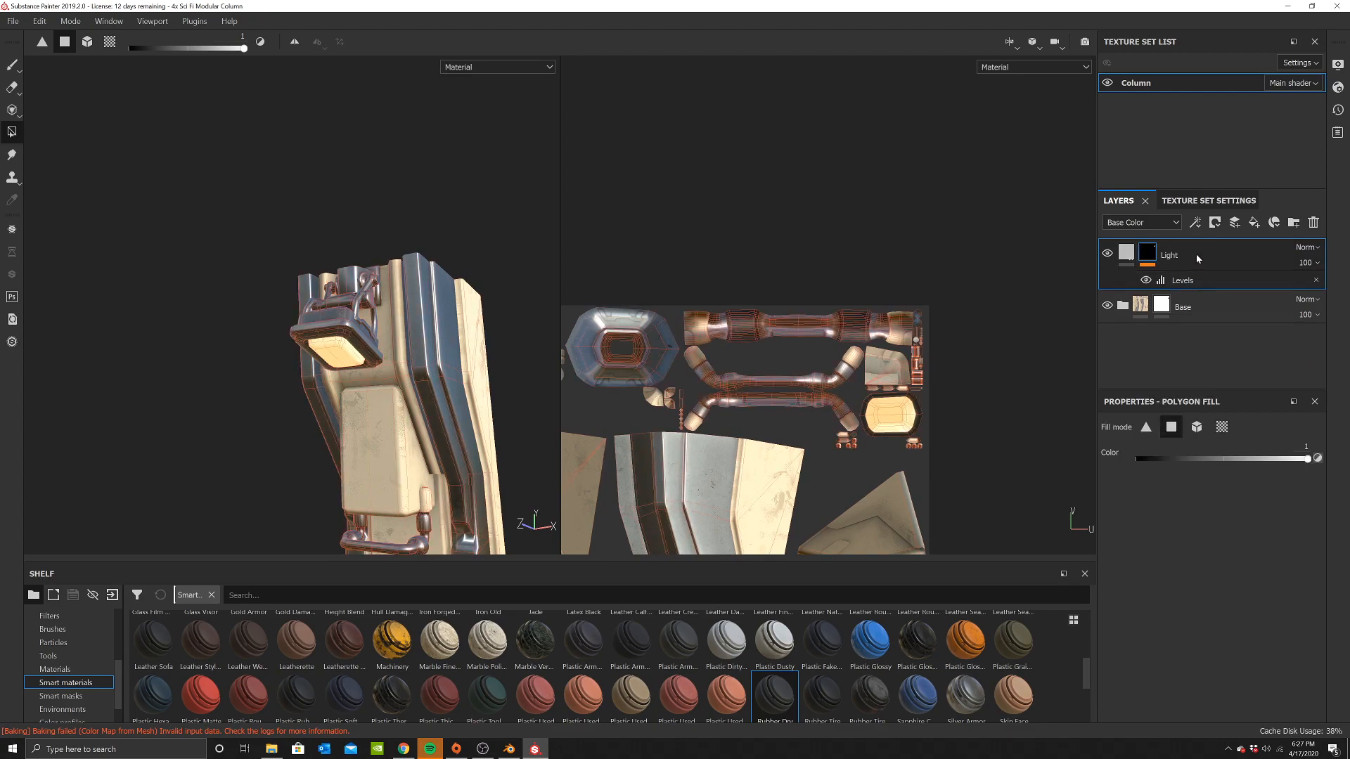
Open the Light layer's fill properties for editing its material channels, with the lamp glass in view from the front
scroll(411, 337, "up", 4)
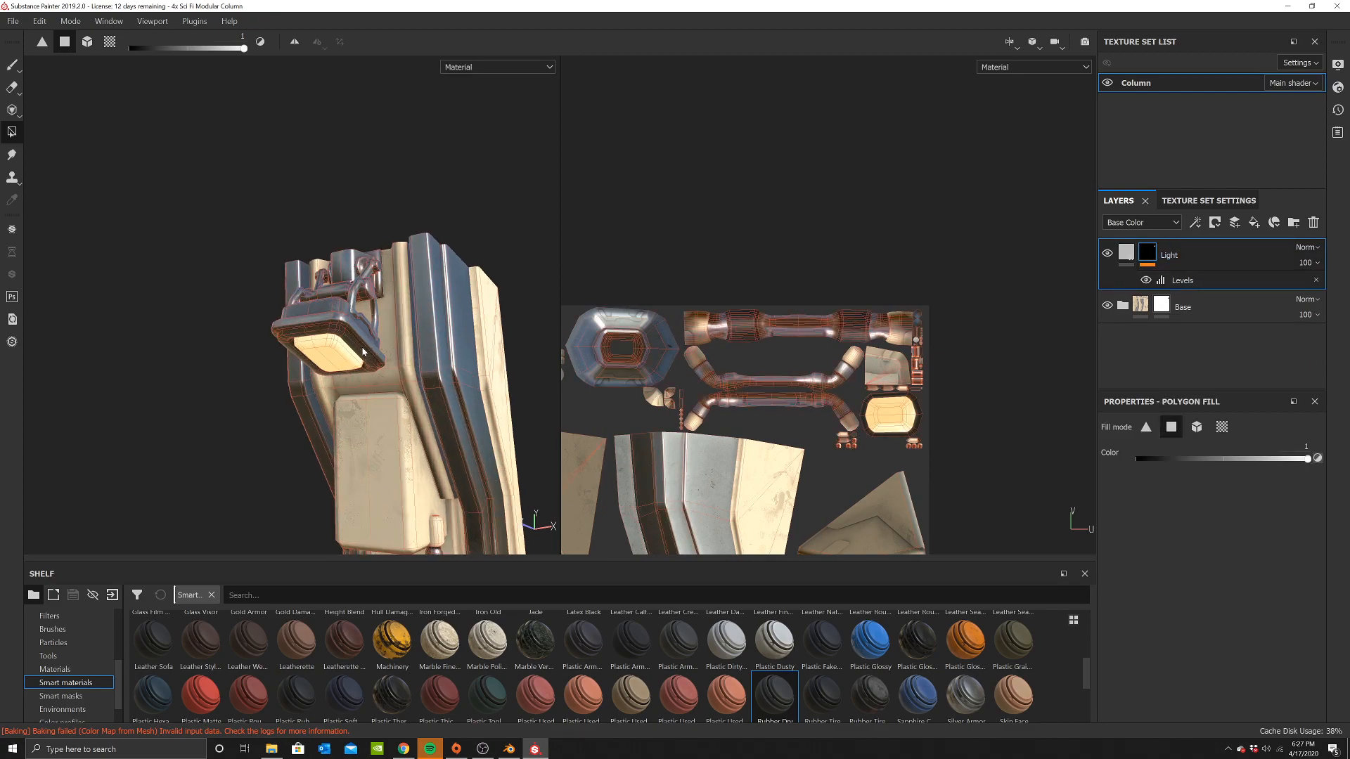
left_click_drag(365, 303, 261, 290, "alt")
scroll(340, 246, "up", 3)
scroll(351, 277, "down", 4)
scroll(279, 322, "up", 2)
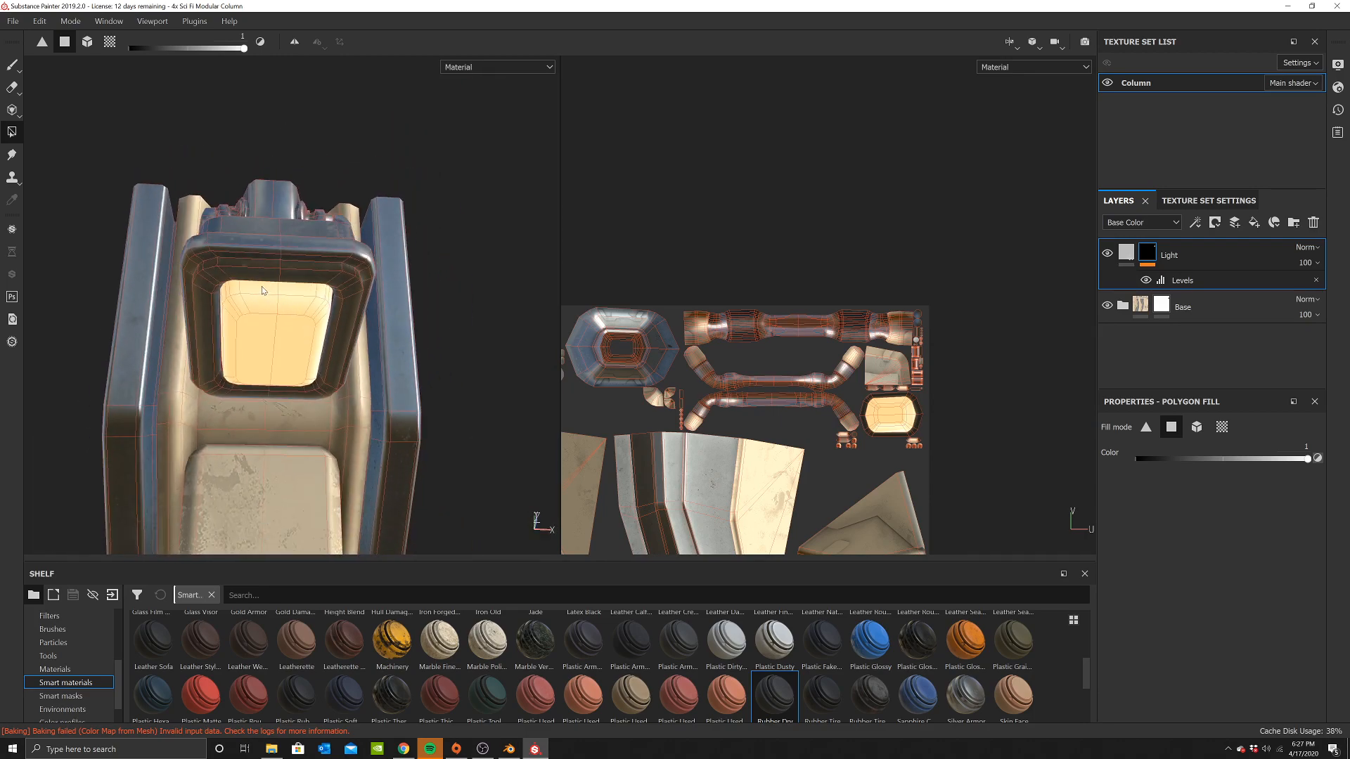
left_click(1127, 251)
right_click(792, 157)
scroll(73, 670, "up", 1)
scroll(71, 639, "up", 2)
Find the Hexagon Dots pattern among the procedural textures and assign it to the Light layer's height channel
left_click(73, 641)
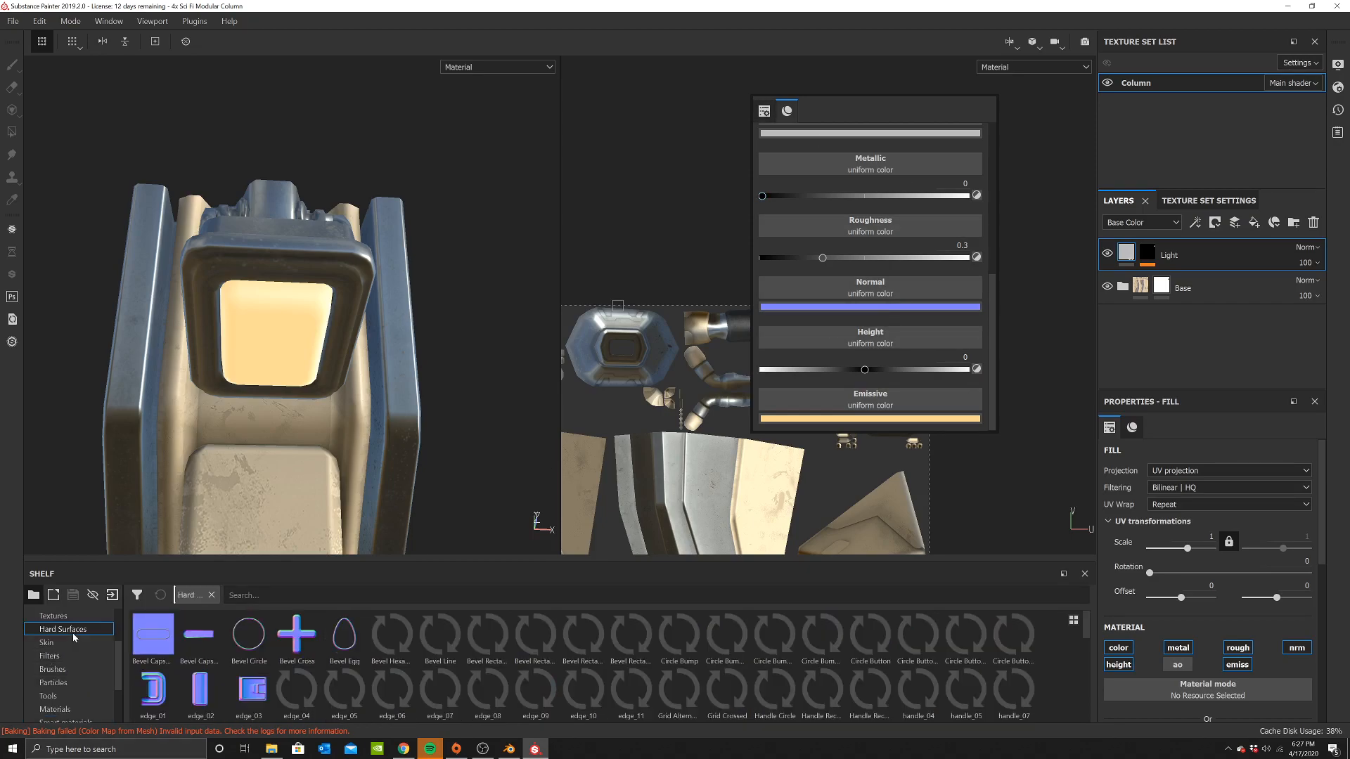
left_click(68, 669)
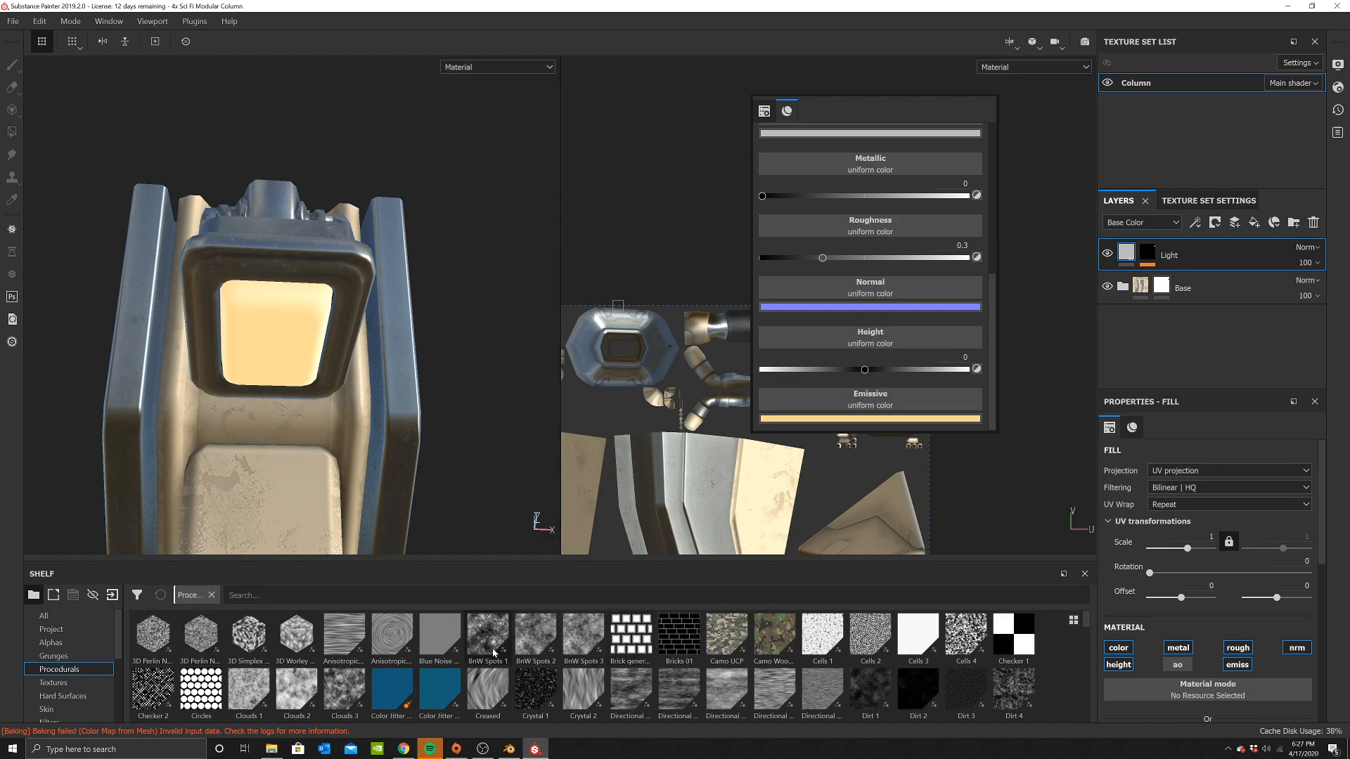
scroll(495, 654, "down", 2)
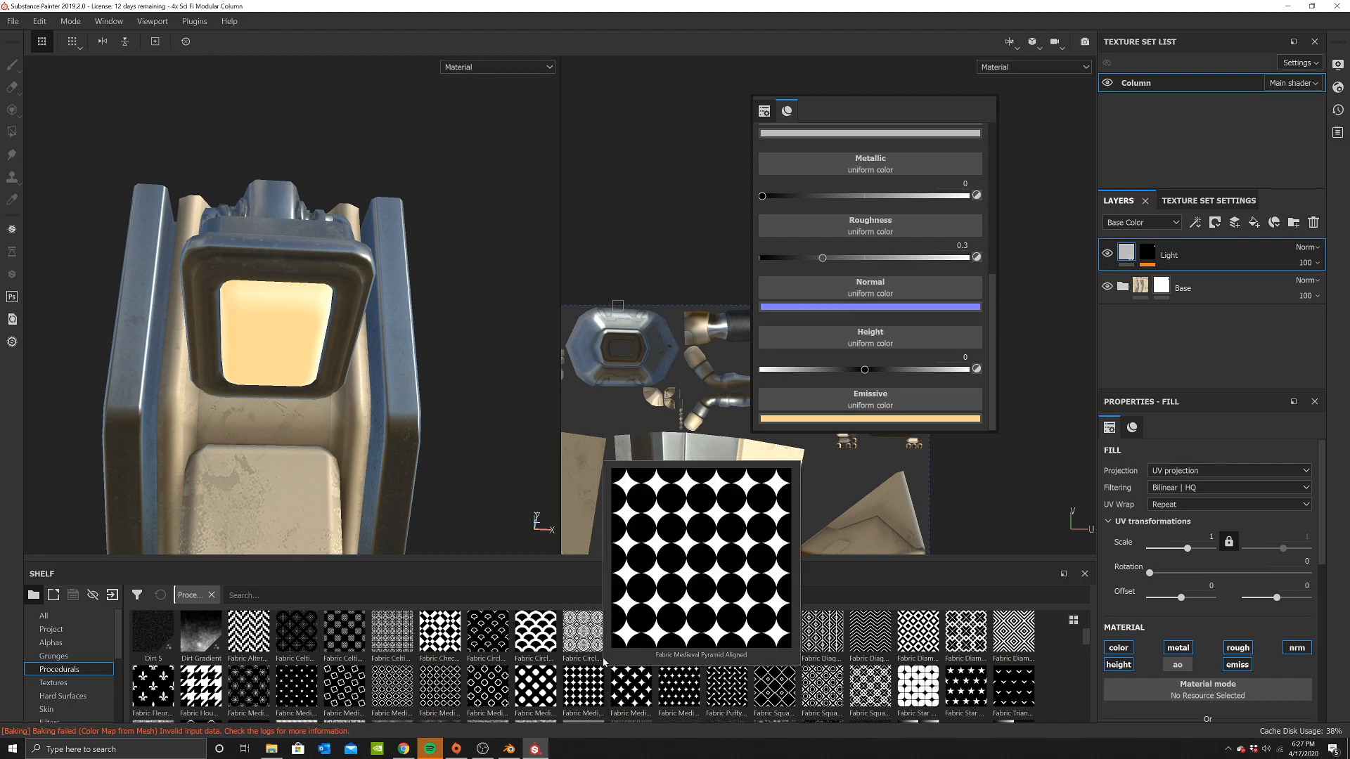
scroll(594, 672, "down", 2)
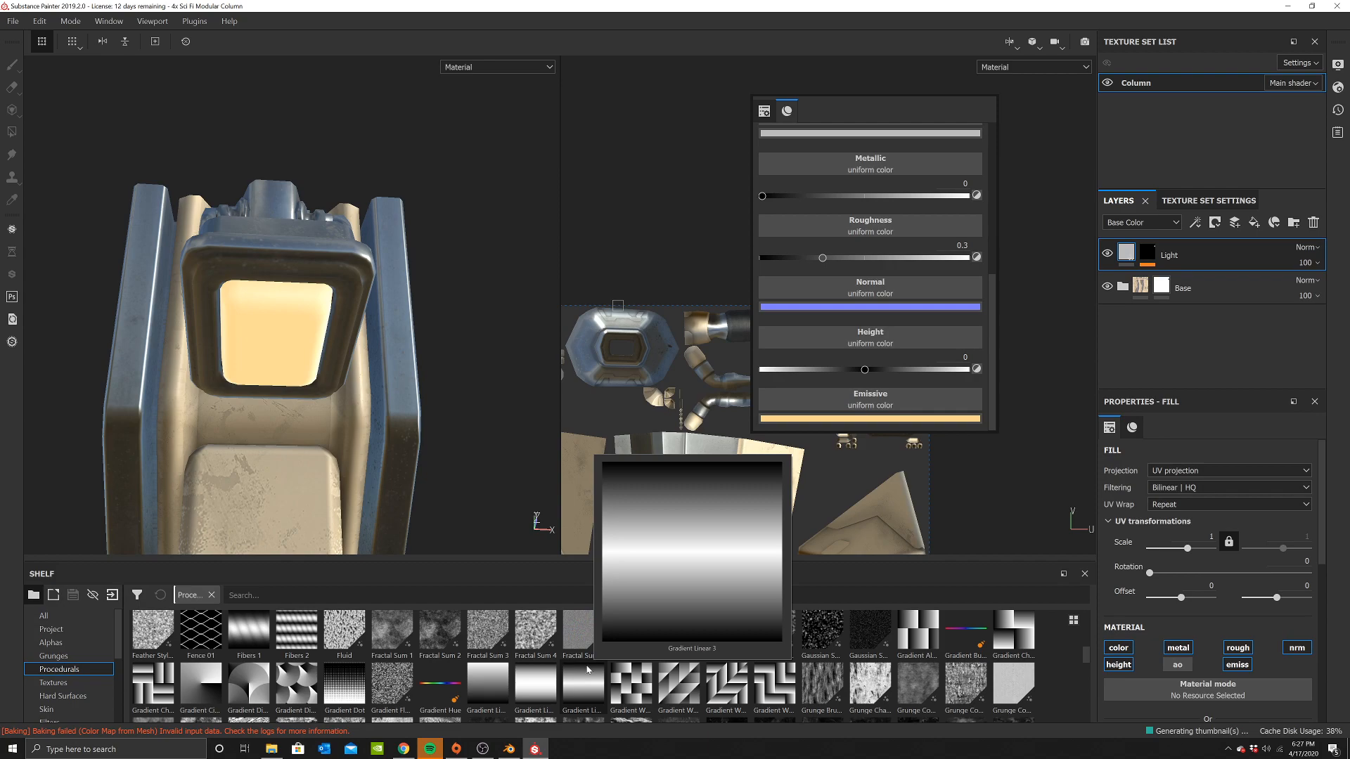
scroll(583, 664, "down", 2)
scroll(570, 659, "down", 4)
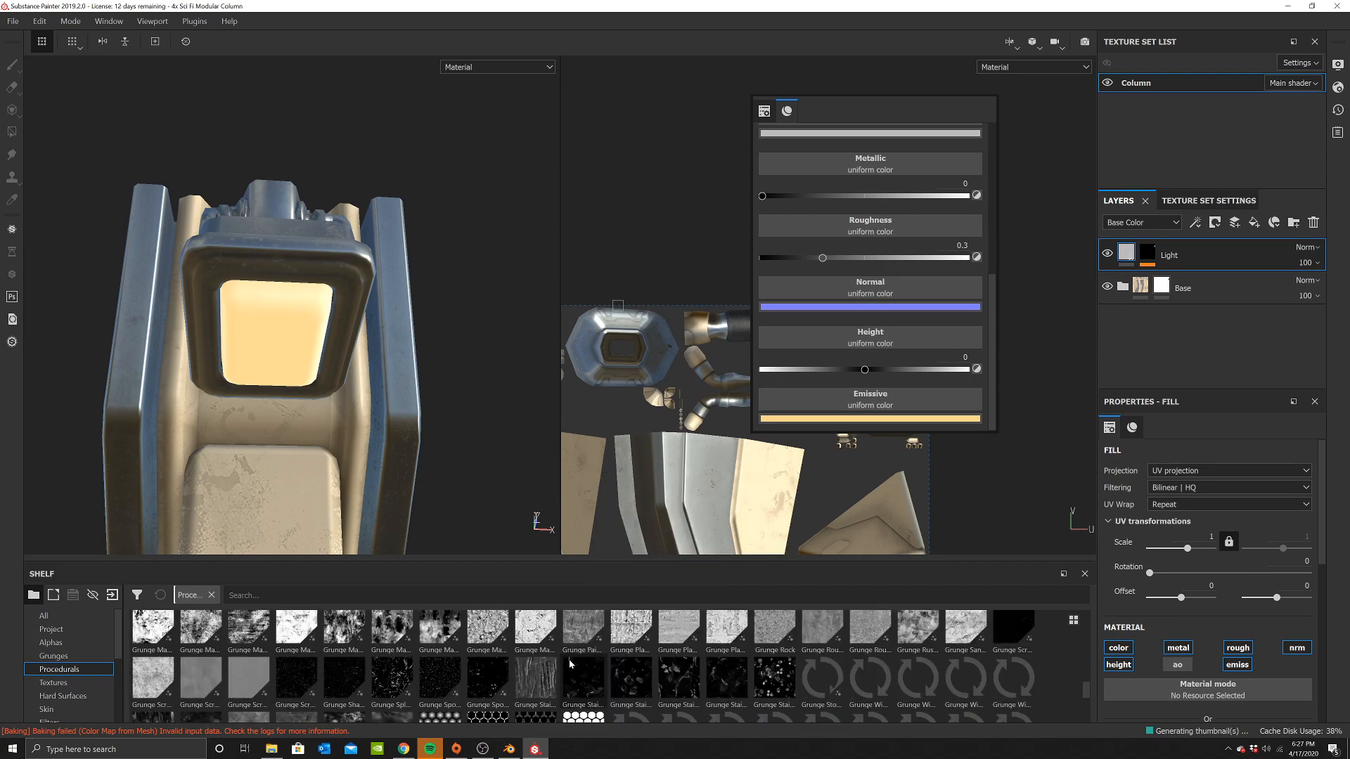
right_click(608, 135)
left_click_drag(583, 624, 696, 371)
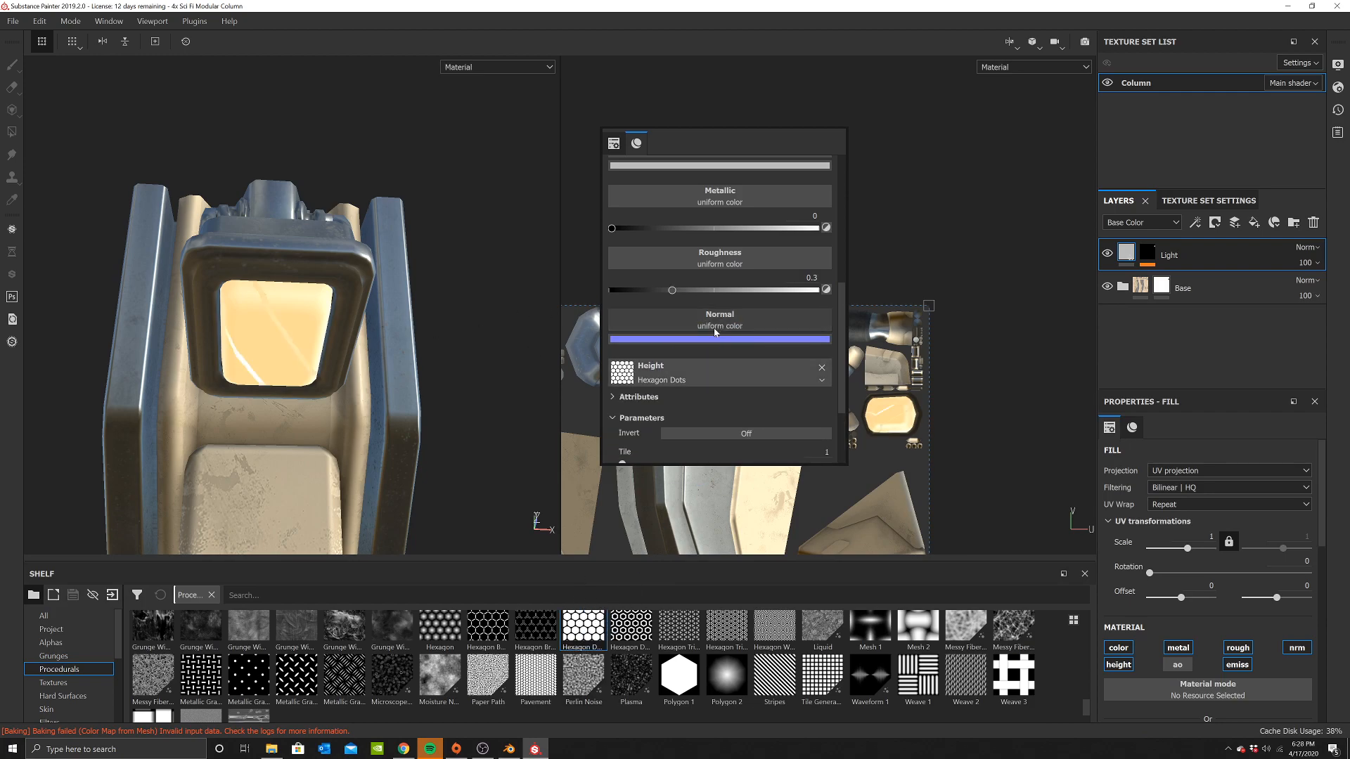
Try a UV scale of 39.68 for the hexagon pattern on the lamp glass, and undo it
scroll(700, 253, "up", 4)
left_click_drag(696, 182, 712, 185)
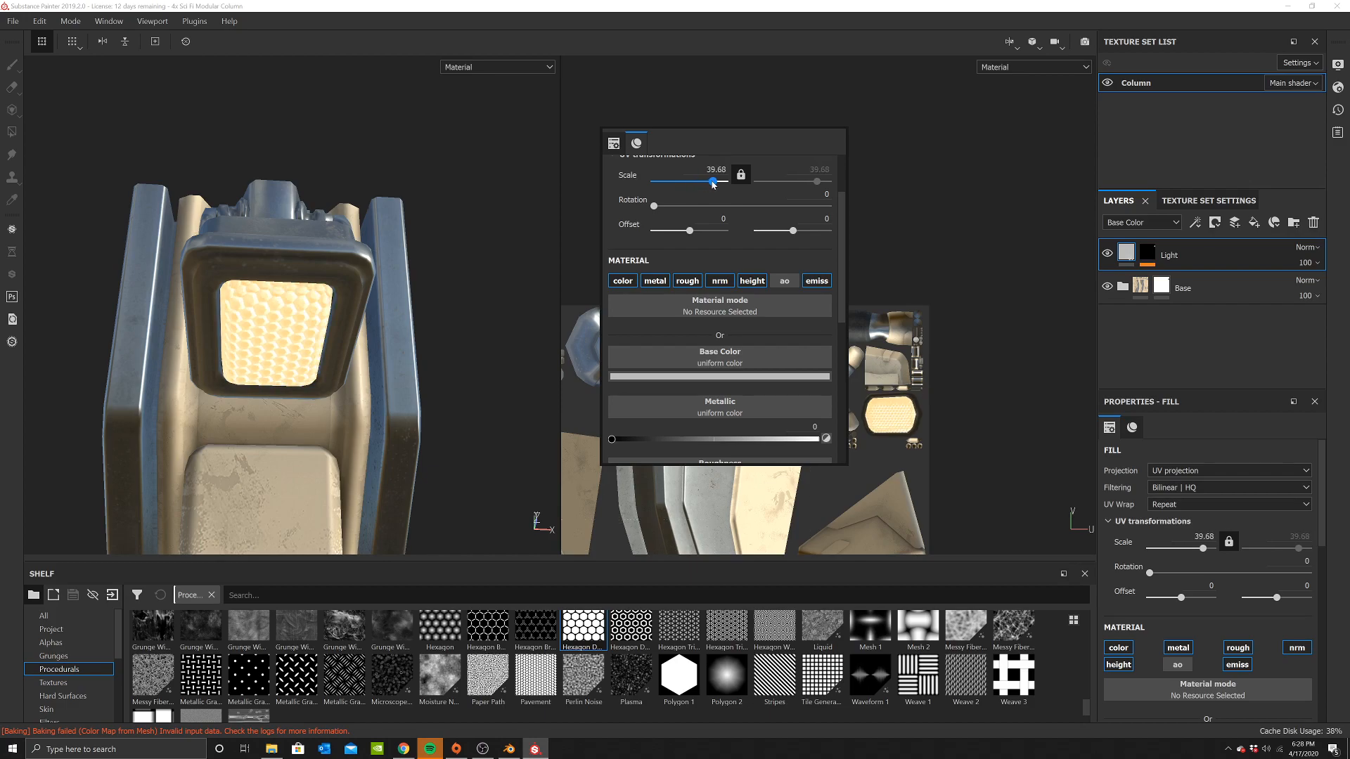
left_click(328, 277)
left_click_drag(325, 342, 515, 365, "alt")
scroll(408, 344, "up", 2)
key("ctrl+z")
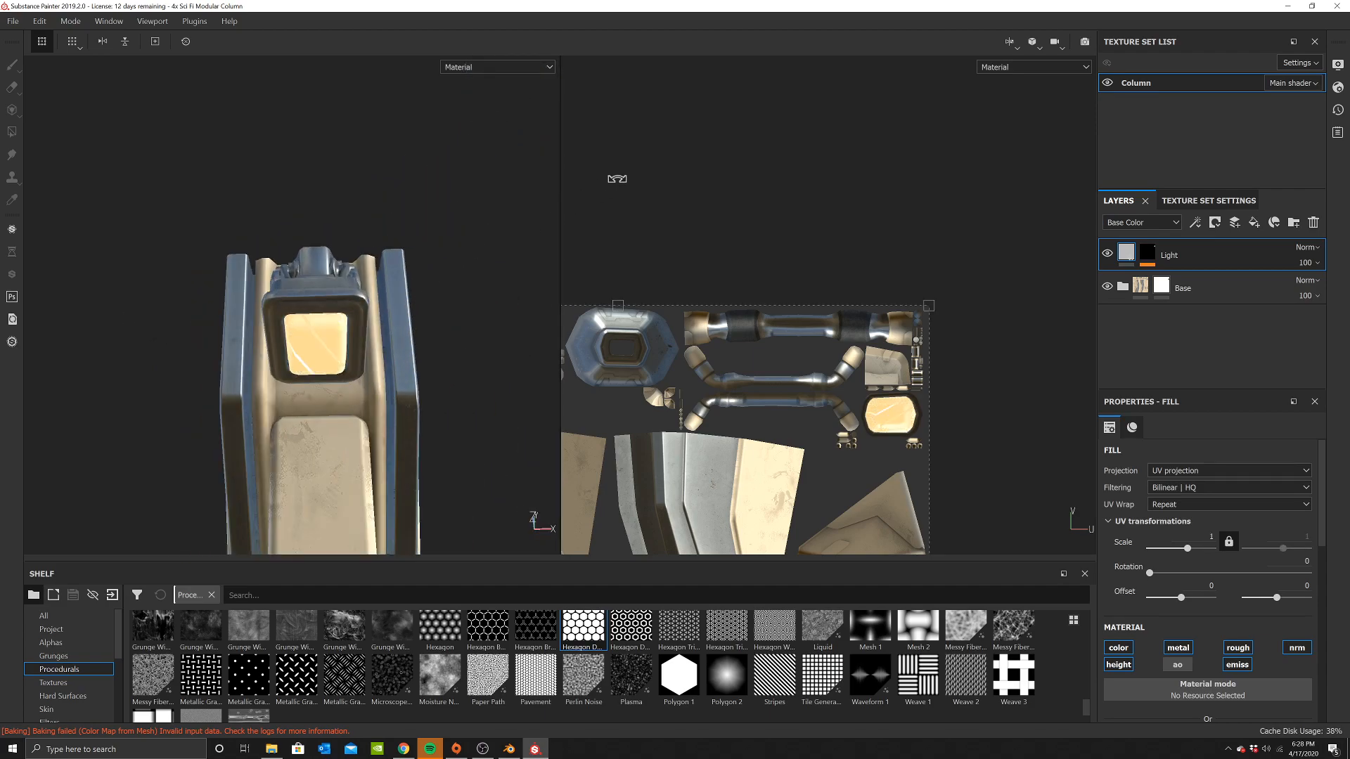
Replace the Light layer's height pattern with the Stripes procedural texture
right_click(610, 174)
scroll(779, 457, "down", 2)
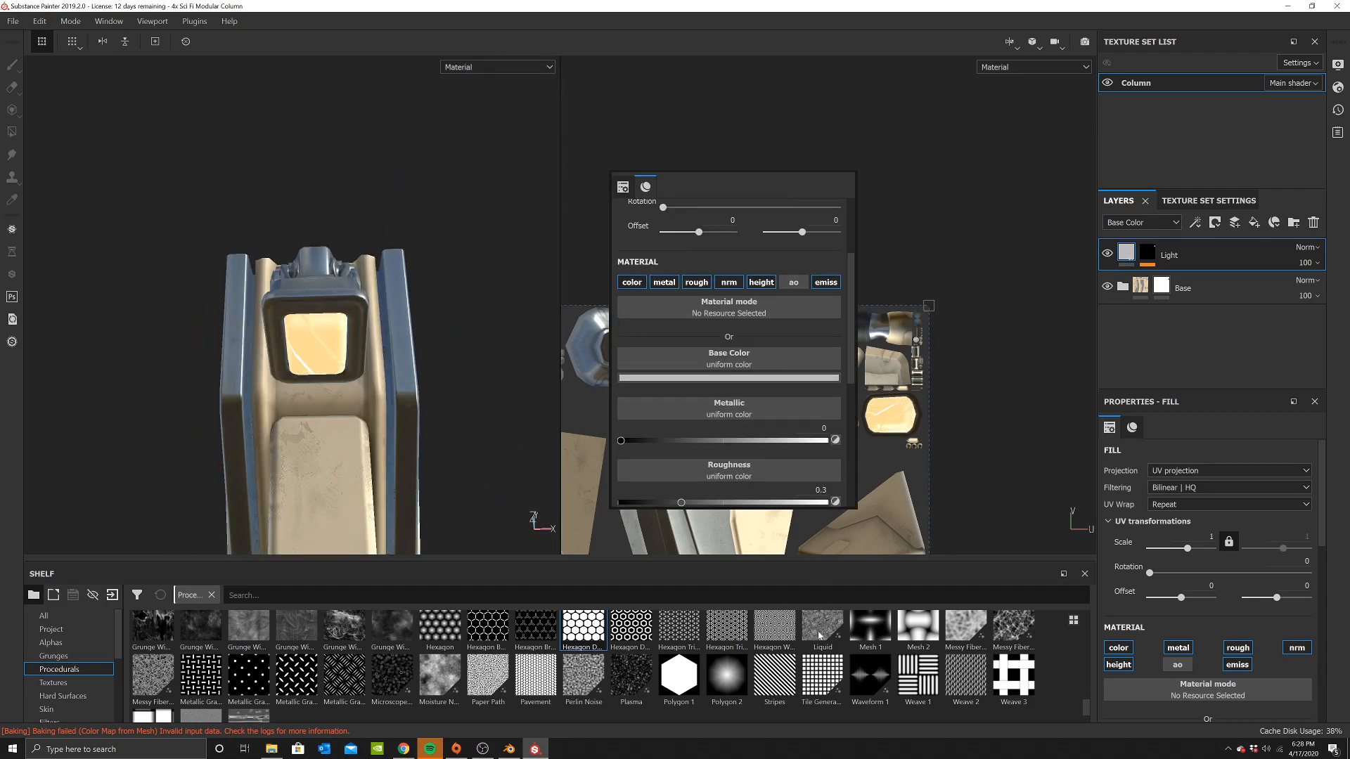
scroll(780, 640, "down", 1)
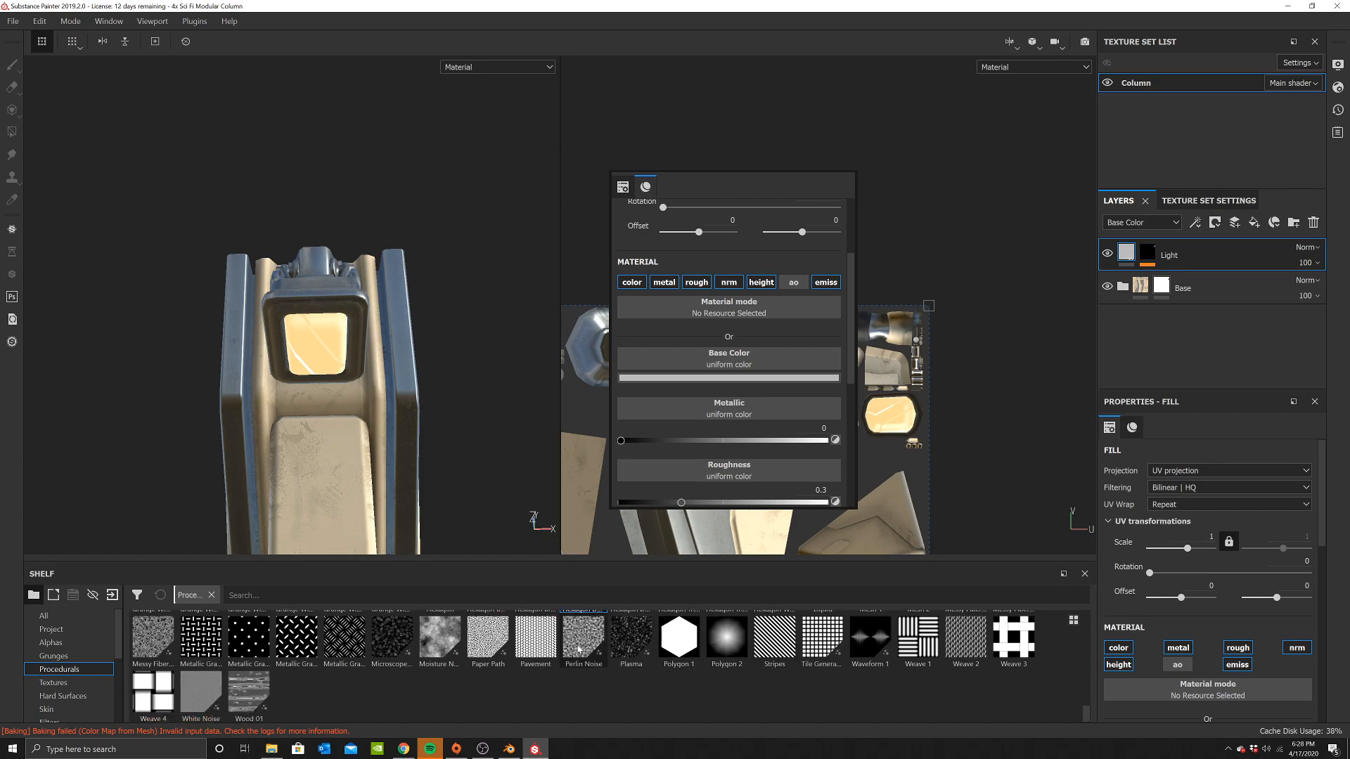
scroll(739, 400, "down", 4)
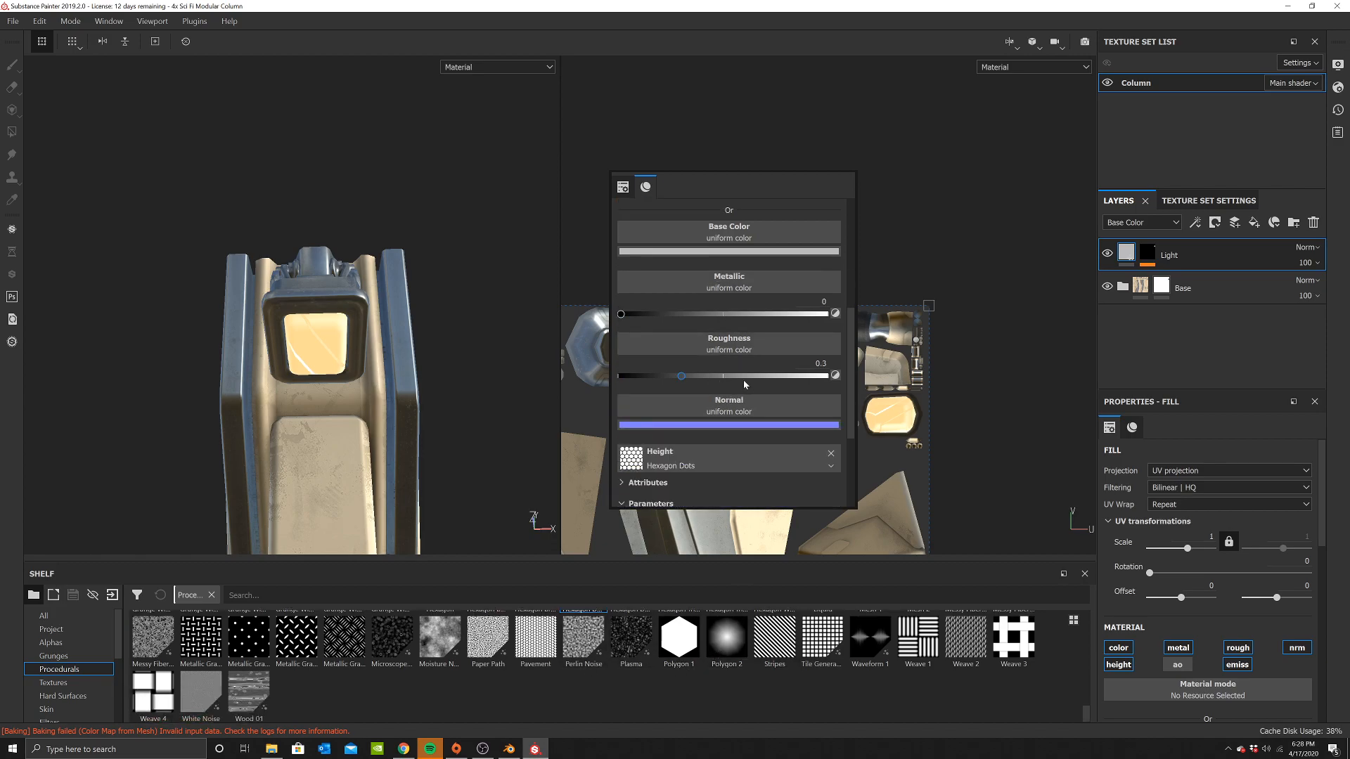
left_click_drag(788, 646, 633, 415)
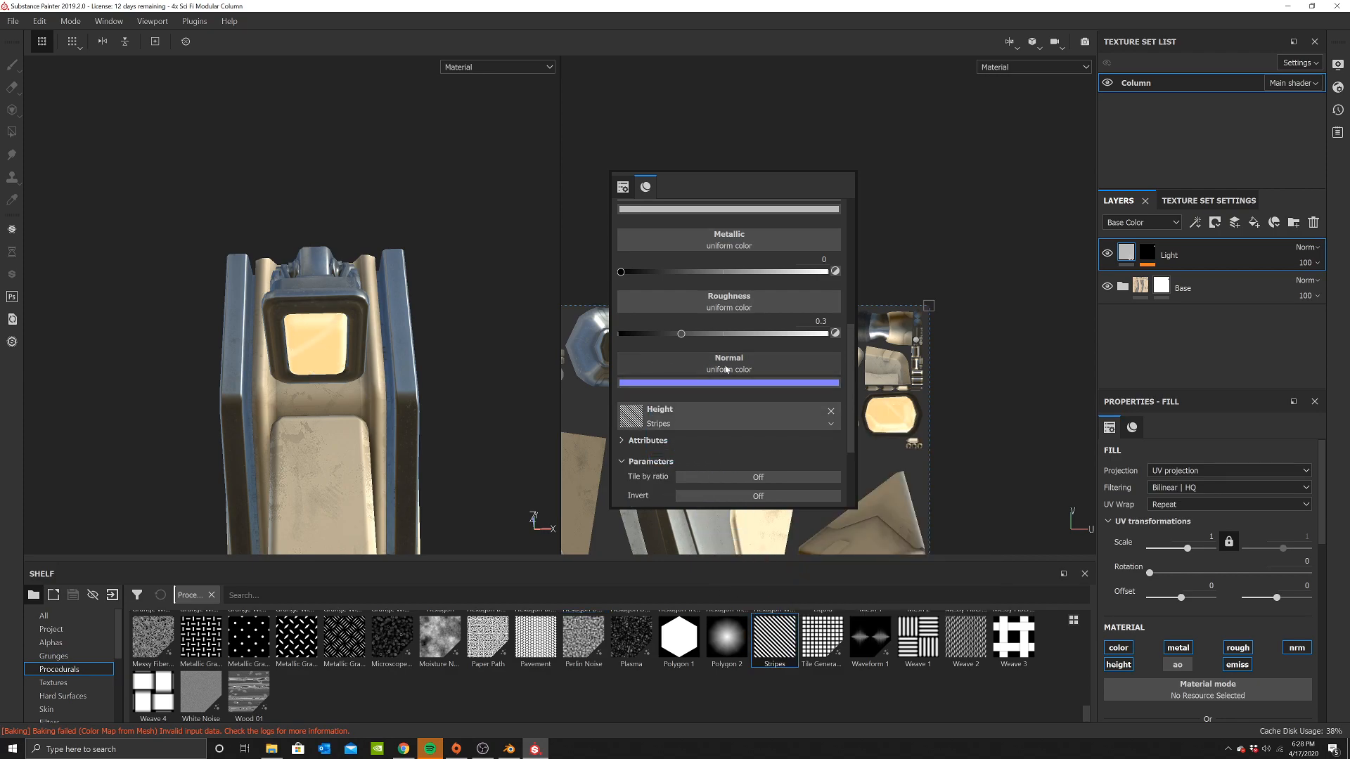
Set the Light layer's UV scale to 3.93 and its rotation to 137.56 for the stripes on the lamp glass
scroll(703, 362, "up", 5)
left_click_drag(707, 307, 730, 329)
left_click_drag(397, 370, 372, 306, "alt")
scroll(362, 362, "up", 5)
Disable the height, normal, roughness and metallic channels of the Light layer, leaving only color and emissive active
right_click(808, 237)
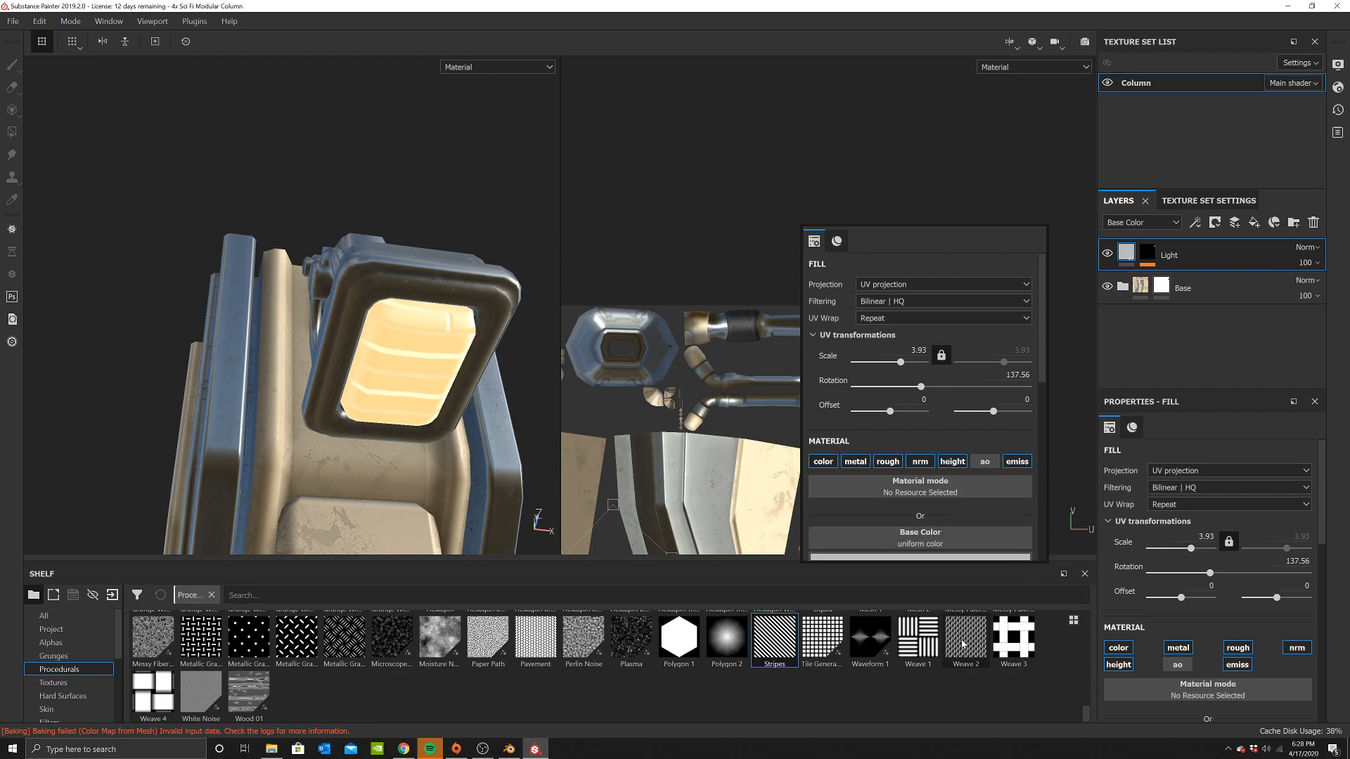
mouse_move(964, 641)
left_click(953, 461)
left_click(921, 461)
left_click(887, 461)
left_click(855, 461)
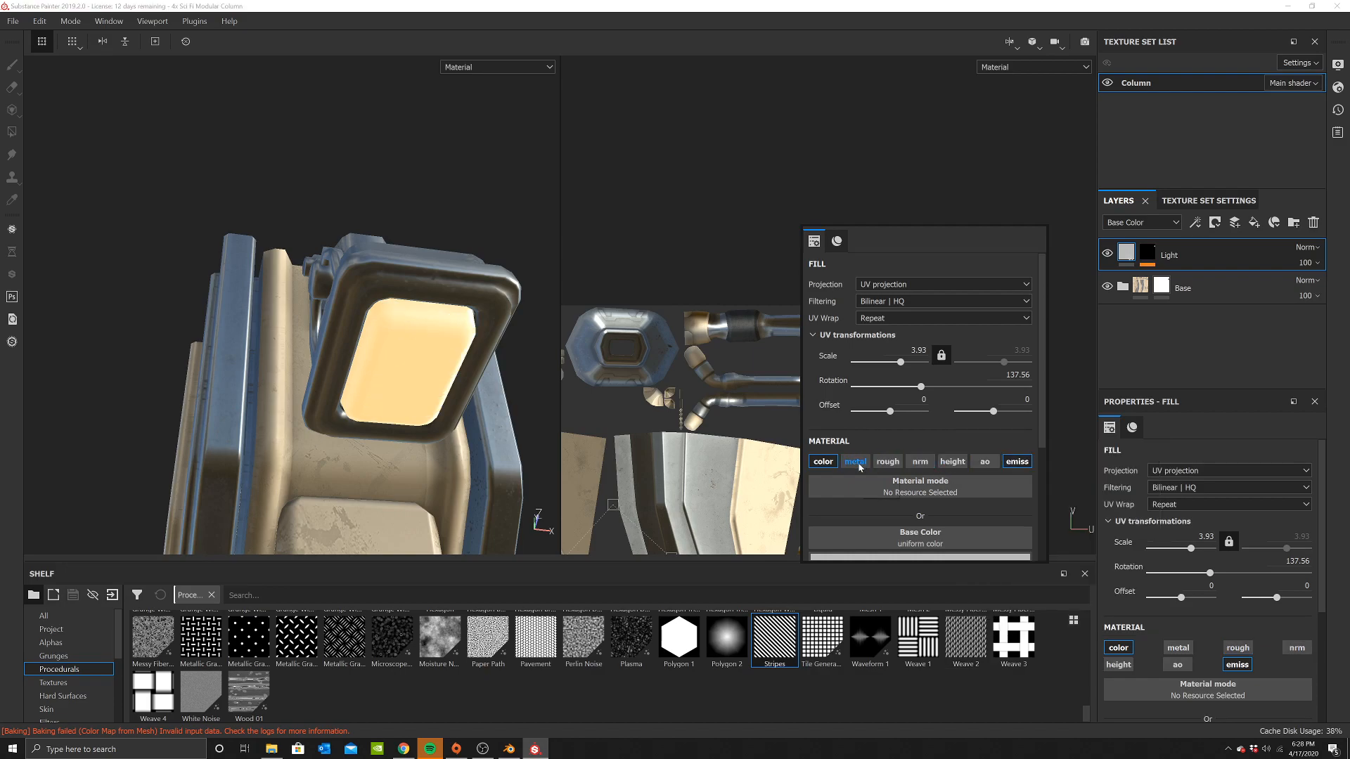
left_click(712, 241)
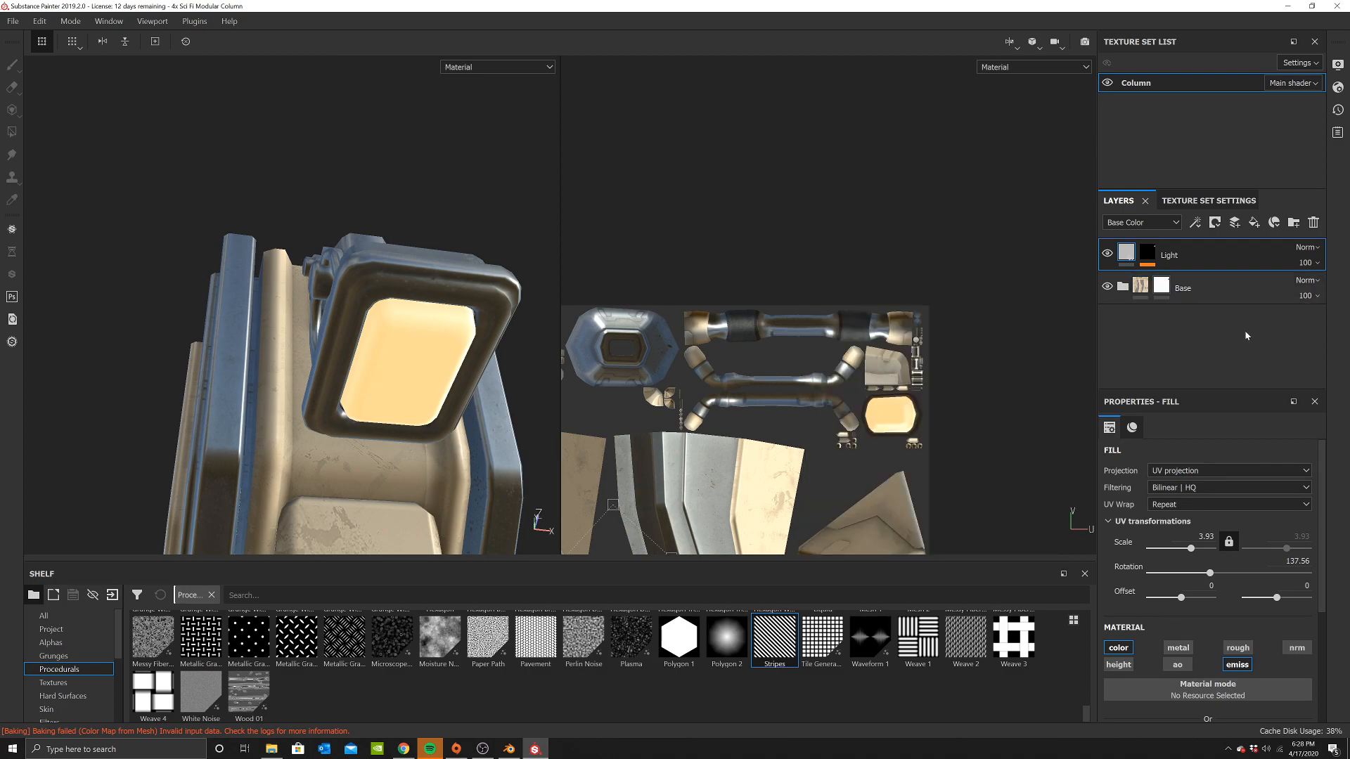
Add a folder named Lights above the Light layer and select the Light layer
left_click(1293, 223)
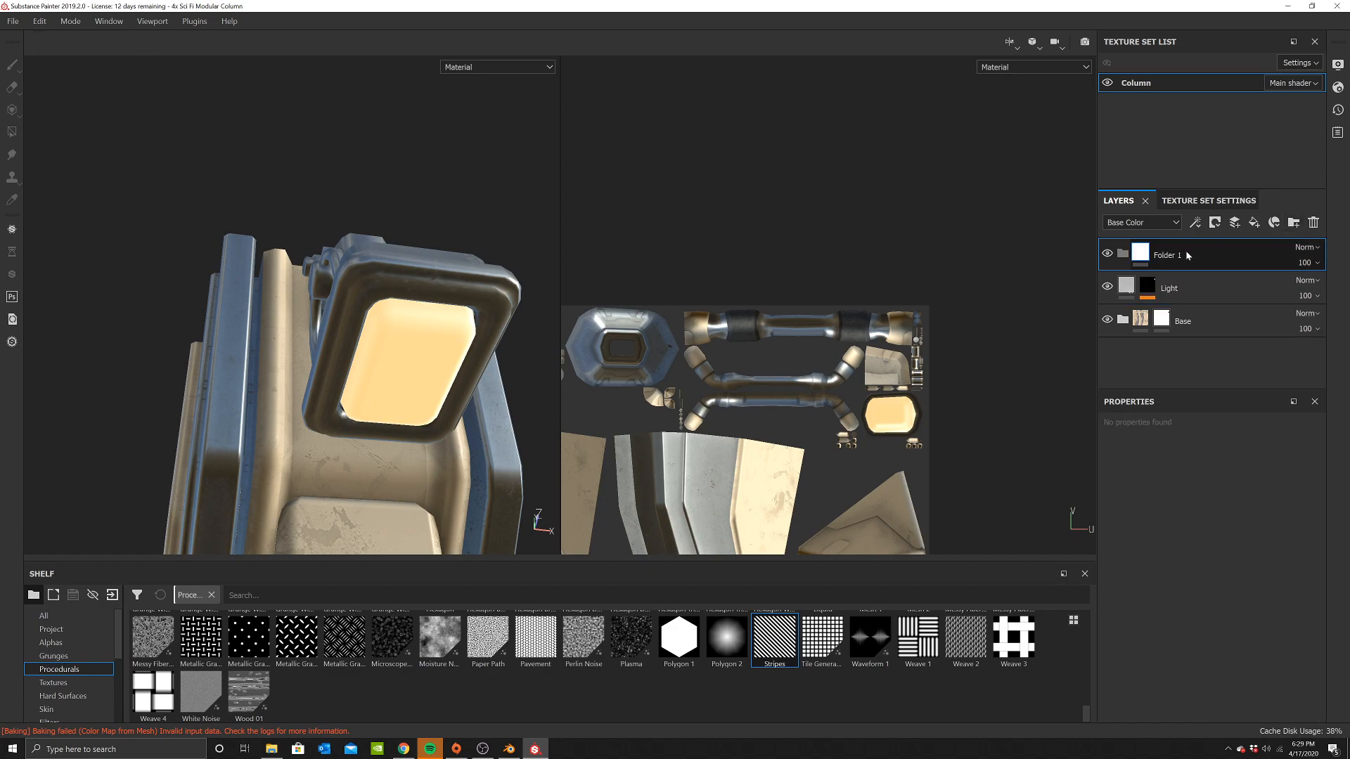
left_click(1125, 285)
right_click(828, 177)
left_click(837, 404)
left_click(842, 405)
left_click(942, 500)
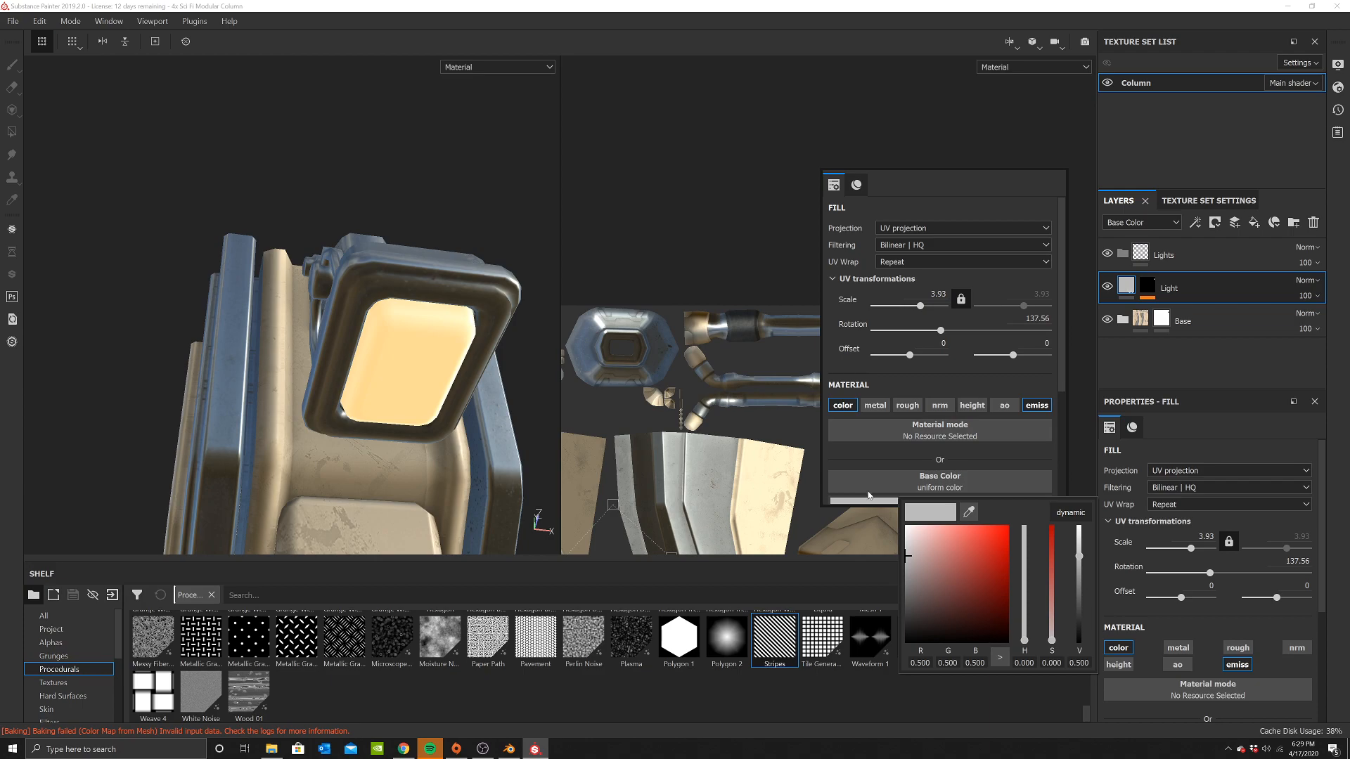
left_click(714, 220)
Add a fill layer above the Light layer with only its emissive channel enabled
left_click(1256, 222)
right_click(590, 218)
left_click(798, 442)
left_click(766, 442)
left_click(734, 443)
left_click(701, 442)
left_click(668, 442)
left_click(604, 442)
left_click(637, 442)
left_click(798, 444)
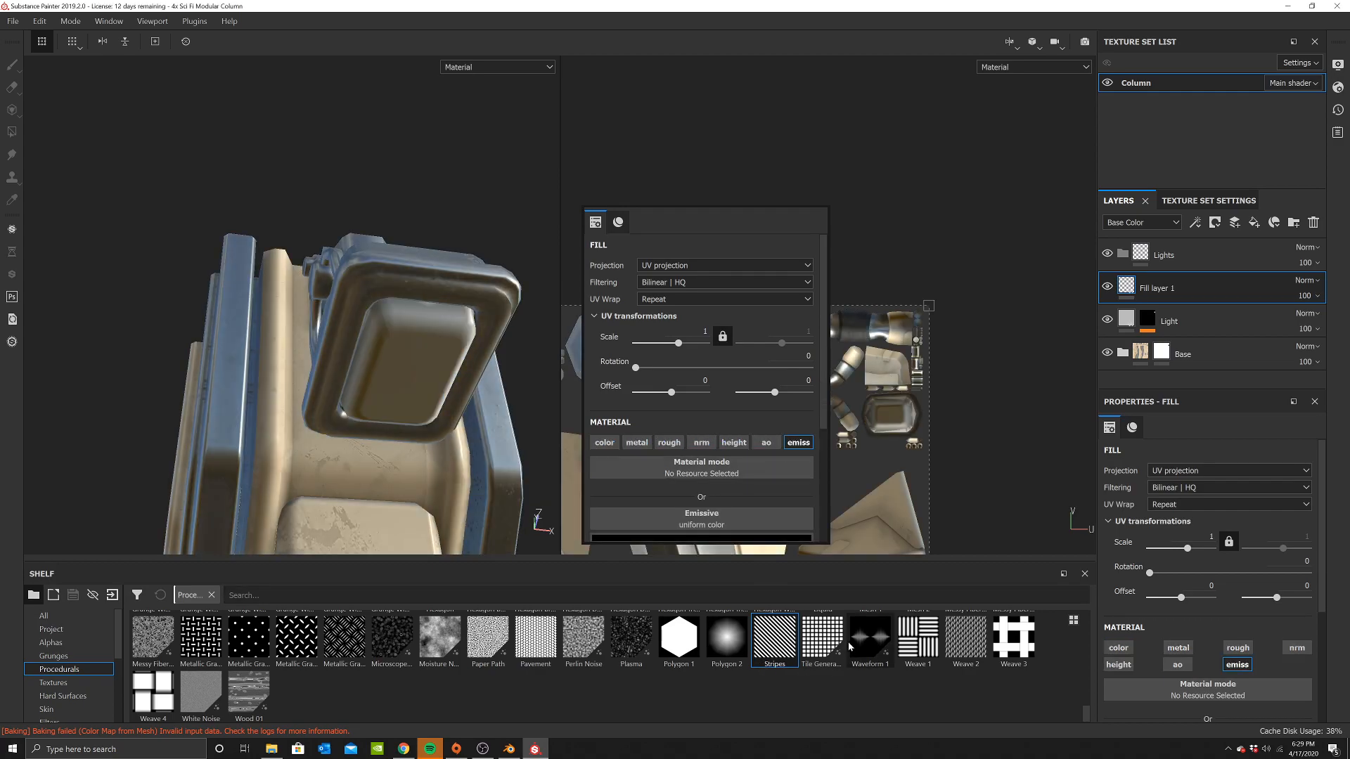
Find the Hexagon Border pattern among the procedural textures and assign it to the new fill layer's emissive channel
scroll(419, 654, "up", 3)
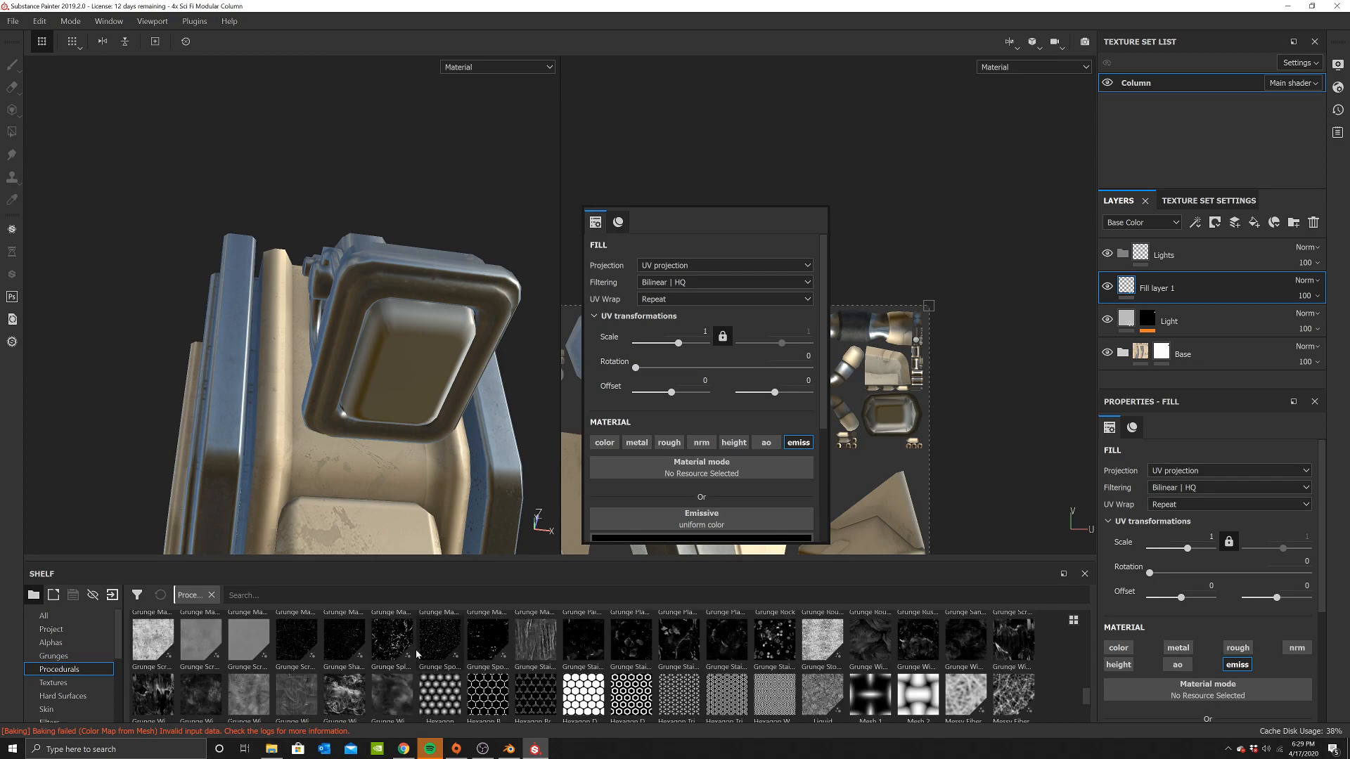
mouse_move(574, 702)
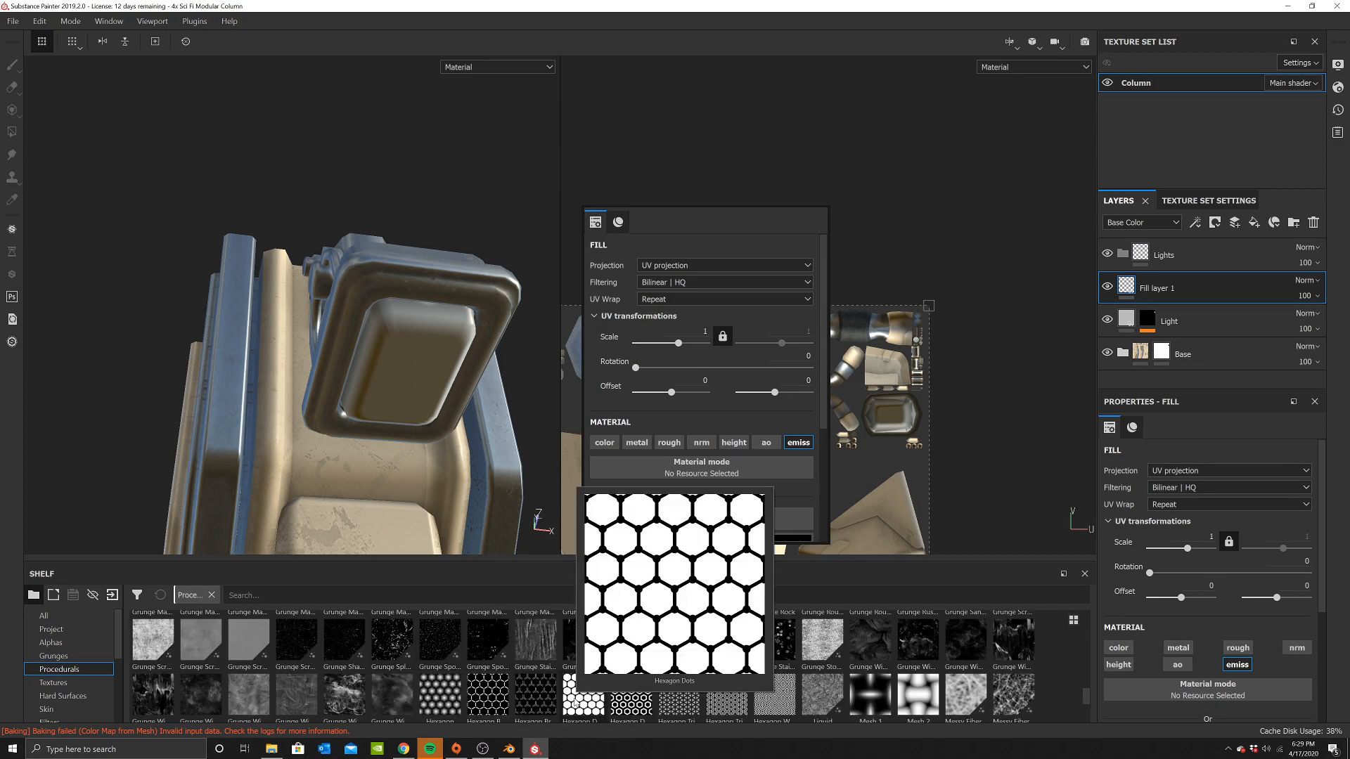
mouse_move(474, 698)
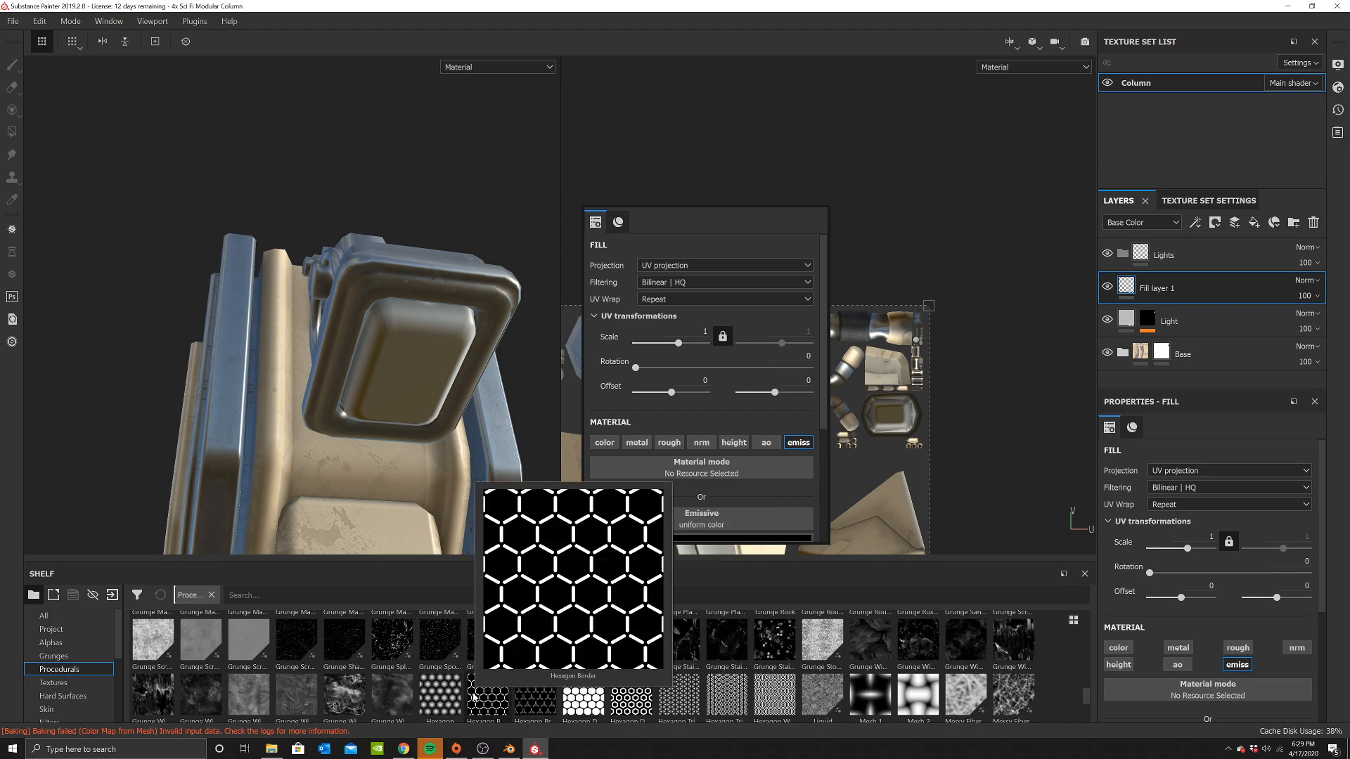
left_click_drag(712, 248, 784, 198)
scroll(707, 421, "down", 3)
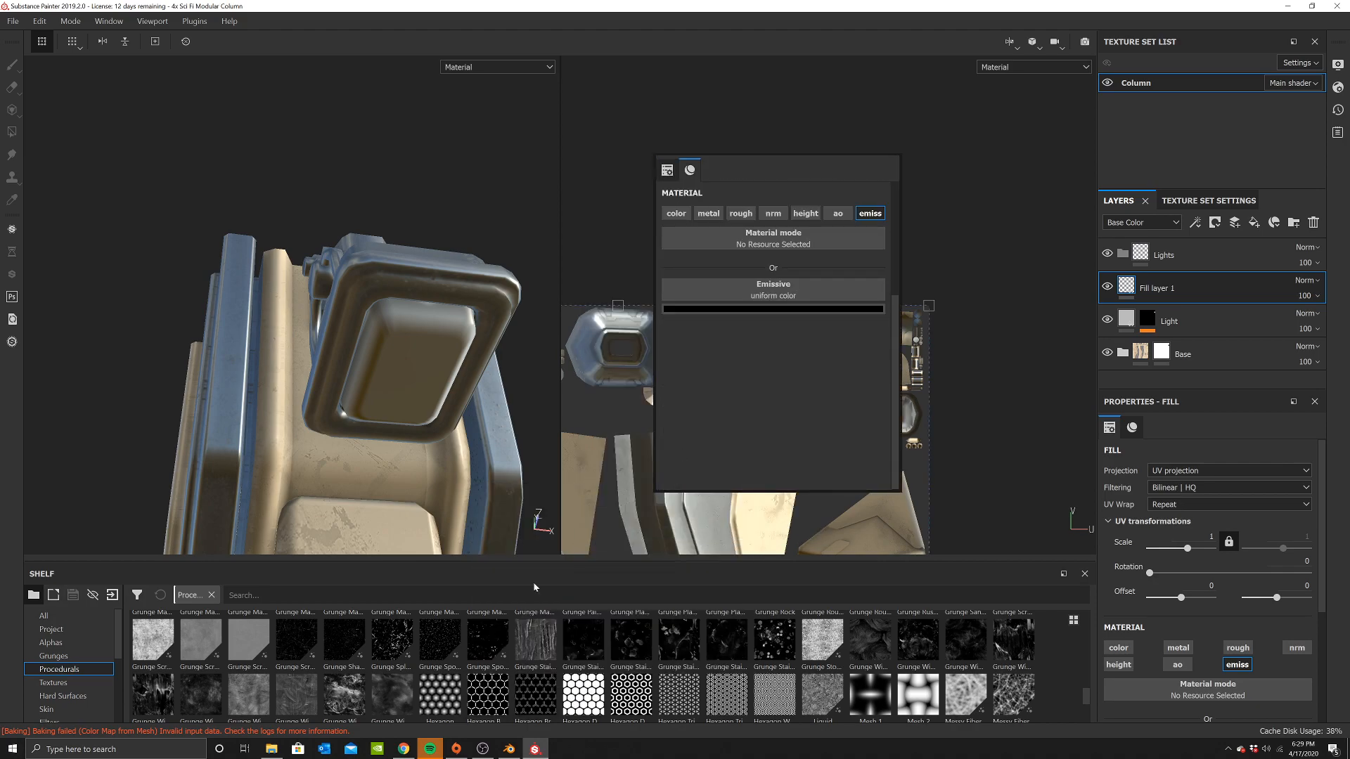
left_click_drag(492, 691, 773, 292)
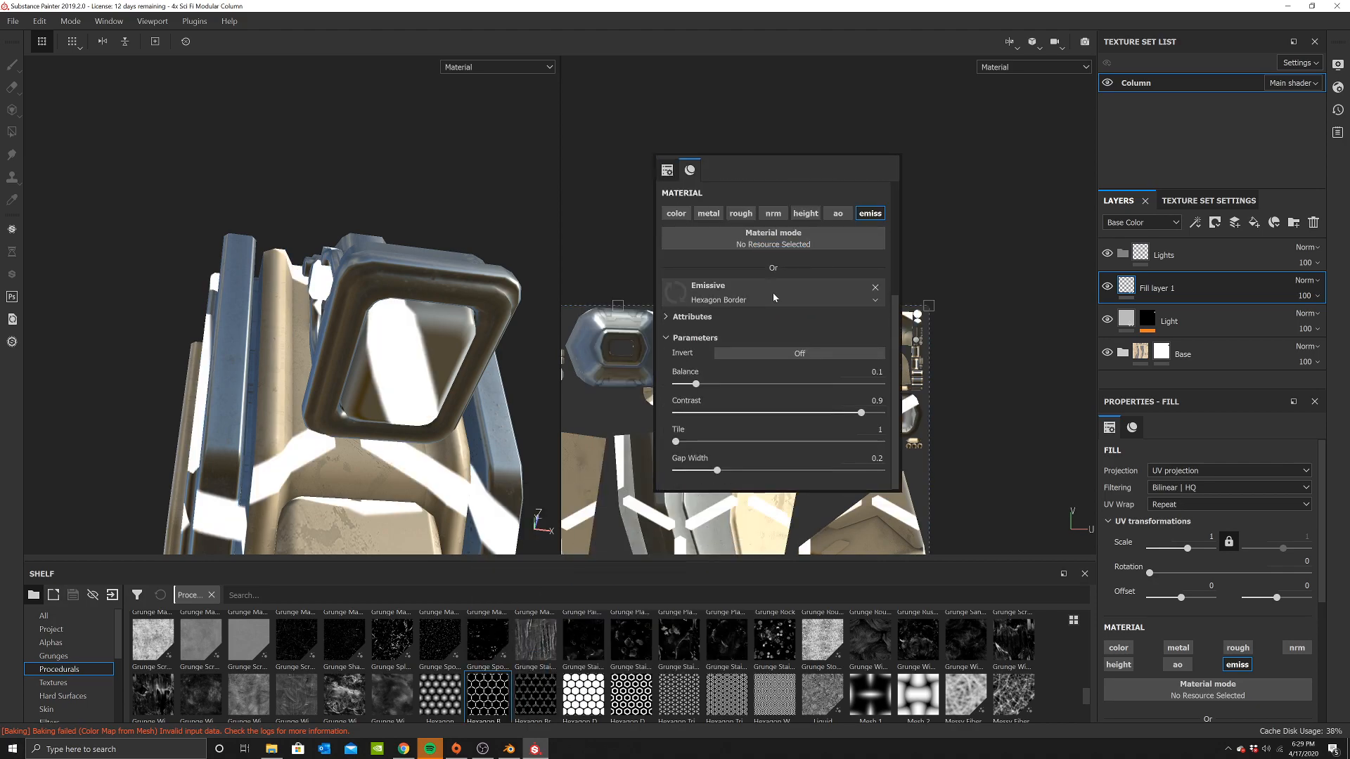
scroll(752, 333, "up", 5)
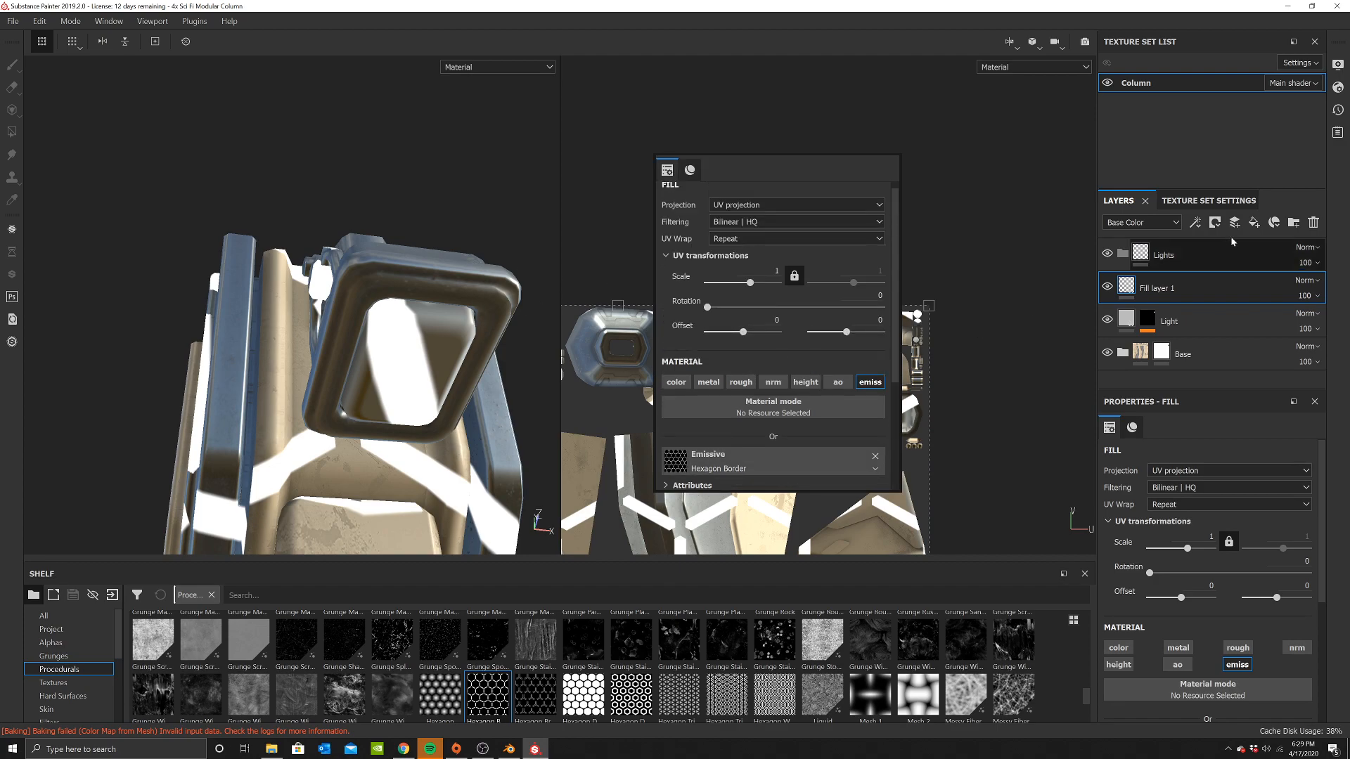
Copy the Light layer's mask and paste it into a new black mask on the Lights folder
left_click(1147, 318)
right_click(1148, 317)
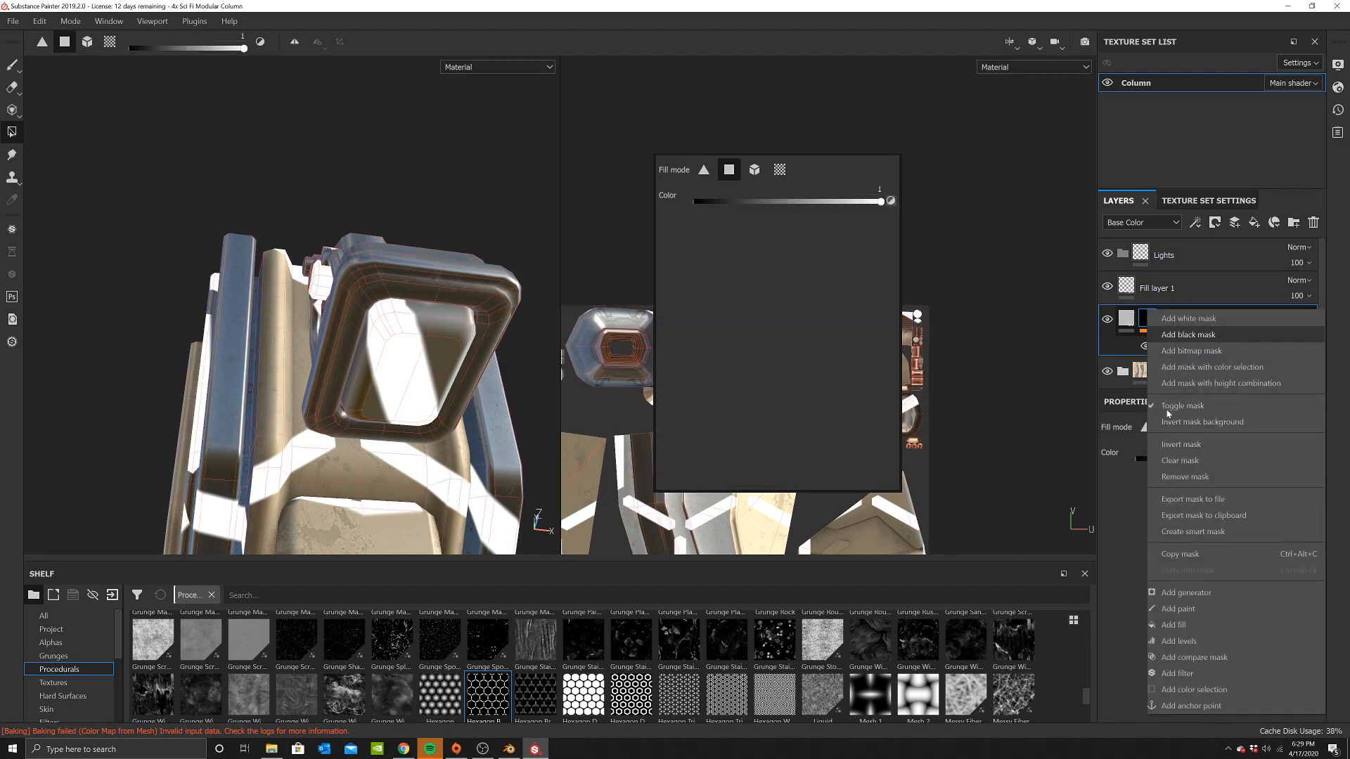
left_click(1186, 553)
right_click(1163, 249)
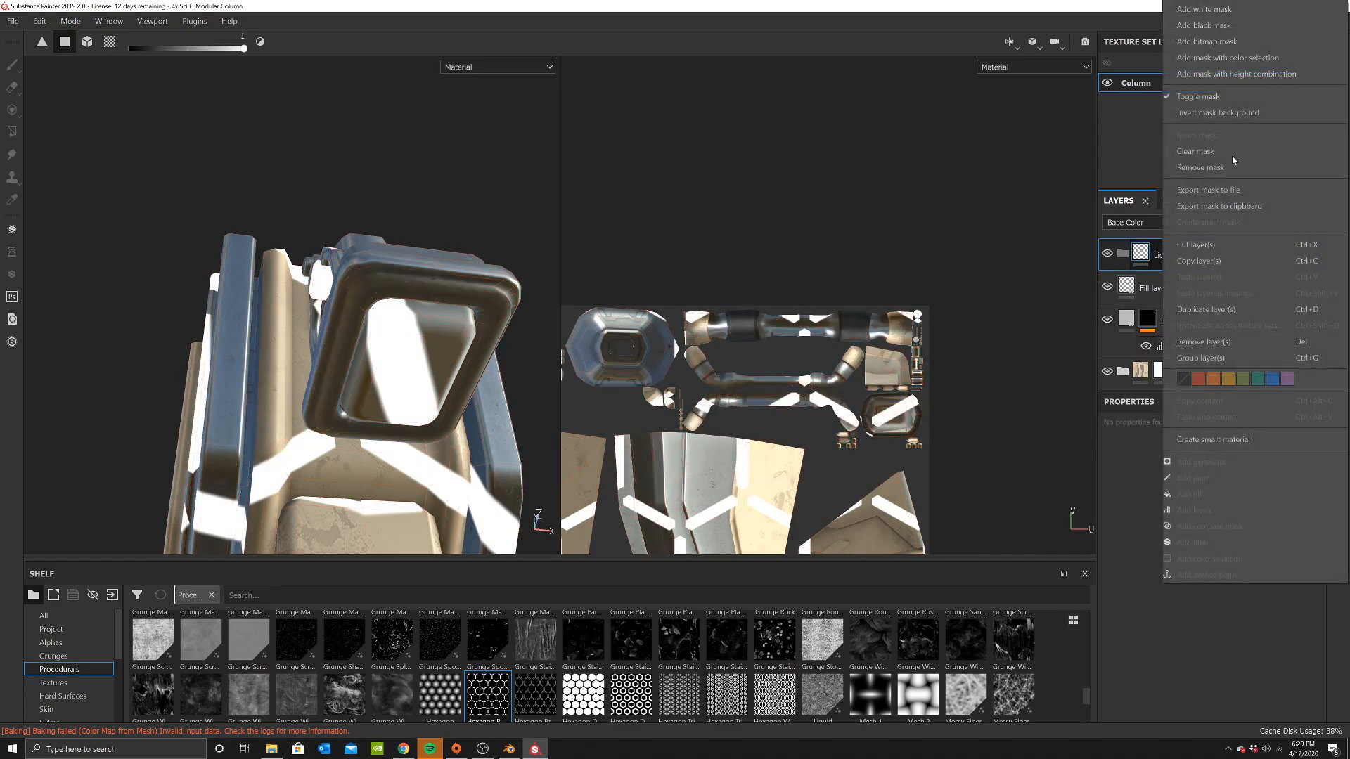
left_click(1221, 28)
right_click(1171, 256)
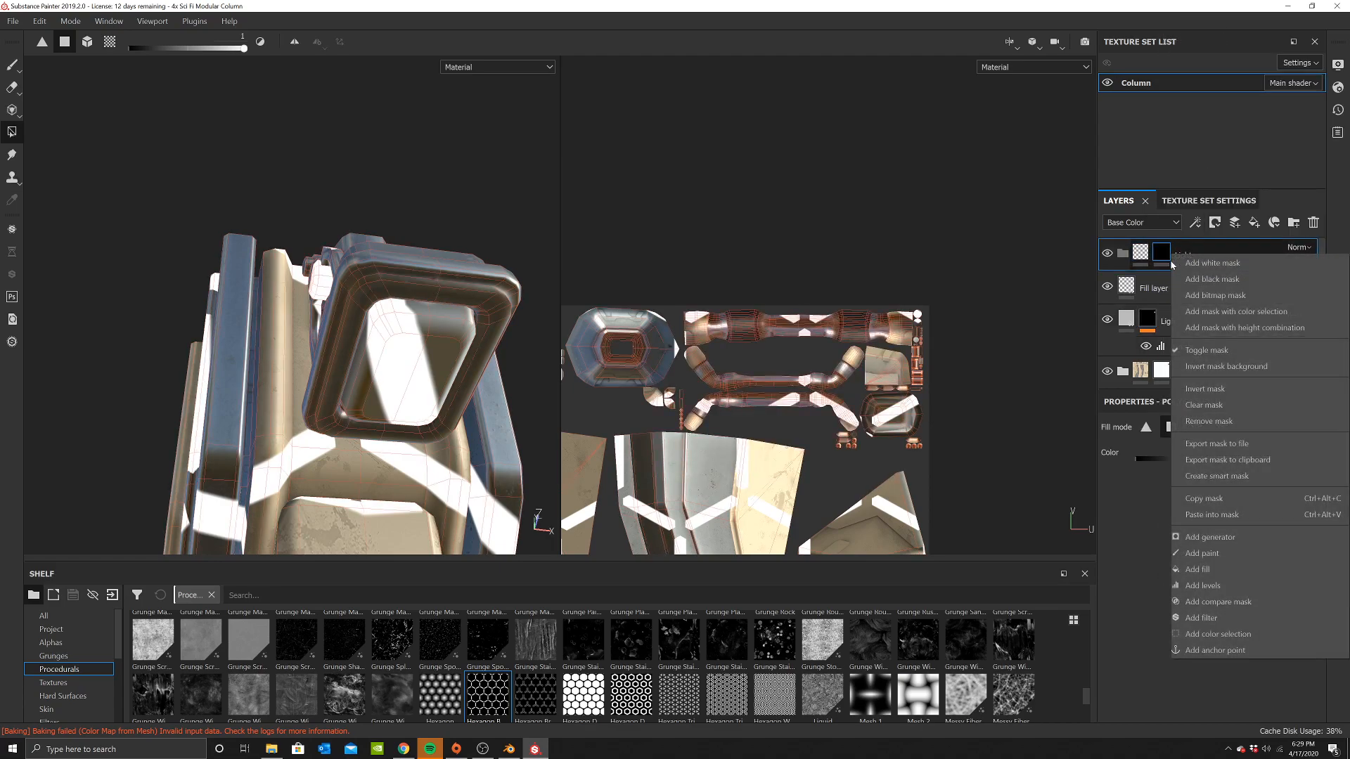
left_click(1217, 515)
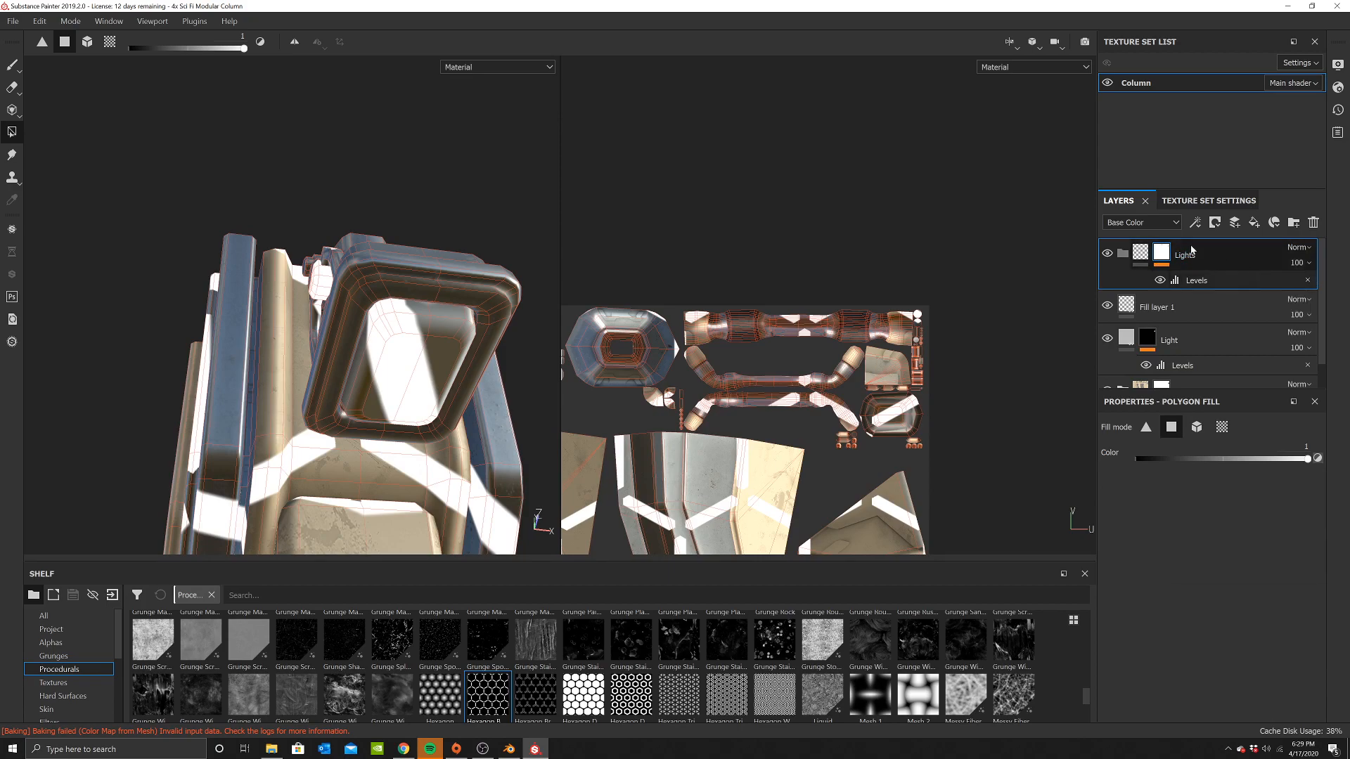
Try inverting the pasted mask on the Lights folder, and undo the paste
right_click(1167, 260)
left_click(1216, 137)
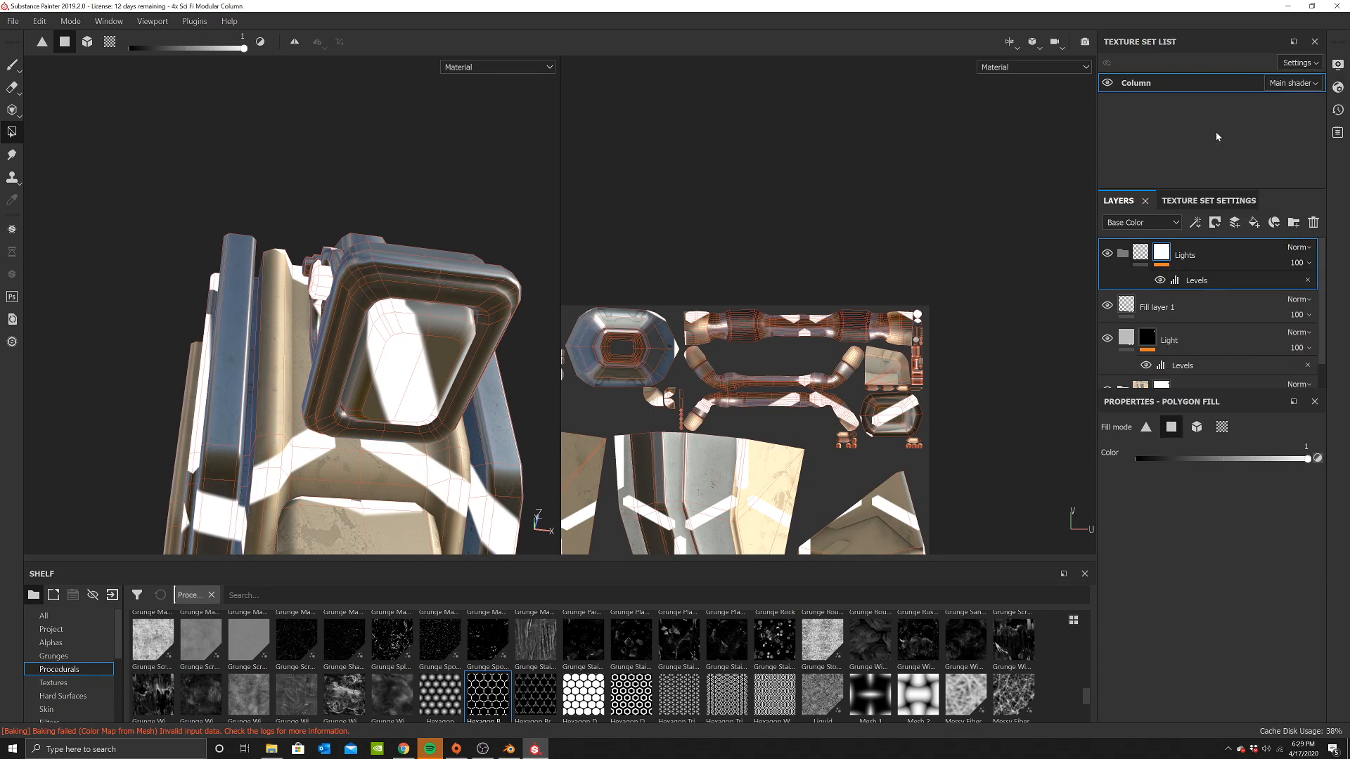
left_click(1189, 258)
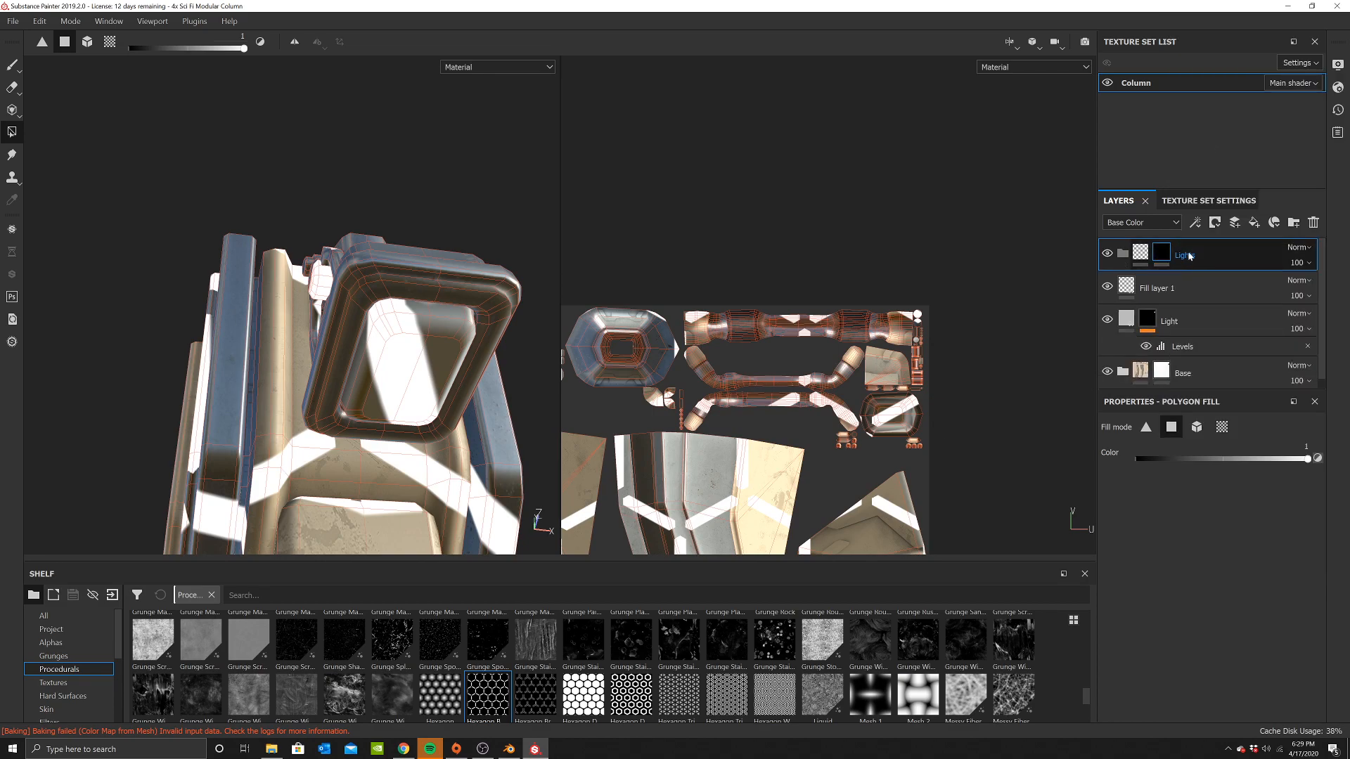
Reset the Lights folder's mask and paste the copied Light mask into it again
right_click(1168, 251)
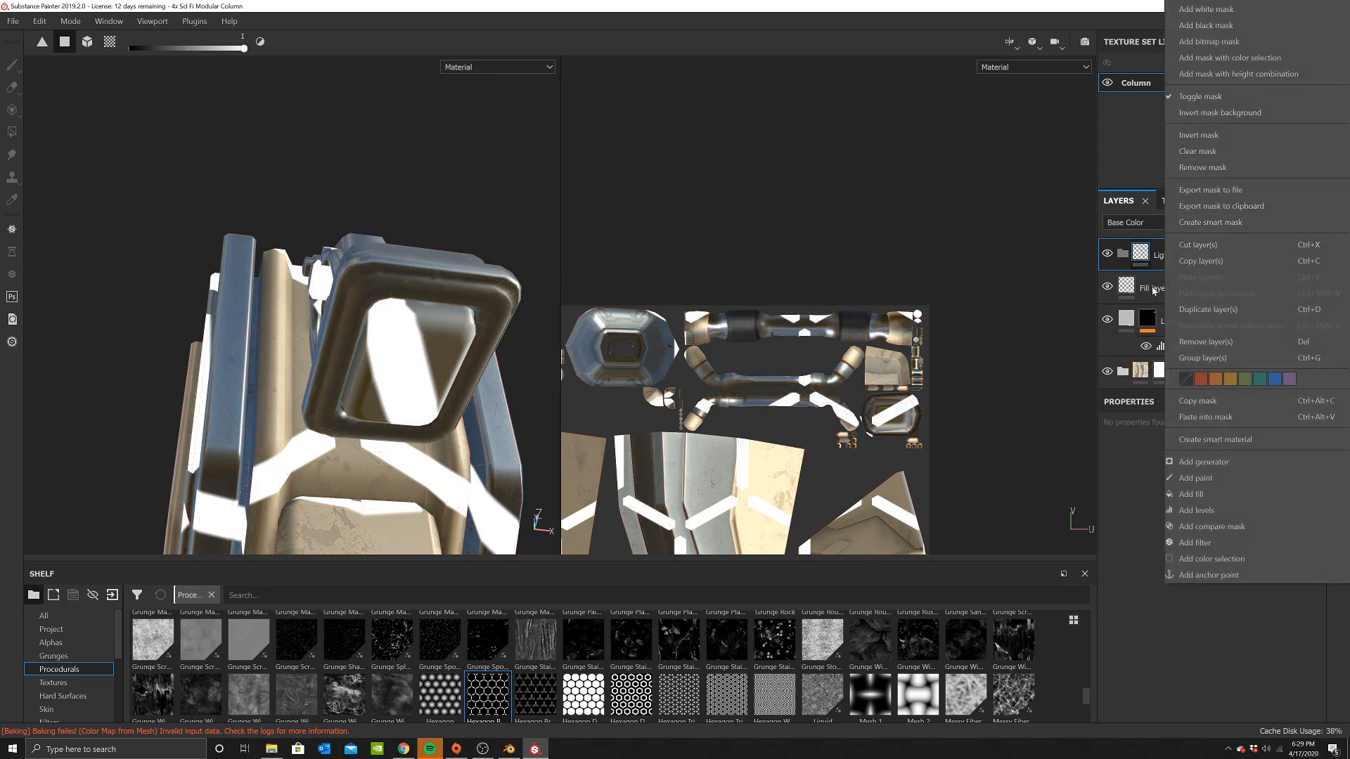
left_click(1204, 9)
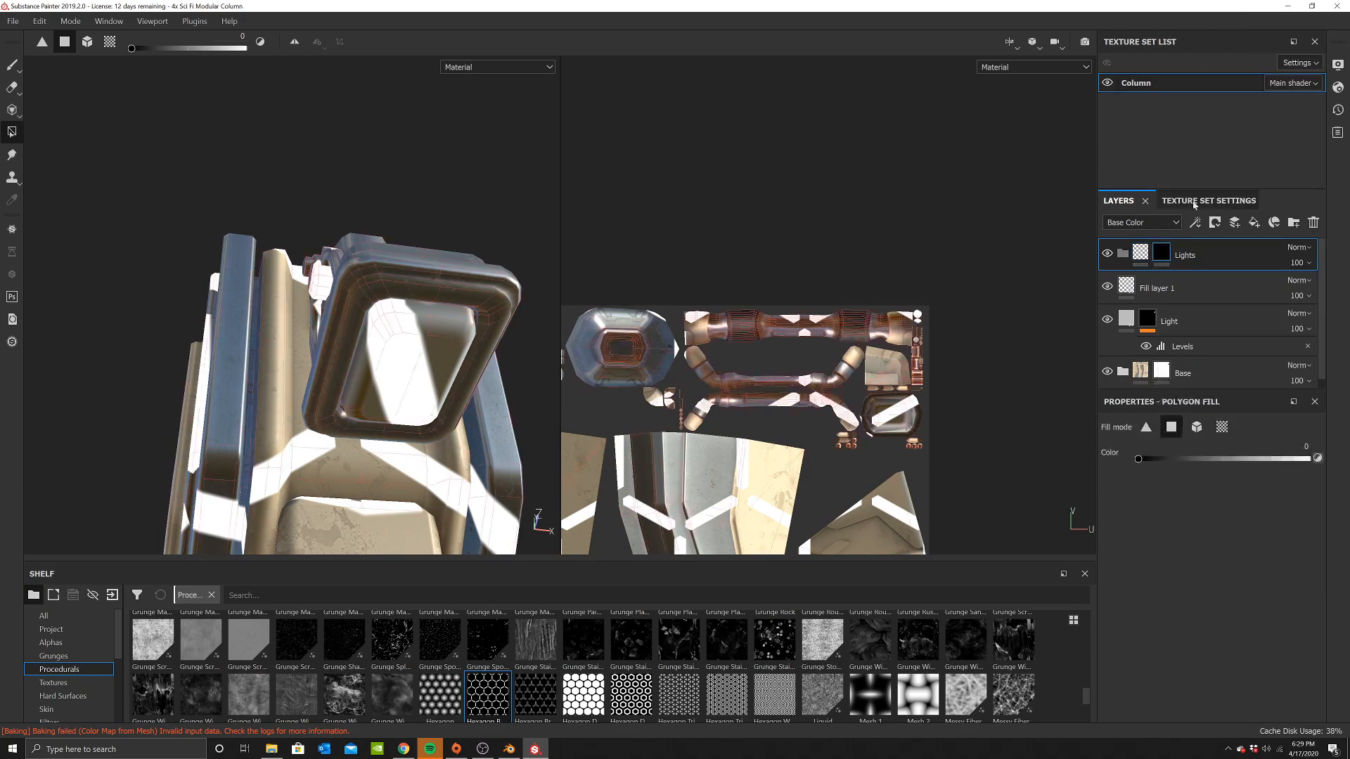
right_click(1164, 253)
left_click(1204, 516)
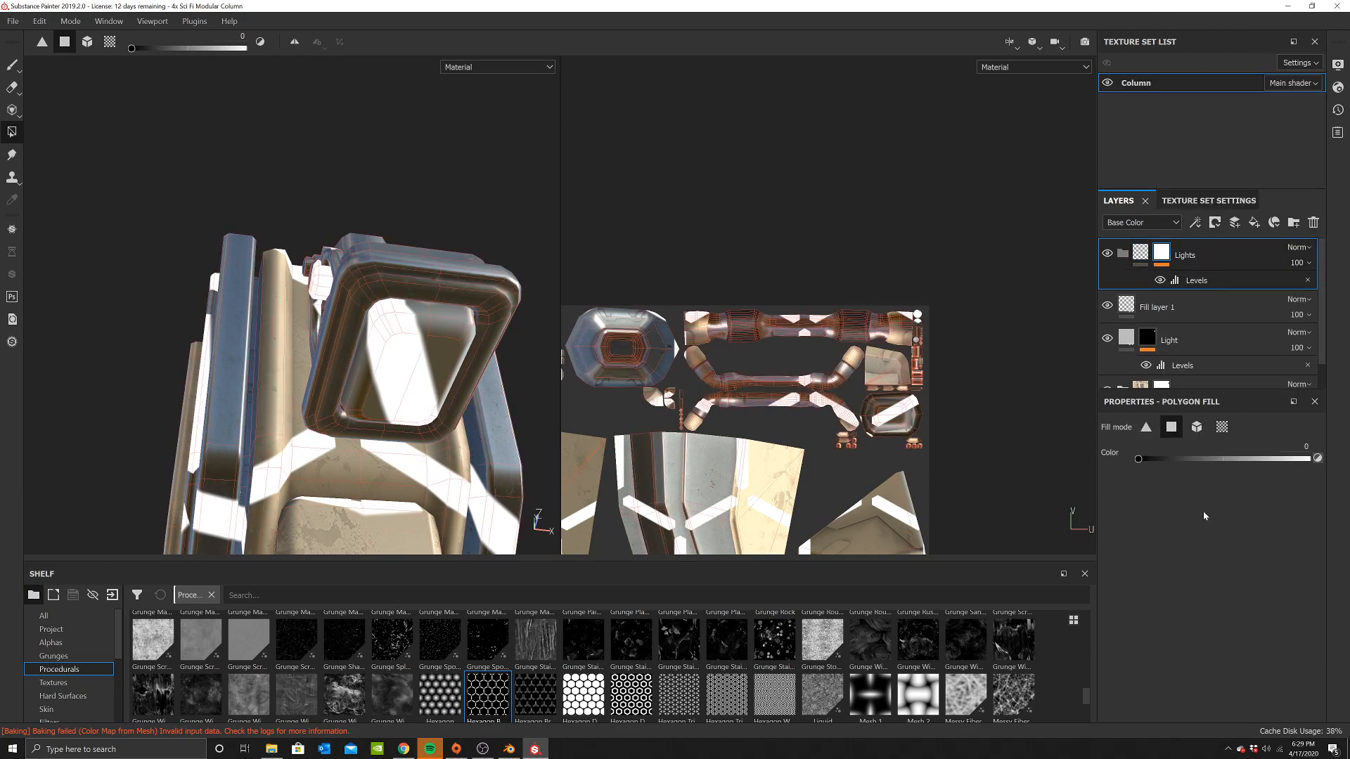
Try inverting the pasted mask on the Lights folder and replacing it with a plain white mask
right_click(1161, 254)
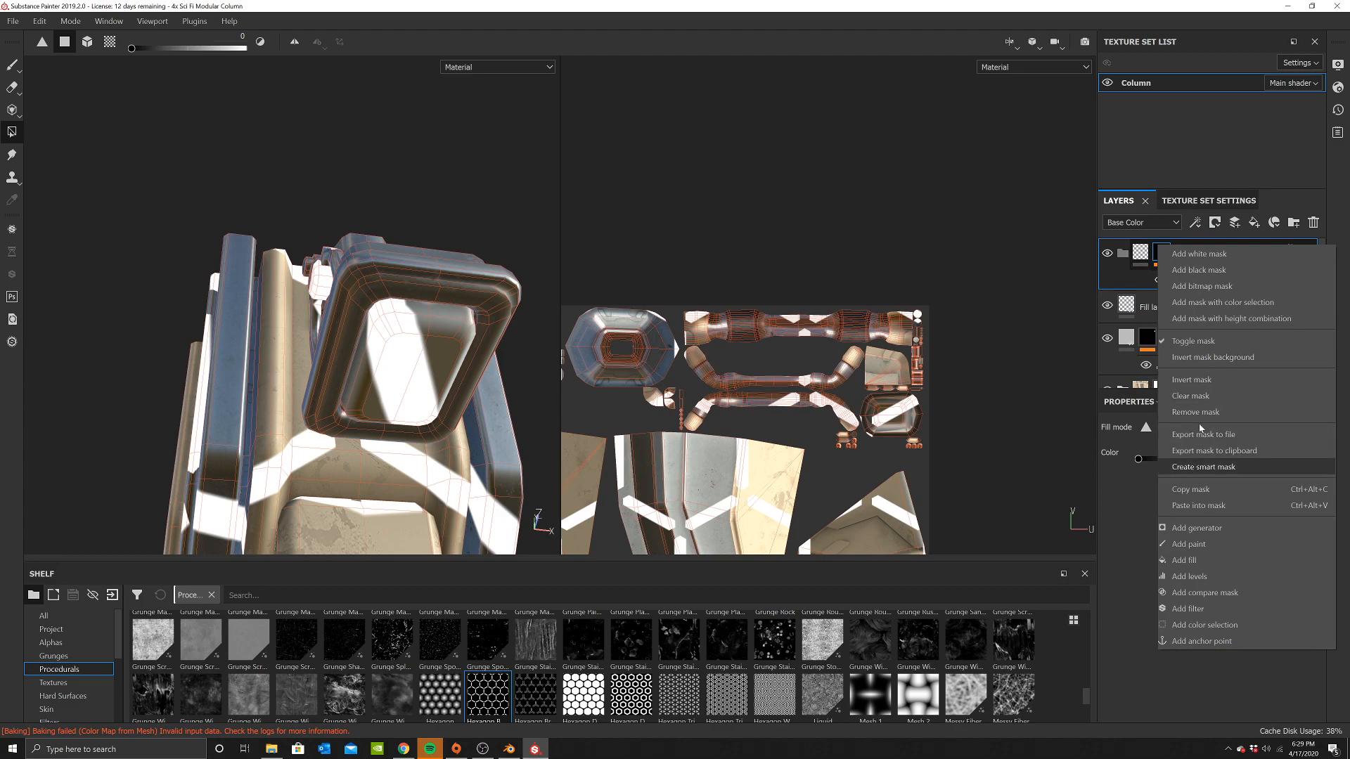
left_click(1205, 380)
left_click_drag(415, 404, 414, 325, "alt")
left_click(1199, 253)
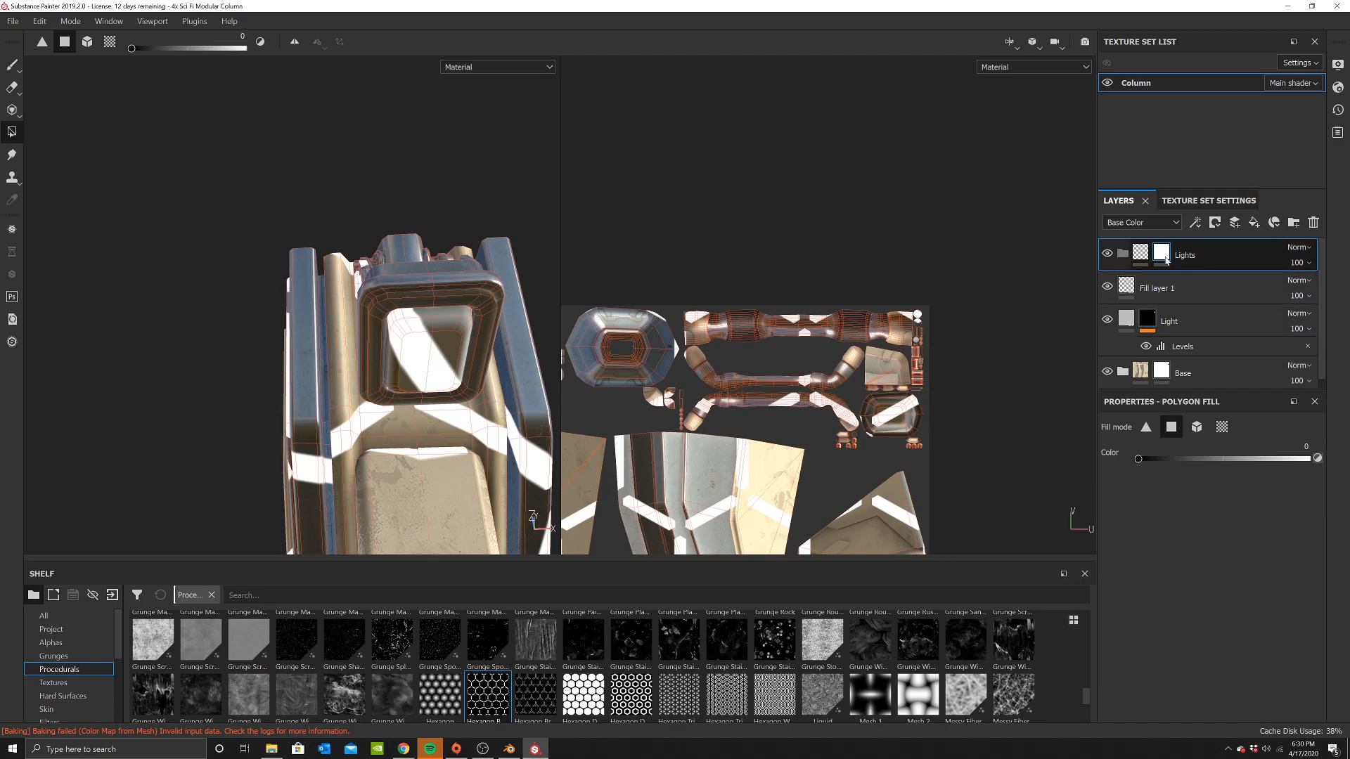
Undo the Lights folder's mask changes with Fill layer 1 hidden, and give the folder a fresh black mask
key("ctrl+z")
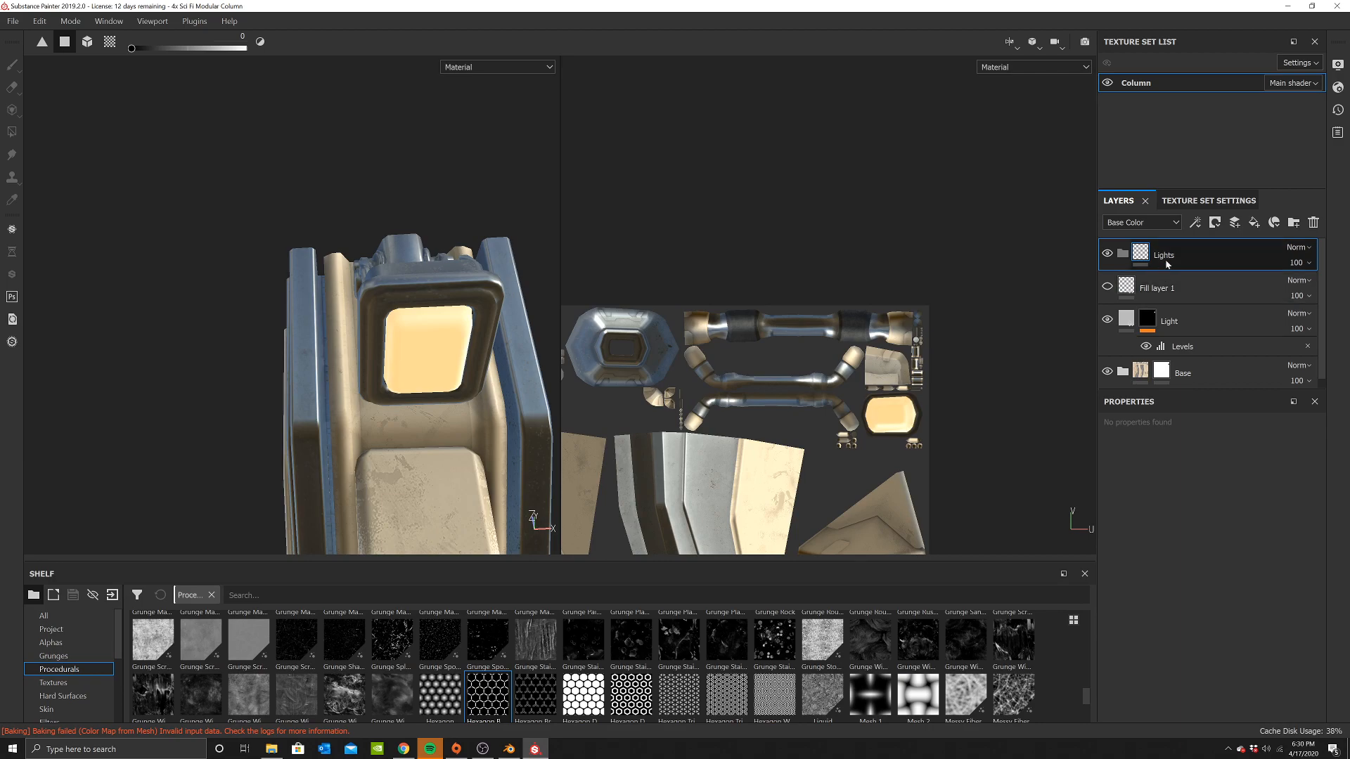
right_click(1165, 257)
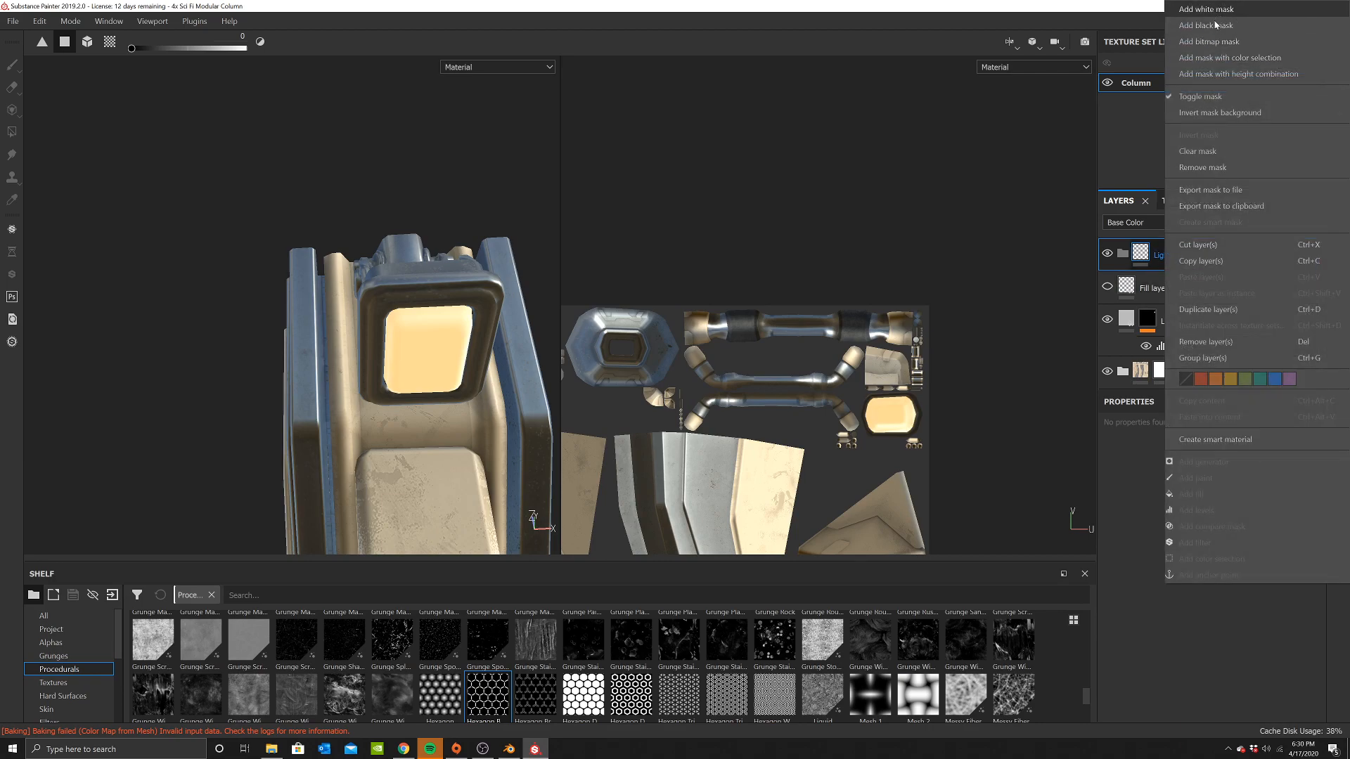
left_click(1216, 25)
Copy the Light layer's mask into the Lights folder's mask and remove the pasted Levels effect
right_click(1153, 332)
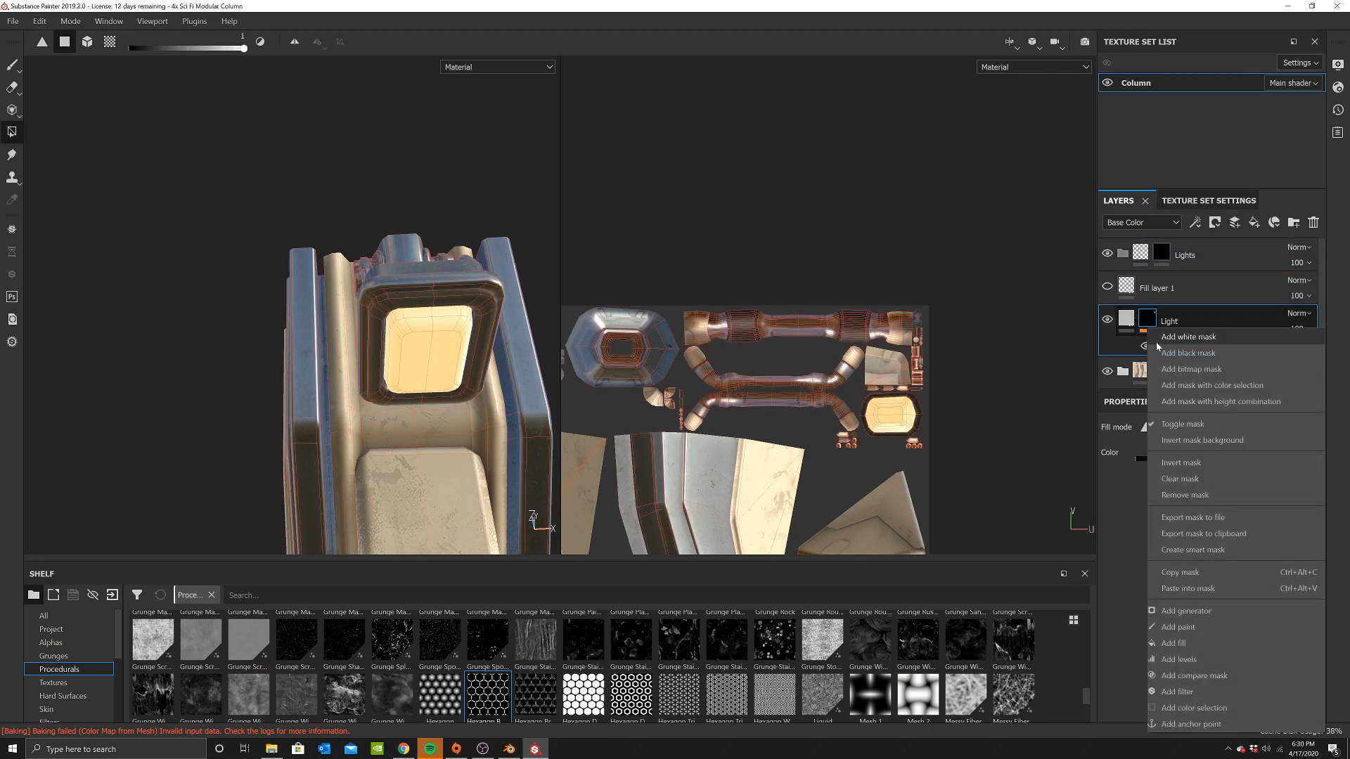
left_click(1185, 573)
left_click(1161, 252)
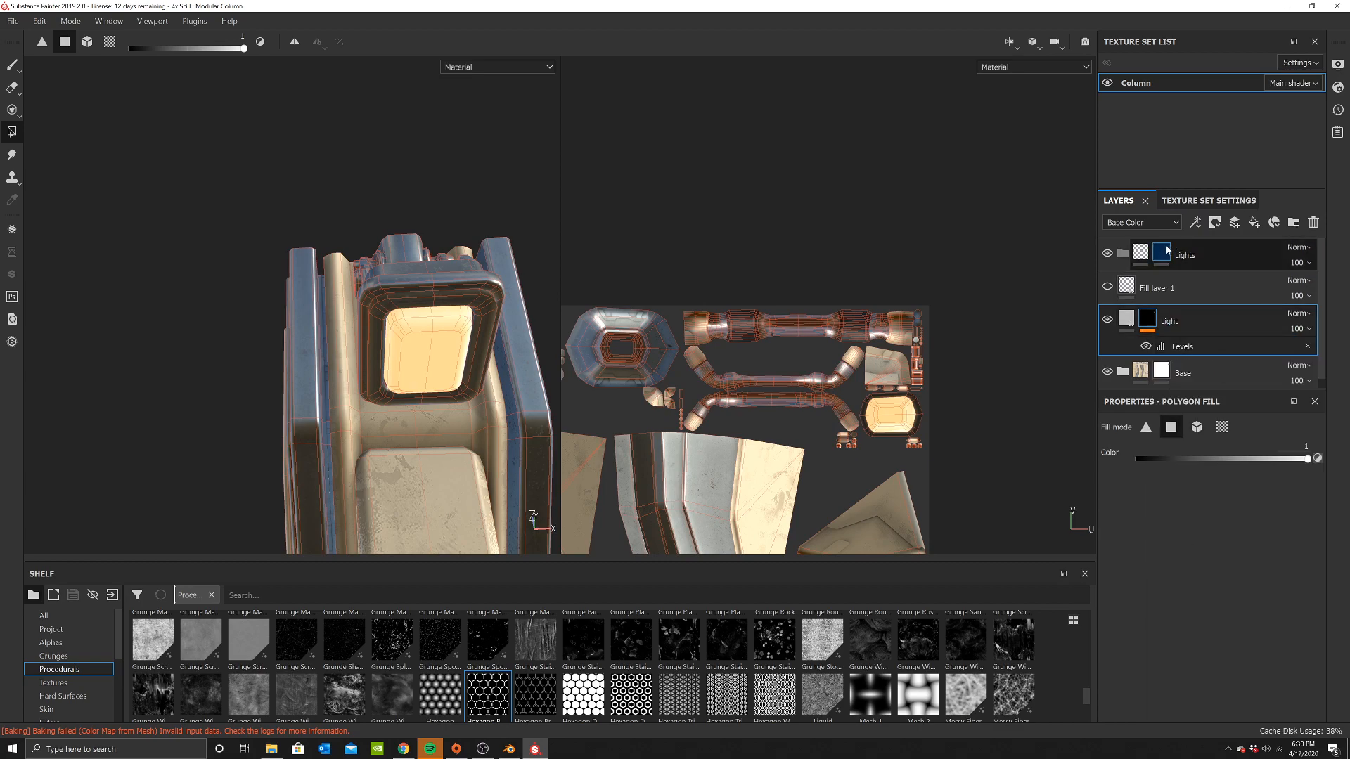
right_click(1163, 252)
left_click(1205, 508)
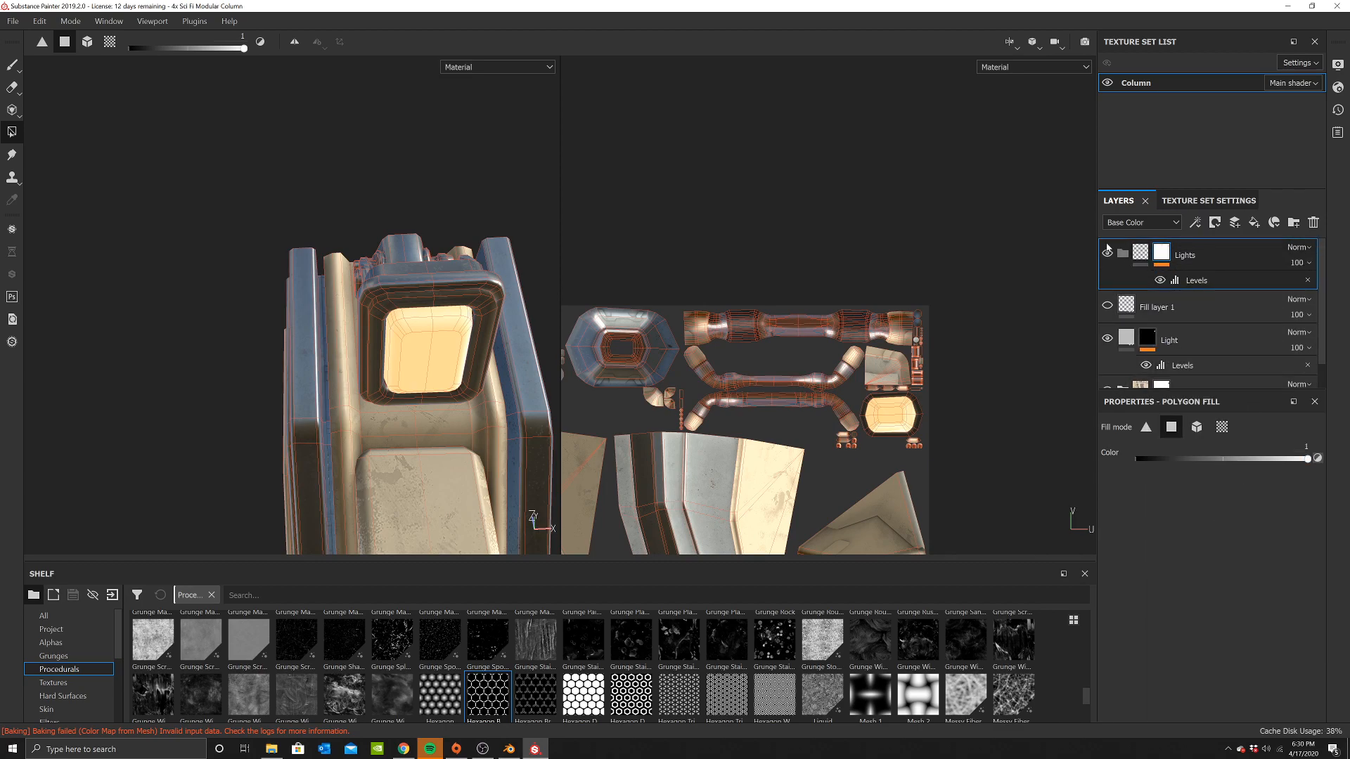
left_click(1308, 280)
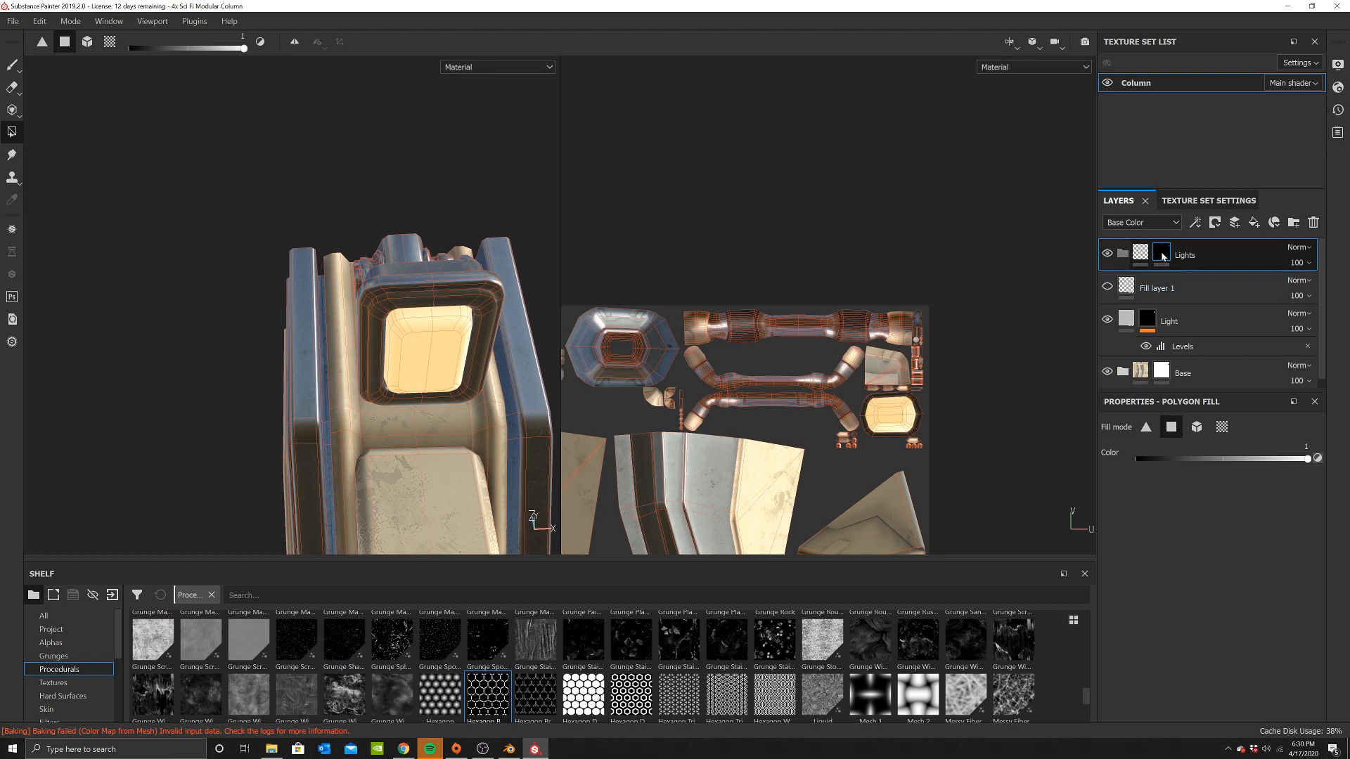
Clear the Lights folder's mask
key("p")
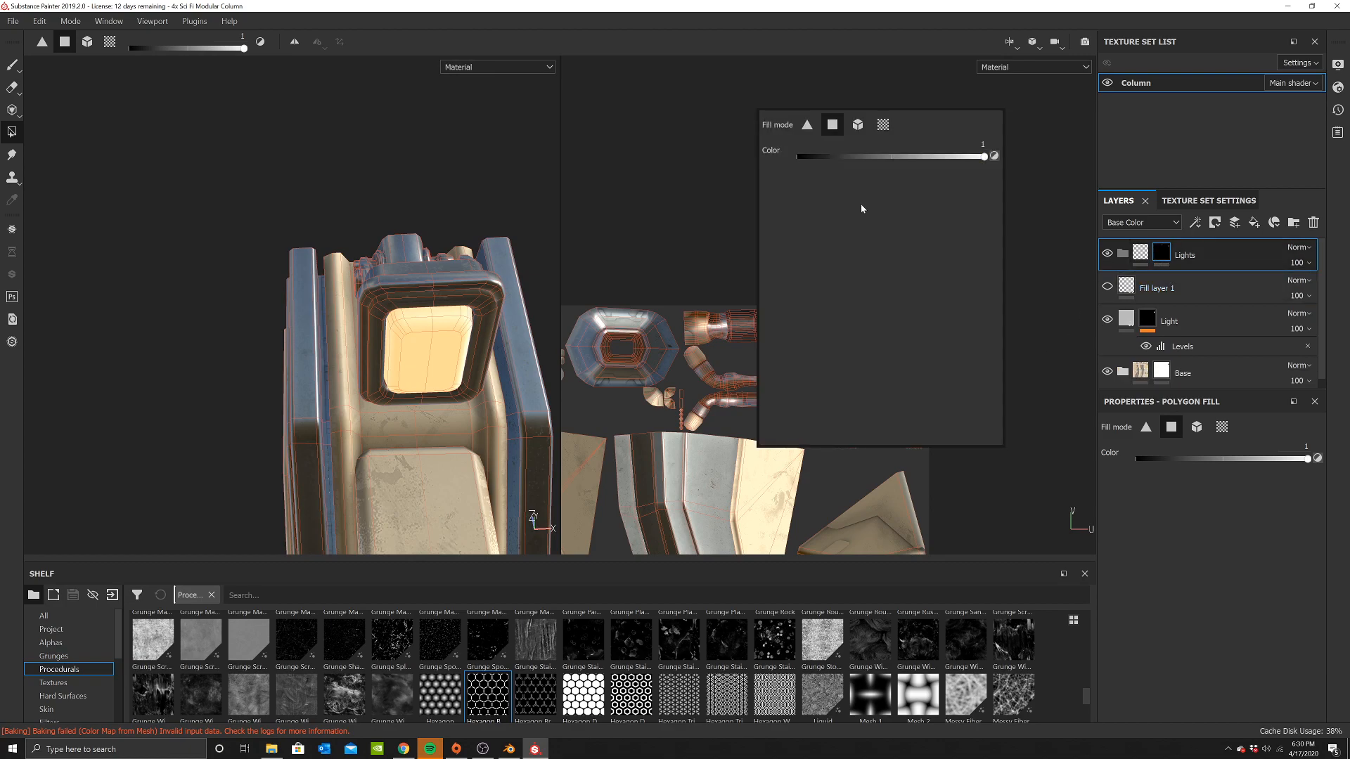
right_click(1175, 247)
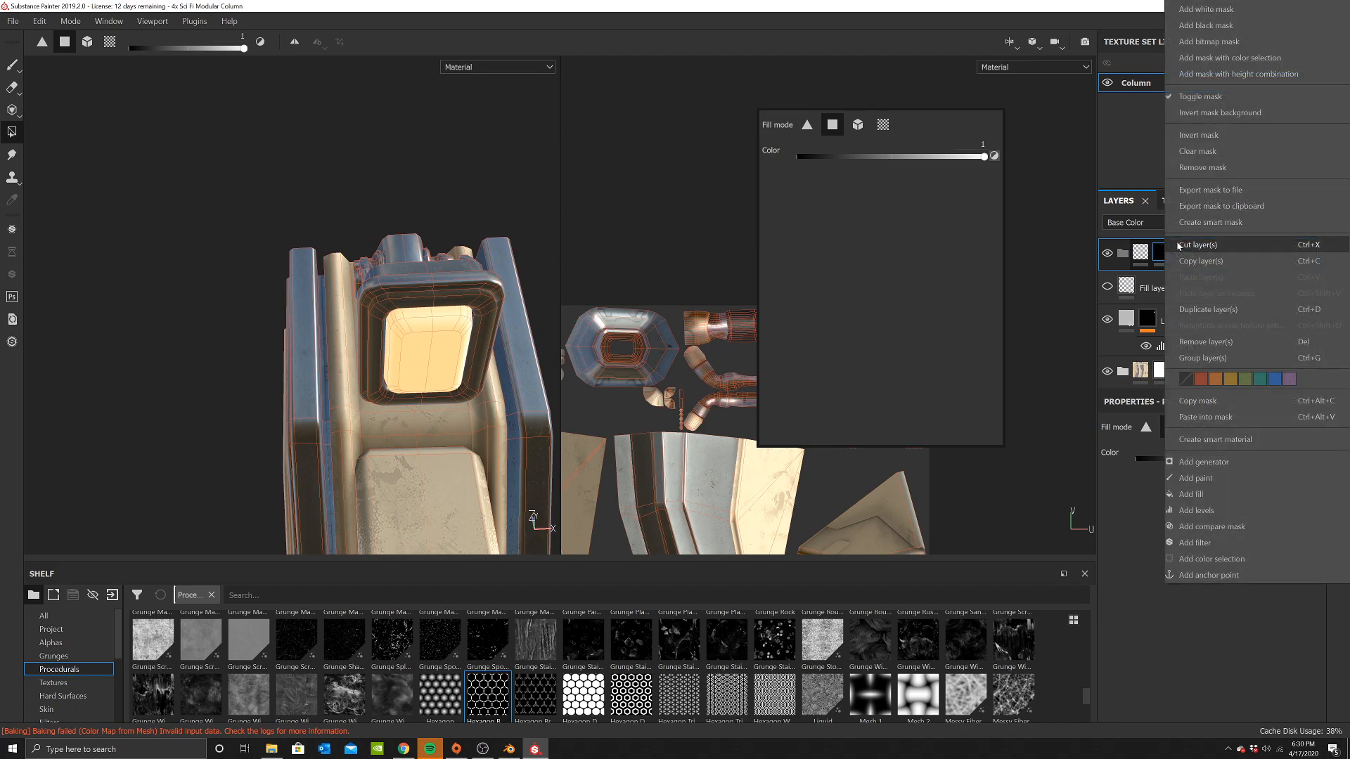
left_click(1205, 151)
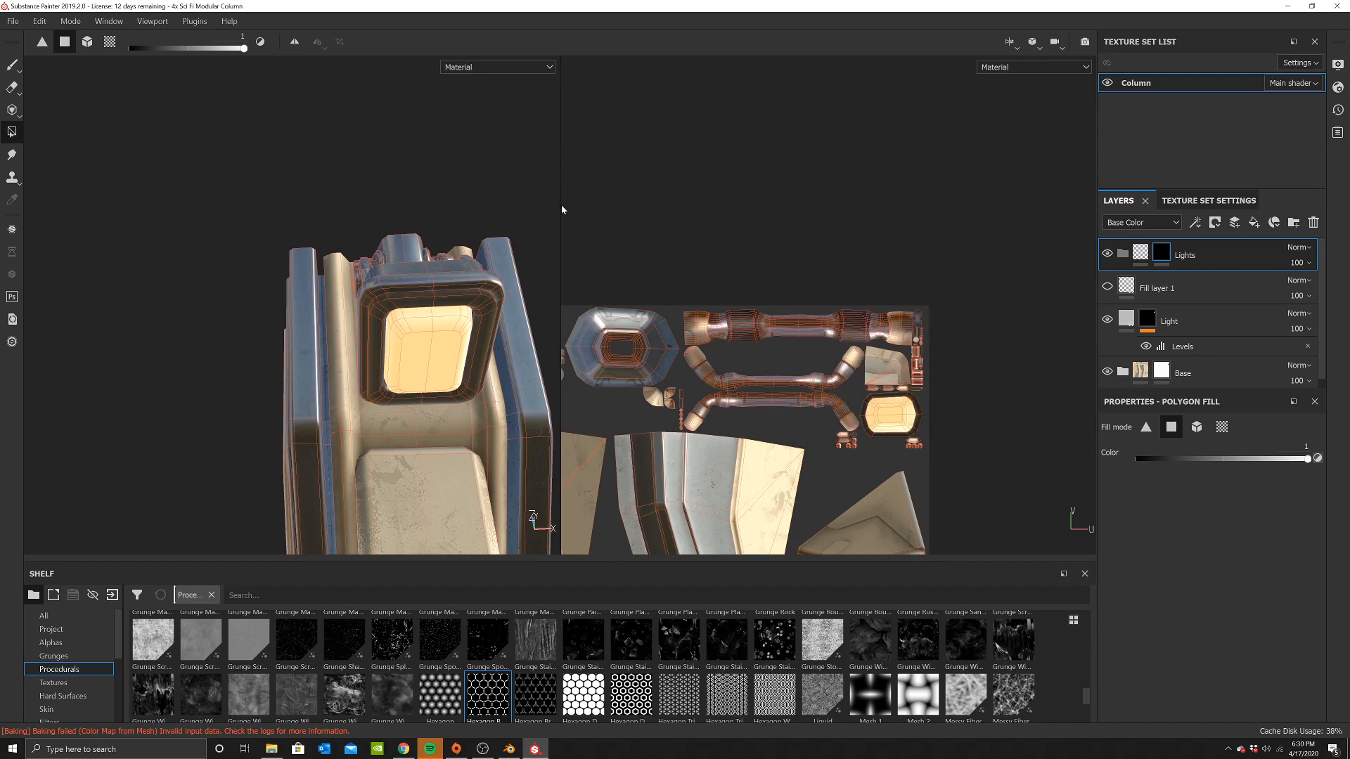
Show Fill layer 1 and try polygon-filling the lamp's glass faces in the Lights folder's mask
scroll(812, 367, "up", 3)
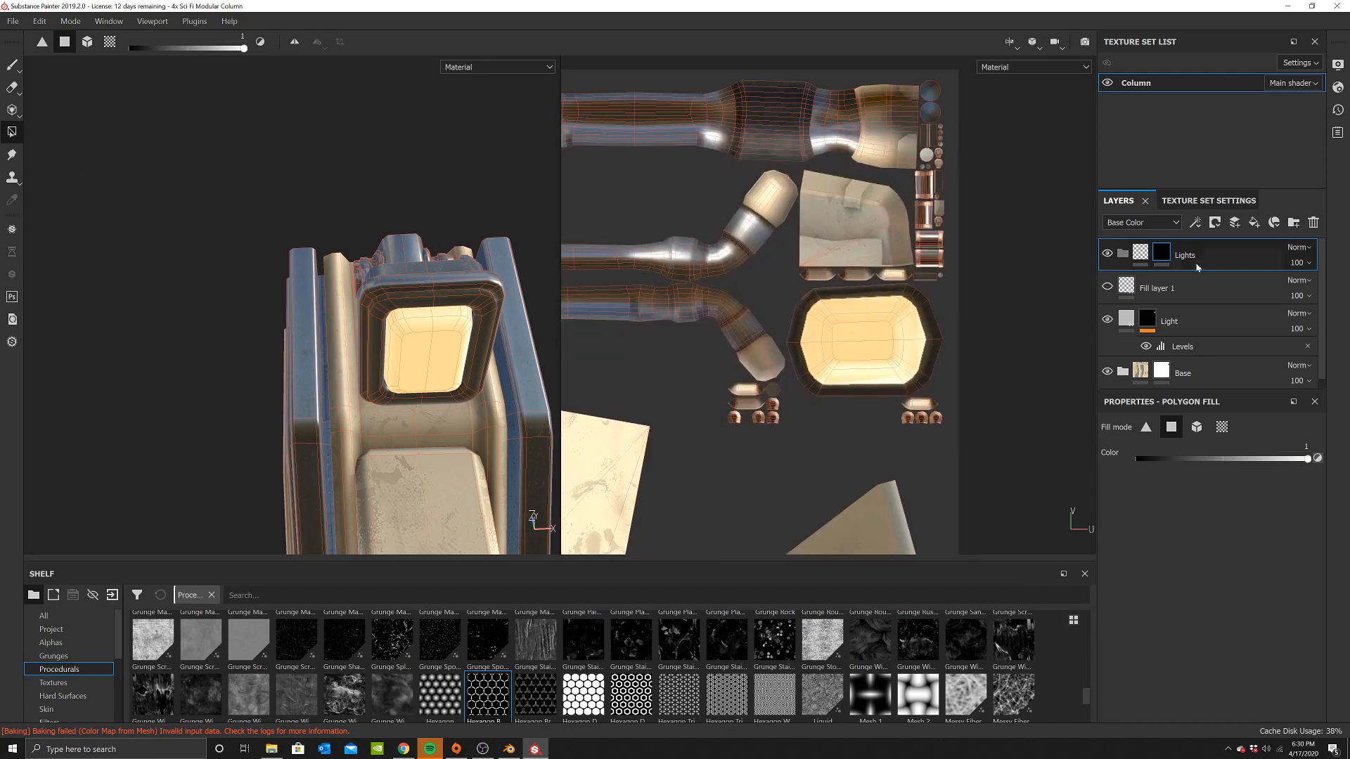
left_click(1107, 288)
scroll(833, 285, "up", 4)
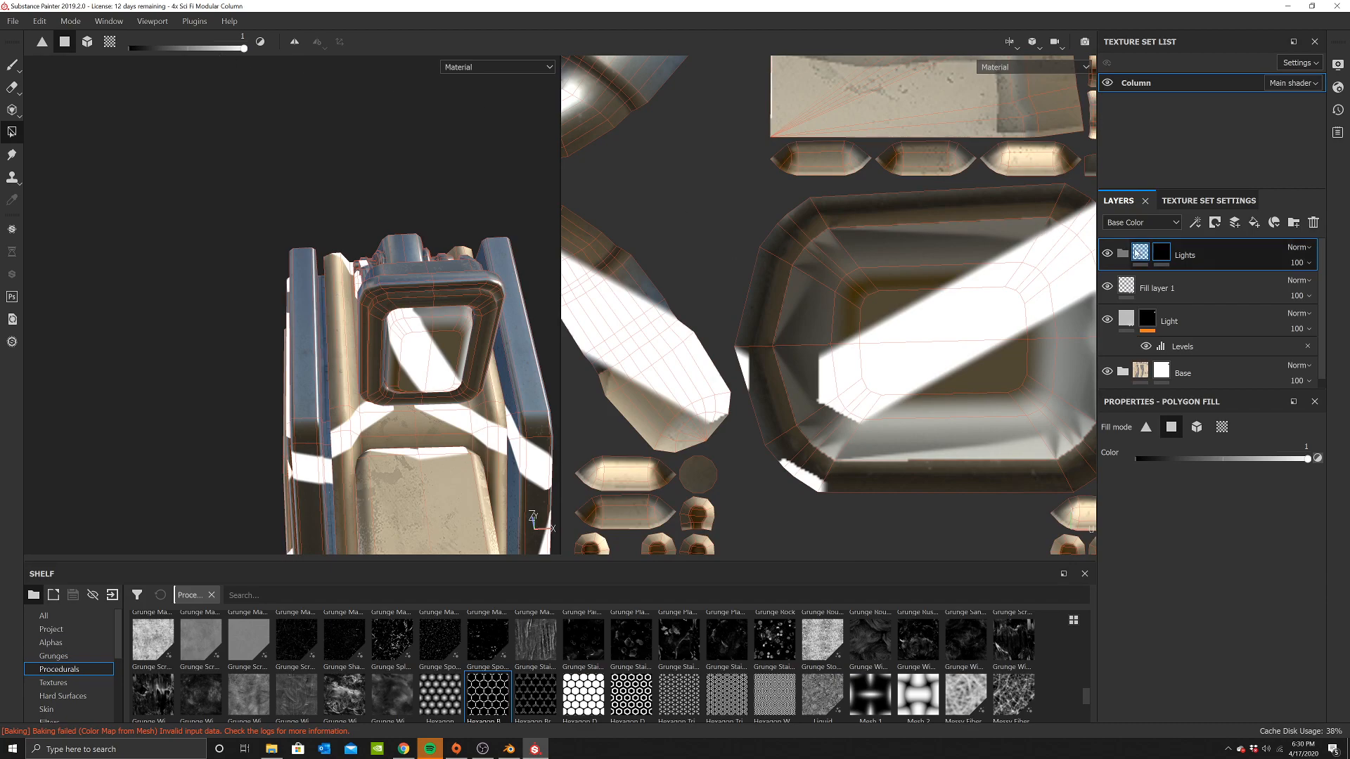
right_click(1182, 251)
left_click(883, 297)
left_click_drag(839, 292, 923, 357)
left_click_drag(820, 356, 923, 432)
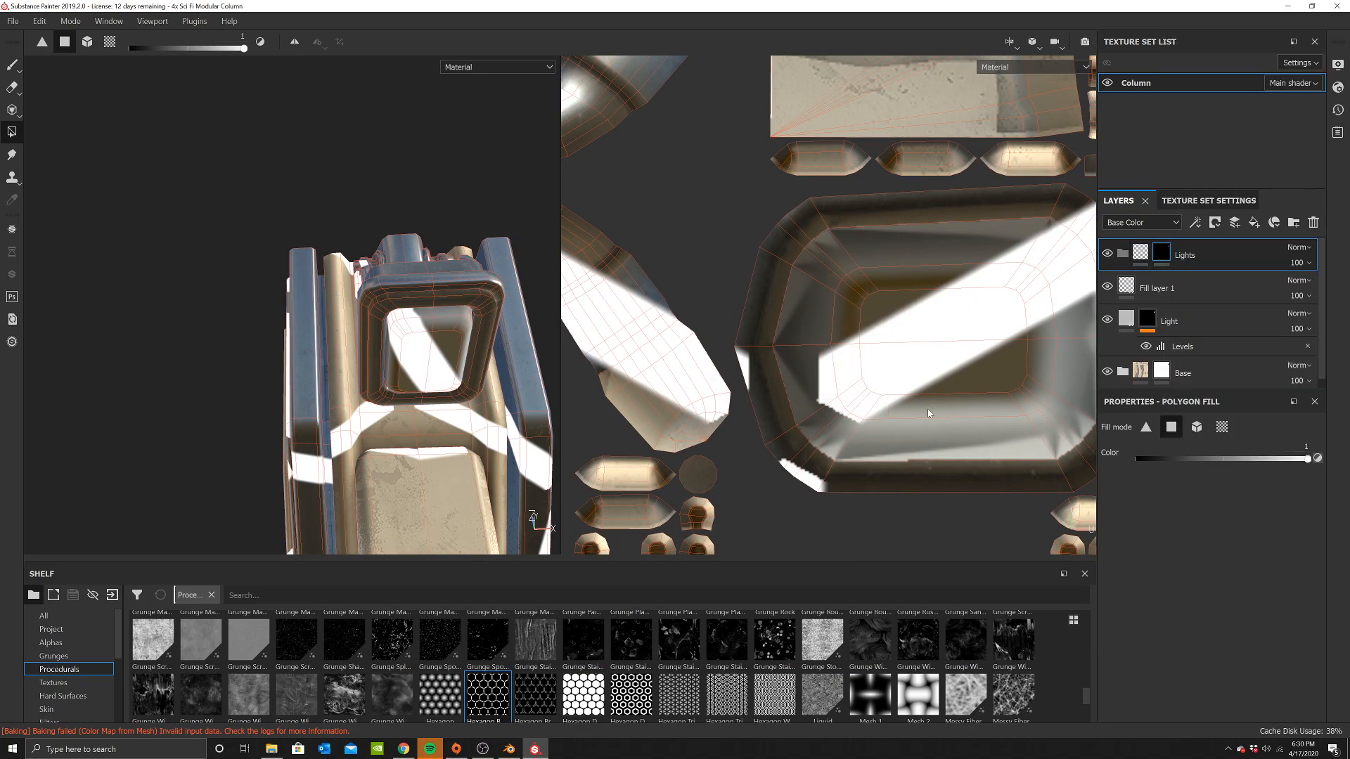
left_click_drag(912, 383, 914, 384)
middle_click_drag(951, 315, 822, 341, "alt")
left_click_drag(816, 367, 922, 446)
Move Fill layer 1 and the Light layer into the Lights folder
right_click(1164, 250)
left_click(1140, 256)
left_click_drag(1150, 287, 1230, 262)
left_click_drag(1146, 319, 1231, 302)
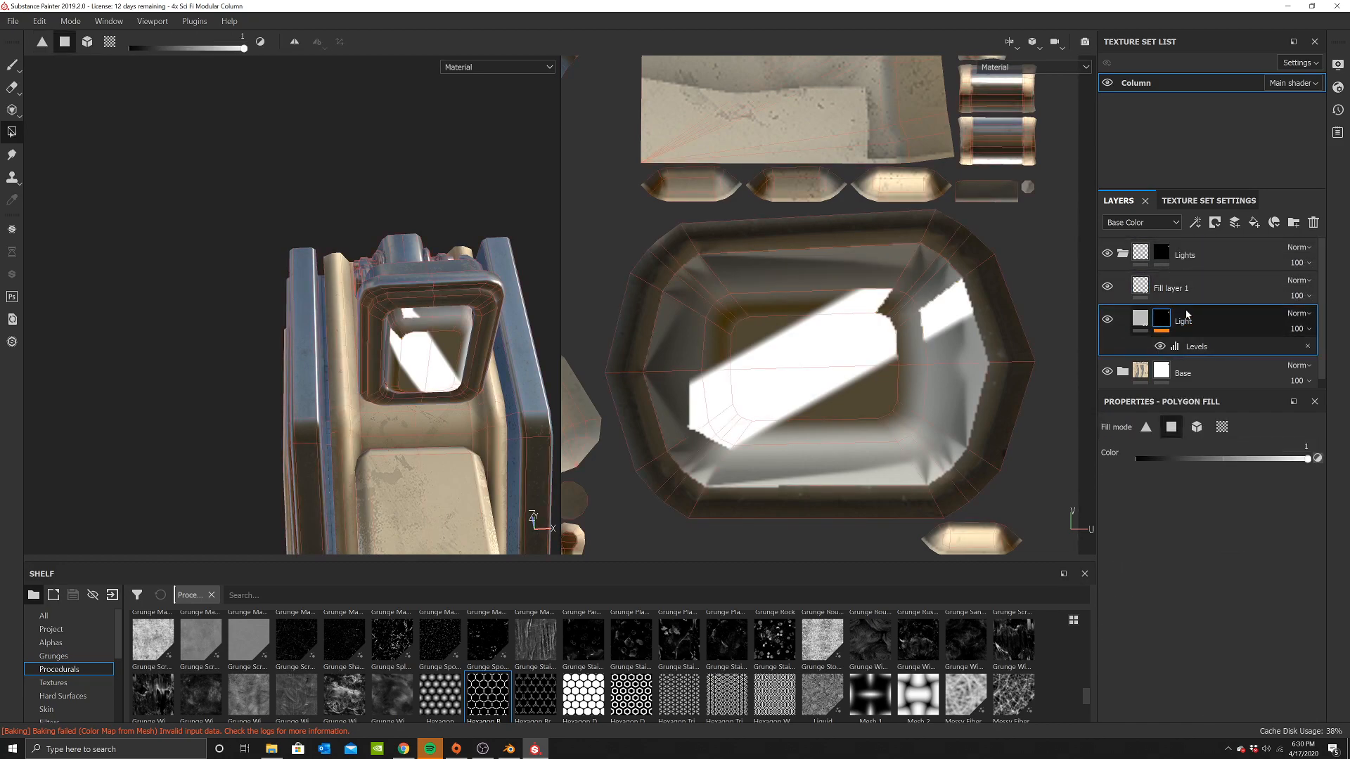
Hide Fill layer 1 and clear the Lights folder's mask again
left_click(1107, 286)
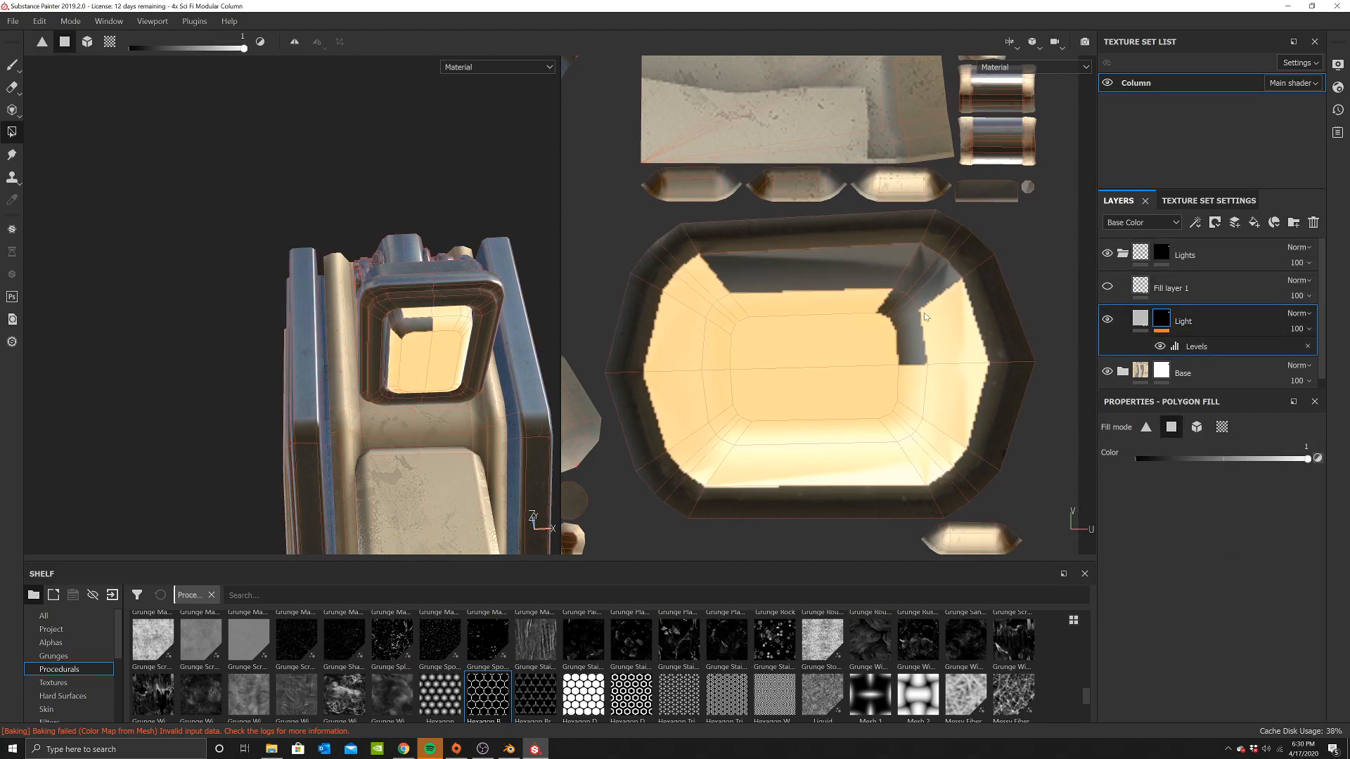
left_click(924, 334)
right_click(929, 337)
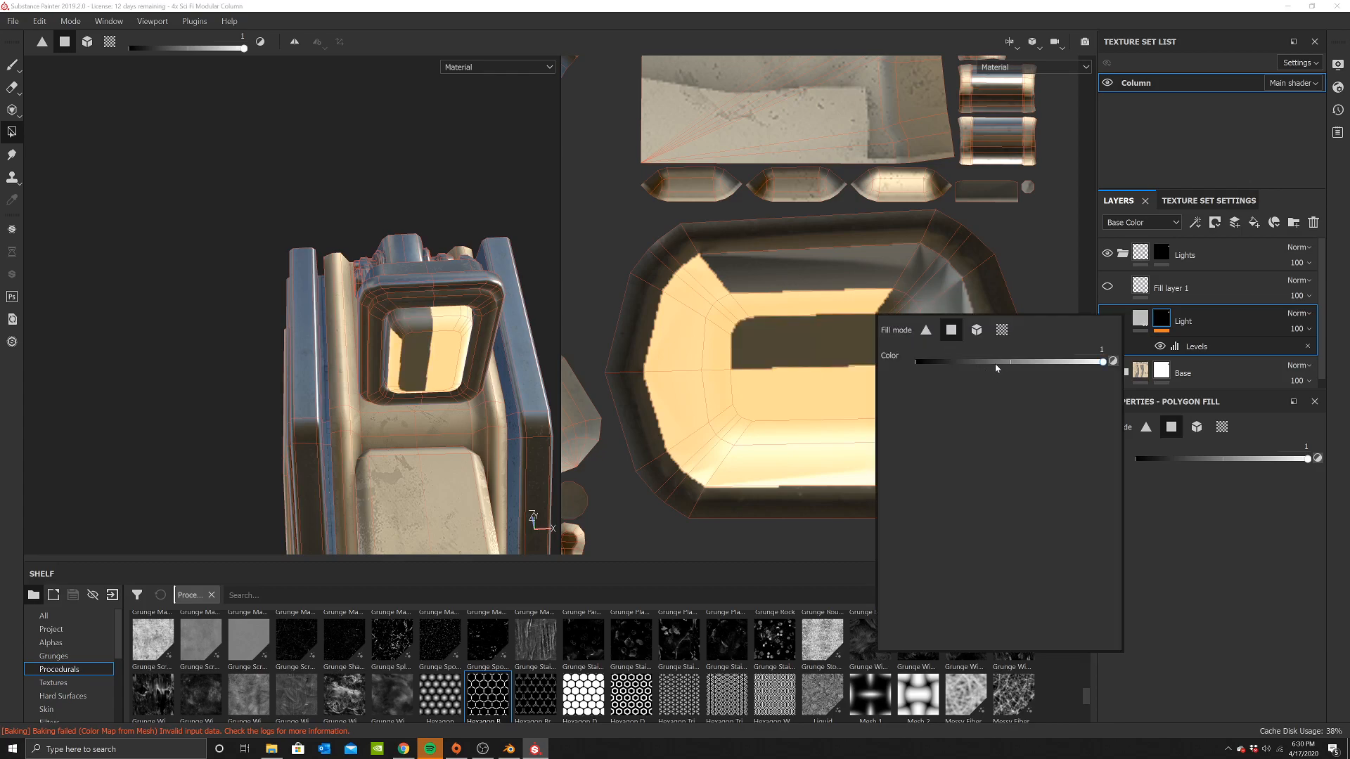
left_click(1209, 256)
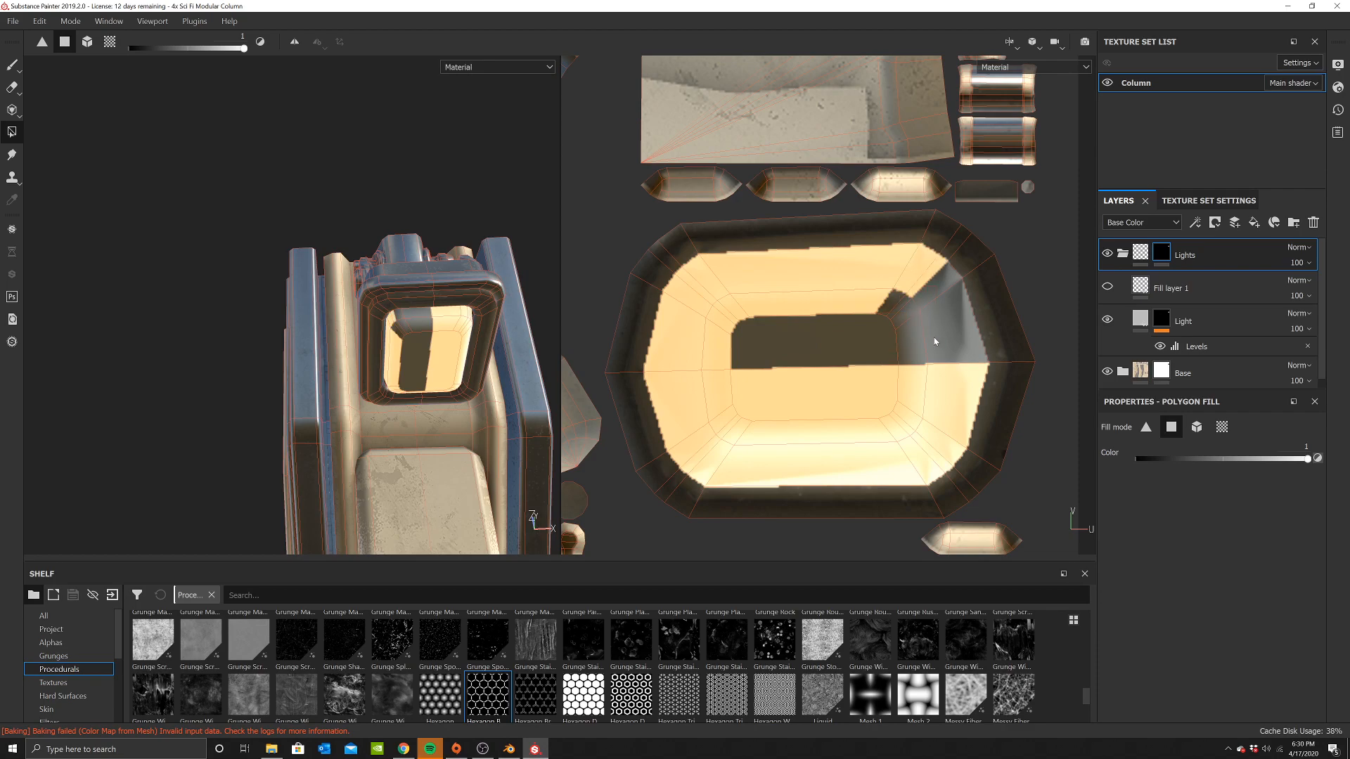
right_click(1171, 262)
left_click(1215, 411)
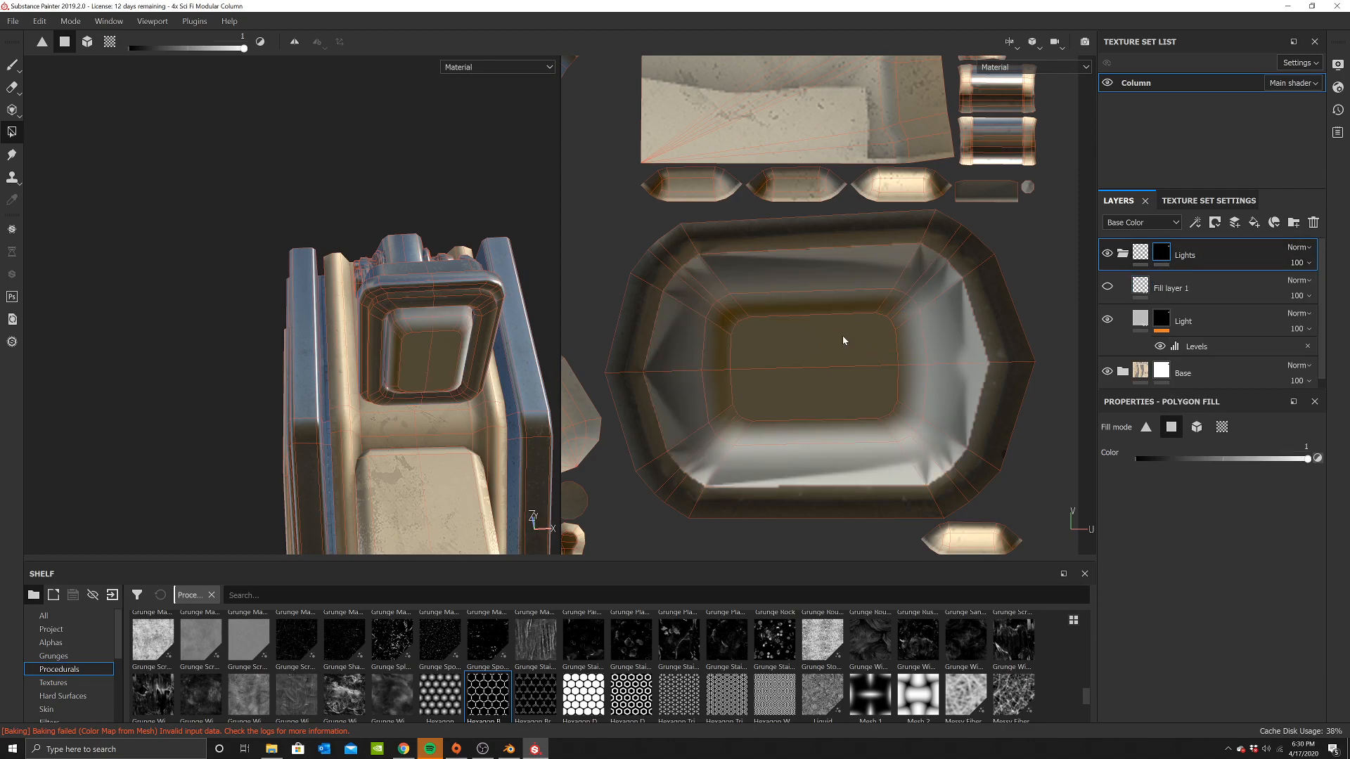
Reset the Light layer's mask to plain white and polygon-fill the lamp's glass faces in the Lights folder's mask
right_click(1161, 318)
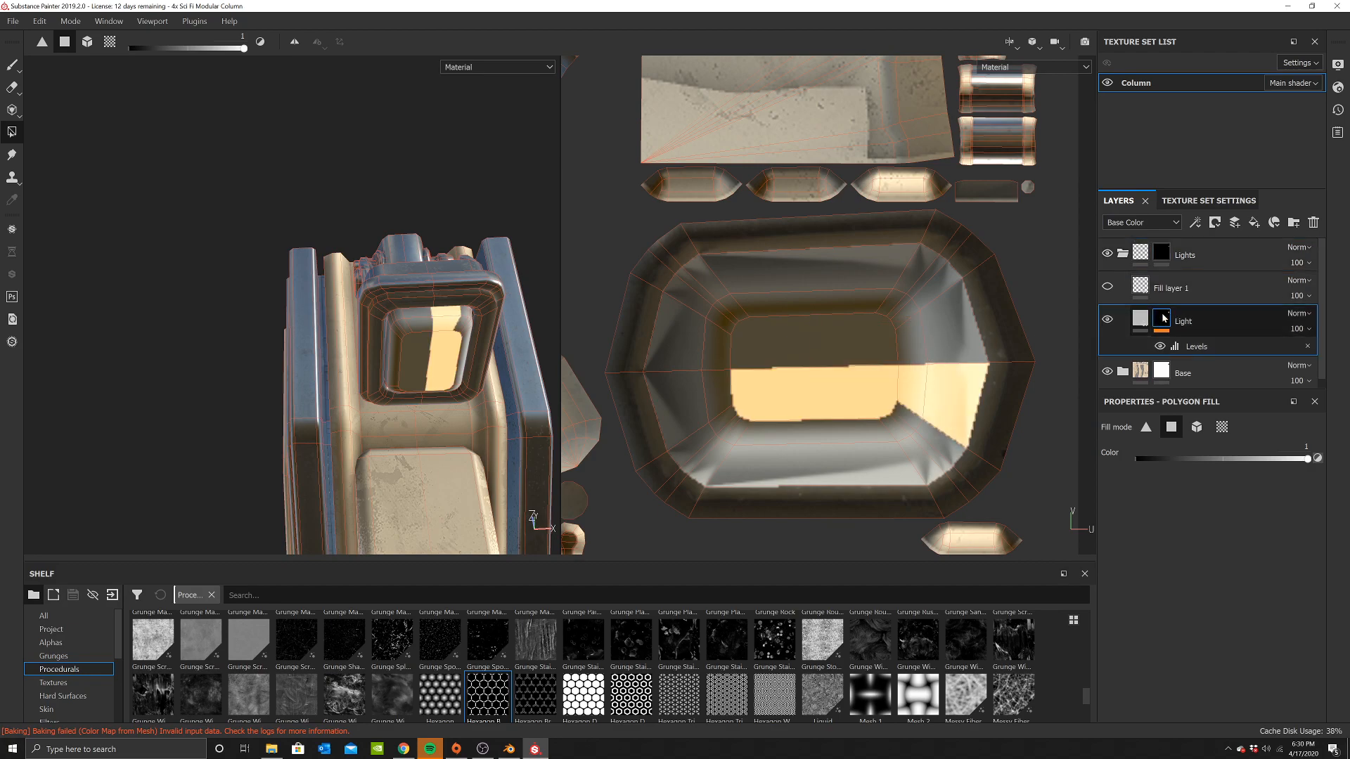
left_click(1199, 467)
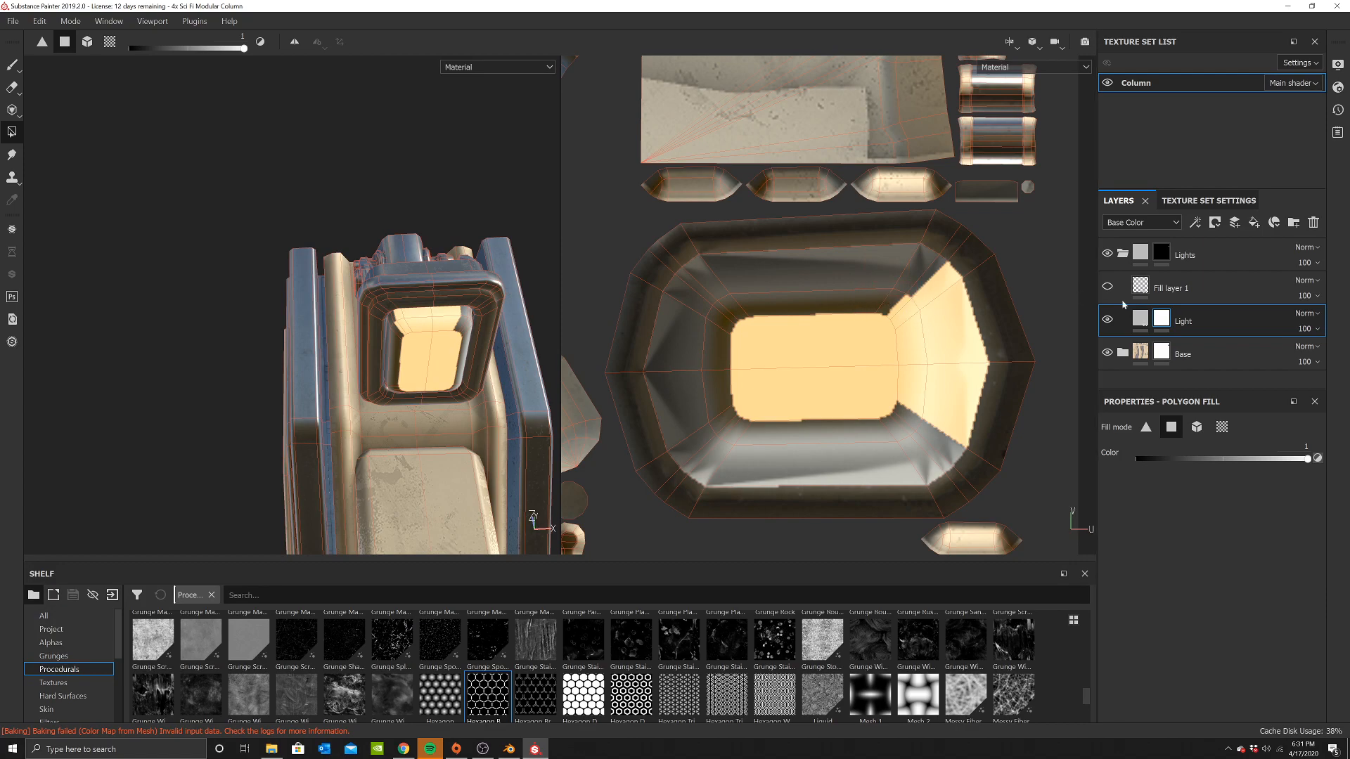
left_click(1161, 253)
left_click_drag(854, 278, 924, 307)
left_click_drag(687, 297, 894, 437)
Remove the mask from the Light layer
left_click(1161, 319)
right_click(1168, 321)
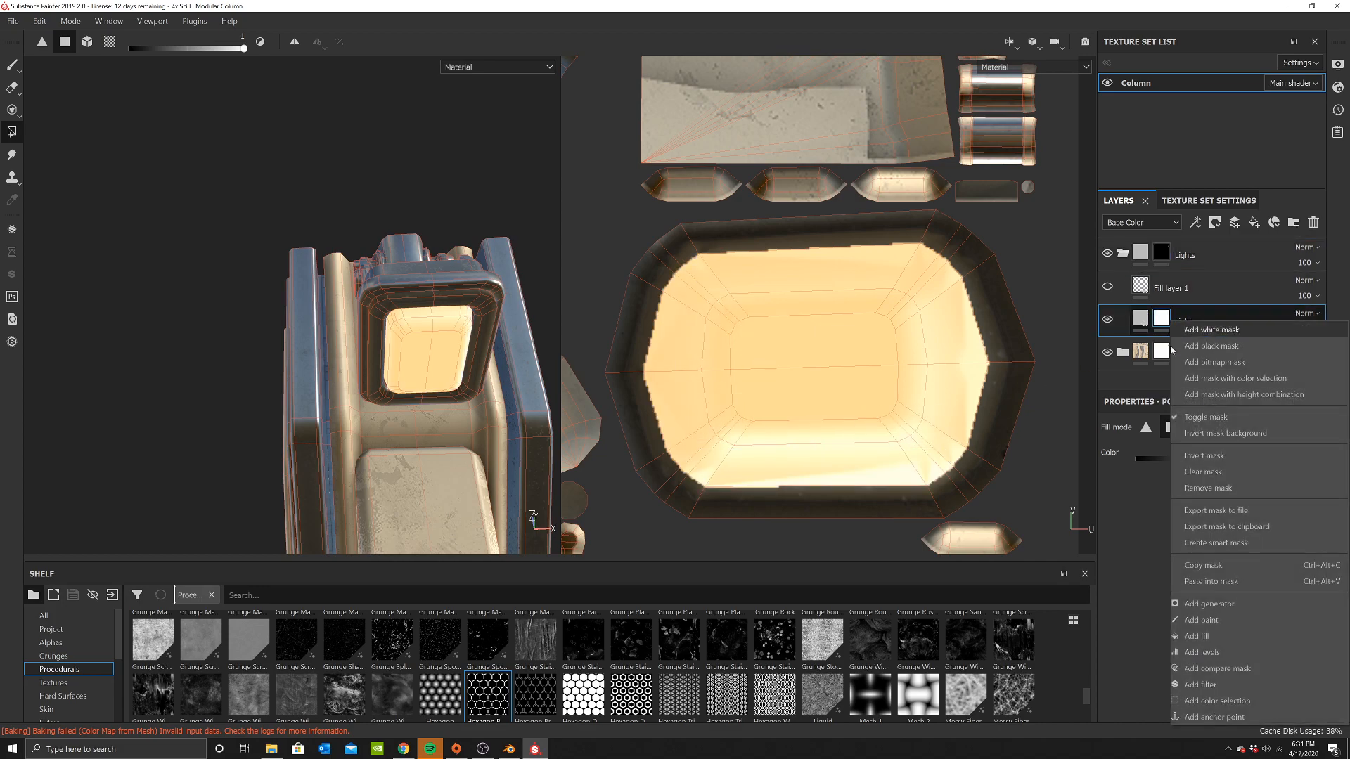
left_click(1221, 489)
Show Fill layer 1 and set the UV scale of its hexagon pattern to 43.34
left_click(1107, 288)
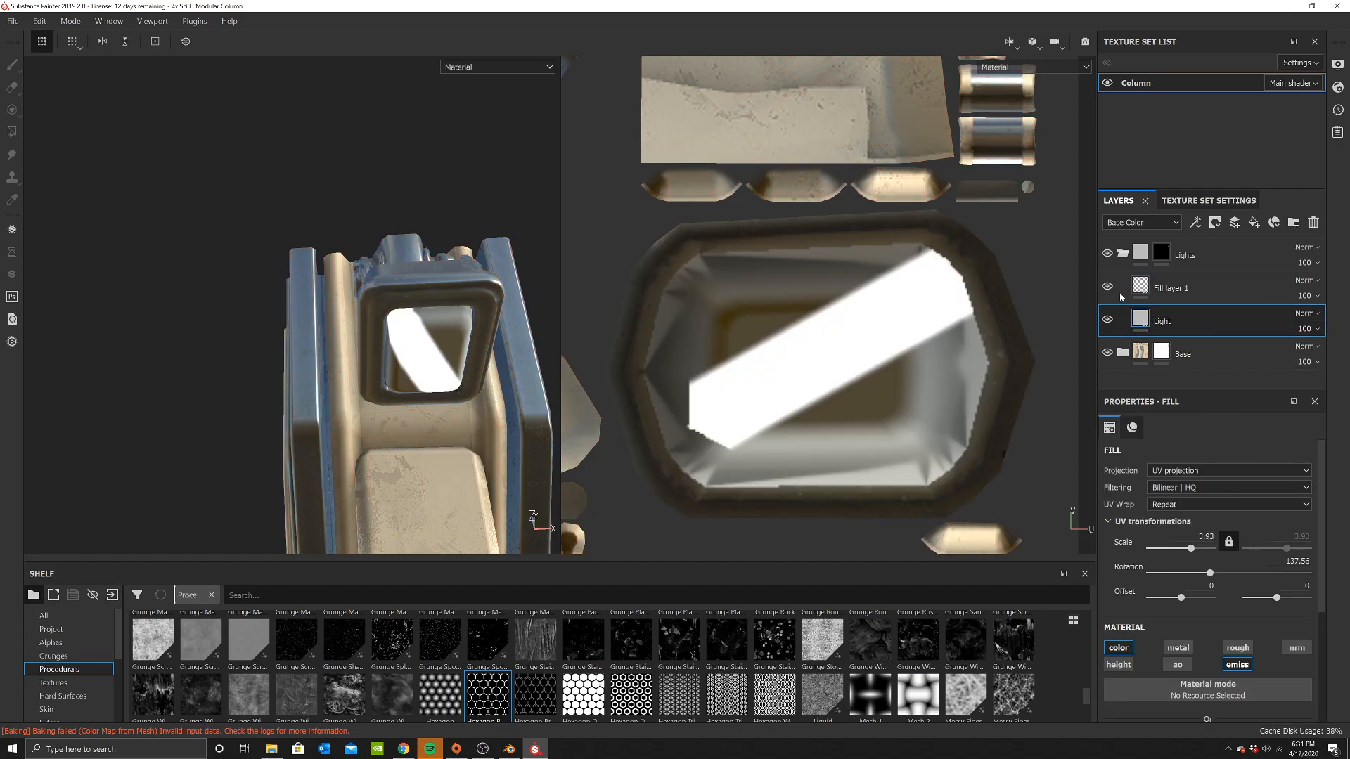
left_click(1141, 294)
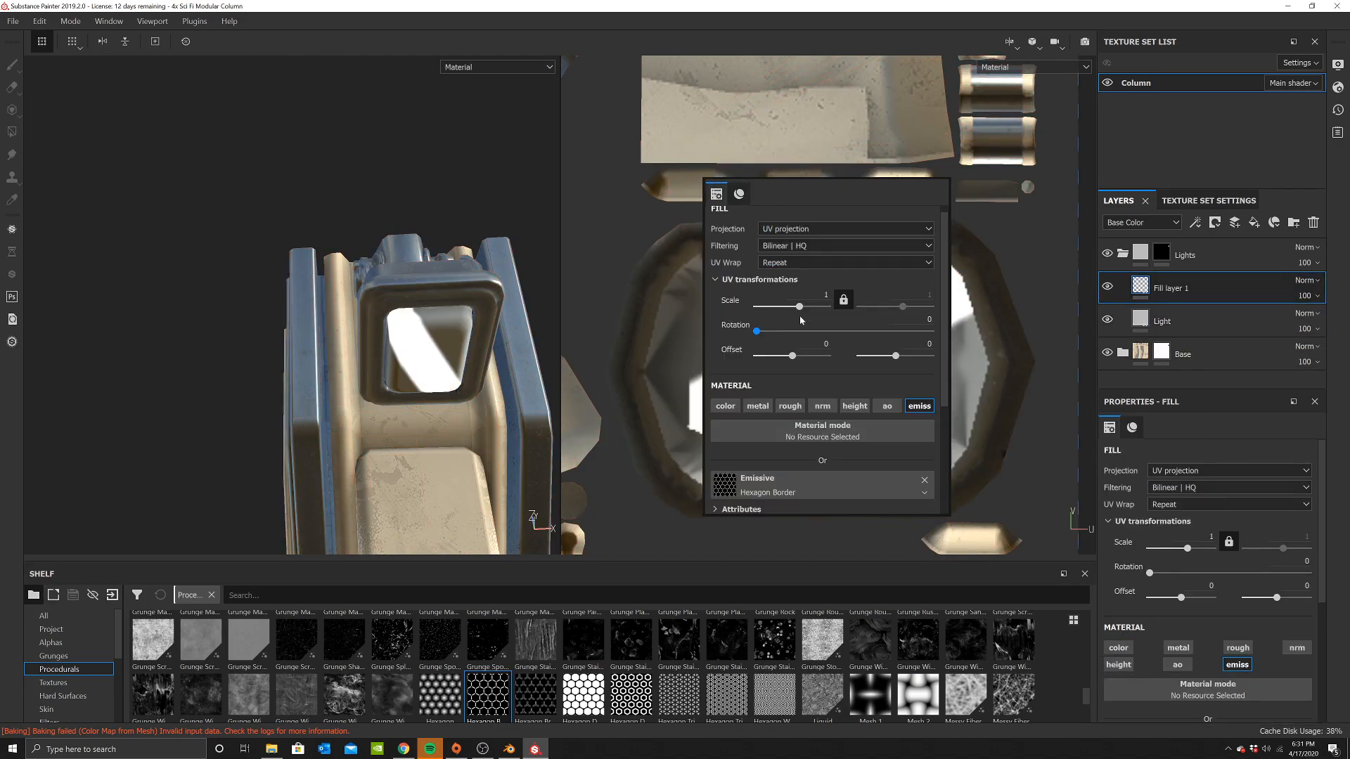
left_click_drag(800, 306, 816, 305)
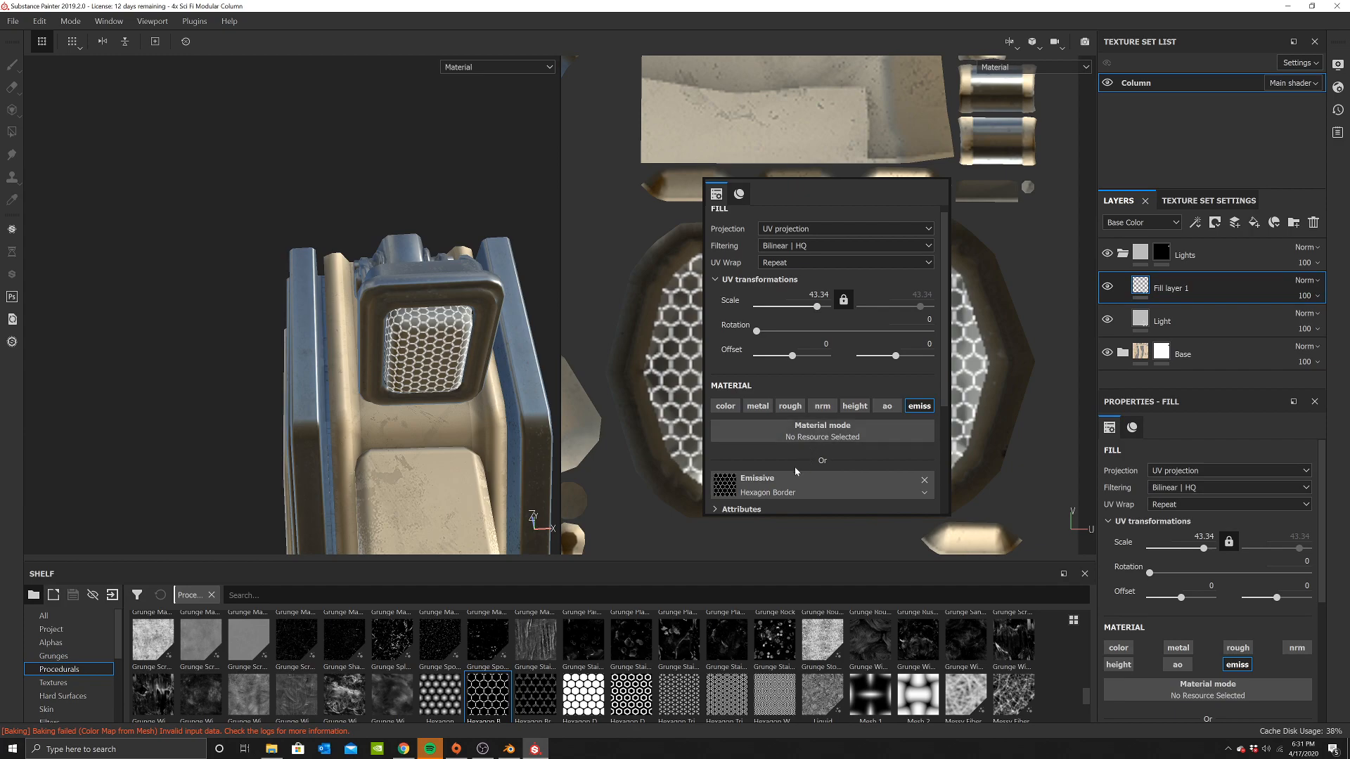
Add a Levels effect to Fill layer 1, set its affected channel to Emissive and invert it
right_click(1173, 289)
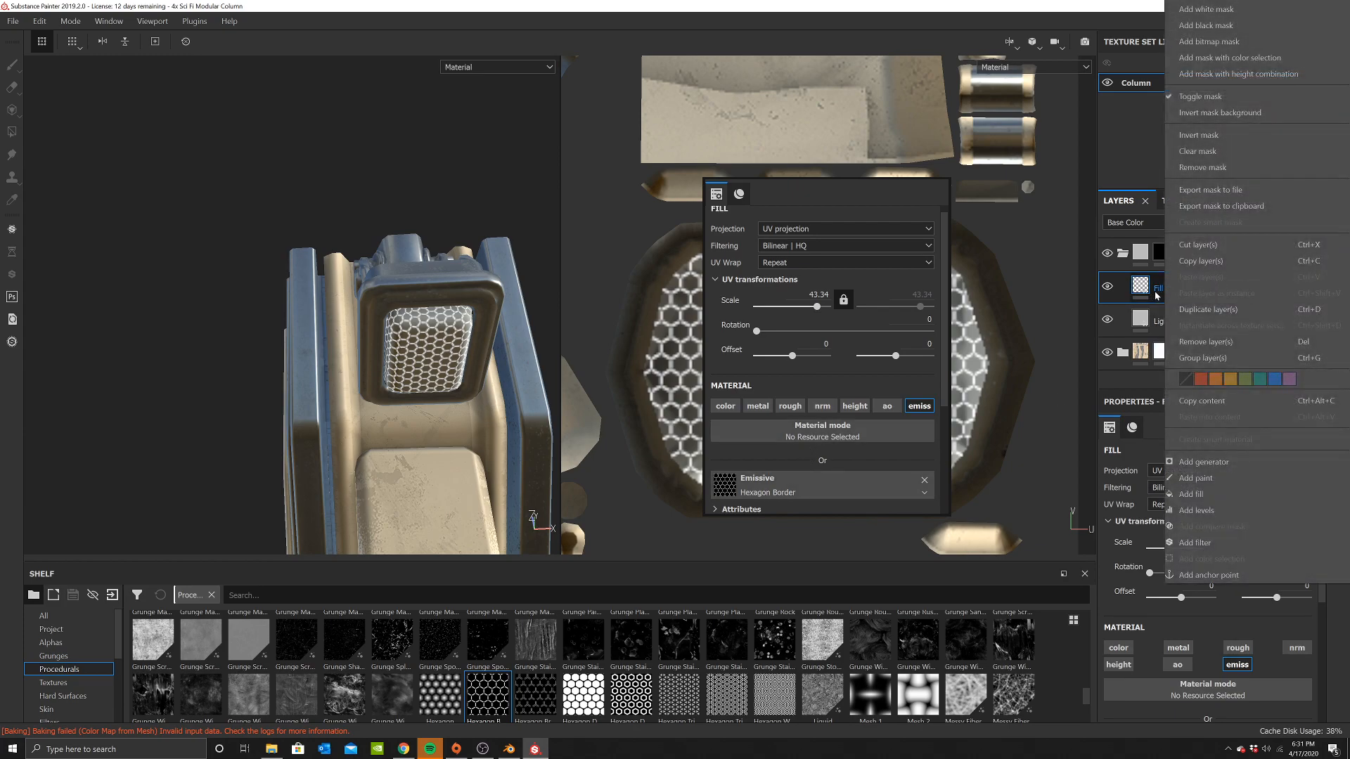
left_click(1205, 511)
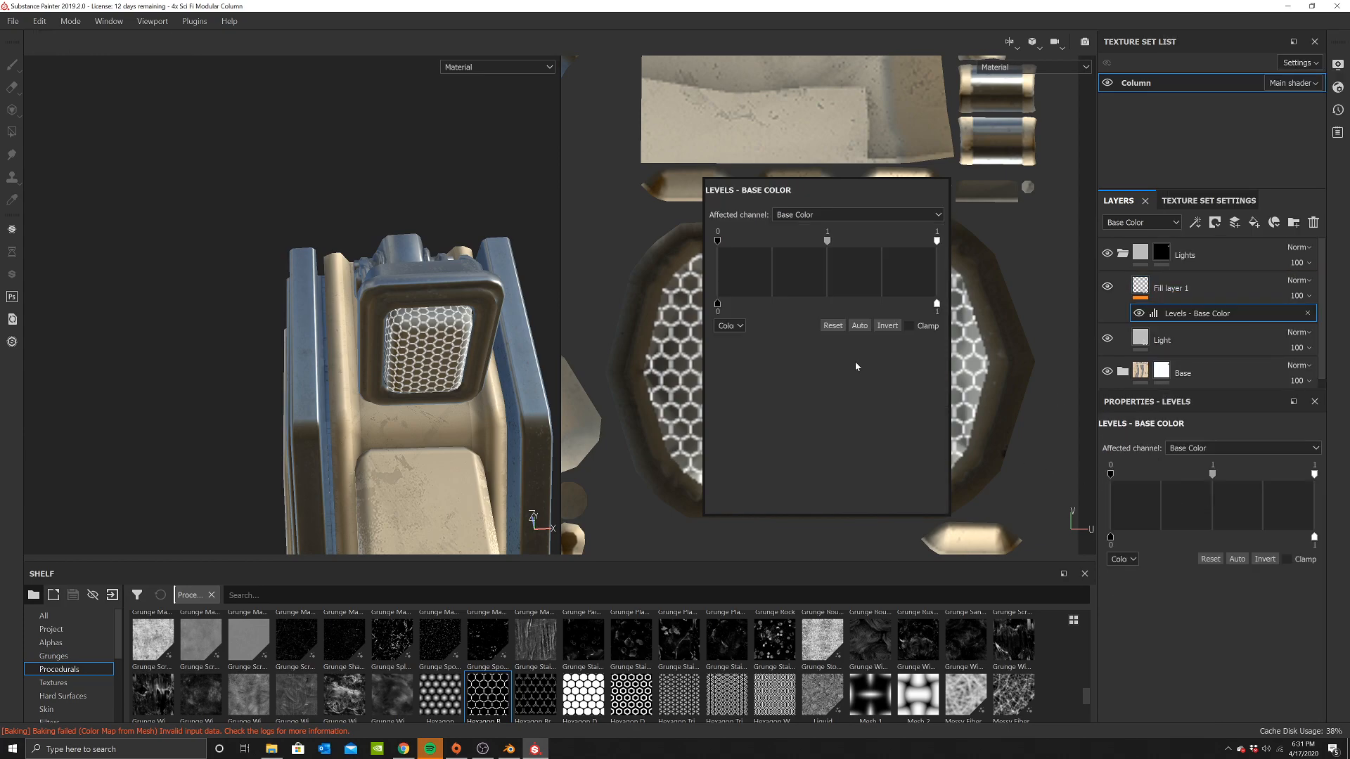
left_click(816, 226)
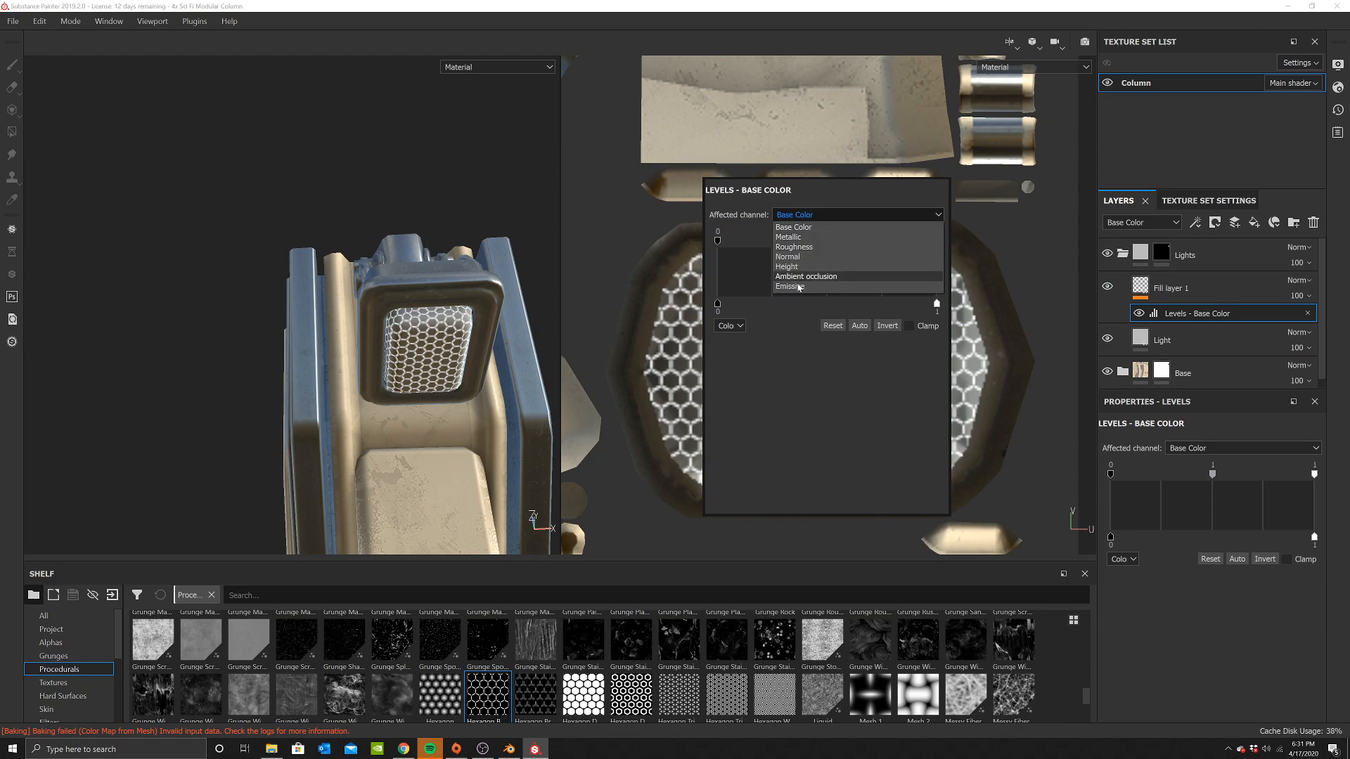
left_click(798, 289)
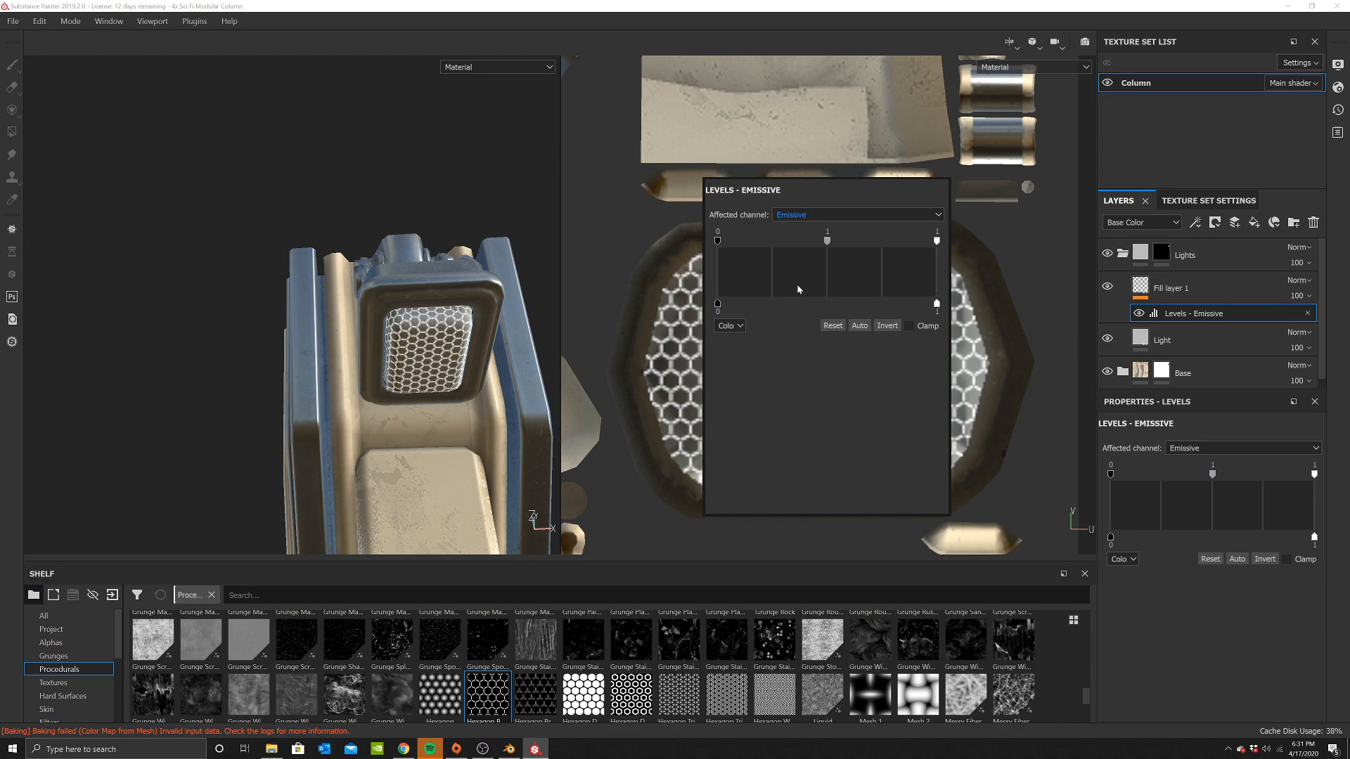
left_click(889, 328)
left_click(346, 166)
Examine the hexagon pattern on the lamp glass and the Light layer's base color and emissive settings
left_click_drag(427, 315, 448, 269, "alt")
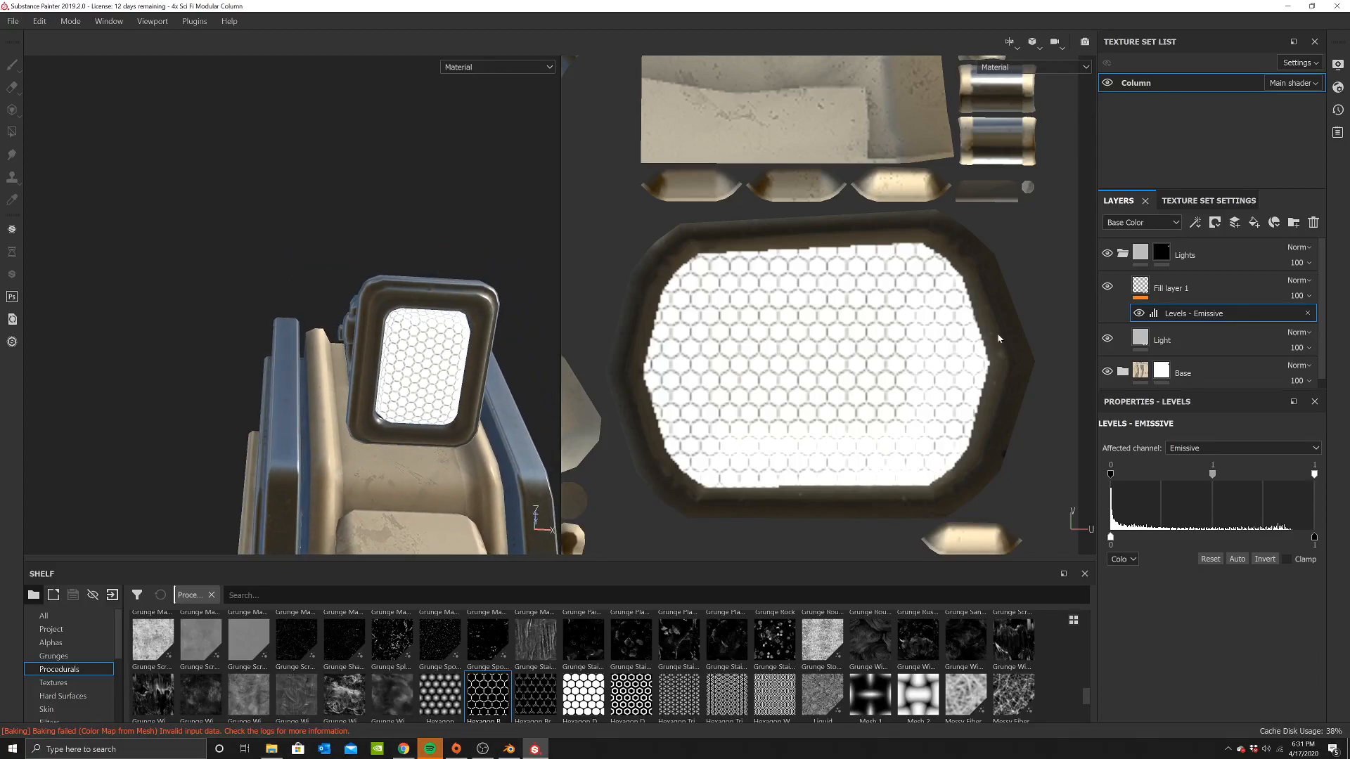
right_click(871, 220)
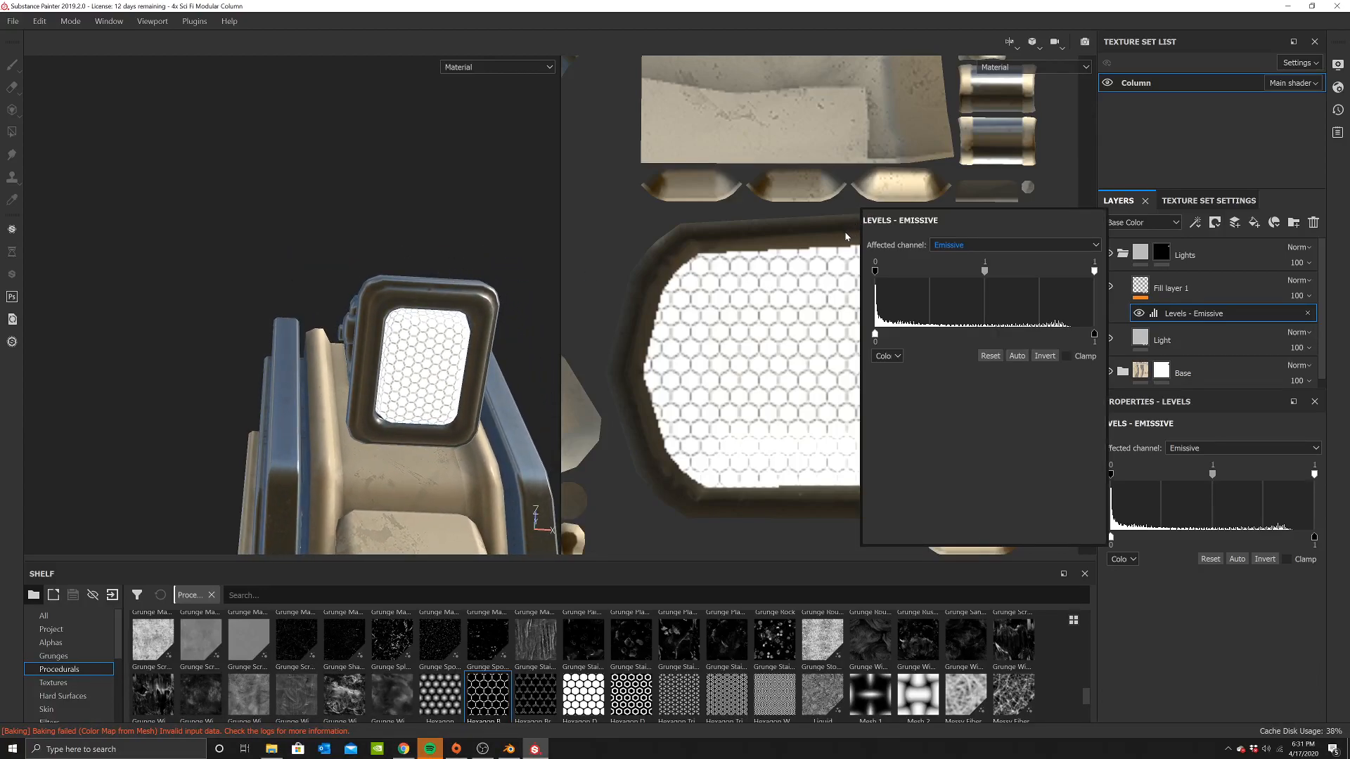
left_click(844, 231)
left_click_drag(385, 380, 350, 367, "alt")
middle_click_drag(349, 362, 288, 313, "alt")
scroll(398, 353, "up", 3)
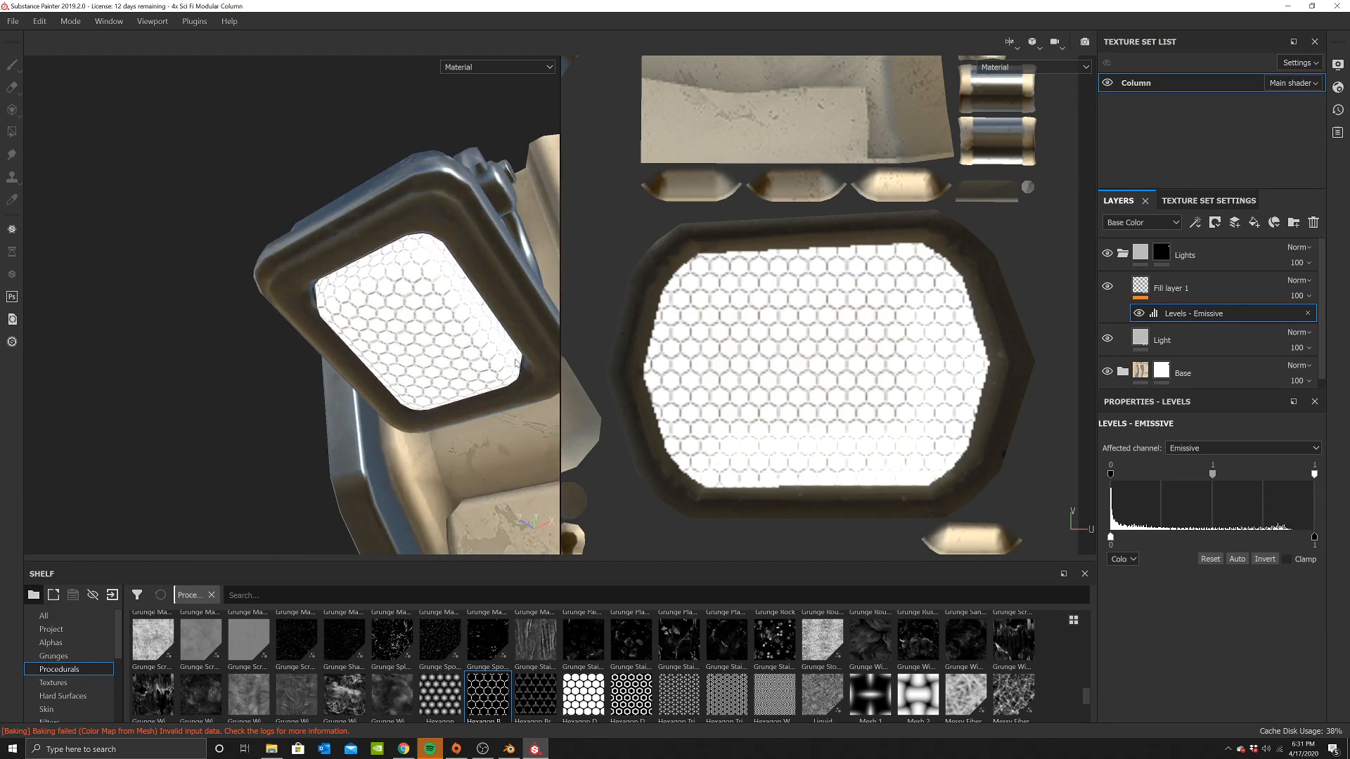
left_click(1141, 340)
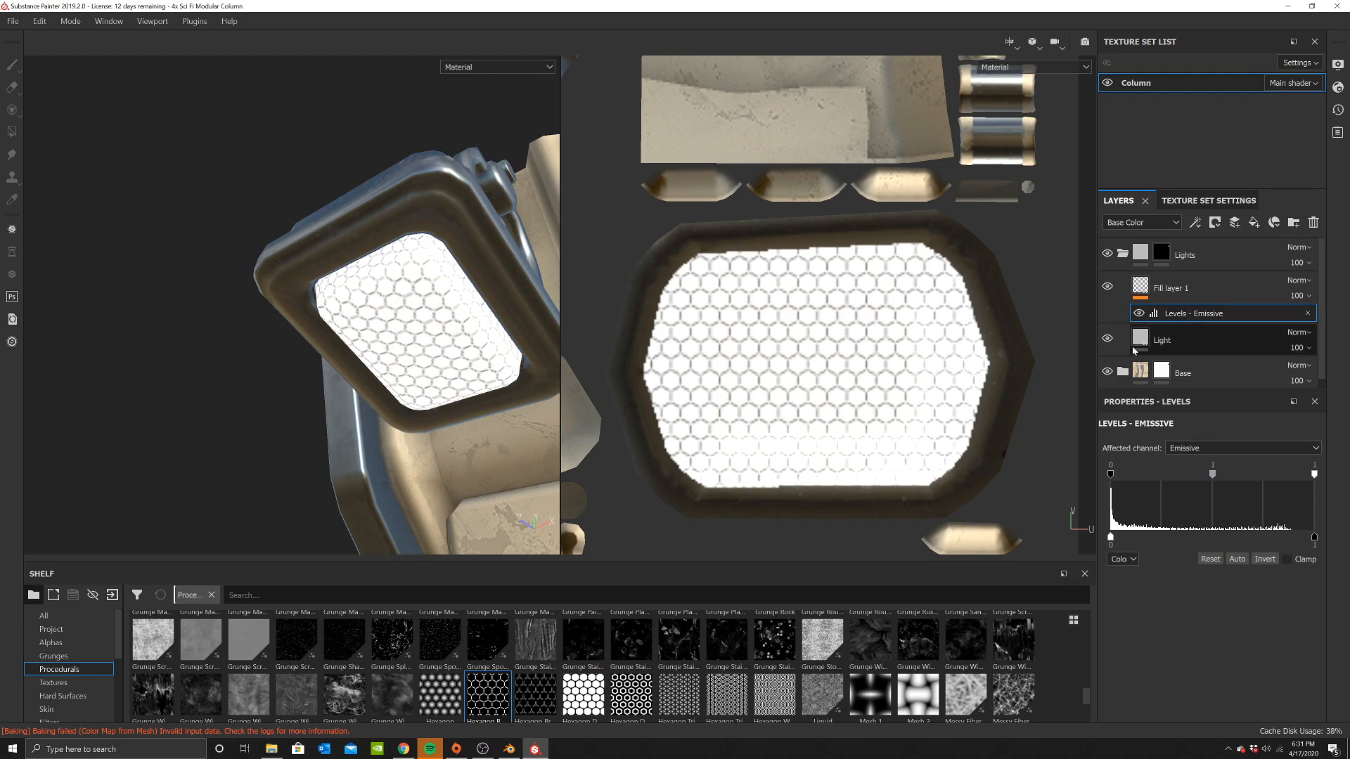
left_click(1165, 343)
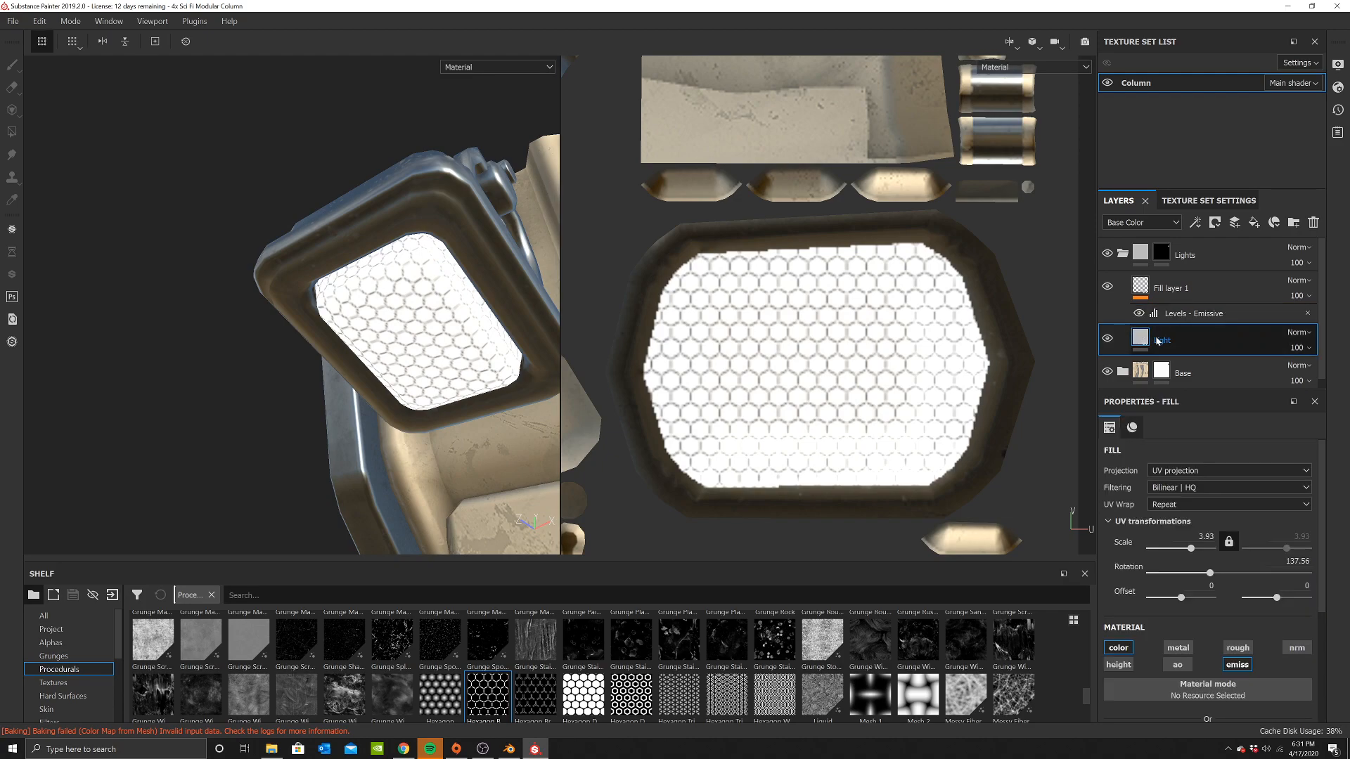
right_click(795, 226)
scroll(891, 352, "down", 5)
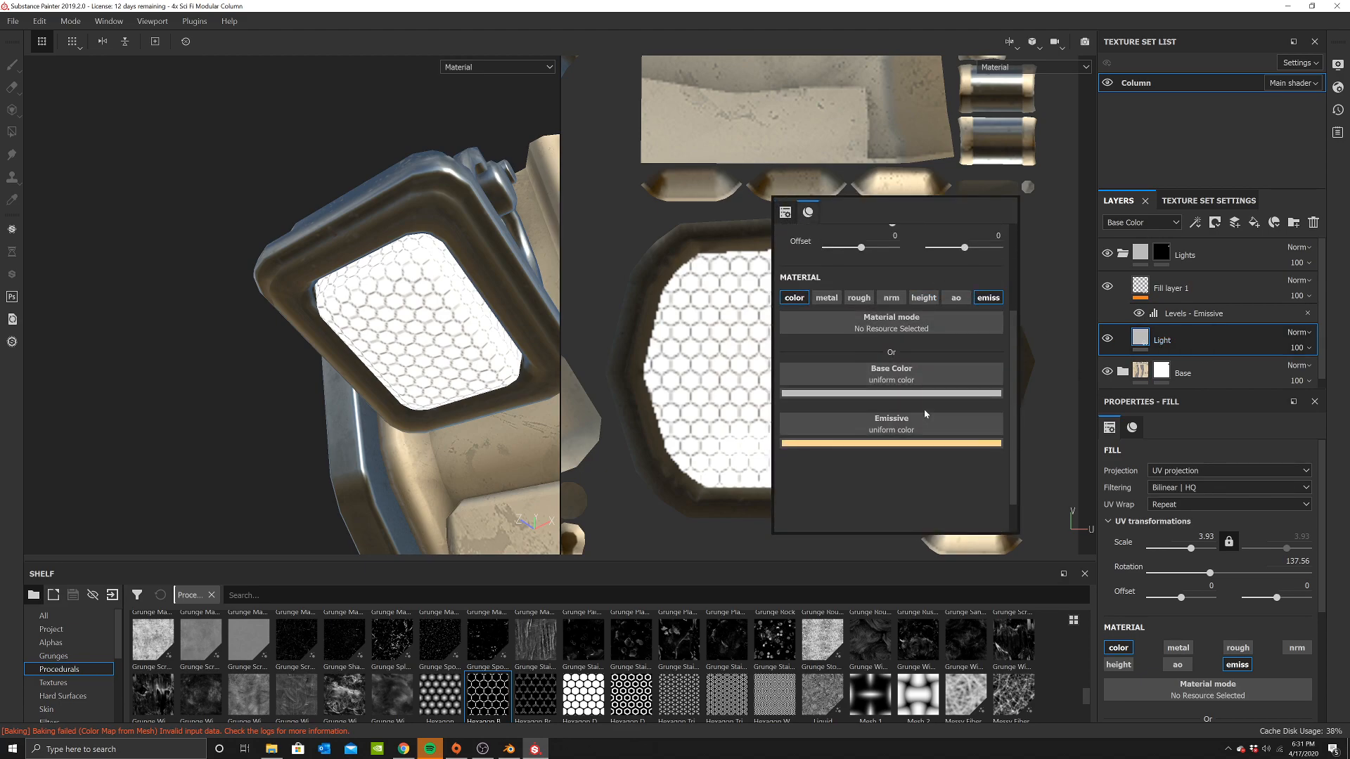
Enable the color channel on Fill layer 1 and set its base color to a warm yellow-orange
left_click(1141, 286)
scroll(879, 309, "down", 1)
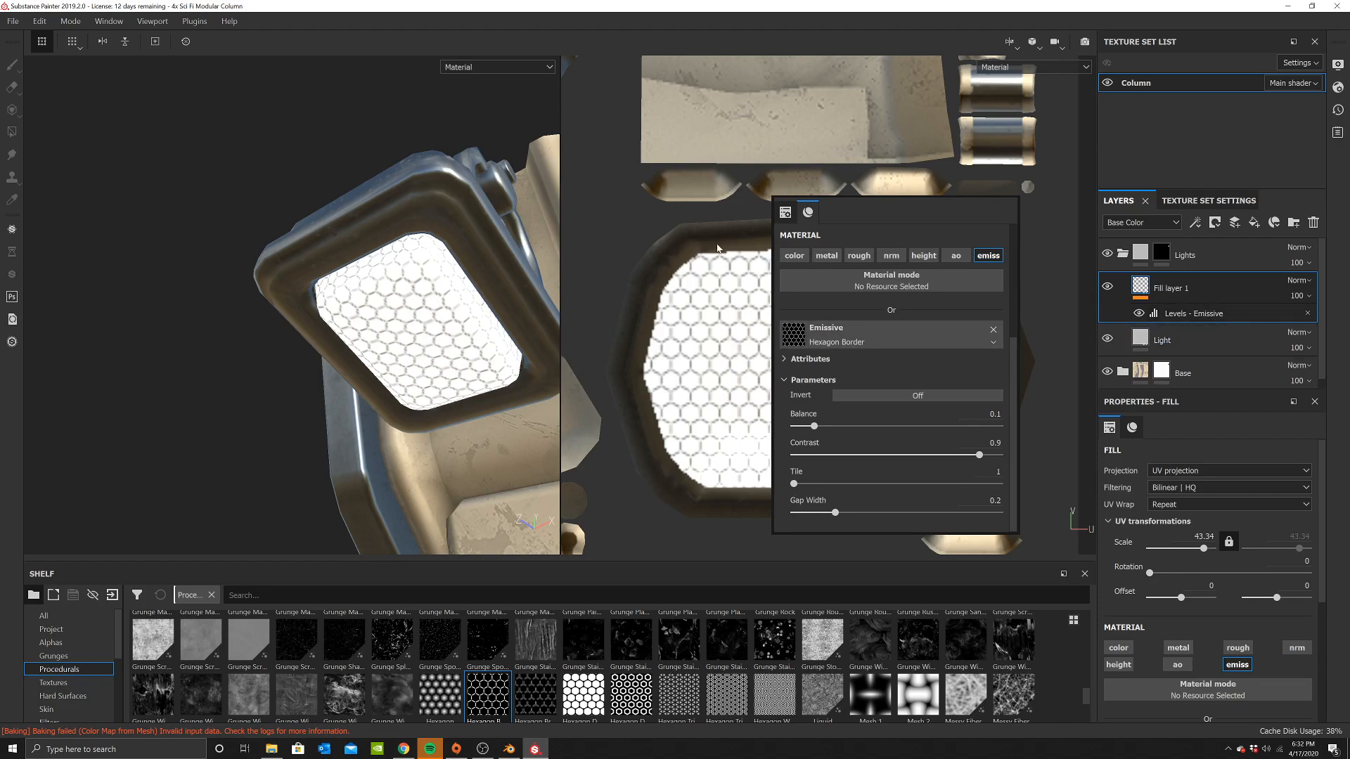
left_click(794, 255)
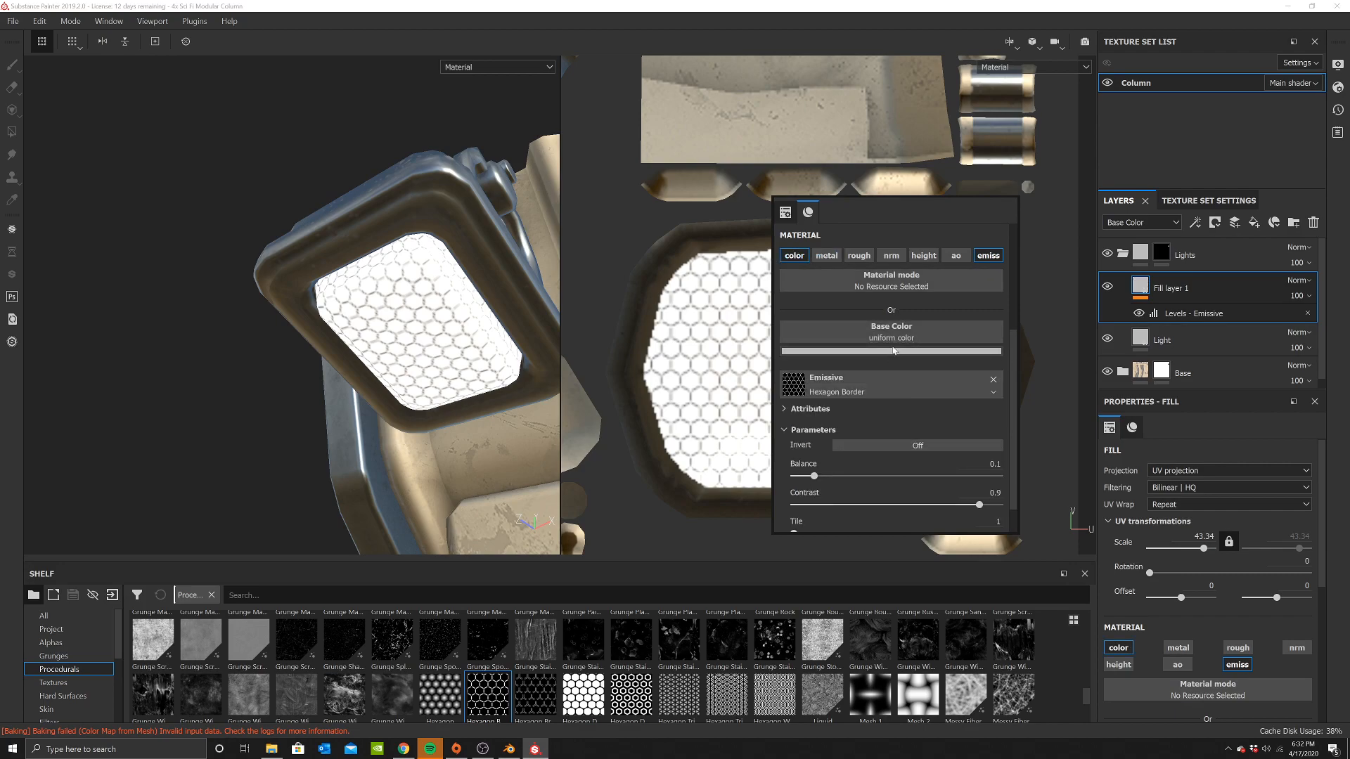
left_click(914, 351)
left_click_drag(932, 403, 926, 436)
left_click_drag(1017, 485, 1017, 483)
left_click_drag(927, 438, 963, 376)
Delete the old Light layer and rename Fill layer 1 to Light
left_click_drag(451, 283, 556, 323, "alt")
left_click(1171, 331)
left_click(1171, 284)
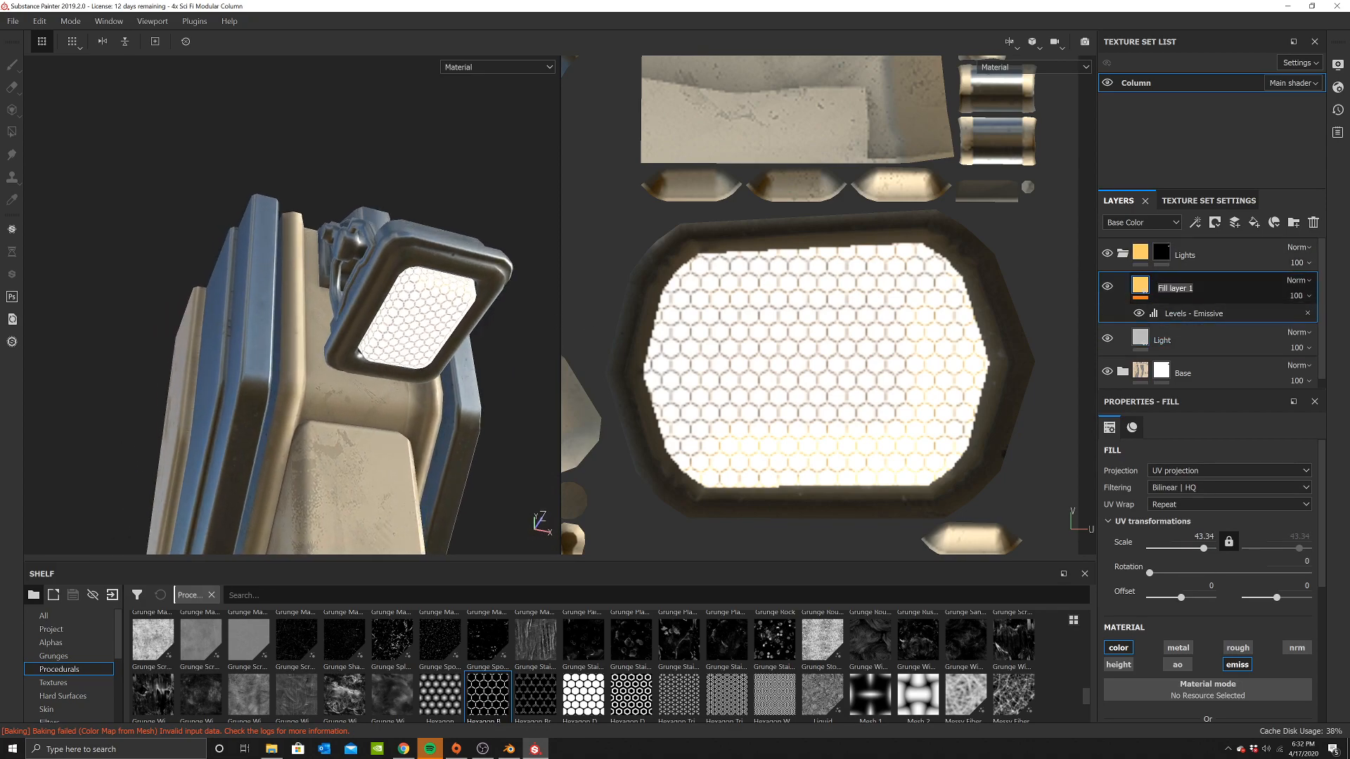
left_click(1166, 337)
key("Delete")
key("4")
left_click_drag(447, 309, 376, 339, "alt")
Lighten the Light layer's base color to a pale peach and collapse the Lights folder
left_click(1139, 289)
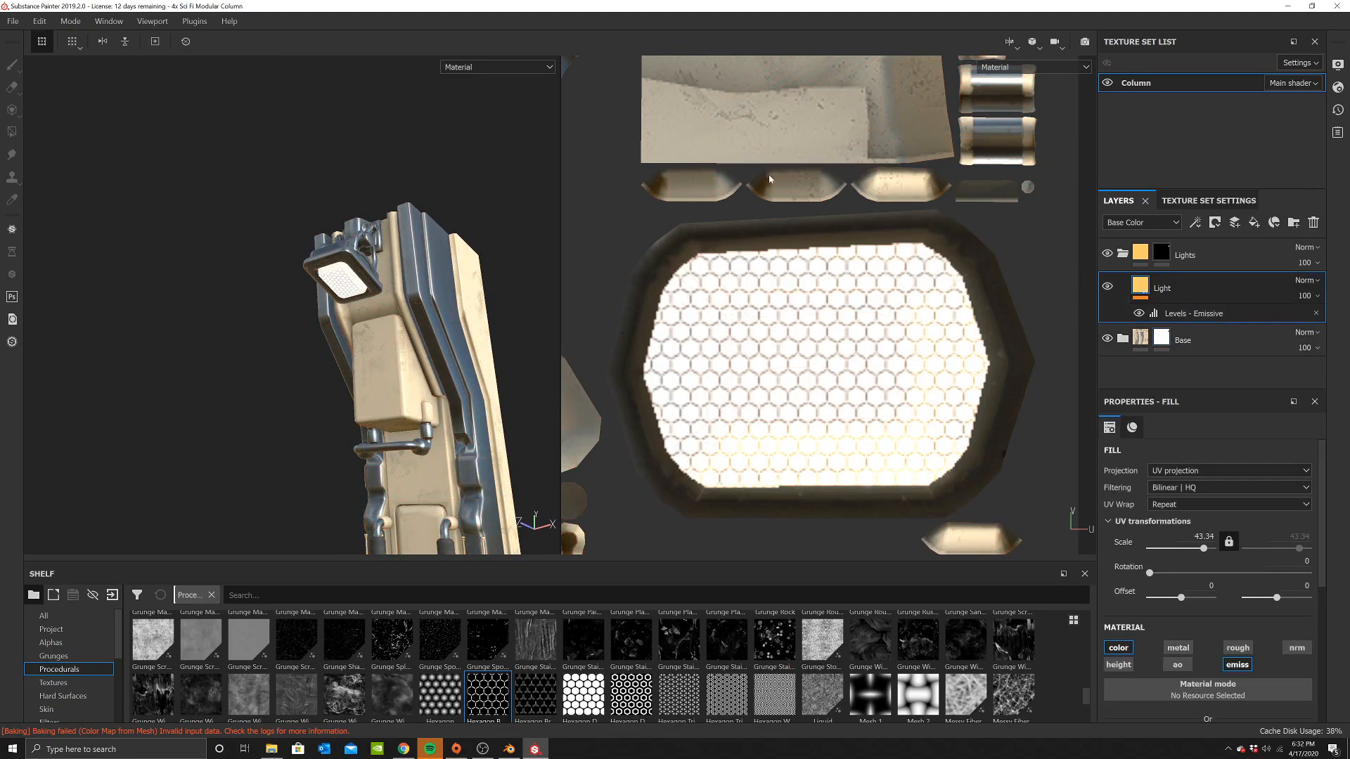
right_click(769, 179)
left_click(858, 322)
left_click(896, 383)
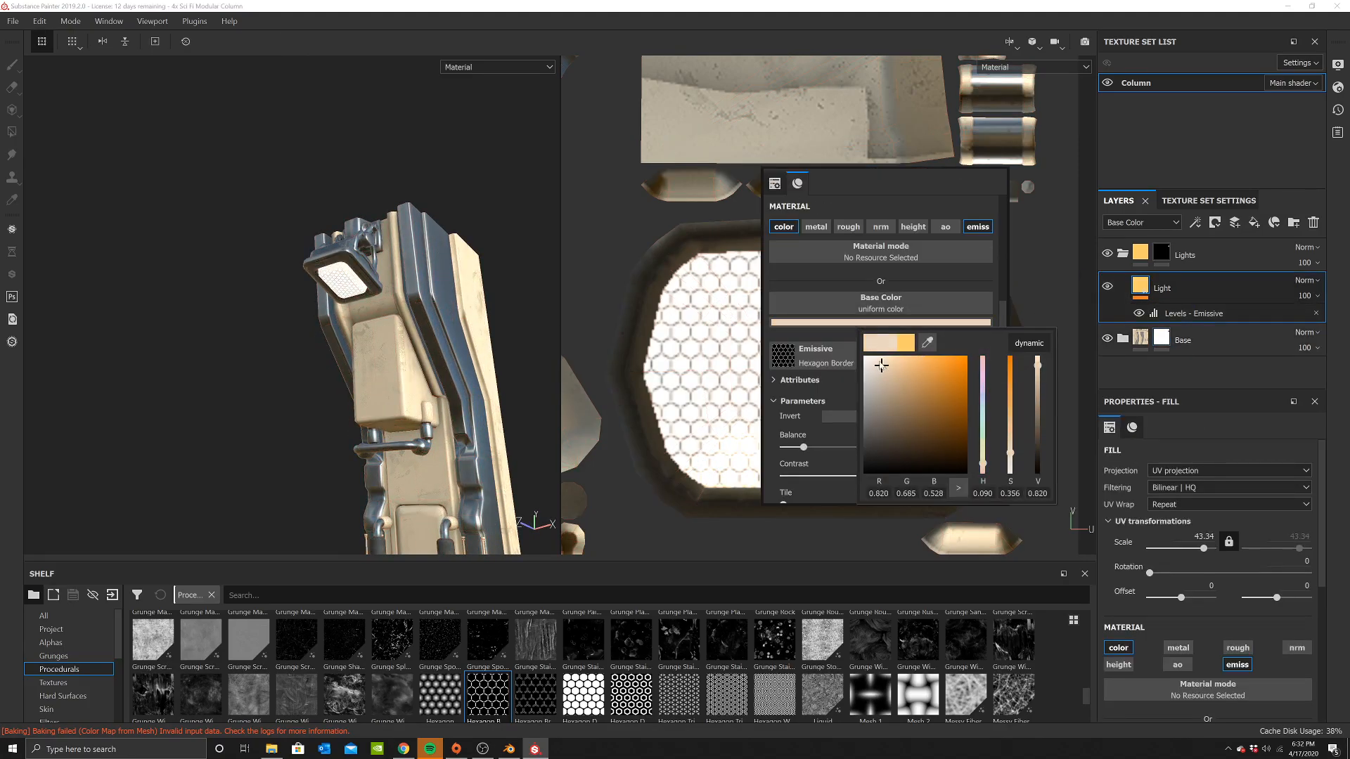
left_click_drag(394, 253, 453, 251, "alt")
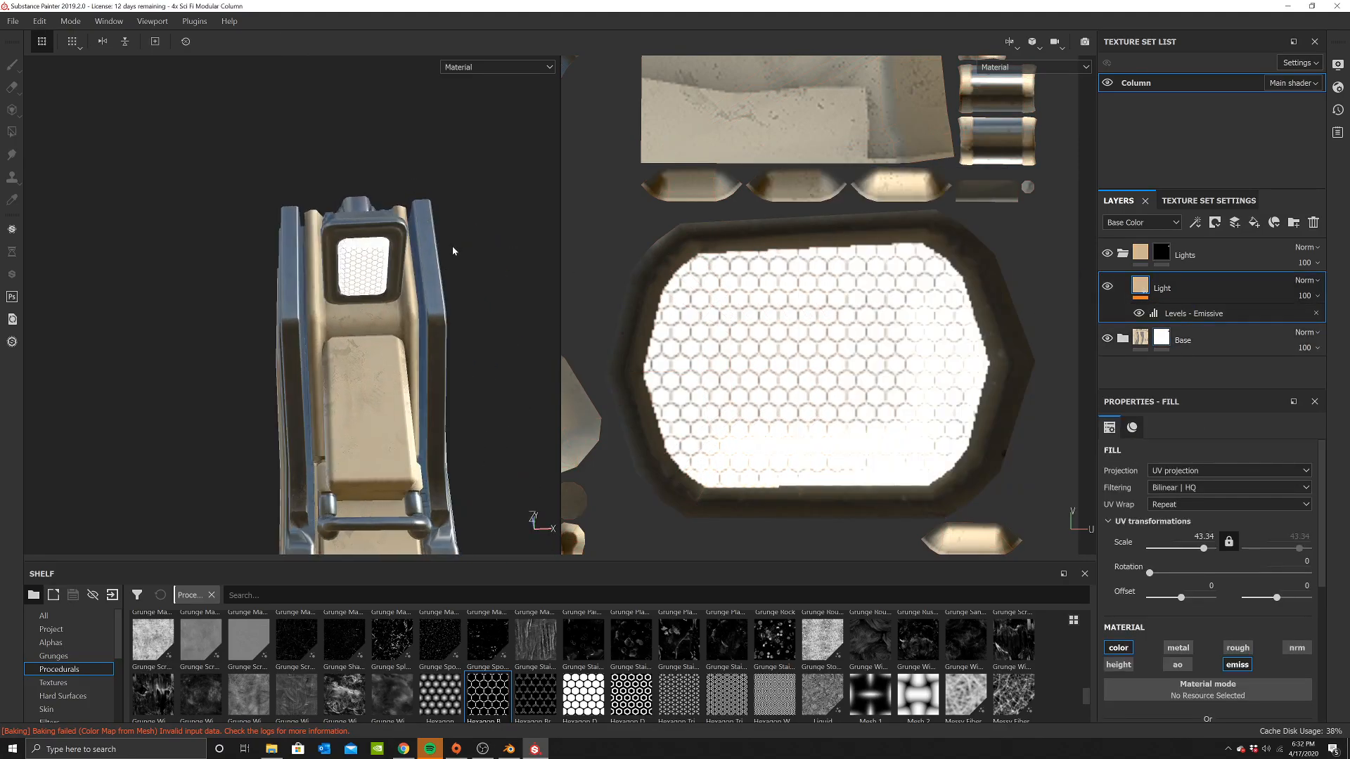
left_click(1122, 255)
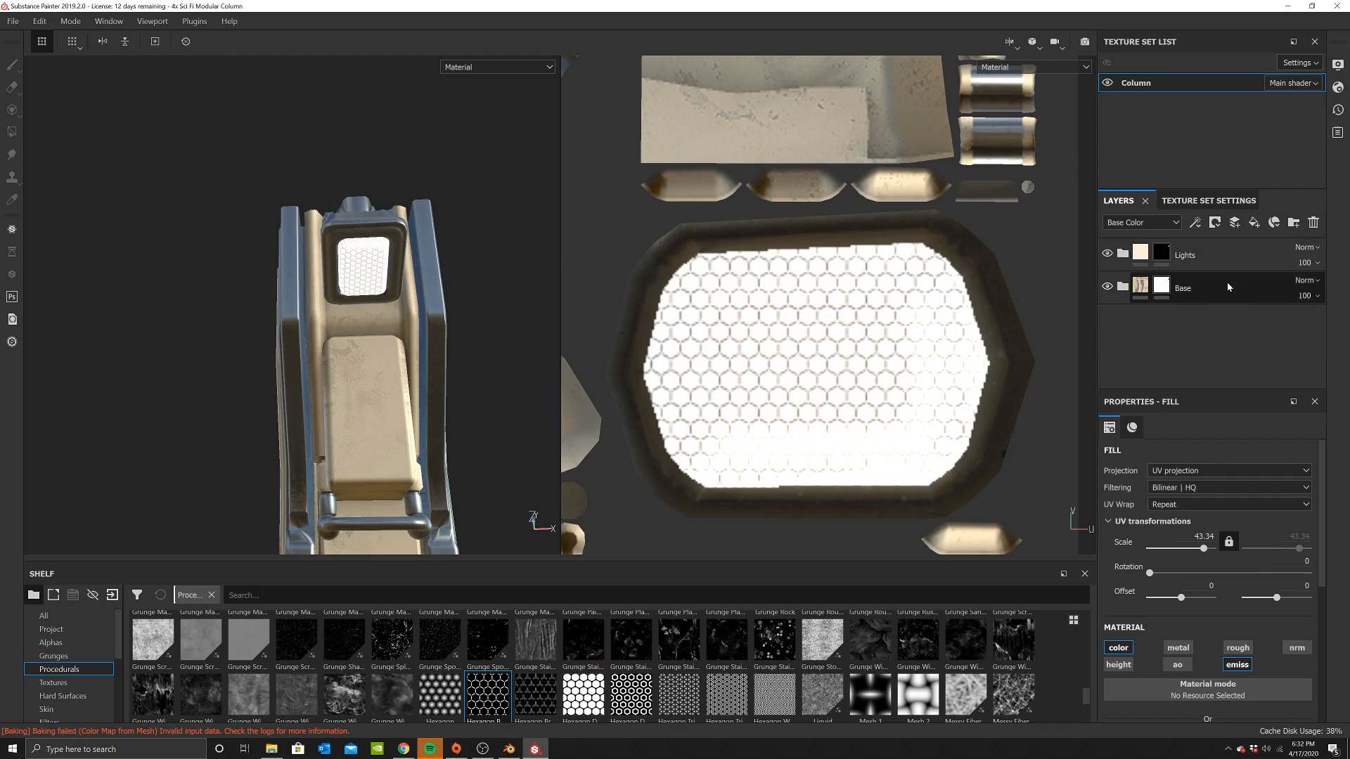
key("4")
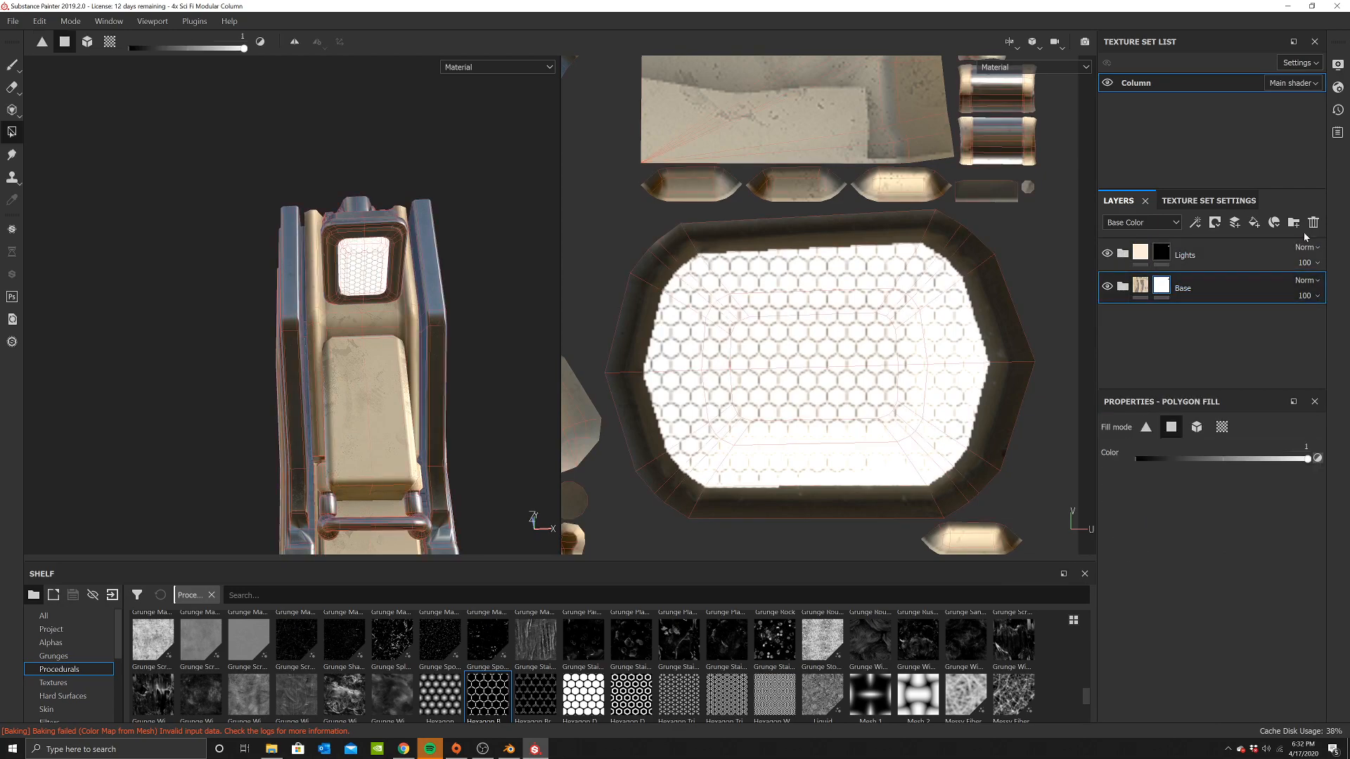
Add a fill layer named AO above the Base folder, with only its ao channel enabled
left_click(1254, 224)
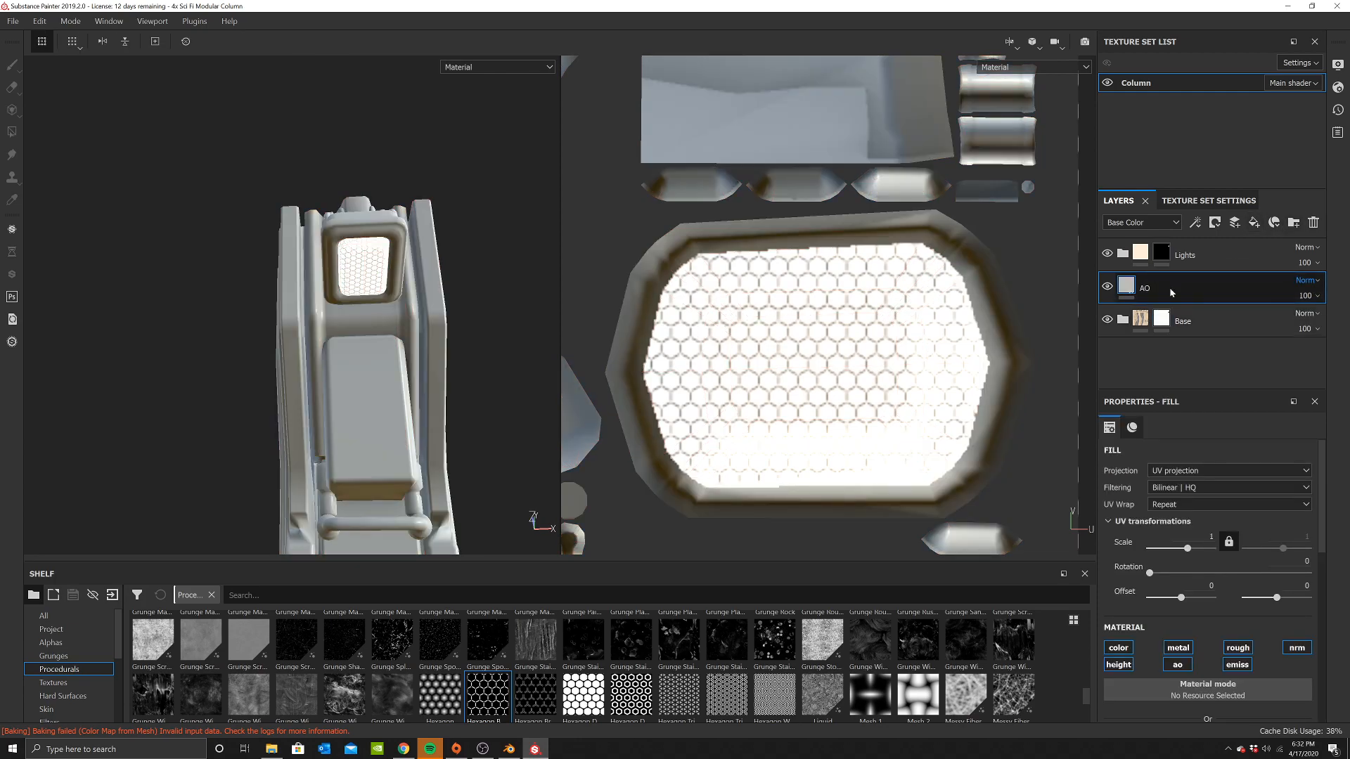
right_click(843, 276)
left_click(826, 313)
left_click(858, 314)
left_click(890, 313)
left_click(923, 314)
left_click(955, 314)
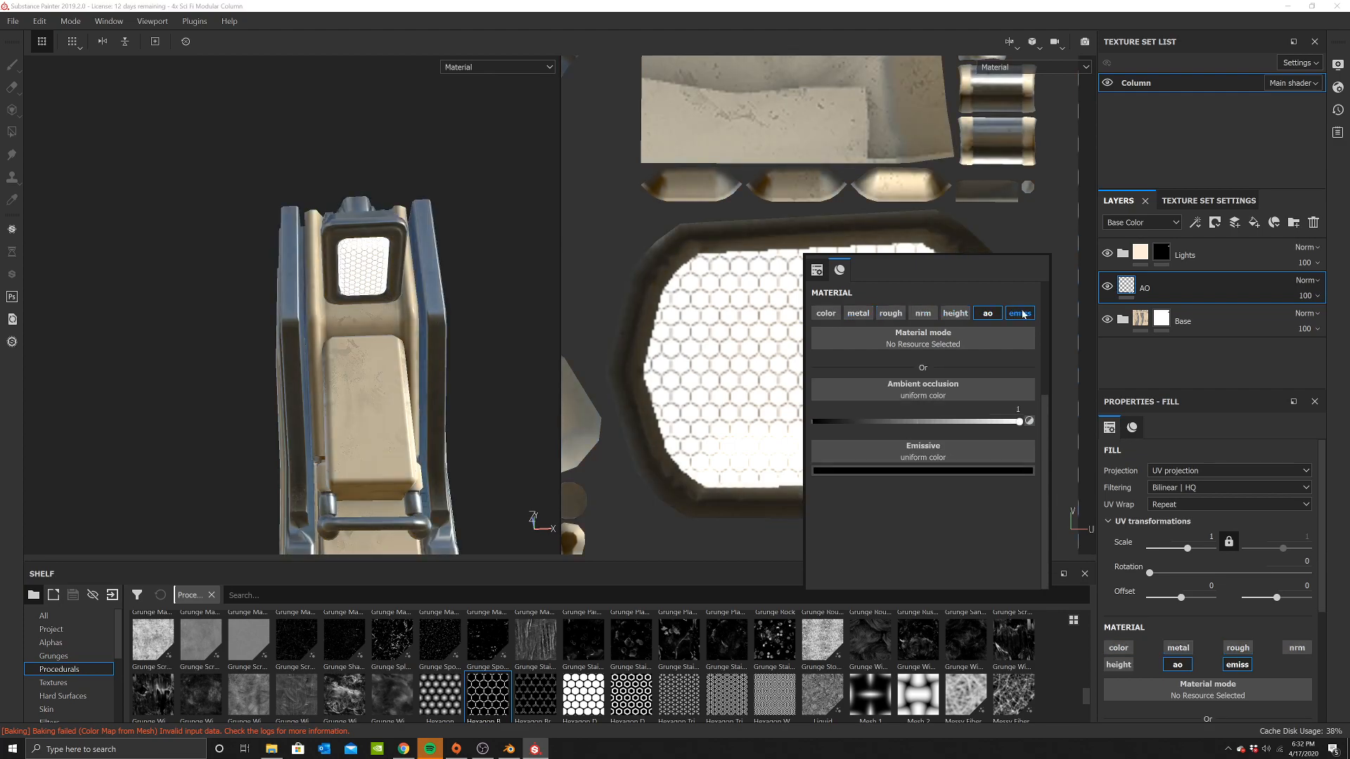
left_click(1020, 313)
Assign the baked Ambient Occlusion map to the AO layer's ambient occlusion channel and save the project
left_click(953, 387)
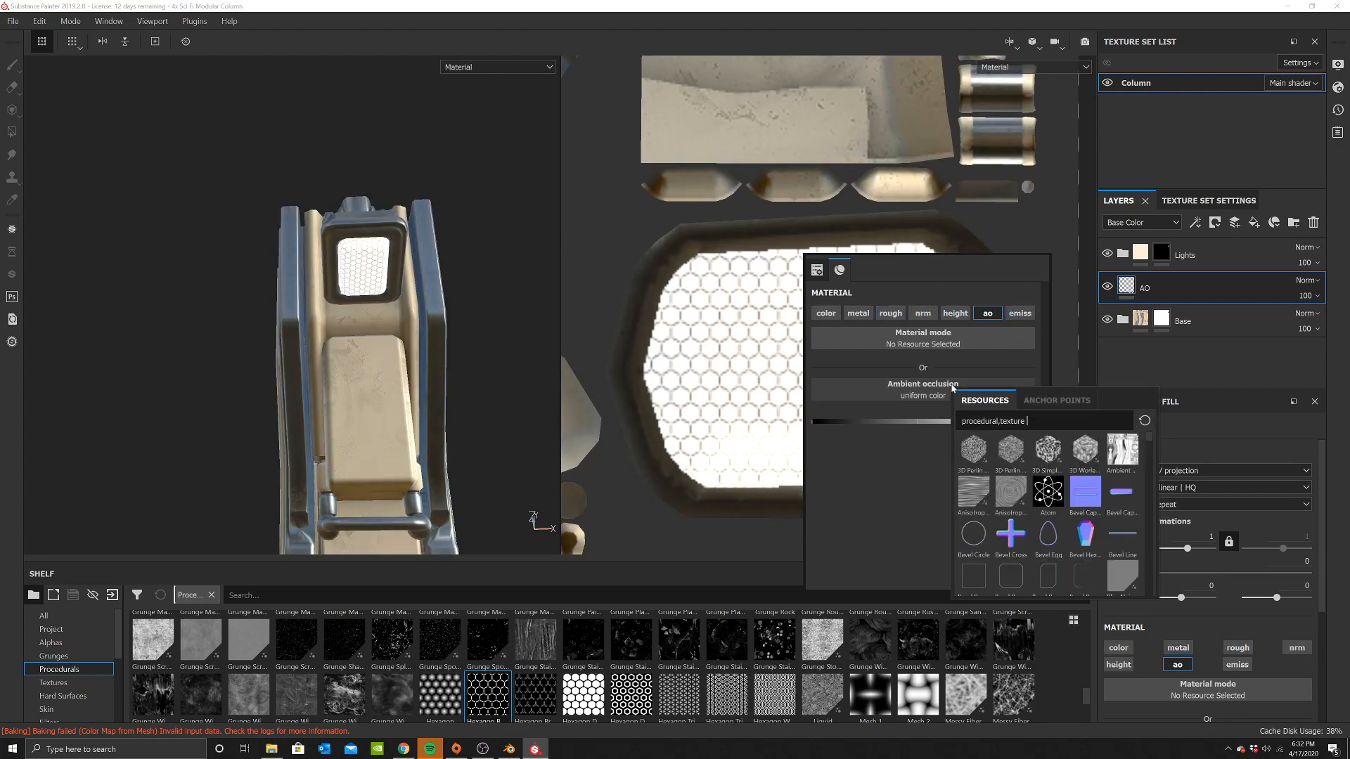
left_click(1125, 454)
left_click_drag(397, 202, 378, 331, "alt")
middle_click_drag(377, 332, 361, 253, "alt")
scroll(360, 253, "down", 3)
left_click_drag(361, 253, 309, 232, "alt")
scroll(295, 211, "up", 3)
middle_click_drag(295, 211, 274, 137, "alt")
left_click_drag(176, 98, 249, 79, "alt")
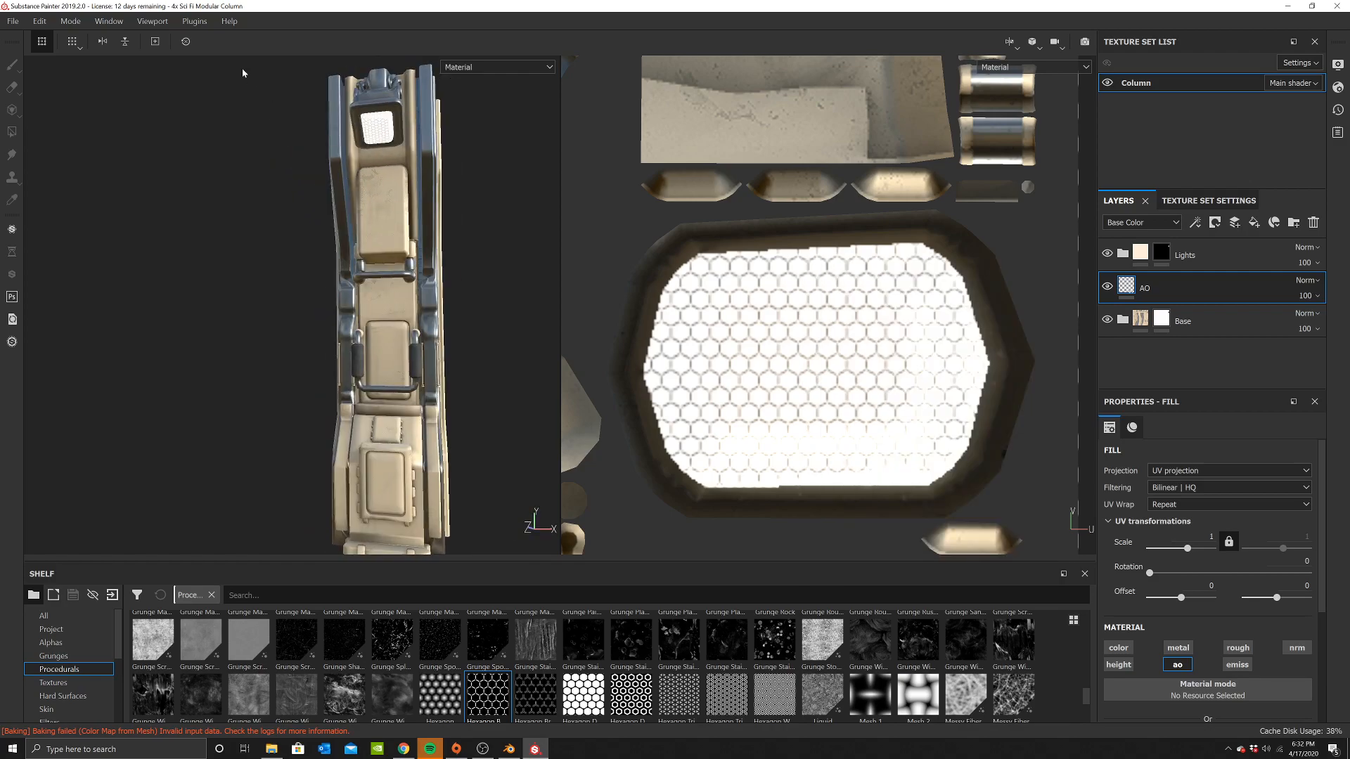
left_click(13, 21)
left_click(31, 155)
left_click_drag(356, 329, 290, 327, "alt")
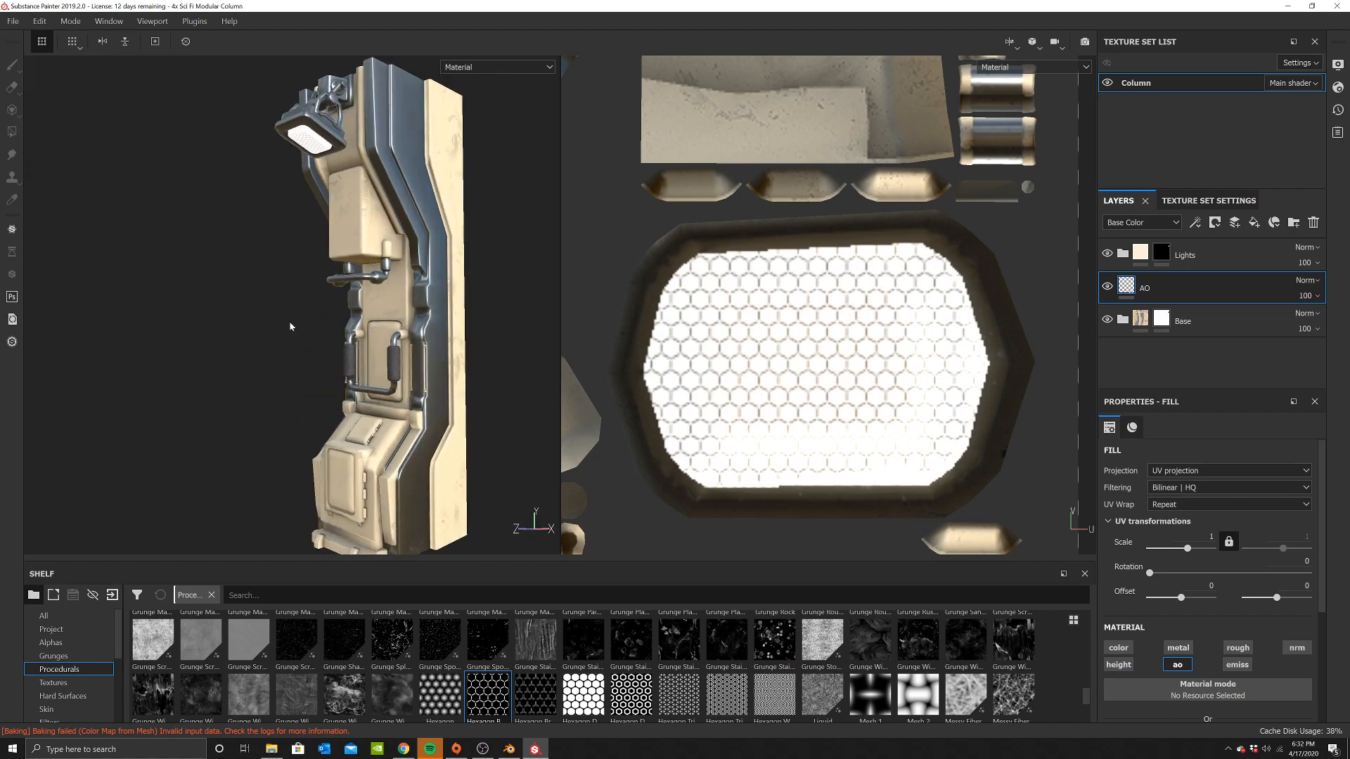
Create a folder named Height Information between AO and Base and place a new fill layer inside it
left_click(1235, 322)
key("4")
left_click(1293, 223)
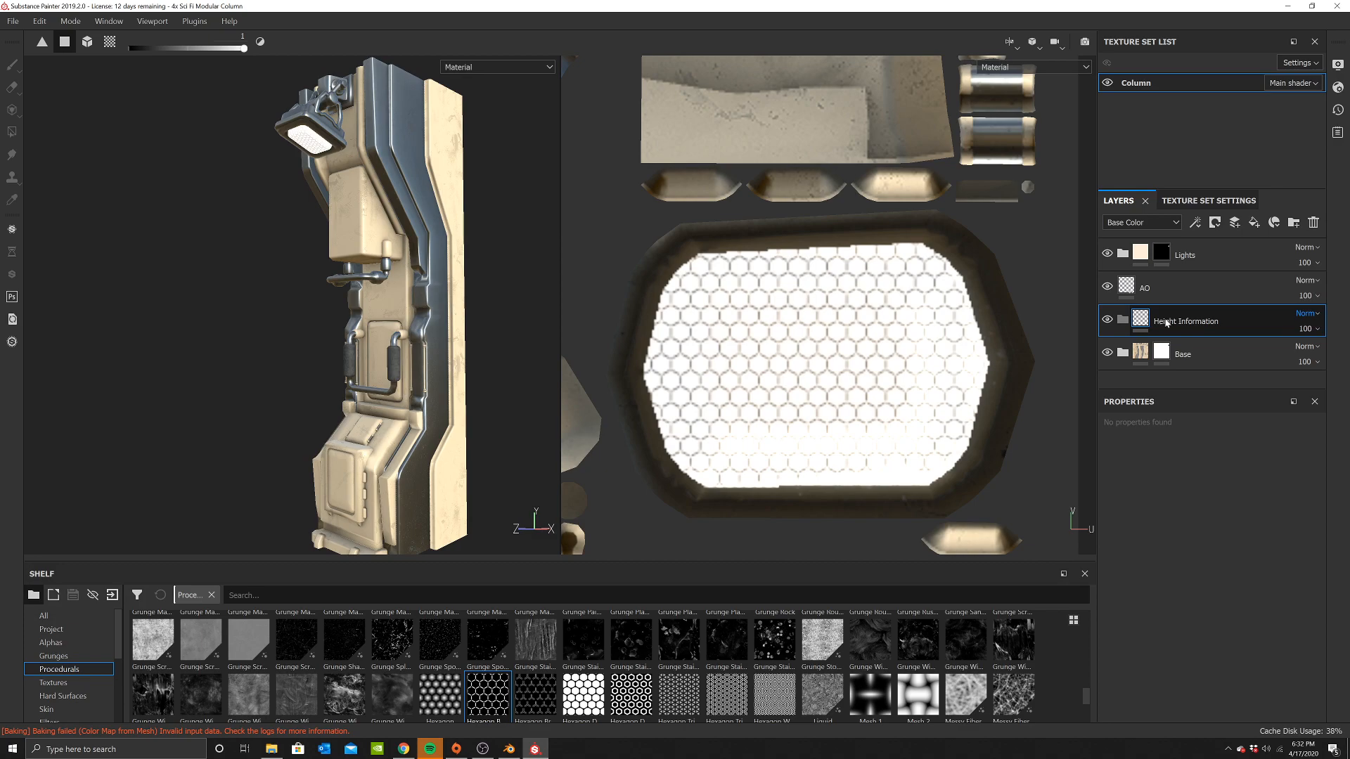
left_click_drag(1166, 329, 1246, 343)
left_click_drag(1163, 336, 1160, 299)
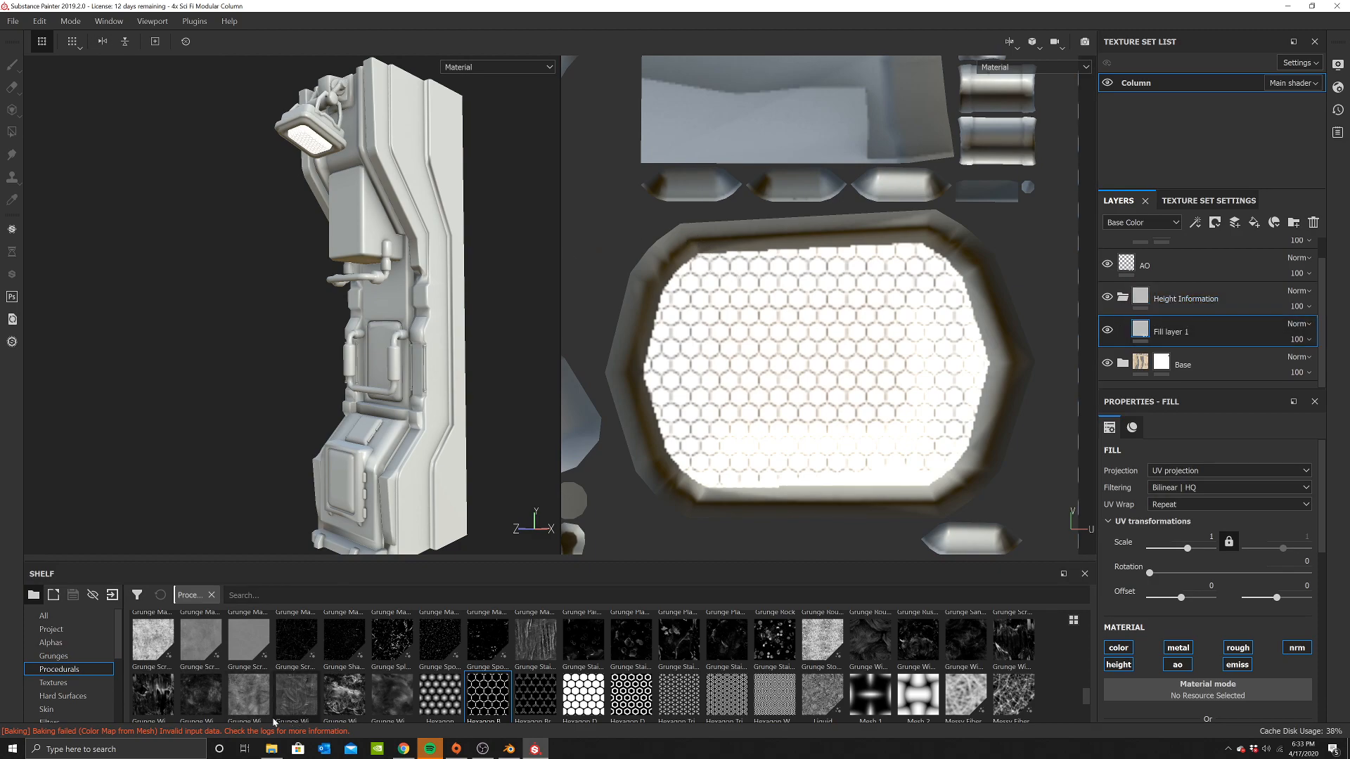
Assign the Stripes procedural to the height channel of Fill layer 1
key("p")
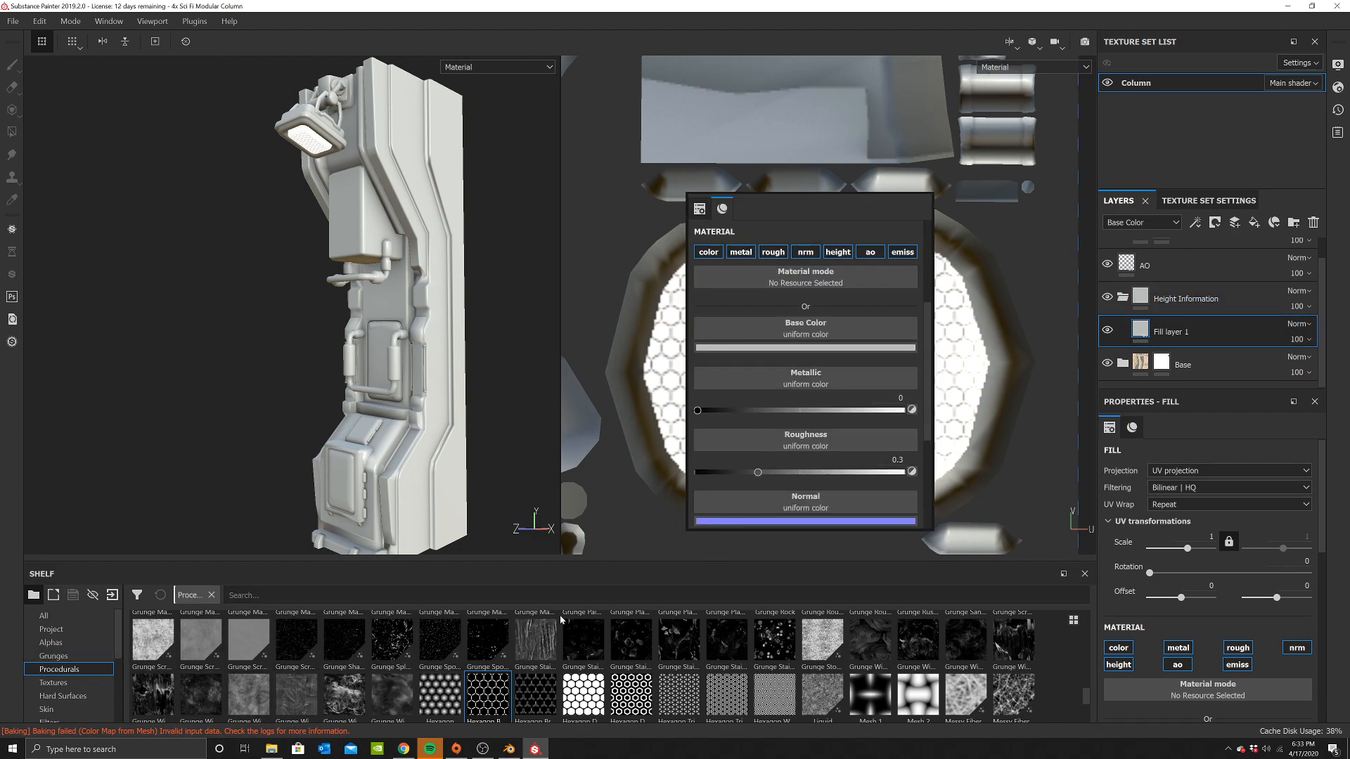
scroll(564, 612, "down", 3)
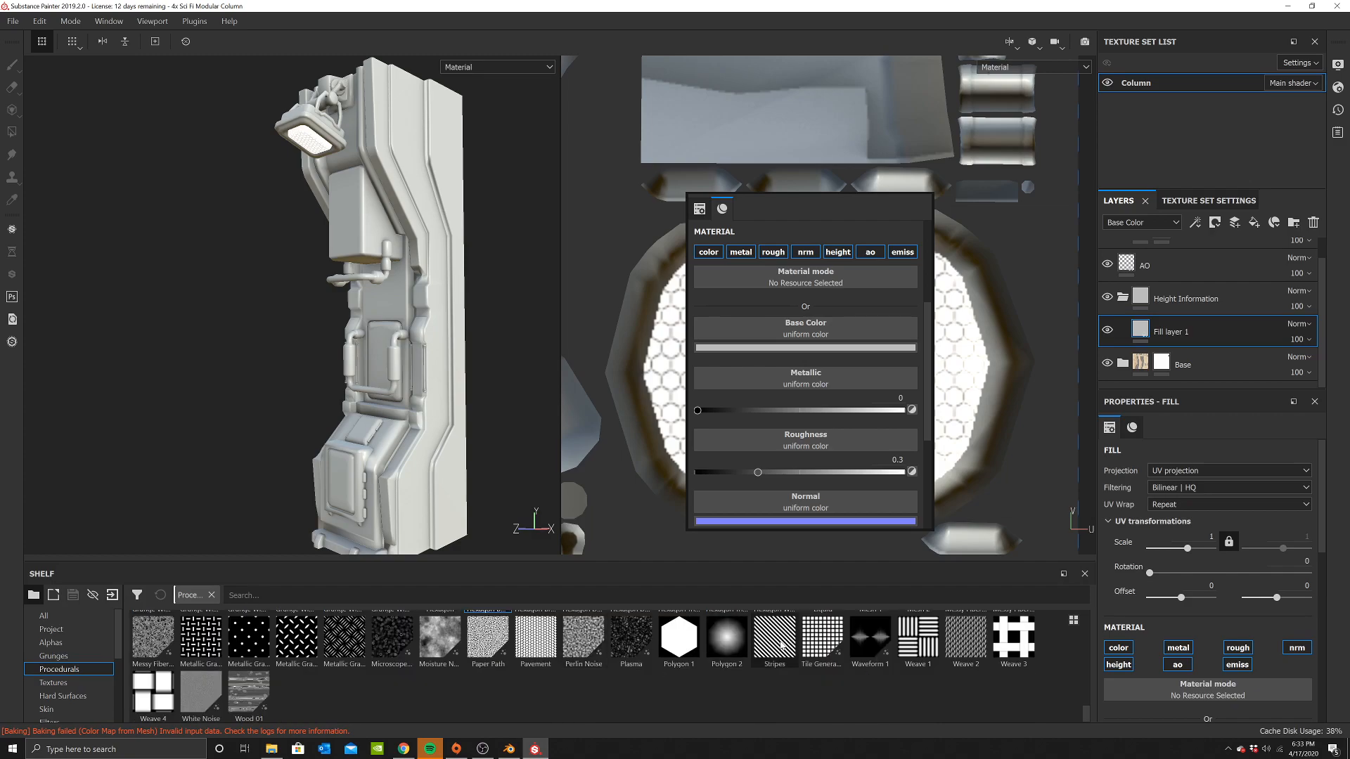
scroll(802, 485, "down", 3)
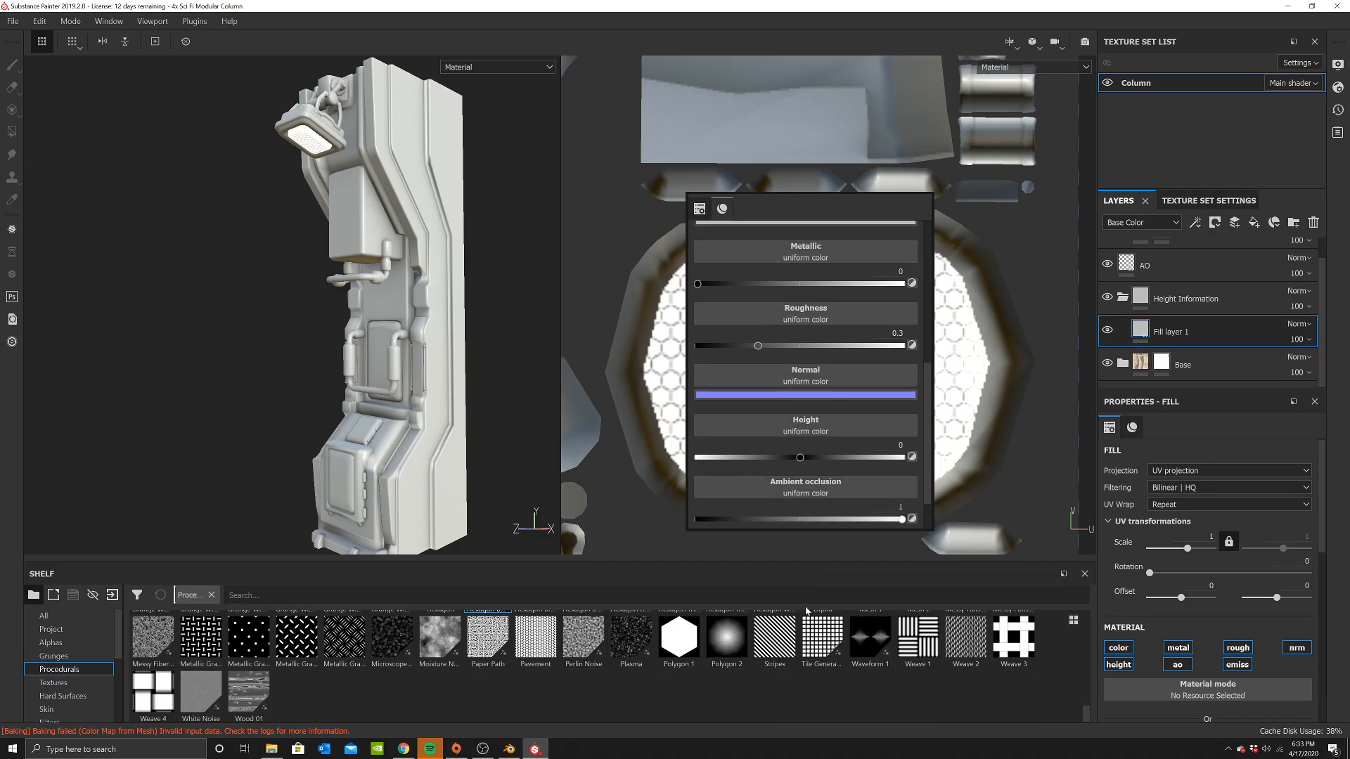
left_click_drag(776, 636, 806, 425)
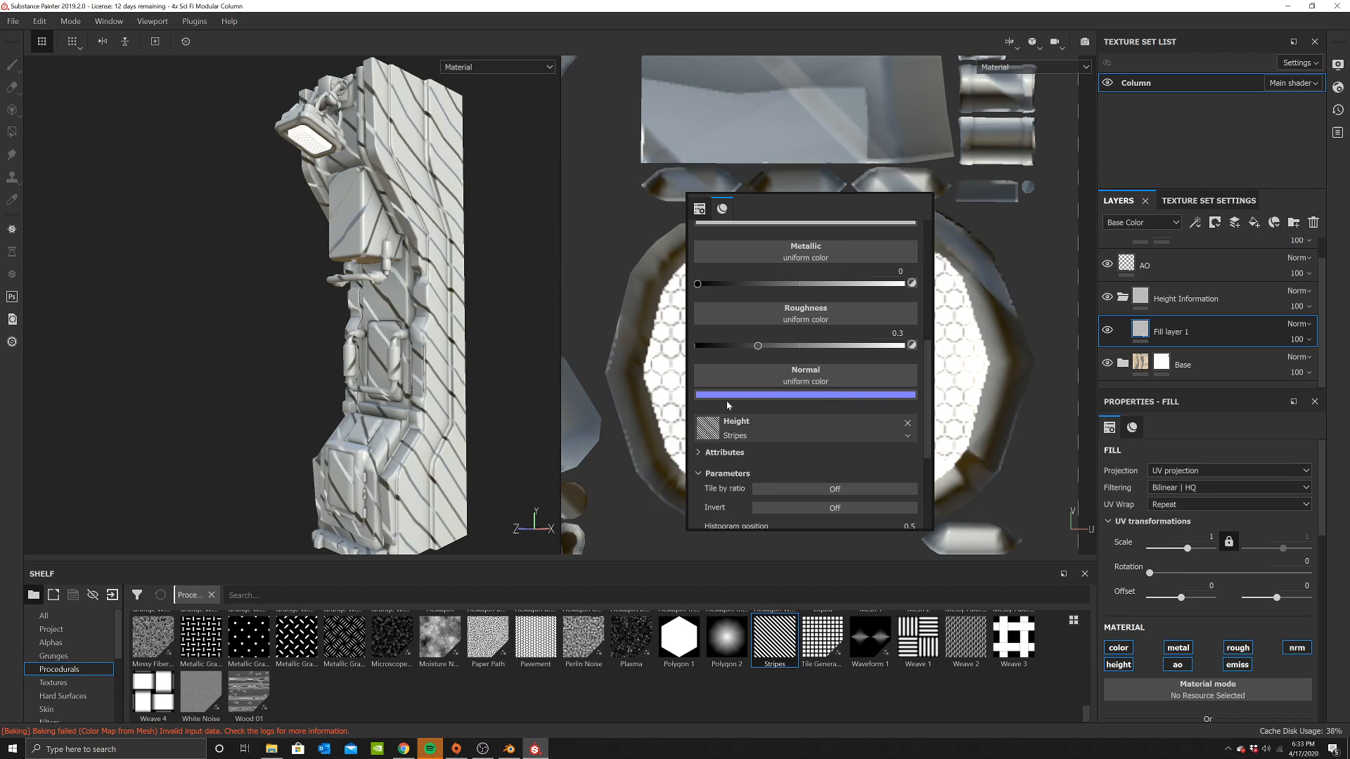
Limit Fill layer 1 to the height channel and set its UV scale to 17.5 and rotation to 139.02
scroll(724, 330, "up", 4)
left_click(717, 297)
left_click(744, 298)
left_click(773, 297)
left_click(804, 297)
left_click(868, 296)
left_click(906, 294)
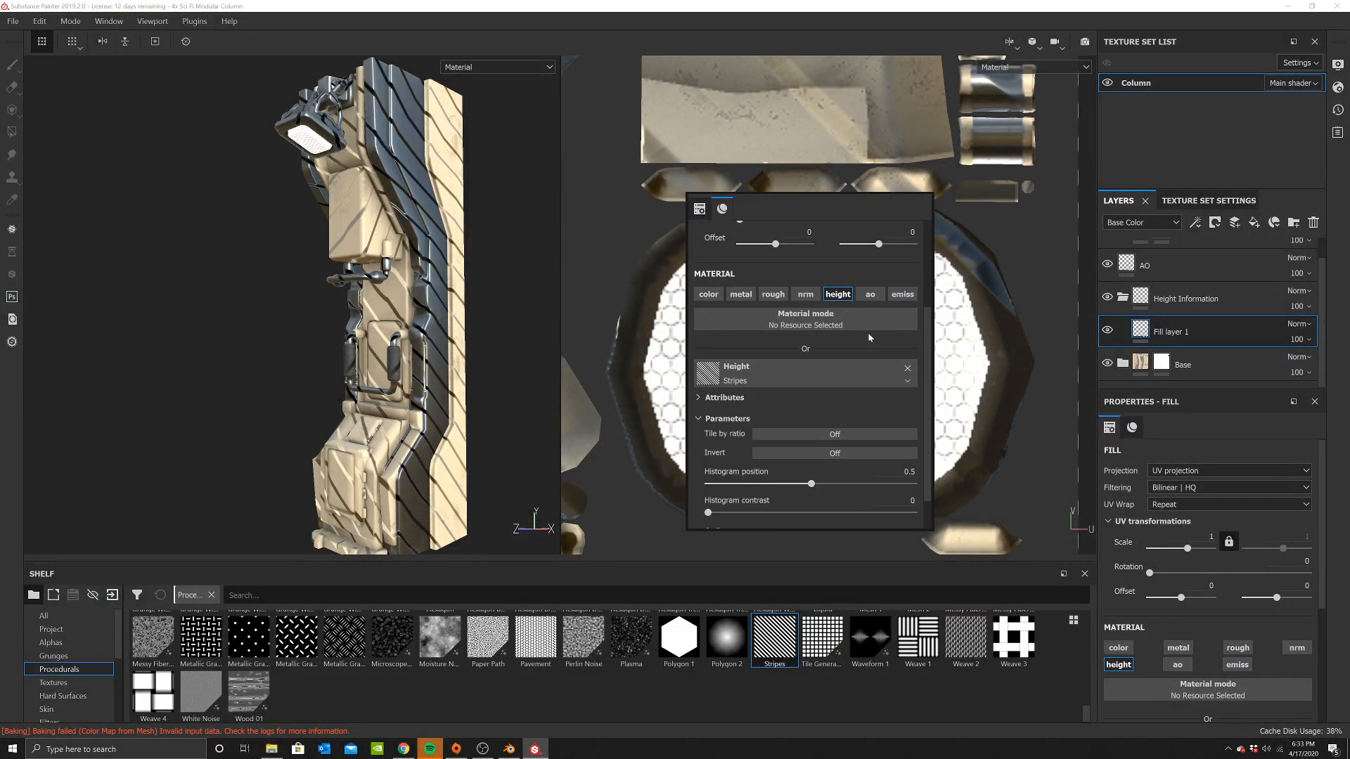
scroll(860, 359, "up", 3)
left_click_drag(784, 330, 807, 349)
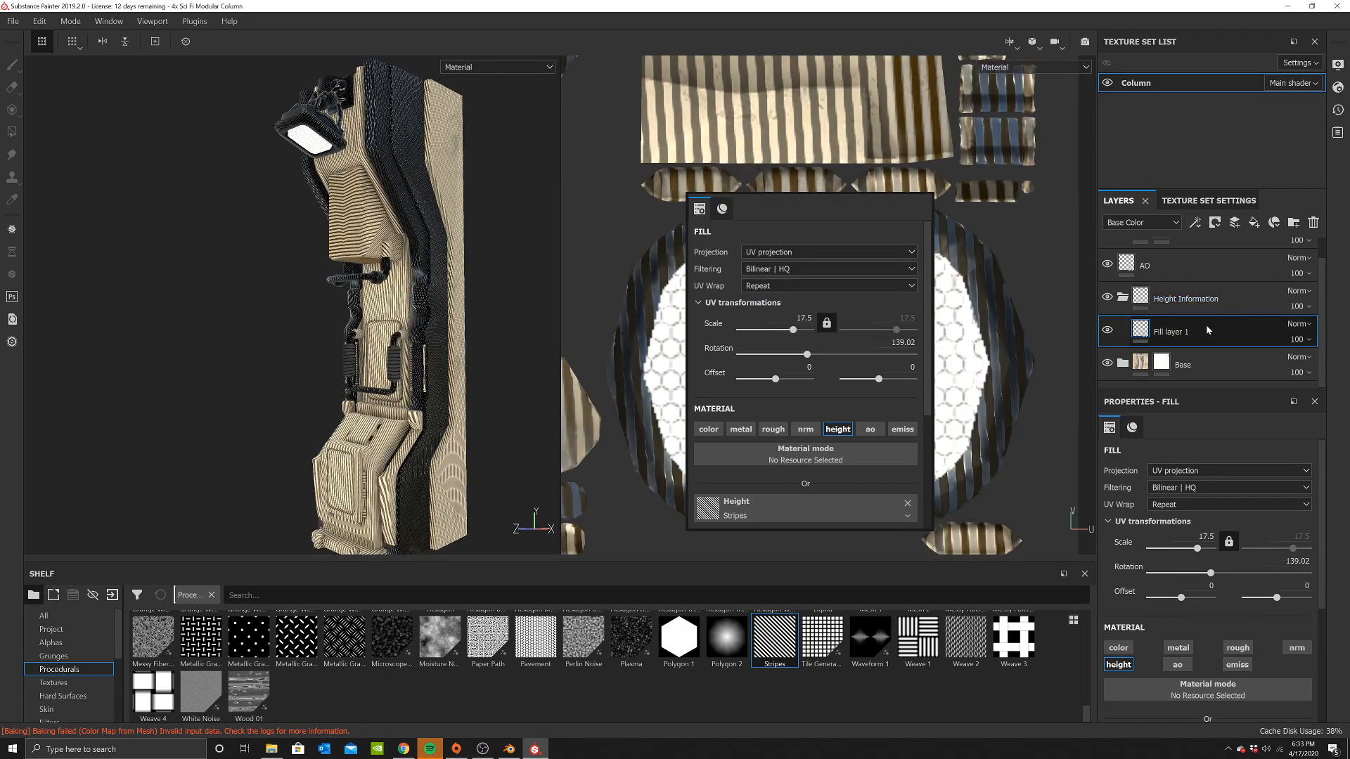
Add a black mask to Fill layer 1 and polygon-fill the handle grip's UV faces to reveal the stripes there
right_click(1167, 331)
left_click(1234, 27)
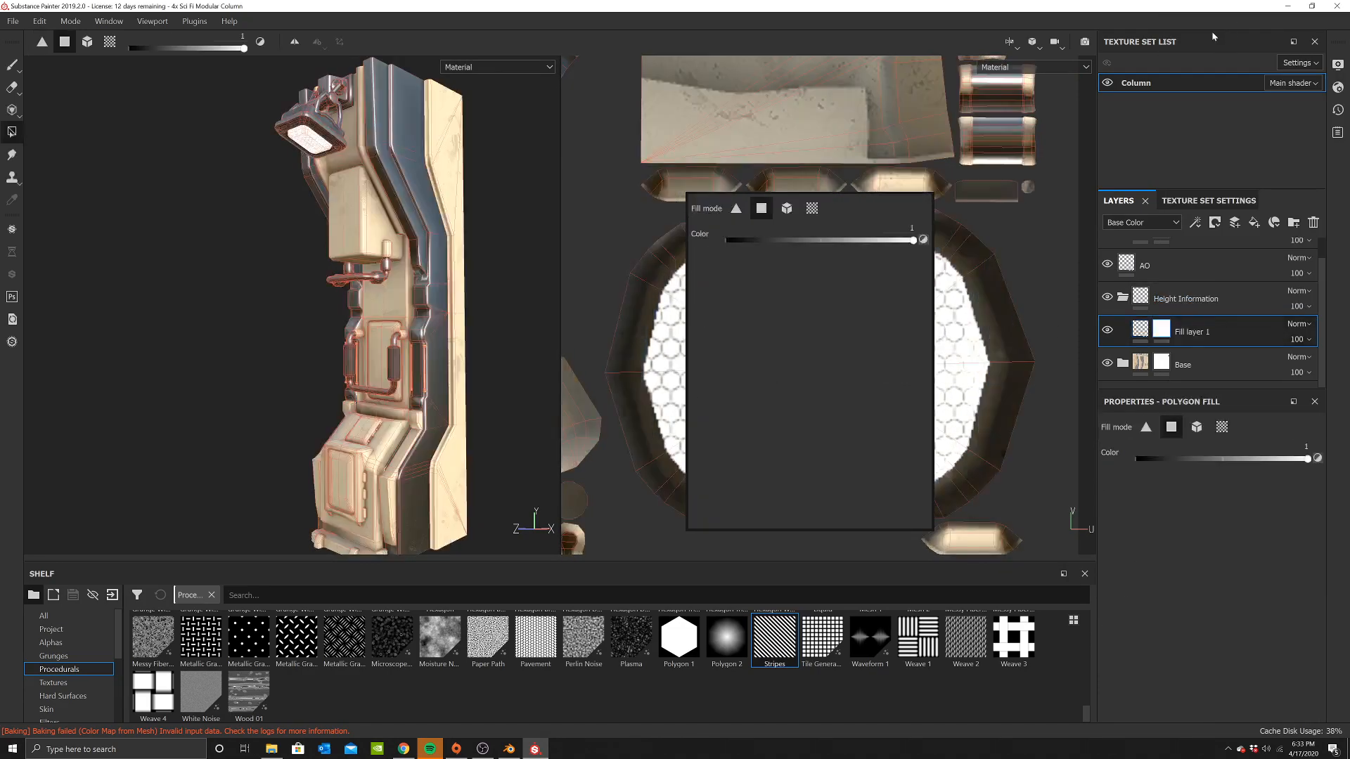
middle_click_drag(745, 154, 824, 362, "alt")
scroll(781, 322, "down", 4)
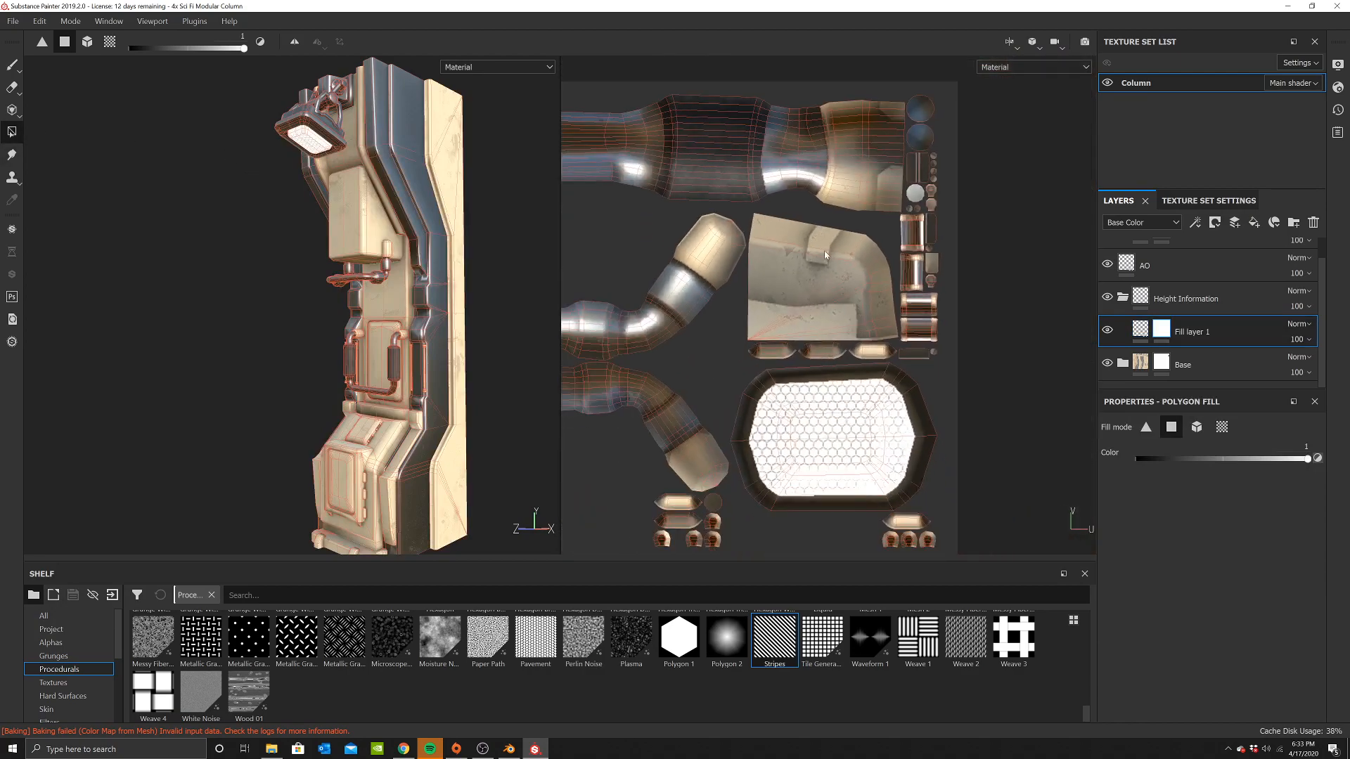
middle_click_drag(765, 187, 799, 320, "alt")
scroll(791, 306, "up", 3)
middle_click_drag(677, 204, 803, 202, "alt")
scroll(773, 196, "up", 2)
left_click_drag(771, 192, 786, 443)
left_click_drag(809, 367, 875, 414)
middle_click_drag(876, 392, 748, 364, "alt")
scroll(748, 364, "up", 2)
left_click_drag(862, 365, 903, 414)
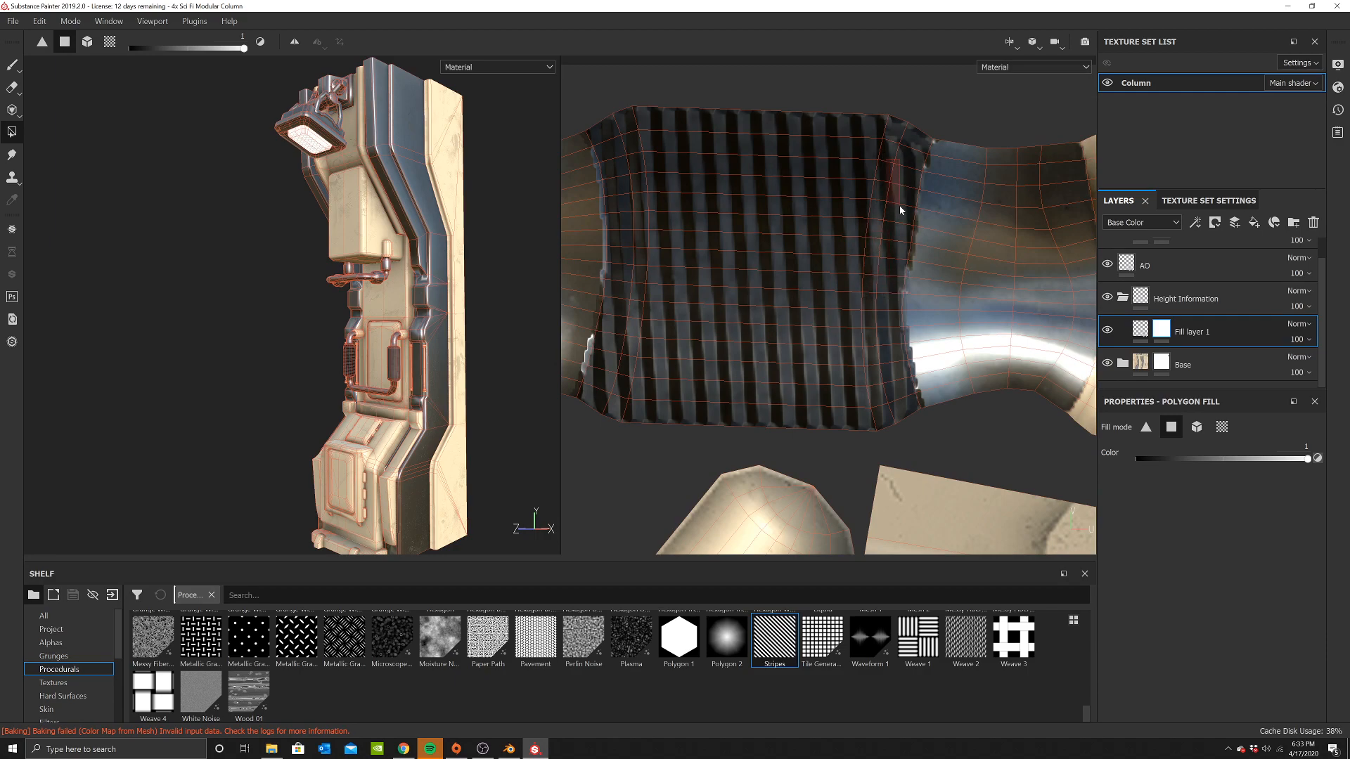
Enable symmetry and finish masking the stripes onto the grips on both sides of the handle
middle_click_drag(405, 367, 413, 346, "alt")
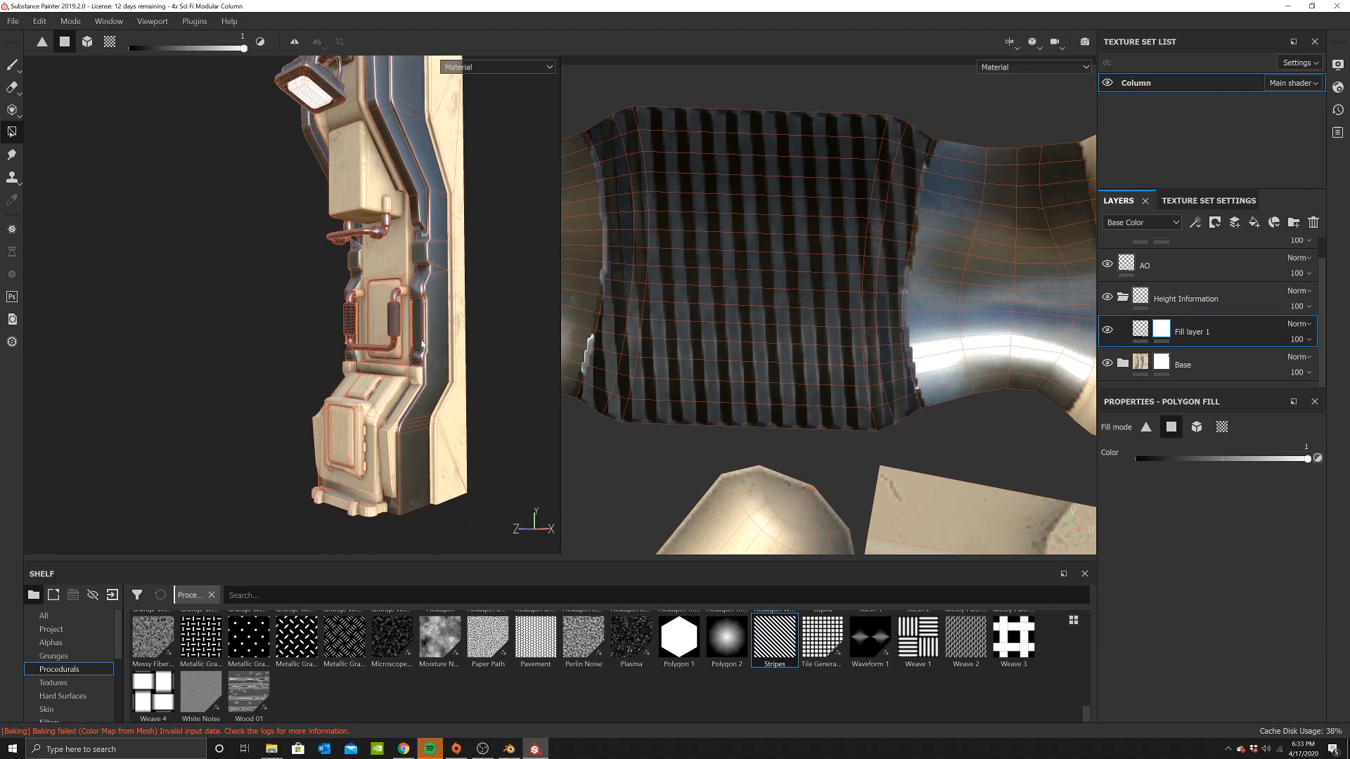
left_click(295, 41)
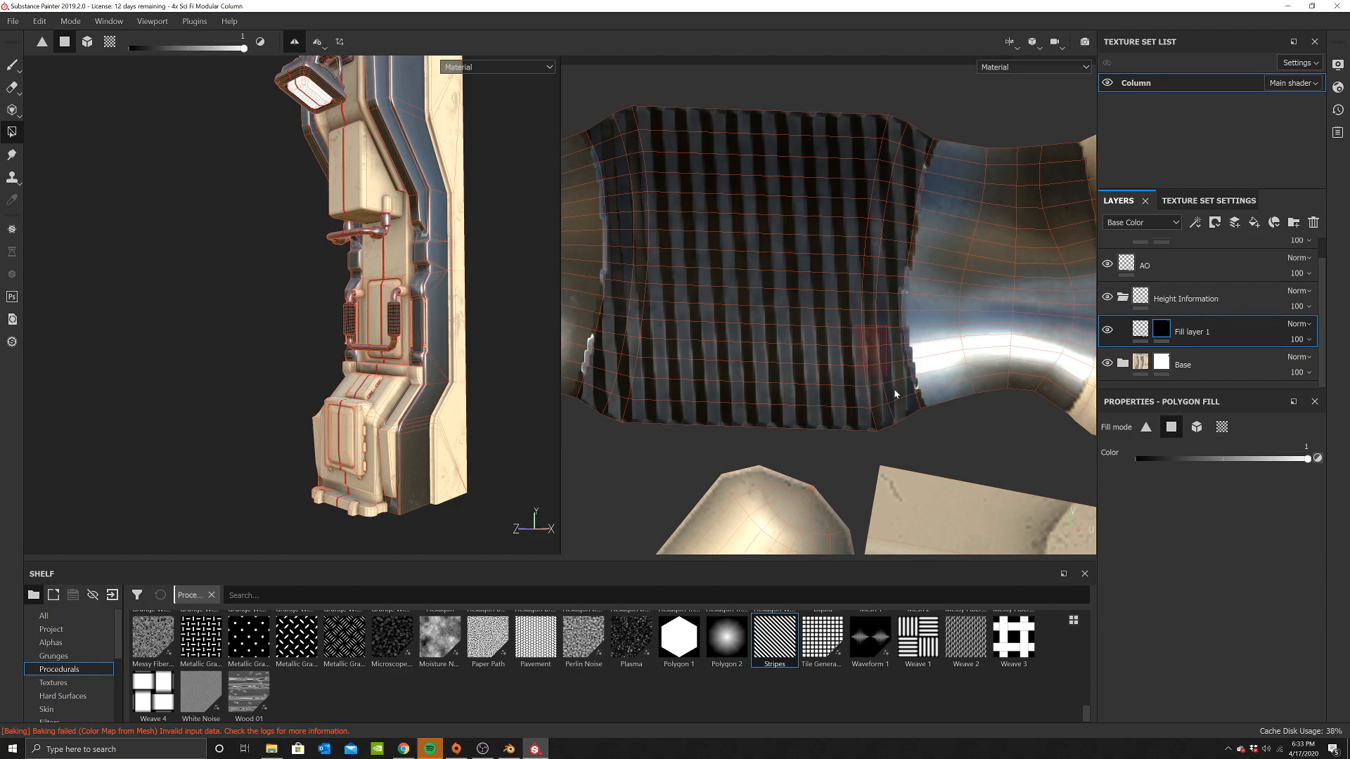
left_click_drag(891, 389, 908, 412)
scroll(389, 340, "up", 5)
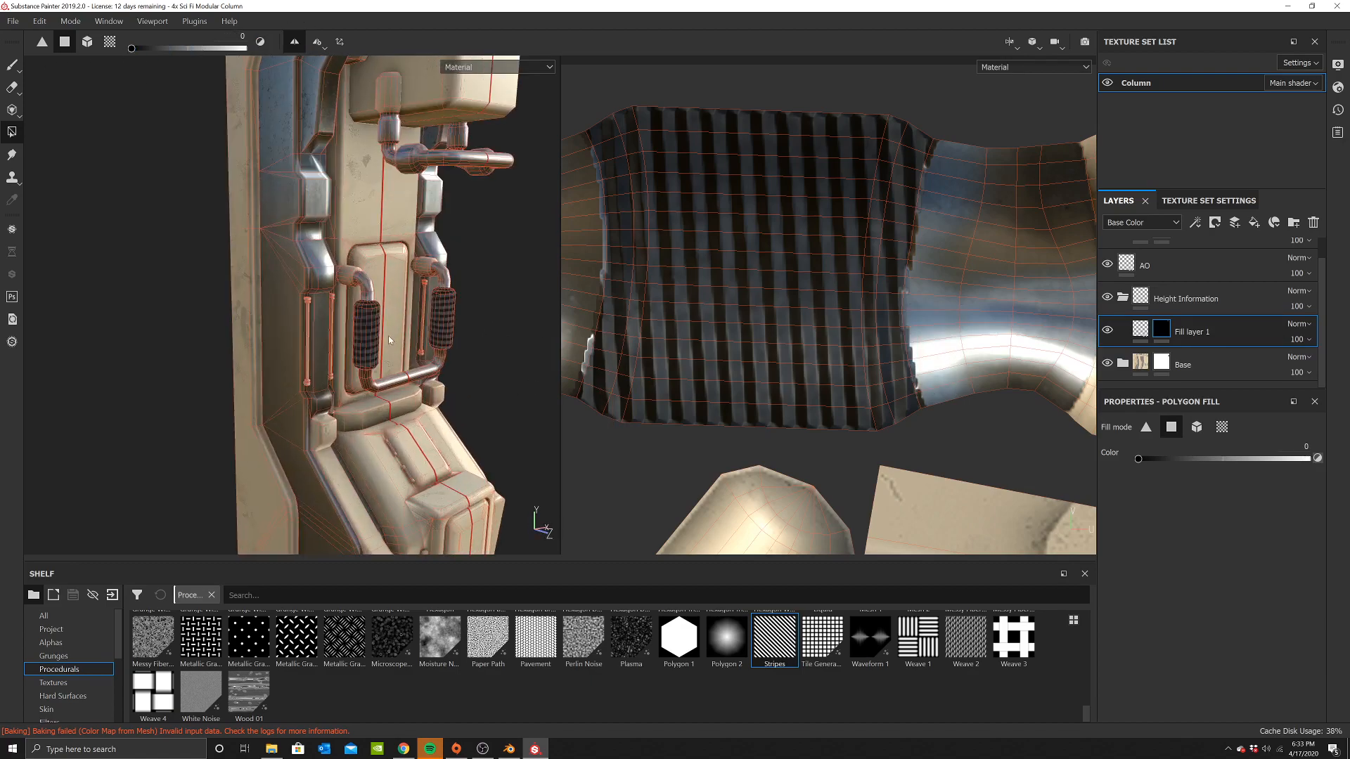
left_click_drag(389, 339, 331, 274, "alt")
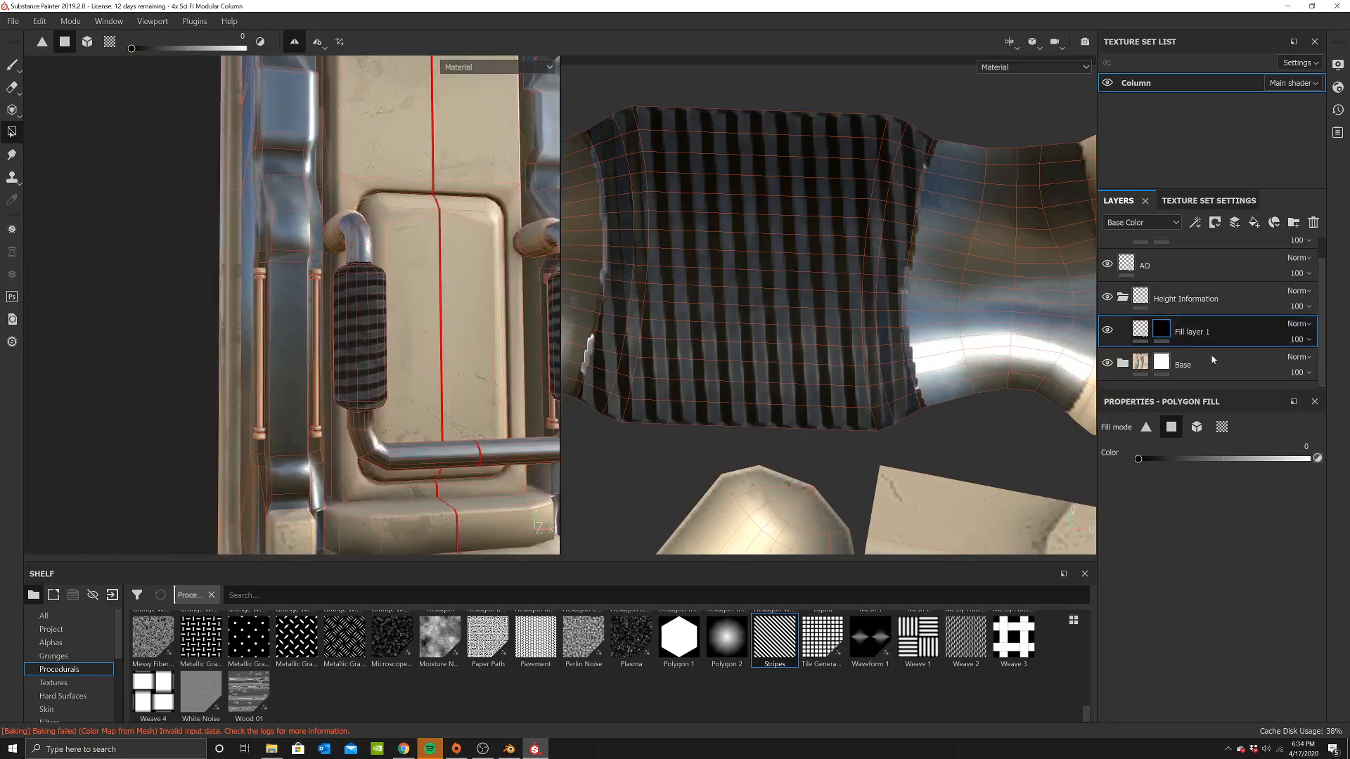
right_click(1168, 330)
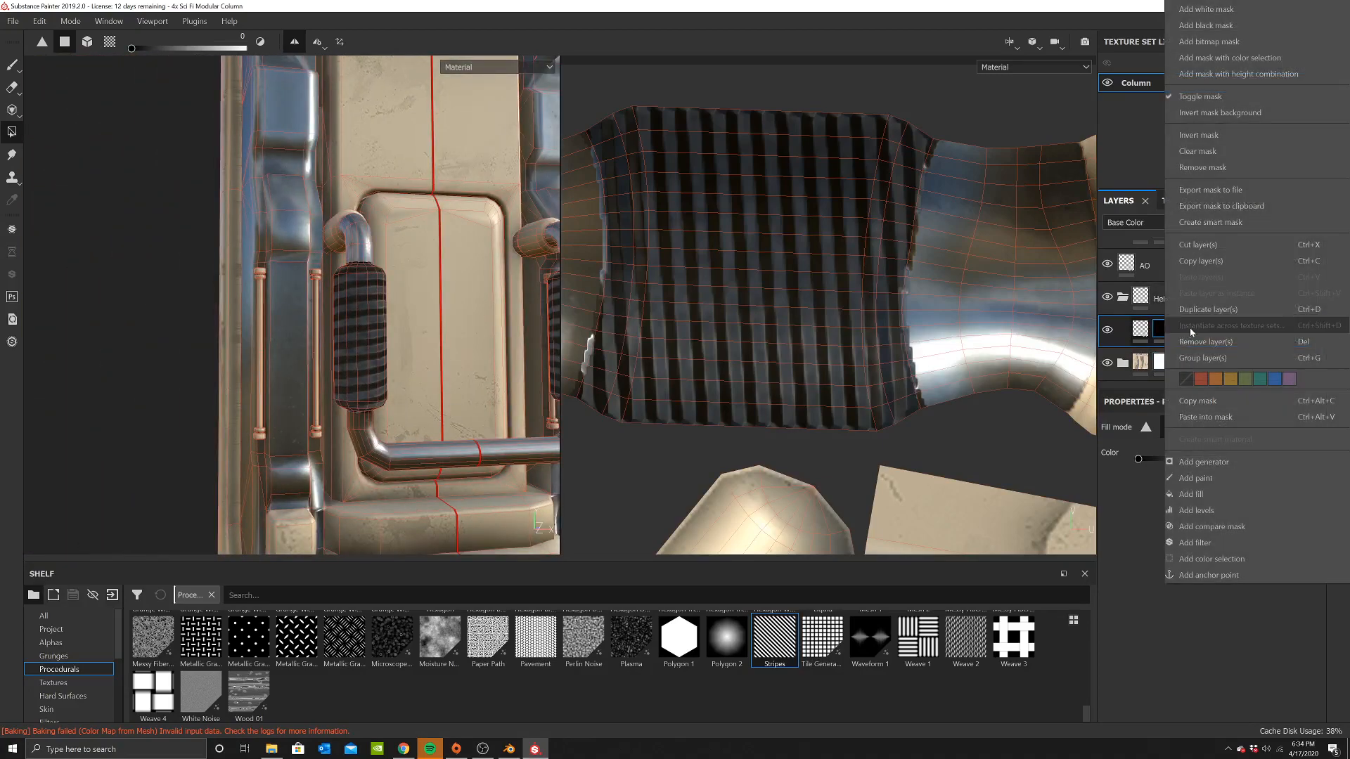
left_click(1213, 510)
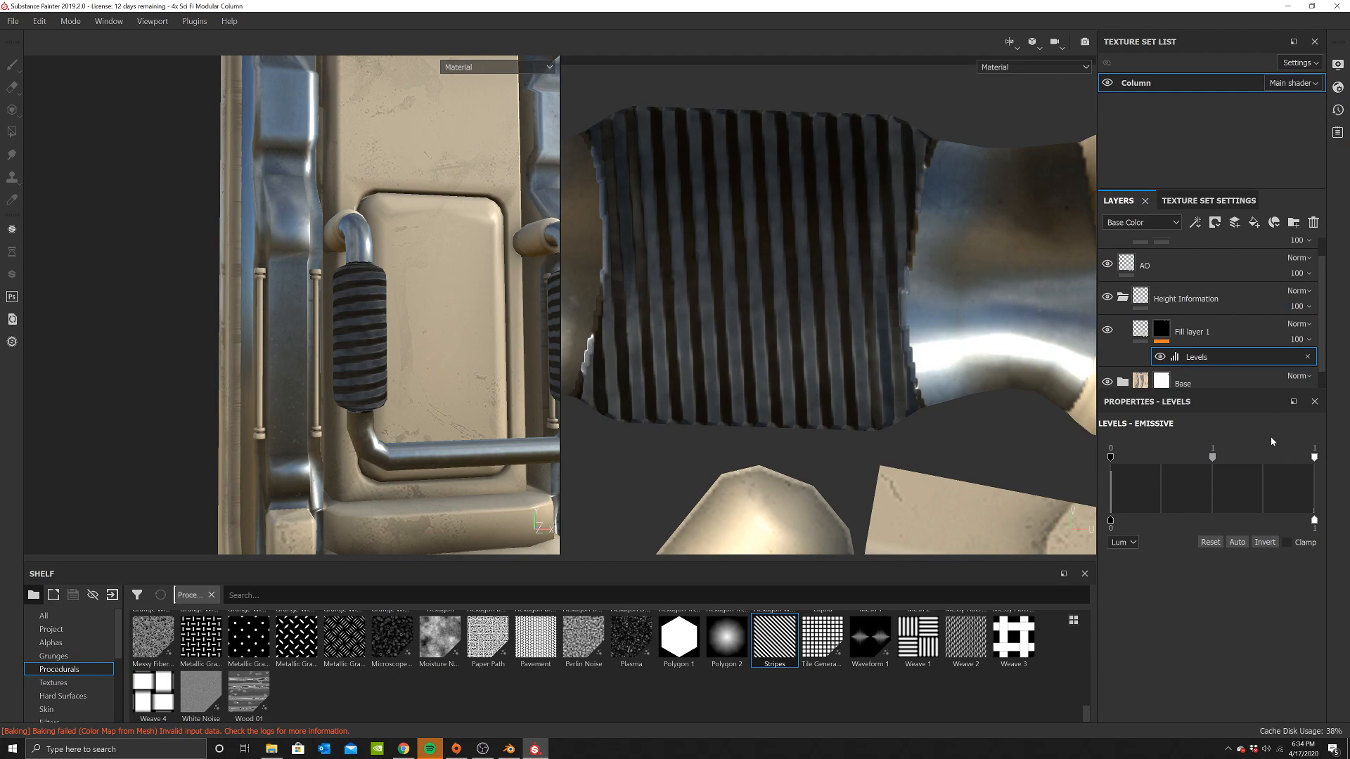
key("Delete")
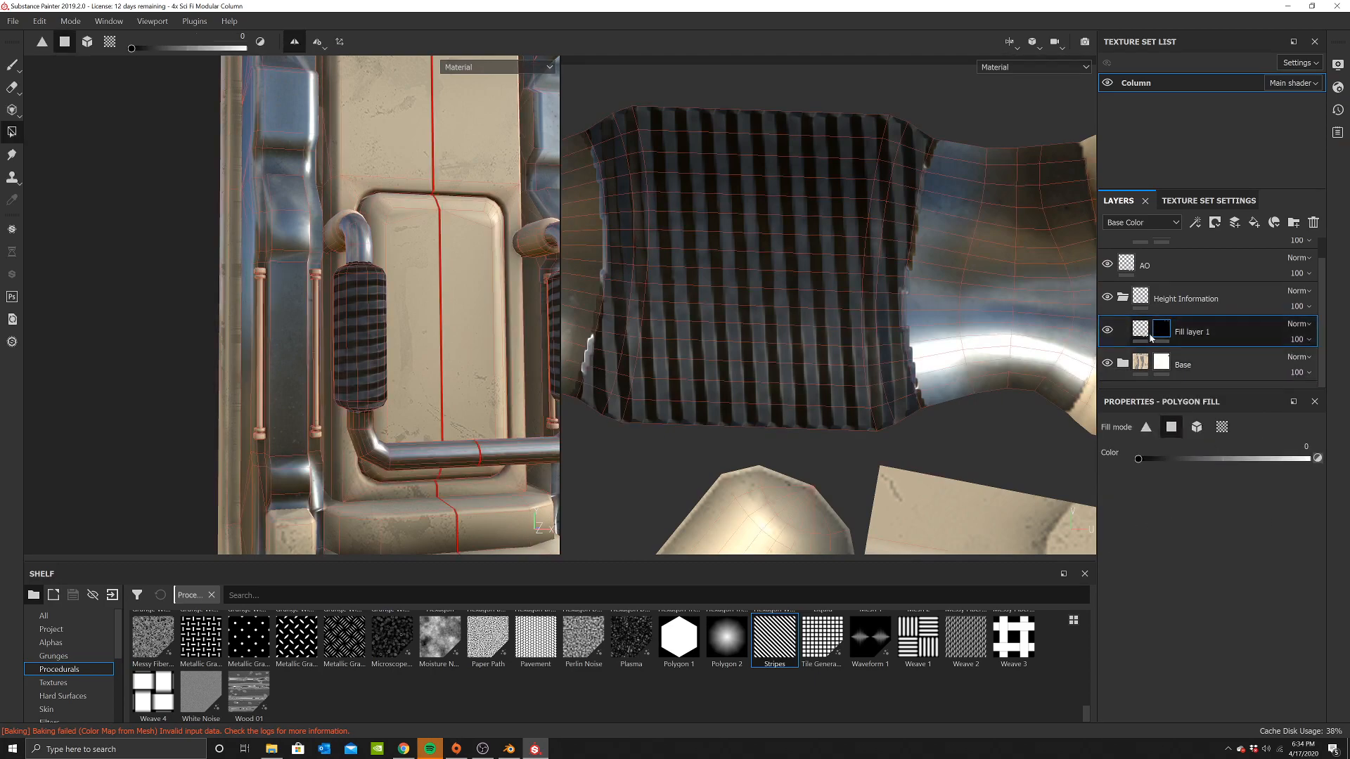
Add a Levels effect to Fill layer 1's content affecting Height and lower its output maximum to 0.04
right_click(1137, 327)
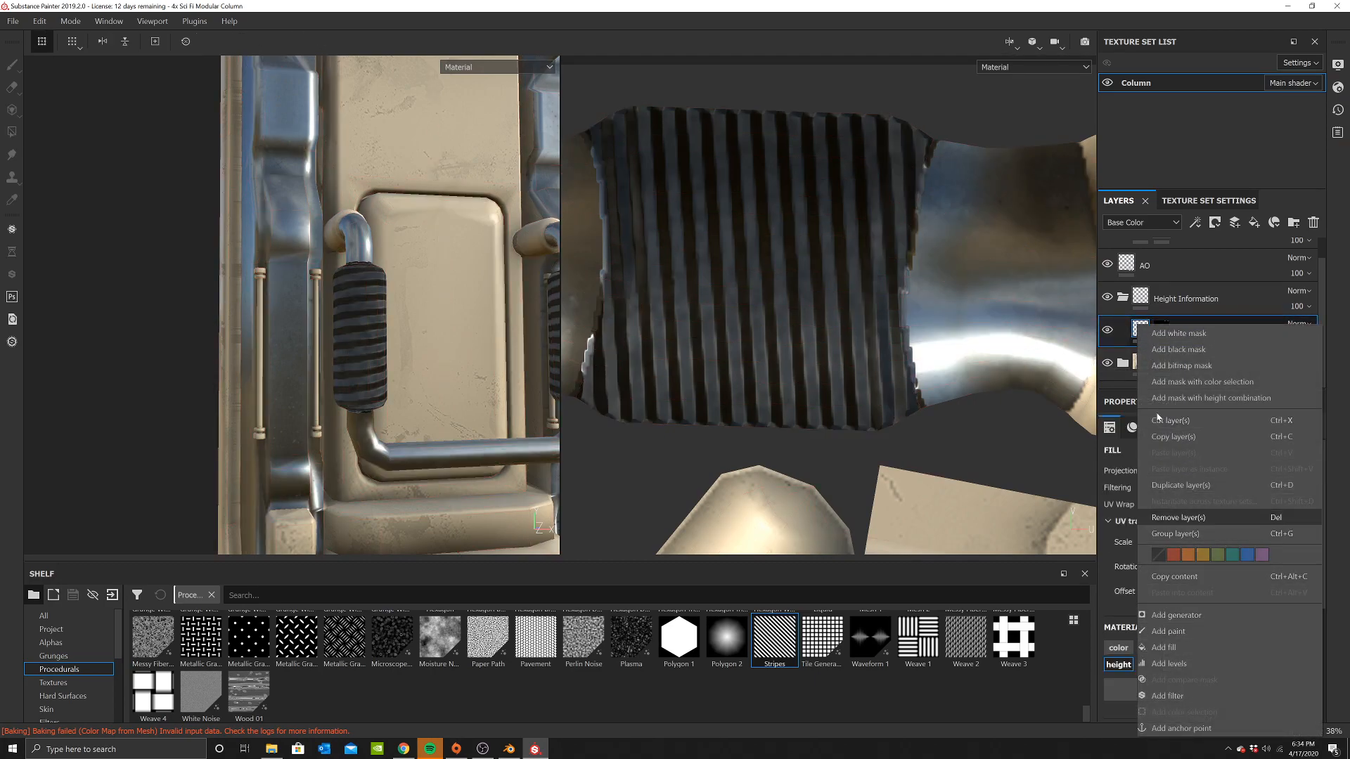
left_click(1176, 666)
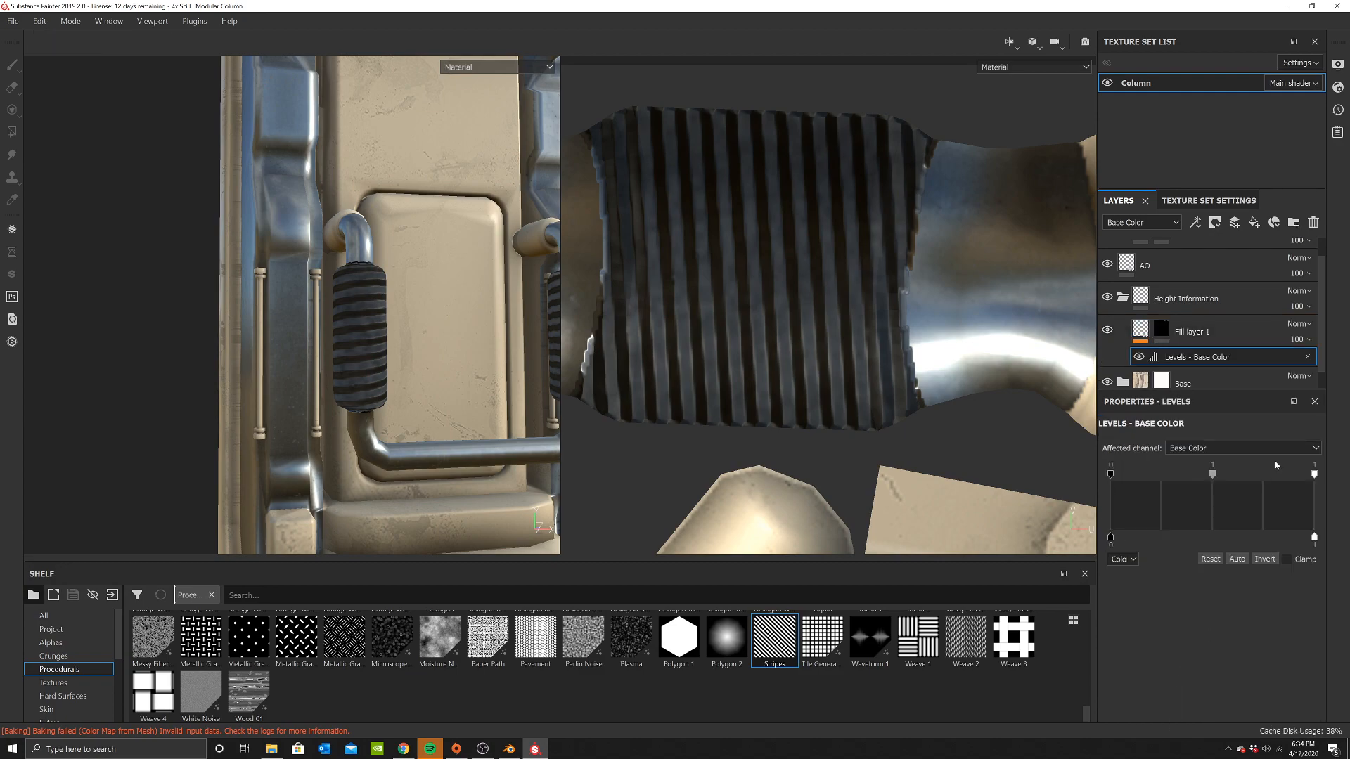
left_click(1220, 447)
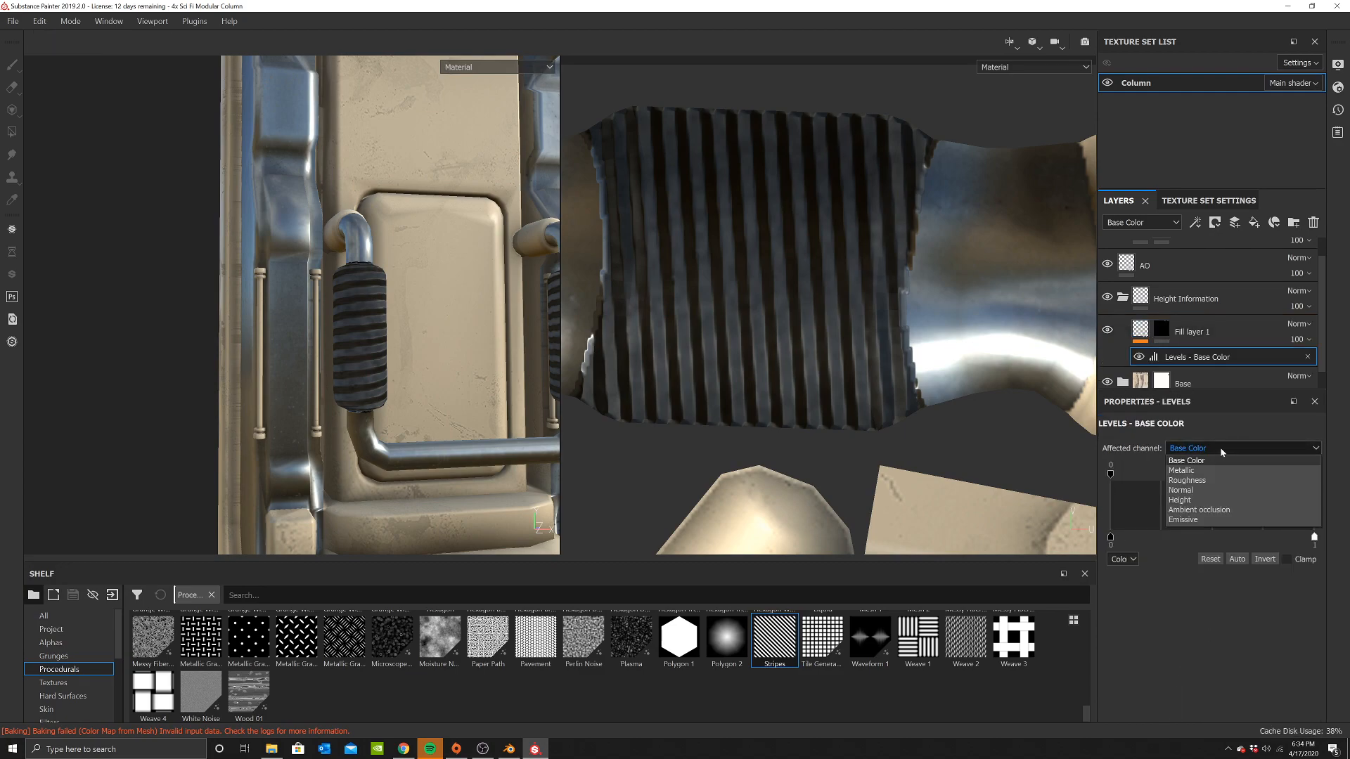
left_click(1191, 503)
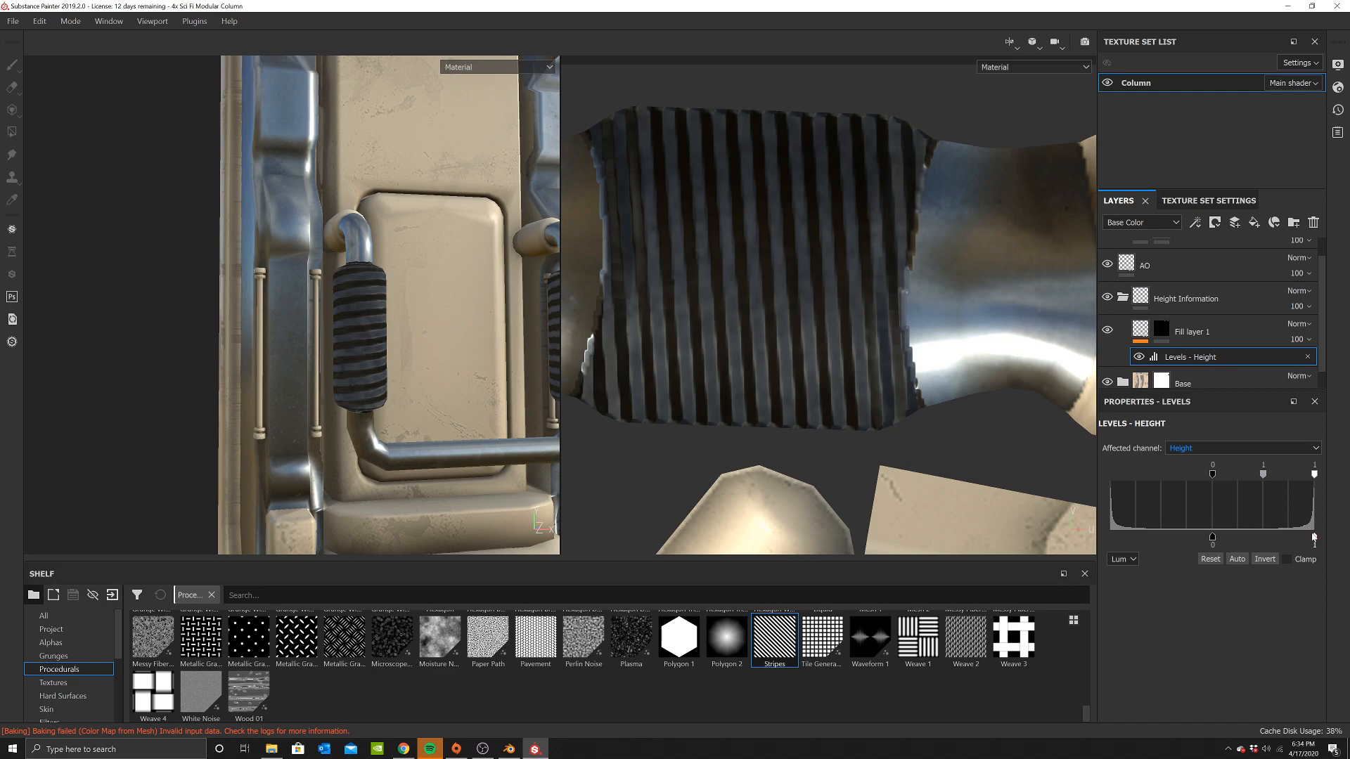
left_click_drag(1314, 538, 1217, 531)
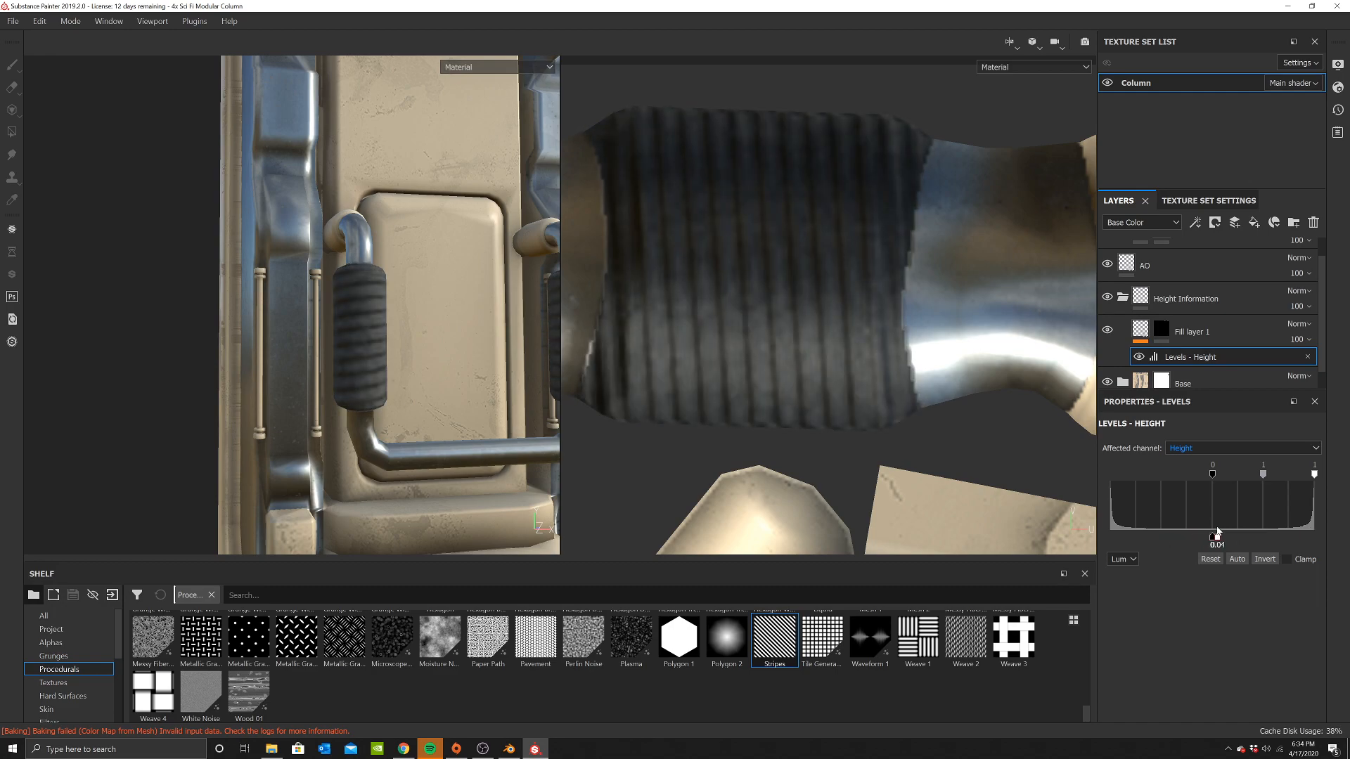
scroll(452, 357, "down", 5)
left_click_drag(452, 357, 518, 331, "alt")
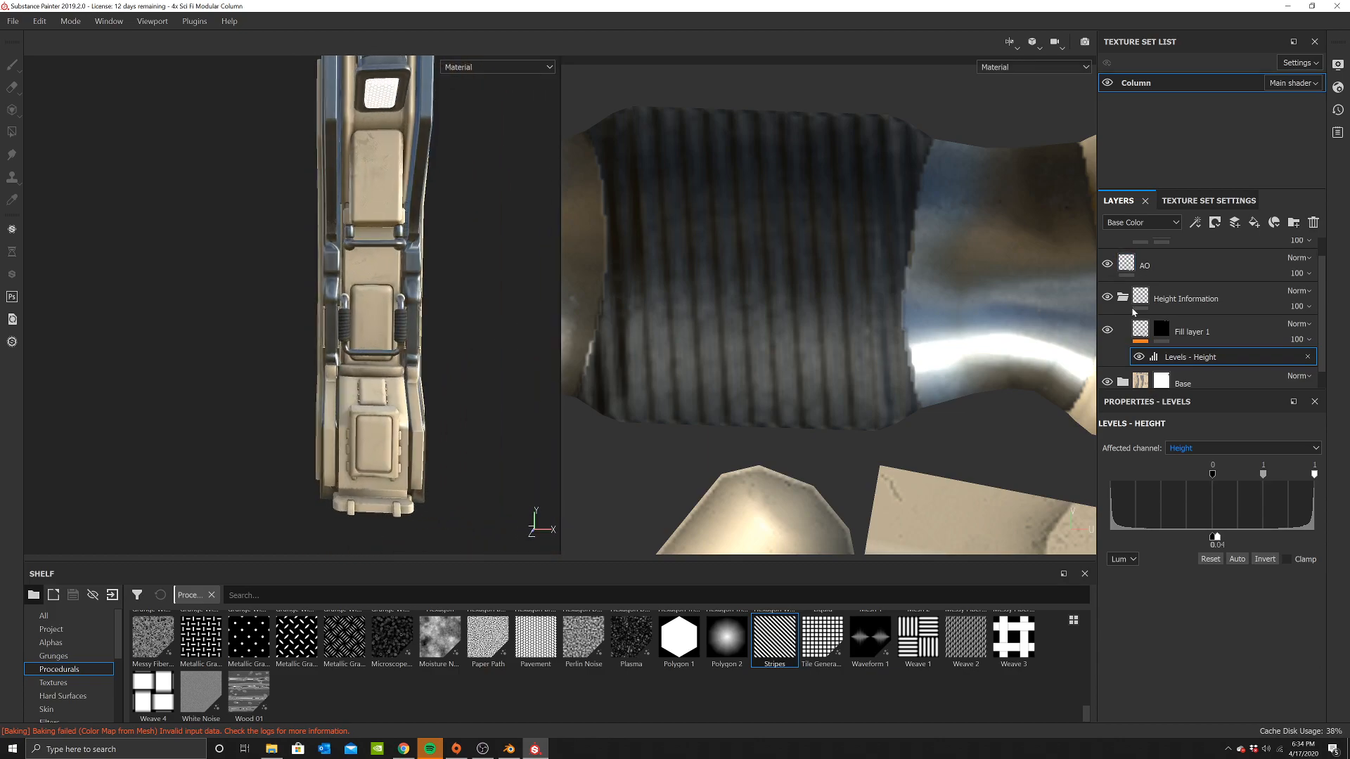
Set the UV scale of Fill layer 1's stripes to 39.68 and check the grips on the model
left_click(1139, 328)
left_click_drag(918, 329, 909, 327)
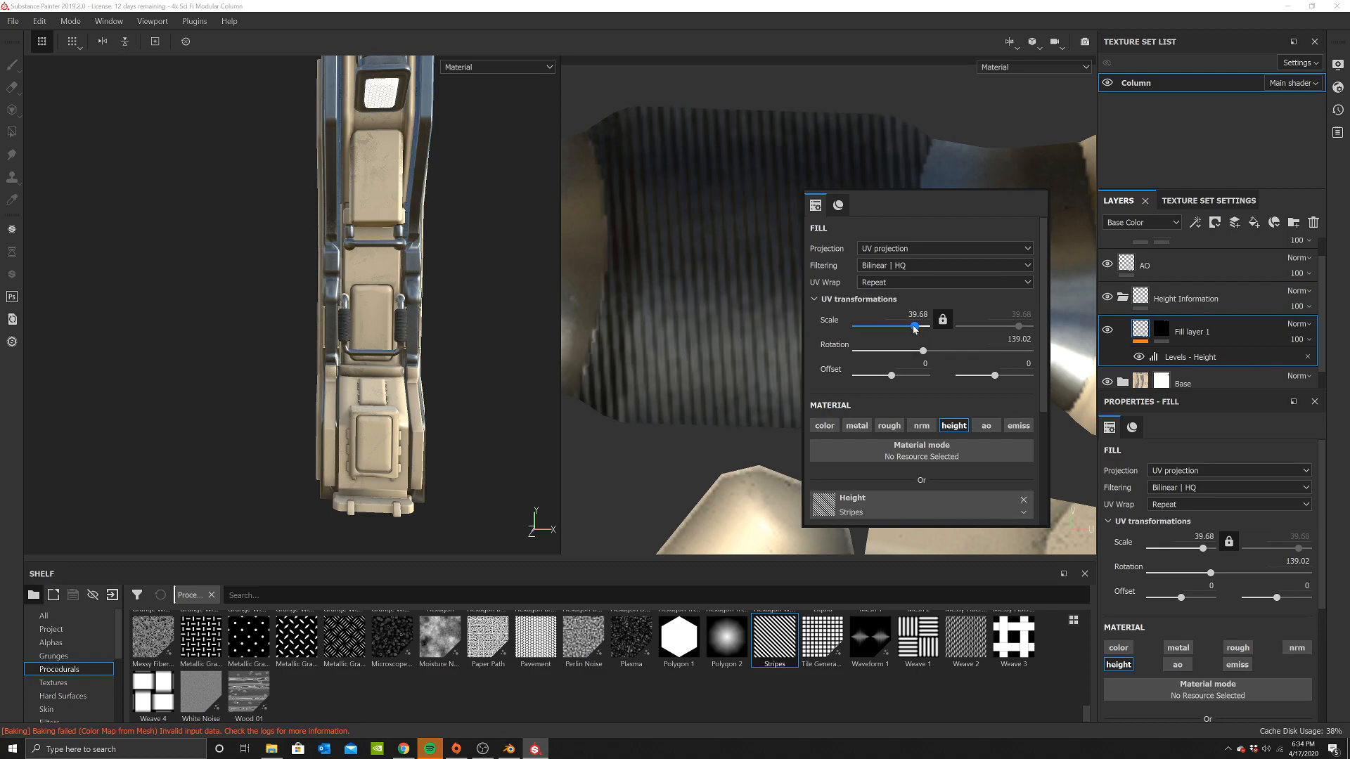
scroll(410, 334, "up", 5)
left_click_drag(422, 317, 333, 291, "alt")
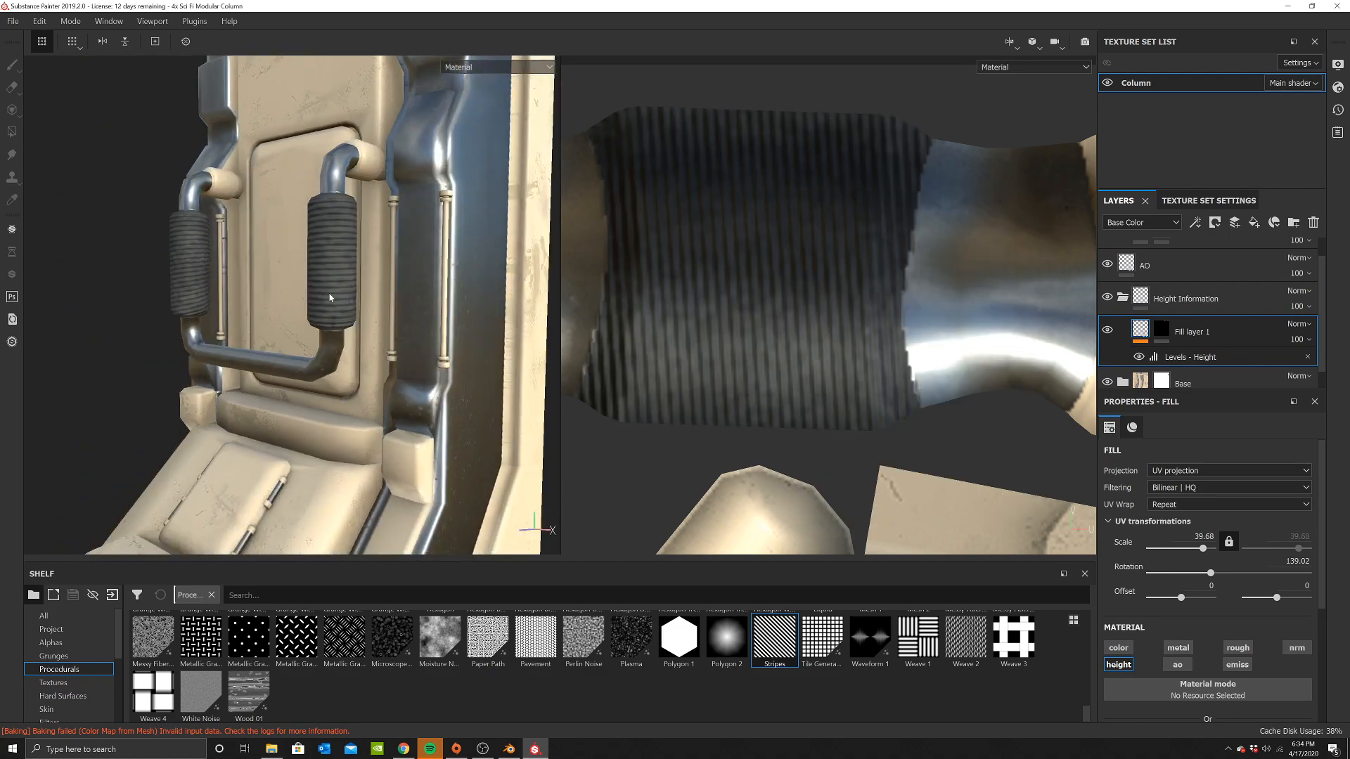
scroll(333, 291, "down", 5)
middle_click_drag(330, 291, 404, 317, "alt")
left_click_drag(405, 317, 521, 268, "alt")
left_click_drag(493, 291, 371, 283, "alt")
middle_click_drag(393, 346, 399, 259, "alt")
scroll(360, 406, "up", 5)
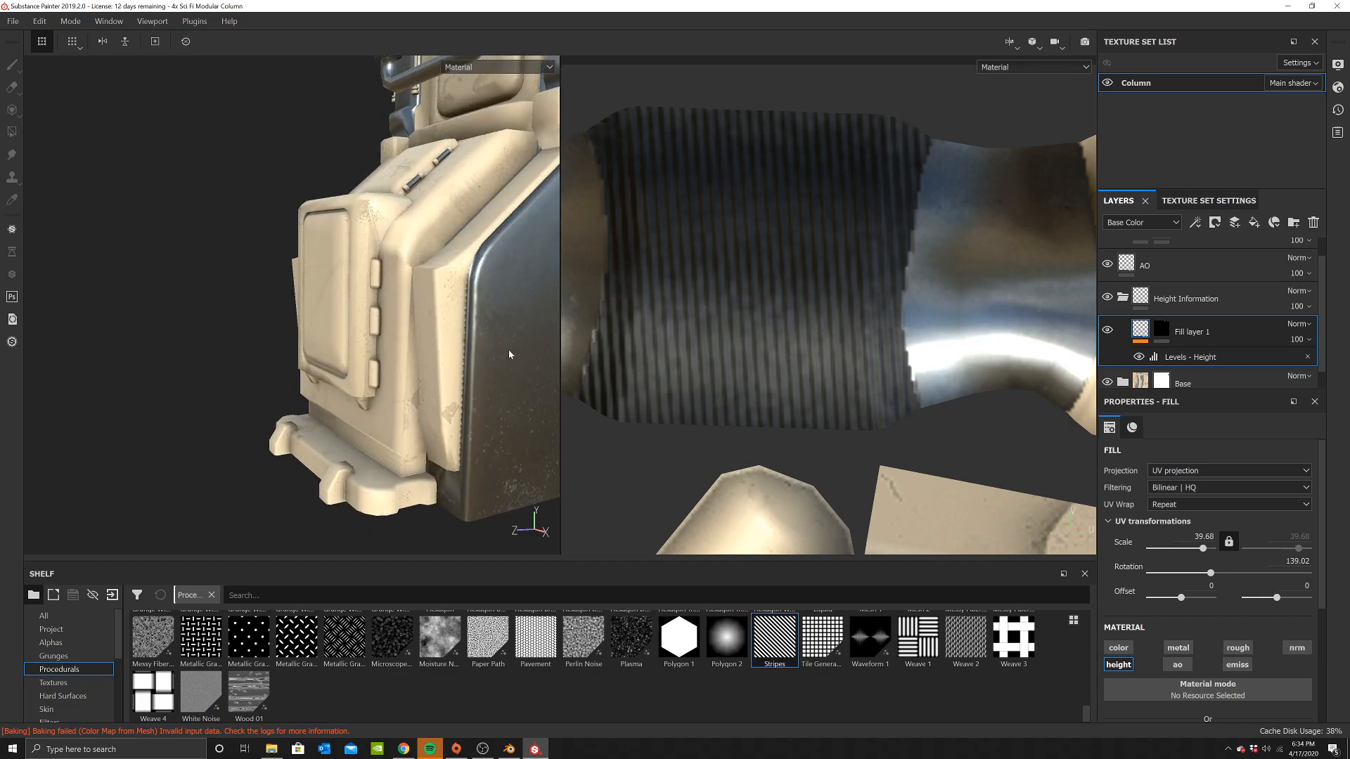
Try to fill faces of the column's lower front panel in Fill layer 1's mask with white, and undo the fills
left_click(317, 301)
left_click_drag(318, 301, 573, 333, "alt")
left_click(1160, 331)
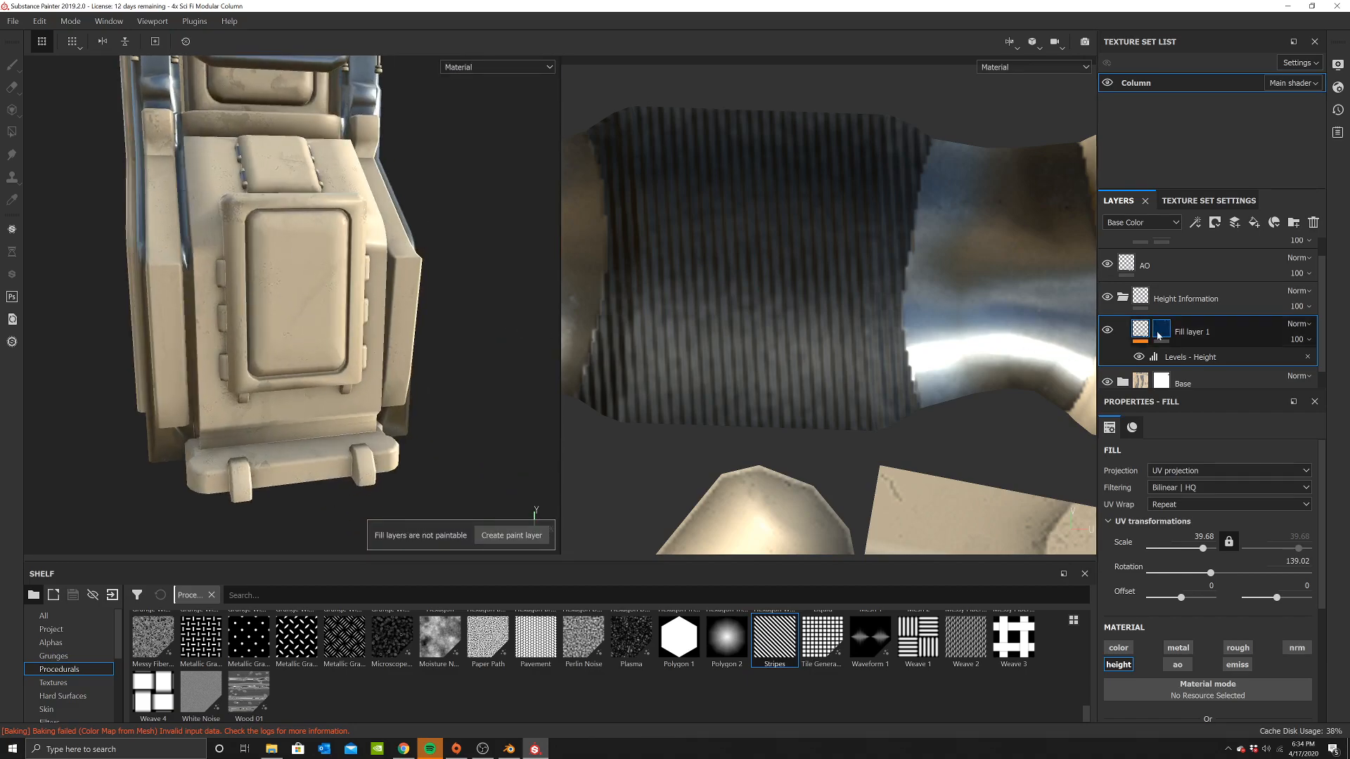
scroll(330, 334, "up", 2)
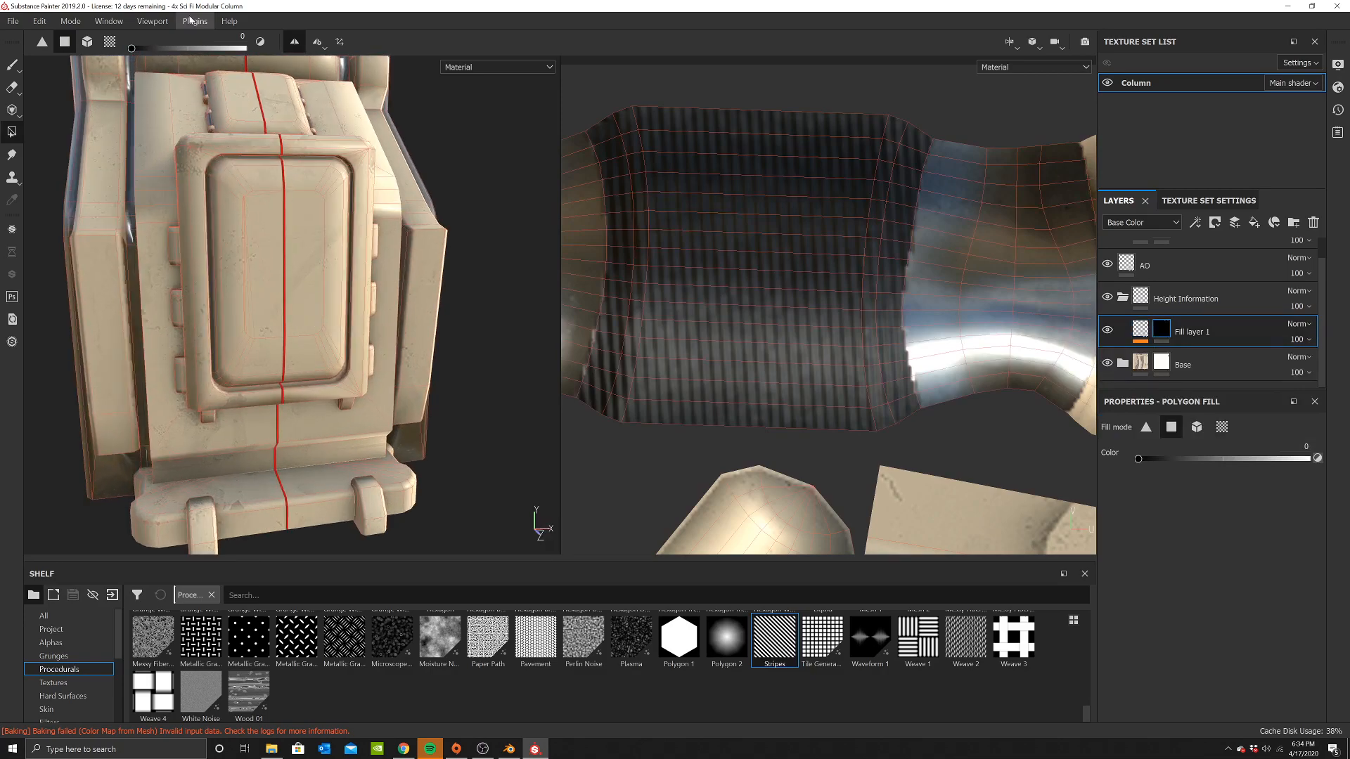
left_click_drag(208, 49, 246, 48)
scroll(267, 264, "up", 2)
left_click(285, 251)
left_click(320, 375)
scroll(362, 318, "down", 3)
key("ctrl+z")
key("ctrl+z")
left_click_drag(441, 361, 303, 309, "alt")
middle_click_drag(304, 309, 280, 354, "alt")
scroll(280, 354, "down", 3)
left_click_drag(457, 351, 402, 361, "alt")
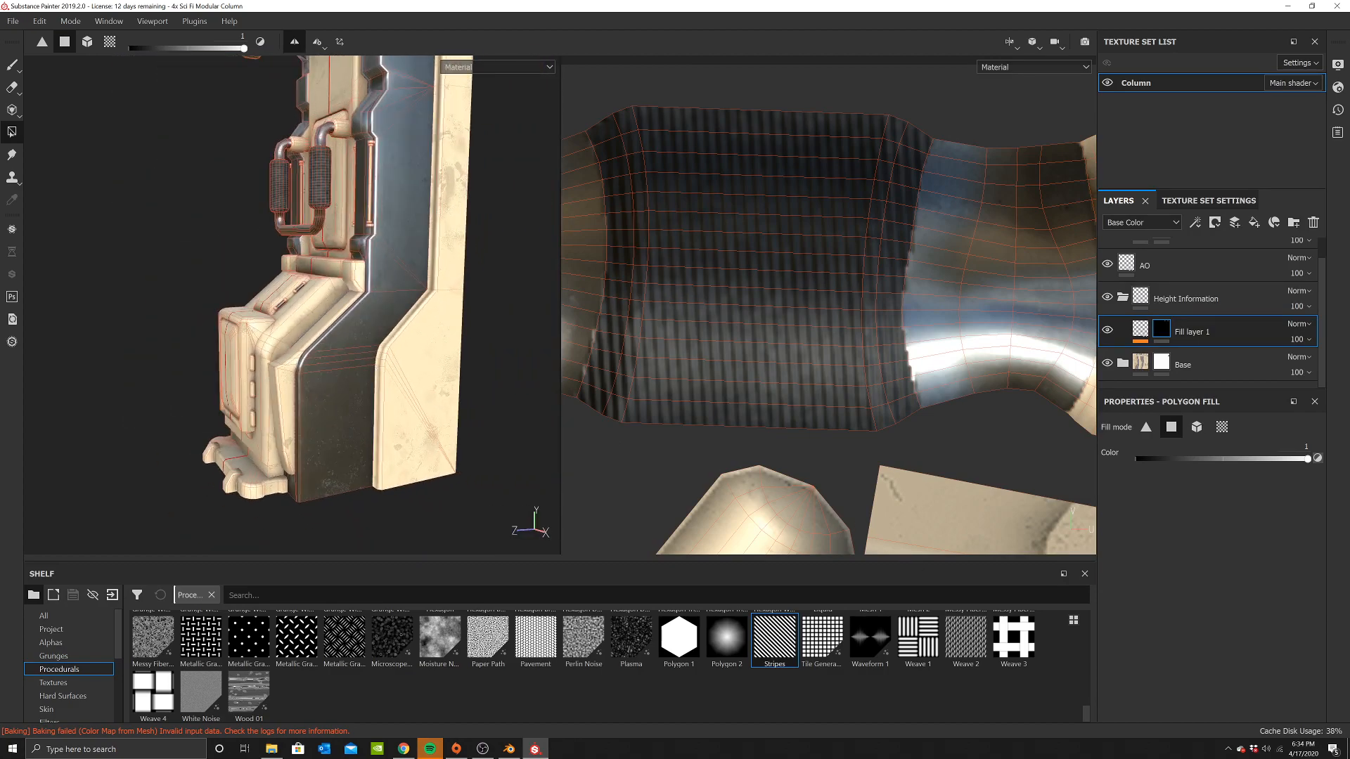
Look through the procedural patterns in the shelf and examine the front of the column for places to add detail
scroll(674, 666, "up", 3)
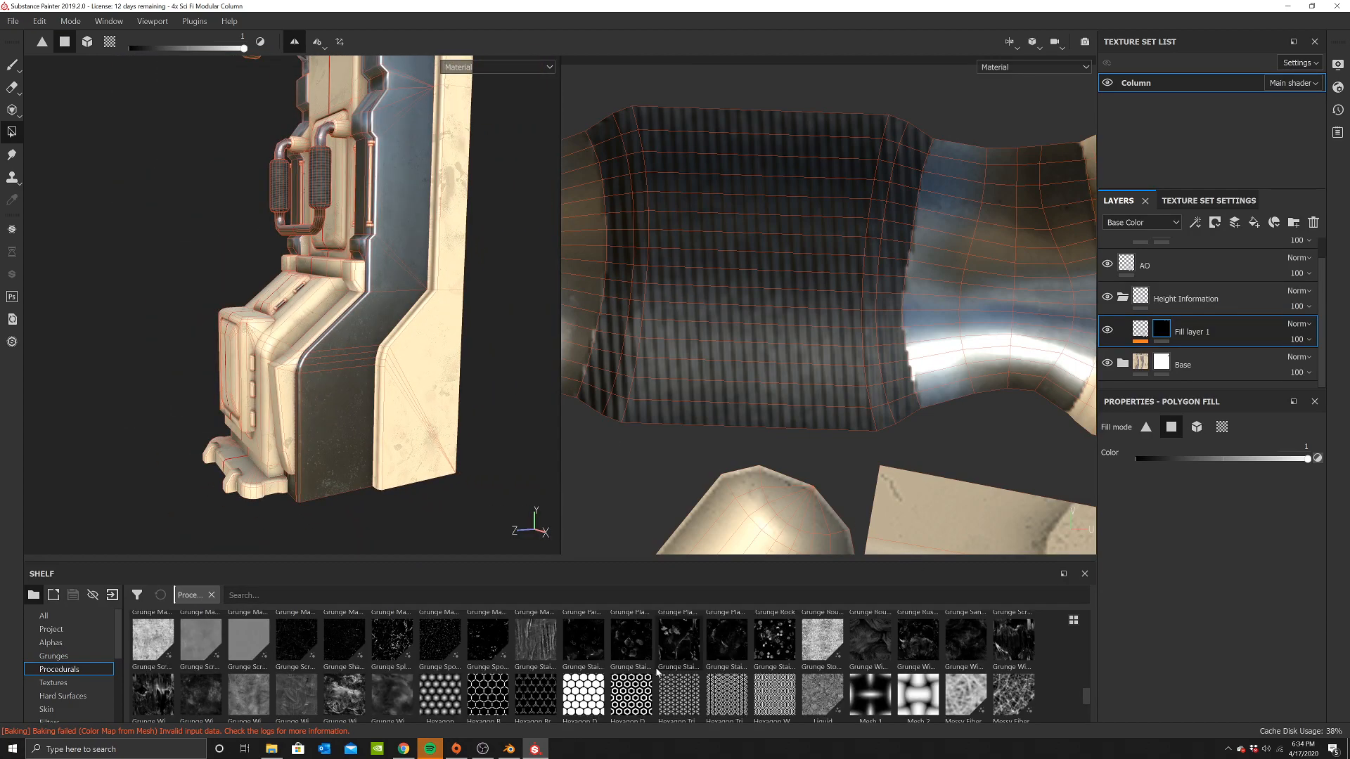
scroll(578, 673, "up", 5)
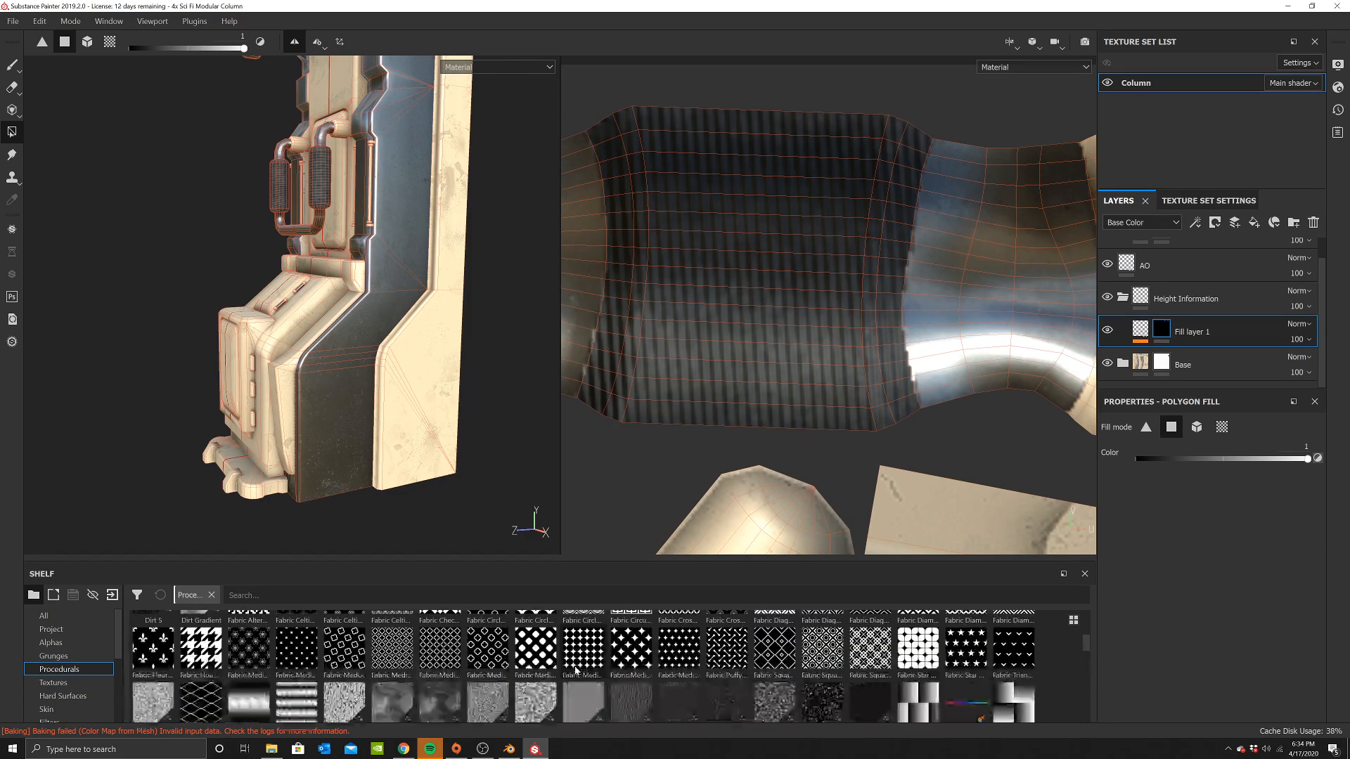
scroll(575, 672, "up", 3)
scroll(518, 671, "down", 3)
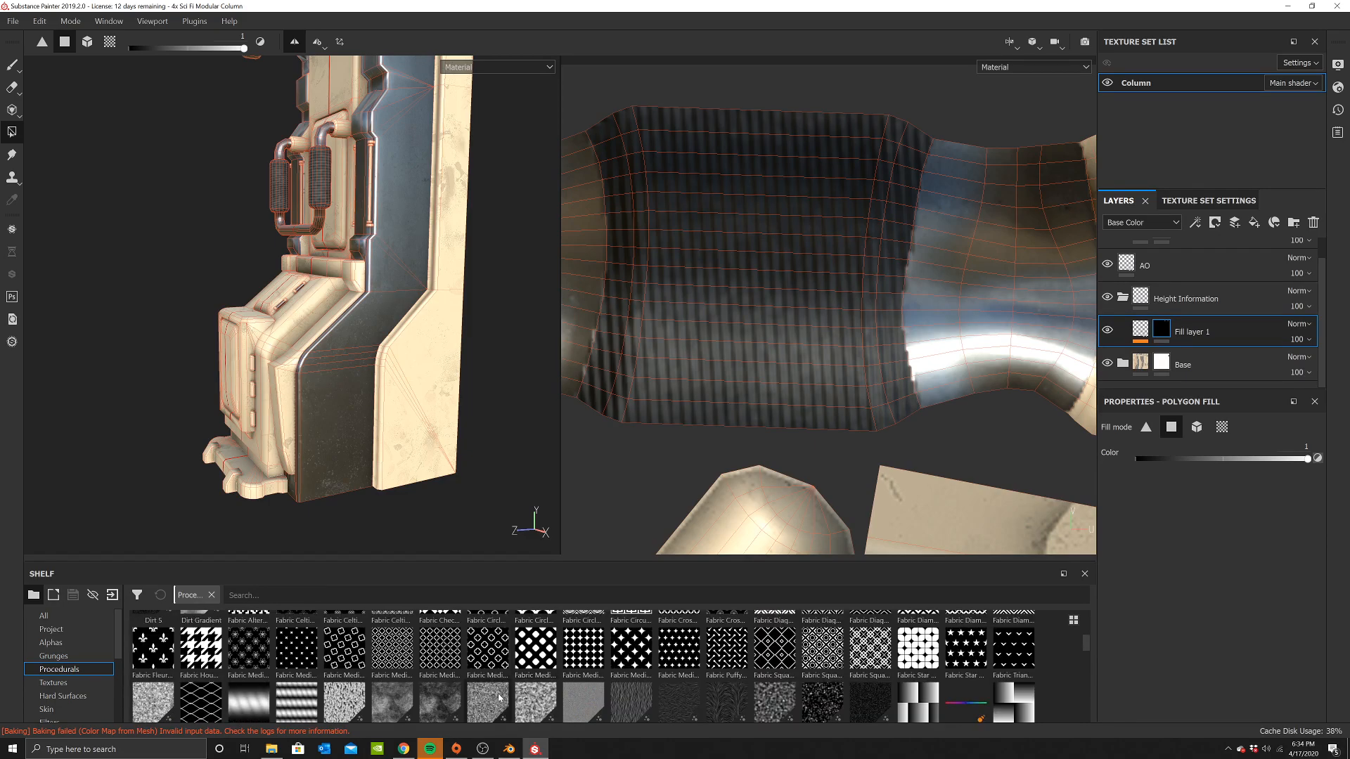
scroll(499, 696, "up", 3)
scroll(545, 679, "up", 1)
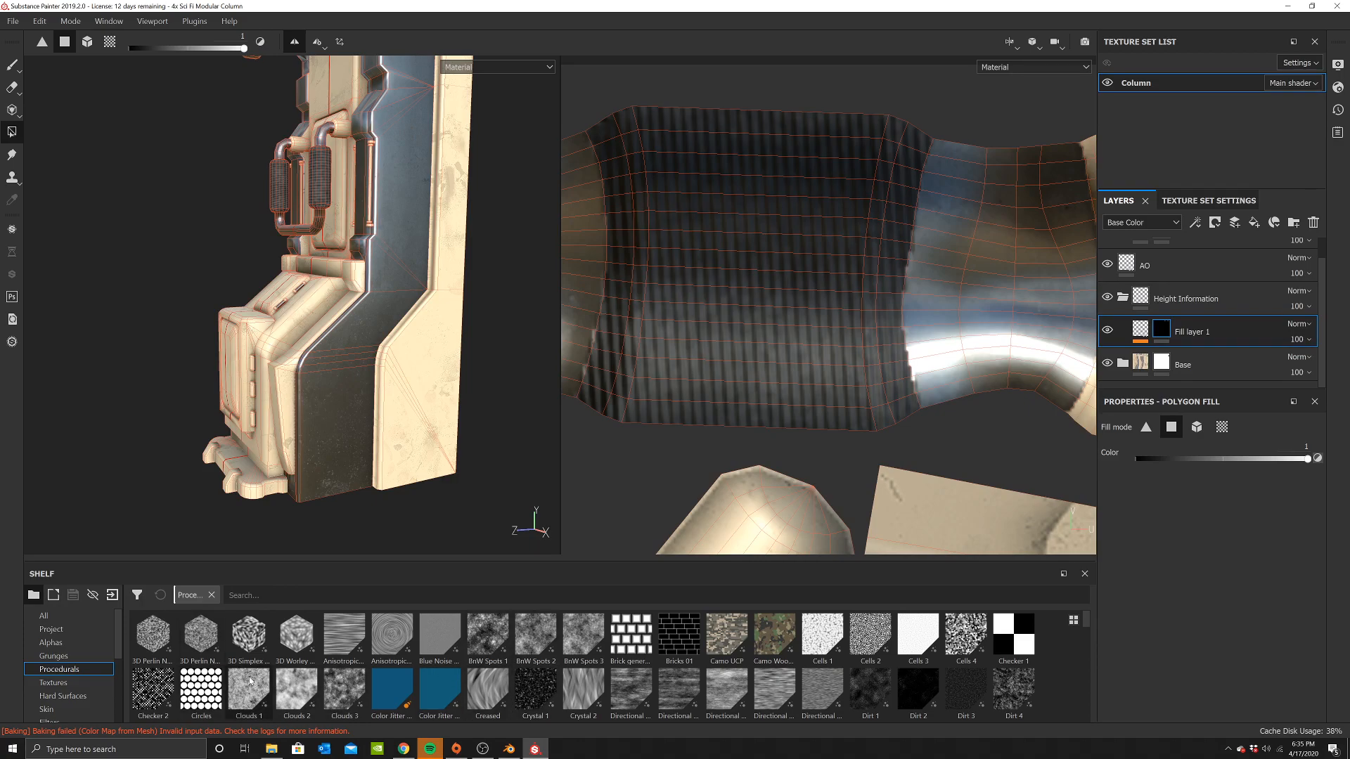
left_click_drag(290, 302, 282, 362, "alt")
middle_click_drag(391, 367, 384, 312, "alt")
left_click_drag(401, 333, 401, 377, "alt")
middle_click_drag(400, 378, 388, 293, "alt")
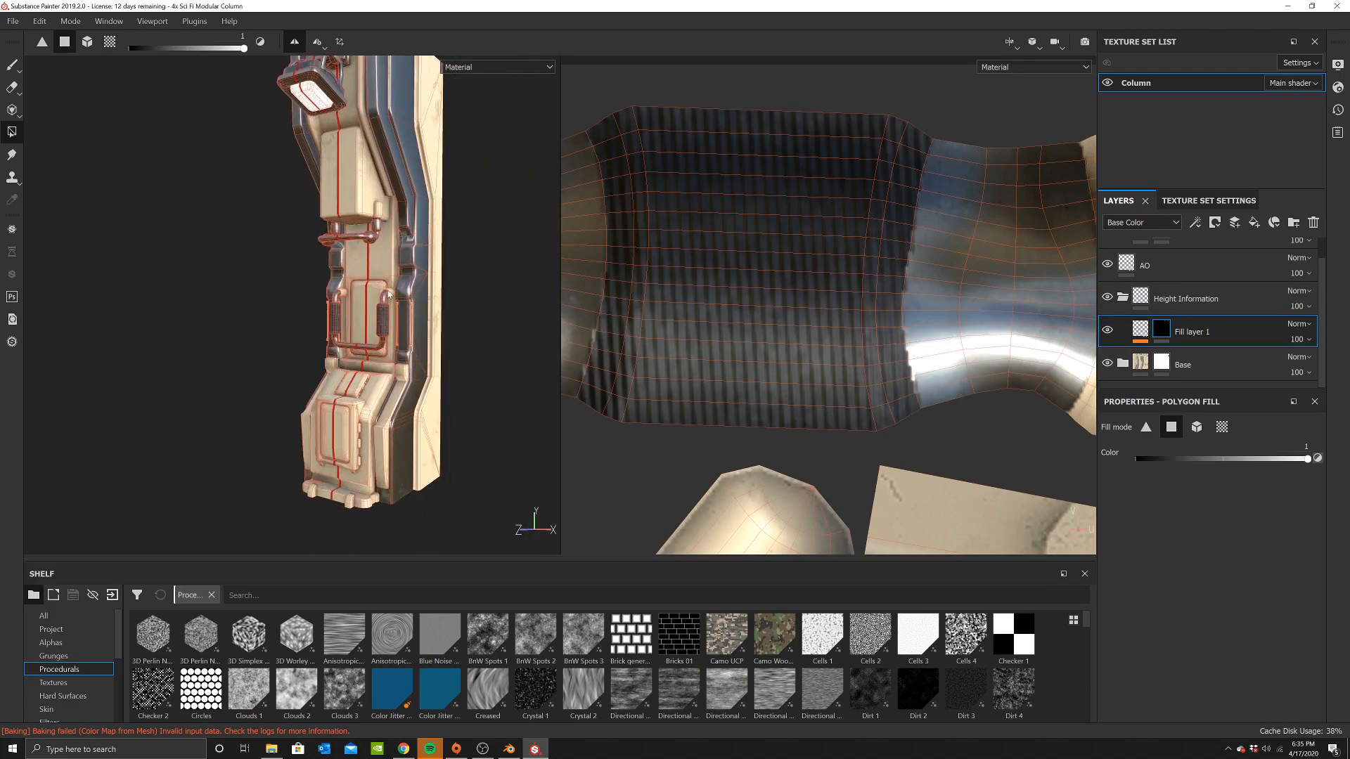
scroll(870, 668, "down", 2)
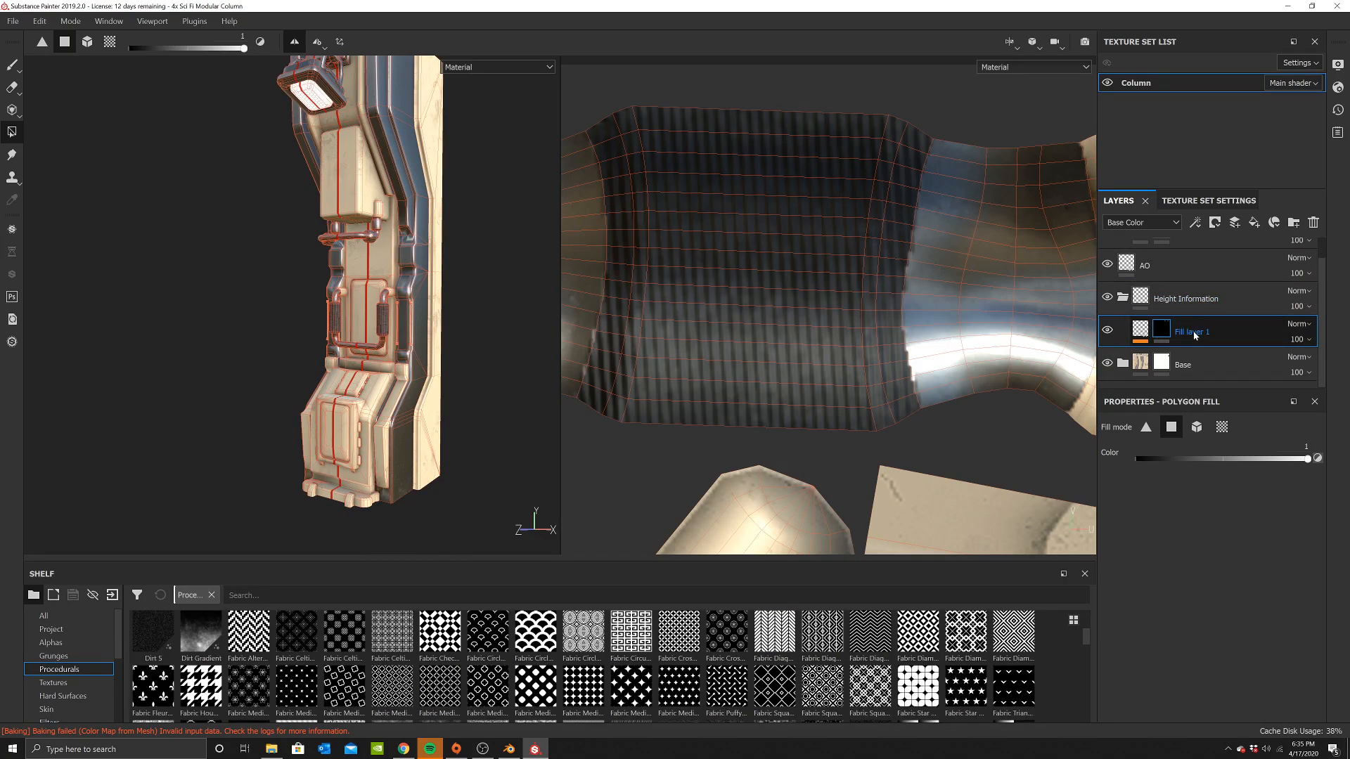
Add a fill layer above Fill layer 1 in the Height Information folder and rename it Height Subtract
left_click(1253, 223)
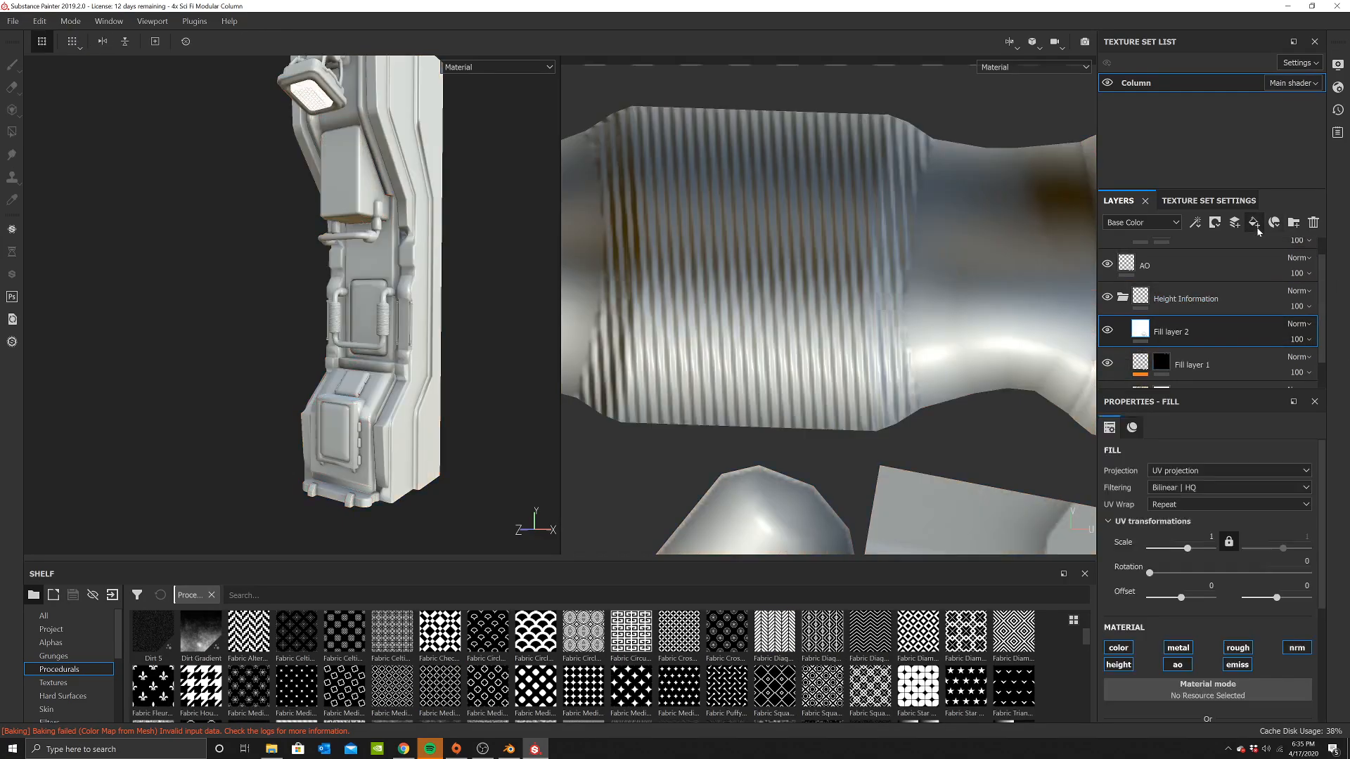
right_click(725, 102)
scroll(836, 260, "down", 6)
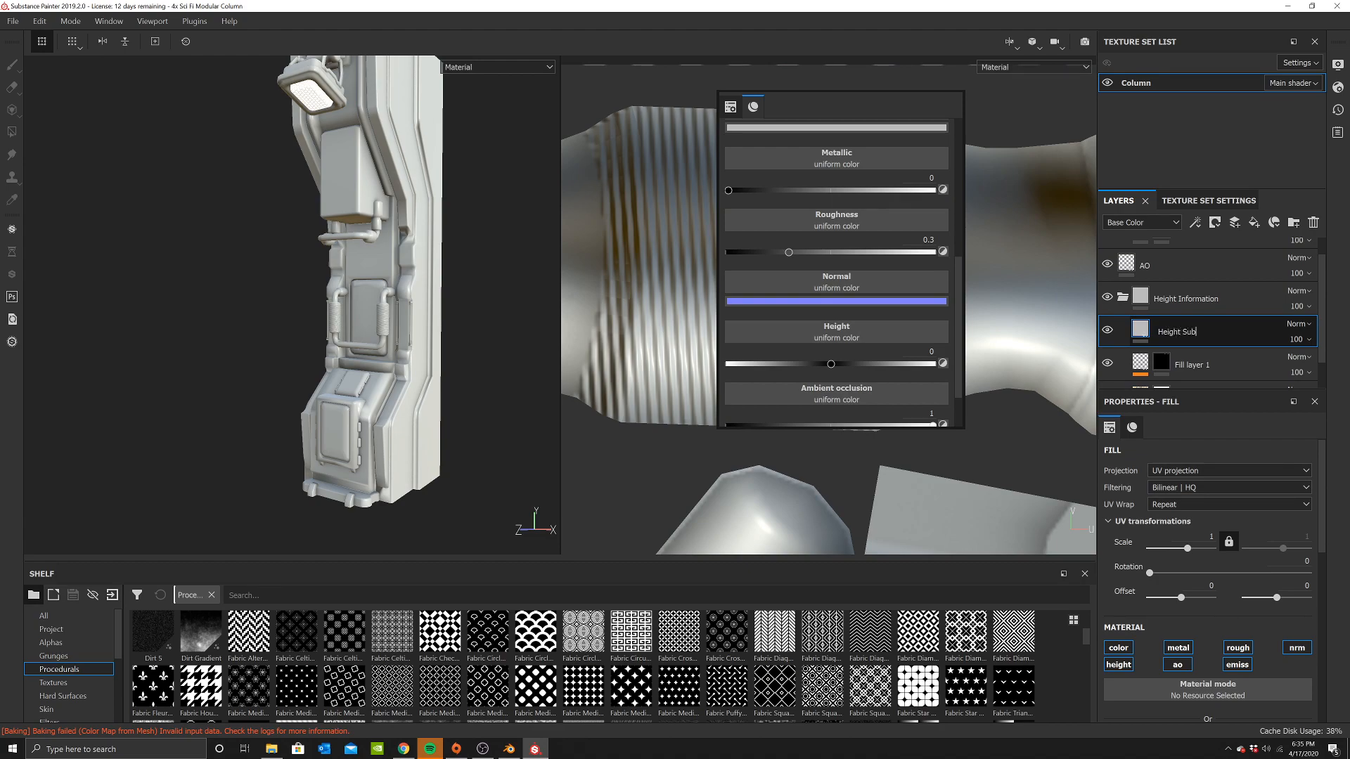
key("Return")
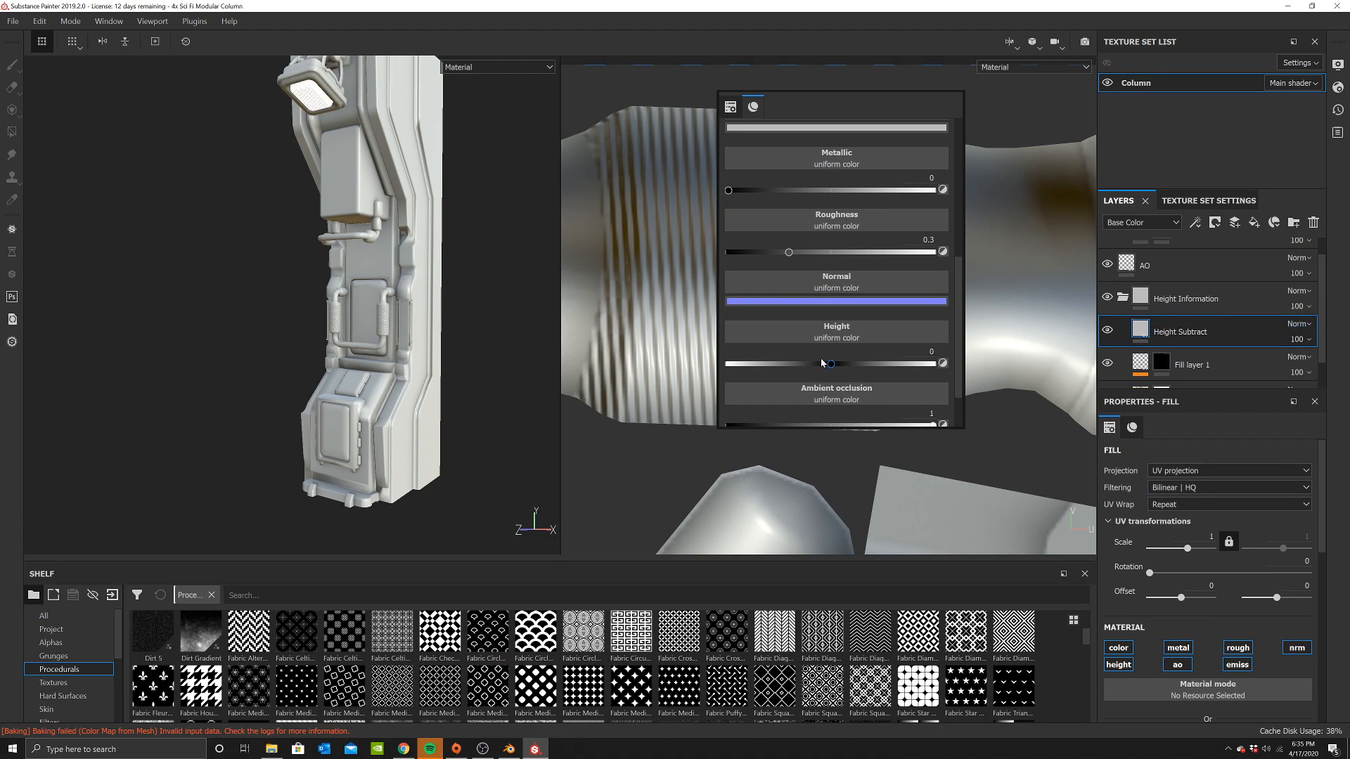
Limit Height Subtract to the height channel with a value of -1 and give the layer a black mask
scroll(802, 247, "up", 3)
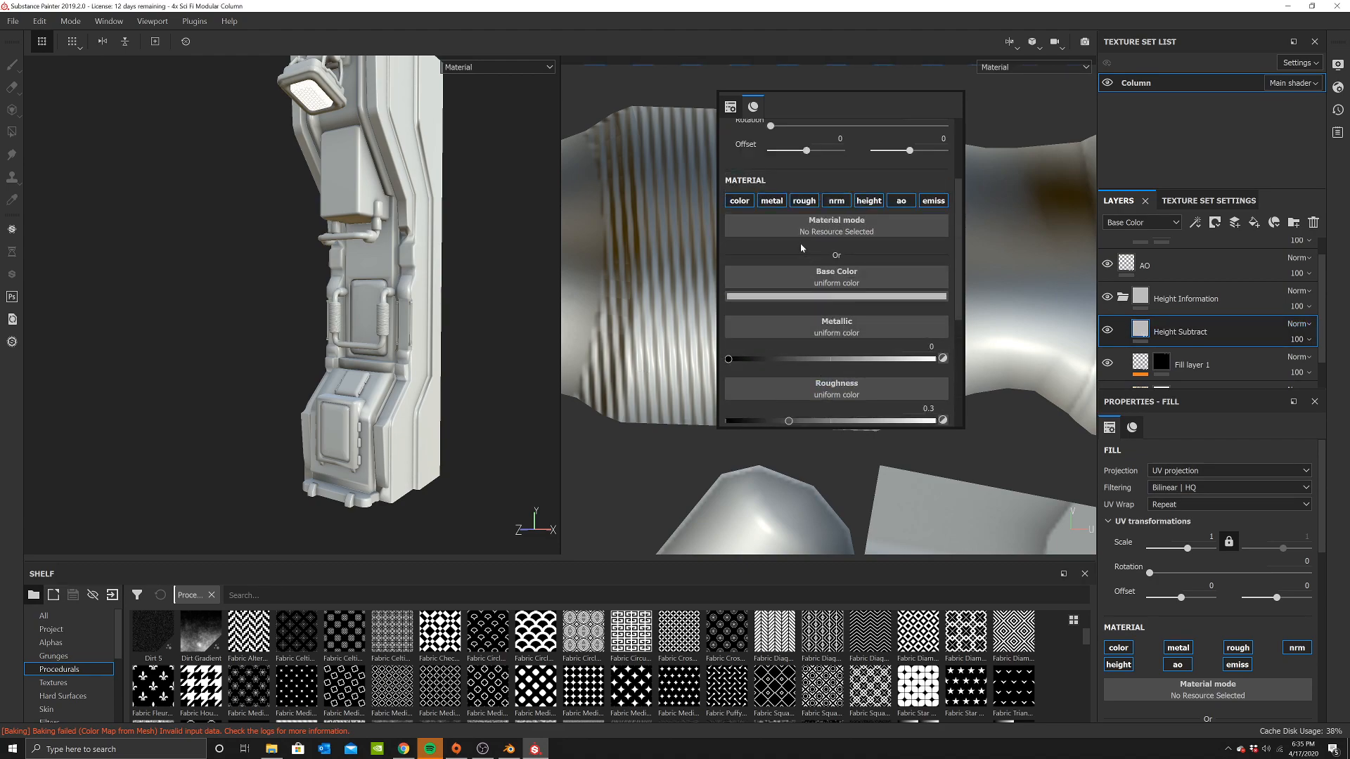
left_click(740, 201)
left_click(772, 201)
left_click(803, 201)
left_click(836, 201)
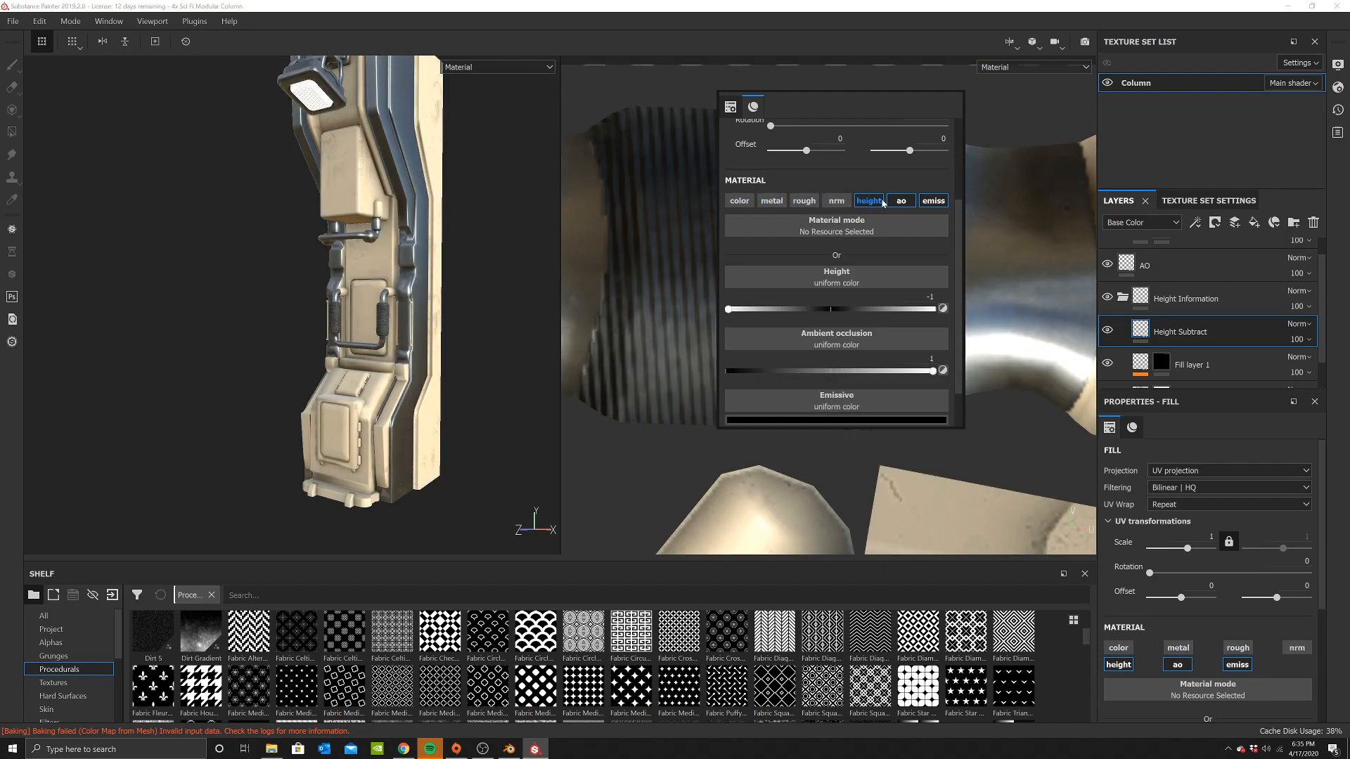
left_click(934, 201)
left_click(901, 201)
right_click(1167, 332)
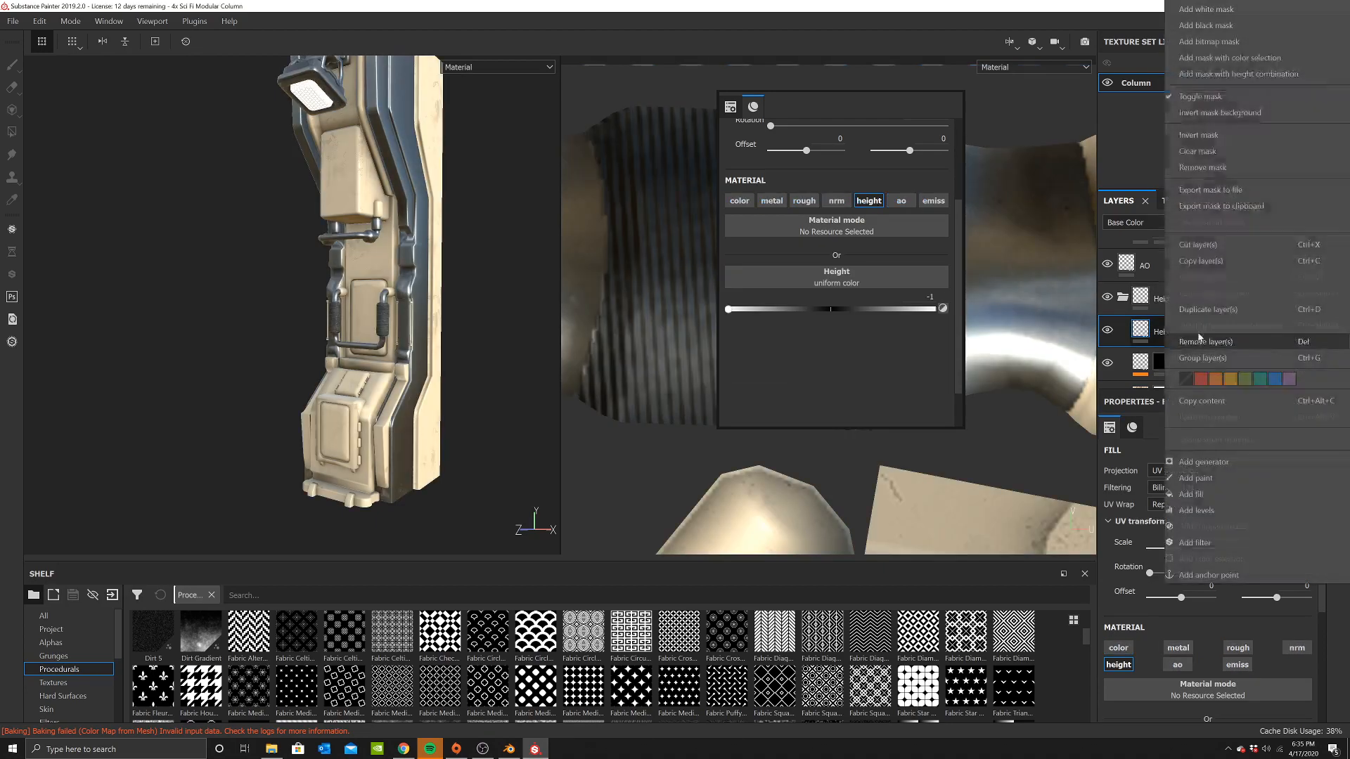
left_click(1227, 42)
Find the Circle Dots alpha with two staggered rows of dots and load it into the Paint brush for the mask
left_click(85, 642)
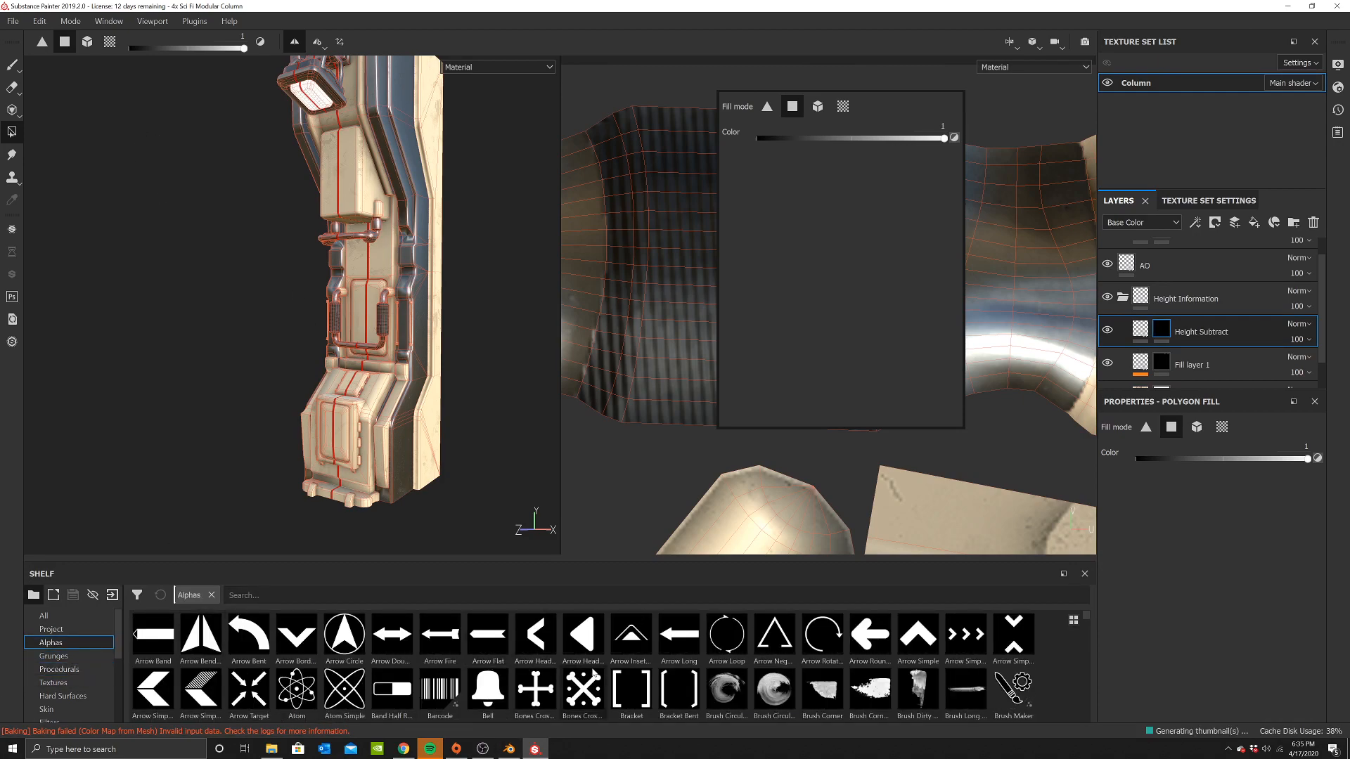
scroll(383, 408, "up", 4)
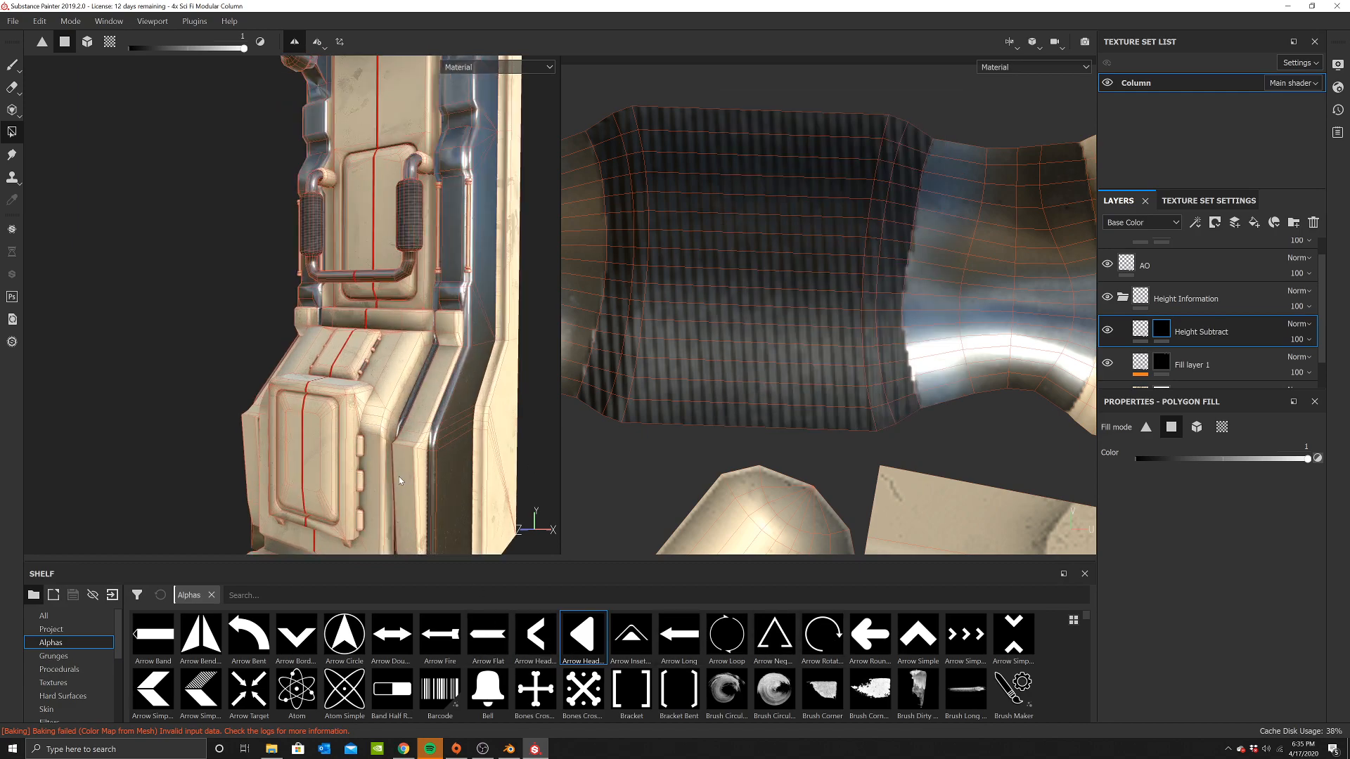
left_click_drag(399, 480, 443, 347, "alt")
scroll(490, 632, "down", 2)
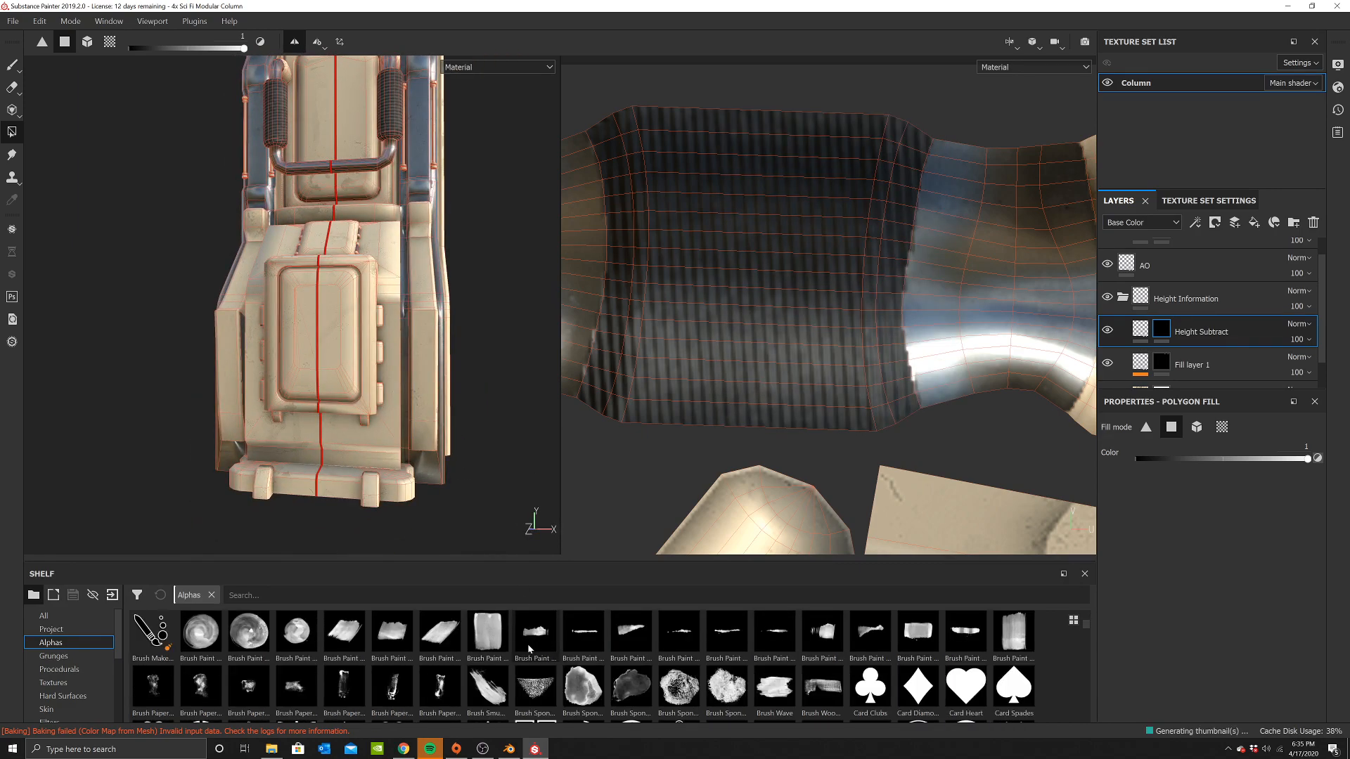
scroll(518, 661, "down", 3)
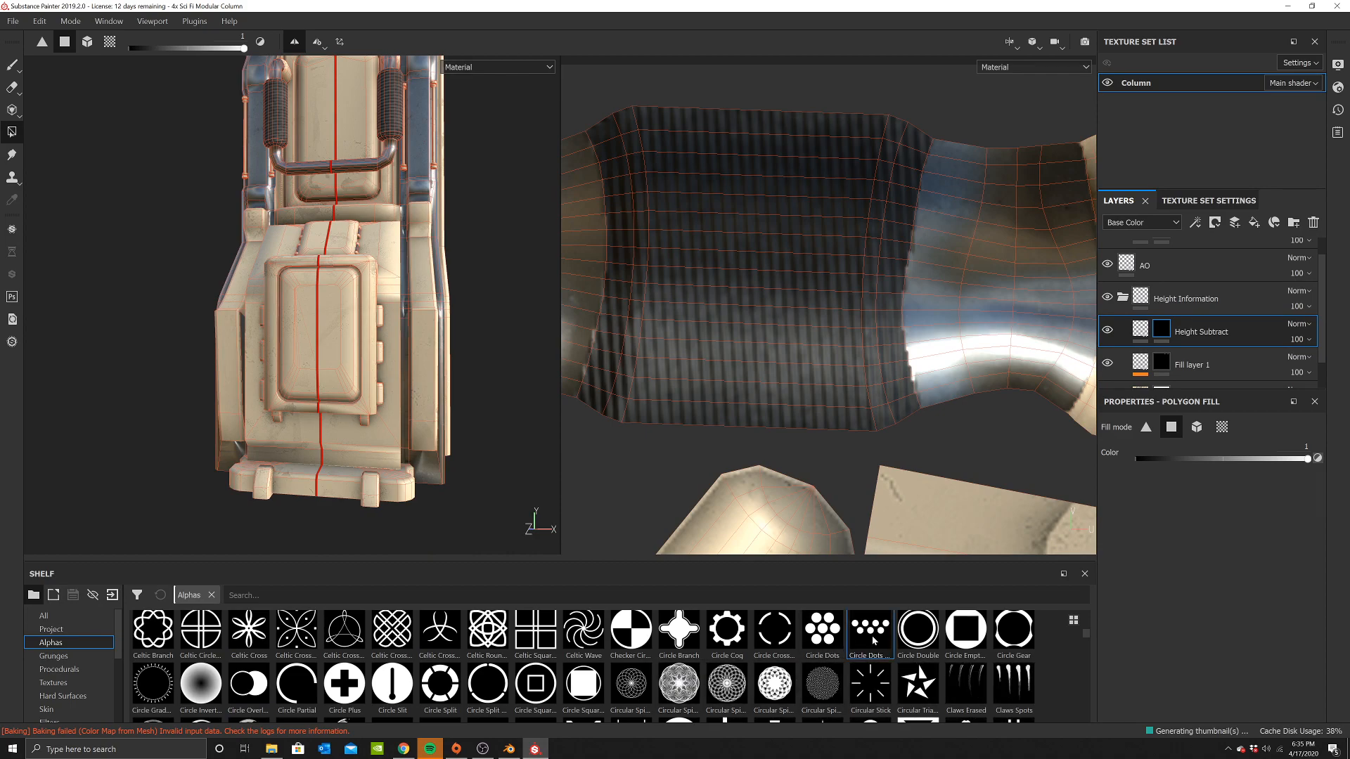
left_click(13, 65)
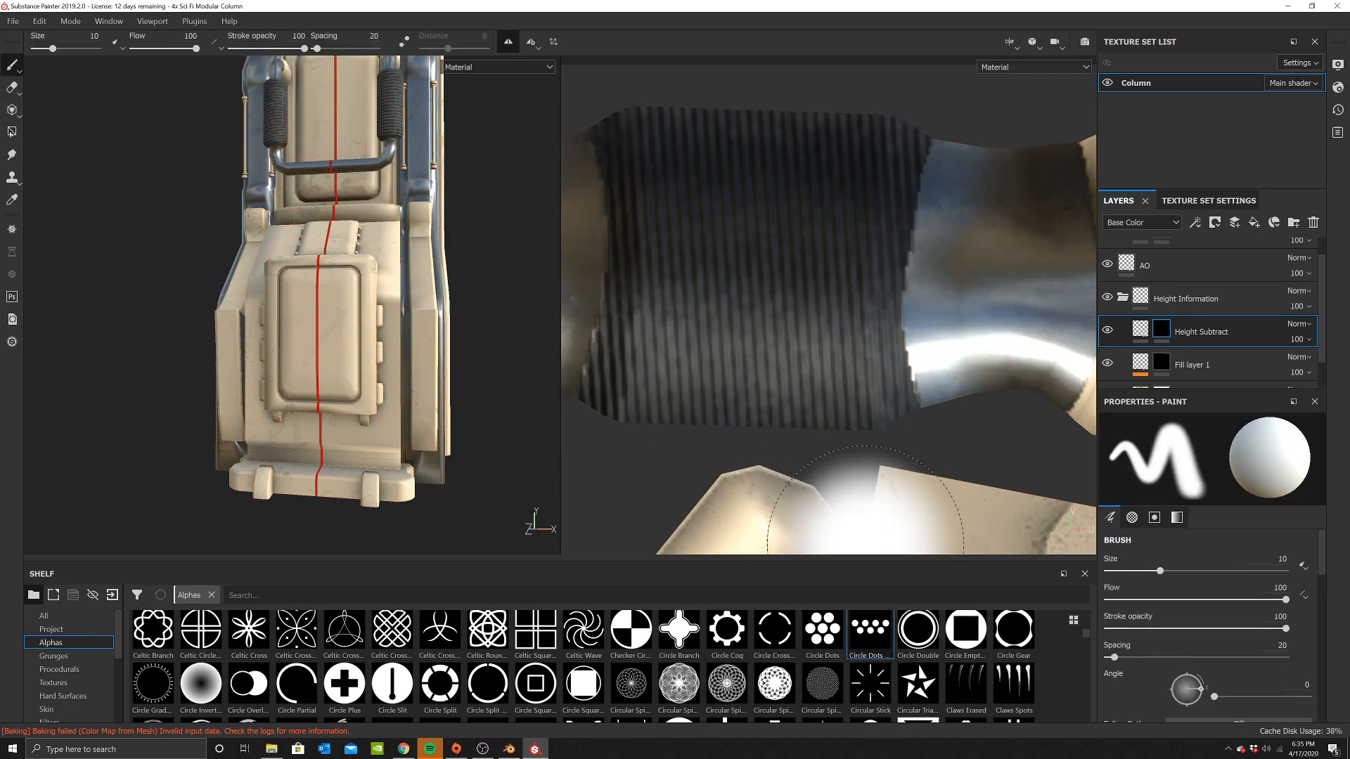
left_click(869, 627)
Set the dot brush size to 4.6 and rotate its alpha to 271 to align with the column's lower side strip
left_click_drag(340, 269, 89, 73, "alt")
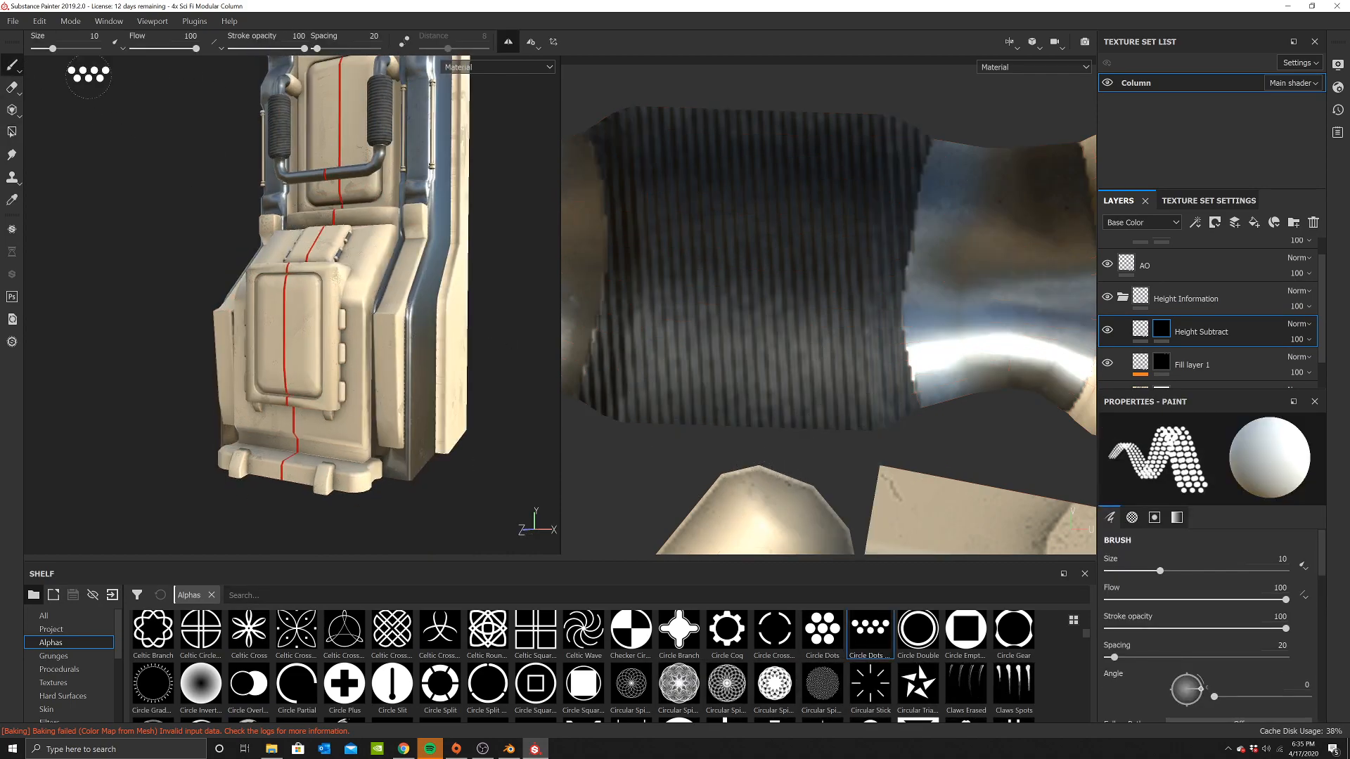
left_click(46, 48)
mouse_move(426, 370)
left_mouse_down("alt")
mouse_move(398, 373)
mouse_move(373, 436)
left_mouse_up("alt")
scroll(415, 372, "up", 2)
left_click_drag(373, 387, 373, 379, "ctrl")
scroll(367, 337, "up", 2)
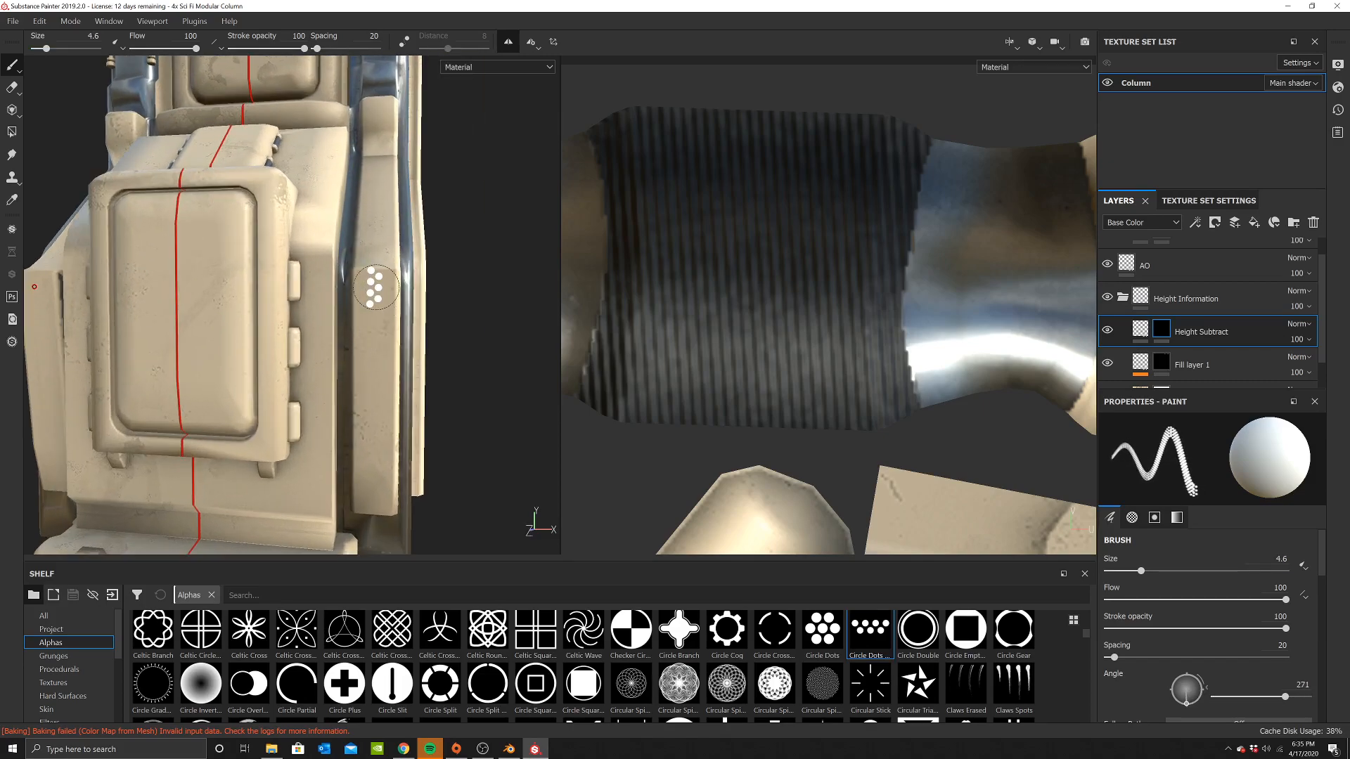
Try stamping dot clusters at flow 100 along the vertical and slanted faces of the column's lower side strips
left_click(374, 297)
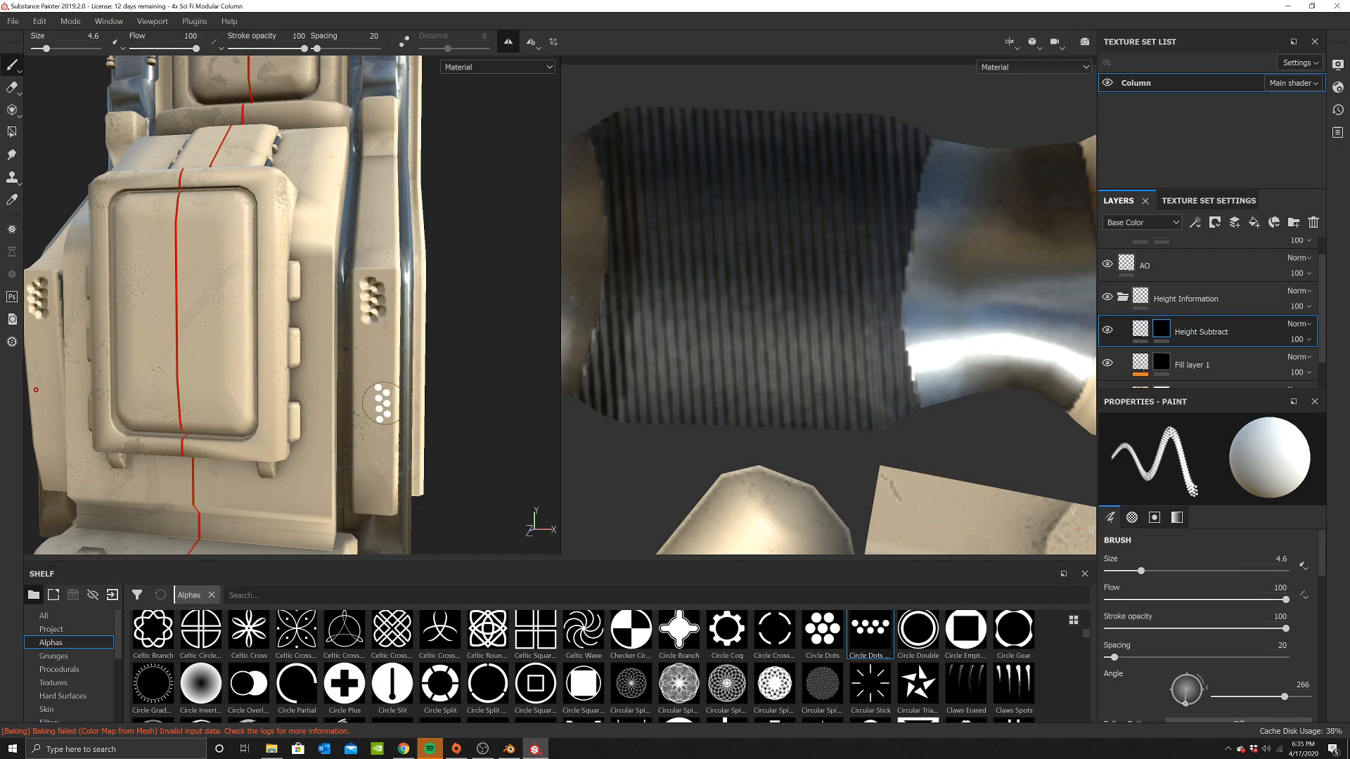
left_click(374, 480)
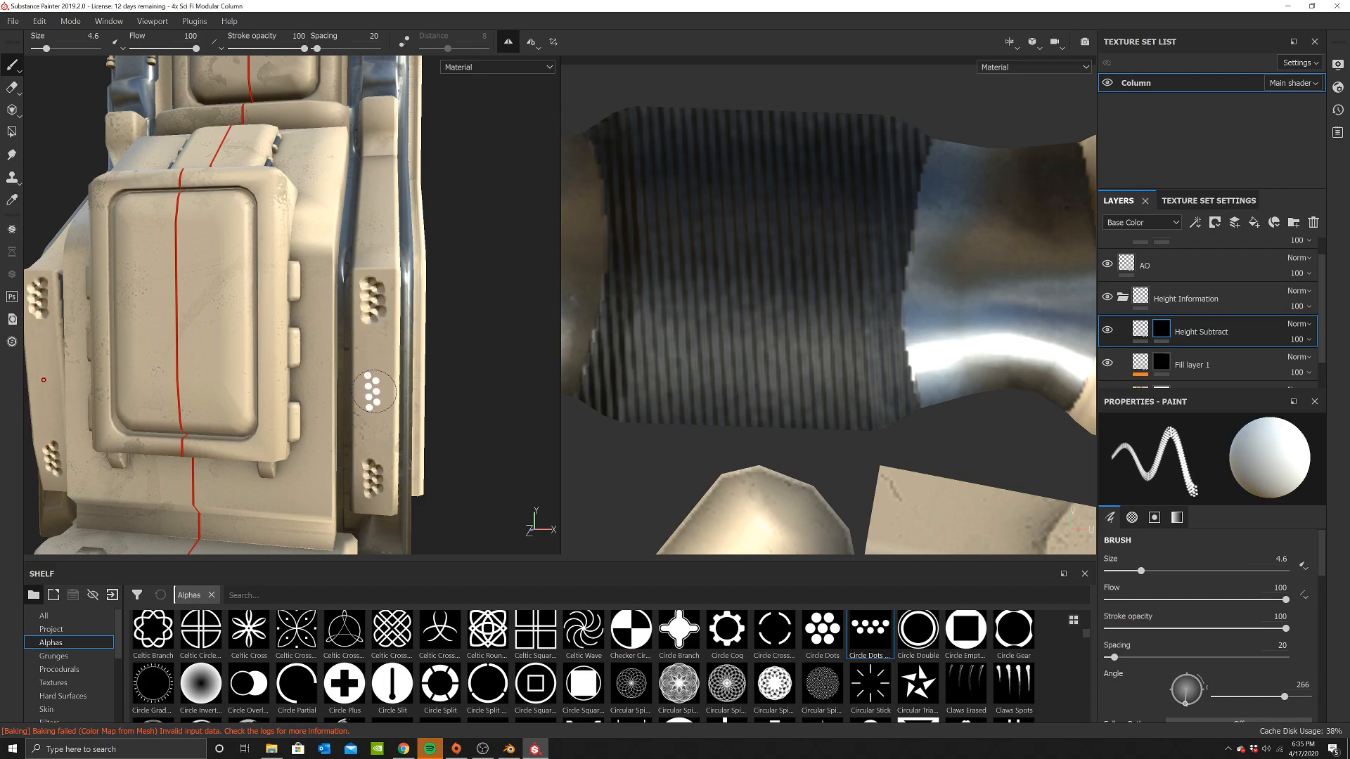
scroll(374, 390, "down", 3)
left_click_drag(374, 391, 349, 313, "alt")
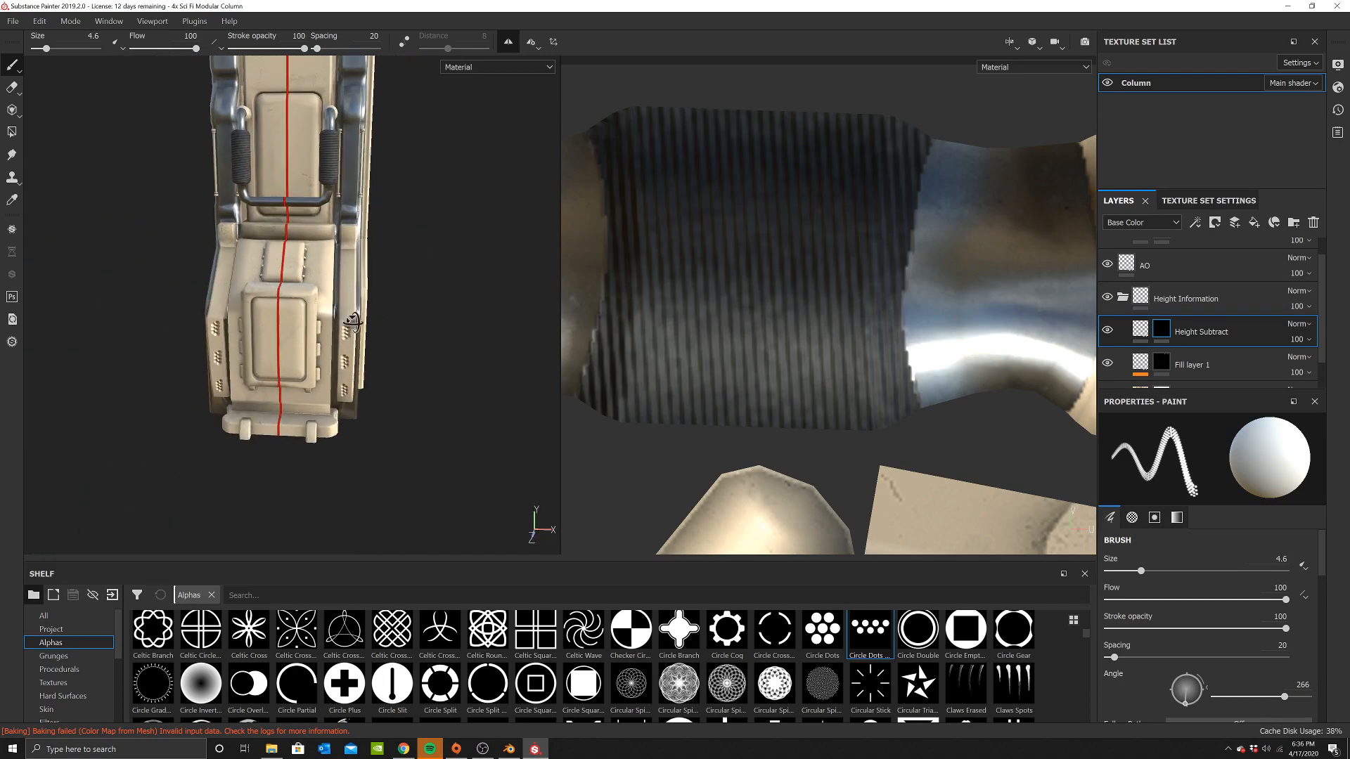
scroll(349, 313, "up", 3)
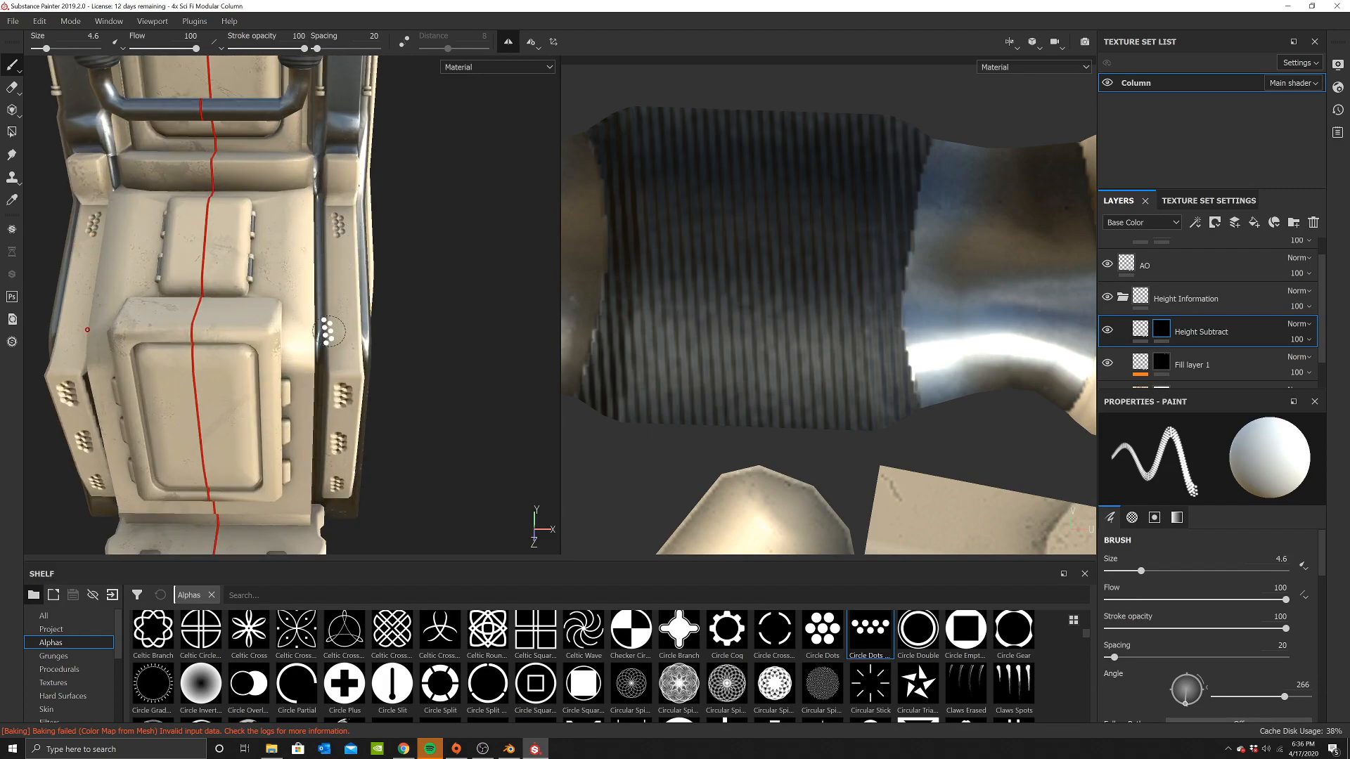
left_click_drag(352, 275, 355, 267, "alt")
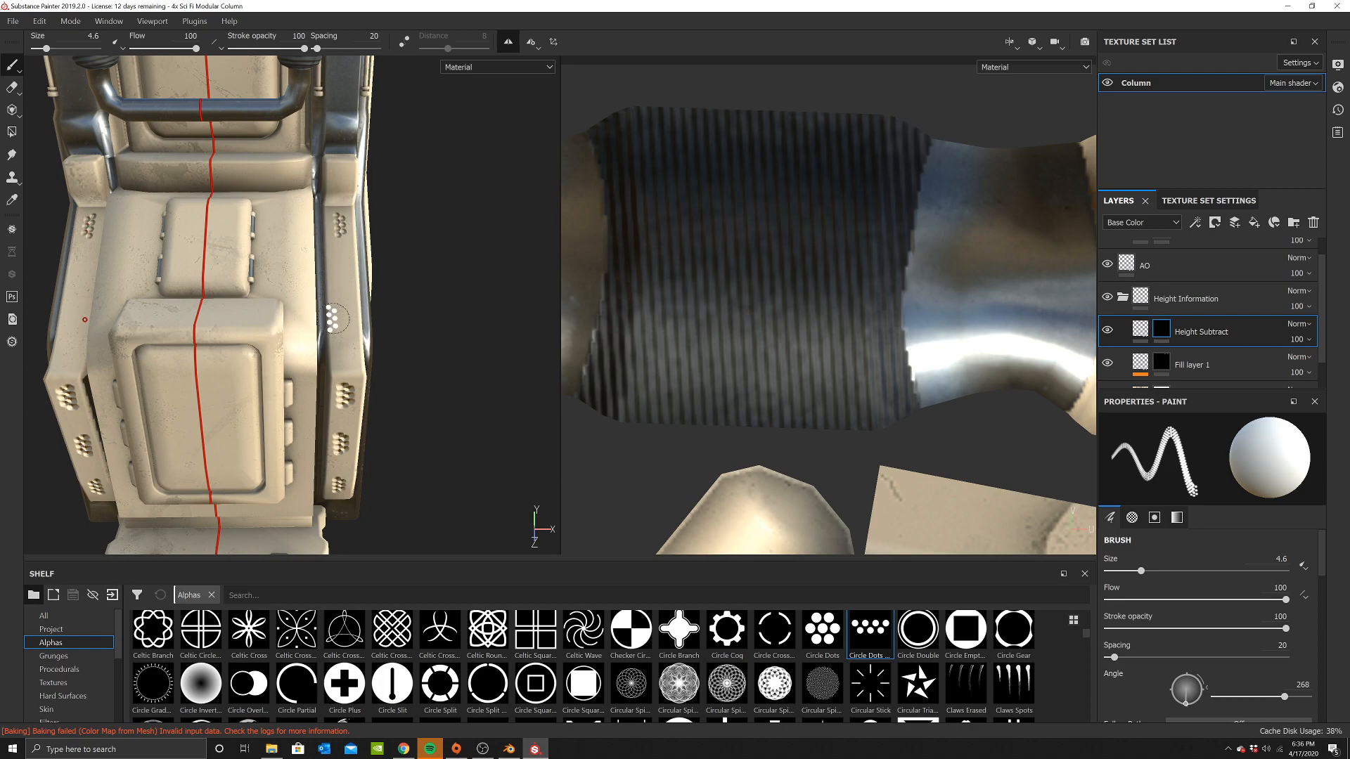
mouse_move(343, 279)
left_mouse_down("alt")
mouse_move(397, 366)
mouse_move(374, 302)
mouse_move(431, 319)
mouse_move(295, 436)
left_mouse_up("alt")
scroll(295, 436, "up", 3)
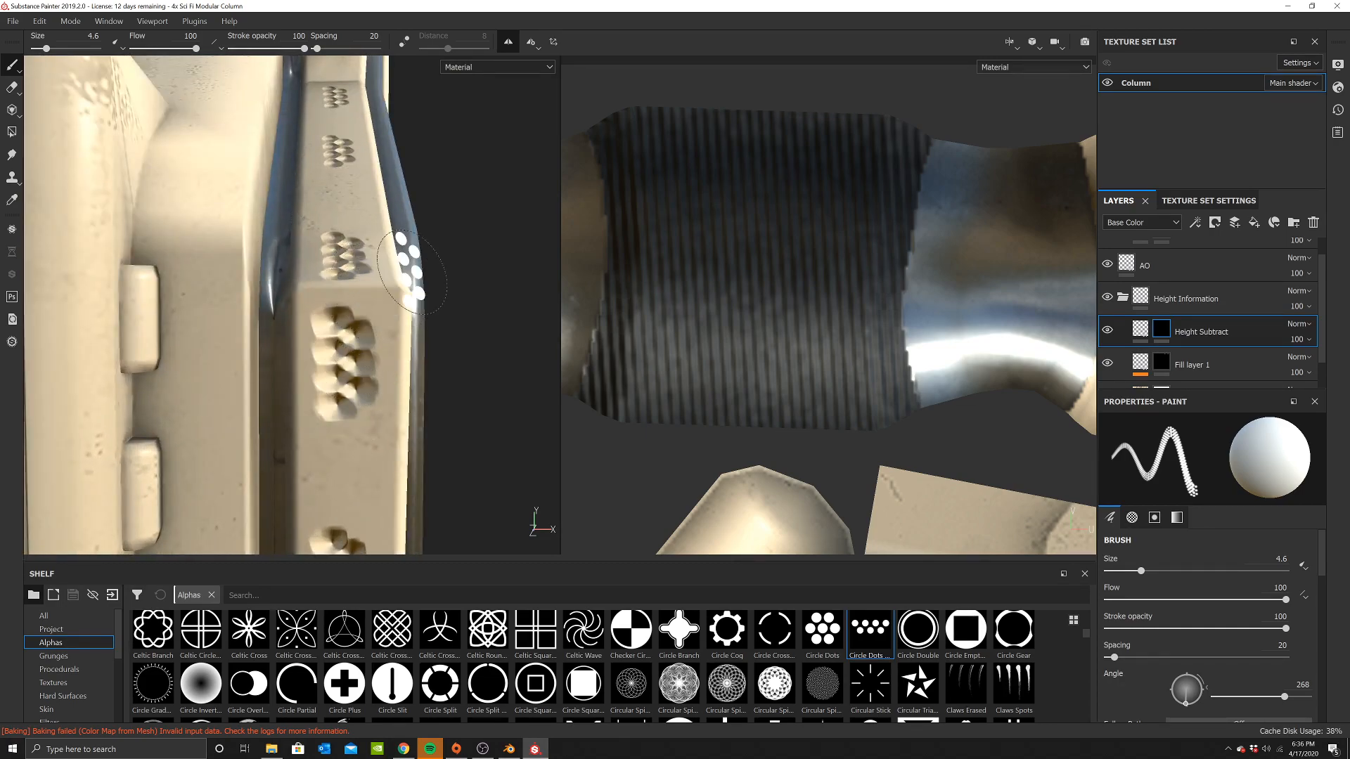
Check the depth of the stamped dots from several angles and undo all the dot stamps on the side strips
left_click_drag(411, 273, 323, 322, "alt")
scroll(355, 254, "down", 5)
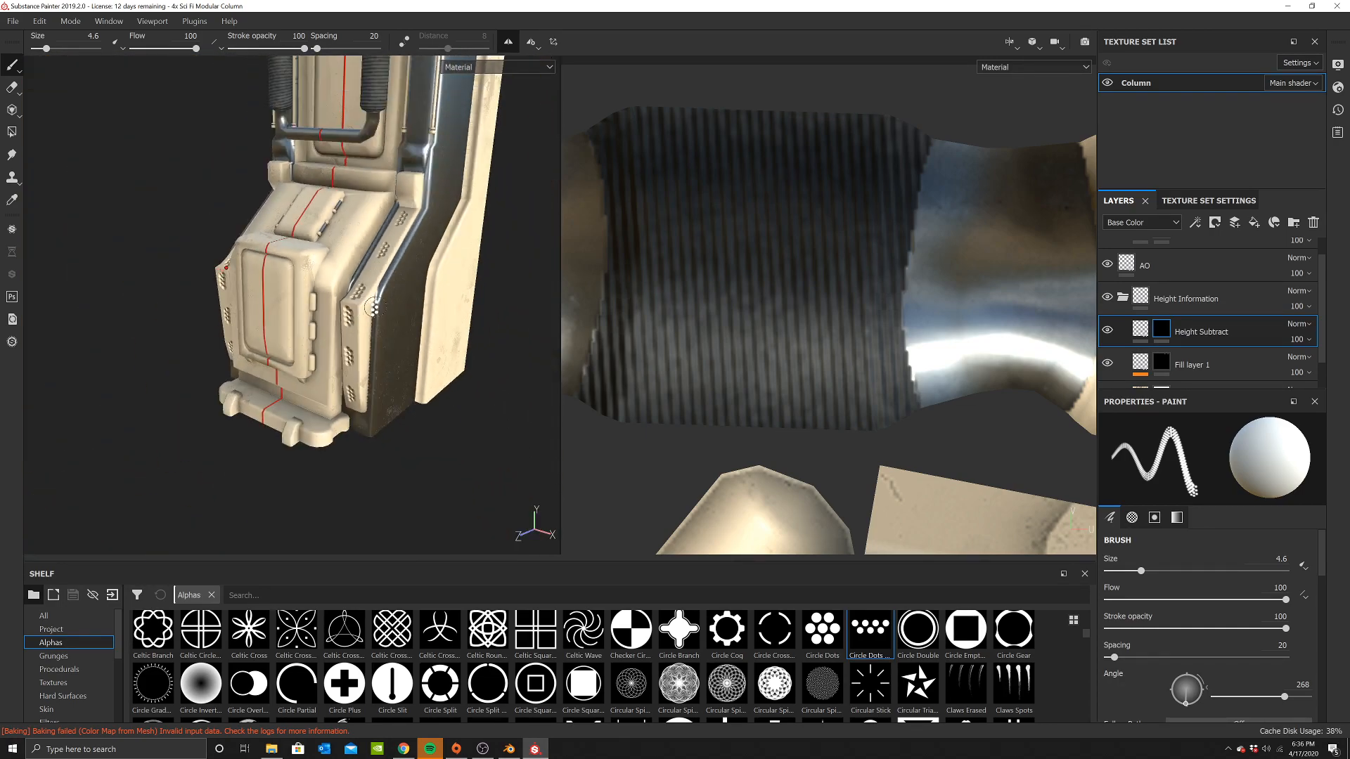
mouse_move(404, 292)
left_mouse_down("alt")
mouse_move(446, 265)
mouse_move(429, 289)
mouse_move(452, 286)
mouse_move(422, 275)
left_mouse_up("alt")
scroll(422, 275, "up", 6)
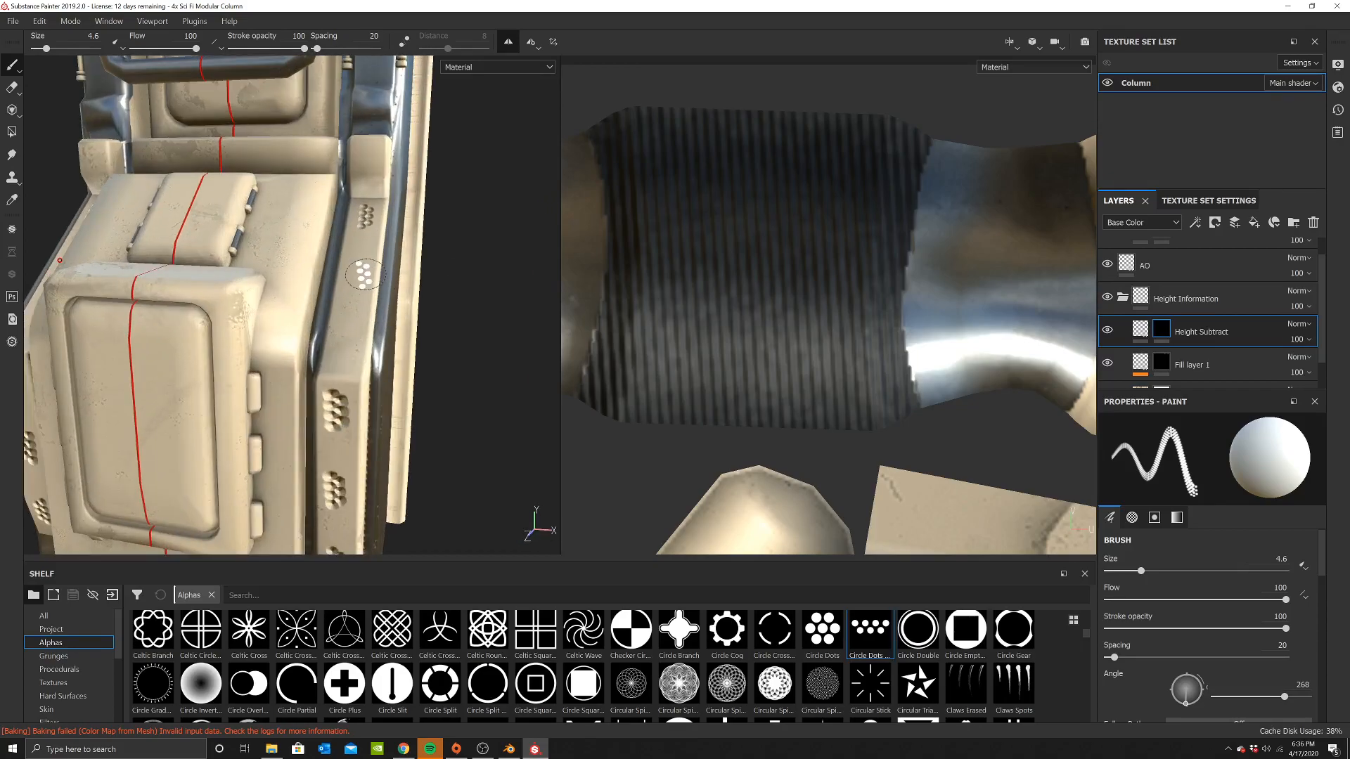
middle_click_drag(378, 377, 394, 277, "alt")
key("ctrl+z")
key("ctrl+z")
key("ctrl+z")
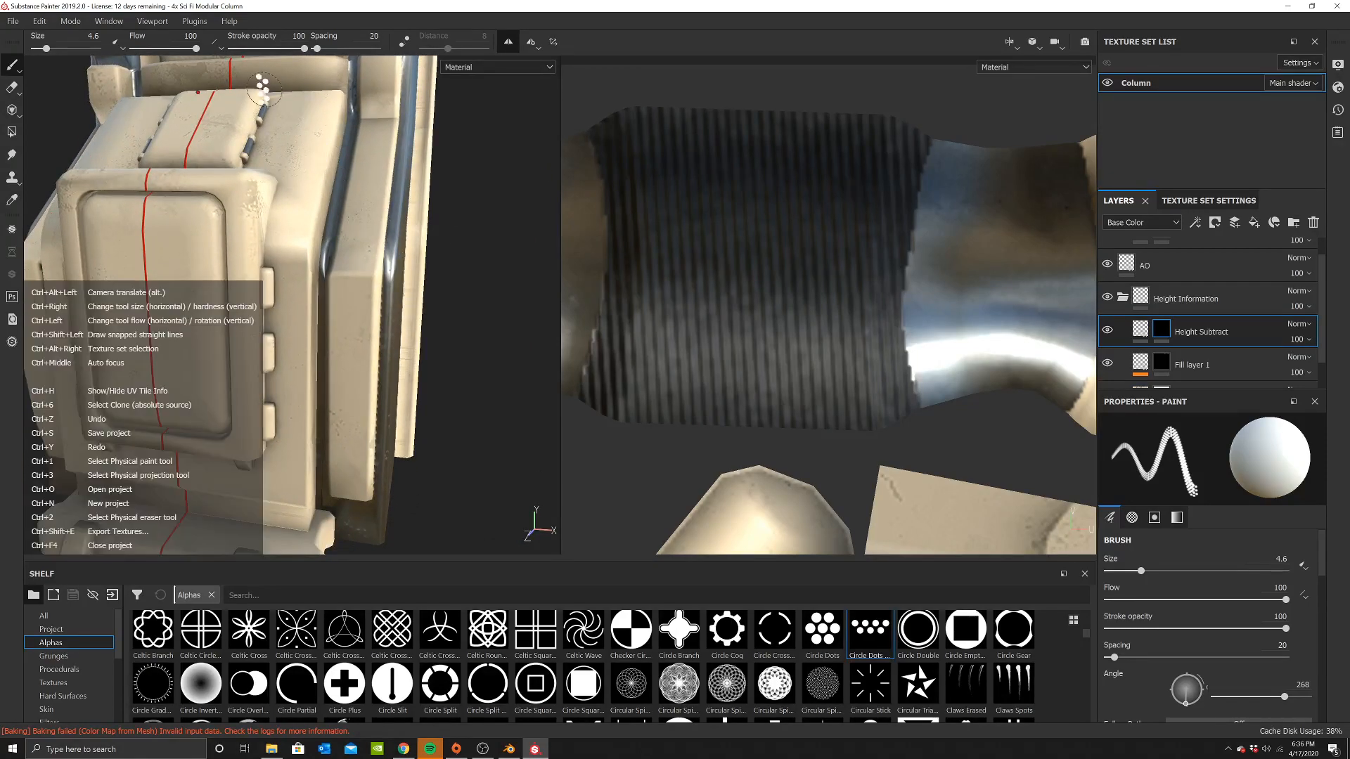
Lower the brush flow to 21 and stamp dot clusters down the vertical face of the lower side strips
left_click(145, 47)
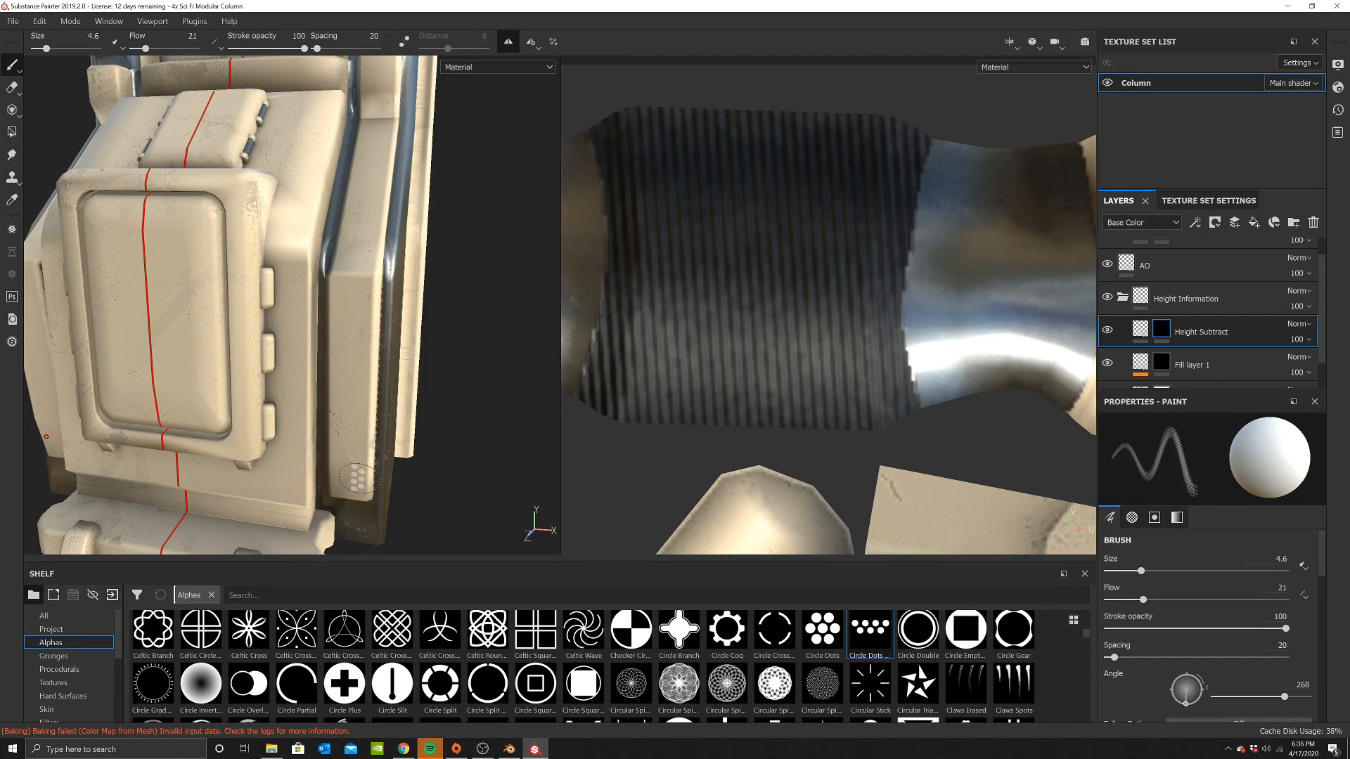
left_click(349, 391)
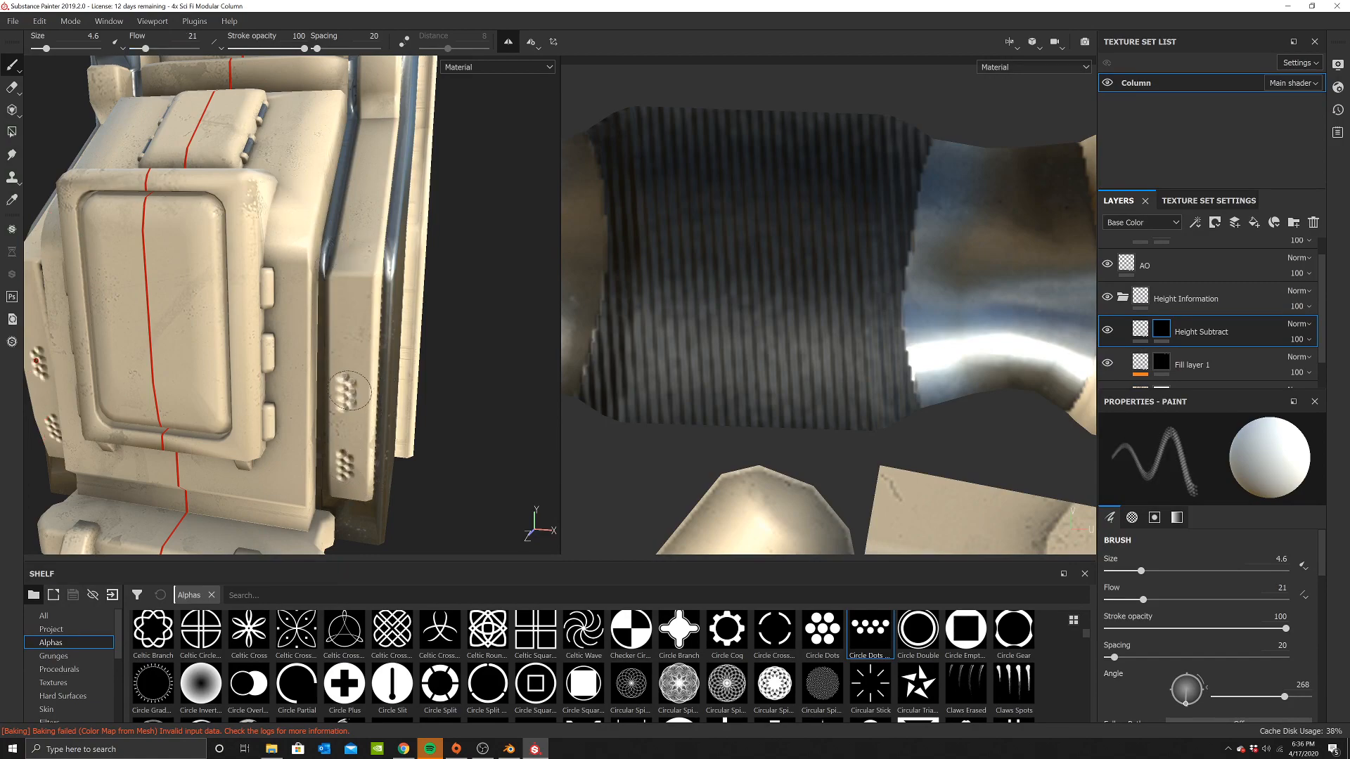
left_click_drag(352, 309, 363, 343, "alt")
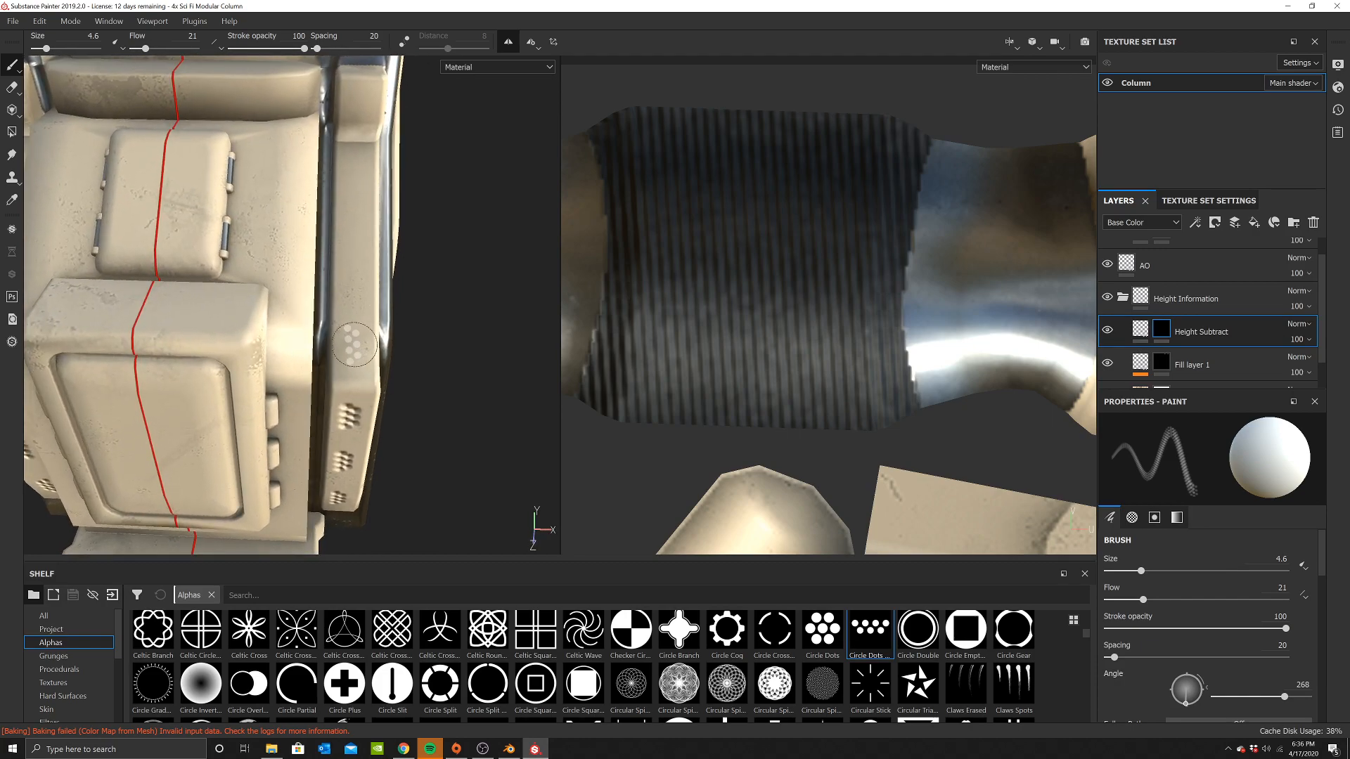
left_click(360, 174)
key("ctrl+z")
key("ctrl+z")
Stamp three evenly spaced dot clusters along the slanted face of the side strips at flow 21
left_click_drag(362, 214, 367, 264, "alt")
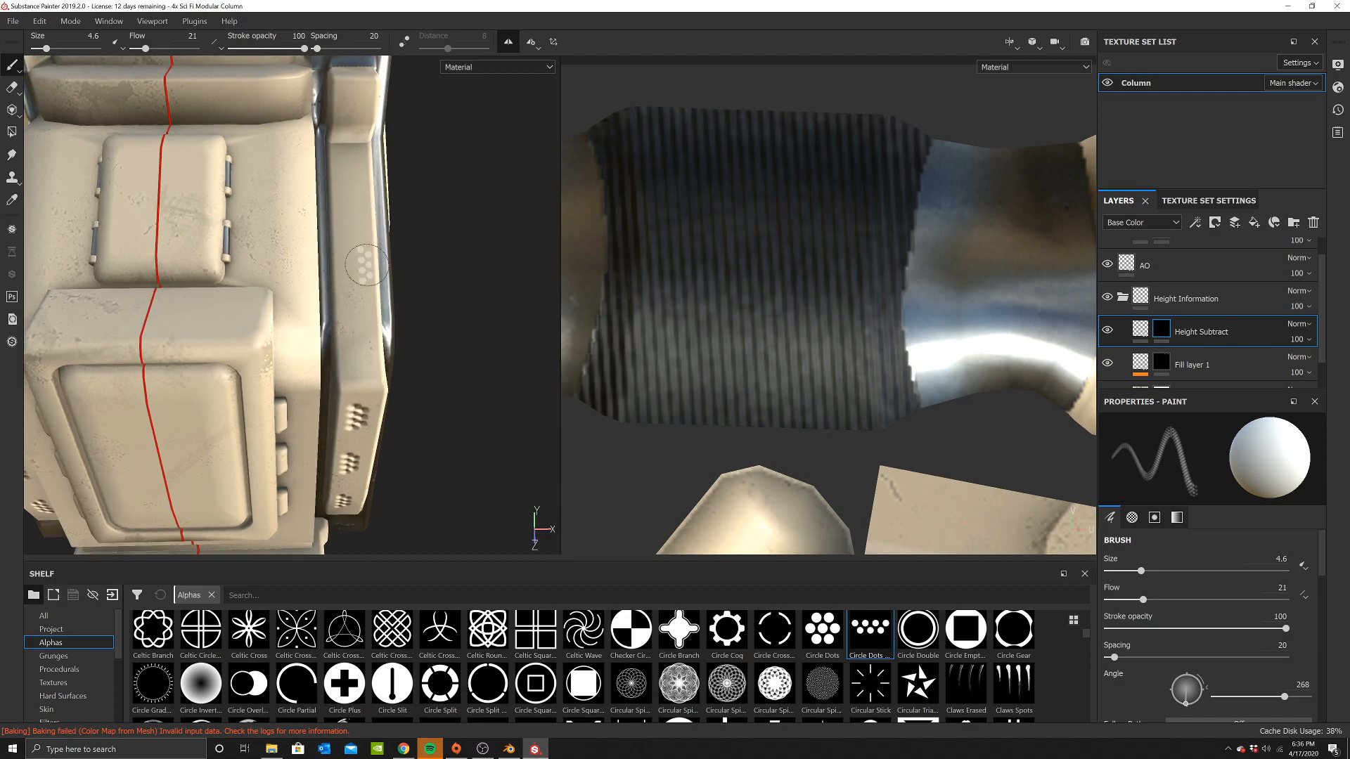
left_click(357, 345)
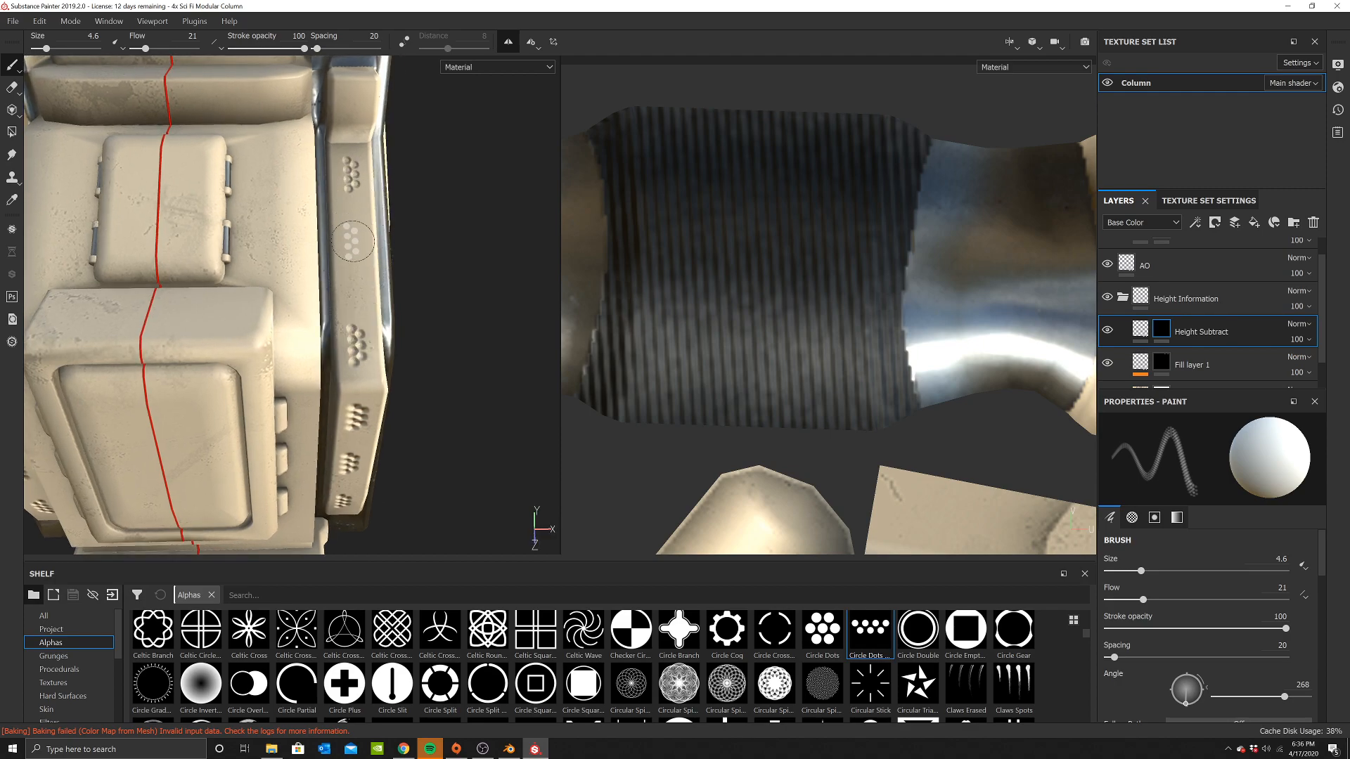
left_click(353, 251)
left_click_drag(355, 280, 271, 260, "alt")
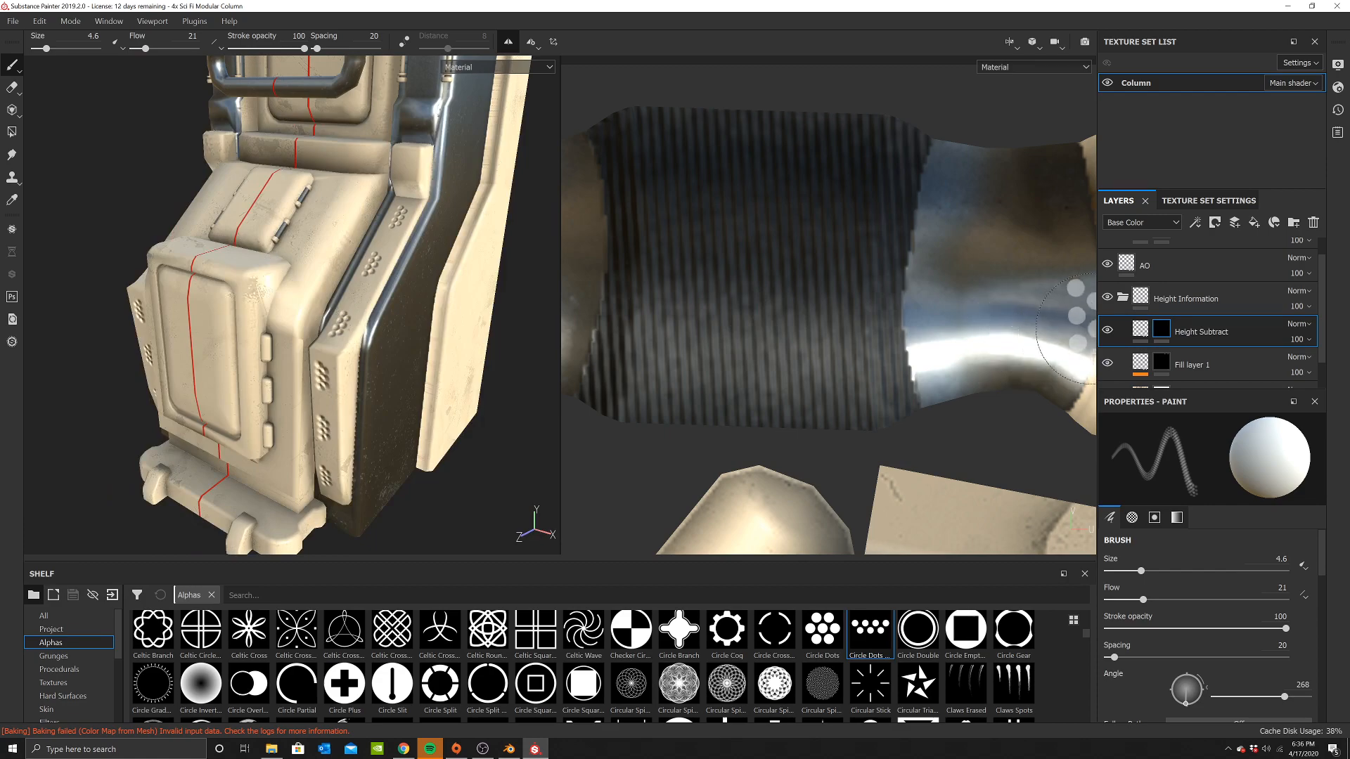
Set the Height Subtract layer's base color to black and its base color opacity to 31
left_click(1147, 336)
left_click(610, 255)
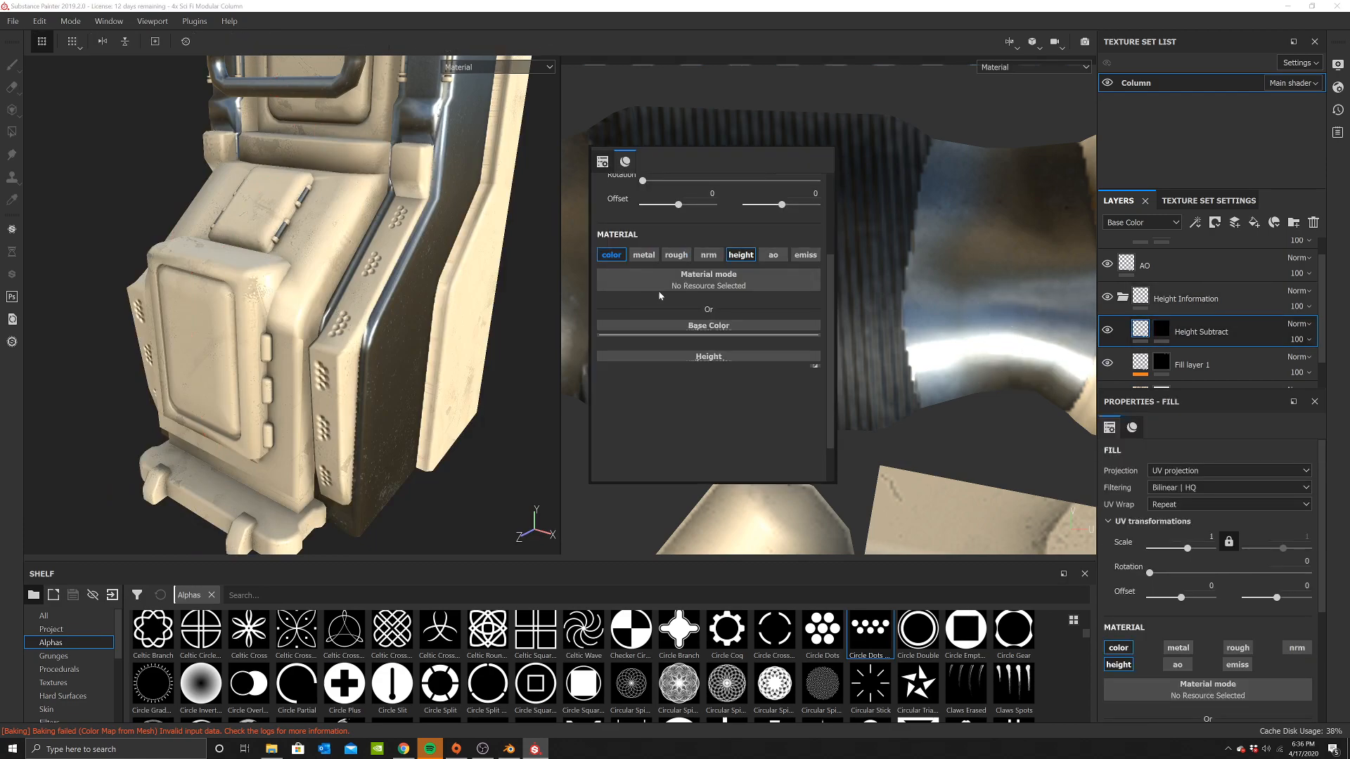
left_click(695, 351)
left_click_drag(698, 435, 690, 520)
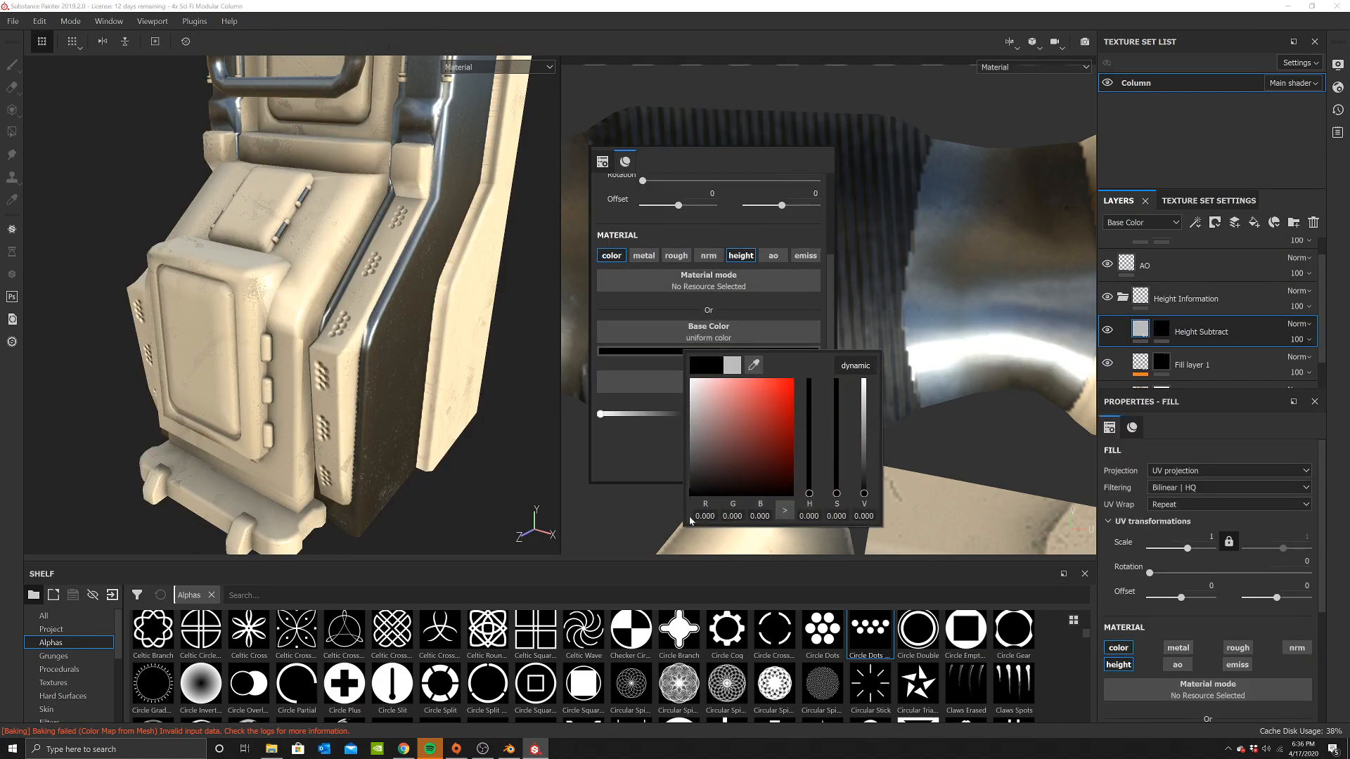
left_click(1298, 339)
right_click_drag(424, 208, 421, 271, "alt")
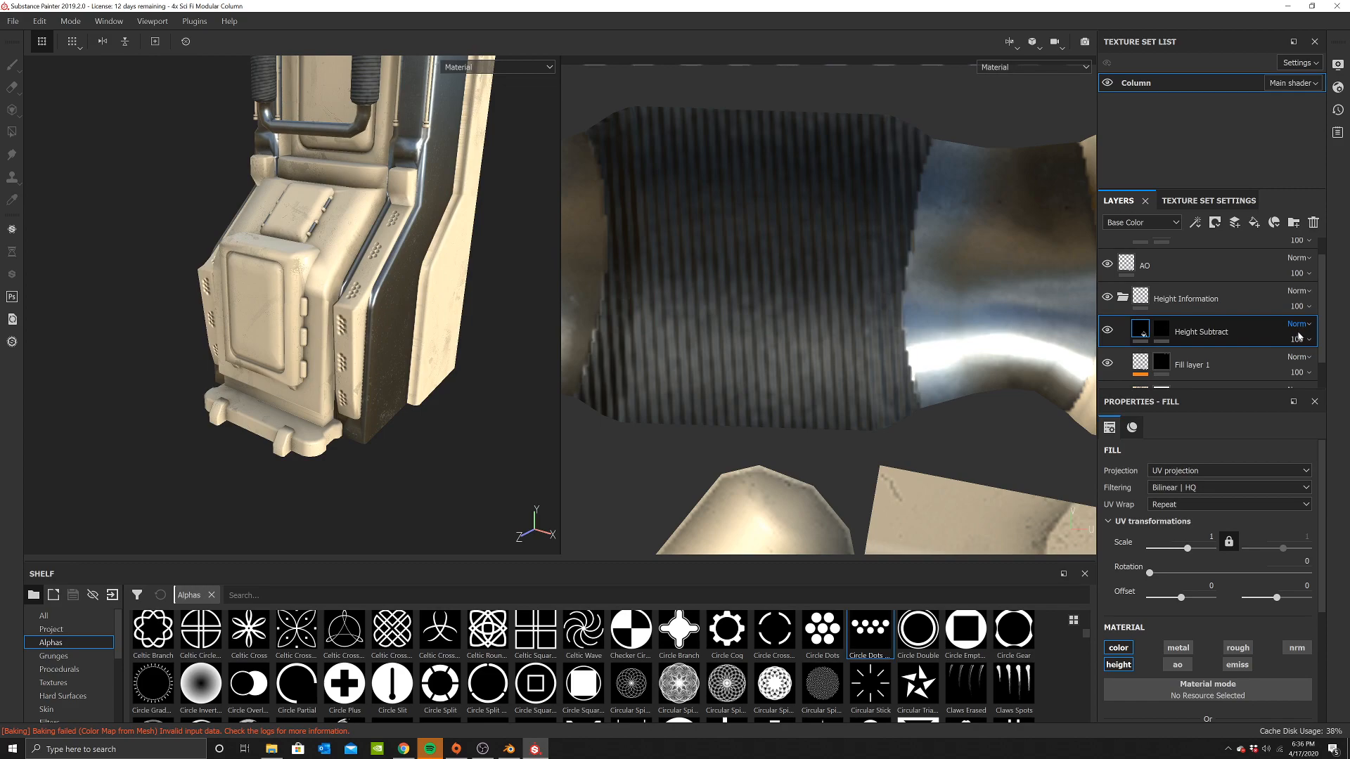
mouse_move(1303, 360)
left_mouse_down()
mouse_move(1274, 371)
mouse_move(1300, 365)
left_mouse_up()
Load the Cross Forbidden Full alpha for painting the Height Subtract mask and reduce the alpha's width
left_click(1167, 332)
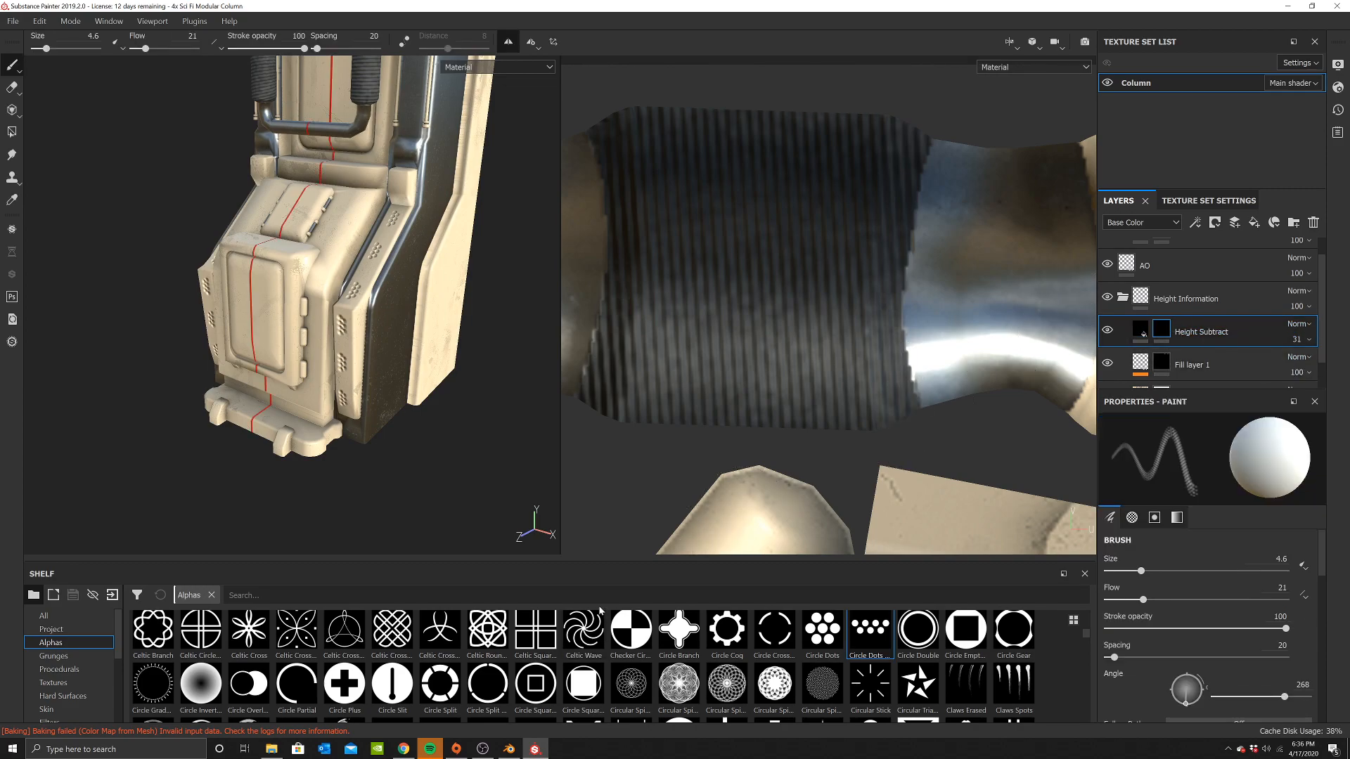
left_click(771, 631)
left_click_drag(388, 259, 345, 250, "alt")
middle_click_drag(327, 155, 347, 294, "alt")
mouse_move(346, 257)
left_mouse_down("alt")
mouse_move(325, 243)
mouse_move(351, 237)
left_mouse_up("alt")
middle_click_drag(346, 84, 377, 338, "alt")
scroll(360, 240, "down", 5)
left_click_drag(376, 337, 327, 333, "alt")
scroll(392, 660, "down", 2)
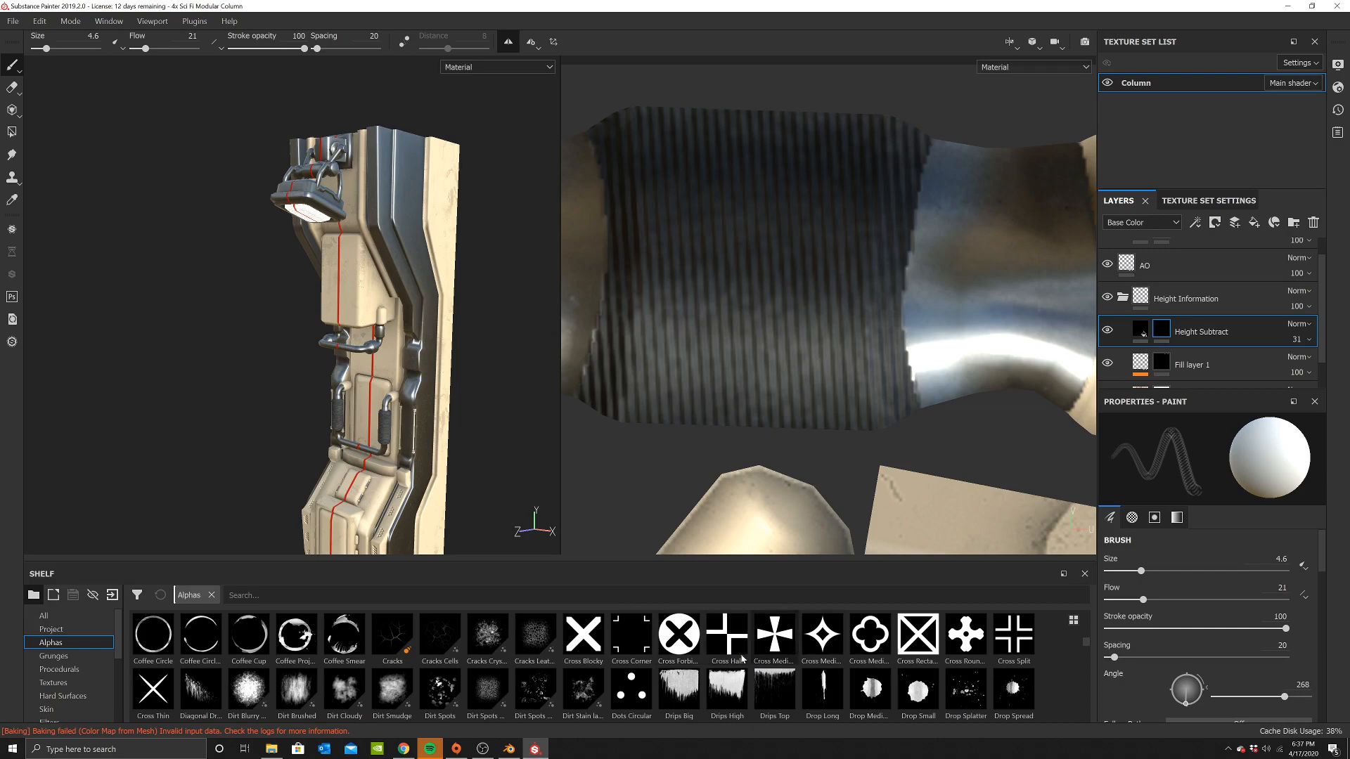
left_click(692, 644)
scroll(355, 184, "up", 4)
left_click_drag(407, 189, 359, 195, "alt")
scroll(358, 196, "up", 2)
right_click(358, 195)
scroll(447, 332, "down", 10)
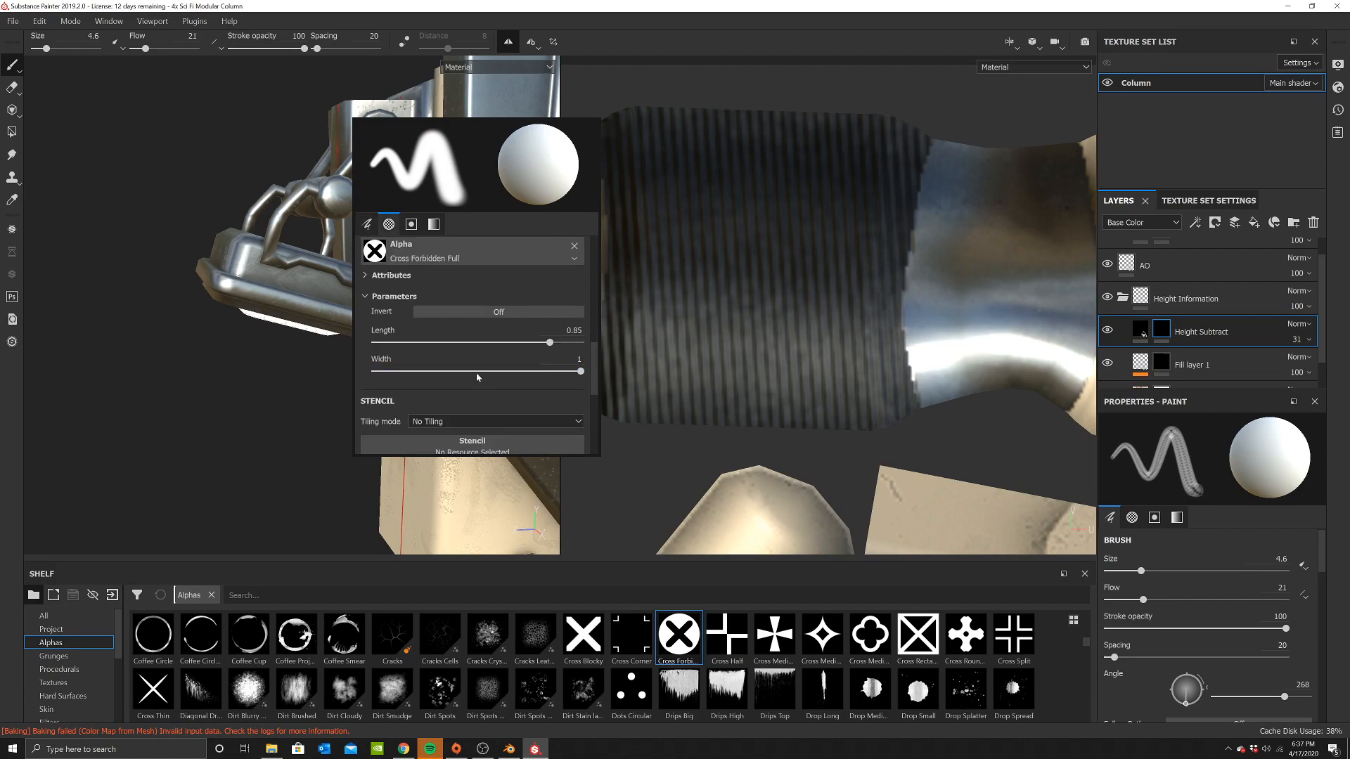
left_click(429, 371)
Try stamping the crossed circle on the lamp arm's round joint at the current brush size and undo the stamp
left_click_drag(325, 243, 302, 210, "alt")
scroll(302, 198, "up", 3)
left_click(311, 222)
scroll(365, 253, "down", 2)
left_click_drag(370, 292, 449, 281, "alt")
key("ctrl+z")
Try the crossed-circle stamp on the lamp arm's round joint at brush size 2.94 and undo it
left_click_drag(46, 47, 43, 48)
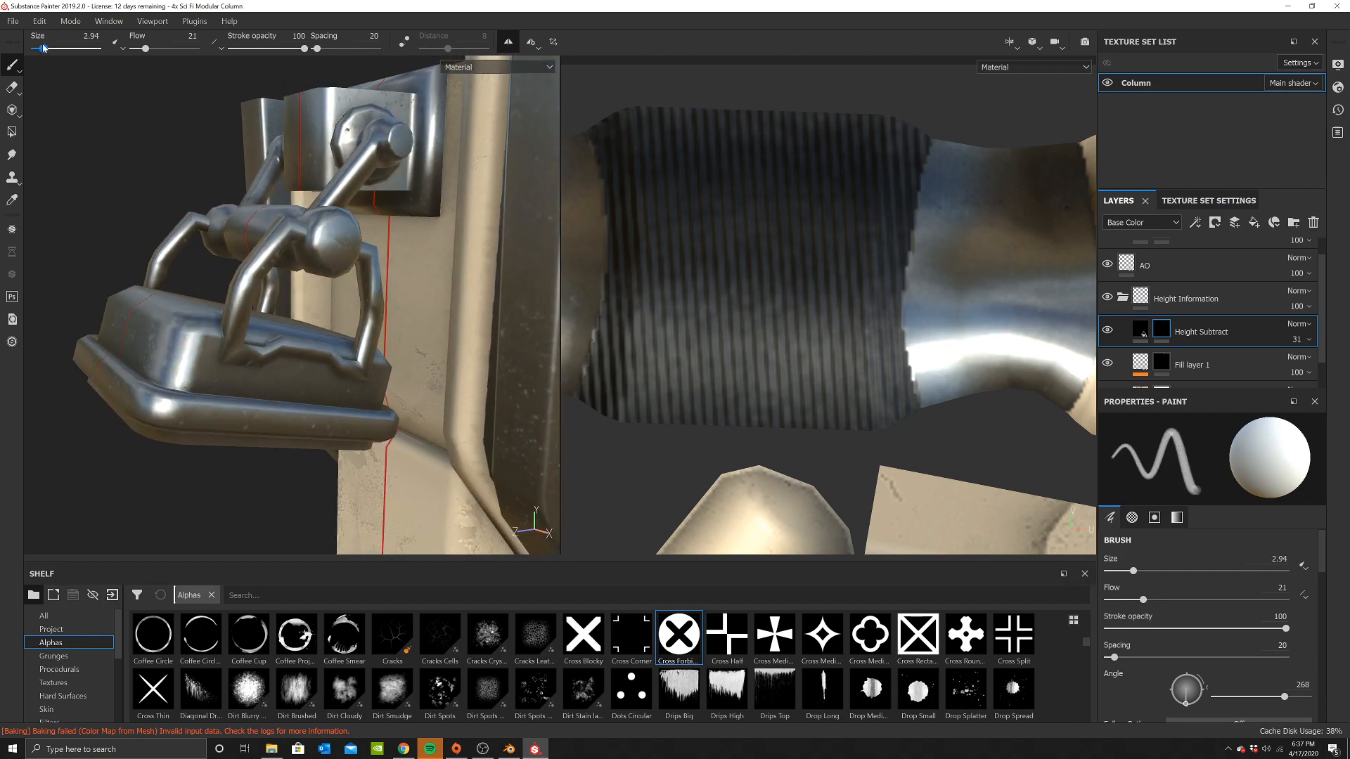
left_click_drag(363, 282, 280, 271, "alt")
scroll(302, 239, "up", 3)
left_click(328, 235)
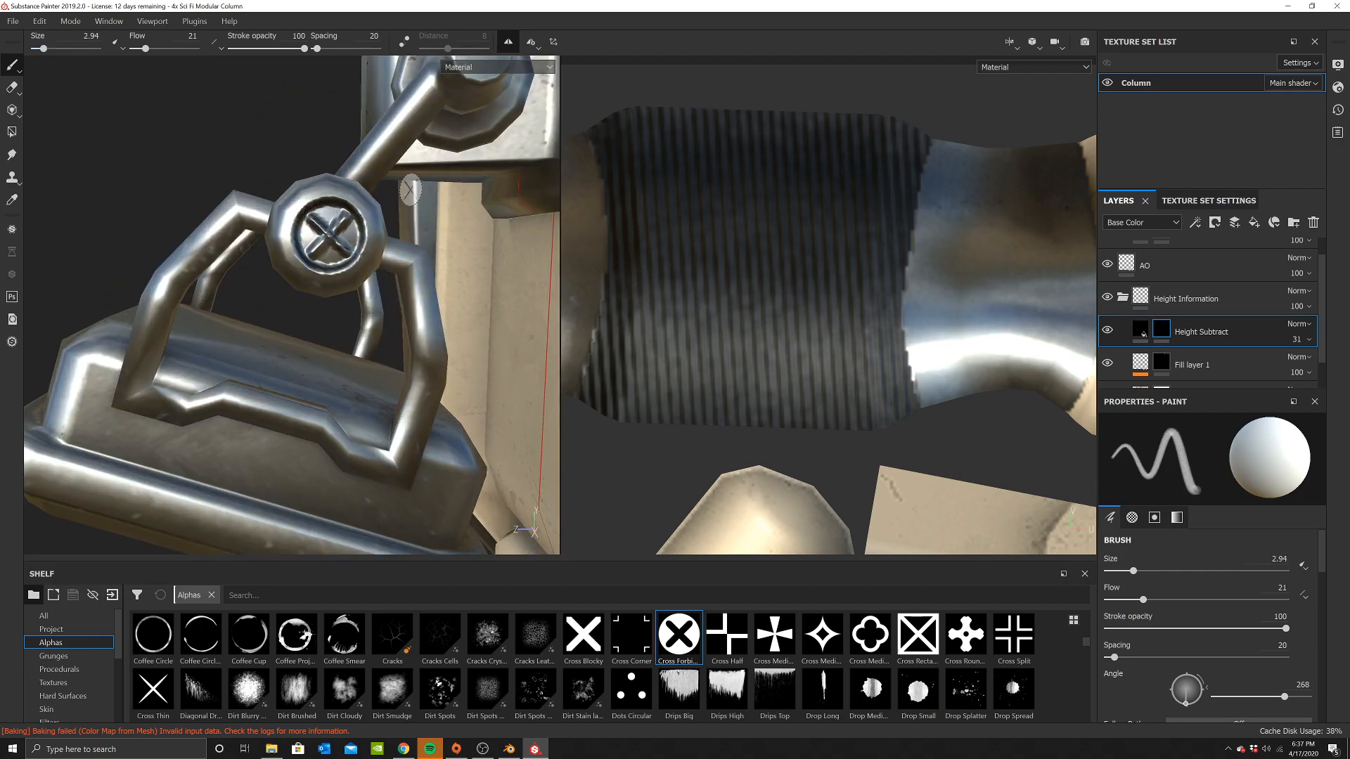
middle_click_drag(453, 102, 369, 211, "alt")
scroll(369, 209, "up", 2)
key("ctrl+z")
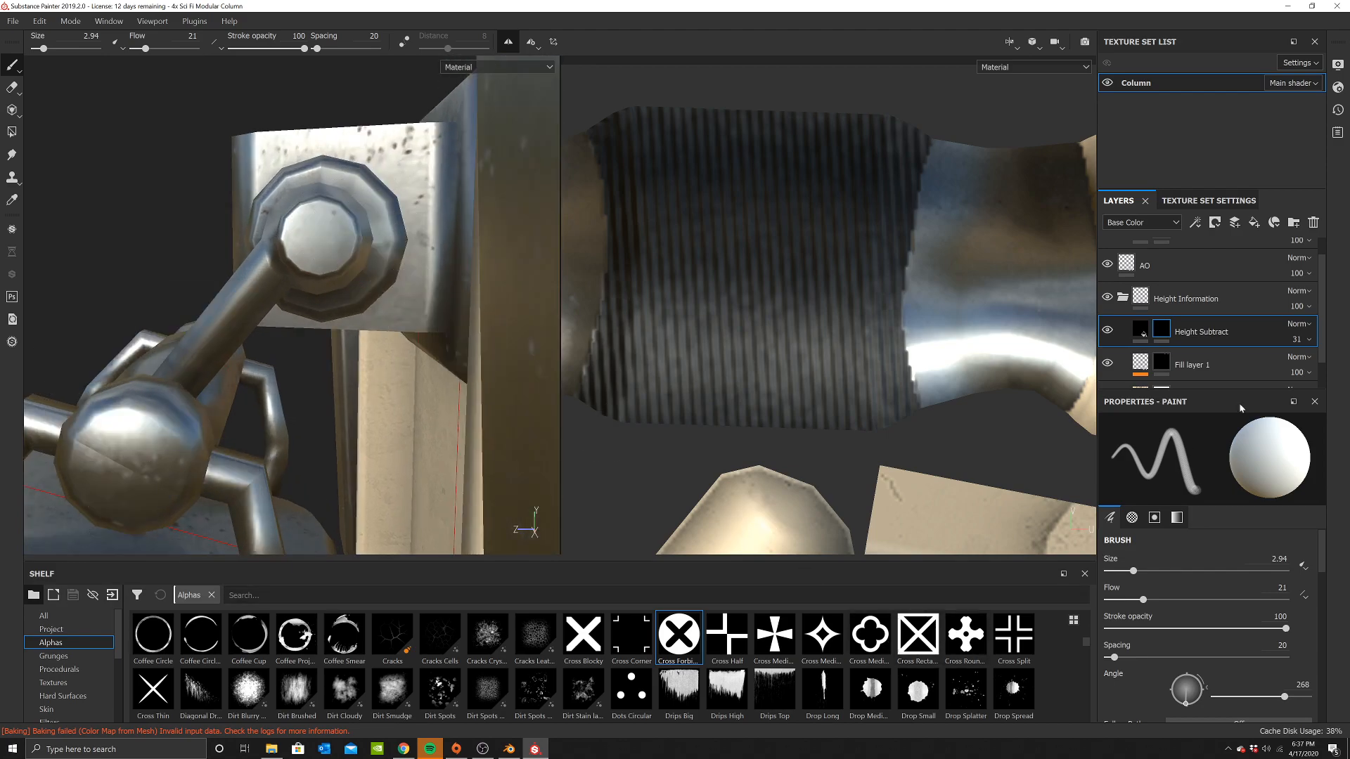
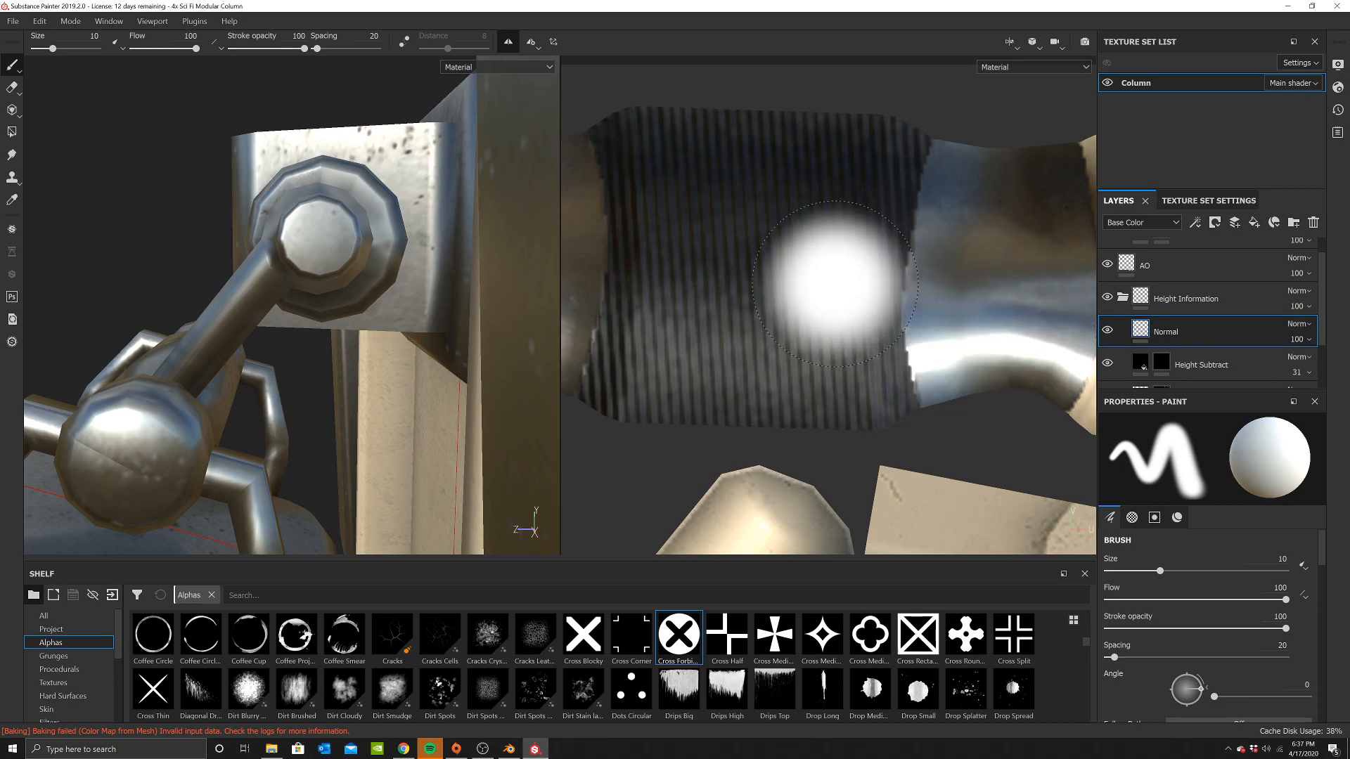
Limit the Normal layer's brush to the normal channel and assign the Circle Button Sliced hard surface to it
key("p")
scroll(844, 430, "down", 1)
left_click(826, 429)
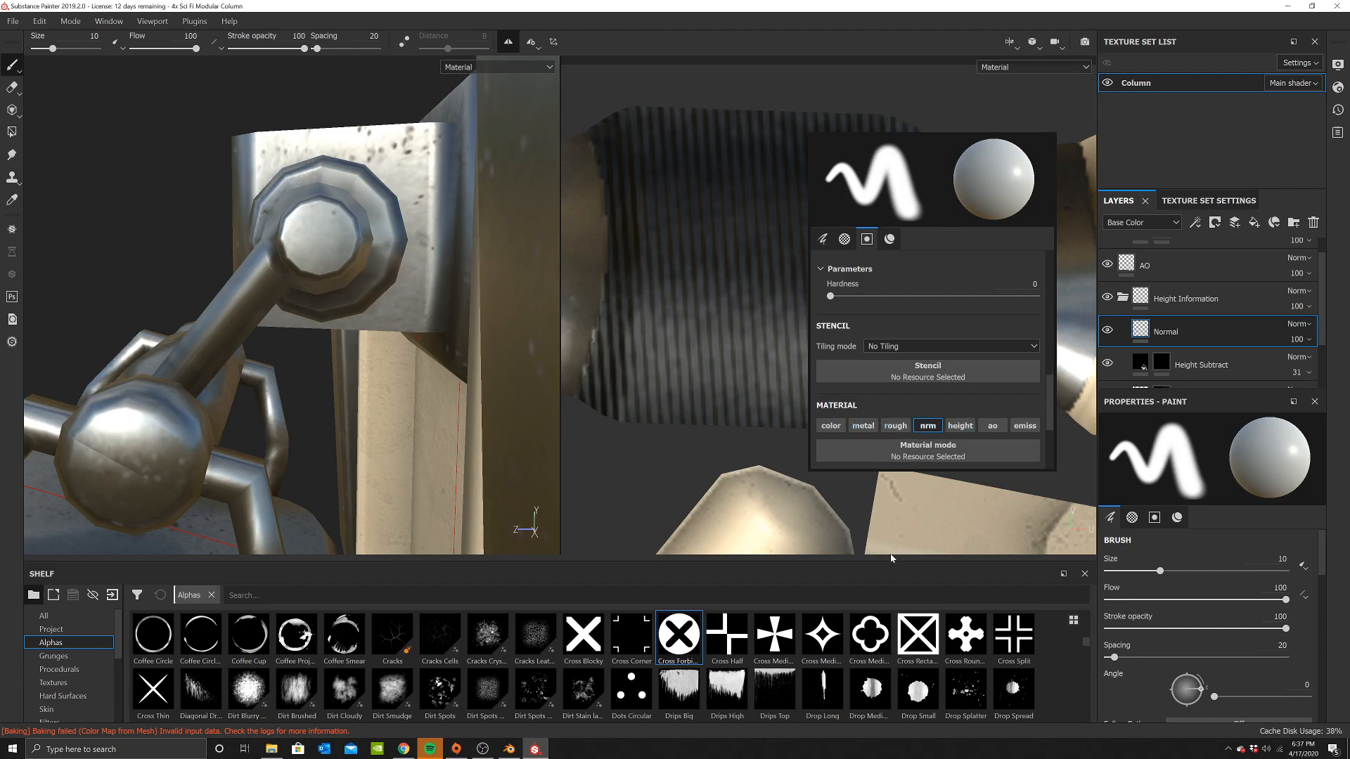
scroll(64, 668, "down", 1)
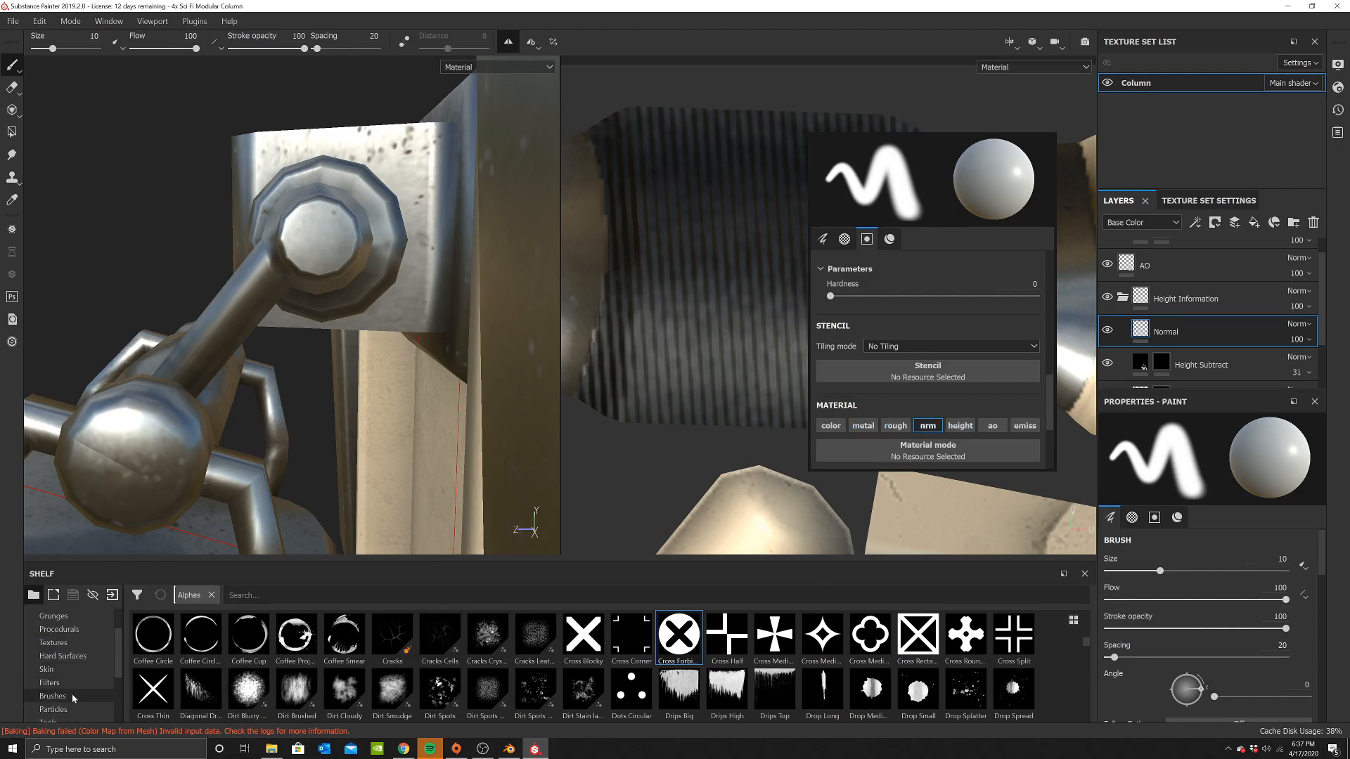
left_click(62, 655)
mouse_move(965, 636)
left_mouse_down()
mouse_move(799, 478)
mouse_move(980, 636)
mouse_move(747, 365)
left_mouse_up()
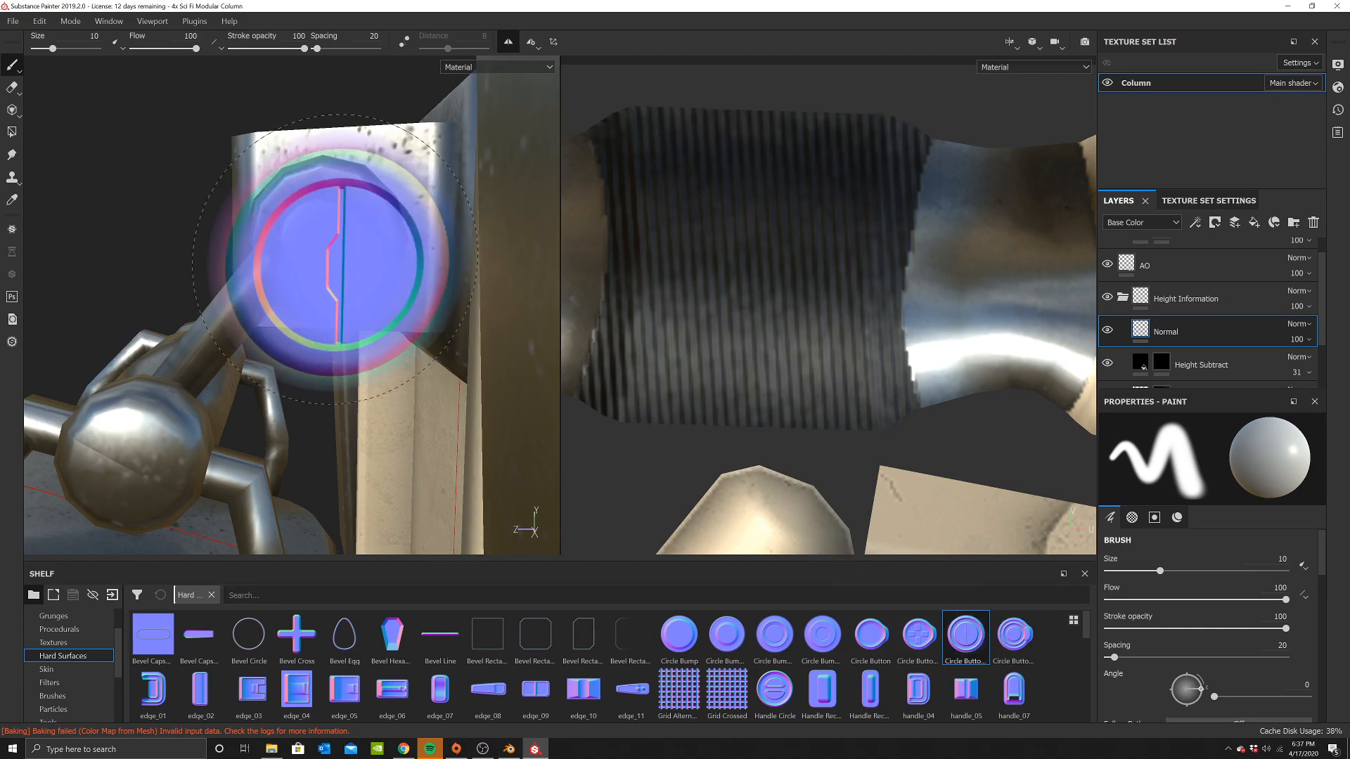
Stamp the sliced circle button on the lamp arm's upper pivot with brush hardness 1 and size 2.01
left_click_drag(52, 48, 44, 50)
right_click(337, 241)
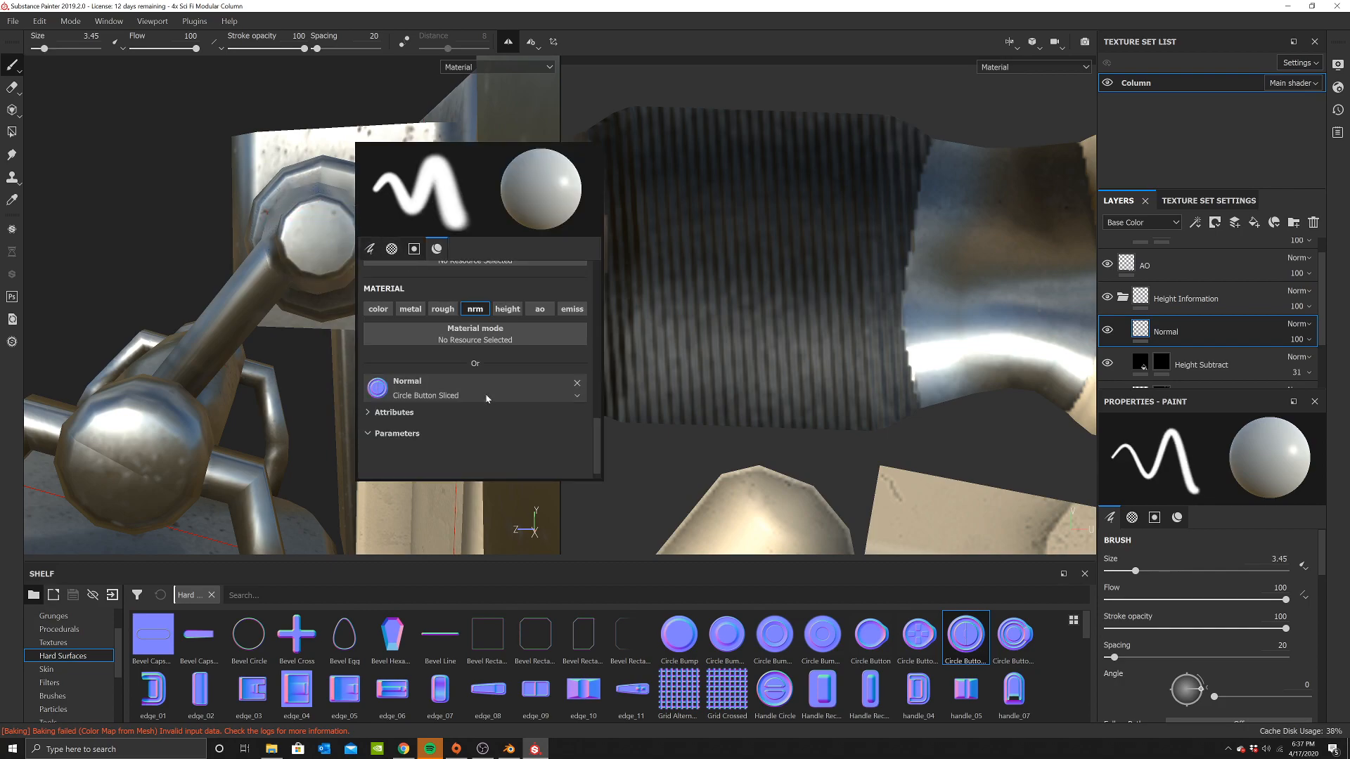
scroll(498, 367, "down", 3)
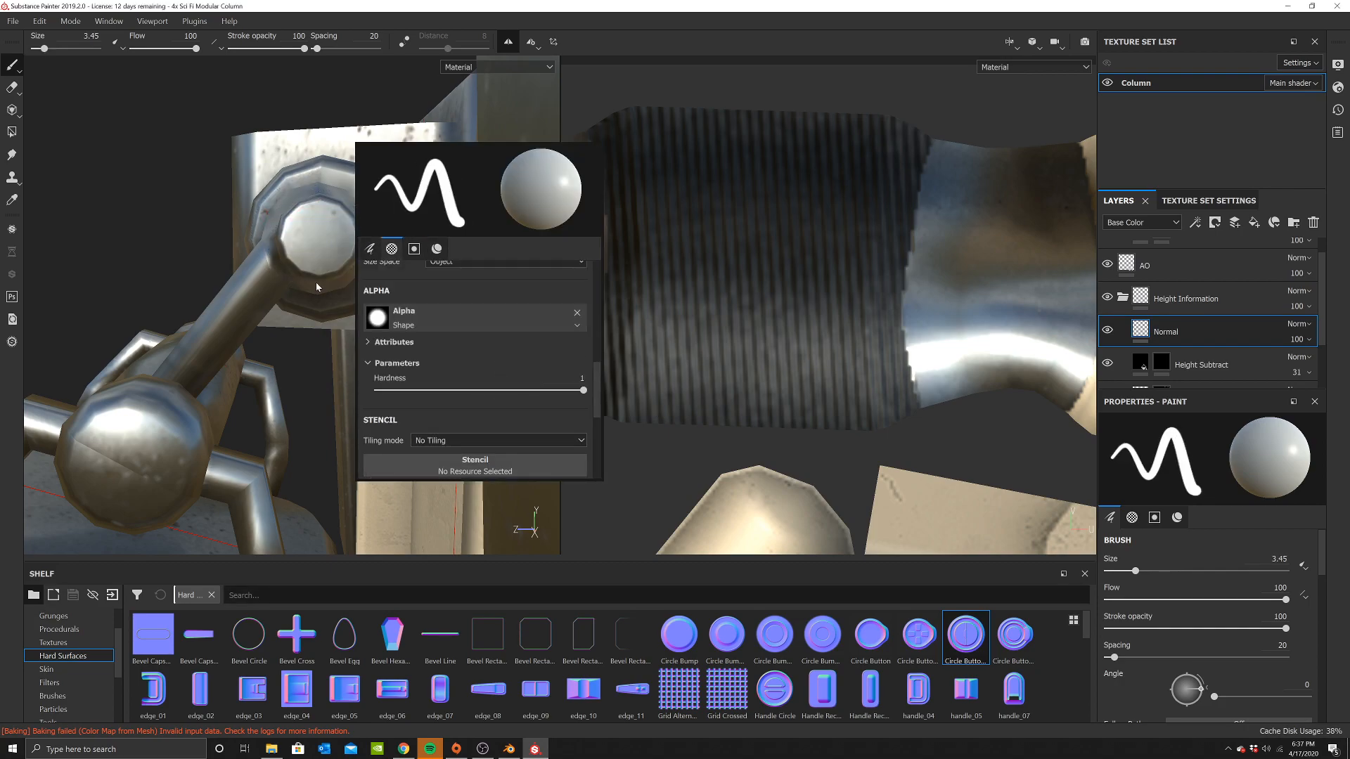
left_click_drag(43, 49, 41, 49)
left_click(319, 239)
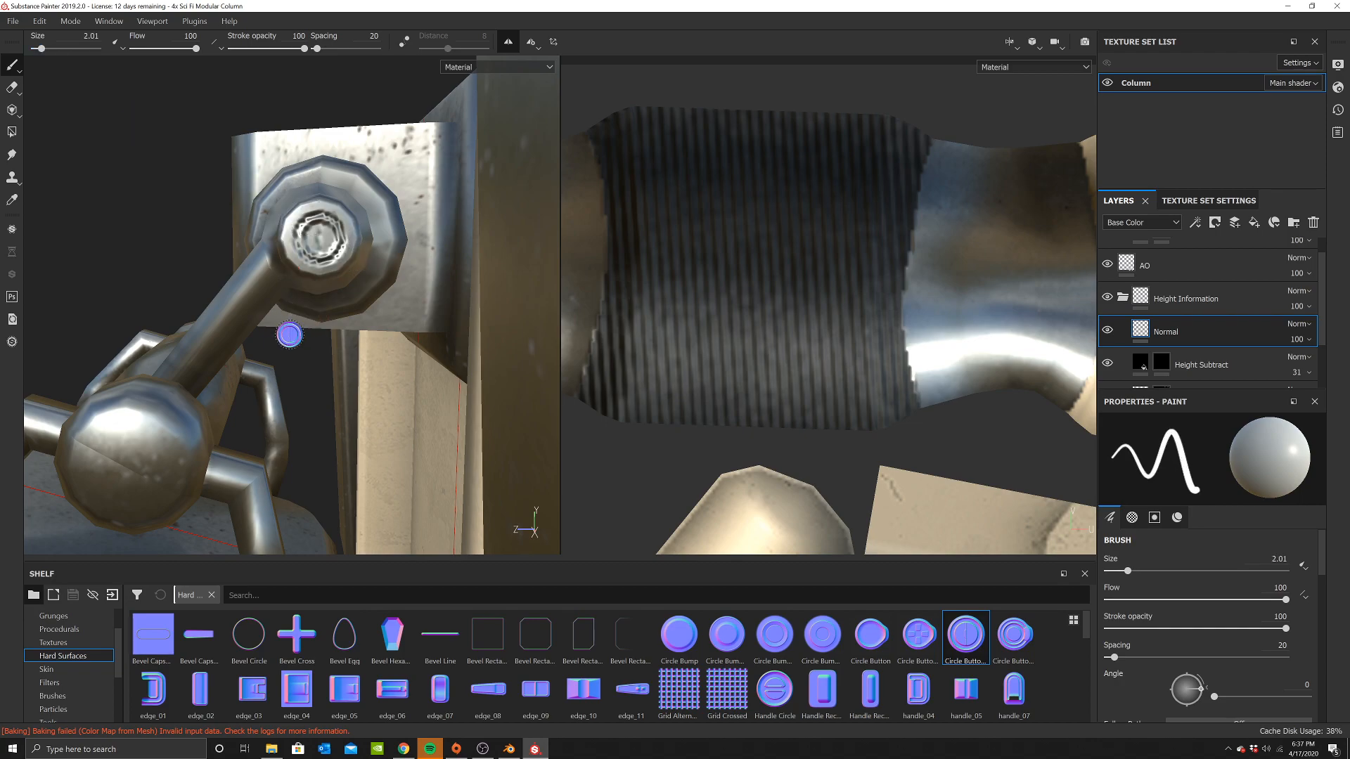
Stamp the sliced circle button on the lamp arm's lower round joint at brush size 3.87
middle_click_drag(289, 336, 352, 274, "alt")
left_click_drag(42, 48, 45, 48)
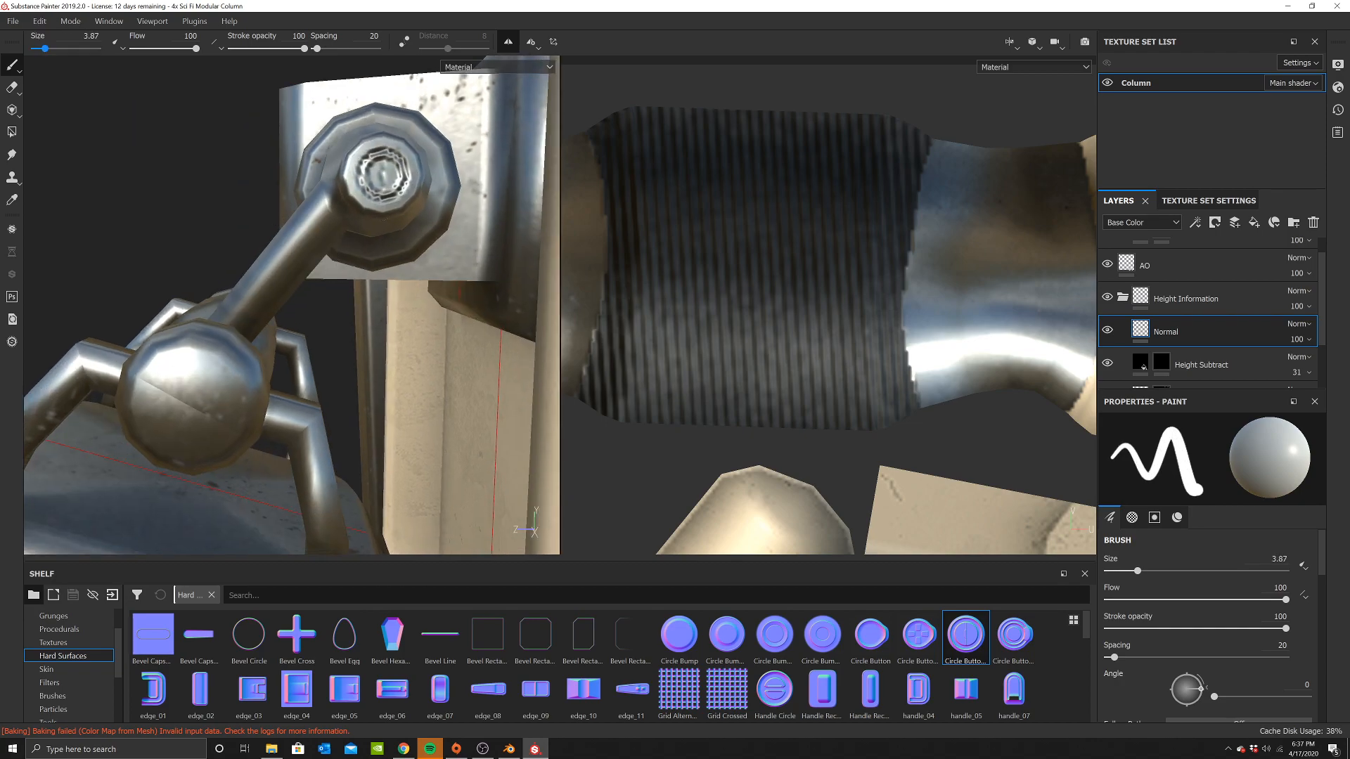
left_click(193, 408)
scroll(299, 251, "down", 6)
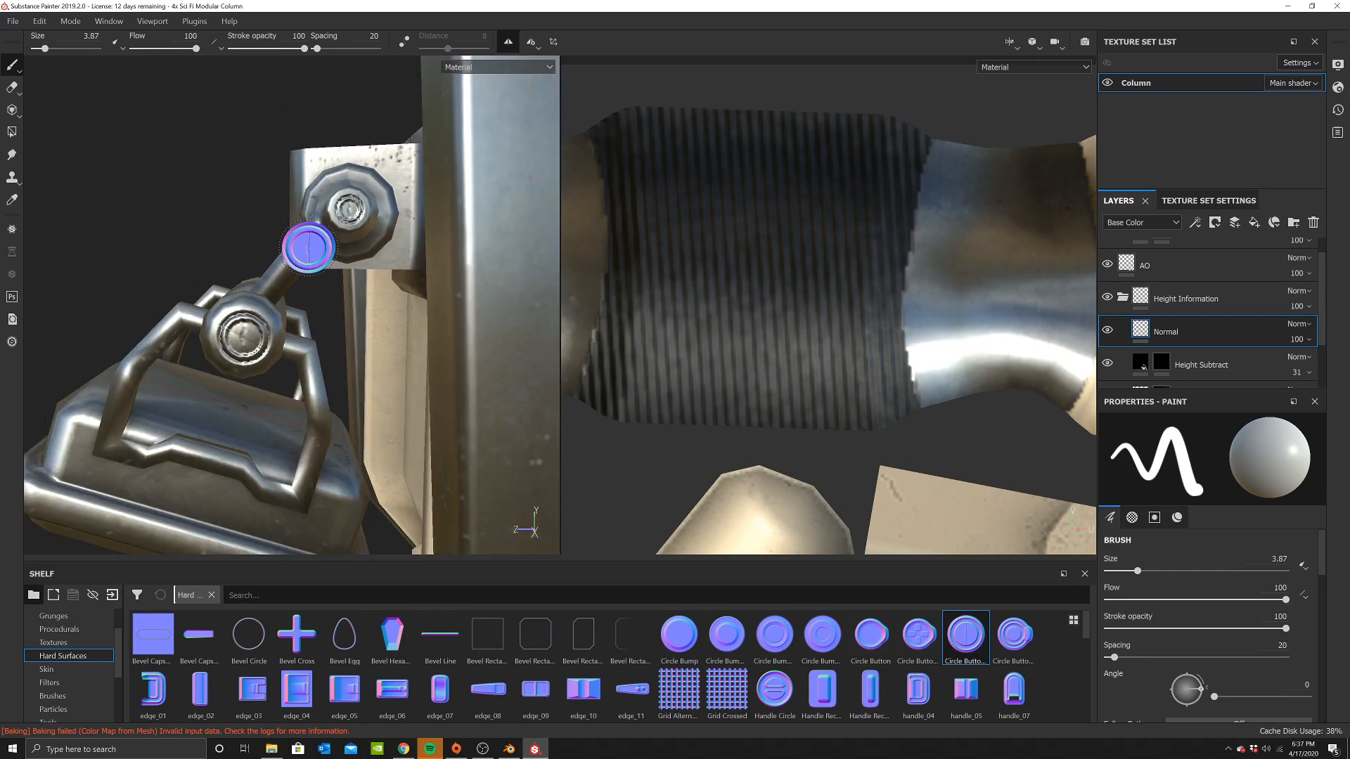
Replace the brush's normal map with the edge_11 hard surface for detailing the column's lower front
left_click_drag(304, 250, 390, 293, "alt")
middle_click_drag(383, 295, 373, 253, "alt")
middle_click_drag(387, 418, 391, 218, "alt")
left_click_drag(379, 403, 414, 407, "alt")
middle_click_drag(414, 408, 422, 380, "alt")
left_click_drag(436, 402, 424, 392, "alt")
left_click(641, 688)
scroll(330, 341, "up", 2)
right_click(574, 378)
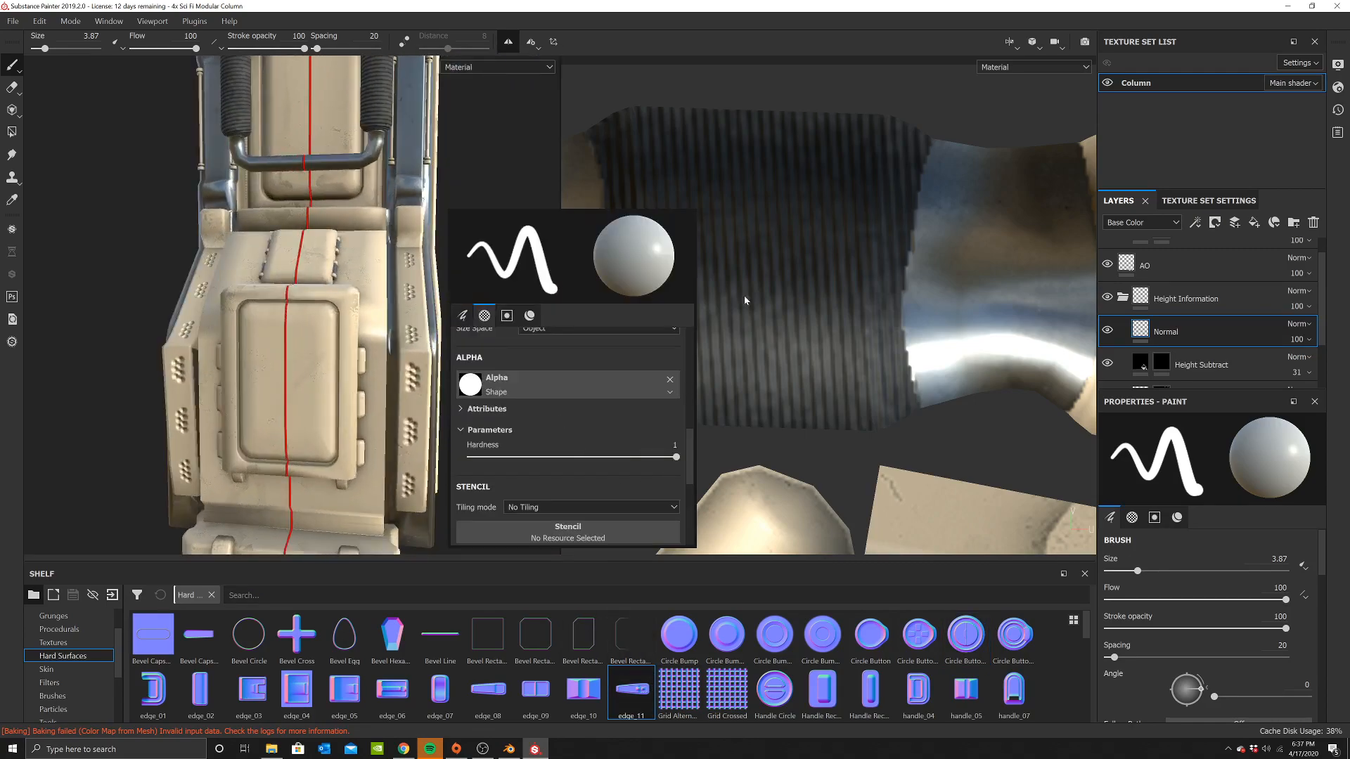
right_click(787, 249)
scroll(753, 326, "down", 3)
scroll(761, 364, "down", 2)
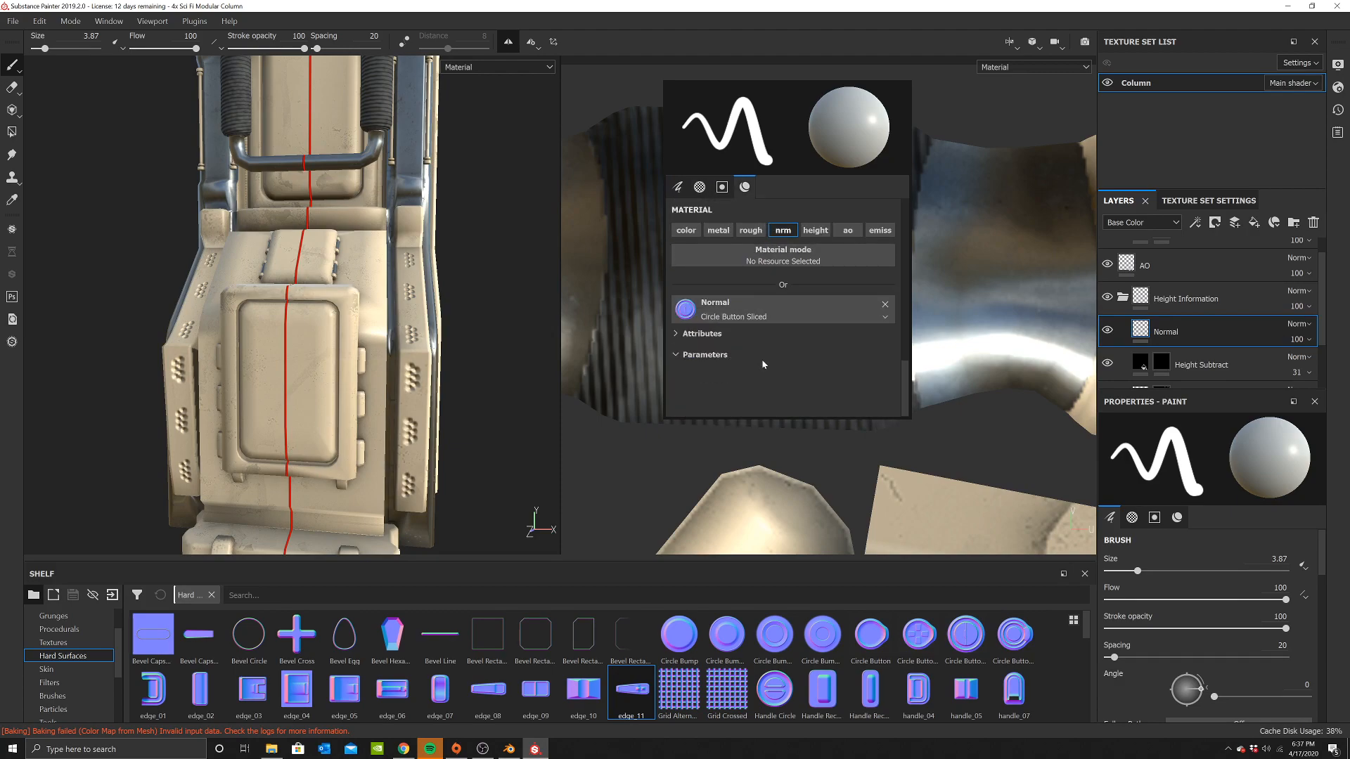
left_click_drag(660, 673, 757, 311)
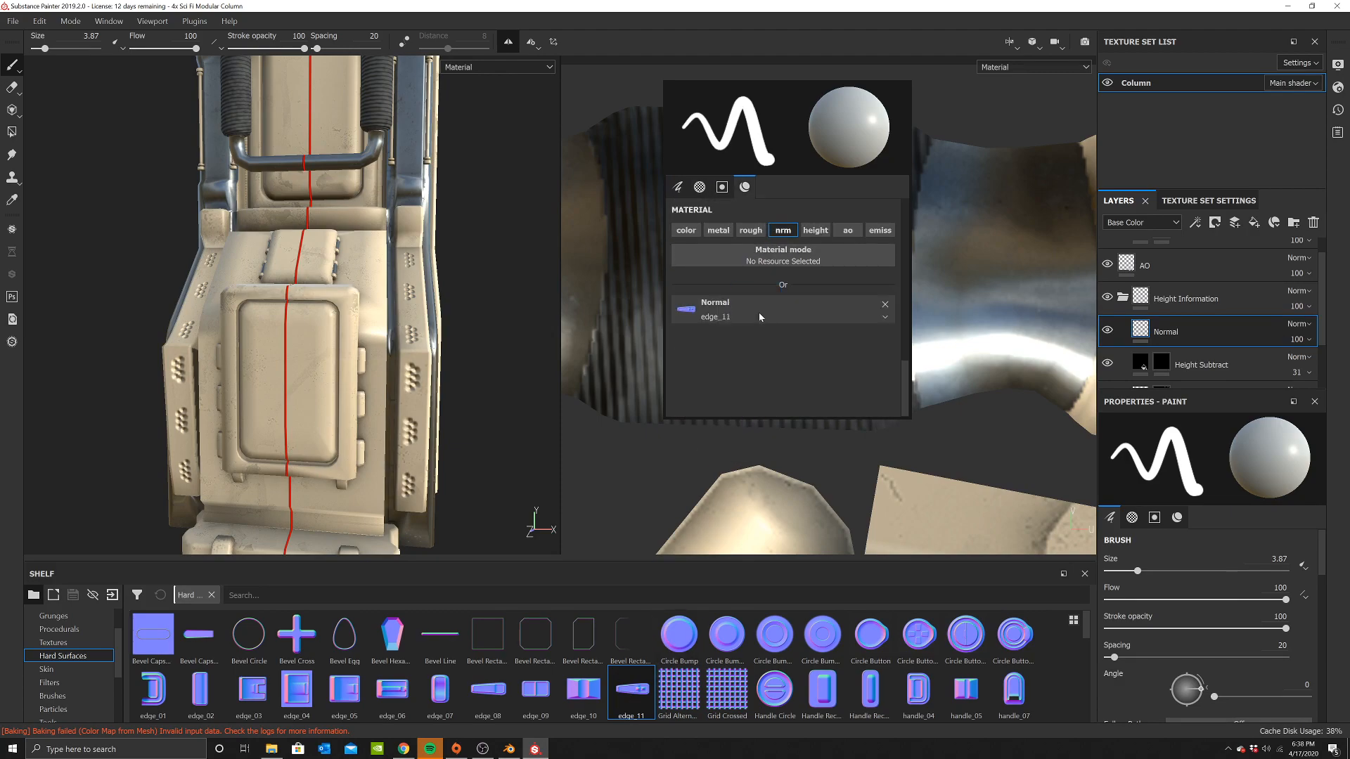
Stamp mirrored edge_11 details at intervals down both inner sides of the lower front panel
scroll(332, 304, "up", 6)
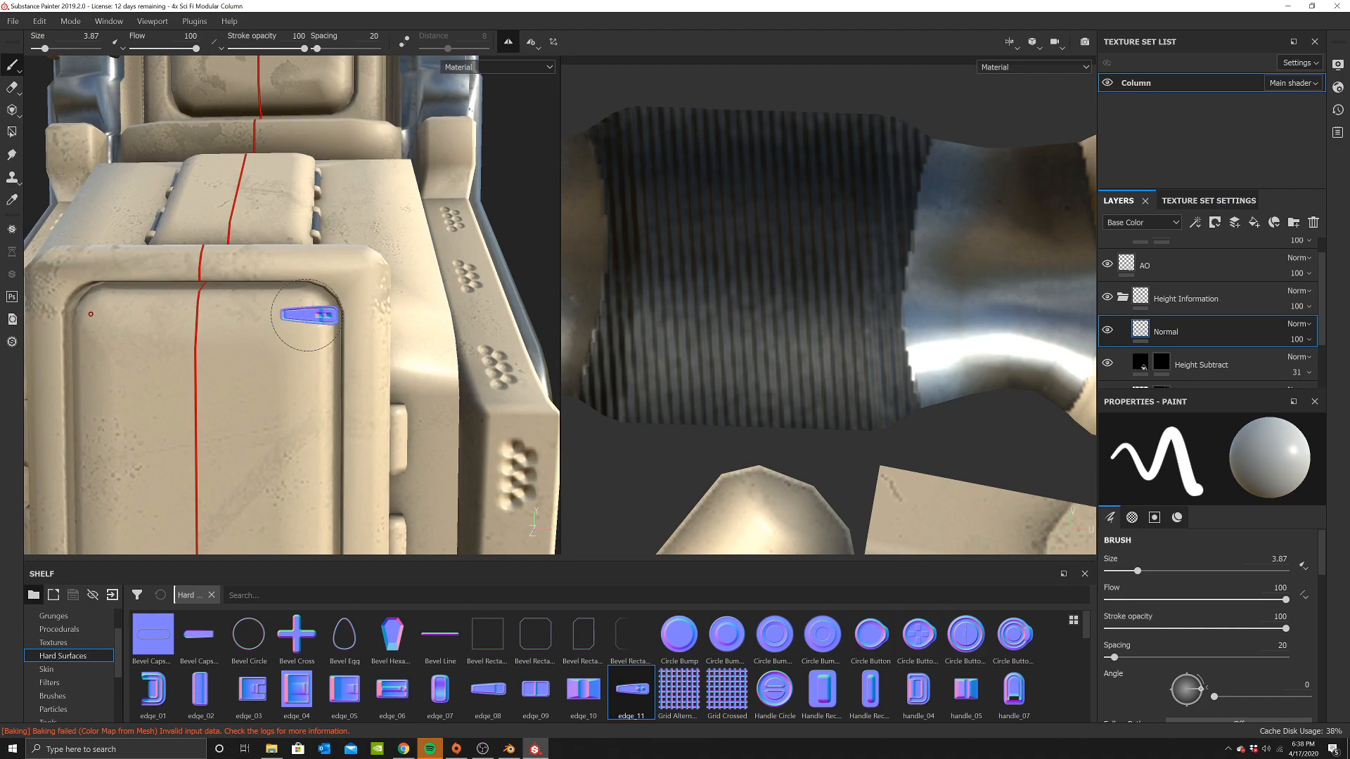
middle_click_drag(309, 398, 314, 276, "alt")
middle_click_drag(298, 485, 319, 359, "alt")
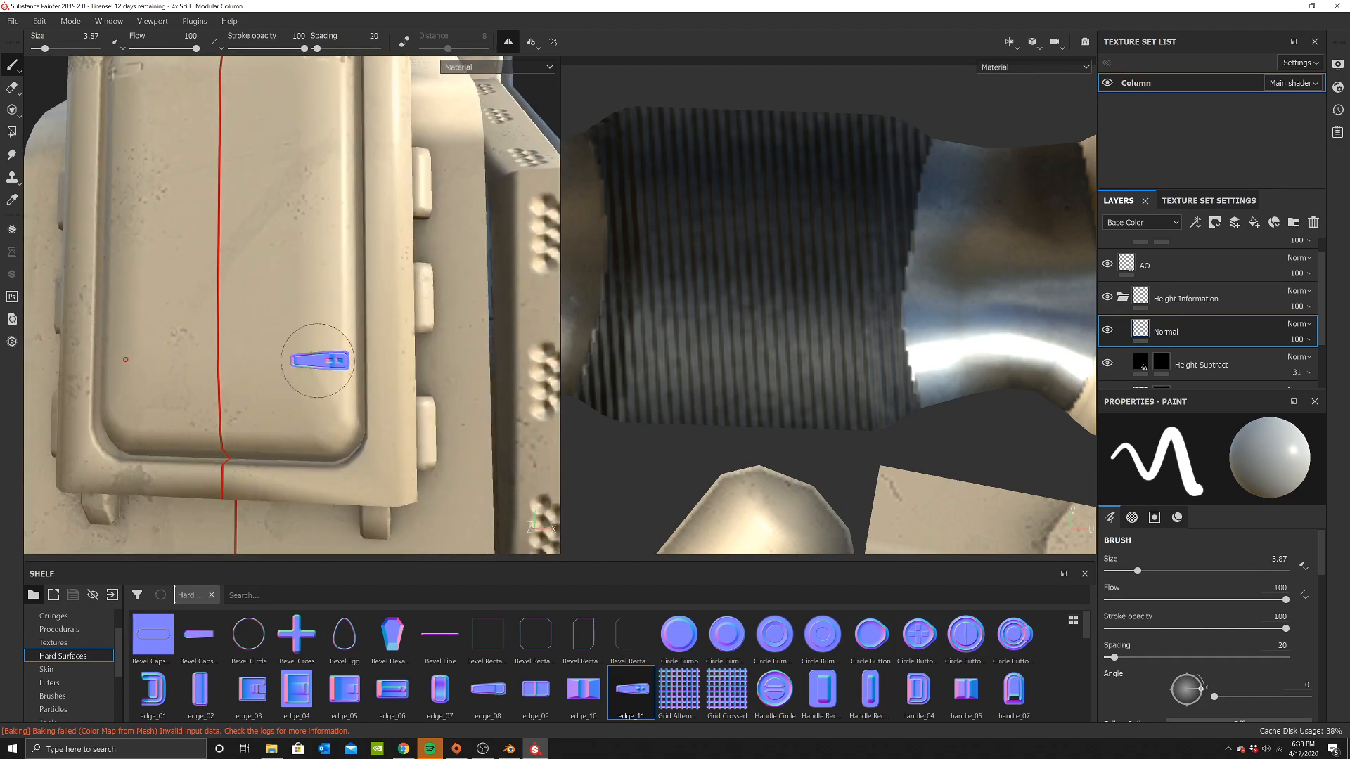
scroll(334, 418, "down", 2)
middle_click_drag(330, 302, 338, 381, "alt")
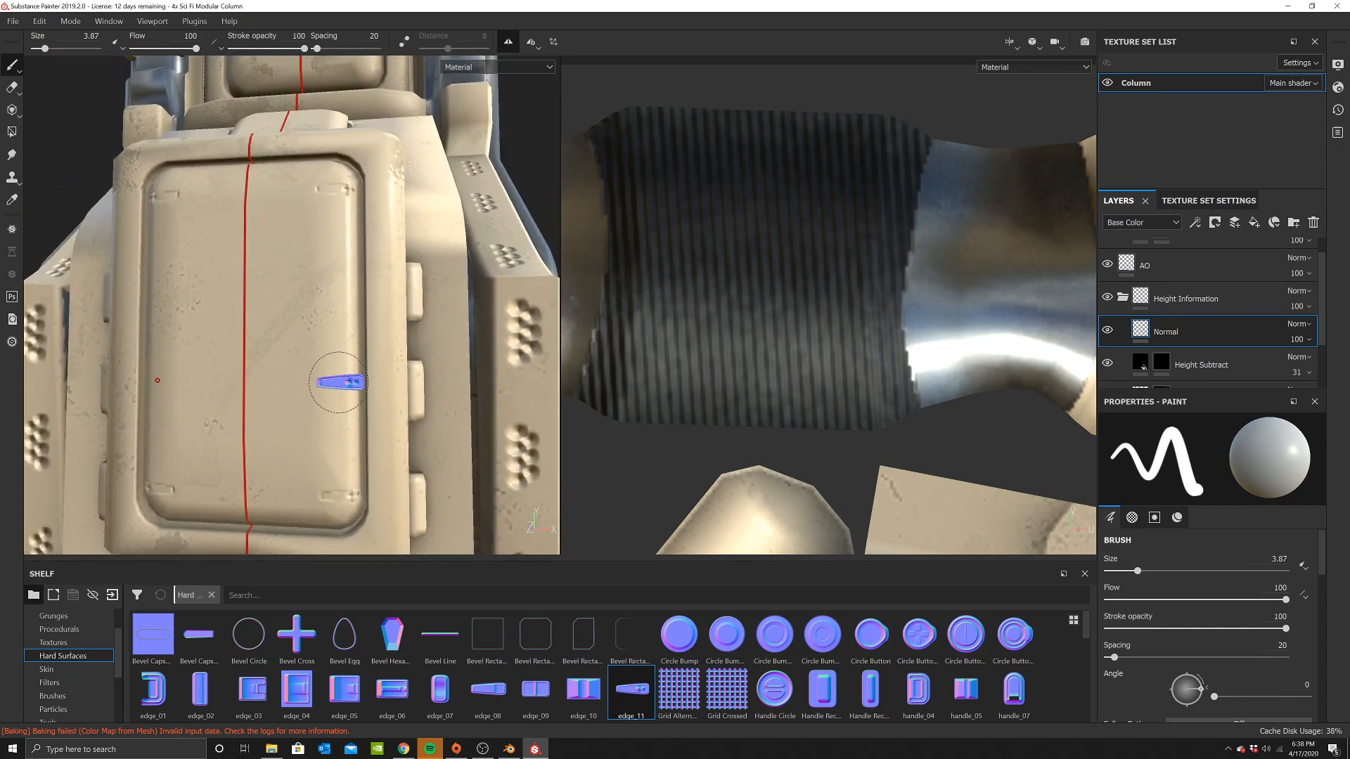
scroll(327, 287, "down", 3)
left_click_drag(349, 316, 395, 373, "alt")
middle_click_drag(395, 373, 388, 305, "alt")
left_click_drag(404, 372, 437, 443, "alt")
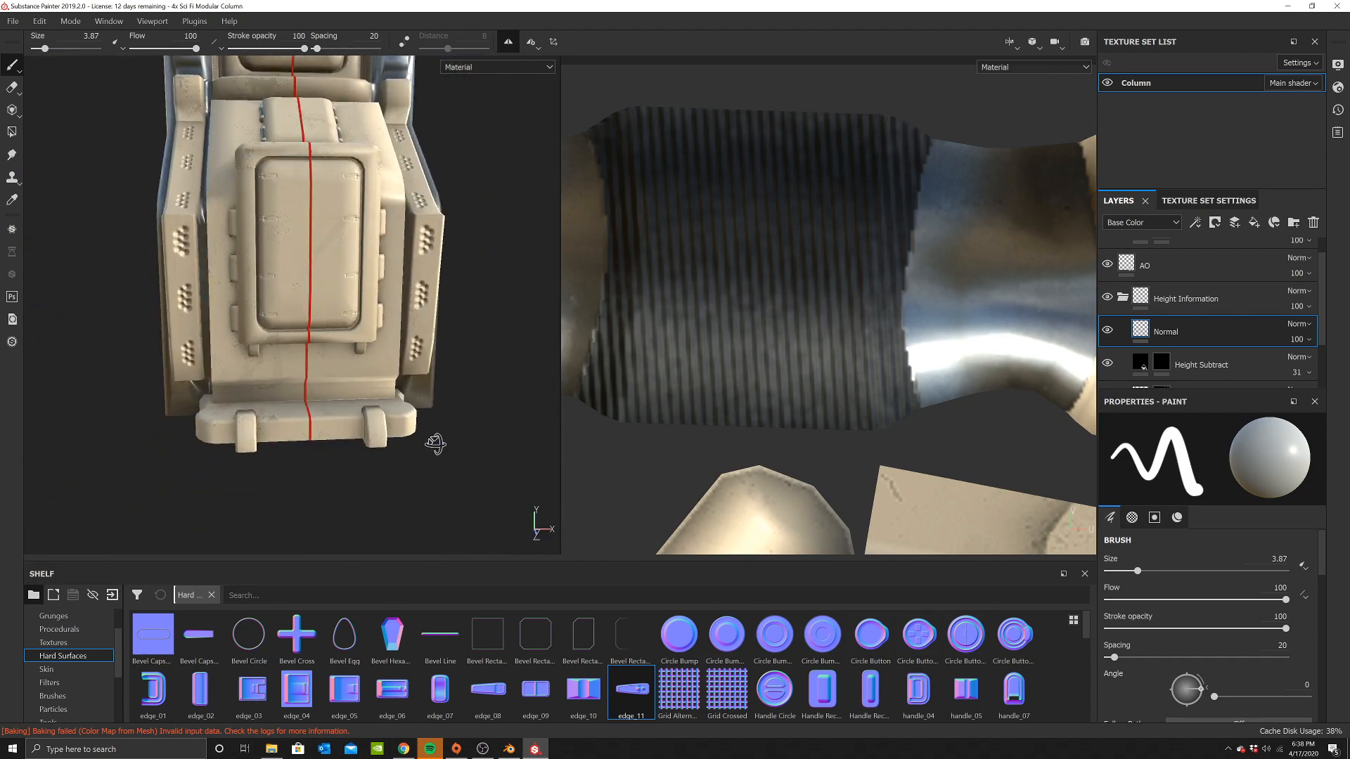
Assign edge_06 as the brush's normal map and stamp it on the base feet at a 268 degree angle
left_click(391, 689)
scroll(464, 422, "up", 3)
right_click(572, 371)
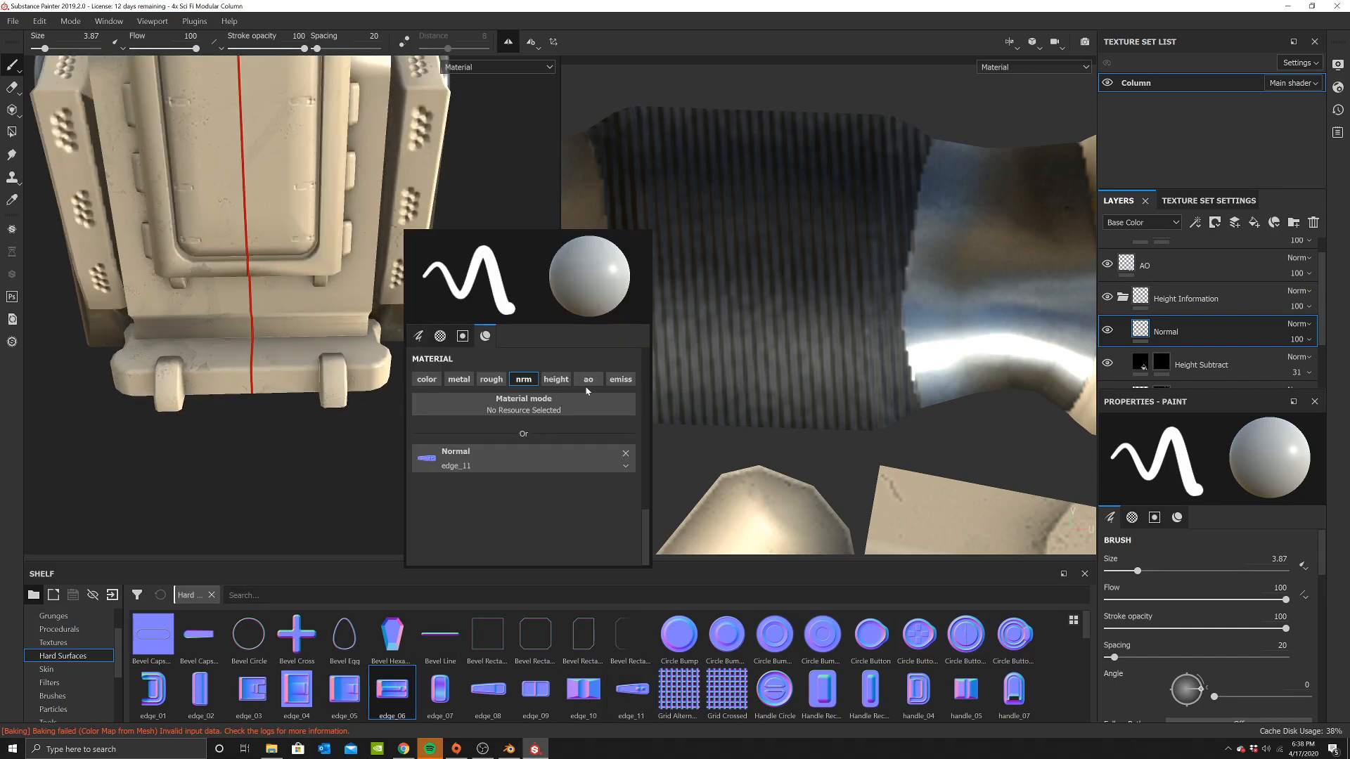
left_click_drag(402, 705, 479, 457)
scroll(357, 381, "up", 3)
left_click_drag(314, 365, 314, 330, "ctrl")
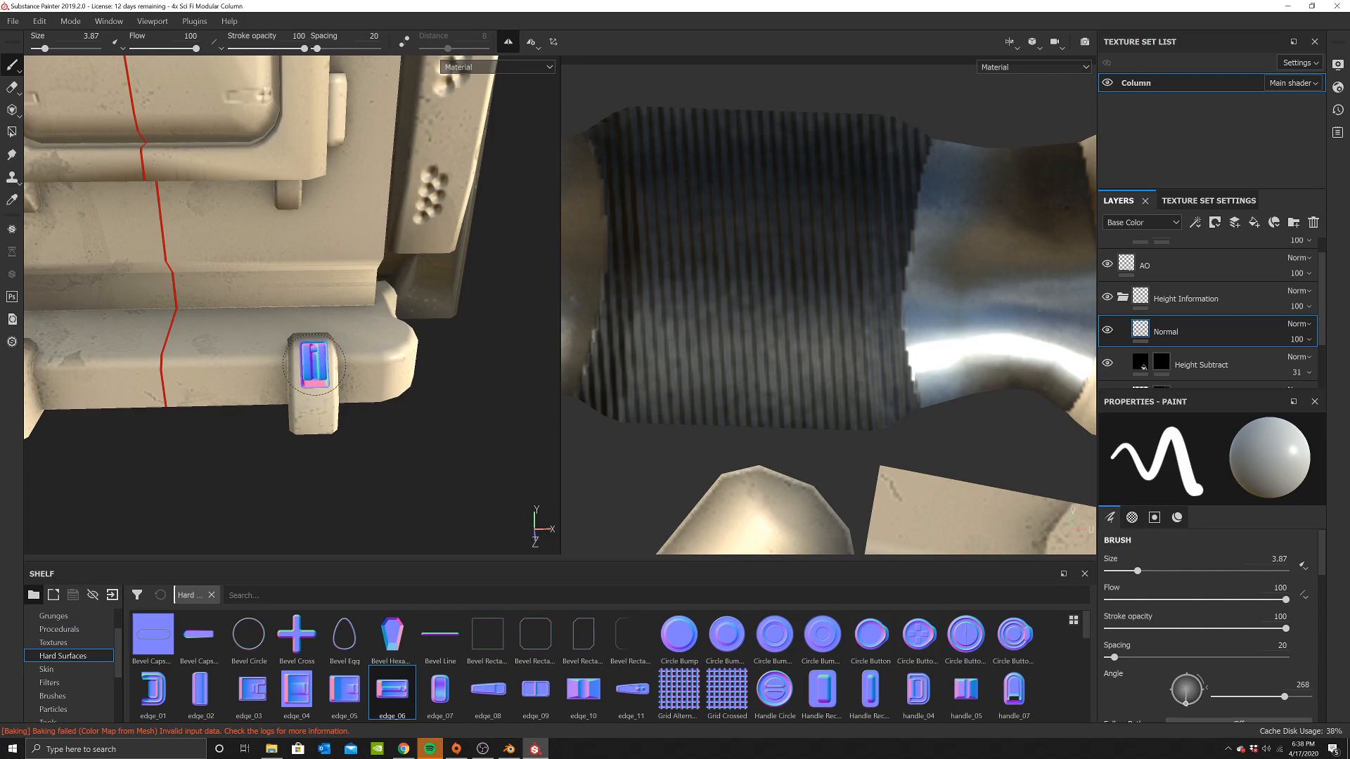
Stamp a mirrored row of edge_06 details along the horizontal ledge below the large handle at a 270 degree angle
scroll(349, 321, "down", 5)
middle_click_drag(374, 262, 346, 355, "alt")
scroll(345, 355, "down", 2)
left_click_drag(429, 166, 357, 158, "alt")
middle_click_drag(357, 158, 377, 220, "alt")
scroll(377, 220, "up", 4)
left_click_drag(377, 220, 432, 218, "alt")
middle_click_drag(384, 204, 380, 253, "alt")
left_click_drag(380, 253, 366, 257, "alt")
middle_click_drag(285, 362, 313, 309, "alt")
scroll(307, 314, "up", 3)
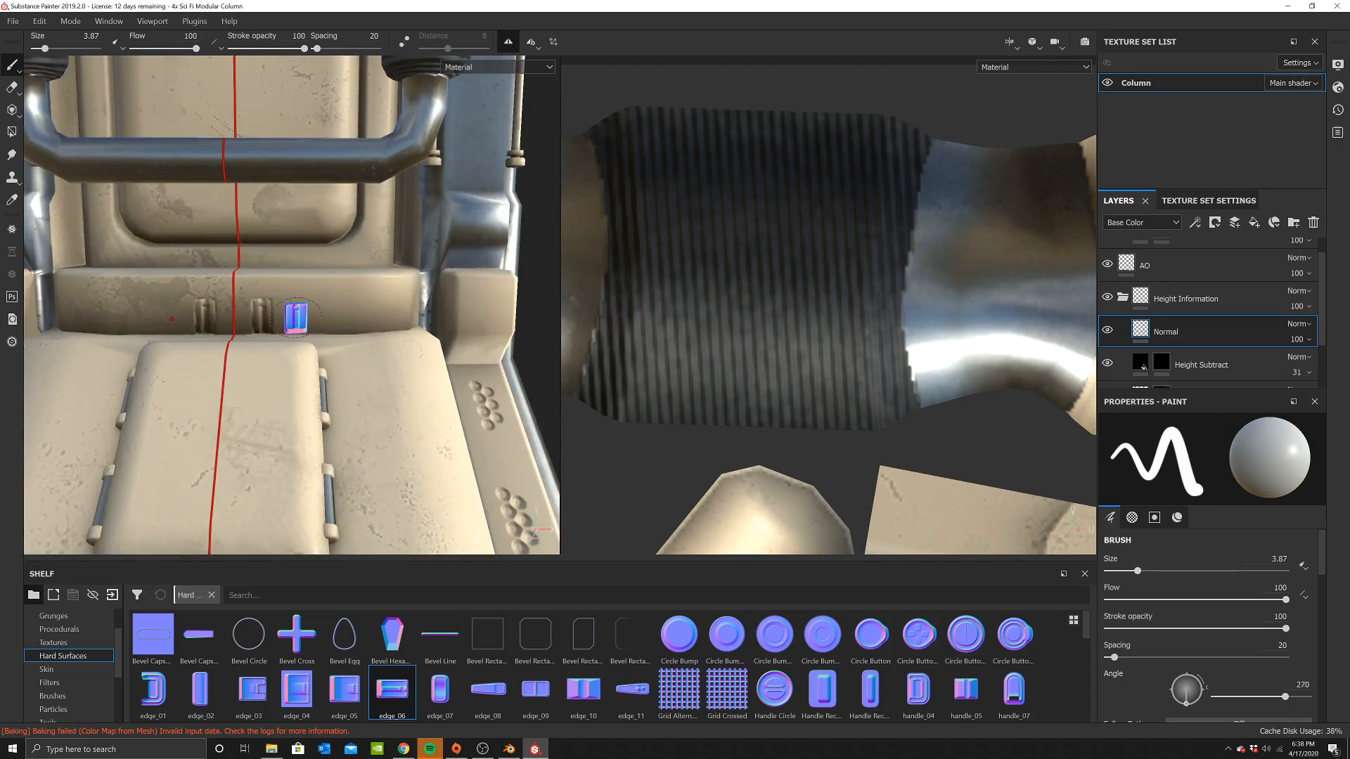
scroll(310, 310, "down", 4)
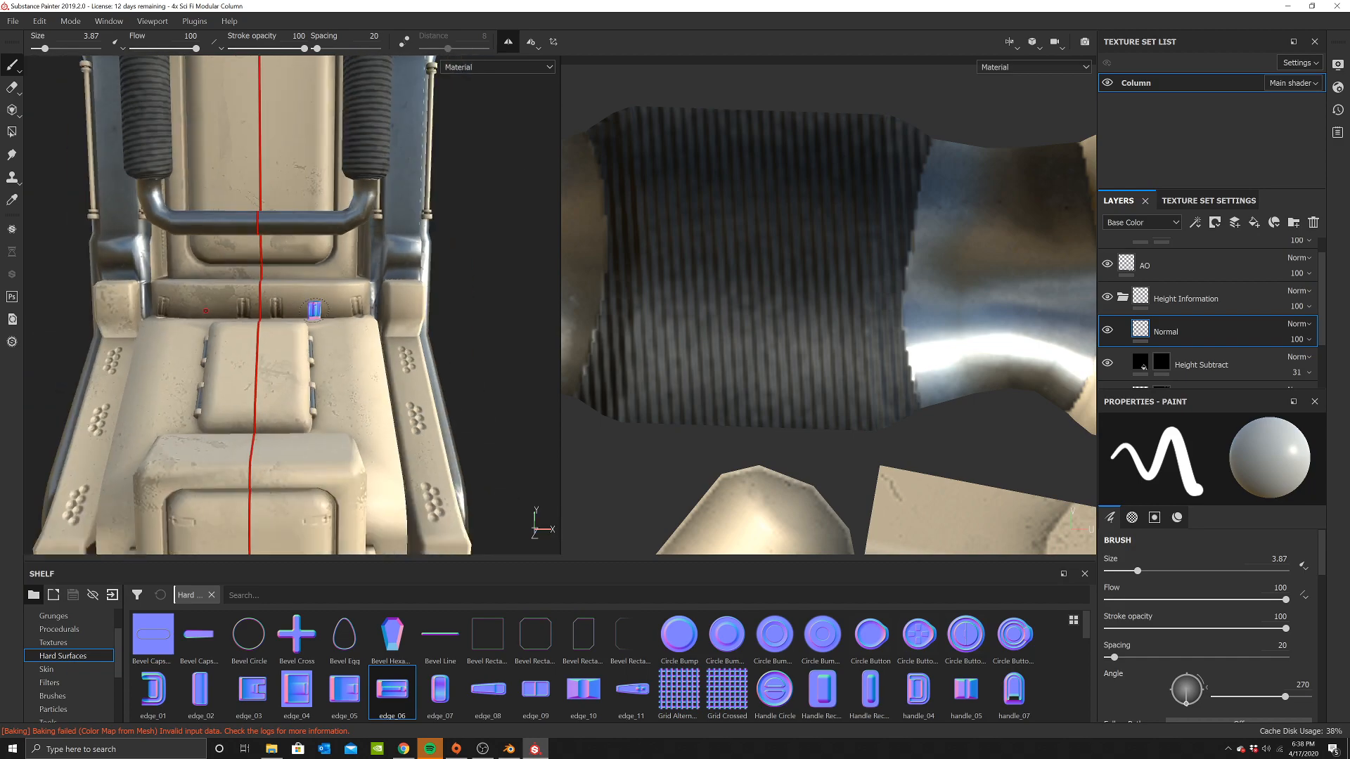
scroll(324, 312, "up", 2)
scroll(324, 304, "down", 5)
left_click_drag(331, 310, 316, 336, "alt")
Assign the narrow rectangular handle as the brush's normal map, with symmetry off and brush size 6.34
right_click(592, 90)
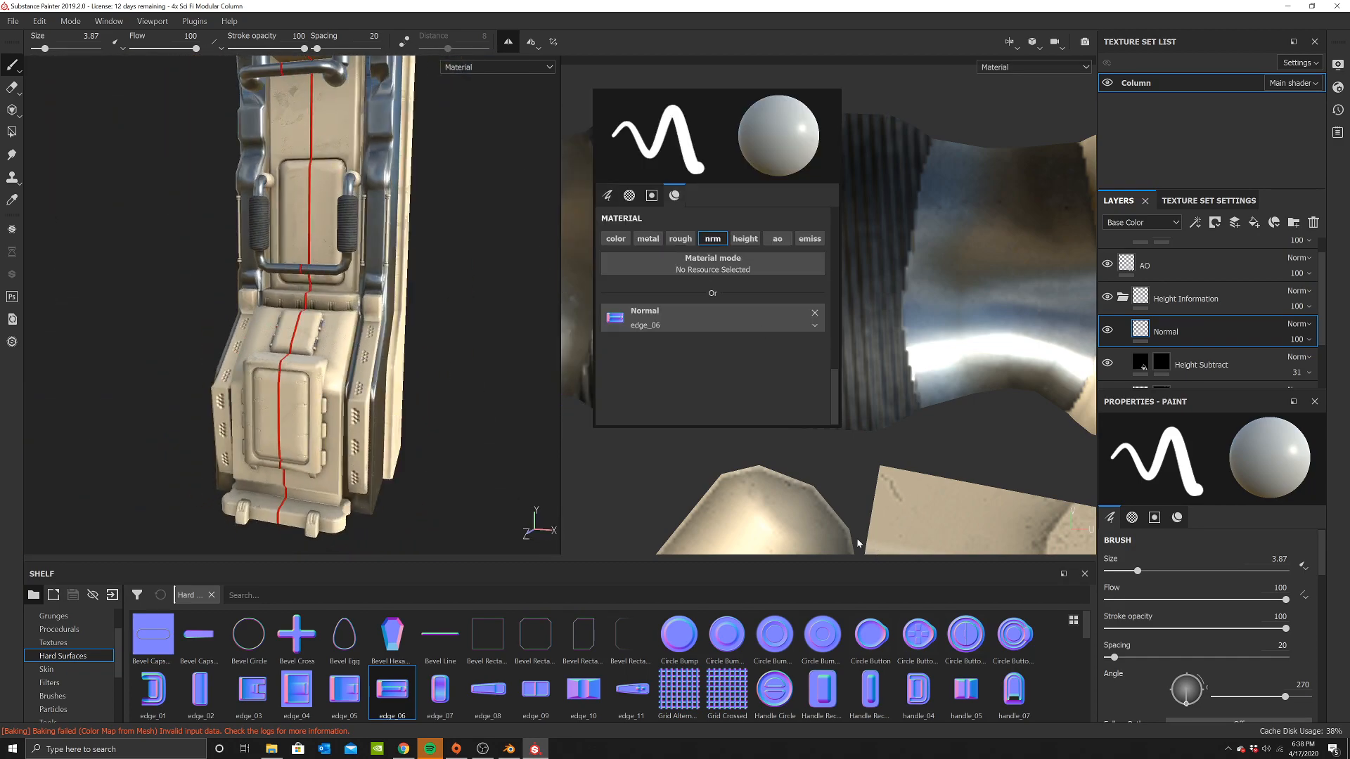
left_click_drag(871, 690, 703, 316)
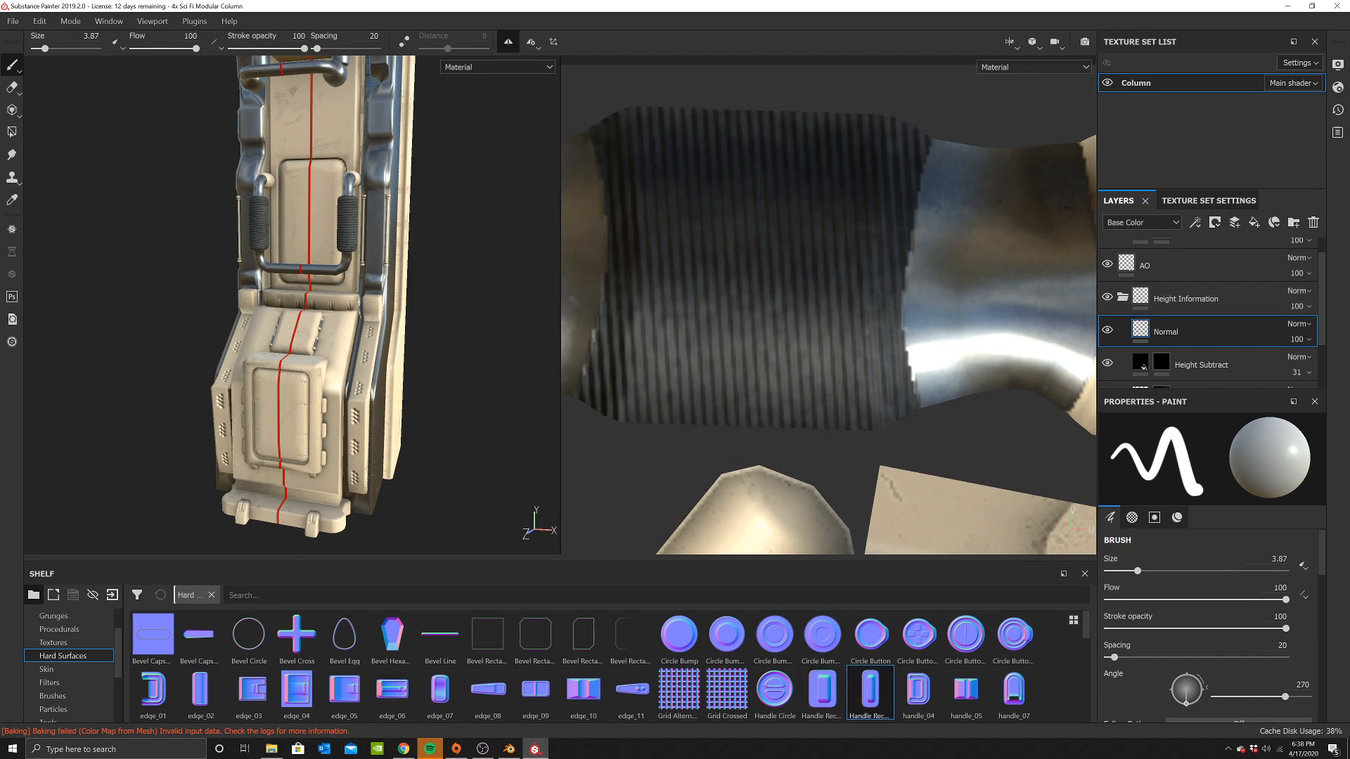
left_click(508, 41)
left_click_drag(267, 352, 310, 419, "alt")
scroll(310, 419, "up", 3)
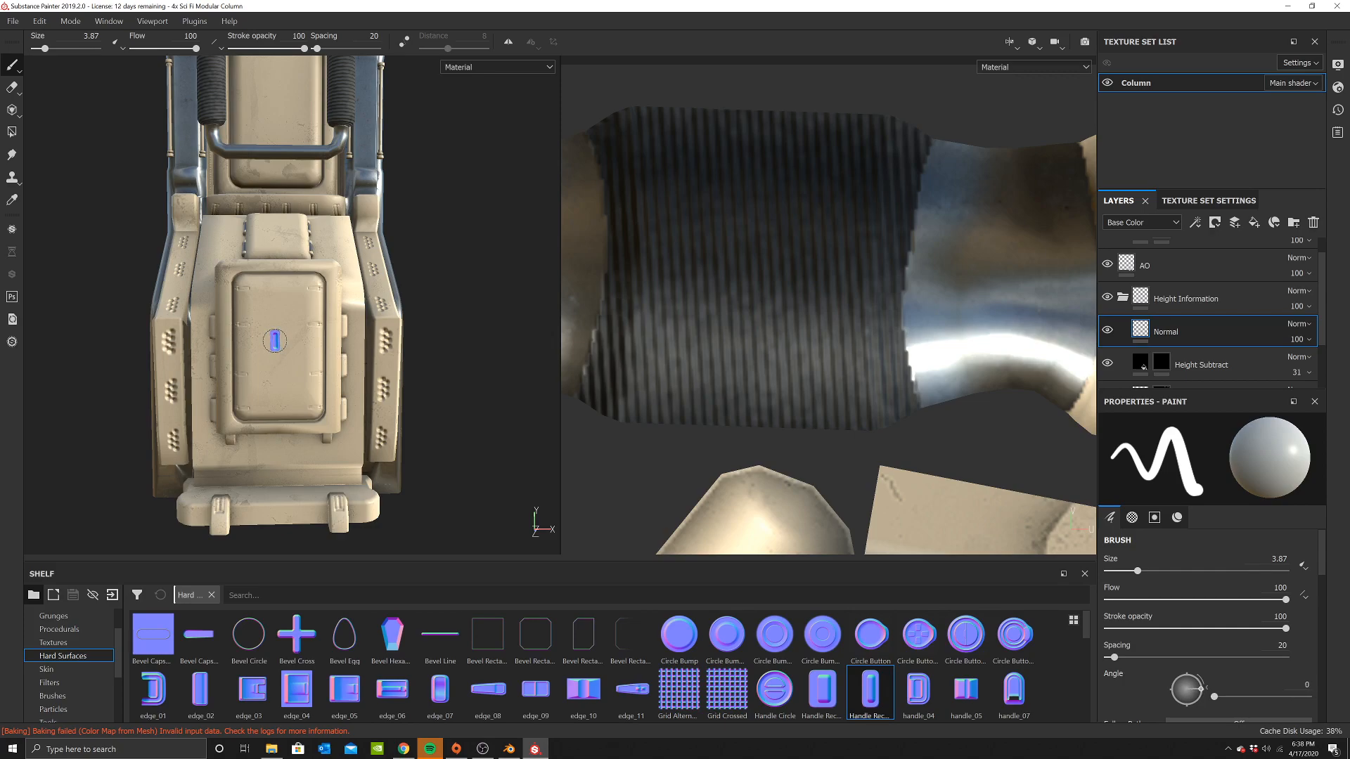
left_click_drag(44, 49, 50, 49)
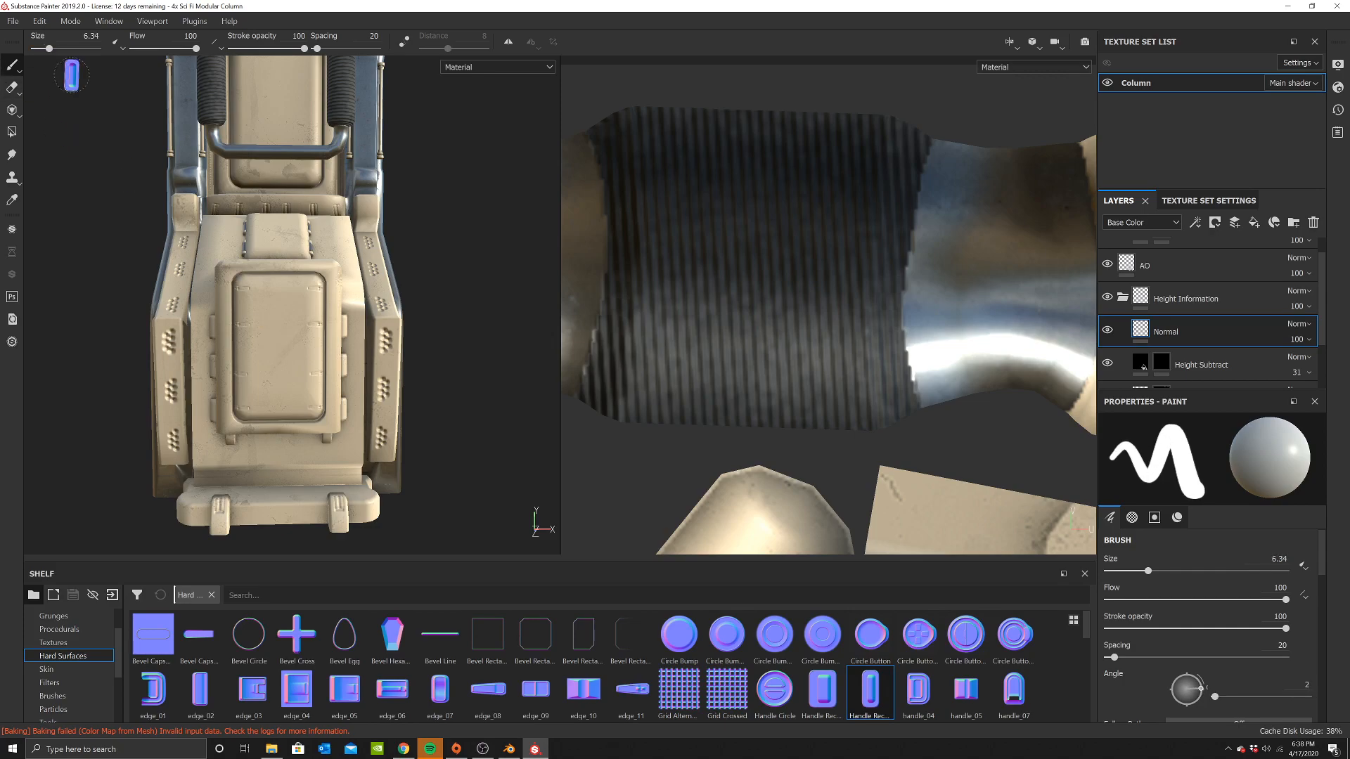
Stamp the narrow rectangular handle once, upright at a 0 degree angle, near the edge of the lower front door panel
scroll(295, 422, "up", 5)
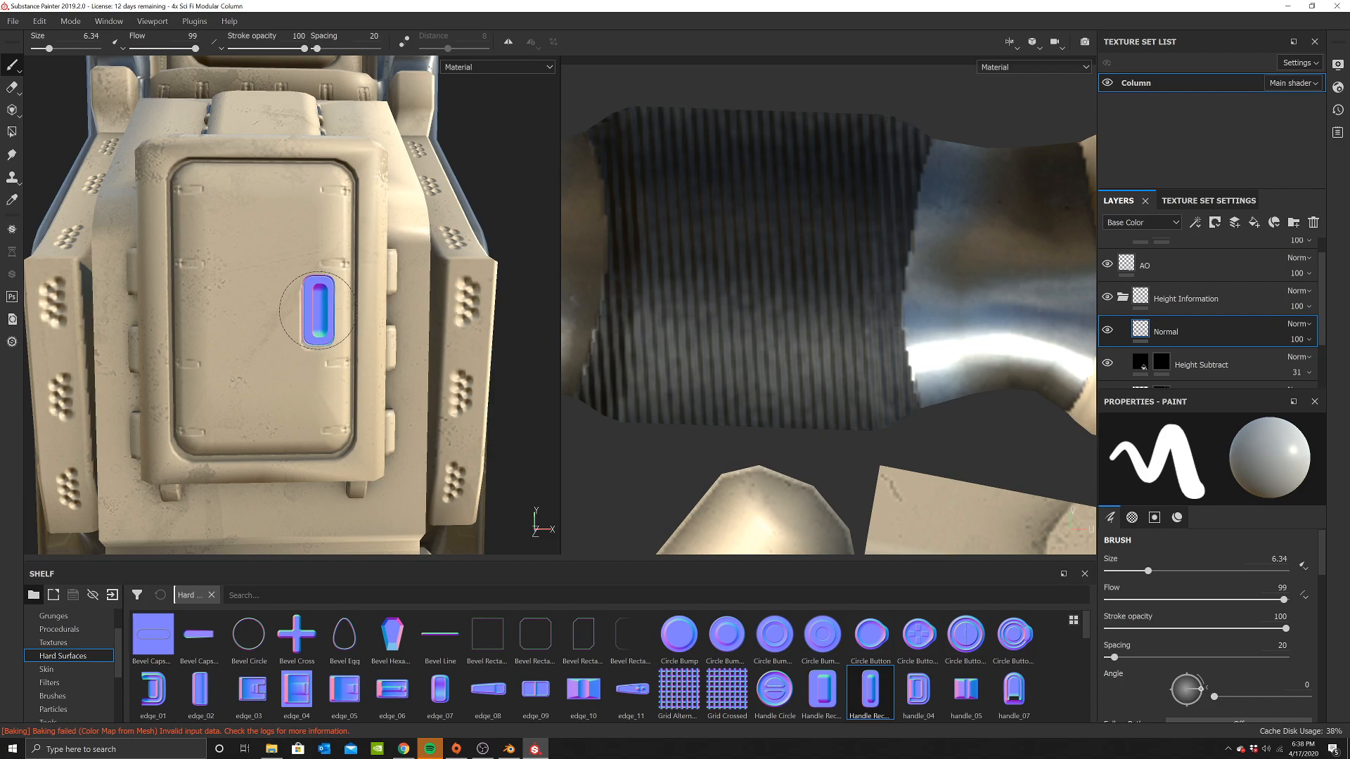
scroll(309, 311, "down", 5)
left_click_drag(394, 330, 420, 320, "alt")
scroll(420, 320, "up", 5)
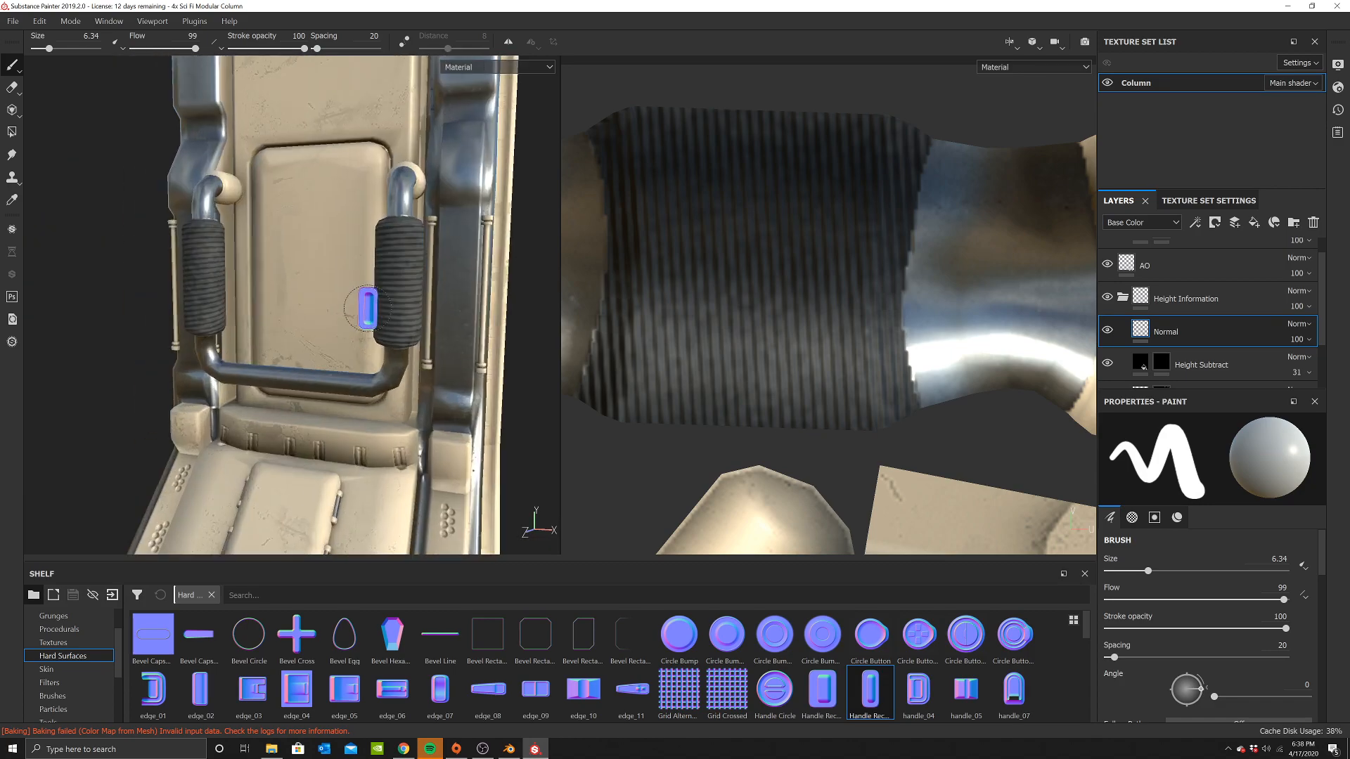
Assign handle_10 as the brush's normal map, with a 90 degree angle and brush size 10.1
left_click_drag(870, 692, 724, 483)
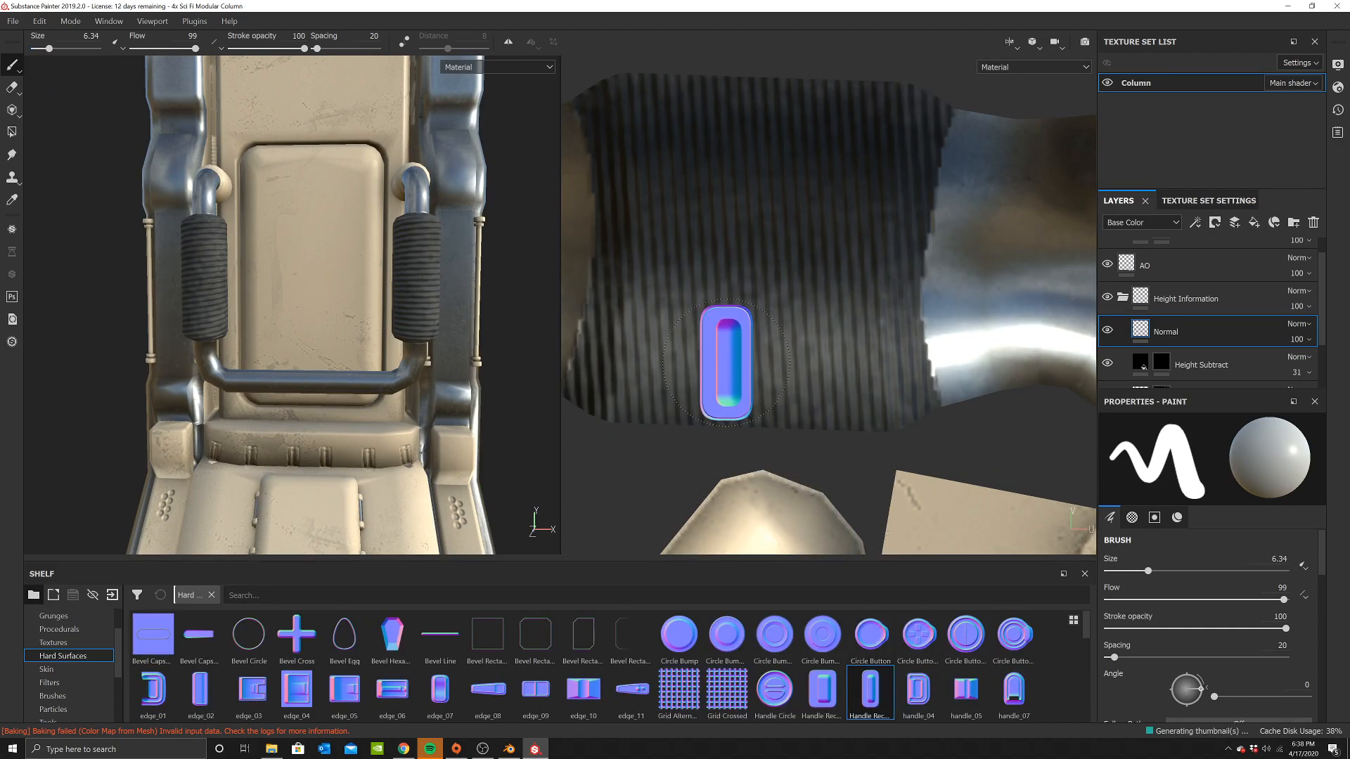
scroll(584, 636, "down", 3)
right_click(577, 290)
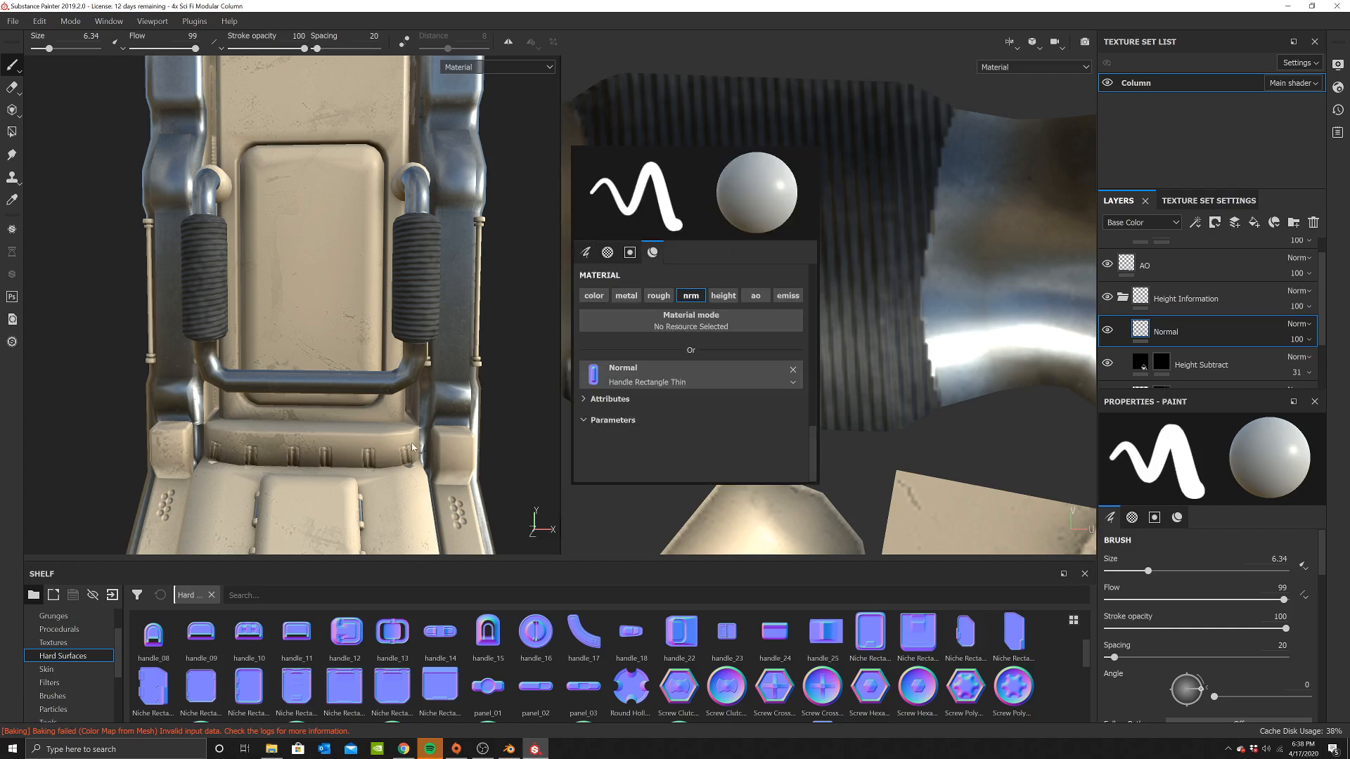
mouse_move(248, 632)
left_mouse_down()
mouse_move(628, 462)
mouse_move(680, 375)
left_mouse_up()
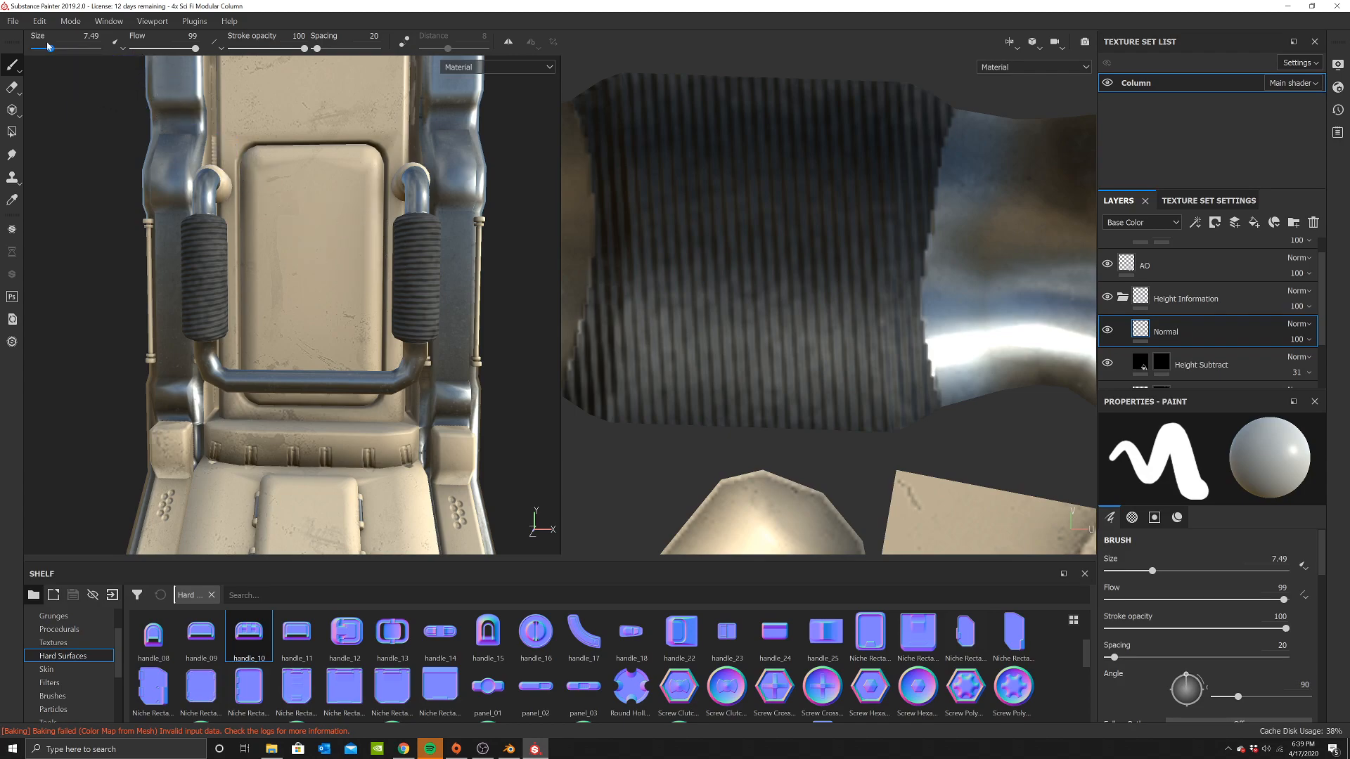
left_click_drag(48, 44, 52, 50)
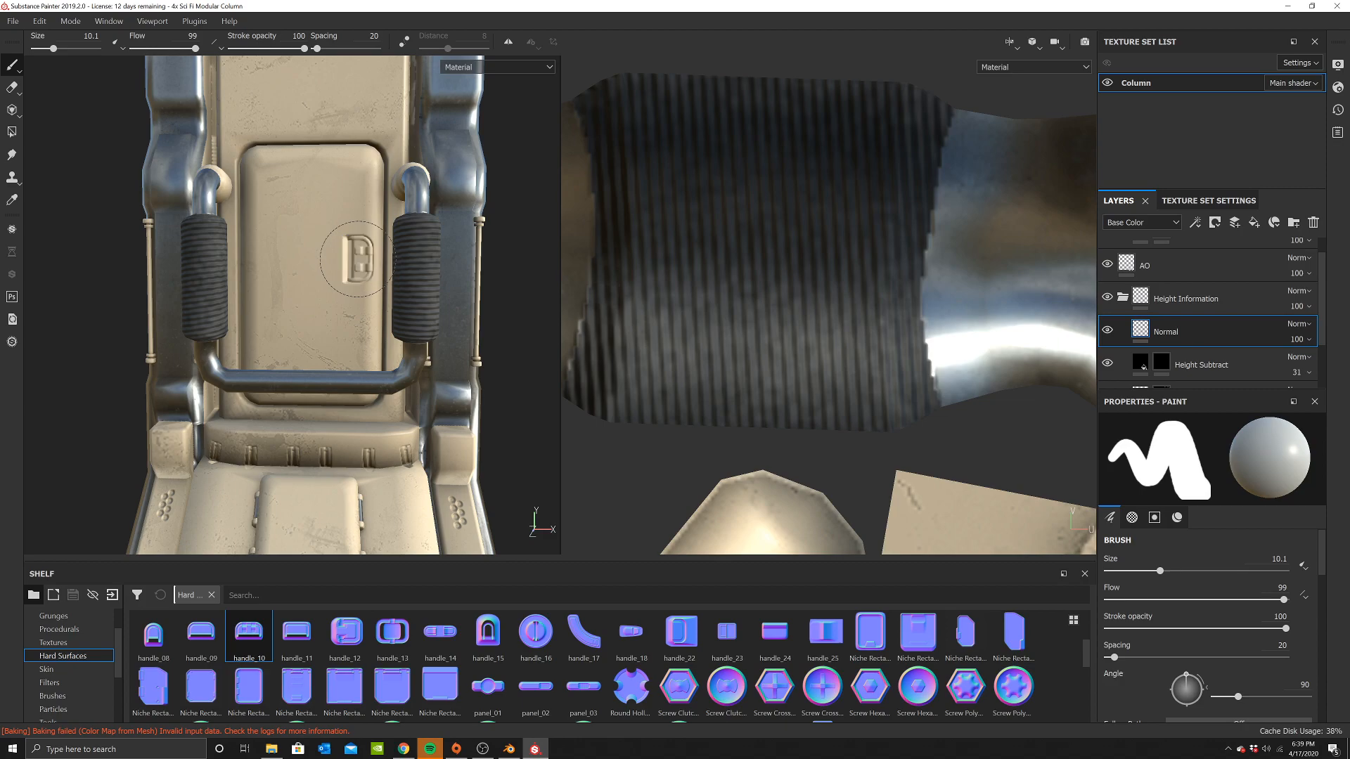
Turn on symmetry and stamp a mirrored pair of handle_10 details on the panel behind the large handle
scroll(372, 352, "down", 3)
mouse_move(370, 368)
left_mouse_down("alt")
mouse_move(449, 380)
mouse_move(391, 374)
left_mouse_up("alt")
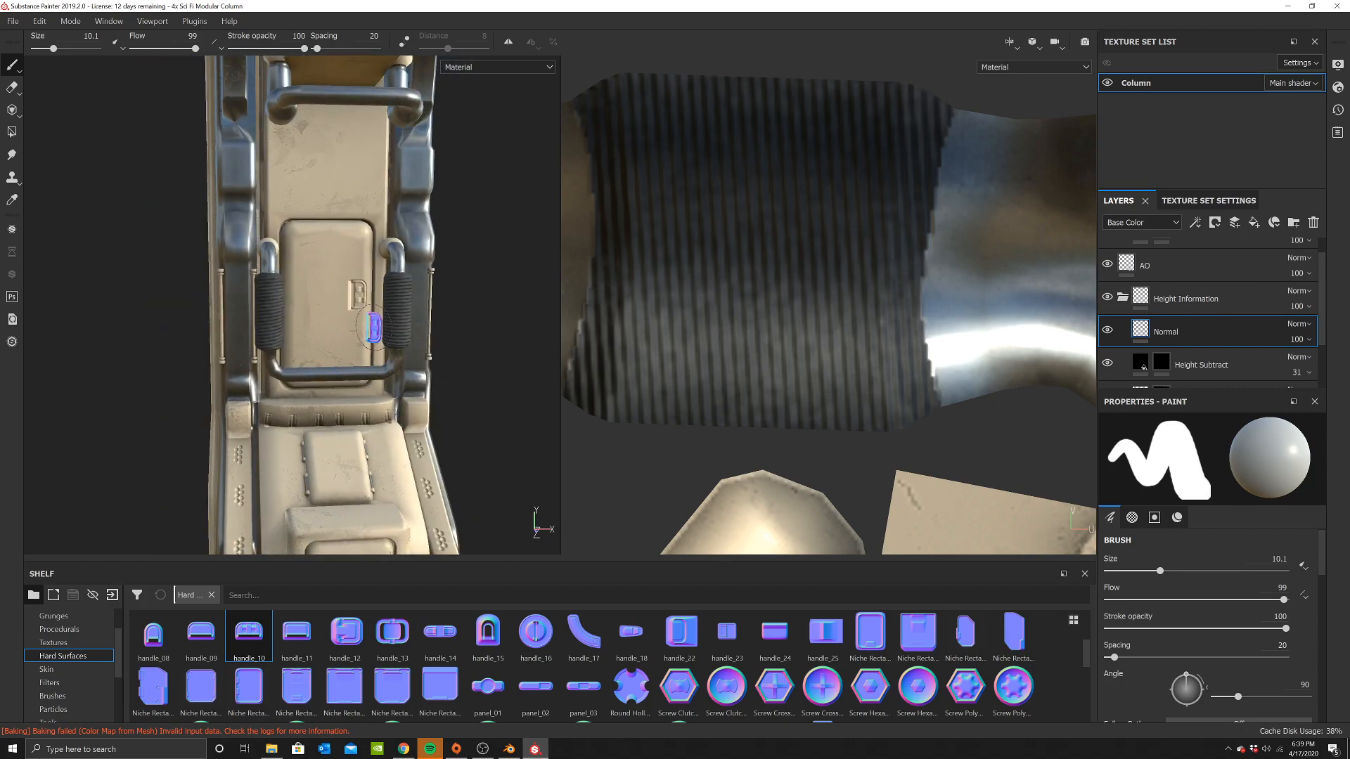
left_click(506, 42)
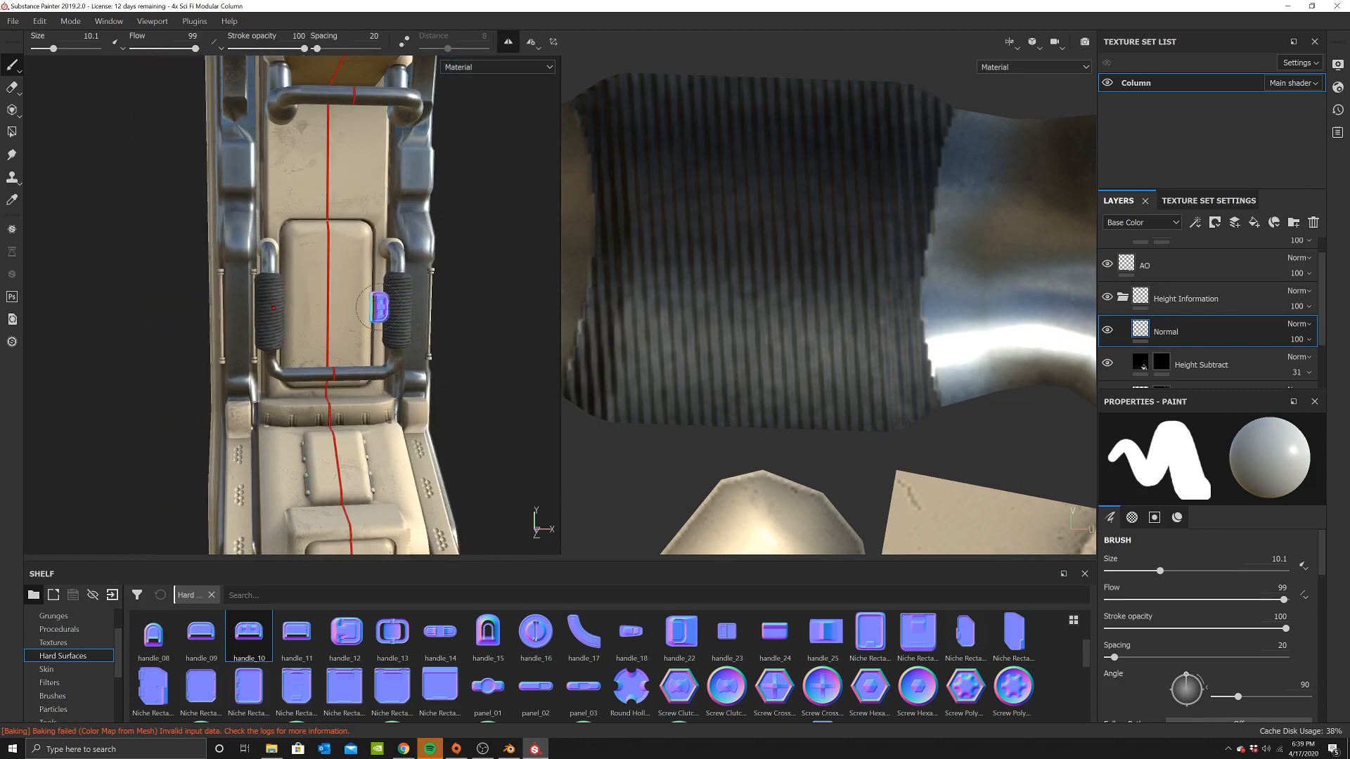
scroll(361, 298, "up", 1)
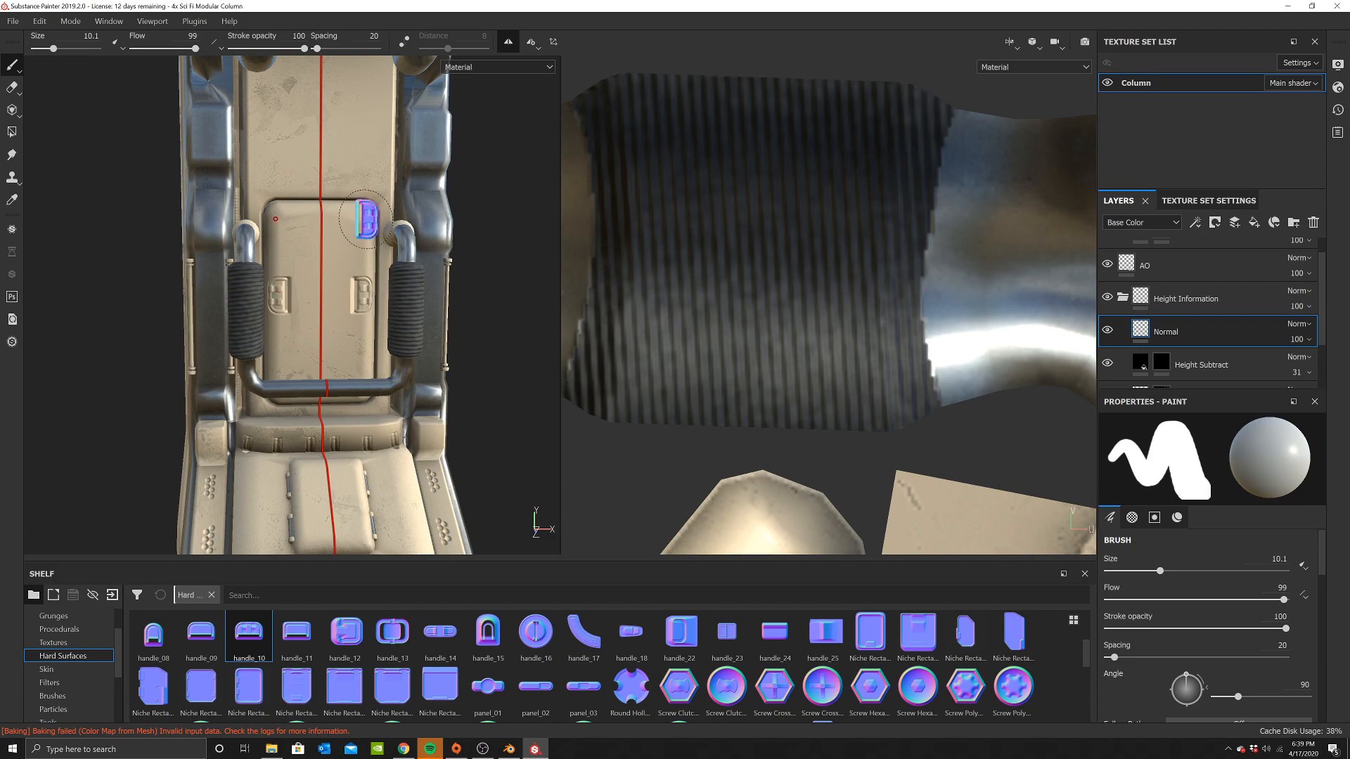
scroll(366, 310, "down", 4)
mouse_move(373, 337)
left_mouse_down("alt")
mouse_move(425, 349)
mouse_move(369, 348)
left_mouse_up("alt")
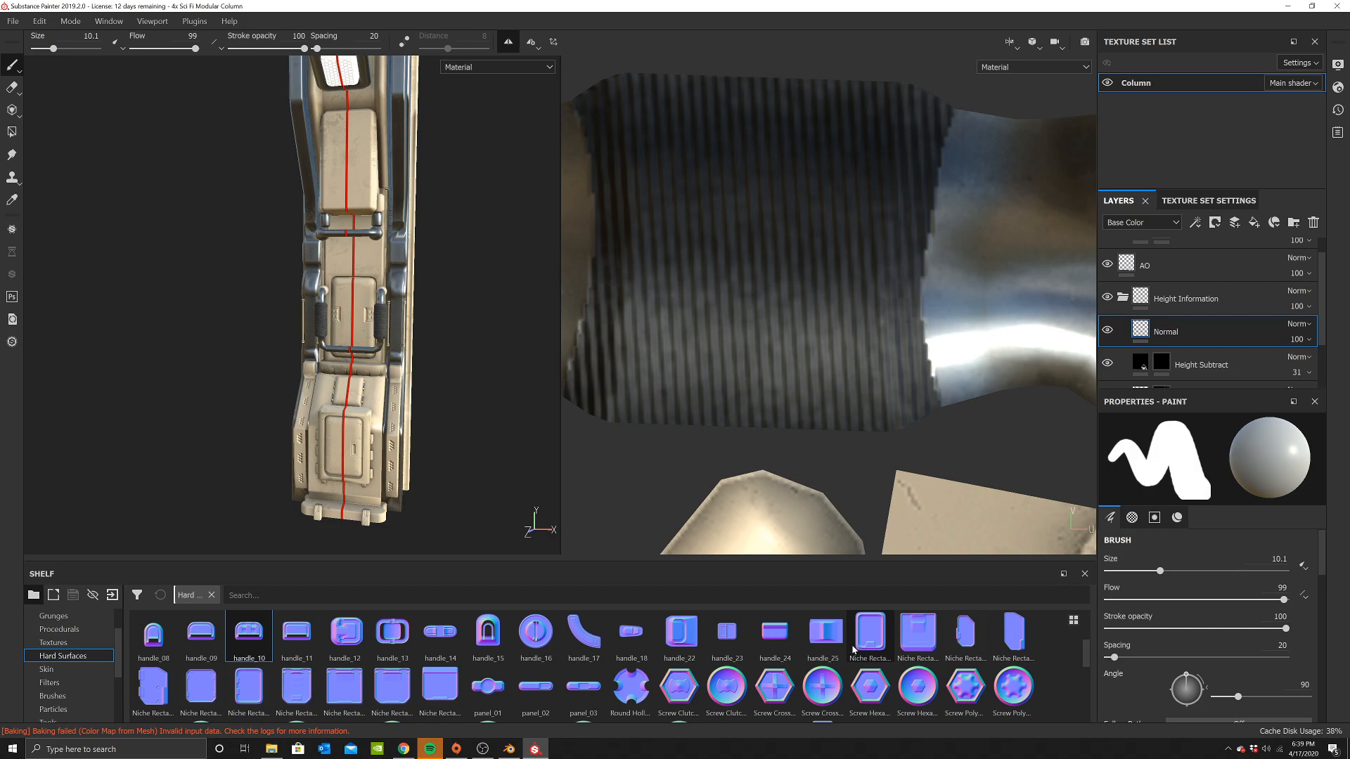
Assign handle_13 as the brush's normal map and set the brush size to 5.57
mouse_move(863, 646)
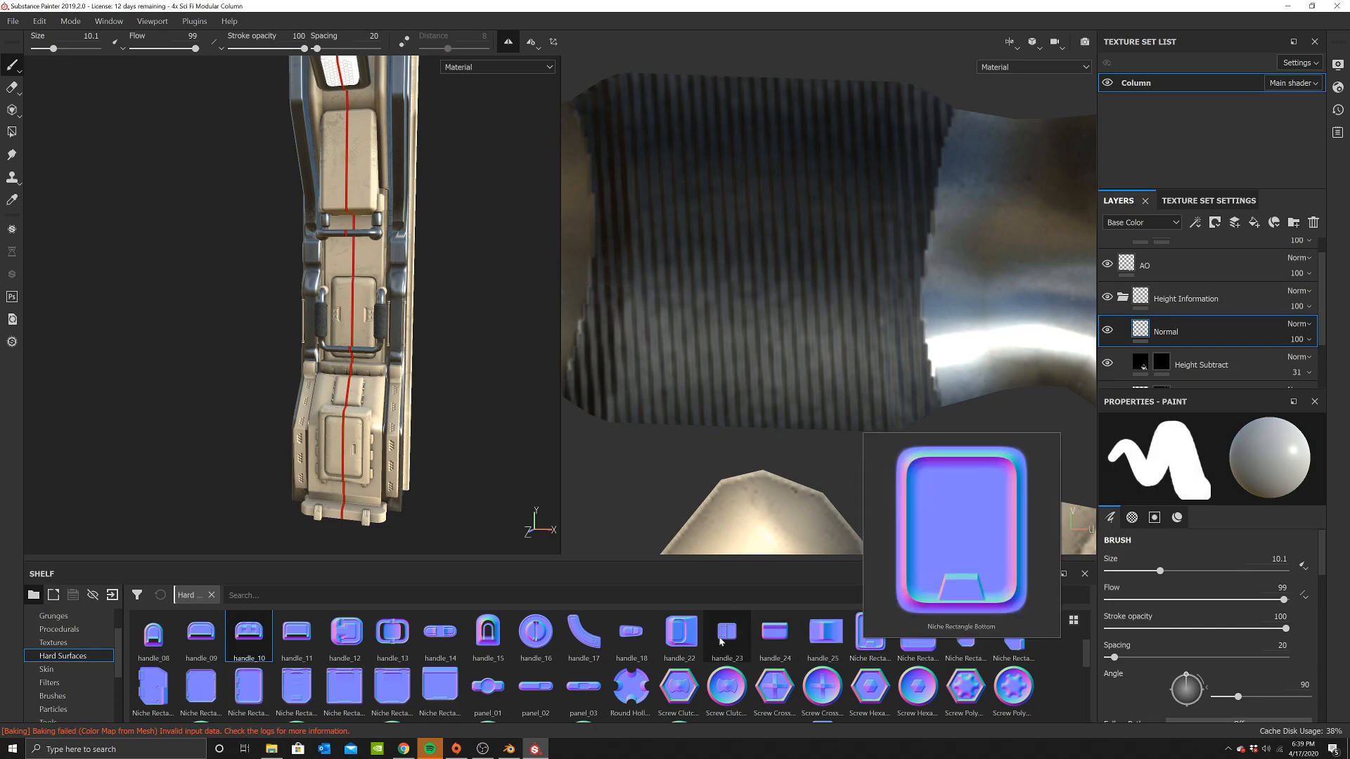
left_click(535, 633)
scroll(377, 304, "up", 4)
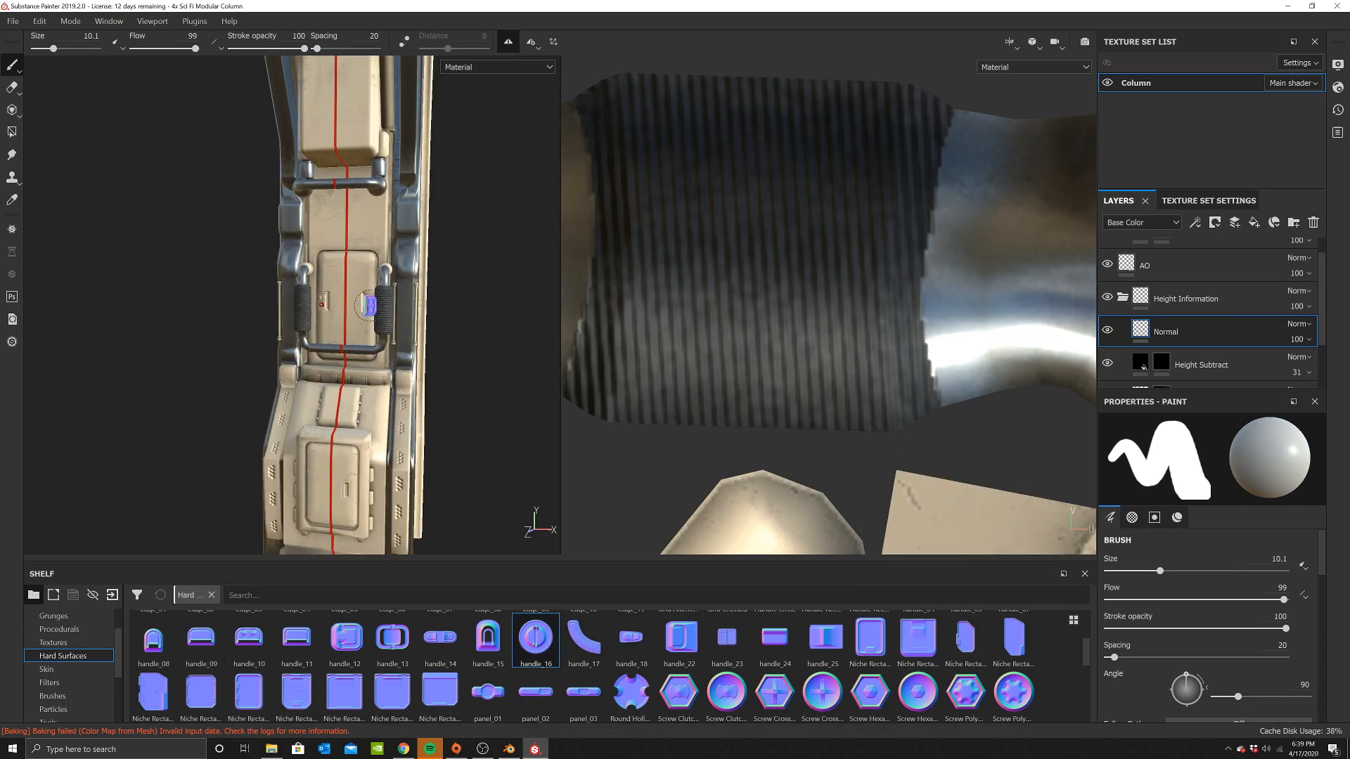
right_click(637, 535)
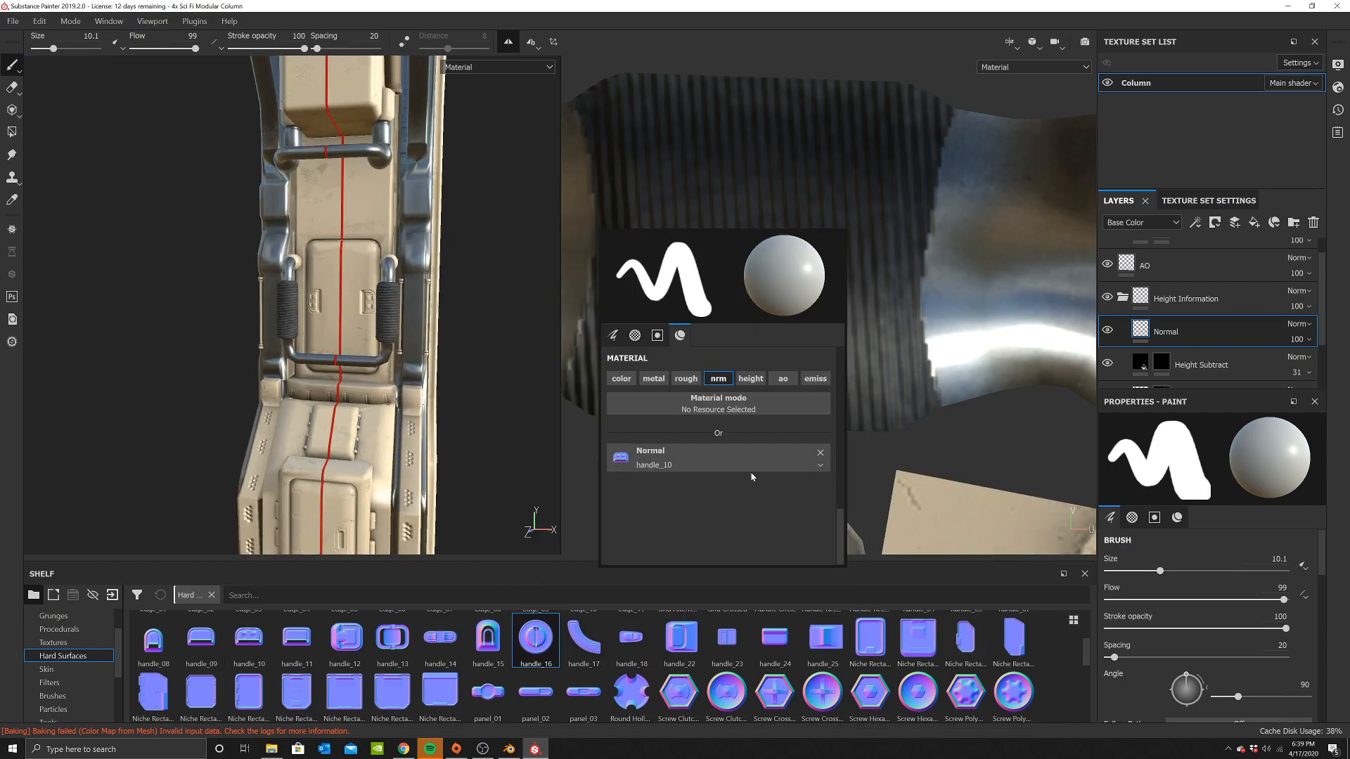
mouse_move(414, 636)
left_mouse_down()
mouse_move(723, 469)
mouse_move(717, 458)
left_mouse_up()
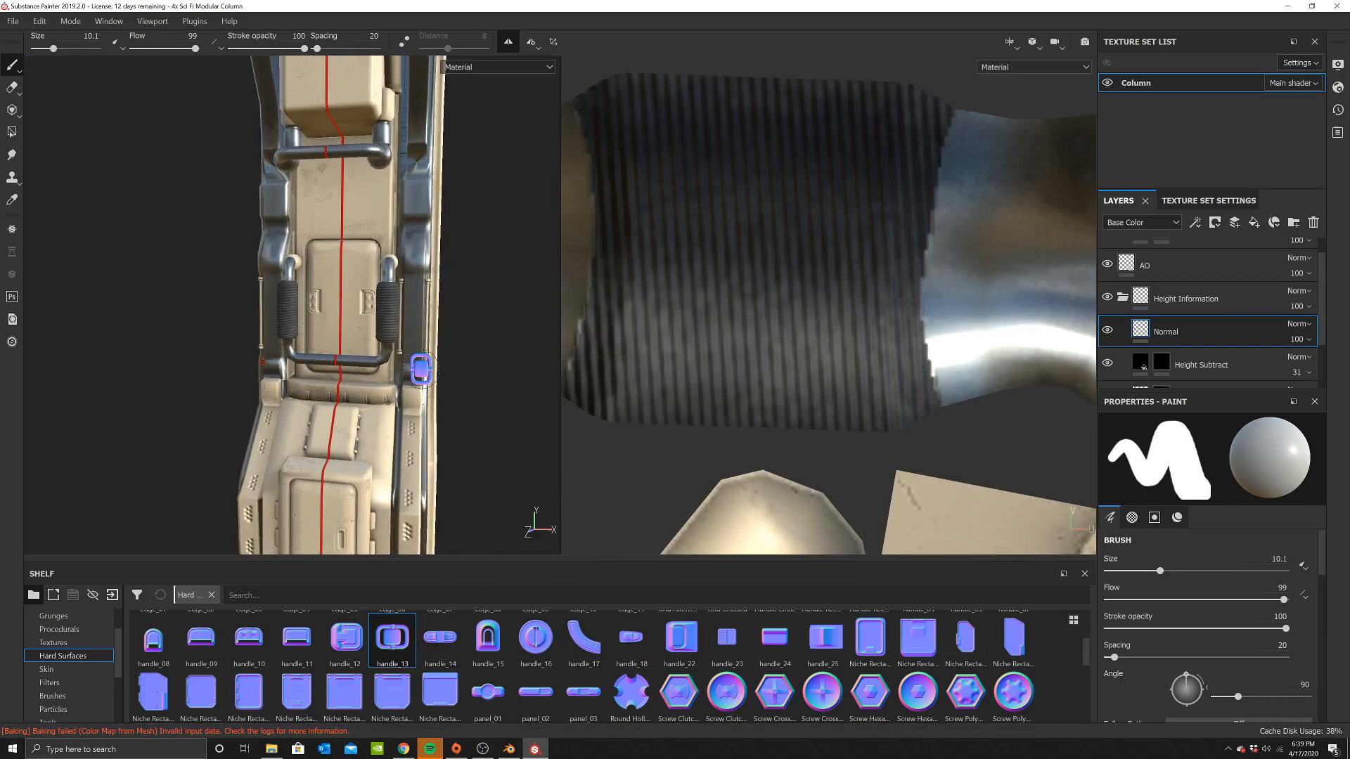
left_click(42, 51)
Stamp mirrored handle_13 details in the panel's upper corners at a 130 degree angle, and undo the handle_10 pair
scroll(366, 256, "up", 4)
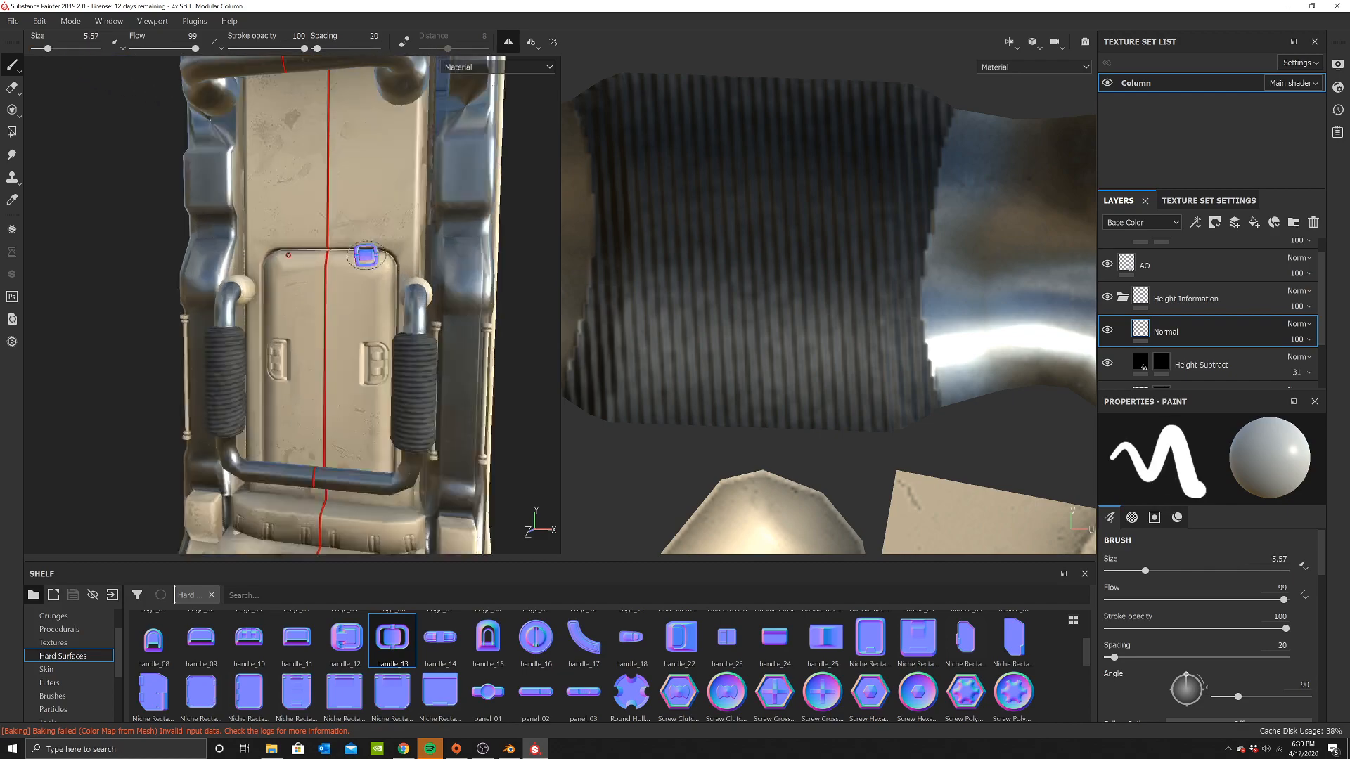
left_click(378, 269)
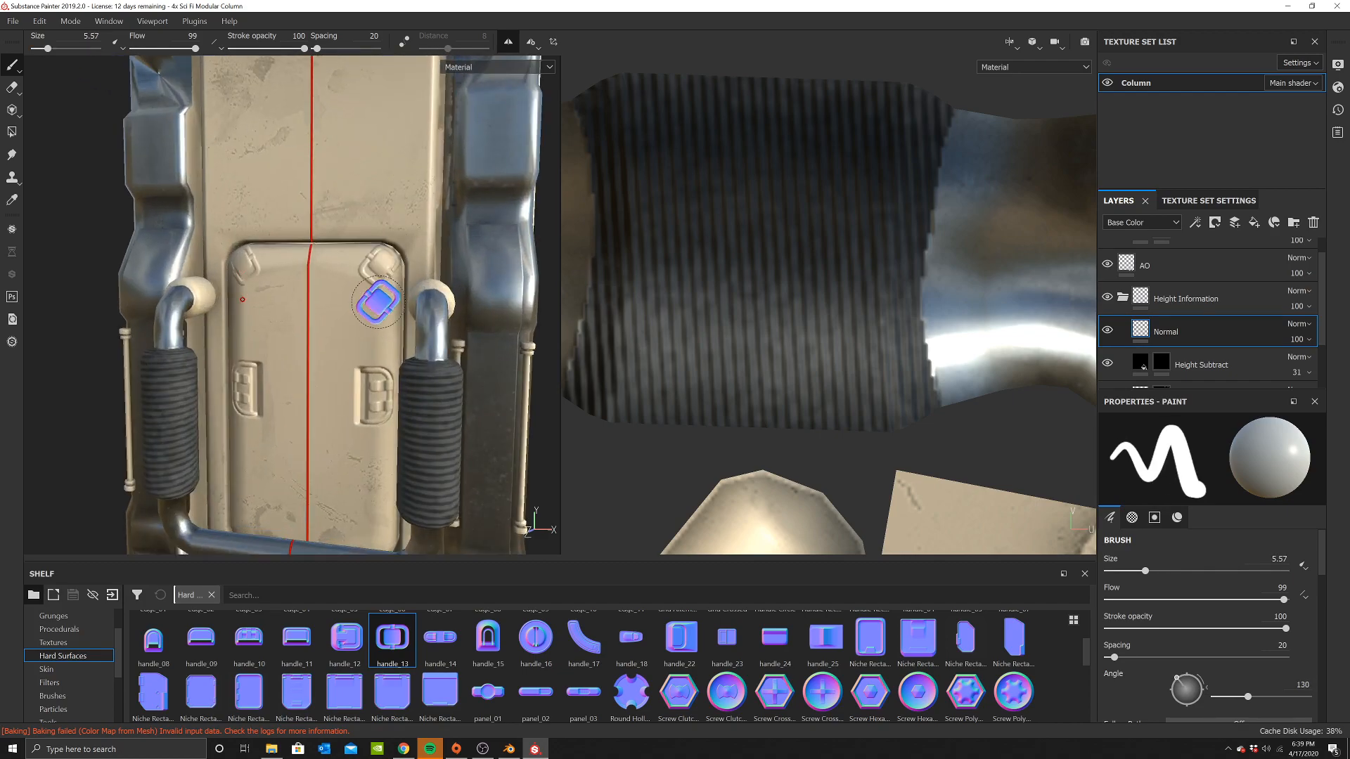
scroll(369, 385, "down", 3)
mouse_move(369, 384)
left_mouse_down("alt")
mouse_move(426, 310)
mouse_move(450, 302)
mouse_move(405, 296)
mouse_move(425, 274)
left_mouse_up("alt")
key("ctrl+z")
key("ctrl+z")
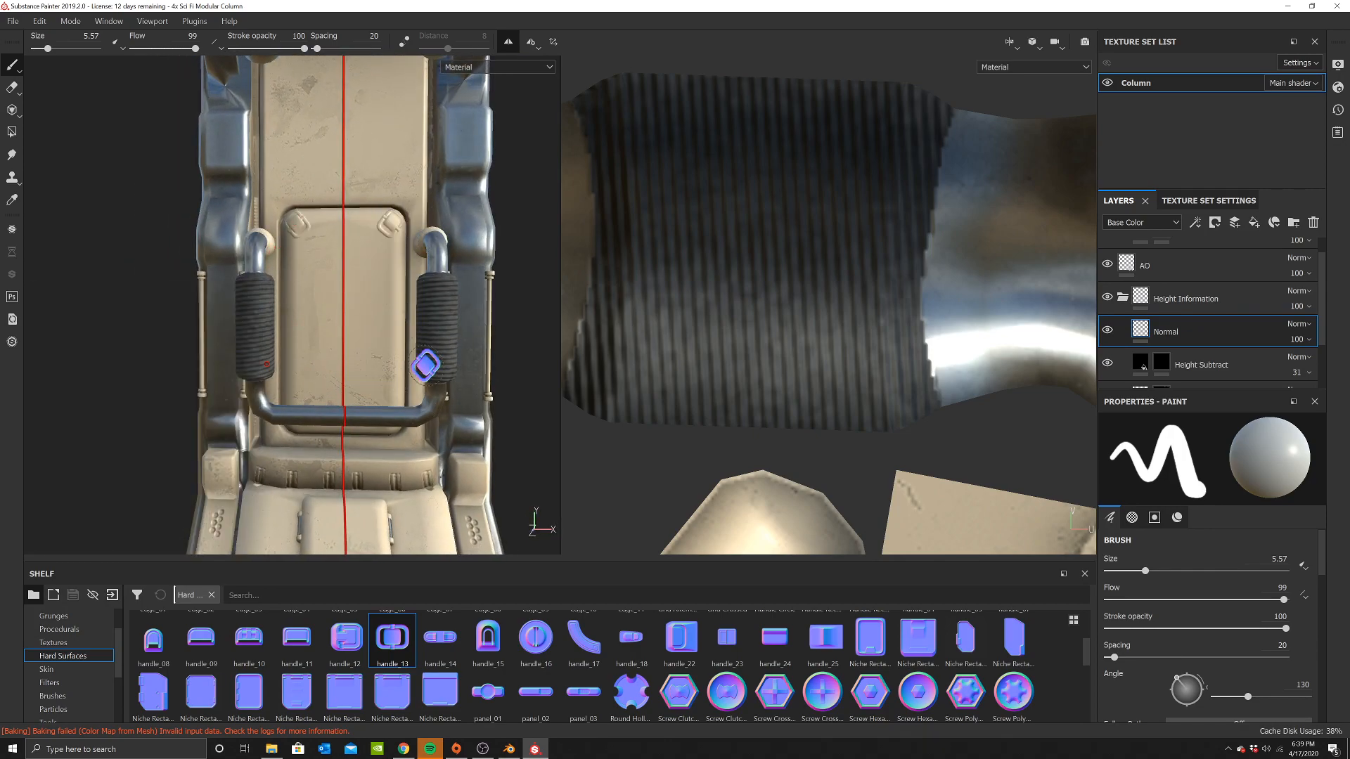
Stamp mirrored handle_13 details in the lower corners of the same panel at a 42 degree angle
left_click_drag(425, 364, 431, 253, "alt")
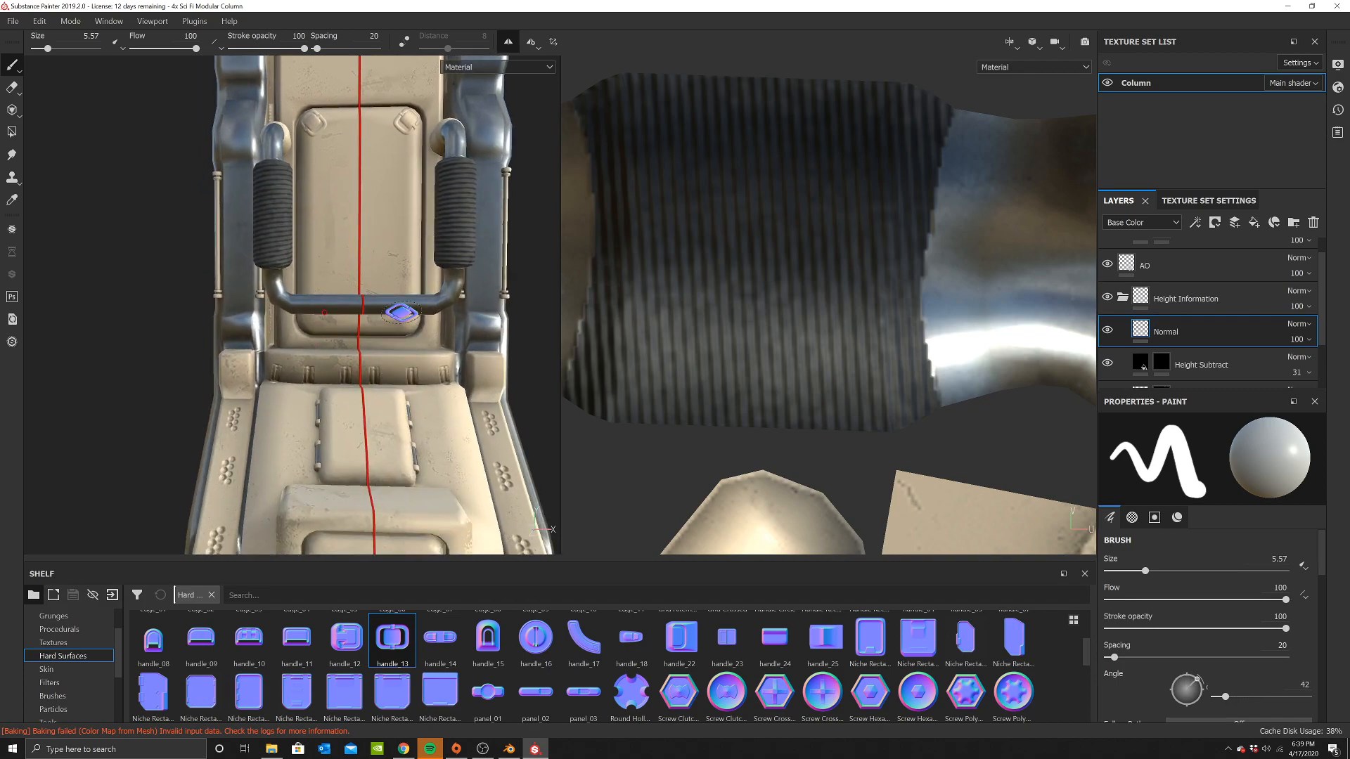
left_click_drag(406, 325, 411, 304, "alt")
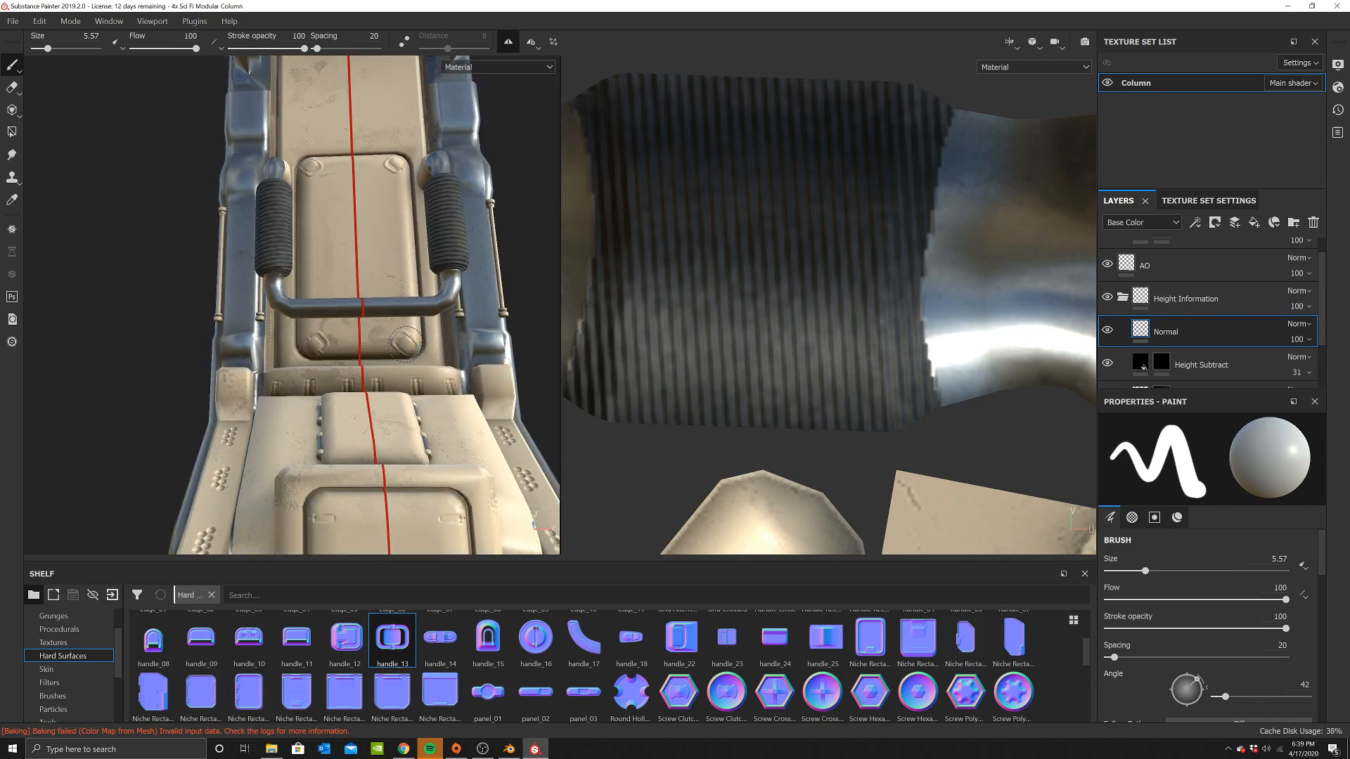
scroll(392, 235, "down", 4)
Assign the round handle_16 as the brush's normal map
scroll(403, 286, "up", 1)
scroll(404, 286, "down", 1)
left_click_drag(404, 286, 338, 331, "alt")
middle_click_drag(393, 393, 390, 324, "alt")
left_click(541, 641)
right_click(405, 308)
left_click_drag(545, 641, 535, 372)
Stamp mirrored handle_16 details on top of the rounded ends of the column's base
scroll(333, 197, "up", 3)
scroll(333, 196, "down", 2)
left_click_drag(333, 197, 260, 204, "alt")
middle_click_drag(360, 407, 400, 340, "alt")
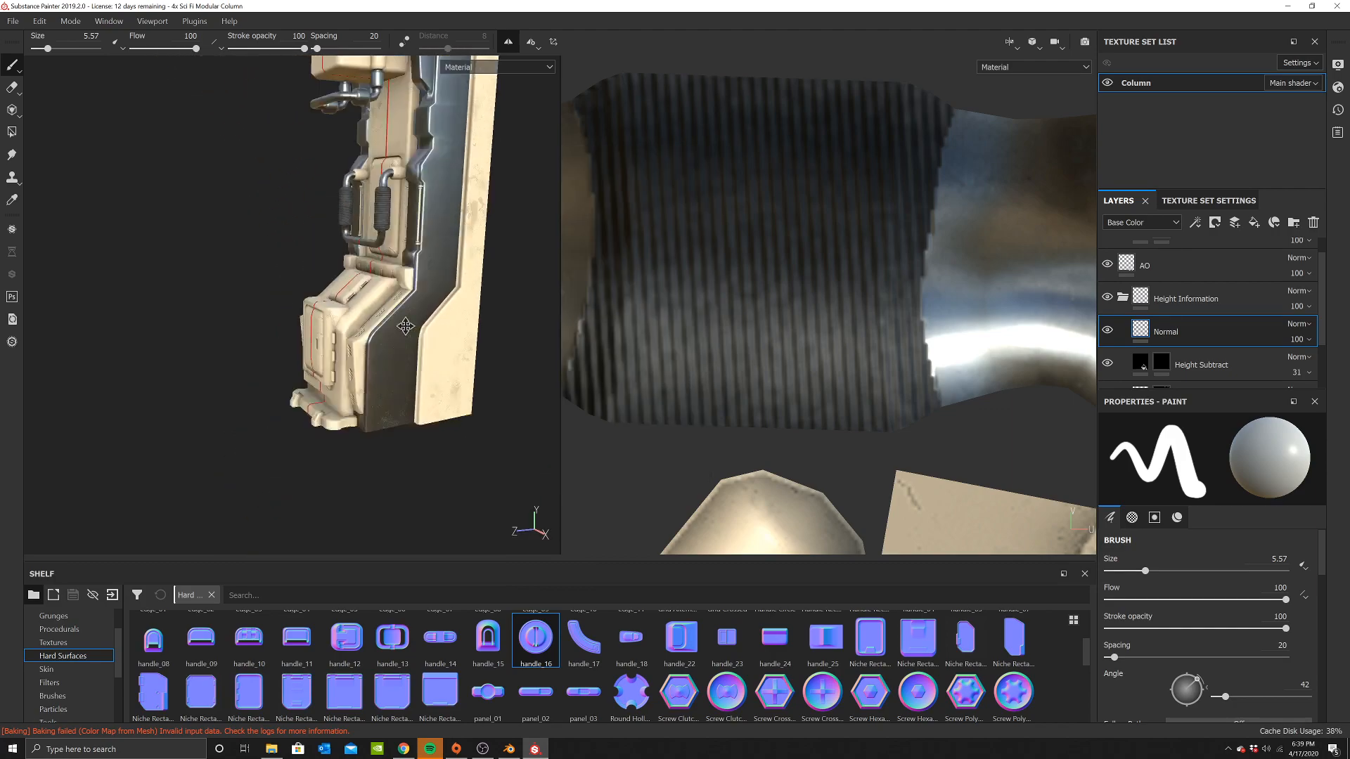
scroll(331, 392, "up", 3)
left_click_drag(331, 391, 389, 404, "alt")
scroll(389, 403, "up", 3)
middle_click_drag(440, 370, 358, 366, "alt")
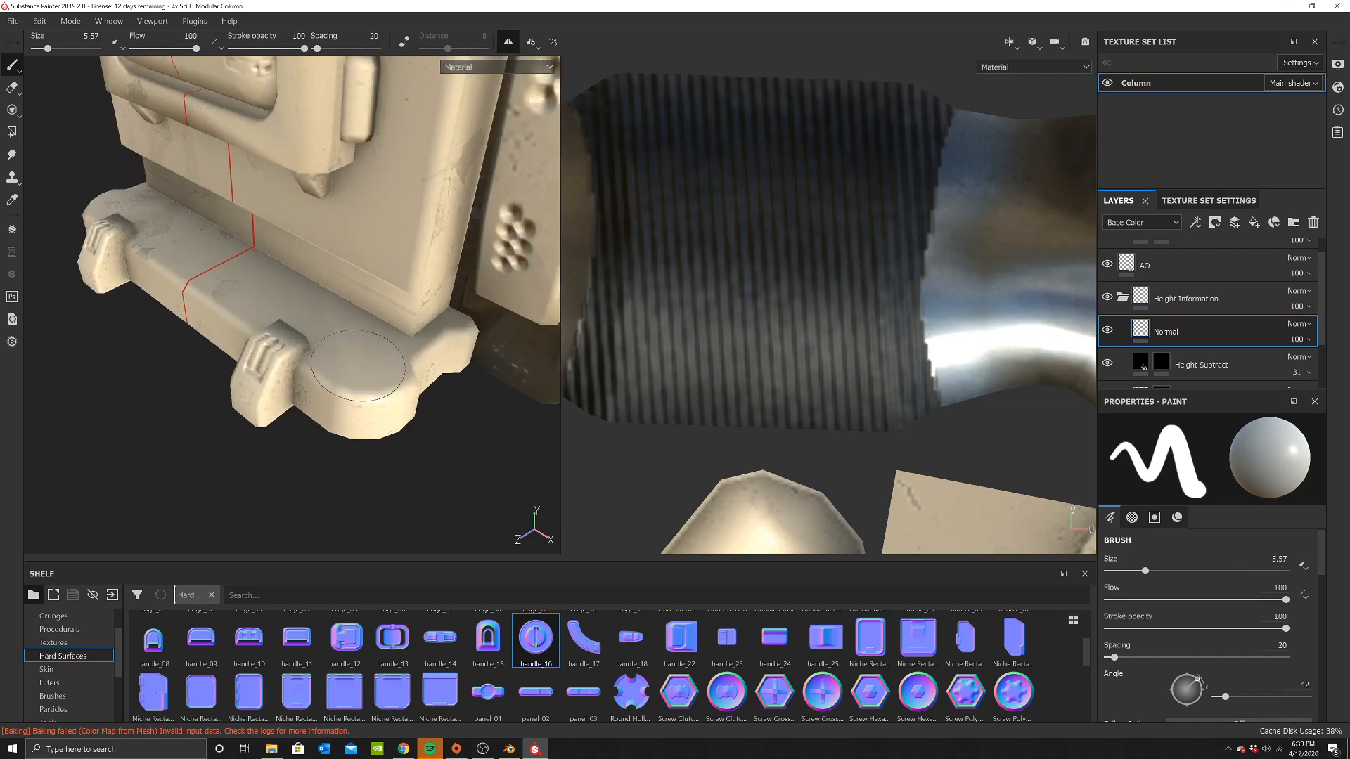
left_click(358, 365)
Examine the column's front, side and upper body for further places to stamp details
scroll(295, 253, "down", 5)
left_click_drag(317, 331, 419, 309, "alt")
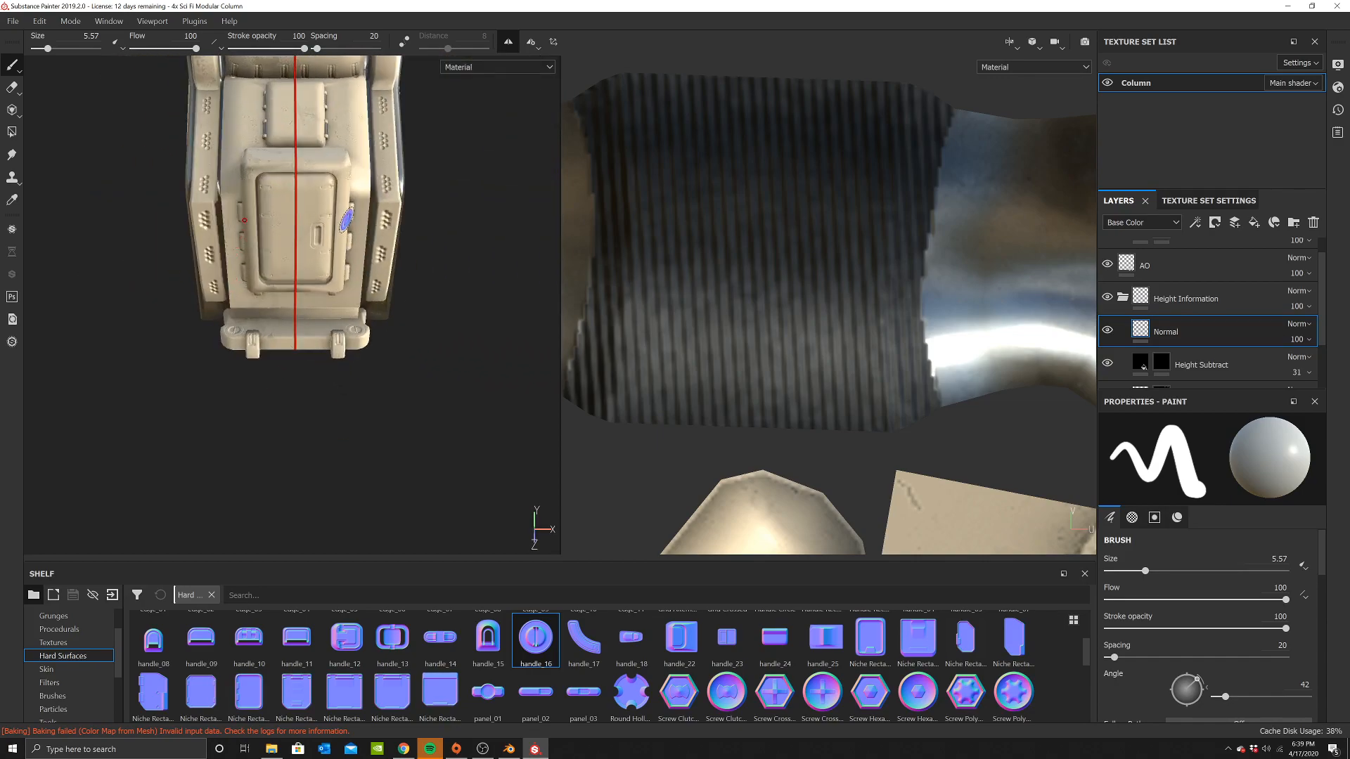
middle_click_drag(362, 191, 389, 313, "alt")
scroll(389, 313, "down", 2)
left_click_drag(389, 314, 352, 275, "alt")
middle_click_drag(352, 275, 295, 348, "alt")
scroll(300, 317, "down", 2)
left_click_drag(300, 317, 295, 279, "alt")
middle_click_drag(352, 171, 386, 262, "alt")
scroll(386, 262, "down", 2)
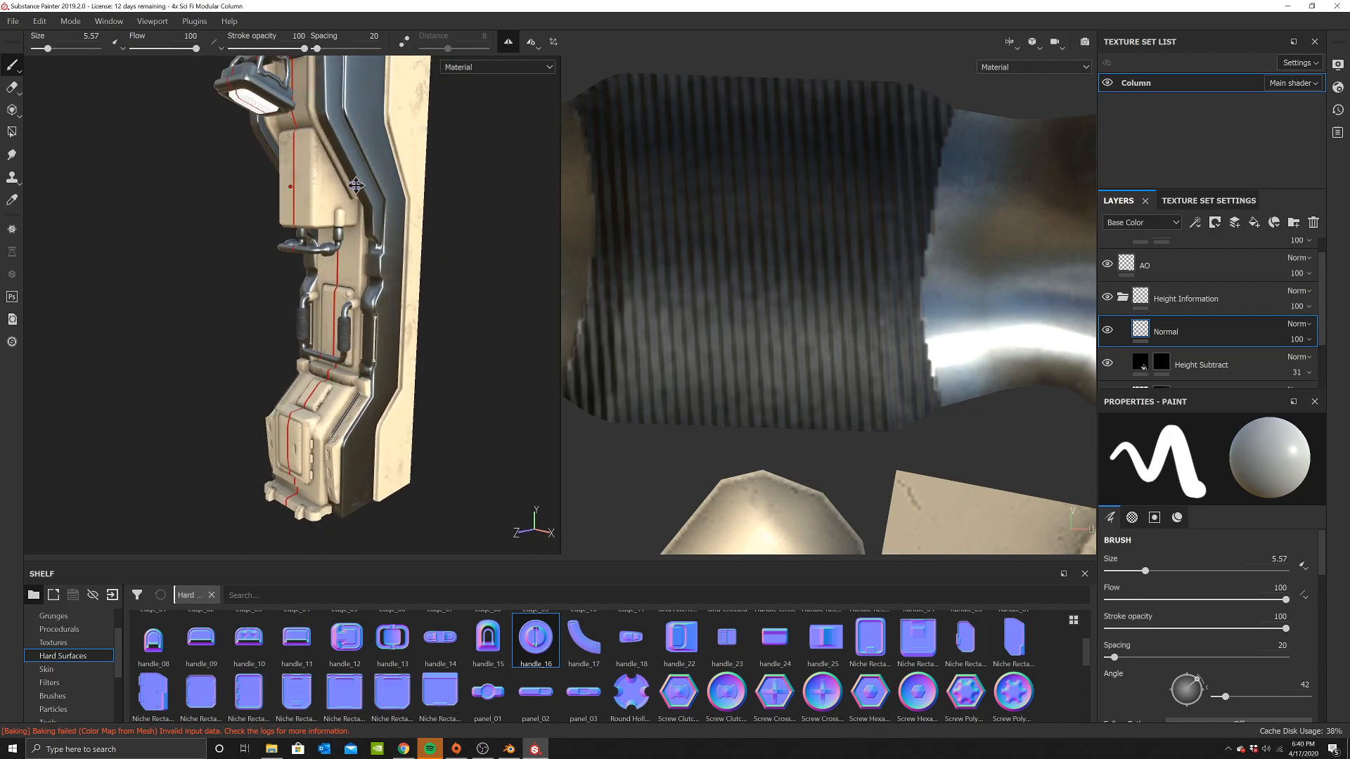
middle_click_drag(397, 156, 412, 210, "alt")
left_click_drag(413, 210, 377, 203, "alt")
Assign handle_18 as the brush's normal map and stamp mirrored details on the lamp head at a 273 degree angle
left_click_drag(536, 637, 678, 345)
left_click_drag(622, 640, 699, 266)
left_click_drag(232, 204, 324, 201, "alt")
scroll(324, 202, "up", 6)
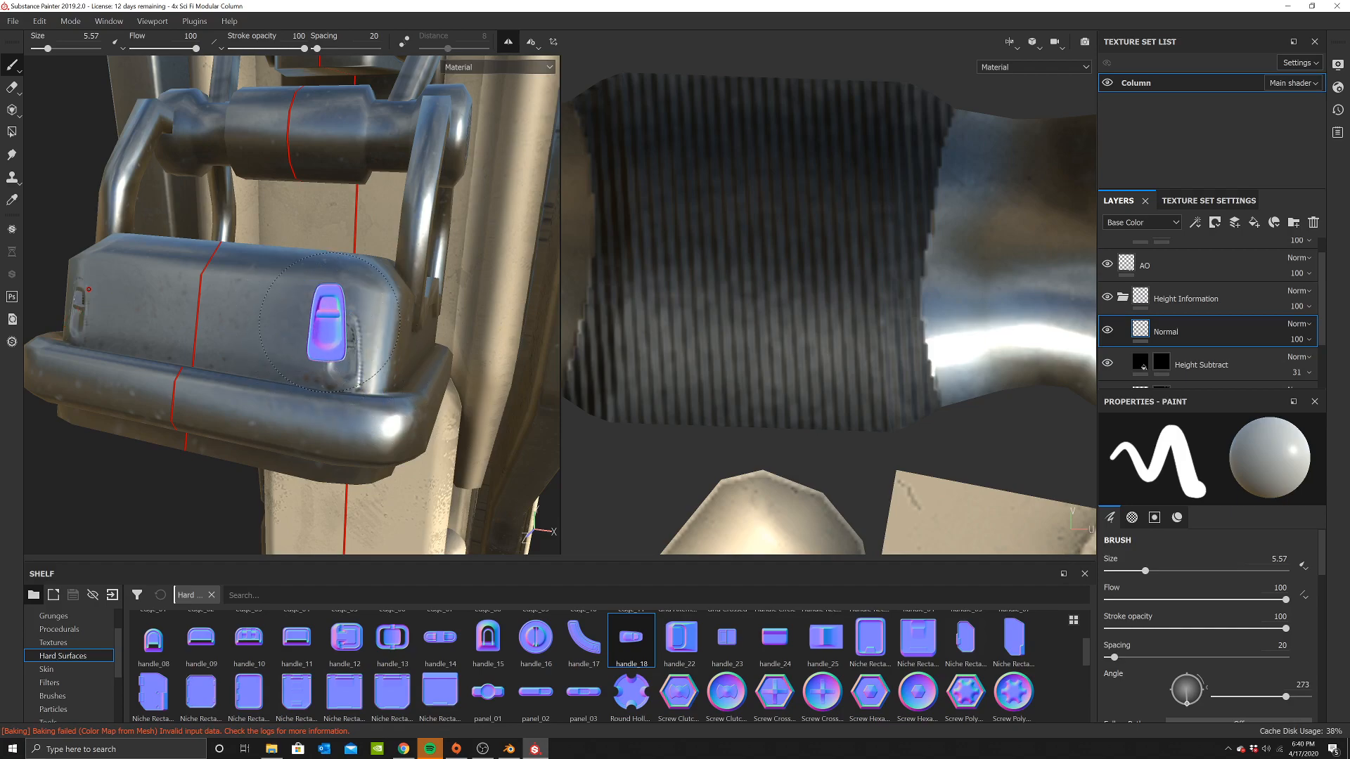
mouse_move(368, 365)
left_mouse_down("alt")
mouse_move(401, 385)
mouse_move(379, 351)
mouse_move(416, 364)
mouse_move(331, 307)
left_mouse_up("alt")
mouse_move(413, 320)
left_mouse_down("alt")
mouse_move(362, 267)
mouse_move(379, 309)
mouse_move(390, 278)
mouse_move(479, 304)
mouse_move(349, 288)
left_mouse_up("alt")
mouse_move(424, 309)
left_mouse_down("alt")
mouse_move(502, 260)
mouse_move(293, 163)
mouse_move(323, 277)
mouse_move(280, 259)
mouse_move(315, 267)
mouse_move(302, 227)
left_mouse_up("alt")
scroll(422, 255, "up", 2)
left_click_drag(432, 264, 439, 337, "alt")
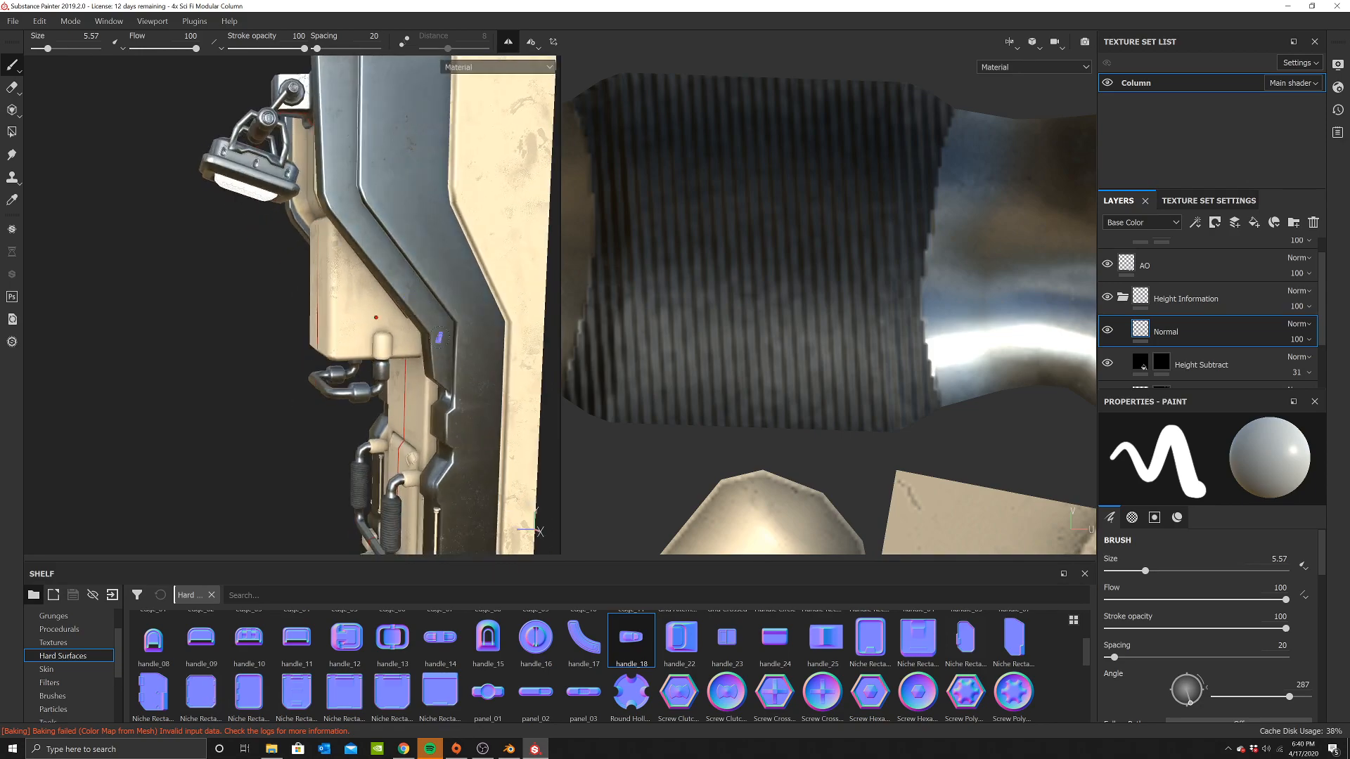
Assign handle_14 as the brush's normal map, with brush size 9.41 and a 355 degree angle
right_click(466, 192)
left_click_drag(440, 636, 562, 316)
left_click_drag(393, 310, 327, 324, "alt")
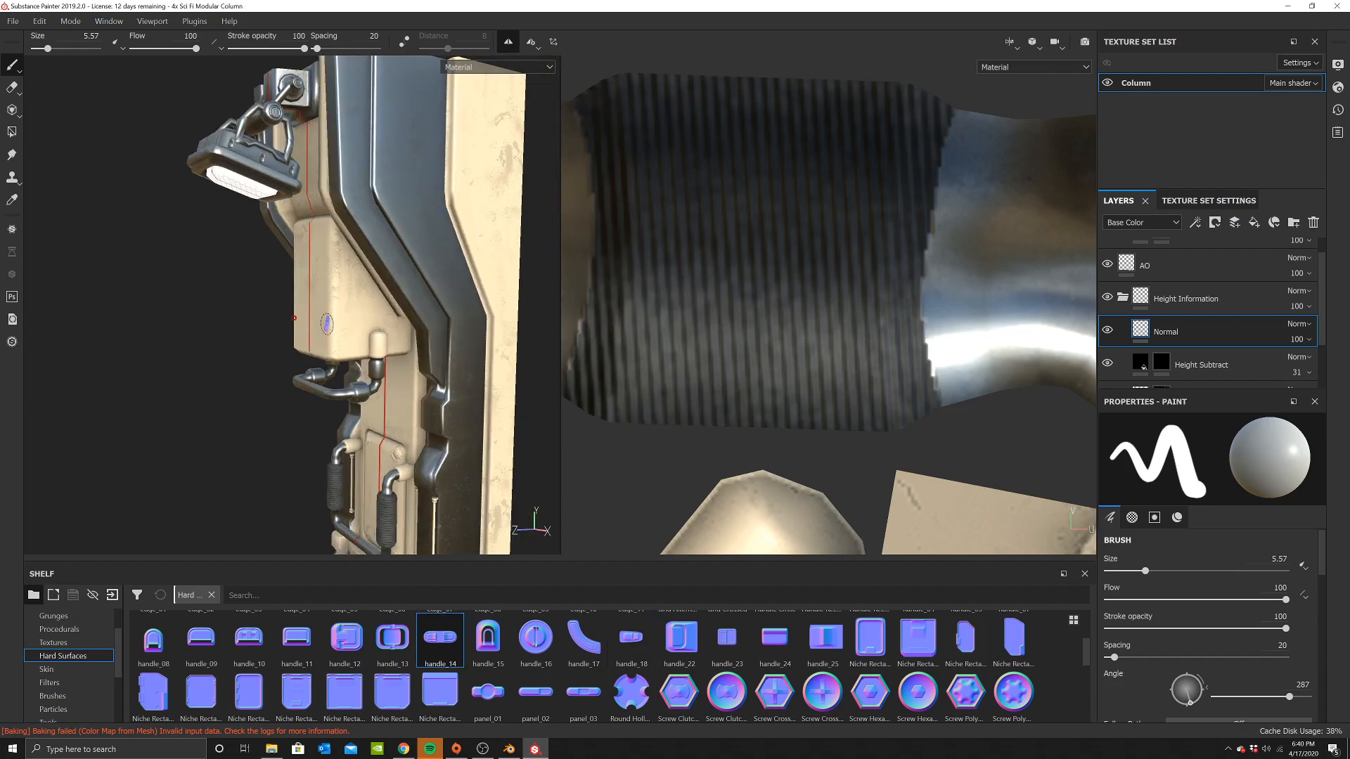
scroll(327, 323, "up", 2)
left_click_drag(47, 48, 51, 48)
left_click_drag(197, 126, 254, 191, "alt")
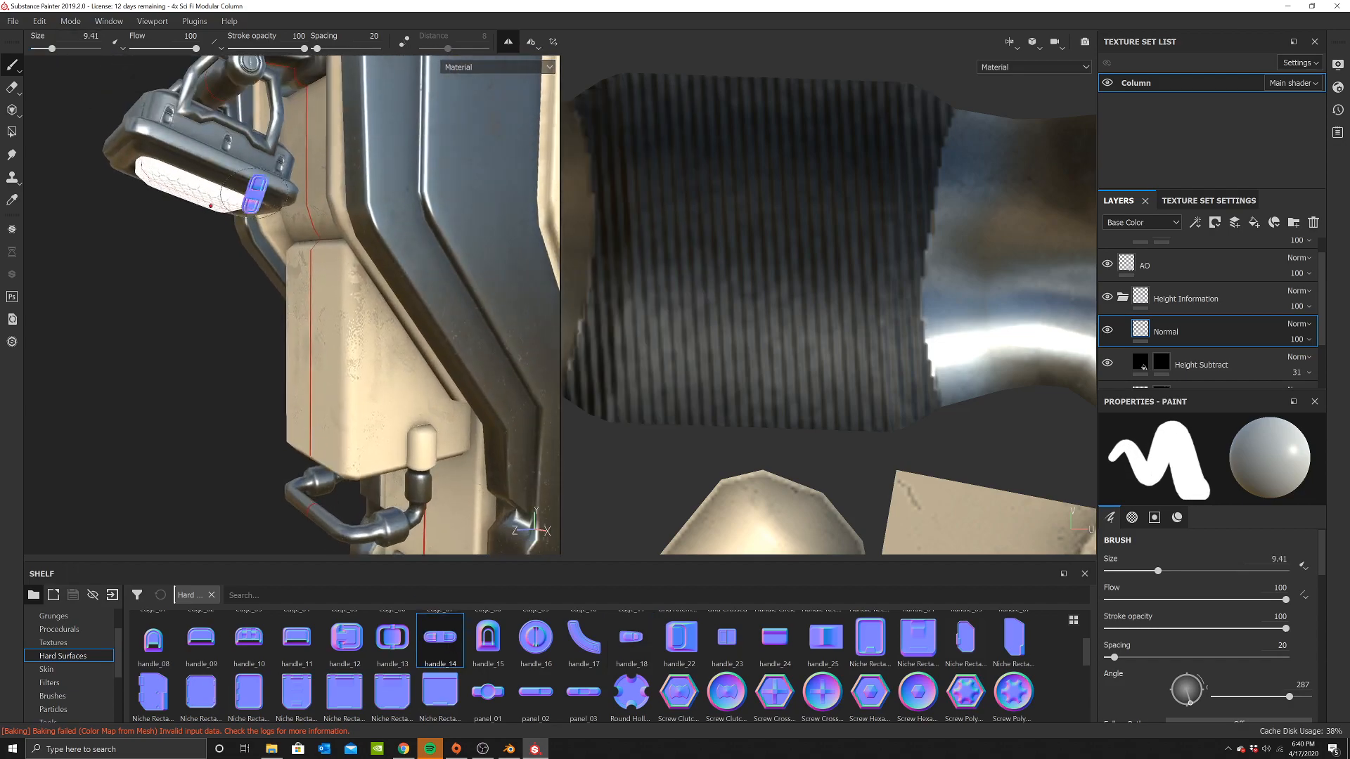
left_click_drag(246, 140, 346, 404, "alt")
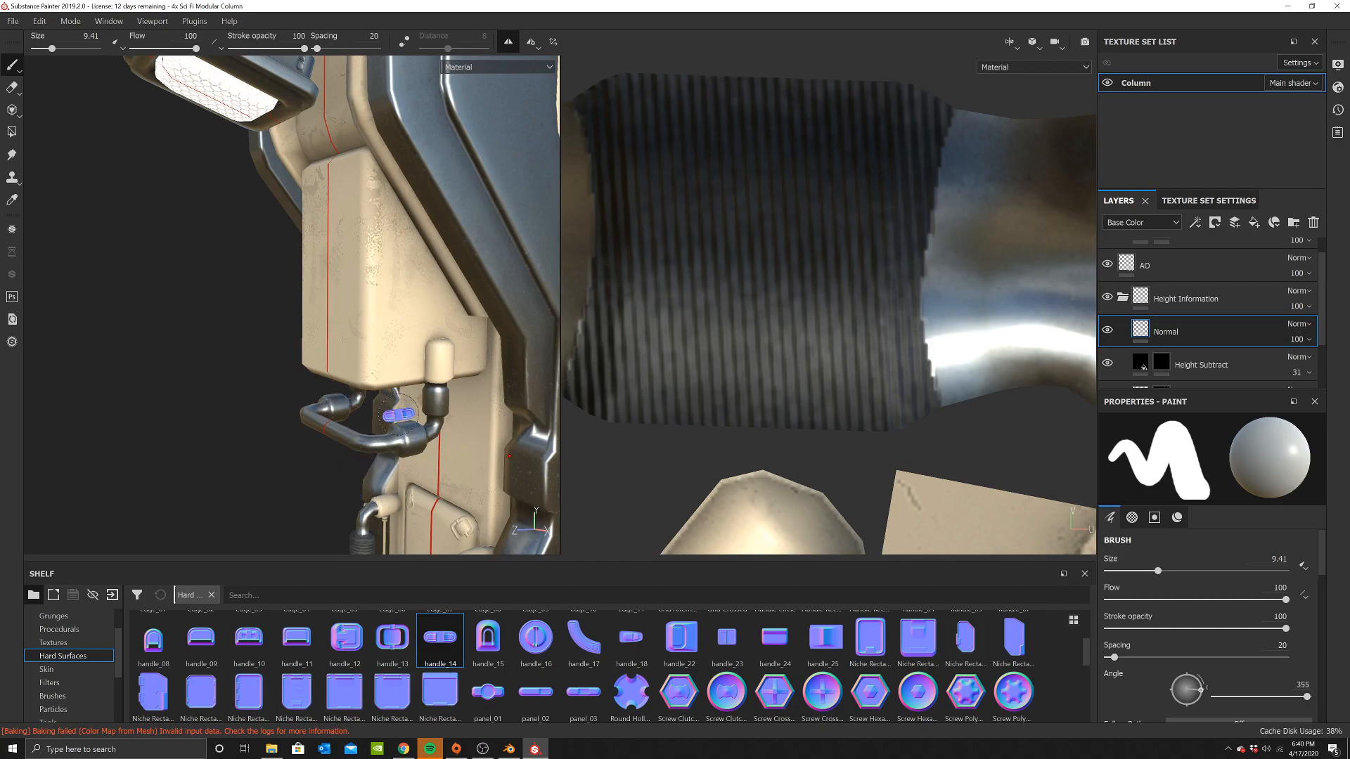
Set the brush size to 15.58 and stamp handle_14 at intervals down the lower metal side frame at a 357 degree angle
scroll(398, 415, "up", 2)
mouse_move(401, 338)
left_mouse_down("alt")
mouse_move(422, 376)
mouse_move(520, 330)
mouse_move(433, 320)
left_mouse_up("alt")
middle_click_drag(434, 320, 422, 292, "alt")
left_click_drag(55, 48, 59, 50)
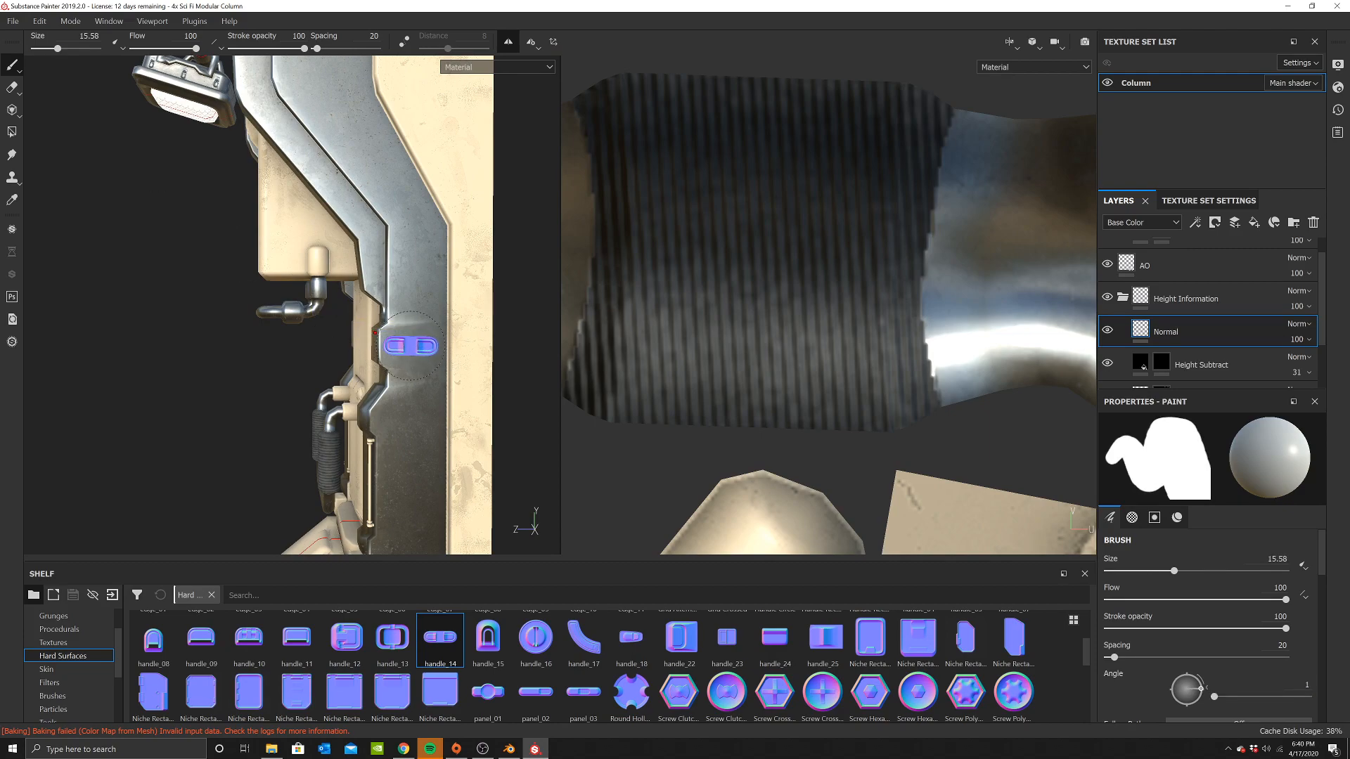
mouse_move(346, 324)
left_mouse_down("alt")
mouse_move(355, 302)
mouse_move(435, 316)
mouse_move(413, 385)
left_mouse_up("alt")
middle_click_drag(413, 385, 411, 353, "alt")
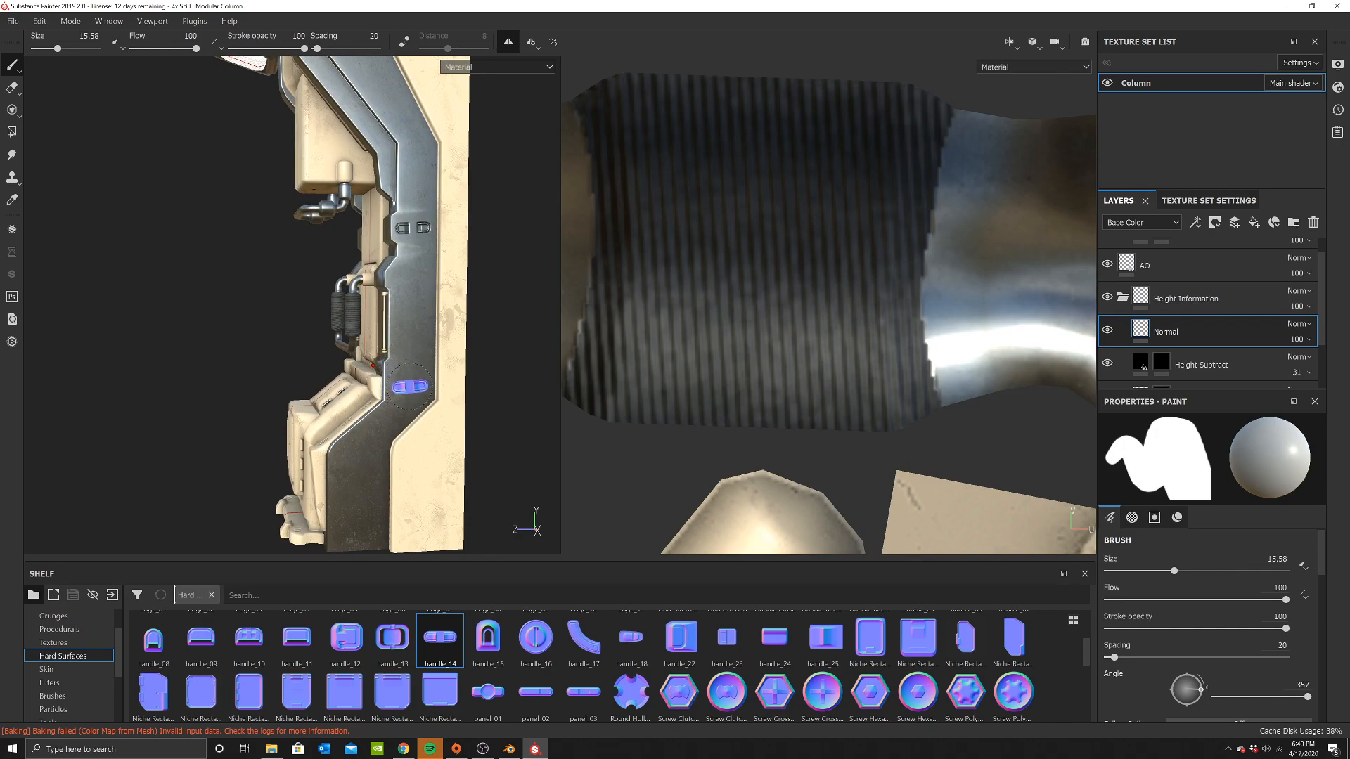
scroll(414, 307, "down", 3)
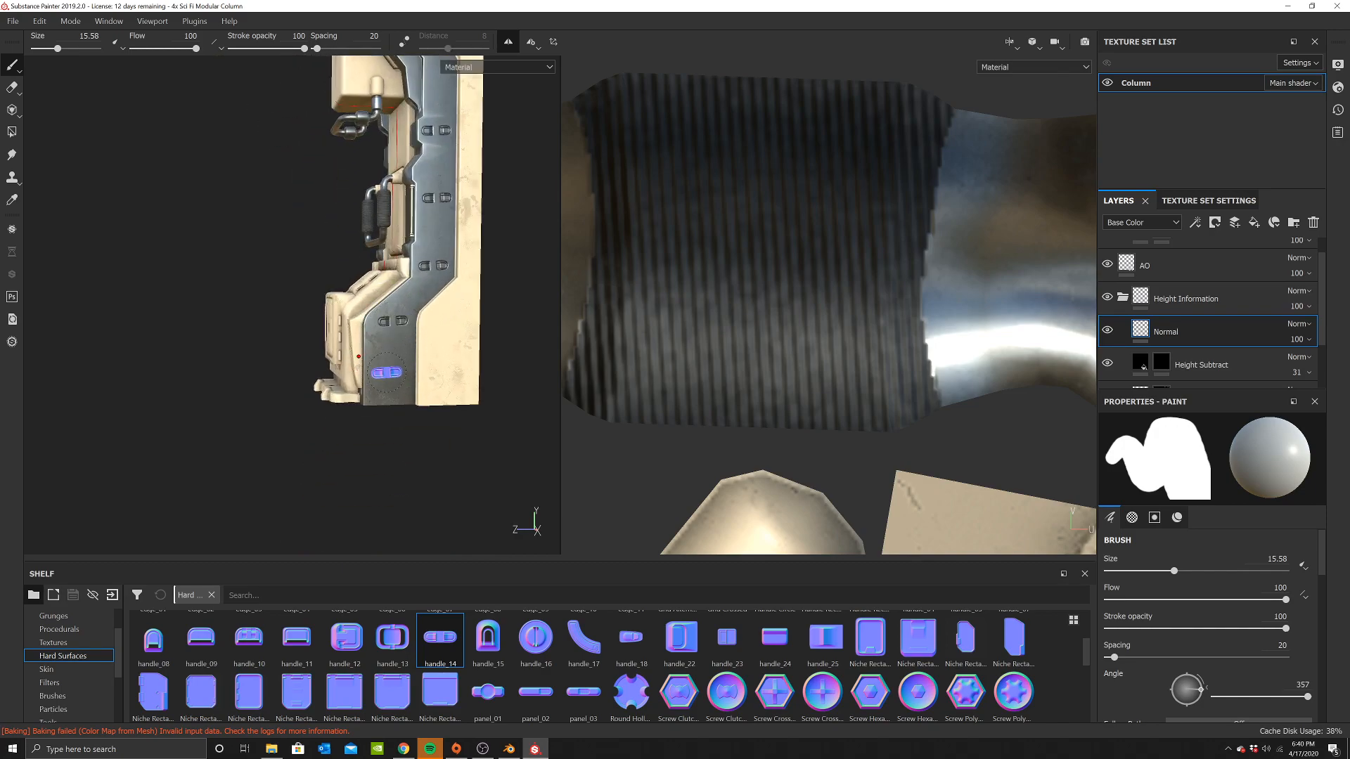
left_click(391, 386)
Stamp handle_14 at intervals up the upper part of the metal side frame at a 0 degree angle
scroll(409, 351, "down", 3)
middle_click_drag(418, 88, 411, 223, "alt")
scroll(410, 223, "up", 3)
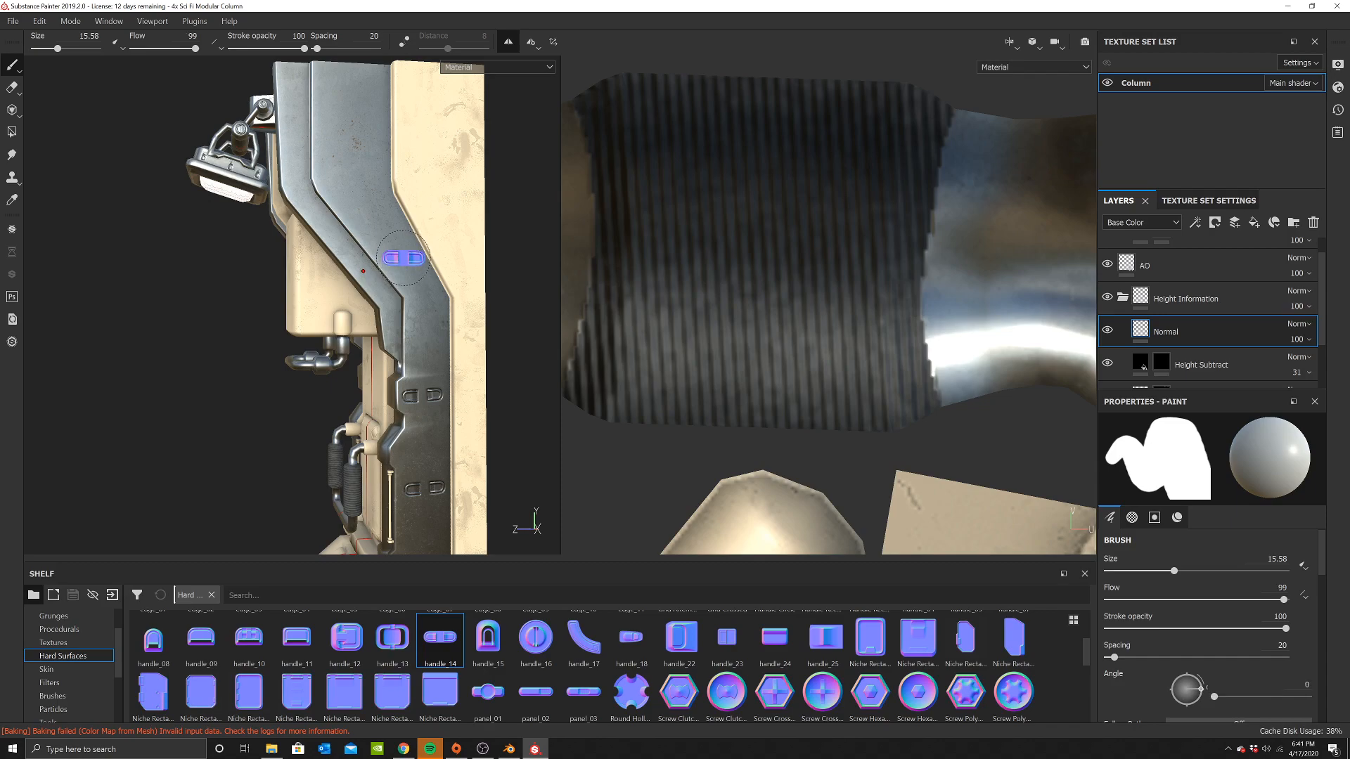
left_click(355, 78)
Assign handle_12 as the brush's normal map
scroll(377, 256, "down", 3)
left_click_drag(377, 256, 436, 323, "alt")
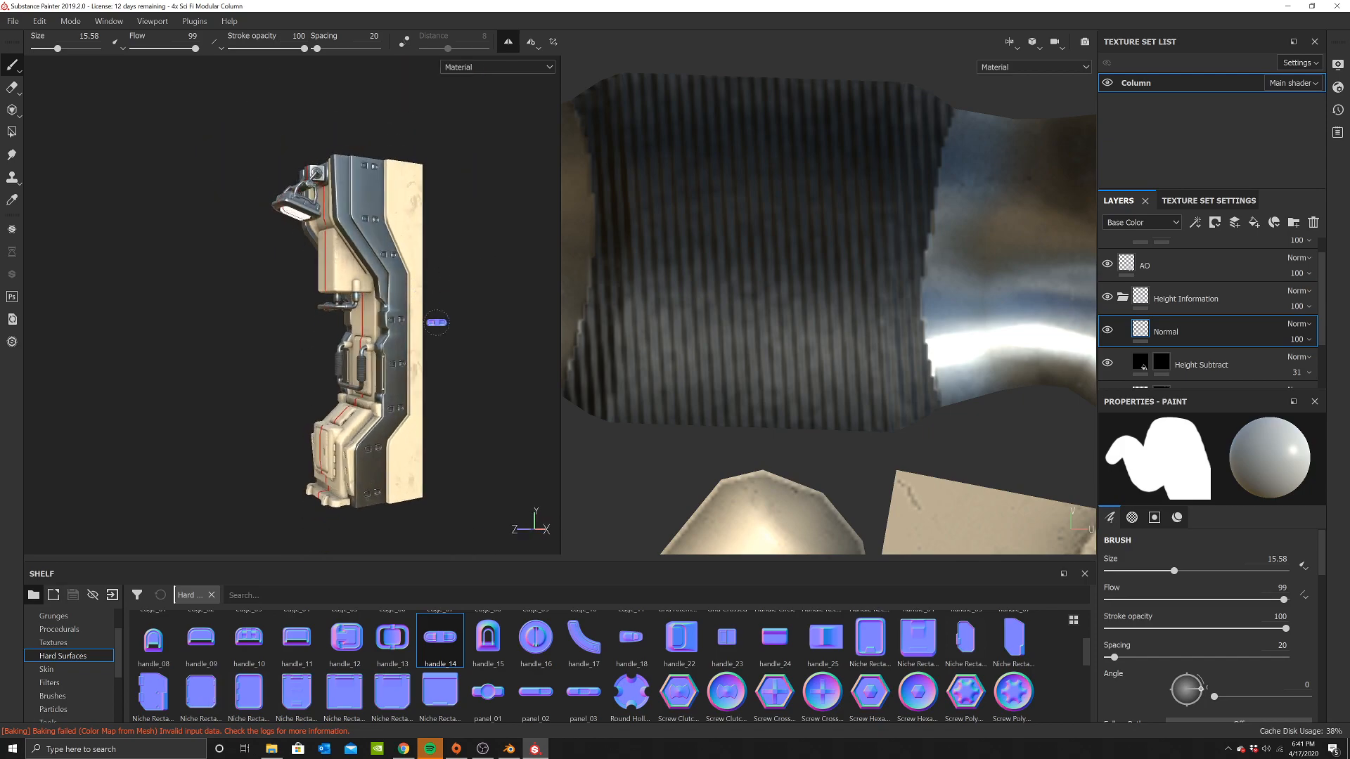
right_click(621, 232)
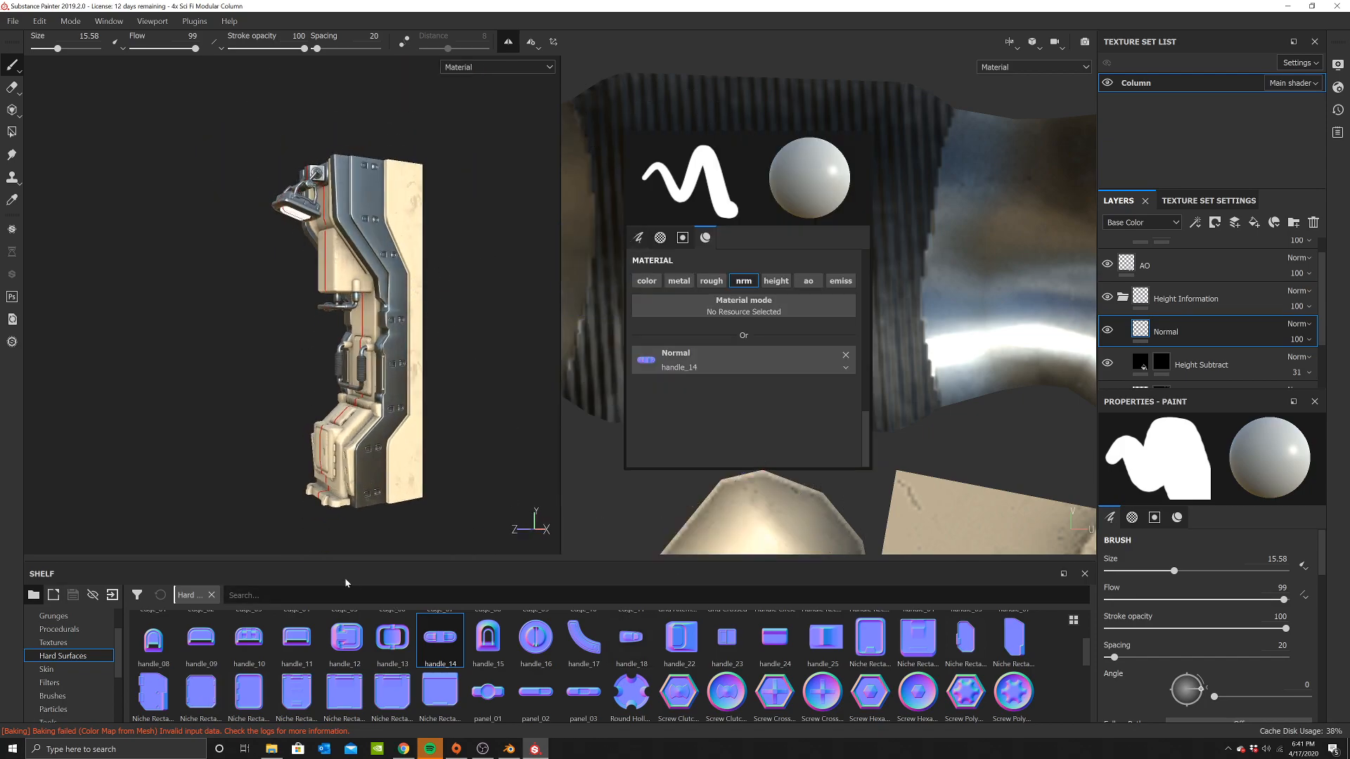
mouse_move(345, 636)
left_mouse_down()
mouse_move(701, 362)
mouse_move(686, 374)
left_mouse_up()
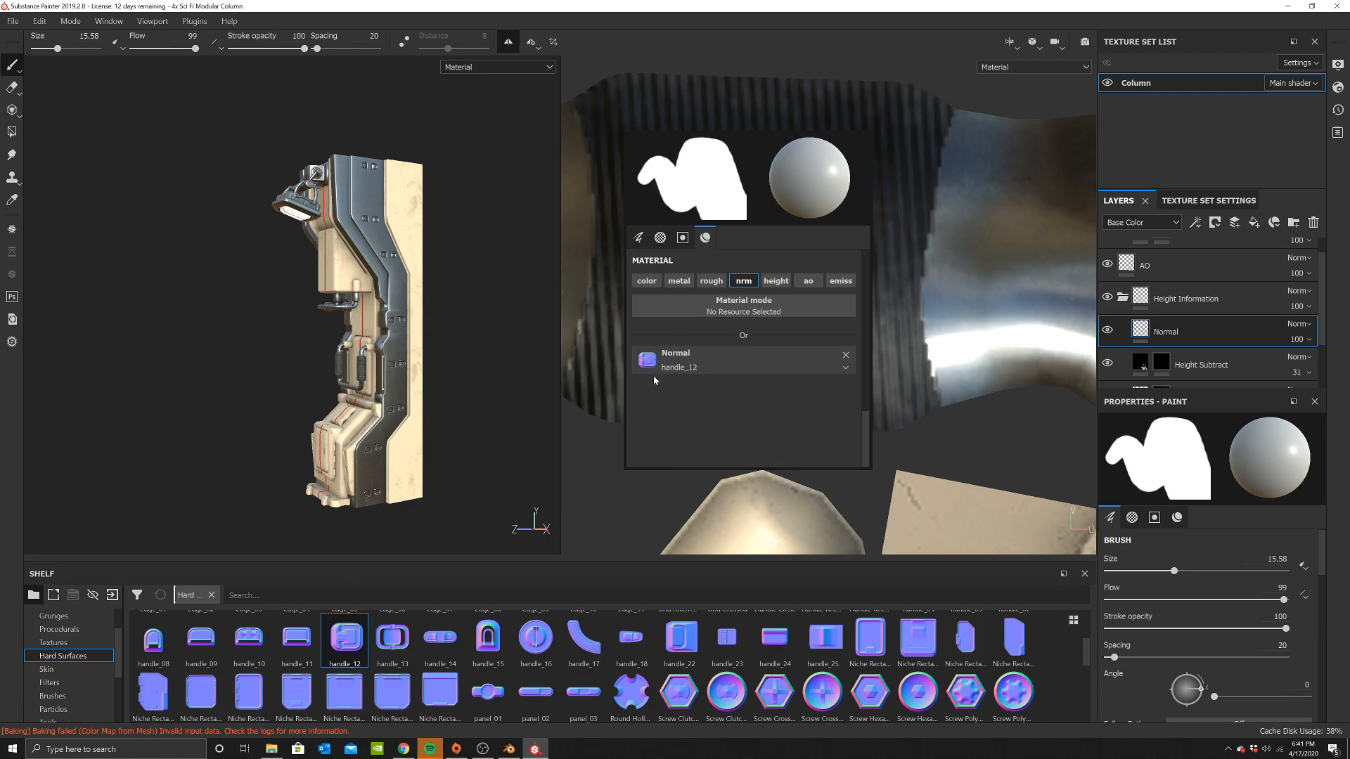
Turn off symmetry and stamp handle_12 on the middle front panel between the two grips at a 0 degree angle
scroll(386, 356, "up", 4)
left_click_drag(386, 355, 469, 298, "alt")
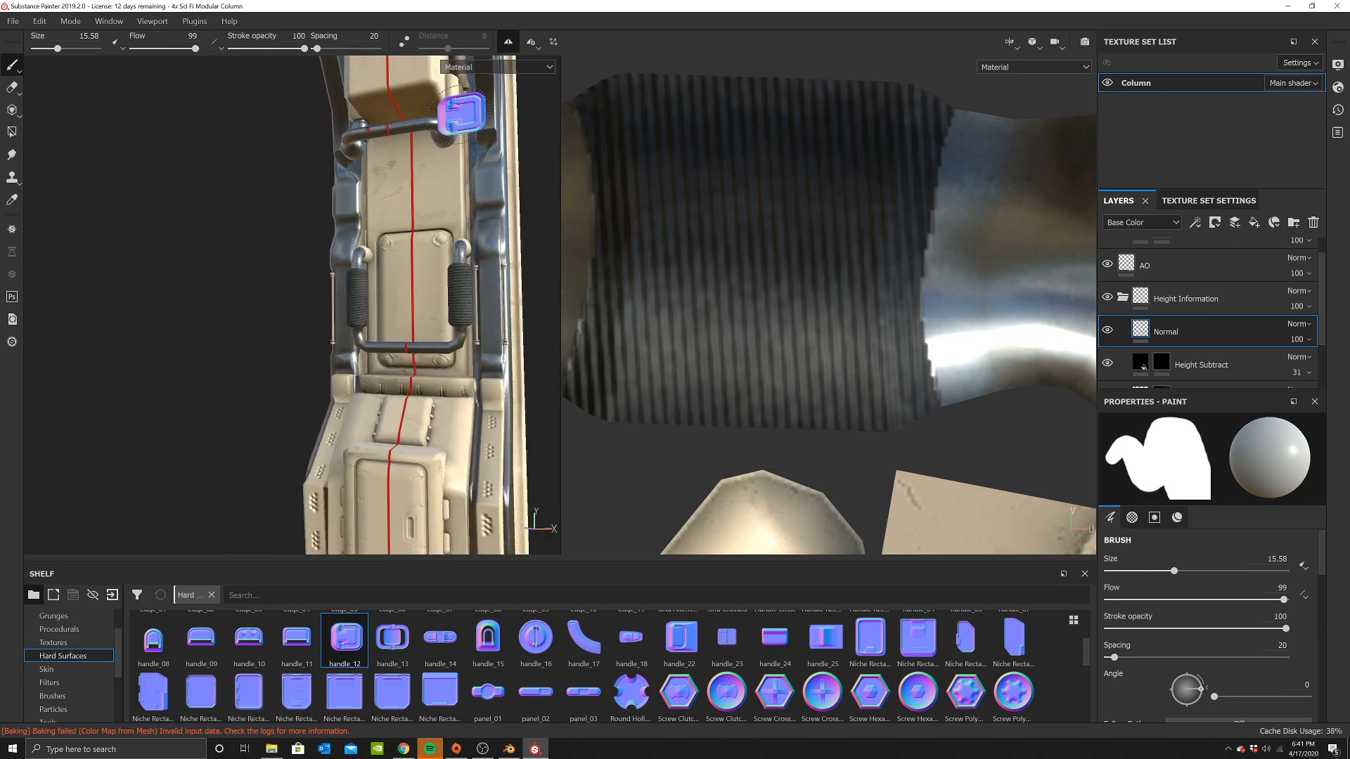
left_click_drag(460, 112, 424, 262, "alt")
scroll(422, 286, "up", 3)
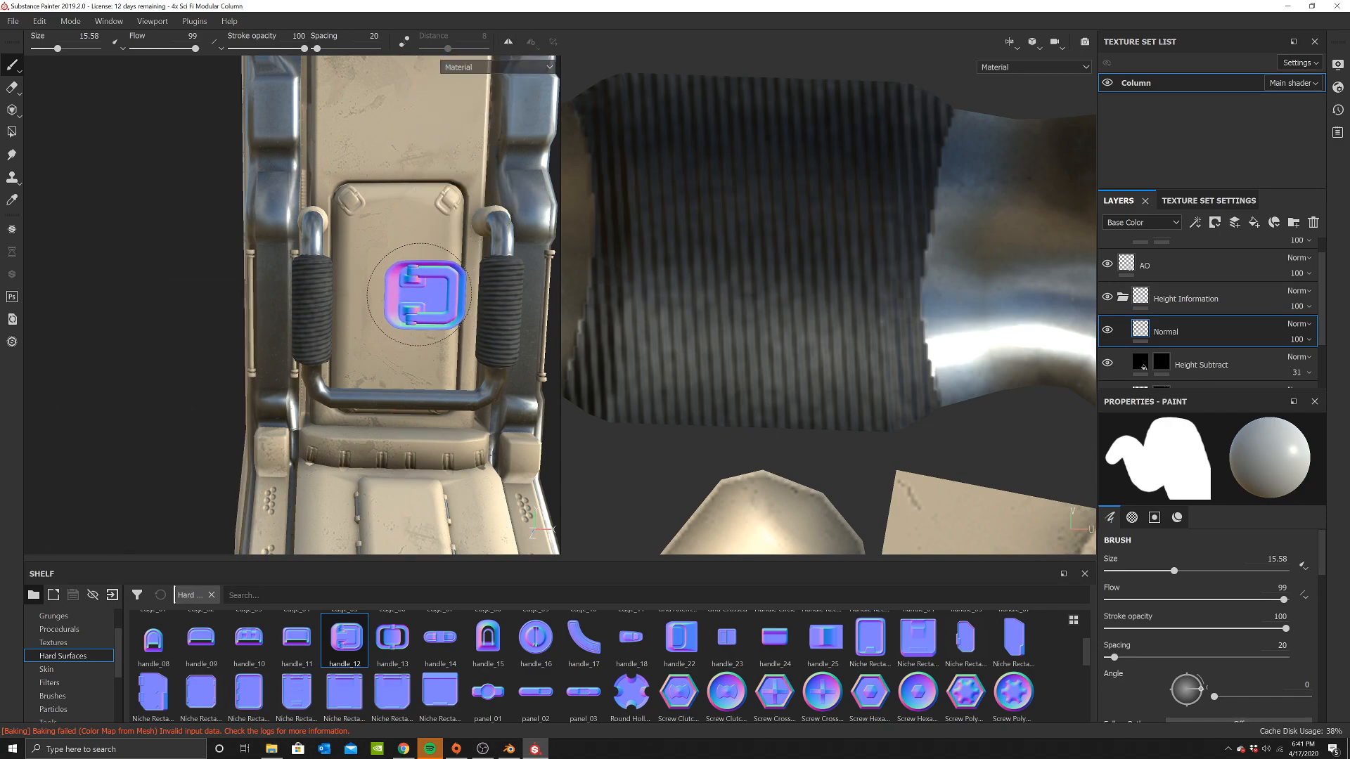
scroll(388, 348, "down", 4)
mouse_move(421, 394)
left_mouse_down("alt")
mouse_move(475, 373)
mouse_move(408, 377)
left_mouse_up("alt")
scroll(408, 377, "down", 2)
Try stamping handle_12 on the upper front box at a 271 degree angle with symmetry enabled, and undo the stamp
middle_click_drag(421, 400, 424, 358, "alt")
left_click_drag(424, 359, 355, 320, "alt")
middle_click_drag(431, 208, 361, 246, "alt")
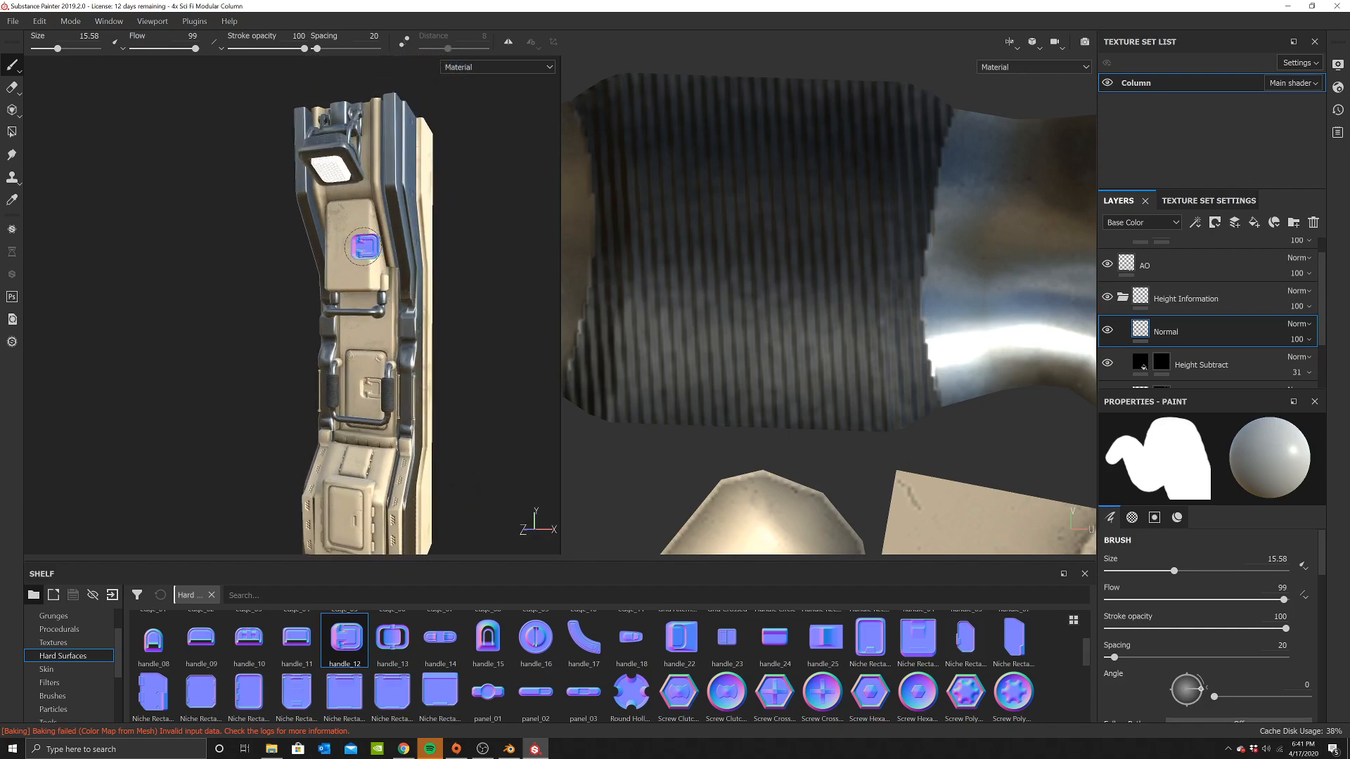
scroll(358, 249, "up", 4)
left_click(508, 42)
left_click_drag(295, 292, 349, 302, "alt")
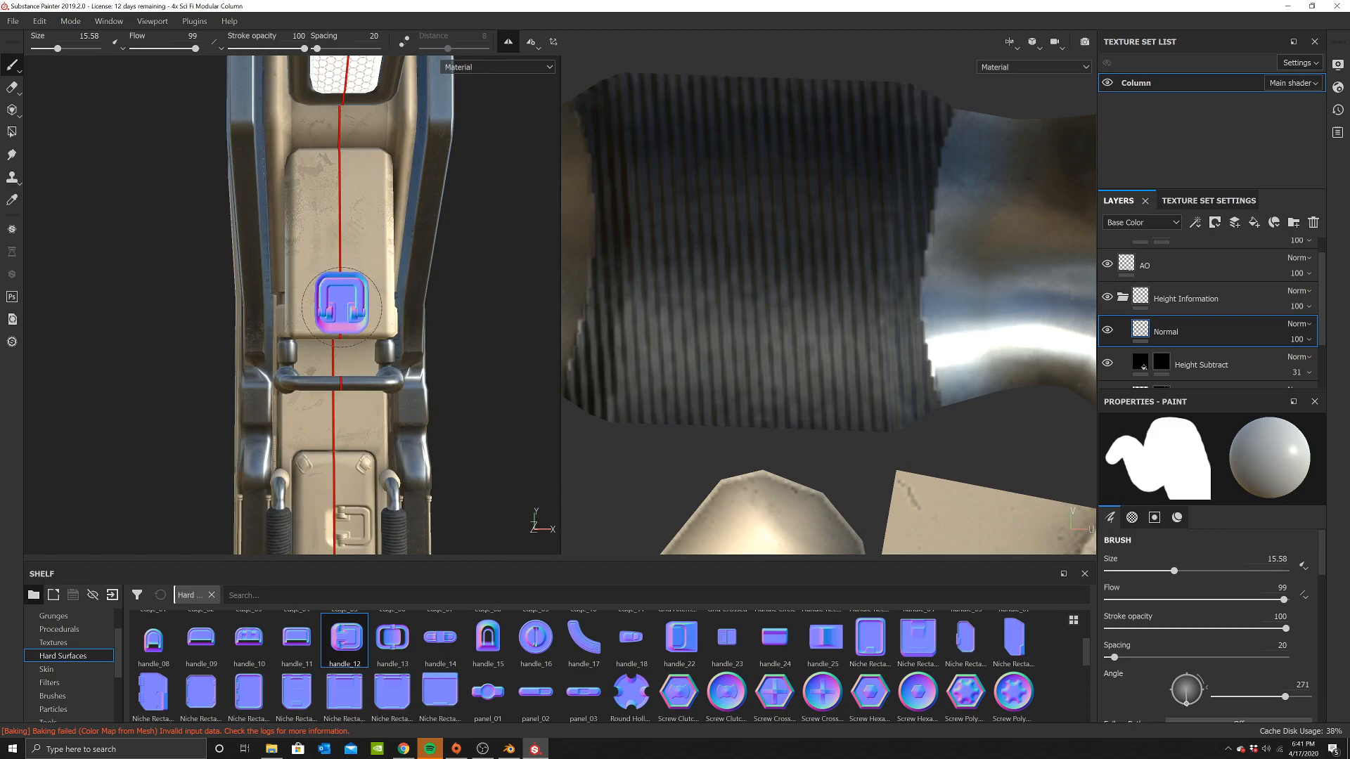
left_click(344, 295)
left_click_drag(344, 295, 313, 209, "alt")
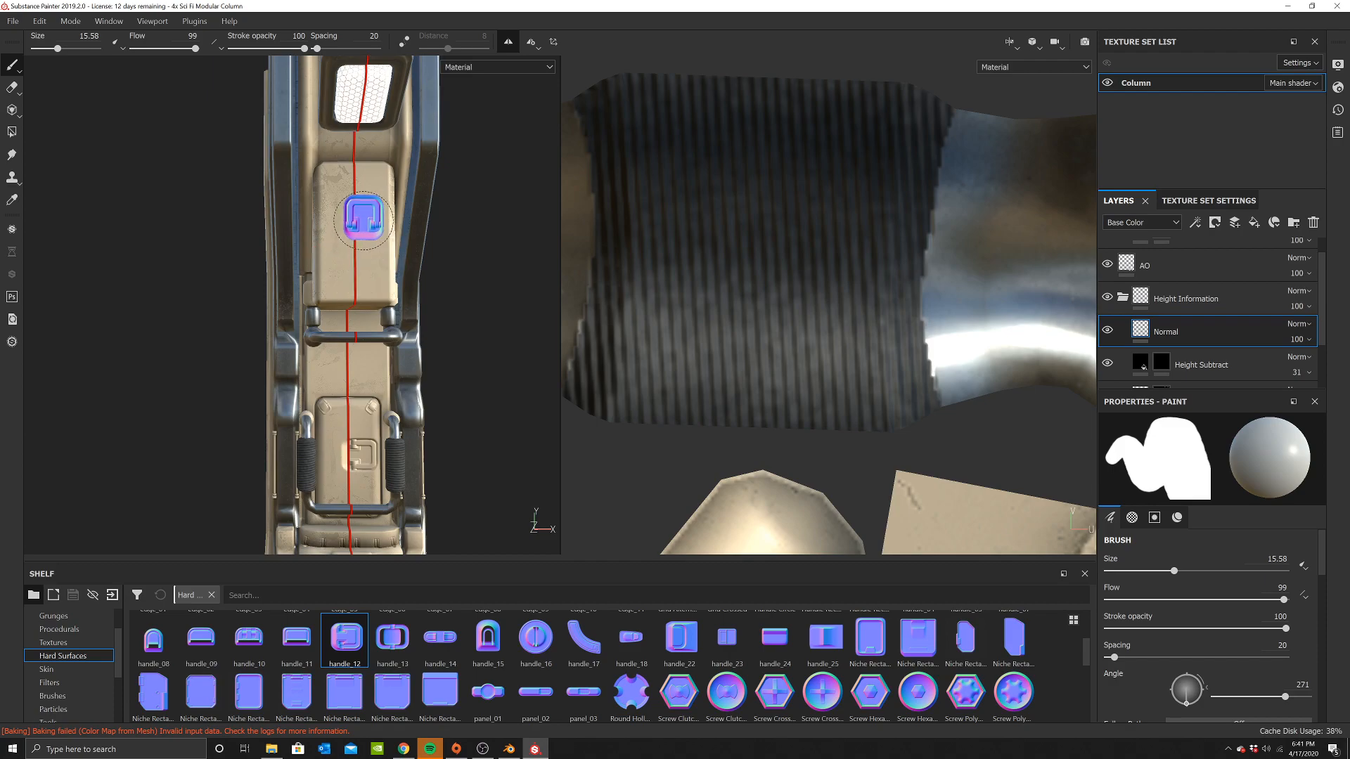
scroll(355, 181, "up", 2)
scroll(367, 197, "down", 2)
key("ctrl+z")
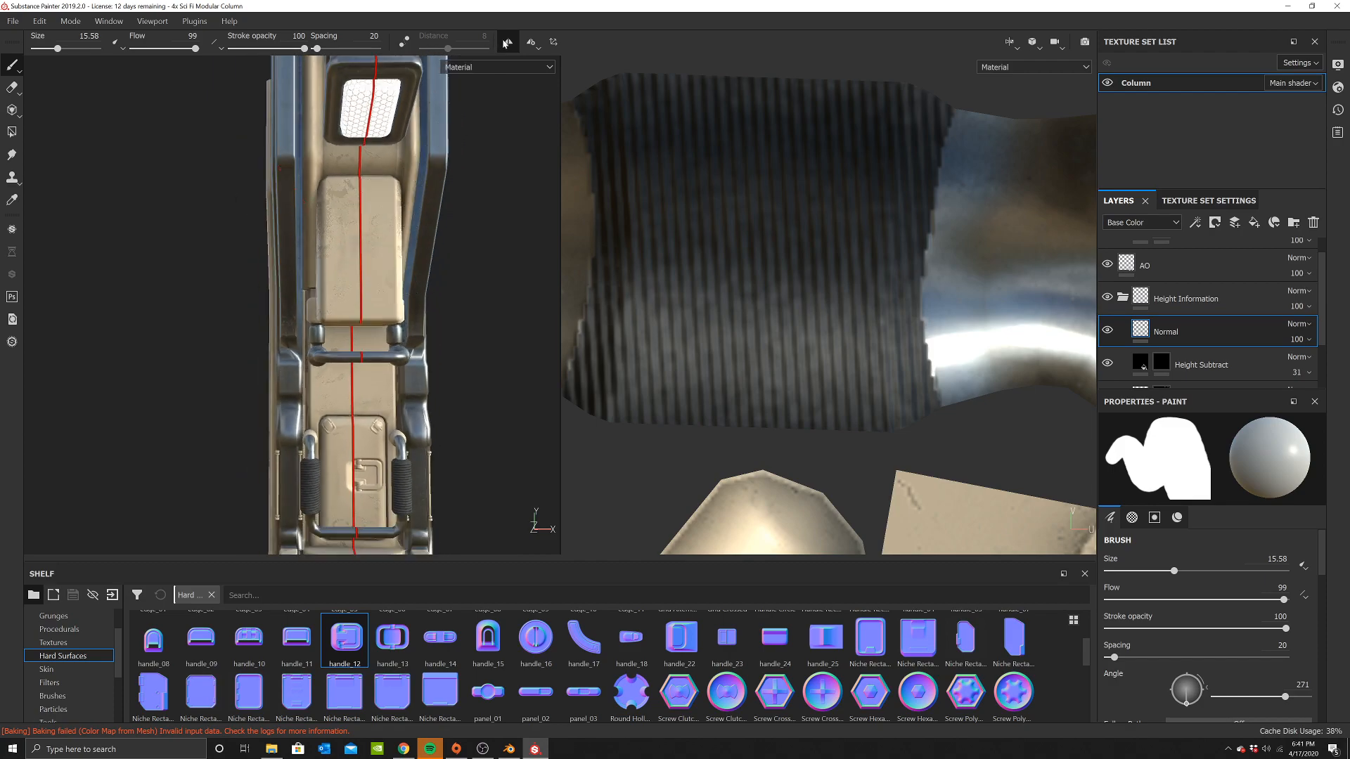
Turn off symmetry and try handle_12 on the lower part of the upper front box at a 271 degree angle
left_click(508, 42)
scroll(377, 265, "up", 4)
left_click(349, 308)
scroll(402, 215, "down", 4)
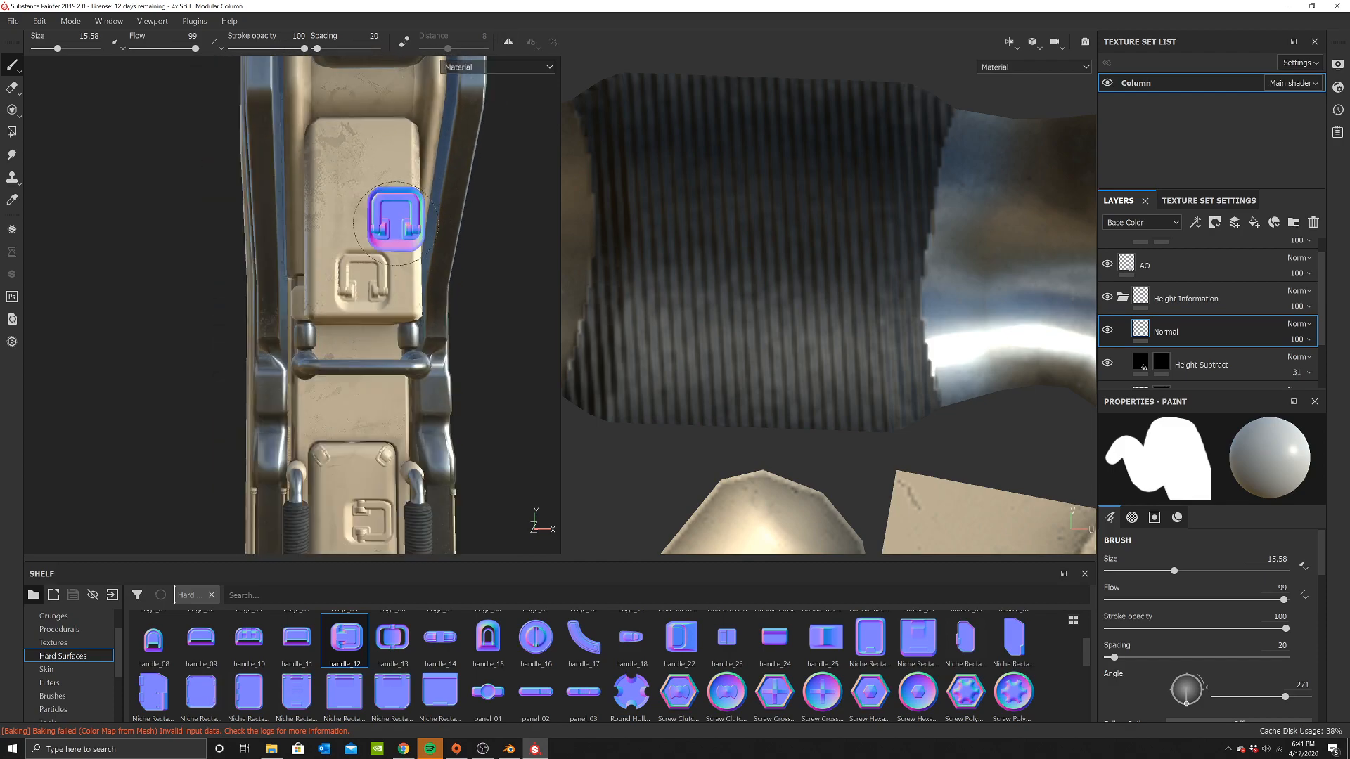
left_click_drag(412, 322, 357, 328, "alt")
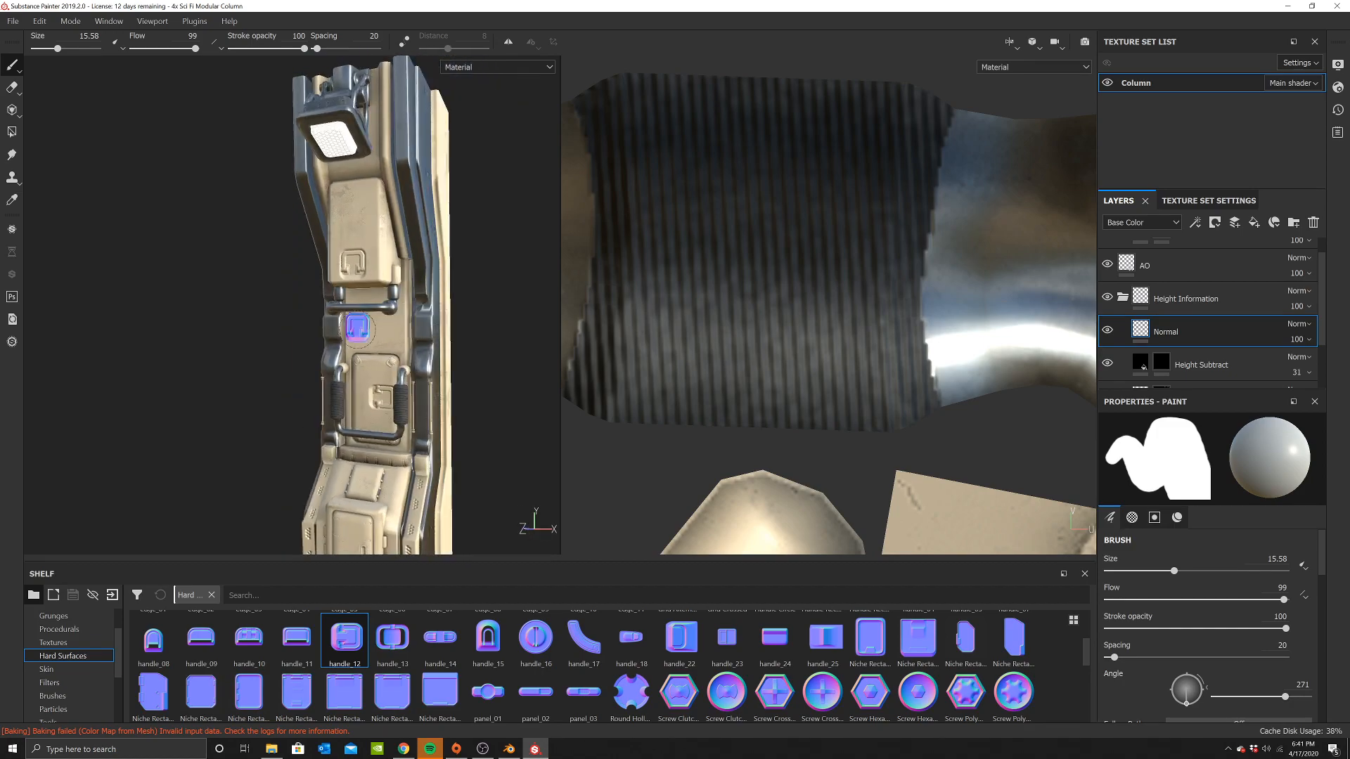
Set the brush angle to 91 degrees and stamp handle_12 near the top edge of the upper front box
scroll(373, 202, "up", 2)
scroll(357, 179, "up", 2)
mouse_move(355, 180)
left_mouse_down("alt")
mouse_move(384, 186)
mouse_move(356, 208)
left_mouse_up("alt")
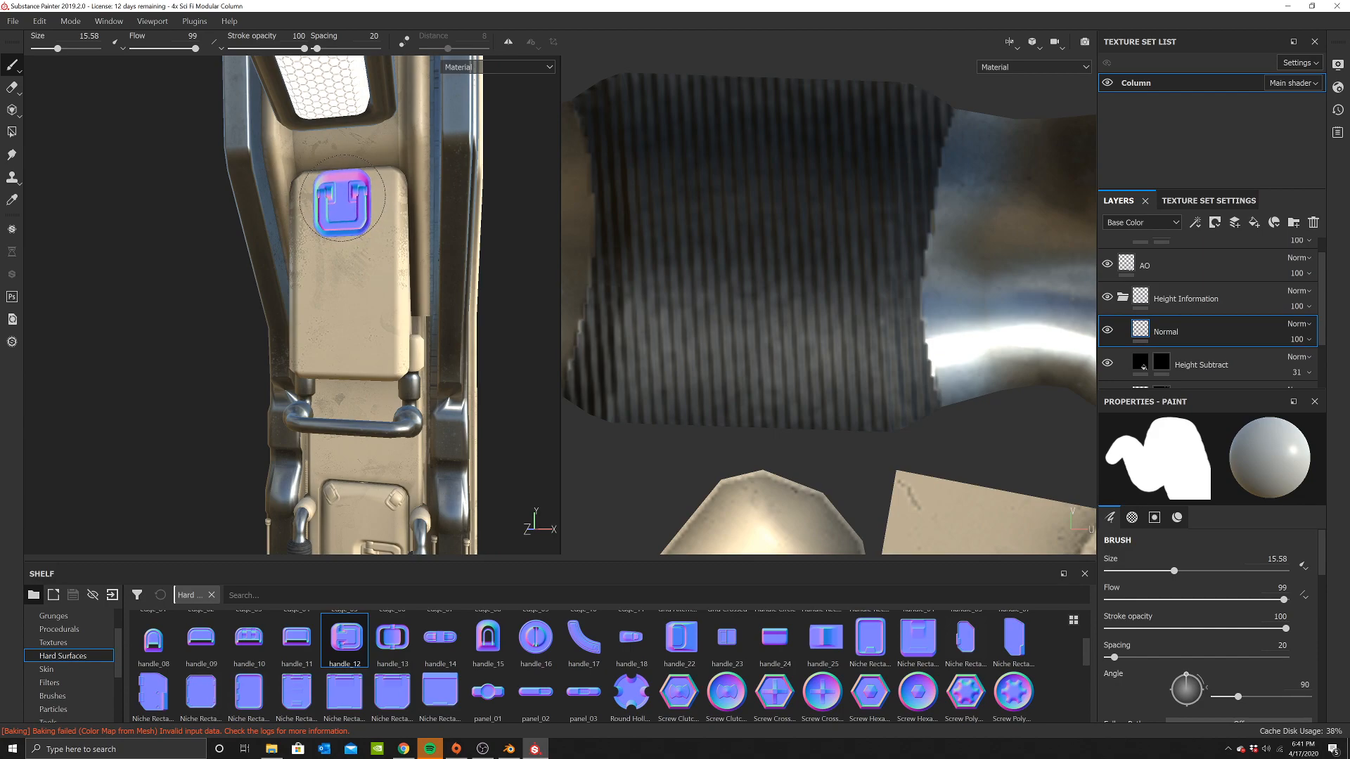
left_click_drag(345, 197, 346, 198, "ctrl")
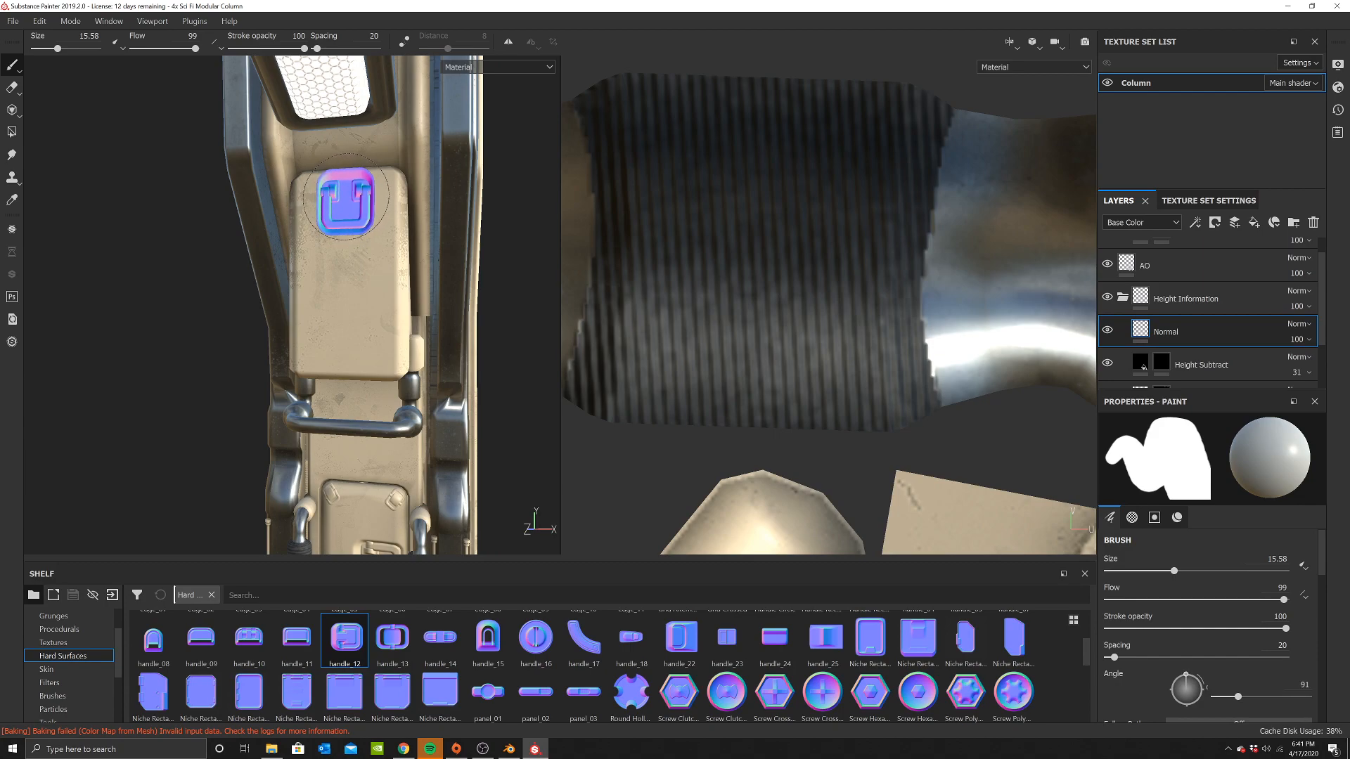
scroll(292, 241, "down", 3)
left_click_drag(292, 241, 316, 321, "alt")
middle_click_drag(361, 374, 371, 333, "alt")
scroll(370, 330, "up", 3)
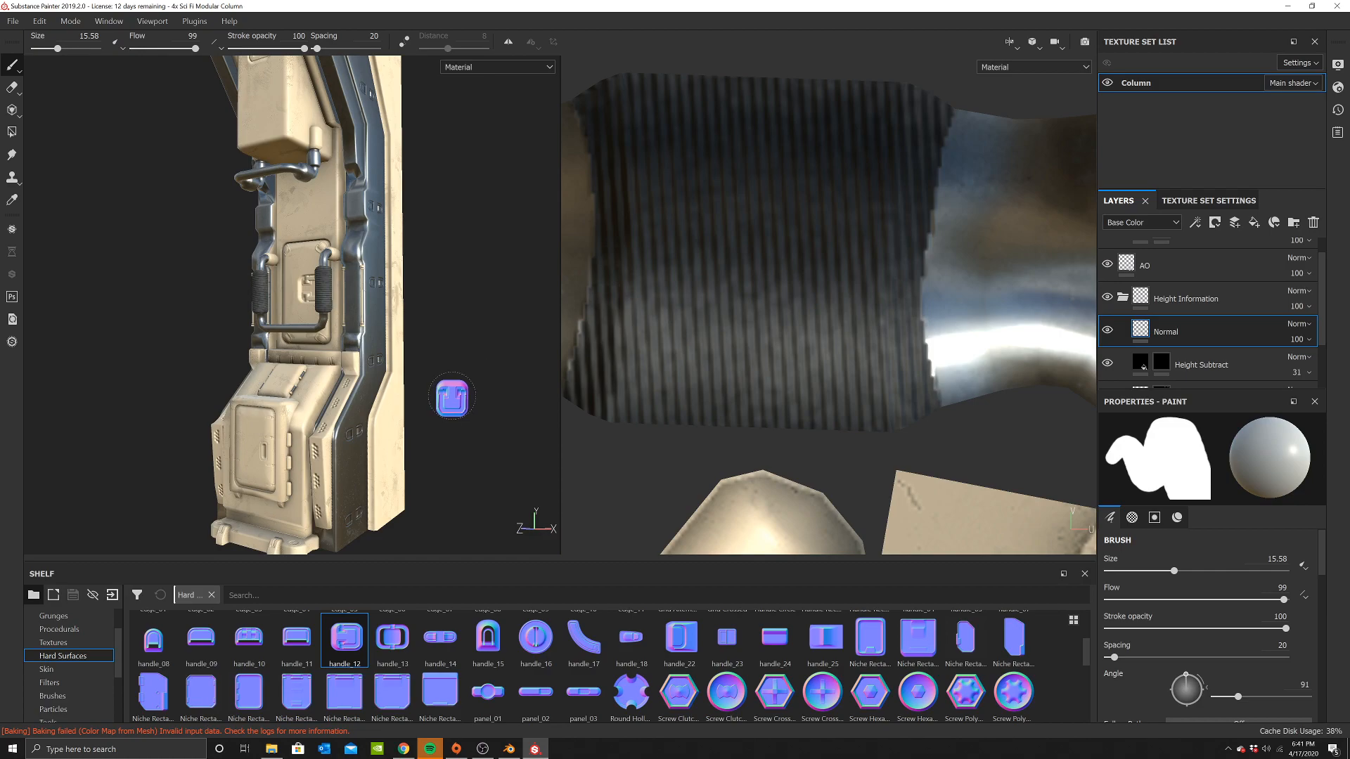
Assign the slotted Circle Button as the brush's normal map and reduce the brush size to 3.32
key("p")
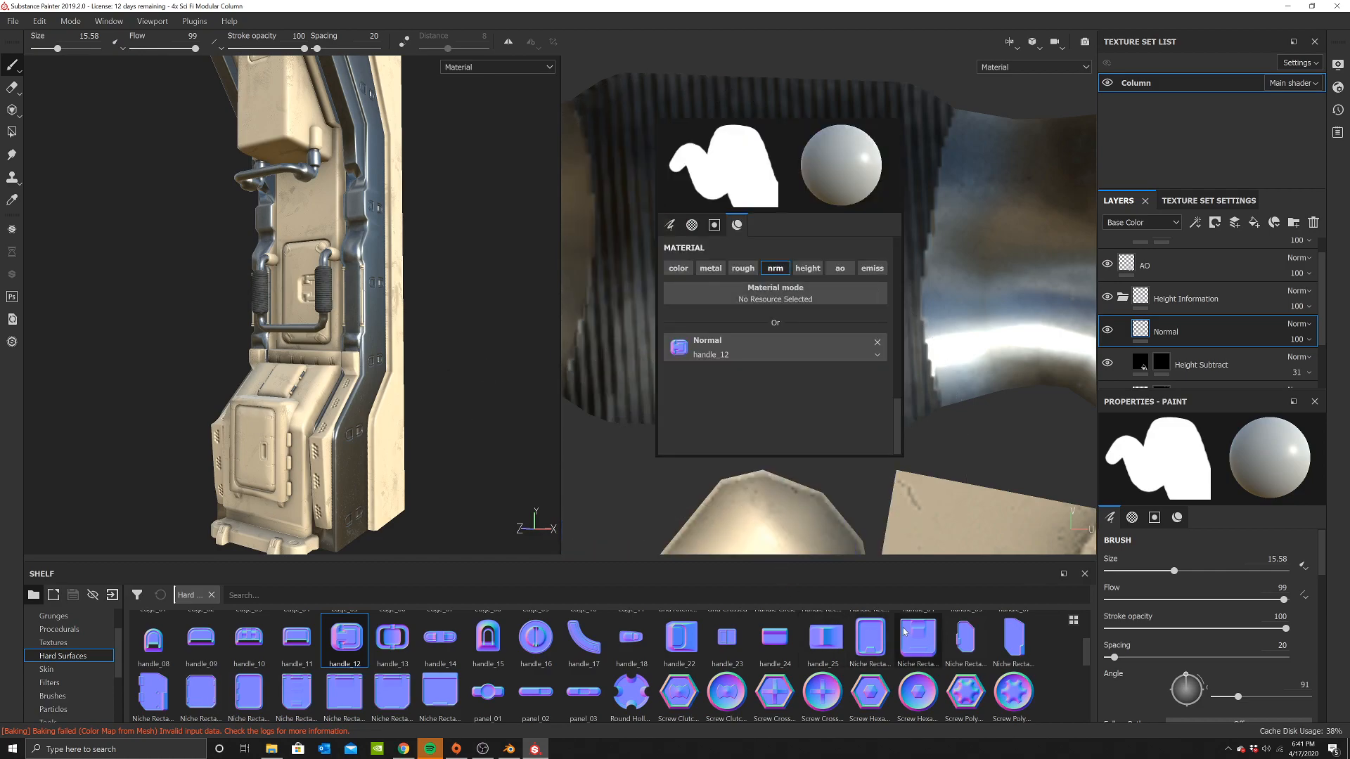
scroll(917, 643, "down", 5)
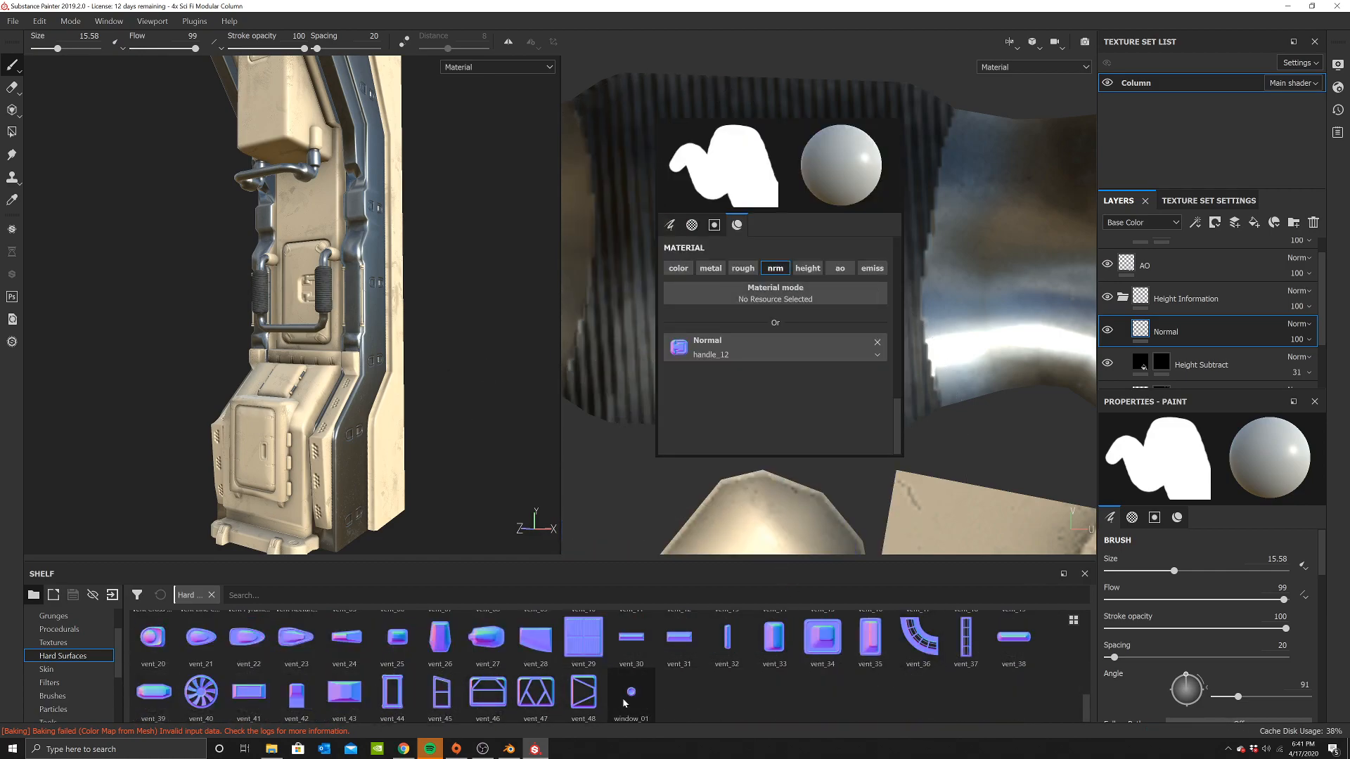
scroll(534, 689, "up", 8)
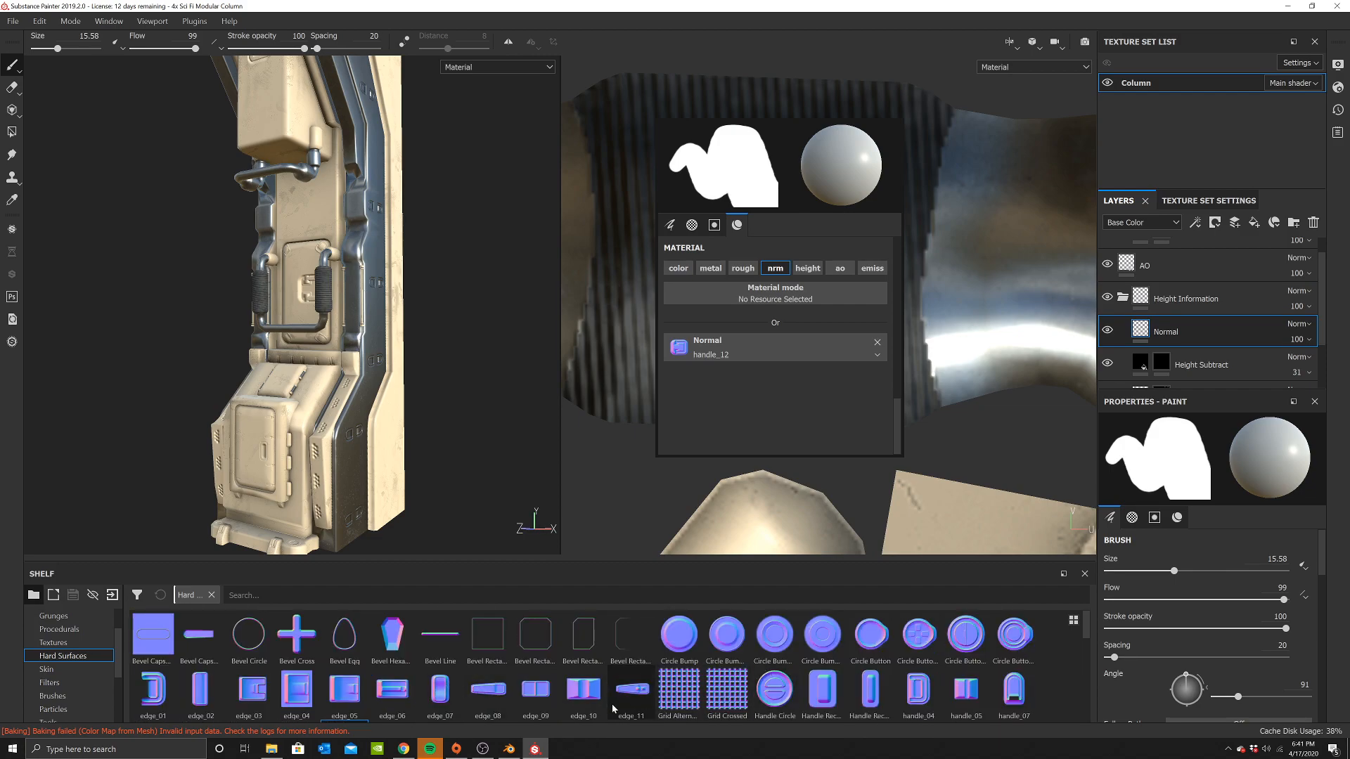
left_click_drag(969, 644, 703, 346)
right_click_drag(289, 141, 232, 142, "ctrl")
Stamp the slotted Circle Button at intervals up the side of the beige back panel
left_click_drag(301, 407, 246, 419, "alt")
middle_click_drag(350, 458, 355, 369, "alt")
left_click_drag(450, 398, 408, 398, "alt")
scroll(408, 398, "up", 2)
left_click(388, 442)
middle_click_drag(418, 344, 396, 418, "alt")
left_click(363, 316)
middle_click_drag(414, 289, 392, 354, "alt")
left_click_drag(431, 286, 422, 305, "alt")
middle_click_drag(416, 203, 428, 308, "alt")
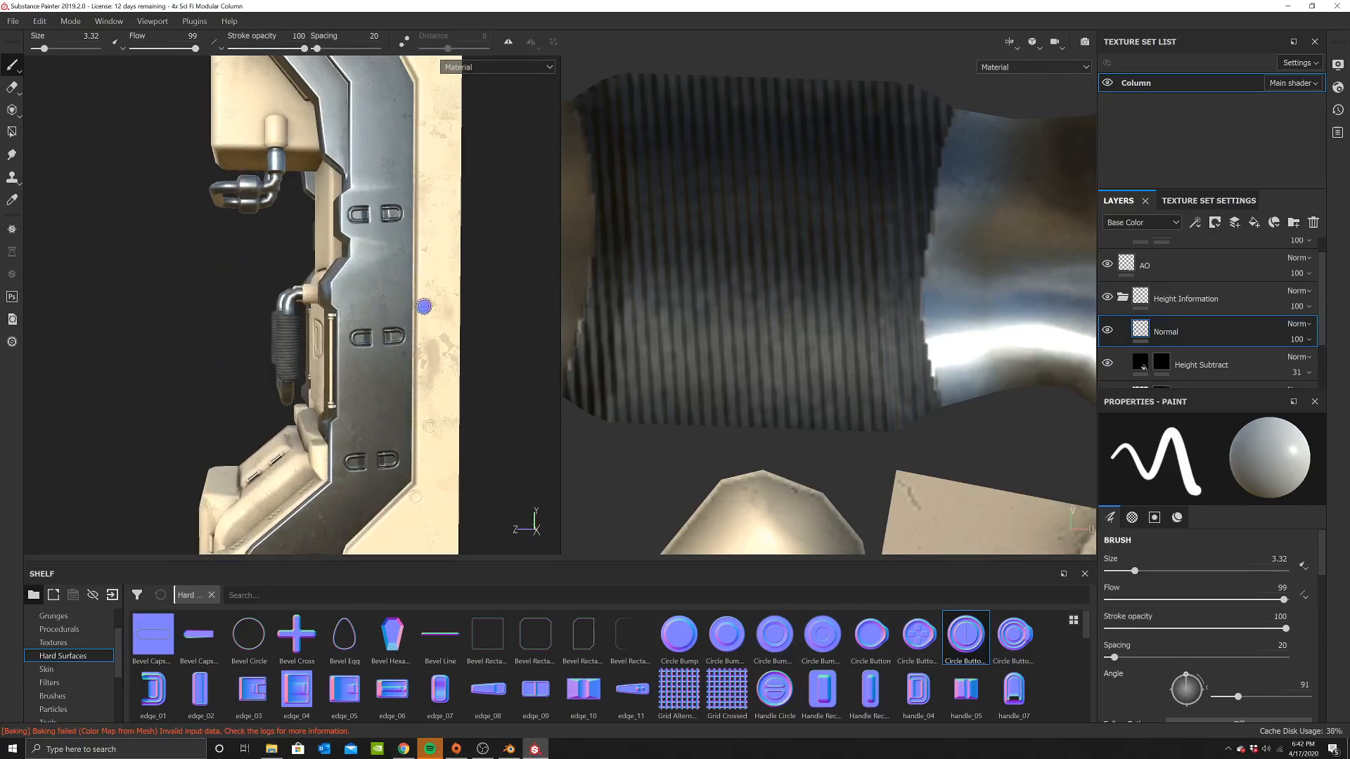
mouse_move(426, 253)
middle_mouse_down("alt")
mouse_move(422, 335)
mouse_move(386, 308)
middle_mouse_up("alt")
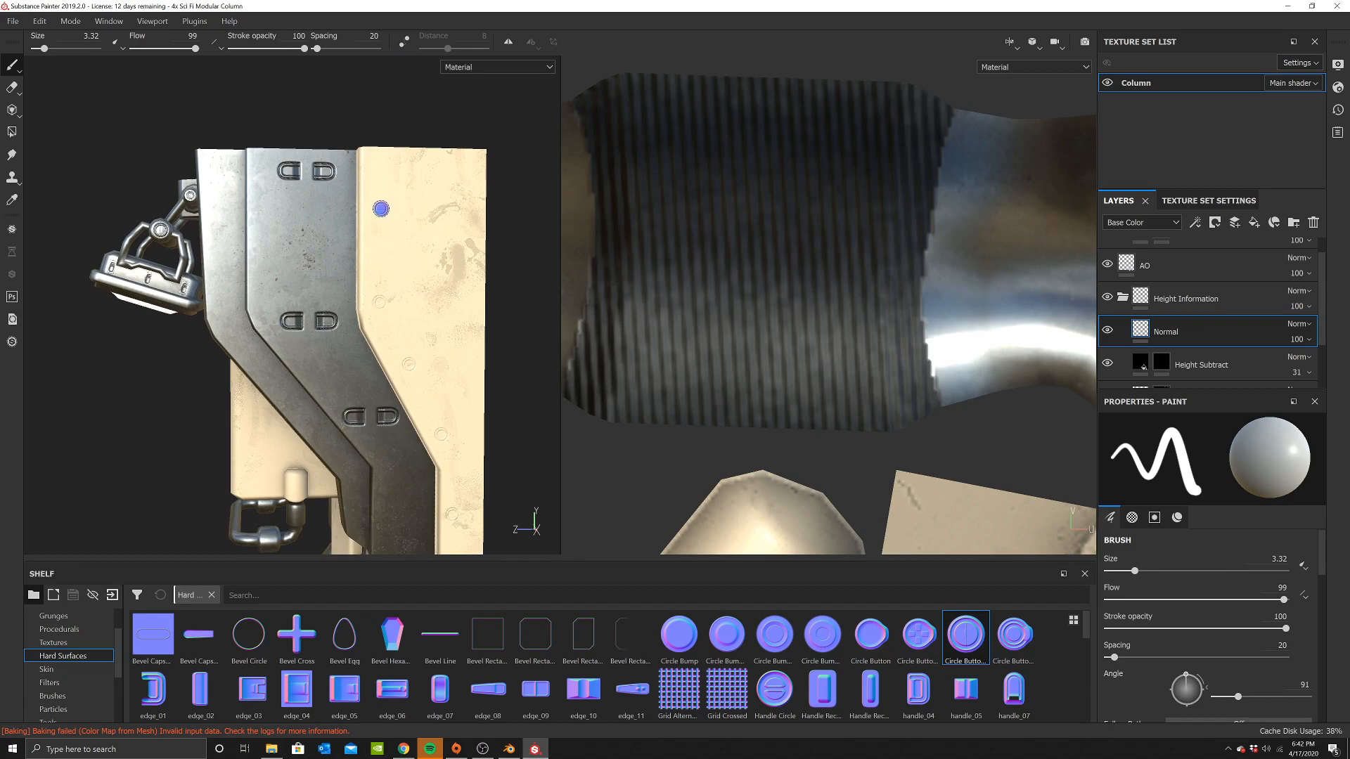
Stamp the slotted Circle Button at intervals along the front strip of the upper metal side frame
left_click_drag(378, 168, 310, 199, "alt")
scroll(300, 146, "up", 3)
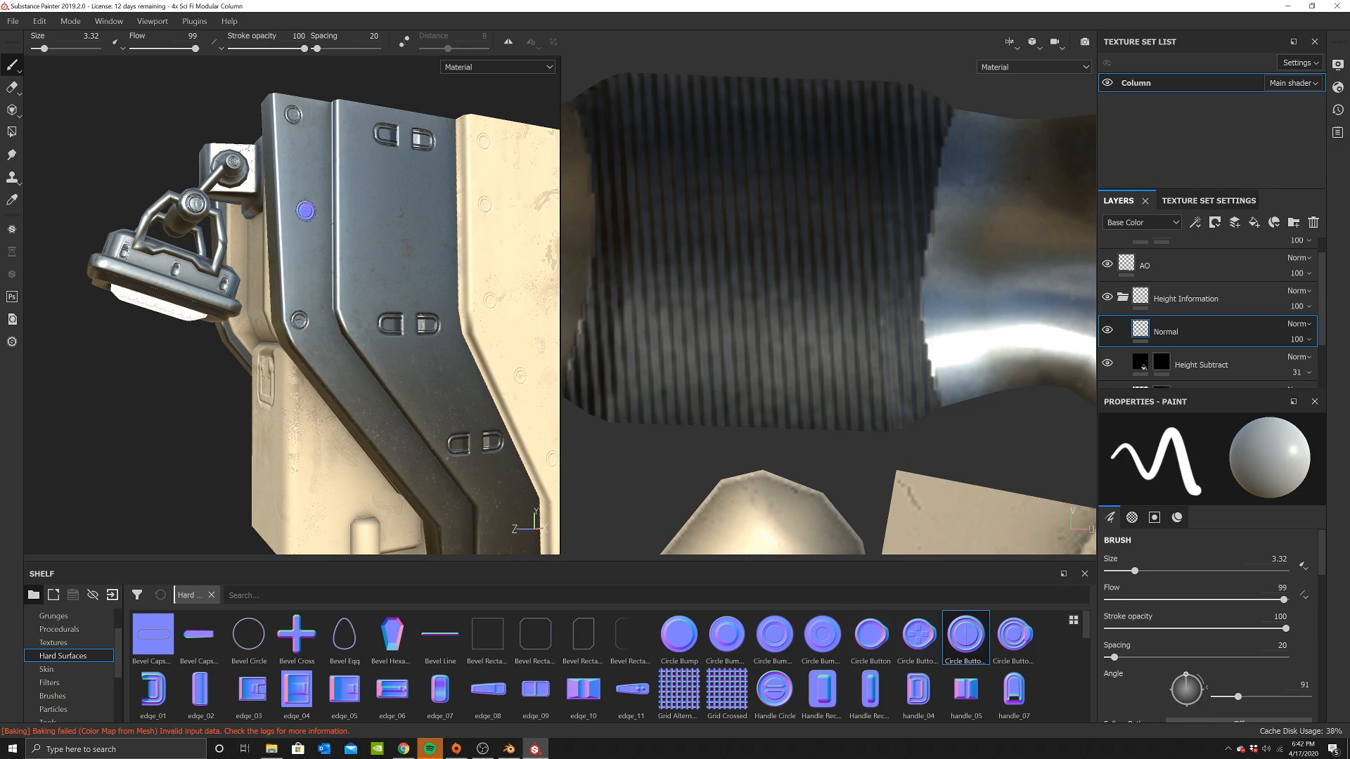
left_click_drag(314, 256, 292, 208, "alt")
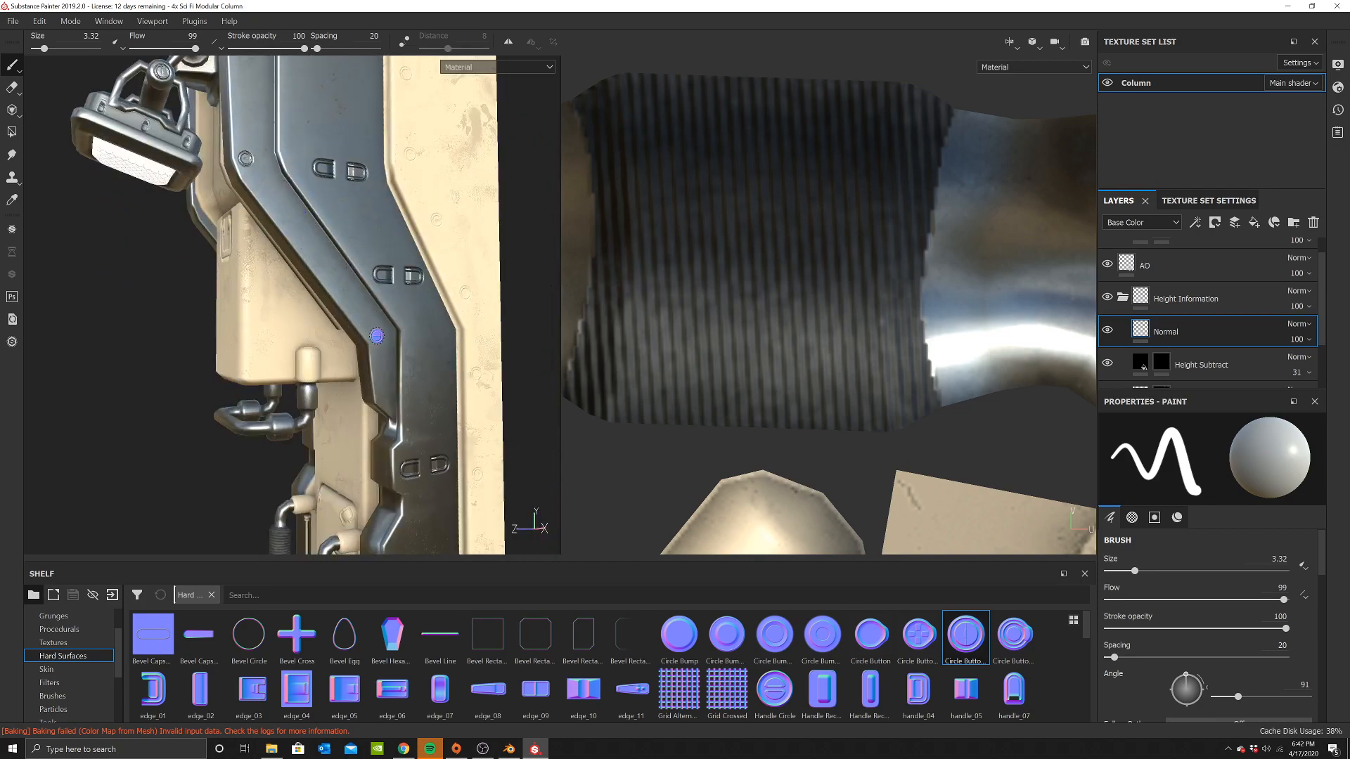
middle_click_drag(248, 138, 245, 158, "alt")
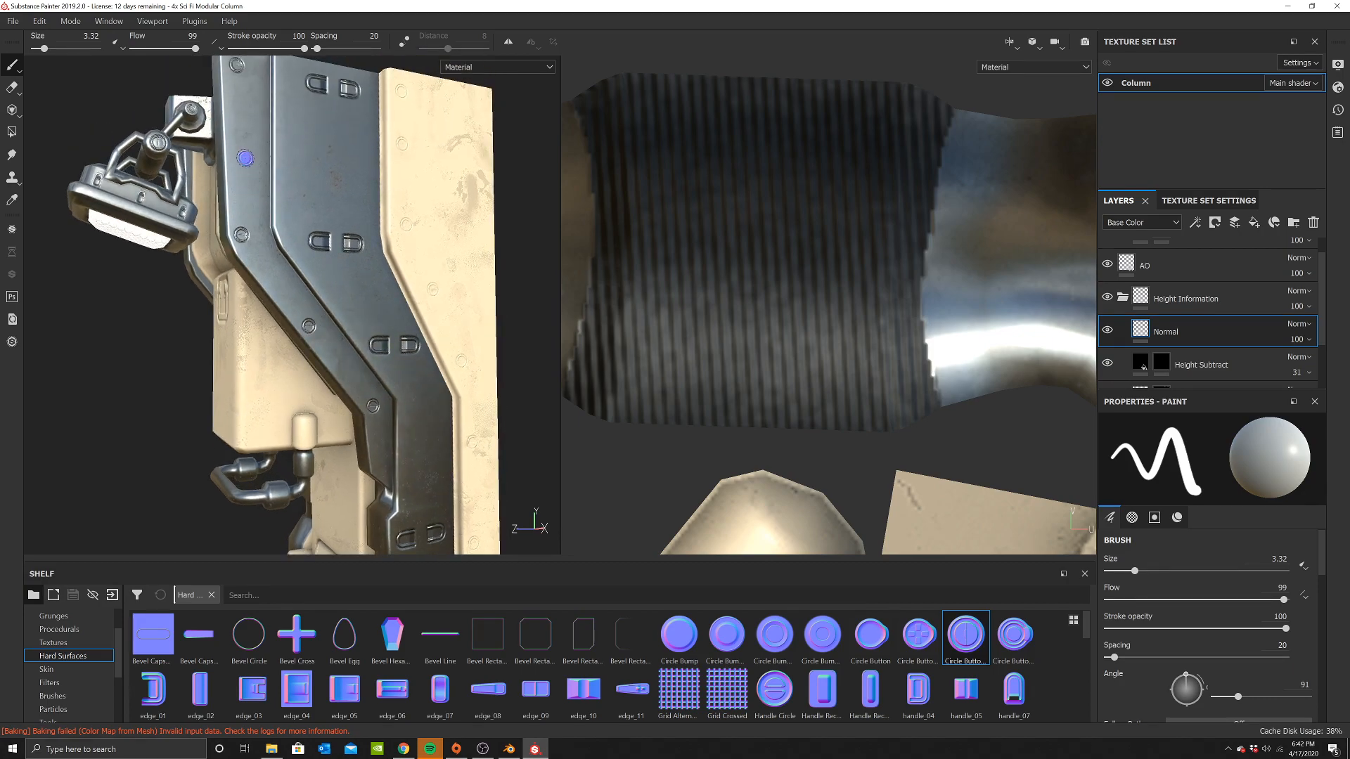
Select the Height Subtract layer's mask and assign the trapezoid-shaped Circle Dots alpha to the brush
left_click_drag(241, 144, 408, 344, "alt")
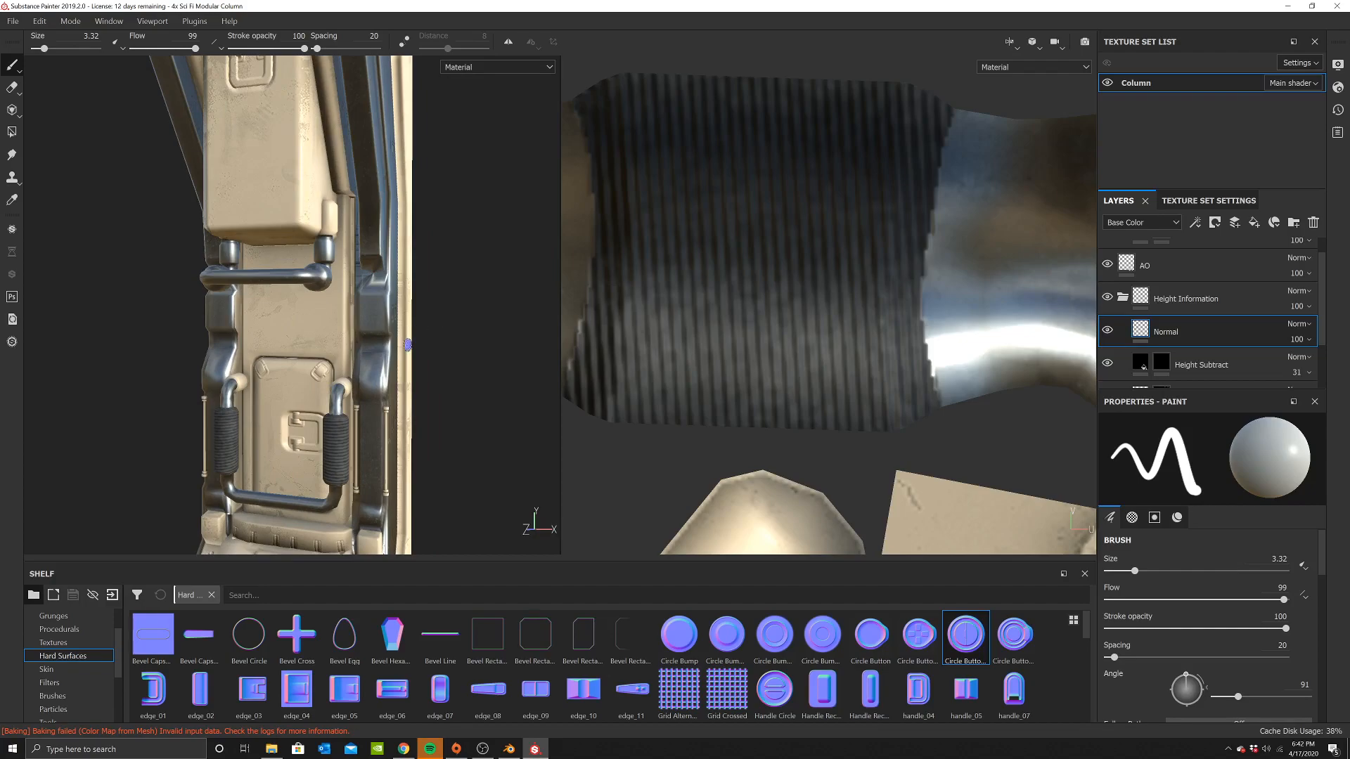
left_click(1166, 361)
scroll(70, 660, "up", 3)
left_click(76, 643)
right_click(514, 270)
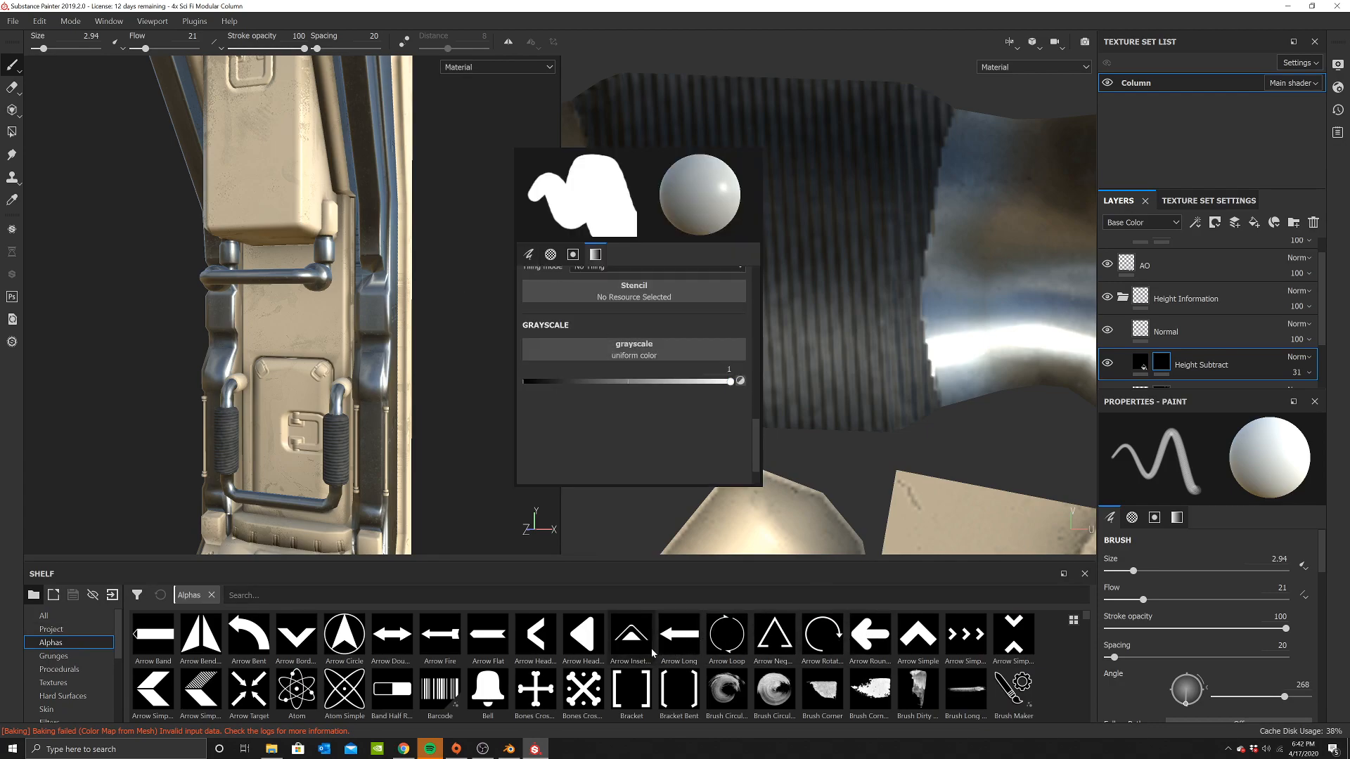
scroll(625, 657, "down", 5)
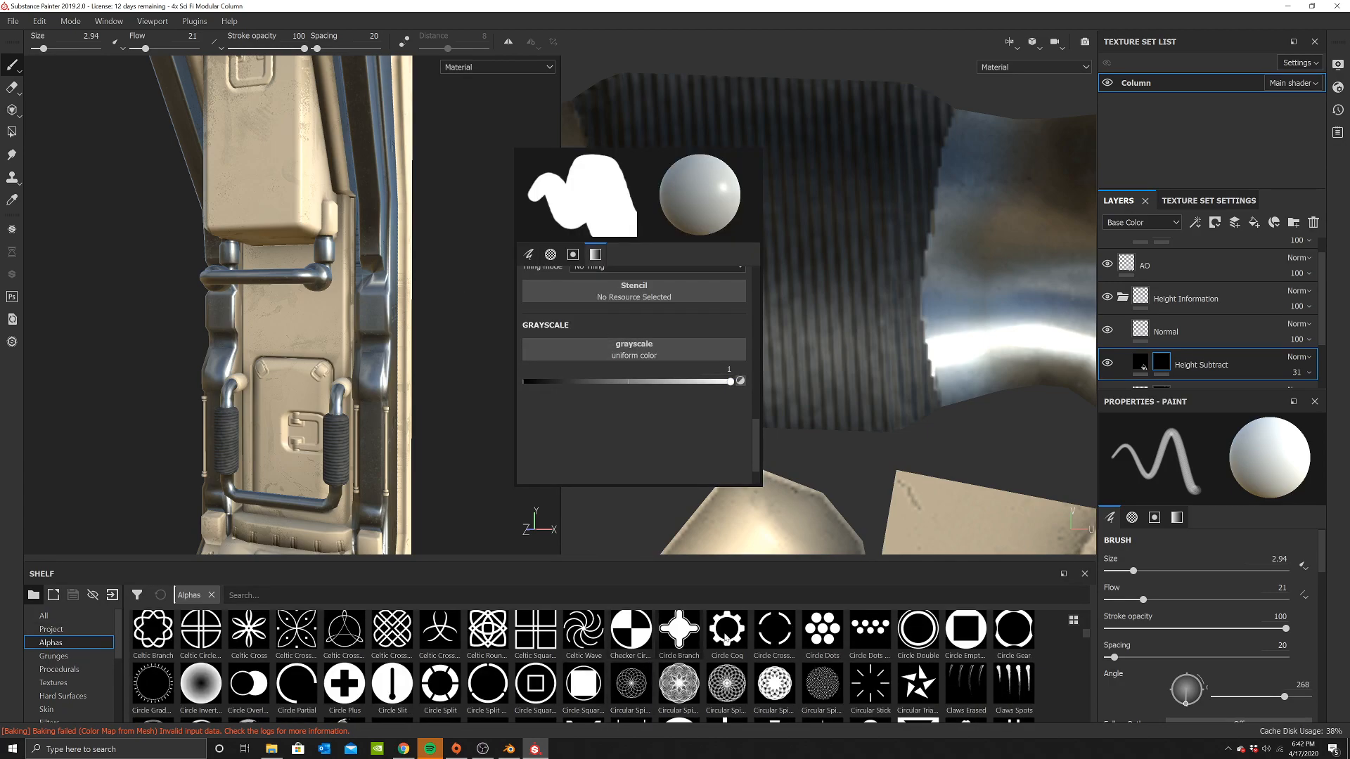
left_click(856, 641)
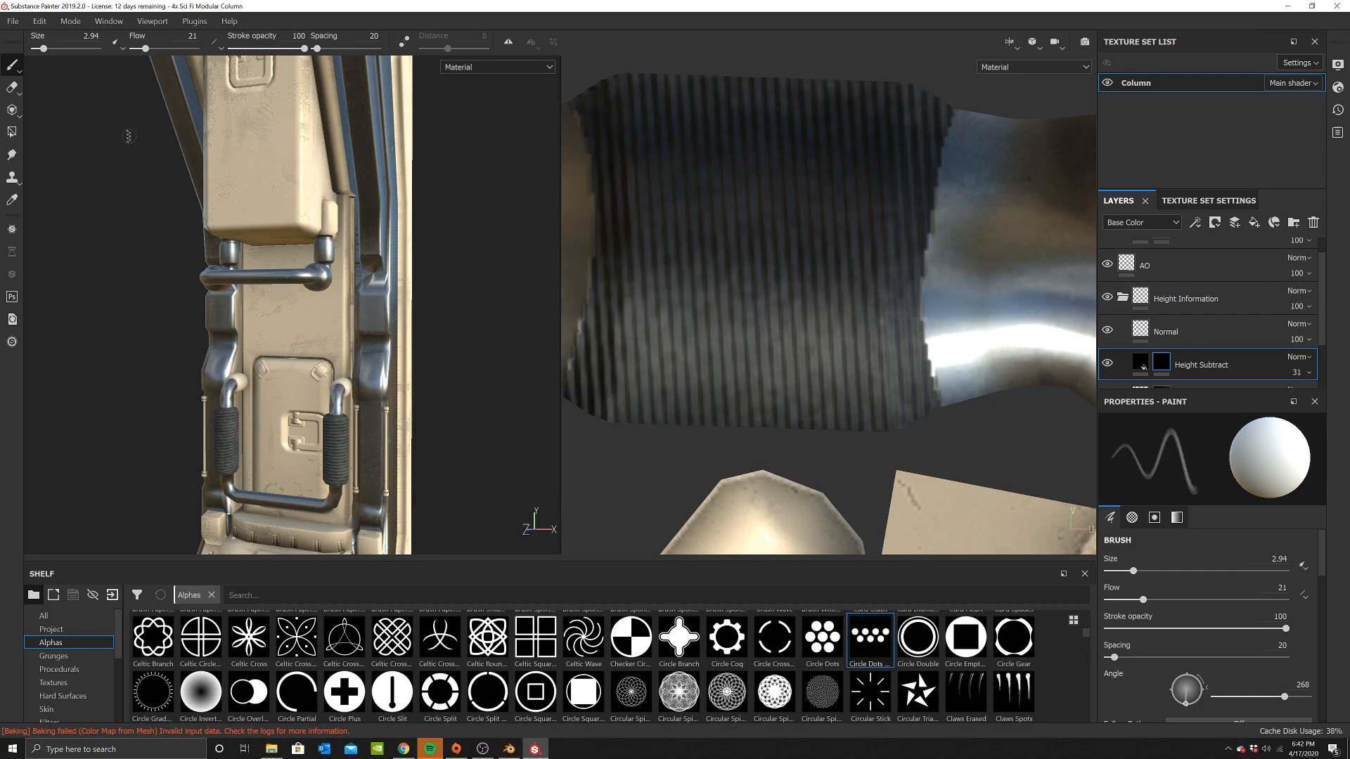
Set the brush size to 3.45 and try Circle Dots stamps on one metal frame's front edge without symmetry
scroll(372, 217, "up", 4)
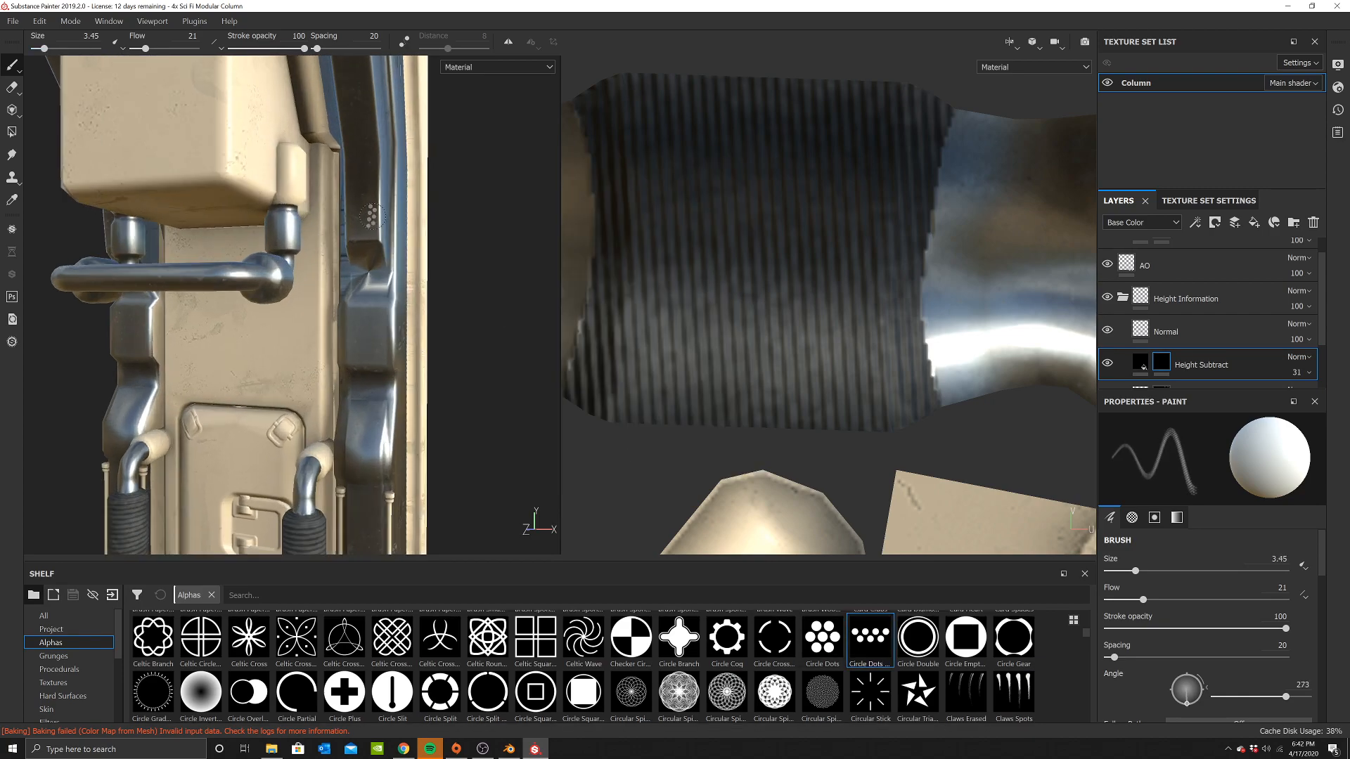
scroll(363, 216, "down", 4)
left_click_drag(363, 216, 380, 190, "alt")
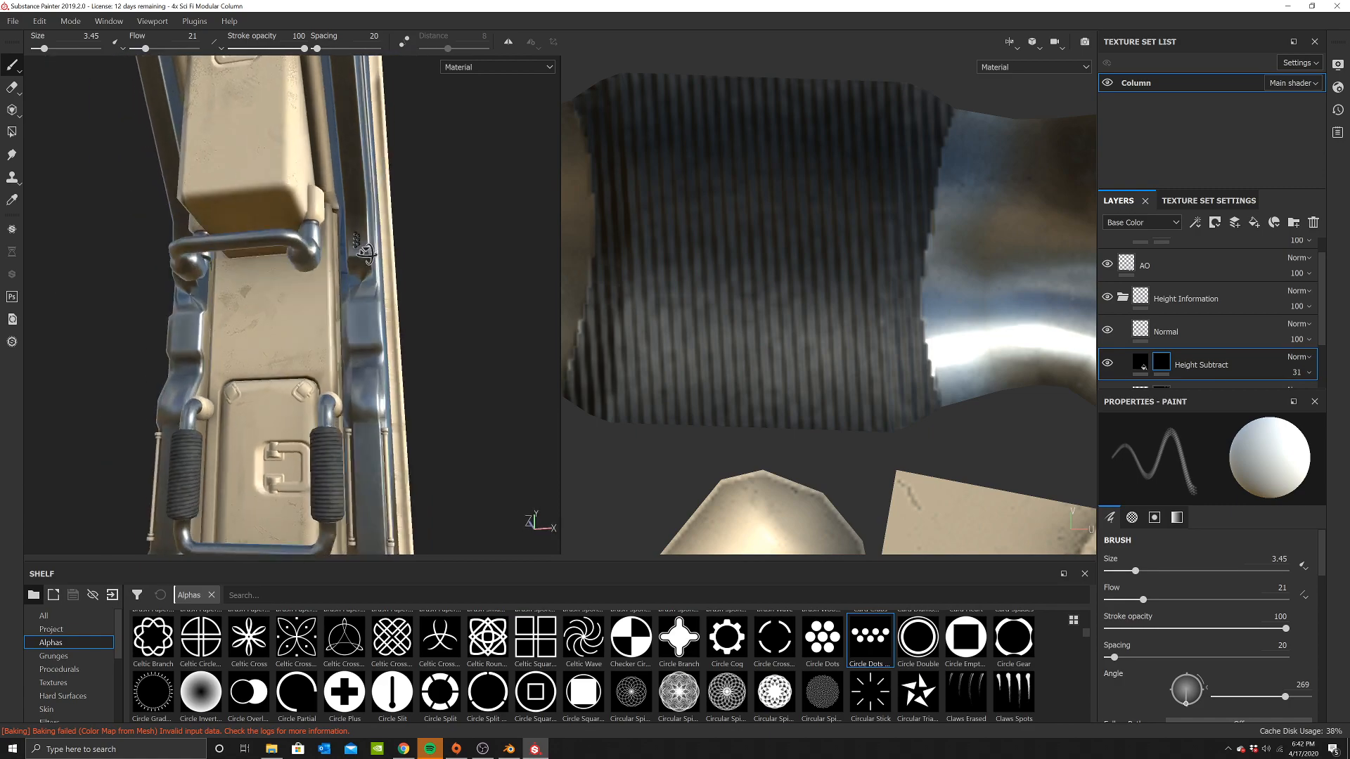
middle_click_drag(380, 190, 392, 299, "alt")
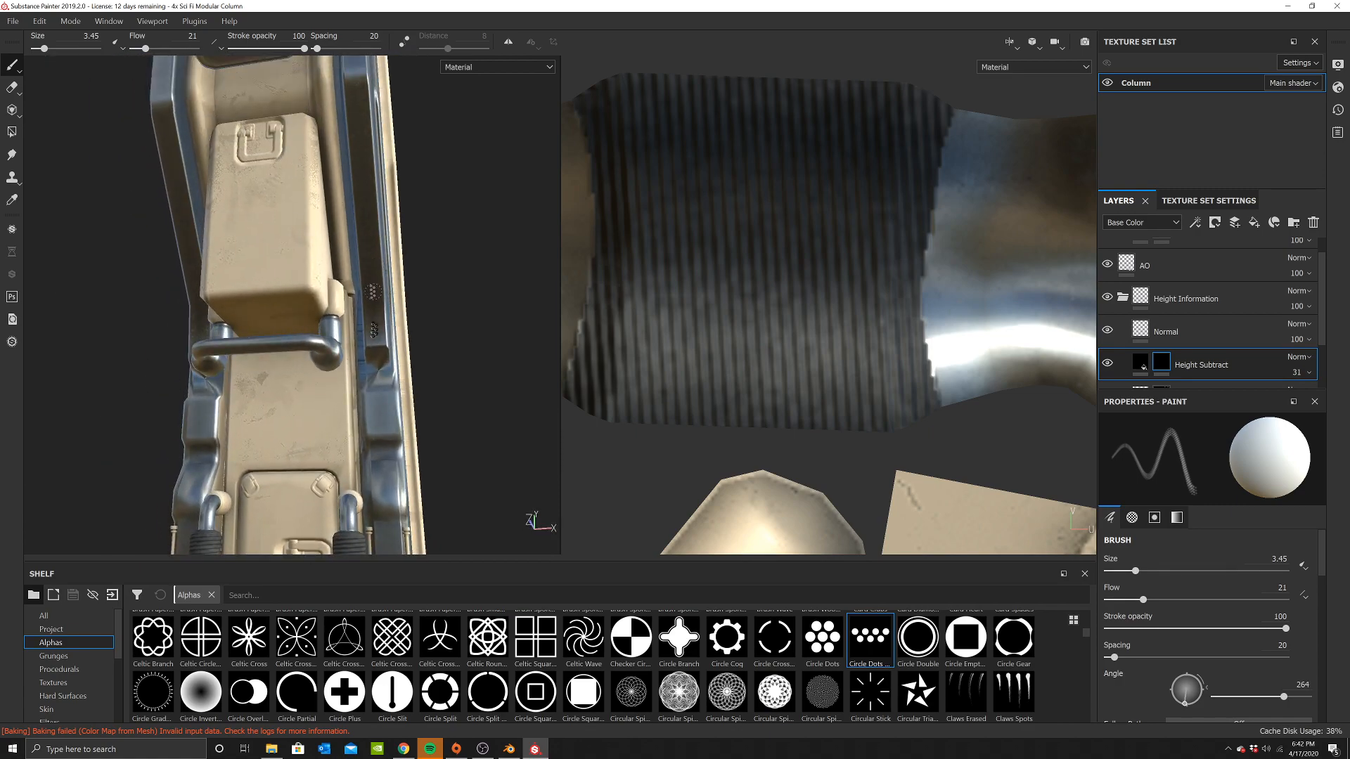
left_click_drag(371, 248, 394, 297, "alt")
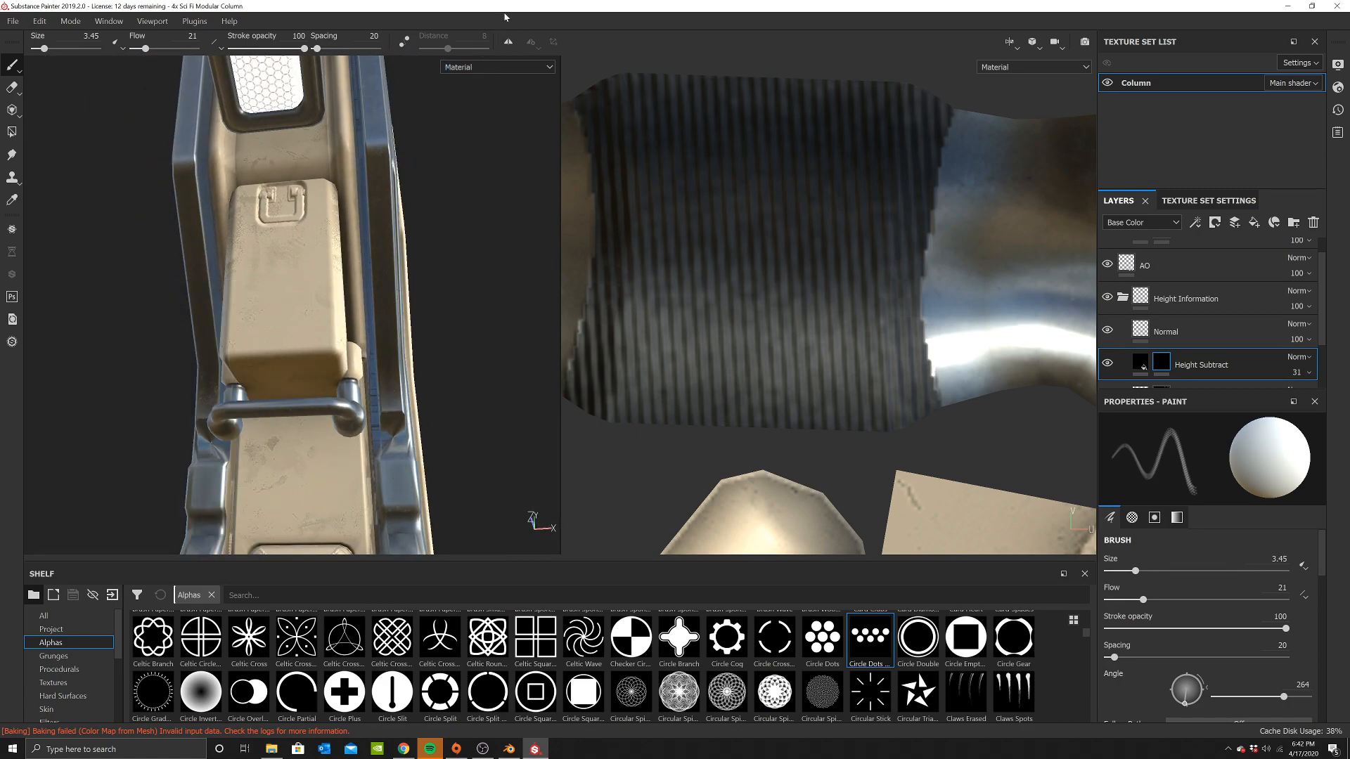
Turn on symmetry and stamp Circle Dots at intervals along both metal frames' front edges at a 264 degree angle
left_click(509, 43)
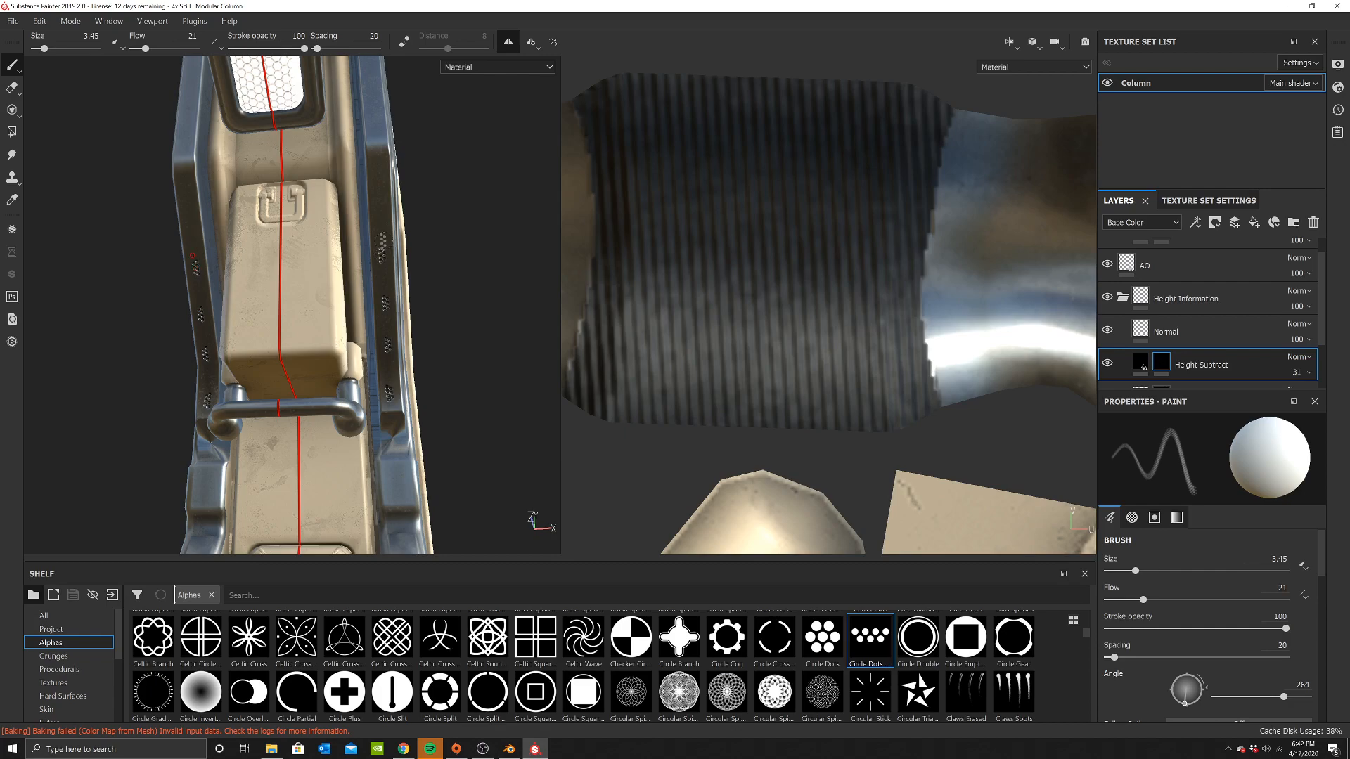
scroll(369, 282, "down", 3)
left_click_drag(379, 299, 422, 313, "alt")
scroll(354, 301, "down", 2)
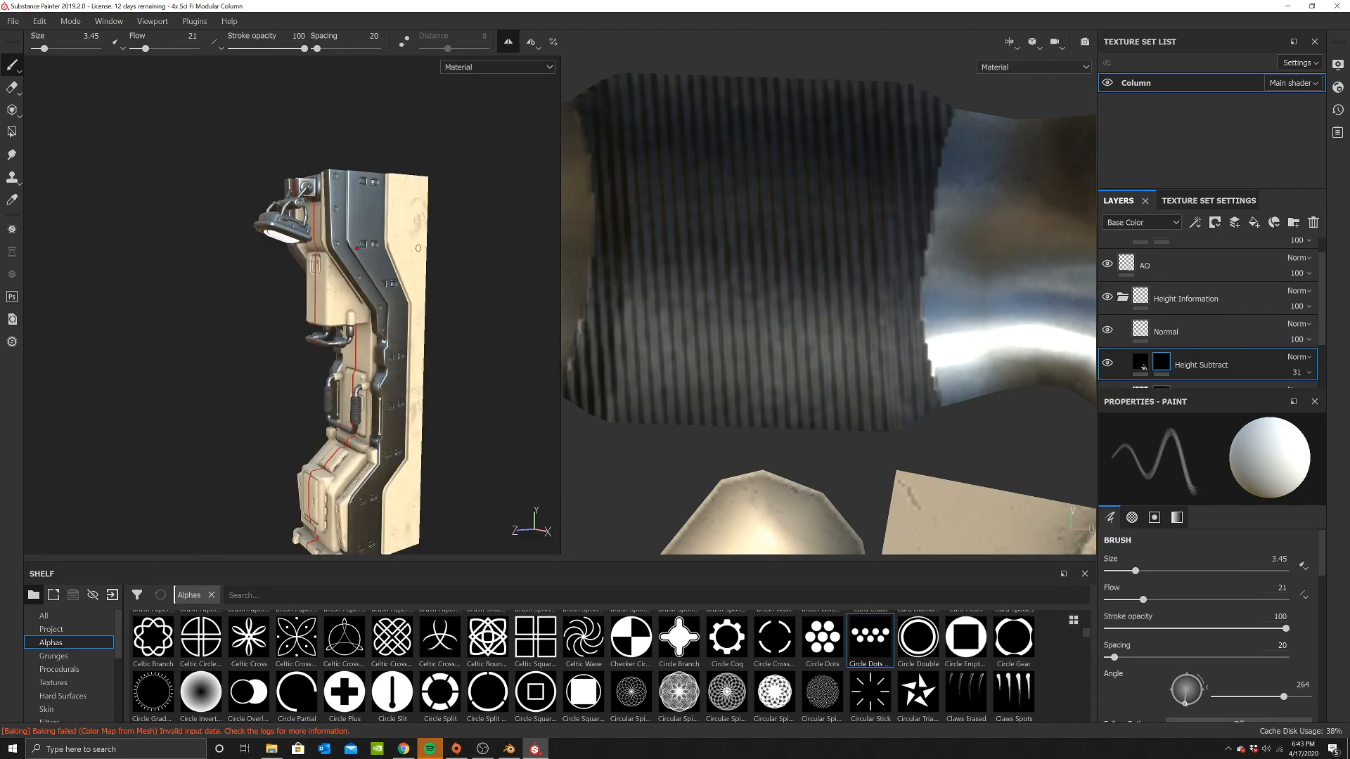
Continue the mirrored Circle Dots stamps up the front edges beside the lamp, using a 269 degree angle at the top
left_click_drag(418, 248, 390, 274, "alt")
scroll(366, 230, "up", 4)
left_click_drag(365, 231, 347, 270, "alt")
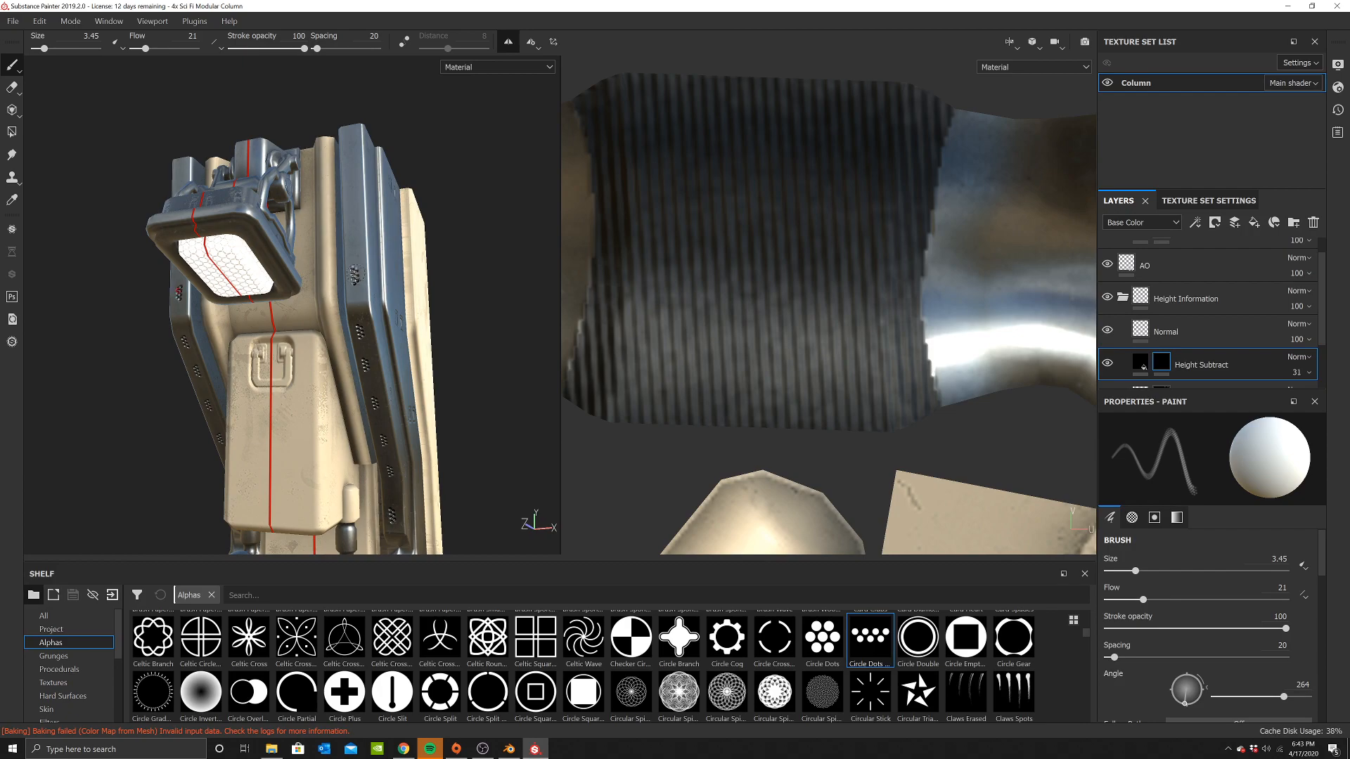
left_click_drag(181, 271, 159, 270, "alt")
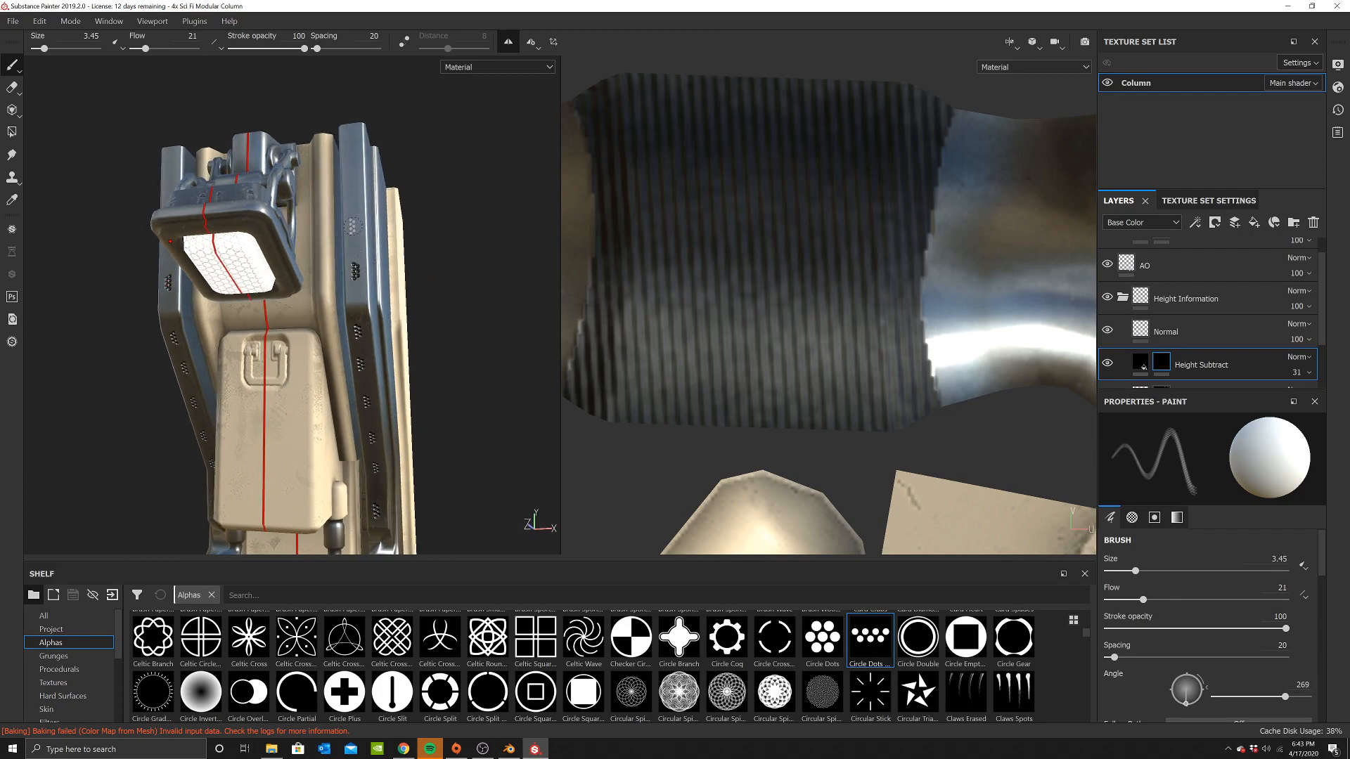
left_click_drag(295, 272, 422, 273, "alt")
Turn off symmetry, select the Normal layer, and stamp Circle Button Sliced details along the metal frame's upper outer side
left_click(508, 43)
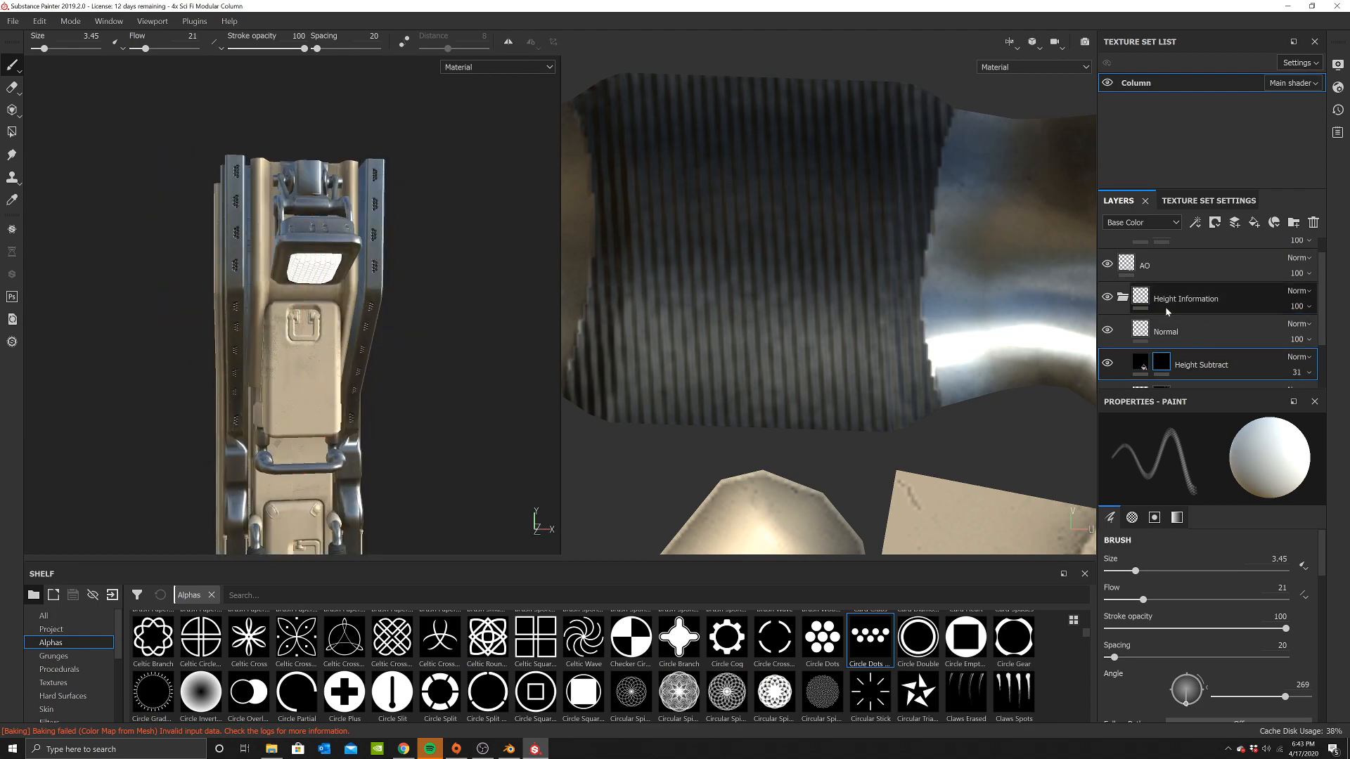
left_click(1195, 331)
left_click_drag(324, 310, 371, 337, "alt")
middle_click_drag(284, 253, 424, 223, "alt")
scroll(425, 222, "up", 2)
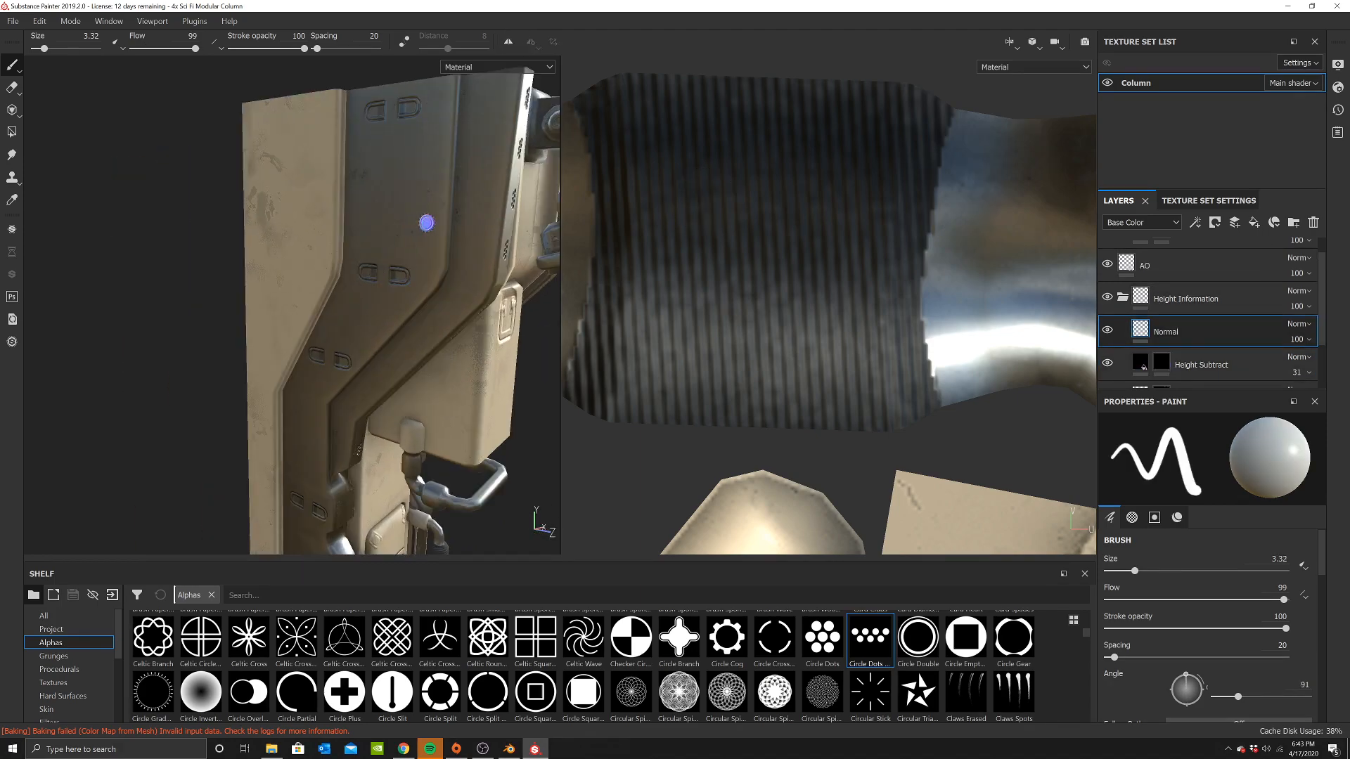
left_click_drag(425, 223, 501, 188, "alt")
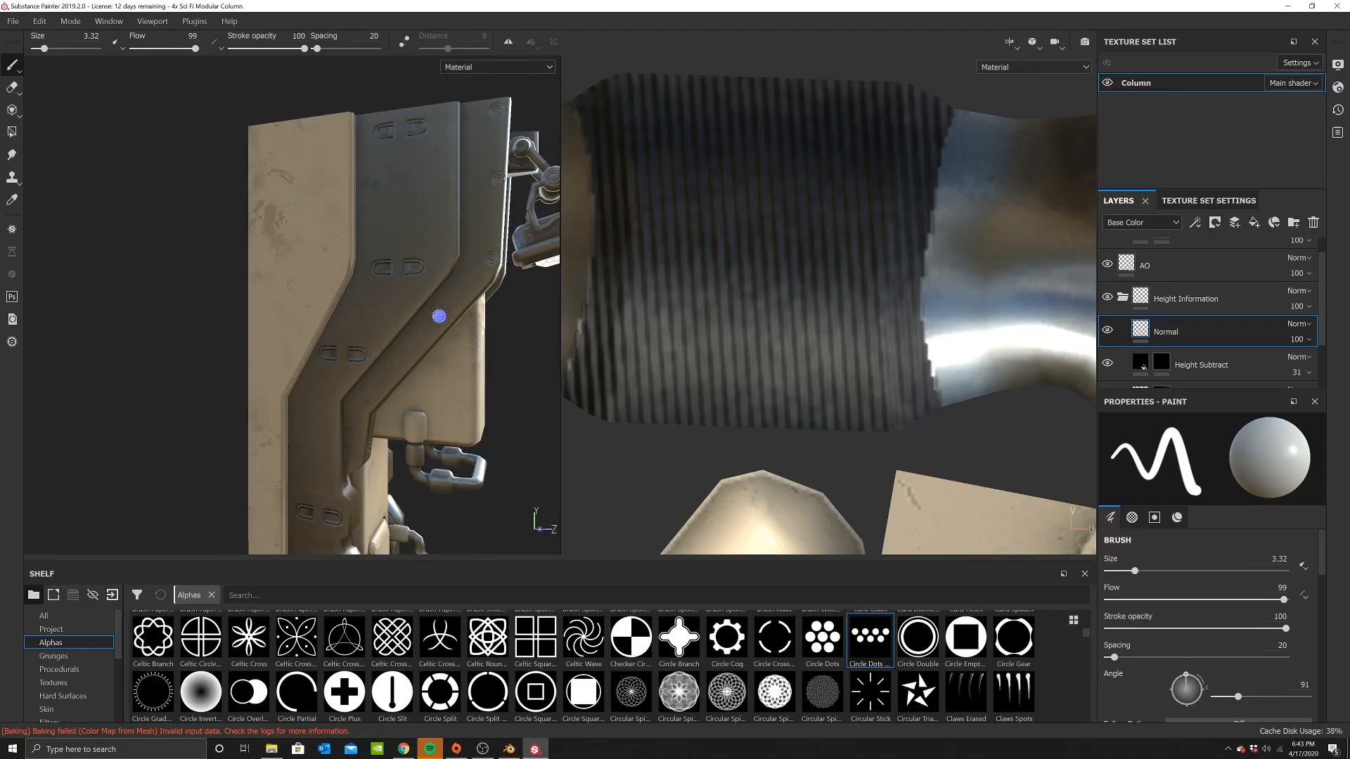
middle_click_drag(404, 328, 434, 271, "alt")
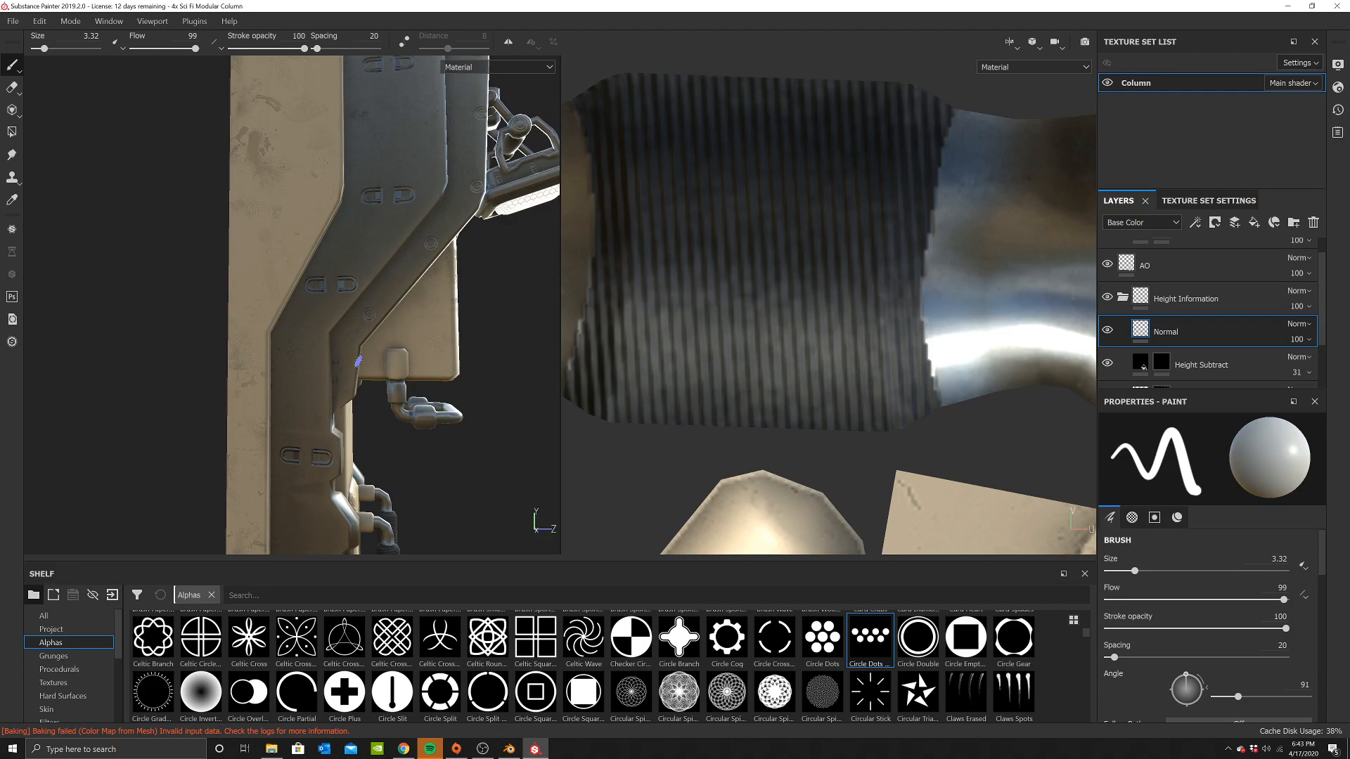
middle_click_drag(317, 357, 368, 239, "alt")
scroll(343, 421, "down", 2)
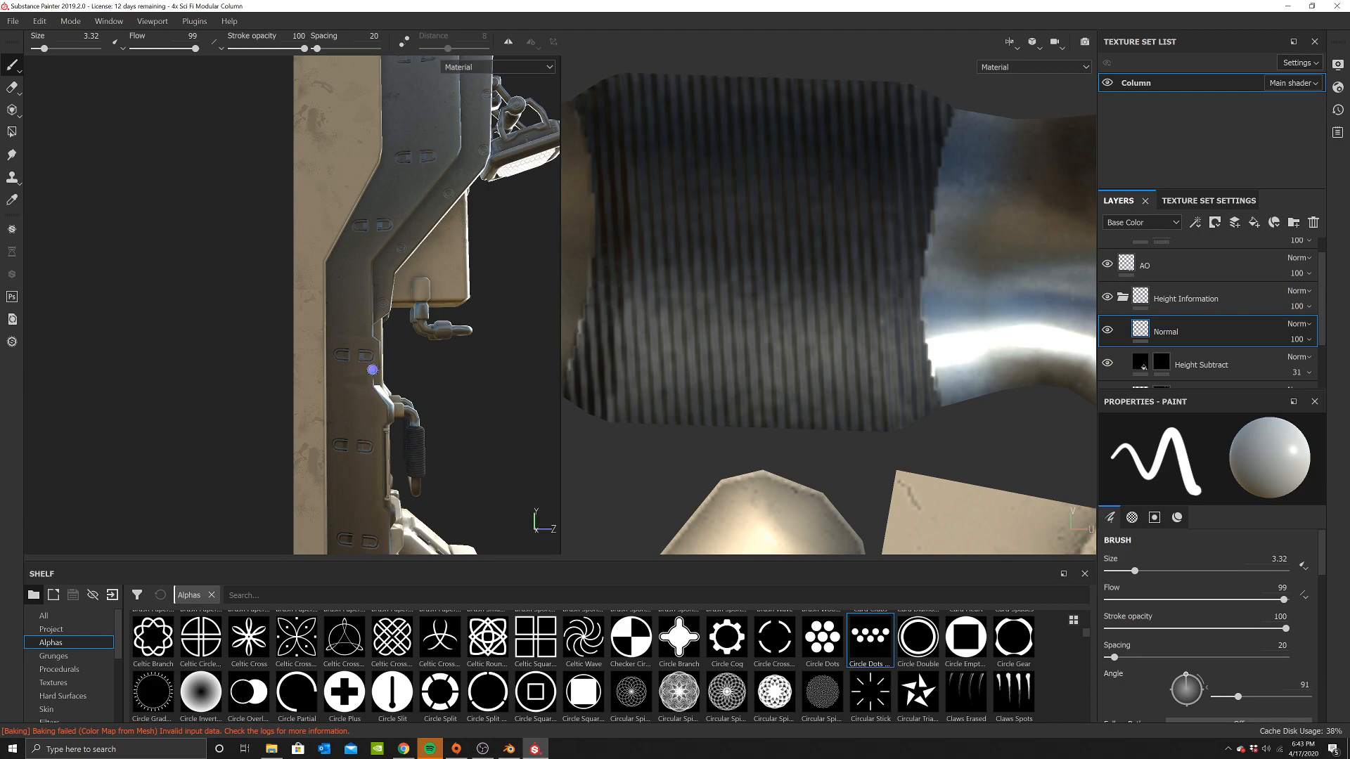
Stamp Circle Button Sliced details along the front edge of the beige back panel's side, from base to top
middle_click_drag(360, 393, 384, 211, "alt")
middle_click_drag(362, 502, 368, 426, "alt")
scroll(415, 506, "up", 3)
scroll(400, 465, "up", 1)
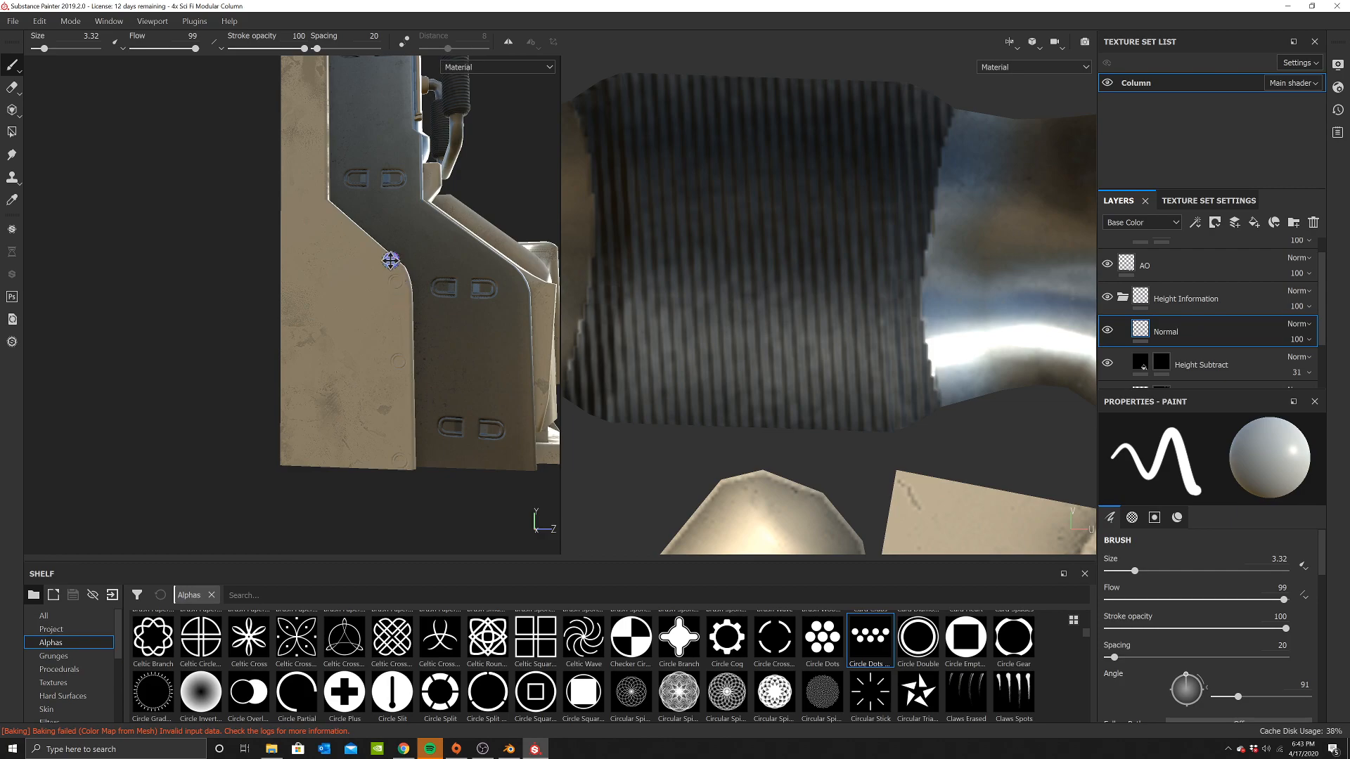
middle_click_drag(391, 260, 398, 356, "alt")
middle_click_drag(338, 245, 306, 381, "alt")
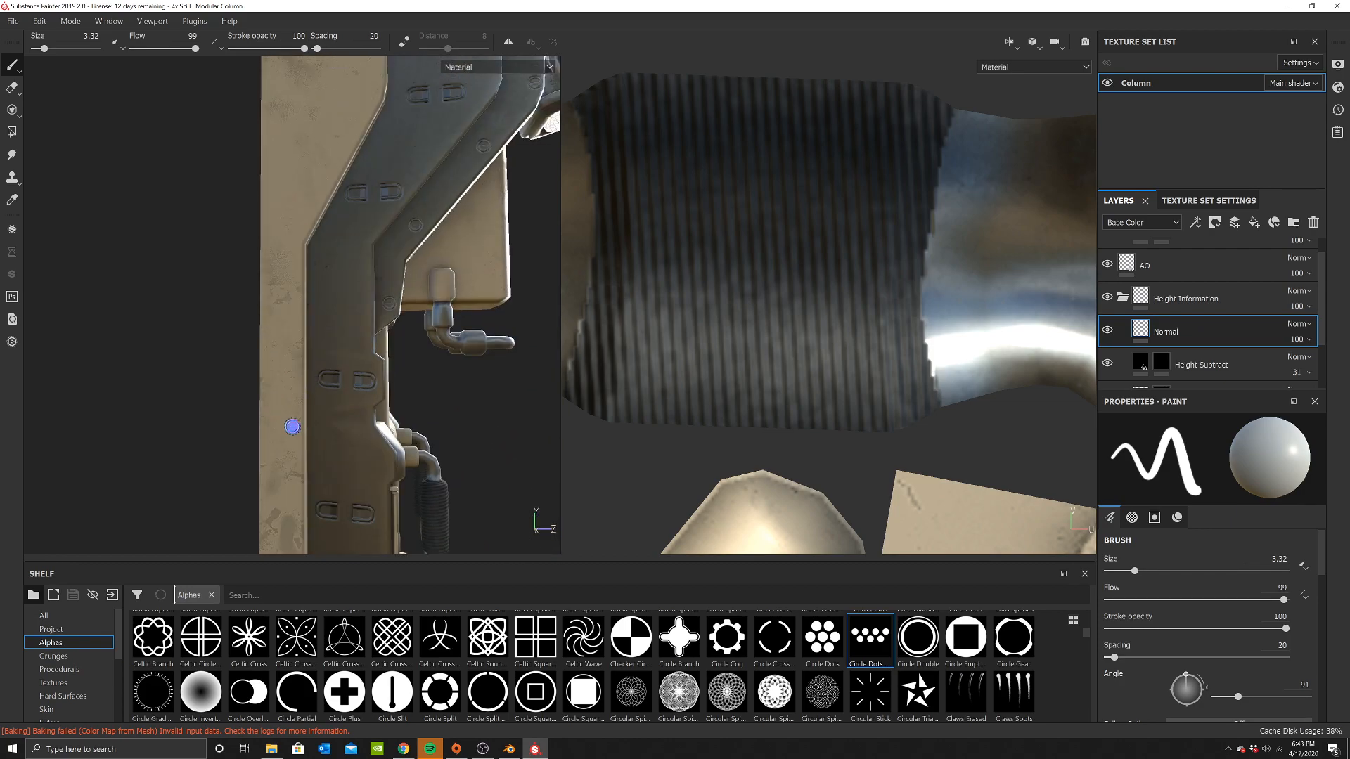
mouse_move(310, 280)
middle_mouse_down("alt")
mouse_move(303, 353)
mouse_move(323, 300)
middle_mouse_up("alt")
middle_click_drag(391, 244, 361, 293, "alt")
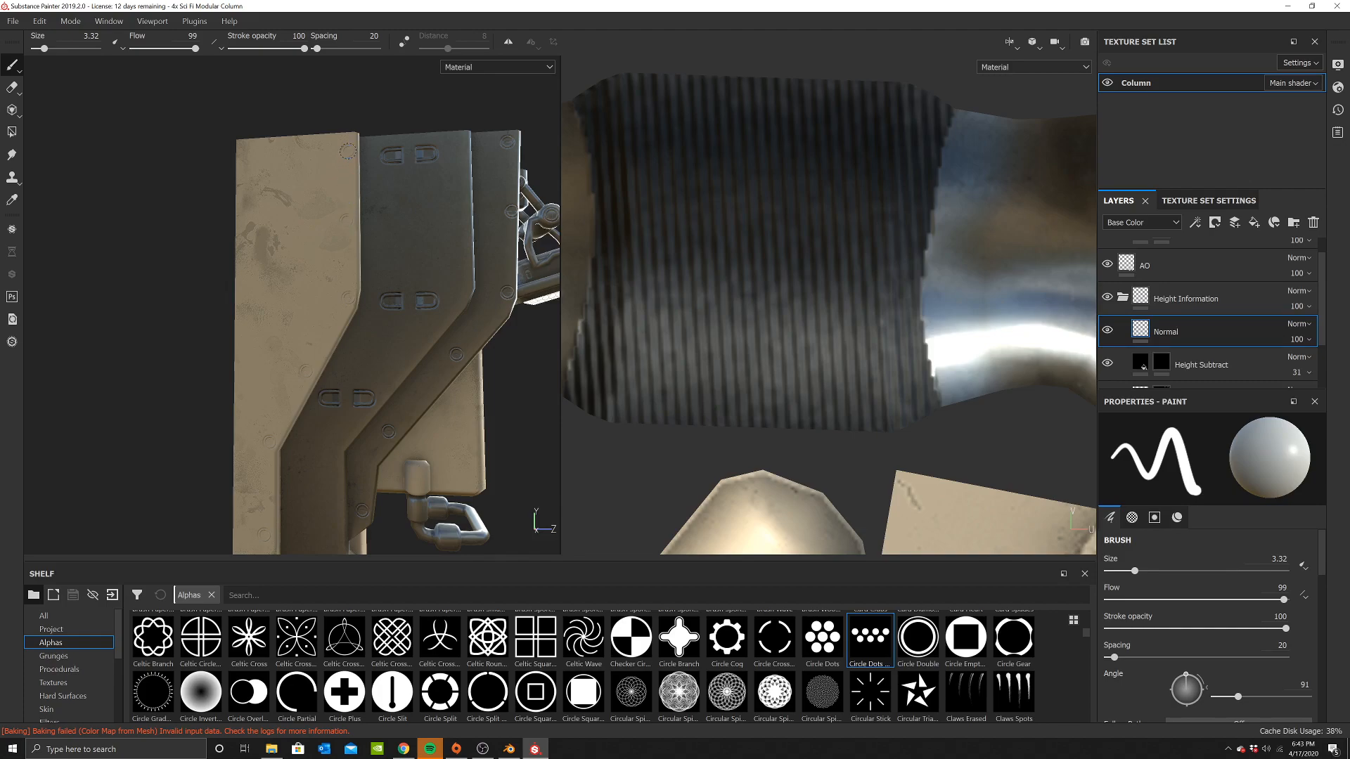
Turn symmetry back on and save the project
right_click_drag(385, 272, 386, 307, "alt")
left_click_drag(385, 307, 226, 319, "alt")
middle_click_drag(350, 304, 328, 269, "alt")
left_click_drag(415, 260, 342, 245, "alt")
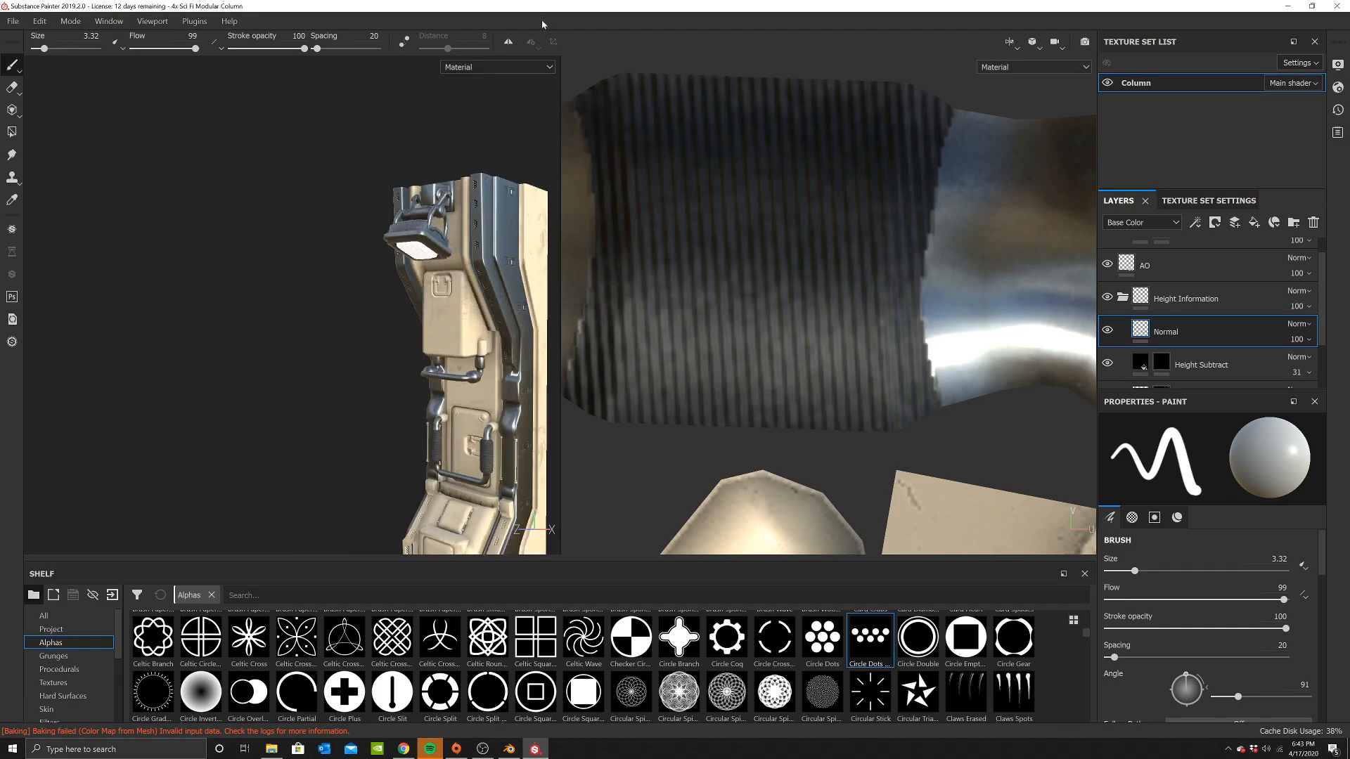
left_click(508, 44)
middle_click_drag(485, 383, 394, 281, "alt")
left_click_drag(393, 282, 422, 313, "alt")
right_click_drag(421, 313, 411, 336, "alt")
middle_click_drag(412, 336, 411, 302, "alt")
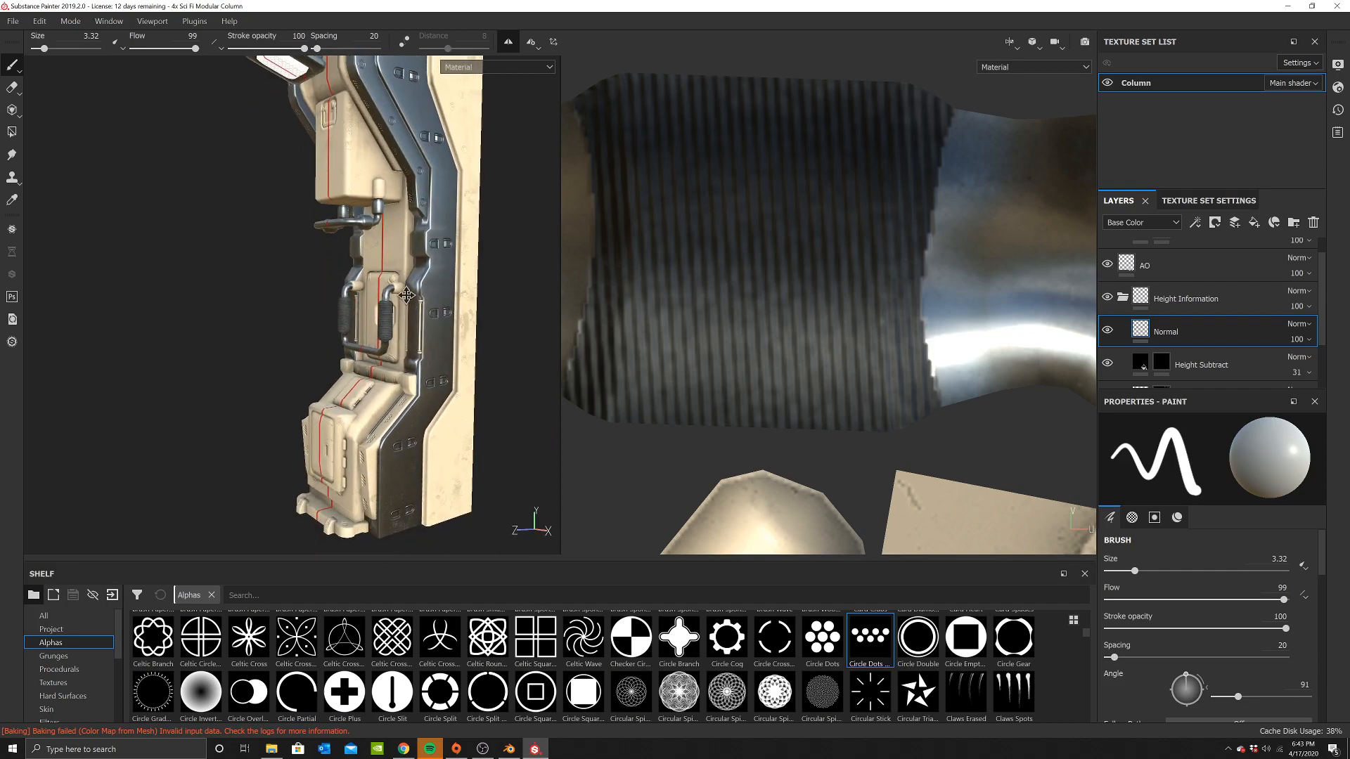
right_click_drag(439, 431, 429, 316, "alt")
left_click_drag(429, 309, 437, 234, "alt")
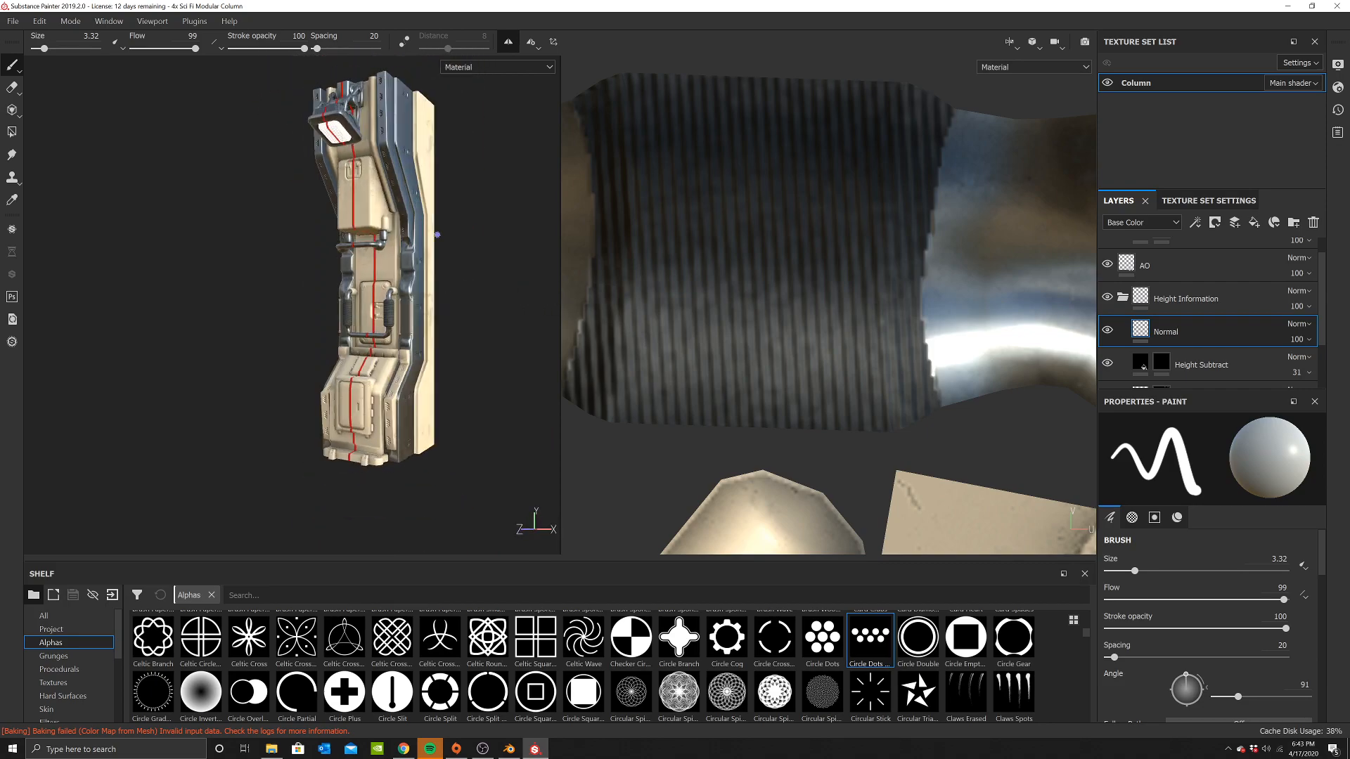
left_click(14, 21)
left_click(38, 154)
Browse the Hard Surfaces stamps and assign handle_08 as the brush's normal resource
left_click_drag(362, 339, 279, 349, "alt")
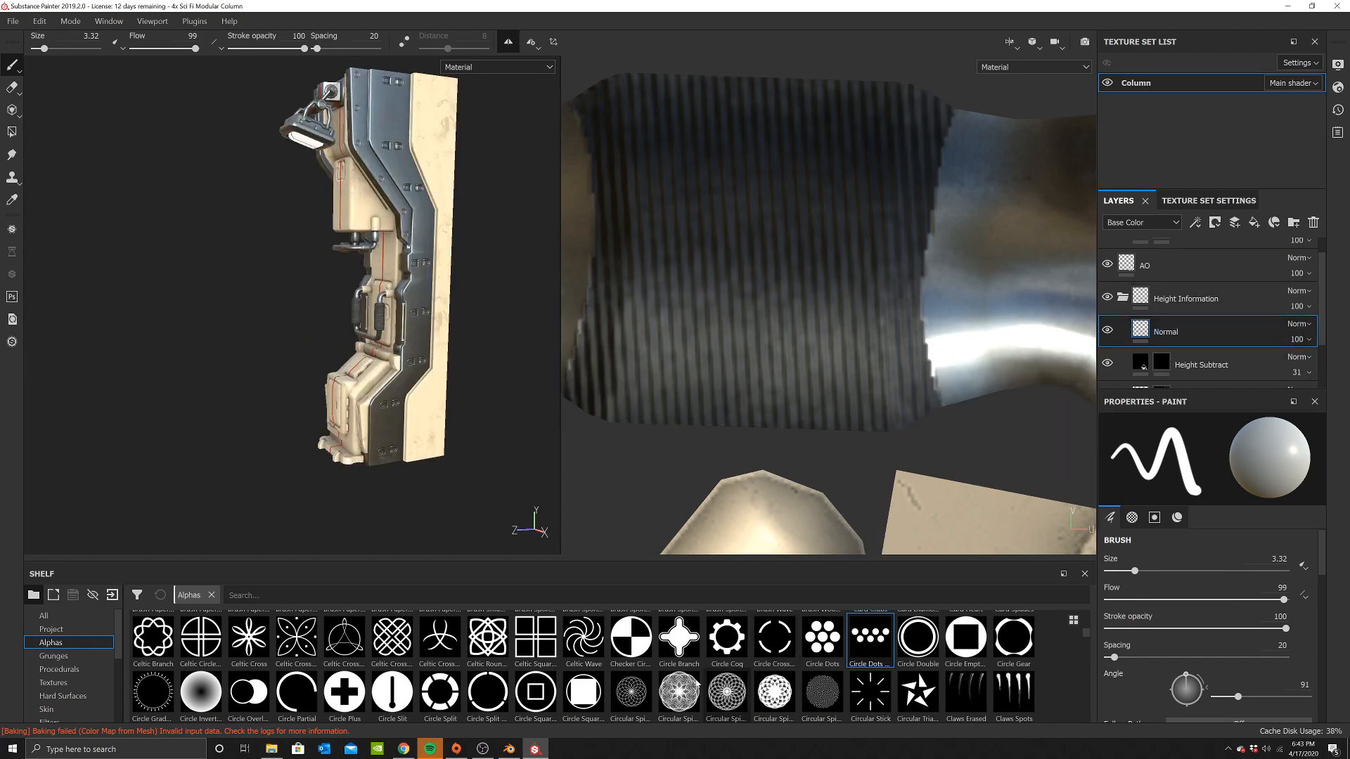
scroll(725, 677, "up", 3)
left_click(78, 696)
right_click(680, 188)
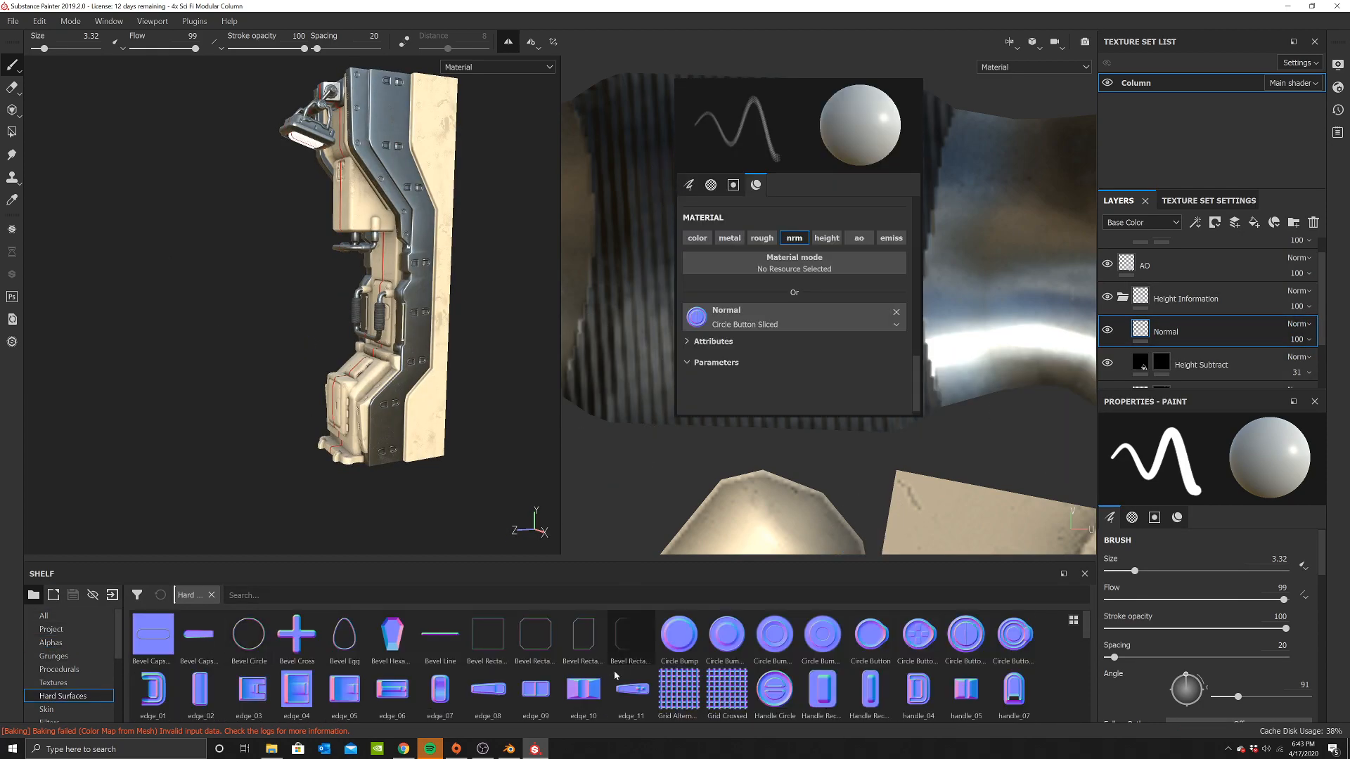
scroll(552, 657, "down", 4)
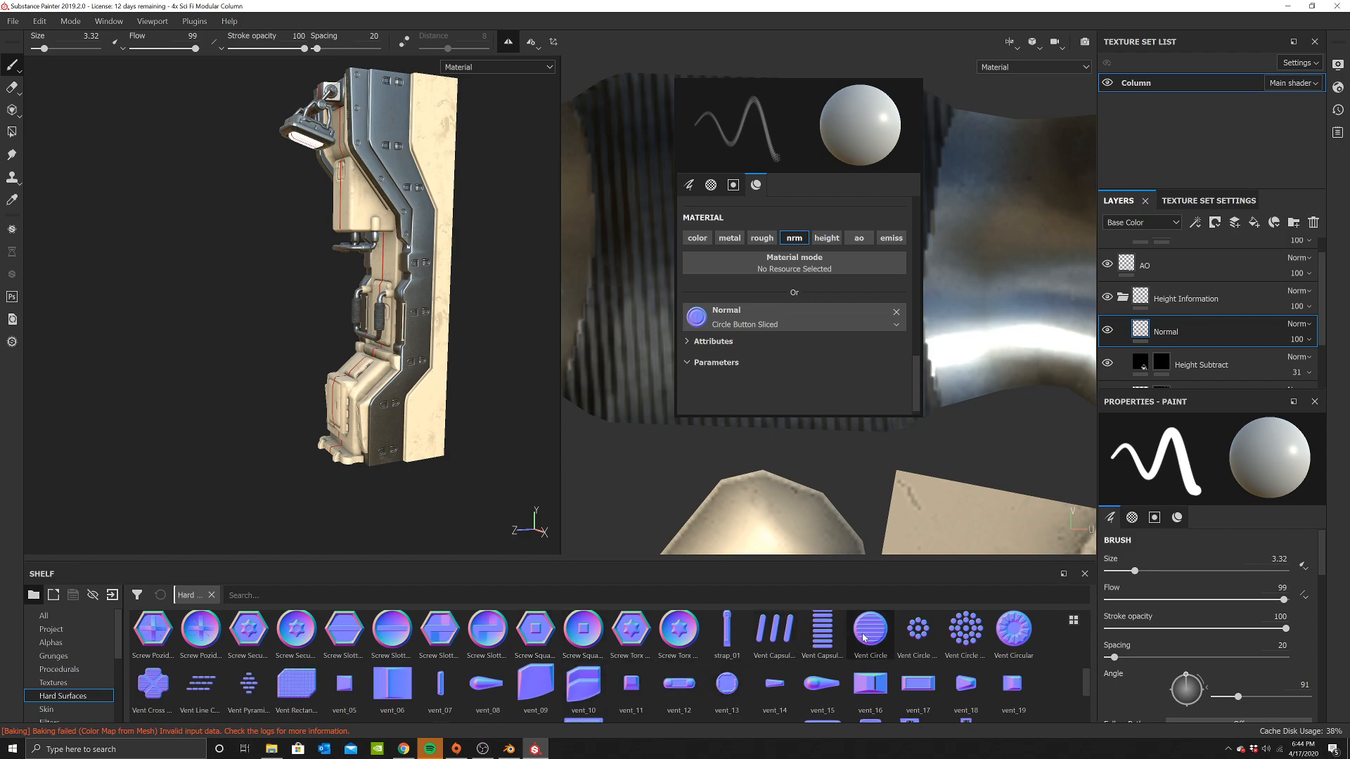
scroll(466, 679, "down", 3)
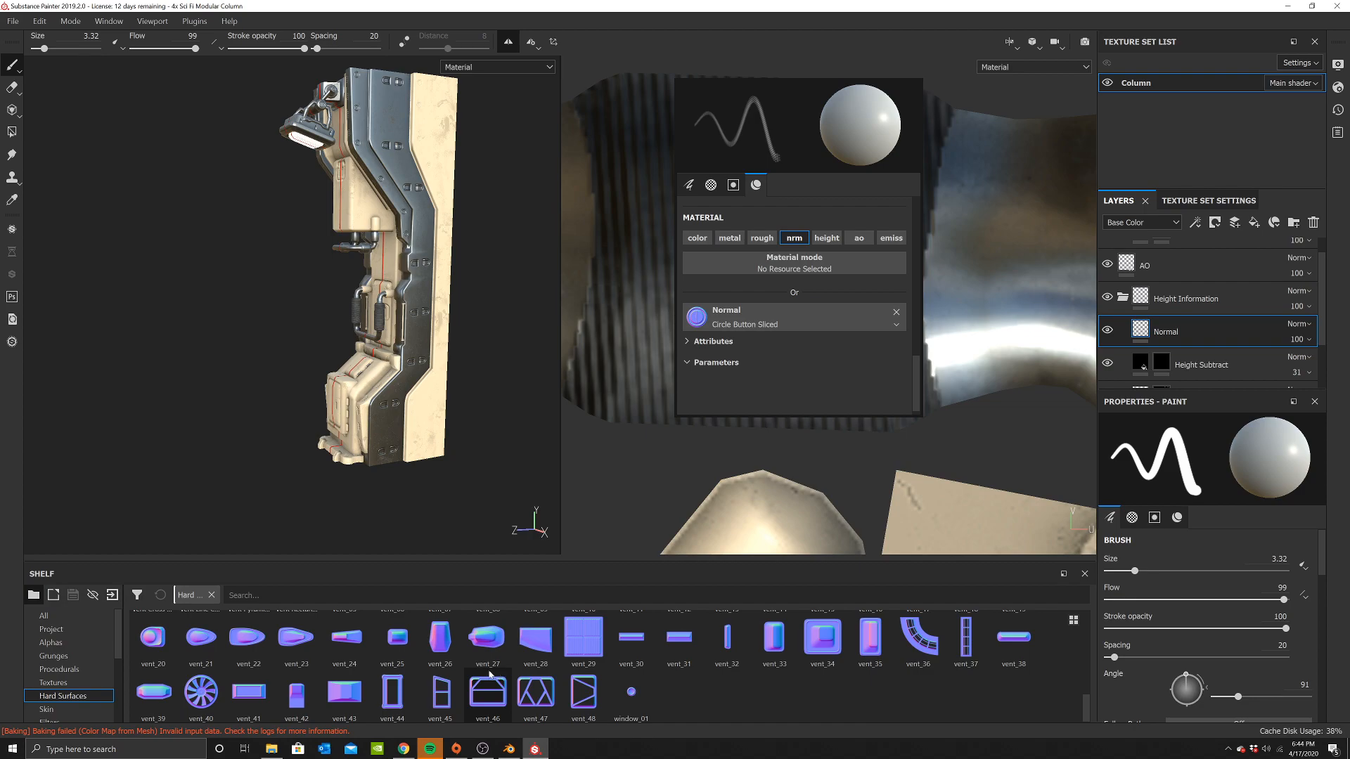
scroll(453, 671, "up", 3)
scroll(453, 671, "up", 2)
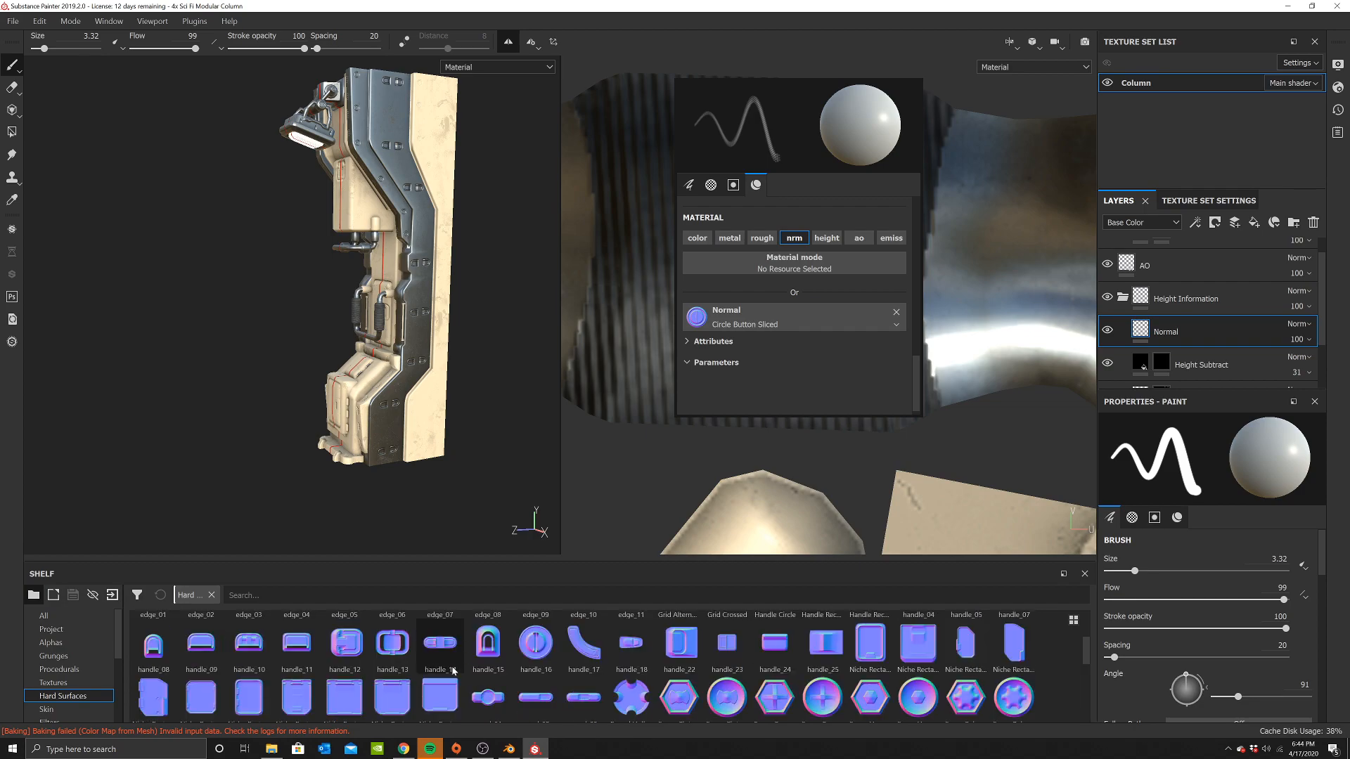
scroll(441, 668, "up", 1)
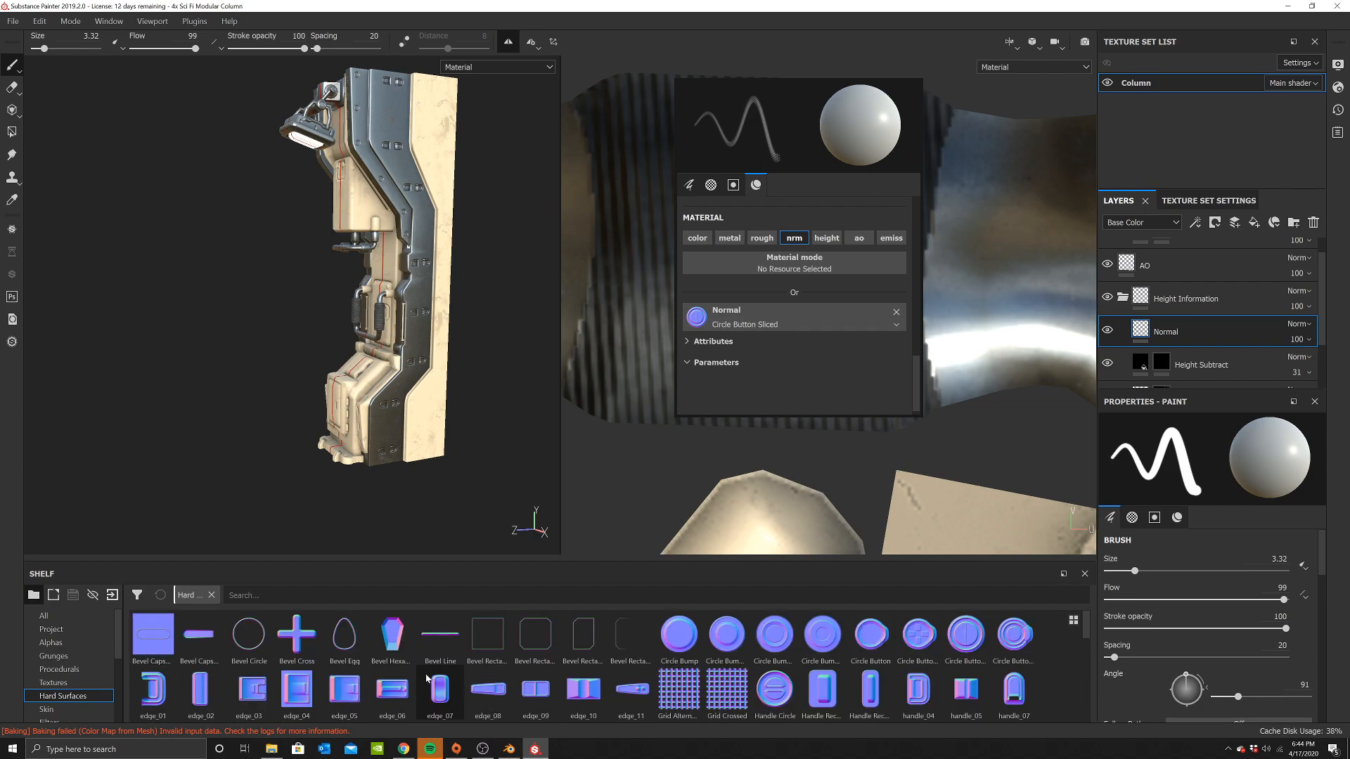
scroll(365, 671, "down", 2)
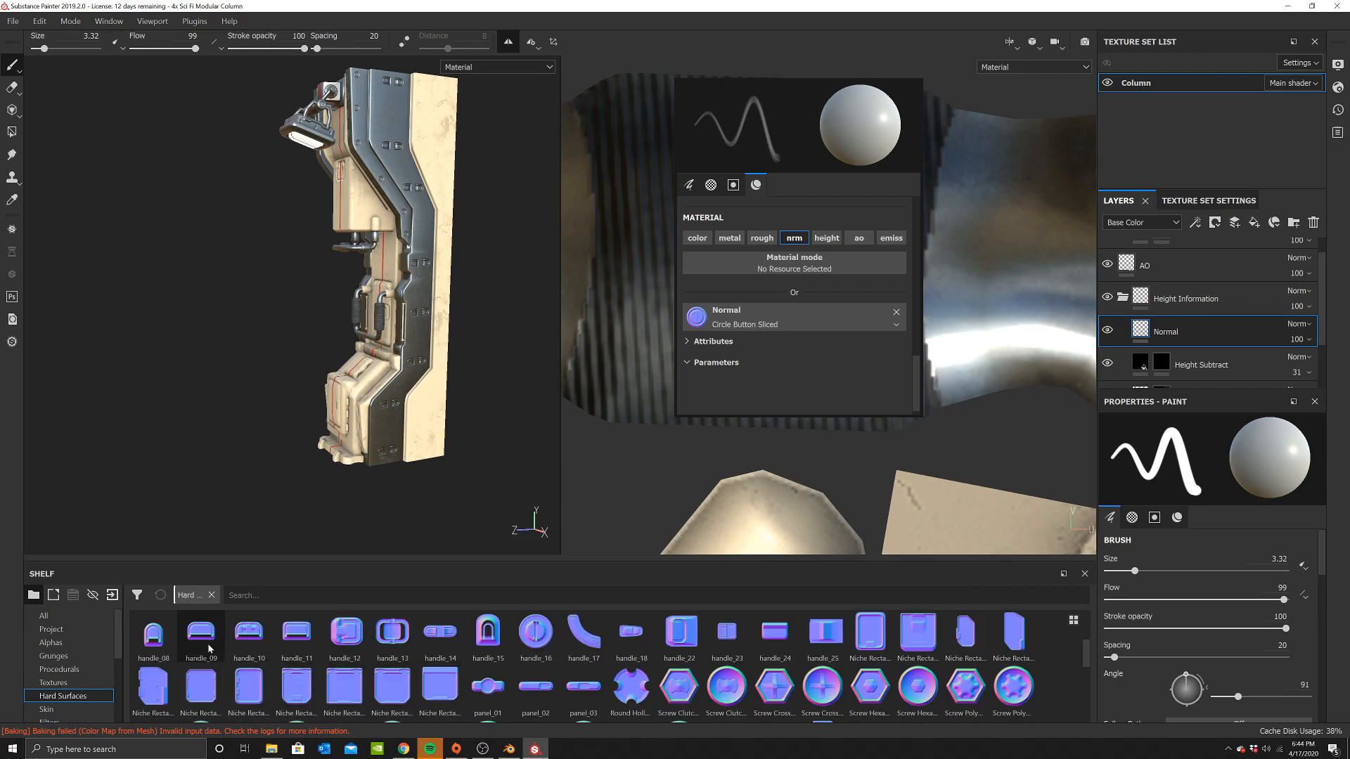
left_click_drag(153, 636, 738, 328)
Set the brush size to 5.79 and angle to 0, and place the mirrored handle_08 stamp on the column's base
scroll(394, 337, "up", 3)
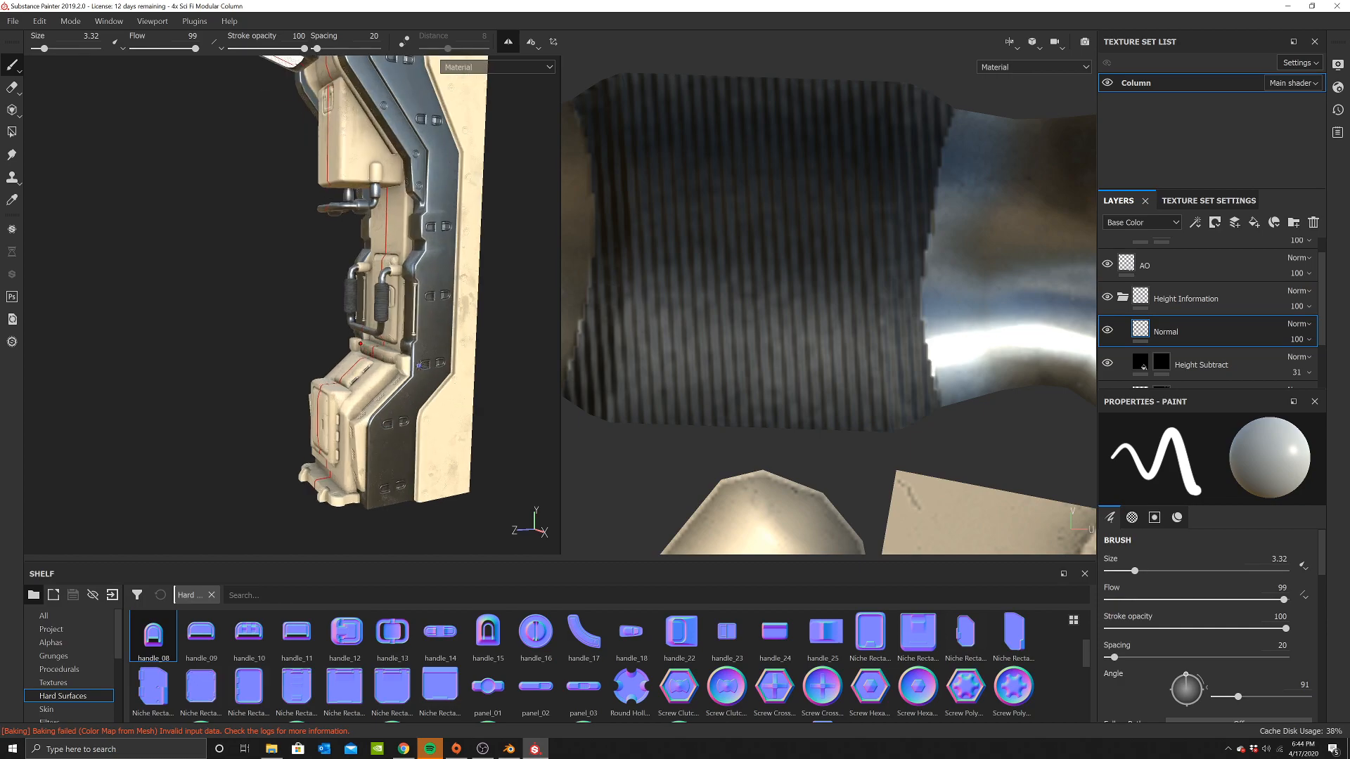
left_click_drag(42, 50, 48, 49)
mouse_move(348, 275)
left_mouse_down("alt")
mouse_move(422, 377)
mouse_move(242, 366)
mouse_move(246, 376)
left_mouse_up("alt")
scroll(422, 377, "up", 4)
left_click_drag(357, 394, 359, 387, "ctrl")
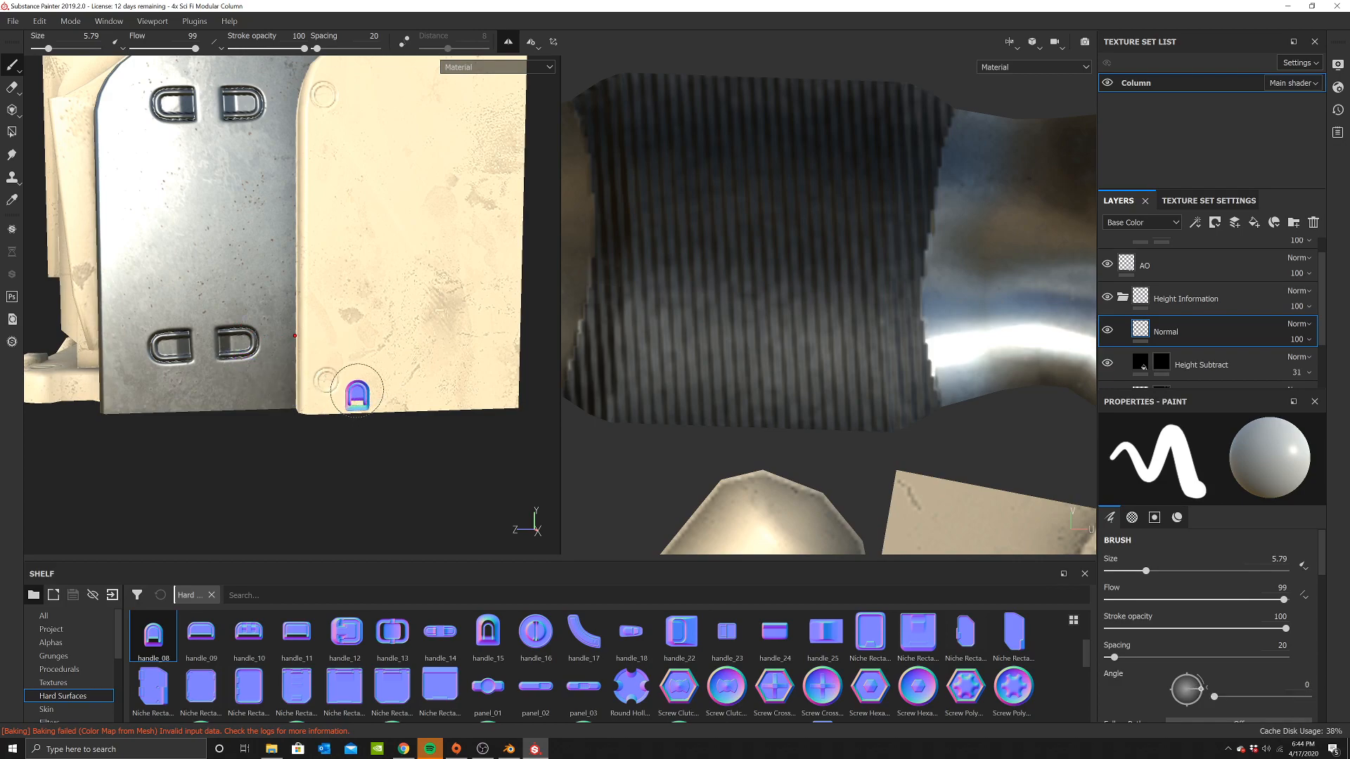
left_click_drag(258, 251, 378, 324, "alt")
scroll(271, 386, "up", 5)
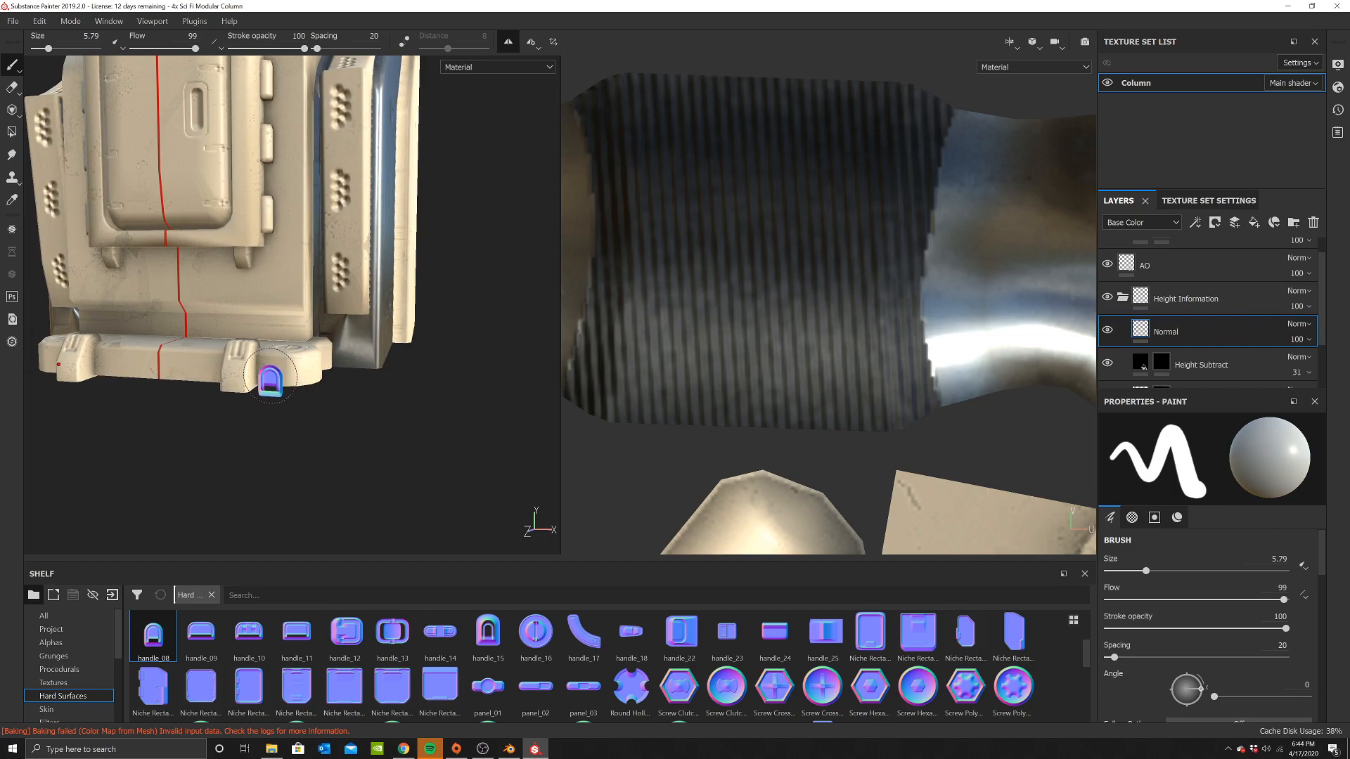
left_click(116, 359)
left_click_drag(116, 359, 189, 370, "alt")
Stamp handle_08 on the beige blocks on both metal frames, just above the lower dot patterns
mouse_move(332, 362)
left_mouse_down("alt")
mouse_move(218, 310)
mouse_move(226, 292)
mouse_move(323, 340)
mouse_move(330, 295)
mouse_move(343, 314)
mouse_move(290, 314)
mouse_move(351, 310)
mouse_move(232, 338)
left_mouse_up("alt")
scroll(296, 307, "up", 2)
scroll(246, 348, "up", 3)
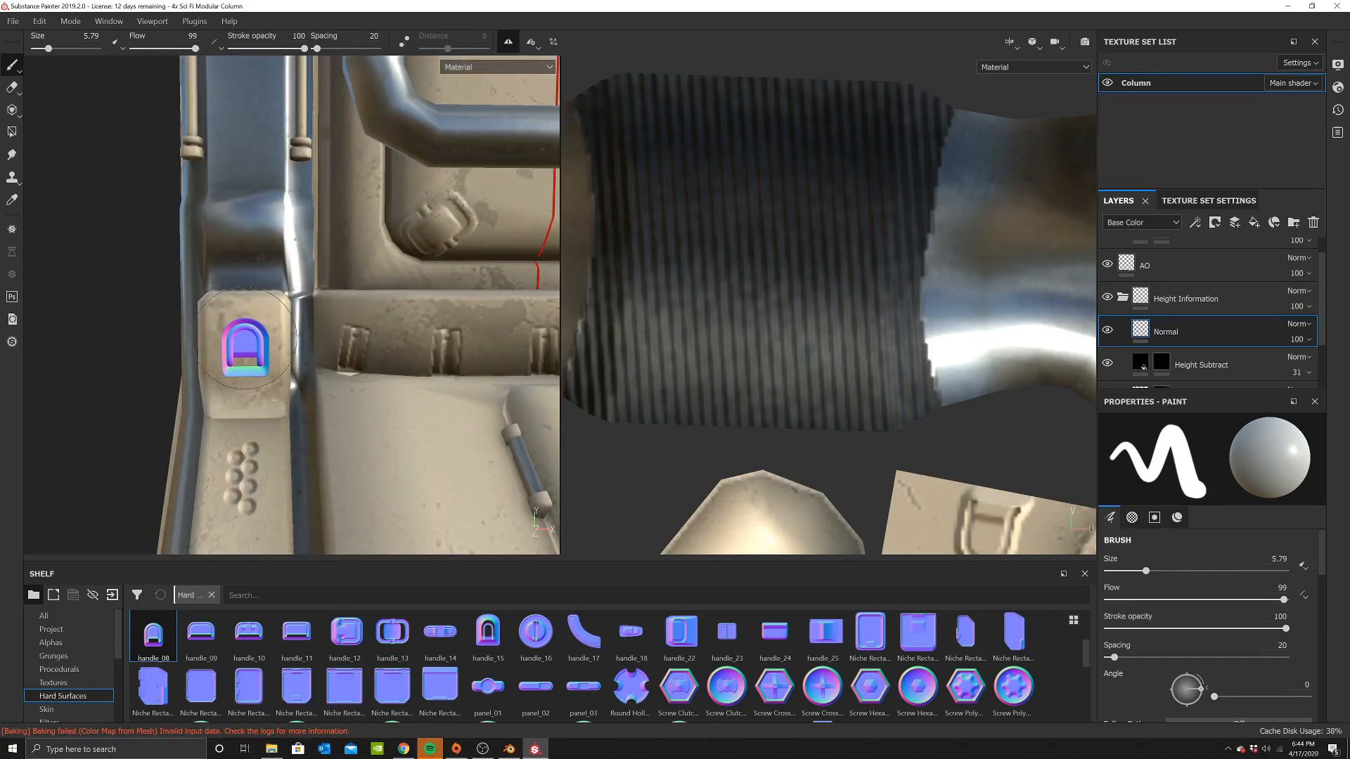
scroll(328, 343, "down", 4)
left_click_drag(392, 367, 343, 365, "alt")
middle_click_drag(411, 292, 375, 328, "alt")
mouse_move(375, 328)
left_mouse_down("alt")
mouse_move(364, 309)
mouse_move(428, 295)
left_mouse_up("alt")
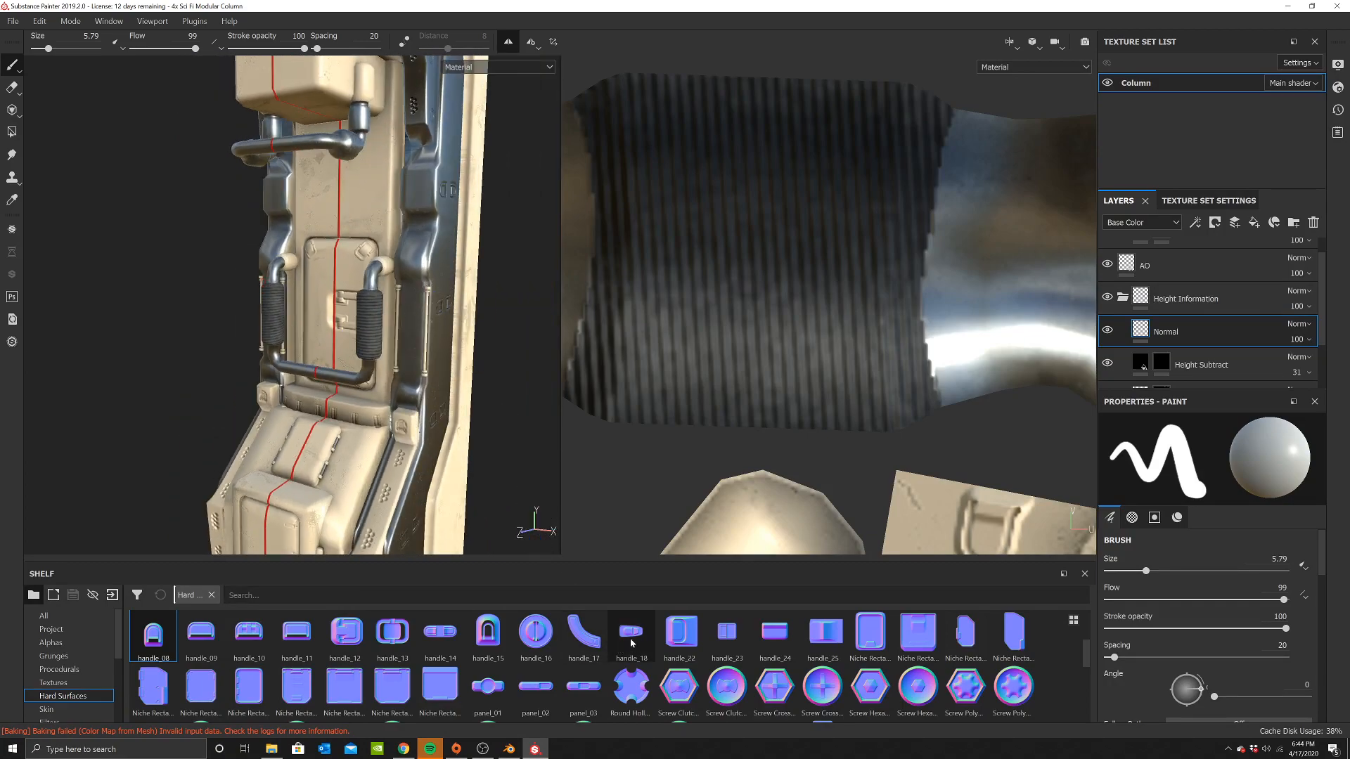
Assign edge_02 as the brush's normal resource and stamp it at intervals down the metal frames beside the ribbed grips
scroll(624, 641, "up", 2)
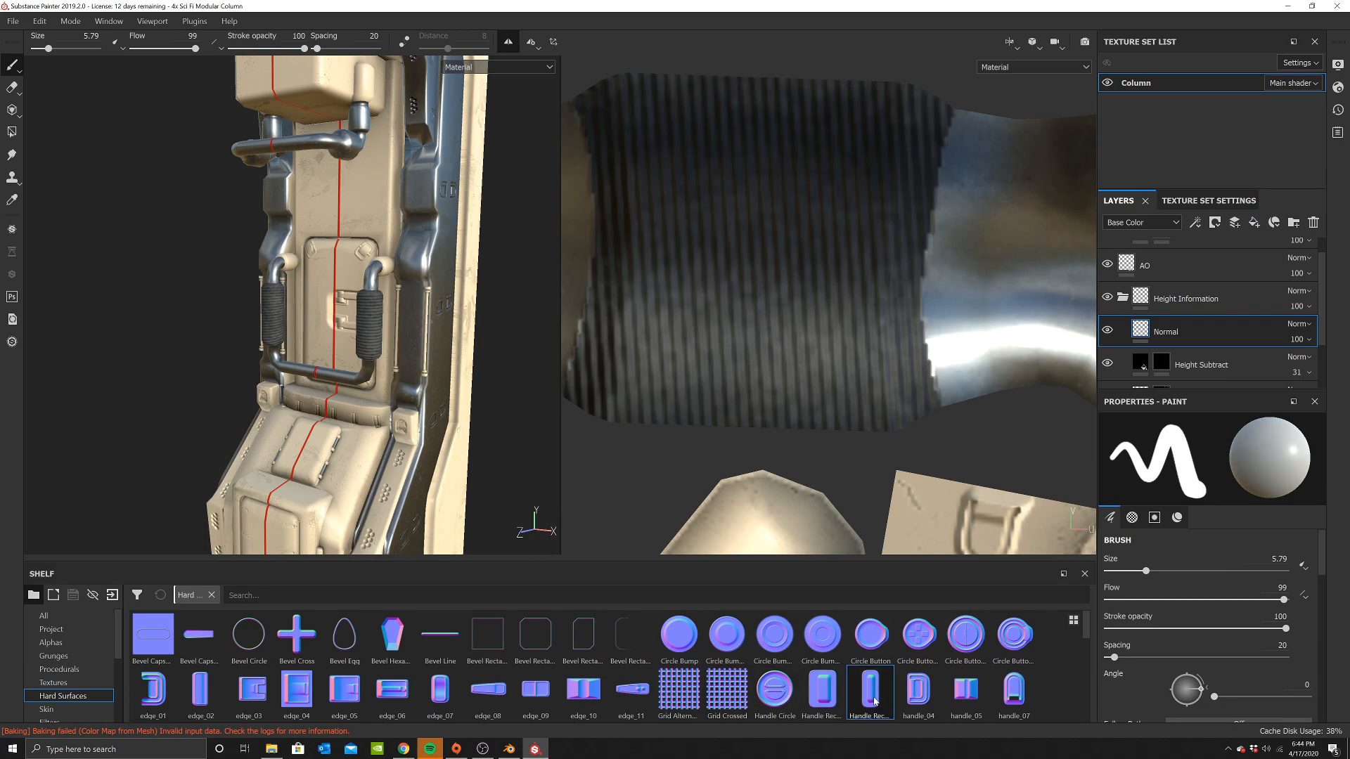
left_click_drag(441, 364, 699, 280)
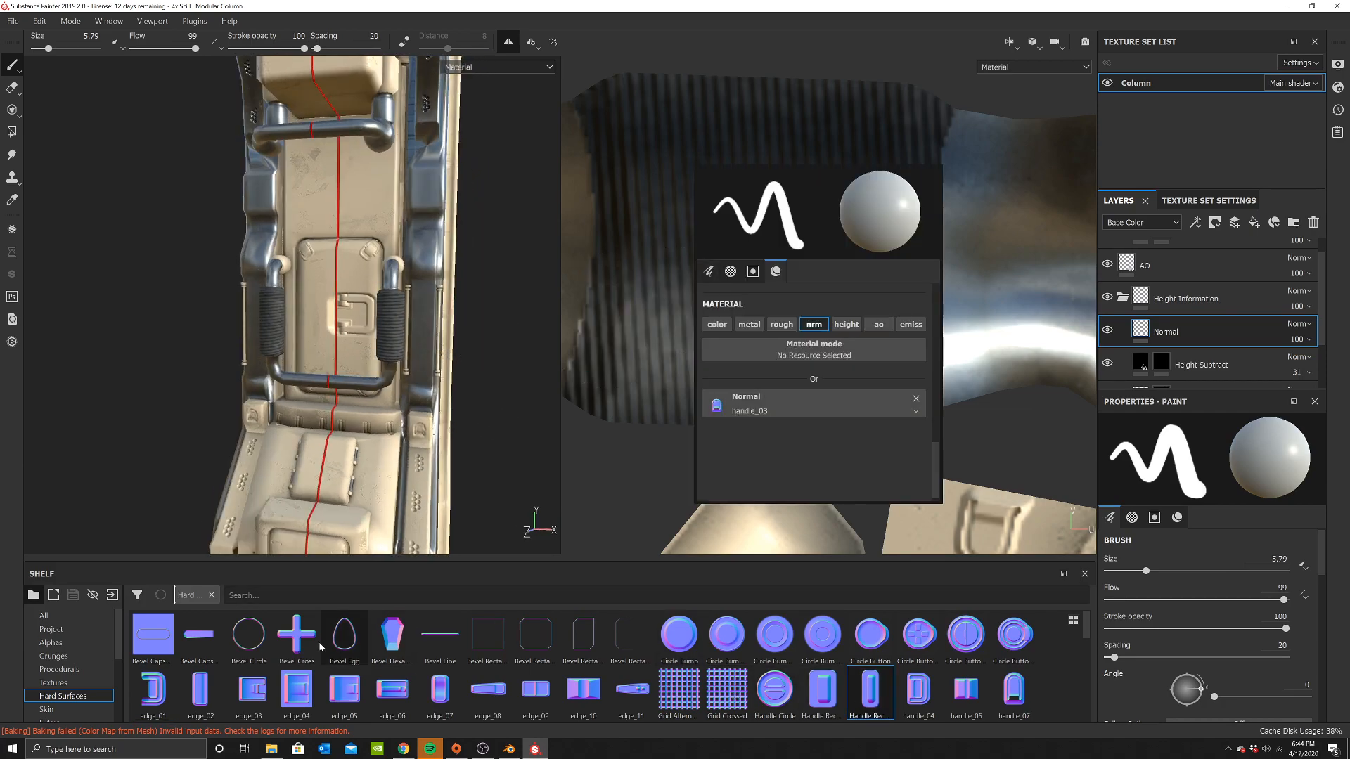
left_click_drag(200, 693, 745, 405)
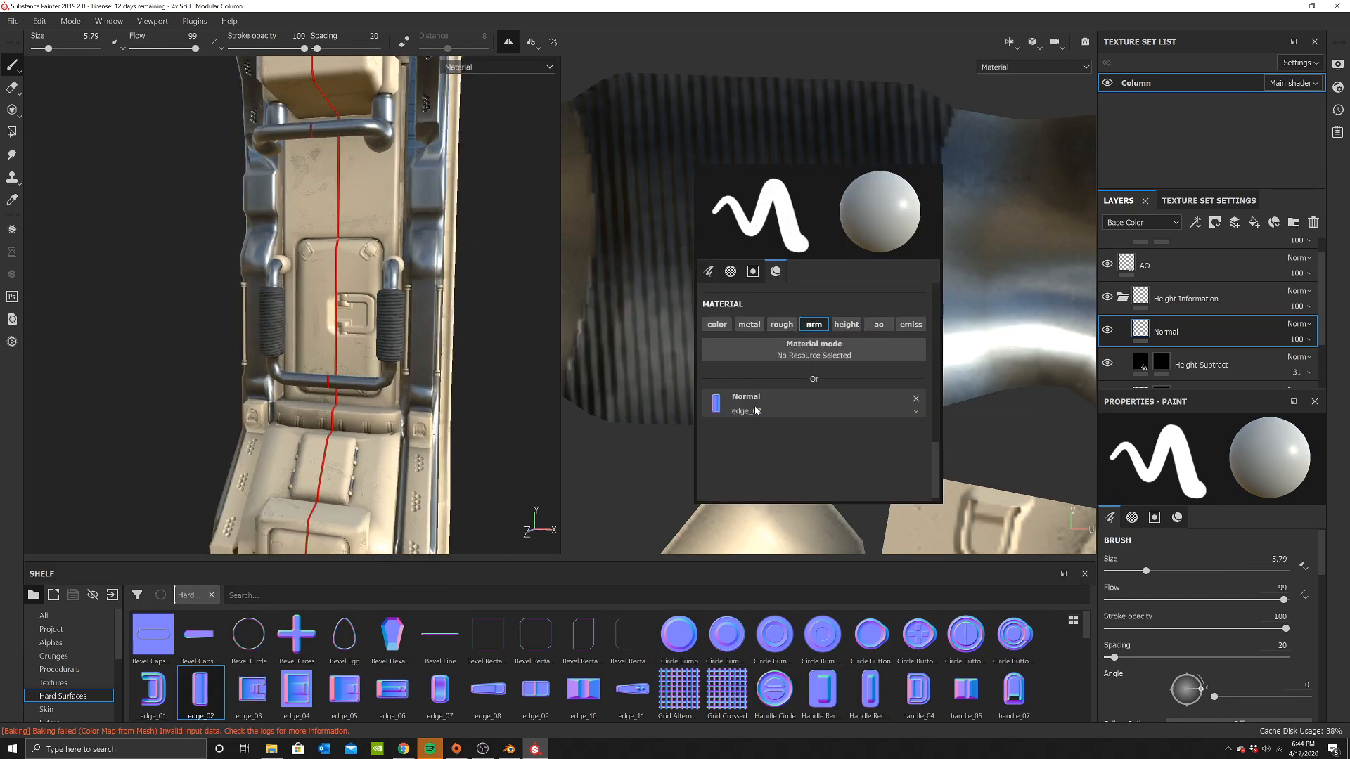
scroll(380, 300, "up", 4)
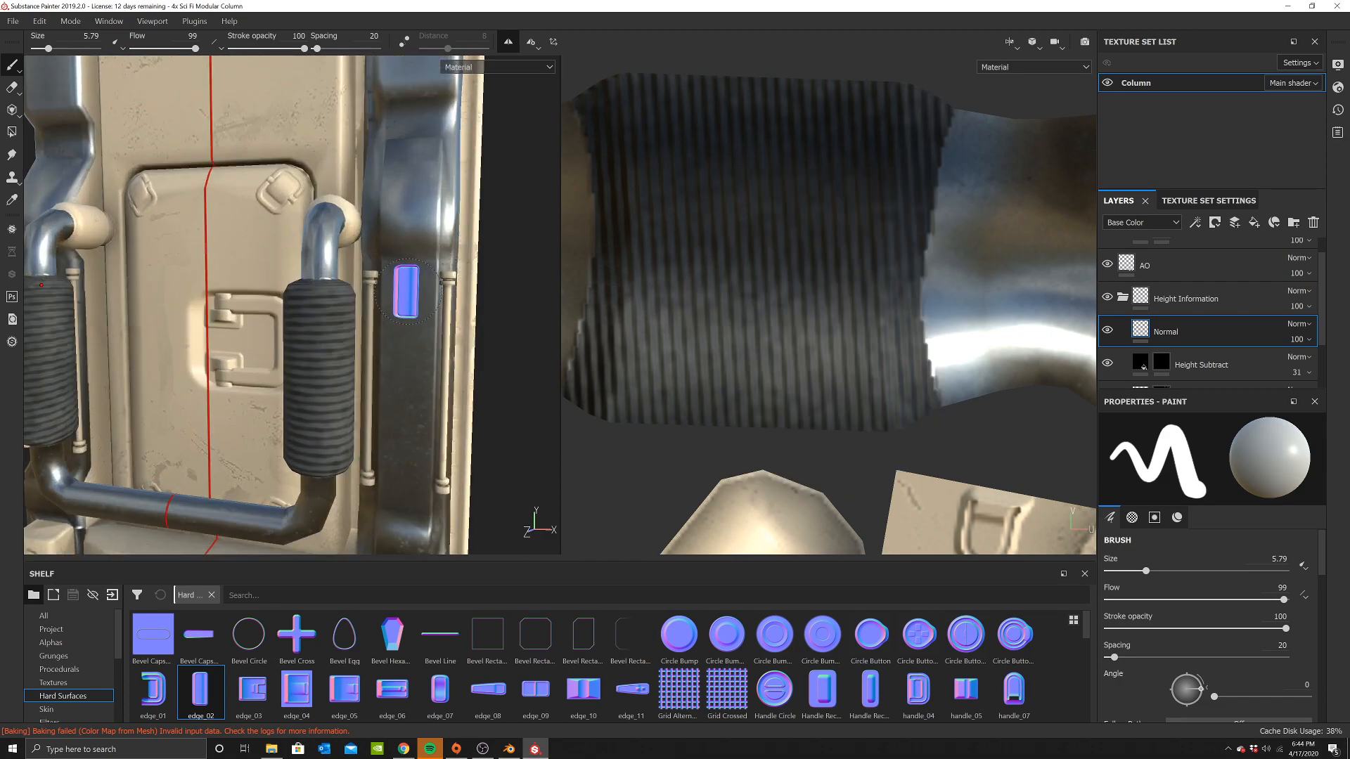
left_click(407, 468)
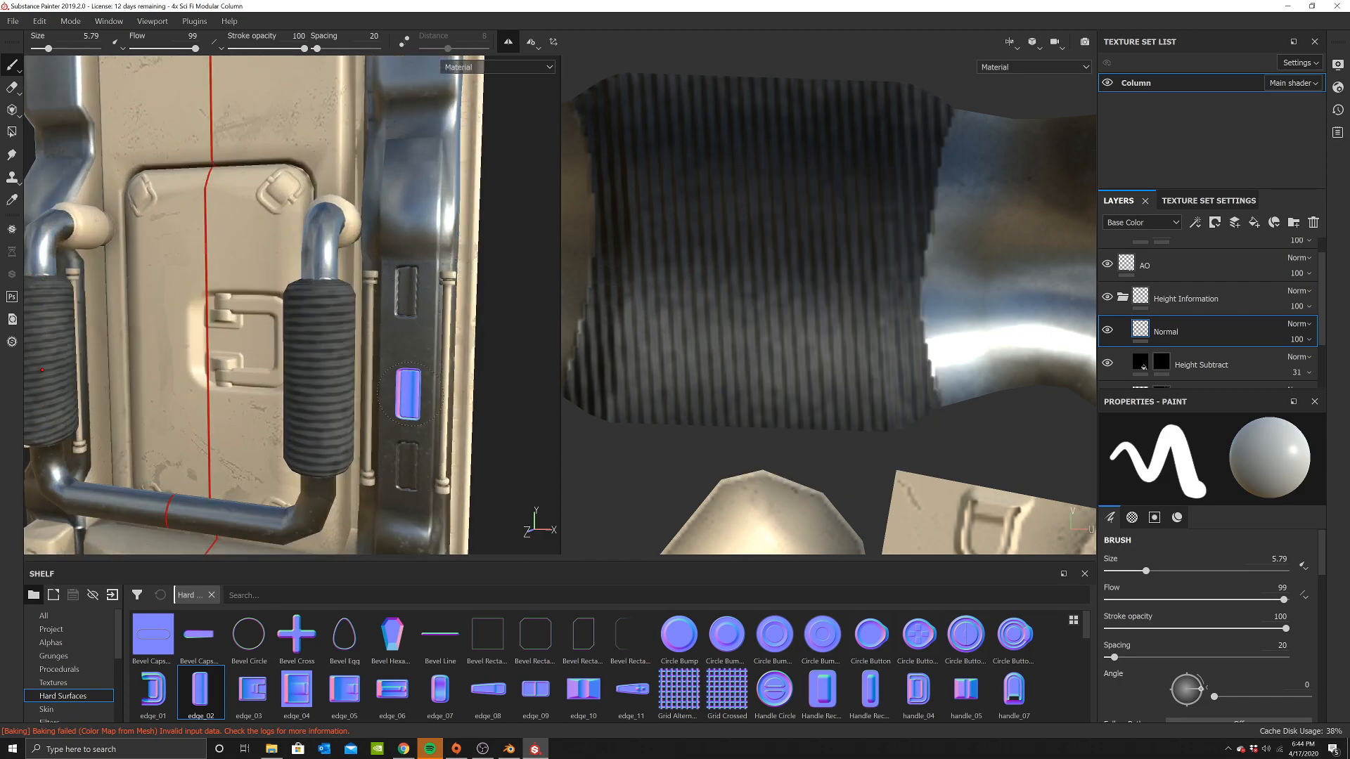
Stamp edge_02 on the raised metal frame sections above the ribbed grips, on both sides
scroll(409, 370, "down", 4)
mouse_move(316, 370)
left_mouse_down("alt")
mouse_move(431, 355)
mouse_move(343, 233)
left_mouse_up("alt")
middle_click_drag(343, 233, 336, 306, "alt")
scroll(364, 299, "up", 3)
scroll(349, 303, "down", 4)
mouse_move(350, 304)
left_mouse_down("alt")
mouse_move(410, 331)
mouse_move(476, 326)
mouse_move(361, 320)
mouse_move(520, 355)
mouse_move(411, 359)
left_mouse_up("alt")
scroll(411, 359, "up", 4)
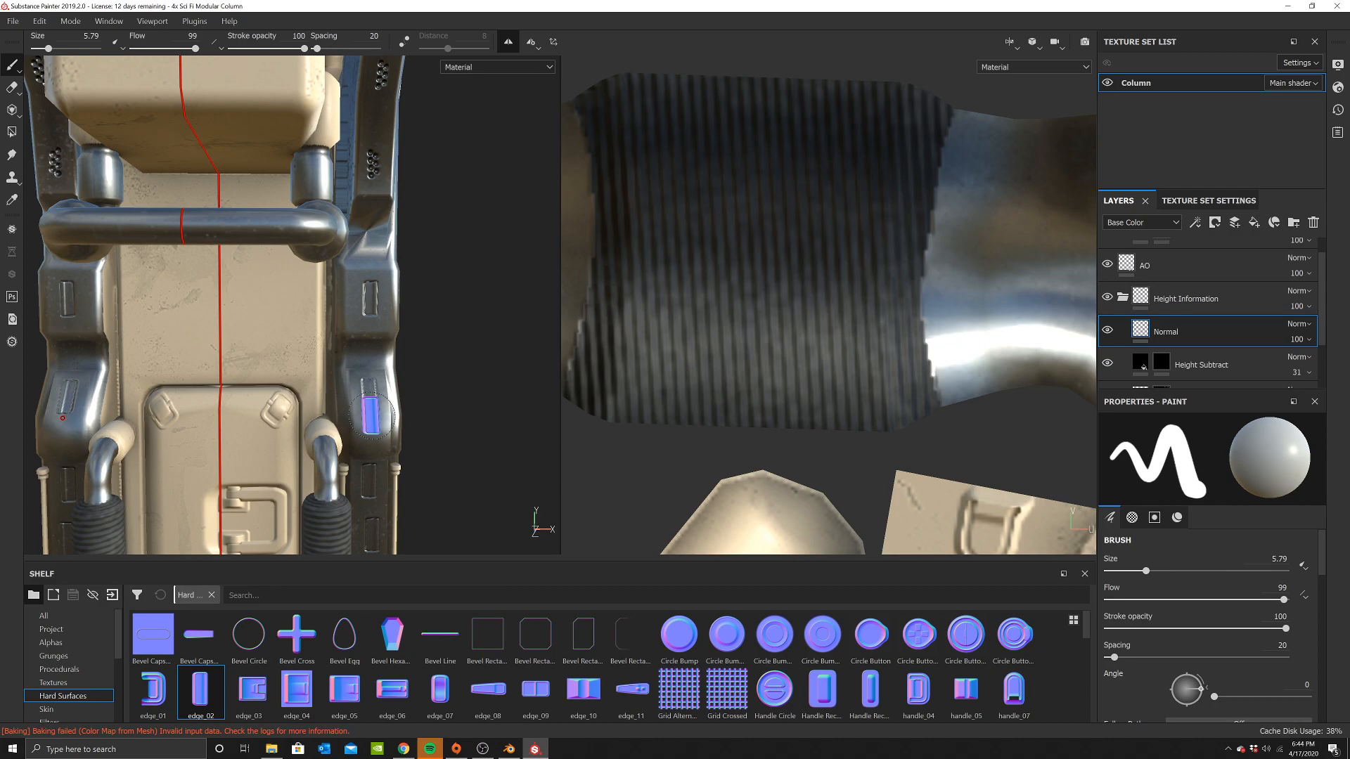
Refine the edge_02 stamps on the metal frames' sloped sections, using brush angles of 5 and 359 degrees
left_click_drag(371, 419, 398, 425, "alt")
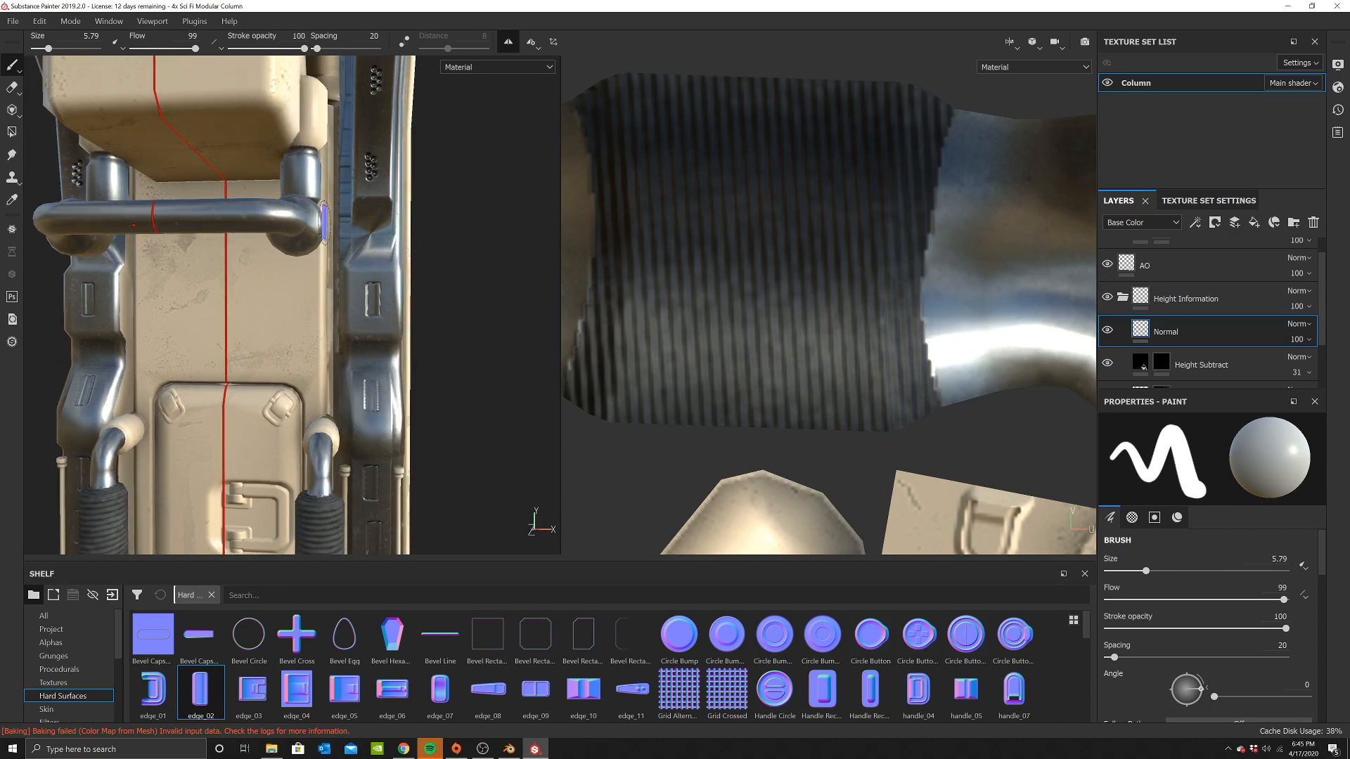
middle_click_drag(324, 222, 276, 138, "alt")
scroll(367, 328, "up", 3)
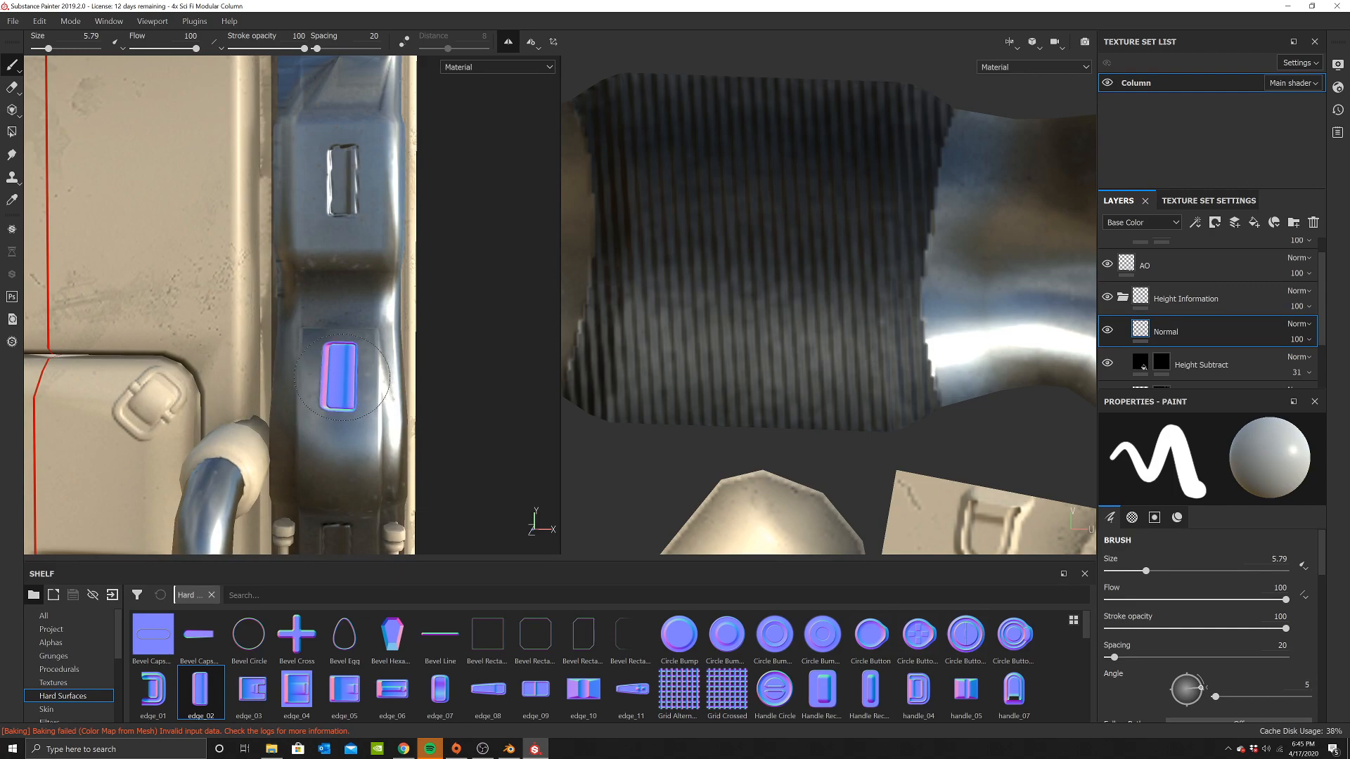
scroll(338, 431, "down", 4)
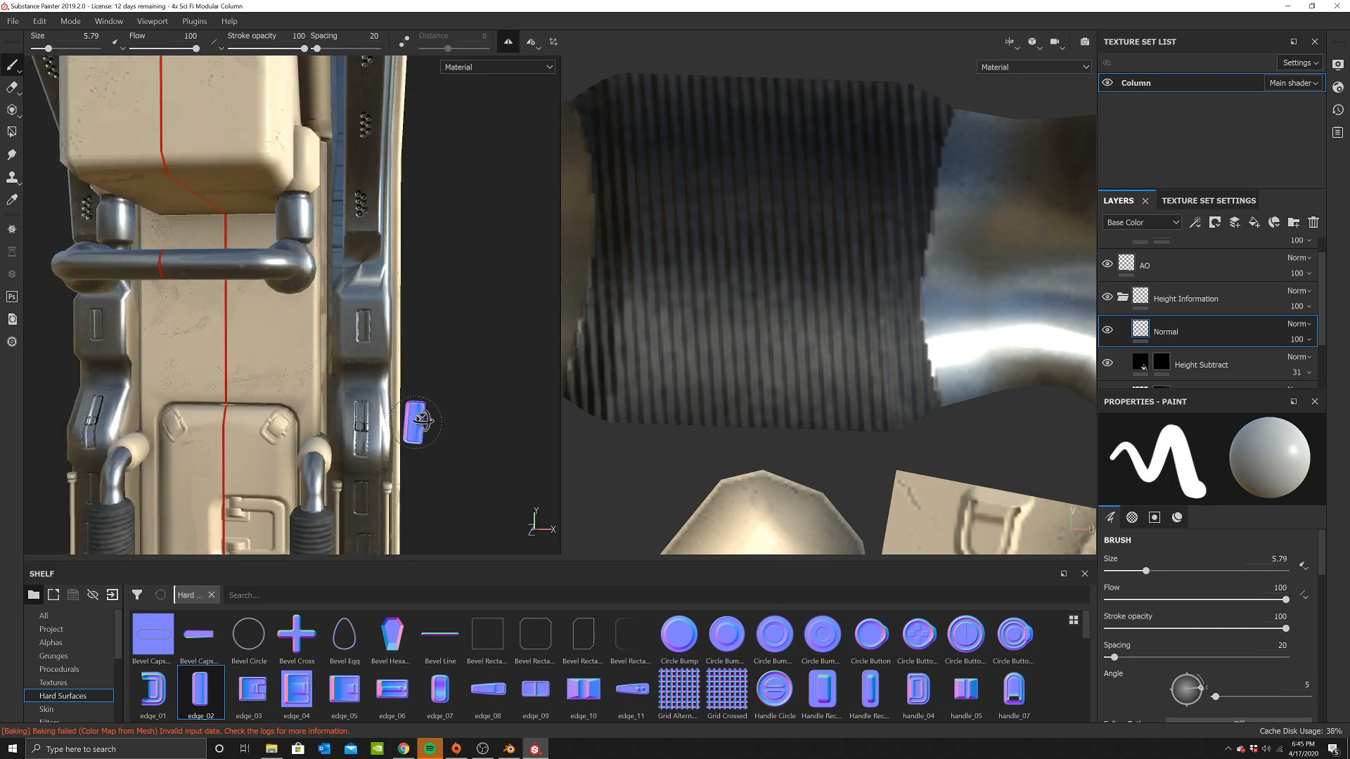
left_click_drag(431, 405, 367, 349, "alt")
scroll(380, 369, "up", 7)
scroll(350, 331, "down", 7)
left_click_drag(349, 401, 403, 401, "alt")
middle_click_drag(404, 401, 406, 352, "alt")
scroll(412, 363, "up", 2)
left_click_drag(410, 363, 389, 369, "alt")
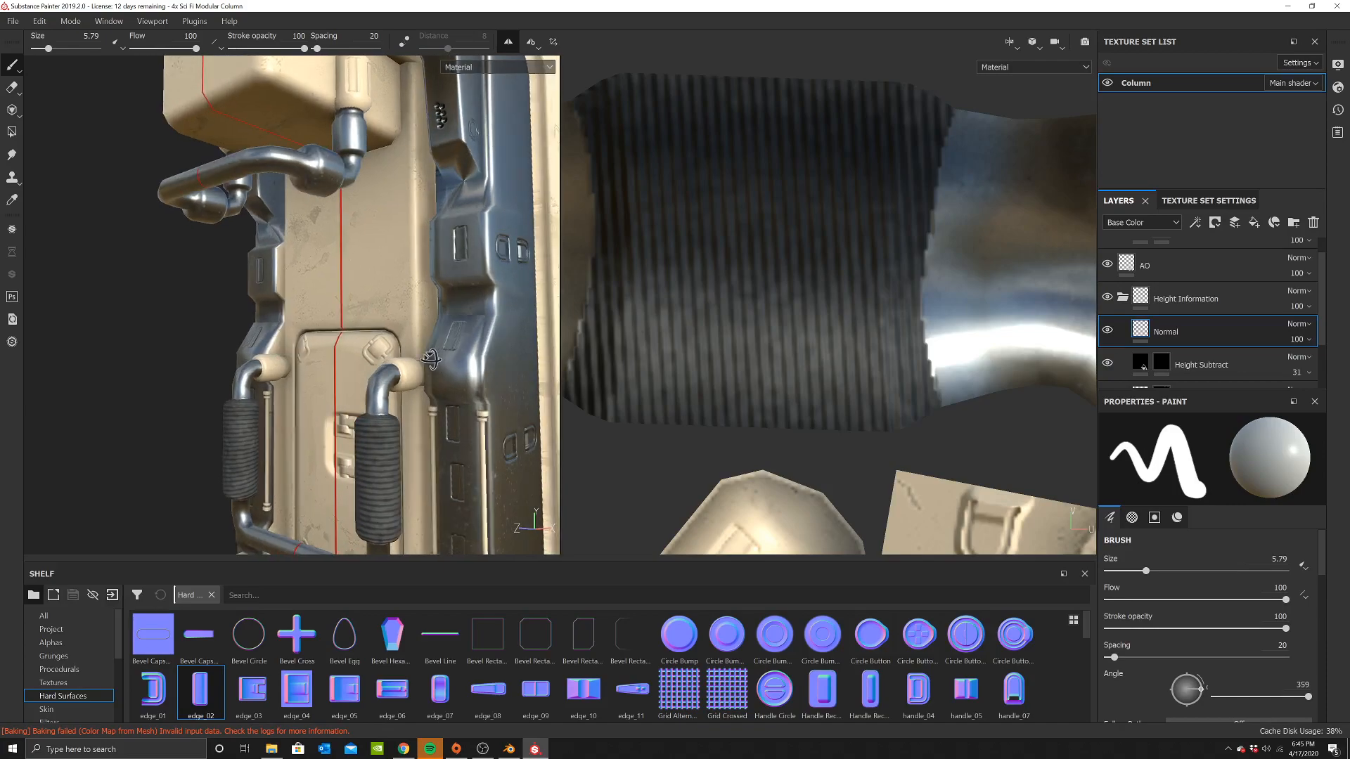
Stamp edge_02 around the beige pipe sockets above the ribbed grips, rotating the brush angle to follow each face
scroll(389, 371, "up", 5)
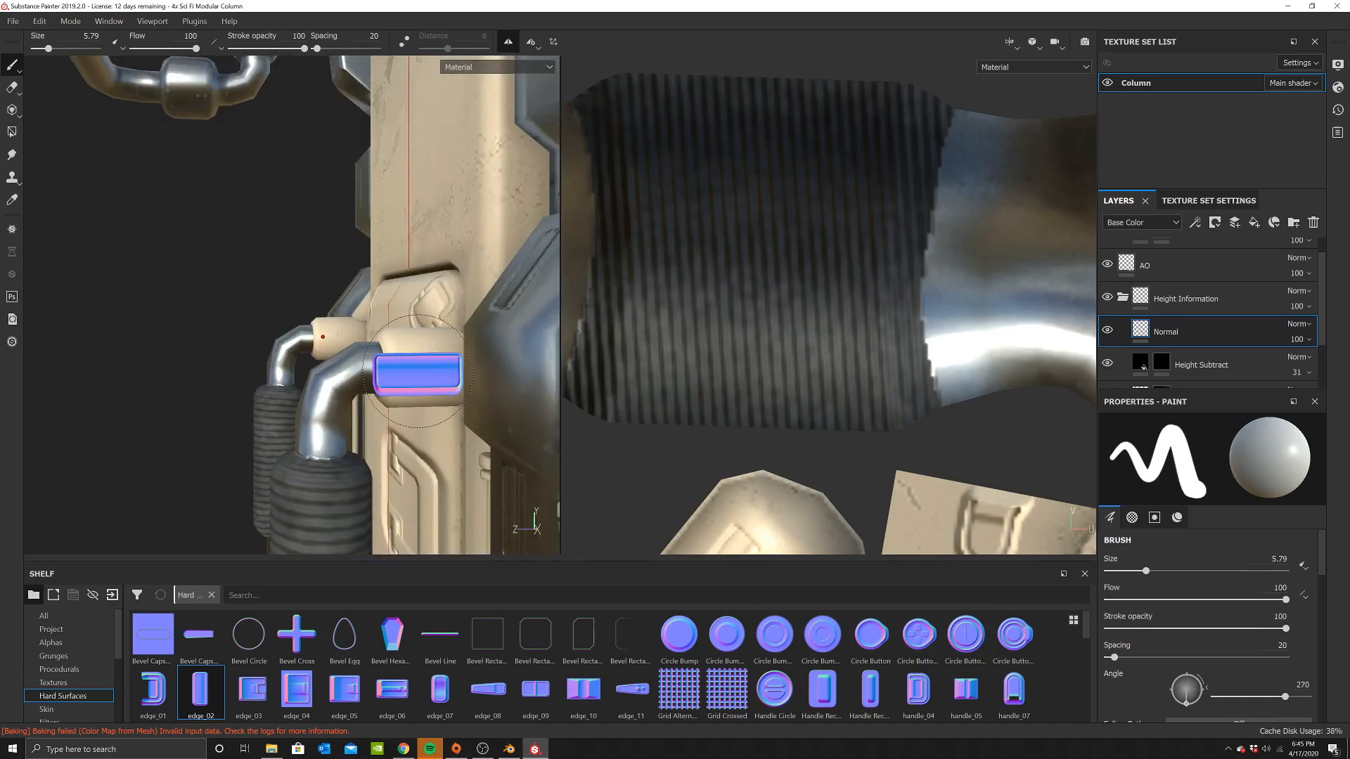
left_click_drag(426, 324, 438, 349, "alt")
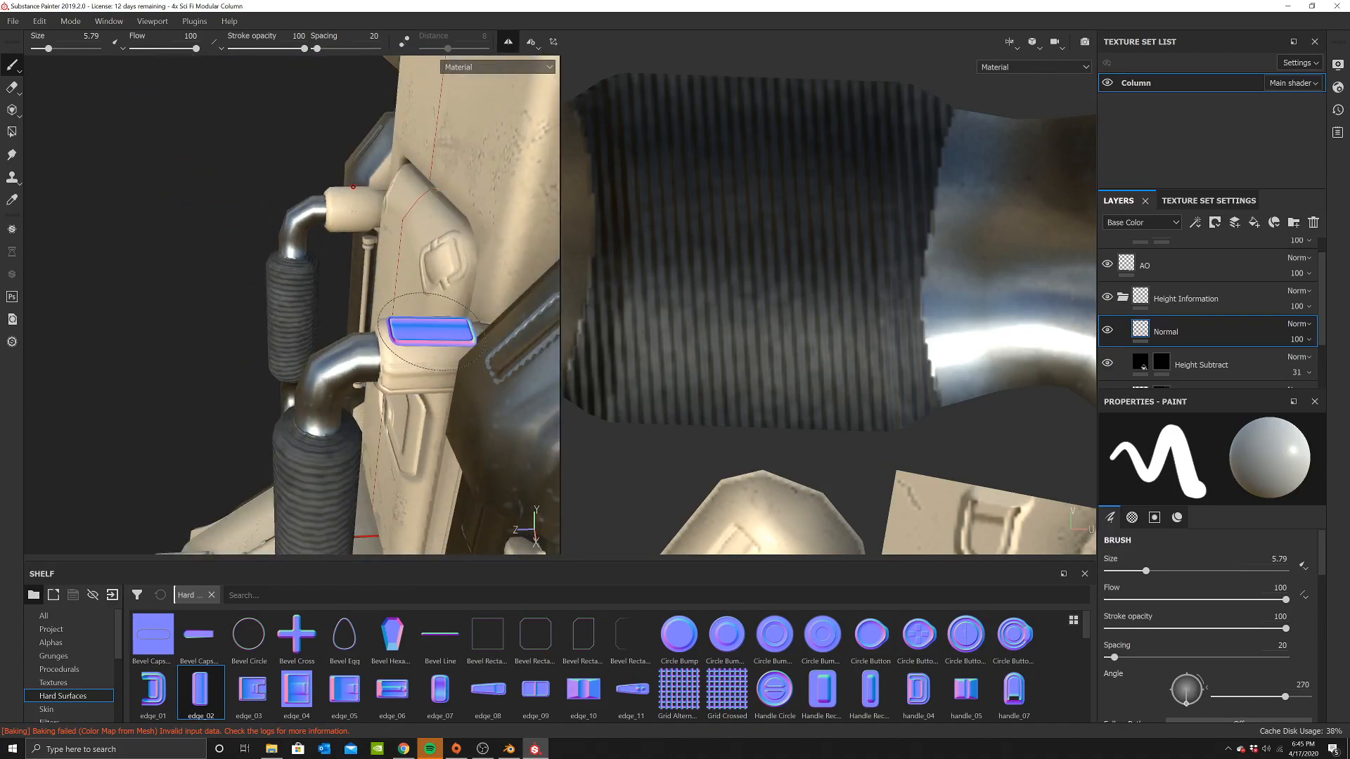
left_click_drag(352, 304, 506, 326, "alt")
middle_click_drag(506, 326, 265, 295, "alt")
scroll(446, 246, "up", 5)
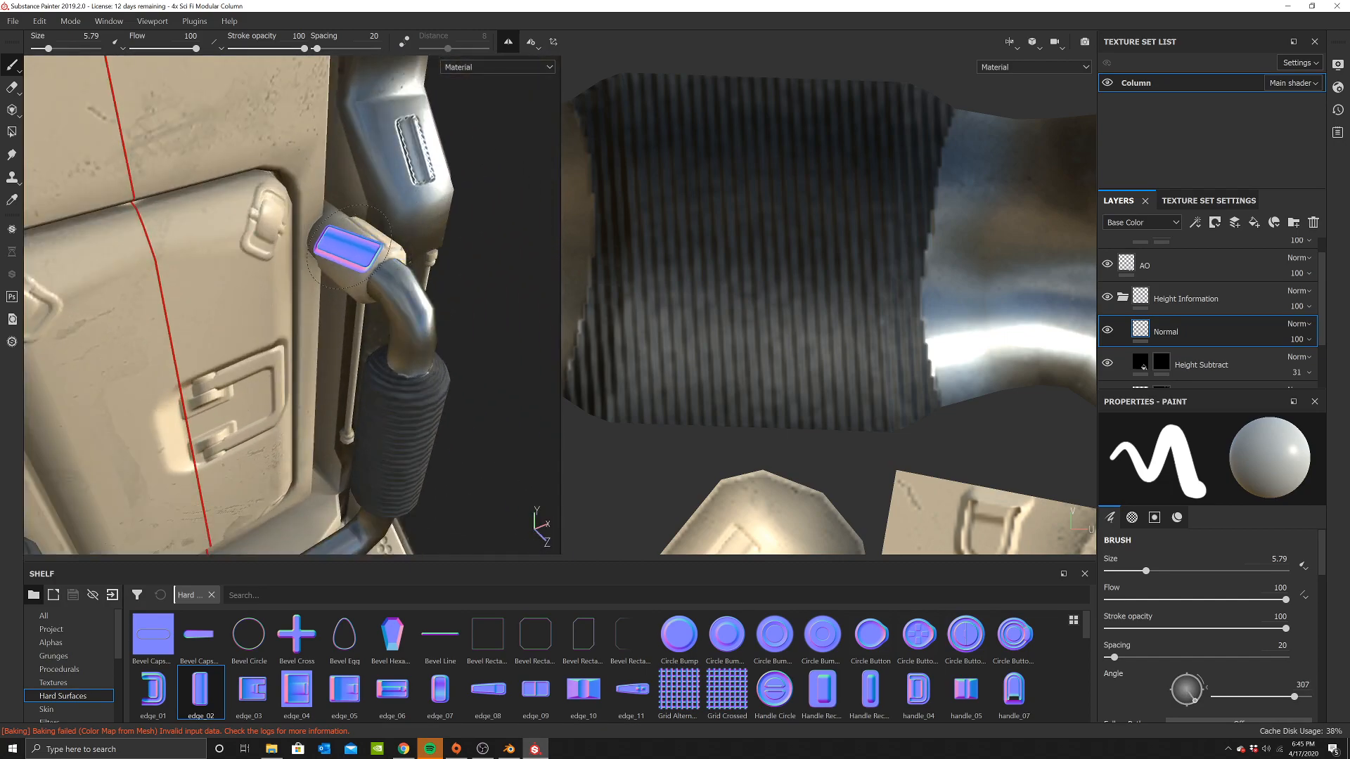
mouse_move(344, 250)
left_mouse_down("alt")
mouse_move(361, 292)
mouse_move(329, 296)
left_mouse_up("alt")
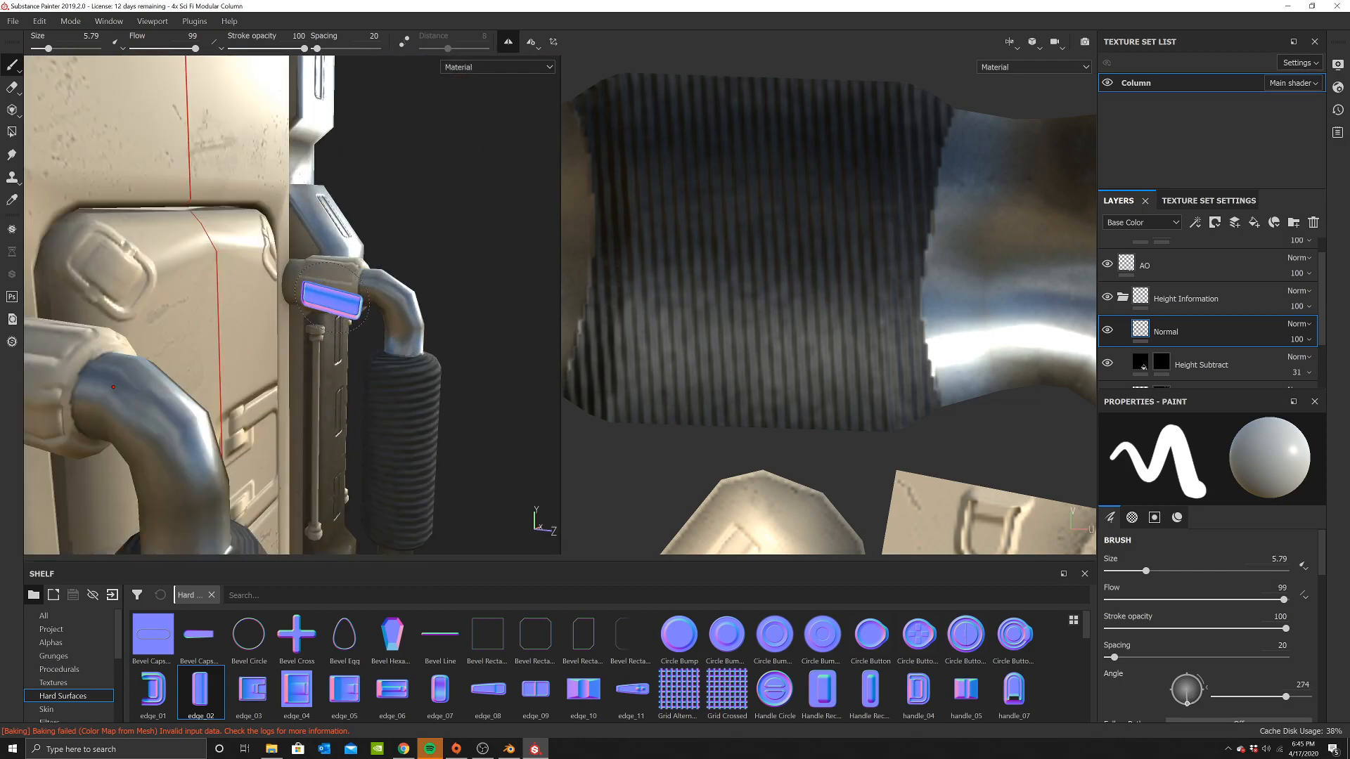
scroll(386, 265, "down", 2)
left_click_drag(386, 265, 371, 317, "alt")
scroll(371, 316, "up", 5)
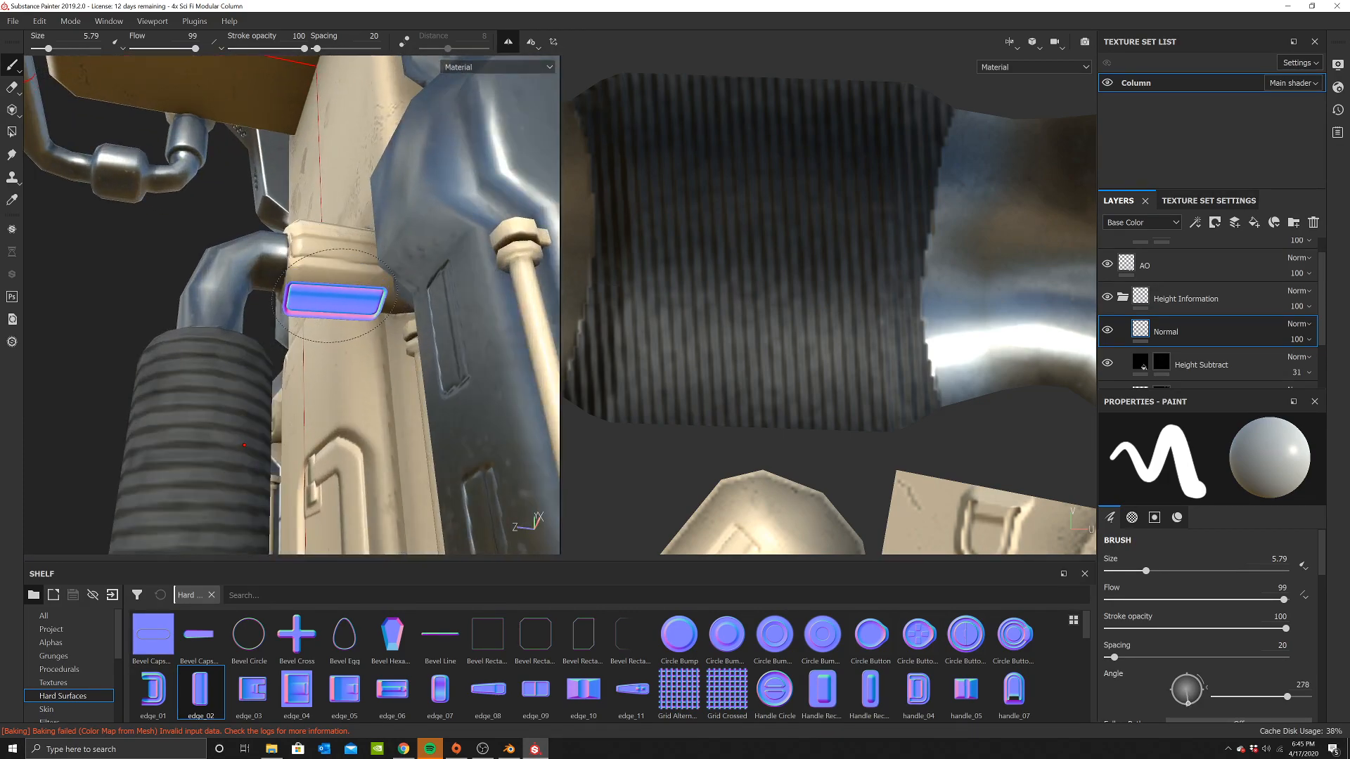
left_click_drag(333, 291, 363, 238, "alt")
Assign edge_08 as the brush's normal resource and stamp it at 90 degrees along the lower edge of the beige box above the pipe handle
scroll(309, 284, "down", 2)
scroll(309, 284, "down", 4)
scroll(280, 302, "down", 1)
left_click(489, 685)
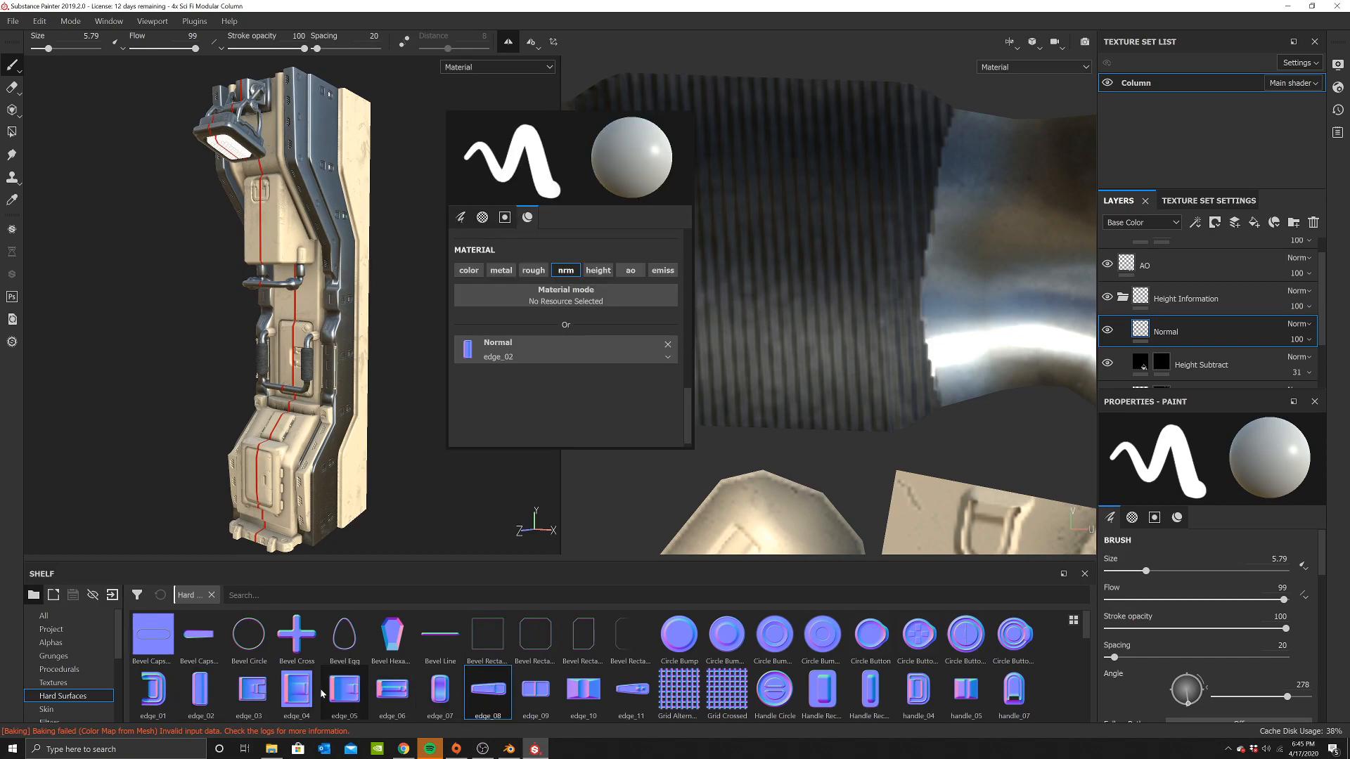
left_click_drag(501, 695, 538, 355)
scroll(309, 281, "up", 5)
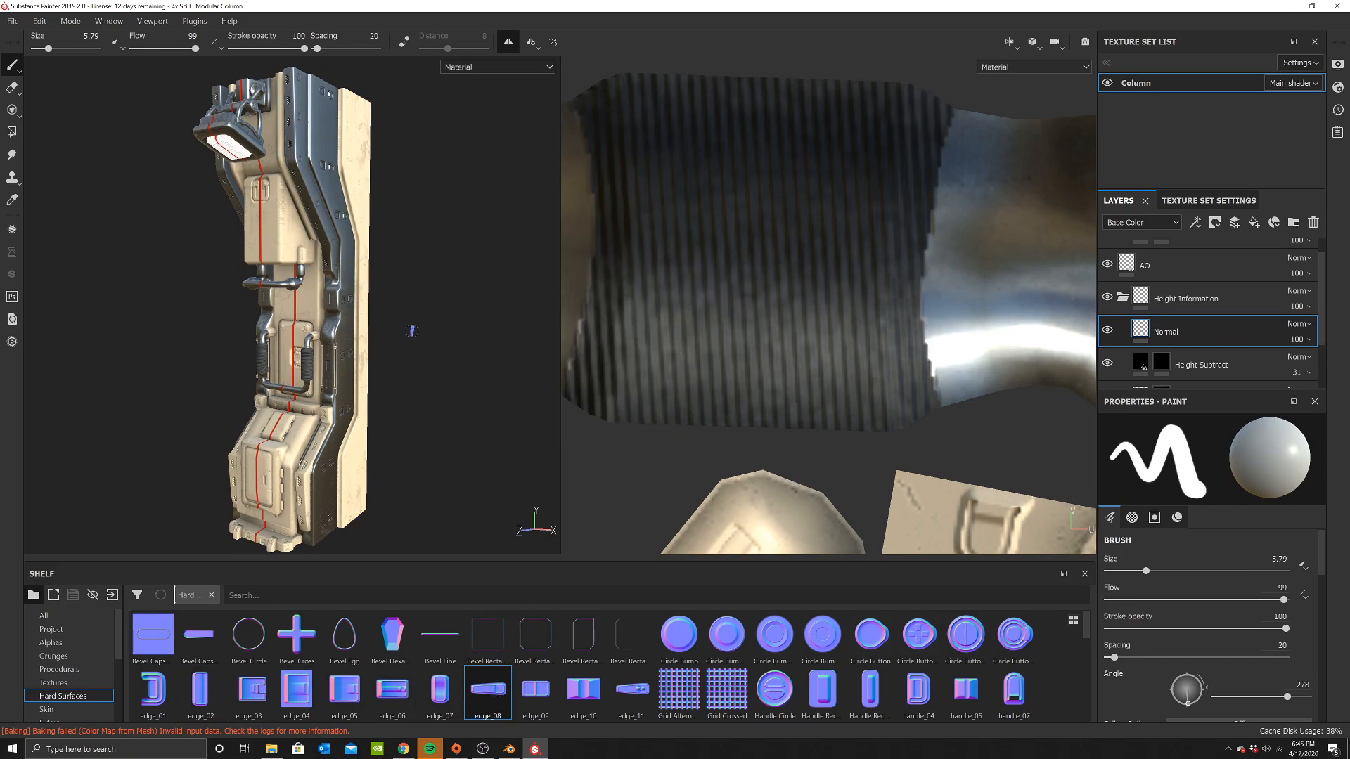
scroll(309, 281, "up", 3)
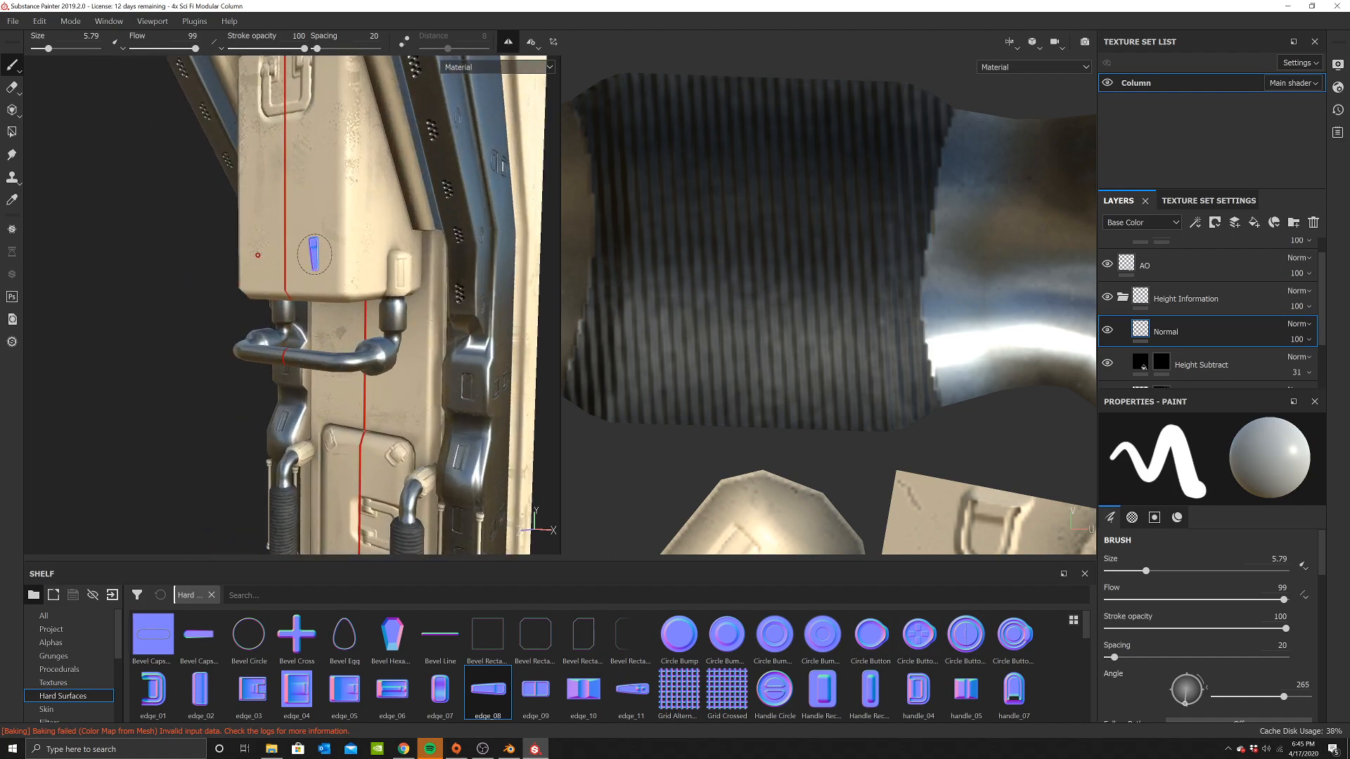
scroll(321, 237, "up", 4)
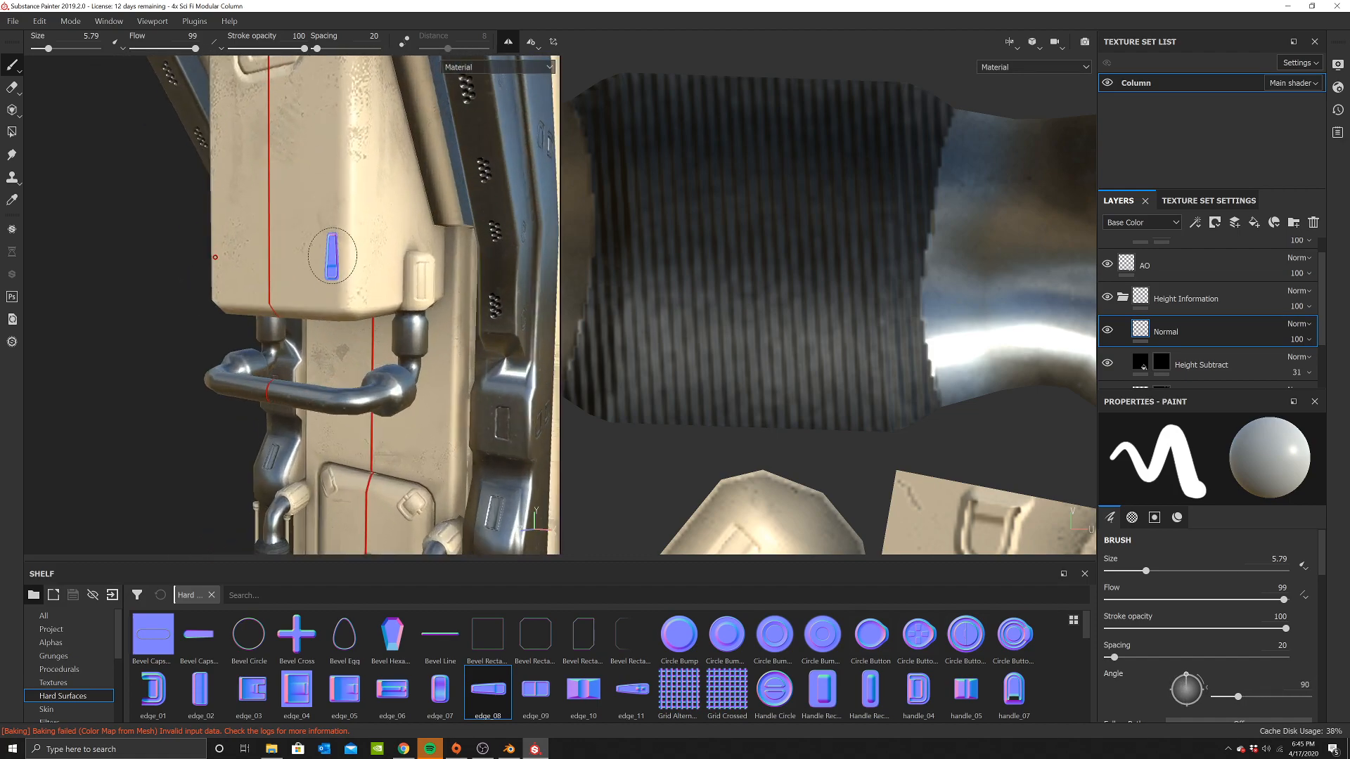
left_click(359, 286)
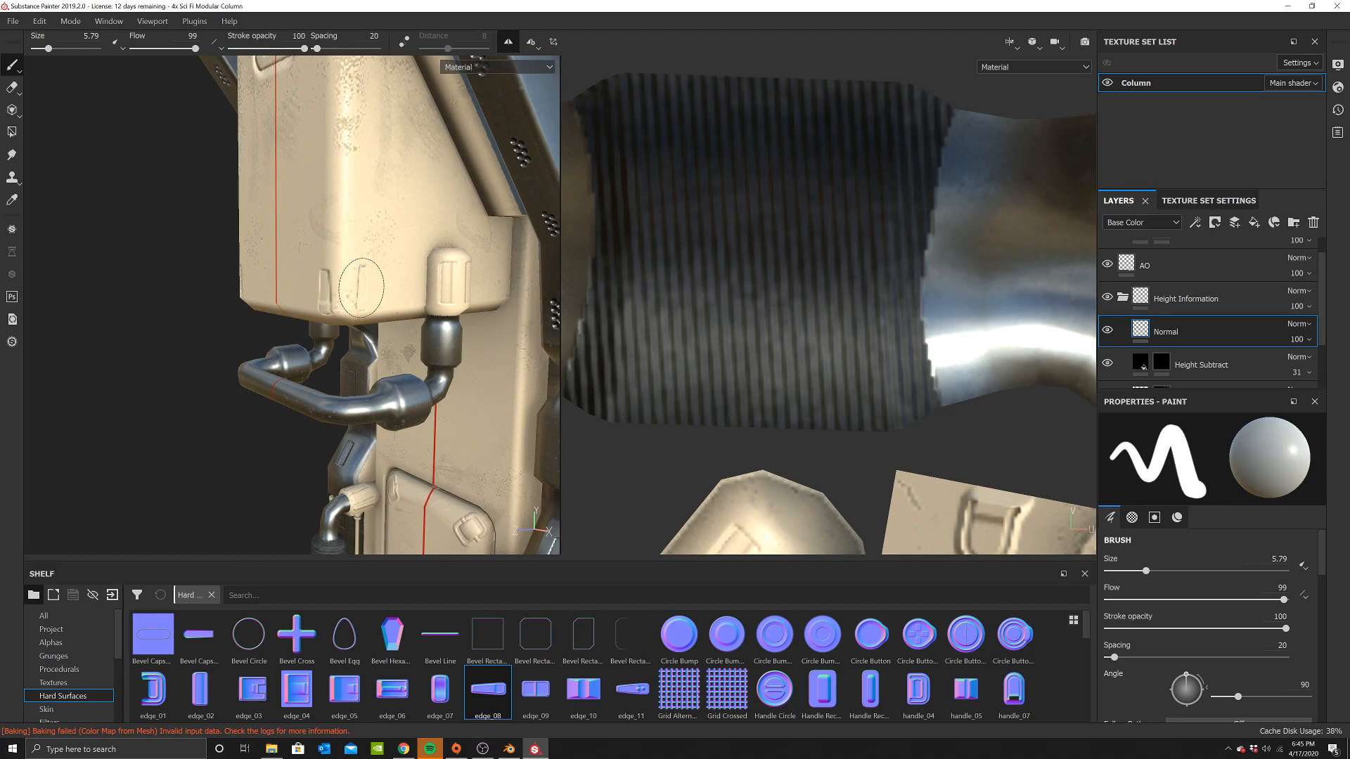
left_click_drag(443, 281, 302, 288, "alt")
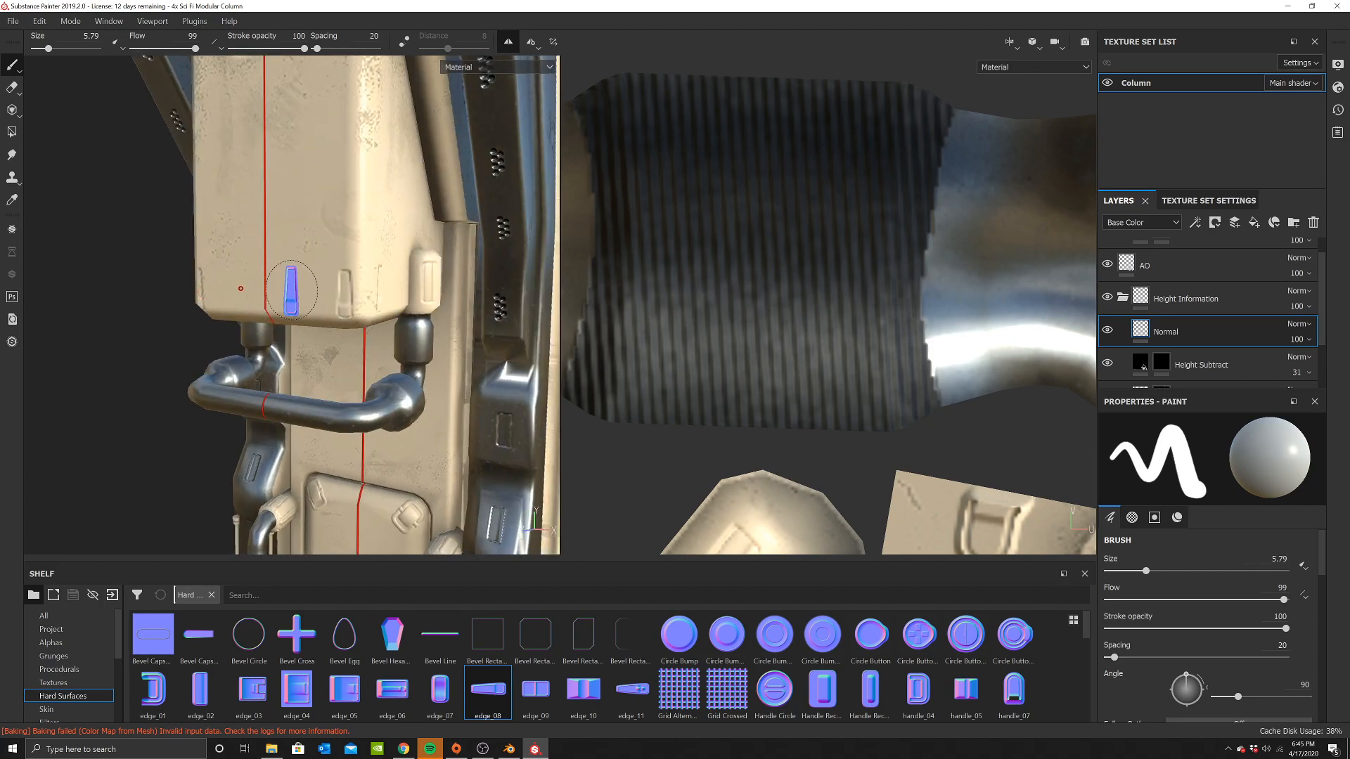
Create a folder named Details above Height Information and place a new fill layer named Metal Add inside it
scroll(473, 265, "down", 5)
mouse_move(473, 265)
left_mouse_down("alt")
mouse_move(498, 269)
mouse_move(414, 401)
left_mouse_up("alt")
scroll(392, 431, "up", 2)
middle_click_drag(473, 312, 416, 433, "alt")
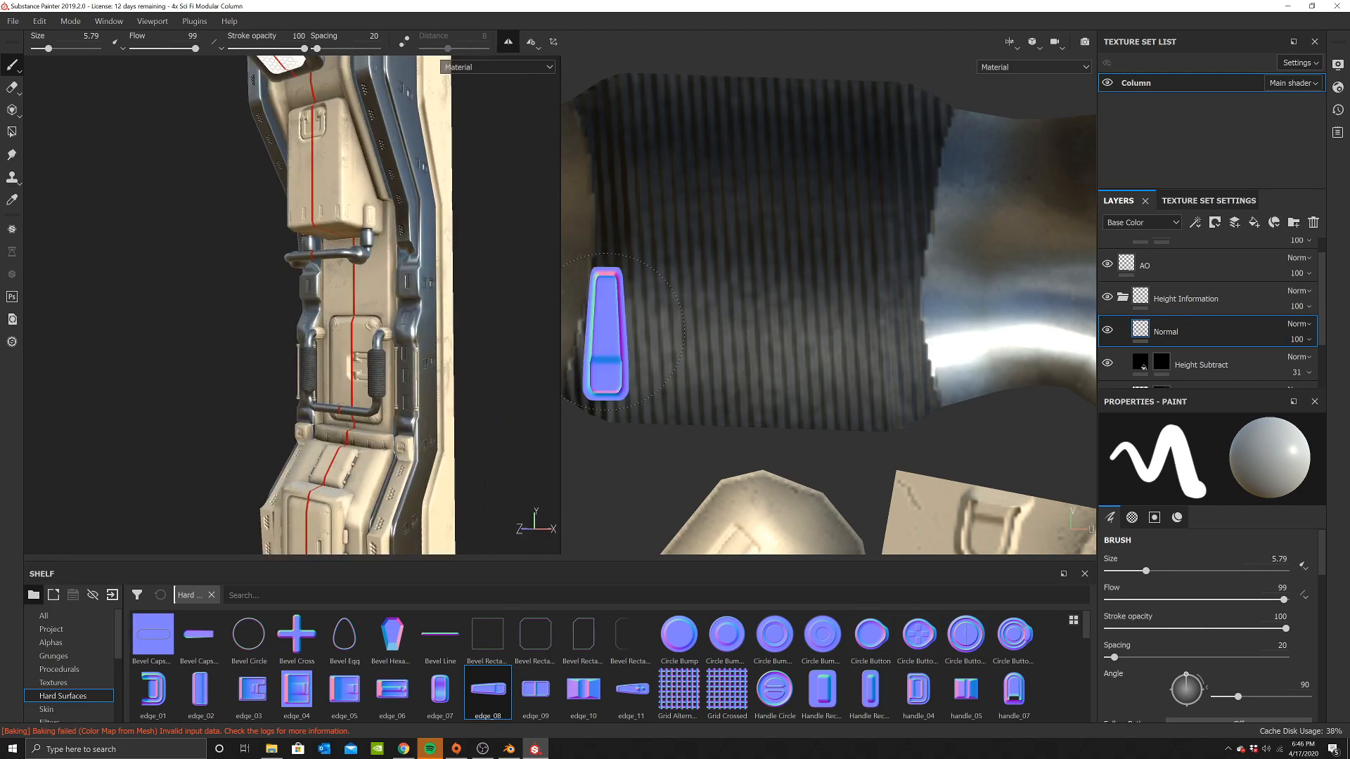
left_click(1160, 302)
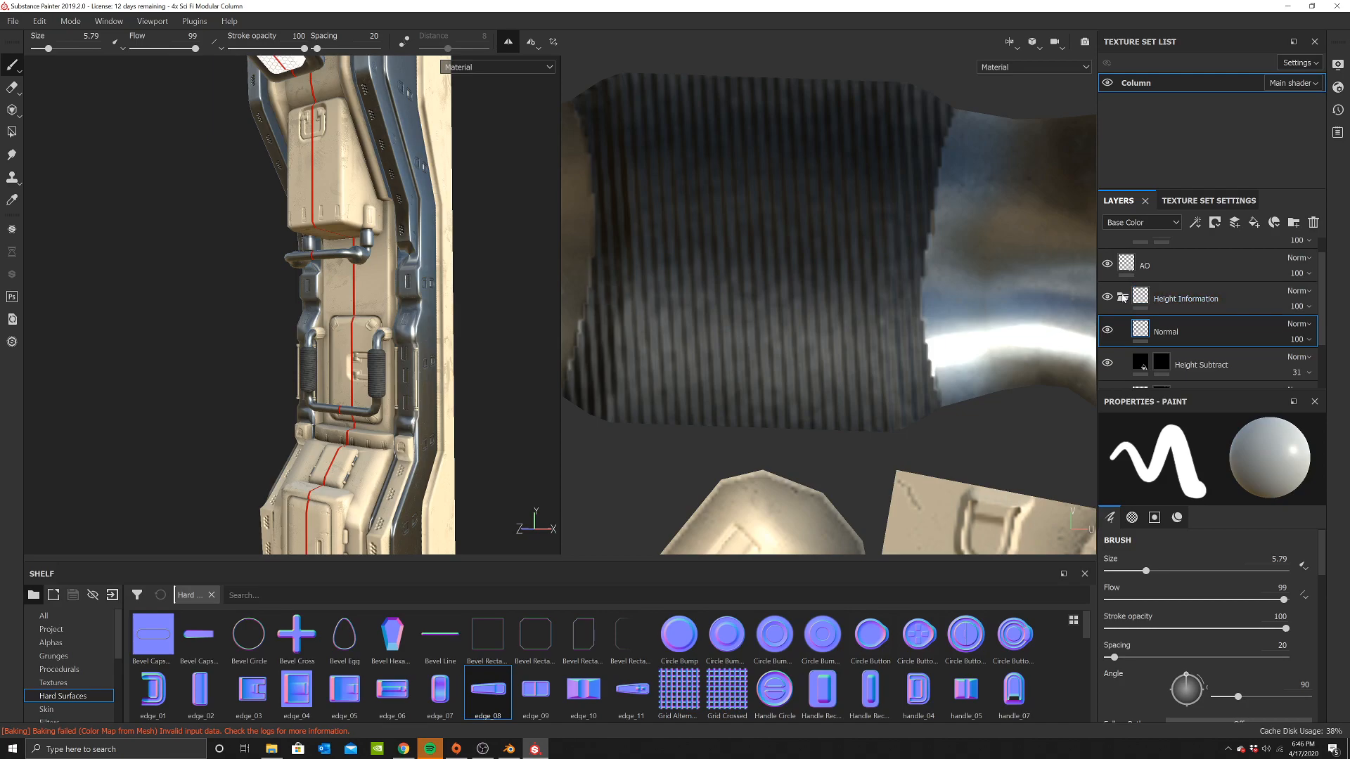
left_click(1122, 297)
left_click(1293, 223)
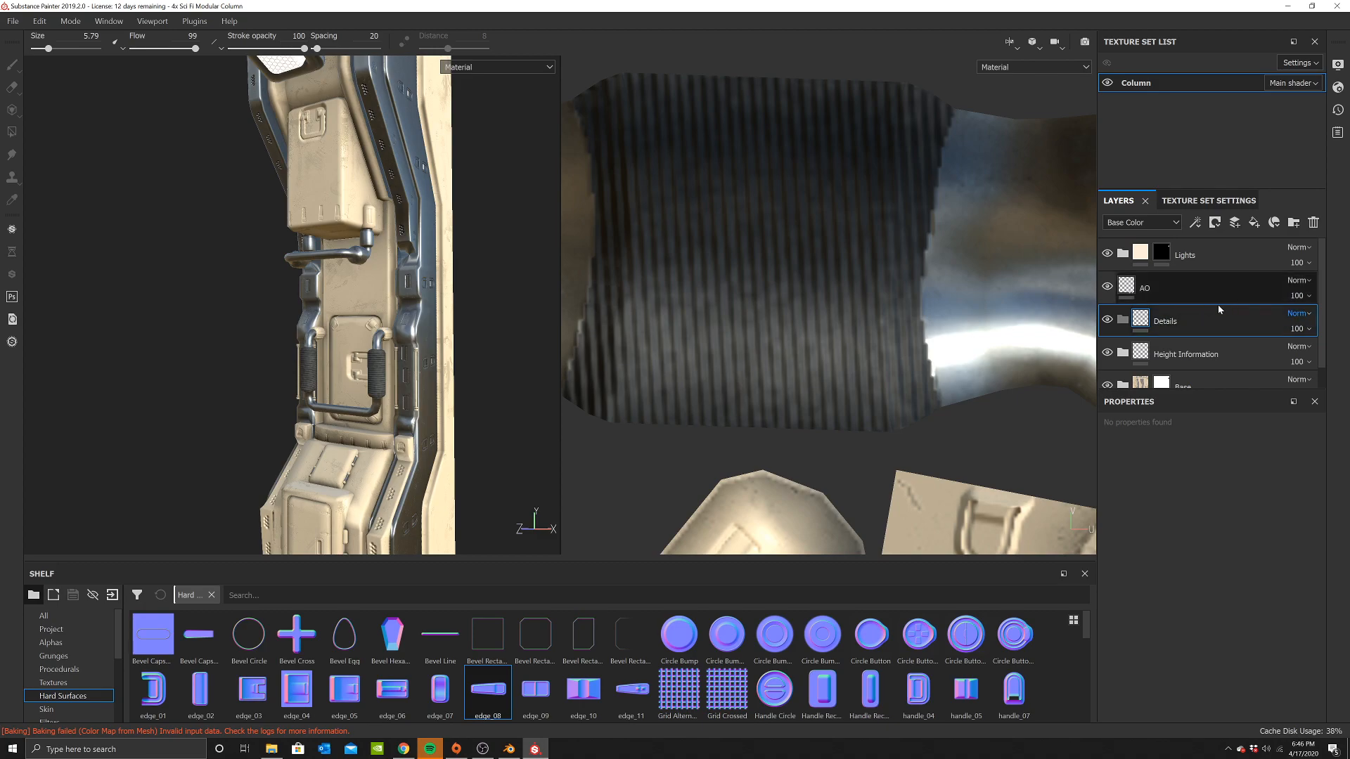
left_click(1254, 222)
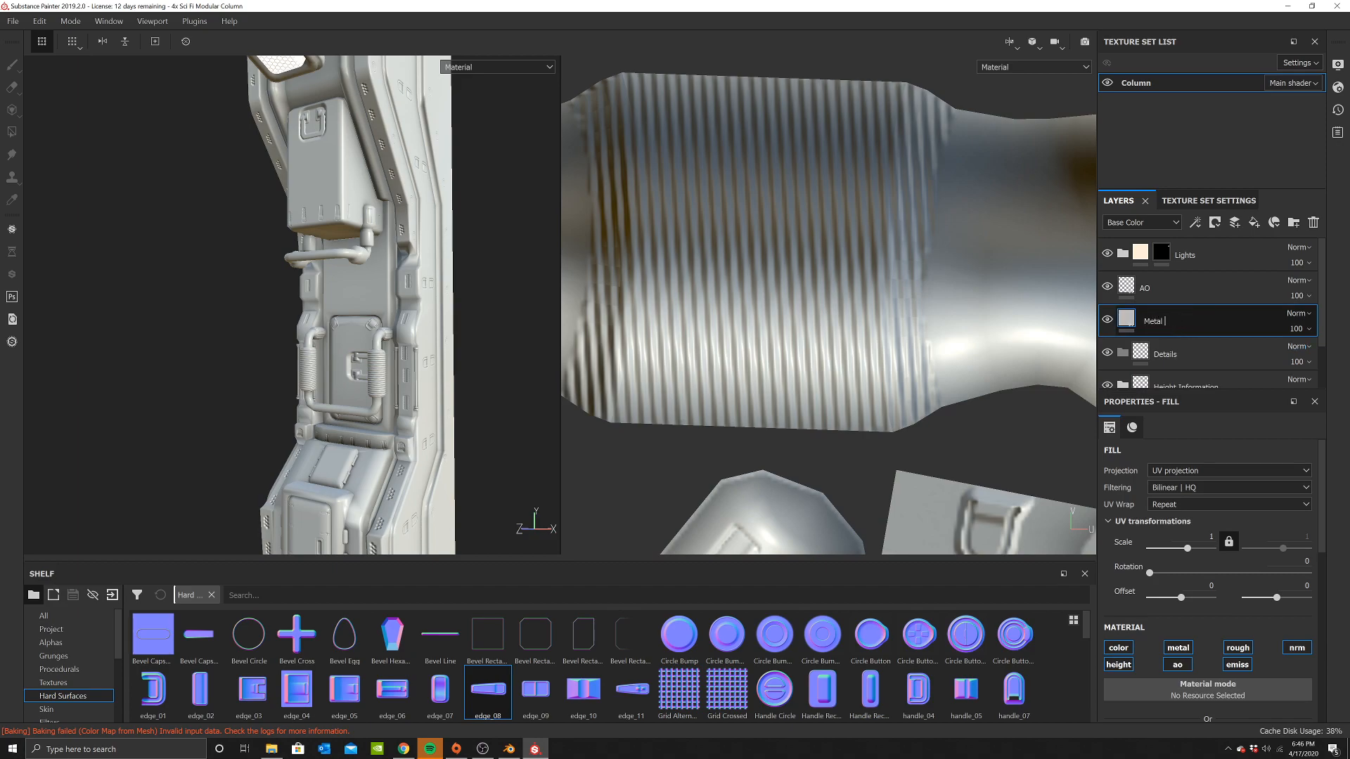
left_click_drag(1174, 322, 1152, 349)
Give Metal Add a light grey base color, metallic 1, roughness 0.3893 and height 1
right_click(754, 106)
scroll(862, 316, "down", 2)
left_click(859, 219)
left_click(867, 318)
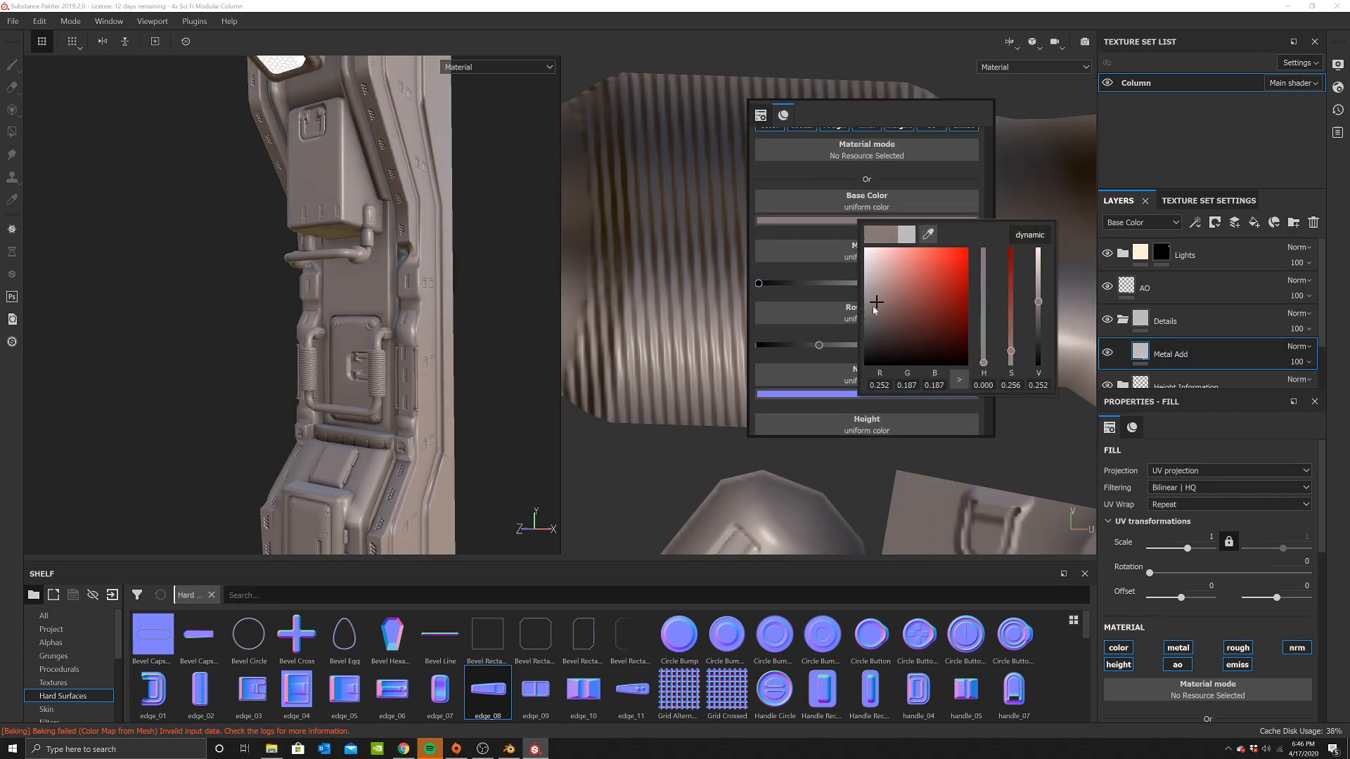
right_click(607, 198)
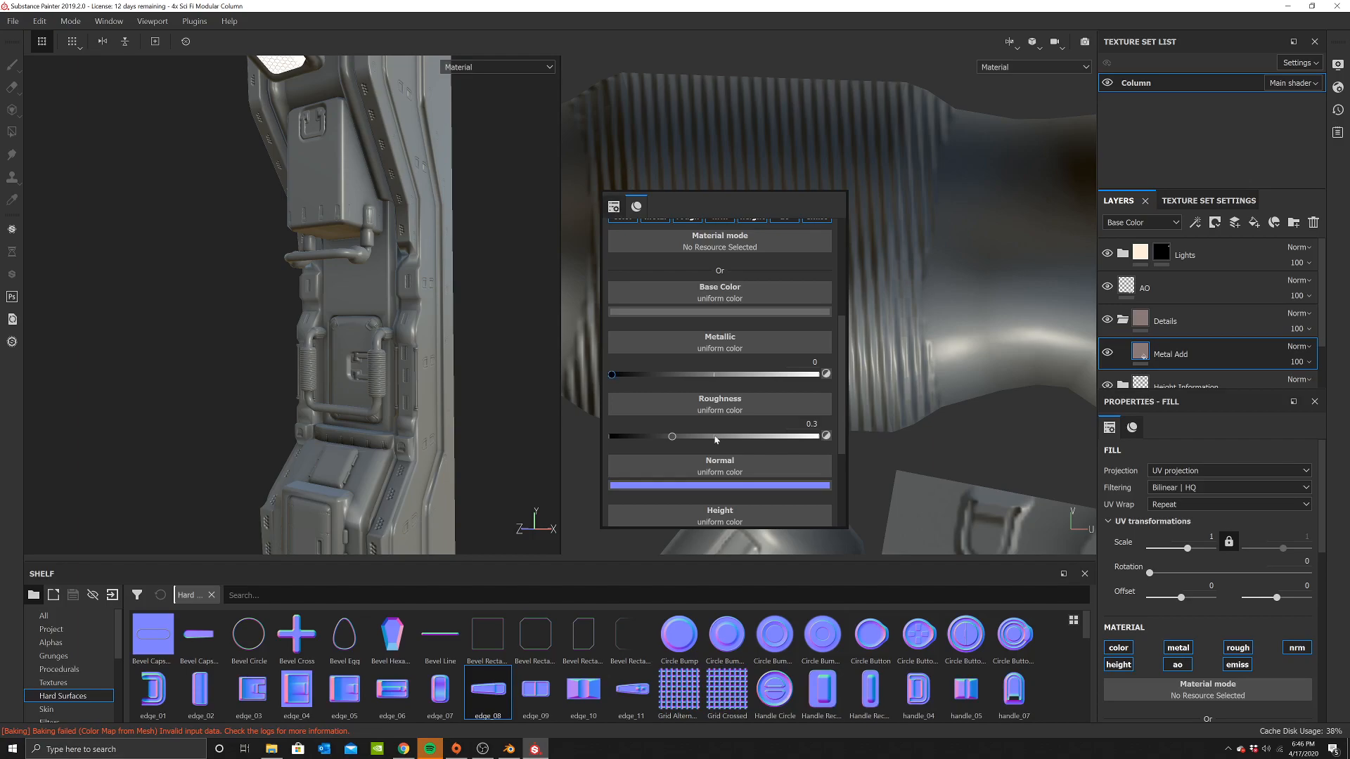
left_click(696, 375)
left_click(681, 312)
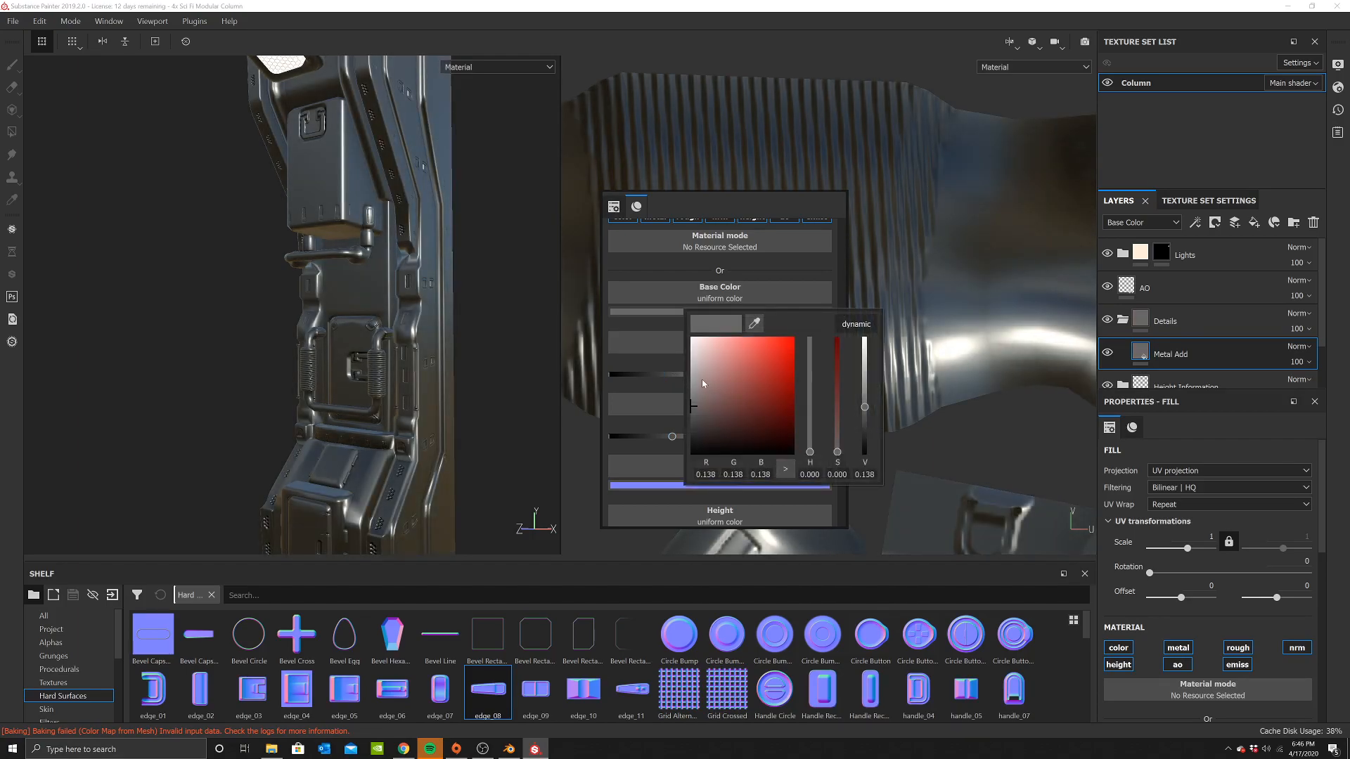
left_click_drag(704, 383, 692, 380)
left_click(619, 406)
left_click(678, 437)
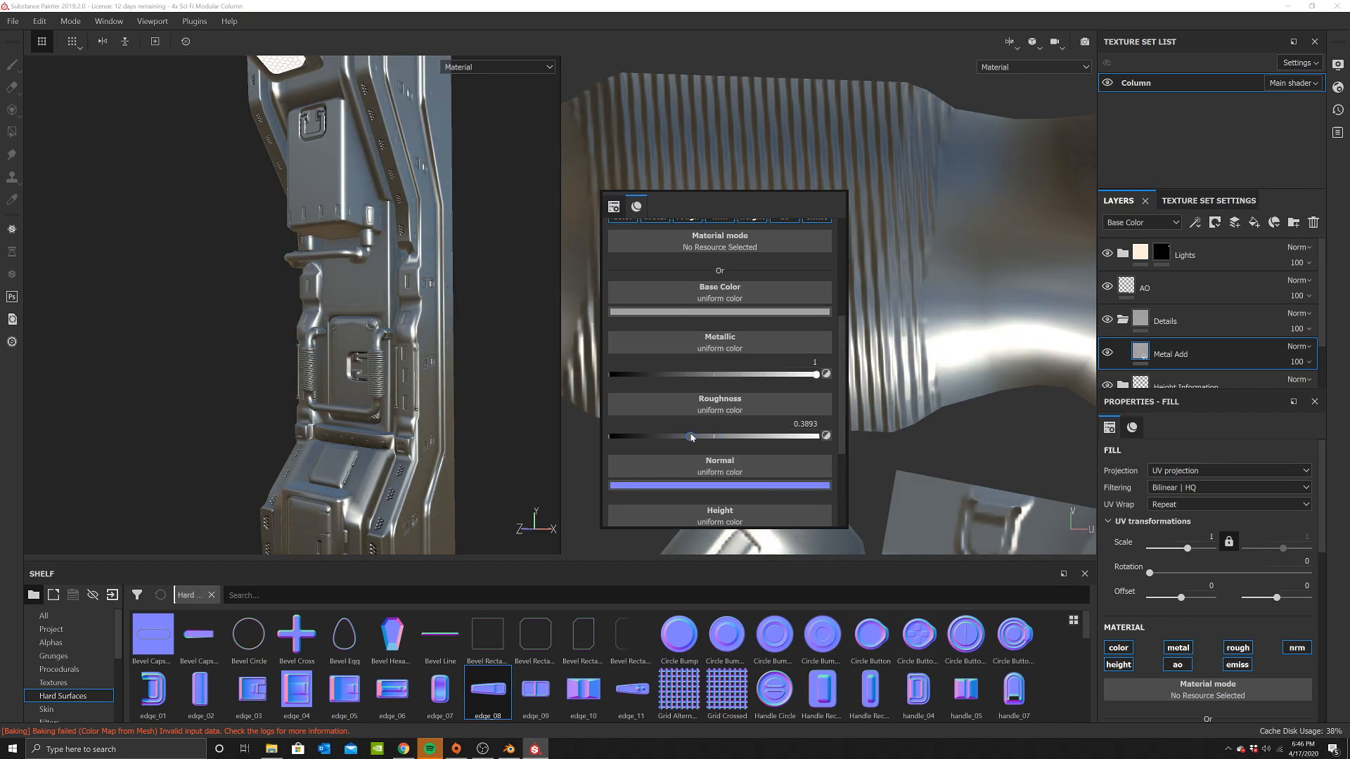
scroll(695, 434, "down", 2)
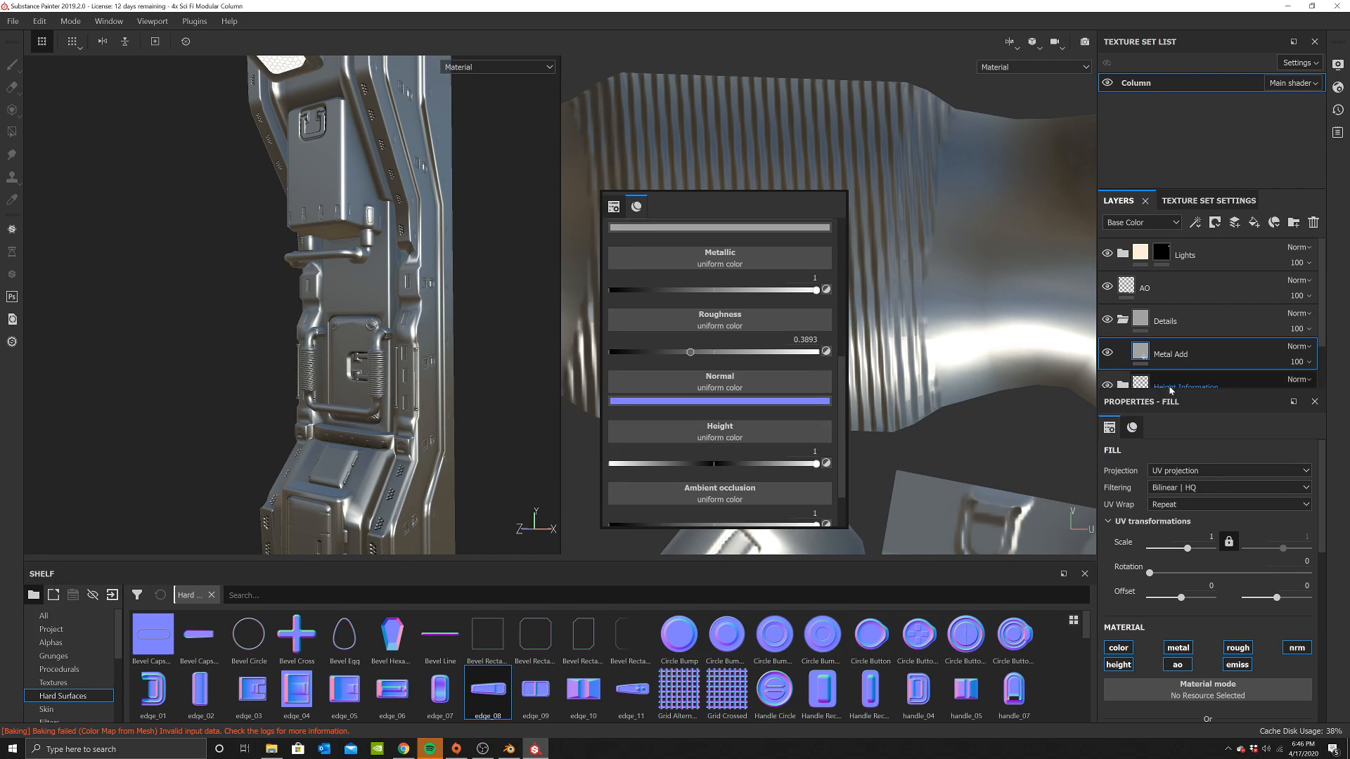
Add a black mask to Metal Add and choose the Basic Hard brush with symmetry turned off
right_click(1214, 353)
left_click(1247, 26)
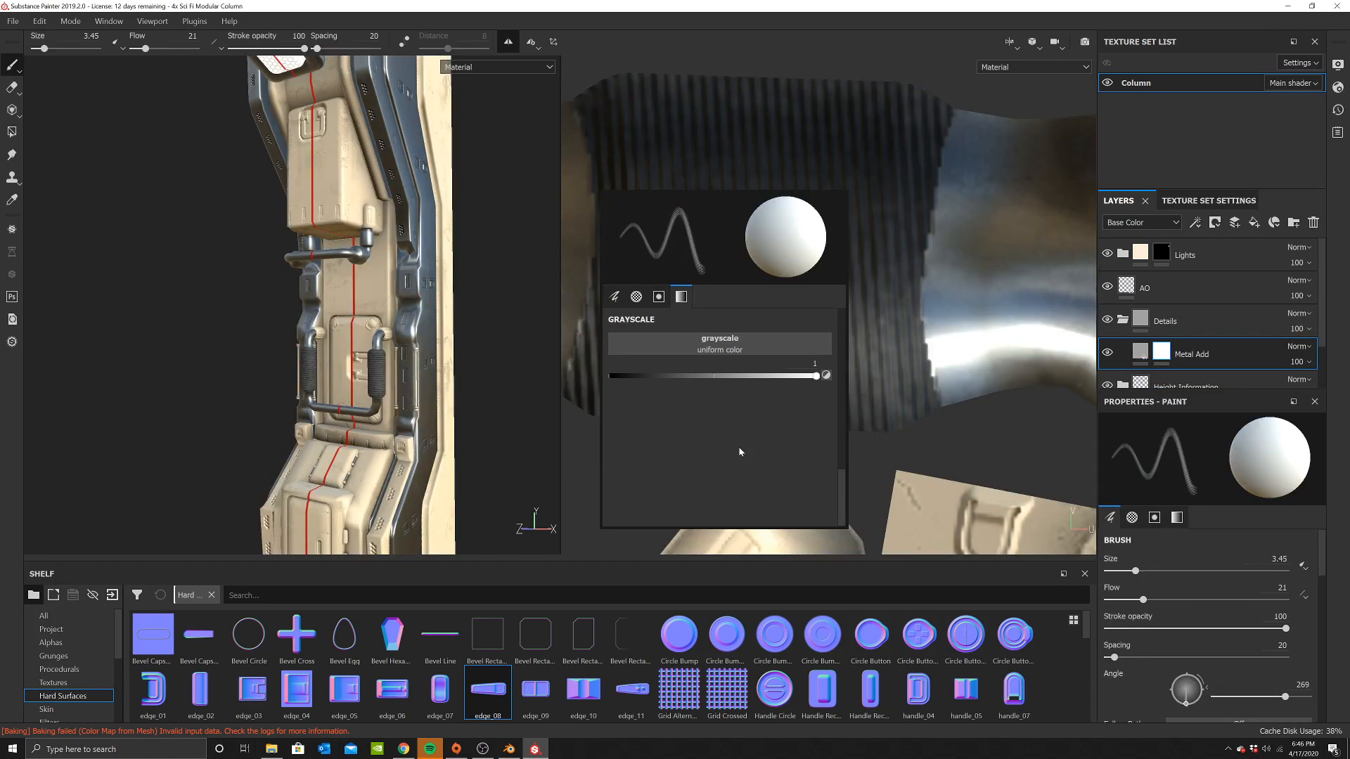
left_click(69, 642)
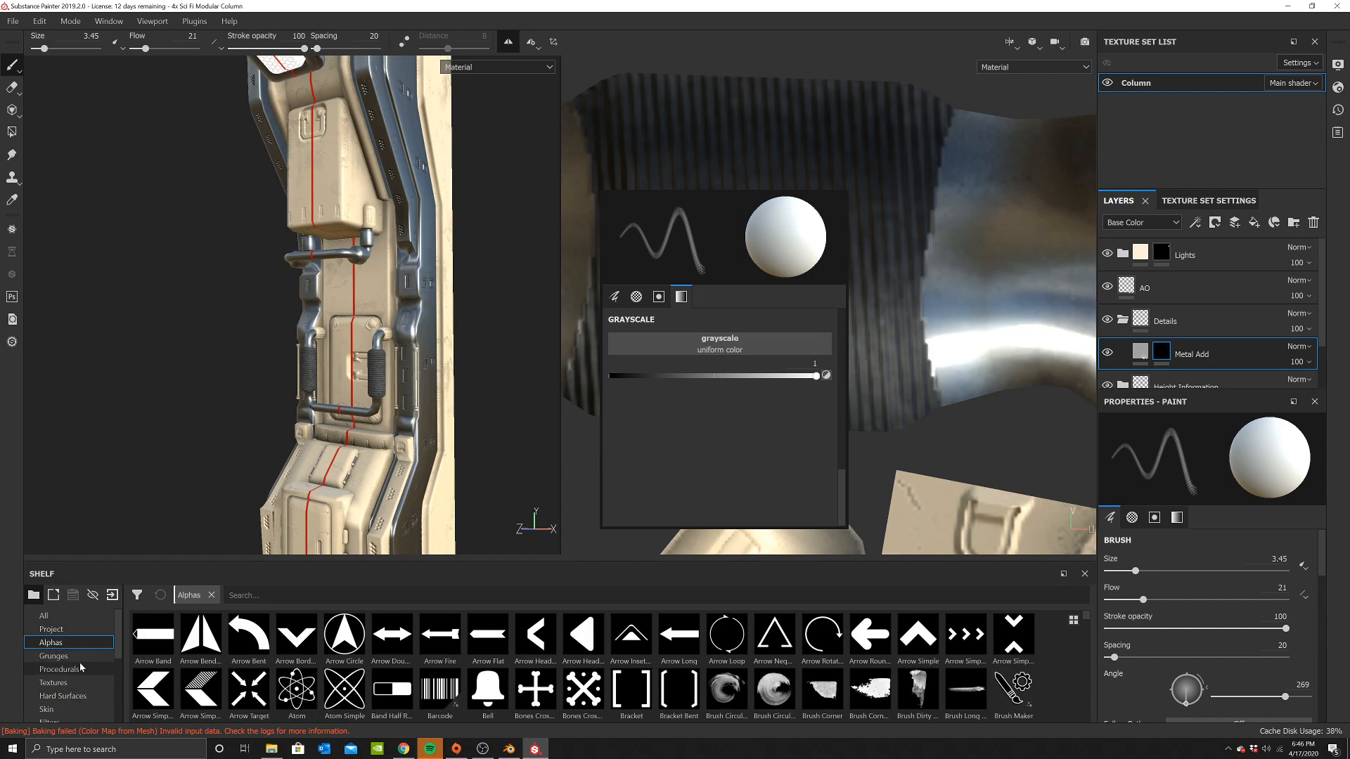
scroll(78, 664, "down", 2)
left_click(57, 655)
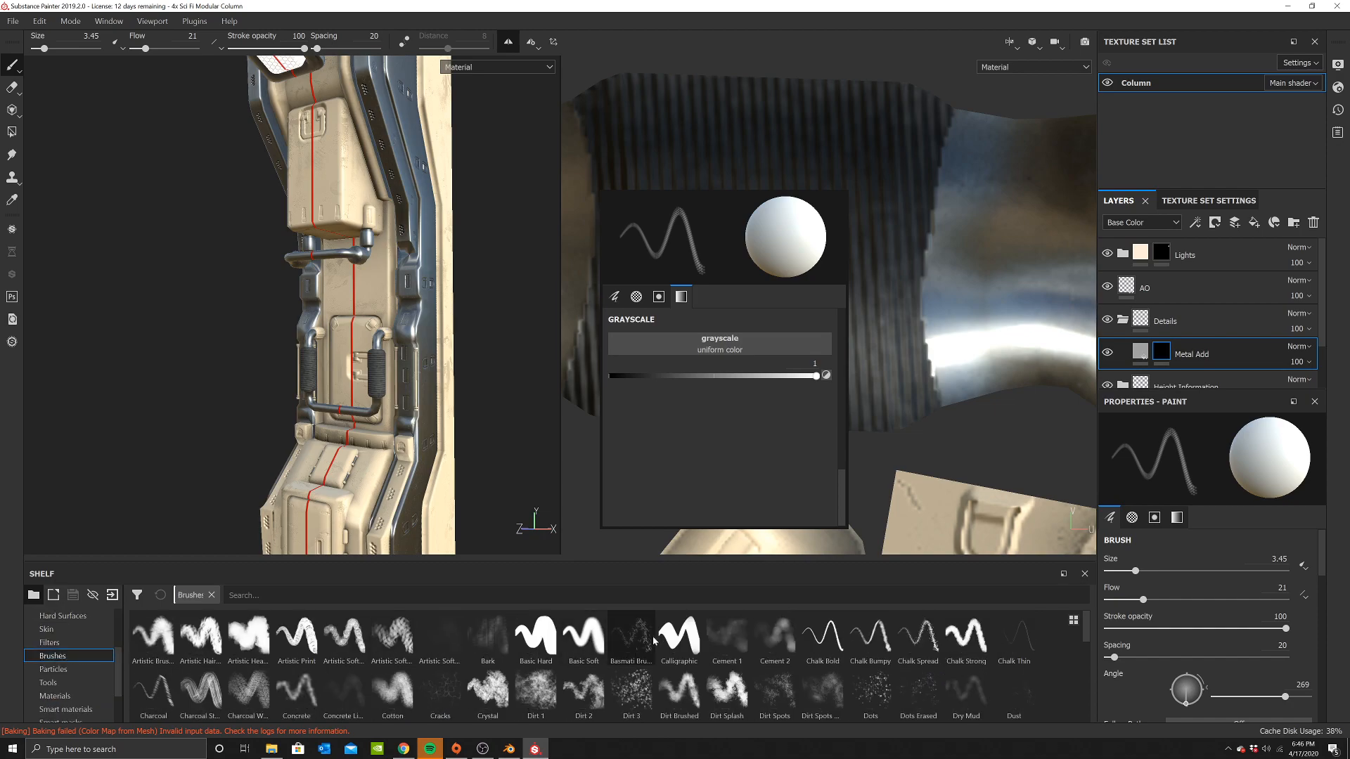
left_click(535, 636)
left_click(507, 42)
Paint a round raised metal dot on the beige panel between the ribbed grips, using brush size 5.79
left_click_drag(367, 270, 417, 268, "alt")
scroll(344, 352, "up", 3)
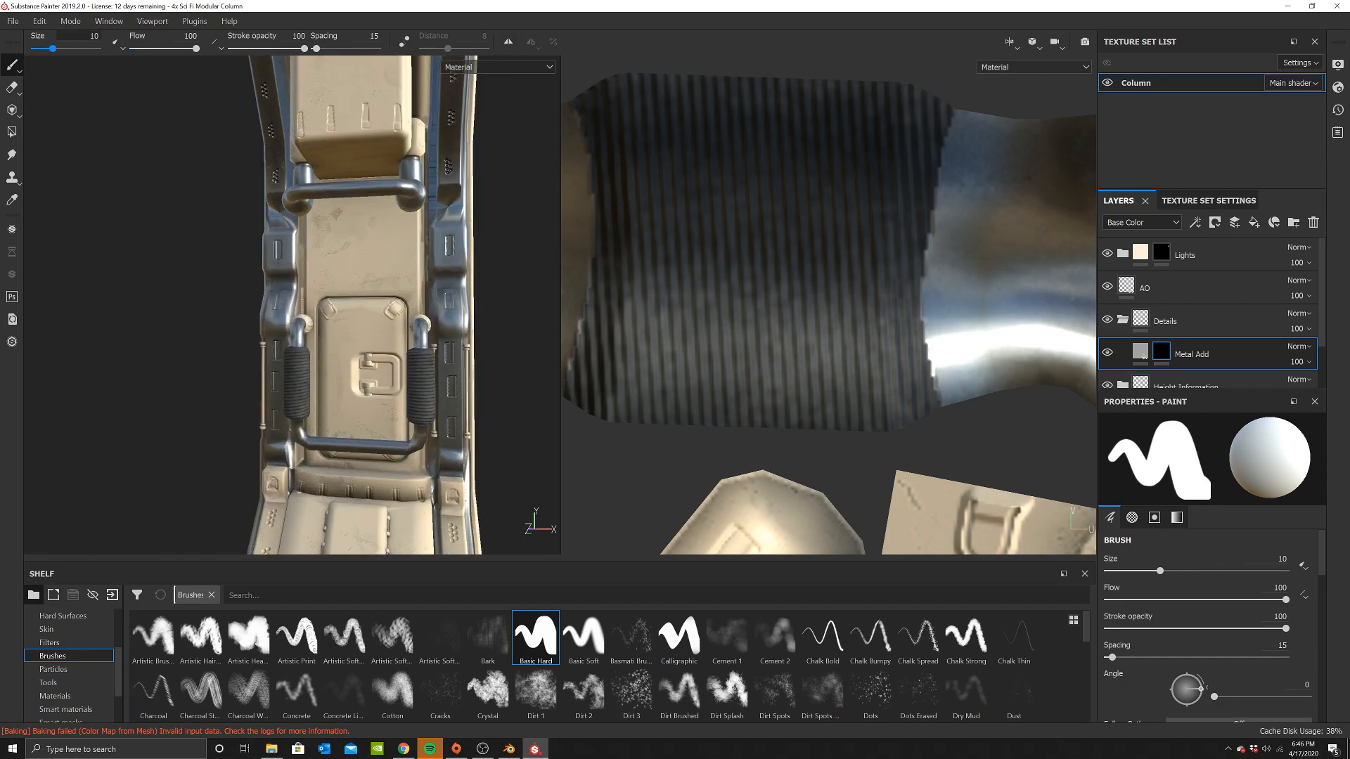
left_click_drag(47, 50, 42, 50)
scroll(361, 331, "up", 3)
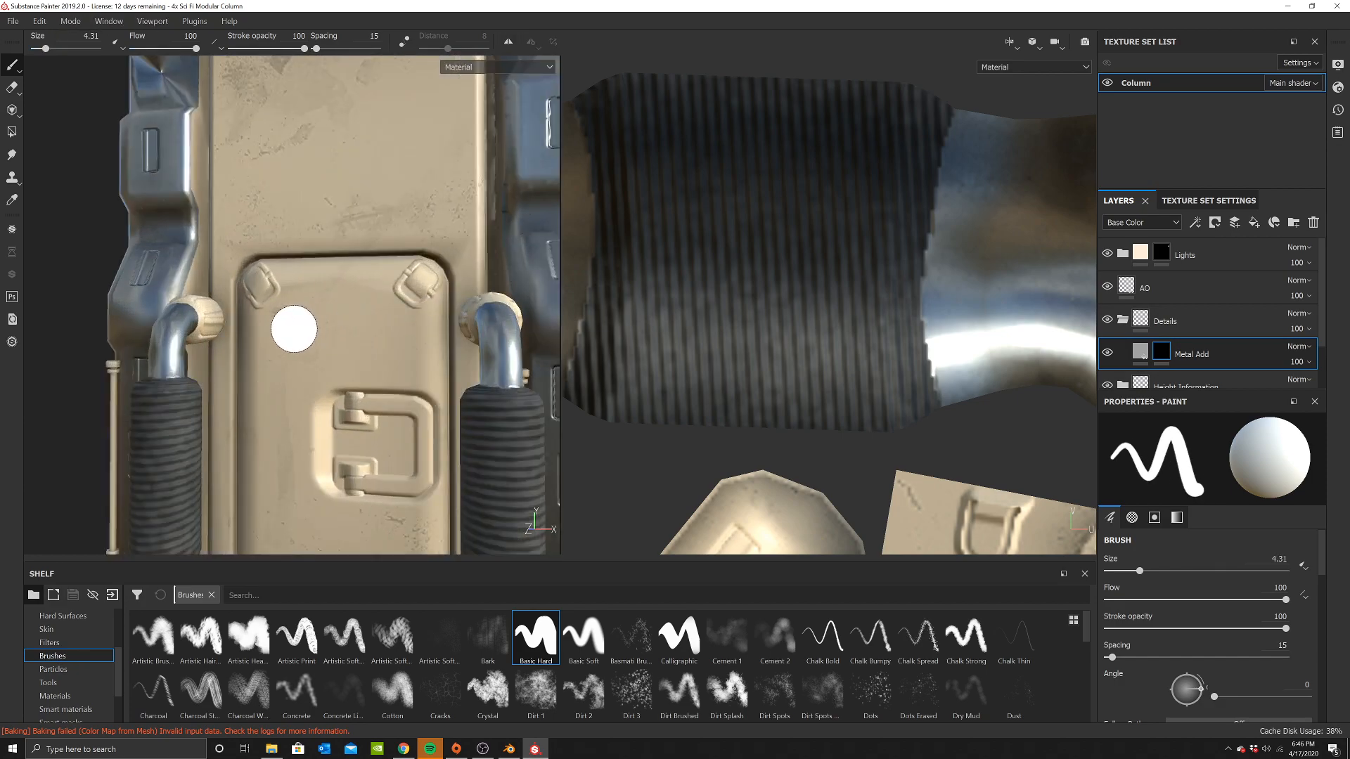
left_click_drag(46, 51, 48, 51)
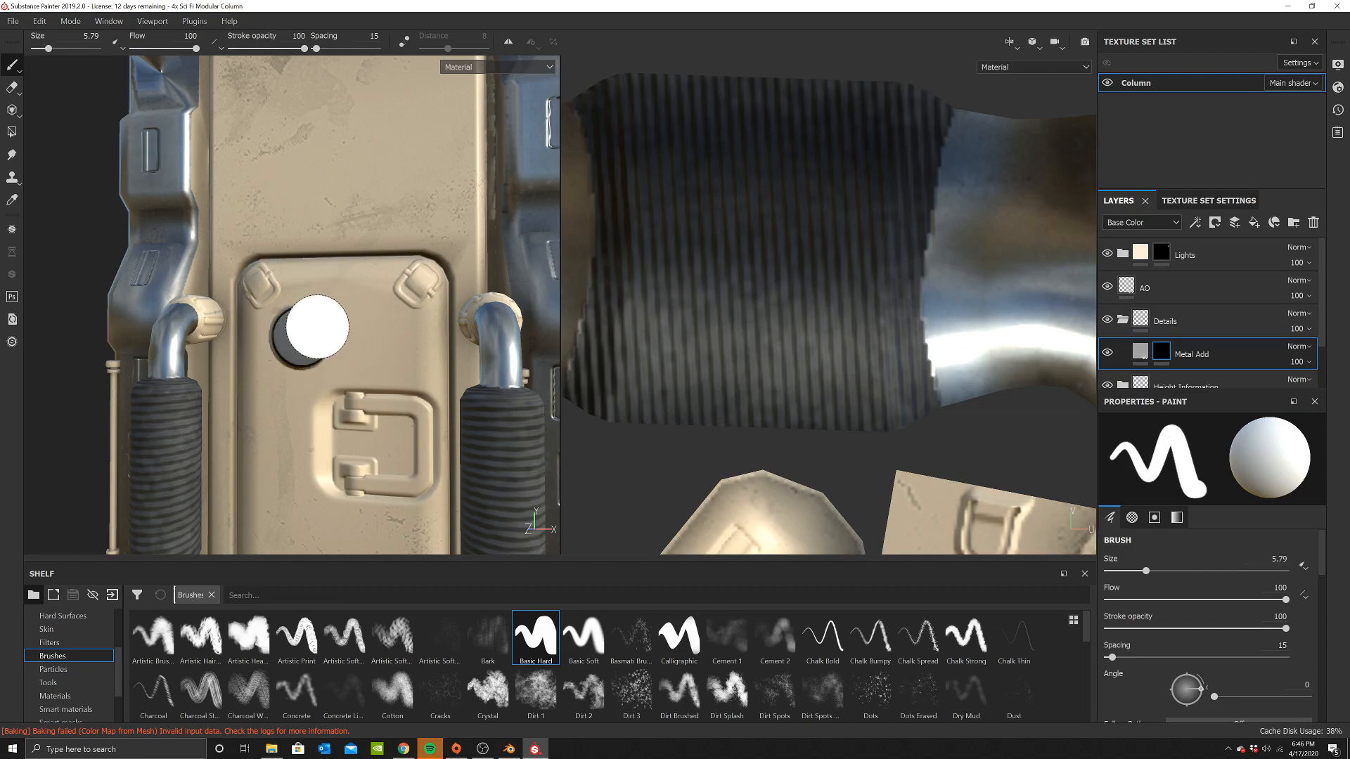
Add a fill layer named Emmision above Metal Add in the Details folder
scroll(422, 352, "down", 5)
left_click_drag(443, 366, 343, 399, "alt")
left_click_drag(430, 357, 527, 346, "alt")
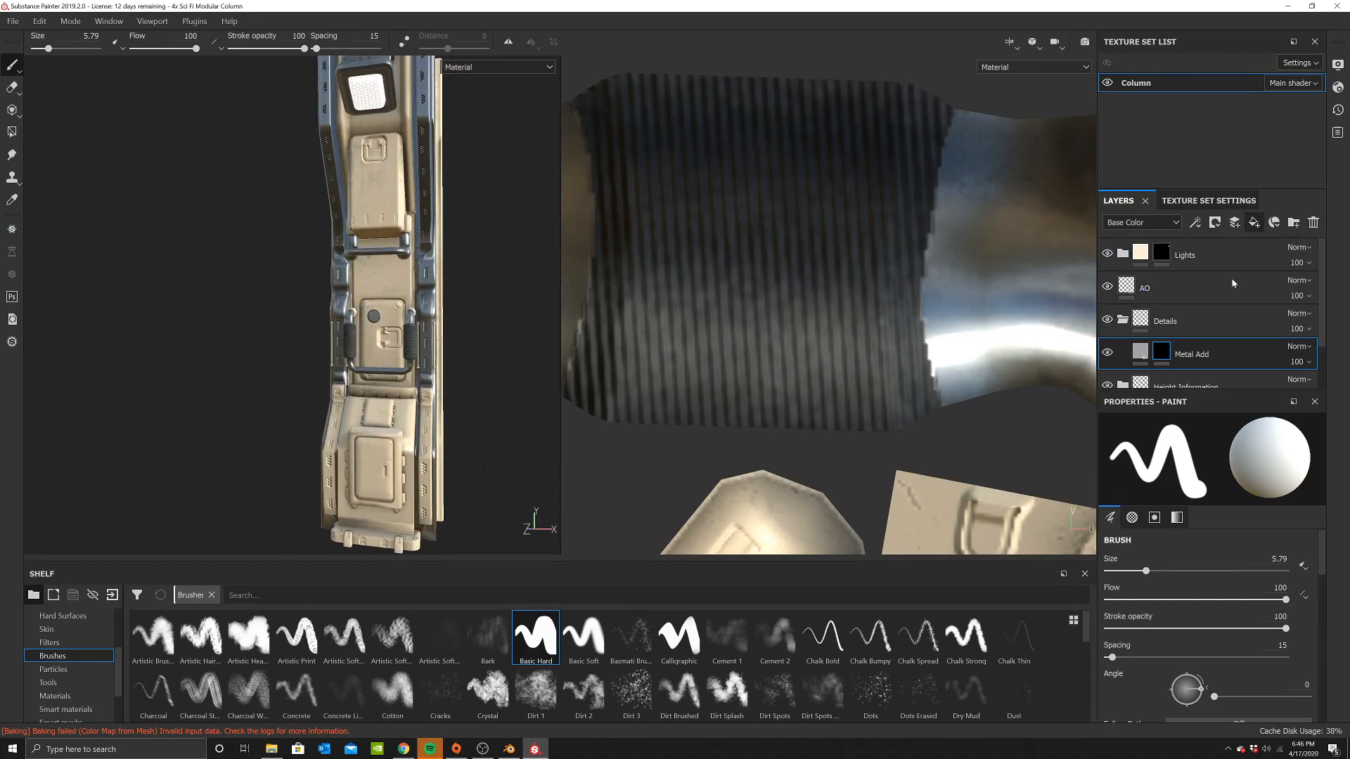
left_click(1254, 222)
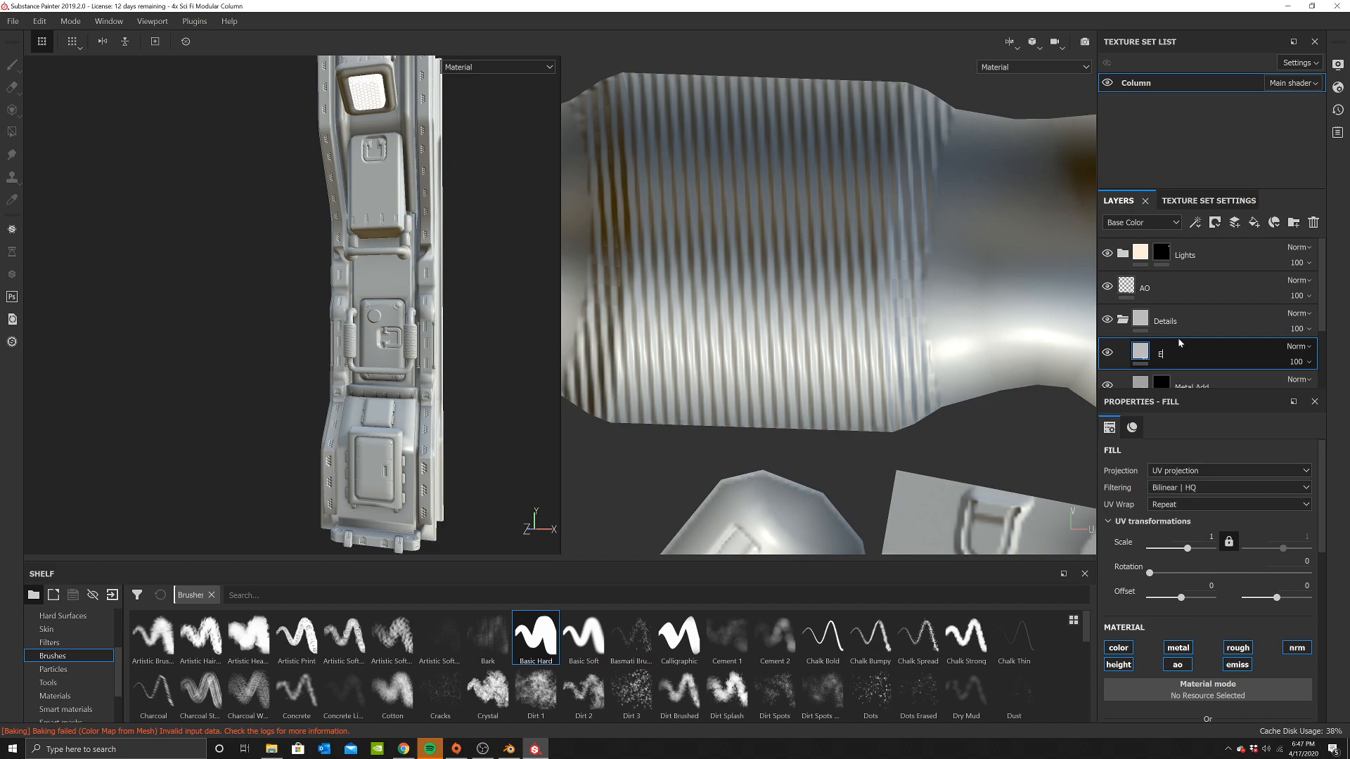
type("n")
key("Return")
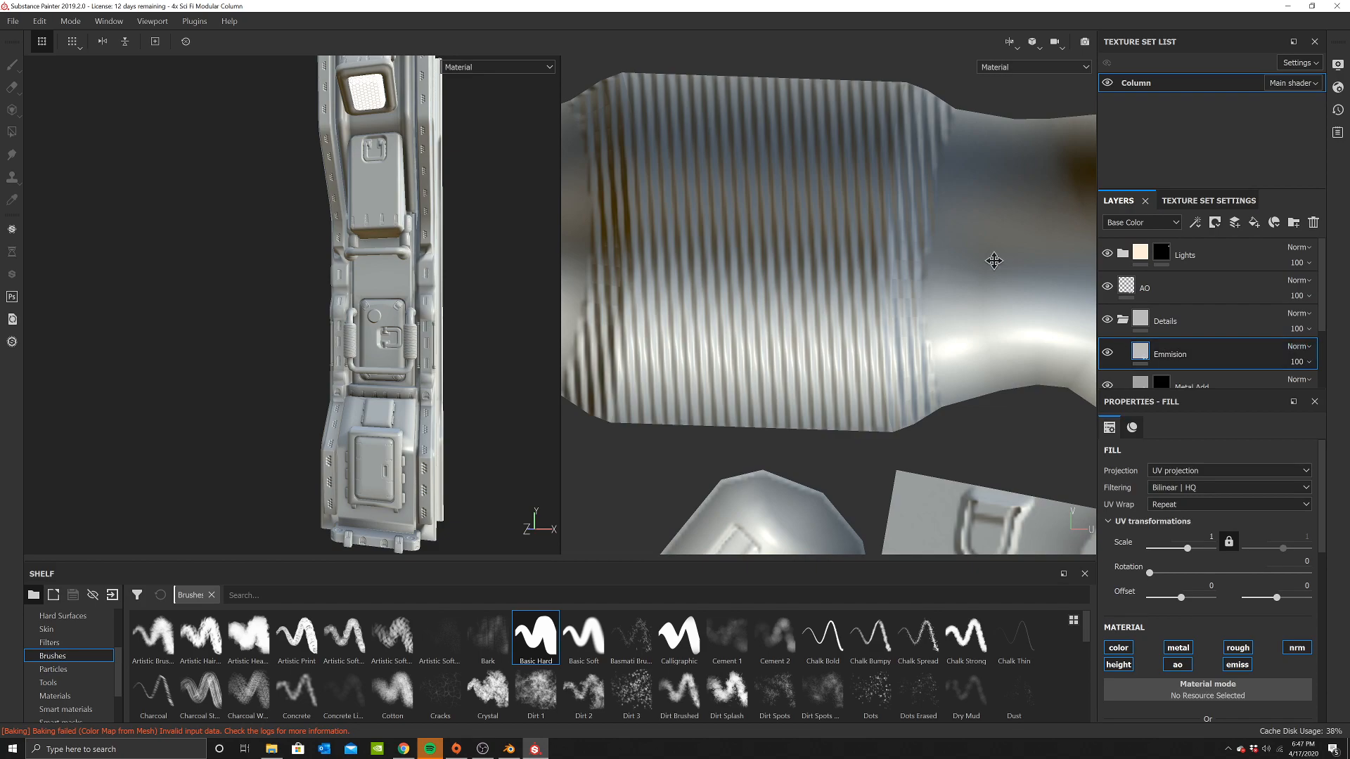
Set the Emmision layer's base color to bright green and its height to -1
right_click(866, 320)
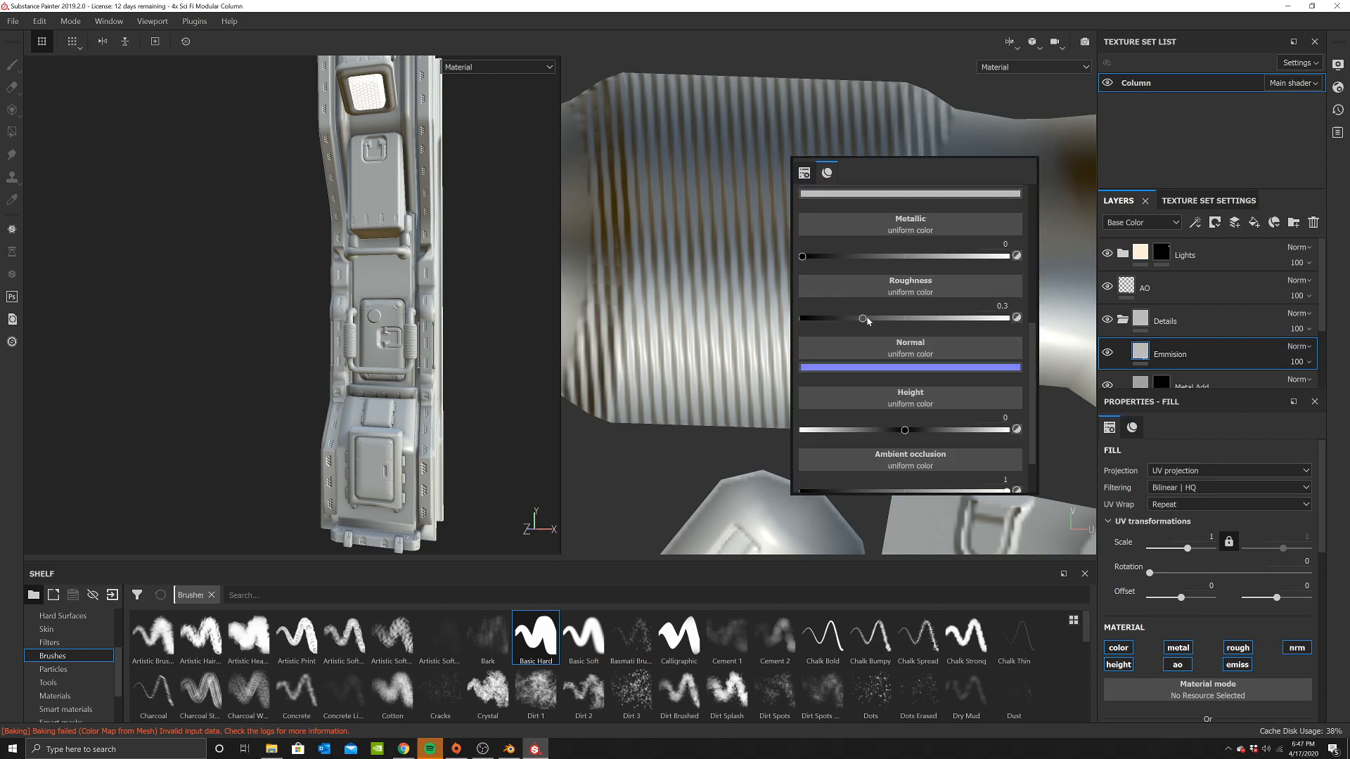
scroll(910, 348, "up", 2)
left_click(932, 278)
left_click_drag(1054, 424, 1038, 324)
right_click(713, 151)
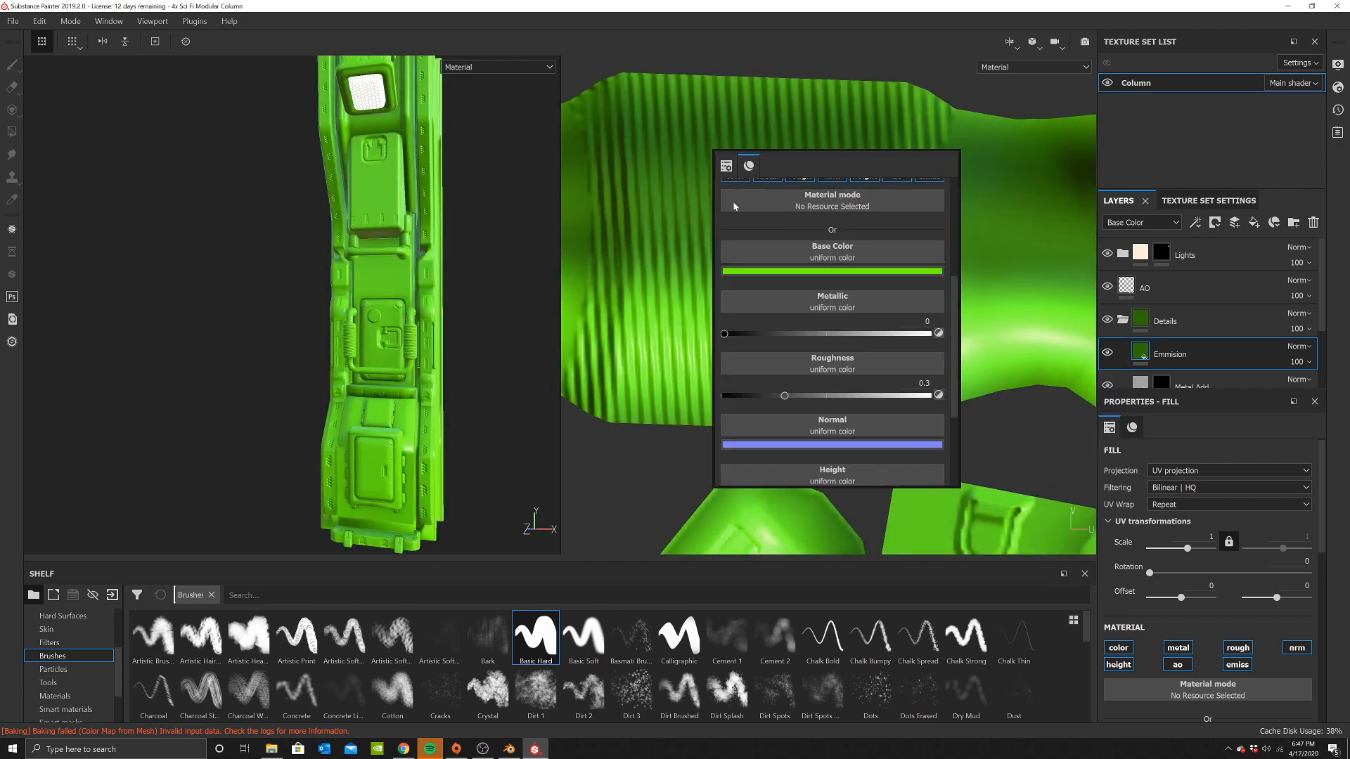
scroll(846, 386, "down", 2)
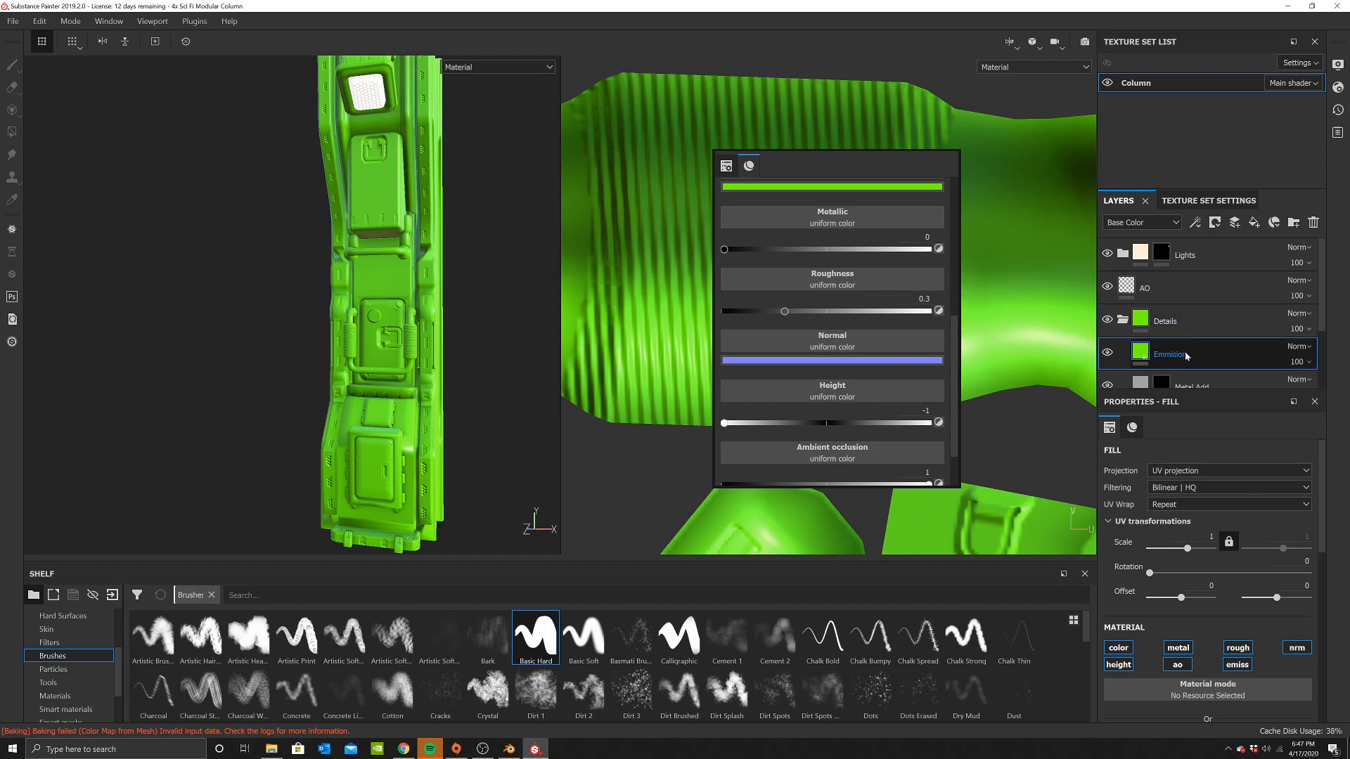
Add a black mask to Emmision and paint a green dot at brush size 3.45 inside the round metal dot
right_click(1187, 357)
left_click(1219, 28)
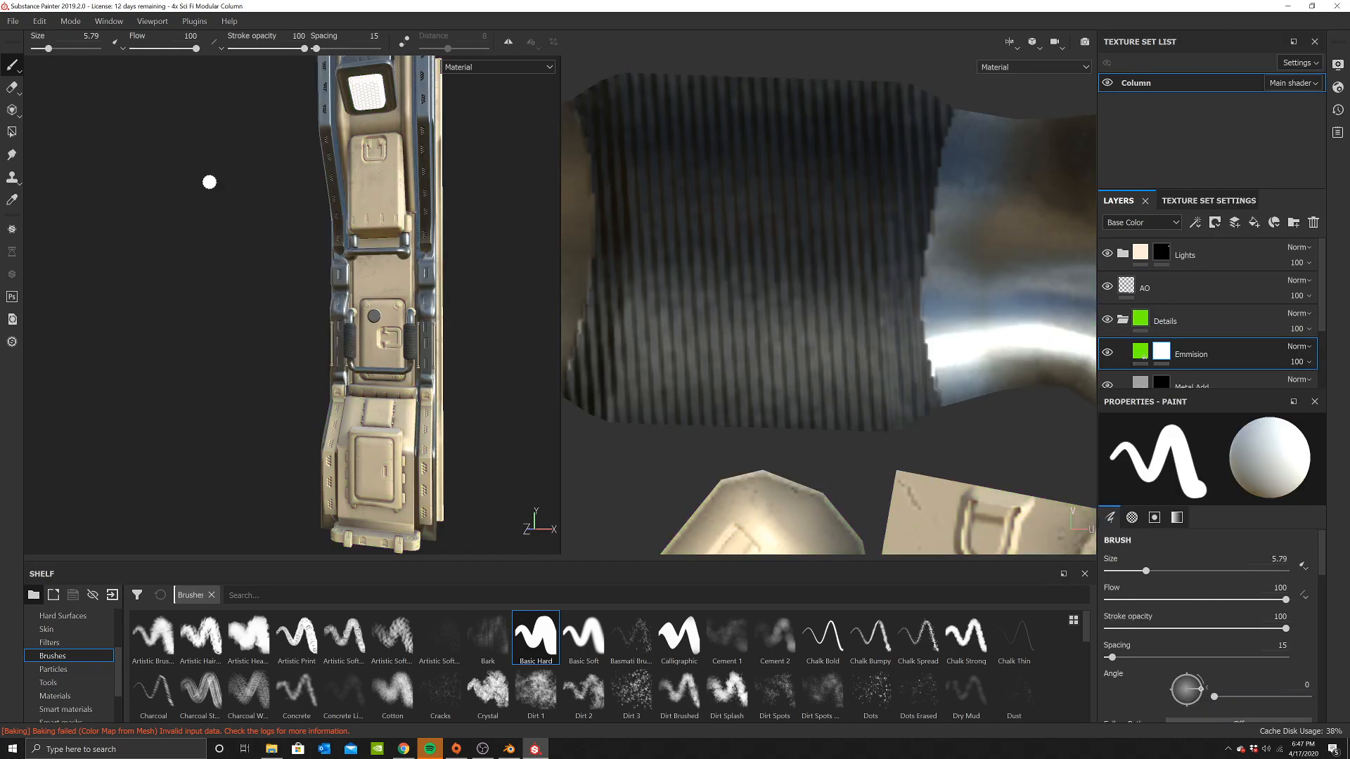
left_click_drag(47, 50, 45, 49)
scroll(317, 274, "up", 6)
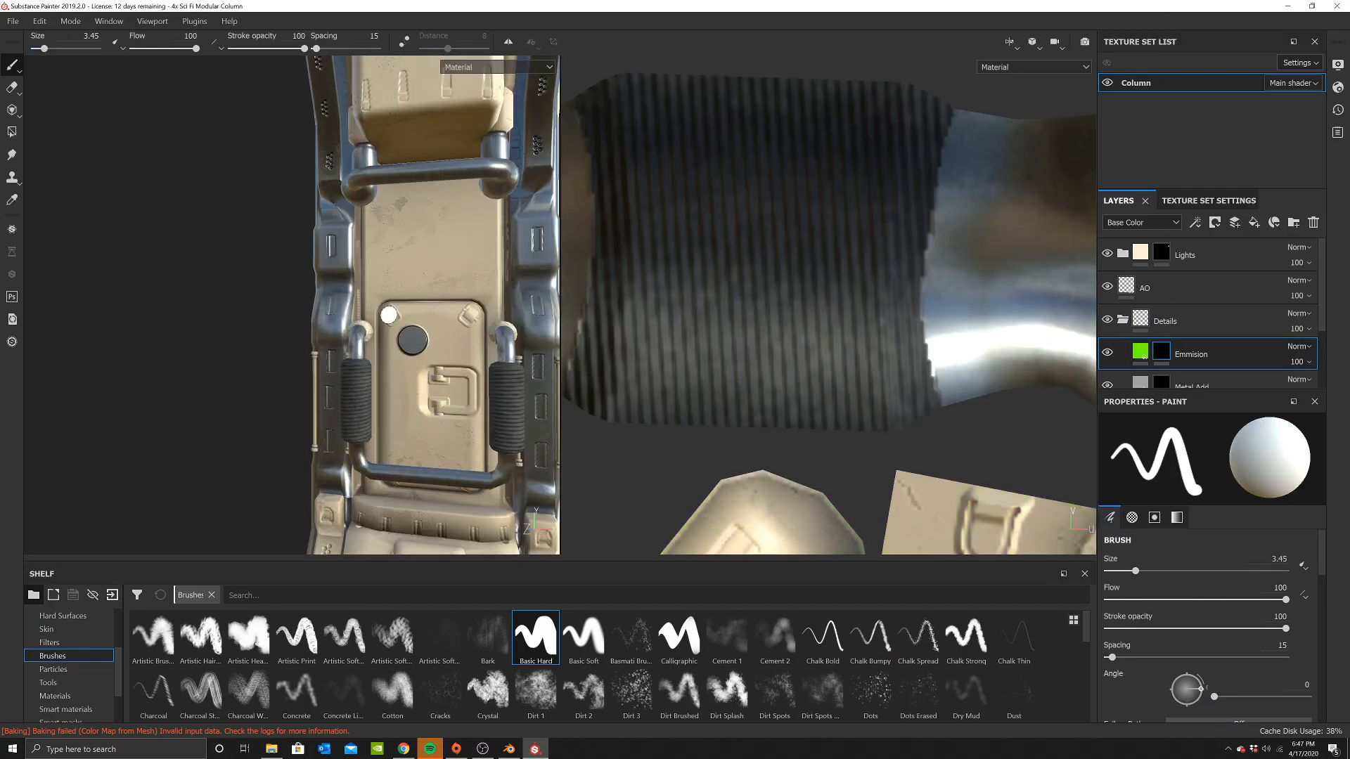
left_click(409, 334)
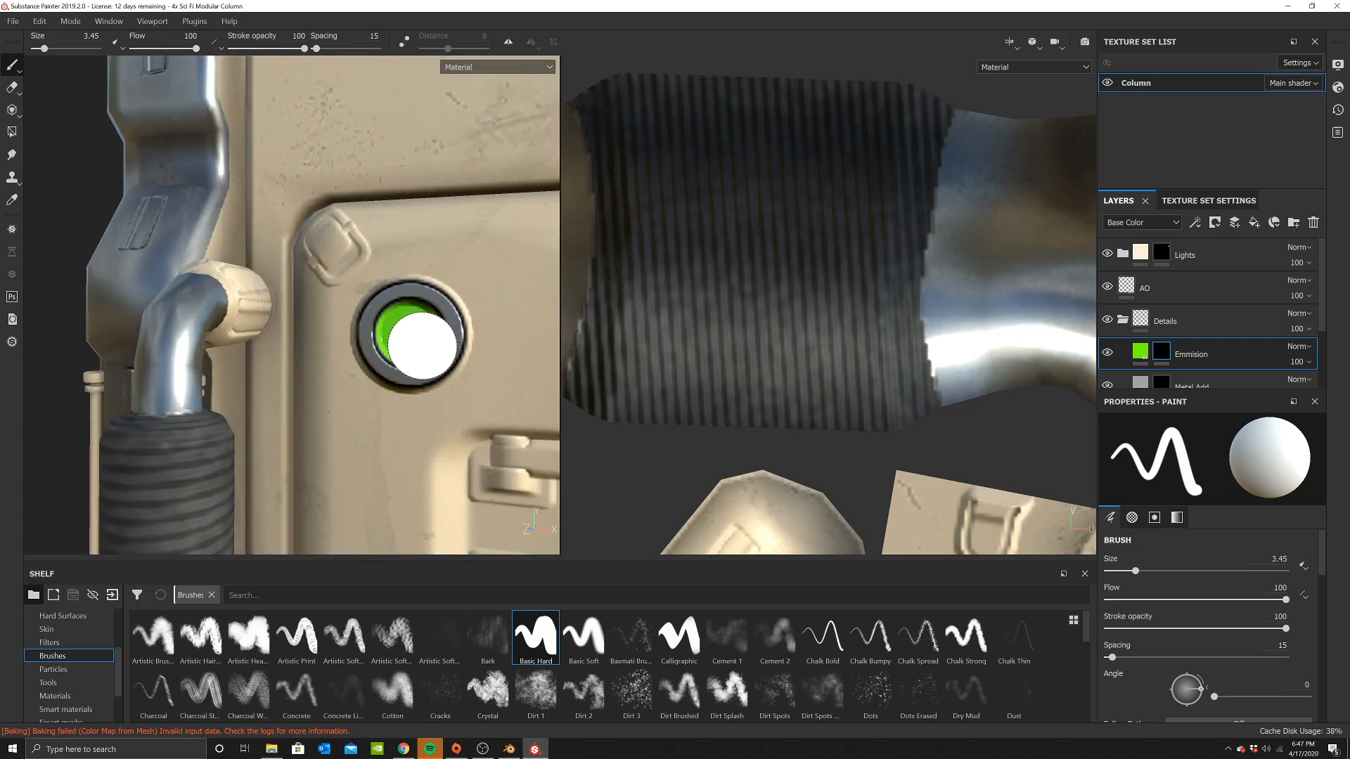
Set the Emmision fill layer's emissive color to a bright, fully saturated hue
scroll(391, 381, "down", 7)
left_click(1138, 344)
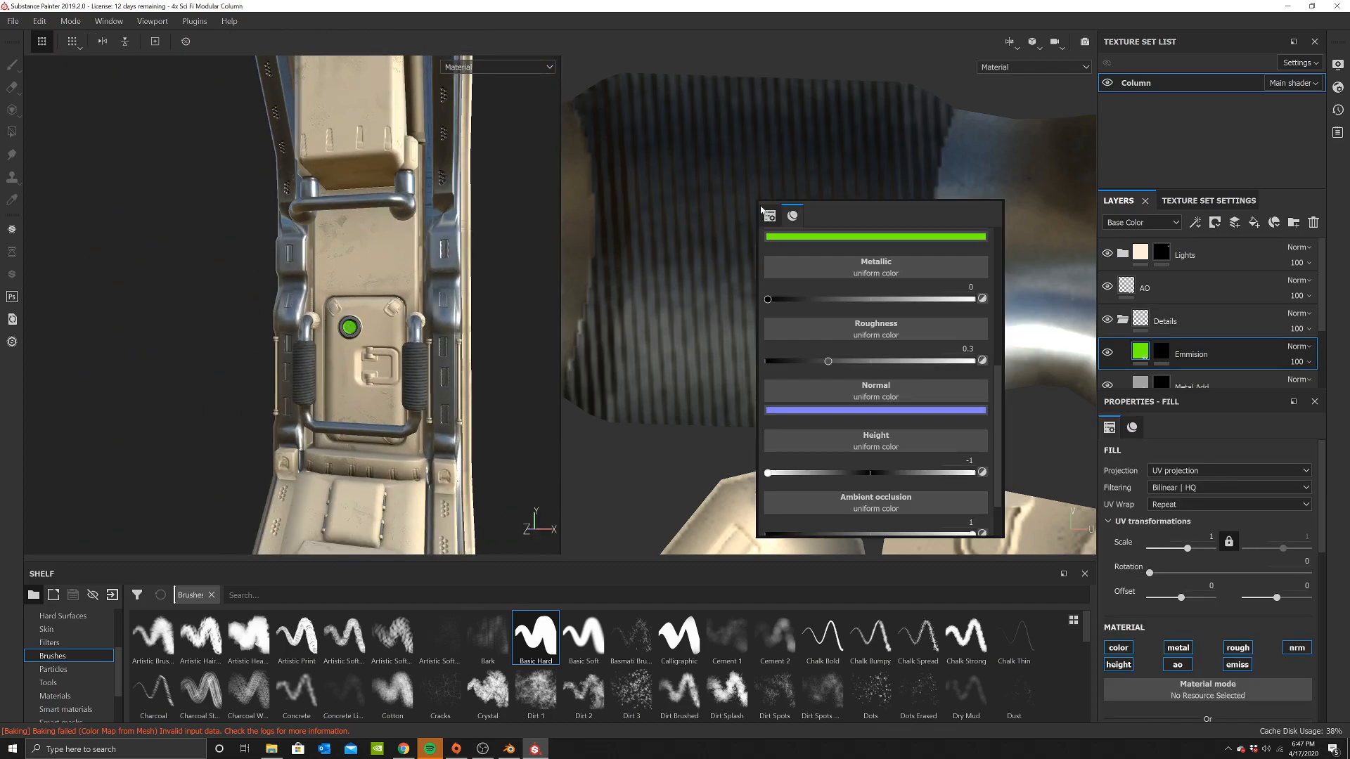
scroll(876, 492, "down", 2)
left_click(877, 524)
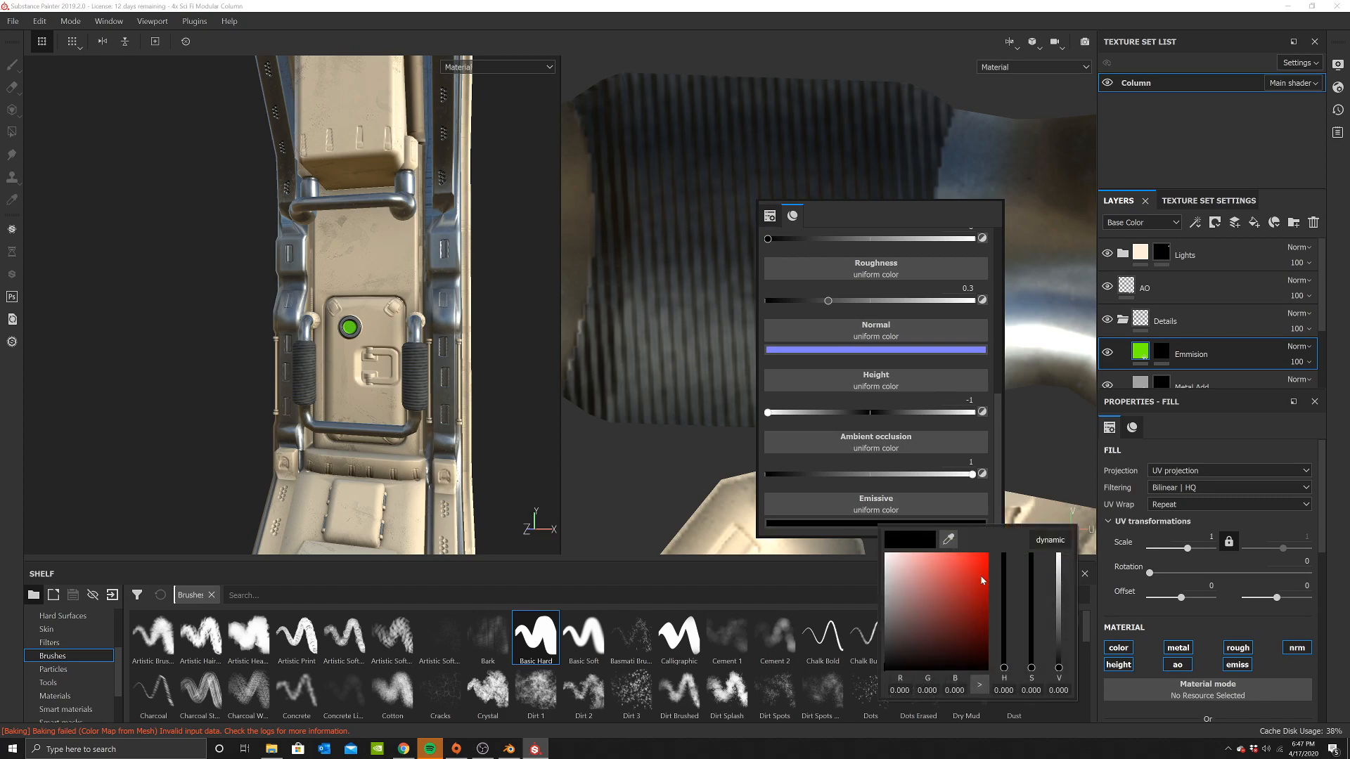
left_click_drag(1003, 648, 1004, 649)
left_click(986, 554)
On the Metal Add mask, paint a thin straight vertical metal line at brush size 0.95 along the lower front edge of the beige side panel
scroll(331, 221, "down", 5)
left_click_drag(347, 323, 347, 291, "alt")
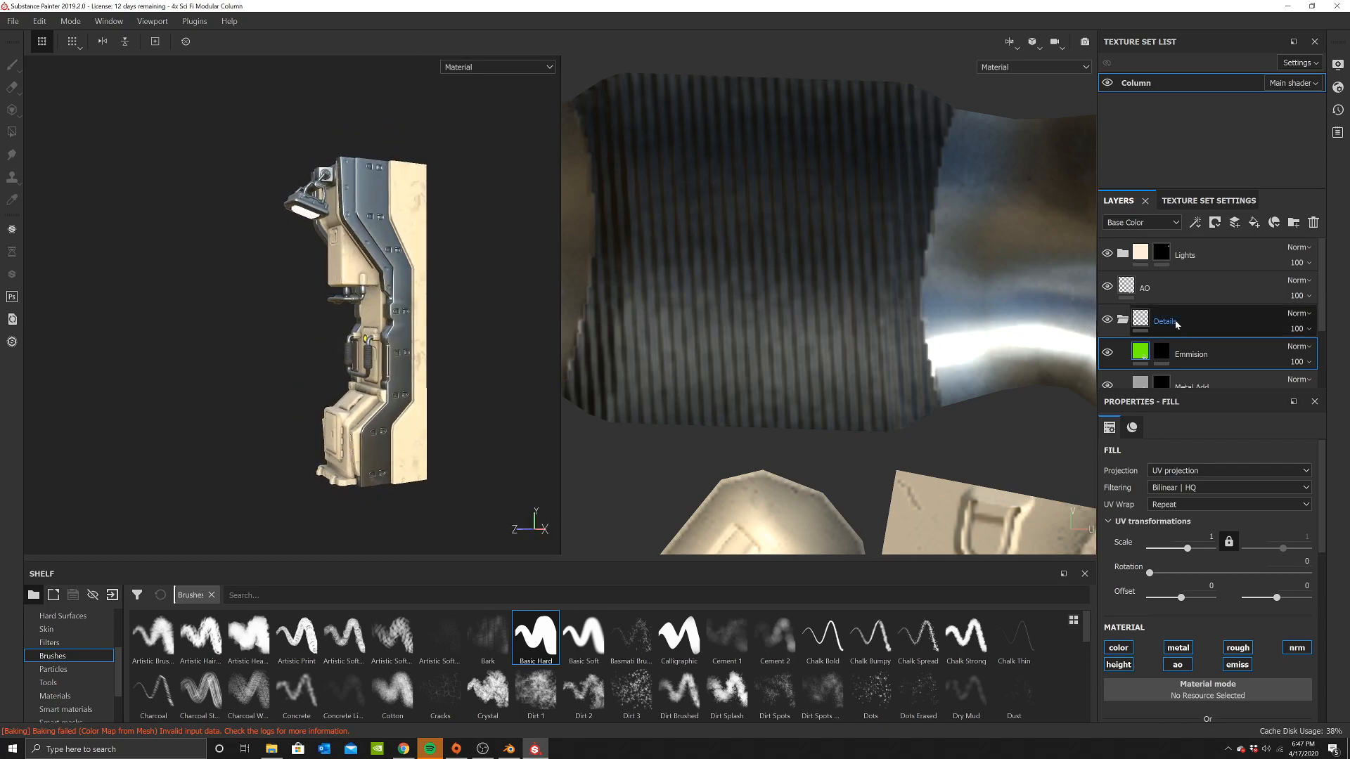
scroll(1172, 313, "down", 1)
left_click(1188, 344)
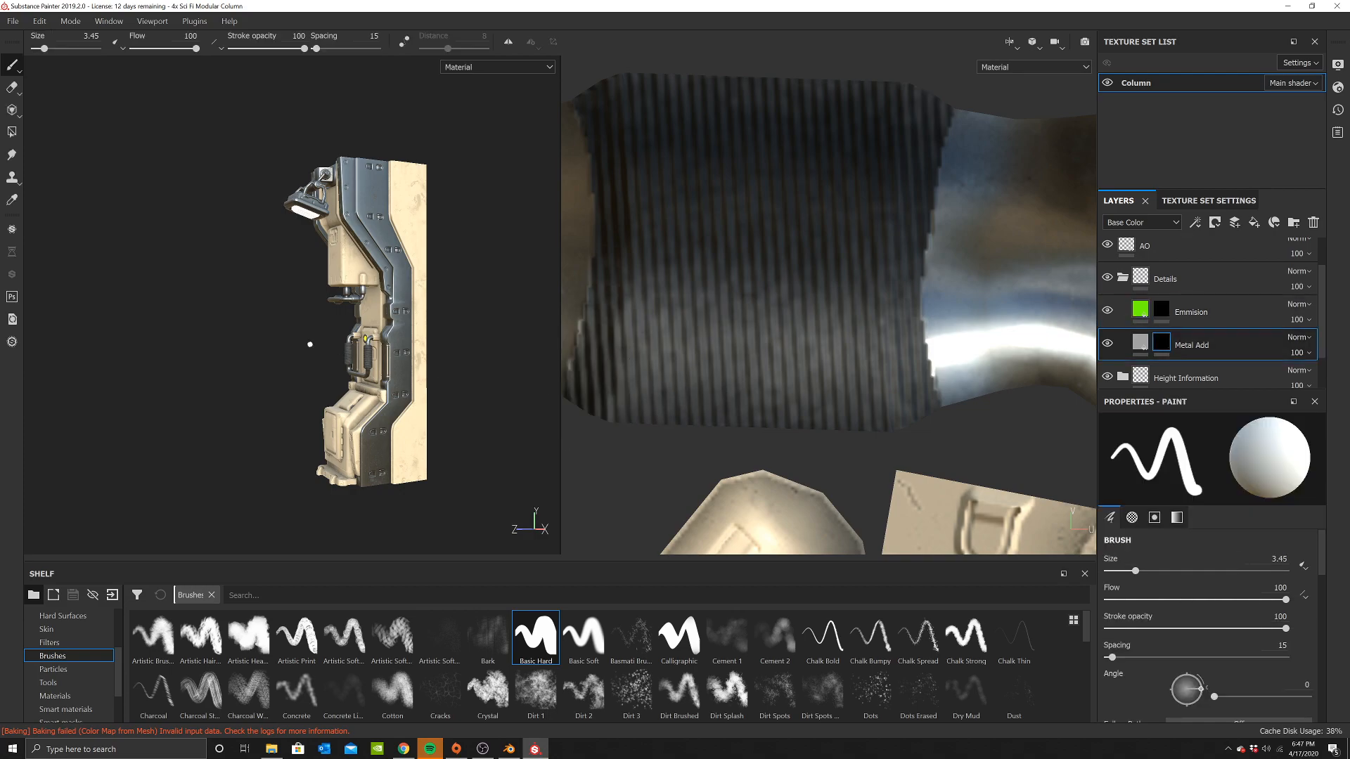
scroll(371, 331, "up", 2)
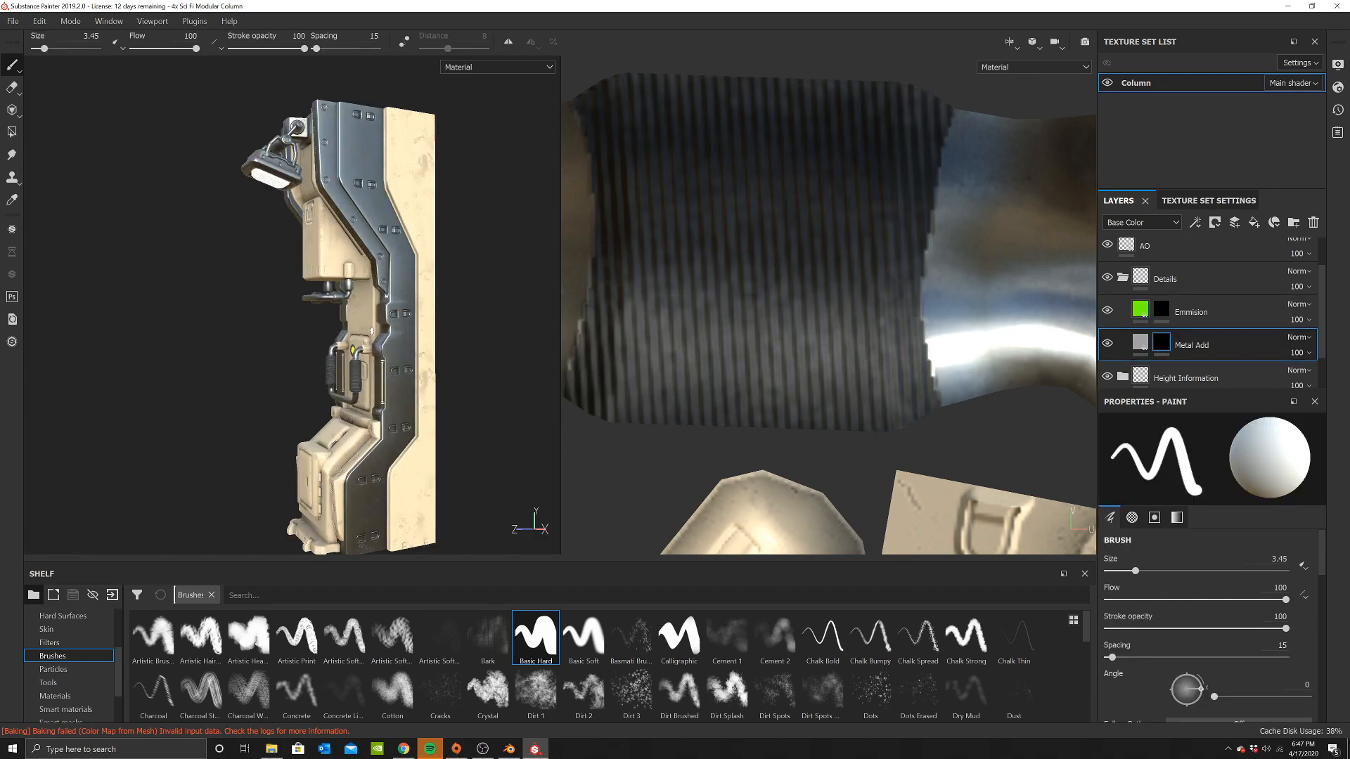
left_click(38, 48)
scroll(359, 421, "up", 5)
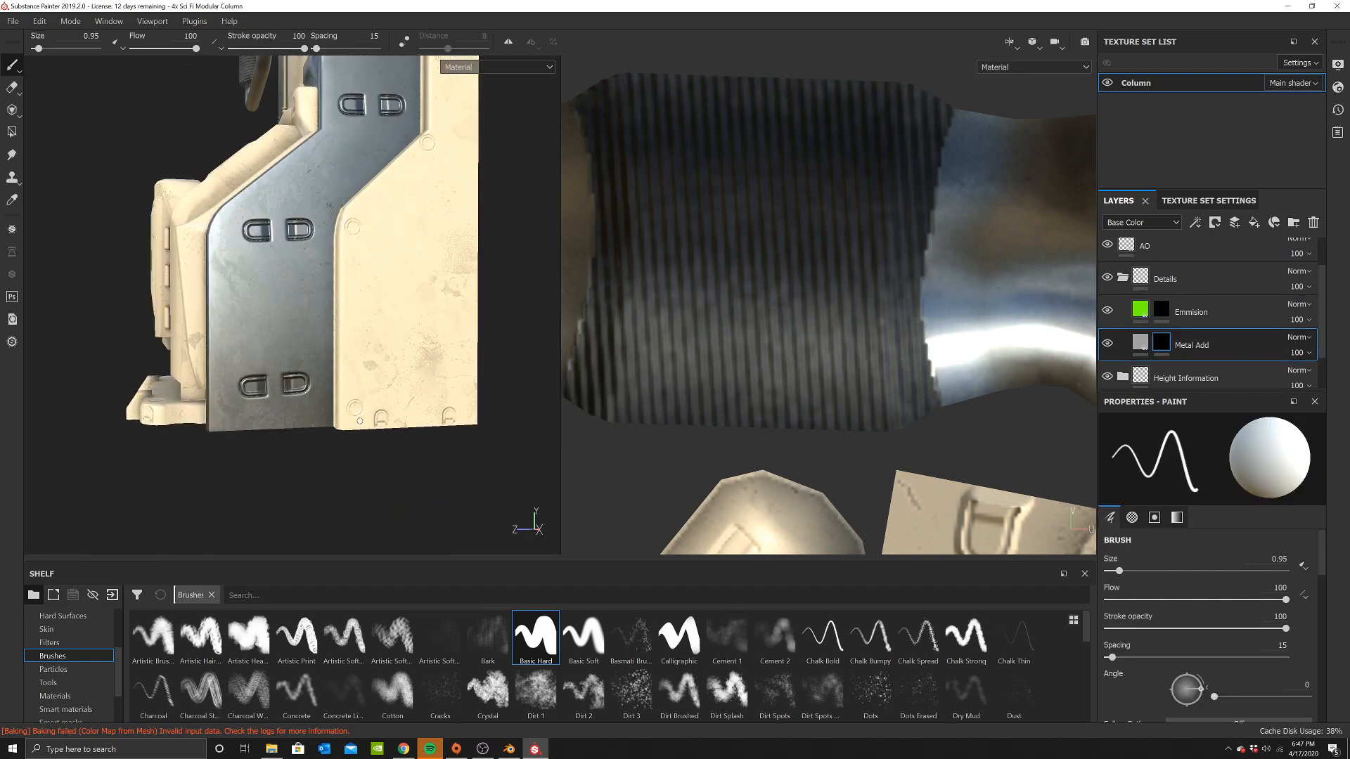
scroll(359, 420, "up", 3)
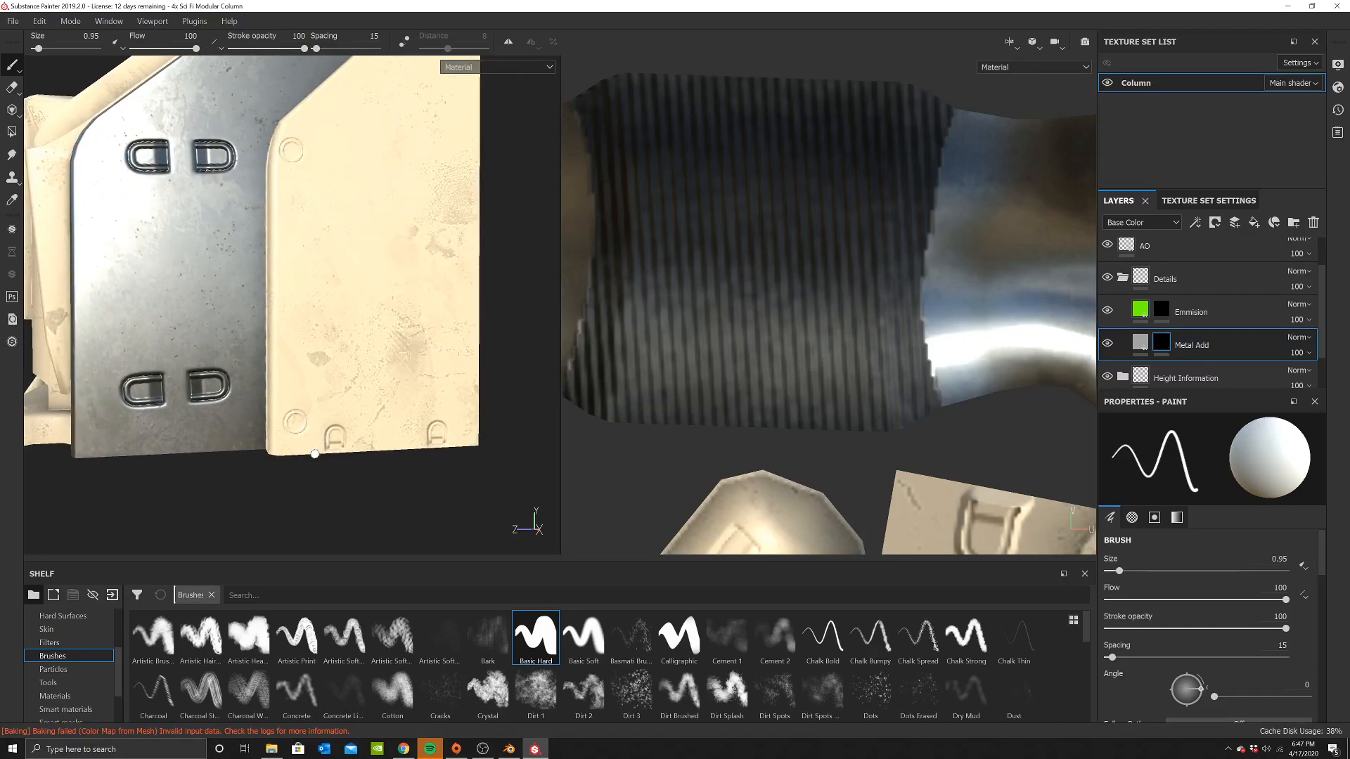
left_click(310, 278, "shift")
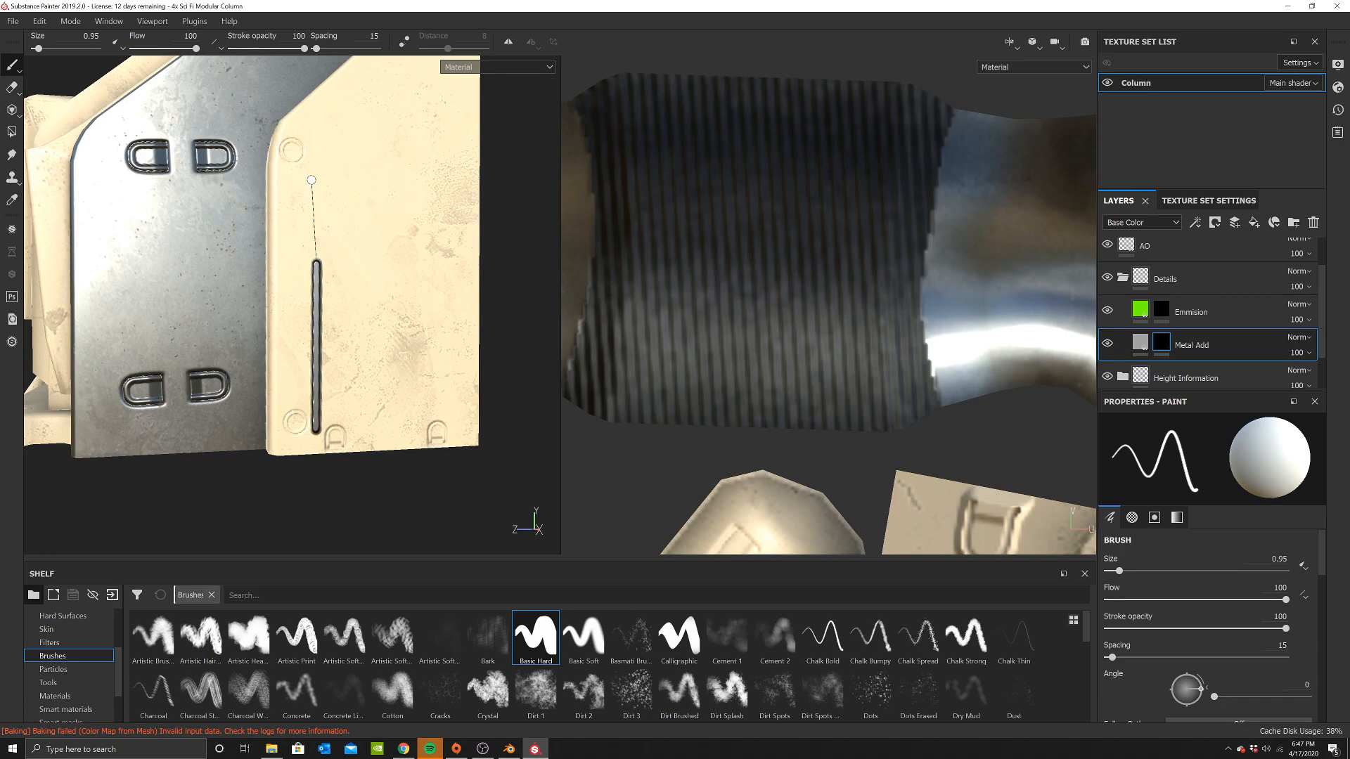
Paint a connected straight metal line on the cream side panel, up its front, diagonally across the corner, along to the back and down to the lower edge
left_click(318, 163, "shift")
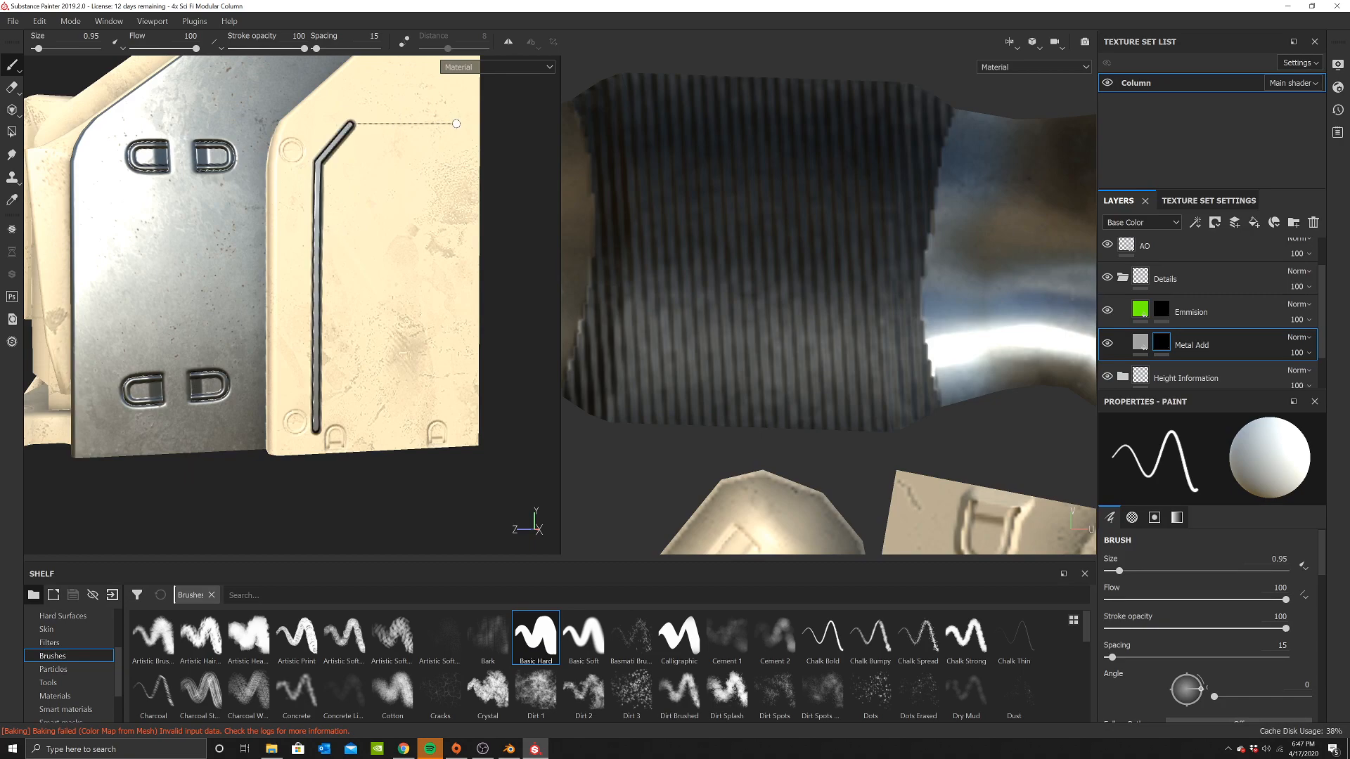
left_click(480, 125, "shift")
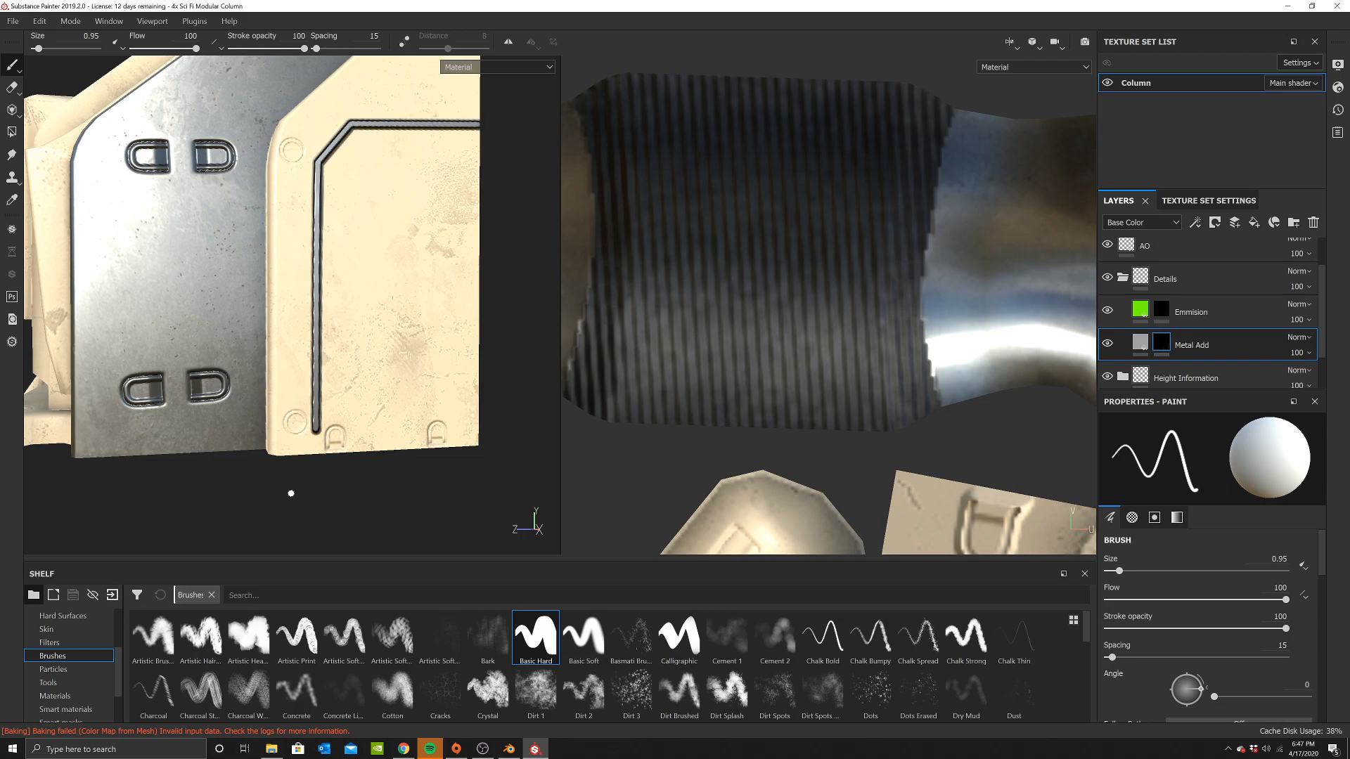
scroll(320, 398, "up", 4)
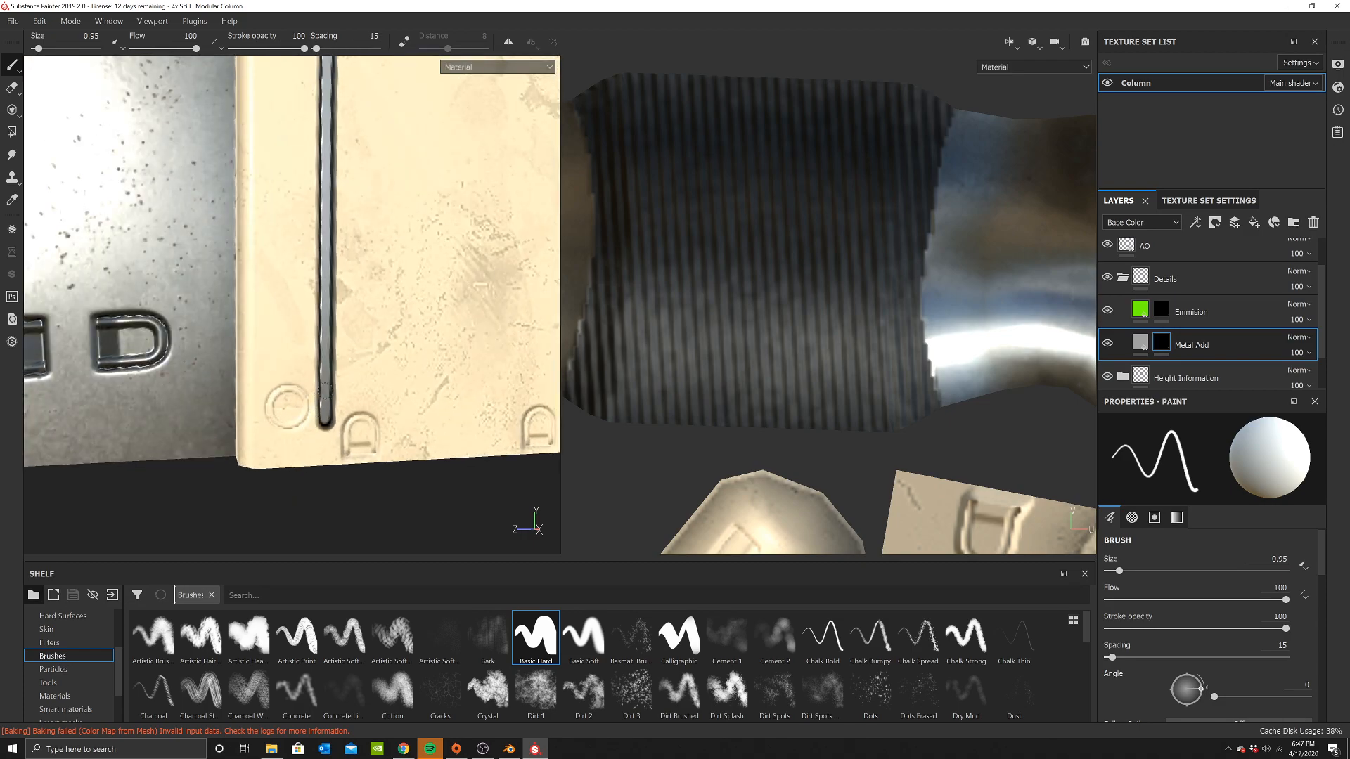
left_click(326, 466, "shift")
scroll(326, 449, "down", 8)
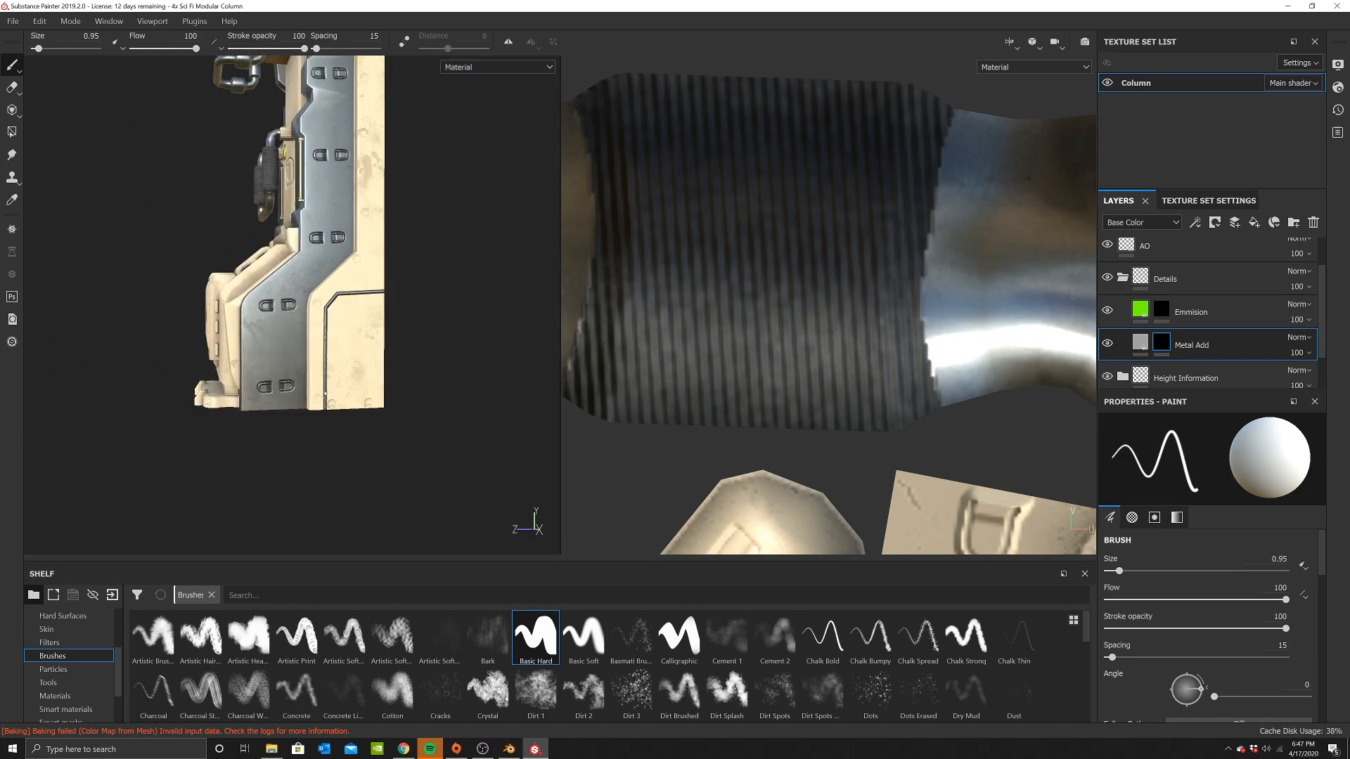
Examine the lower front of the column around the base step and hinged door
left_click_drag(337, 401, 419, 357, "alt")
middle_click_drag(419, 357, 437, 370, "alt")
left_click_drag(389, 340, 402, 337, "alt")
middle_click_drag(402, 337, 367, 310, "alt")
scroll(367, 313, "up", 2)
left_click_drag(367, 311, 393, 317, "alt")
scroll(282, 422, "up", 3)
mouse_move(316, 397)
left_mouse_down("alt")
mouse_move(268, 394)
mouse_move(313, 393)
mouse_move(273, 432)
left_mouse_up("alt")
left_click_drag(352, 422, 365, 478, "alt")
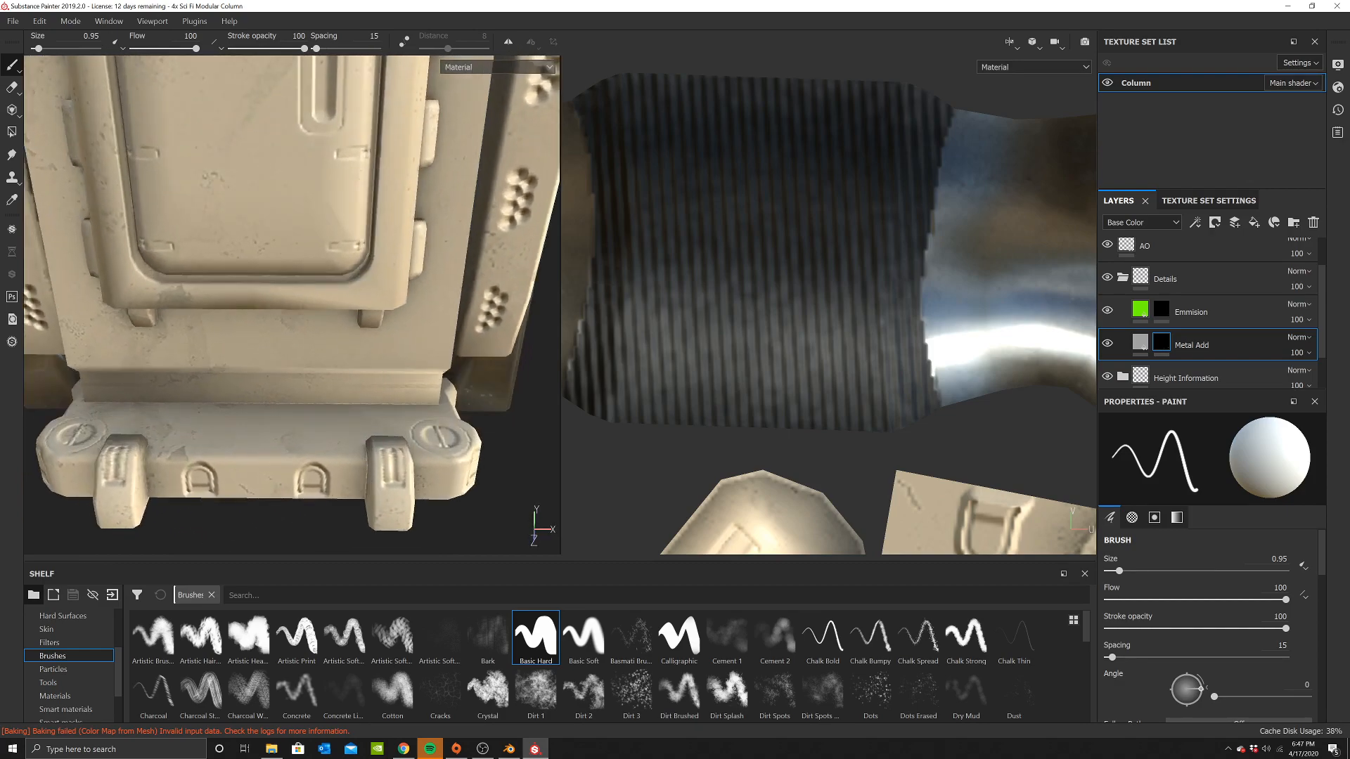
Undo all the metal line strokes painted on the cream side panel
scroll(422, 280, "down", 3)
left_click_drag(422, 280, 289, 281, "alt")
key("ctrl+z")
key("ctrl+z")
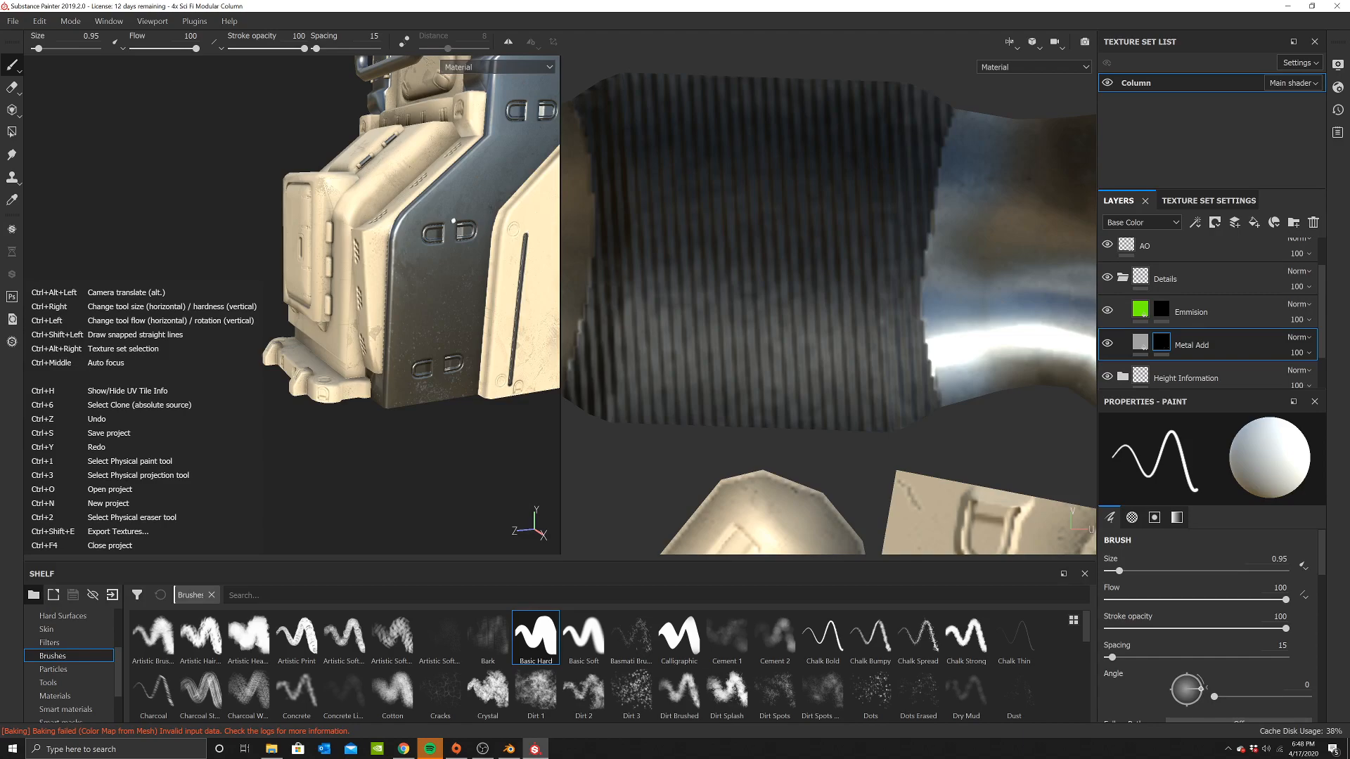
middle_click_drag(489, 273, 332, 301, "alt")
key("ctrl+z")
key("ctrl+z")
Enable symmetry and repaint the metal line from the side panel's lower edge up, diagonally across the corner and along to the back edge
left_click(508, 41)
left_click_drag(457, 421, 389, 434, "alt")
scroll(389, 433, "up", 2)
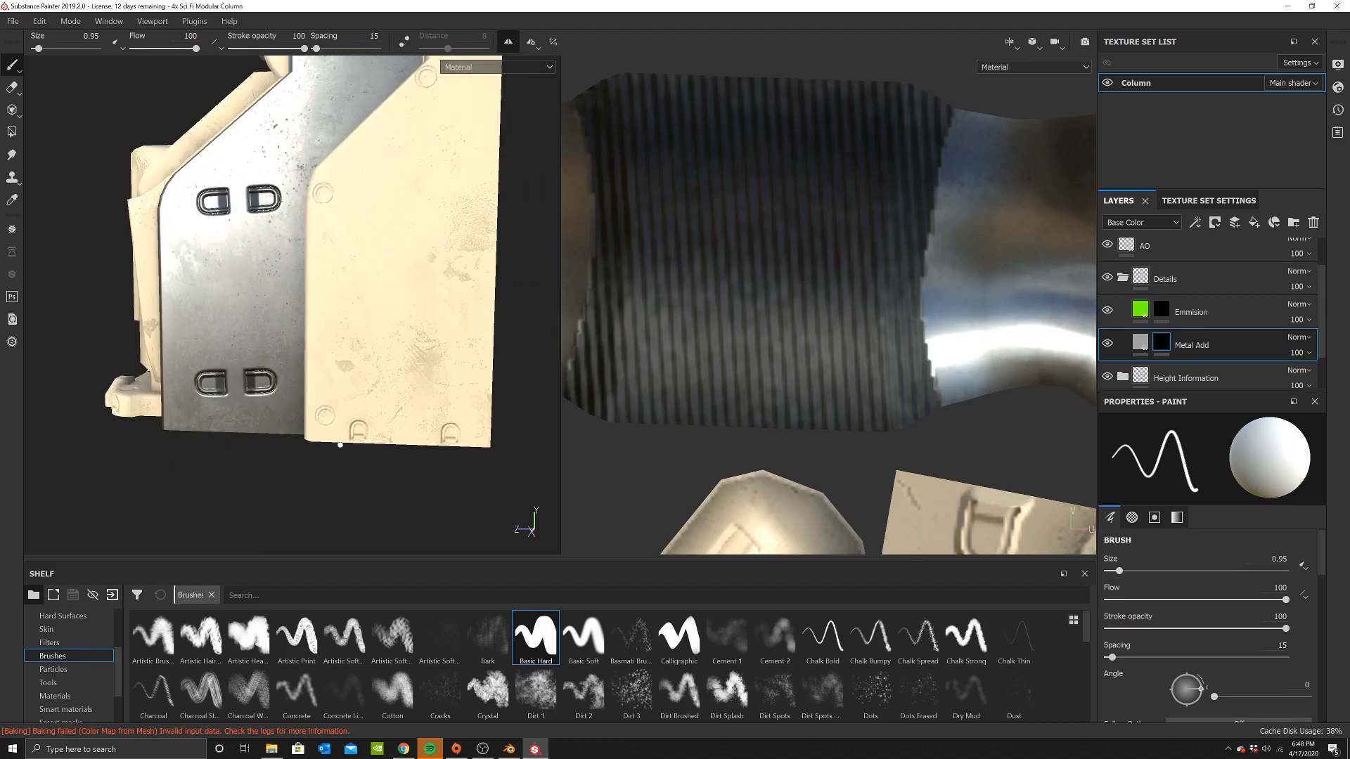
key("shift")
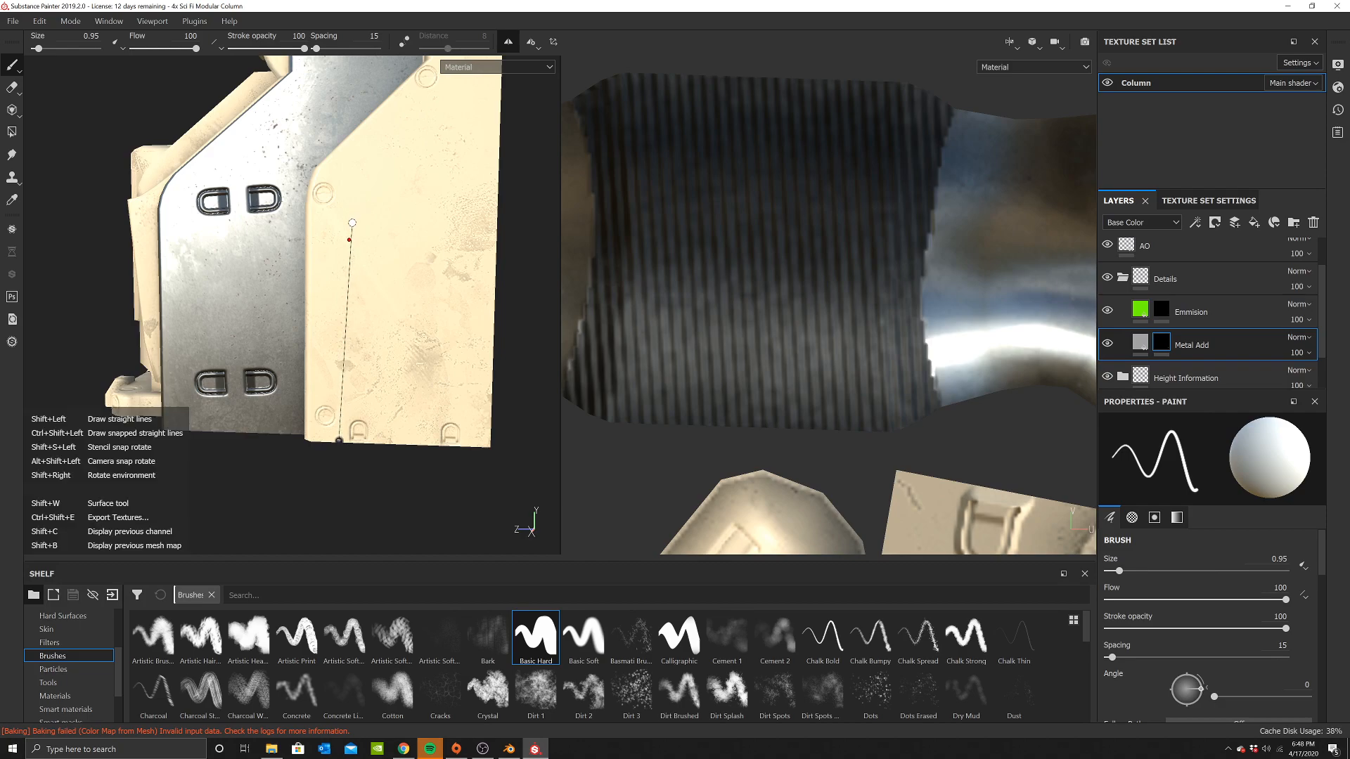
left_click(344, 230, "shift")
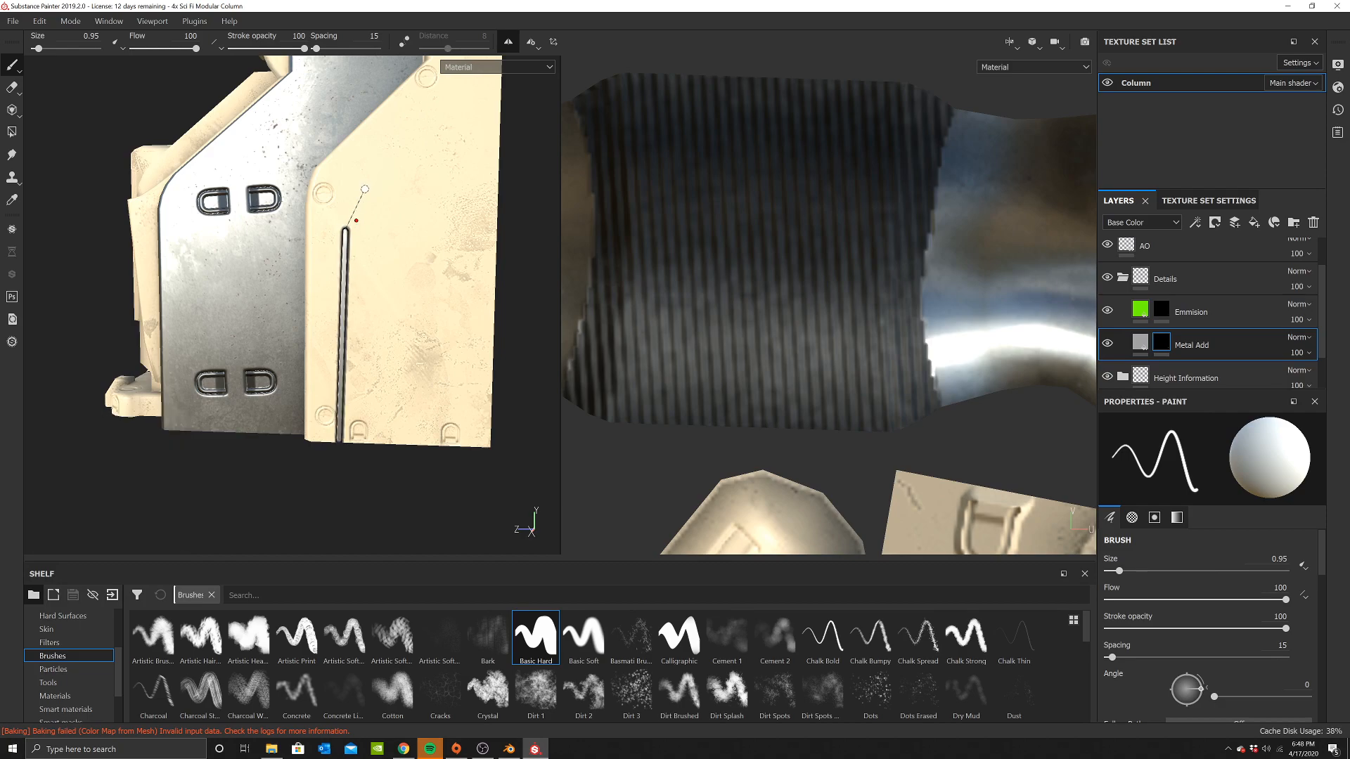
left_click(401, 167, "shift")
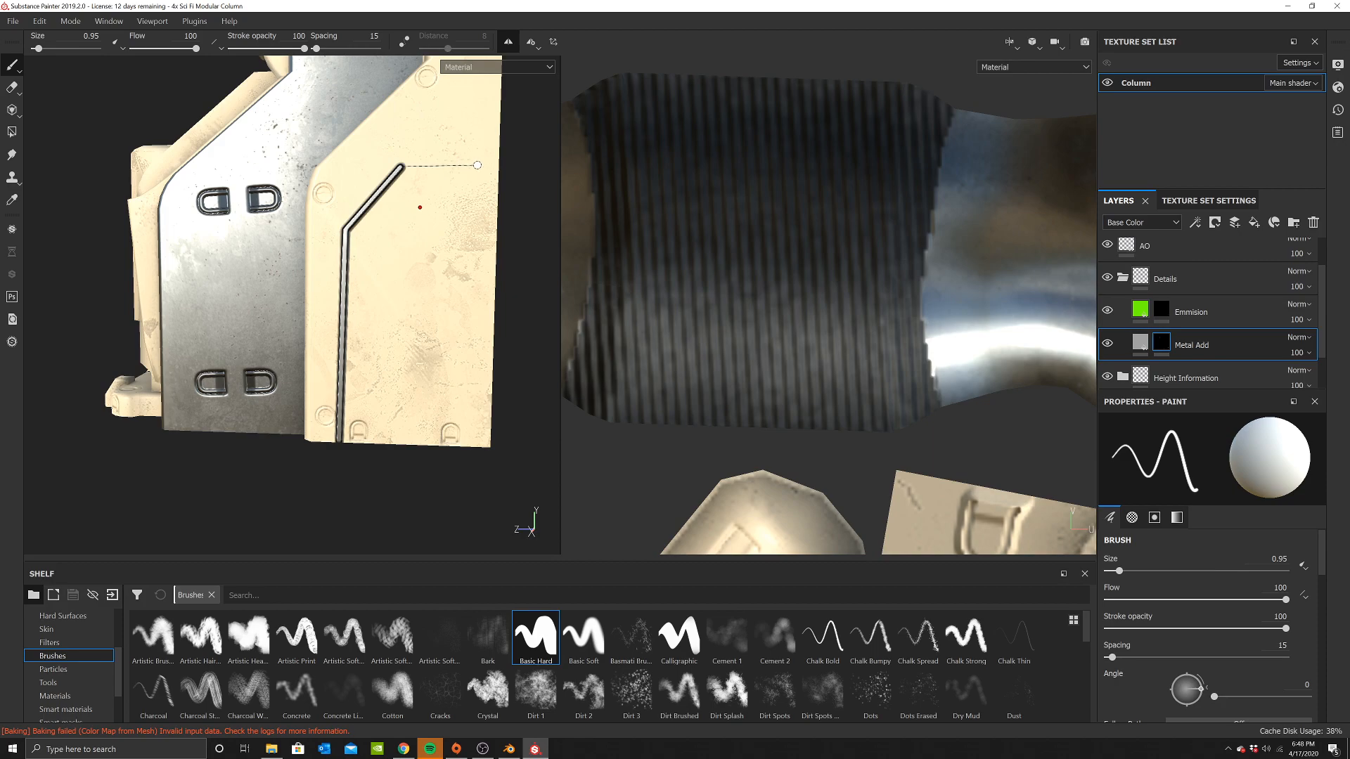
left_click(498, 164, "shift")
Paint a mirrored metal line across the top surface of the base step, with both ends angled towards the wall
scroll(390, 261, "down", 5)
mouse_move(390, 268)
left_mouse_down("alt")
mouse_move(464, 293)
mouse_move(438, 261)
mouse_move(485, 302)
left_mouse_up("alt")
scroll(438, 262, "up", 4)
middle_click_drag(370, 310, 268, 340, "alt")
scroll(267, 340, "up", 2)
left_click_drag(268, 340, 193, 324, "alt")
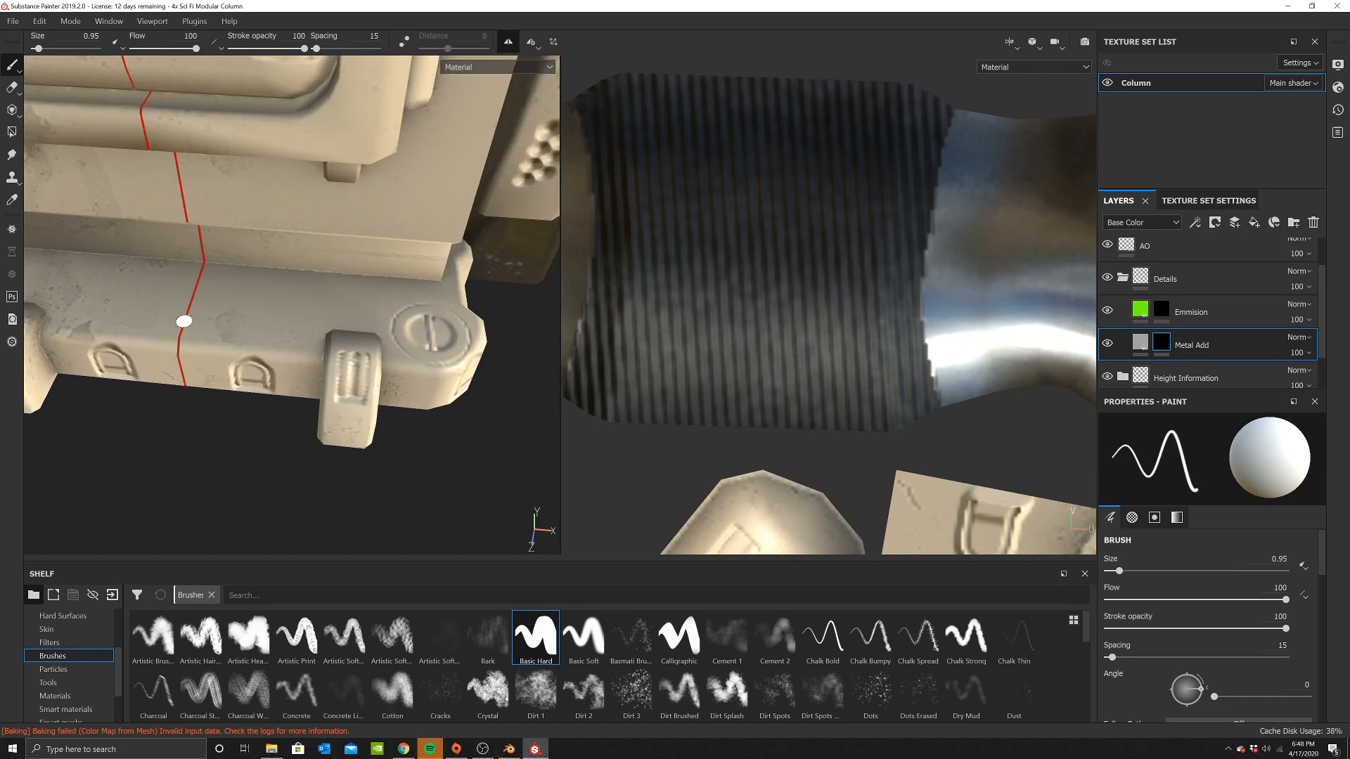
left_click(349, 306, "shift")
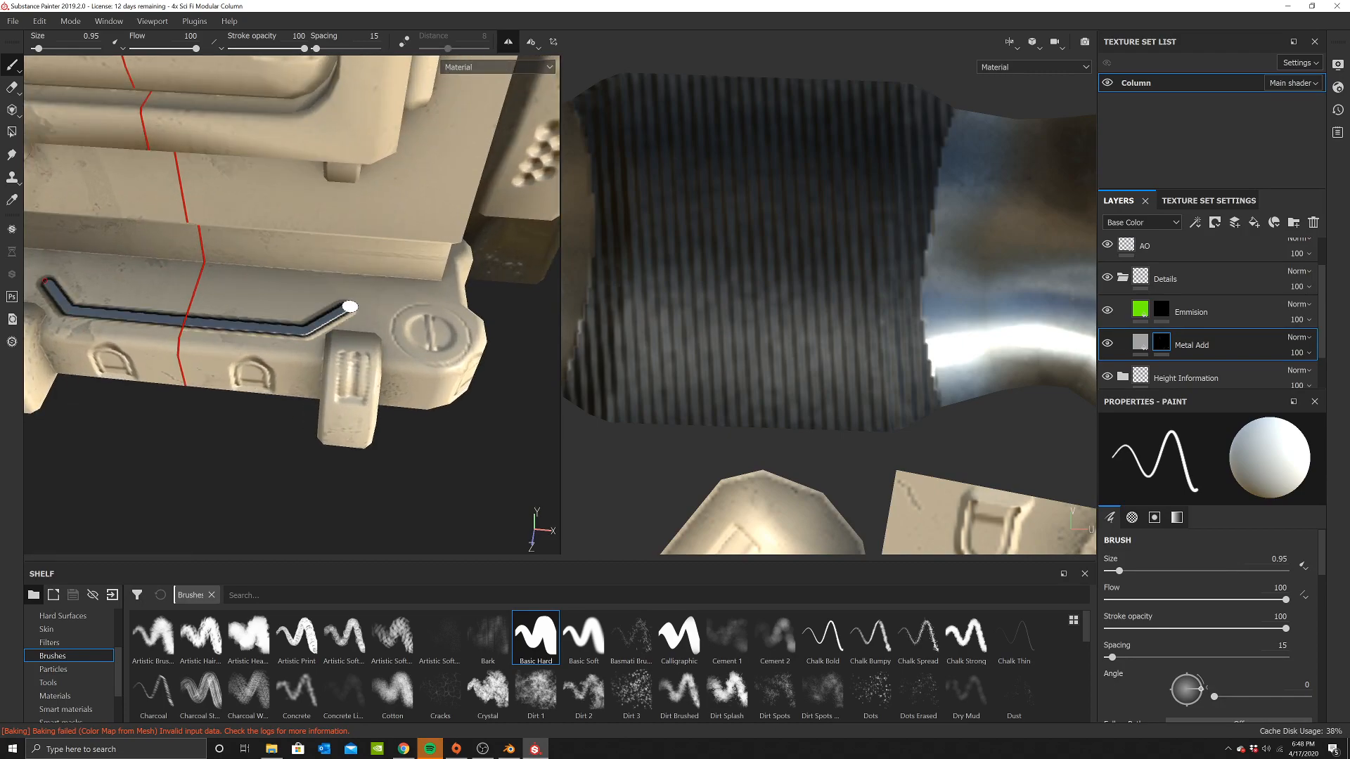
left_click(380, 307, "shift")
Extend the mirrored metal line from the base step up the wall and outward to the side edge
left_click_drag(430, 296, 410, 290, "alt")
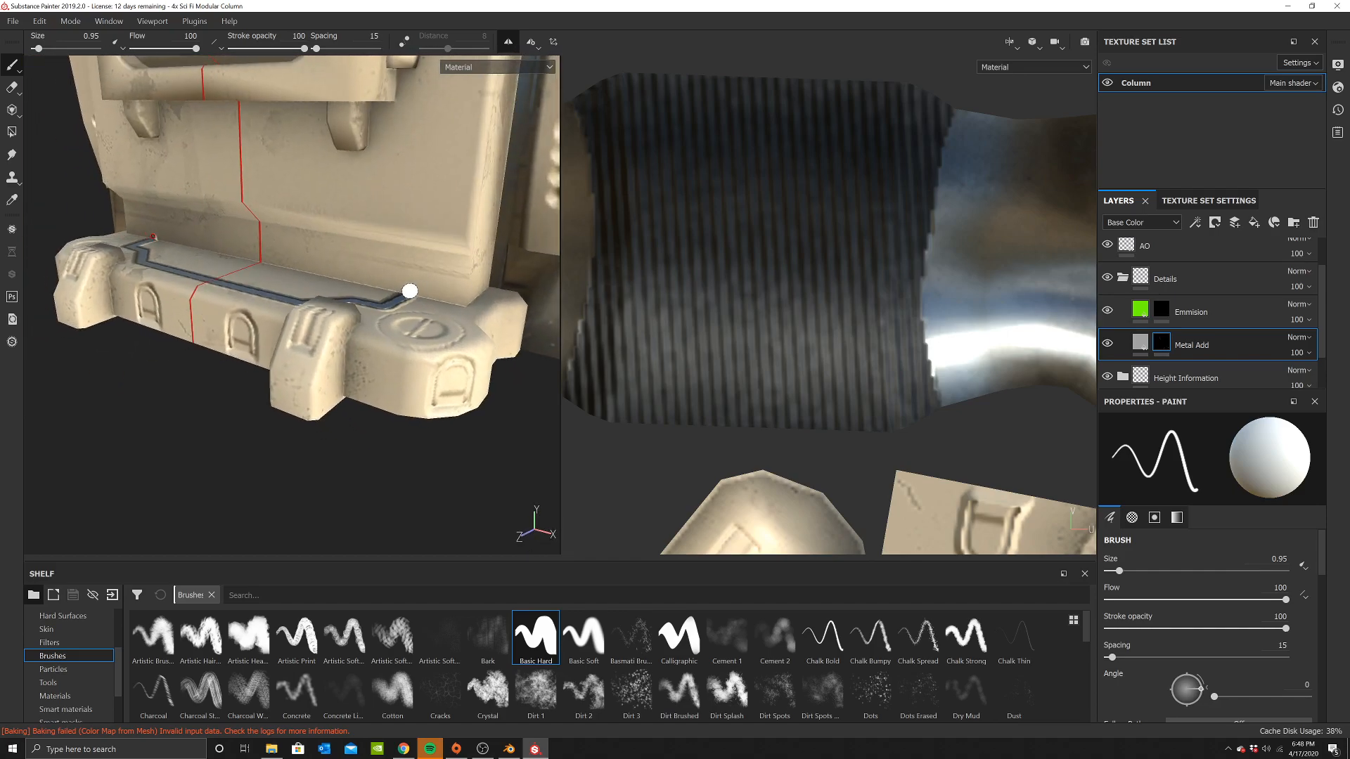
left_click(409, 273, "shift")
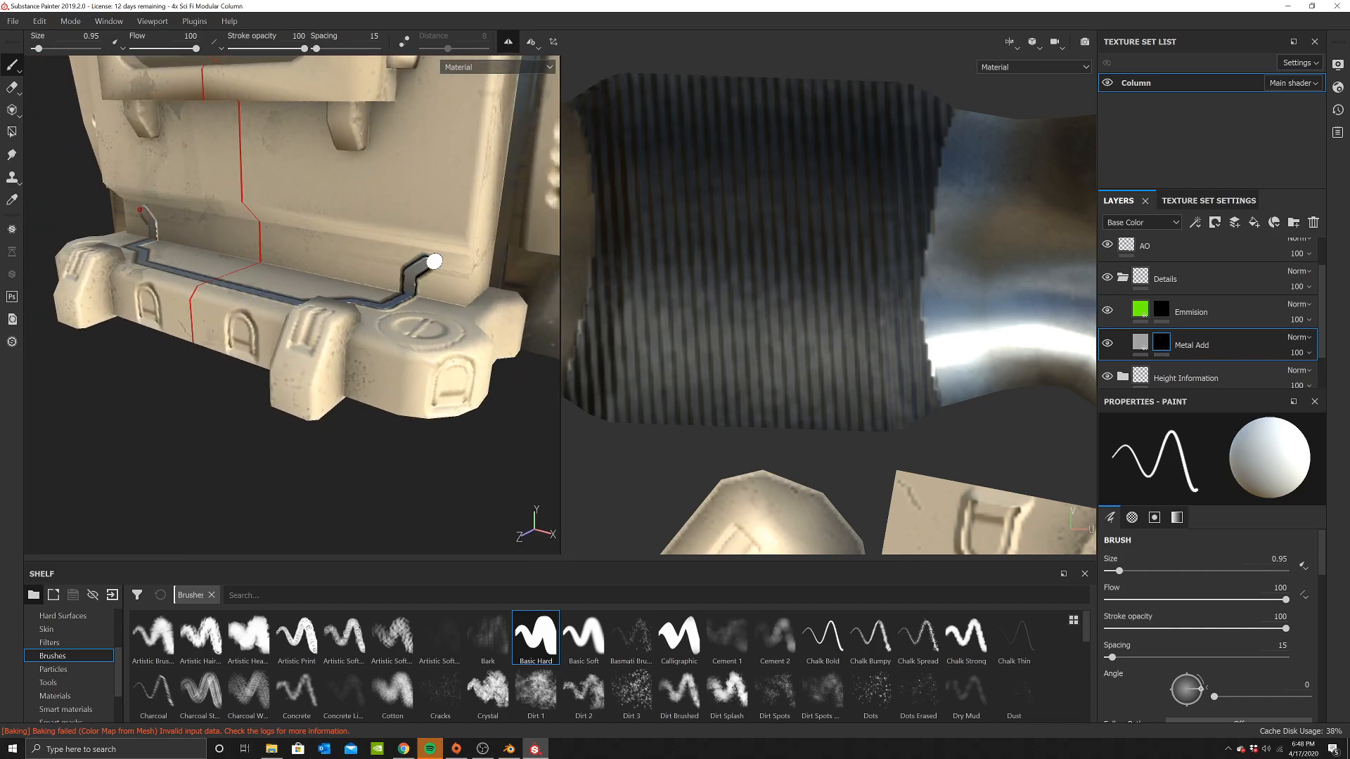
left_click_drag(407, 296, 422, 338, "alt")
left_click(524, 267, "shift")
Expand the Height Information folder and select the mask of the Height Subtract layer
scroll(421, 284, "down", 5)
scroll(1163, 337, "down", 2)
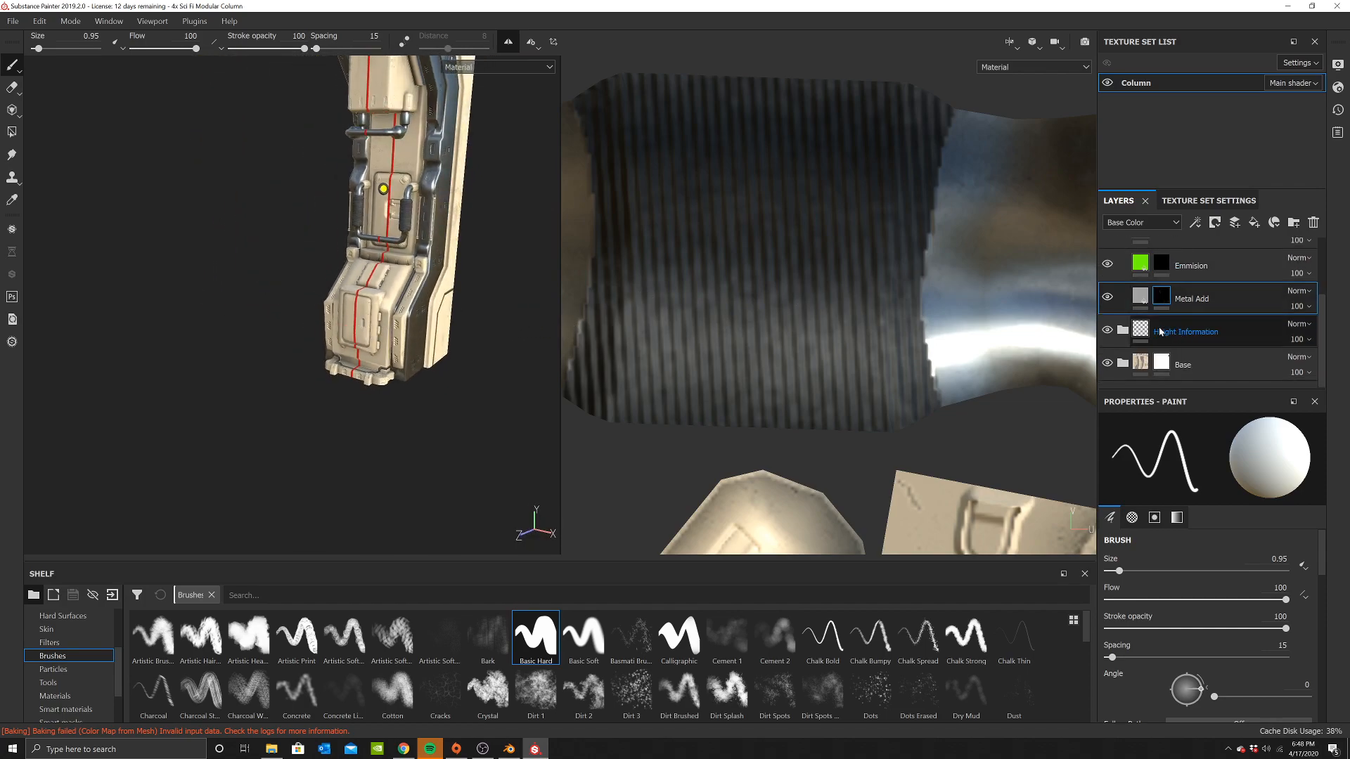
left_click(1122, 330)
scroll(1188, 335, "down", 1)
left_click(1162, 351)
Paint a mirrored tall rectangular groove with straight strokes on the wall beside the door hinges
scroll(372, 315, "up", 3)
scroll(328, 325, "up", 3)
middle_click_drag(328, 325, 289, 194, "alt")
left_click_drag(450, 299, 351, 259, "alt")
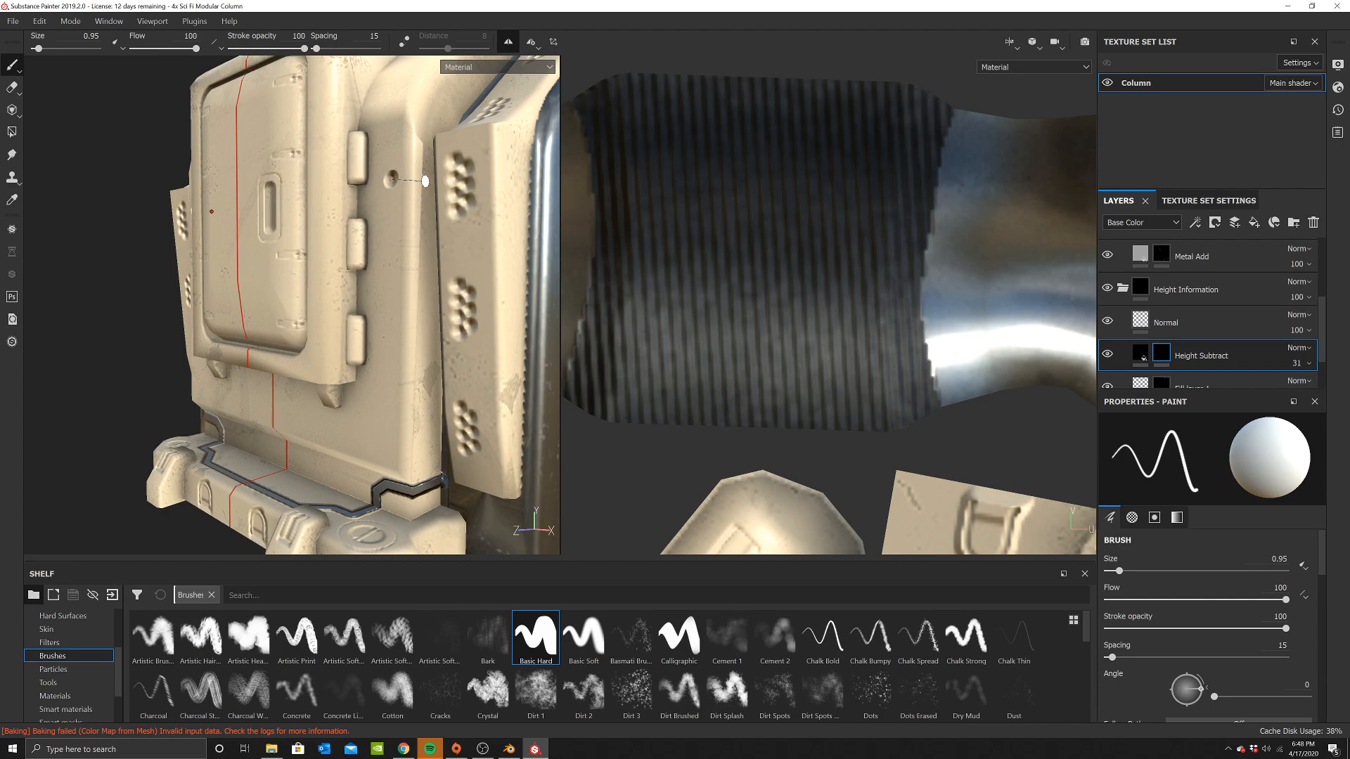
left_click(427, 181, "shift")
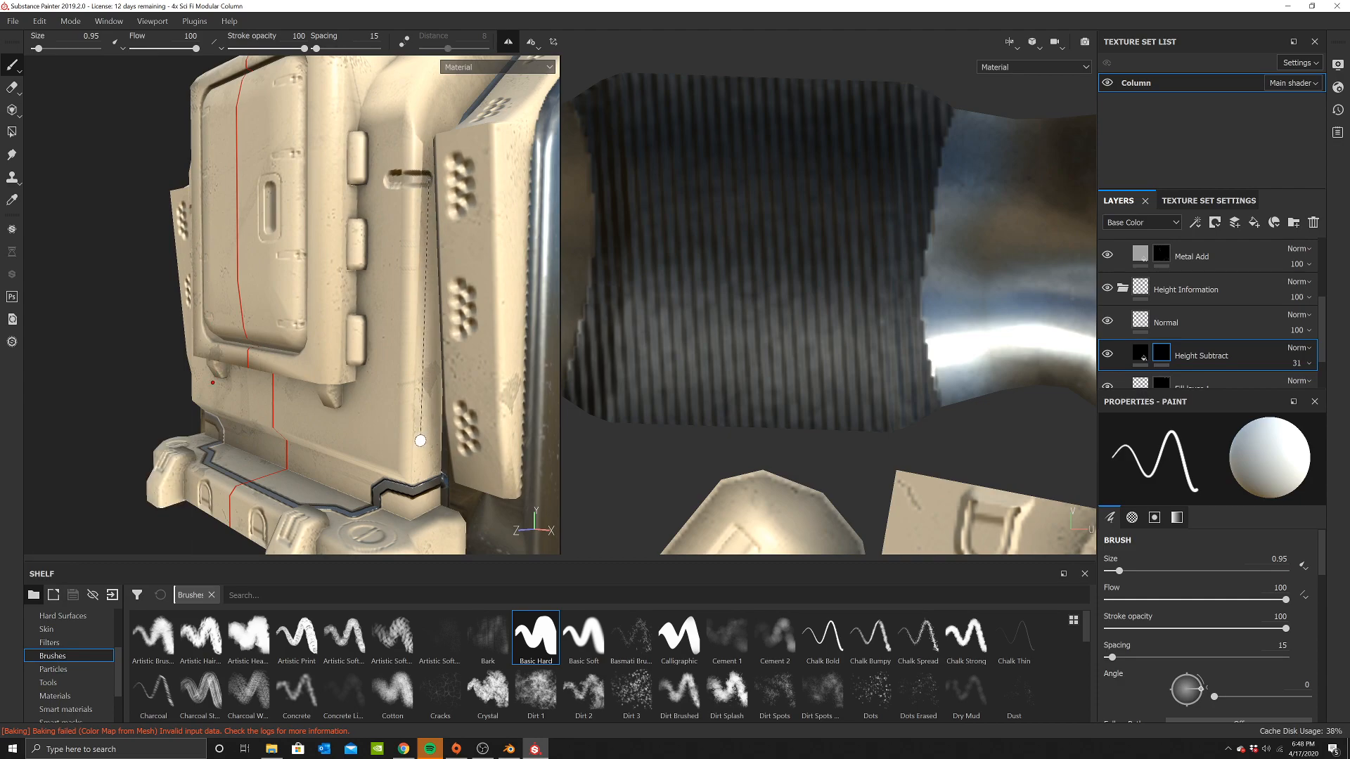
left_click(420, 441, "shift")
left_click(391, 438, "shift")
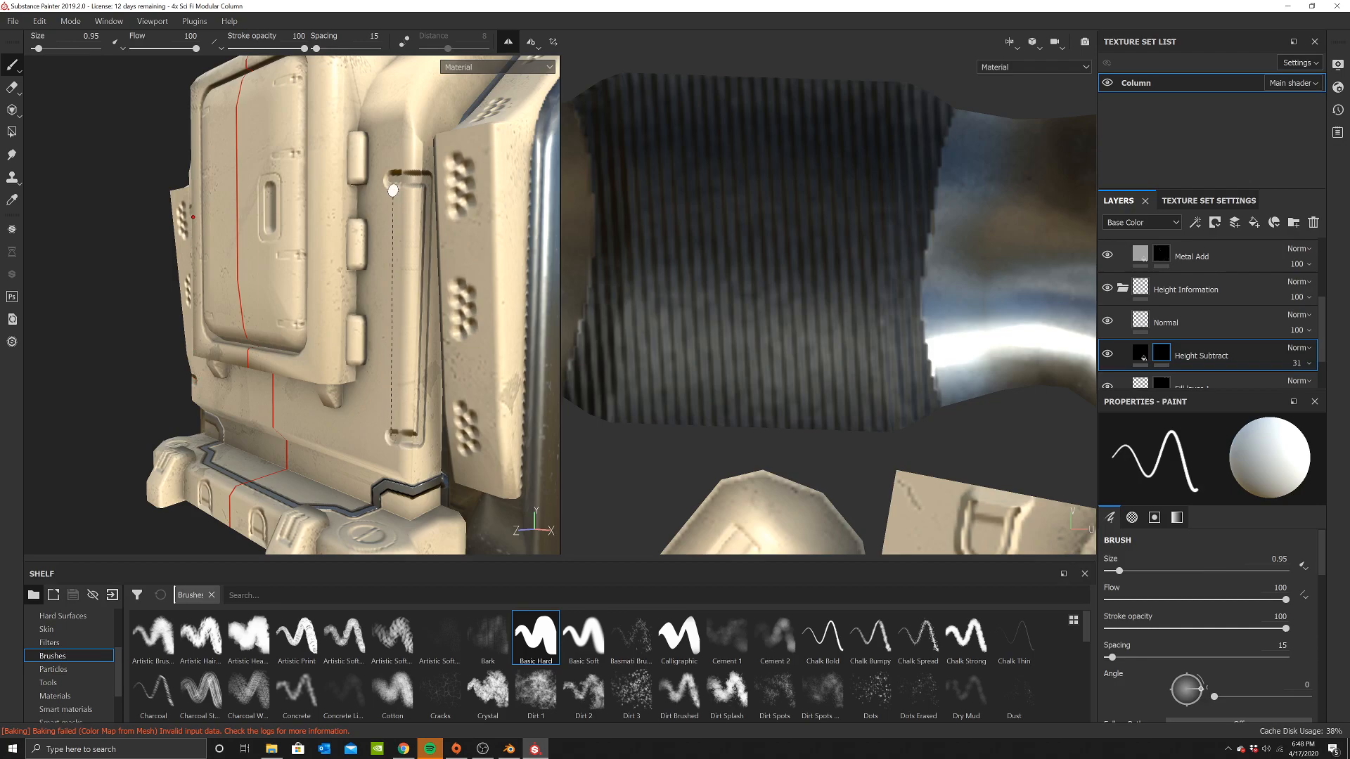
left_click(389, 179, "shift")
mouse_move(391, 248)
left_mouse_down("alt")
mouse_move(413, 359)
mouse_move(418, 250)
left_mouse_up("alt")
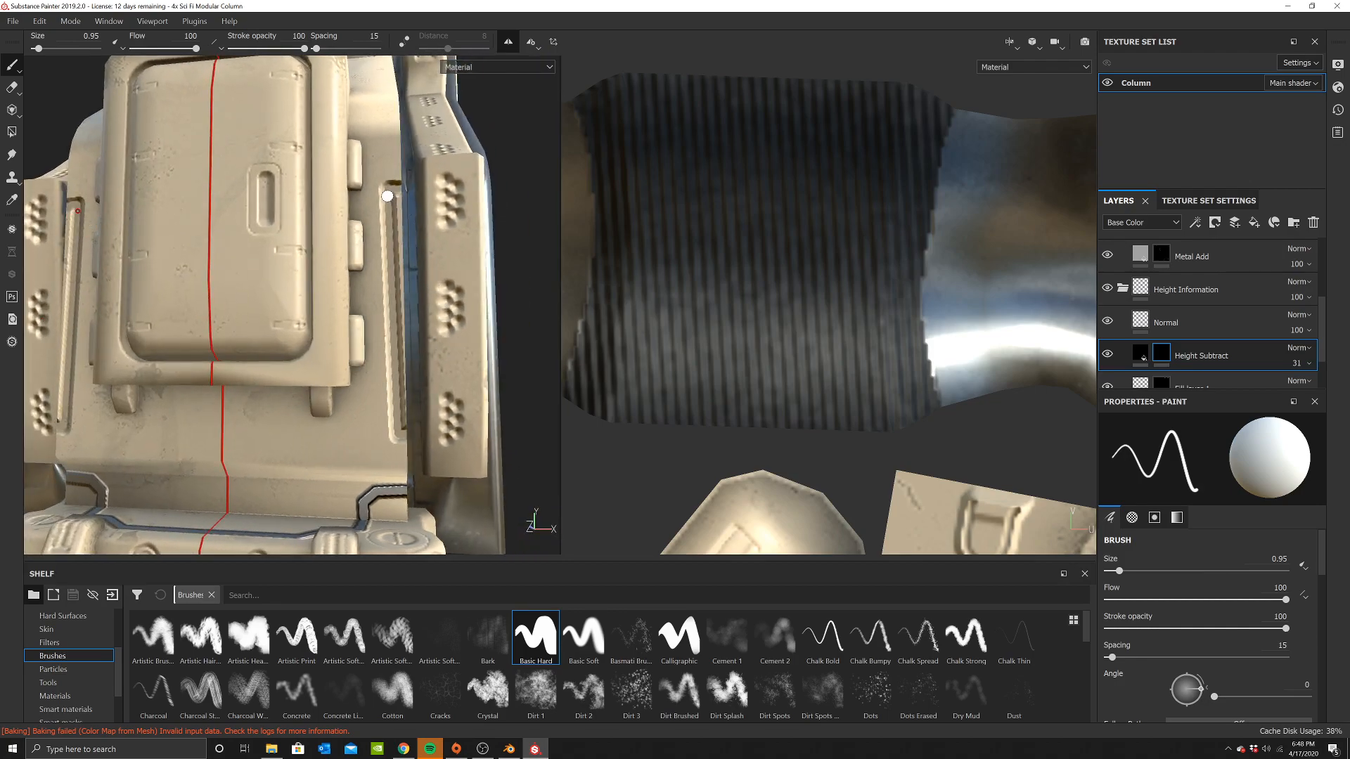
left_click(386, 434, "shift")
Set the brush's grayscale to black to erase from the Height Subtract mask
left_click_drag(415, 429, 355, 437, "alt")
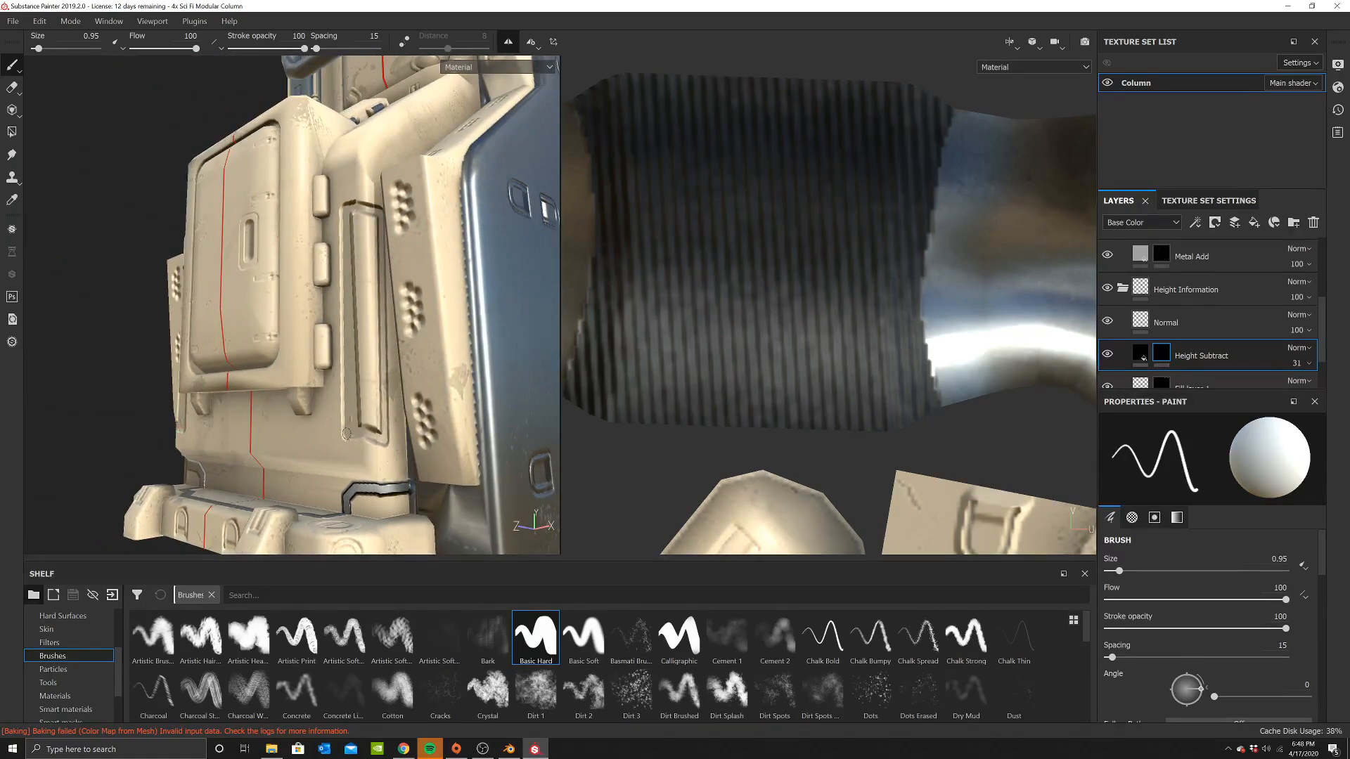
key("p")
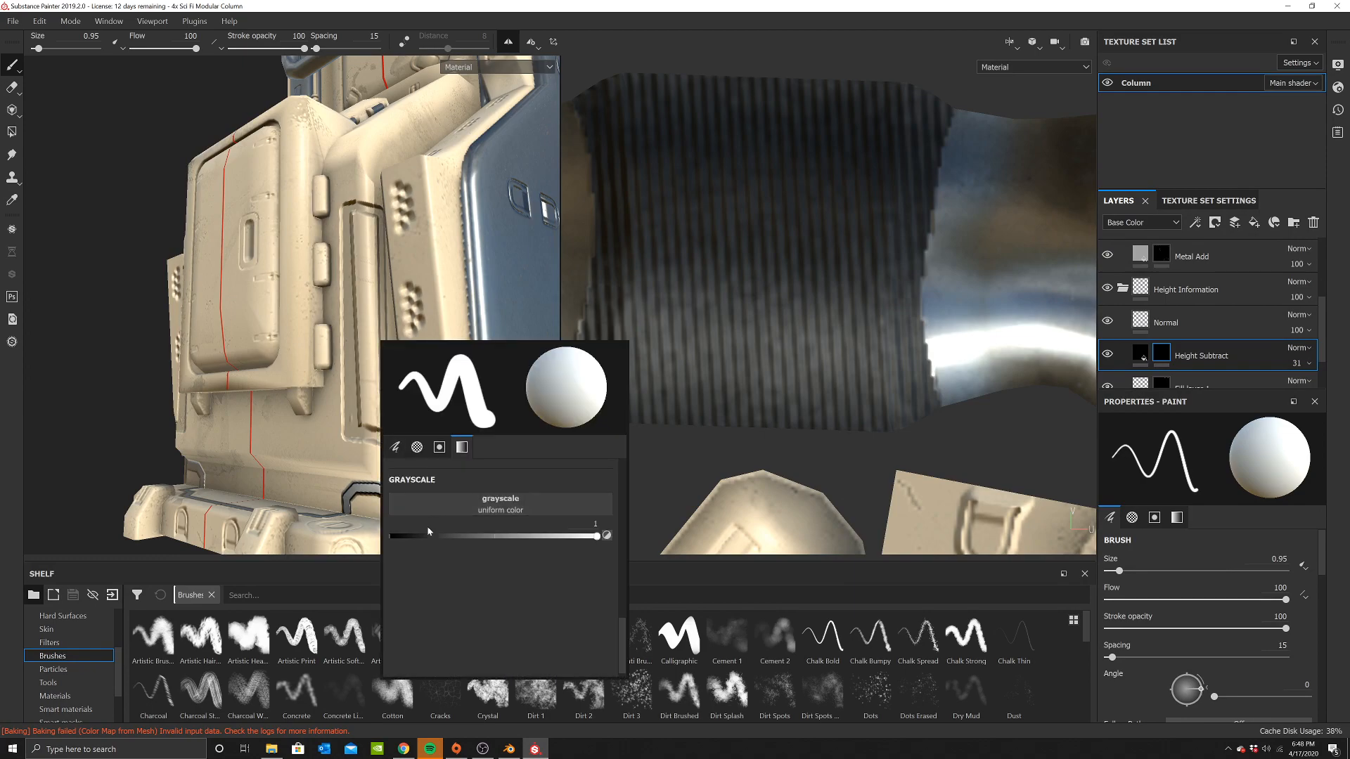
scroll(355, 536, "up", 3)
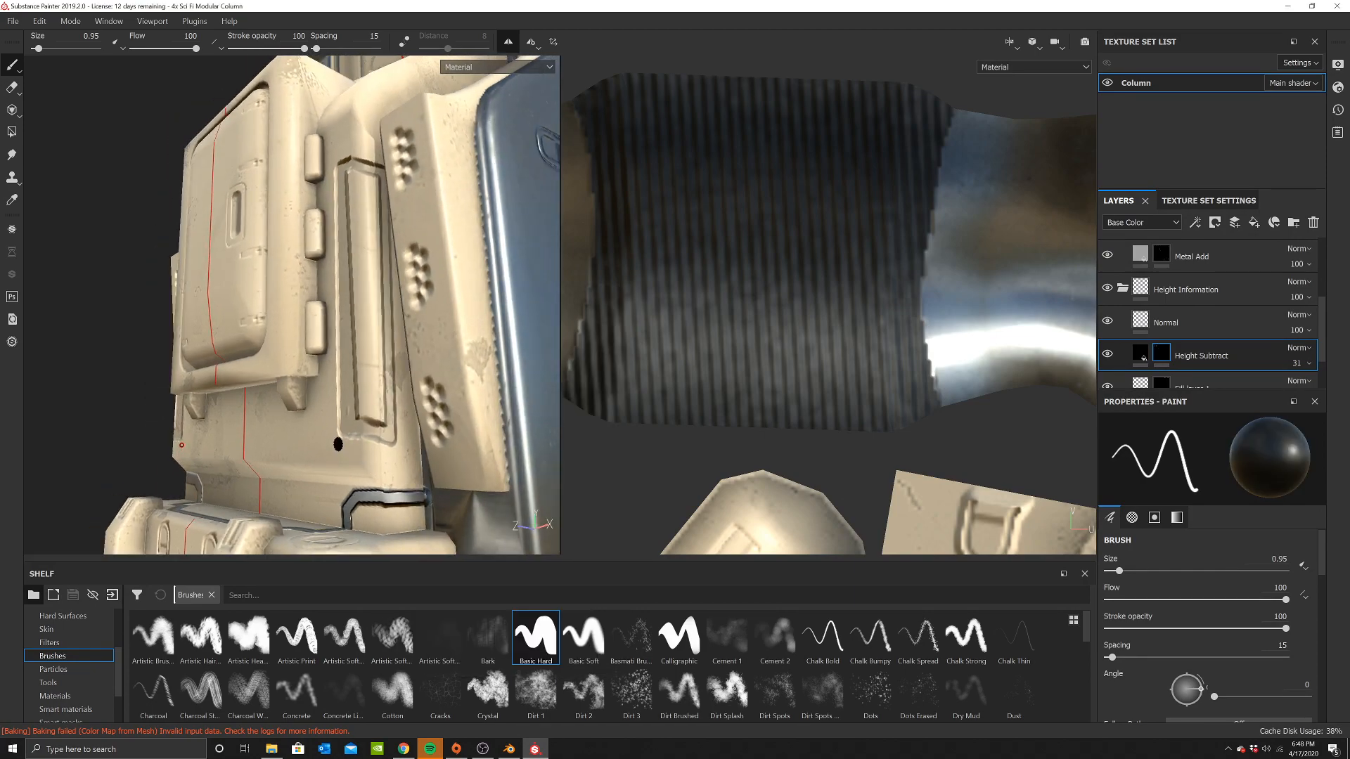
mouse_move(392, 441)
left_mouse_down("alt")
mouse_move(365, 443)
mouse_move(369, 336)
left_mouse_up("alt")
scroll(369, 336, "up", 3)
Set the brush's grayscale back to white and fill the inside of the rectangular groove with vertical strokes
key("p")
left_click(496, 420)
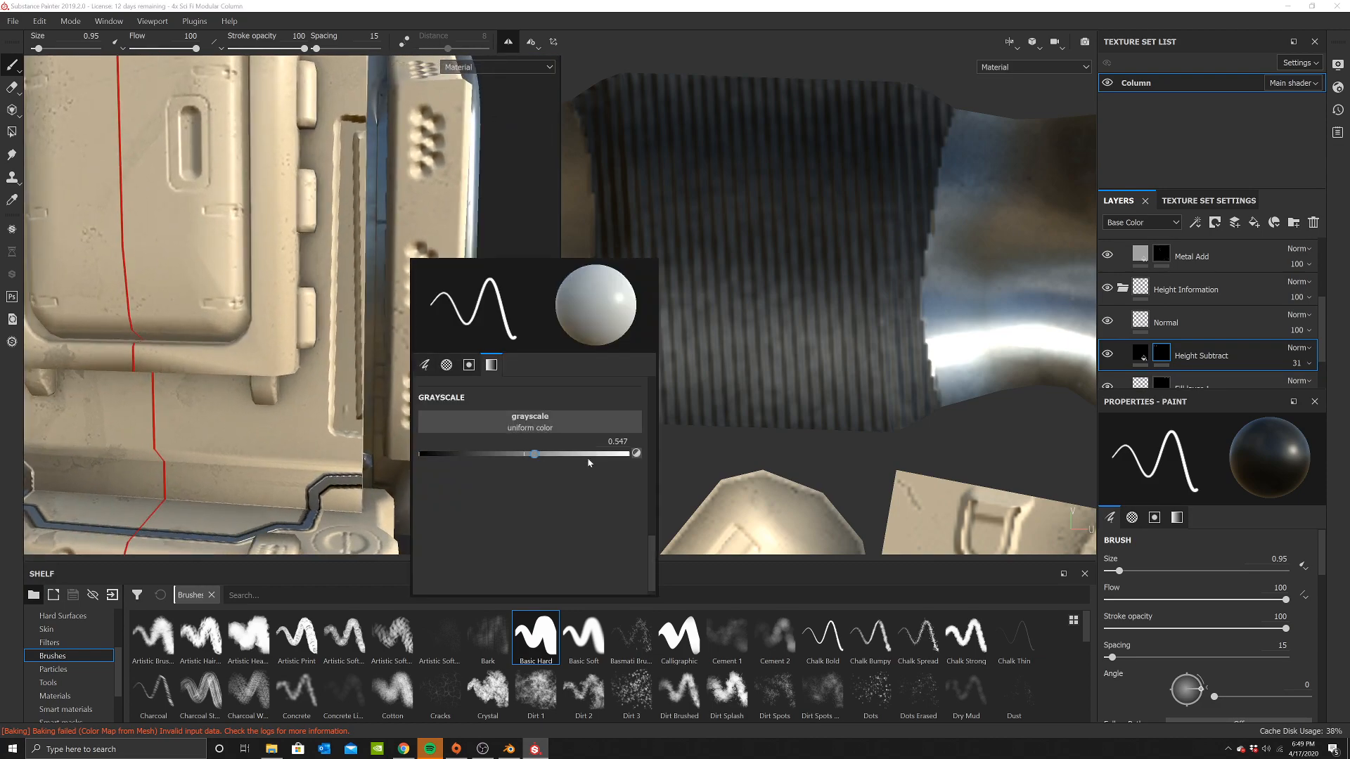
mouse_move(393, 394)
left_mouse_down("alt")
mouse_move(338, 422)
mouse_move(346, 464)
mouse_move(329, 409)
mouse_move(363, 429)
mouse_move(341, 236)
left_mouse_up("alt")
scroll(328, 430, "up", 3)
scroll(356, 437, "down", 5)
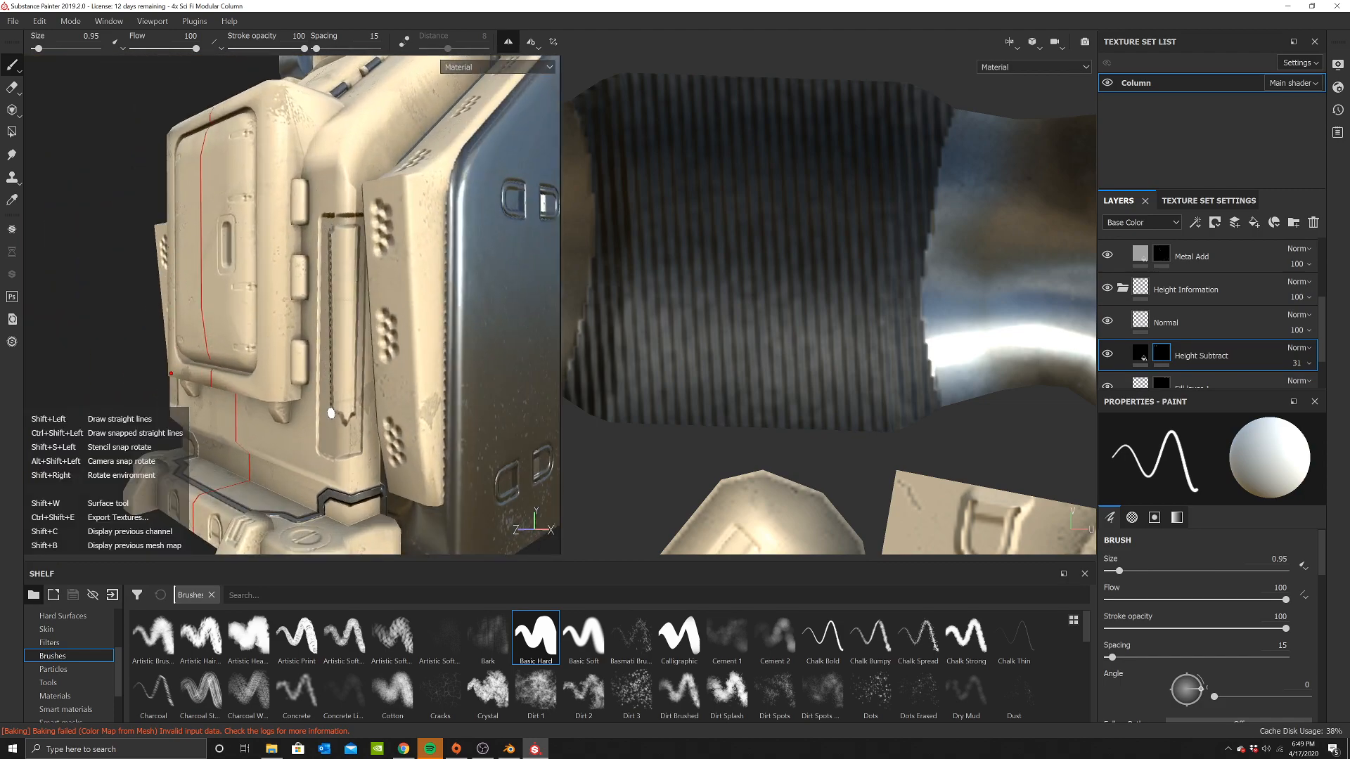
left_click_drag(346, 423, 352, 227)
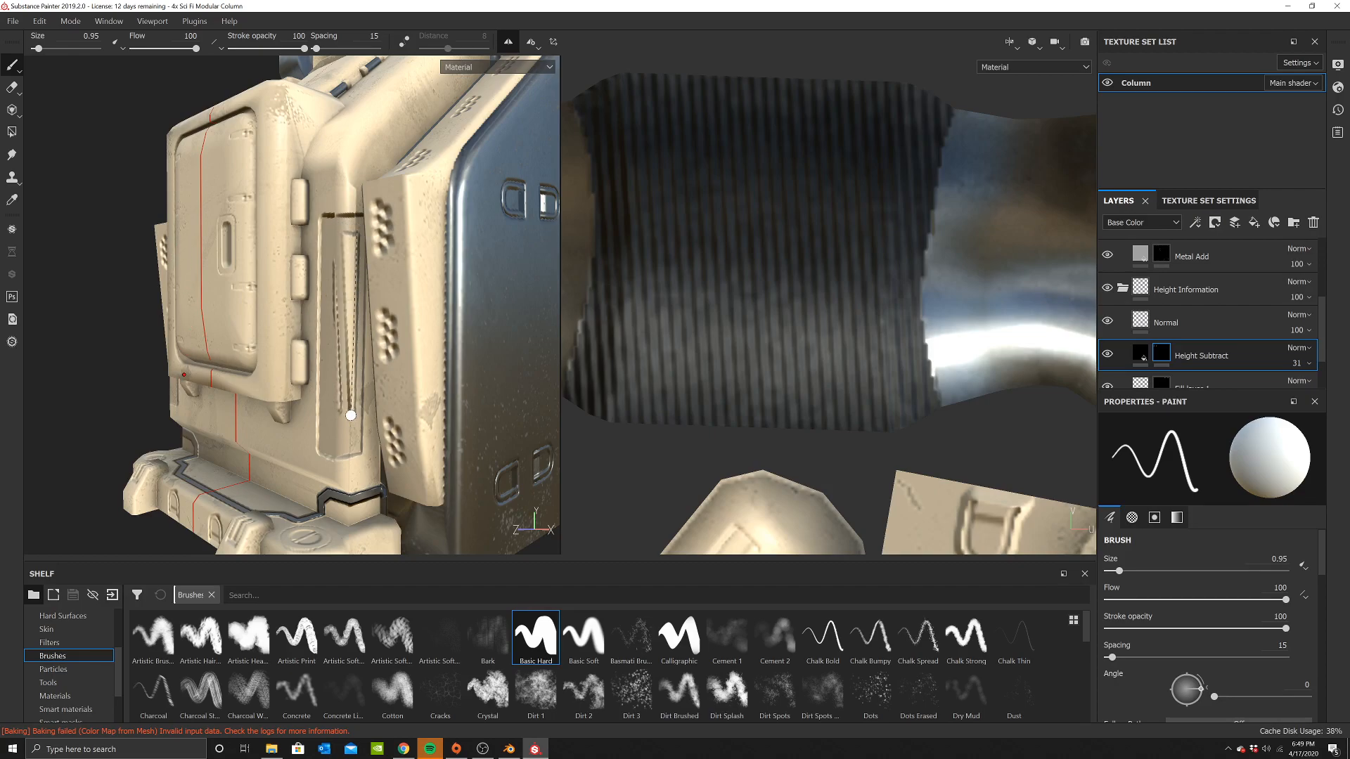
left_click(351, 415, "shift")
left_click(334, 255, "shift")
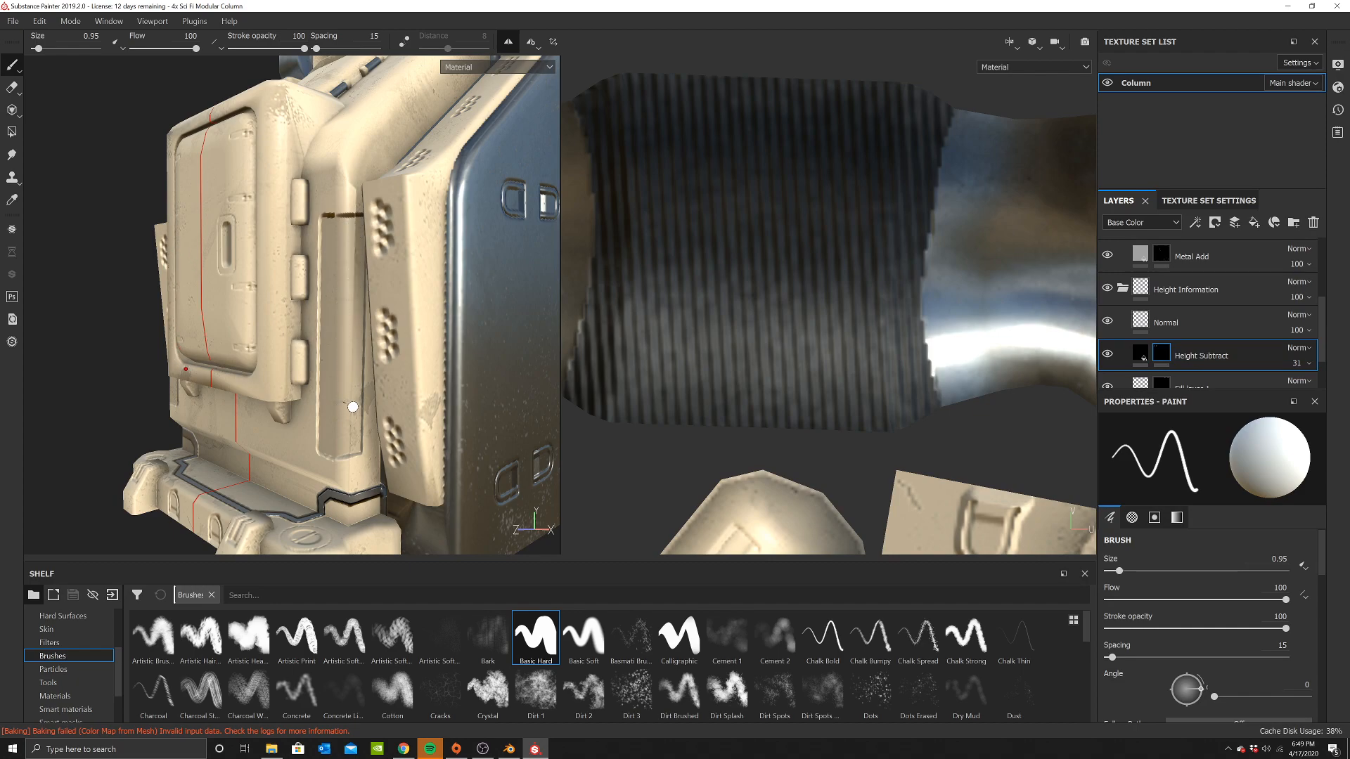
Set the brush's grayscale to black and erase along the recess's upper edge at its outer corner
scroll(337, 392, "down", 5)
left_click_drag(337, 393, 382, 366, "alt")
scroll(329, 184, "up", 6)
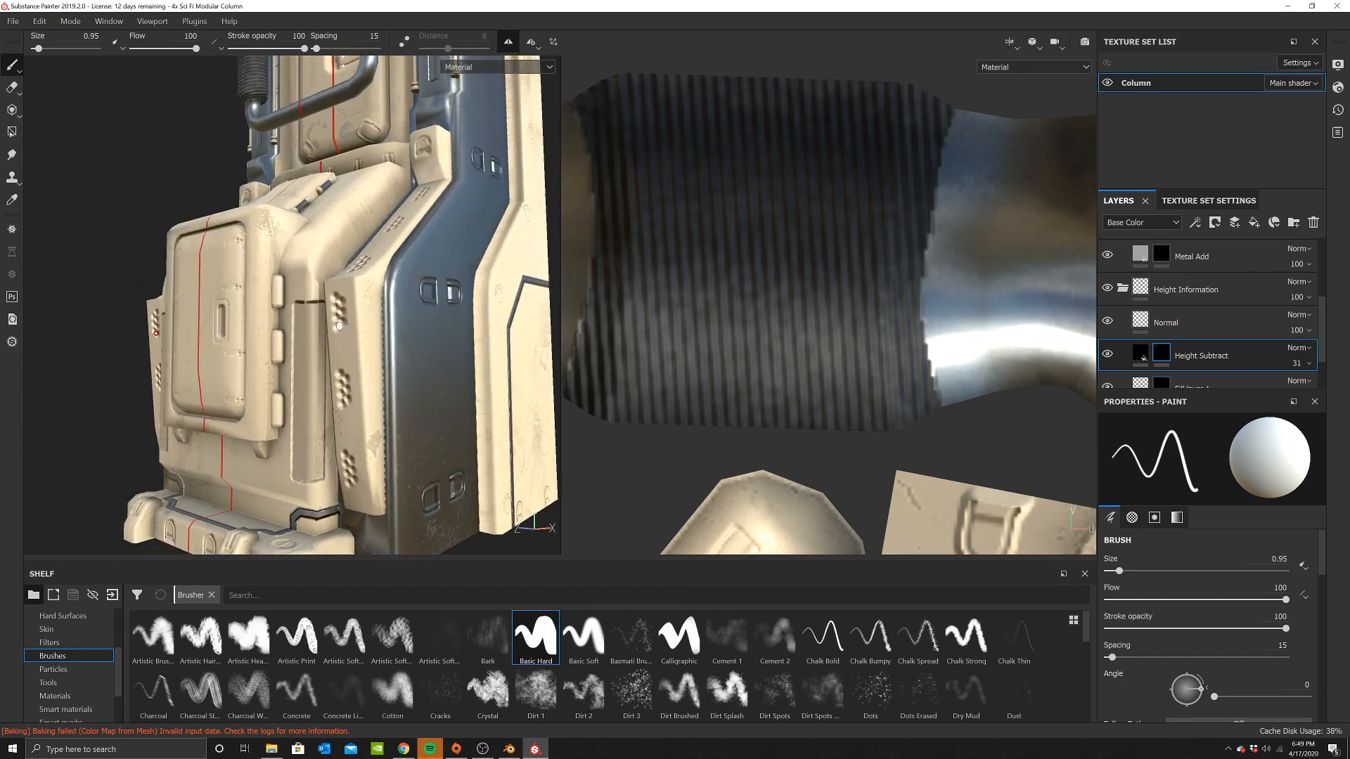
right_click(383, 232)
left_click(454, 414)
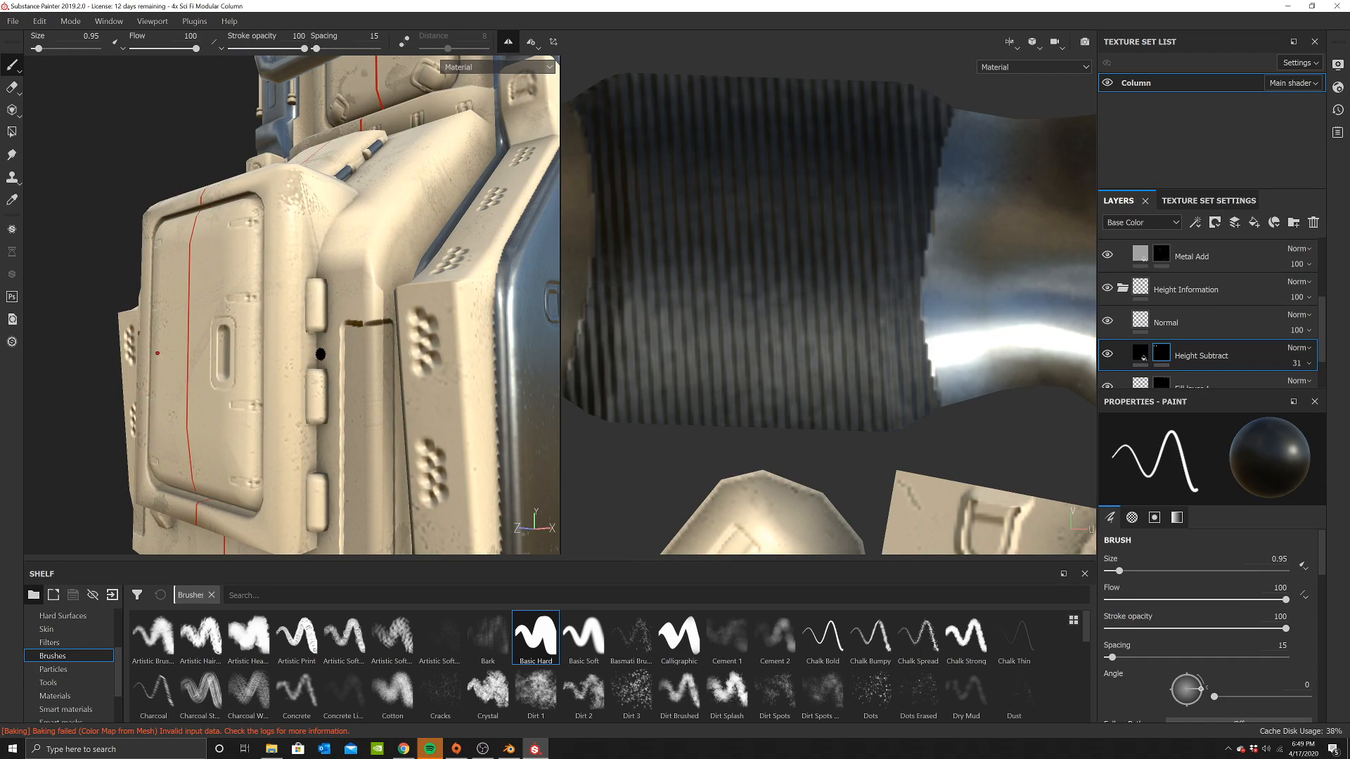
scroll(351, 324, "up", 2)
left_click_drag(410, 323, 442, 318)
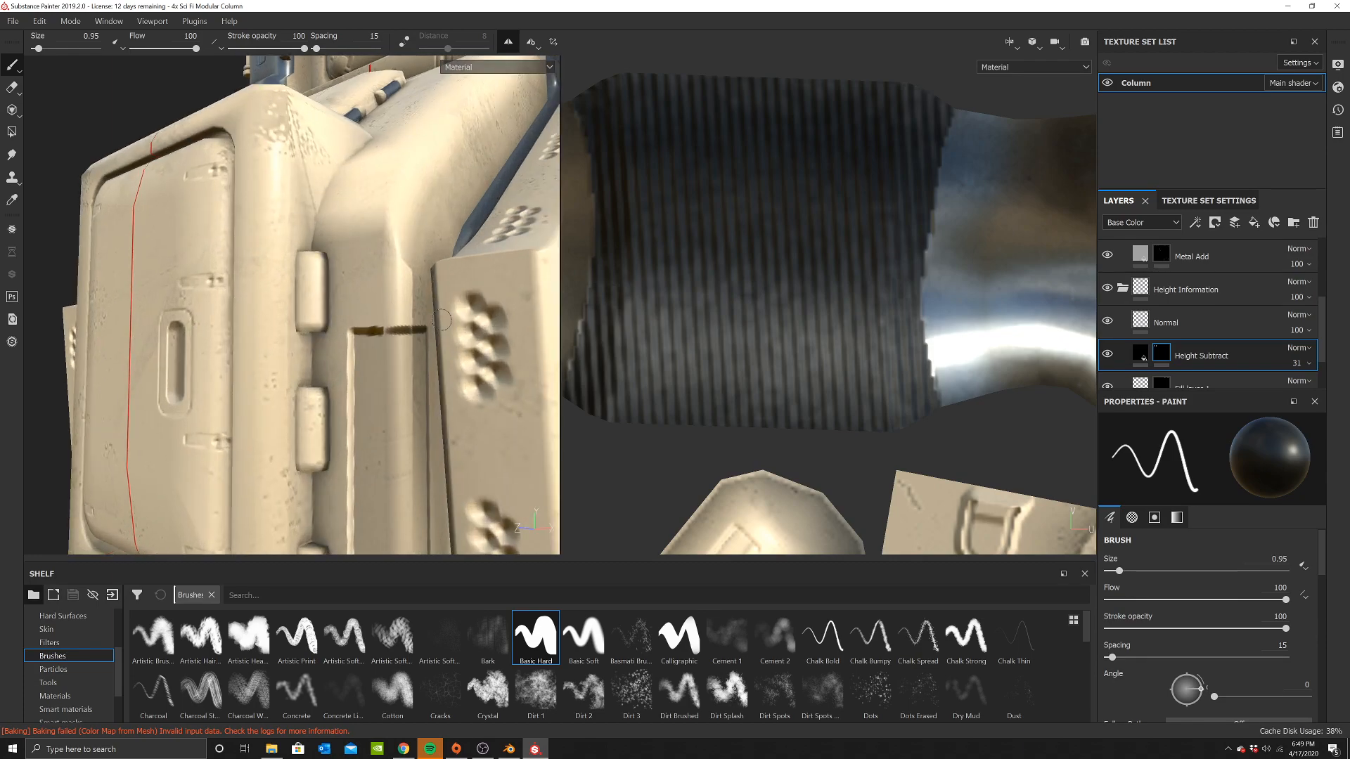
Set the brush's grayscale to 1 and touch up the recess's door-side edge just below its upper corner
scroll(424, 336, "down", 10)
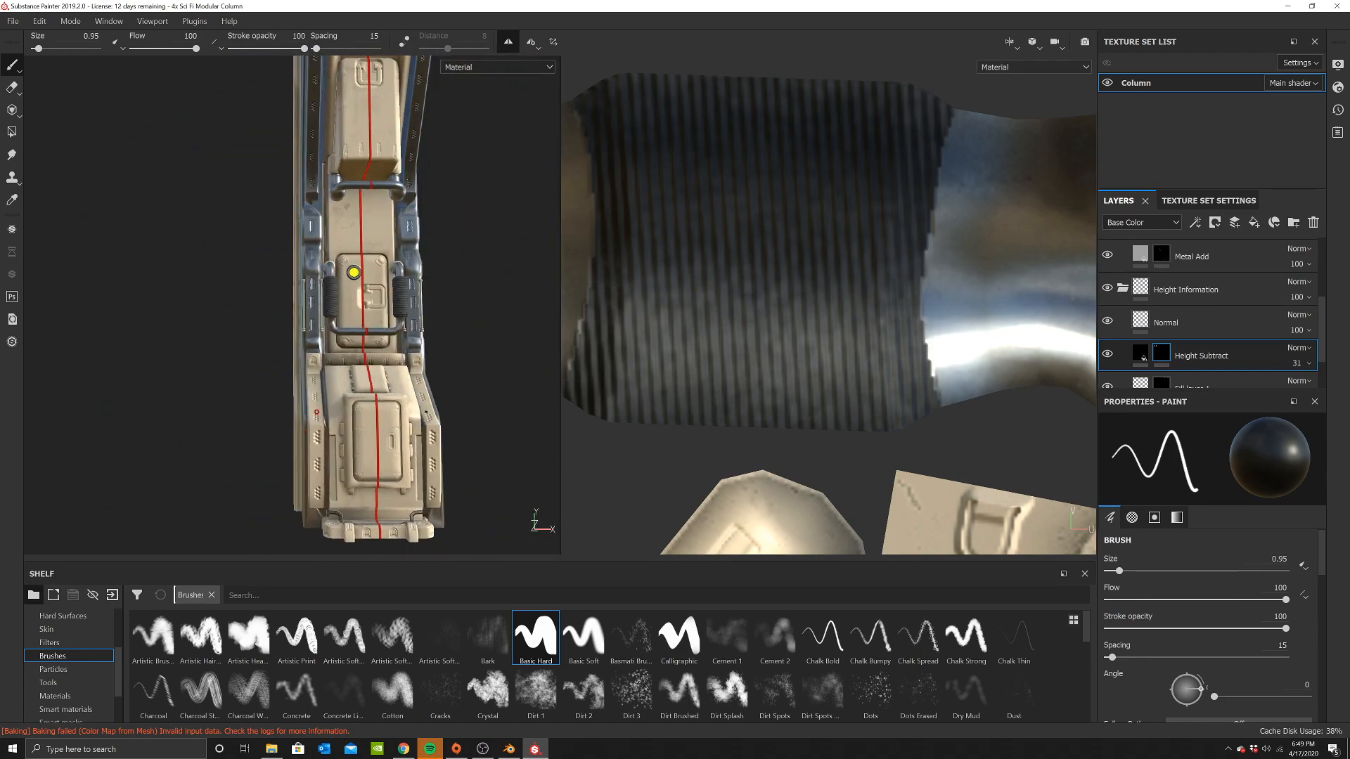
mouse_move(438, 399)
left_mouse_down("alt")
mouse_move(319, 421)
mouse_move(425, 421)
left_mouse_up("alt")
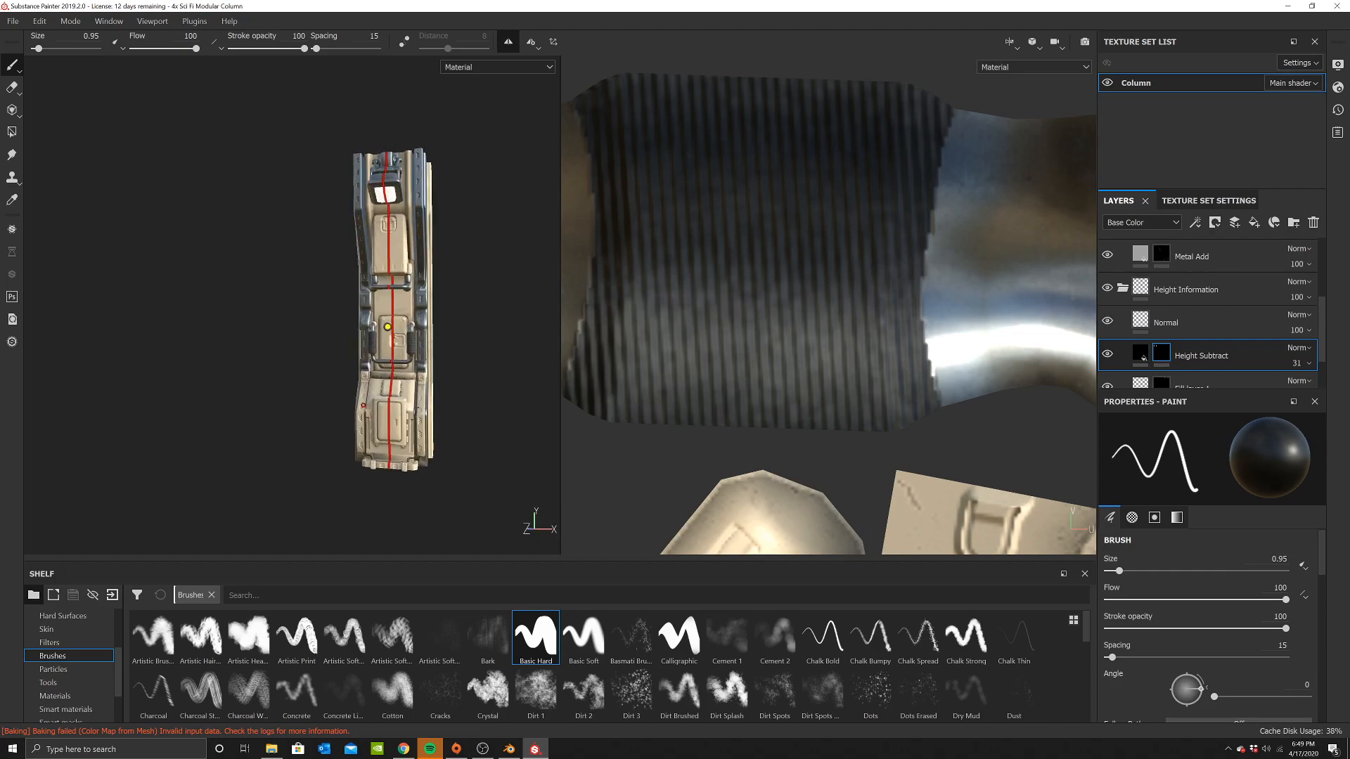
scroll(426, 421, "up", 5)
scroll(349, 190, "up", 8)
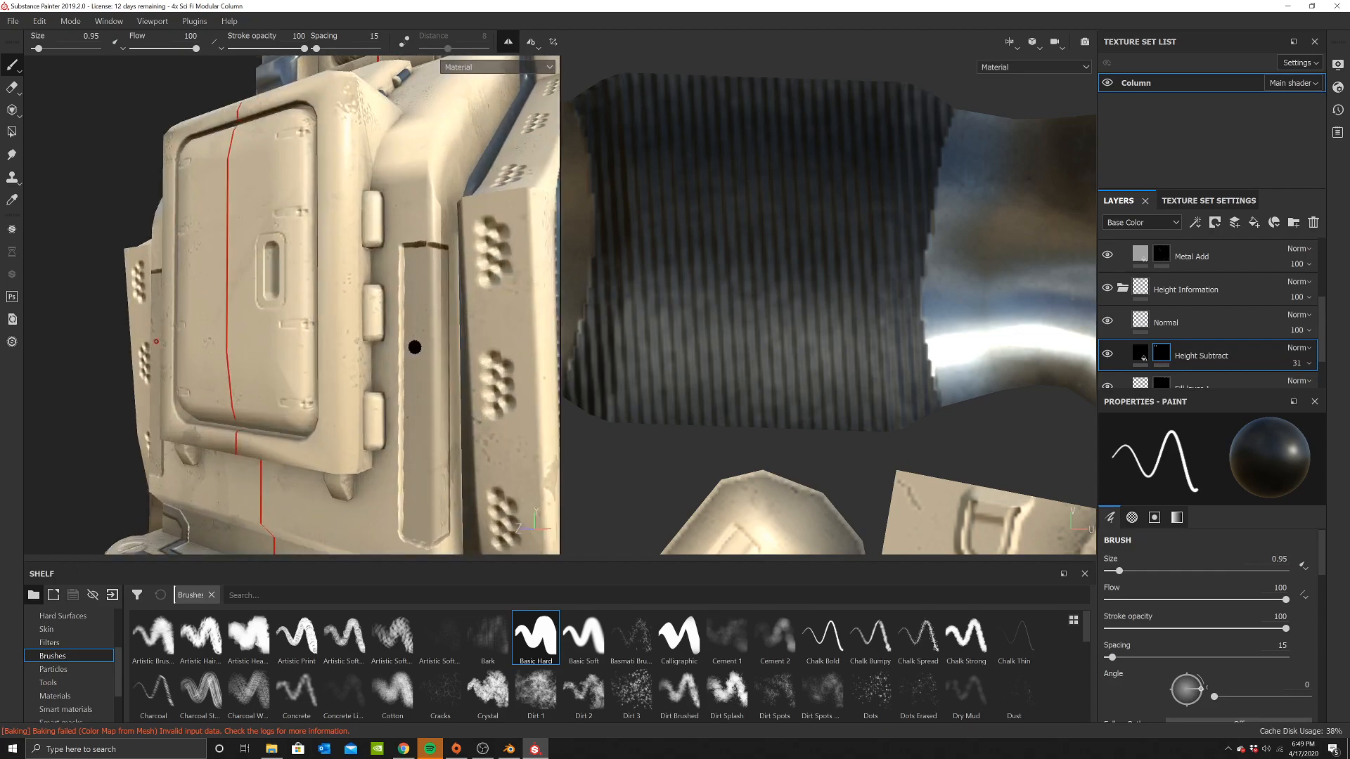
middle_click_drag(409, 357, 412, 292, "alt")
right_click(413, 293)
left_click(621, 389)
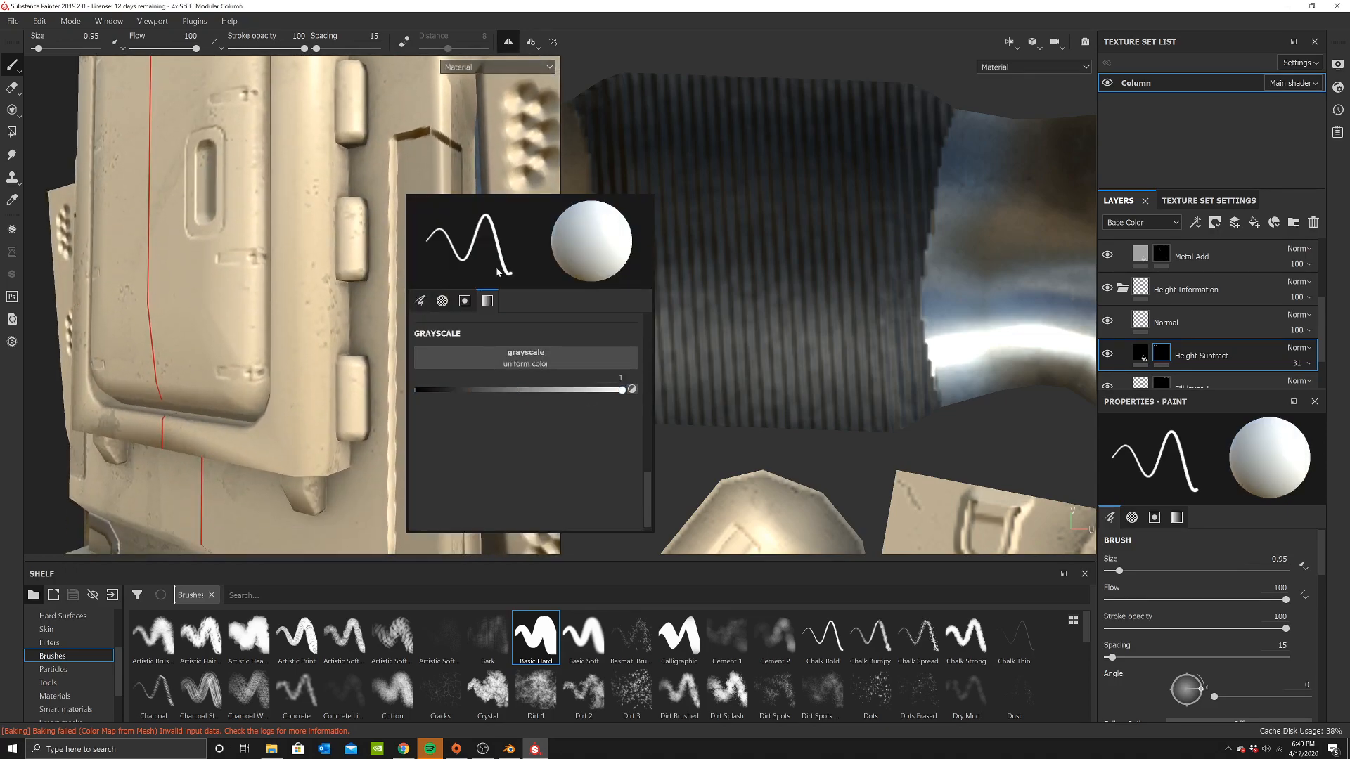
left_click(428, 174)
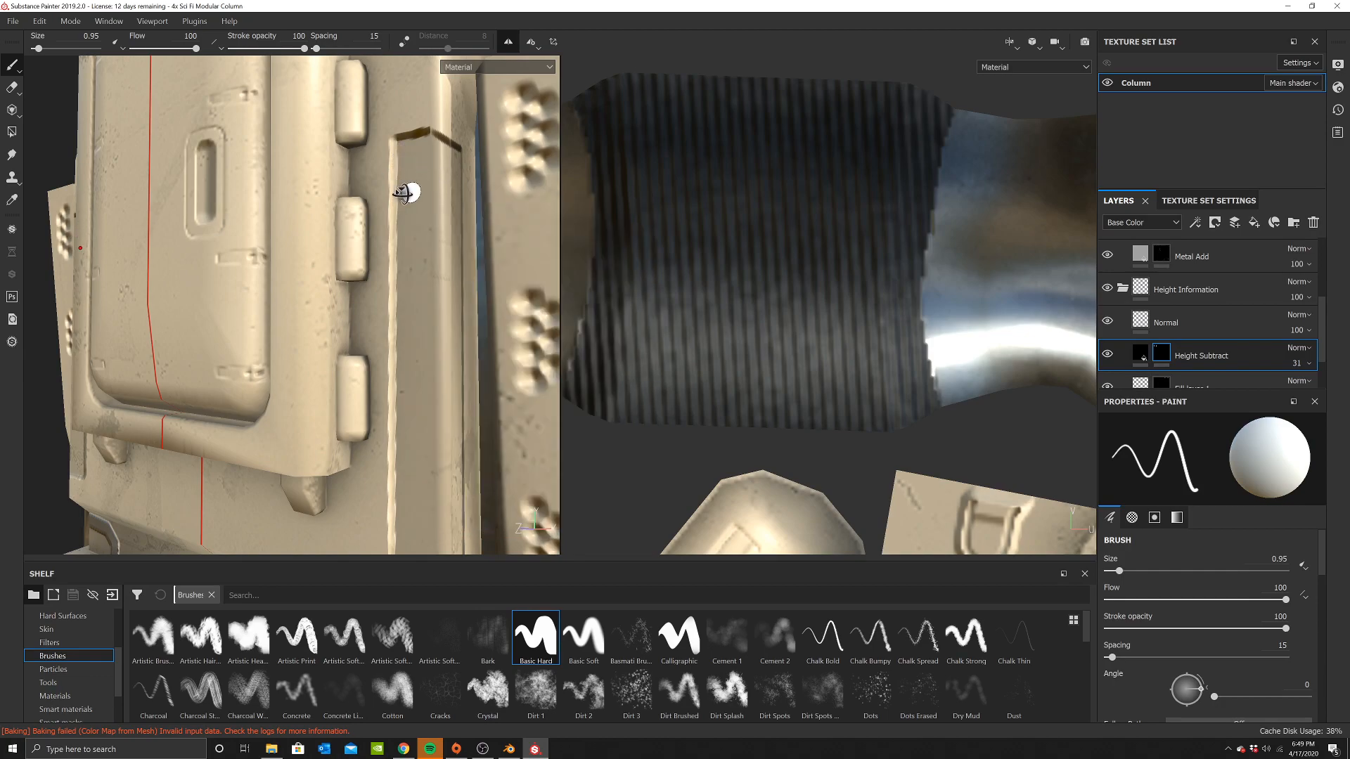
left_click_drag(411, 192, 423, 181, "alt")
left_click(389, 209)
Set the brush's grayscale to black and erase the recess's lower and upper ends along diagonal edges, cleaning up the remnants
right_click(423, 188)
left_click(434, 277)
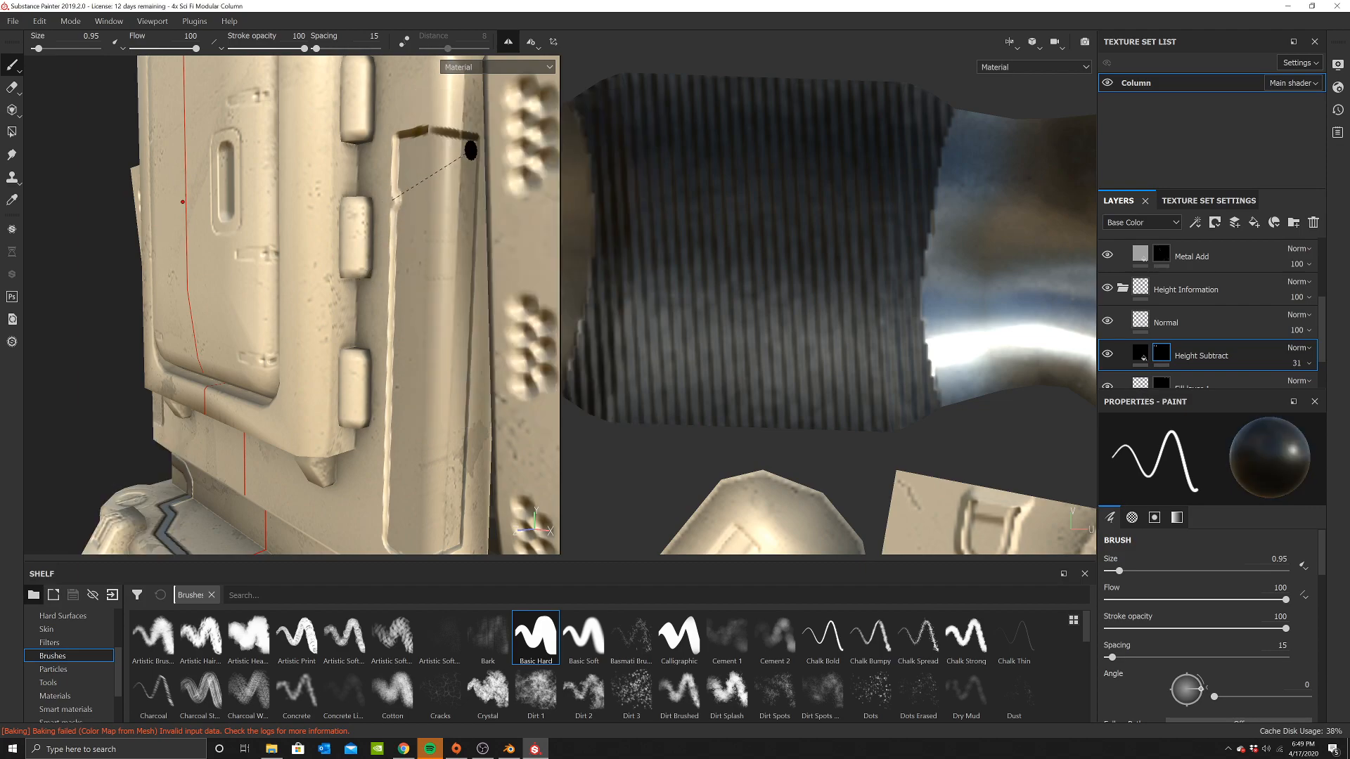
mouse_move(482, 133)
left_mouse_down("alt")
mouse_move(412, 253)
mouse_move(385, 247)
mouse_move(436, 340)
left_mouse_up("alt")
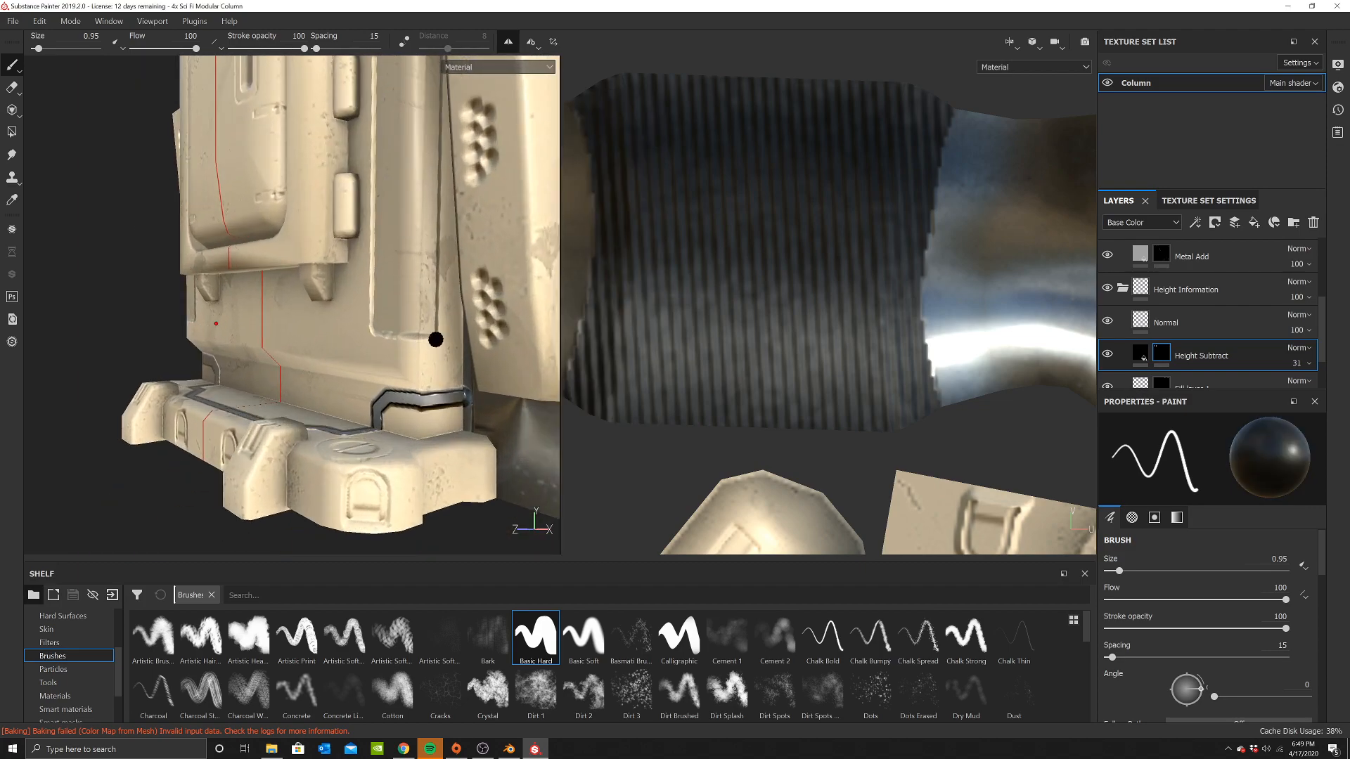
left_click(436, 332)
left_click(368, 281, "shift")
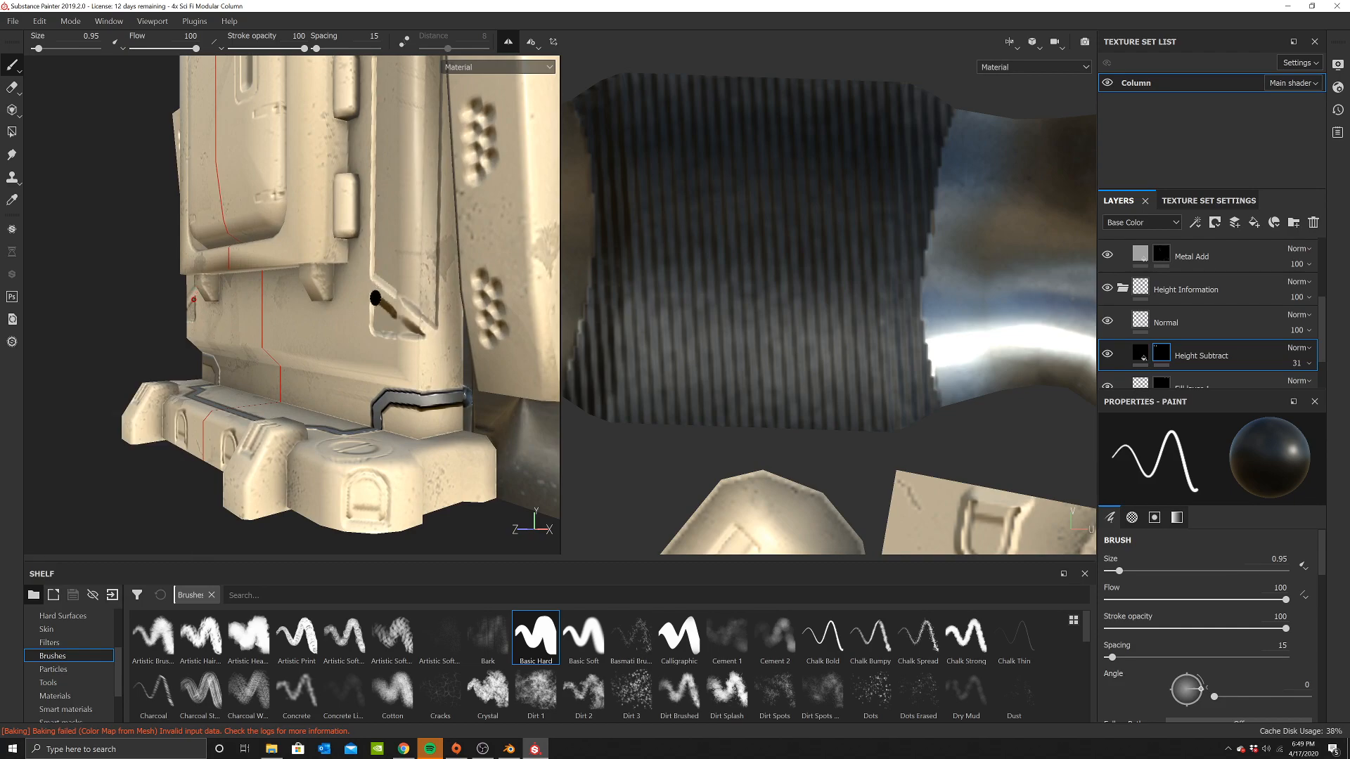
left_click_drag(426, 339, 383, 321)
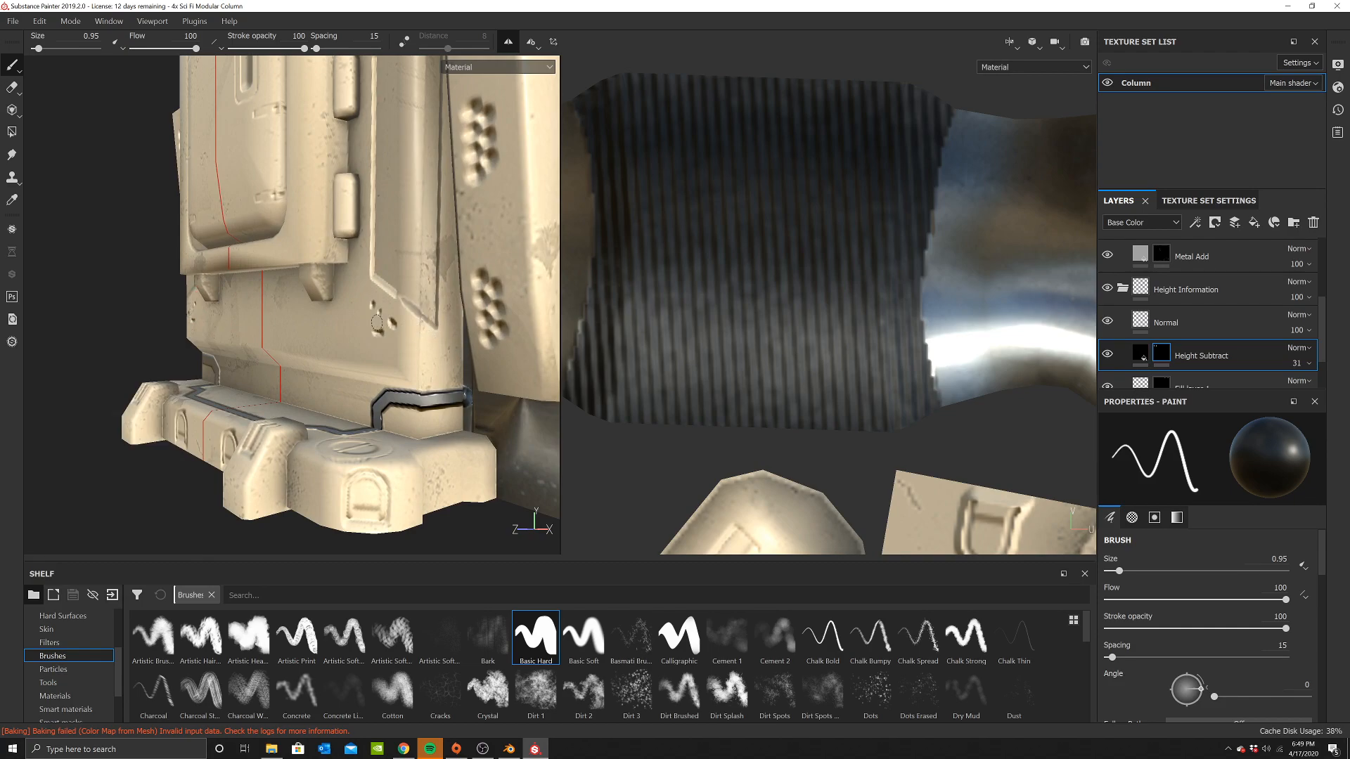
mouse_move(428, 138)
left_mouse_down("alt")
mouse_move(391, 304)
mouse_move(352, 244)
left_mouse_up("alt")
scroll(352, 244, "up", 2)
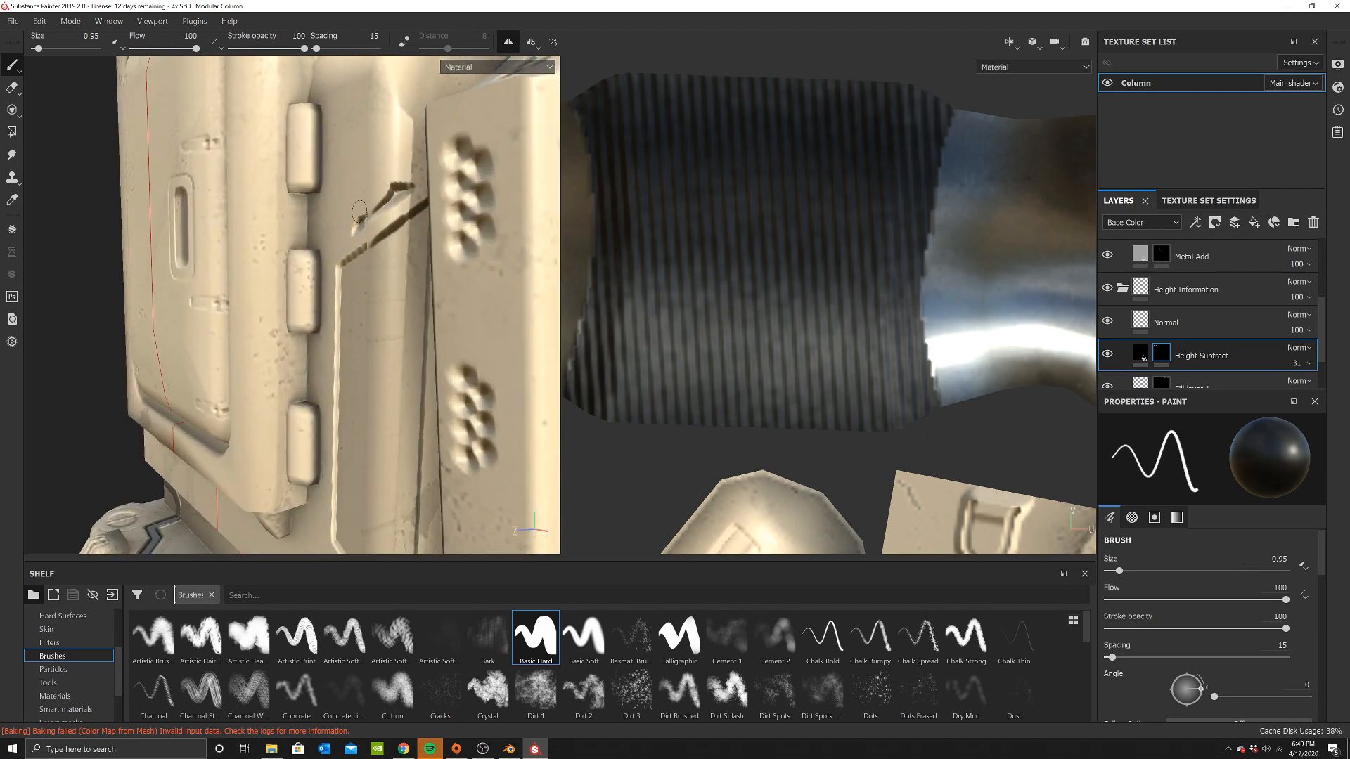
Set the brush's grayscale back to white and its size to 0.18, and paint an angled straight-line groove around the dark metal side panel's lower hooks
scroll(413, 246, "down", 5)
mouse_move(393, 250)
left_mouse_down("alt")
mouse_move(461, 263)
mouse_move(393, 288)
mouse_move(507, 281)
left_mouse_up("alt")
mouse_move(418, 334)
left_mouse_down("alt")
mouse_move(303, 274)
mouse_move(328, 256)
mouse_move(246, 207)
left_mouse_up("alt")
scroll(303, 275, "up", 6)
left_click_drag(379, 316, 337, 317, "alt")
scroll(341, 320, "up", 2)
left_click_drag(203, 327, 279, 413, "alt")
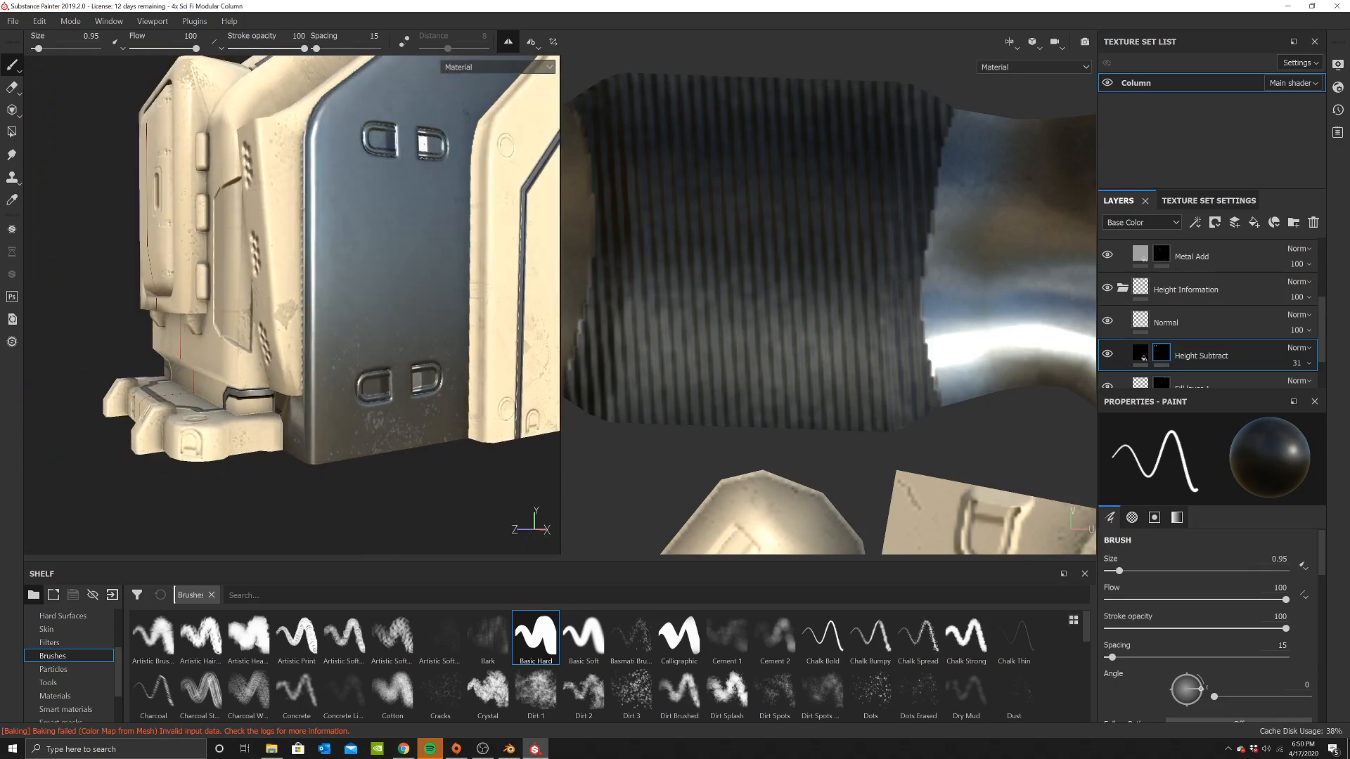
right_click(334, 270)
left_click_drag(448, 381, 570, 381)
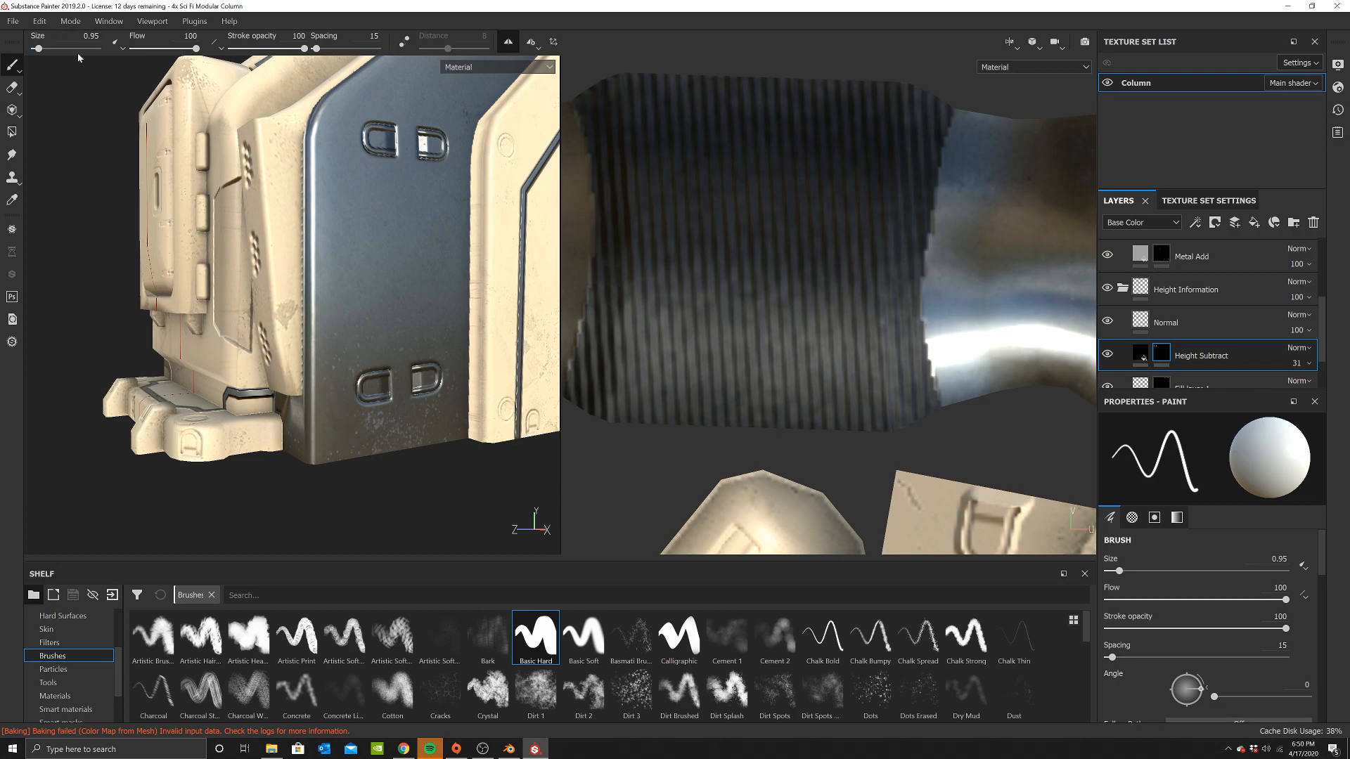
left_click_drag(38, 48, 34, 50)
key("shift")
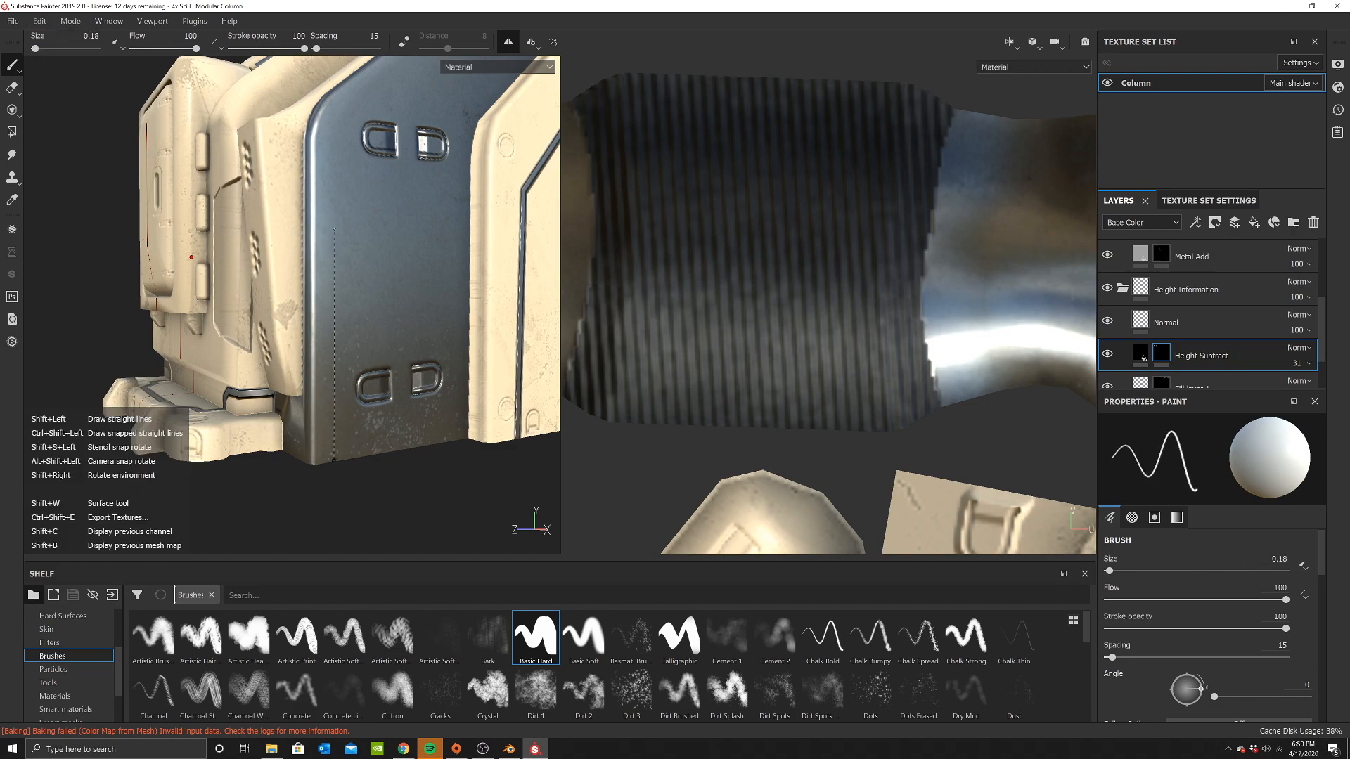
left_click(334, 460, "shift")
left_click(360, 193, "shift")
left_click(467, 188, "shift")
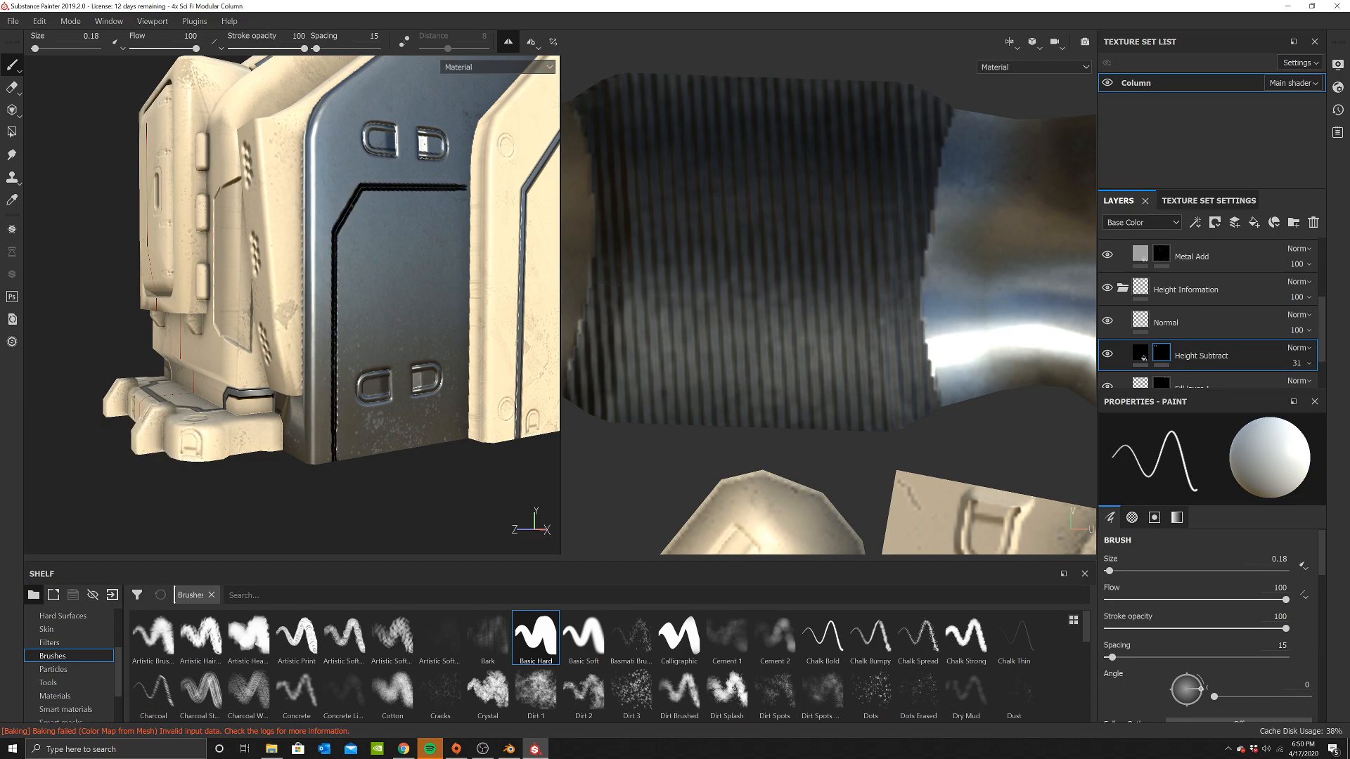
Paint a mirrored straight groove across the upper part of the front door, stepping up diagonally toward its side edges
scroll(465, 199, "down", 4)
left_click_drag(379, 296, 484, 291, "alt")
scroll(422, 296, "up", 2)
left_click_drag(295, 292, 381, 253, "alt")
middle_click_drag(381, 246, 465, 286, "alt")
middle_click_drag(263, 162, 287, 275, "alt")
scroll(324, 213, "up", 4)
scroll(287, 274, "up", 2)
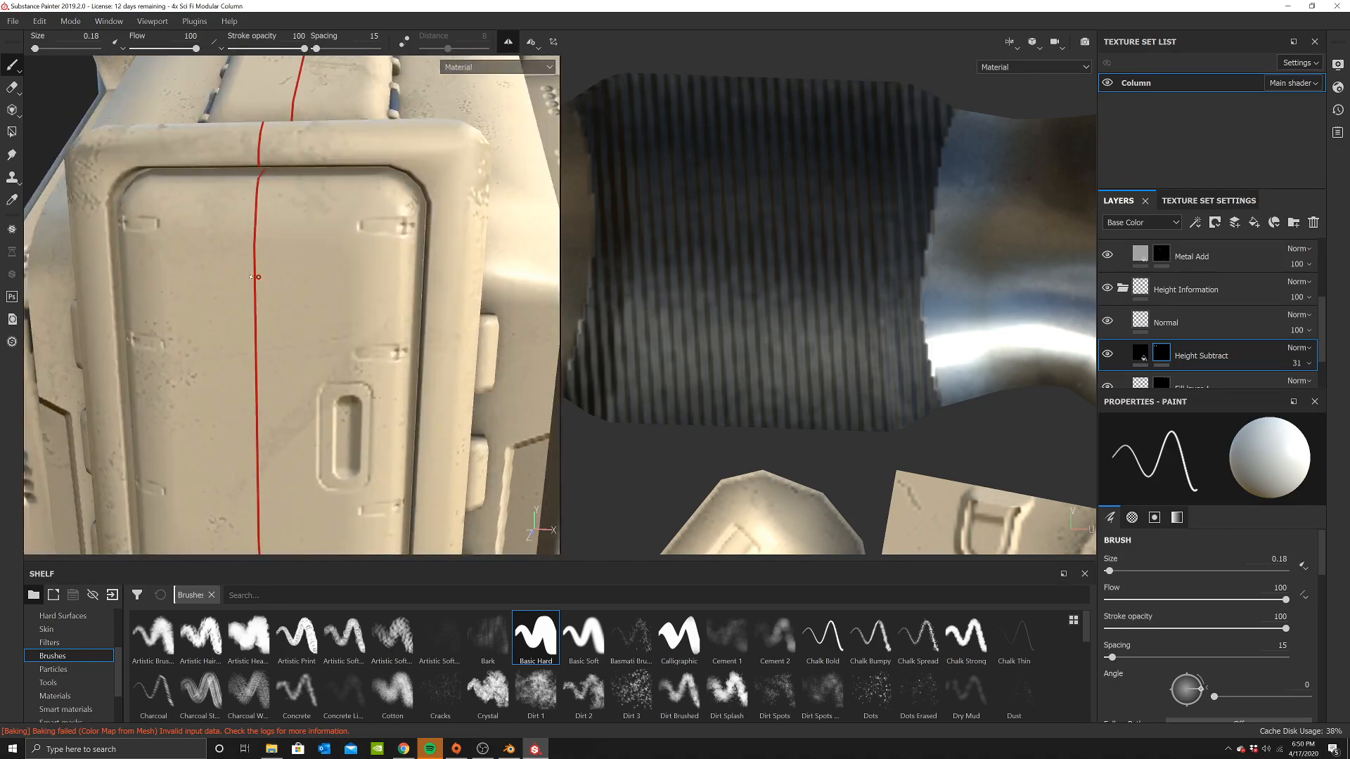
left_click(355, 278, "shift")
left_click(381, 250, "shift")
left_click(424, 250, "shift")
Paint a mirrored bent groove from the hinged cover's sides outward across the sloped section above the door
scroll(352, 261, "down", 6)
left_click_drag(352, 260, 309, 281, "alt")
scroll(302, 183, "up", 5)
middle_click_drag(310, 281, 317, 318, "alt")
left_click_drag(317, 318, 271, 302, "alt")
middle_click_drag(270, 302, 309, 275, "alt")
scroll(310, 274, "up", 2)
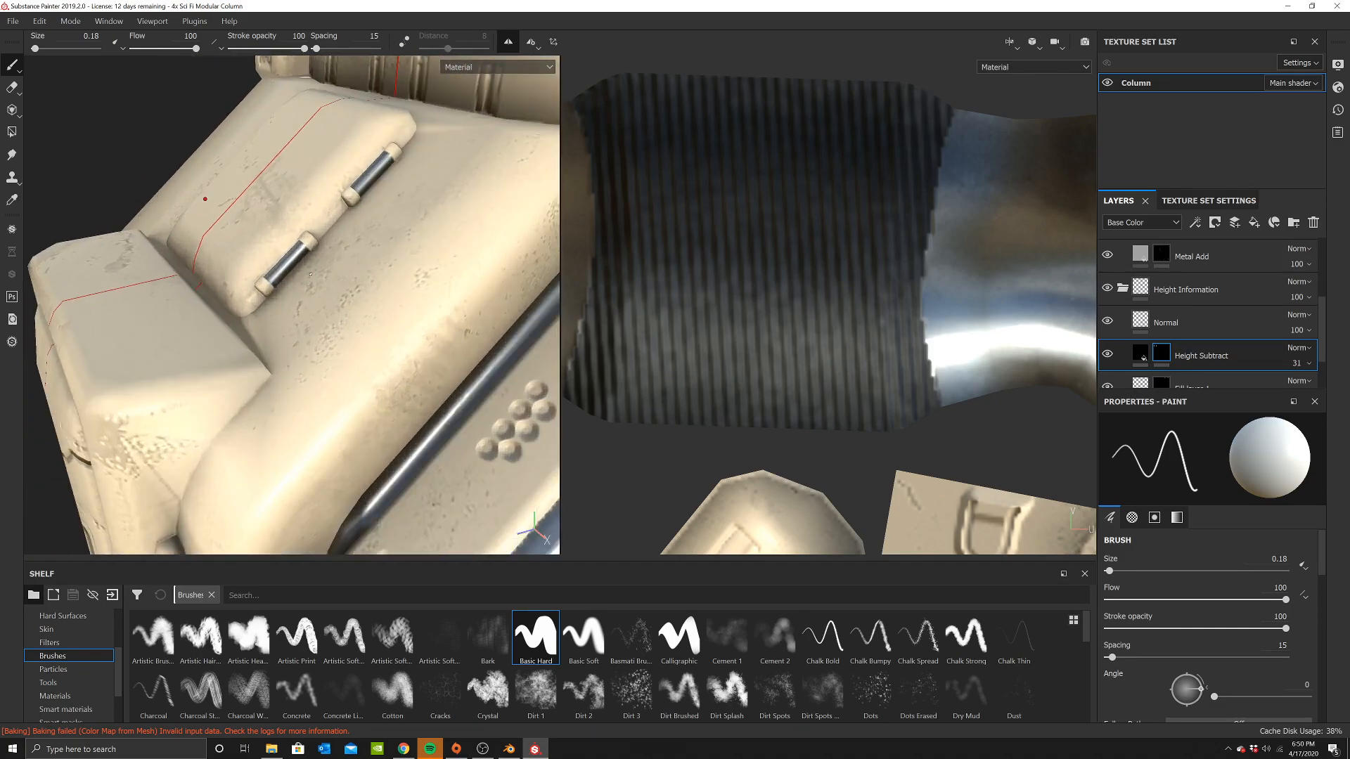
left_click_drag(332, 231, 261, 321, "alt")
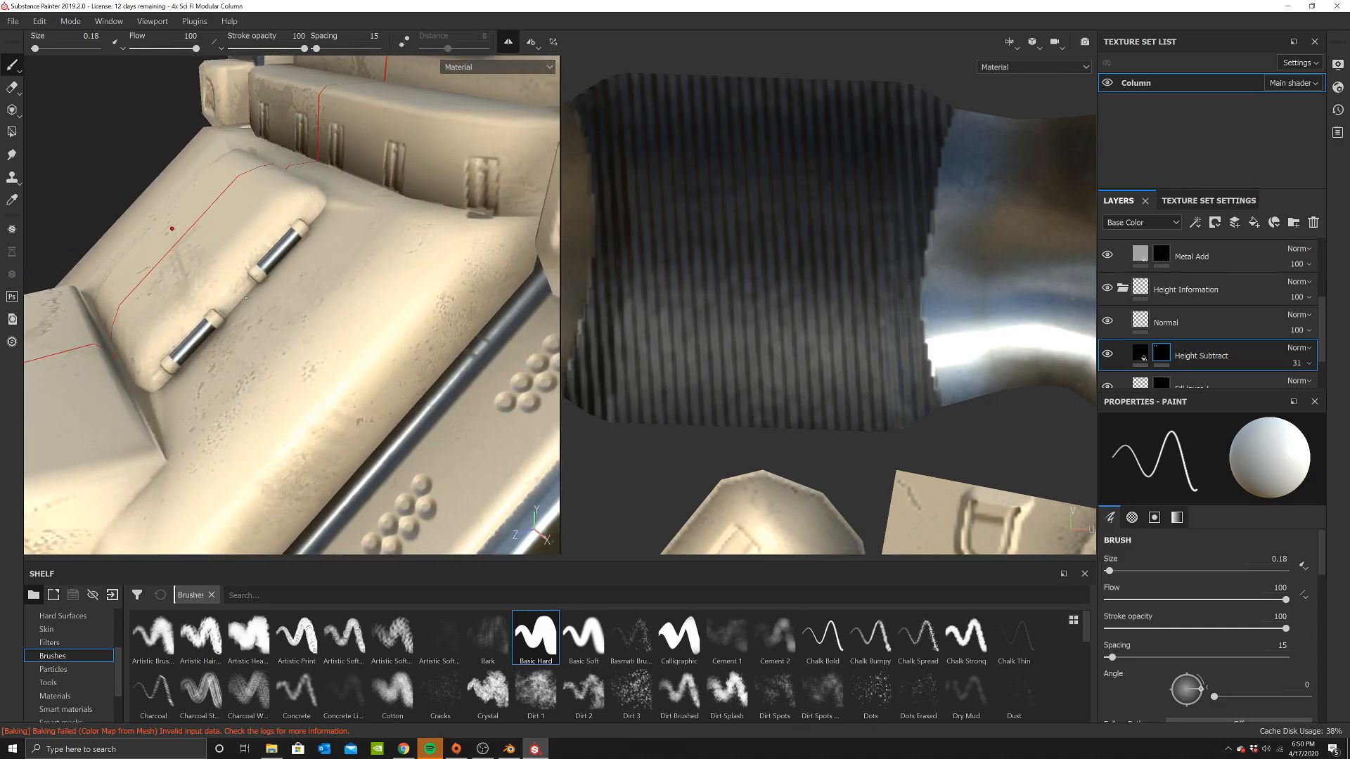
left_click(328, 363, "shift")
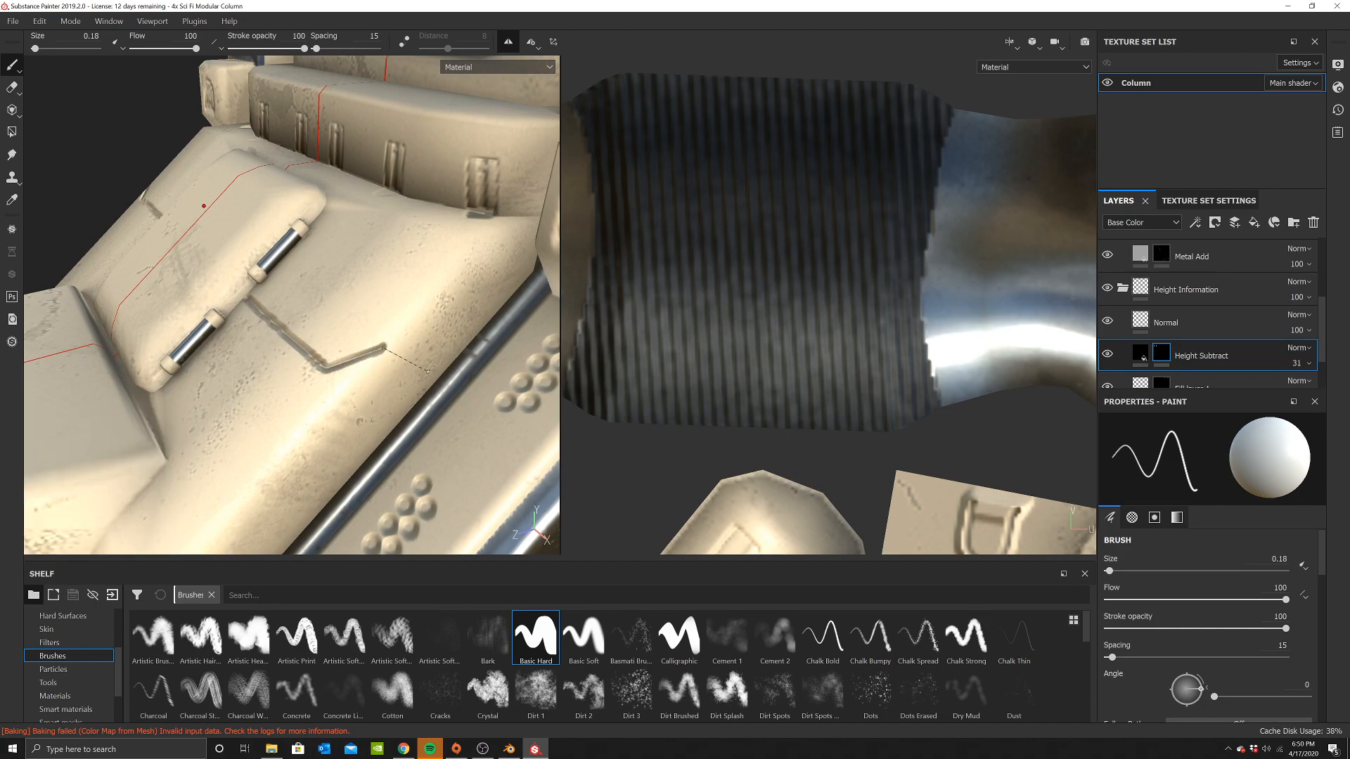
Paint a straight groove across the width of the dark metal side strip, at the height of its round details
left_click_drag(424, 388, 357, 253, "alt")
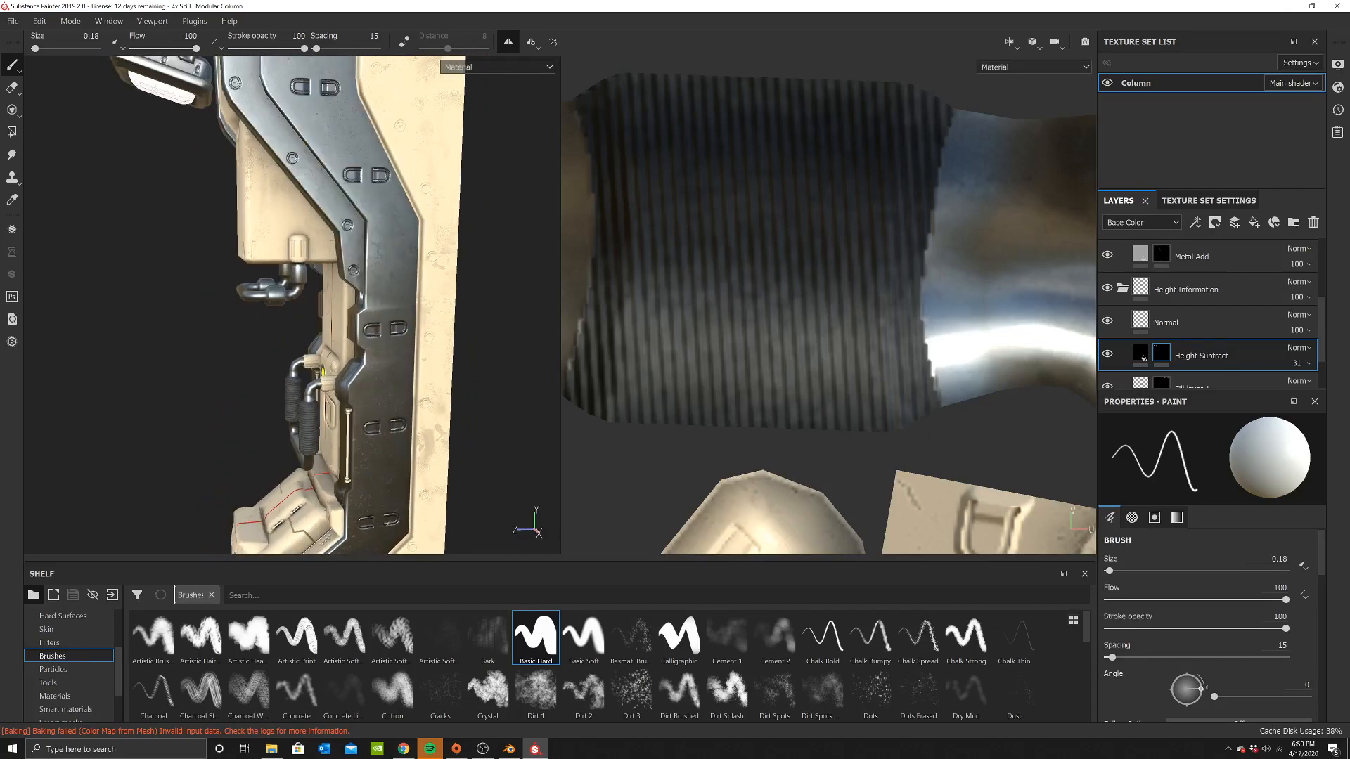
scroll(357, 253, "up", 6)
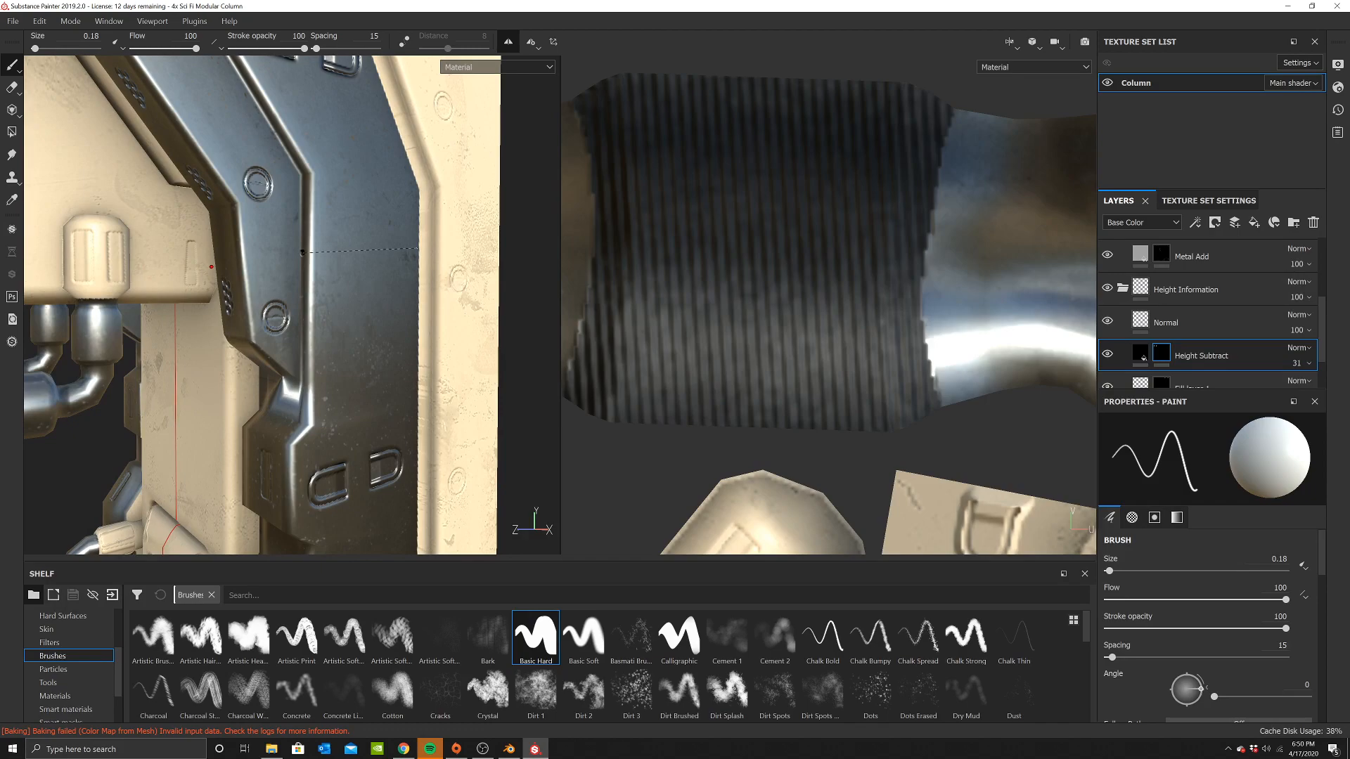
left_click_drag(211, 267, 224, 279, "alt")
Paint a mirrored groove across the front of the beige box under the lamp, angling down its side and continuing to the rear edge
scroll(223, 280, "down", 8)
left_click_drag(330, 278, 224, 221, "alt")
scroll(354, 276, "up", 5)
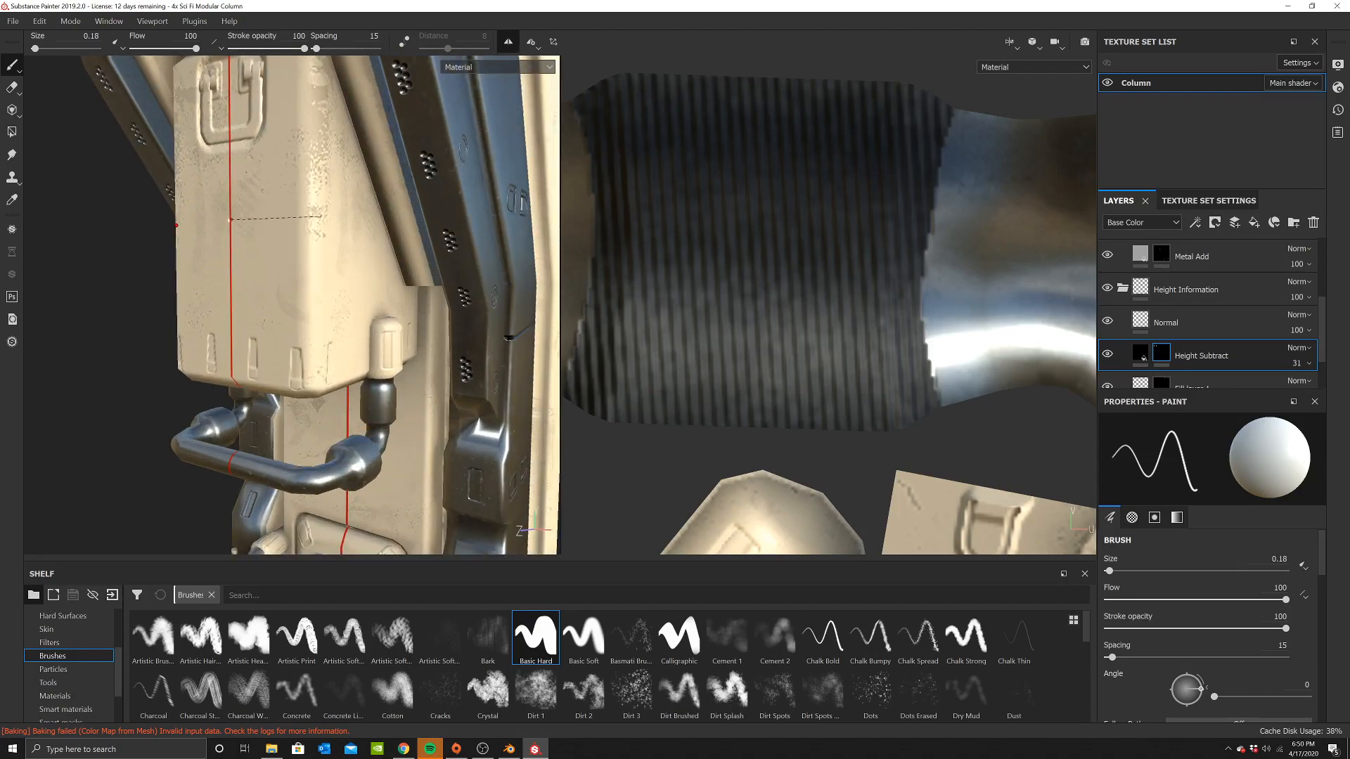
left_click_drag(188, 258, 211, 234, "alt")
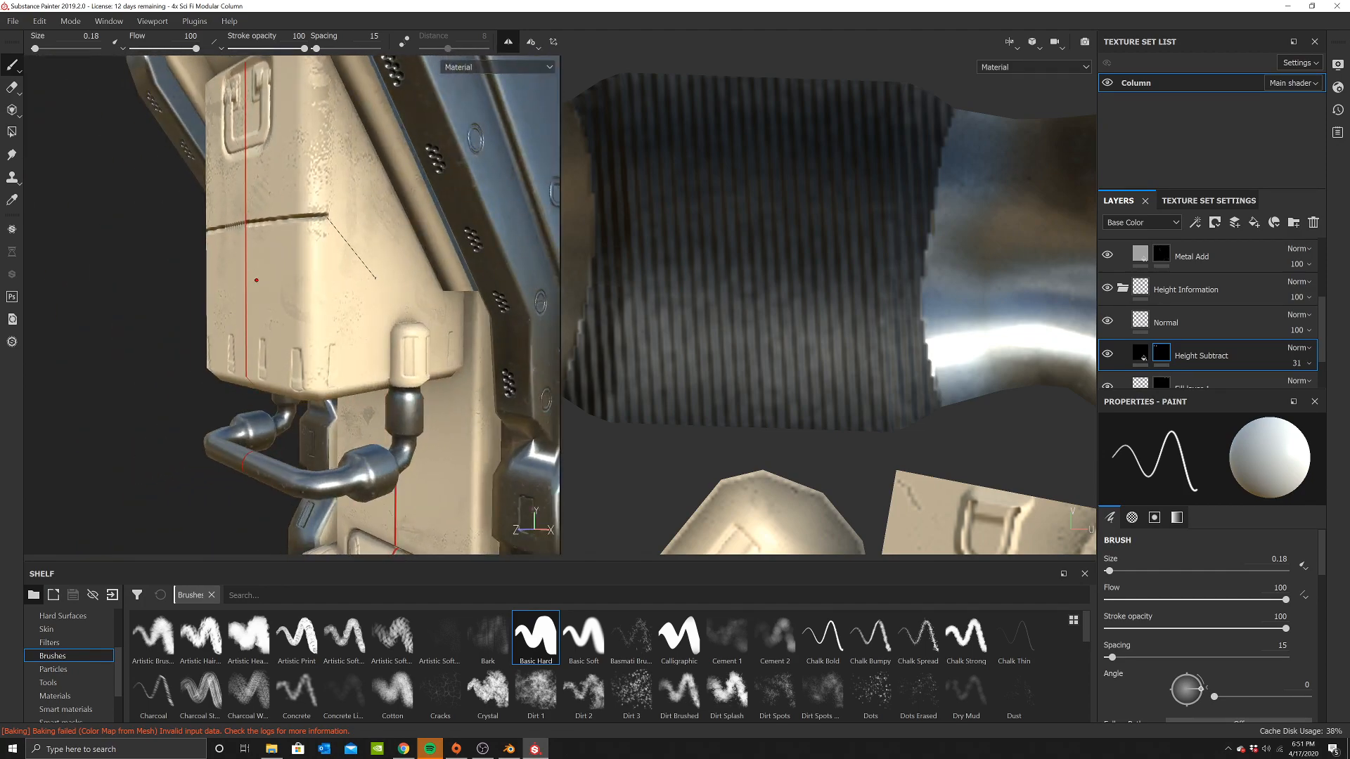
left_click(372, 297, "shift")
left_click(464, 293, "shift")
Paint a straight mirrored groove across the underside of the lamp's metal mounting block, between the two pivot arms
scroll(463, 293, "down", 6)
mouse_move(429, 271)
left_mouse_down("alt")
mouse_move(576, 253)
mouse_move(401, 254)
left_mouse_up("alt")
scroll(394, 211, "up", 5)
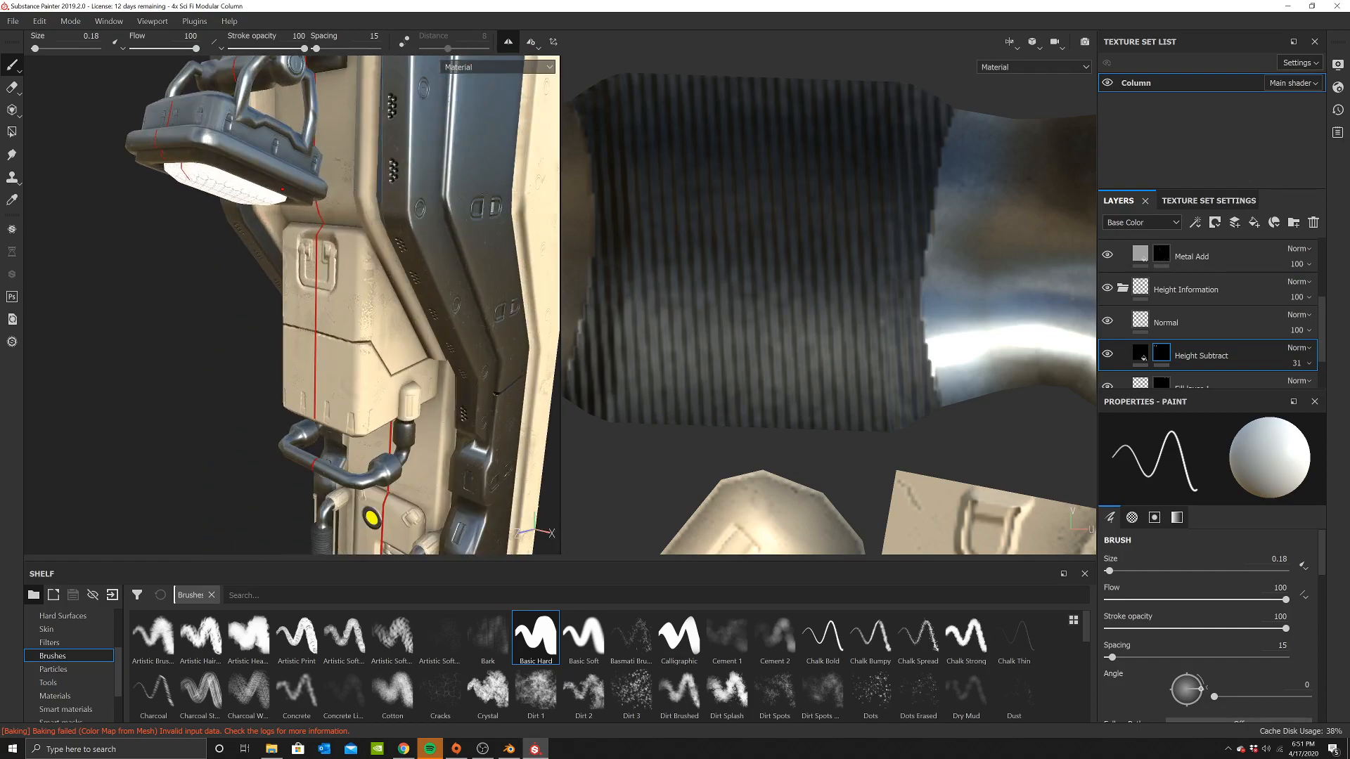
scroll(394, 211, "down", 2)
scroll(944, 276, "down", 3)
left_click_drag(357, 158, 429, 190, "alt")
scroll(371, 193, "up", 4)
scroll(412, 182, "up", 4)
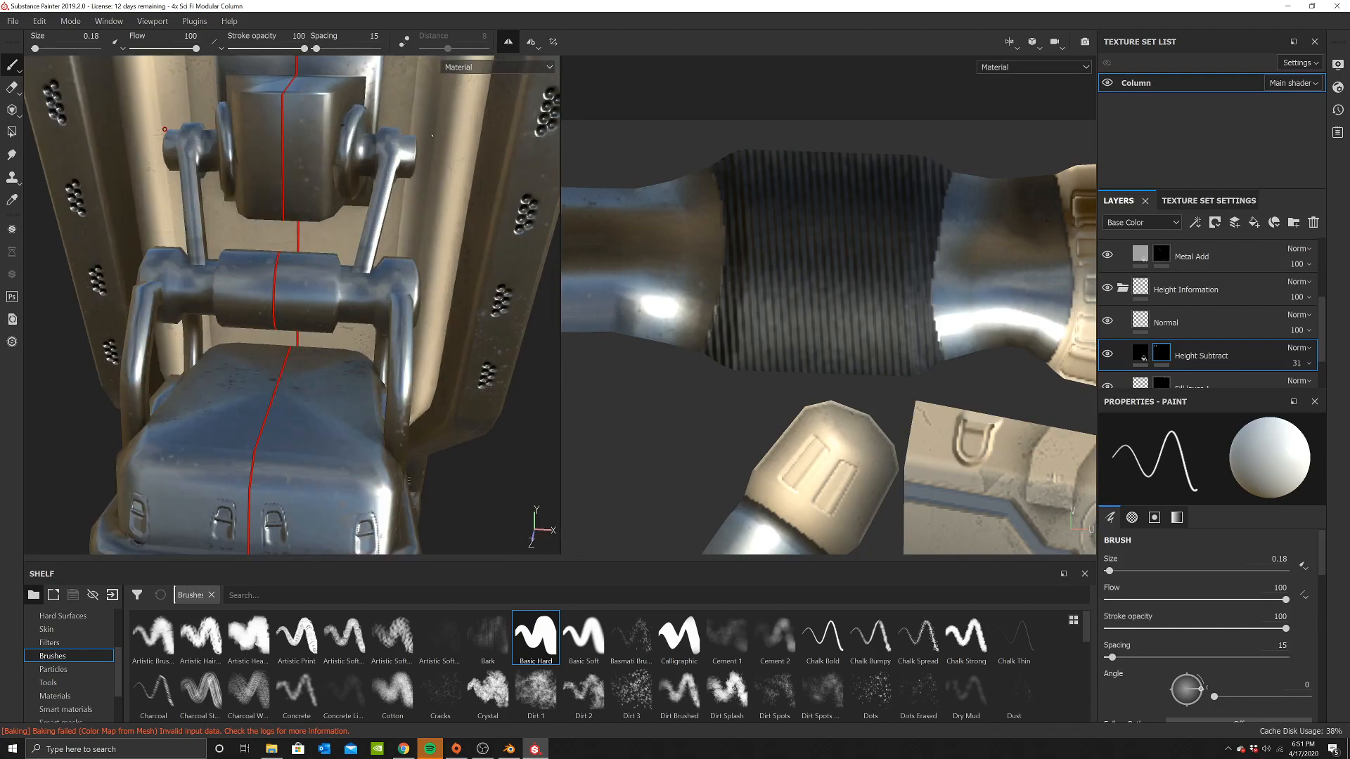
left_click_drag(412, 140, 409, 191, "alt")
left_click_drag(167, 191, 307, 237, "alt")
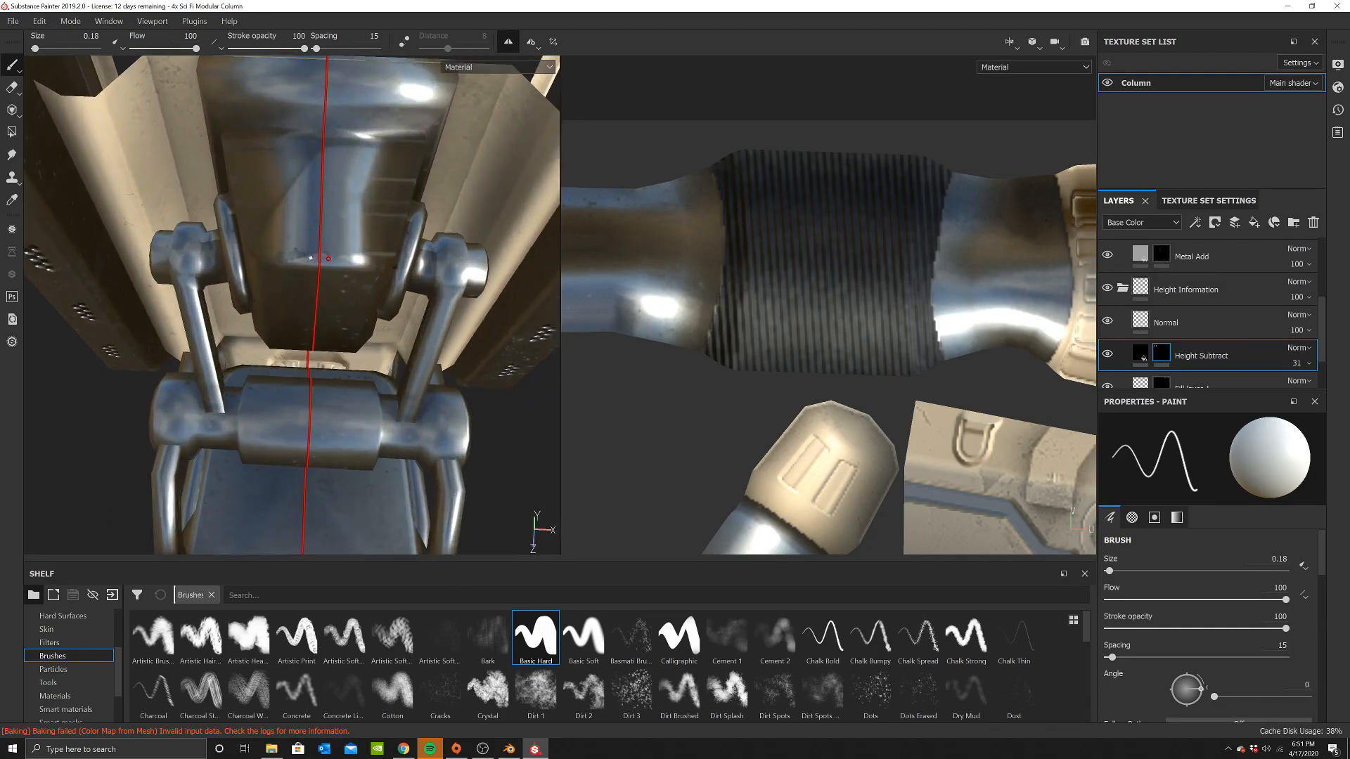
left_click(256, 255, "shift")
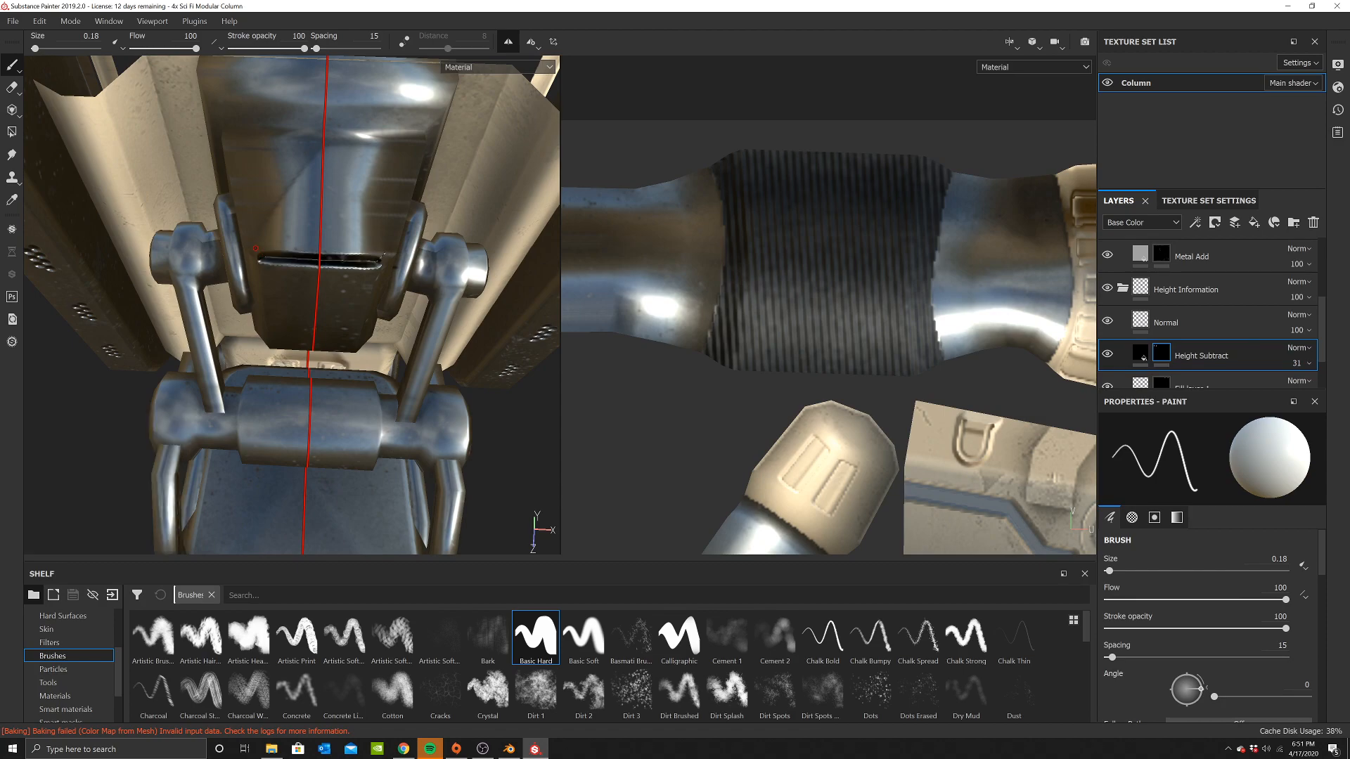
Extend the mounting block's groove along its side toward the wall bracket
left_click_drag(227, 136, 295, 329, "alt")
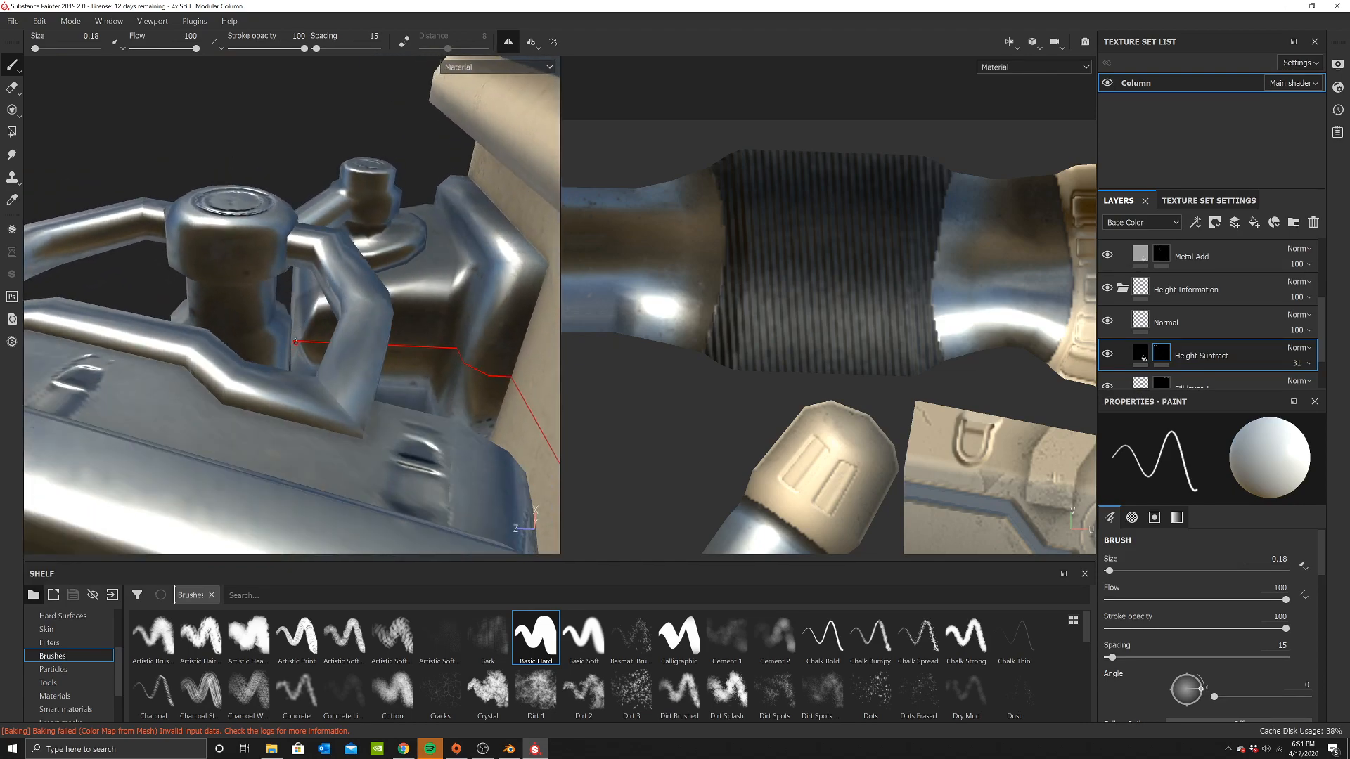
left_click_drag(328, 292, 347, 289, "alt")
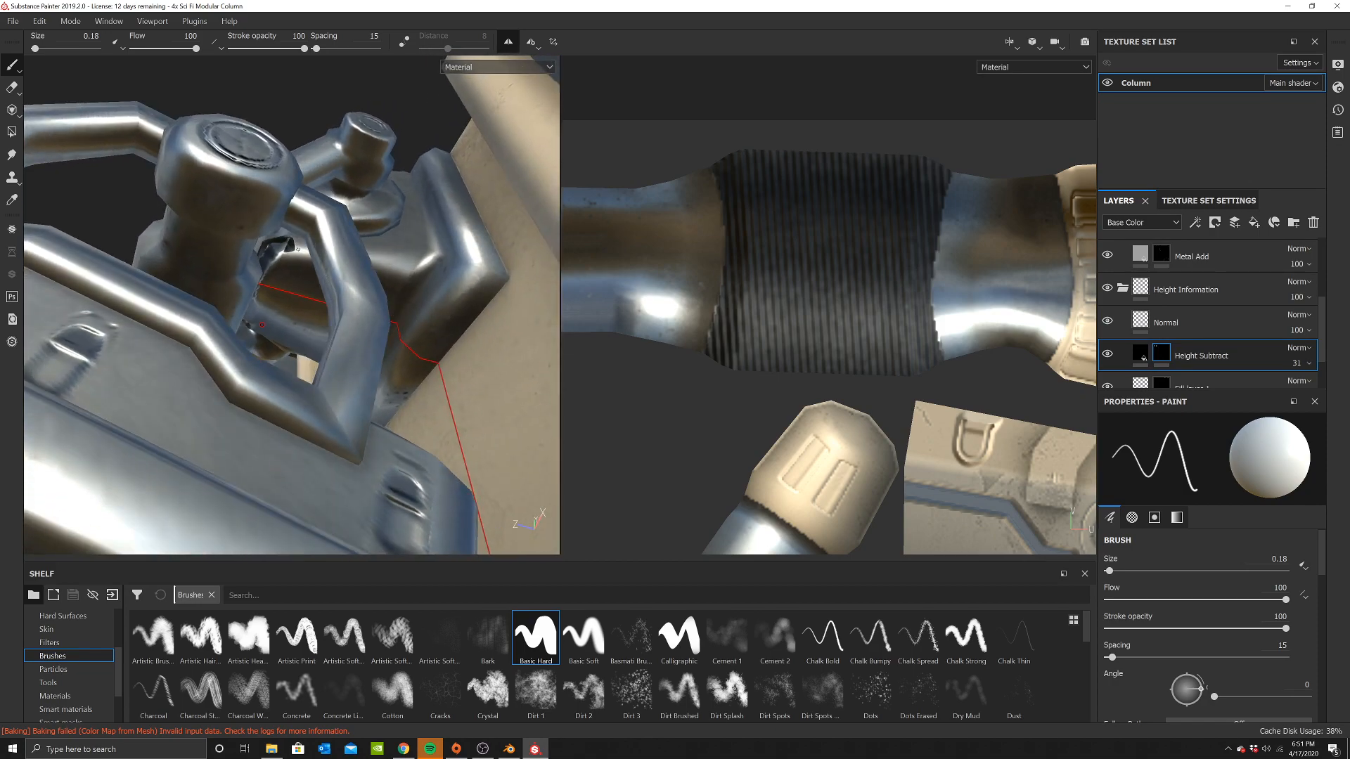
key("shift")
left_click_drag(265, 329, 402, 286, "alt")
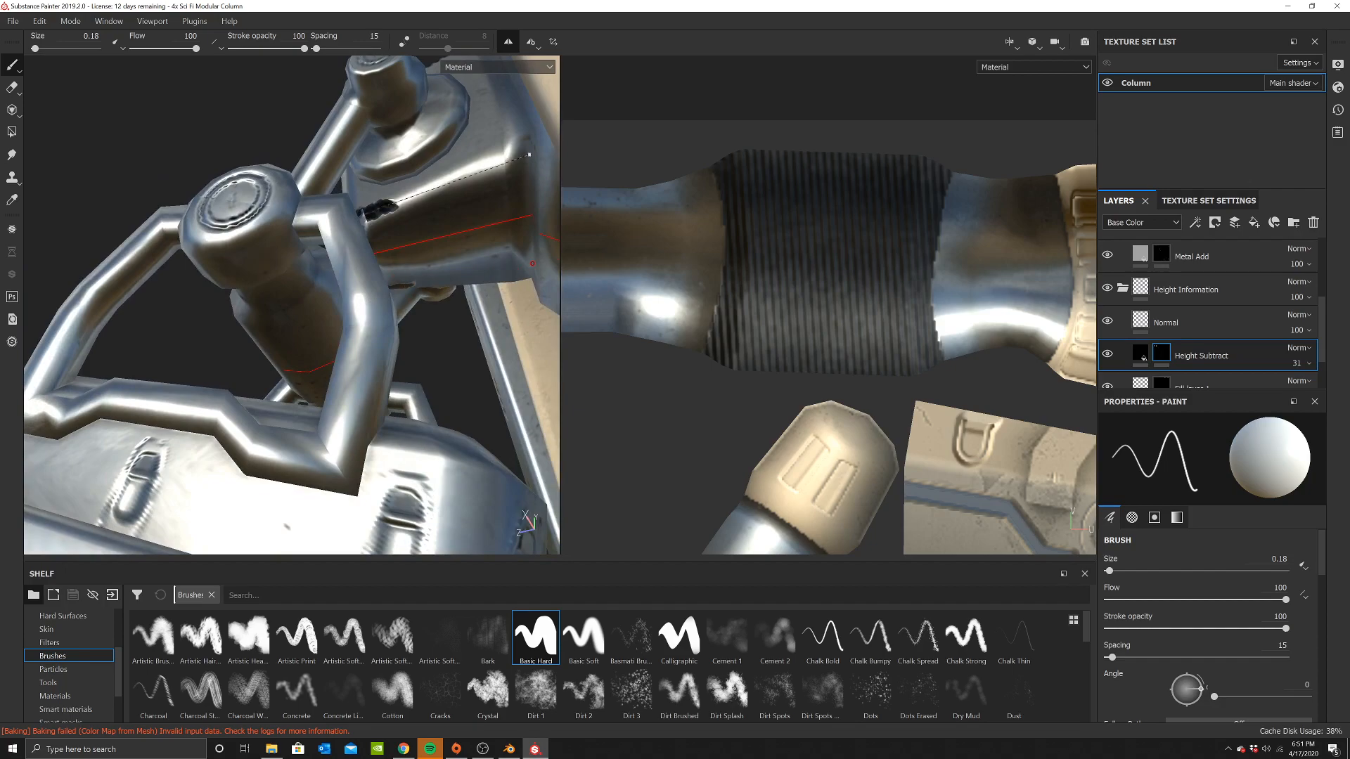
Turn symmetry off and paint grooves from the yellow button to both panel edges, straight on one side and stepping down on the handle side
left_click_drag(532, 264, 401, 204, "alt")
middle_click_drag(436, 338, 320, 194, "alt")
left_click_drag(320, 193, 393, 204, "alt")
scroll(380, 341, "up", 6)
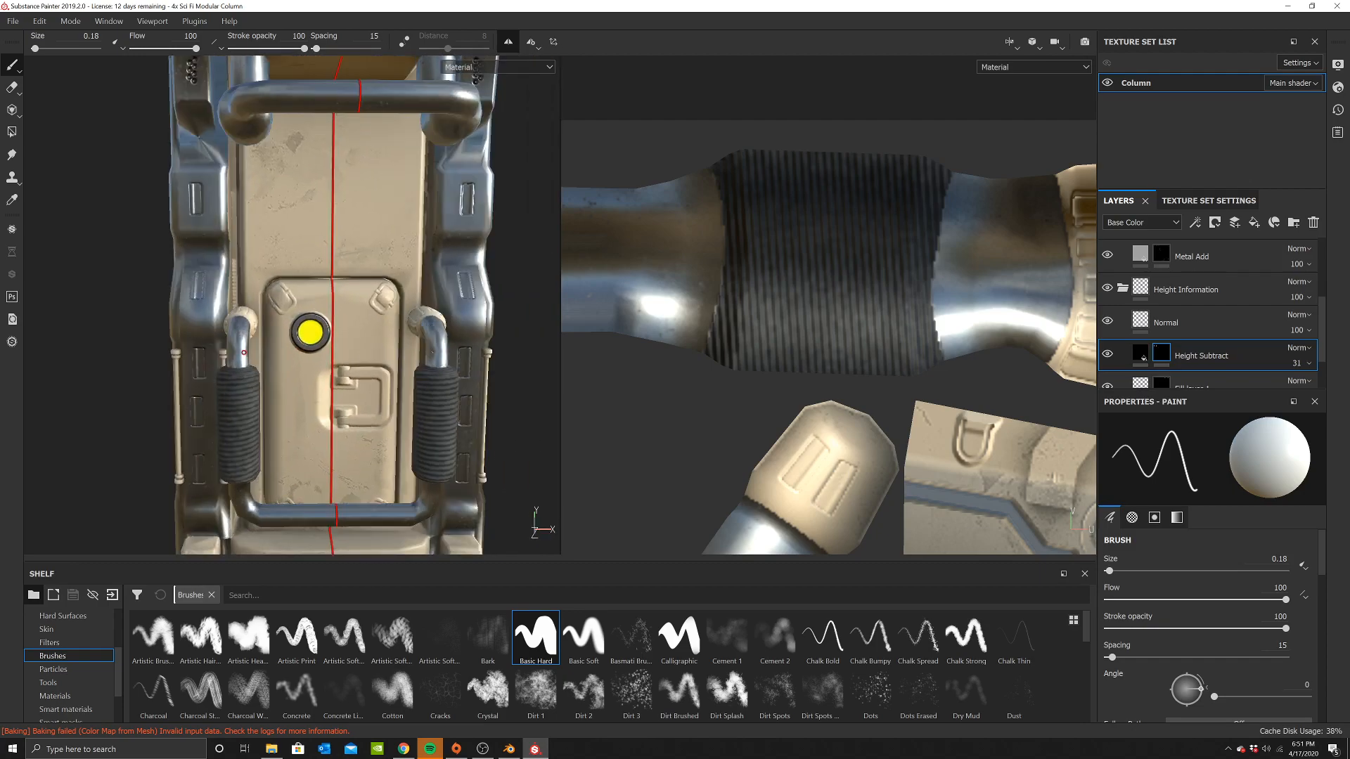
scroll(243, 352, "up", 6)
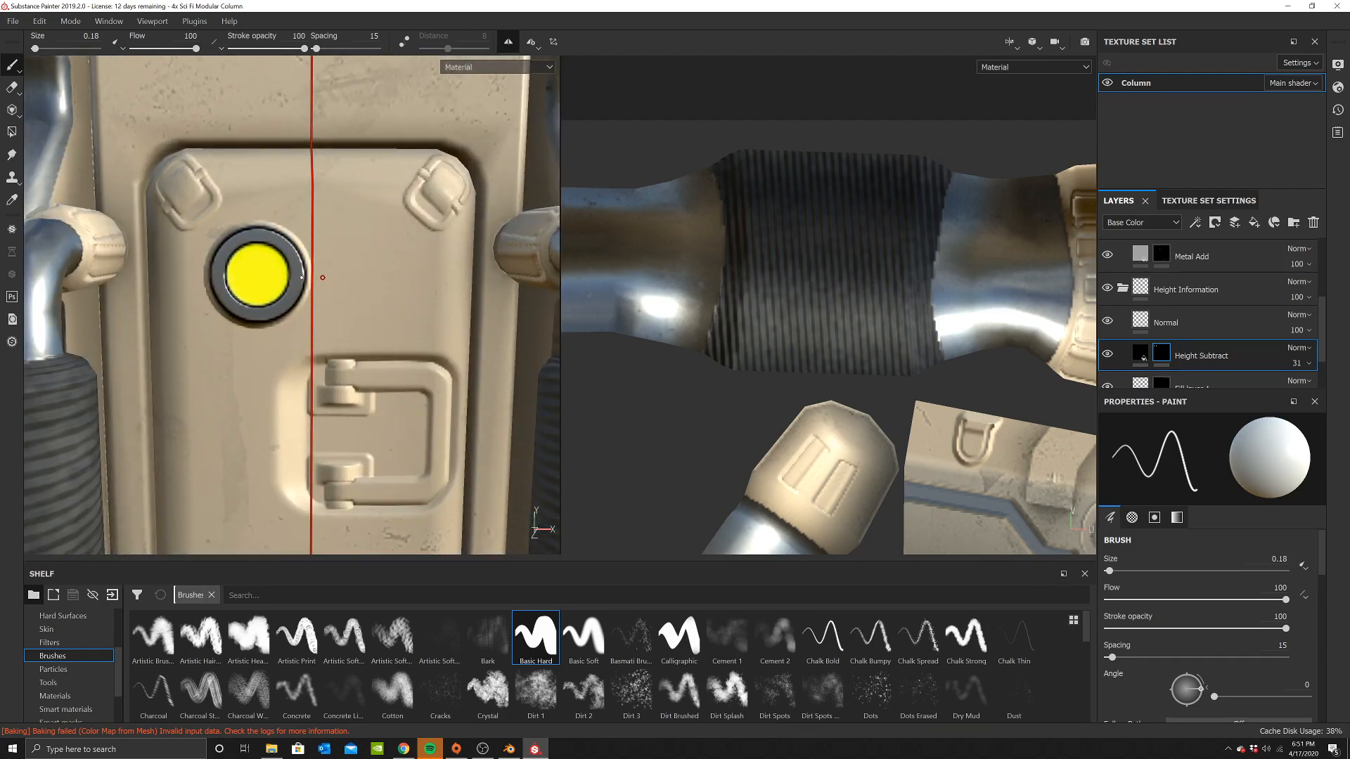
left_click(507, 42)
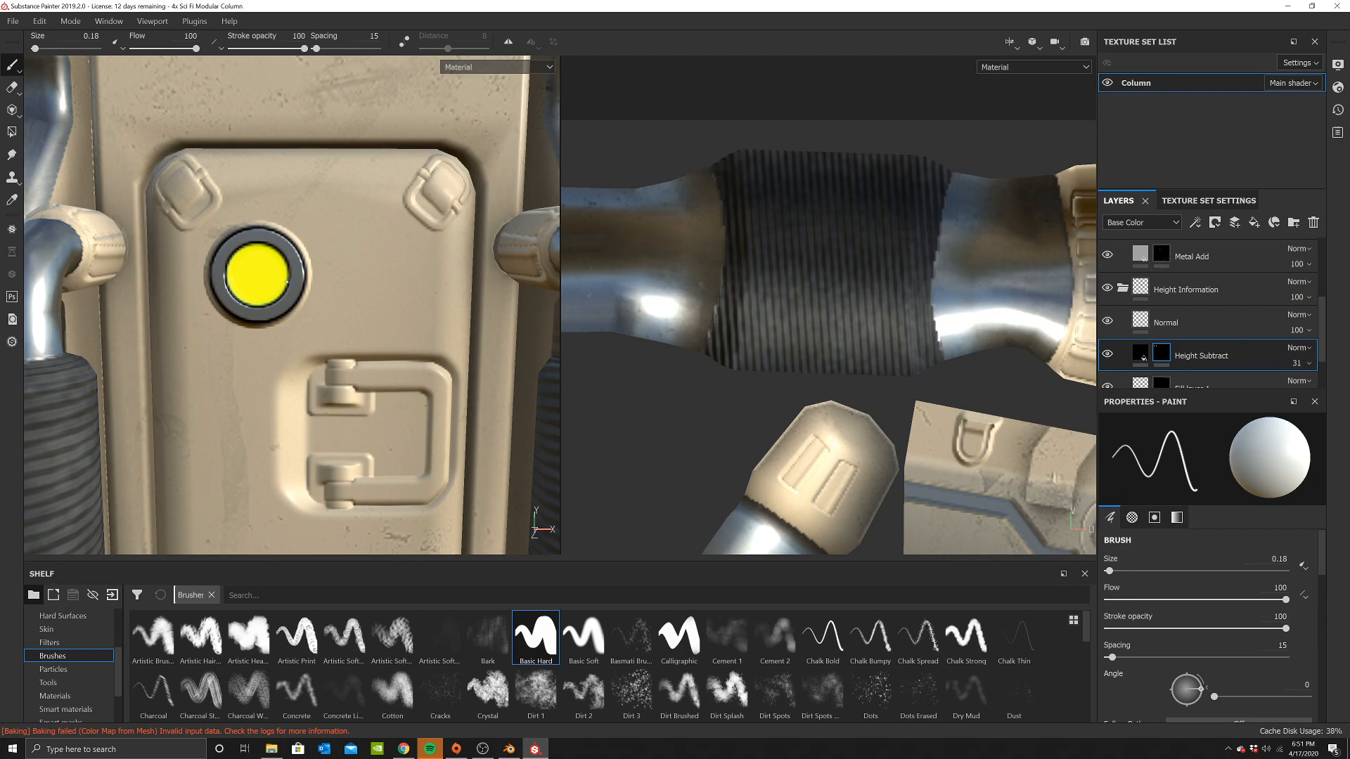
left_click(416, 267, "shift")
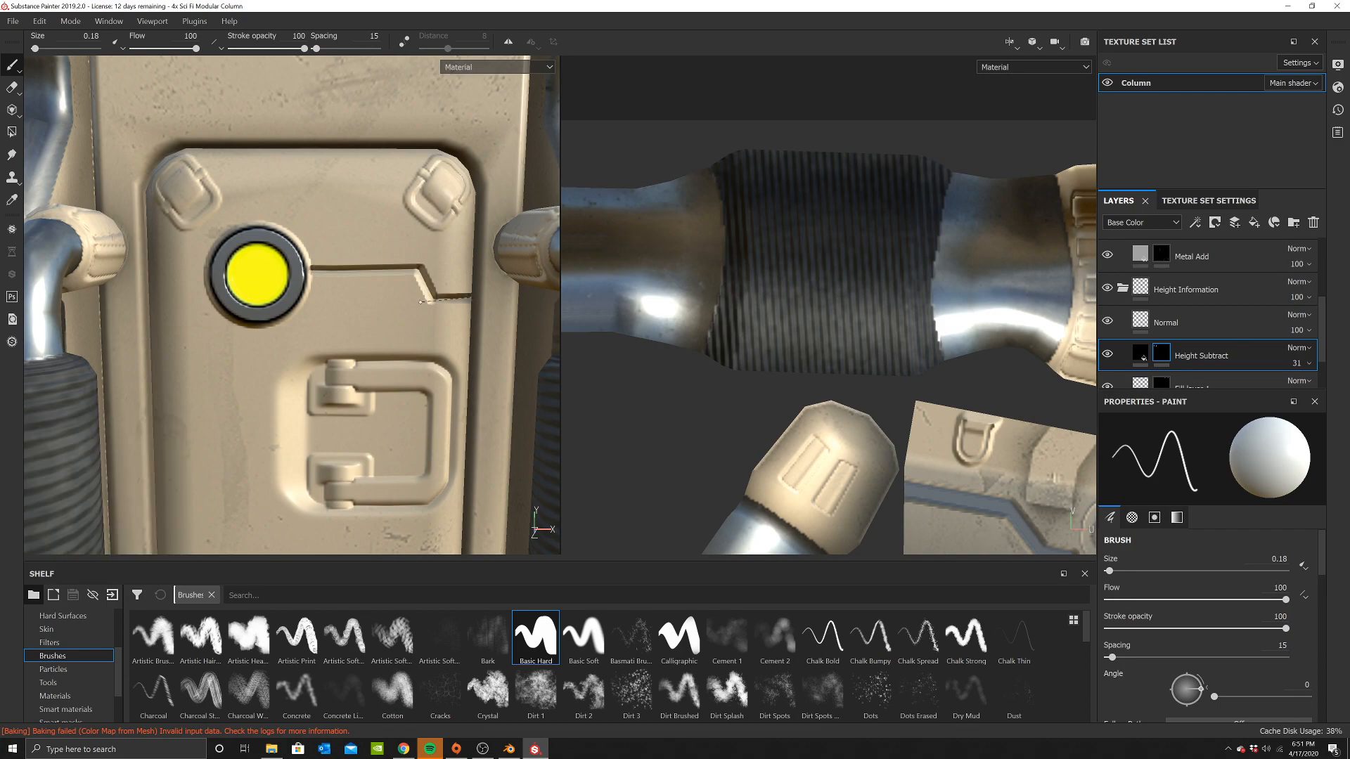
left_click_drag(317, 288, 352, 291, "alt")
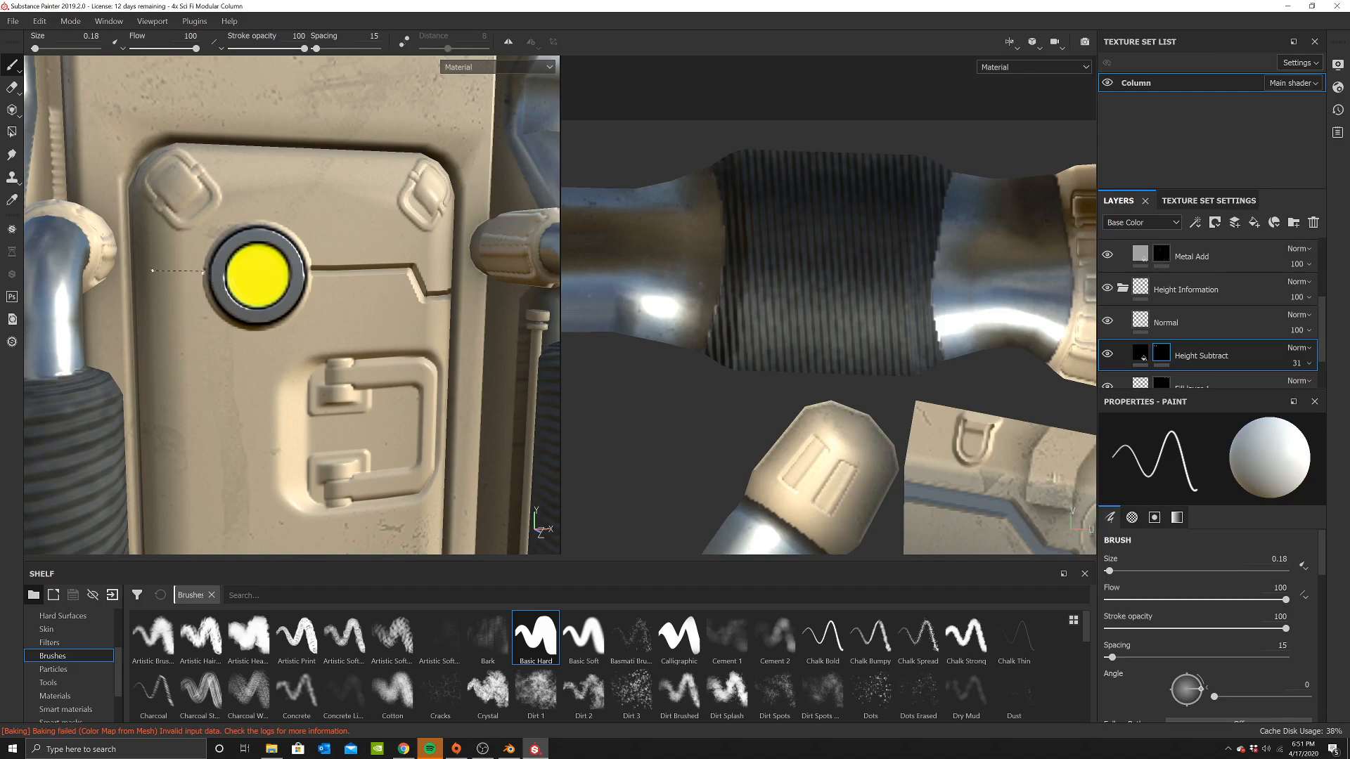
left_click(153, 270, "shift")
Turn symmetry back on and paint mirrored grooves down the hinged cover, angling inward from its upper corners and running to its lower edge
scroll(269, 285, "down", 6)
left_click_drag(316, 282, 299, 253, "alt")
middle_click_drag(298, 254, 290, 229, "alt")
left_click_drag(290, 229, 304, 246, "alt")
scroll(303, 281, "up", 6)
left_click_drag(304, 309, 325, 371, "alt")
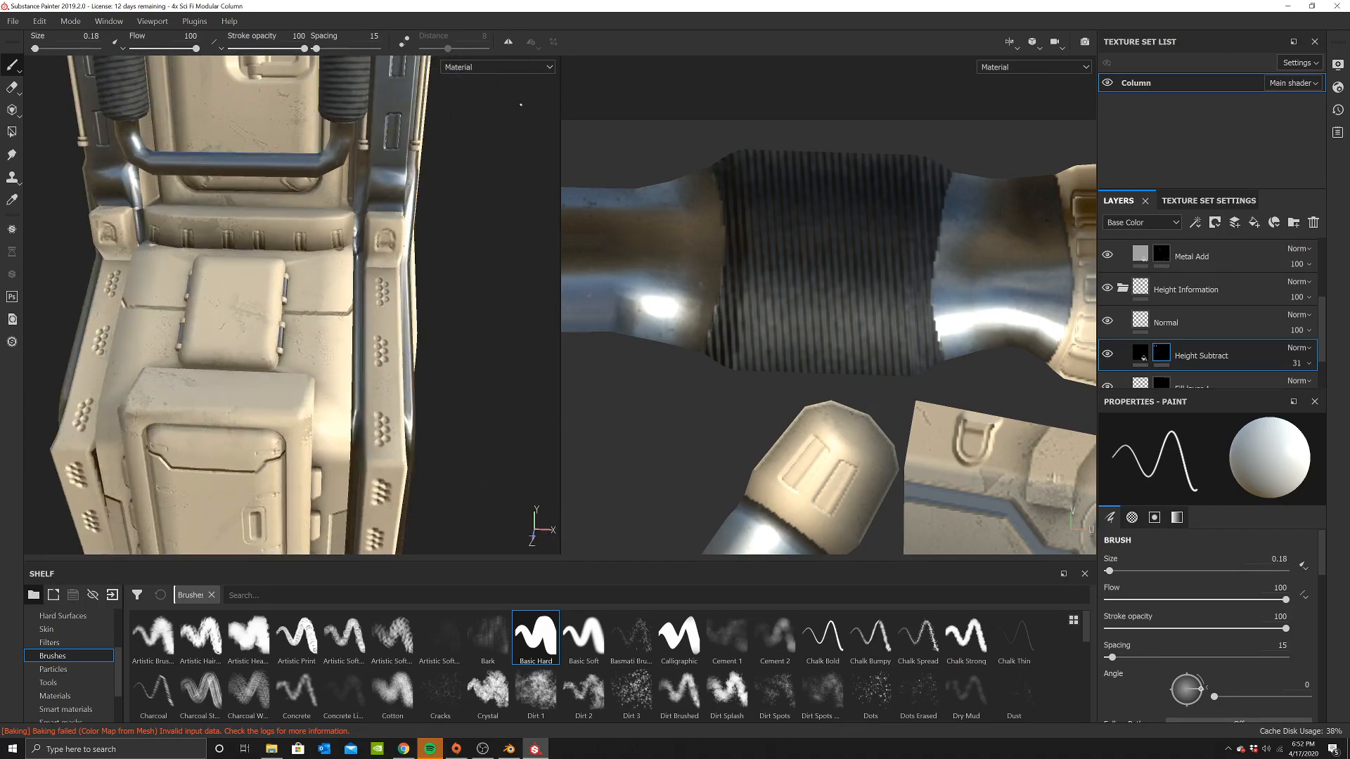
left_click(512, 43)
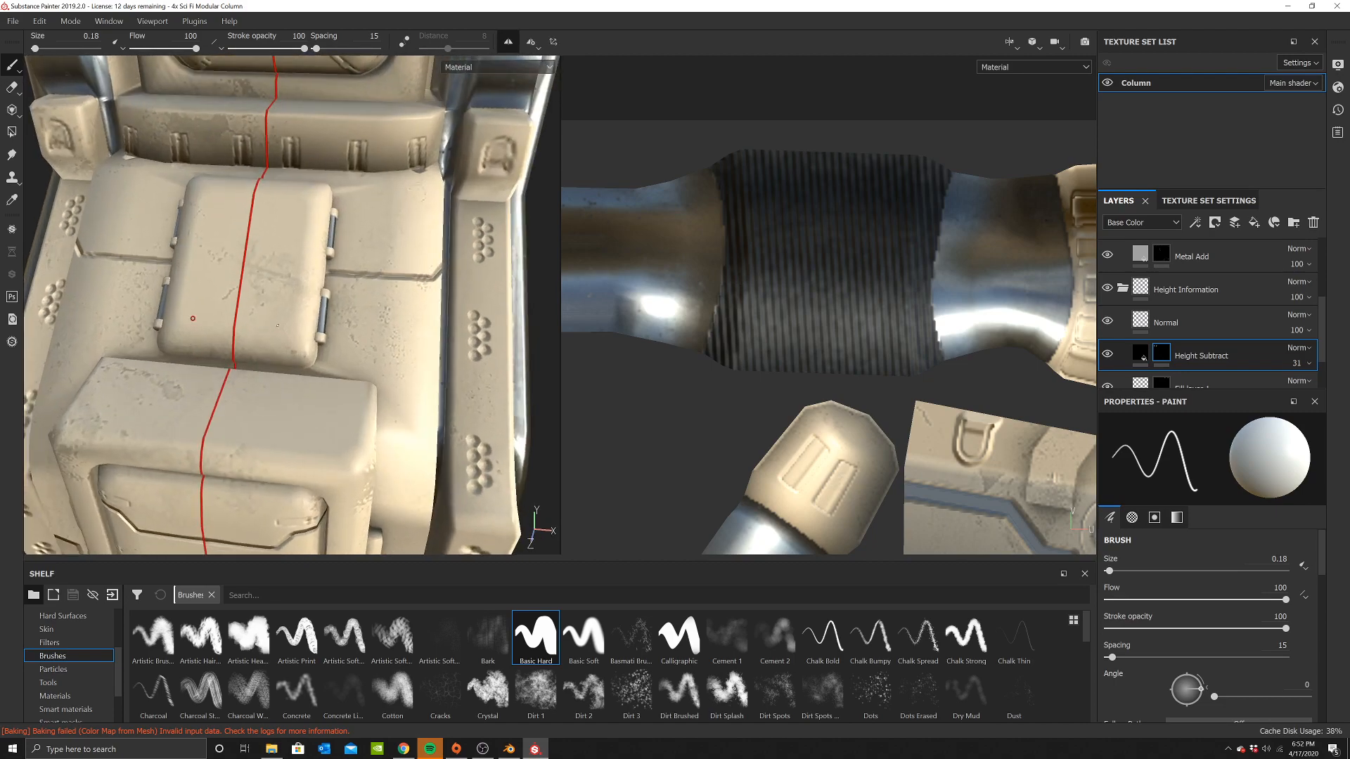
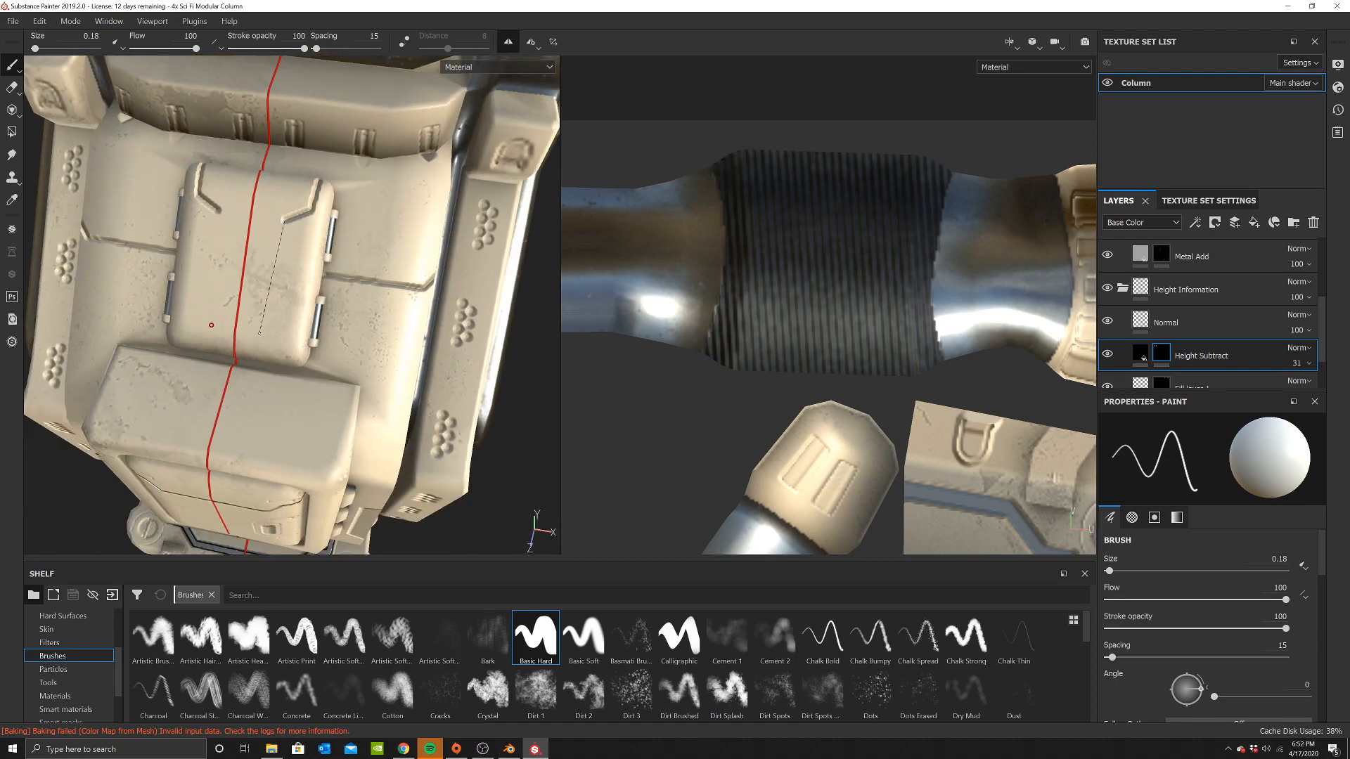
left_click(264, 359, "shift")
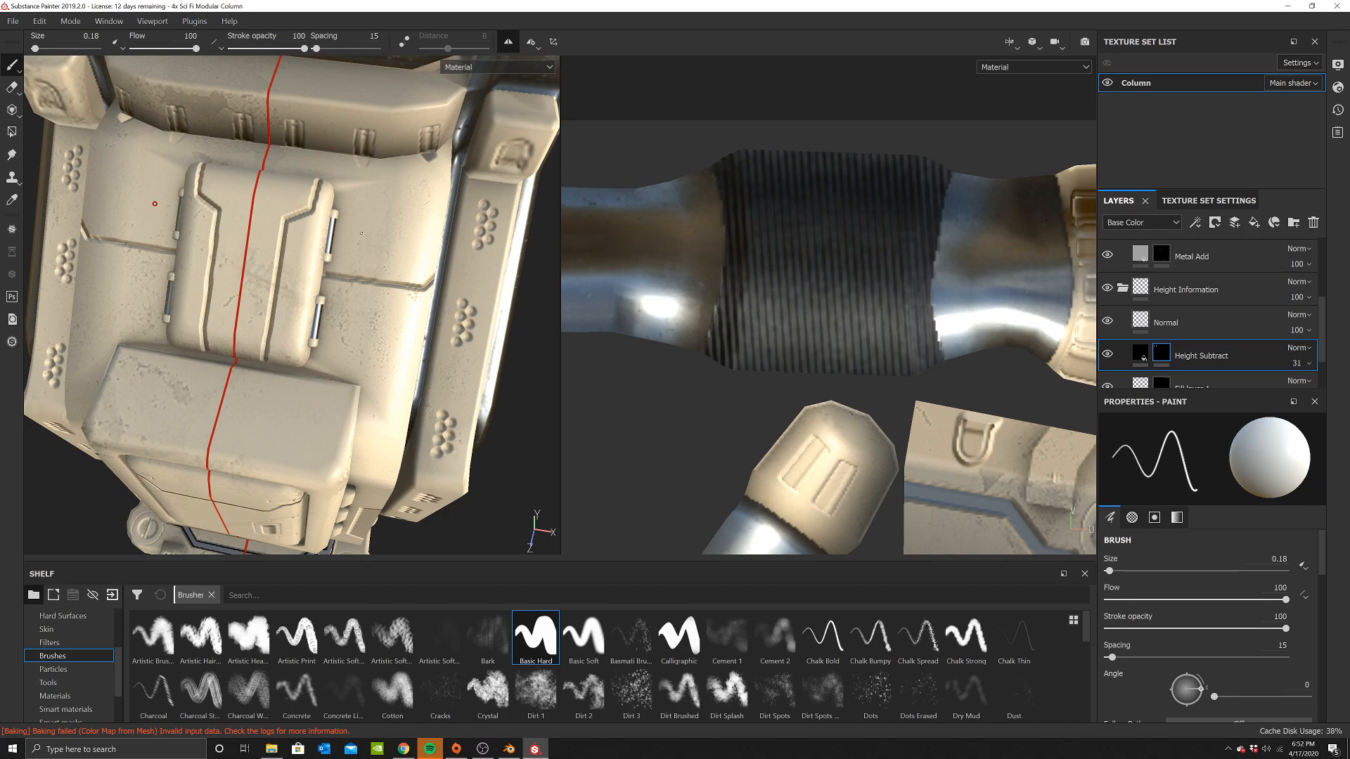
Paint a mirrored groove across the top face of the front box, parallel to its rear edge and turning toward the front edge
scroll(309, 281, "up", 3)
mouse_move(316, 246)
left_mouse_down("alt")
mouse_move(336, 207)
mouse_move(313, 206)
mouse_move(315, 166)
mouse_move(338, 162)
mouse_move(323, 191)
left_mouse_up("alt")
left_click_drag(267, 335, 244, 123, "alt")
left_click_drag(423, 369, 240, 252, "alt")
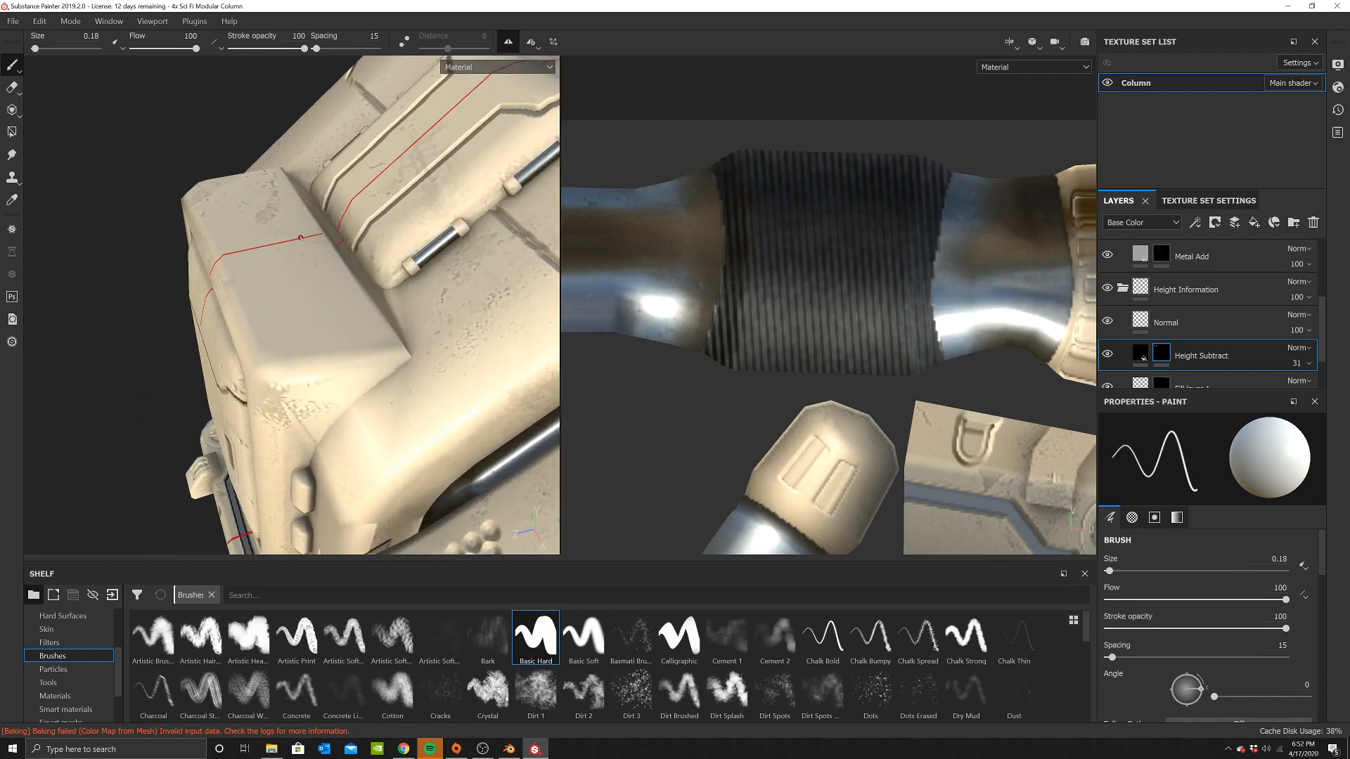
left_click(357, 320, "shift")
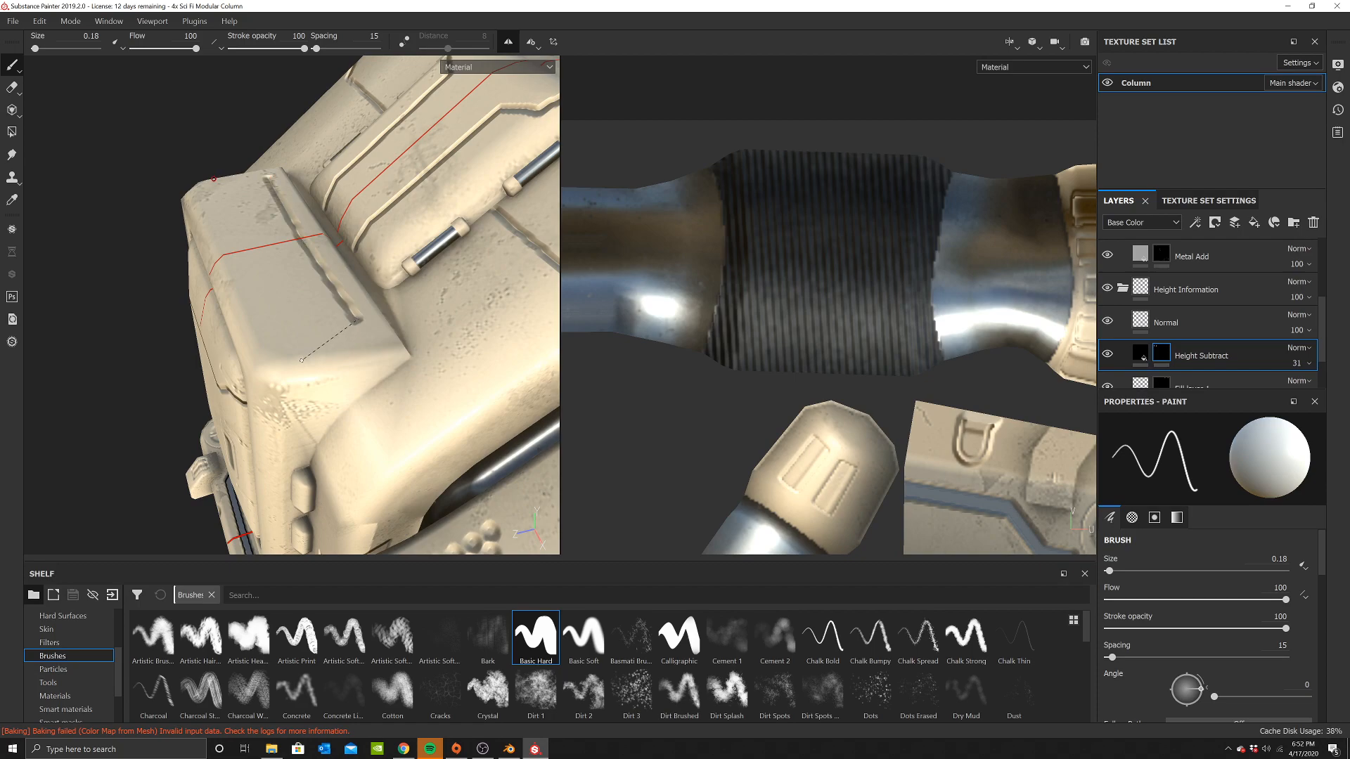
left_click(287, 366, "shift")
Extend the groove down the front box between the inset door and the hinges, stepping inward mid-height and running to the lower edge
left_click_drag(287, 366, 381, 224, "alt")
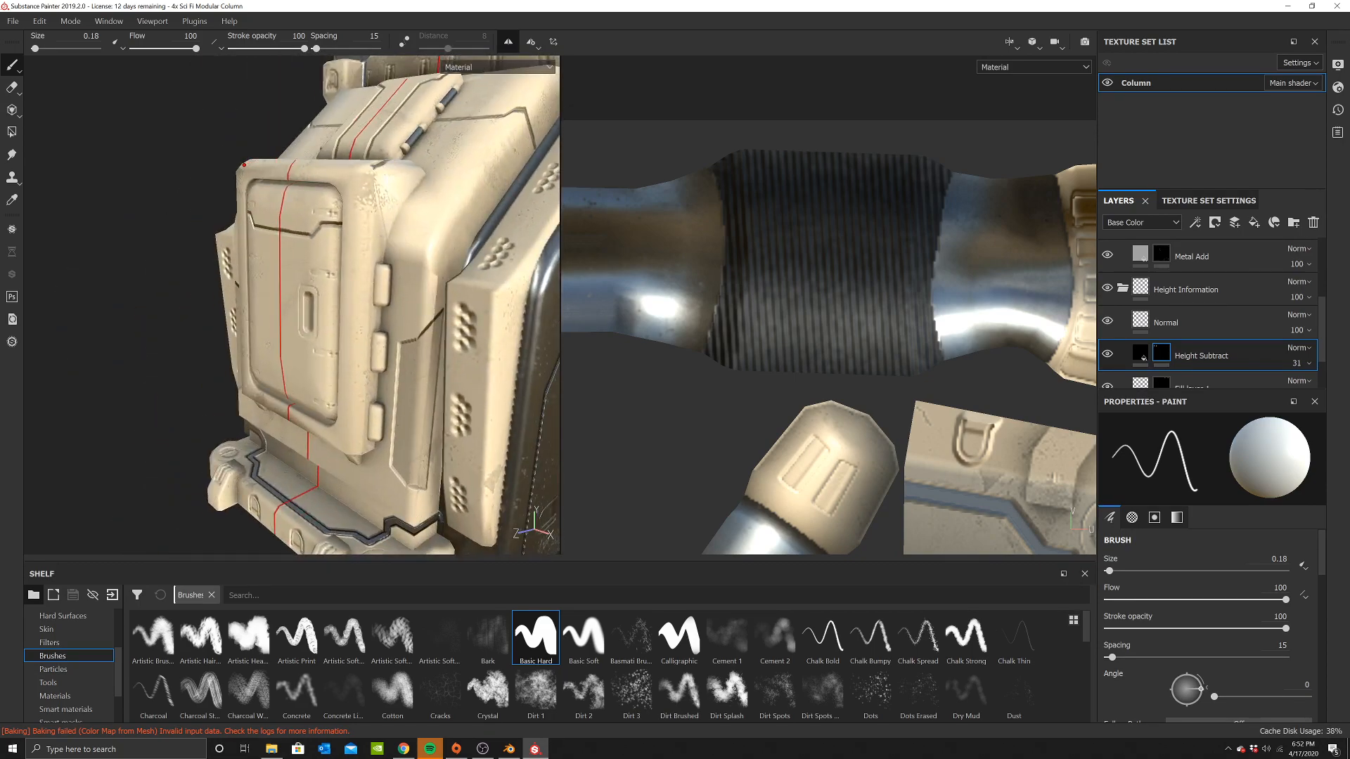
key("shift")
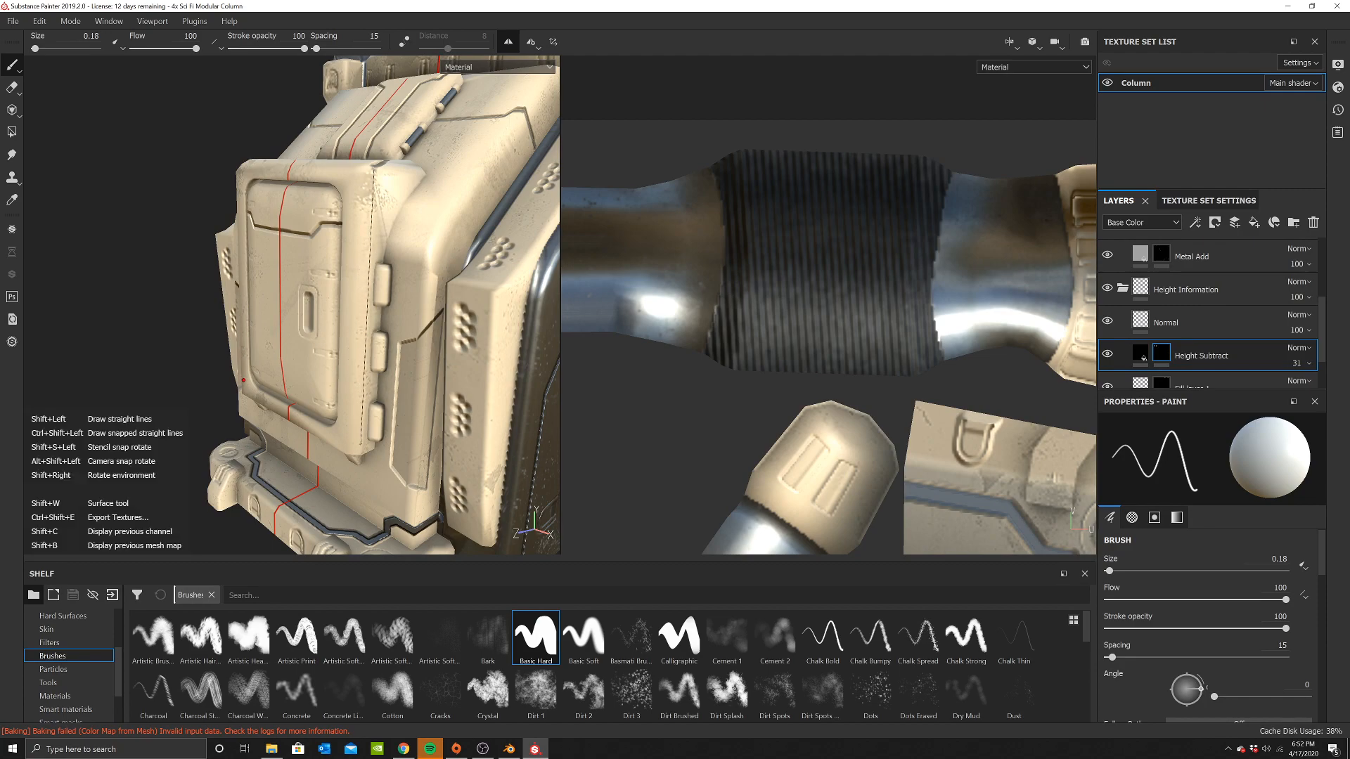
mouse_move(243, 388)
left_mouse_down("alt")
mouse_move(296, 324)
mouse_move(251, 287)
mouse_move(227, 225)
left_mouse_up("alt")
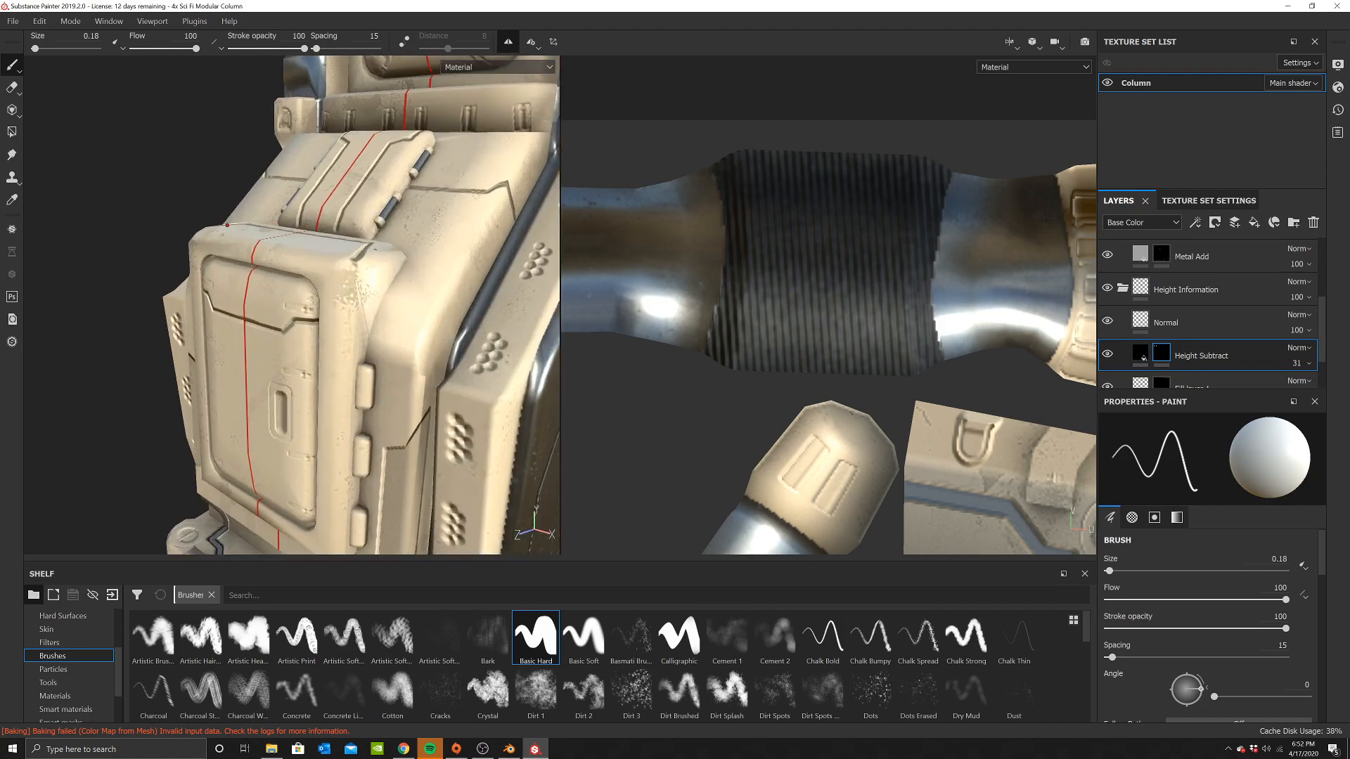
left_click(345, 376, "shift")
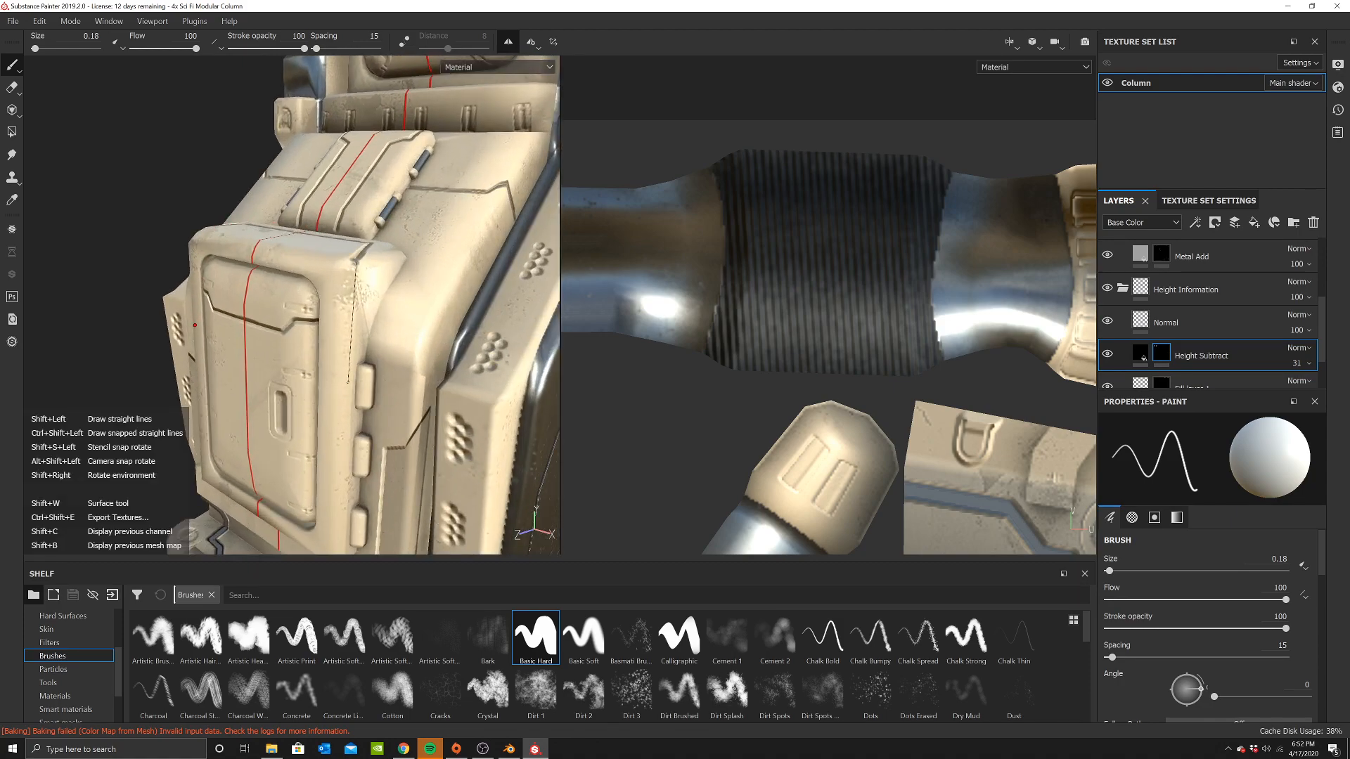
left_click_drag(330, 401, 320, 310, "alt")
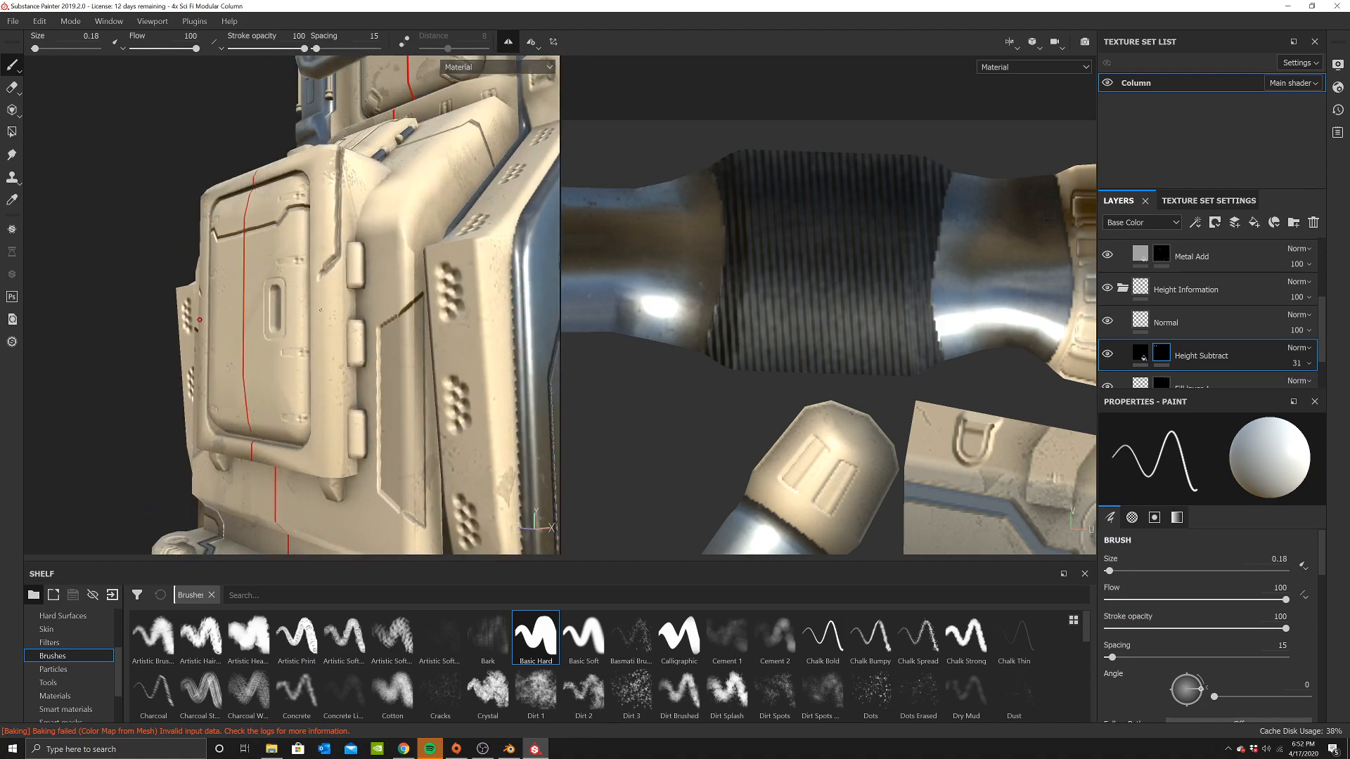
key("shift")
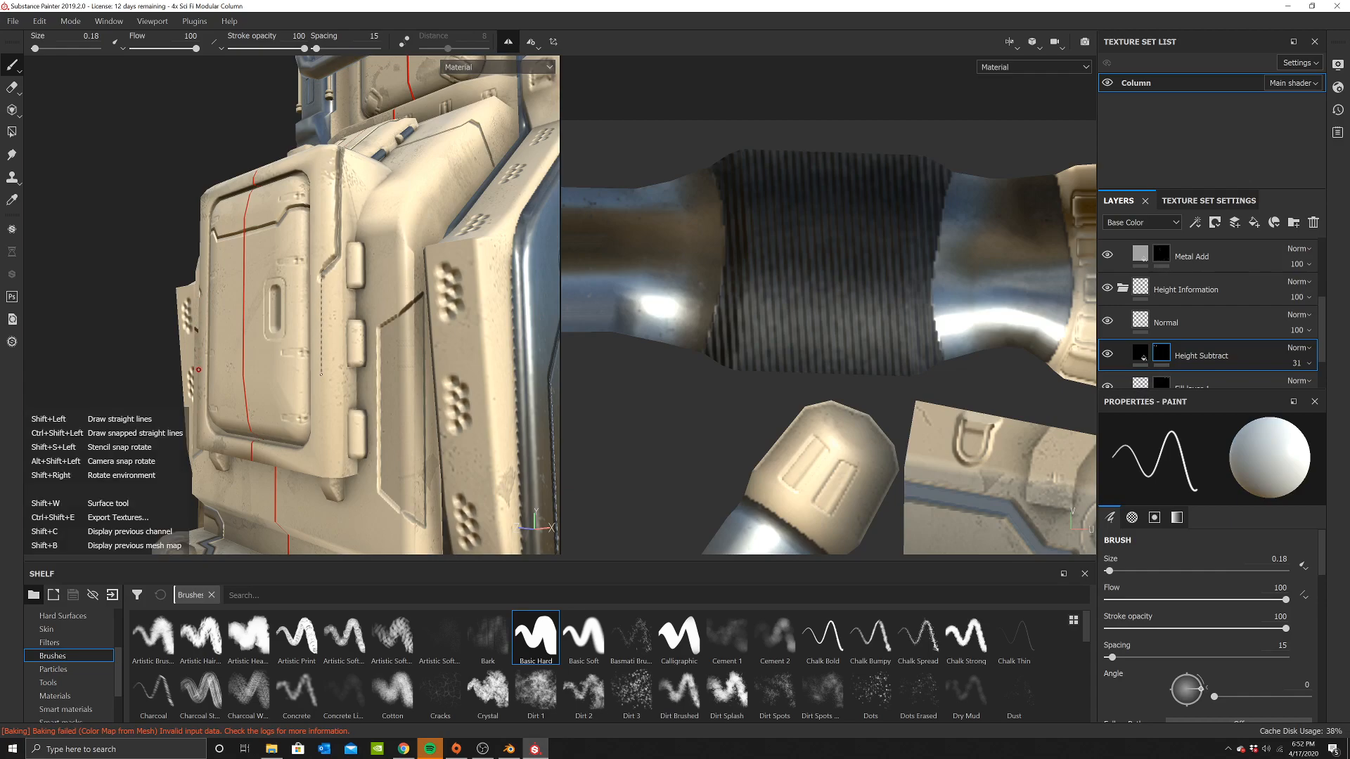
left_click(322, 374, "shift")
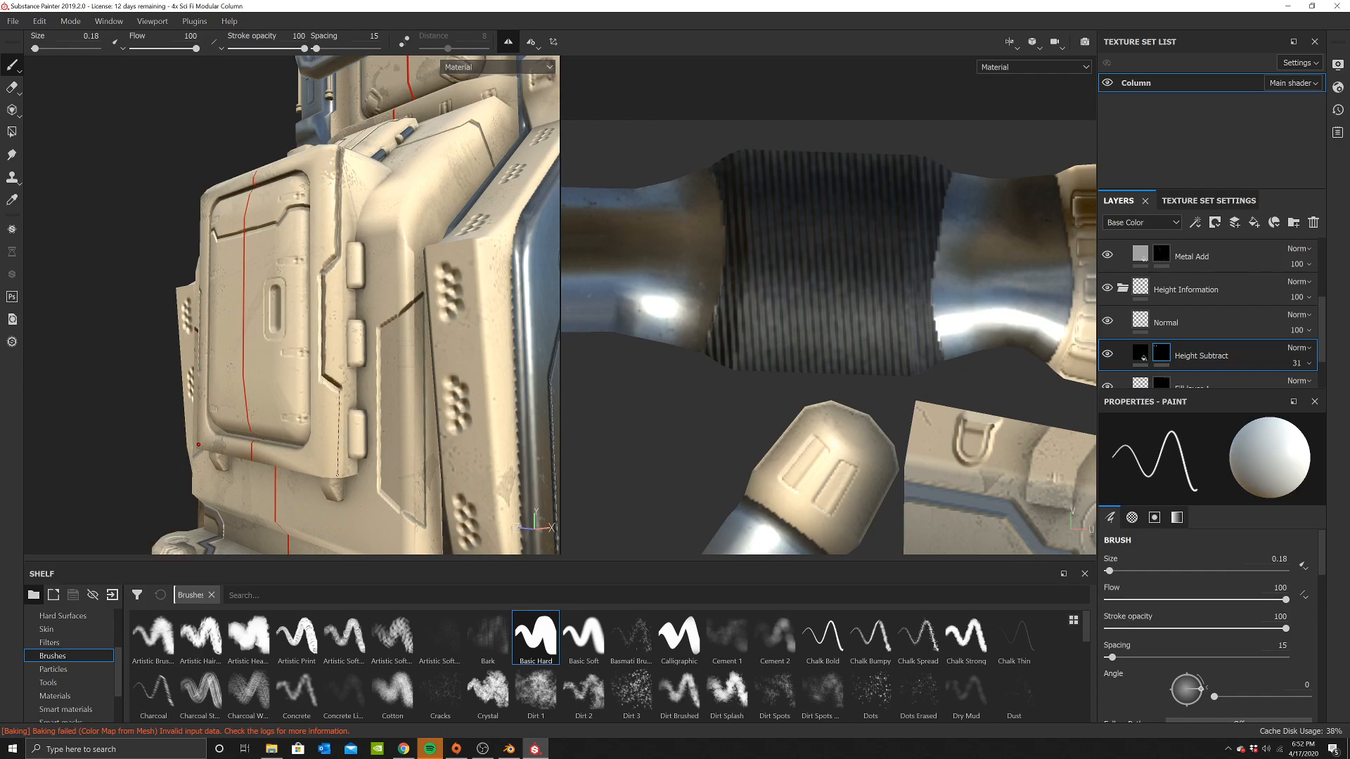
Examine the whole column from the front and side to find surfaces that still lack panel-line detail
scroll(339, 470, "down", 5)
mouse_move(379, 415)
left_mouse_down("alt")
mouse_move(466, 388)
mouse_move(365, 411)
left_mouse_up("alt")
scroll(365, 268, "down", 2)
middle_click_drag(365, 268, 359, 370, "alt")
left_click_drag(373, 289, 342, 272, "alt")
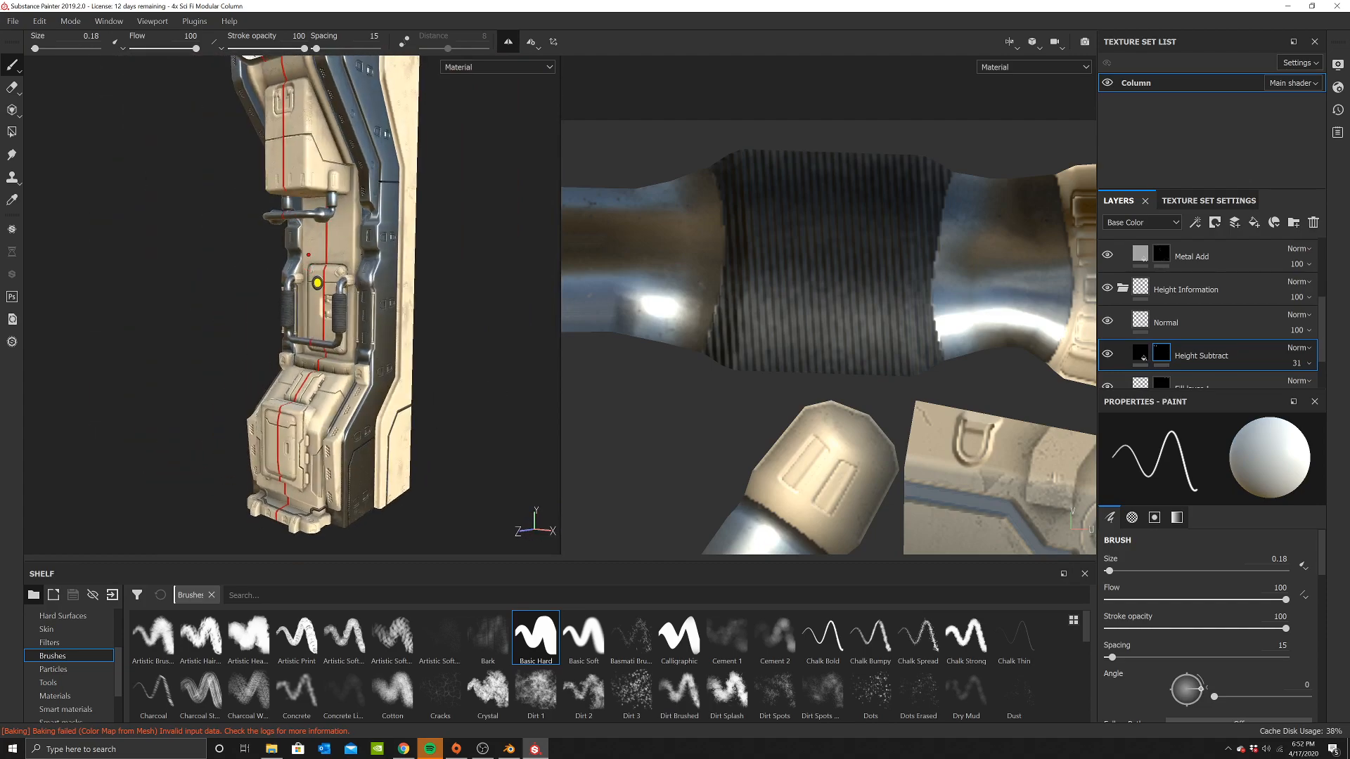
scroll(317, 283, "down", 2)
left_click_drag(428, 288, 405, 239, "alt")
middle_click_drag(329, 320, 324, 260, "alt")
scroll(317, 262, "up", 1)
left_click_drag(310, 262, 285, 262, "alt")
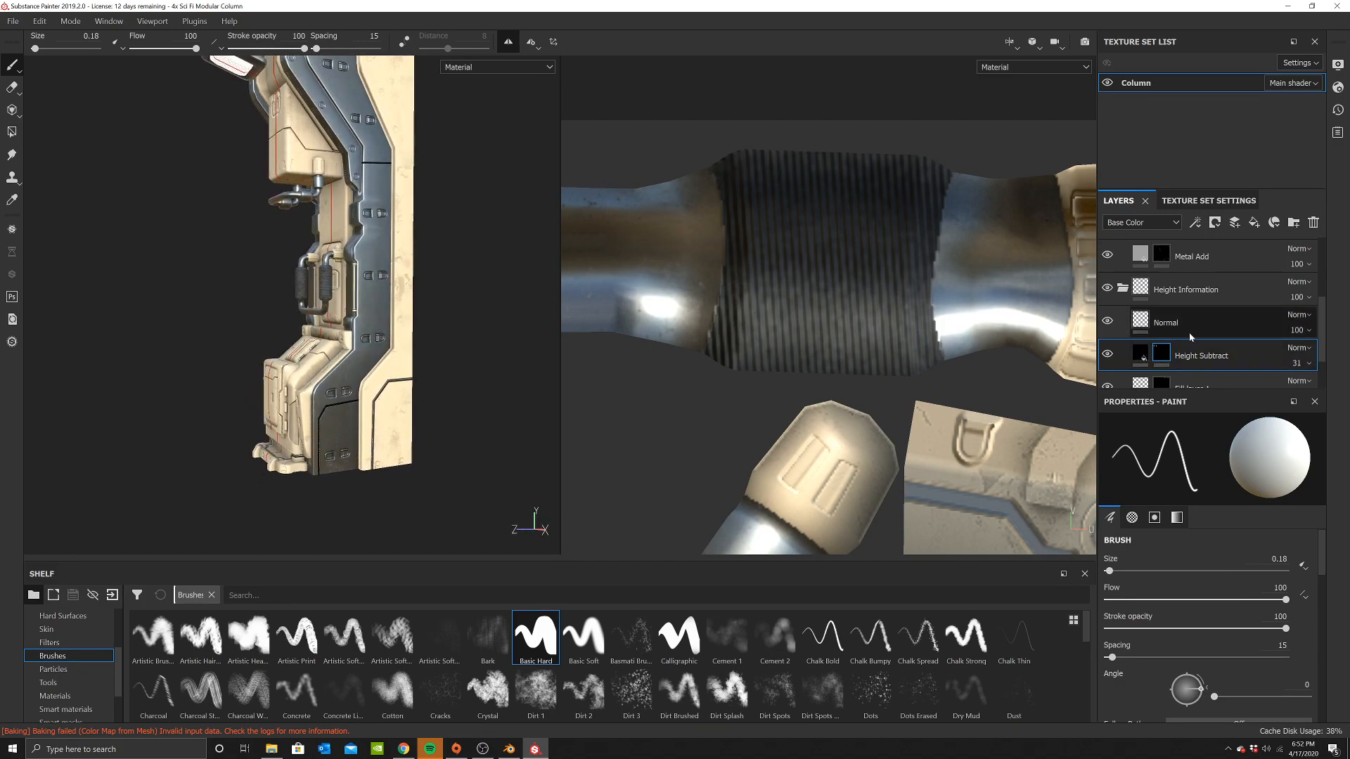
Erase the existing panel line on the lower beige rear side panel from the Metal Add layer's mask
left_click(1178, 258)
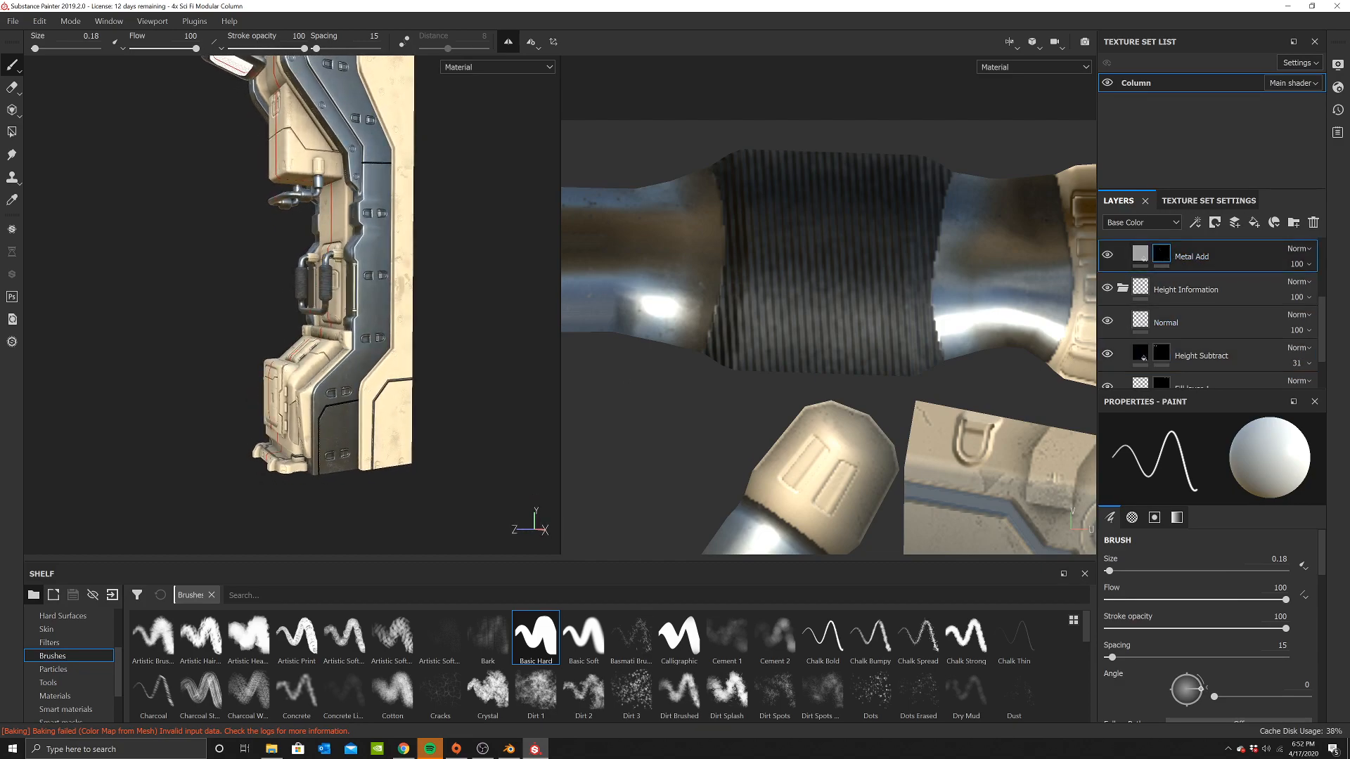
left_click_drag(338, 390, 314, 391, "alt")
middle_click_drag(393, 423, 382, 352, "alt")
scroll(373, 350, "up", 2)
left_click_drag(367, 349, 404, 332, "alt")
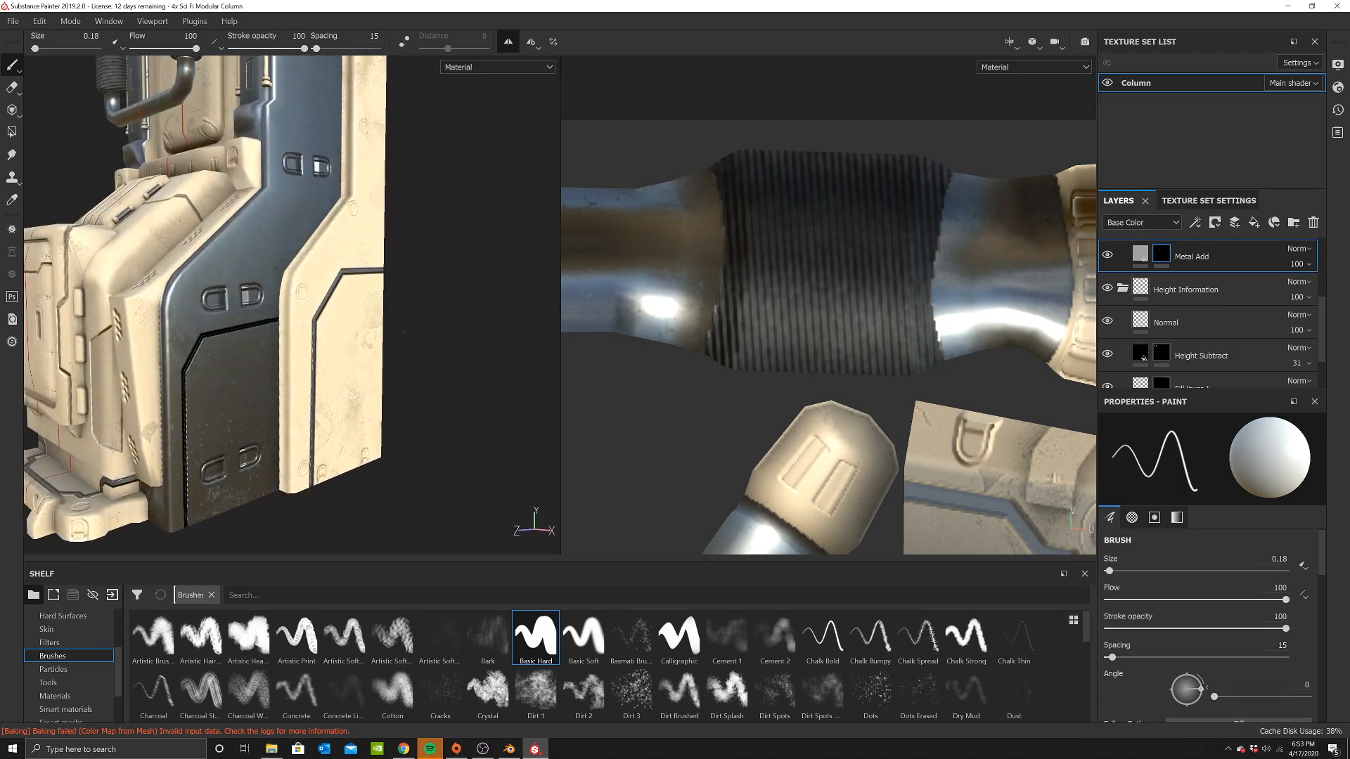
mouse_move(312, 303)
left_mouse_down("alt")
mouse_move(478, 316)
mouse_move(352, 313)
mouse_move(415, 337)
mouse_move(394, 330)
left_mouse_up("alt")
left_click(1143, 251)
left_click(1160, 256)
scroll(351, 309, "up", 4)
scroll(365, 324, "down", 3)
middle_click_drag(295, 369, 364, 336, "alt")
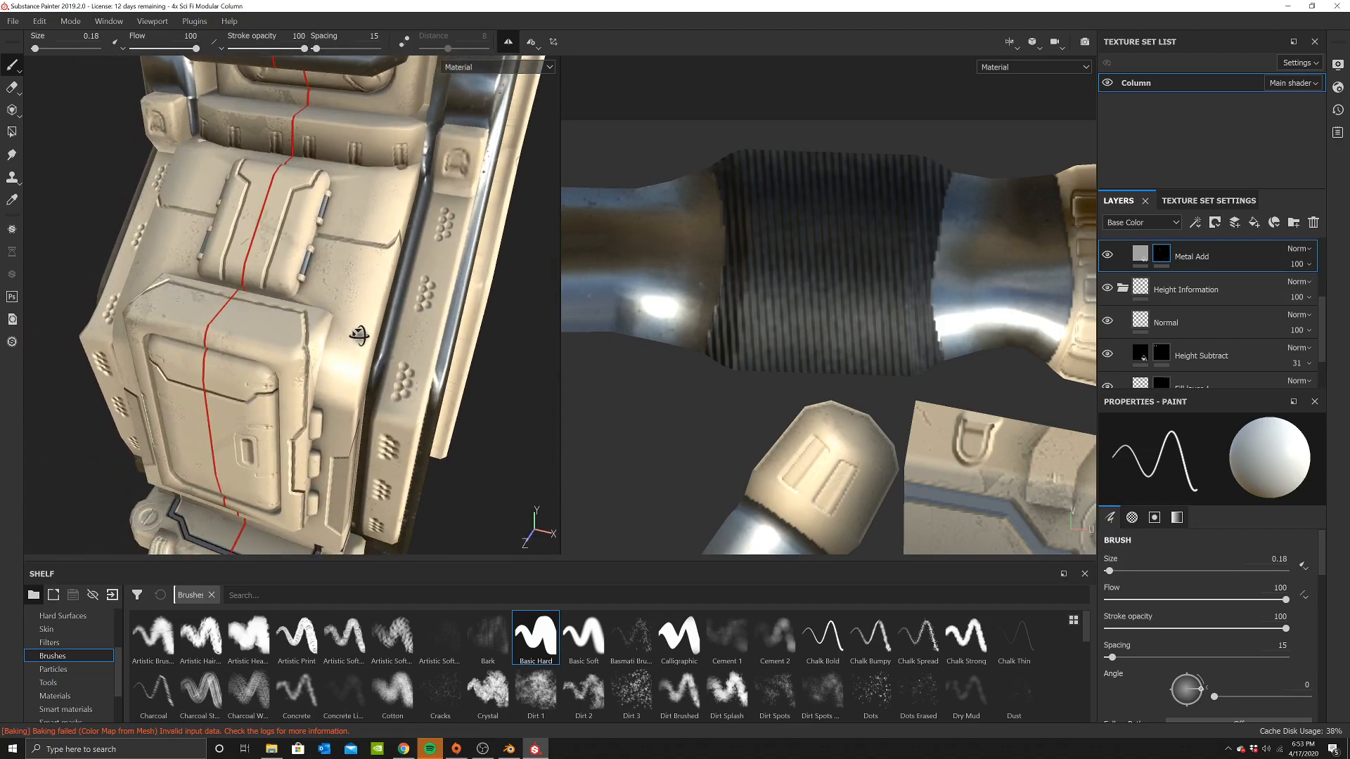
left_click_drag(351, 336, 364, 345, "alt")
scroll(360, 344, "up", 2)
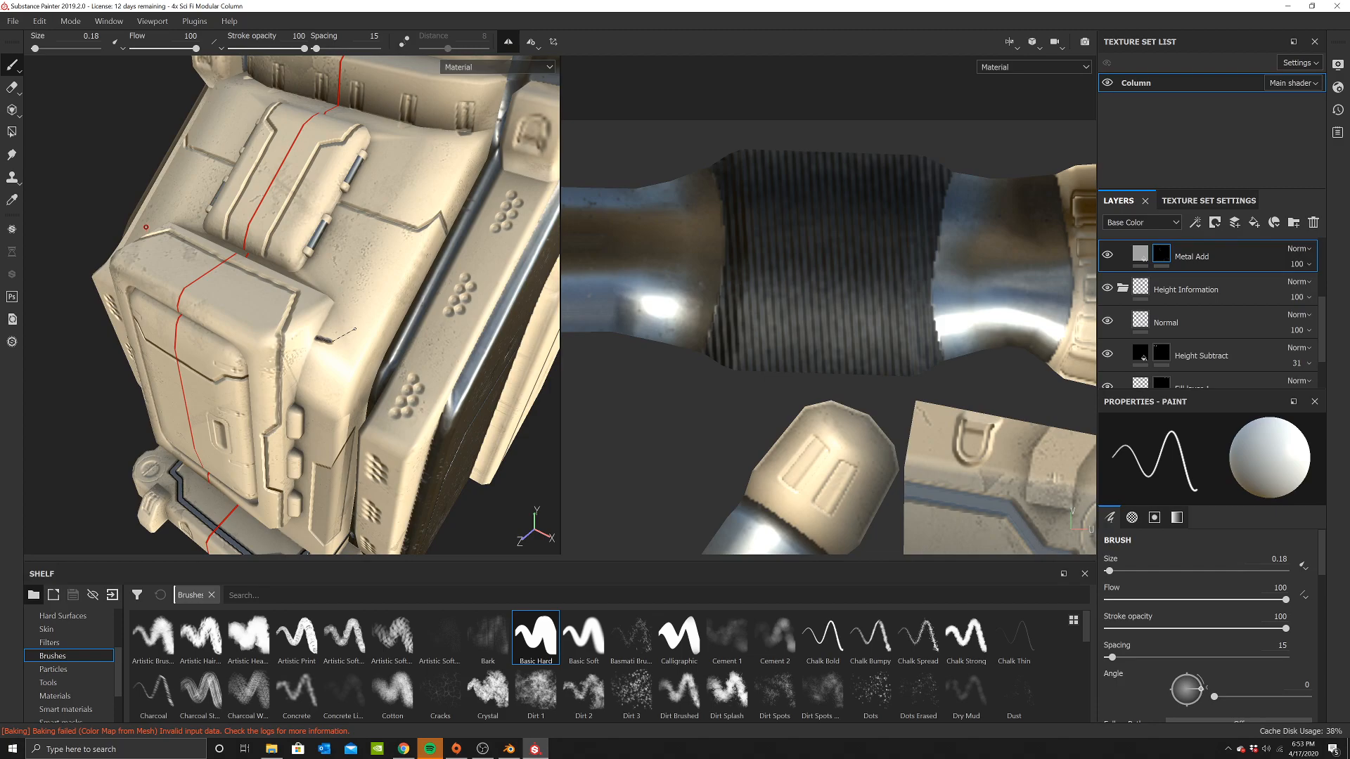
left_click_drag(373, 333, 290, 275, "alt")
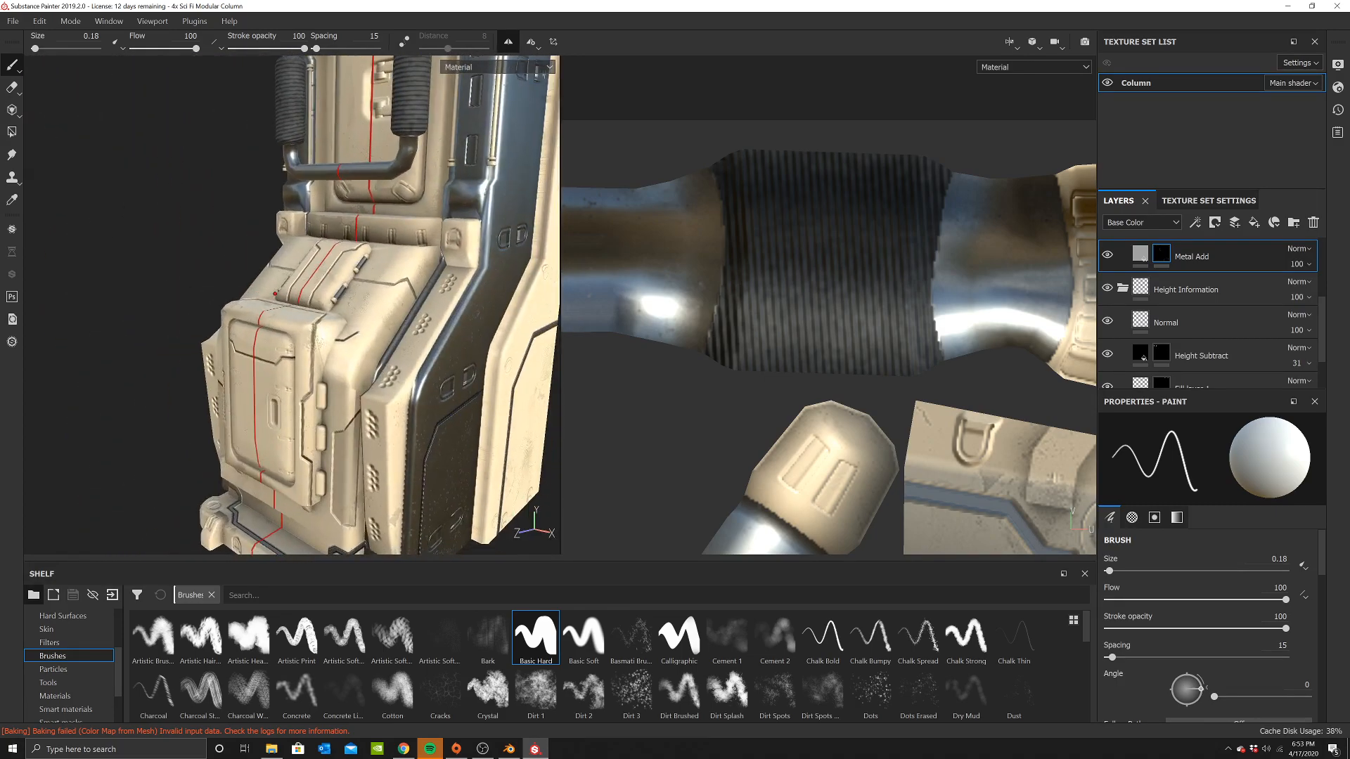
key("ctrl")
left_click_drag(407, 318, 277, 309, "alt")
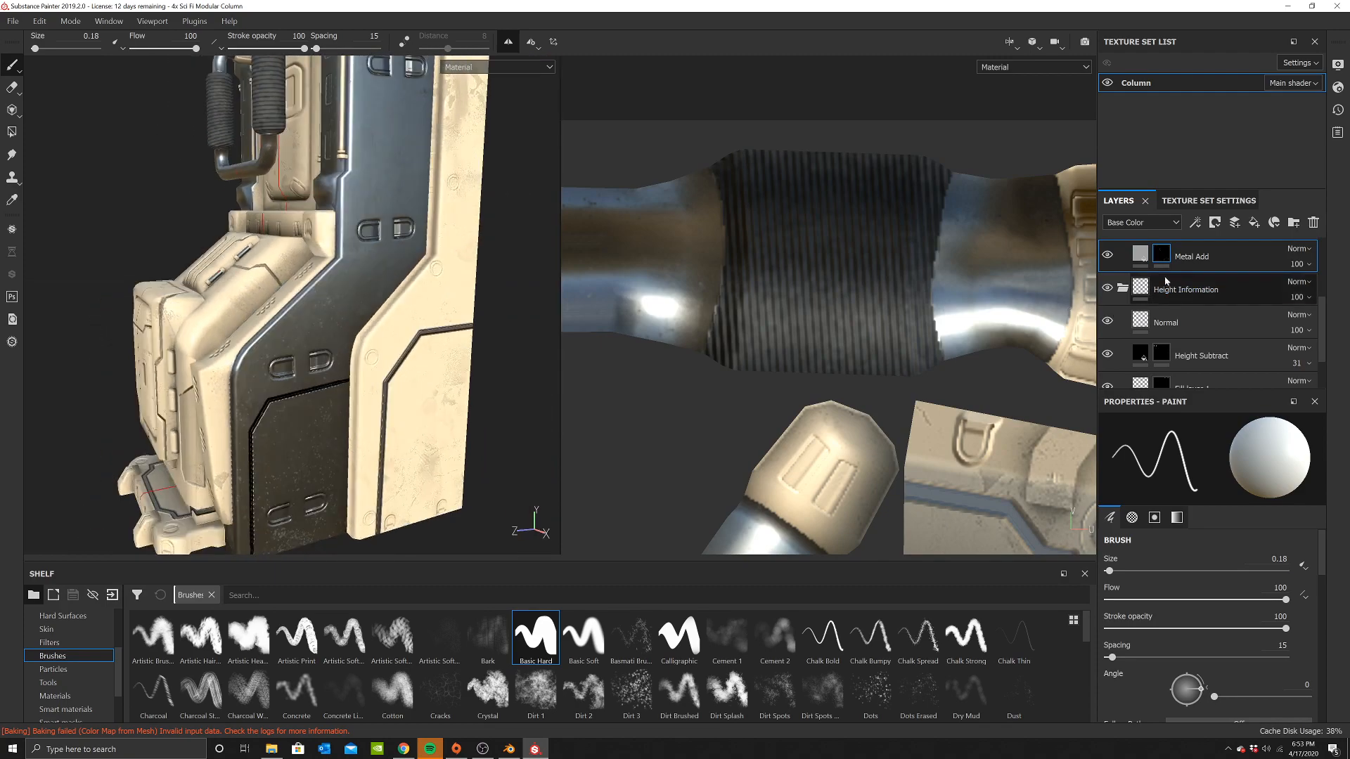
left_click(11, 89)
middle_click_drag(430, 357, 410, 321, "alt")
mouse_move(410, 321)
left_mouse_down()
mouse_move(385, 372)
mouse_move(394, 315)
mouse_move(416, 307)
left_mouse_up()
left_click_drag(387, 397, 364, 485)
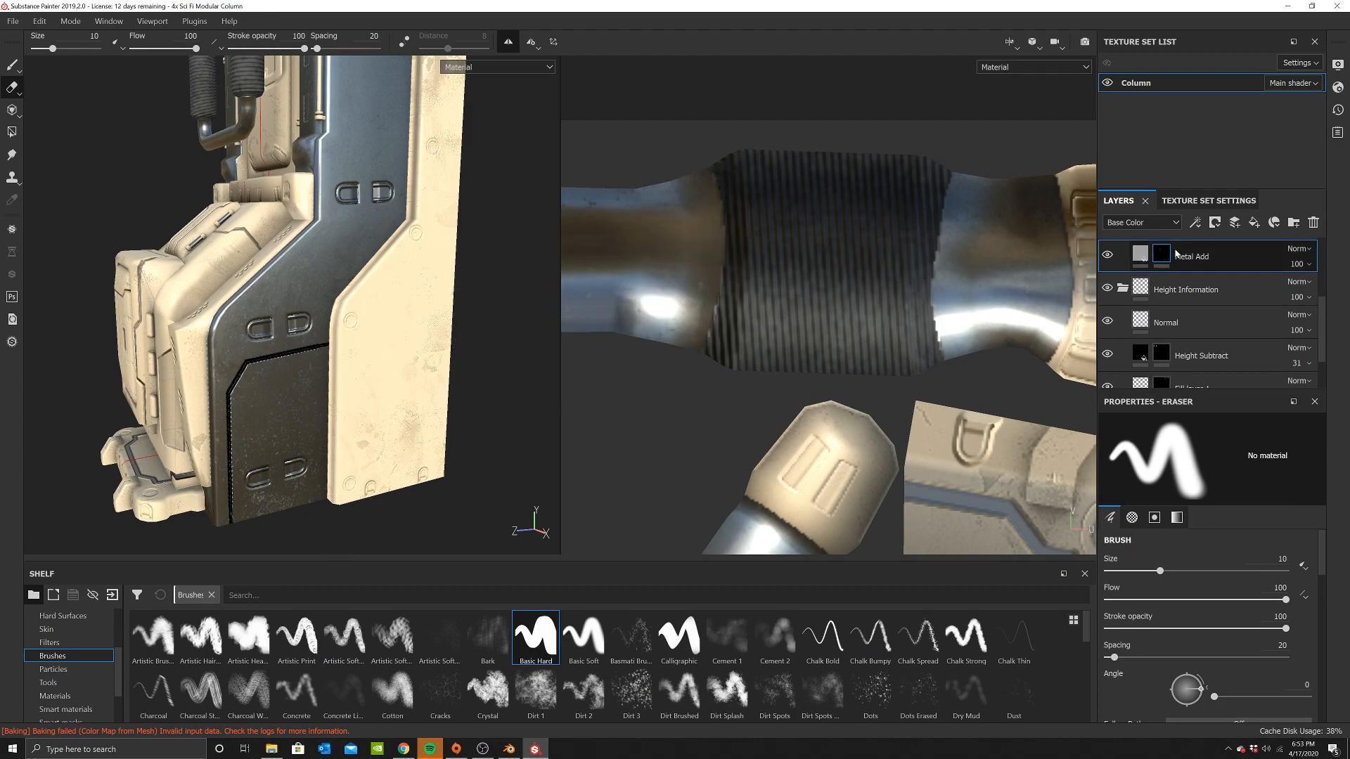
On the Height Subtract mask, paint a groove up the lower beige rear side panel, then angle it toward the rear edge
scroll(1180, 306, "up", 2)
scroll(1176, 308, "down", 1)
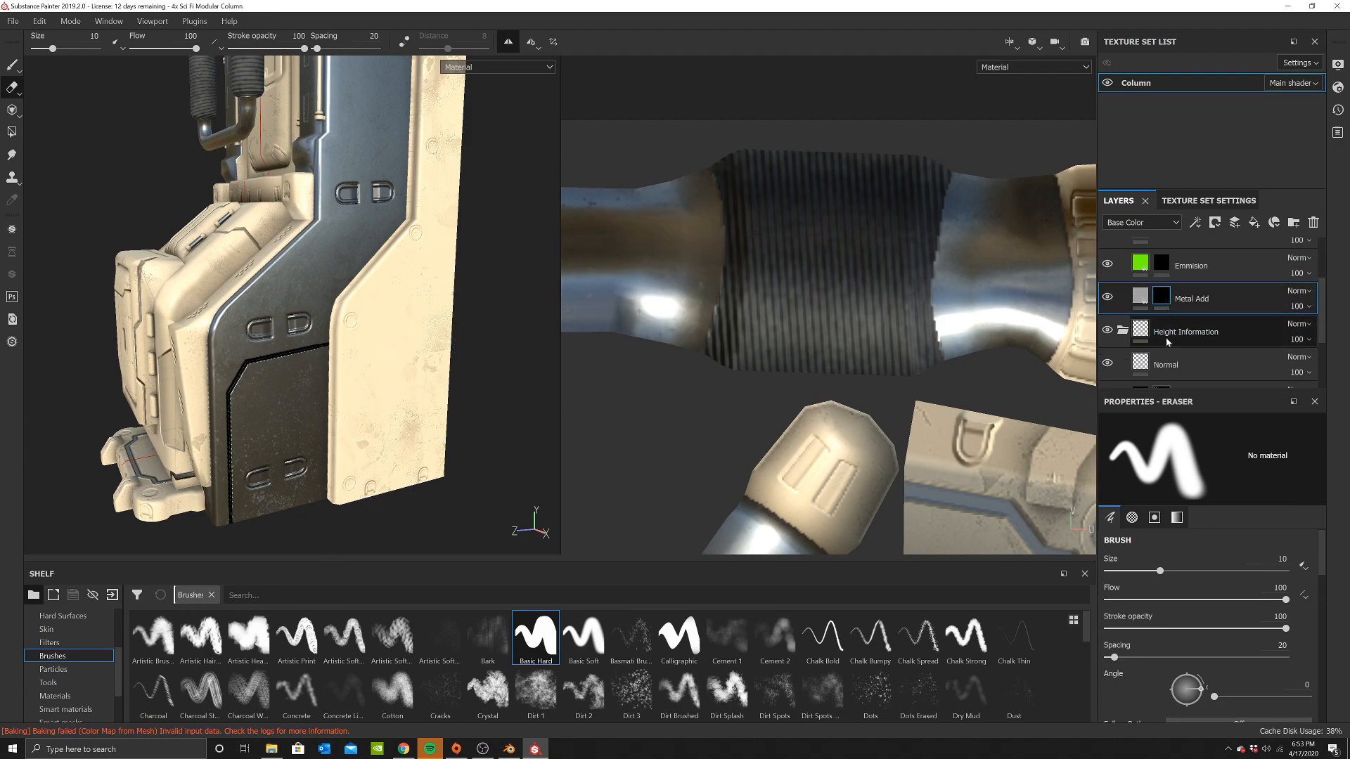
scroll(1167, 334, "down", 2)
left_click(1161, 354)
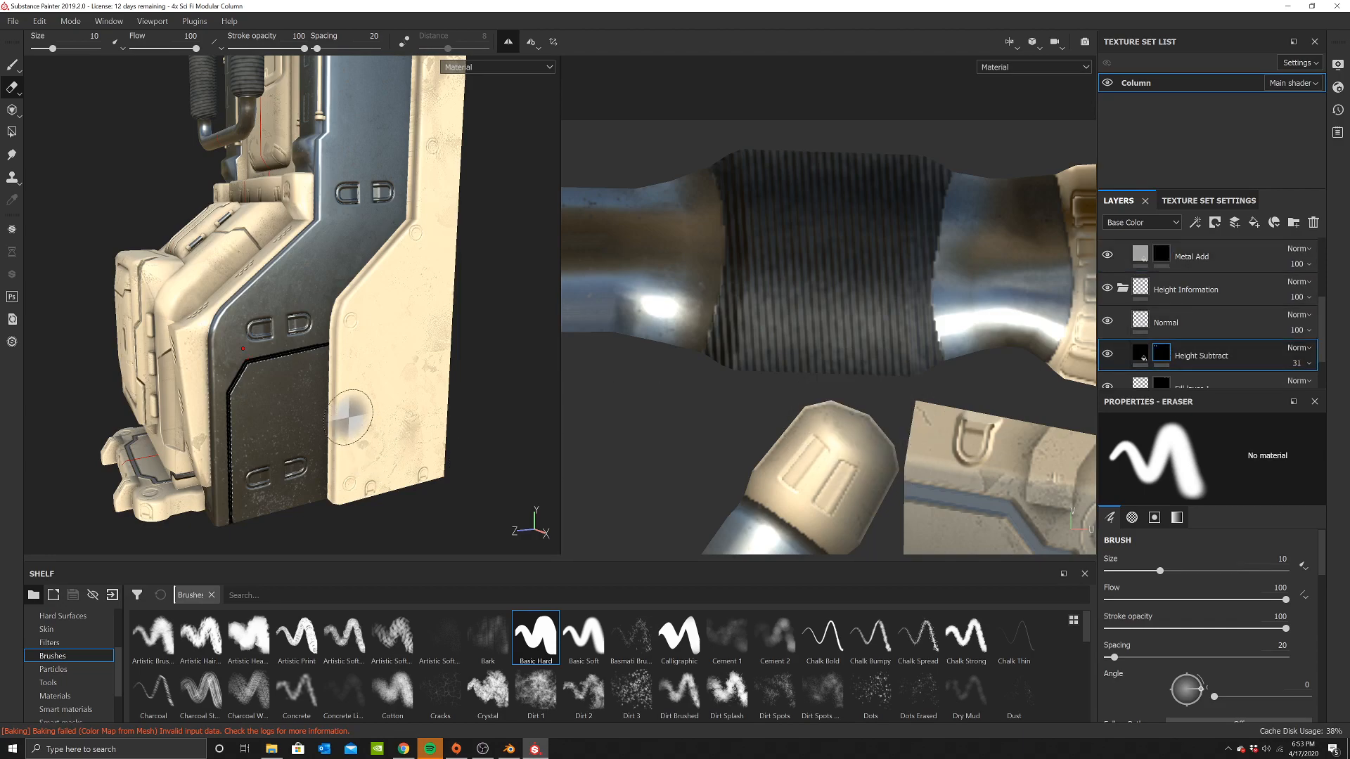
left_click(12, 65)
scroll(273, 302, "up", 1)
middle_click_drag(272, 302, 225, 263, "alt")
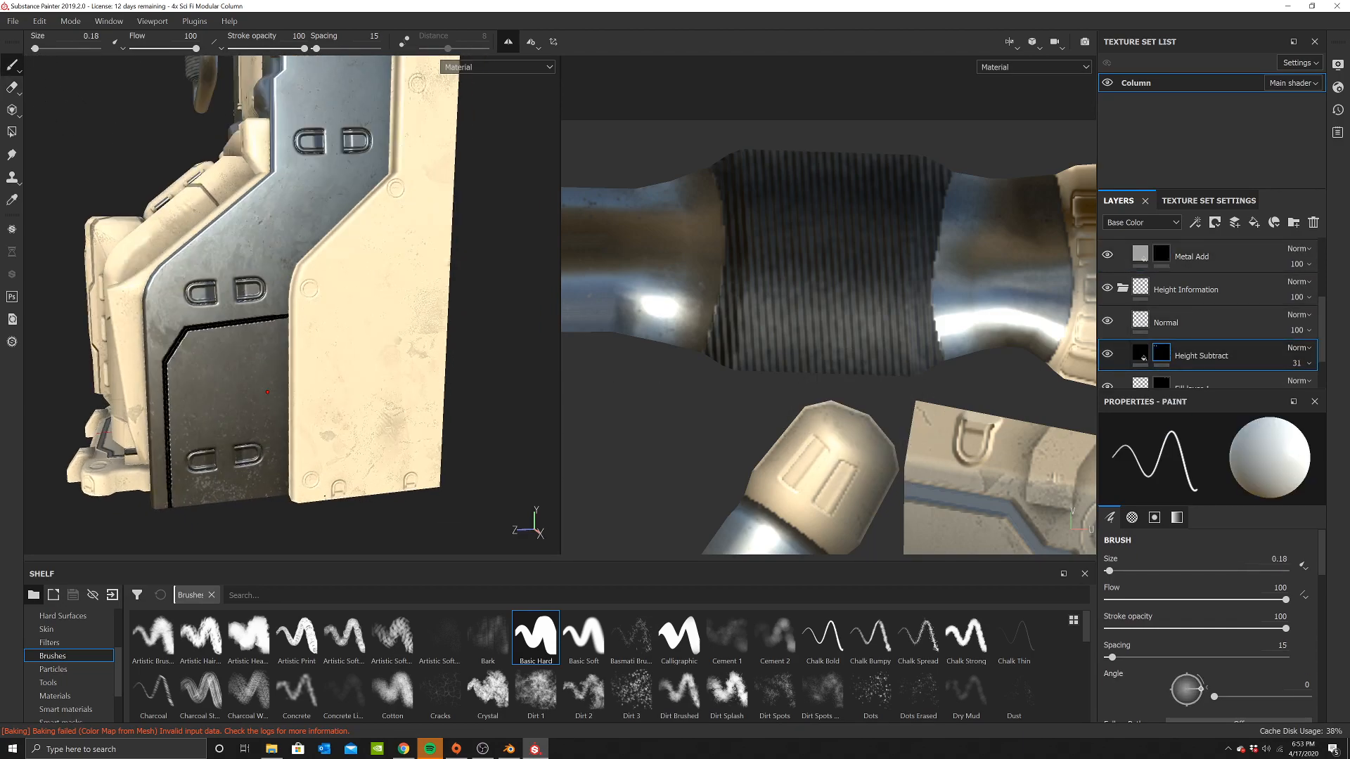
key("shift")
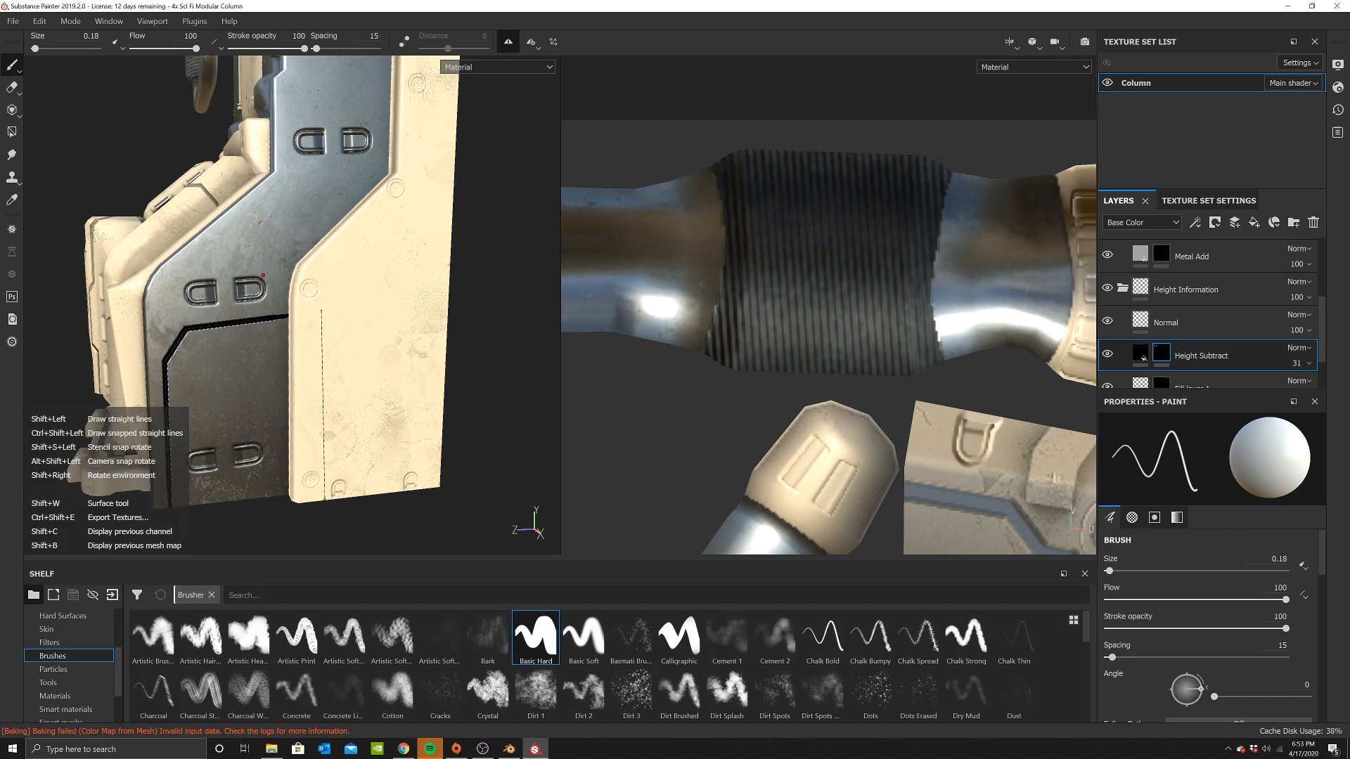
left_click(330, 294, "shift")
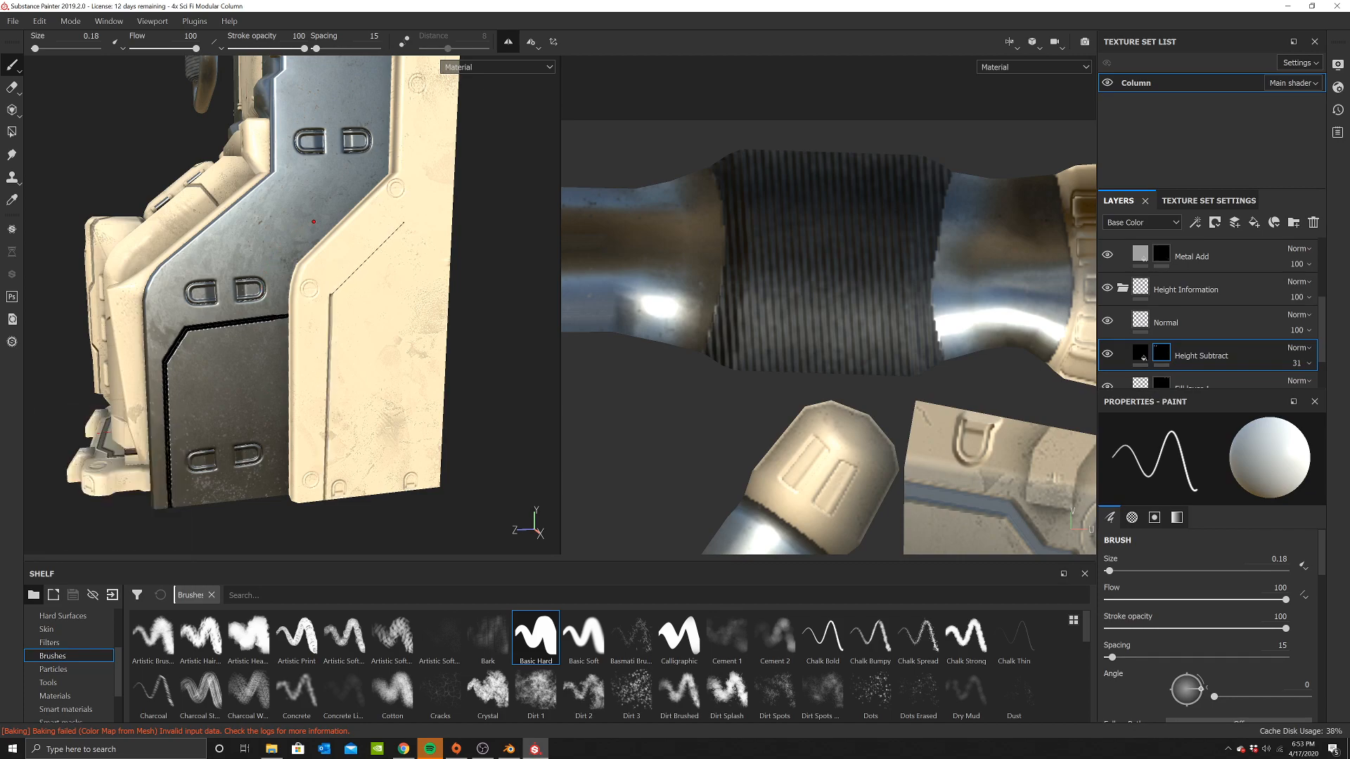
Paint two straight horizontal grooves across the middle section of the beige rear side panel, one higher than the other
scroll(330, 239, "down", 6)
mouse_move(352, 241)
left_mouse_down("alt")
mouse_move(461, 241)
mouse_move(351, 241)
left_mouse_up("alt")
middle_click_drag(327, 144, 351, 256, "alt")
left_click_drag(352, 257, 359, 256, "alt")
scroll(359, 254, "up", 5)
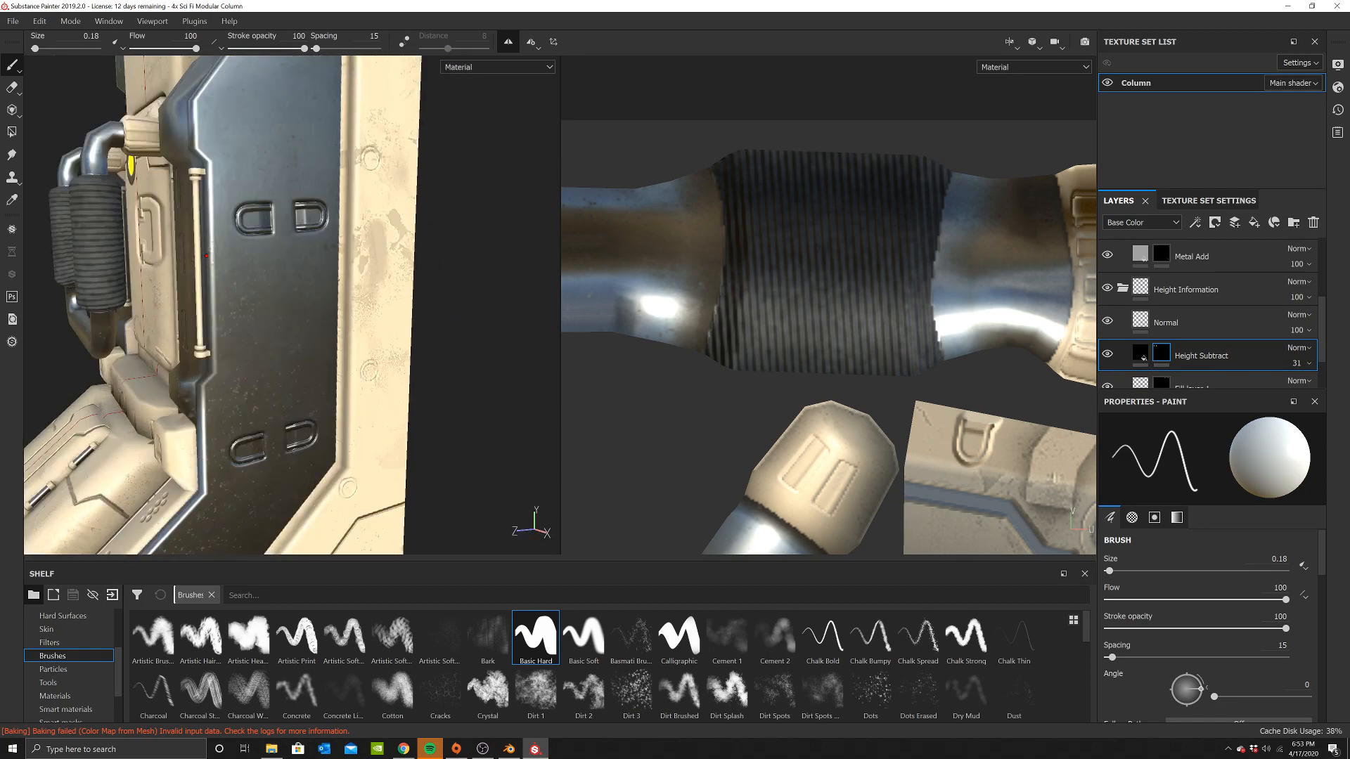
left_click(415, 280, "shift")
scroll(411, 279, "down", 3)
middle_click_drag(391, 76, 378, 218, "alt")
scroll(379, 218, "up", 3)
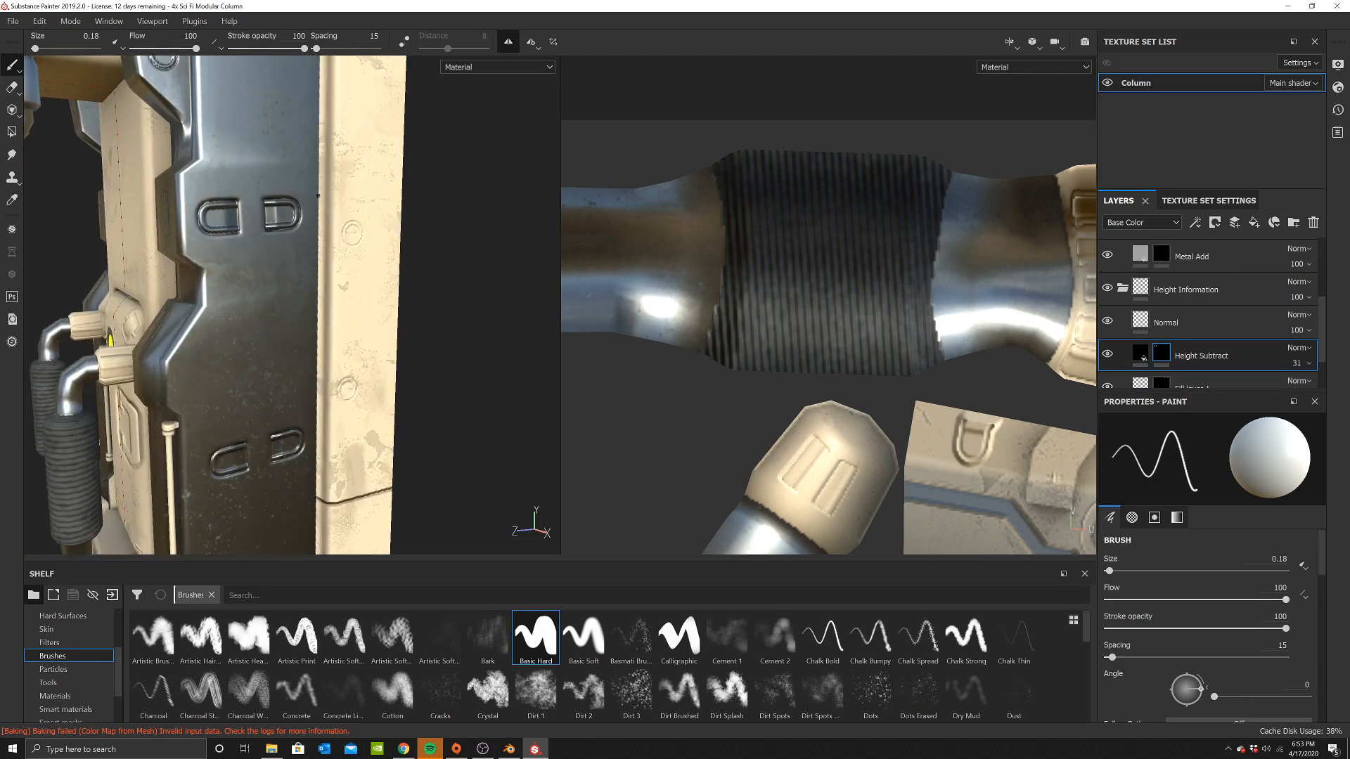
left_click(405, 192, "shift")
Paint a groove down the upper beige rear side panel from its top edge, angling along the metal frame and ending at the rear edge
scroll(411, 144, "down", 2)
middle_click_drag(414, 140, 382, 445, "alt")
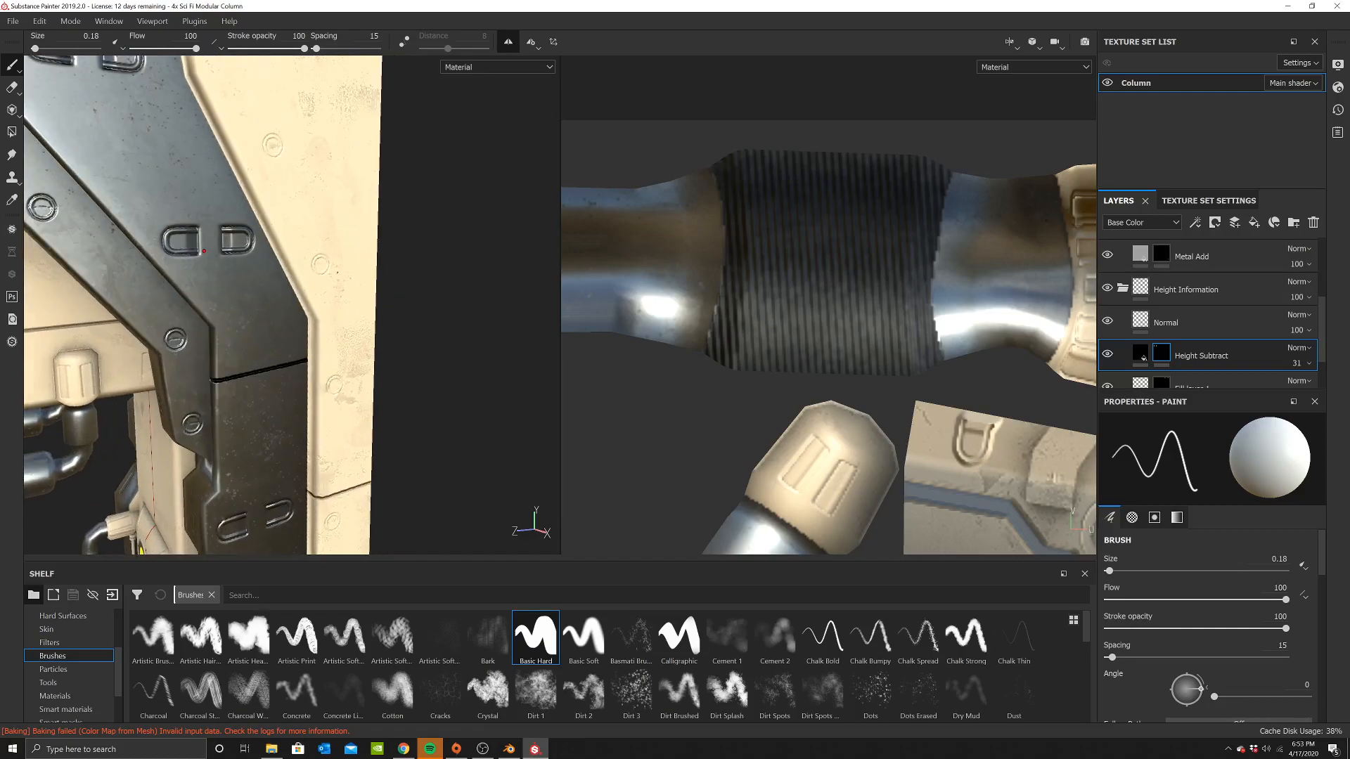
scroll(171, 242, "down", 5)
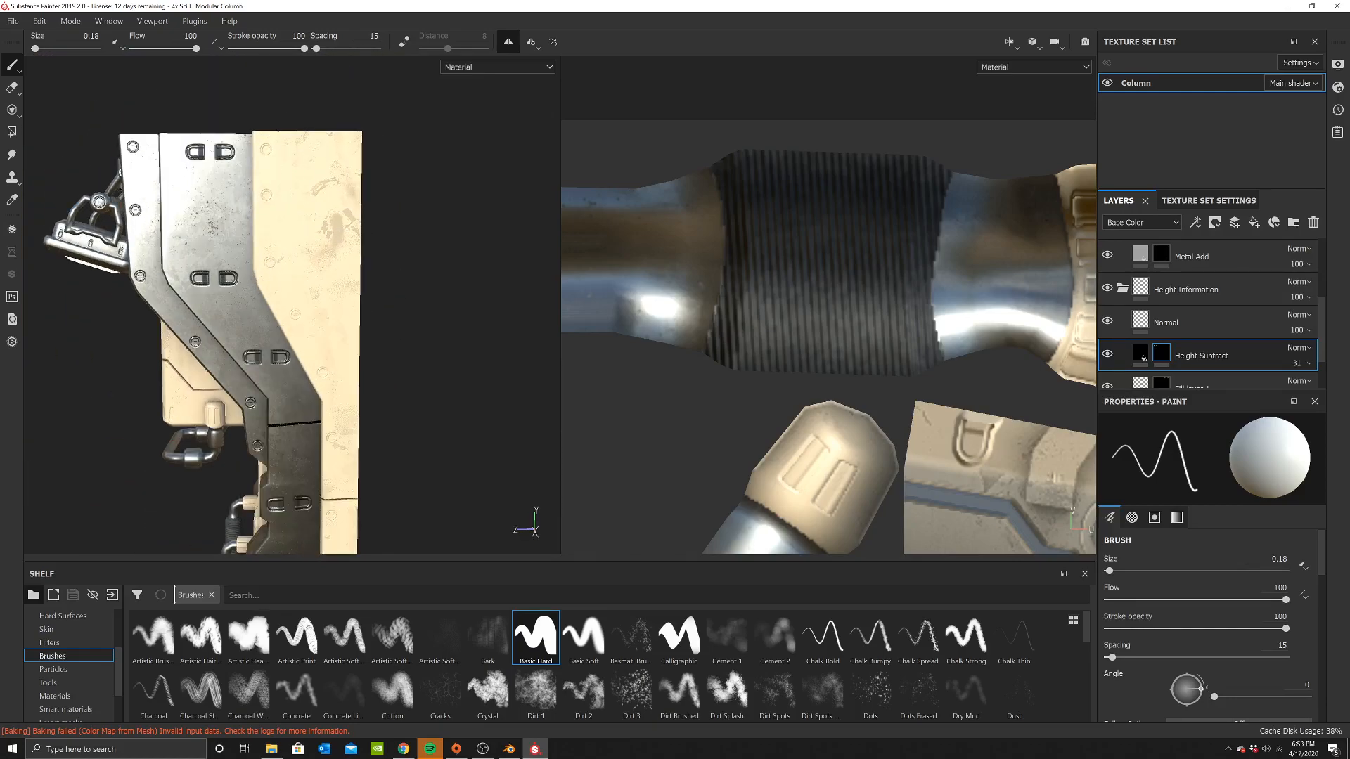
left_click(278, 256, "shift")
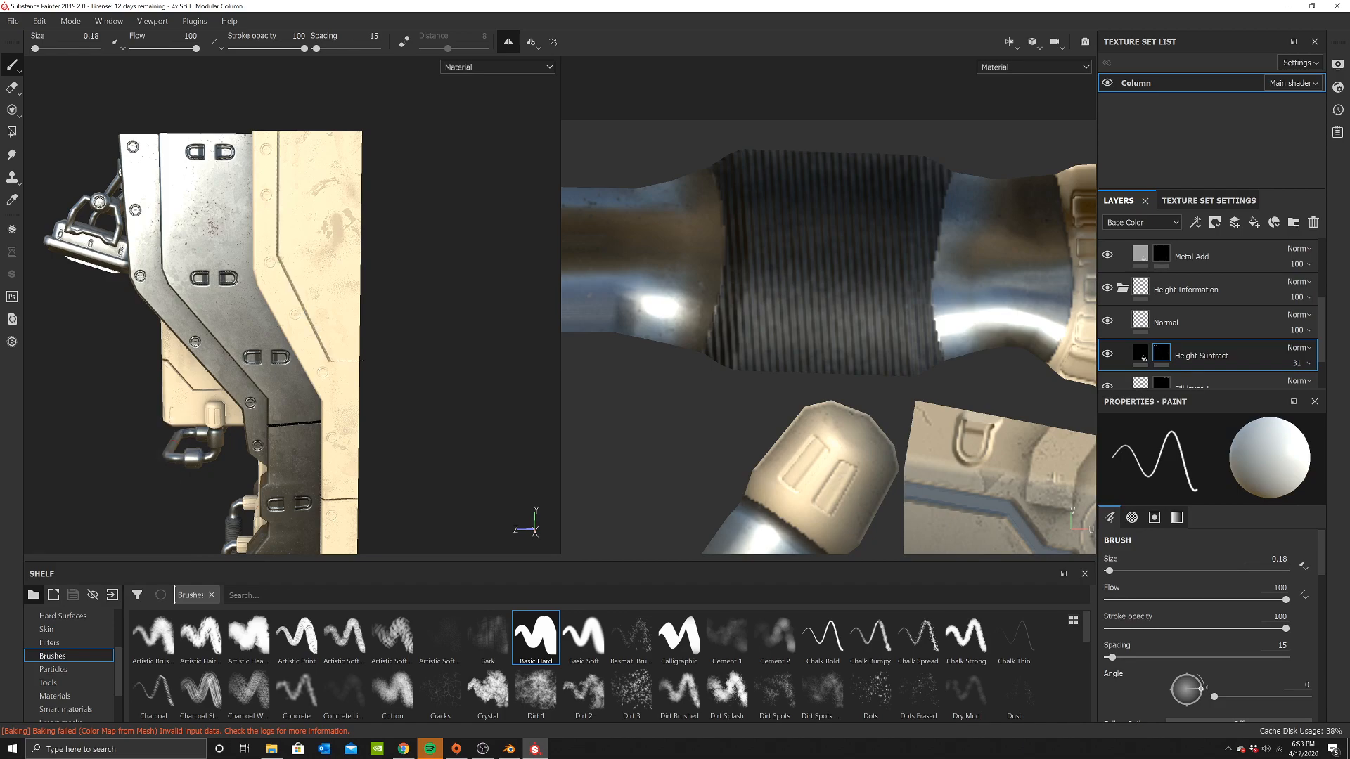
Select the Normal layer and load a slotted Circle Button from the Hard Surfaces assets as the brush's normal detail
scroll(211, 337, "down", 3)
left_click_drag(295, 344, 427, 328, "alt")
scroll(333, 455, "up", 3)
middle_click_drag(289, 290, 332, 276, "alt")
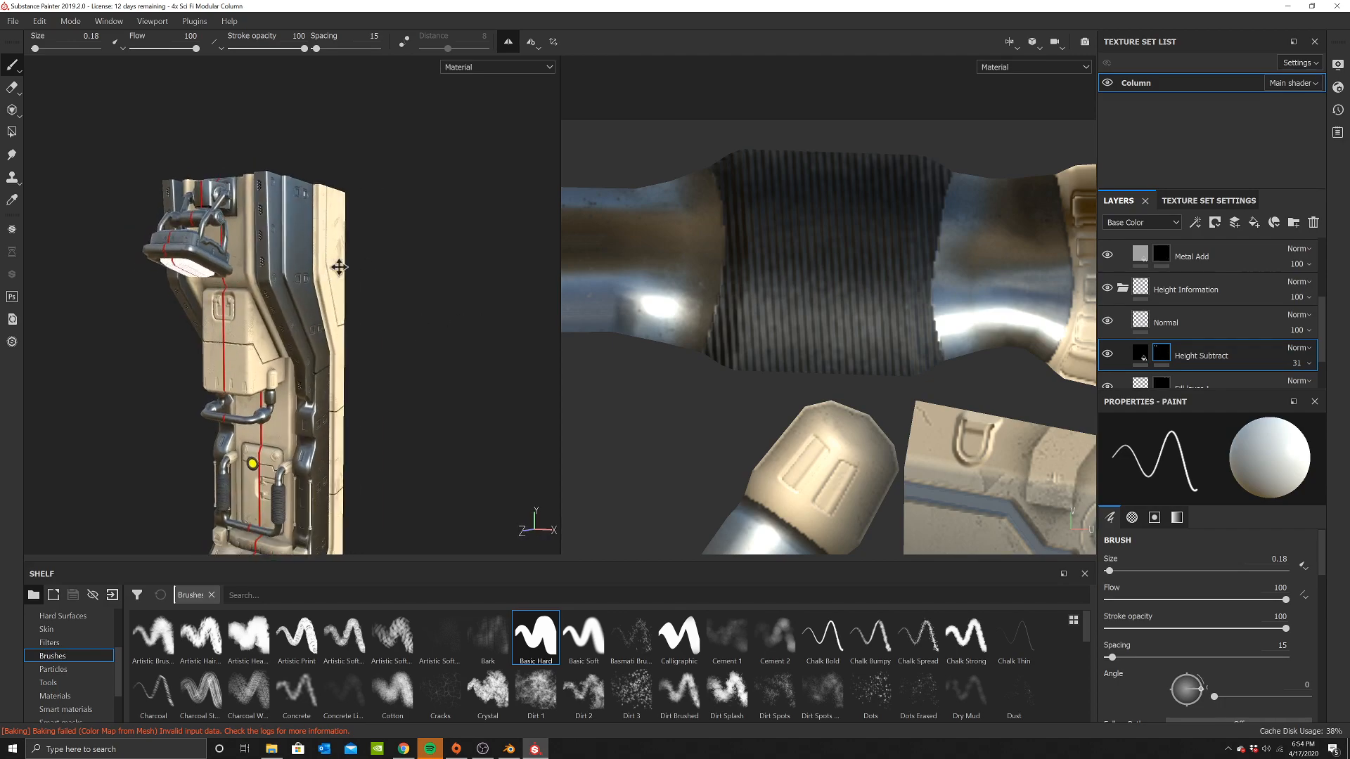
left_click_drag(332, 277, 346, 286, "alt")
left_click(1140, 322)
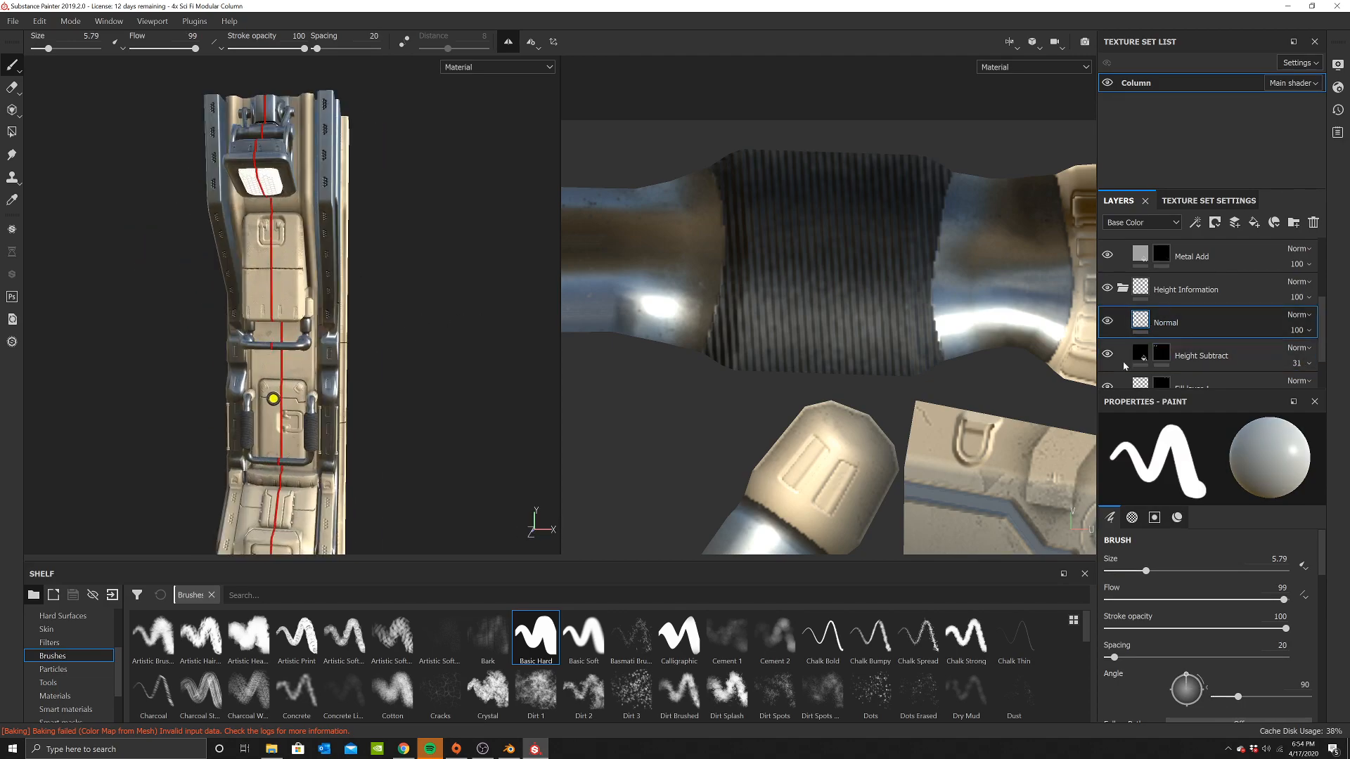
scroll(330, 275, "up", 5)
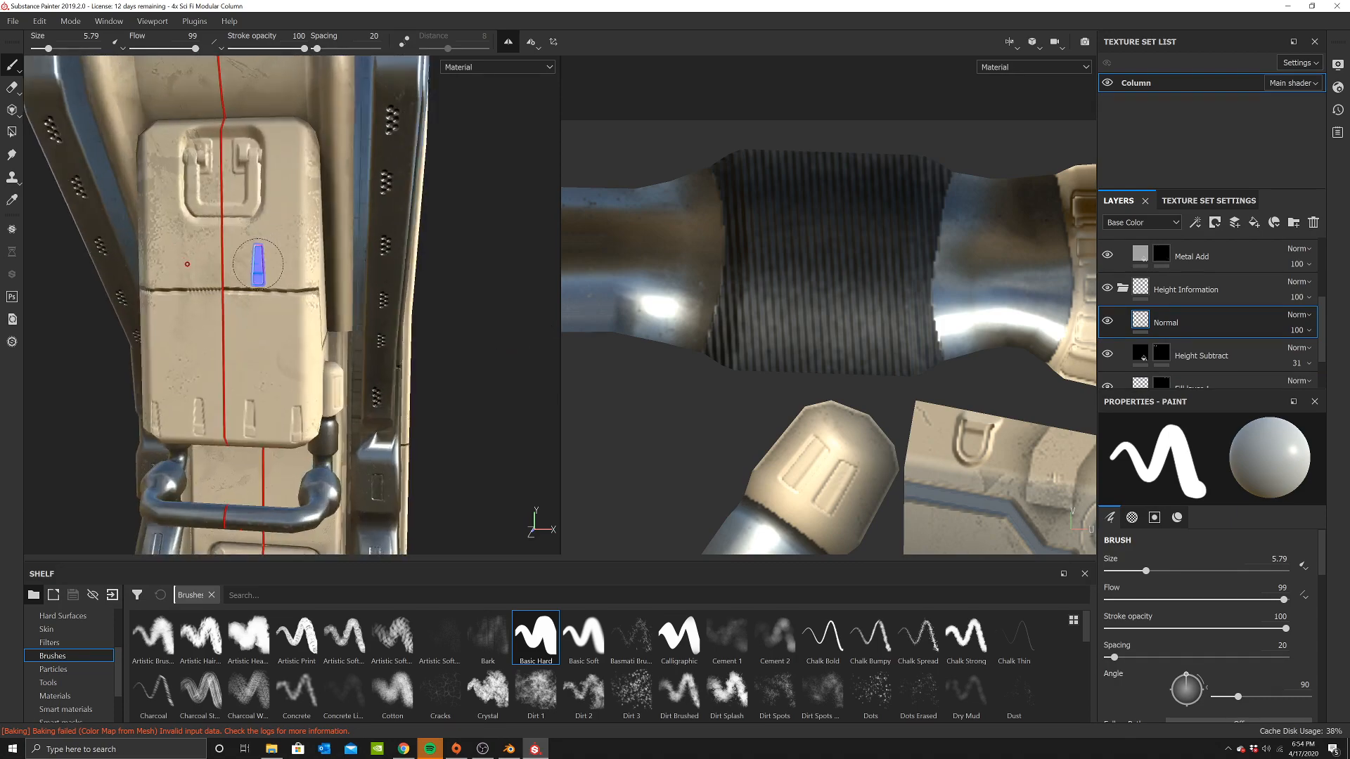
scroll(70, 661, "up", 2)
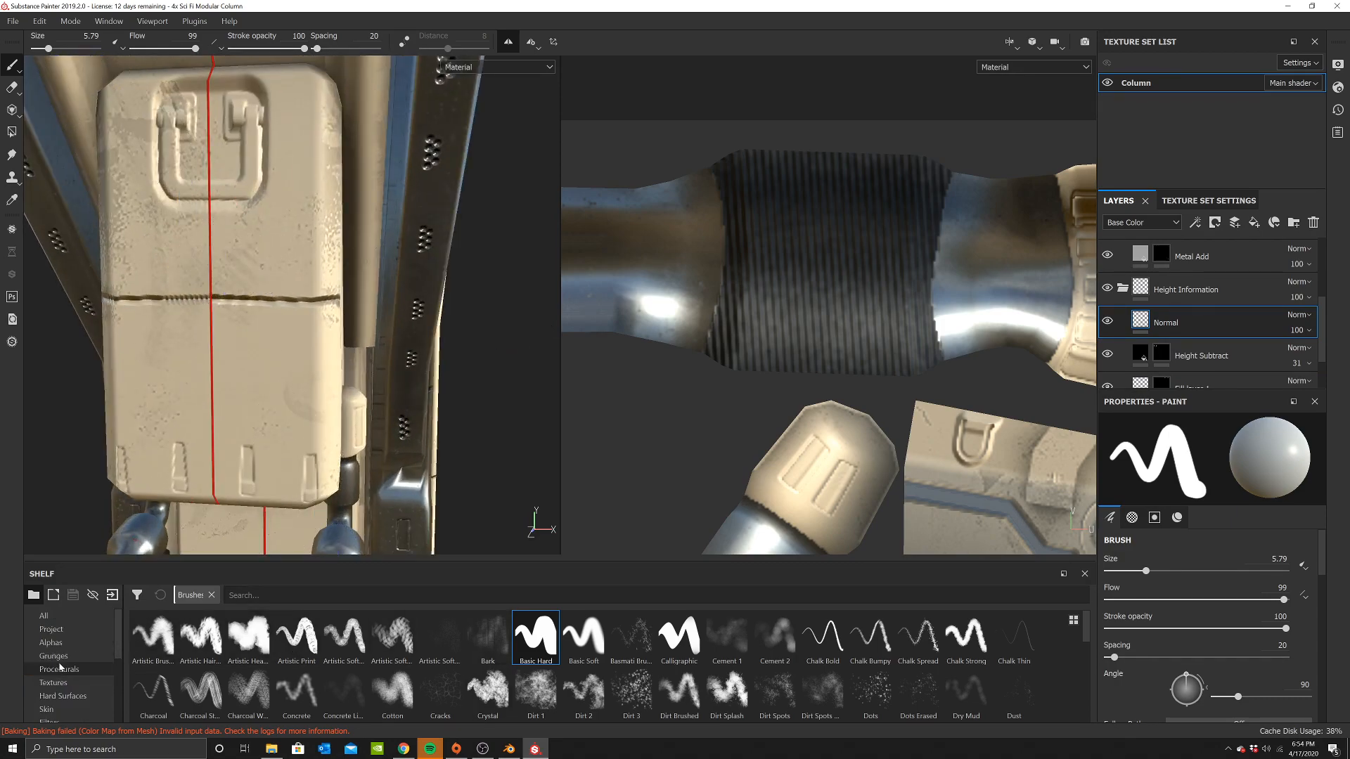
left_click(60, 696)
key("p")
left_click_drag(965, 636, 675, 448)
Set the brush size to 3.05 and stamp the slotted circle button on the upper beige box beside its groove
right_click_drag(60, 82, 42, 82, "ctrl")
scroll(293, 305, "up", 3)
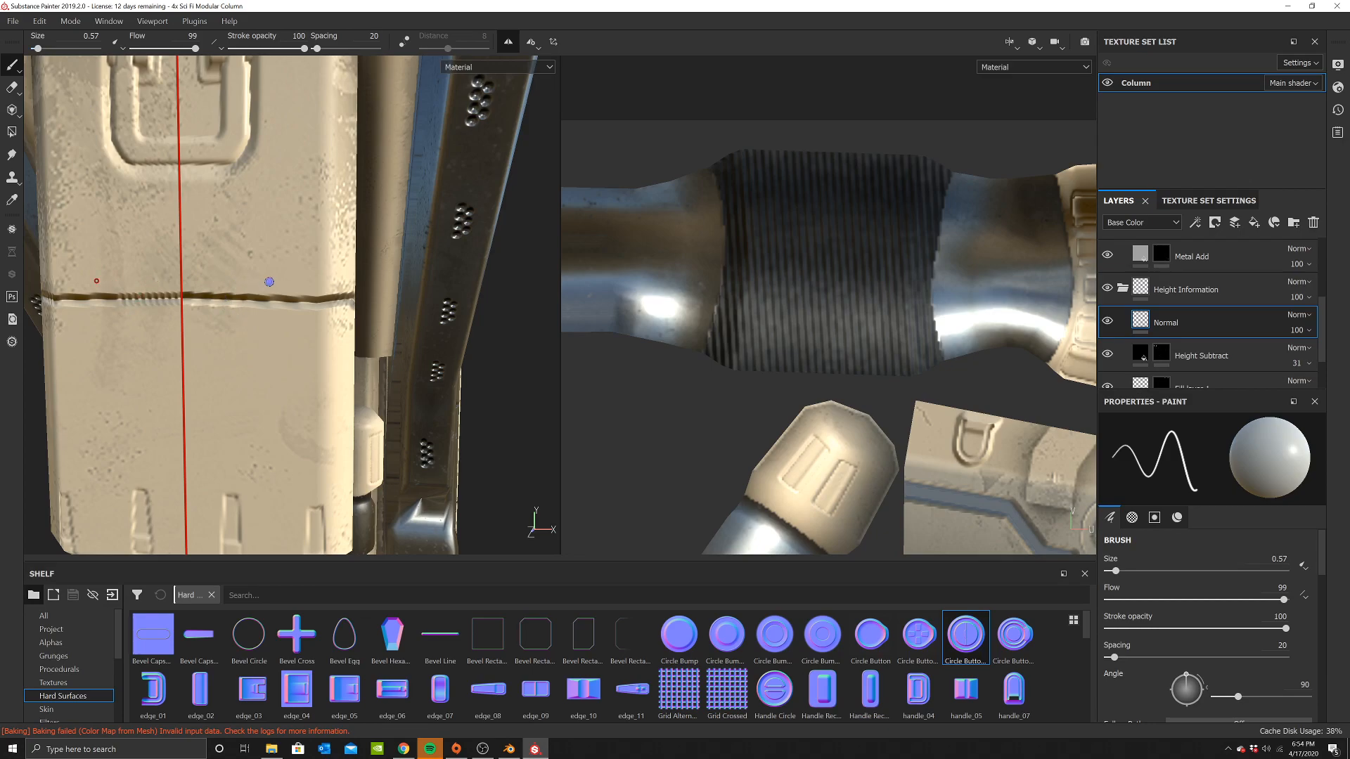
left_click_drag(342, 279, 298, 287, "alt")
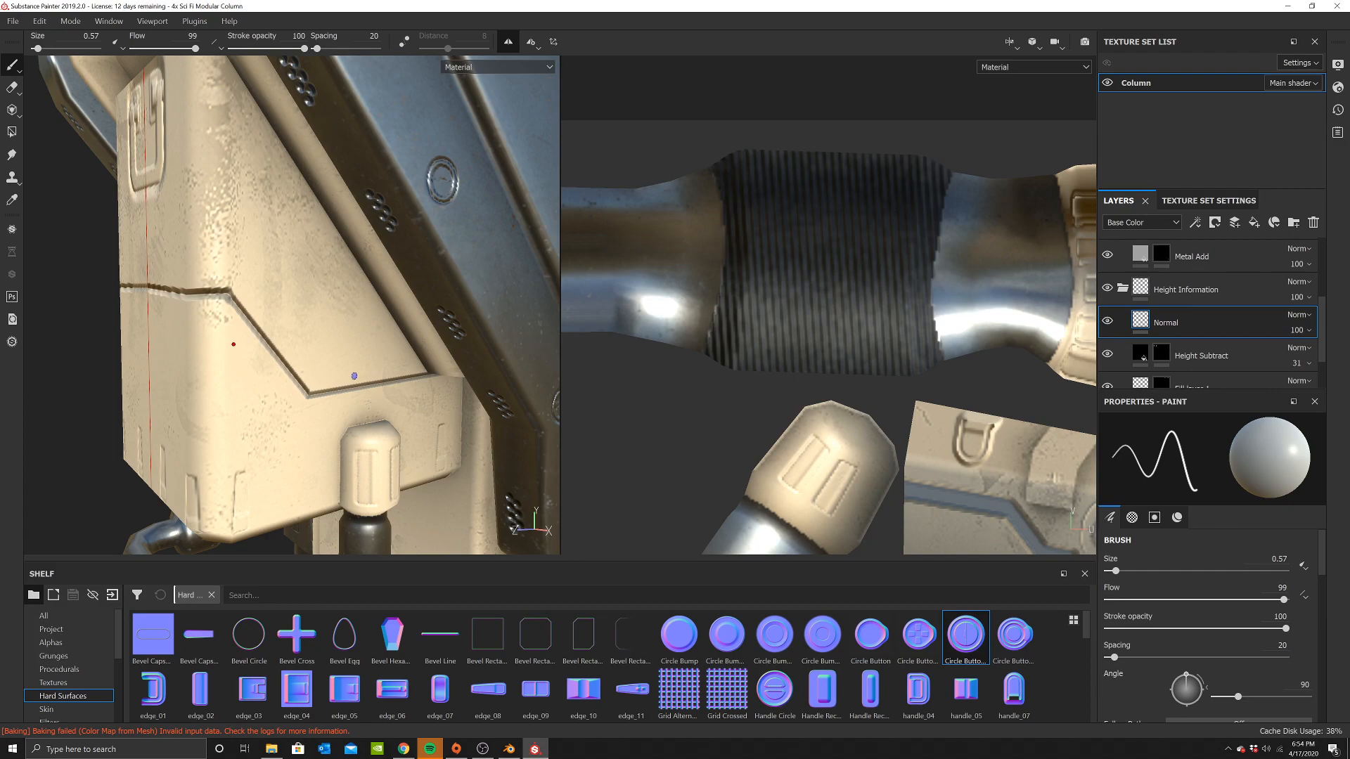
left_click_drag(37, 47, 45, 48)
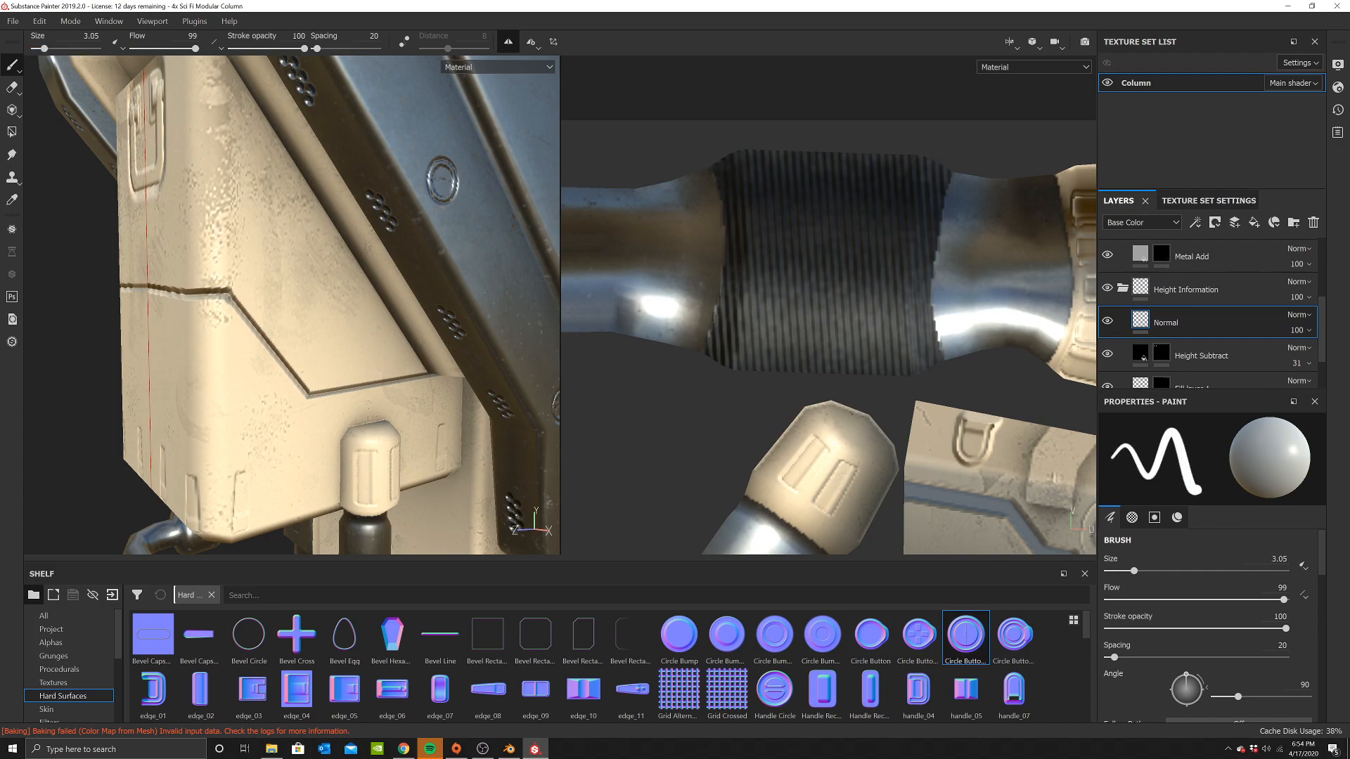
scroll(438, 303, "down", 4)
scroll(372, 309, "up", 2)
left_click(356, 316)
left_click_drag(373, 344, 440, 340, "alt")
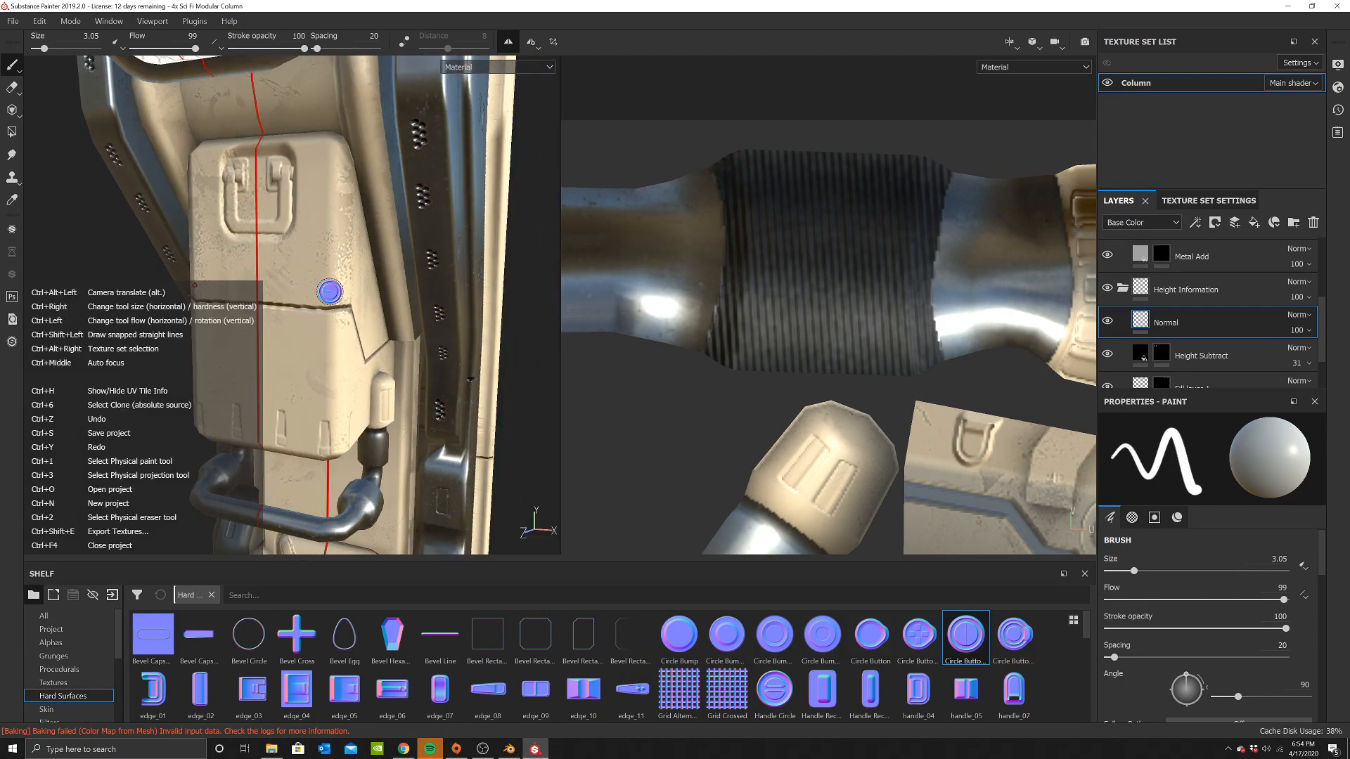
scroll(299, 291, "up", 2)
left_click(322, 294)
Reduce the brush size to 1.39 and stamp the slotted circle button on the lower front door near its upper groove
left_click_drag(322, 294, 289, 306, "alt")
scroll(394, 358, "down", 2)
left_click_drag(322, 382, 345, 362, "alt")
middle_click_drag(345, 362, 409, 217, "alt")
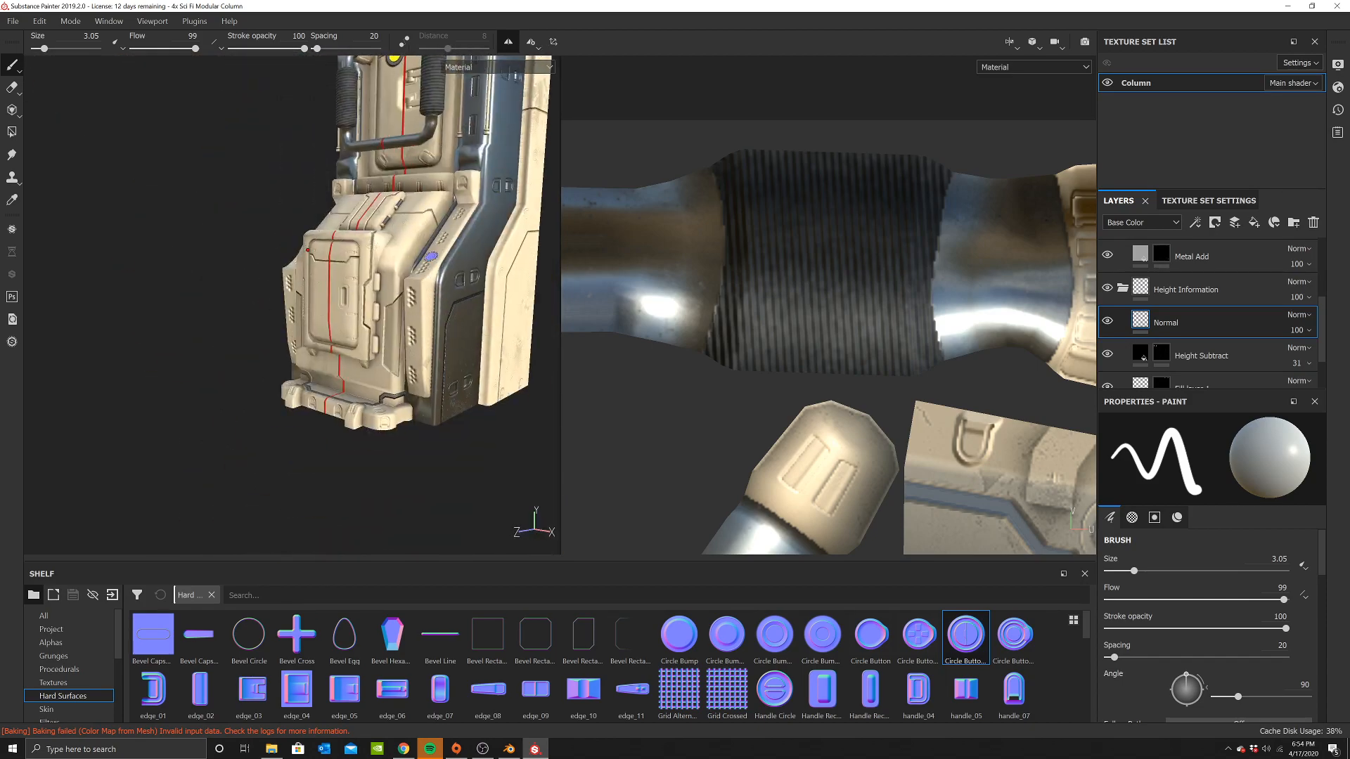
scroll(337, 265, "up", 3)
left_click(39, 49)
scroll(298, 179, "up", 3)
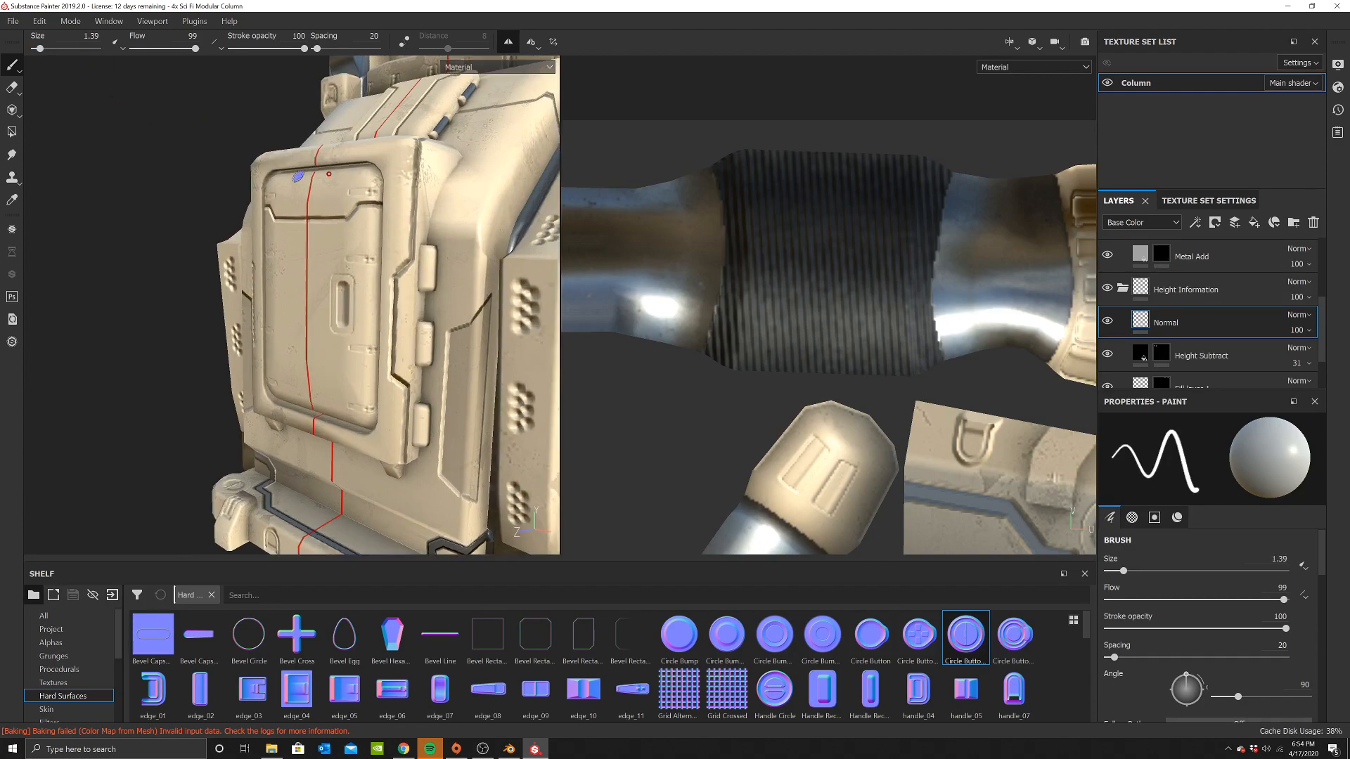
left_click(358, 213)
scroll(425, 279, "down", 1)
Examine the lower front housing and the whole column from several angles and distances
mouse_move(425, 278)
left_mouse_down("alt")
mouse_move(338, 281)
mouse_move(374, 317)
left_mouse_up("alt")
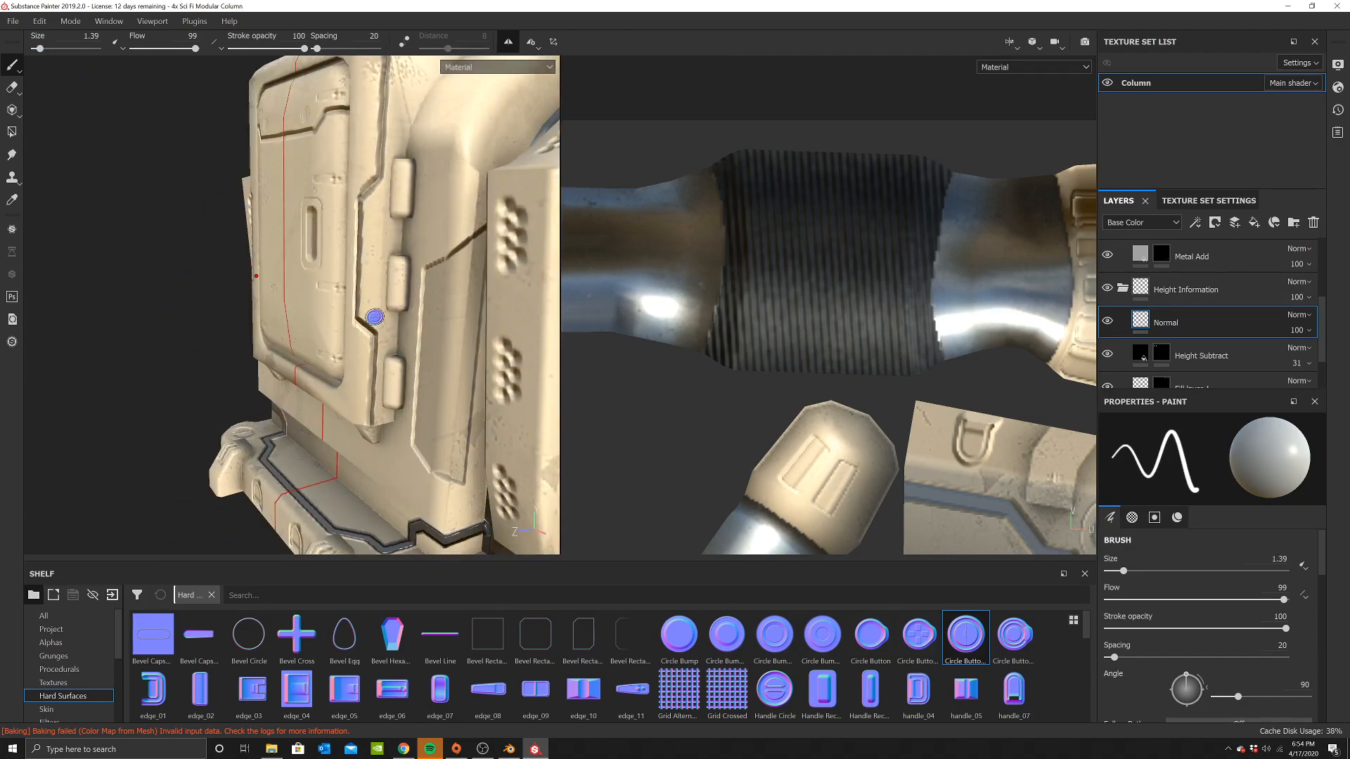
left_click_drag(374, 224, 365, 170, "alt")
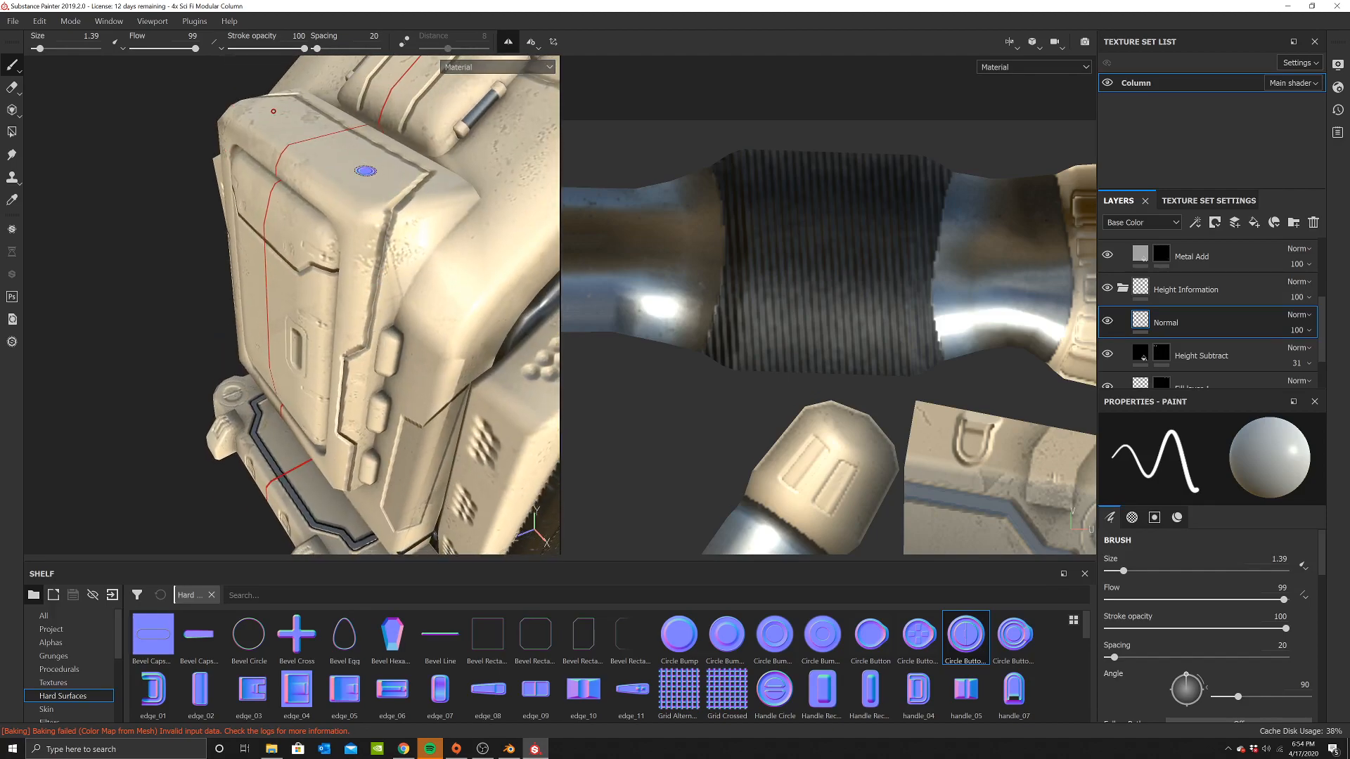
scroll(387, 185, "down", 3)
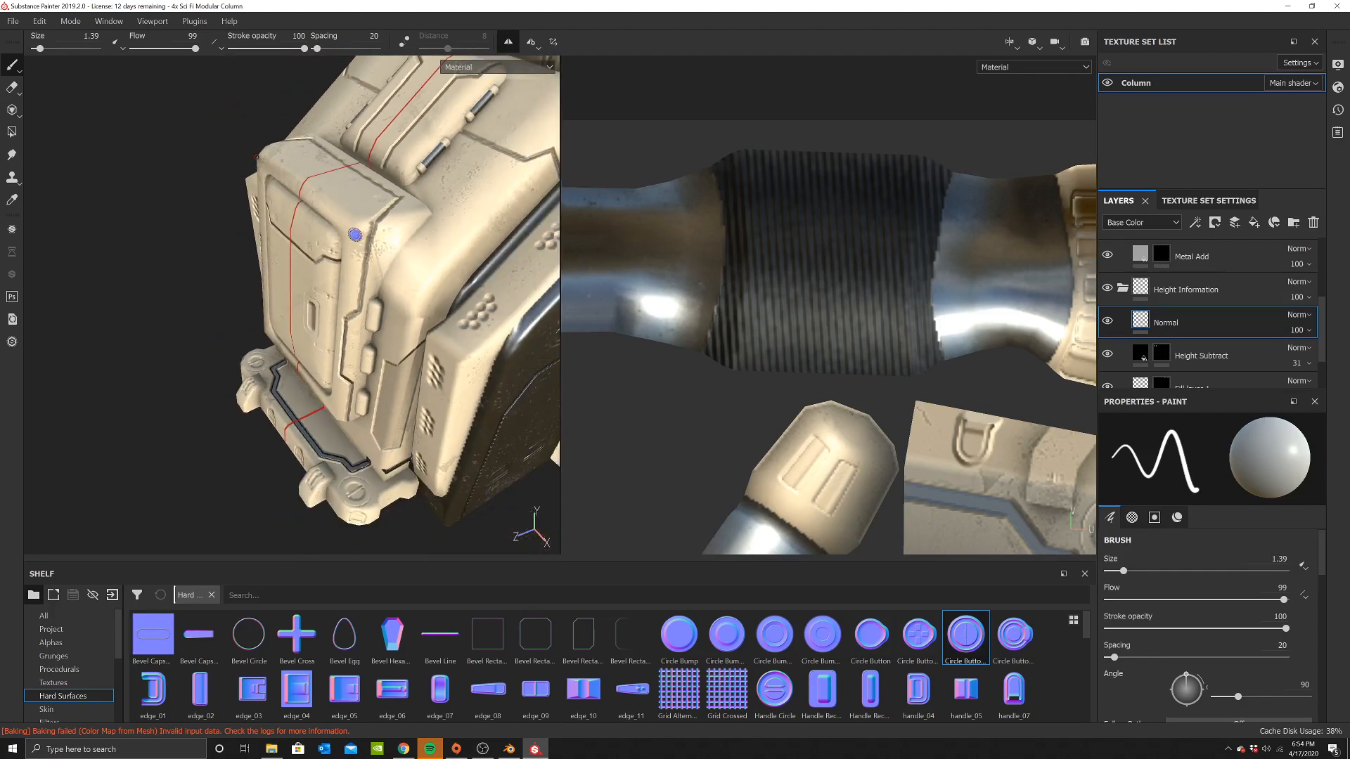
left_click_drag(356, 232, 378, 220, "alt")
scroll(344, 365, "down", 3)
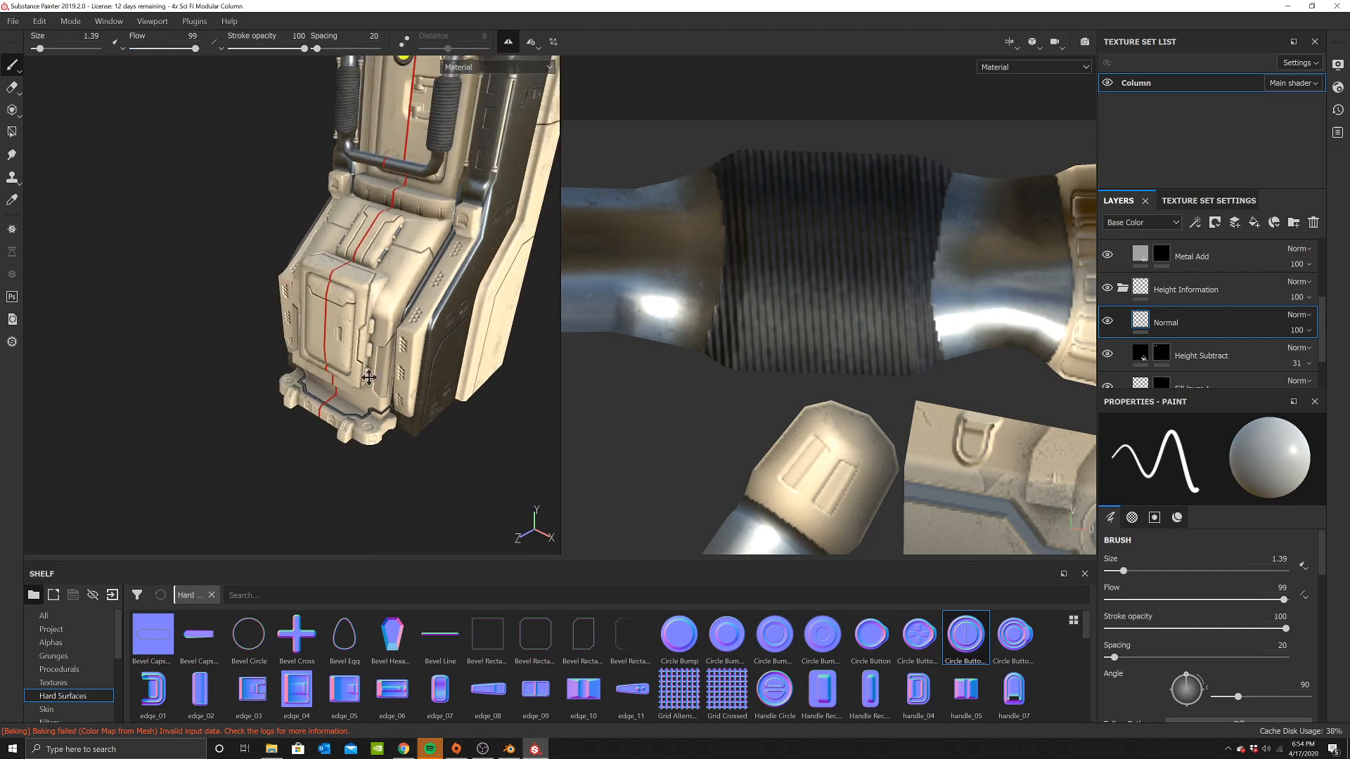
middle_click_drag(394, 232, 338, 317, "alt")
scroll(337, 317, "down", 3)
left_click_drag(352, 309, 365, 281, "alt")
scroll(1187, 295, "up", 3)
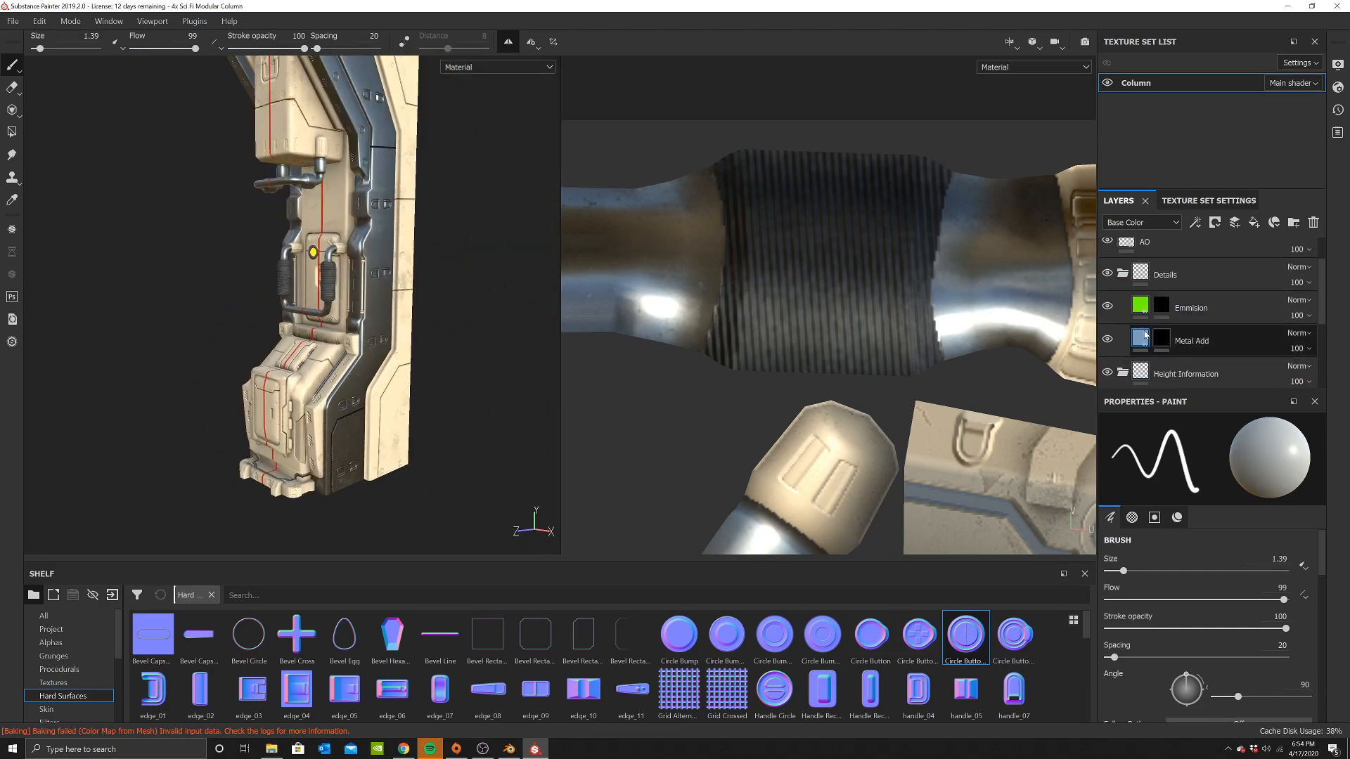
scroll(345, 365, "down", 2)
mouse_move(404, 341)
left_mouse_down("alt")
mouse_move(473, 337)
mouse_move(409, 342)
left_mouse_up("alt")
scroll(1167, 324, "down", 2)
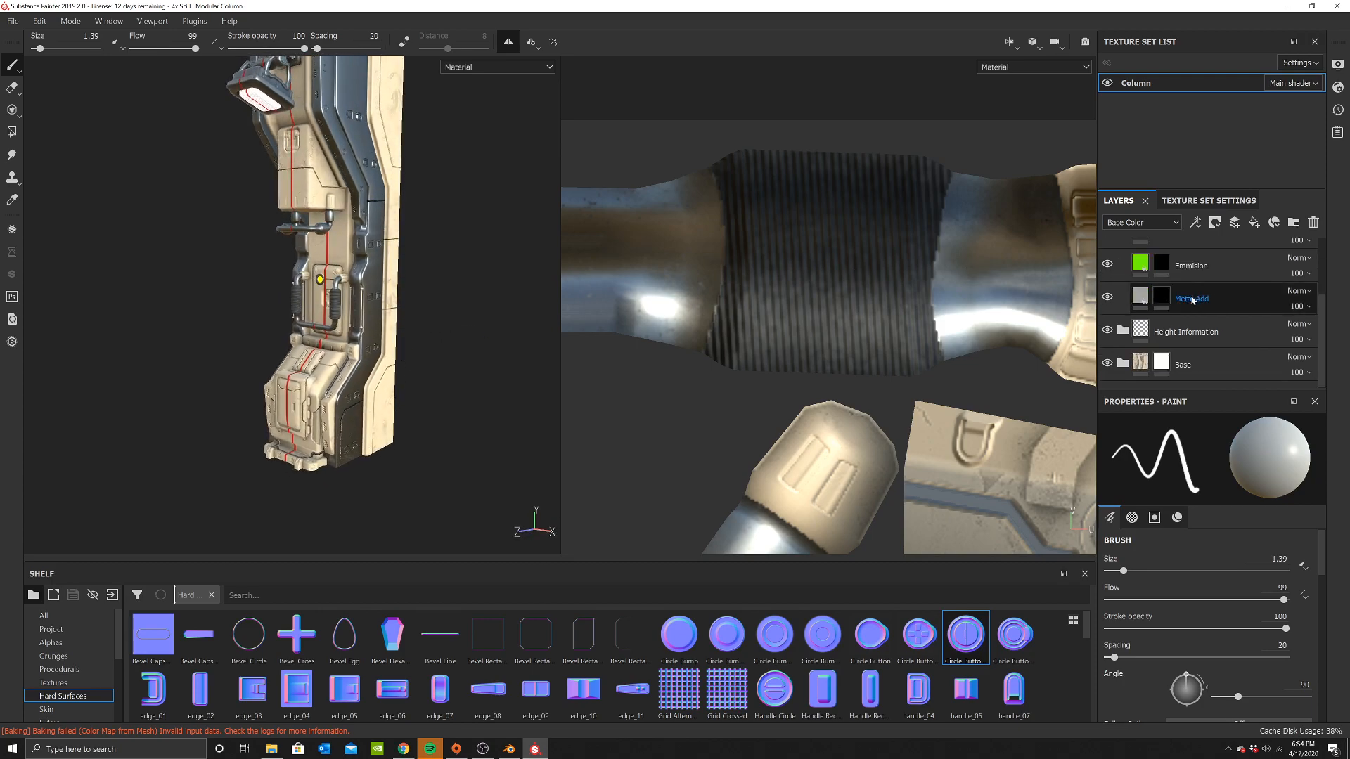
Collapse the Details and Height Information folders, and add a fill layer above Rubber Dry inside the Base folder
scroll(1169, 333, "up", 2)
left_click(1125, 275)
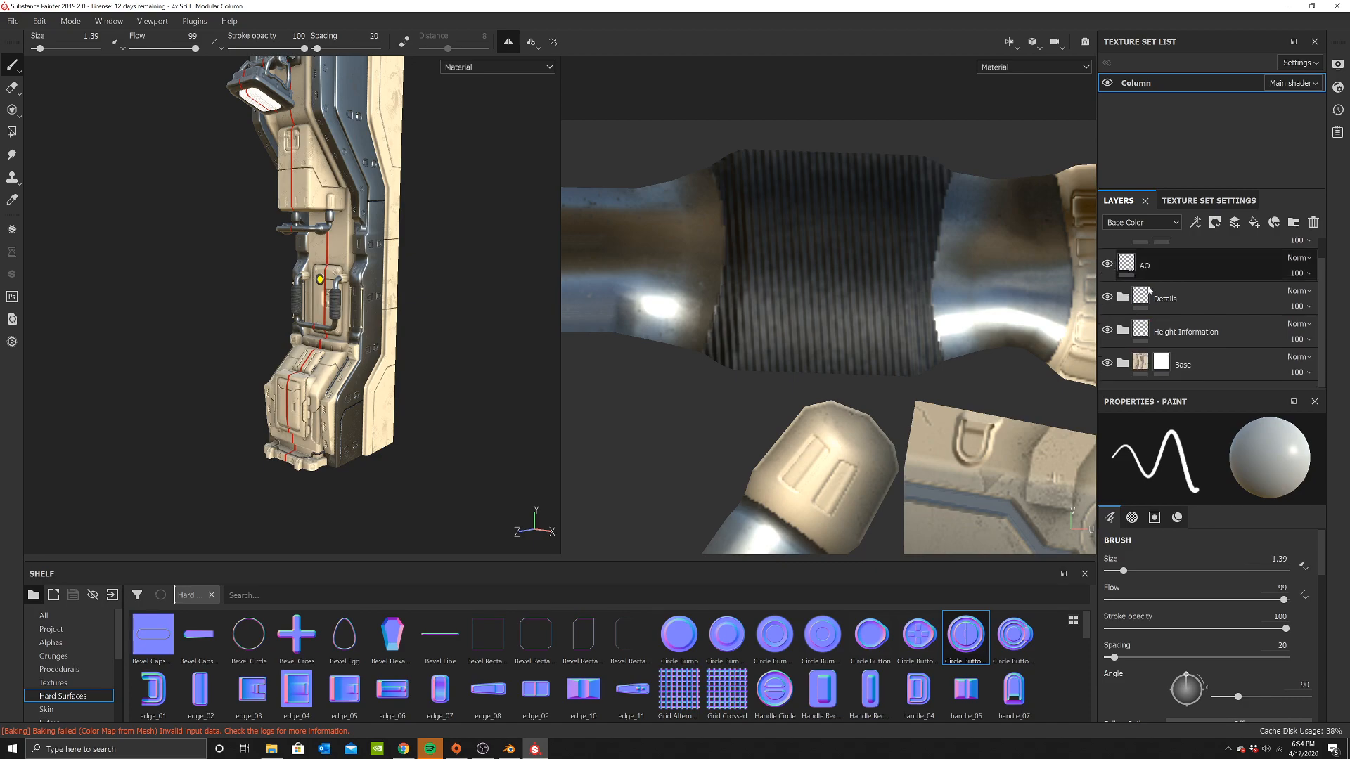
scroll(1188, 340, "down", 2)
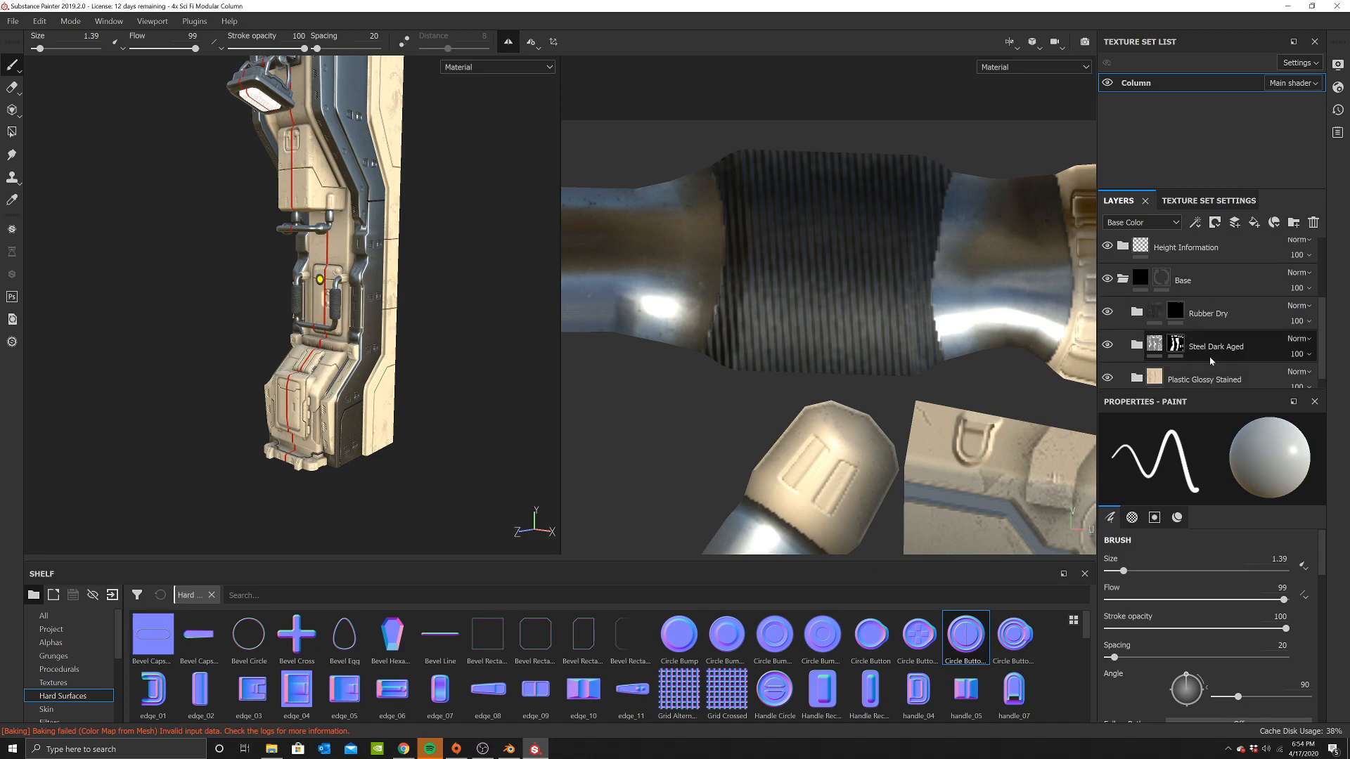
left_click(1254, 222)
right_click(751, 148)
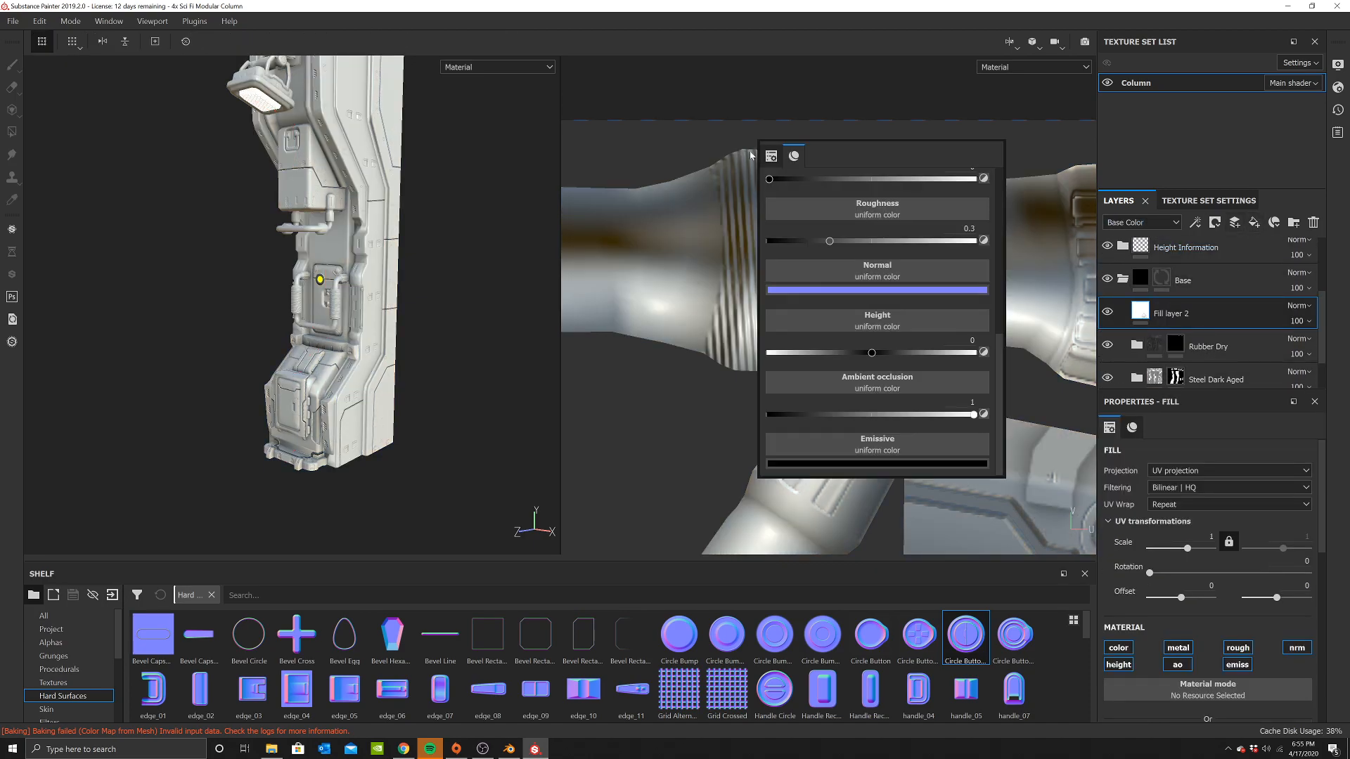
Set the new fill layer's base color to a muted teal, RGB 0.277, 0.502, 0.498
scroll(920, 369, "up", 2)
left_click(884, 202)
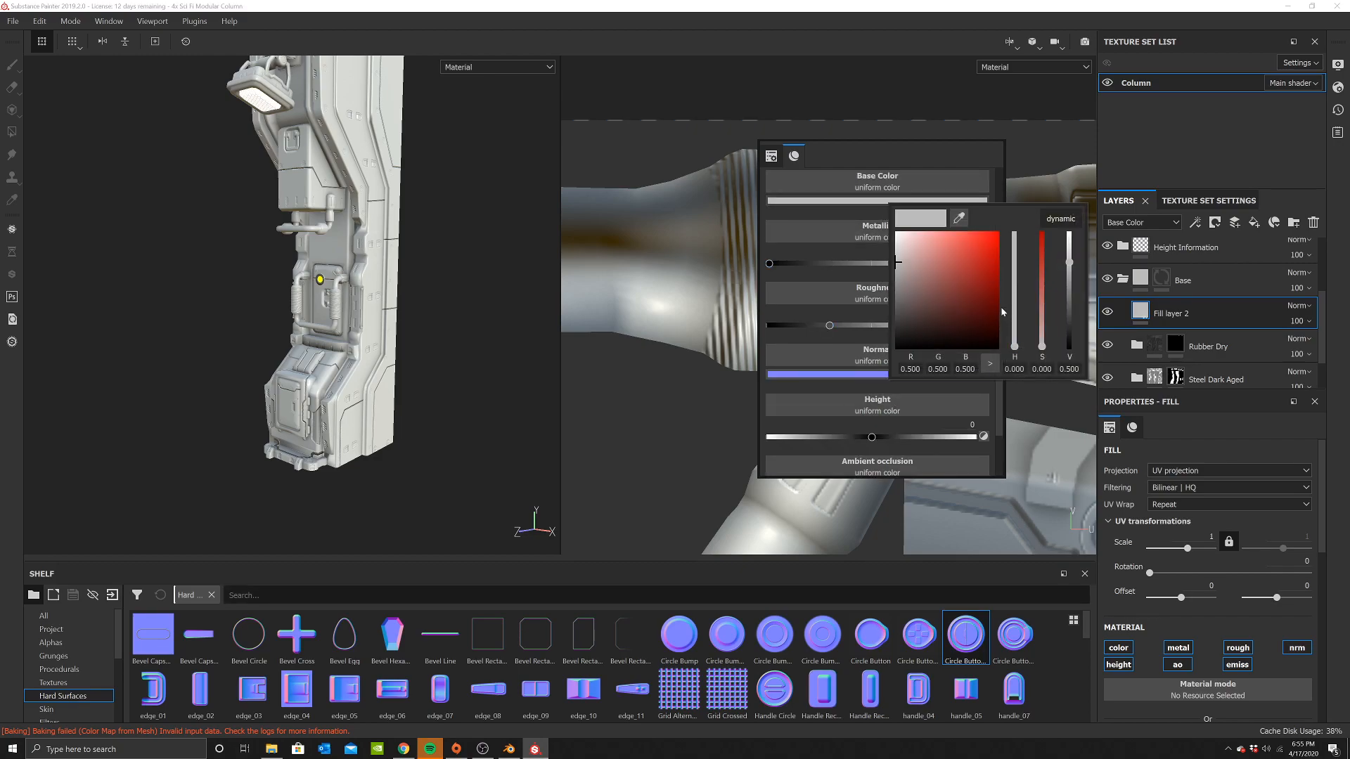
left_click_drag(1021, 347, 1018, 316)
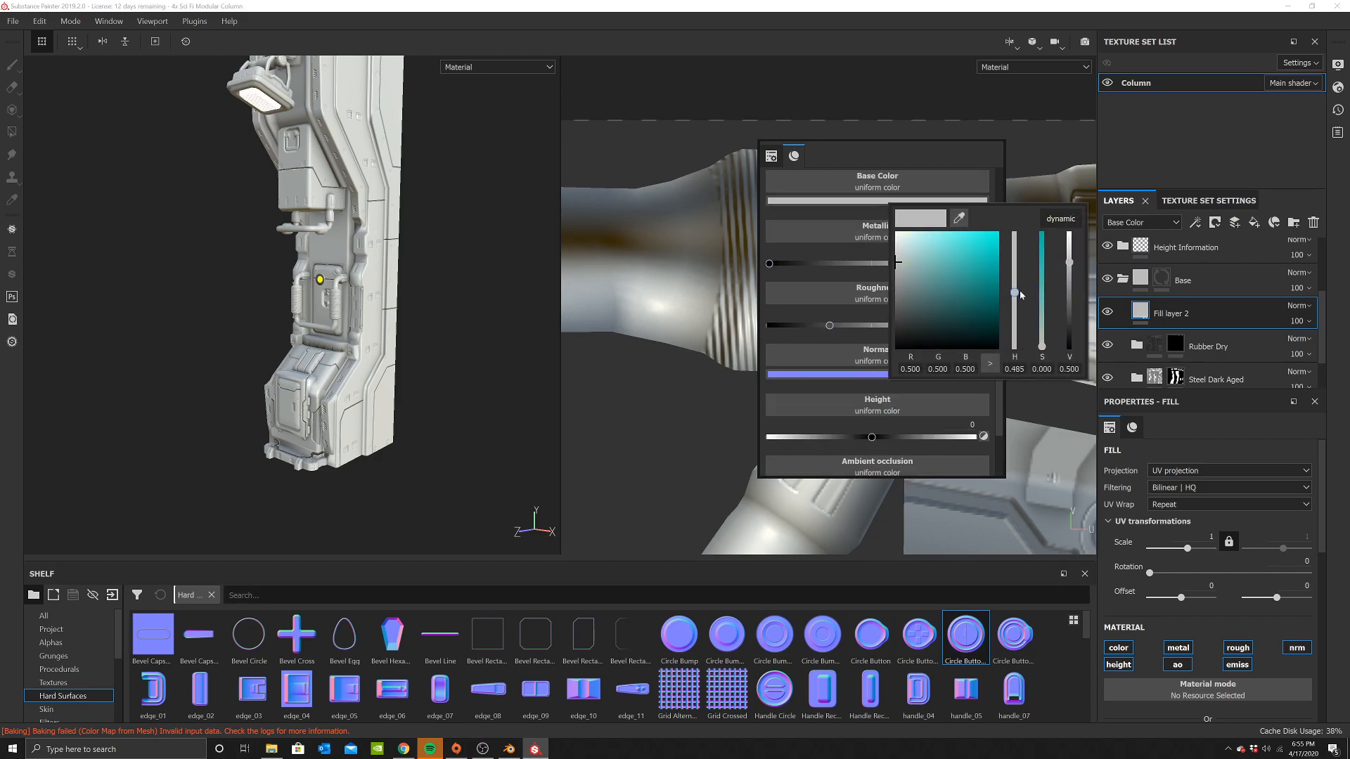
left_click_drag(934, 275, 961, 260)
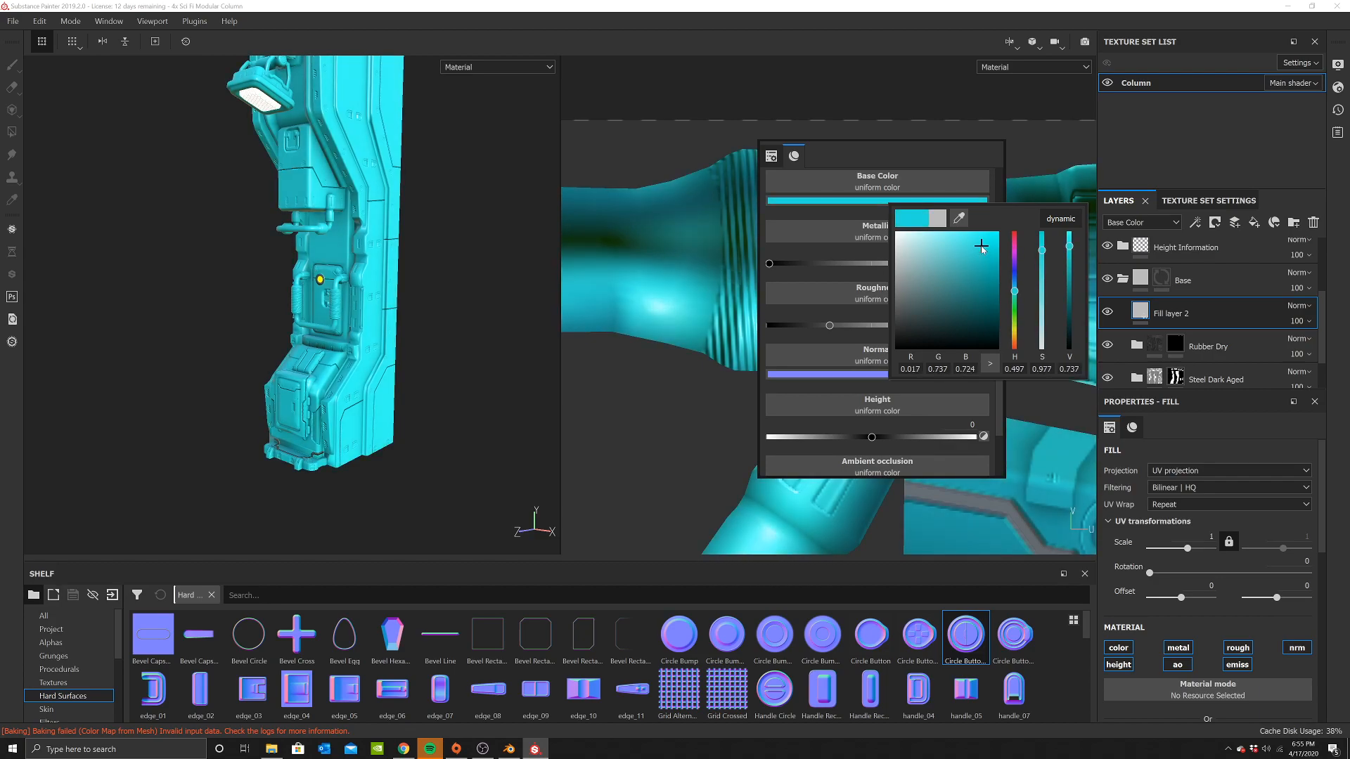
left_click(919, 263)
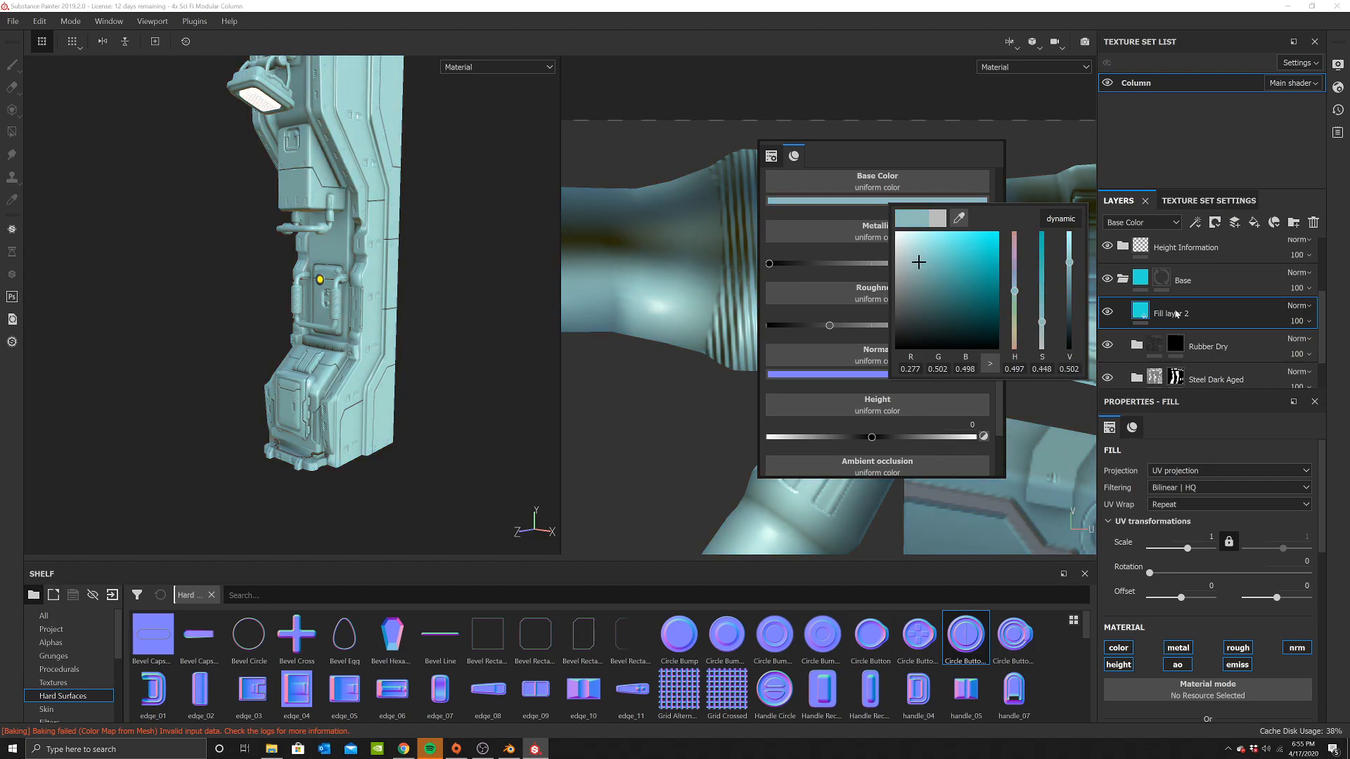
Add a black mask to the teal fill layer in the Base folder
left_click(1124, 286)
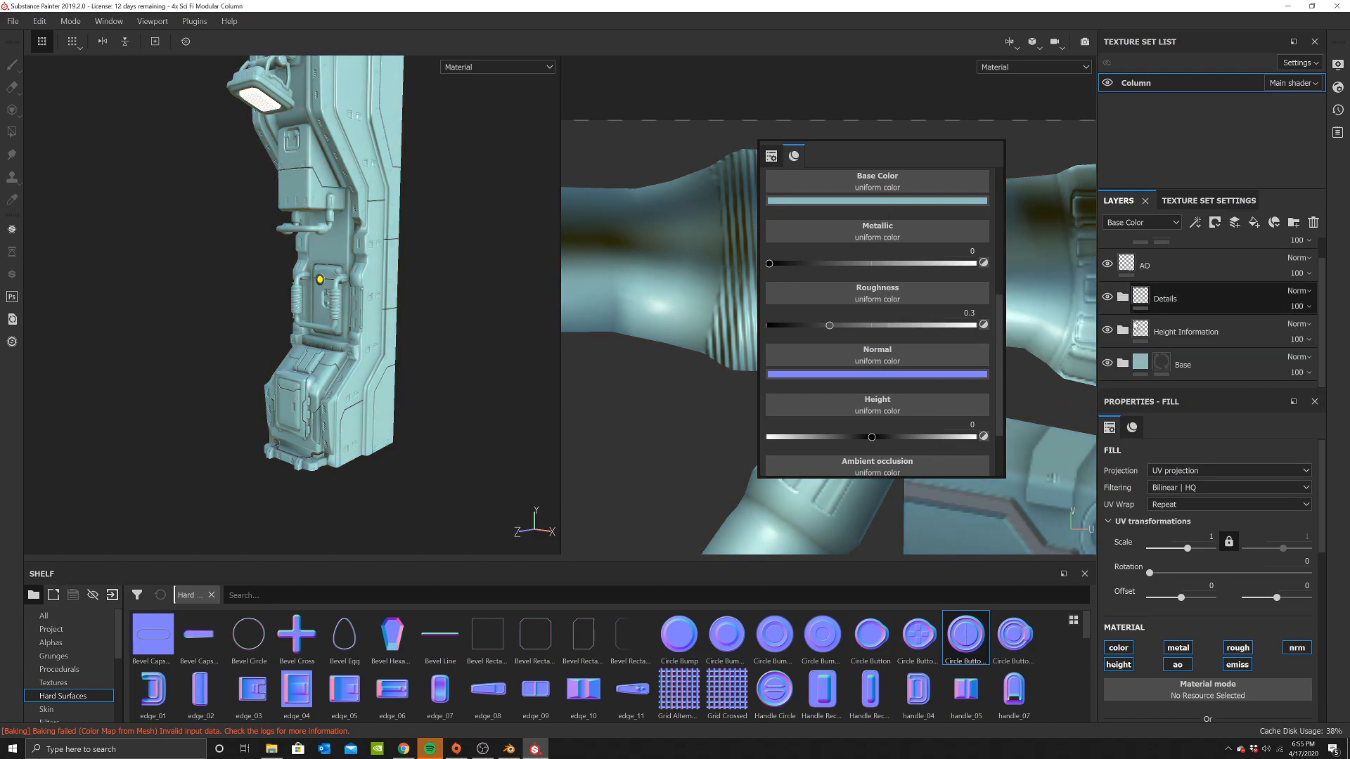
left_click(1125, 362)
scroll(1180, 324, "down", 1)
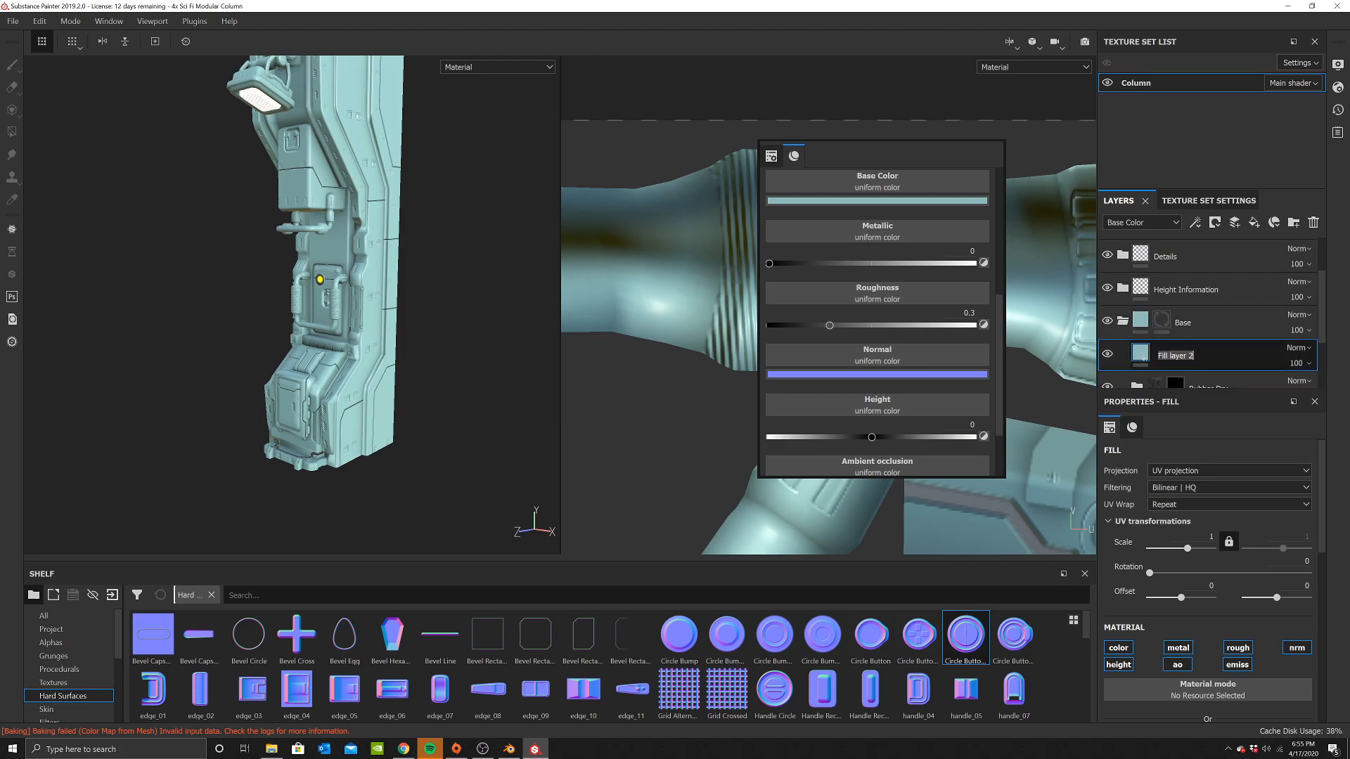
right_click(1222, 358)
left_click(1197, 362)
right_click(1217, 356)
left_click(1221, 349)
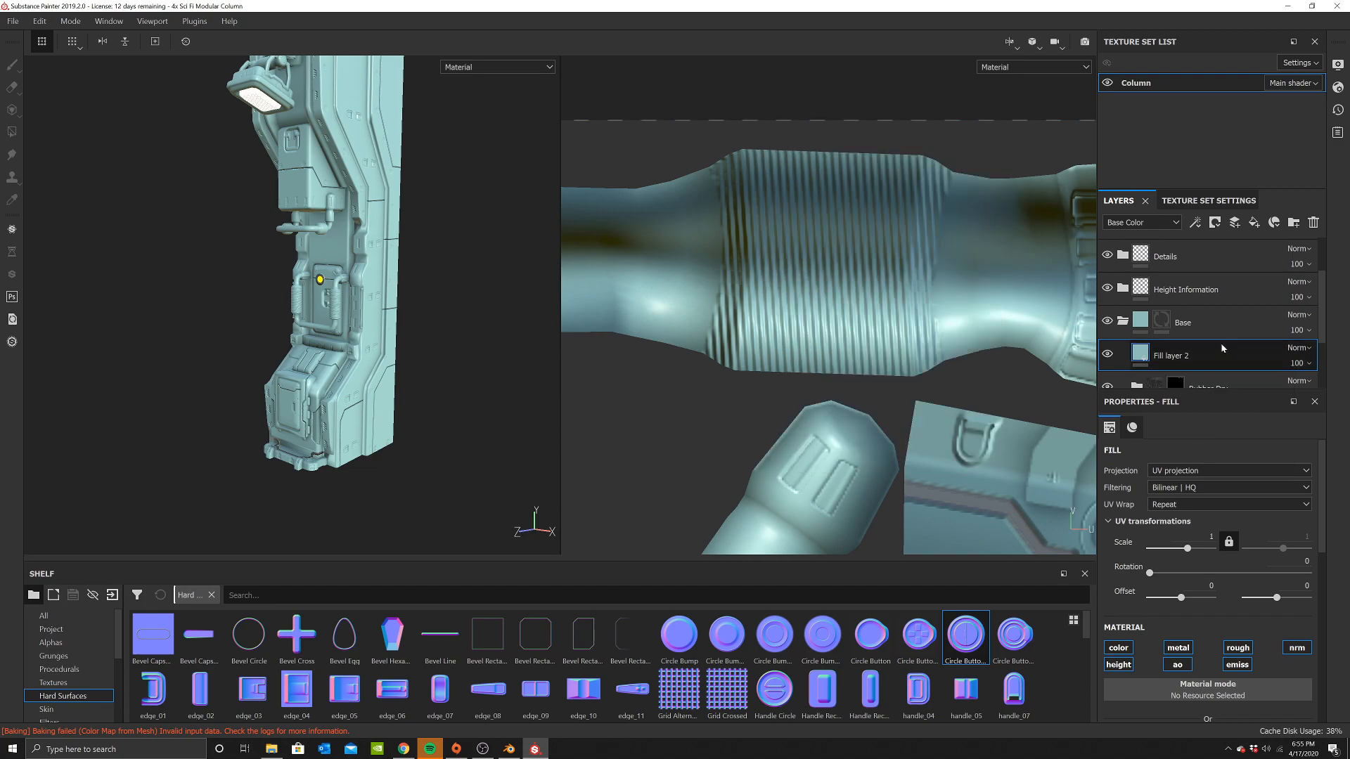
right_click(1221, 349)
left_click(1205, 27)
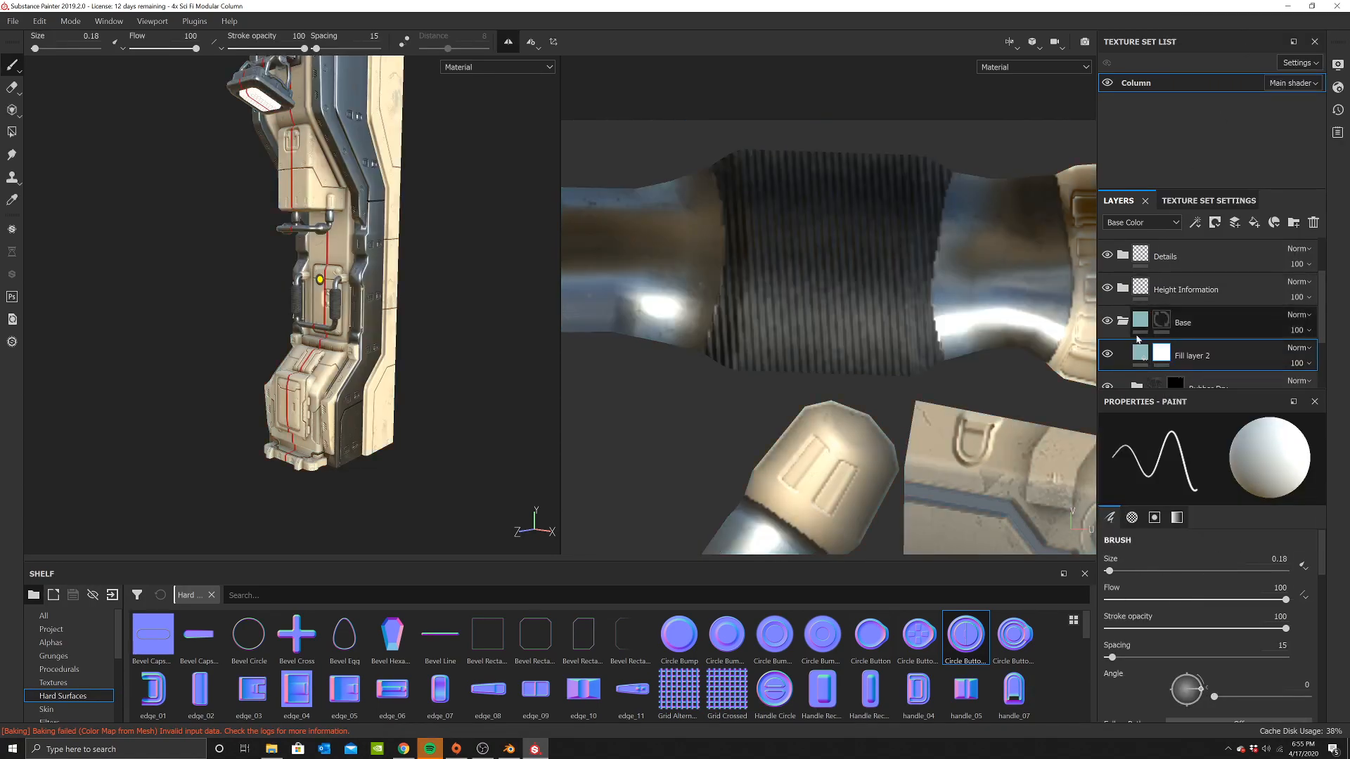
Polygon-fill the UV island of the middle front panel with the yellow light on the teal layer's mask, including its corners
left_click(11, 130)
scroll(865, 388, "down", 5)
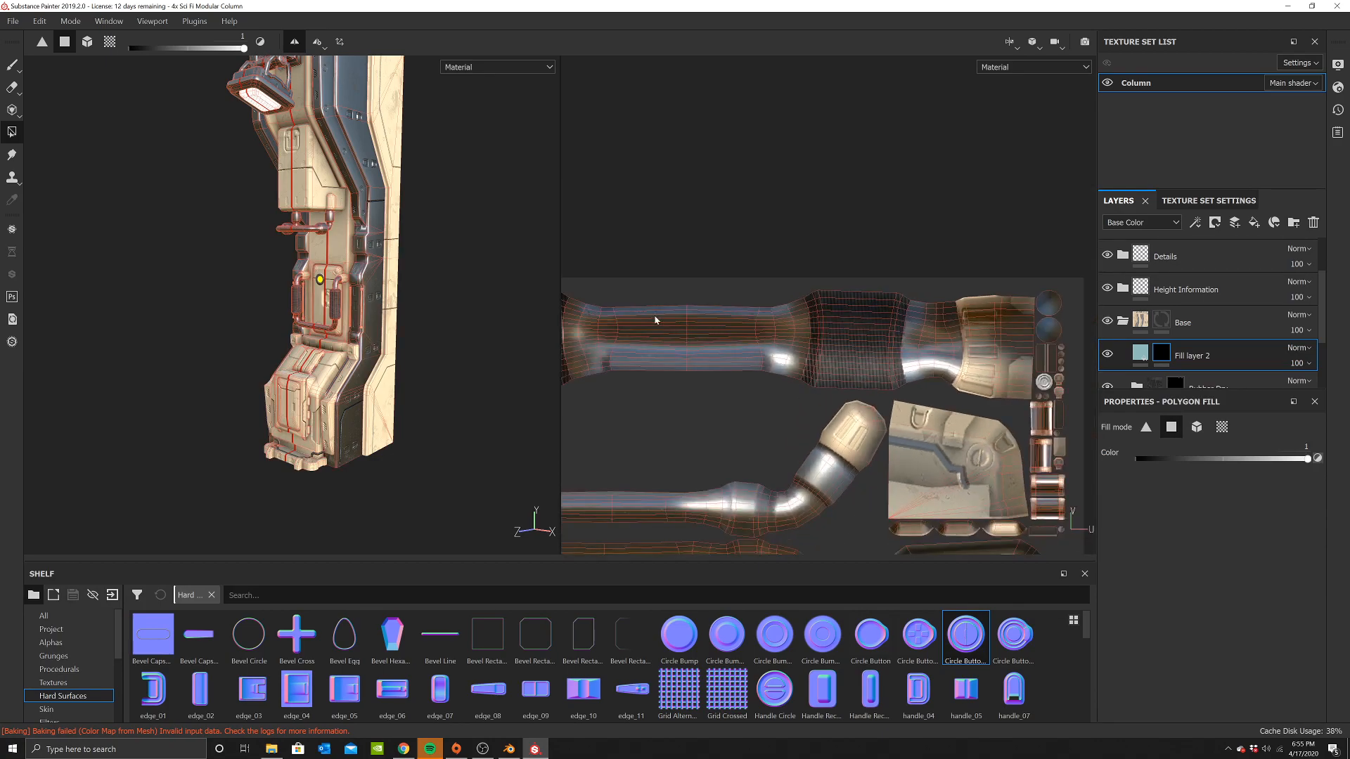
right_click(719, 208)
middle_click_drag(863, 466, 949, 205, "alt")
scroll(859, 377, "down", 3)
middle_click_drag(748, 527, 874, 213, "alt")
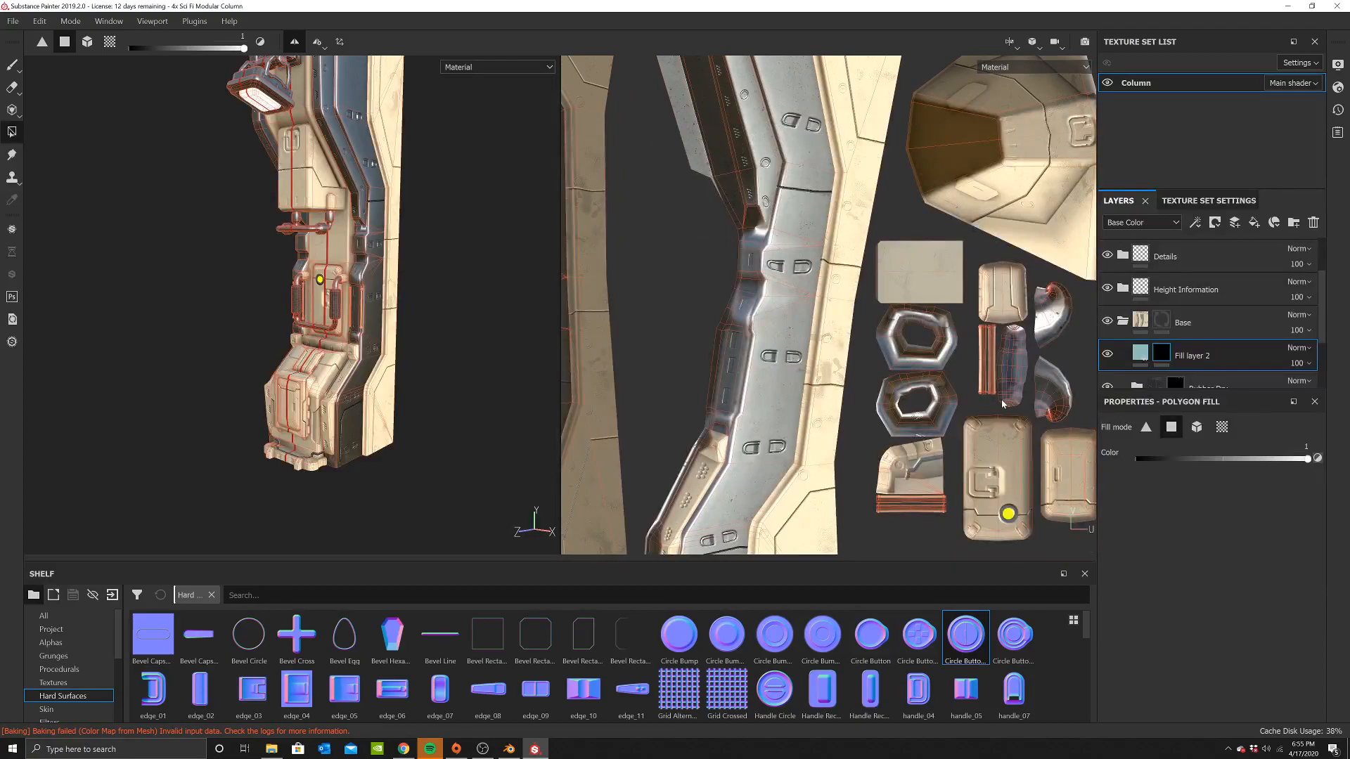
scroll(1003, 404, "up", 5)
left_click(989, 423)
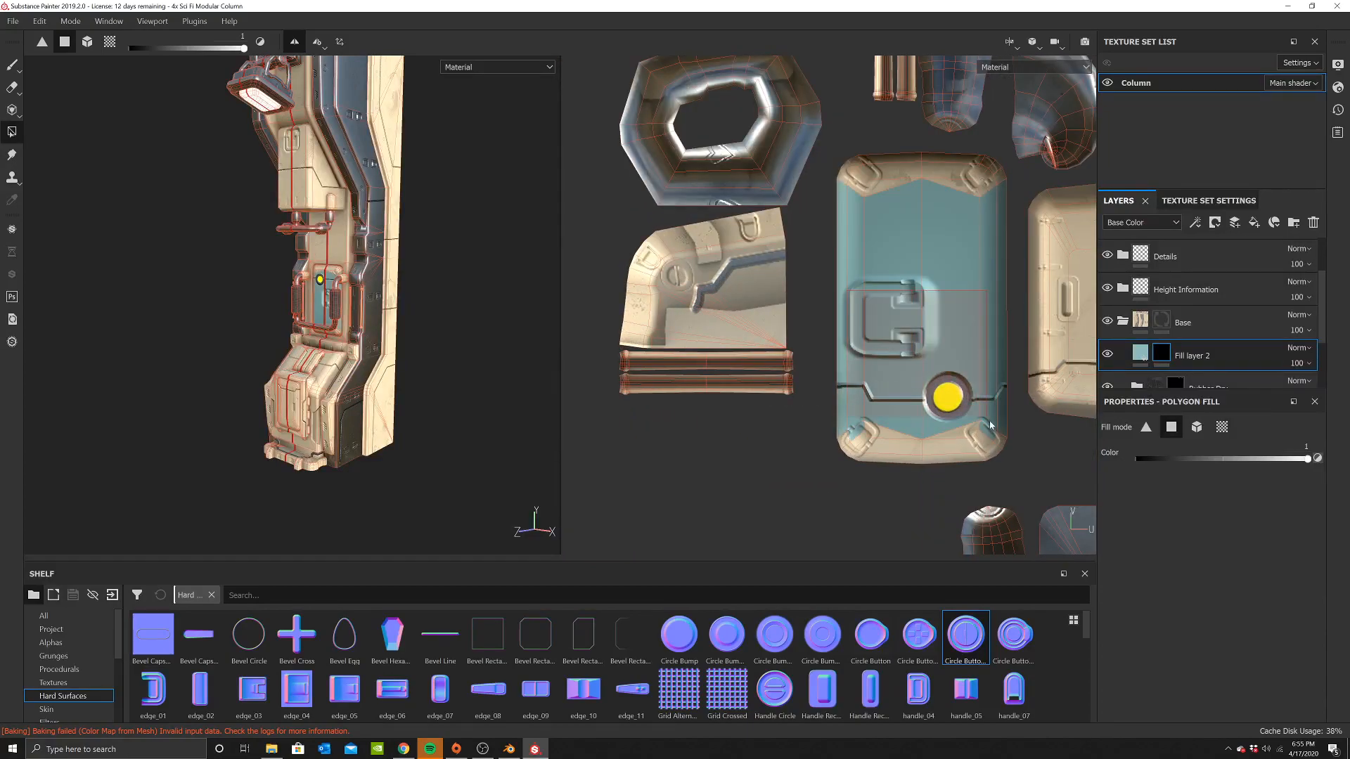
left_click_drag(989, 423, 914, 425)
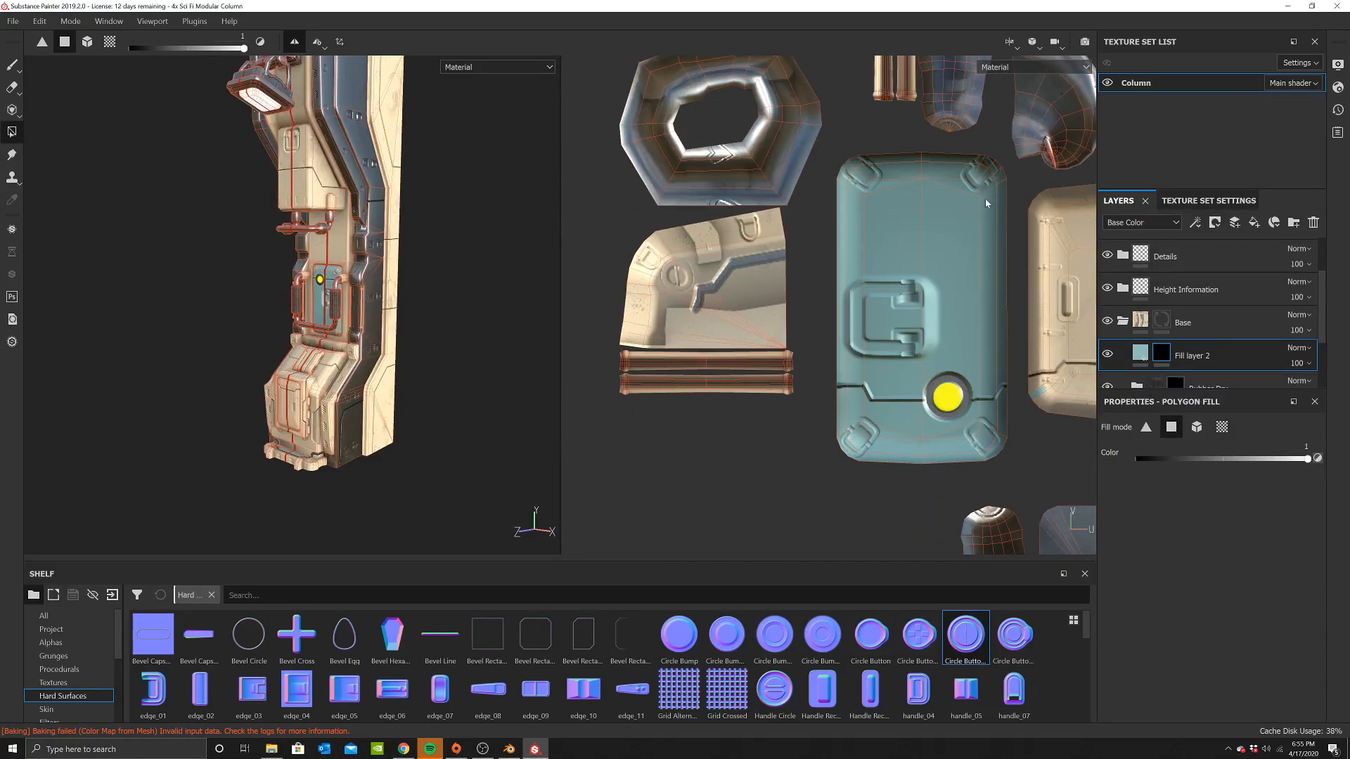
Polygon-fill the entire UV island of the lower front door on the teal layer's mask
left_click_drag(369, 344, 450, 355, "alt")
scroll(331, 390, "up", 2)
scroll(1034, 306, "down", 3)
middle_click_drag(1049, 298, 829, 322, "alt")
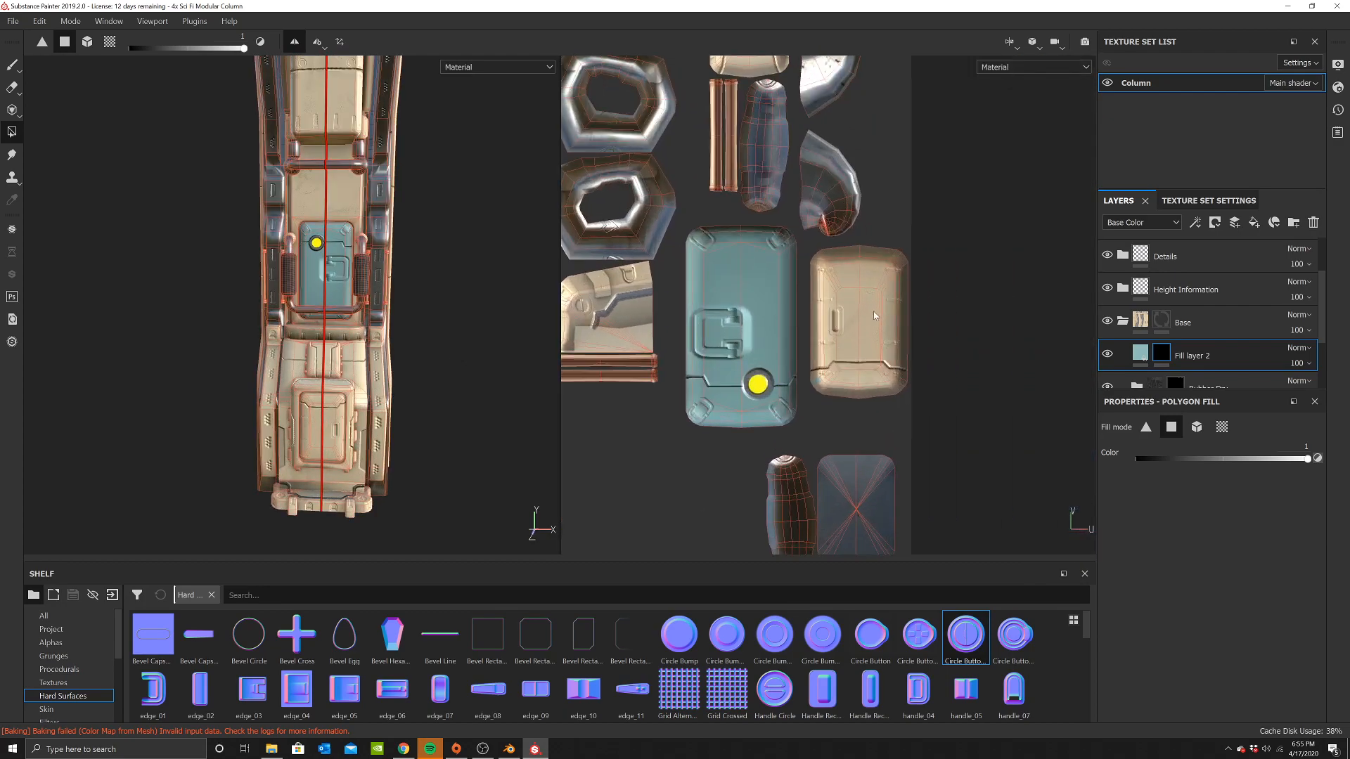
scroll(843, 328, "up", 5)
left_click_drag(765, 303, 993, 493)
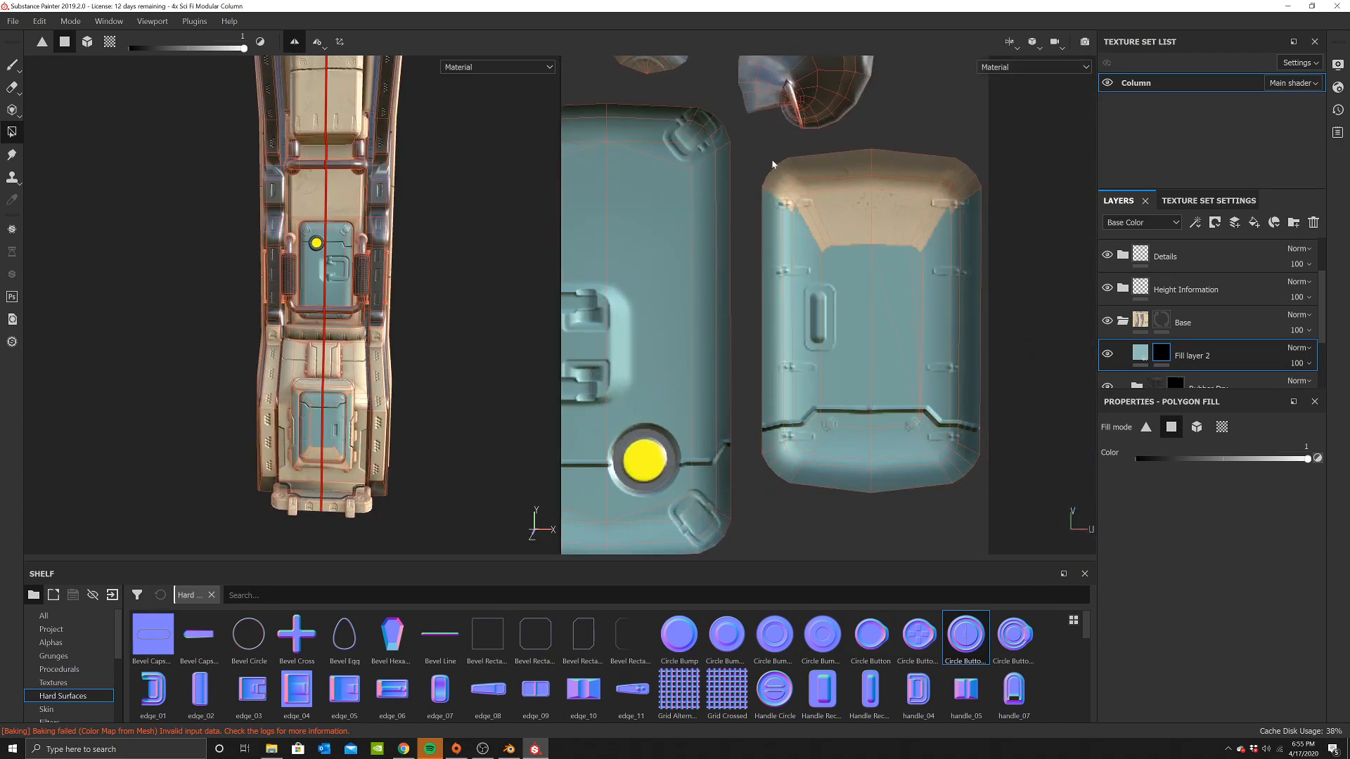
left_click_drag(773, 168, 974, 254)
Polygon-fill the beige frame around the lower door with value 0 to remove teal spill, and return the fill value to 1
left_click_drag(418, 308, 367, 348, "alt")
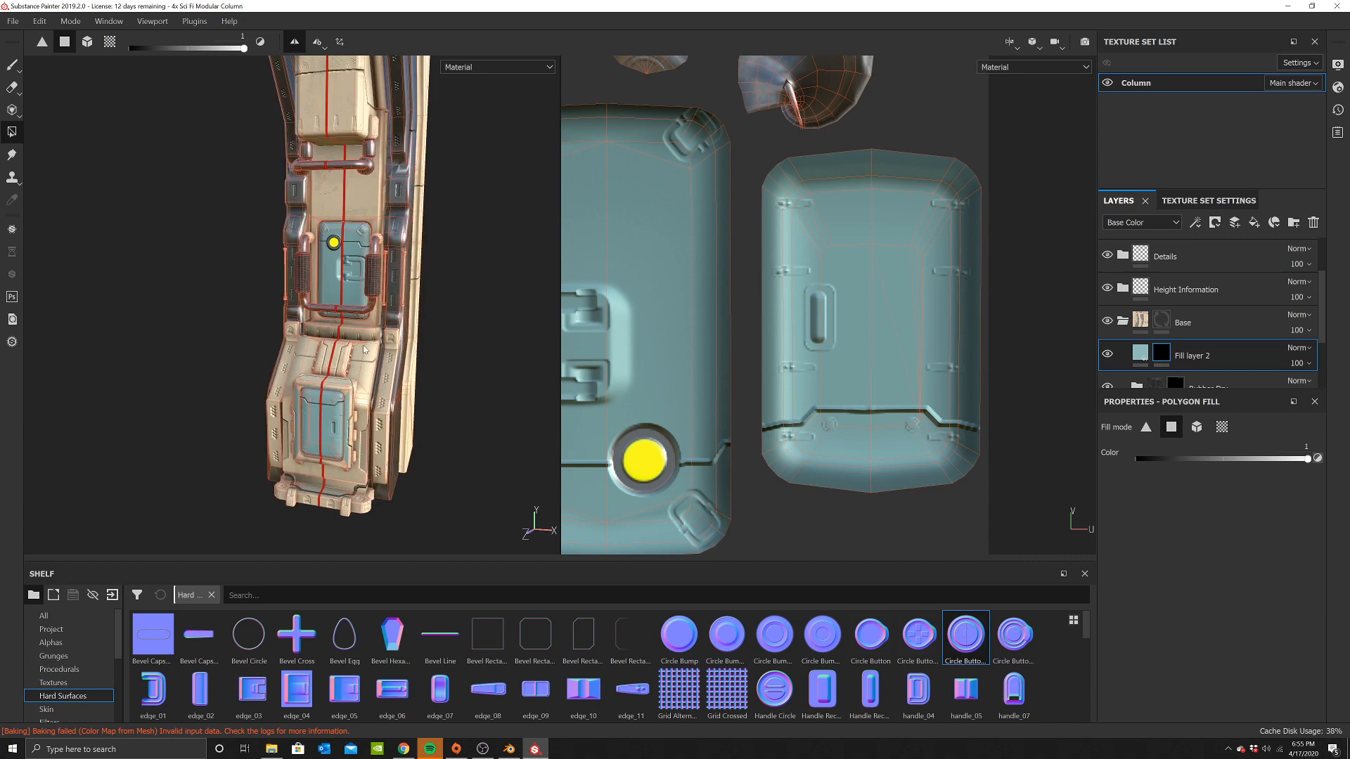
middle_click_drag(367, 348, 407, 280, "alt")
right_click(404, 271)
left_click_drag(517, 318, 441, 319)
scroll(308, 342, "up", 5)
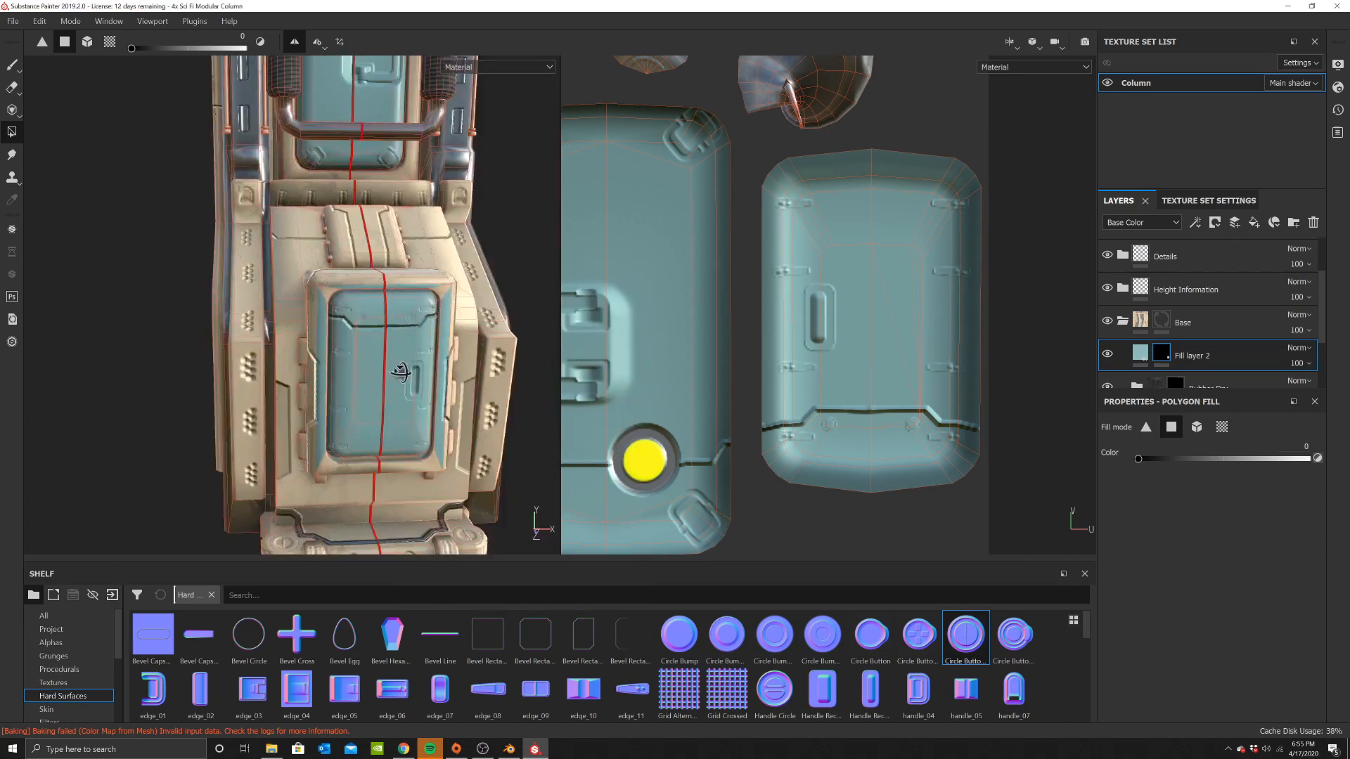
left_click(313, 336)
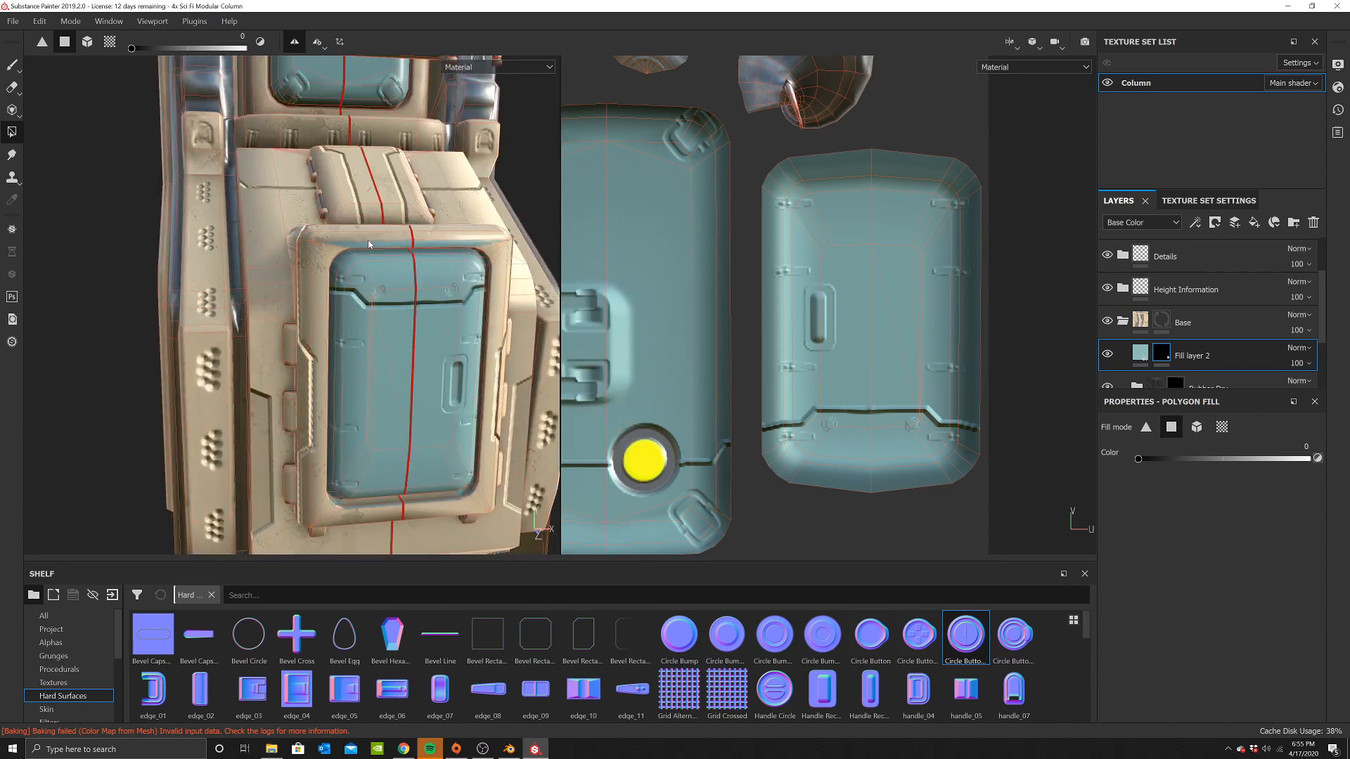
left_click_drag(383, 400, 336, 529, "alt")
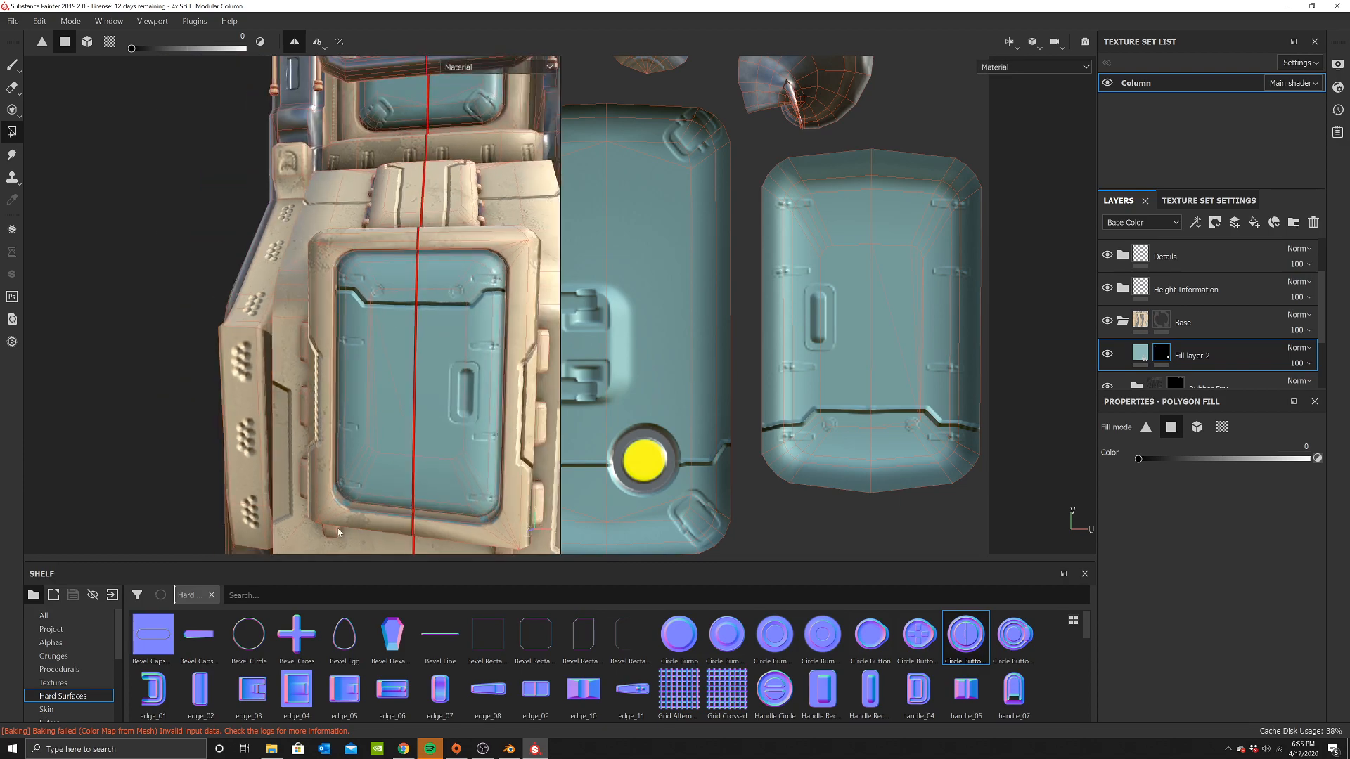
scroll(351, 508, "up", 5)
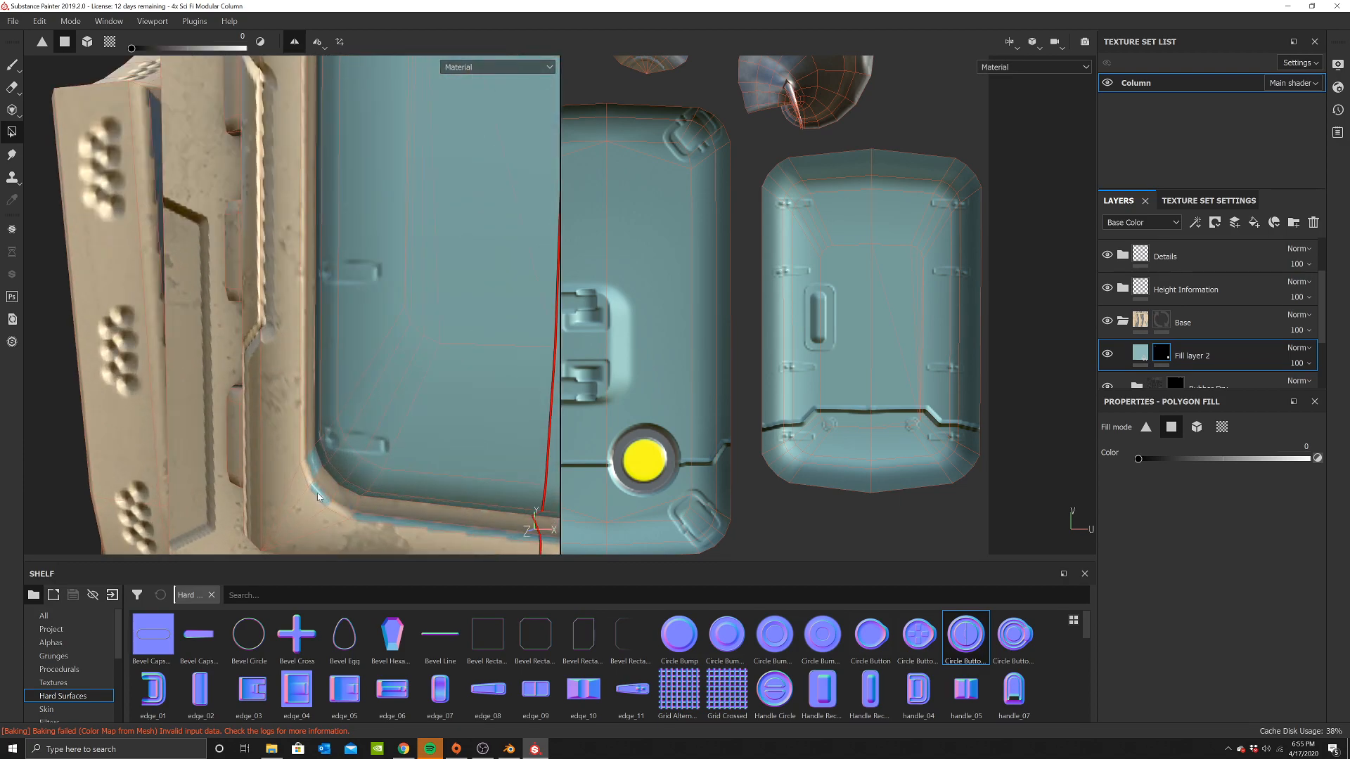
key("y")
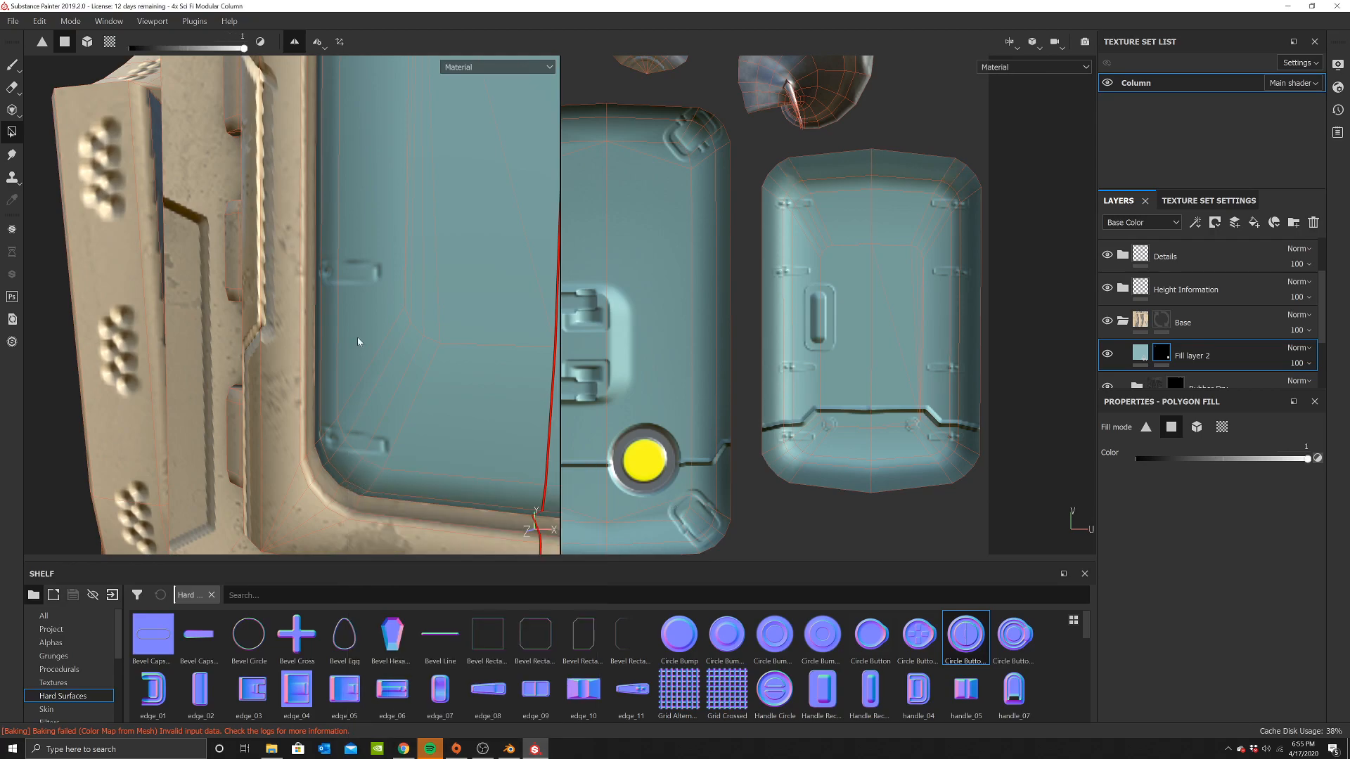
Lower the opacity of the teal fill layer in the Base folder to 40
scroll(357, 348, "down", 10)
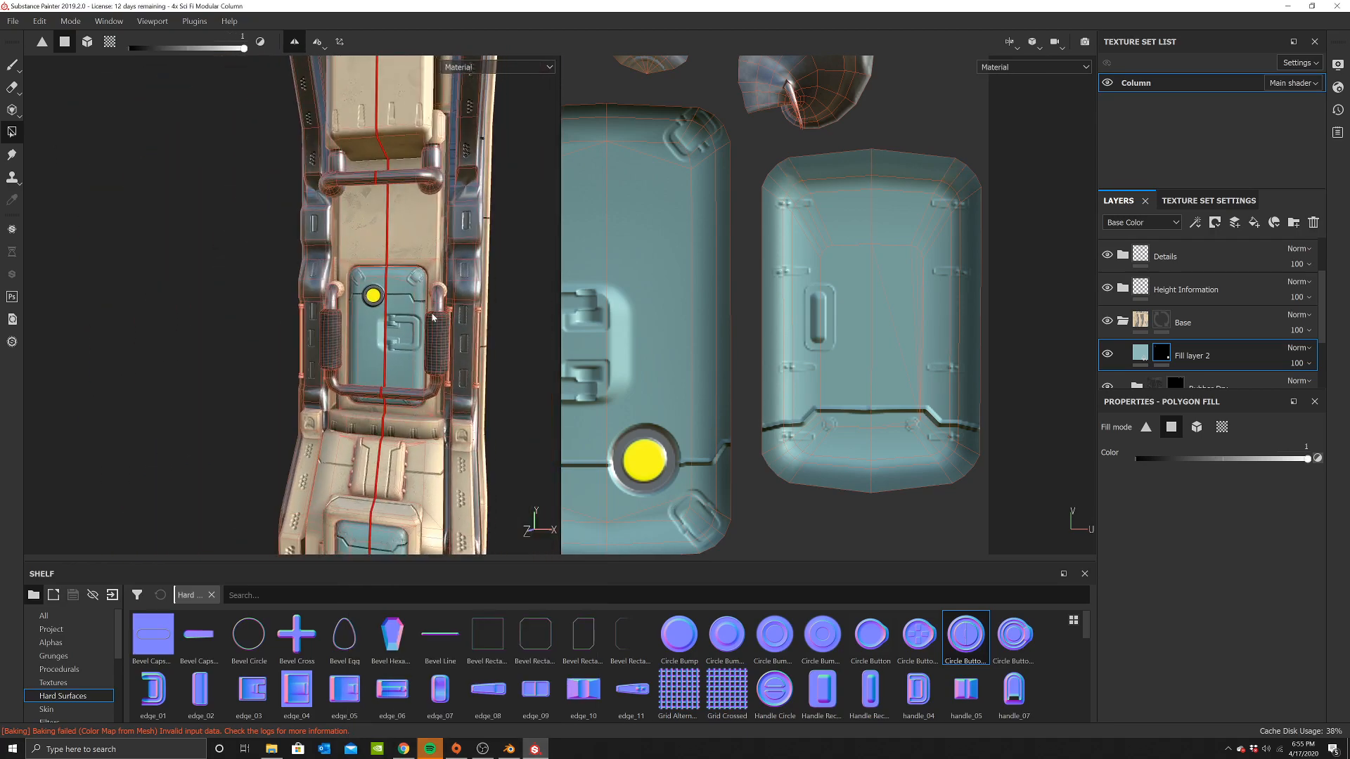
scroll(428, 265, "down", 2)
left_click_drag(401, 278, 358, 298, "alt")
scroll(404, 273, "up", 4)
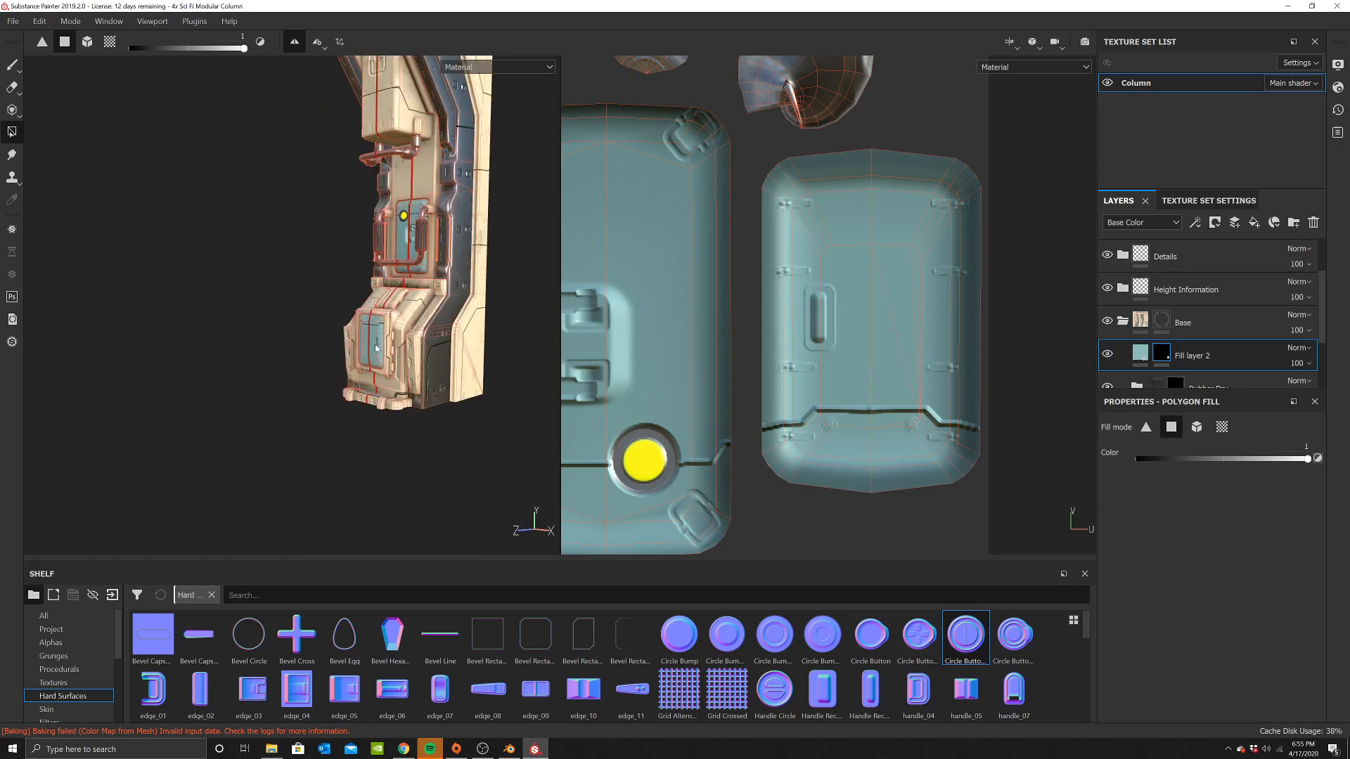
scroll(404, 273, "up", 5)
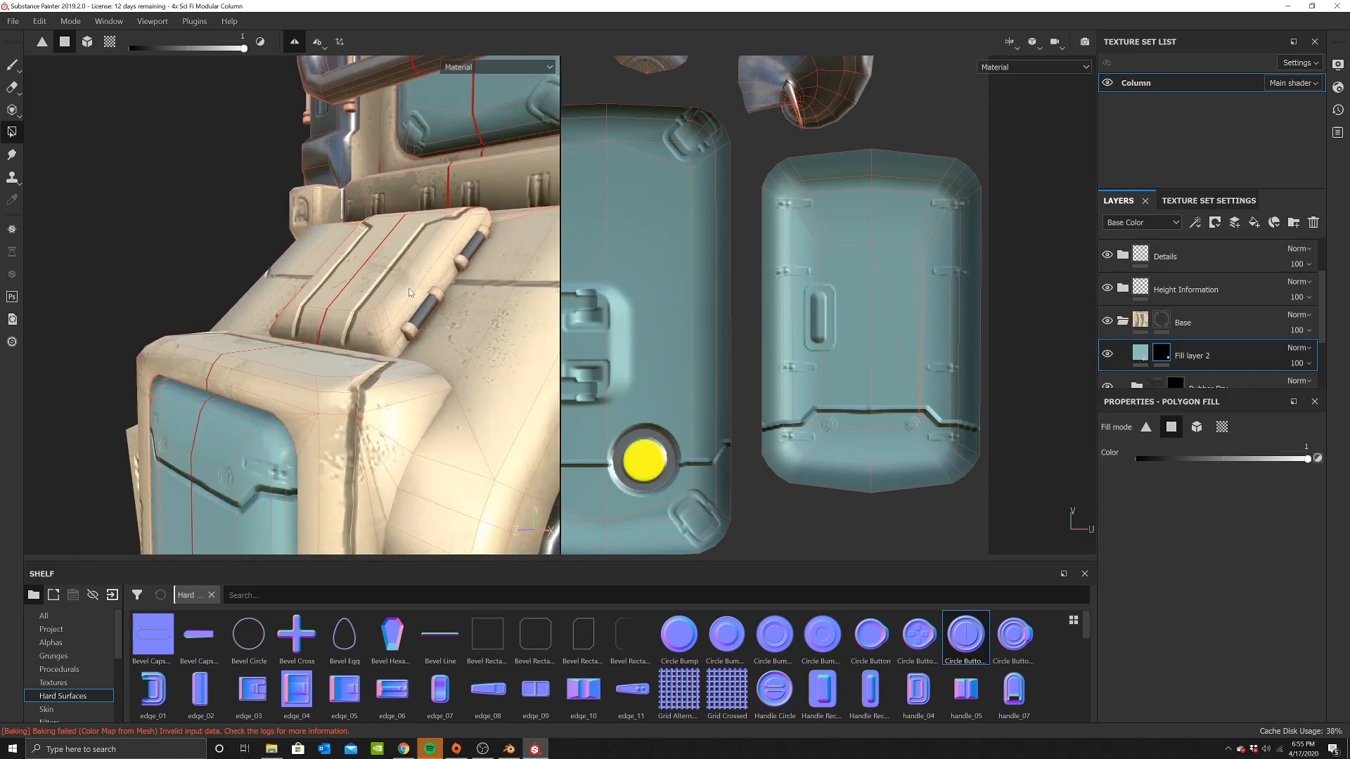
scroll(410, 291, "down", 5)
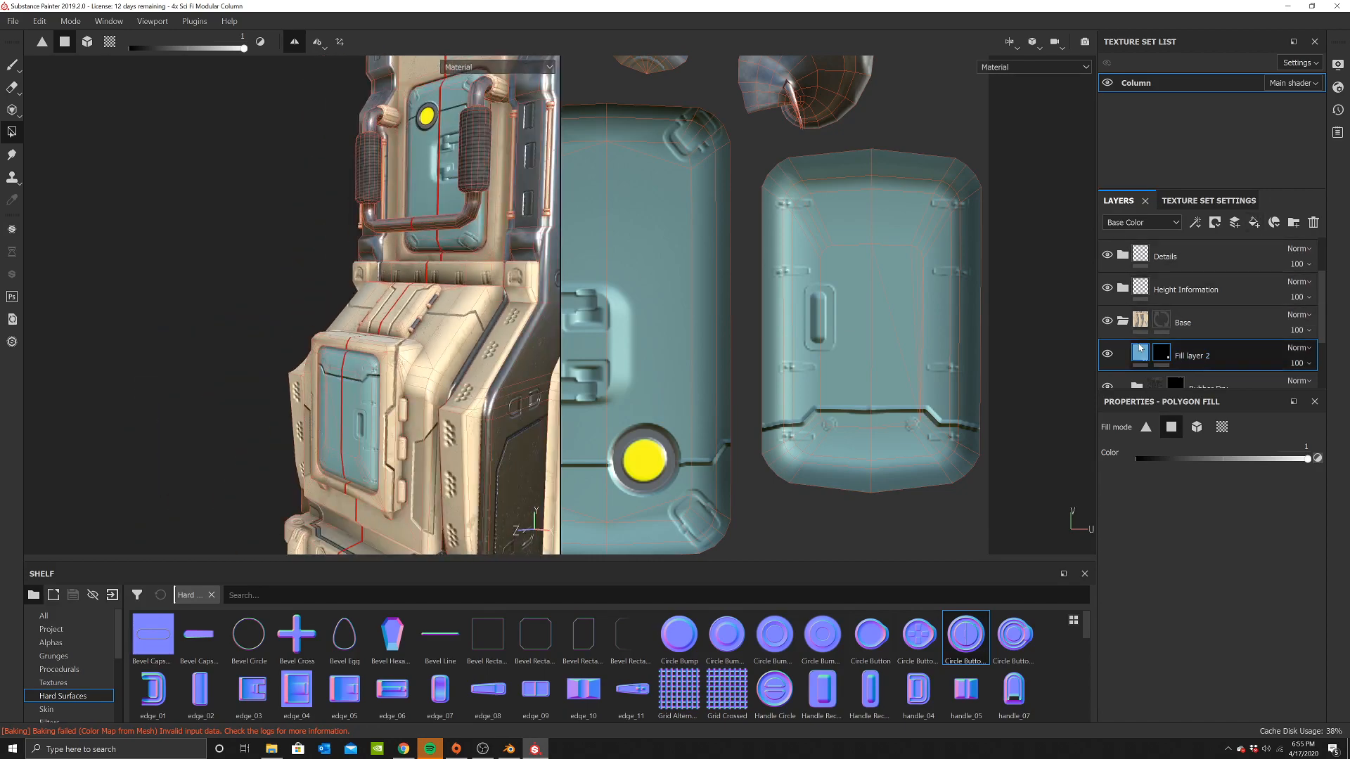
left_click(1139, 348)
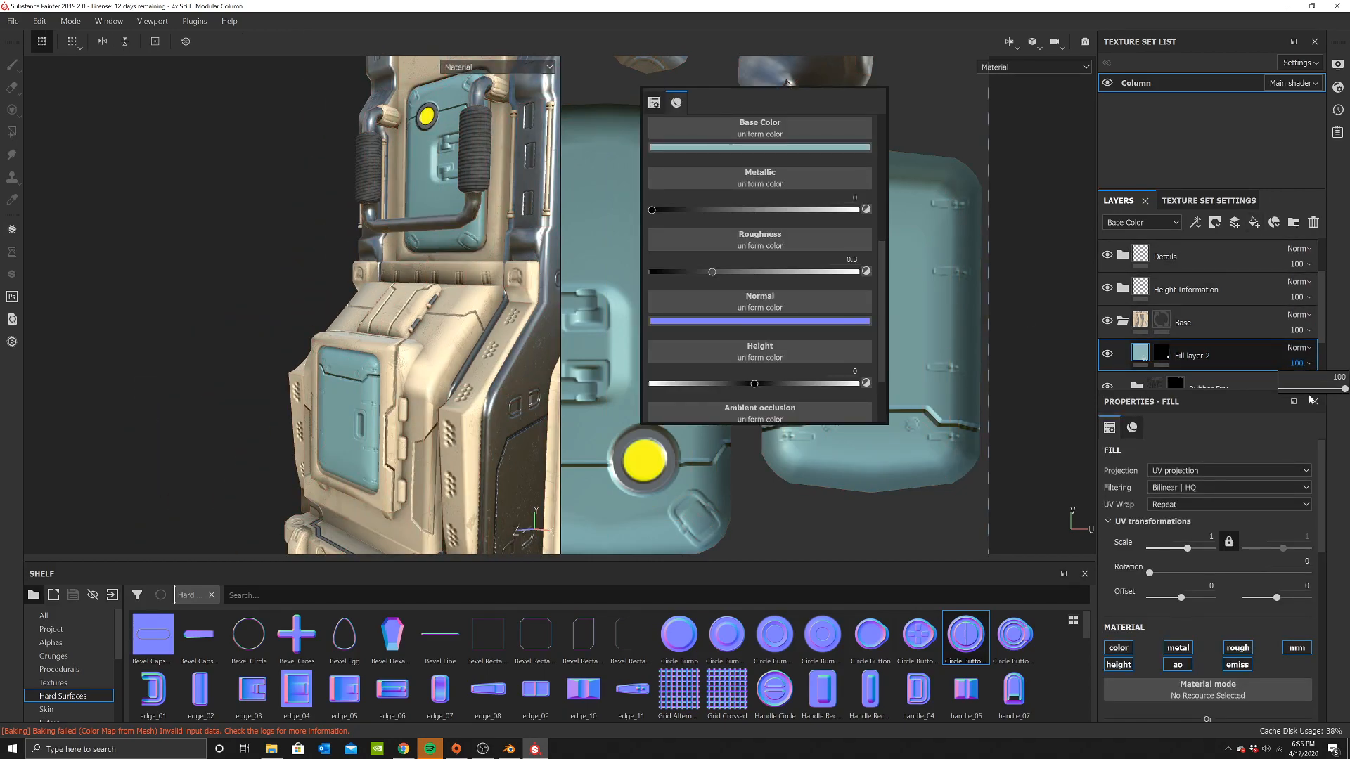
left_click_drag(1310, 390, 1273, 391)
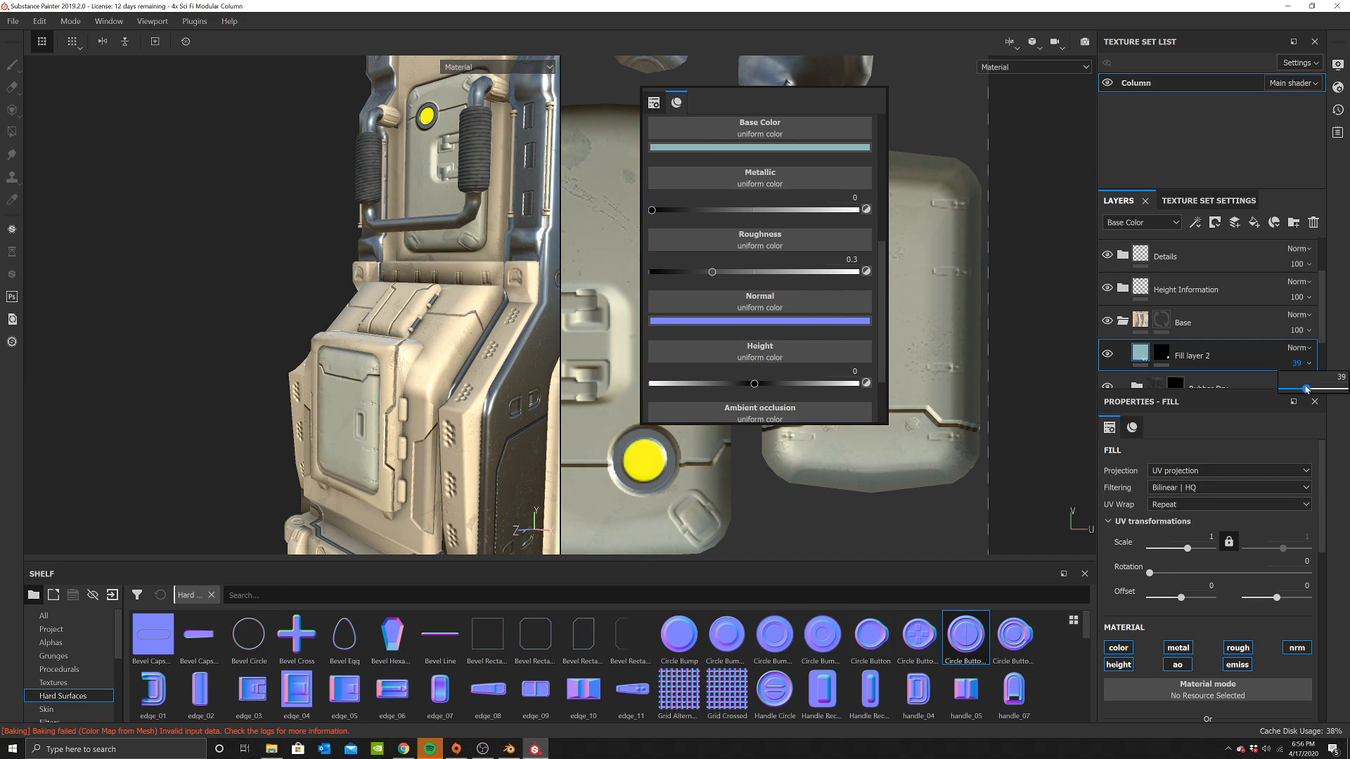
left_click_drag(456, 366, 426, 306, "alt")
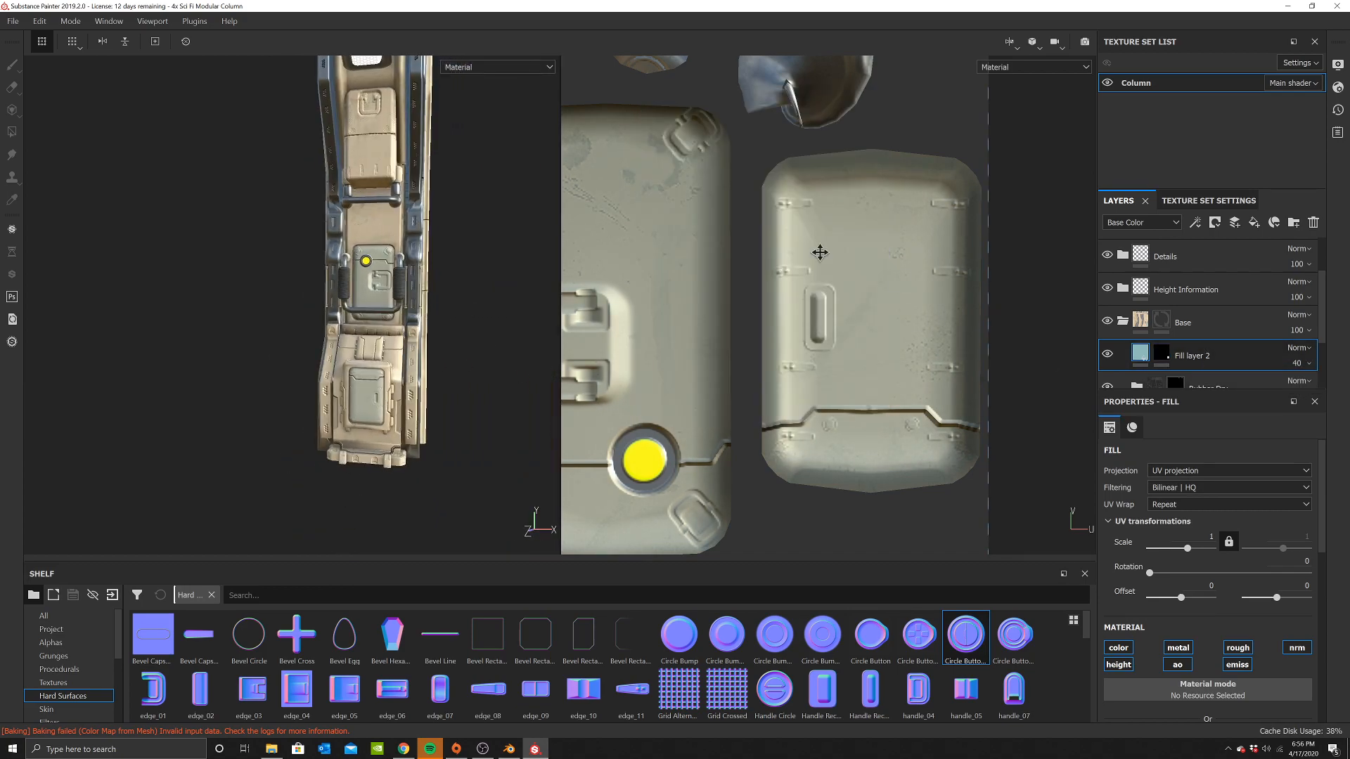
Try darker shades for the teal fill layer's base color, and restore the original color
right_click(735, 191)
left_click(842, 250)
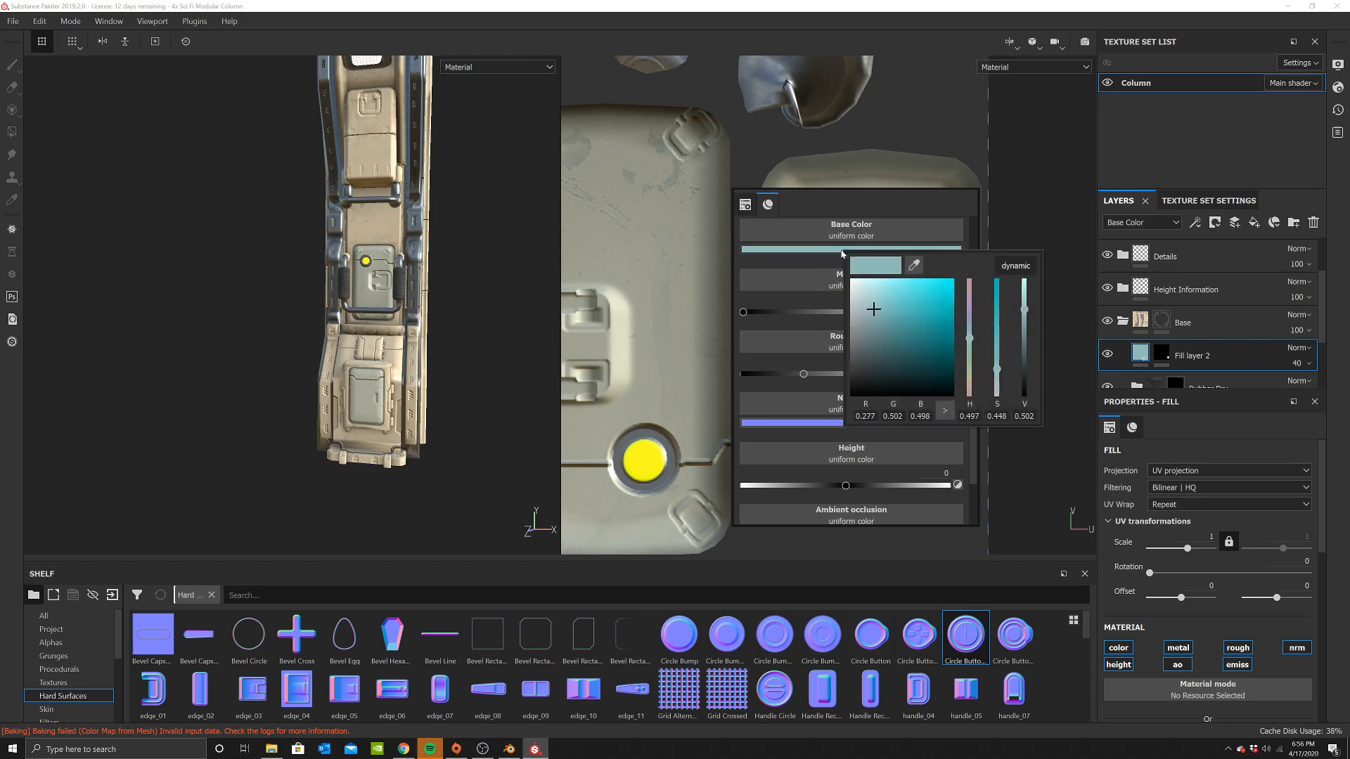
mouse_move(882, 313)
left_mouse_down()
mouse_move(875, 278)
mouse_move(952, 265)
mouse_move(900, 331)
mouse_move(888, 396)
left_mouse_up()
left_click(892, 265)
left_click(512, 267)
Save the project with the toned-down front panels
scroll(425, 281, "down", 3)
left_click_drag(425, 281, 302, 295, "alt")
scroll(323, 316, "up", 5)
scroll(343, 340, "down", 3)
left_click_drag(342, 340, 328, 328, "alt")
middle_click_drag(327, 274, 386, 218, "alt")
left_click(13, 21)
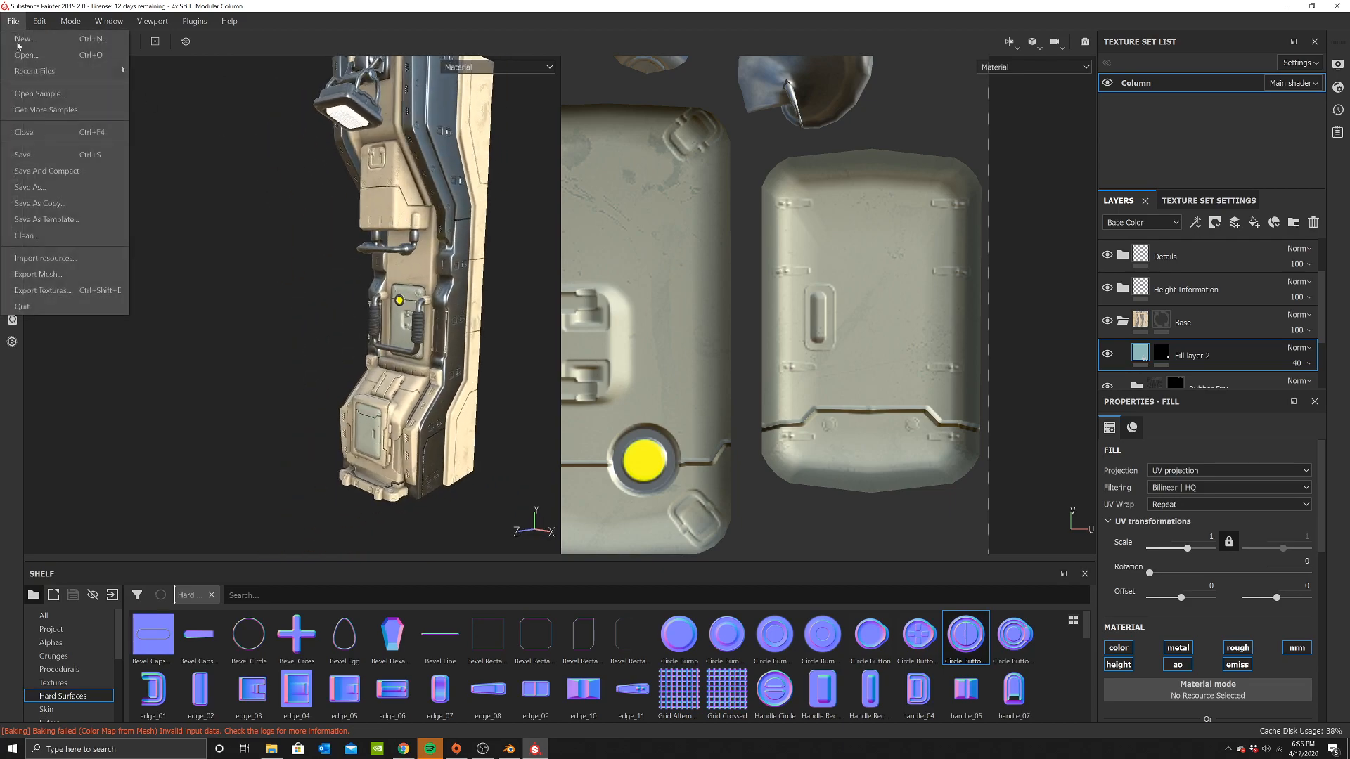
left_click(43, 154)
left_click_drag(449, 331, 487, 341, "alt")
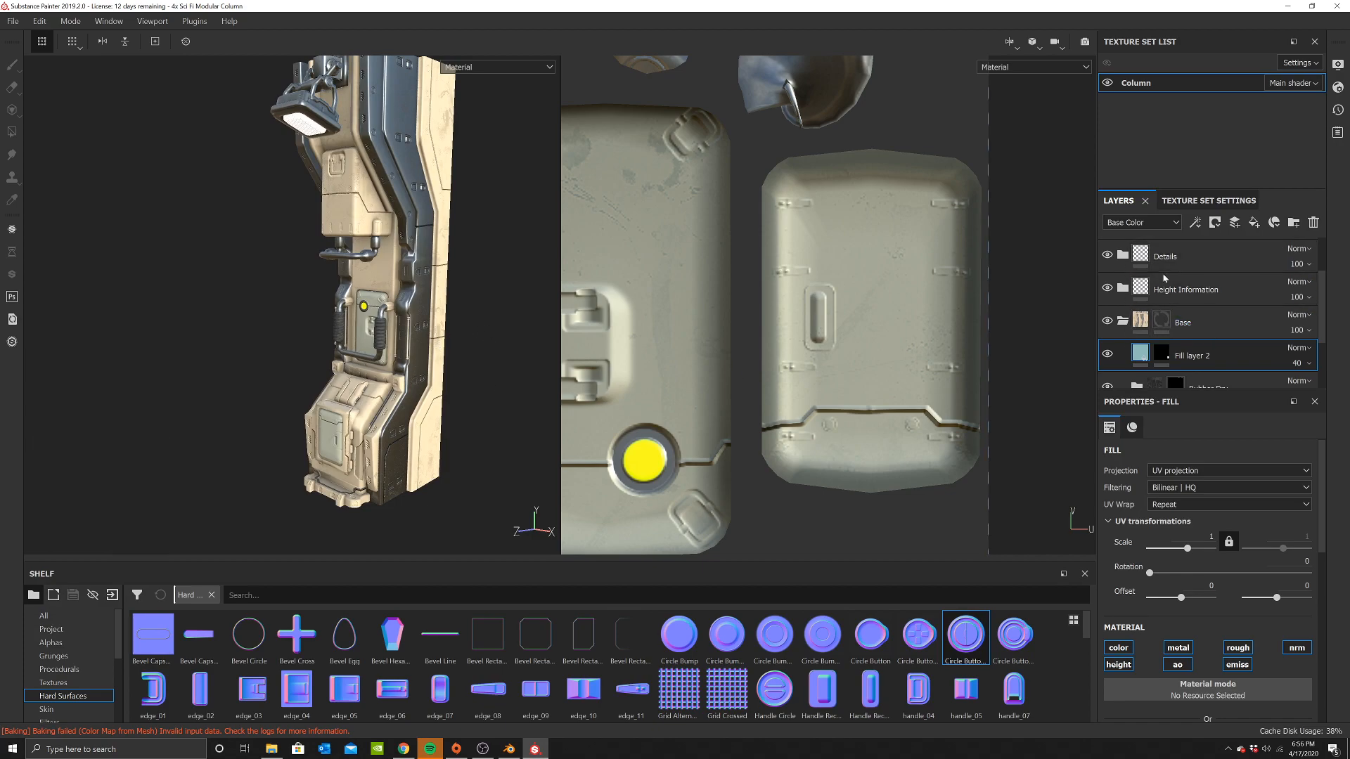
Add a fill layer with a bright red base color in the Details folder and give it a black mask
left_click(1122, 256)
left_click(1253, 223)
right_click(777, 124)
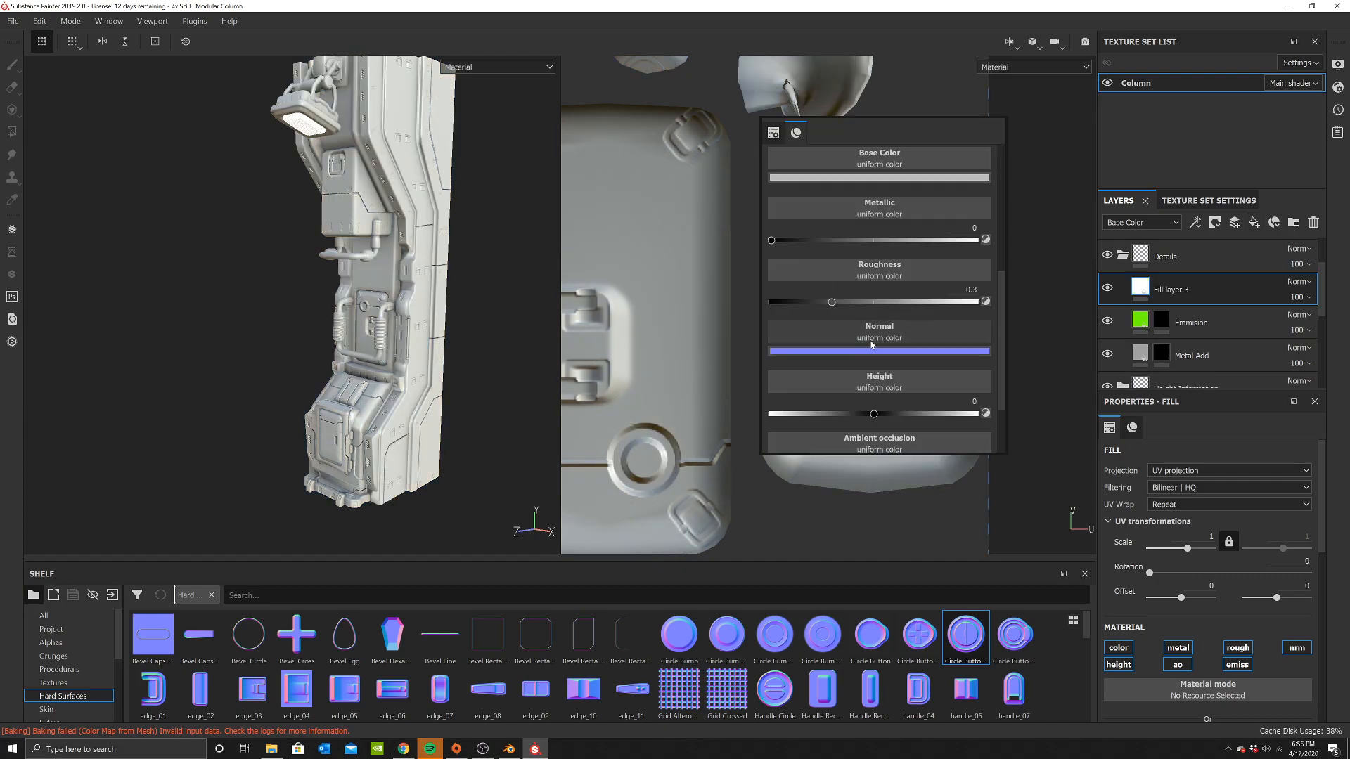
left_click(880, 177)
left_click(958, 228)
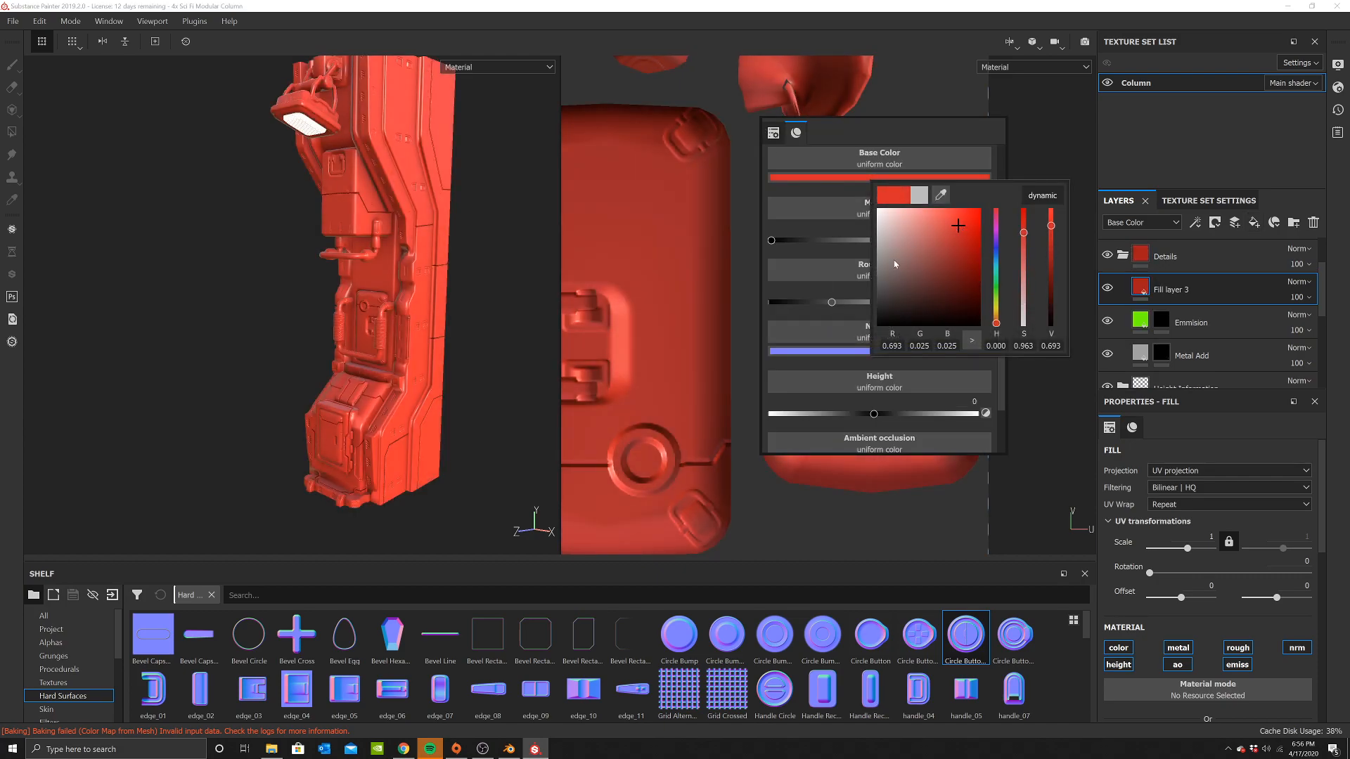
right_click(1221, 280)
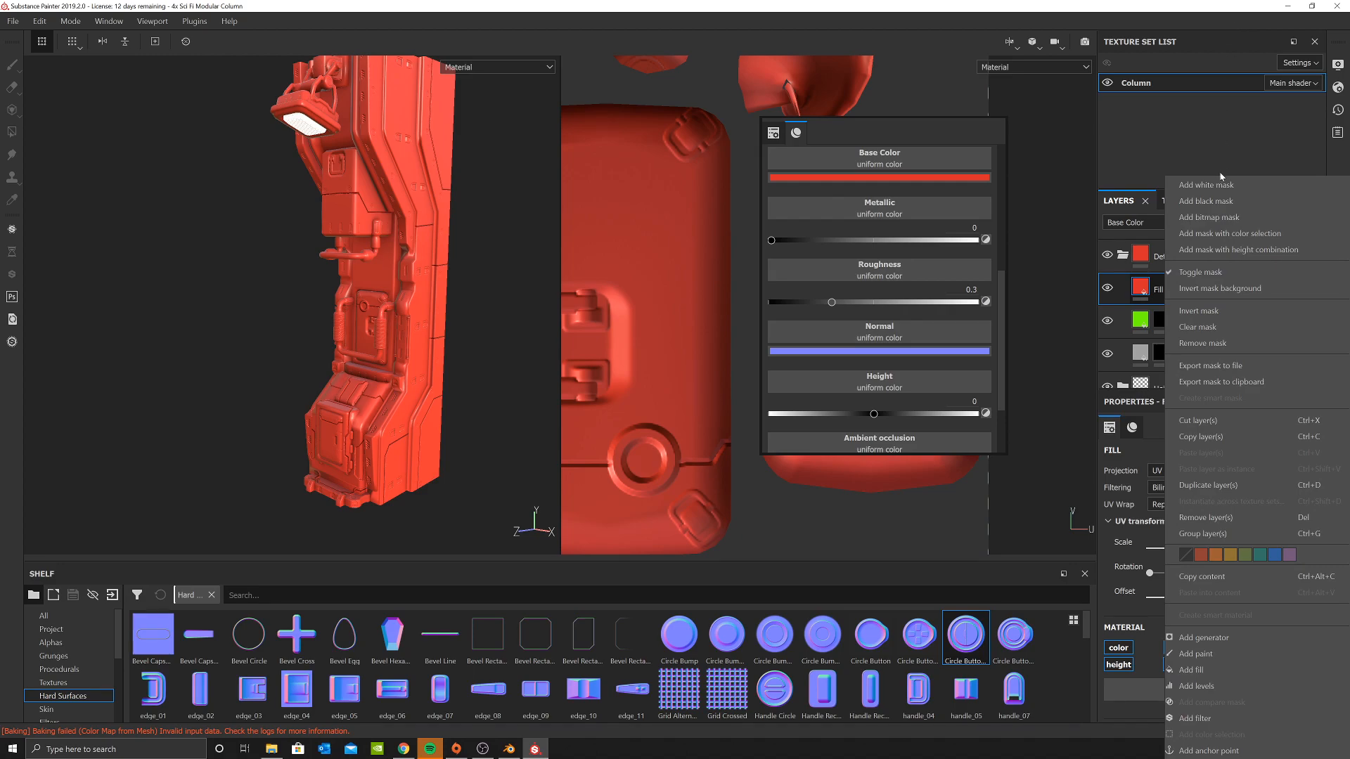
left_click(1209, 201)
Stamp small red arrowheads along the side edges of the middle front panel, using the Arrow Head alpha at brush size 1.43
left_click(50, 643)
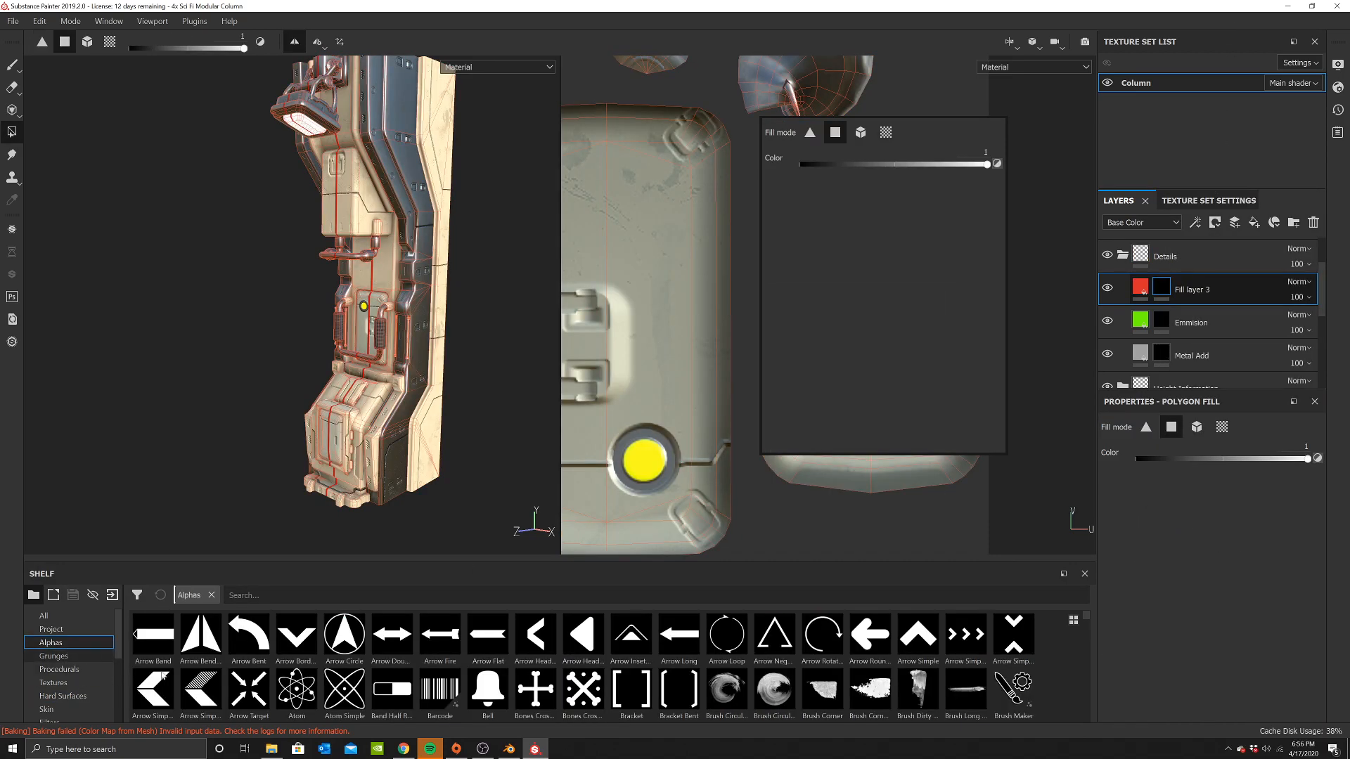
left_click(18, 71)
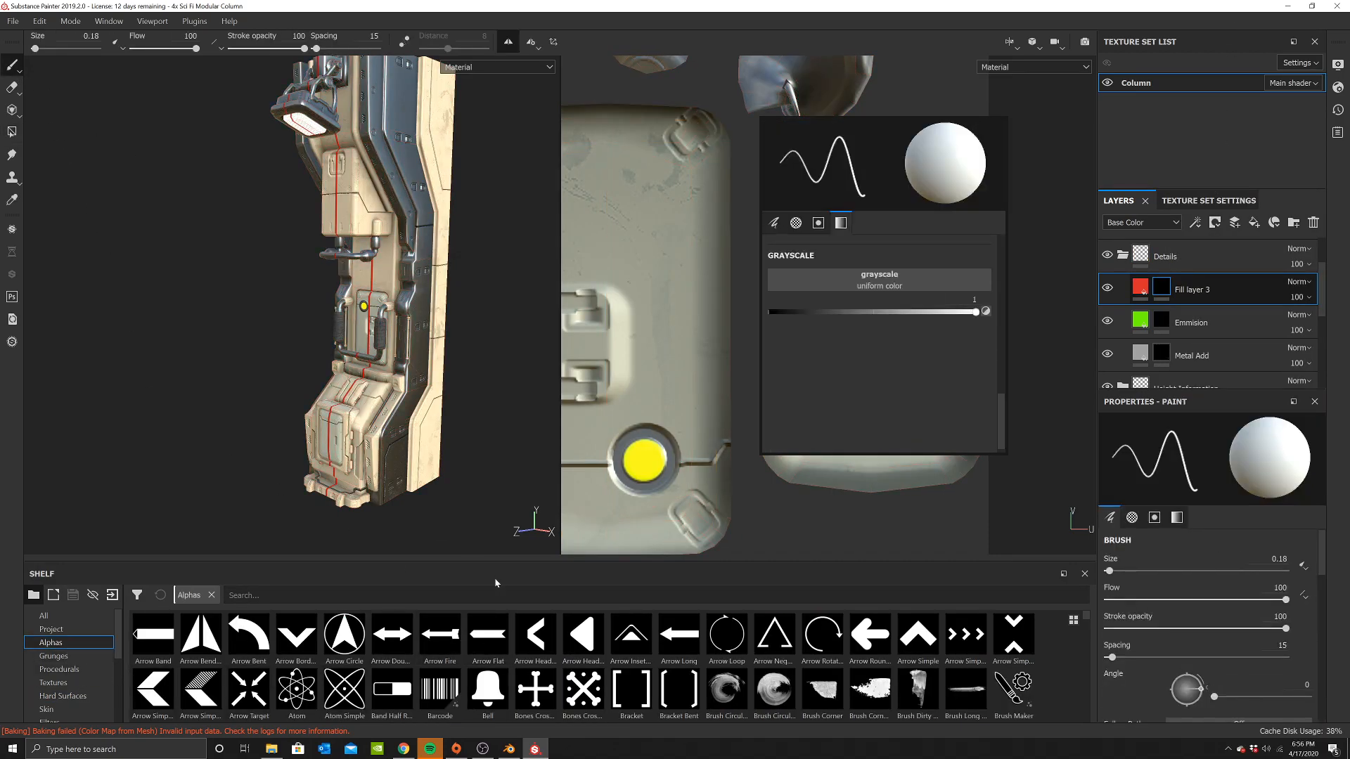
left_click(595, 648)
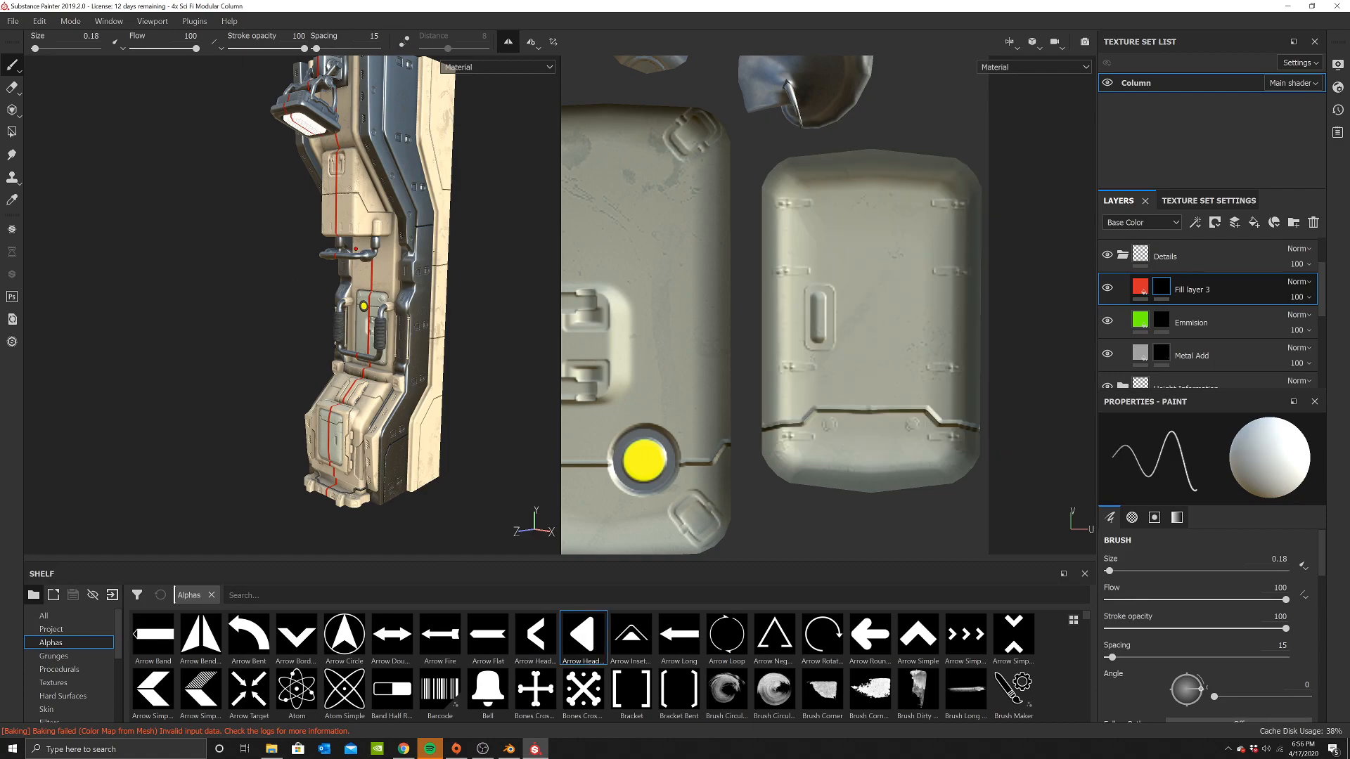
scroll(366, 330, "up", 6)
mouse_move(366, 338)
left_mouse_down("alt")
mouse_move(413, 352)
mouse_move(429, 316)
left_mouse_up("alt")
scroll(425, 299, "up", 2)
scroll(424, 299, "up", 1)
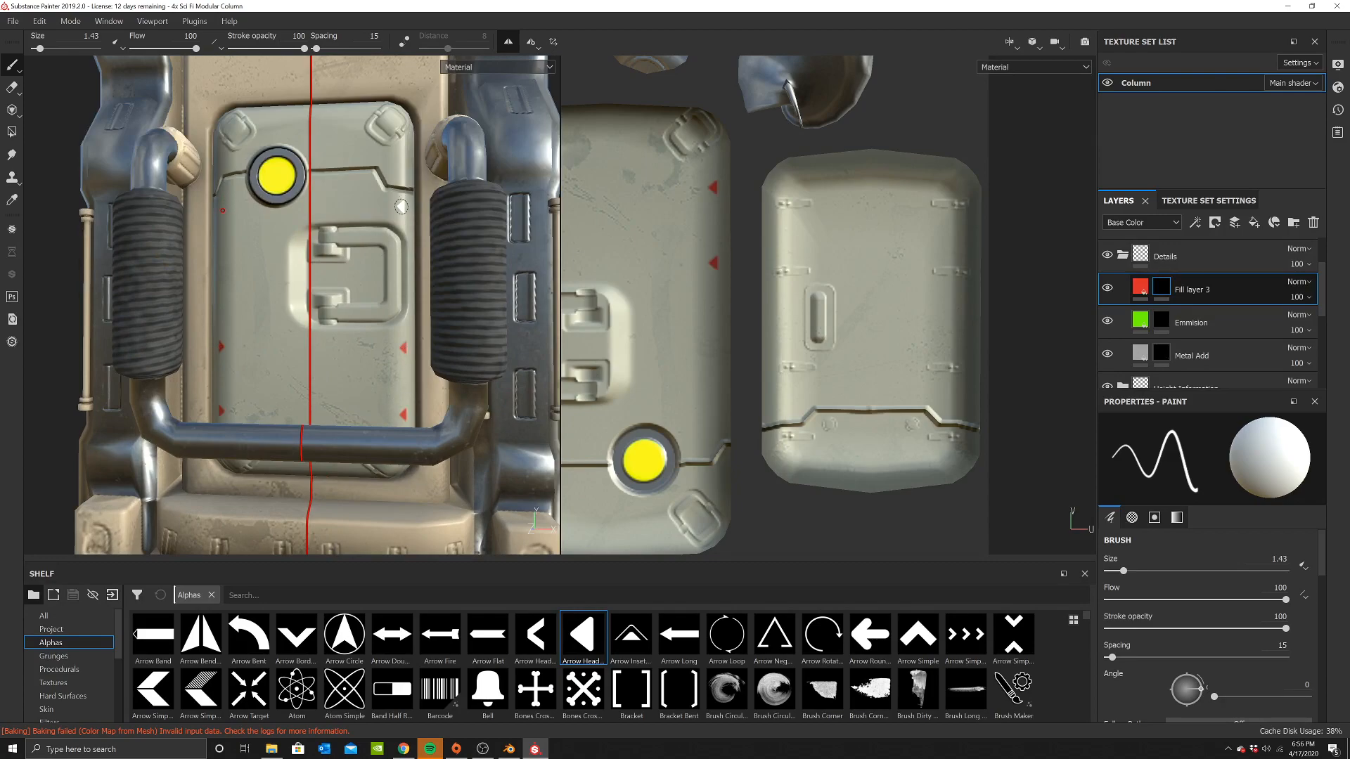
Stamp a red triple chevron low on the column's beige side strip, using the three-arrow alpha at size 4.15 and angle 267
scroll(401, 206, "down", 8)
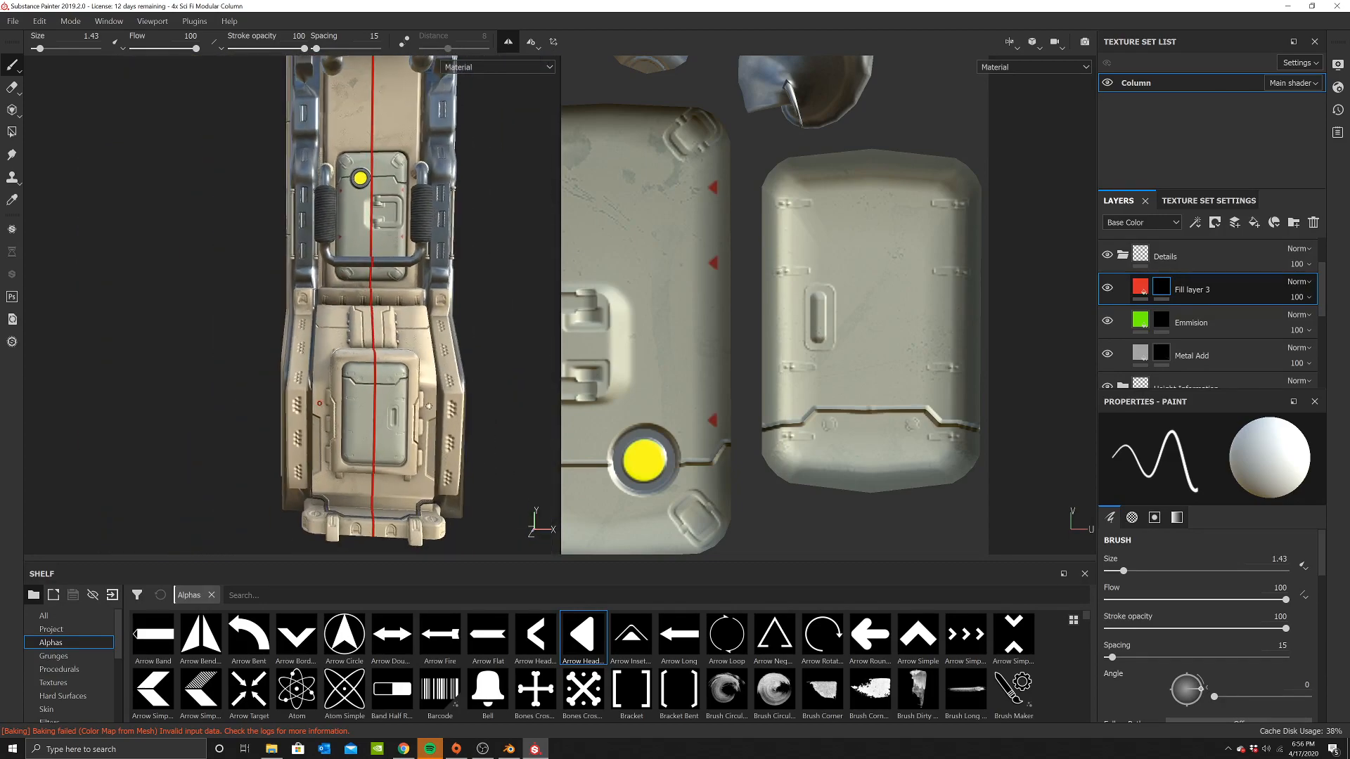
middle_click_drag(428, 405, 416, 345, "alt")
left_click_drag(416, 344, 391, 346, "alt")
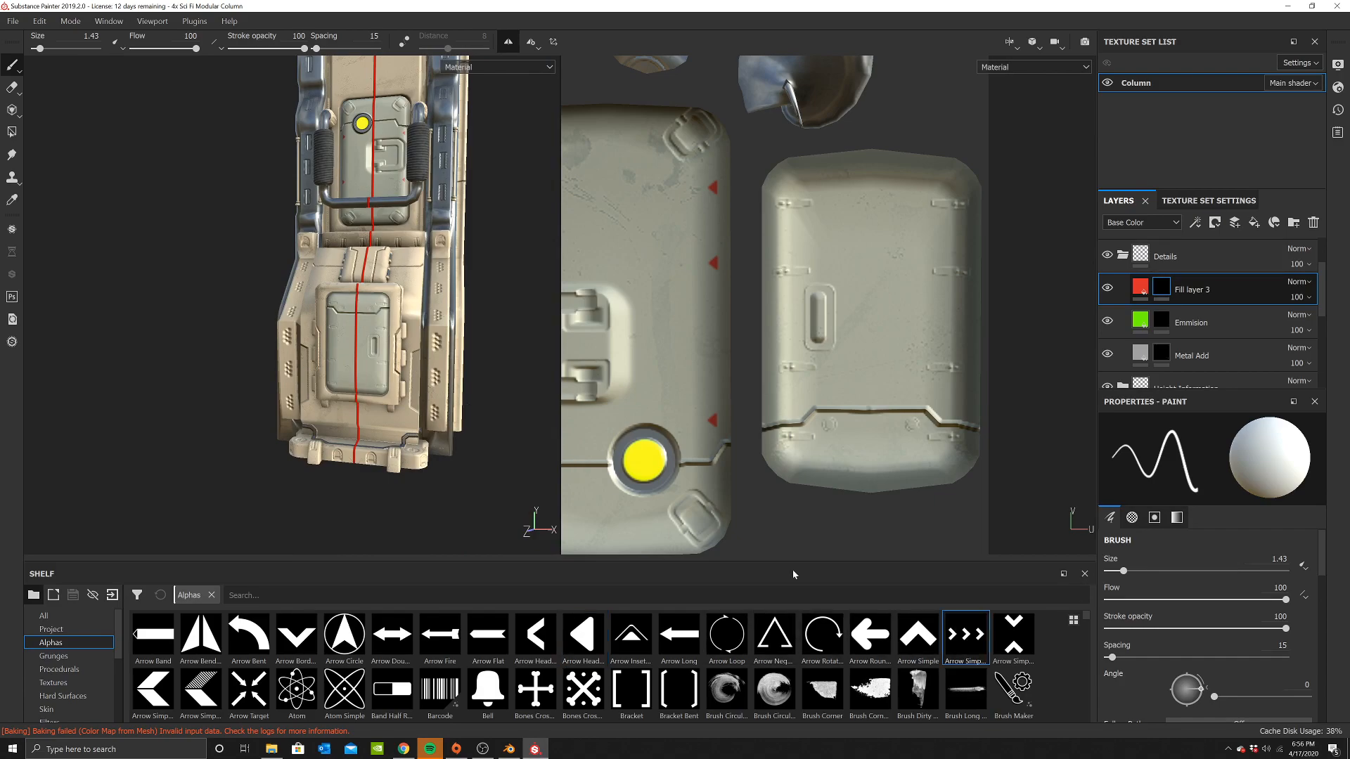
scroll(384, 313, "up", 3)
left_click_drag(232, 151, 151, 78, "alt")
left_click(50, 51)
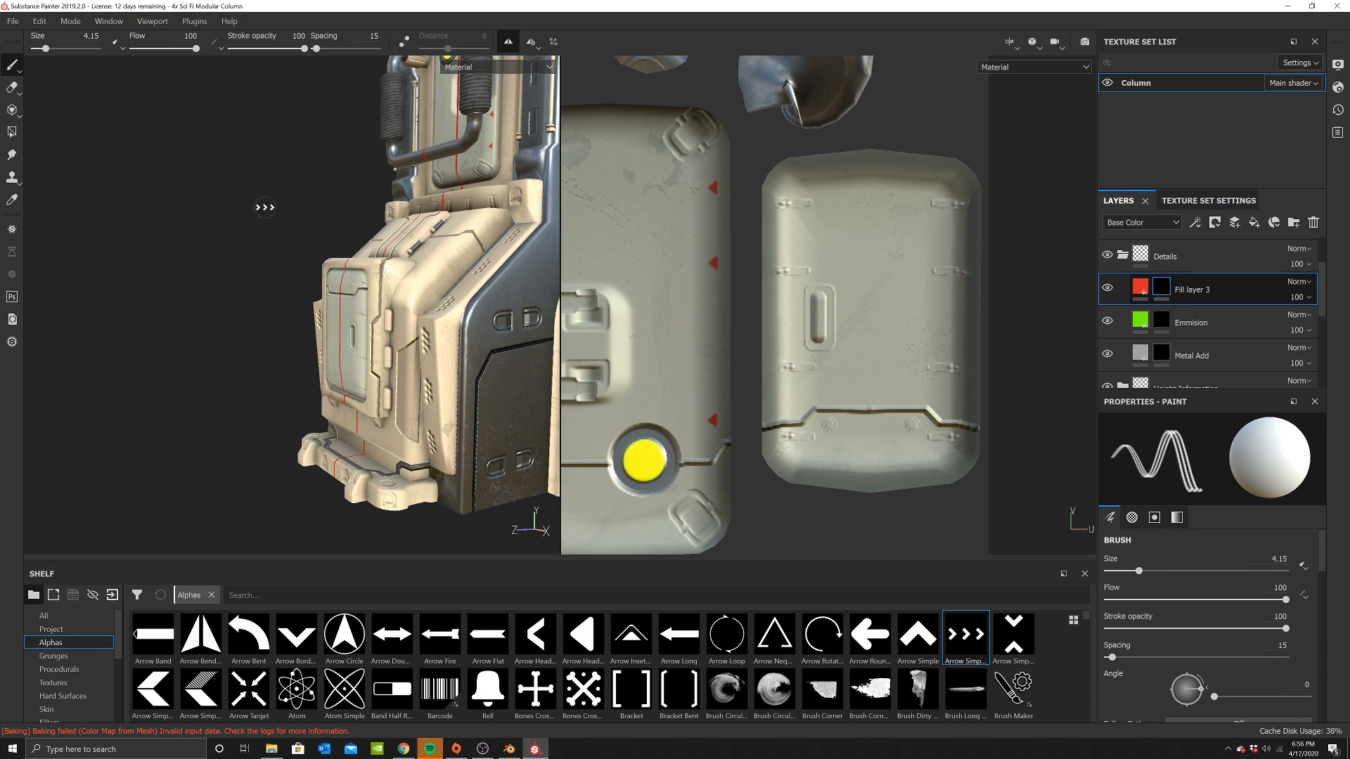
left_click_drag(265, 204, 338, 341, "alt")
scroll(406, 325, "up", 2)
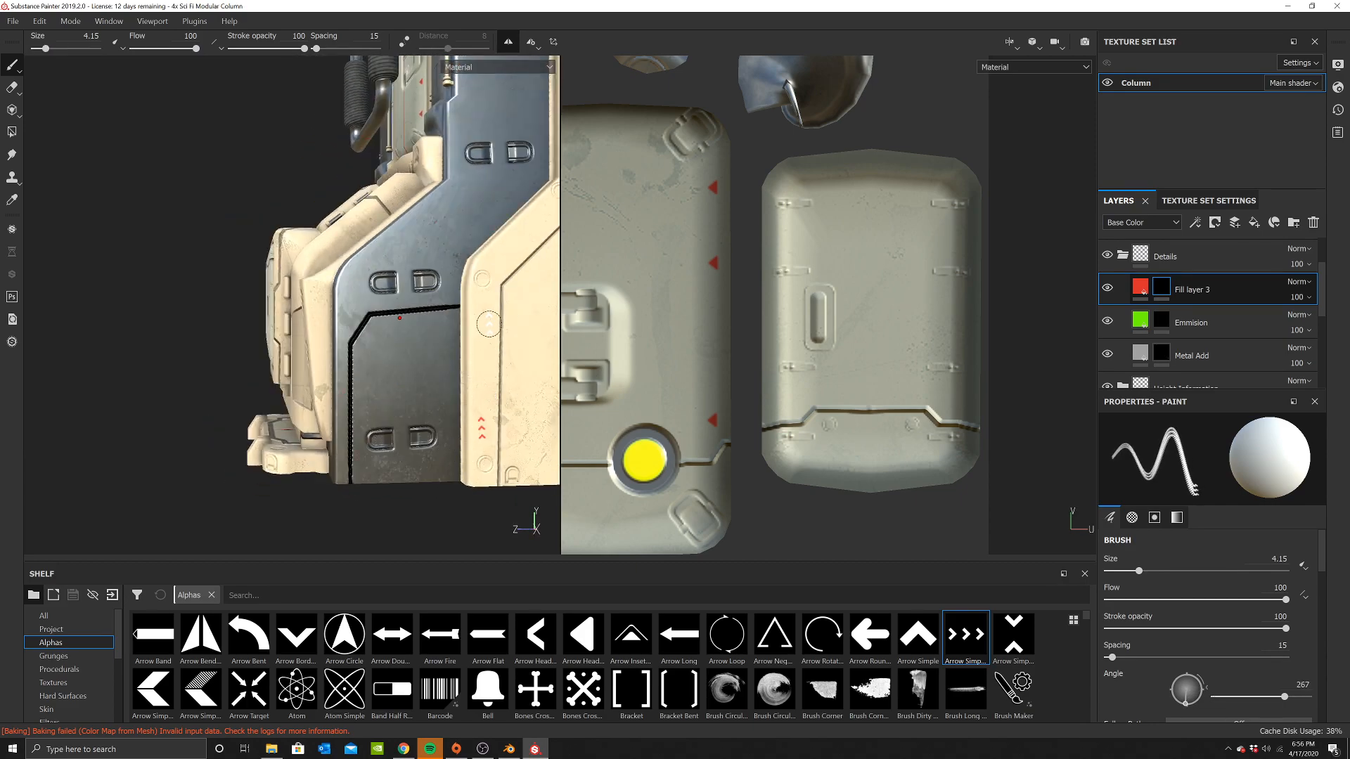
Stamp two more red triple chevrons near the upper end of the column's beige side strip
scroll(472, 315, "down", 4)
left_click_drag(414, 296, 457, 289, "alt")
middle_click_drag(457, 289, 450, 436, "alt")
left_click_drag(450, 436, 415, 421, "alt")
scroll(403, 154, "up", 6)
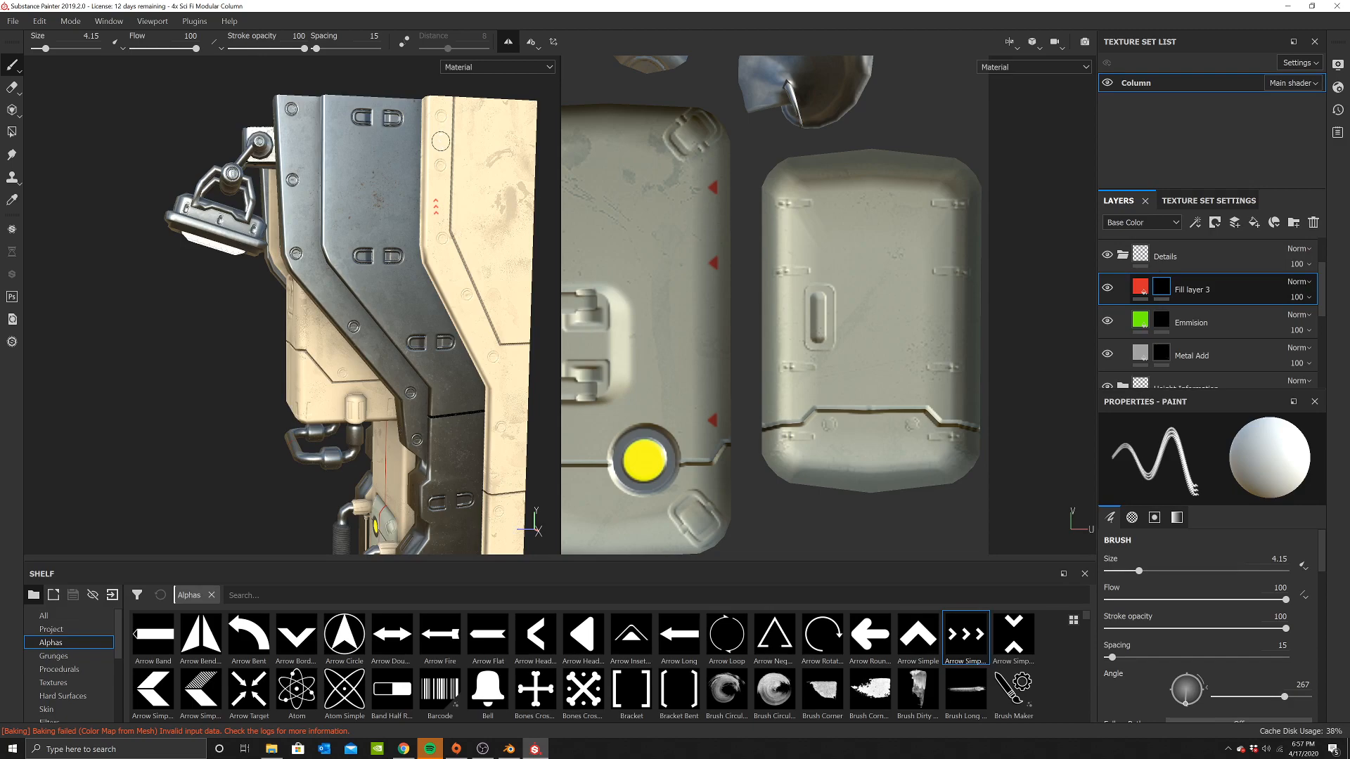
Stamp two red dot patterns on the side of the beige box below the lamp, using the Circle Dots alpha
scroll(526, 672, "down", 3)
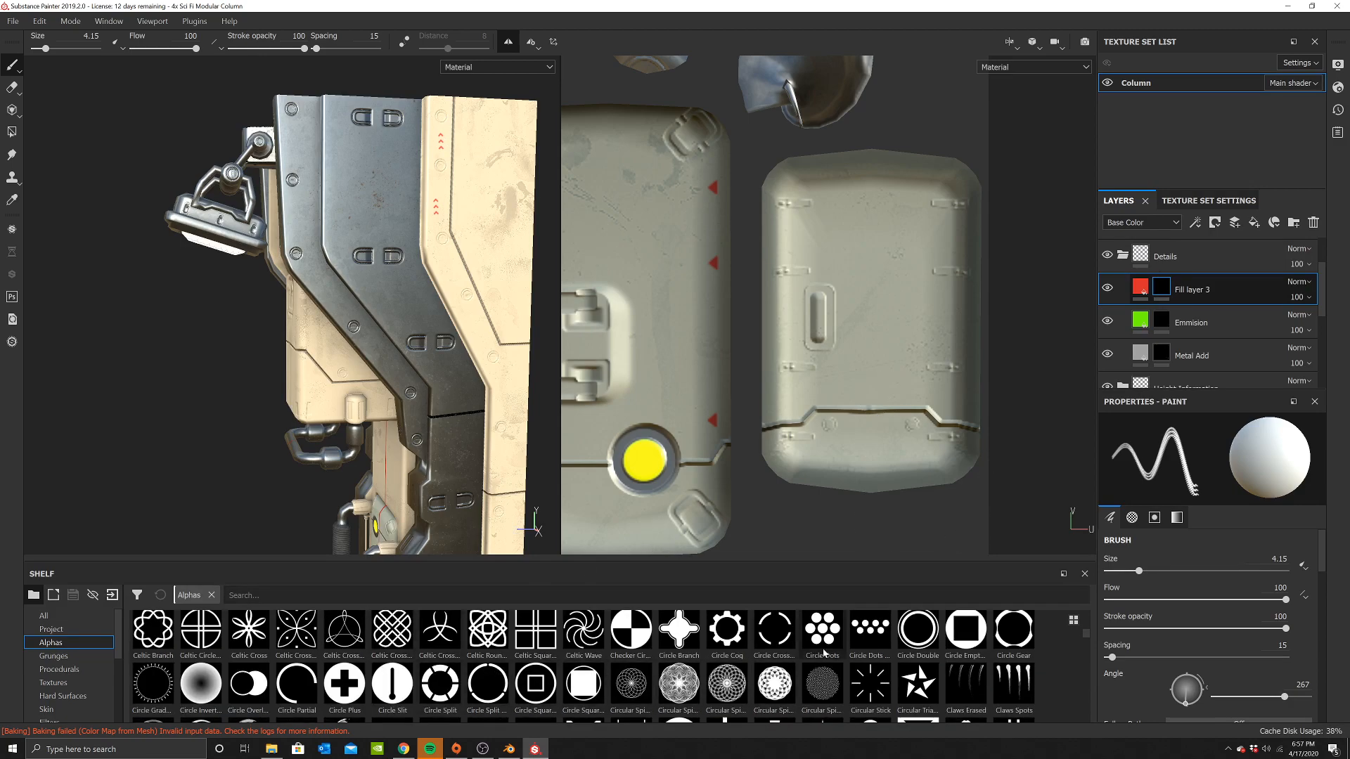
scroll(471, 355, "up", 8)
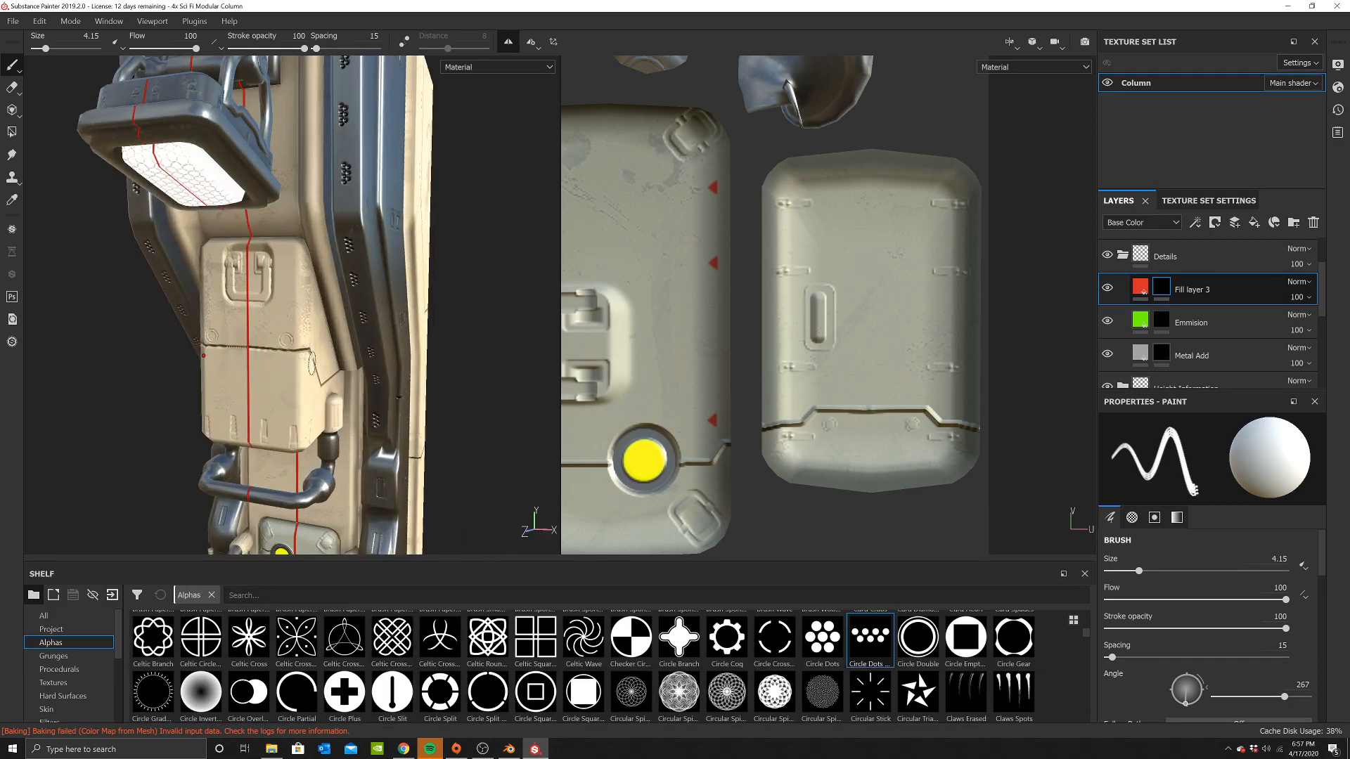
left_click_drag(297, 399, 297, 390, "alt")
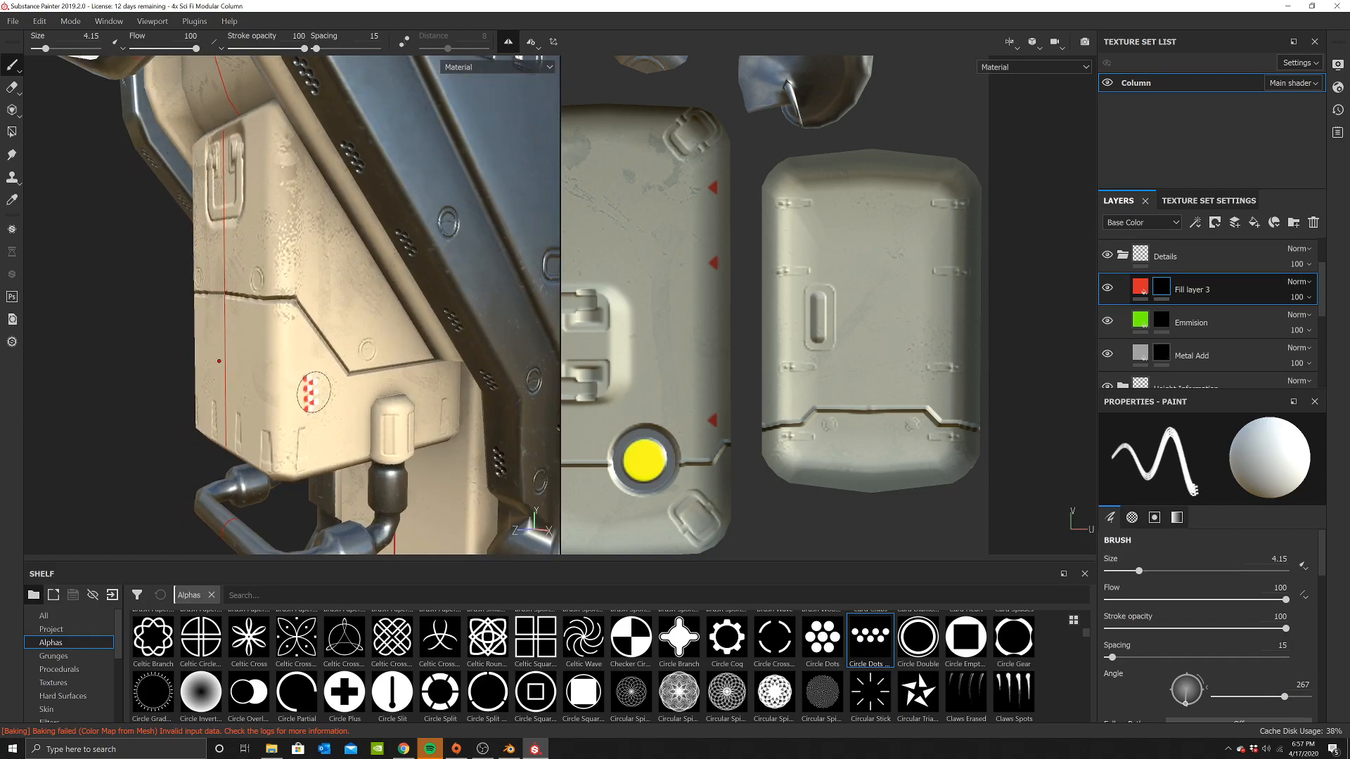
scroll(319, 253, "down", 3)
middle_click_drag(341, 377, 368, 331, "alt")
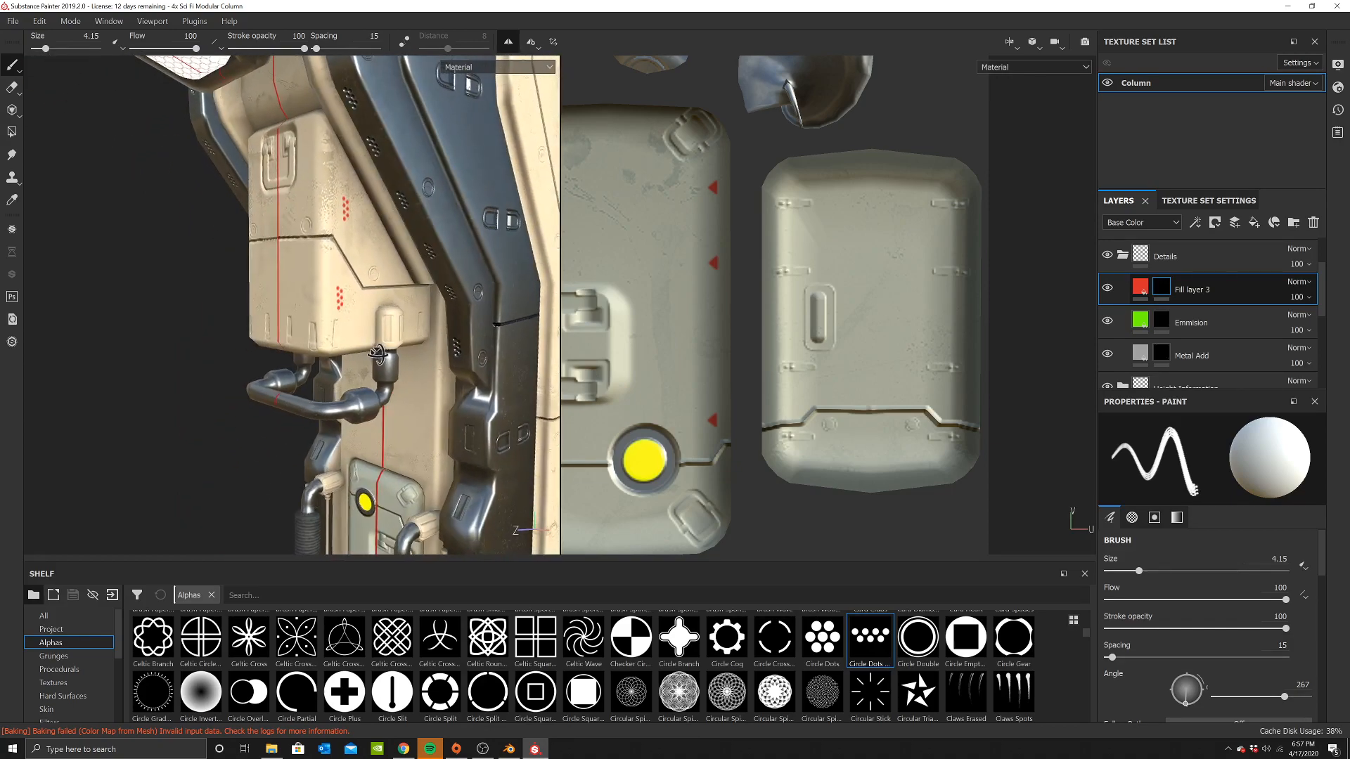
Try a red split ring around the yellow light with the Circle Split alpha at size 7.49 and symmetry off
left_click(497, 687)
left_click_drag(151, 281, 228, 126, "alt")
left_click_drag(42, 48, 40, 48)
scroll(267, 134, "up", 6)
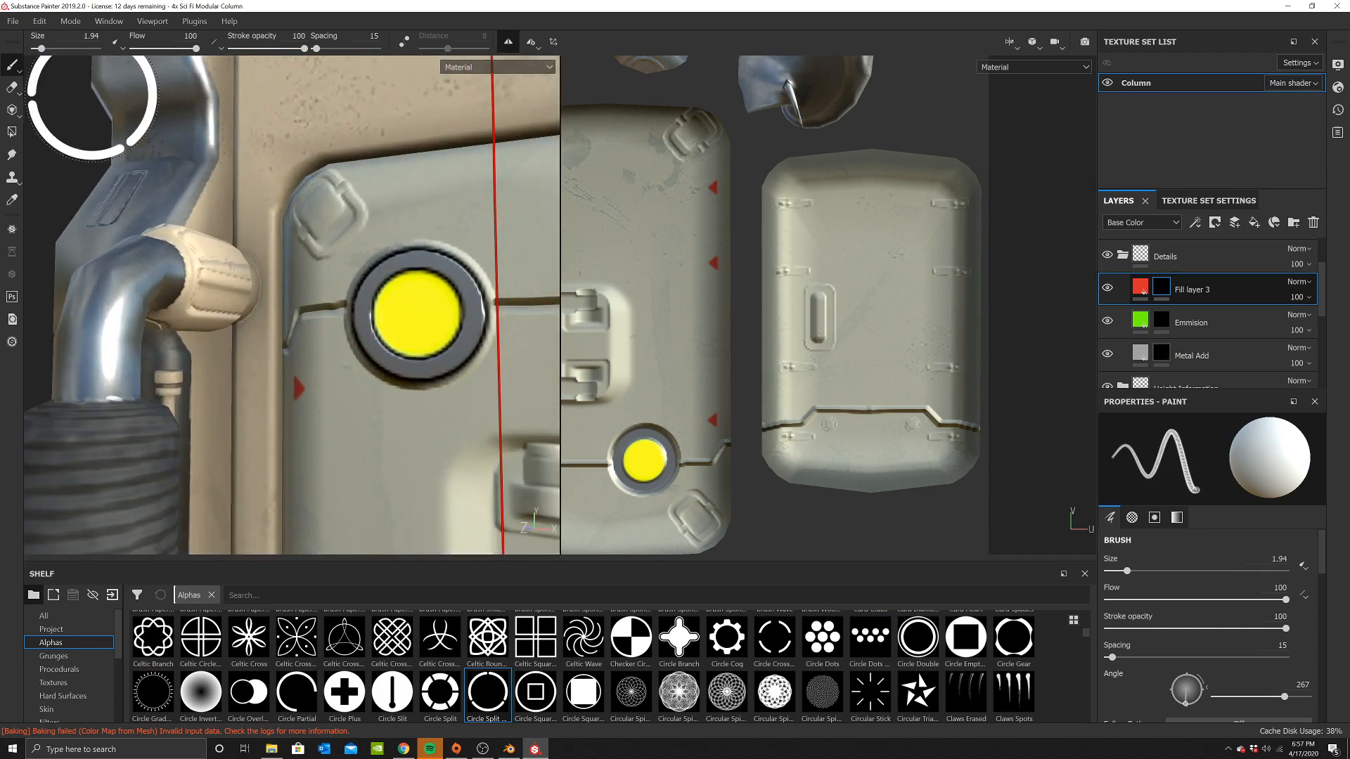
left_click(45, 49)
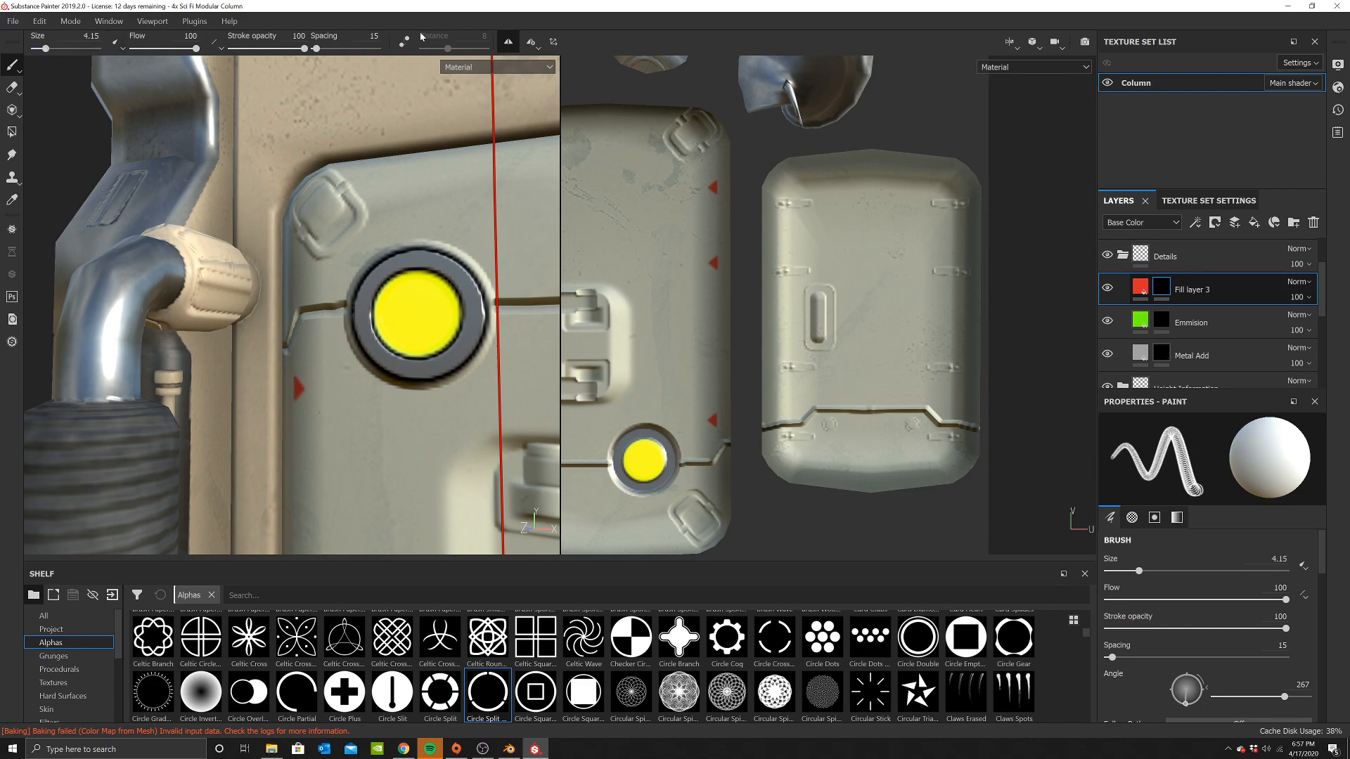
left_click(528, 48)
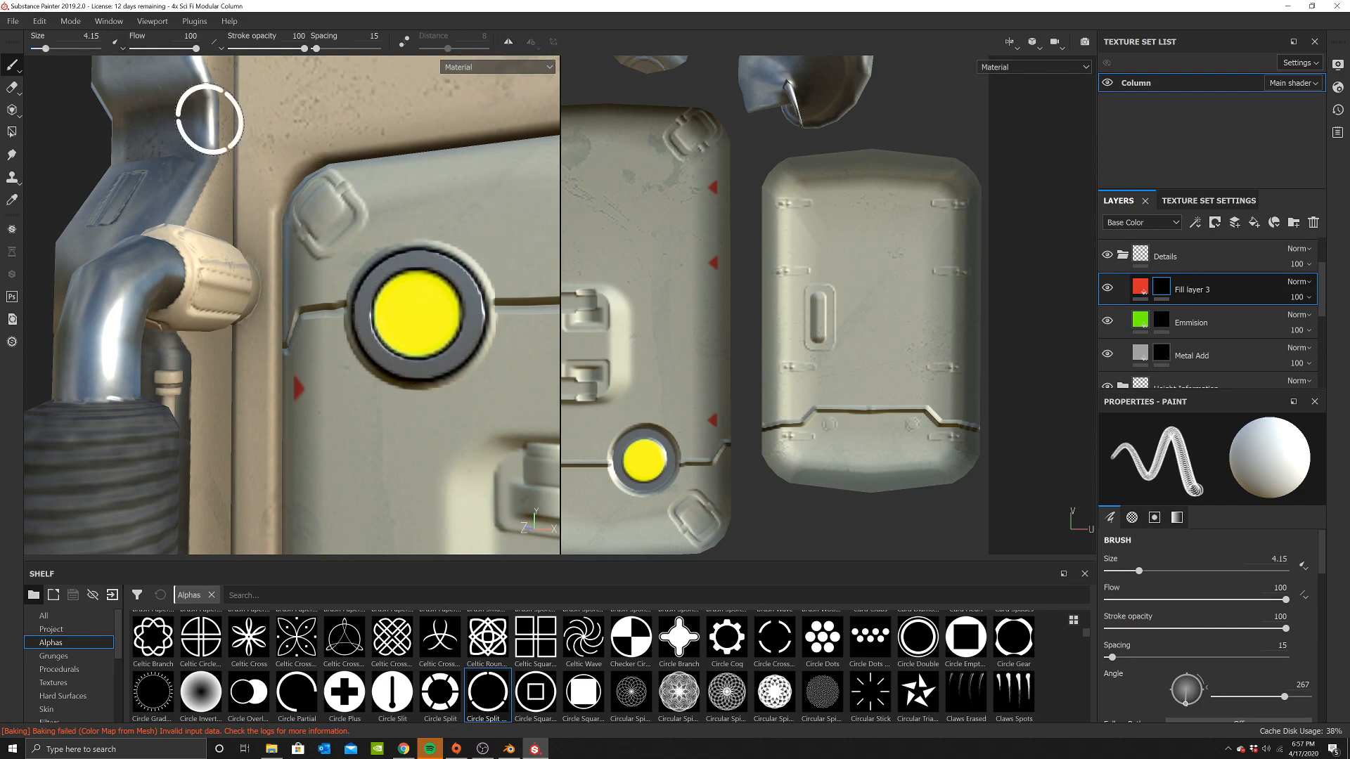
left_click_drag(48, 48, 50, 48)
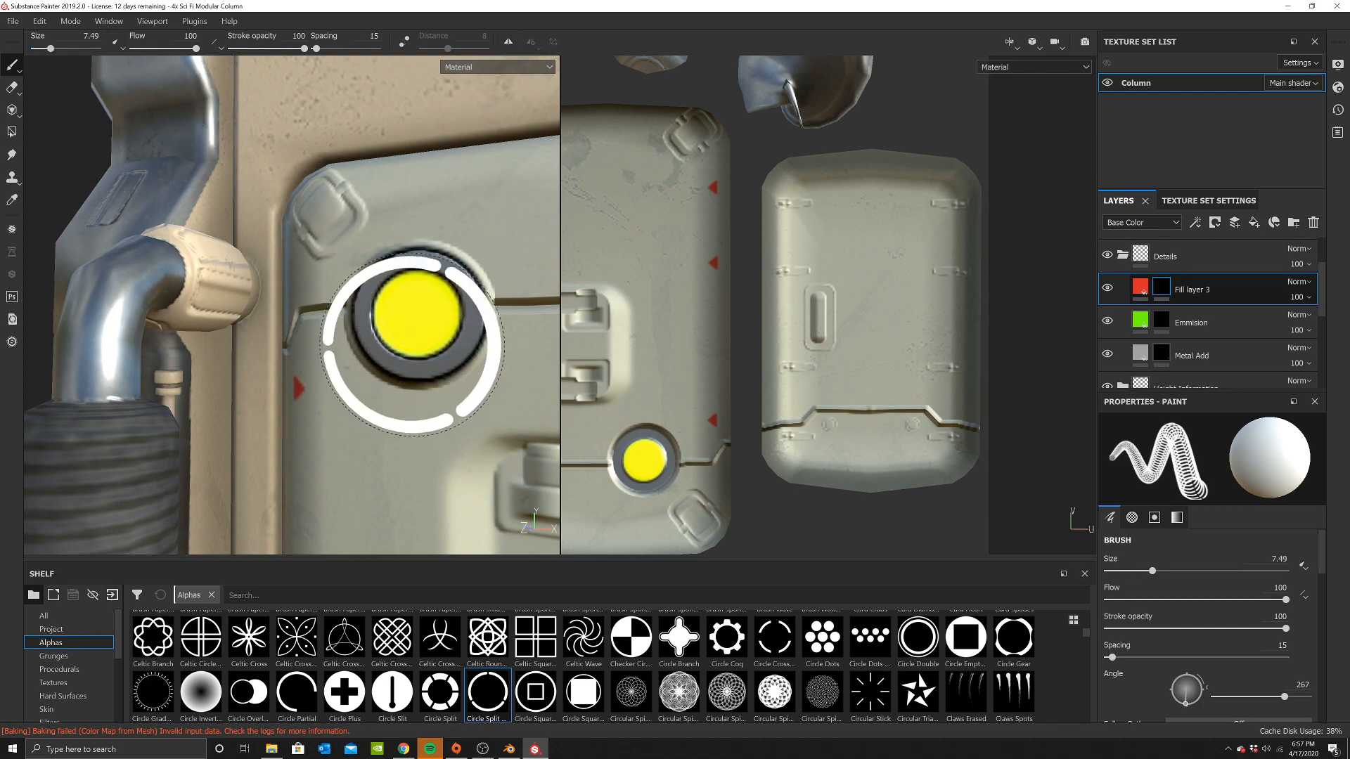
scroll(418, 319, "down", 6)
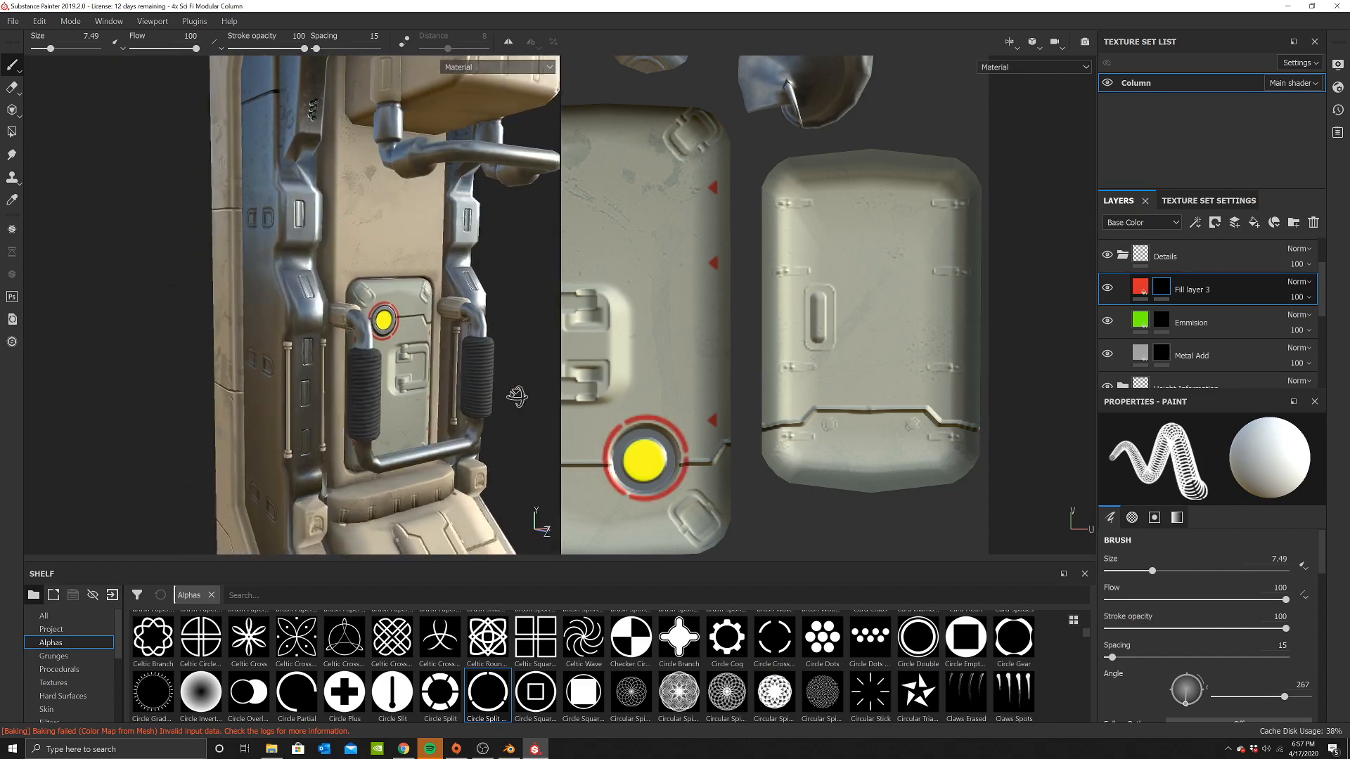
left_click_drag(517, 396, 425, 392, "alt")
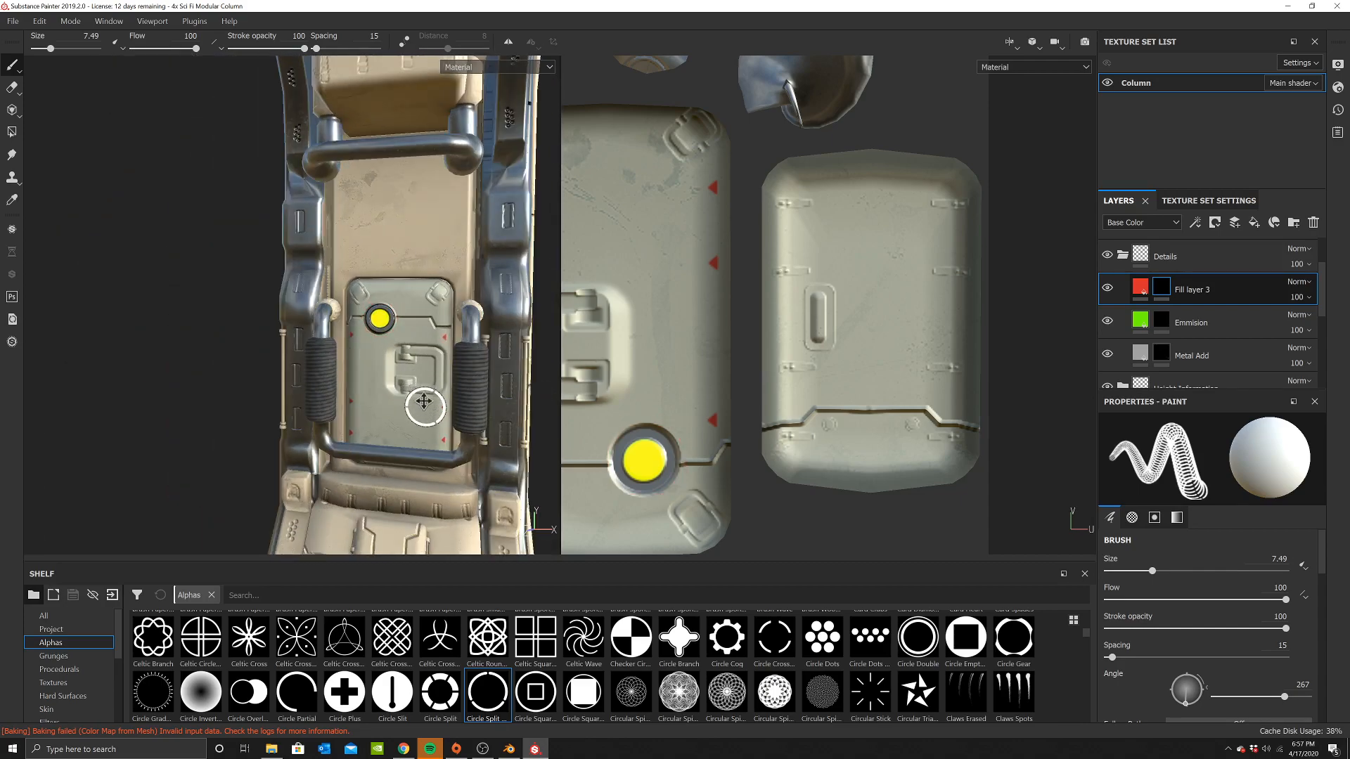
middle_click_drag(425, 392, 414, 352, "alt")
Select the chevron version of the Line Stripes alpha for the brush
scroll(784, 644, "up", 8)
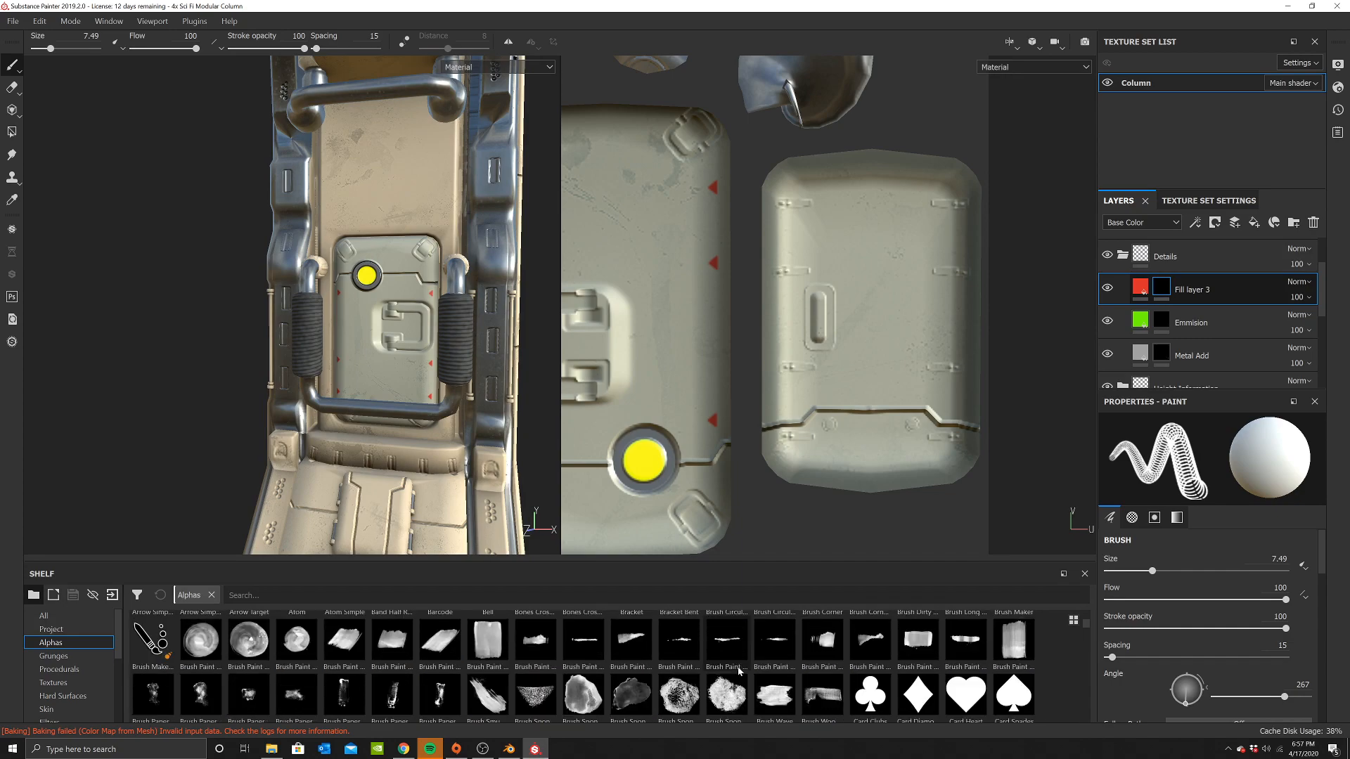
scroll(708, 676, "down", 2)
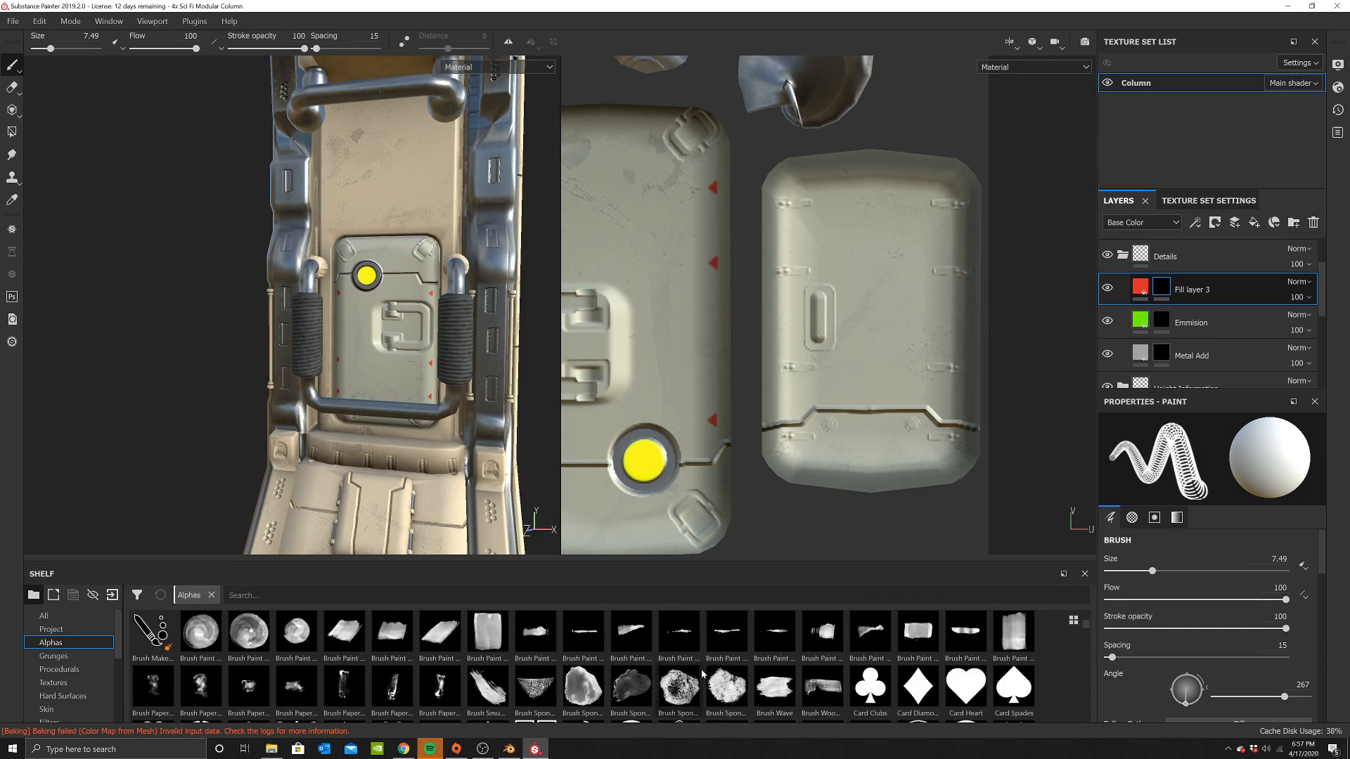
scroll(703, 673, "down", 2)
scroll(774, 673, "down", 5)
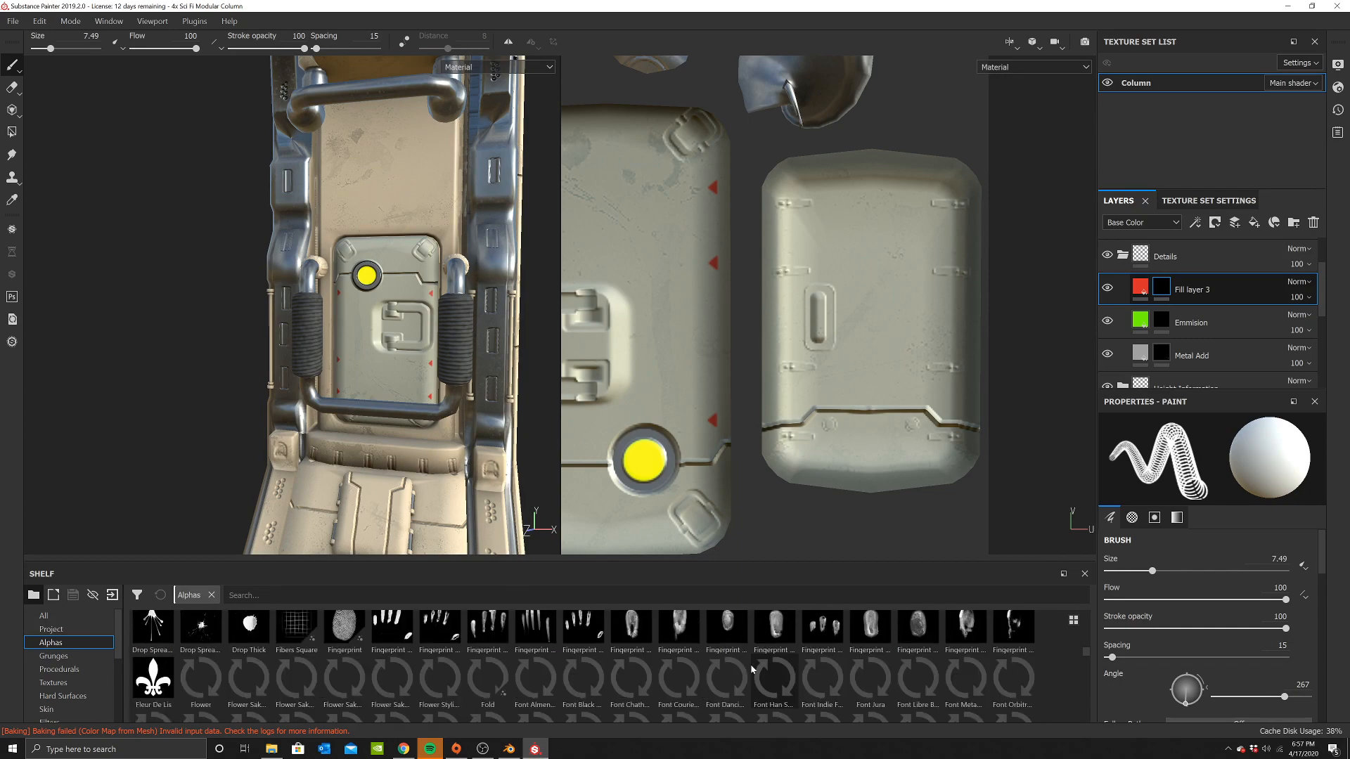
scroll(631, 659, "down", 8)
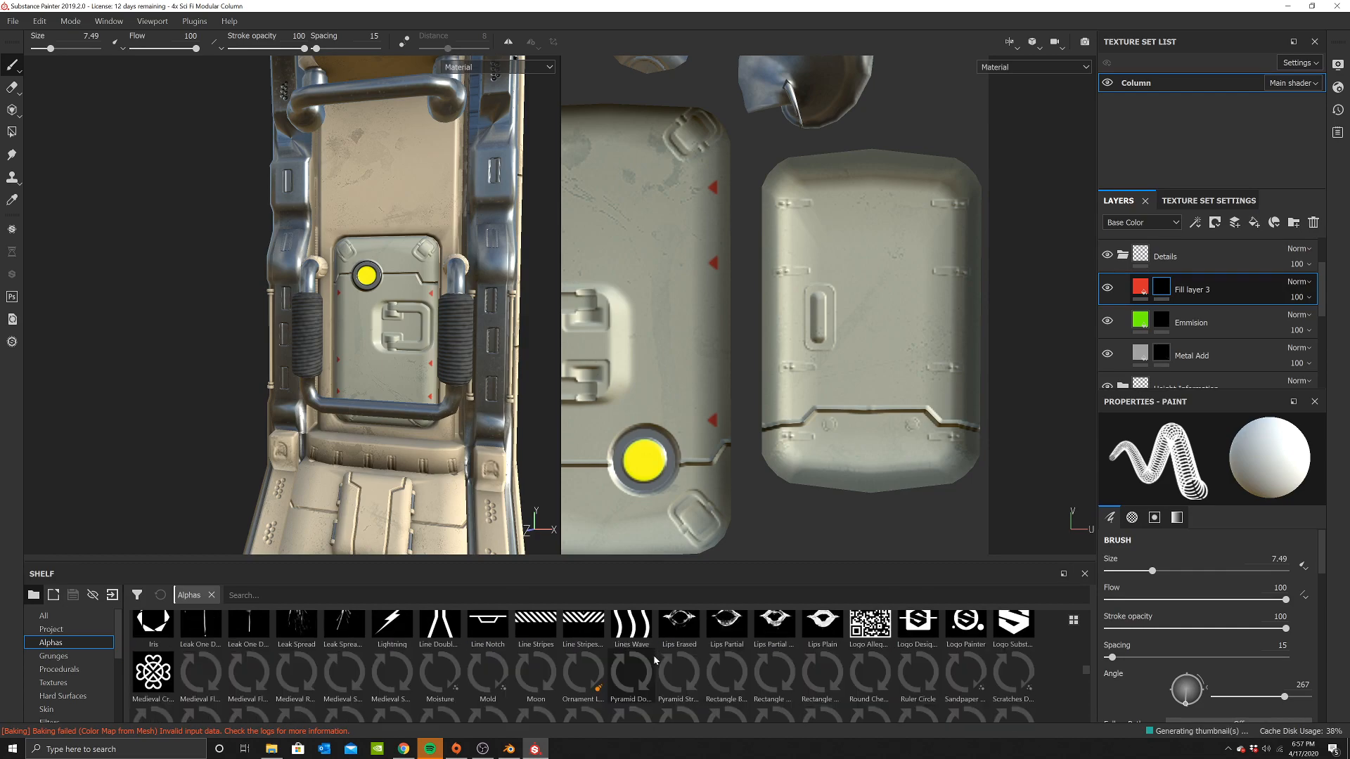
left_click(588, 635)
scroll(381, 330, "up", 3)
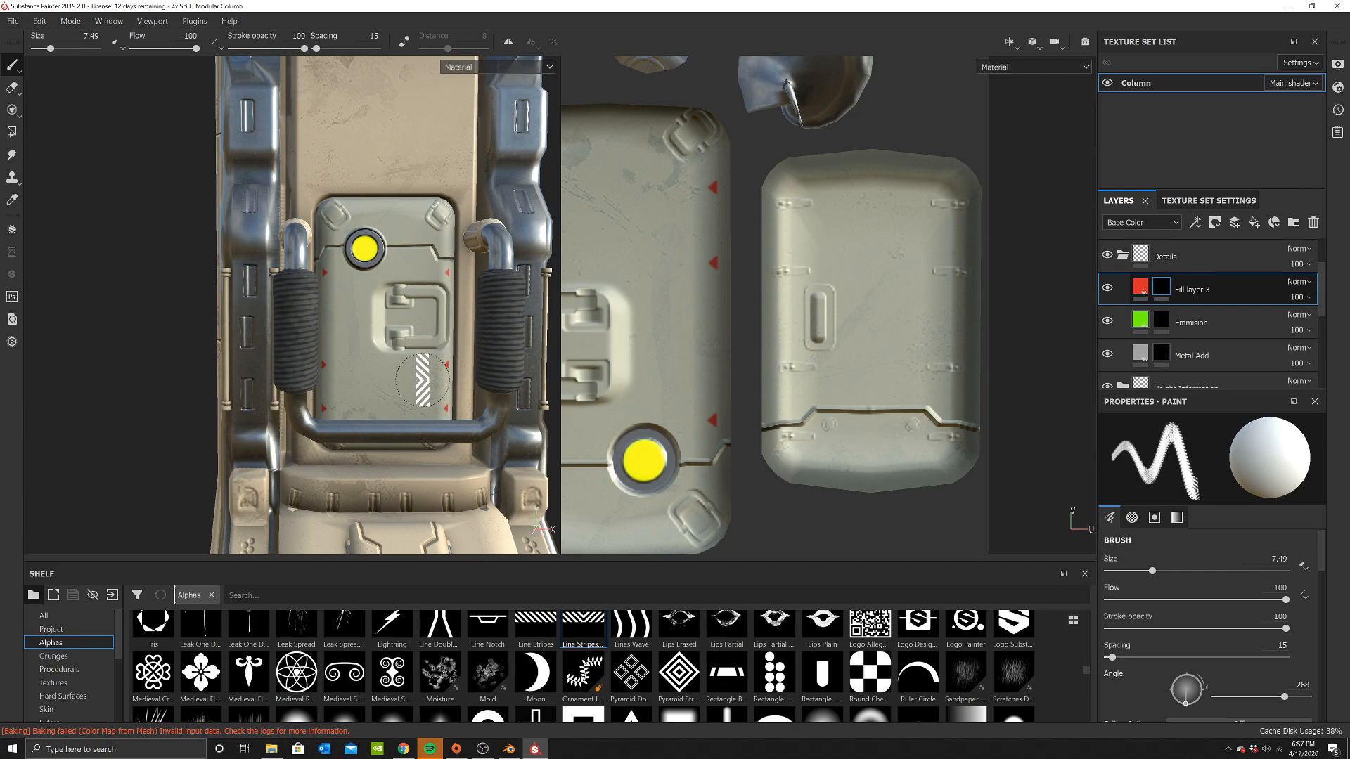
Try red striped chevron stamps on the upper front door below the yellow light
left_click(355, 311)
scroll(413, 355, "down", 2)
key("ctrl+z")
mouse_move(382, 326)
left_mouse_down("ctrl")
mouse_move(335, 371)
mouse_move(409, 415)
left_mouse_up("ctrl")
left_click(377, 326)
scroll(394, 338, "down", 4)
middle_click_drag(412, 416, 381, 302, "alt")
scroll(380, 307, "up", 4)
key("ctrl+z")
Try a red striped chevron on the lower front door at brush size 10.81
right_click_drag(356, 381, 400, 381, "ctrl")
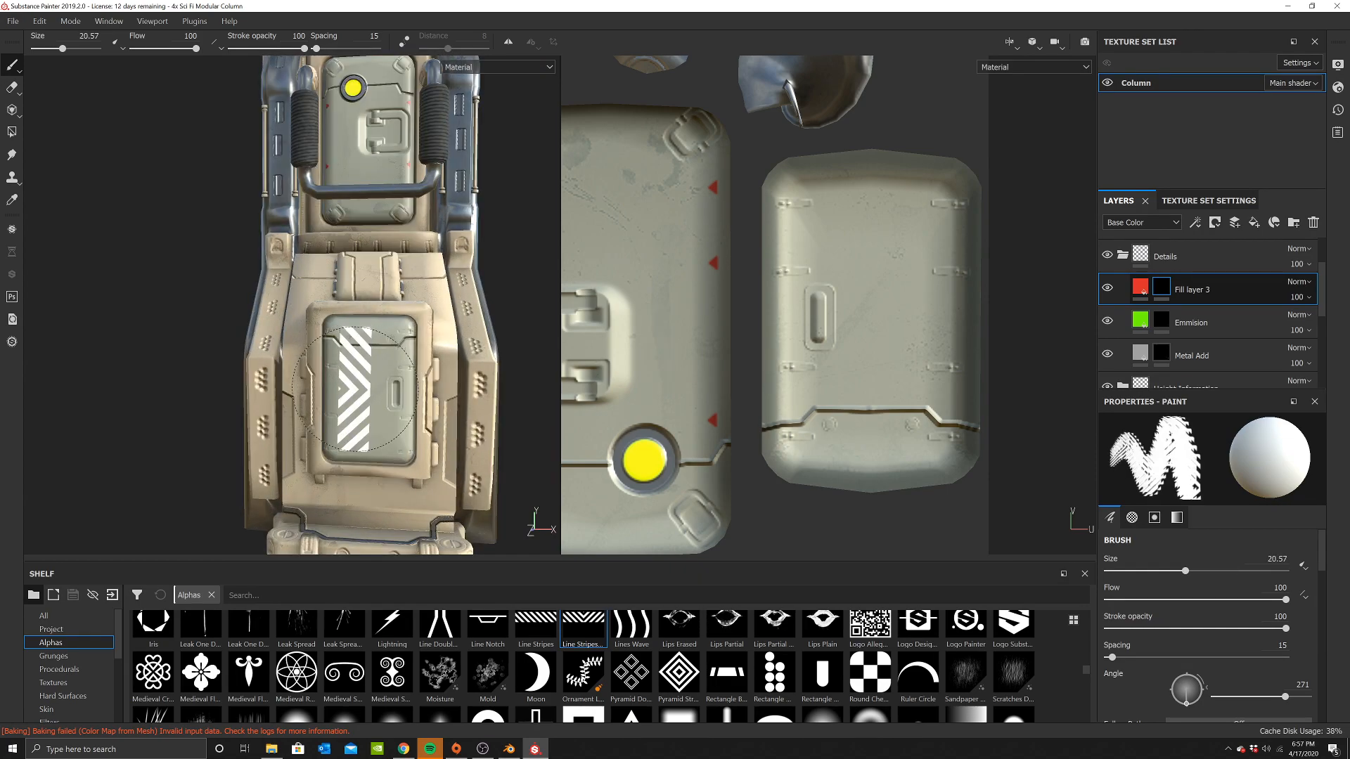
scroll(357, 383, "down", 2)
left_click_drag(58, 47, 54, 47)
scroll(314, 338, "up", 4)
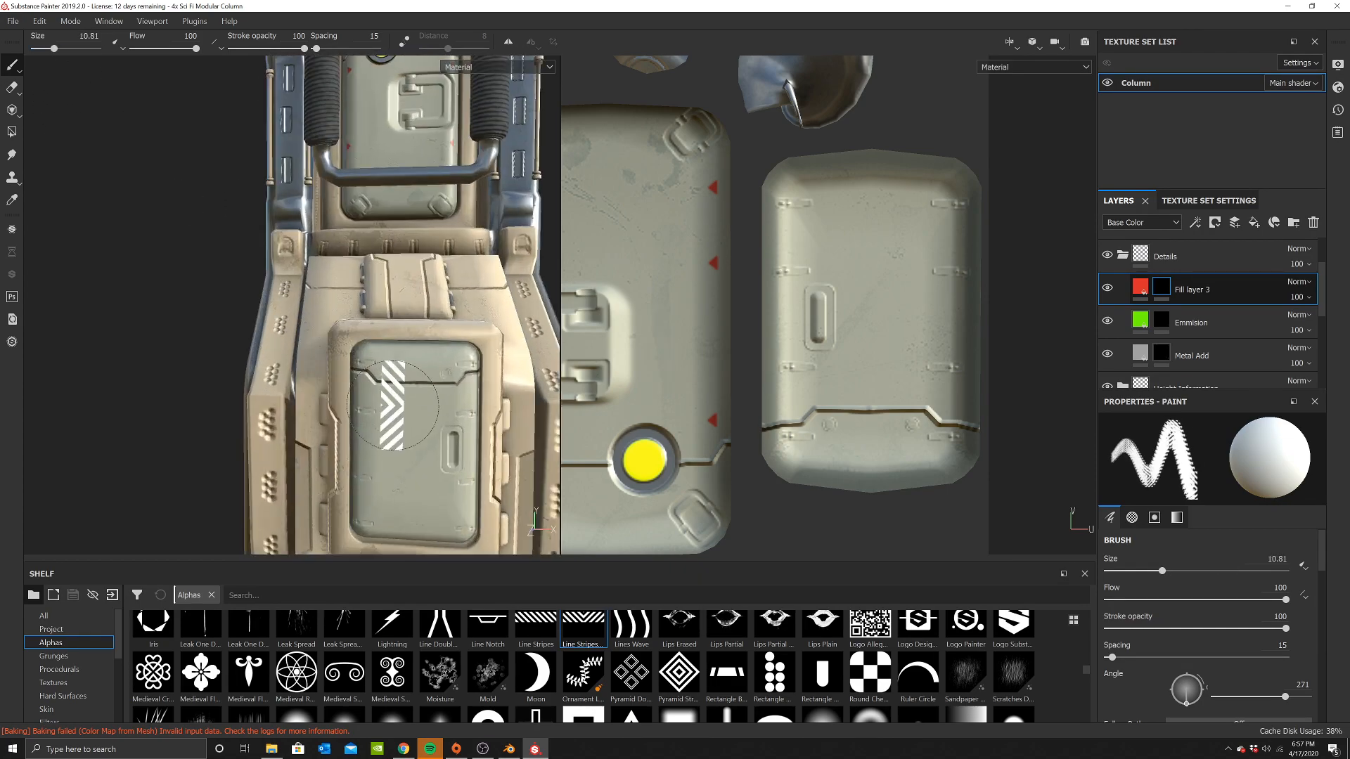
left_click_drag(391, 447, 390, 455, "ctrl")
left_click(390, 447)
scroll(390, 379, "down", 4)
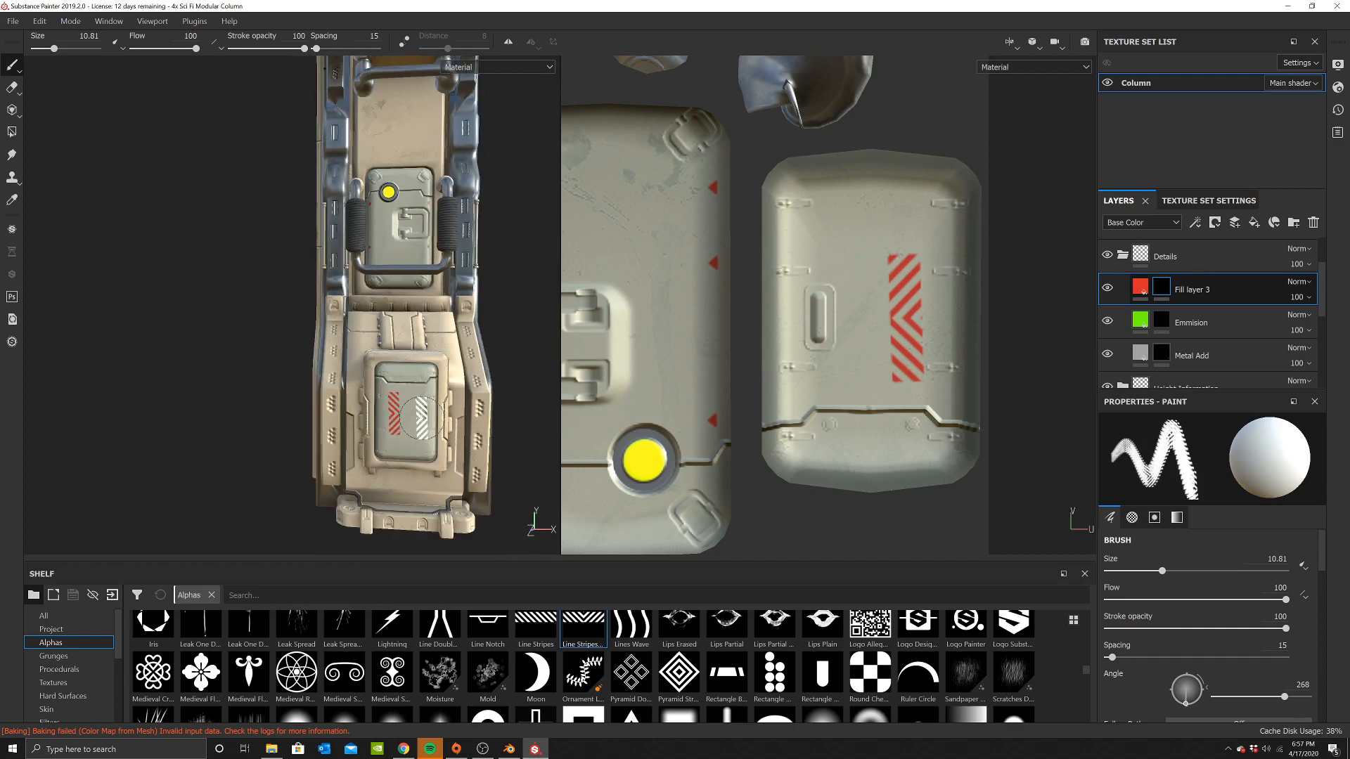
key("ctrl+z")
Stamp a red striped chevron beside the handle recess of the lower front door at size 6.9 and angle 270
right_click_drag(400, 406, 421, 407, "ctrl")
scroll(400, 414, "up", 2)
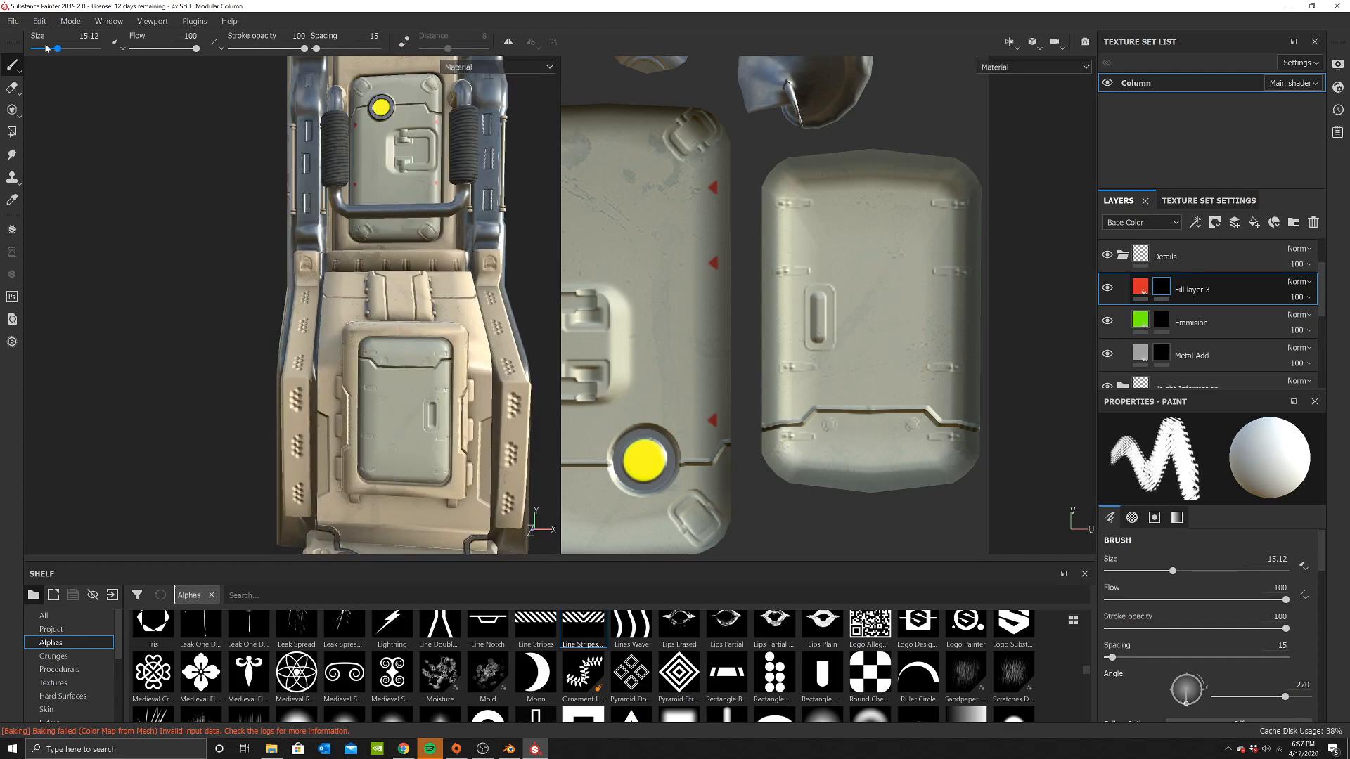
left_click_drag(44, 48, 50, 47)
scroll(375, 335, "up", 4)
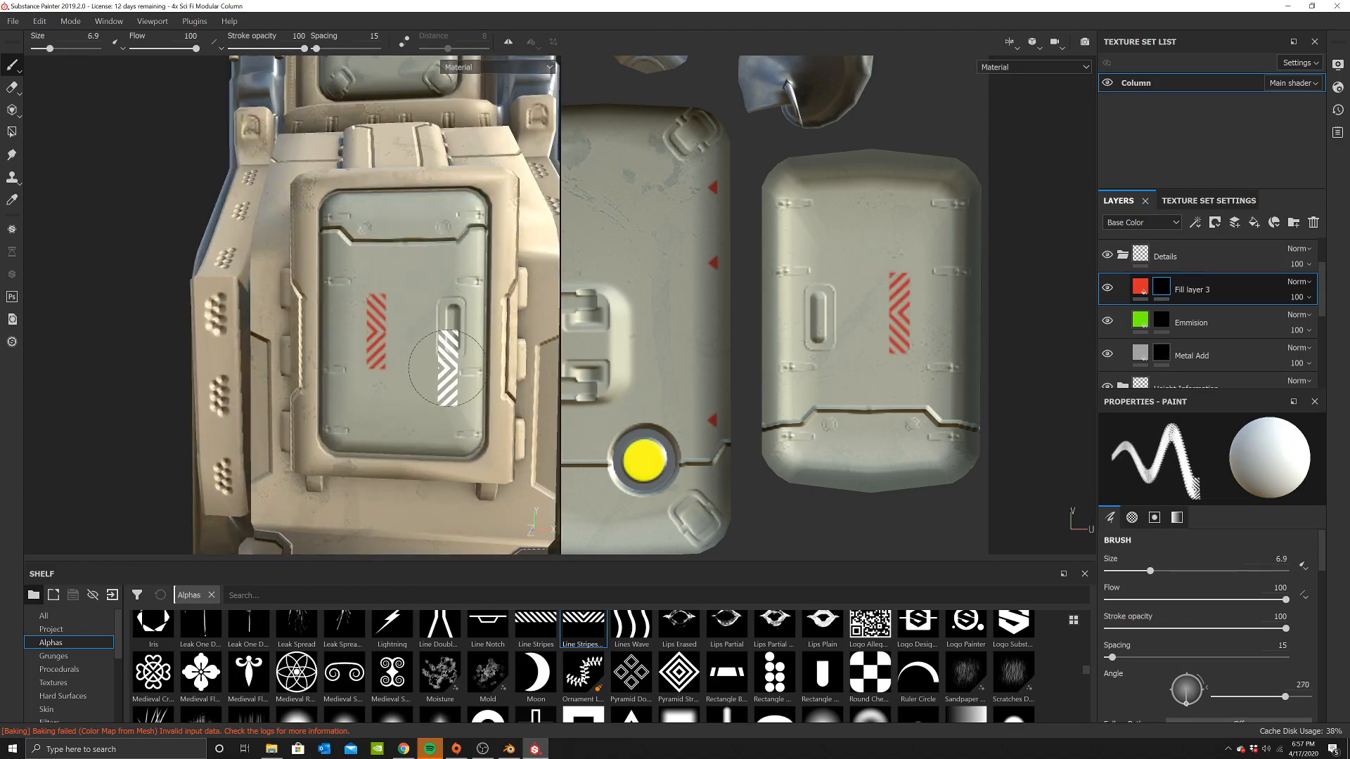
scroll(448, 368, "down", 4)
left_click_drag(422, 386, 489, 445, "alt")
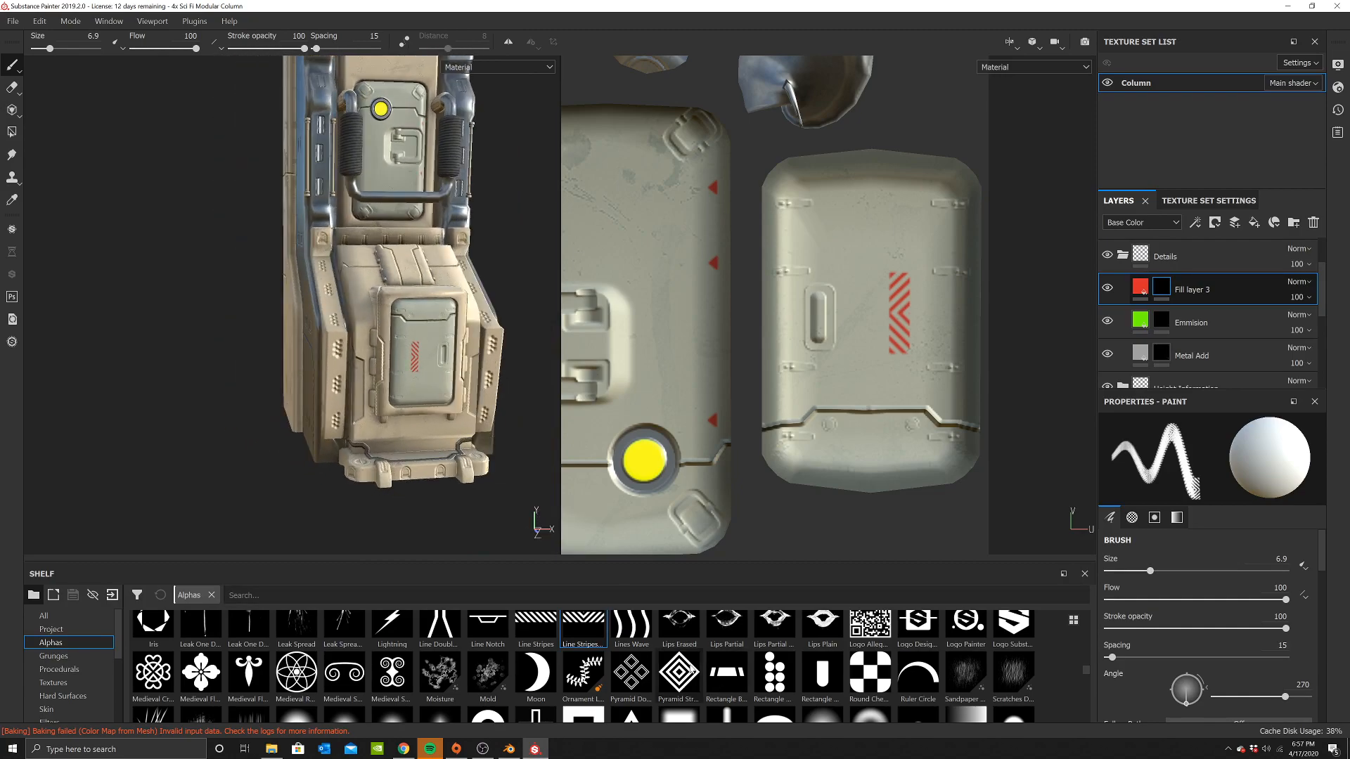
Stamp a red OPEN label beside the upper door's handle, using the Text Open alpha at size 2.94 and angle 359
scroll(690, 668, "down", 10)
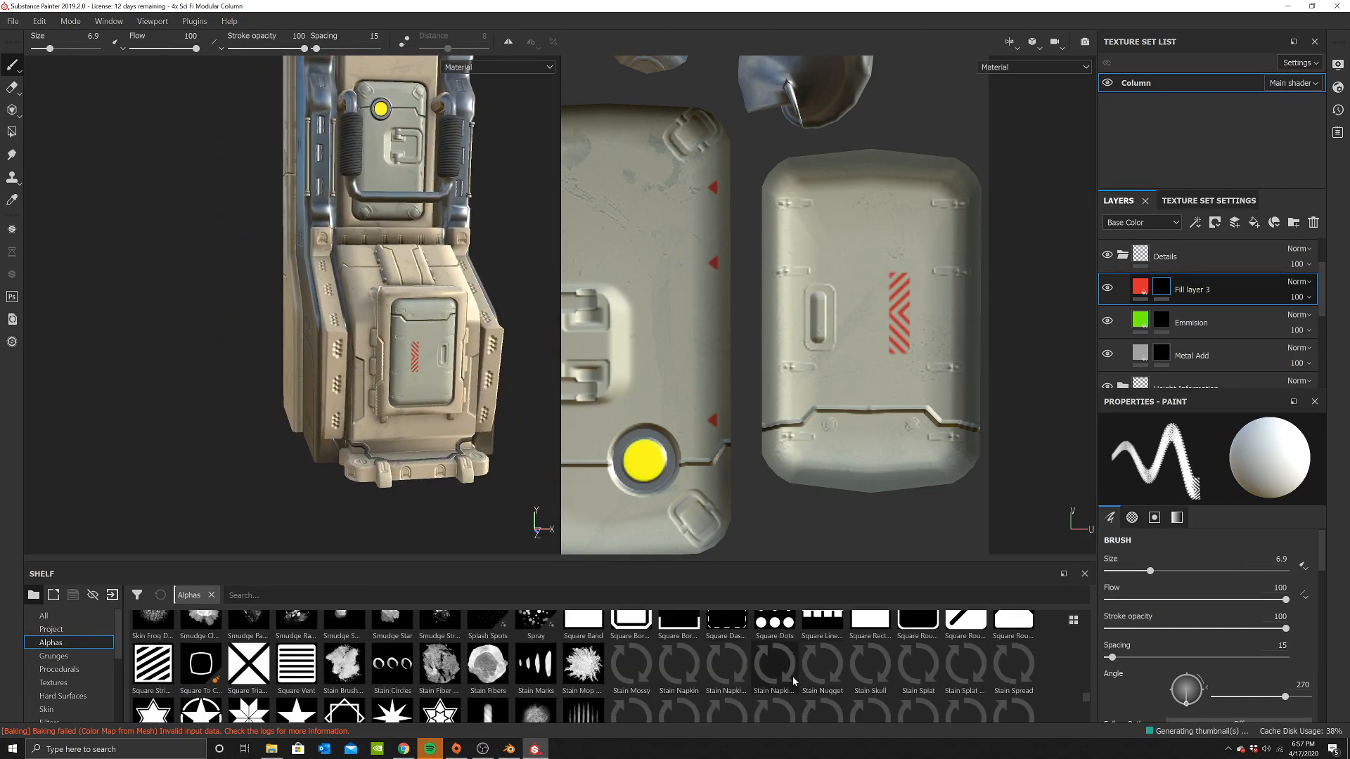
scroll(740, 687, "down", 3)
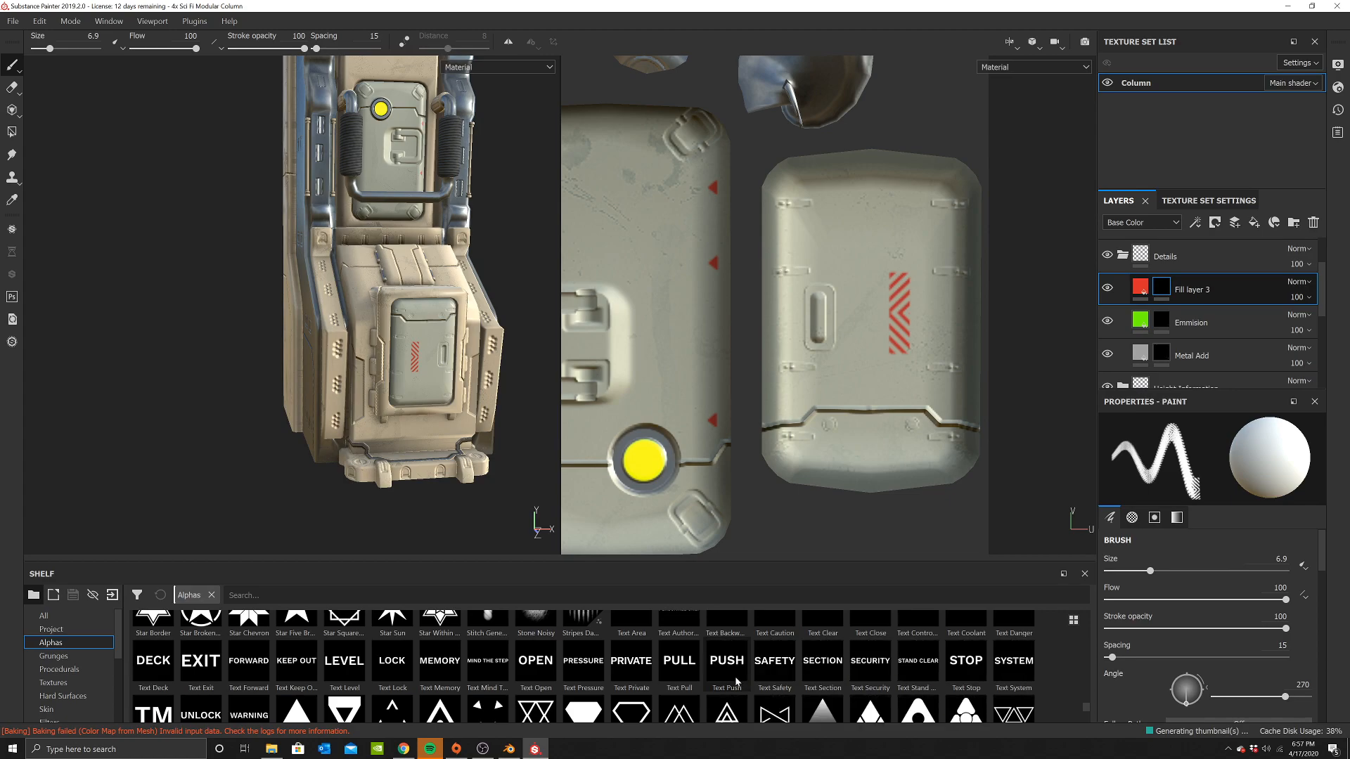
left_click(535, 662)
middle_click_drag(395, 110, 325, 239, "alt")
mouse_move(324, 239)
left_mouse_down("ctrl")
mouse_move(325, 182)
mouse_move(325, 225)
left_mouse_up("ctrl")
scroll(325, 239, "up", 3)
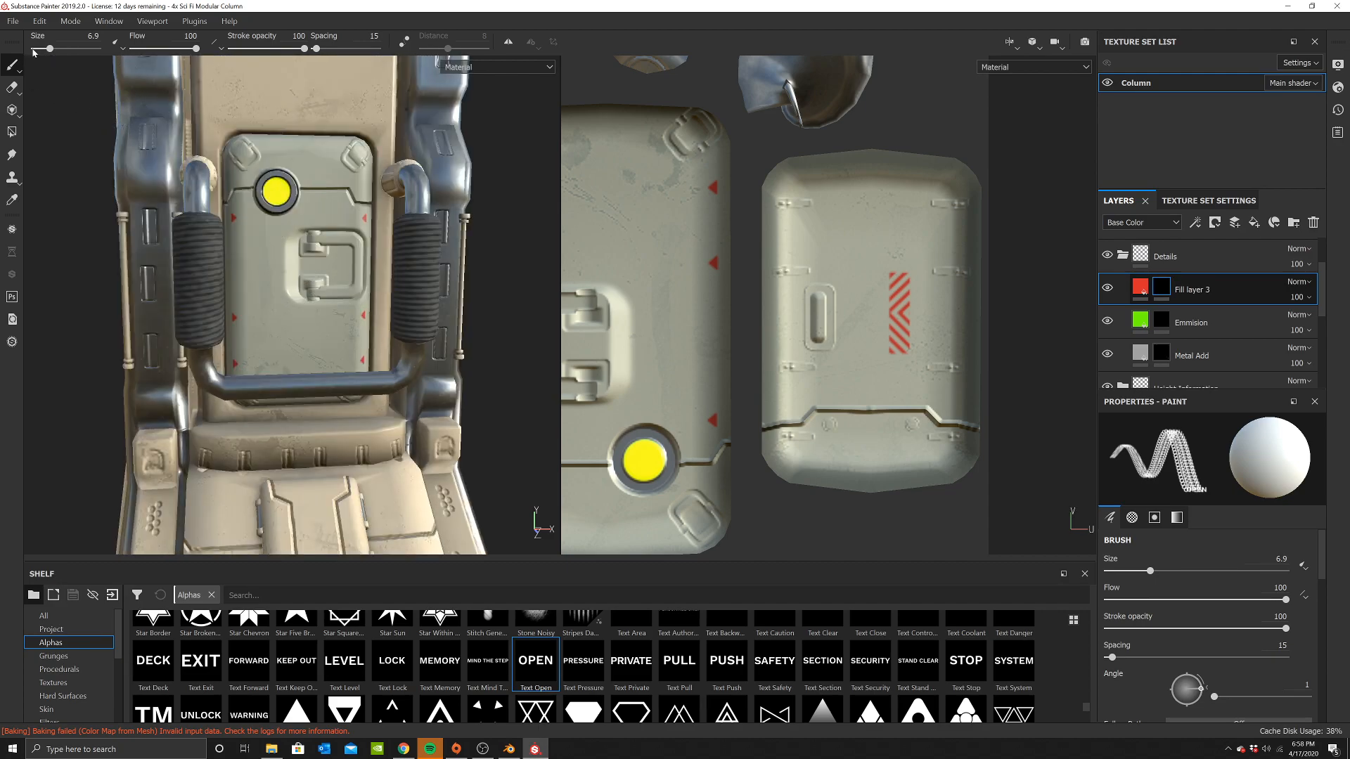
left_click_drag(50, 49, 43, 48)
scroll(259, 262, "up", 3)
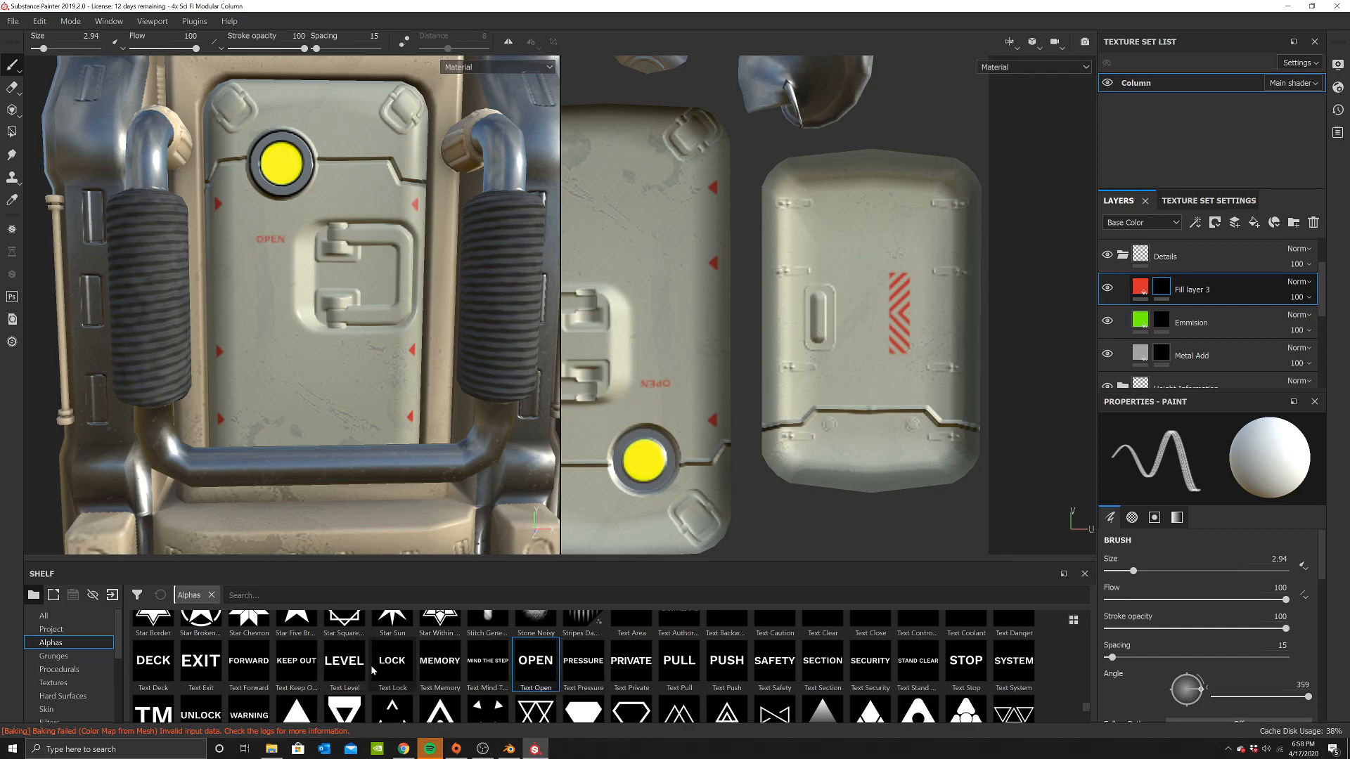
Choose the solid upright rectangle alpha from the Alphas shelf for the brush
mouse_move(397, 668)
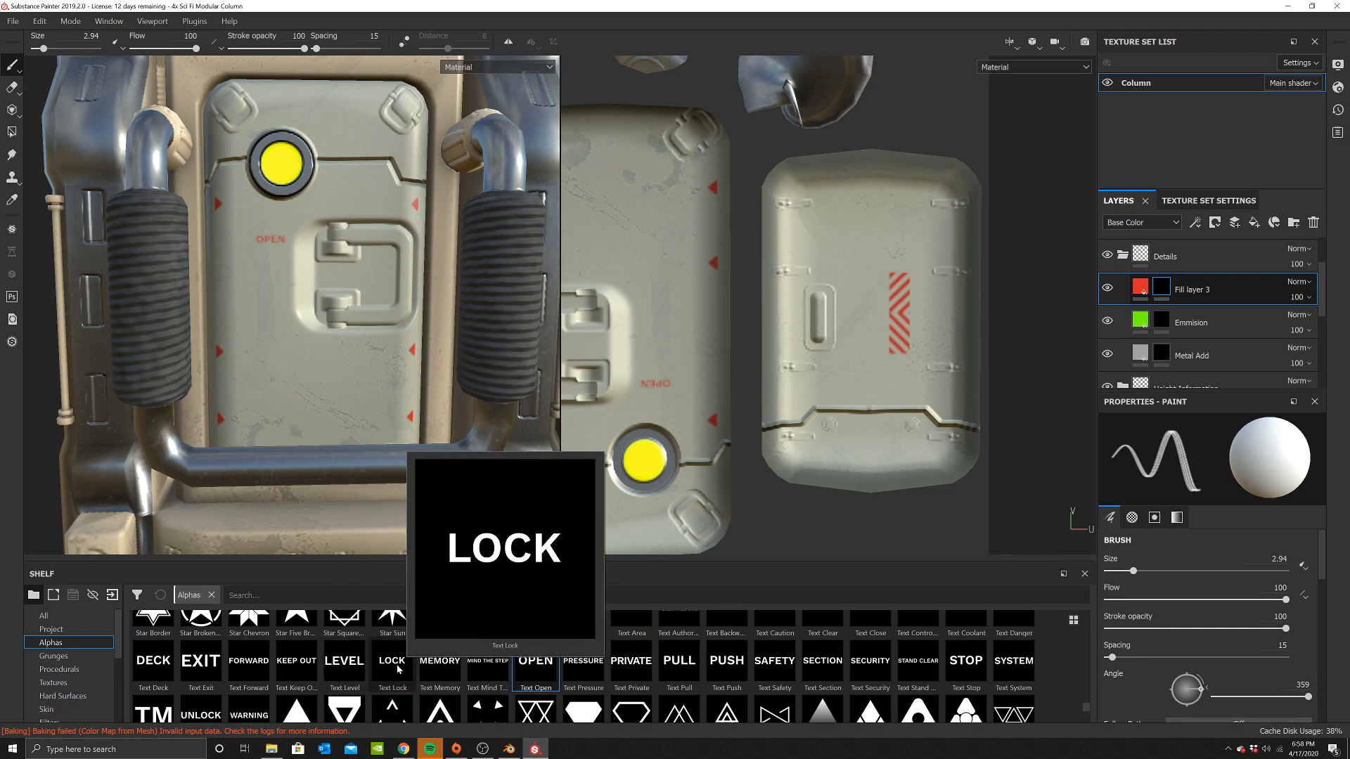
scroll(398, 669, "up", 2)
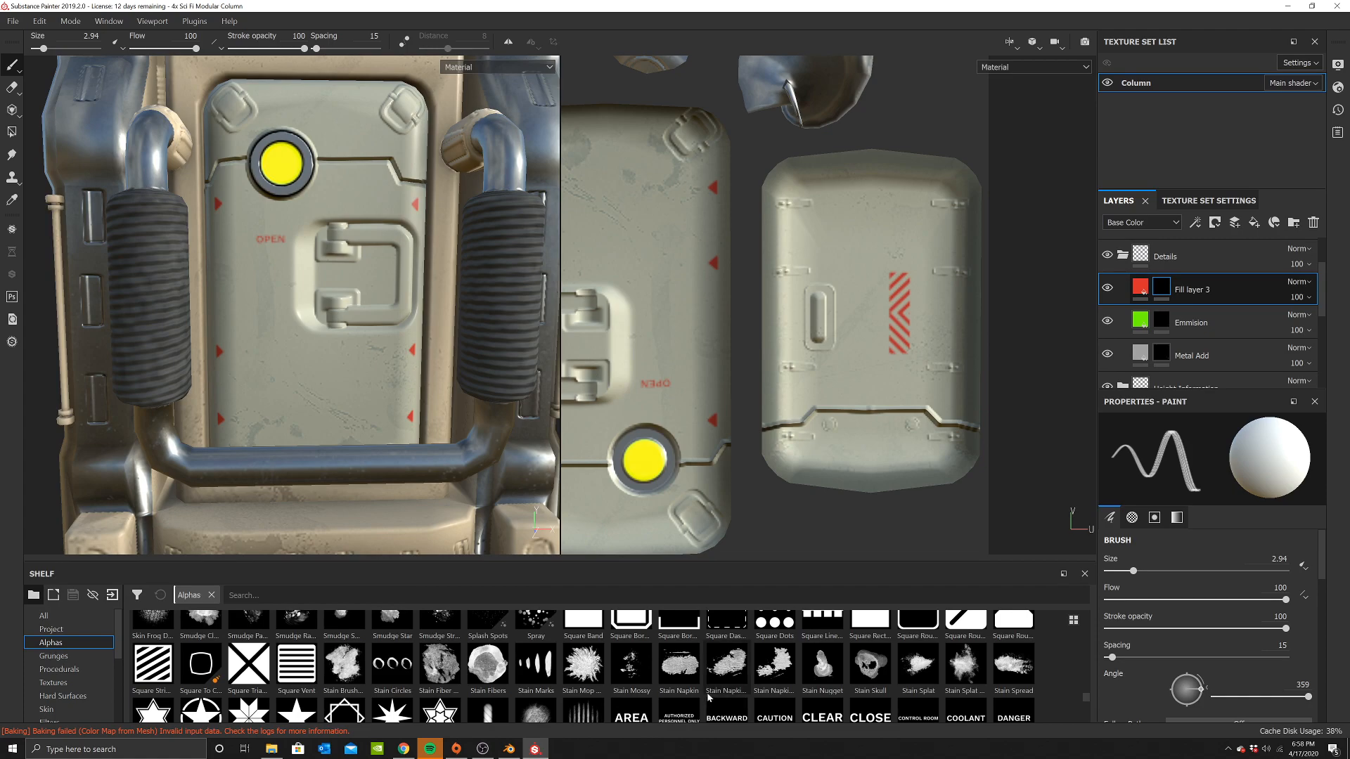
scroll(713, 693, "up", 2)
scroll(714, 694, "up", 4)
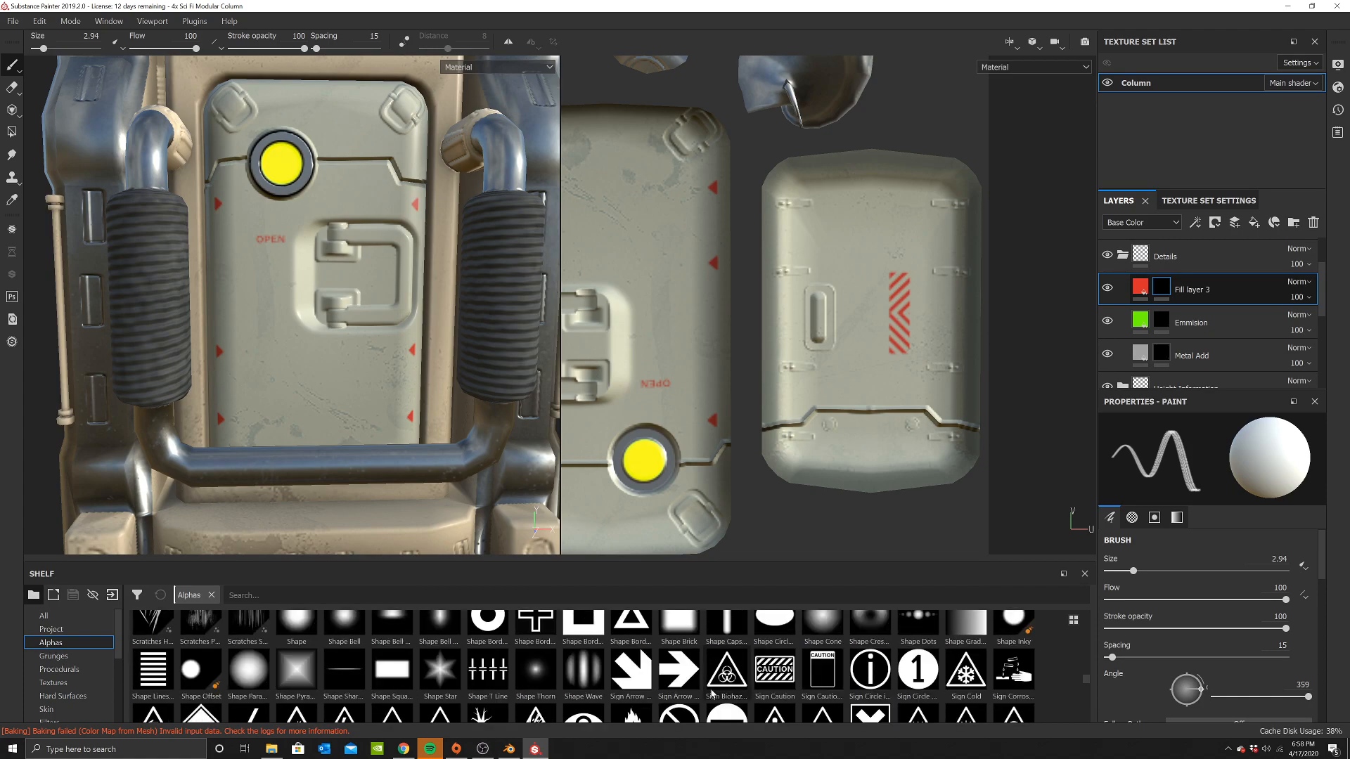
scroll(707, 694, "up", 2)
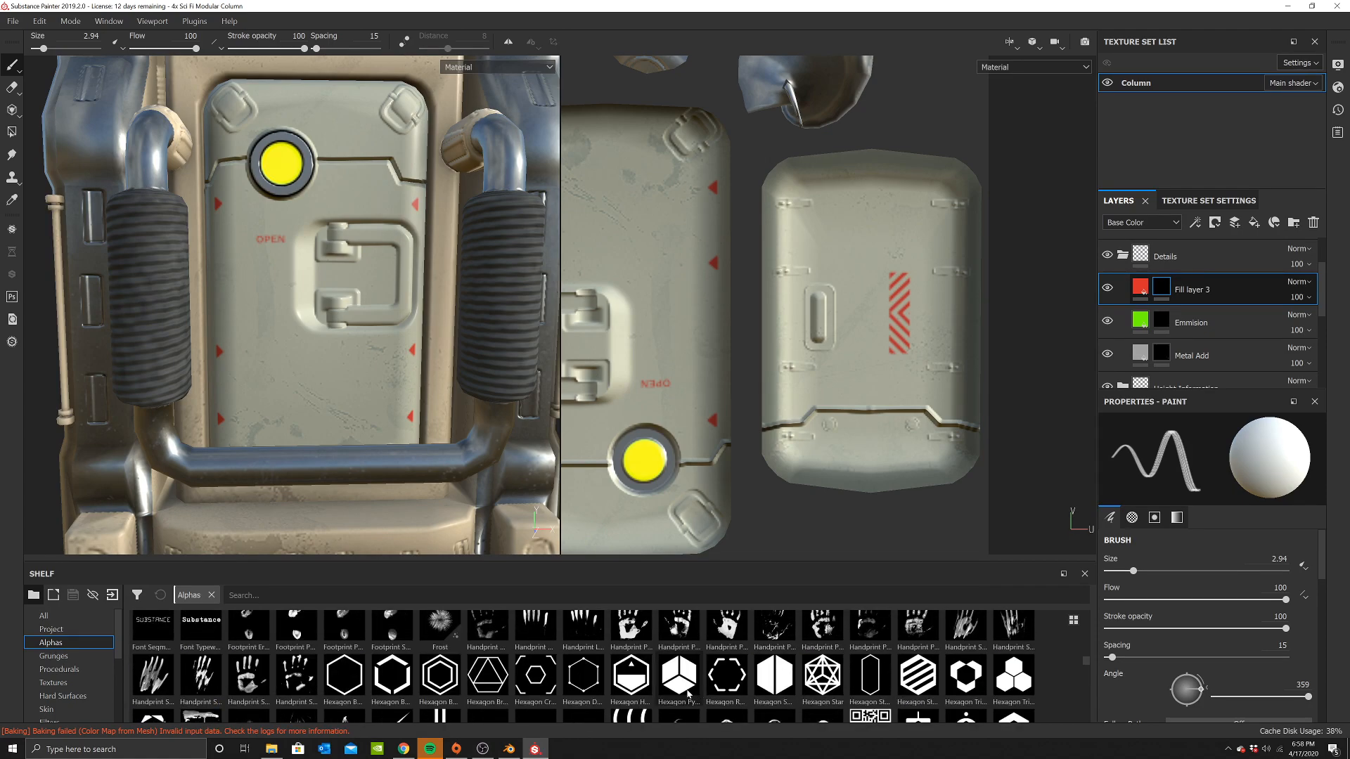
scroll(688, 695, "down", 2)
scroll(317, 267, "down", 4)
left_click_drag(352, 278, 303, 261, "alt")
middle_click_drag(303, 261, 297, 277, "alt")
left_click_drag(297, 277, 372, 359, "alt")
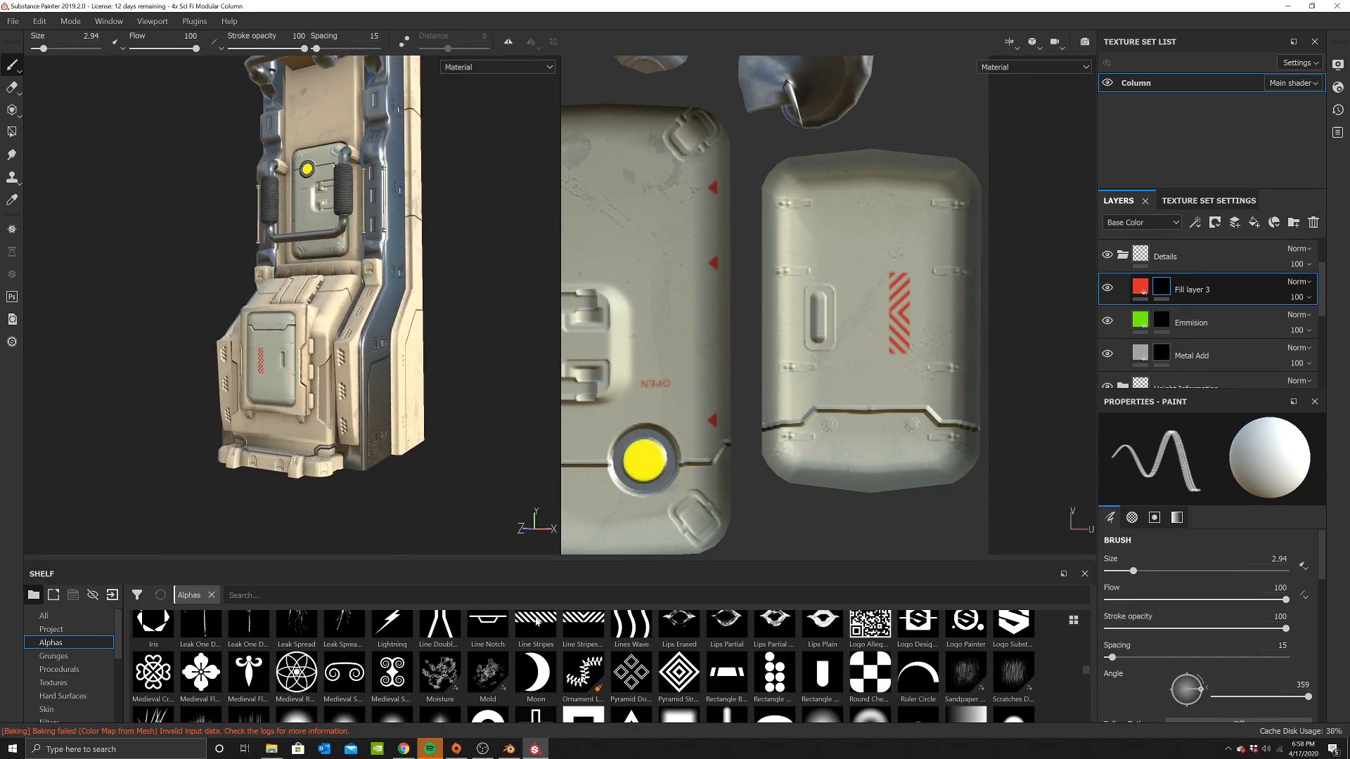
left_click(823, 675)
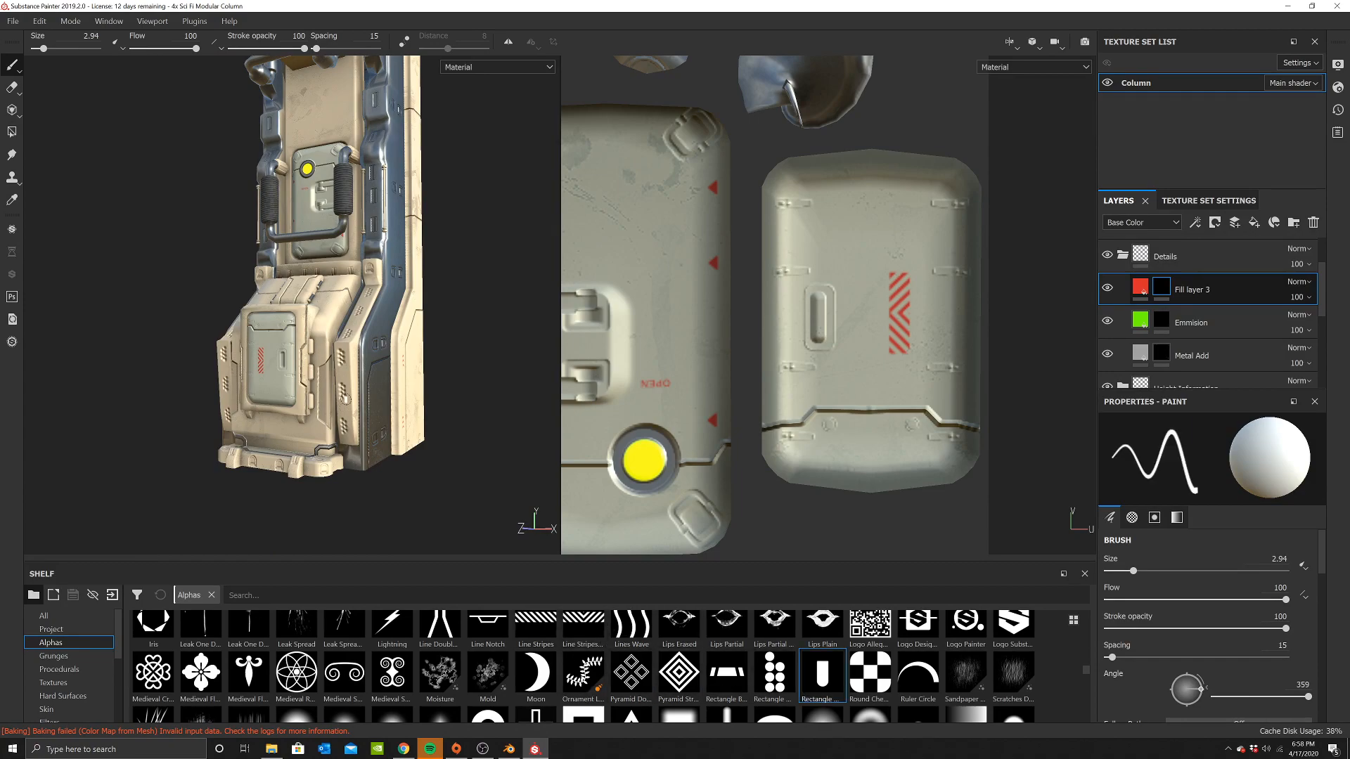
Stamp three red rectangles along the sloped beige edge of the lower box, with symmetry on and angle 131
scroll(340, 289, "up", 6)
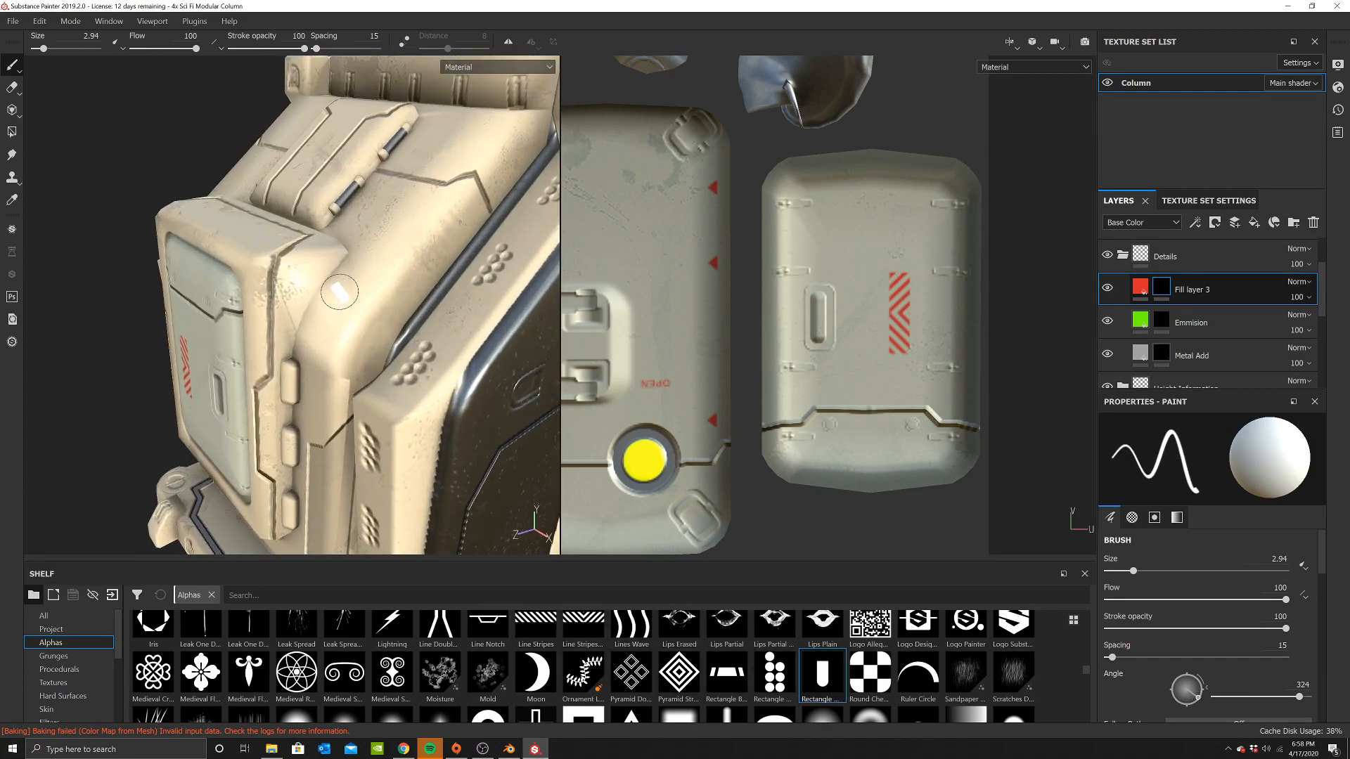
left_click_drag(340, 292, 361, 298, "ctrl")
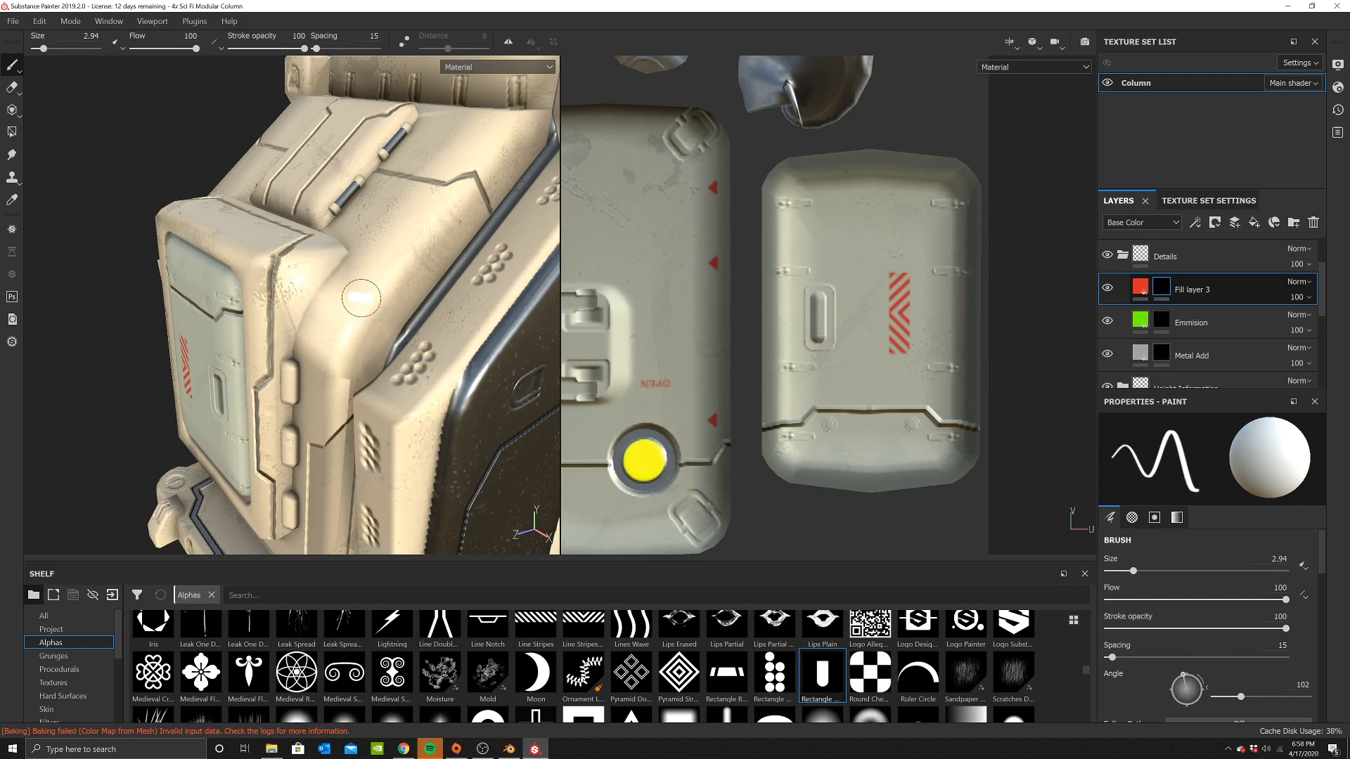
left_click(505, 43)
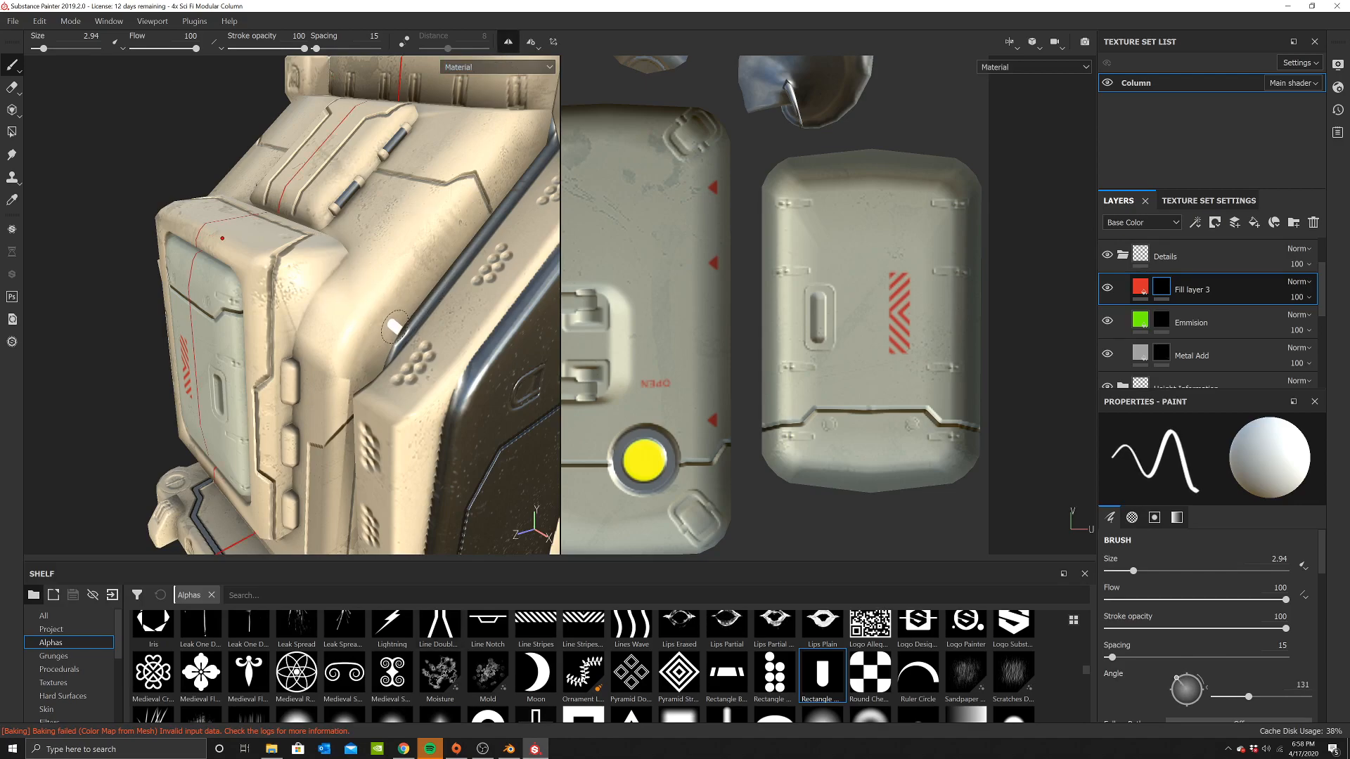
left_click_drag(446, 260, 253, 368, "alt")
middle_click_drag(300, 375, 325, 328, "alt")
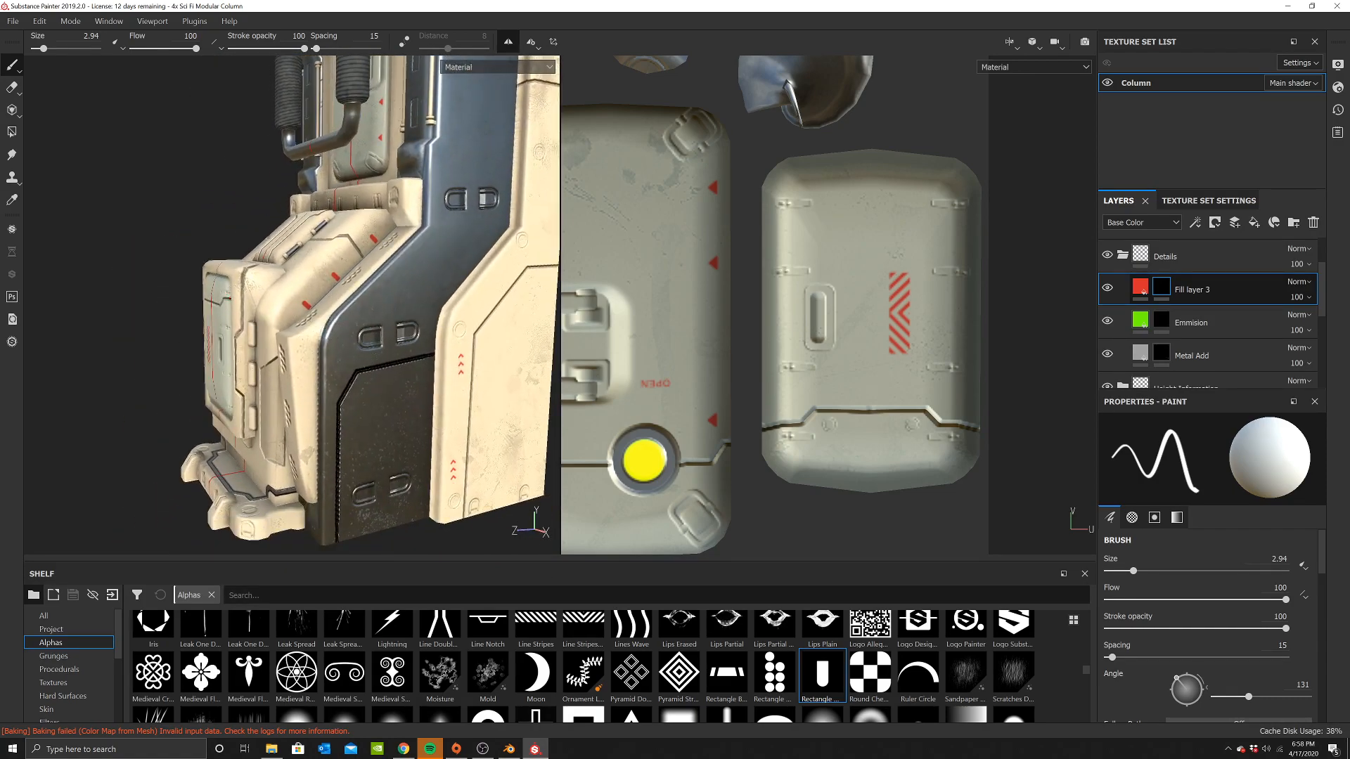
Stamp mirrored red diagonal stripes on the beige base plate, using the Line Stripes alpha at size 2.94
left_click(534, 621)
scroll(295, 338, "up", 5)
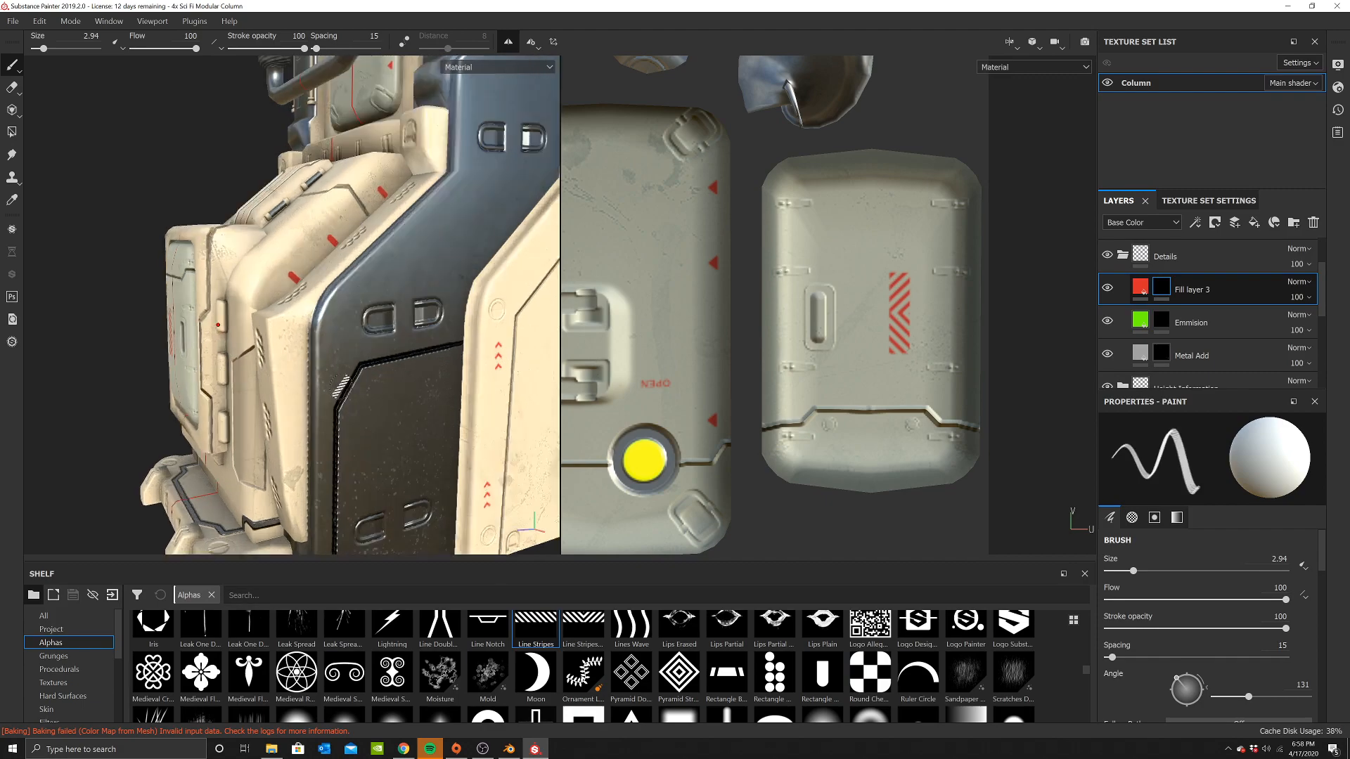
mouse_move(294, 337)
left_mouse_down("ctrl")
mouse_move(280, 391)
mouse_move(306, 414)
mouse_move(344, 344)
left_mouse_up("ctrl")
scroll(288, 405, "down", 5)
middle_click_drag(345, 331, 357, 438, "alt")
left_click_drag(345, 362, 319, 359, "alt")
middle_click_drag(325, 358, 357, 294, "alt")
left_click_drag(357, 294, 320, 347, "alt")
scroll(315, 415, "up", 5)
left_click_drag(316, 426, 316, 393, "ctrl")
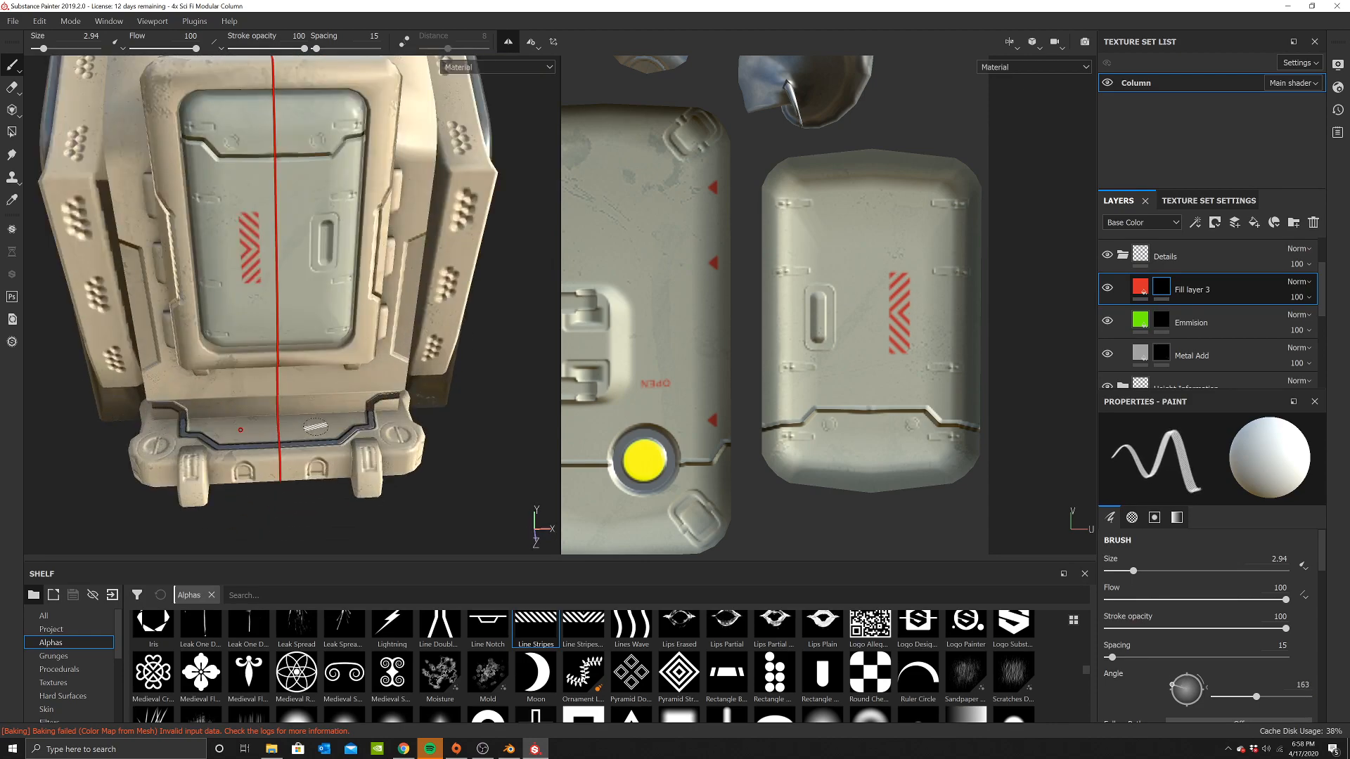
scroll(350, 432, "down", 5)
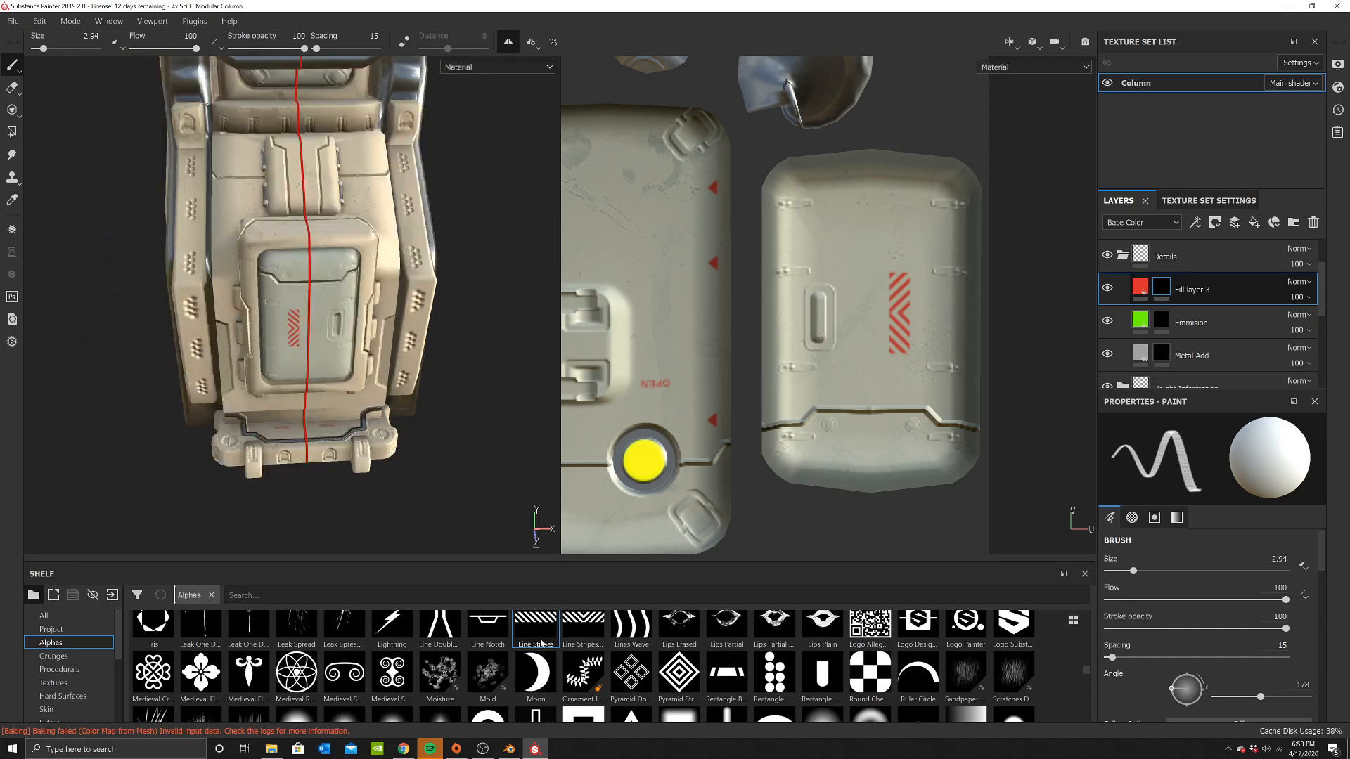
Select the Shape Capsule alpha and inspect the side of the column for a place to stamp it
left_click(729, 709)
left_click_drag(367, 312, 271, 288, "alt")
scroll(394, 234, "down", 3)
middle_click_drag(394, 224, 300, 338, "alt")
left_click_drag(299, 338, 367, 279, "alt")
left_click_drag(480, 259, 407, 243, "alt")
middle_click_drag(341, 70, 347, 229, "alt")
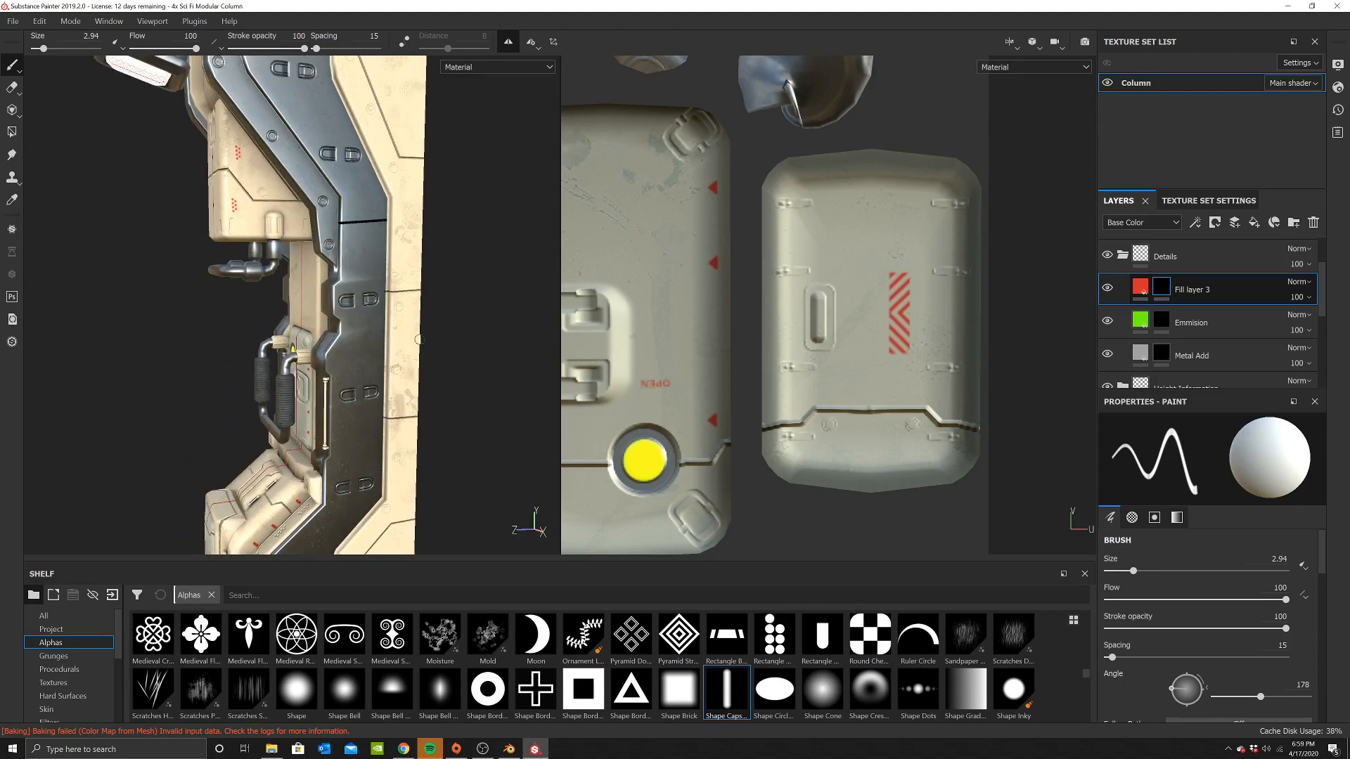
Find and select the alpha with staggered rows of dots on the Alphas shelf
scroll(805, 680, "up", 4)
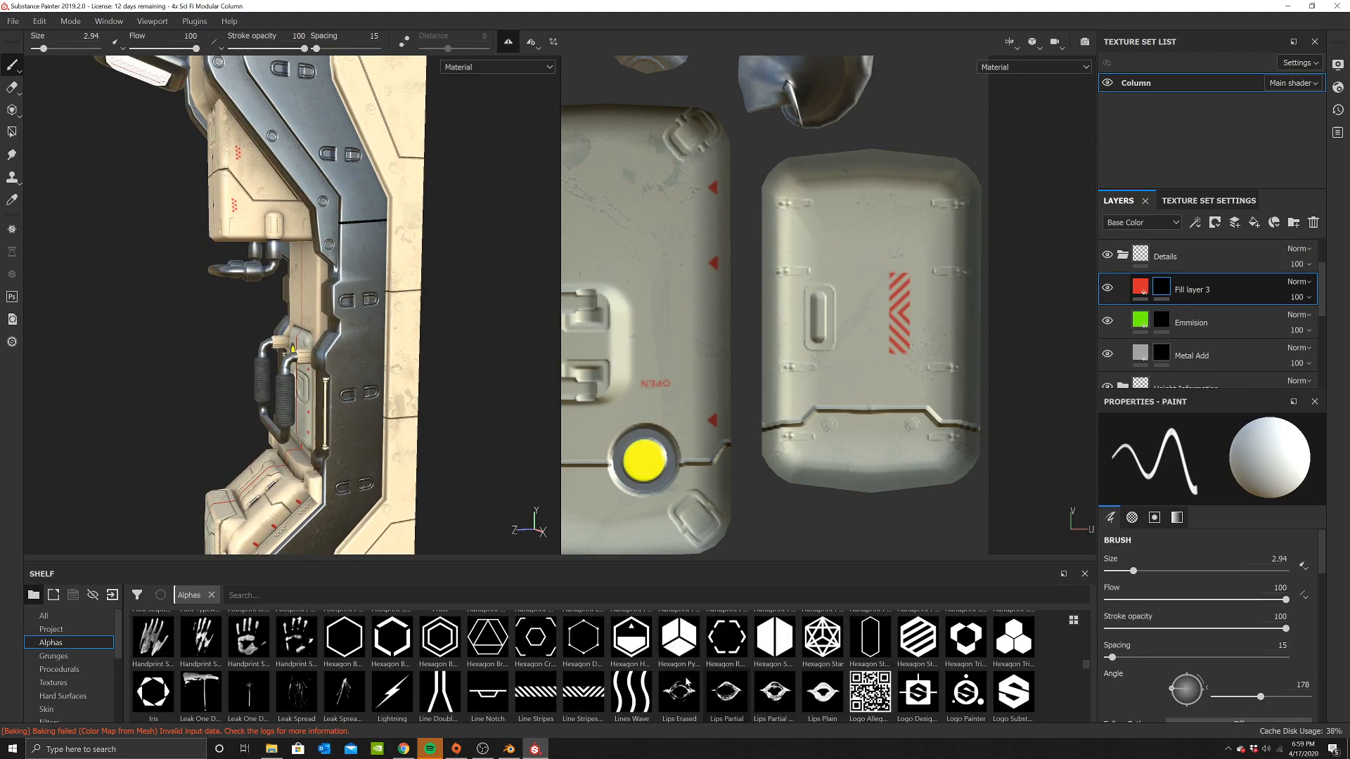
scroll(700, 680, "up", 2)
scroll(580, 666, "up", 5)
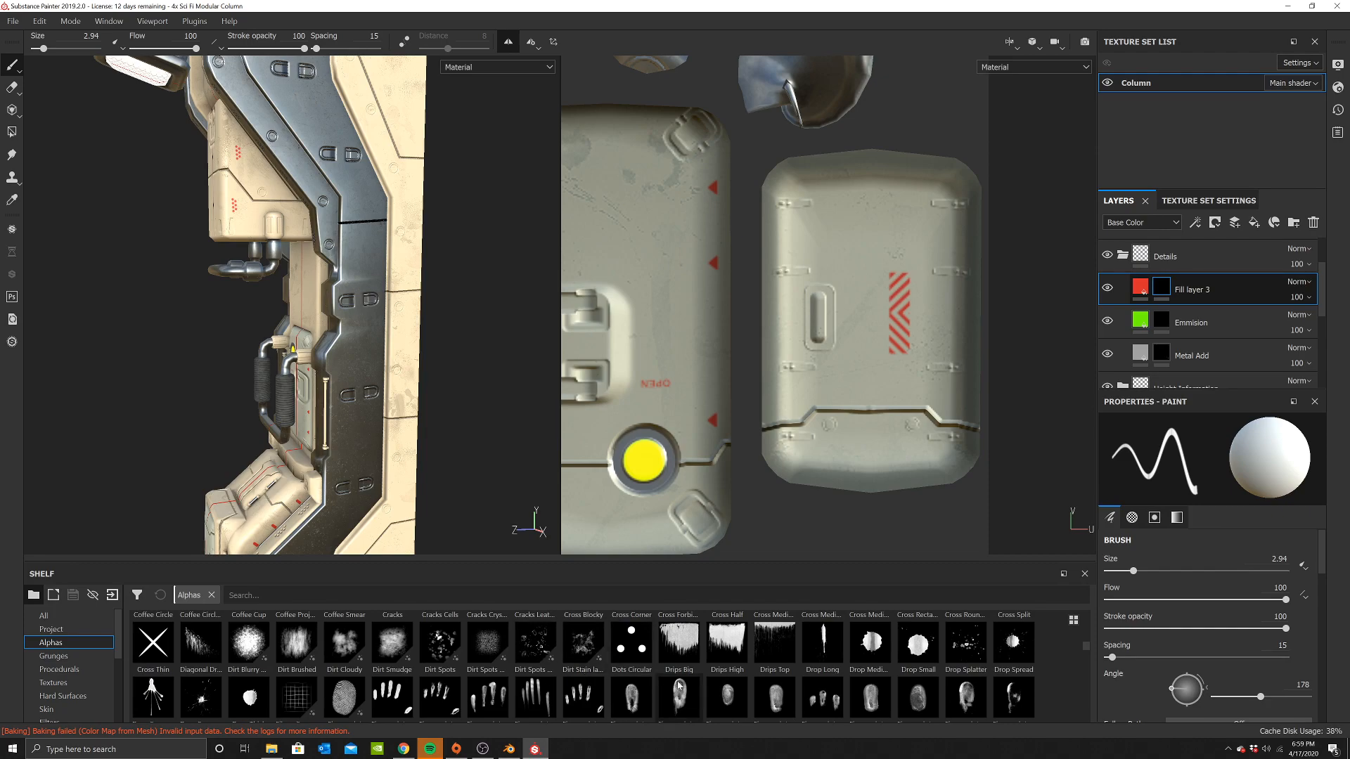
scroll(726, 712, "up", 2)
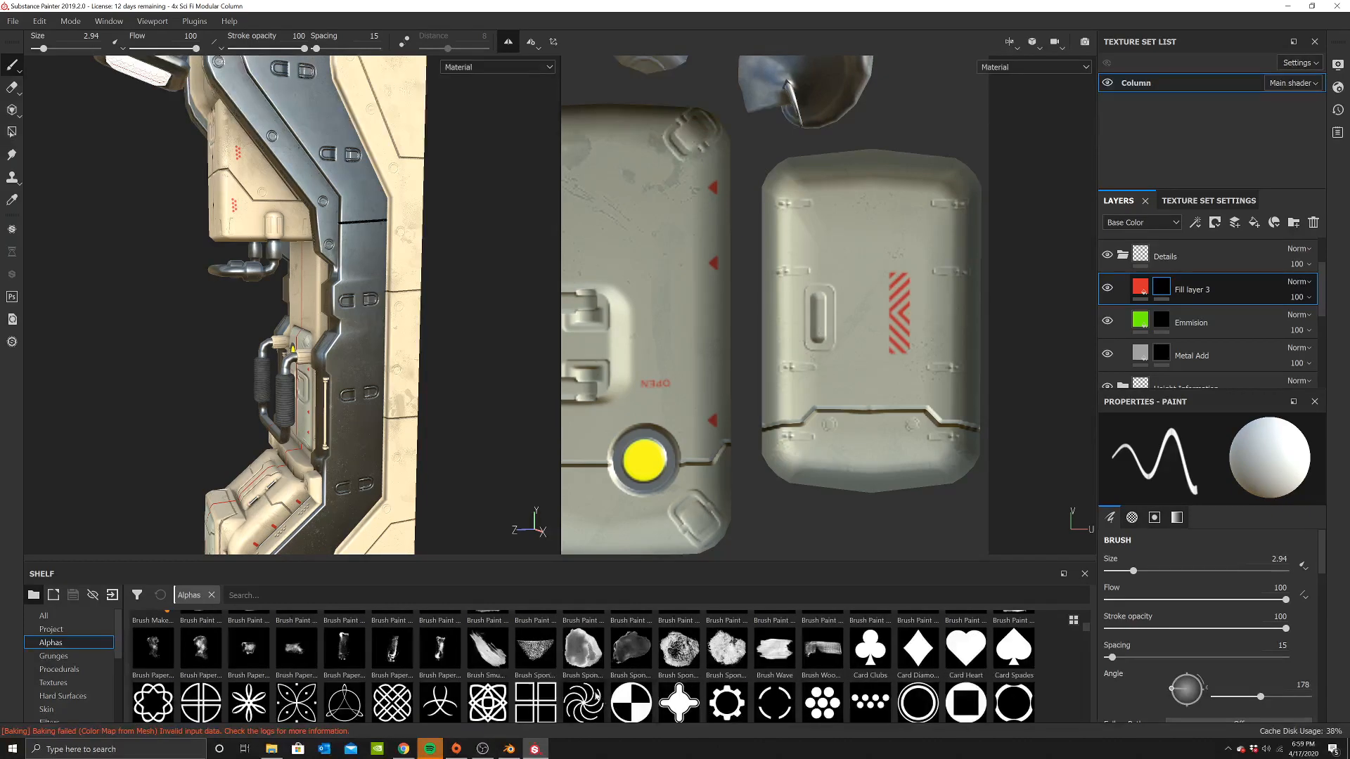
left_click(870, 703)
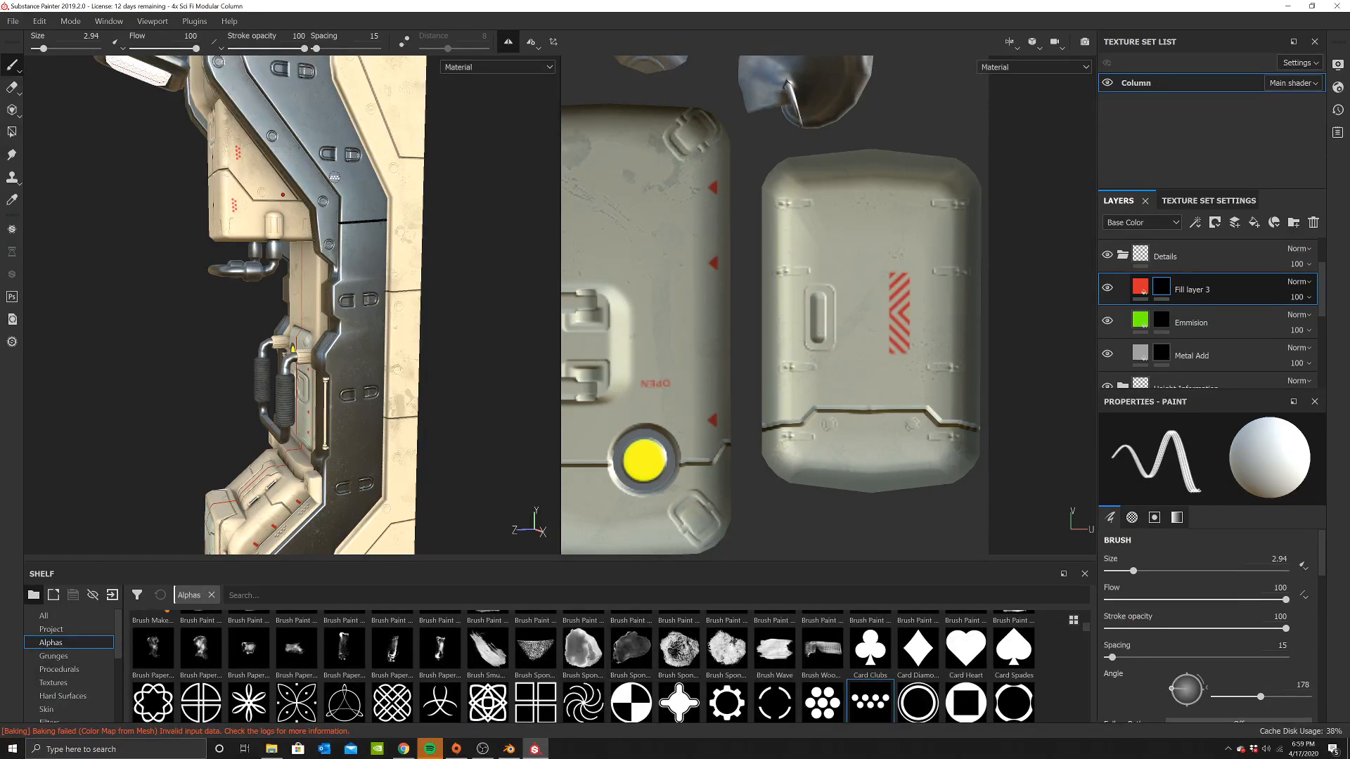
Try to stamp mirrored red dot rows on the lamp's outer rim, using brush size 5.28 and angle 196
left_click_drag(335, 178, 143, 90, "alt")
left_click_drag(43, 48, 47, 48)
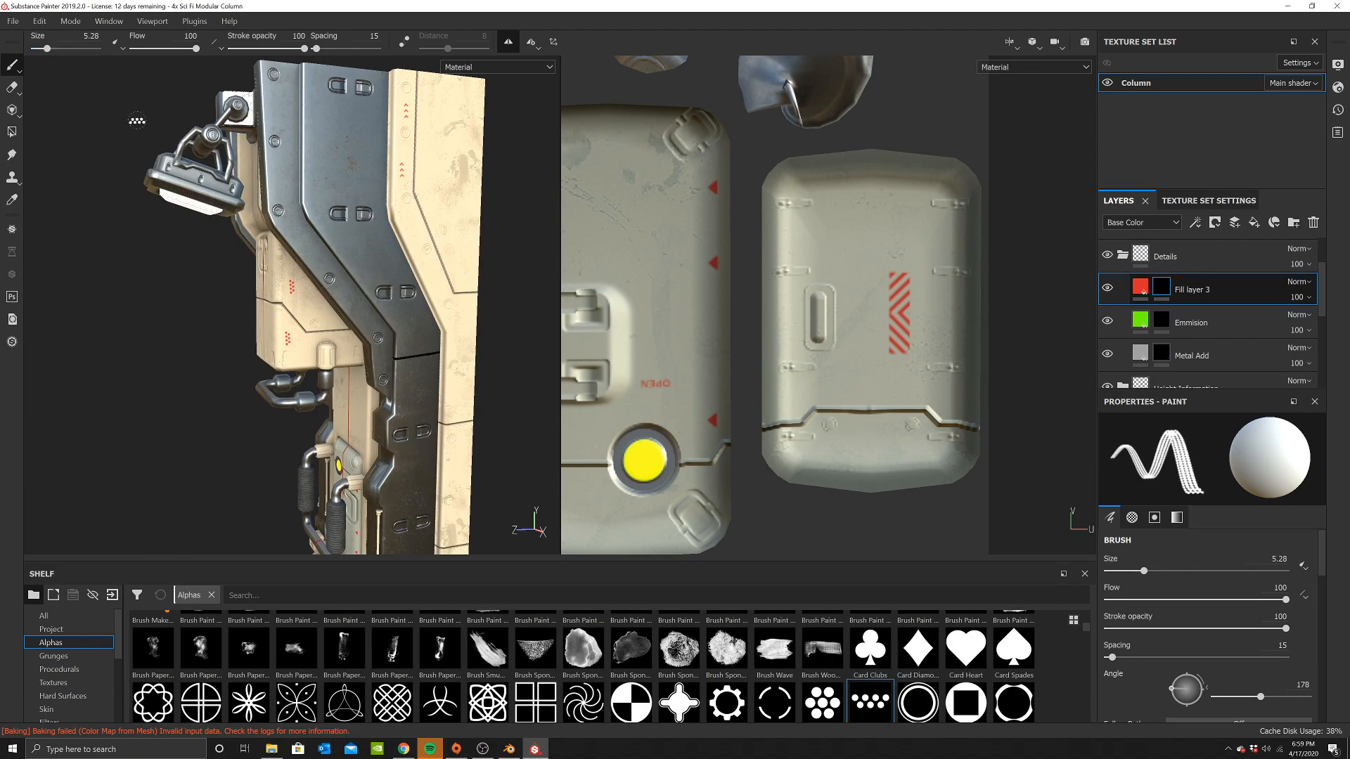
middle_click_drag(138, 120, 262, 253, "alt")
left_click_drag(262, 253, 260, 246, "ctrl")
scroll(302, 287, "up", 2)
scroll(302, 287, "up", 2)
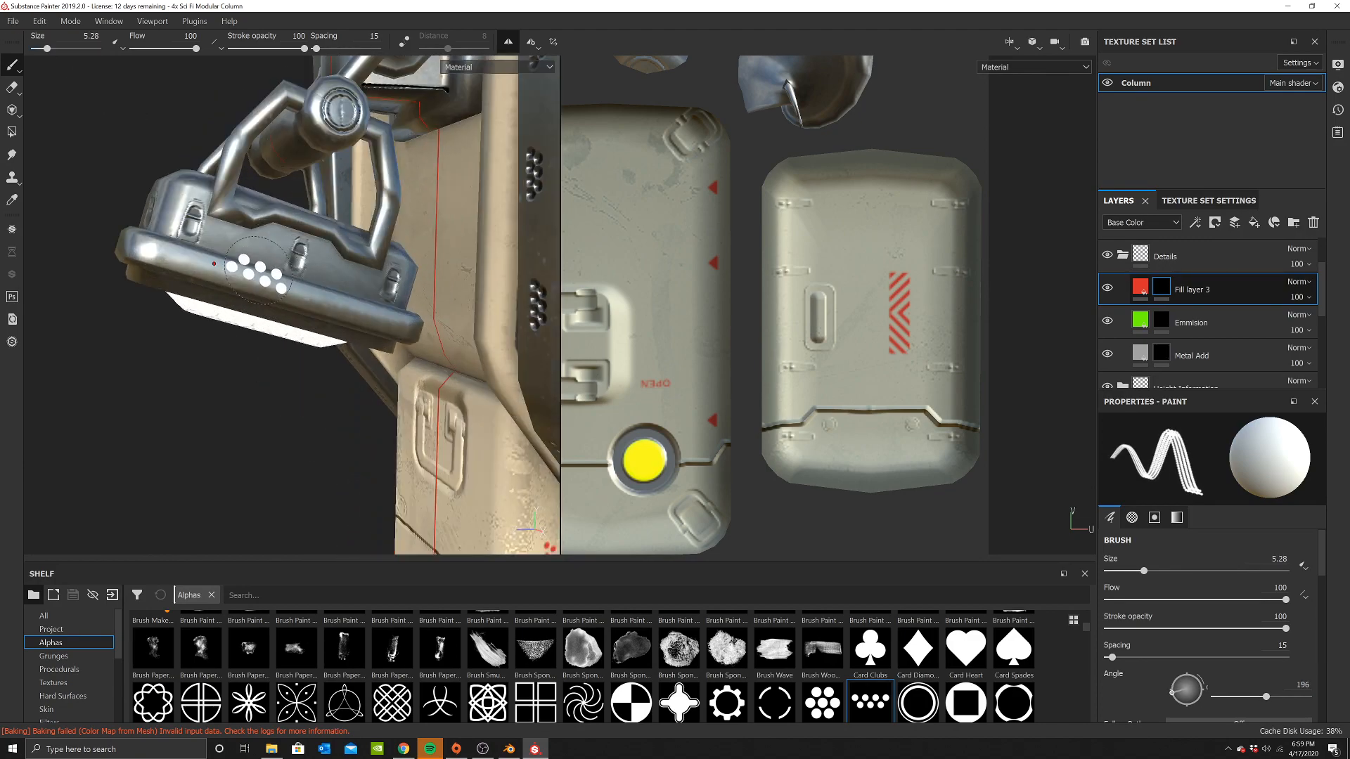
left_click(202, 267)
left_click_drag(337, 306, 422, 372, "alt")
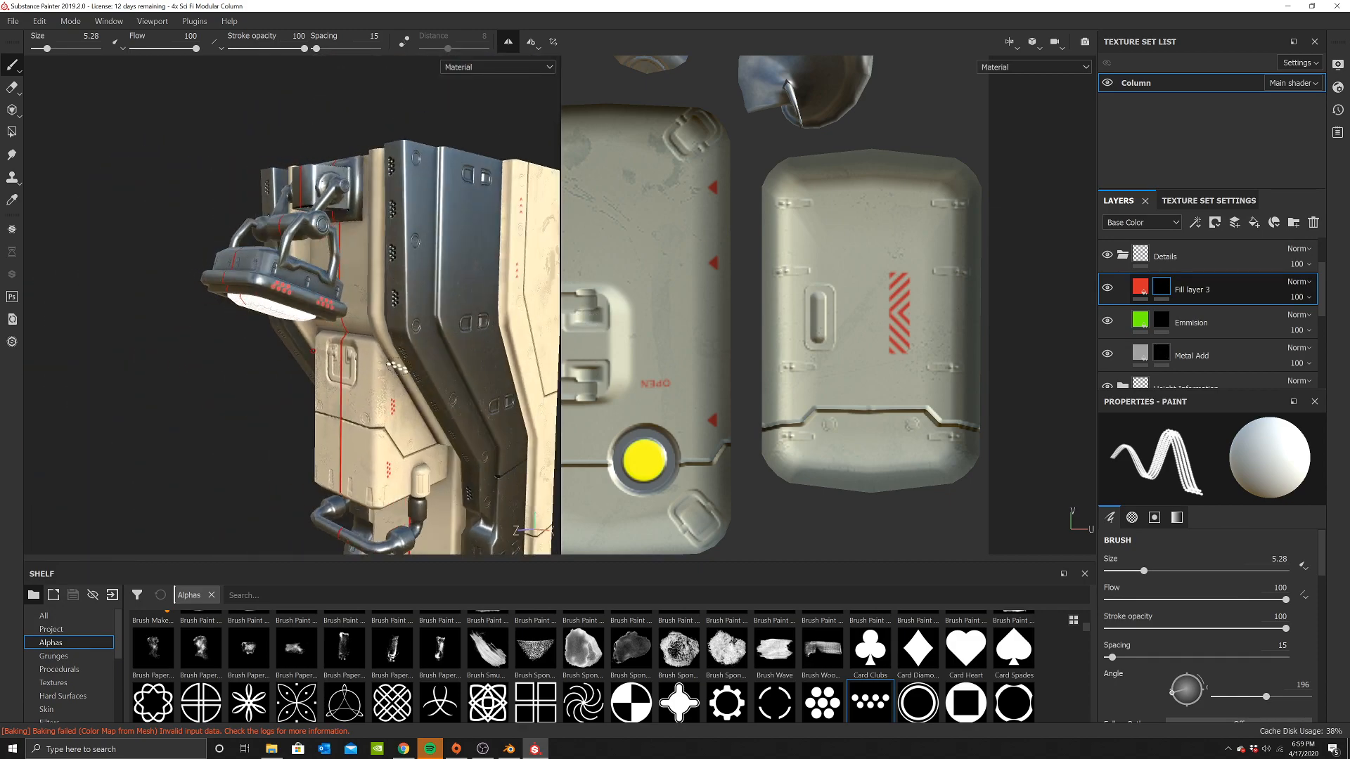
Select the mask of the Height Subtract layer as the painting target
scroll(1144, 337, "down", 3)
left_click(1145, 337)
left_click(1123, 303)
scroll(1232, 340, "down", 2)
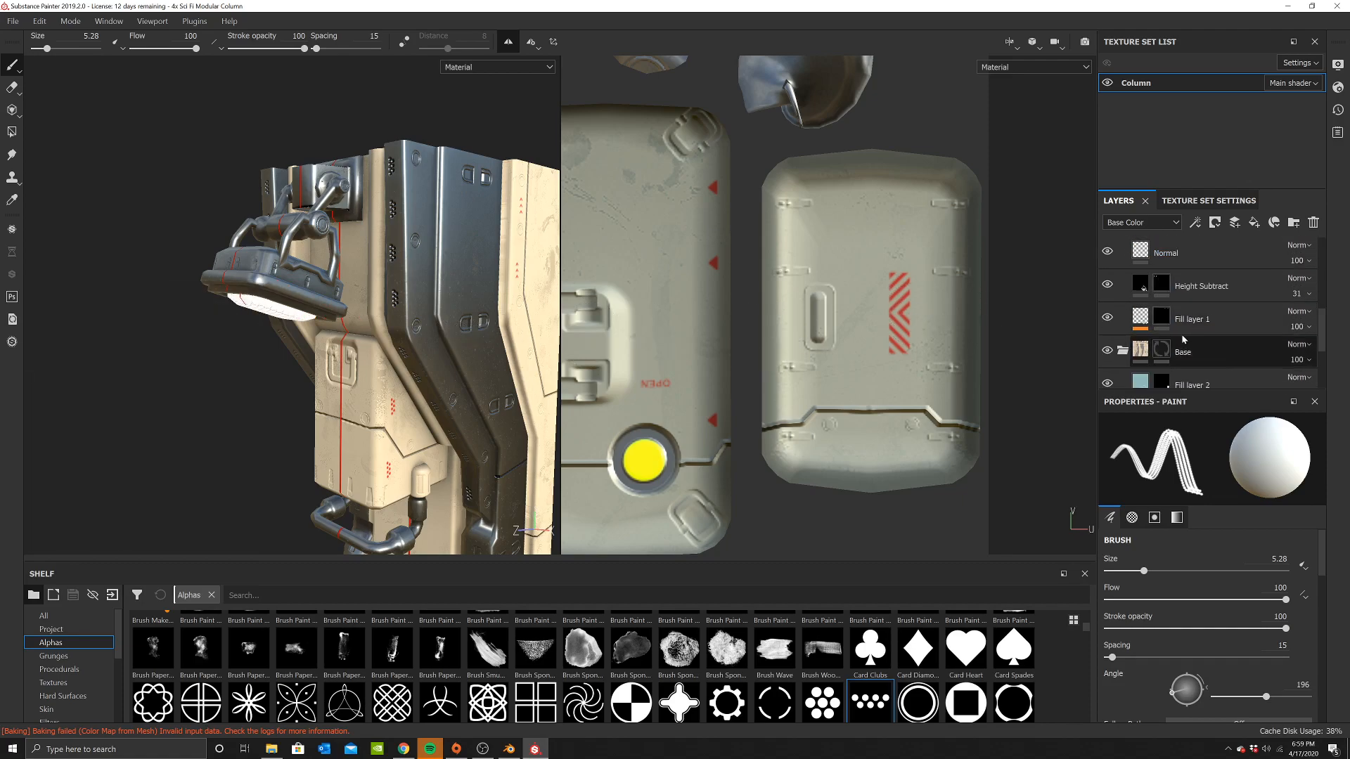
left_click(1166, 317)
left_click(1161, 283)
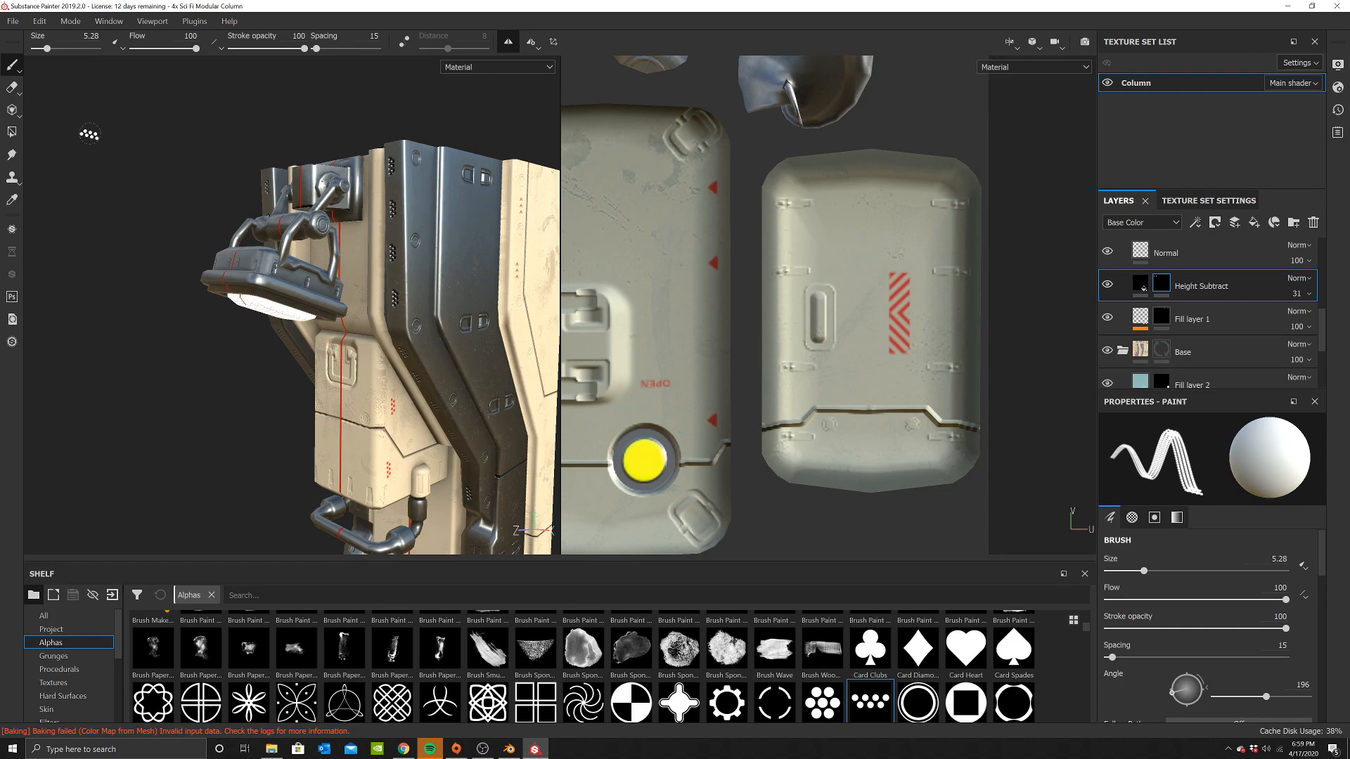
Choose the solid triangular Arrow Head alpha for the brush
scroll(70, 674, "down", 2)
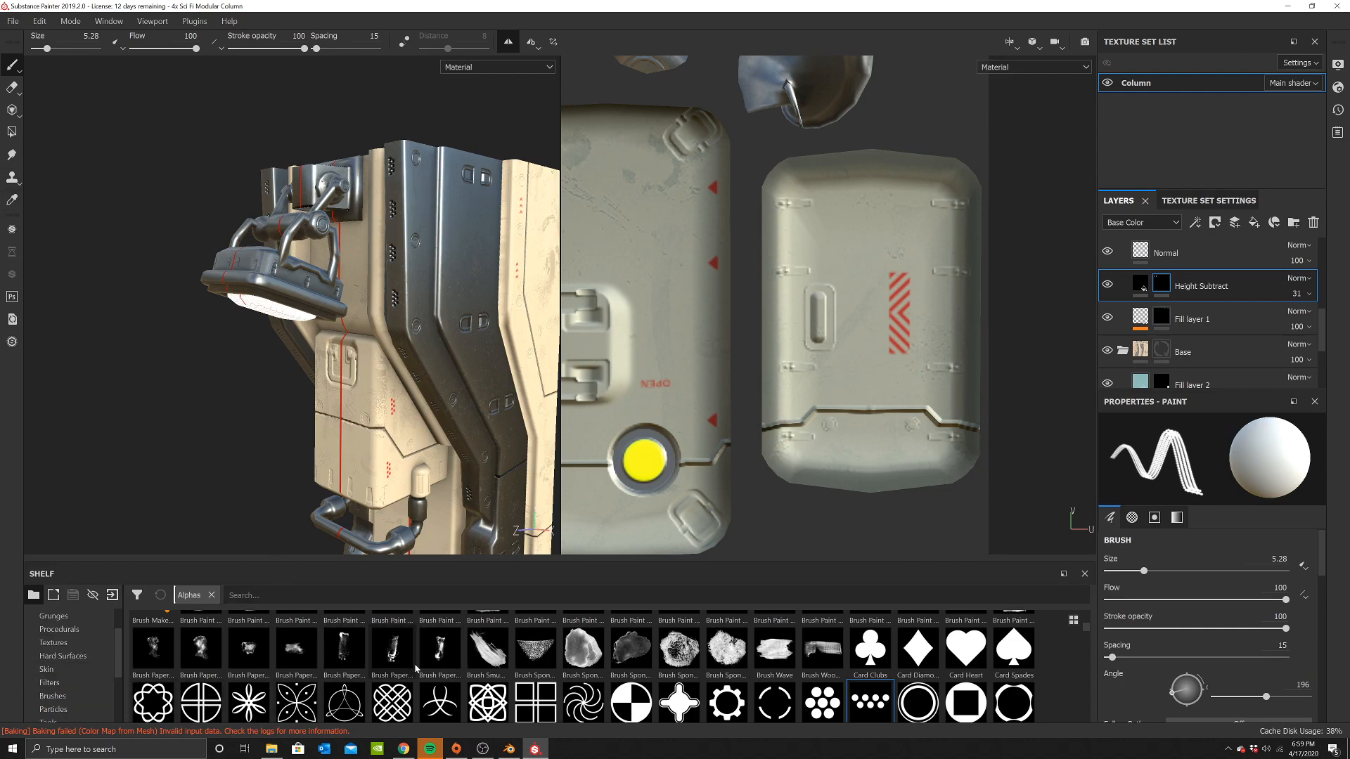
scroll(555, 650, "up", 5)
left_click(594, 630)
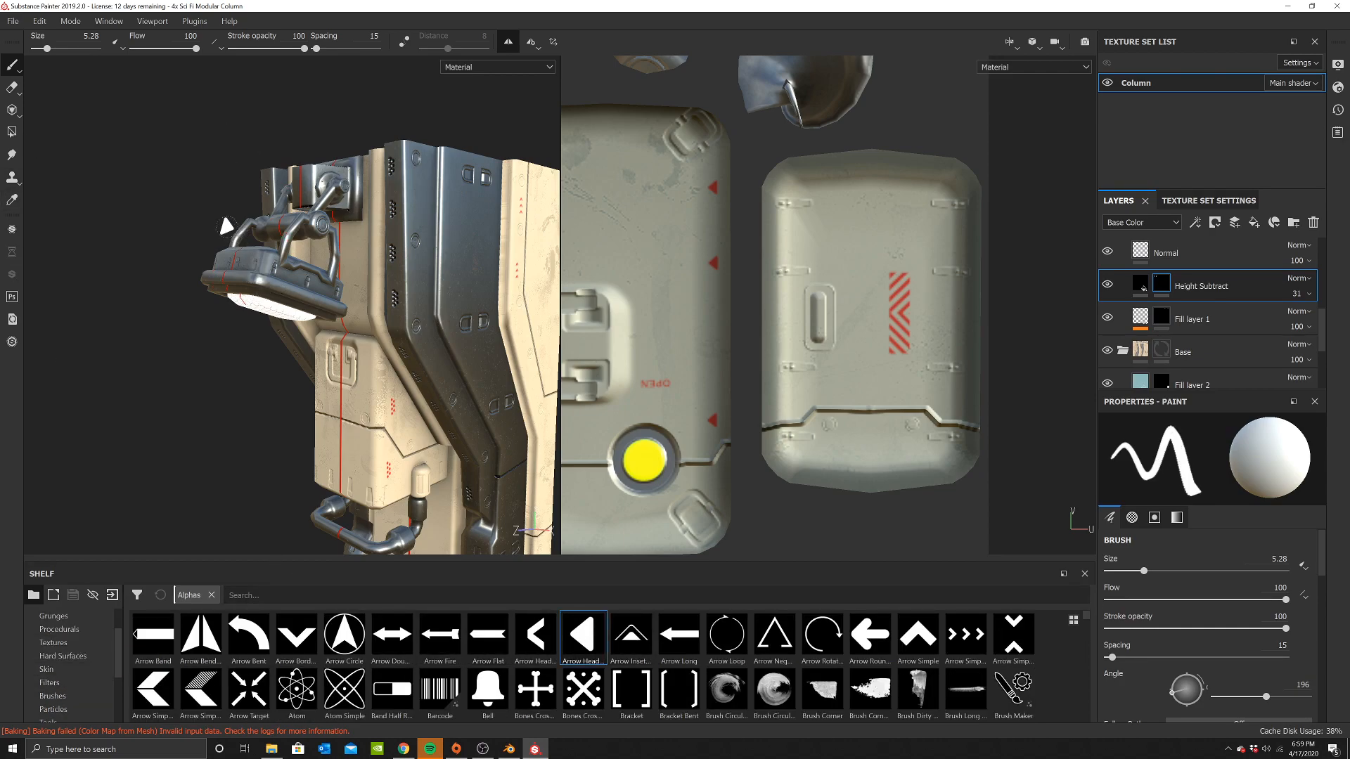
Stamp mirrored recessed arrowheads onto the lamp's outer rim, using brush size 2.01, flow 12 and angle 109
left_click_drag(45, 49, 40, 49)
left_click_drag(302, 331, 239, 309, "alt")
scroll(270, 295, "up", 4)
middle_click_drag(257, 291, 269, 308, "alt")
right_click_drag(270, 309, 287, 308, "ctrl")
left_click_drag(270, 308, 269, 323, "ctrl")
left_click_drag(46, 49, 41, 48)
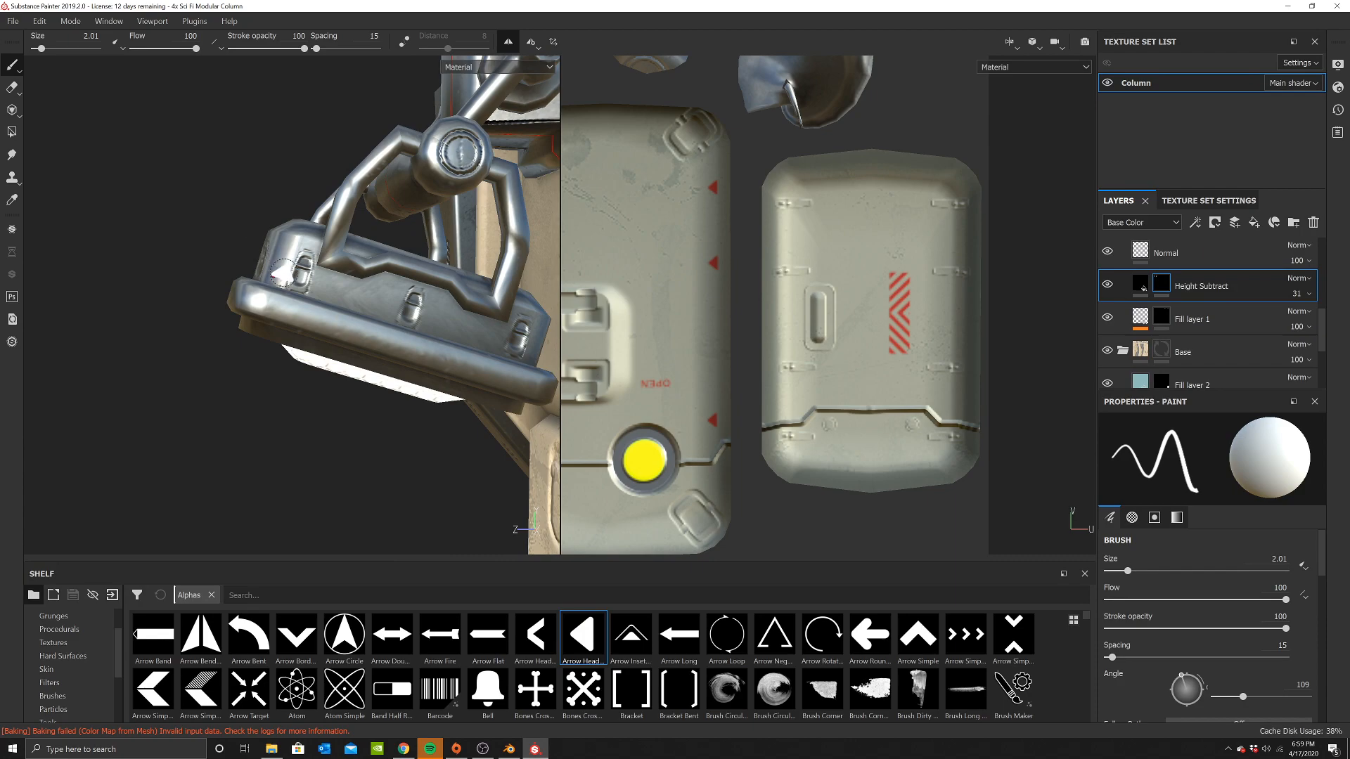
middle_click_drag(488, 377, 427, 358, "alt")
key("ctrl+z")
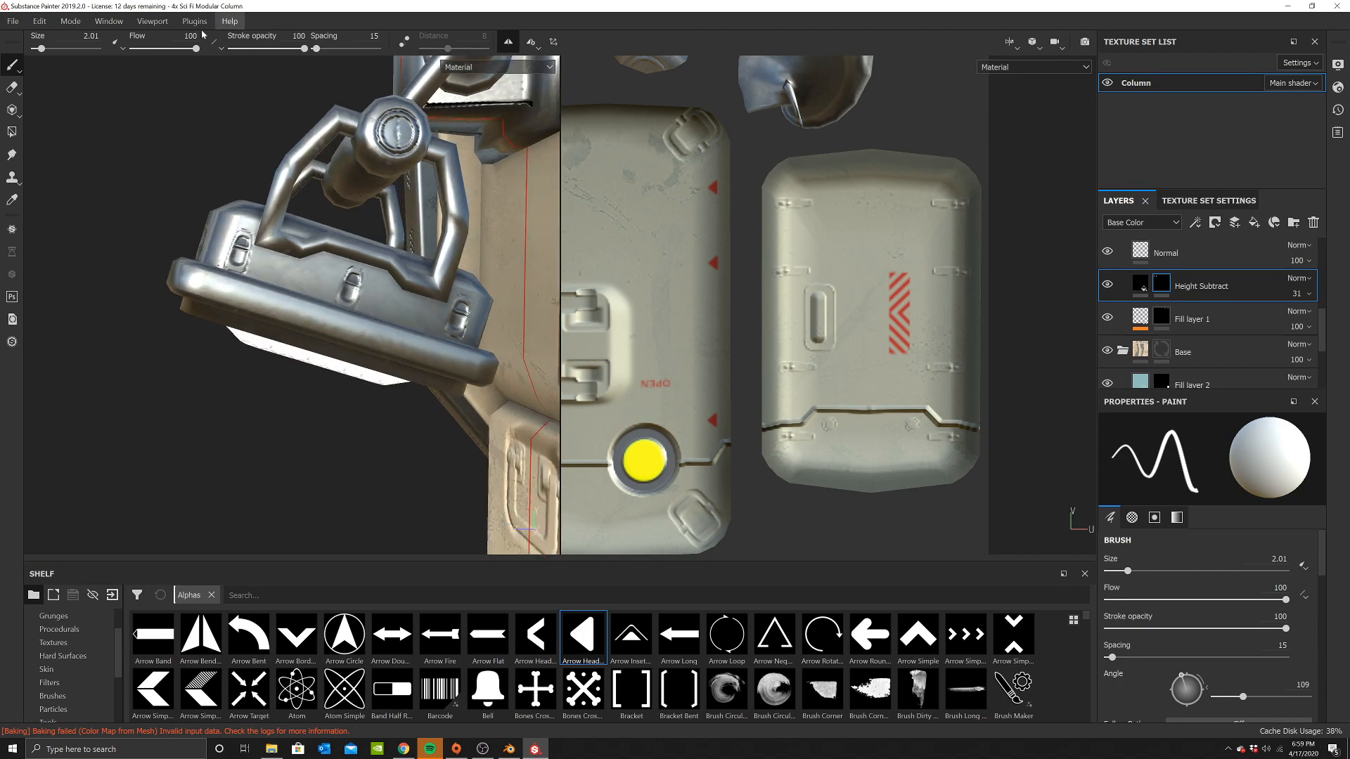
left_click_drag(155, 50, 141, 49)
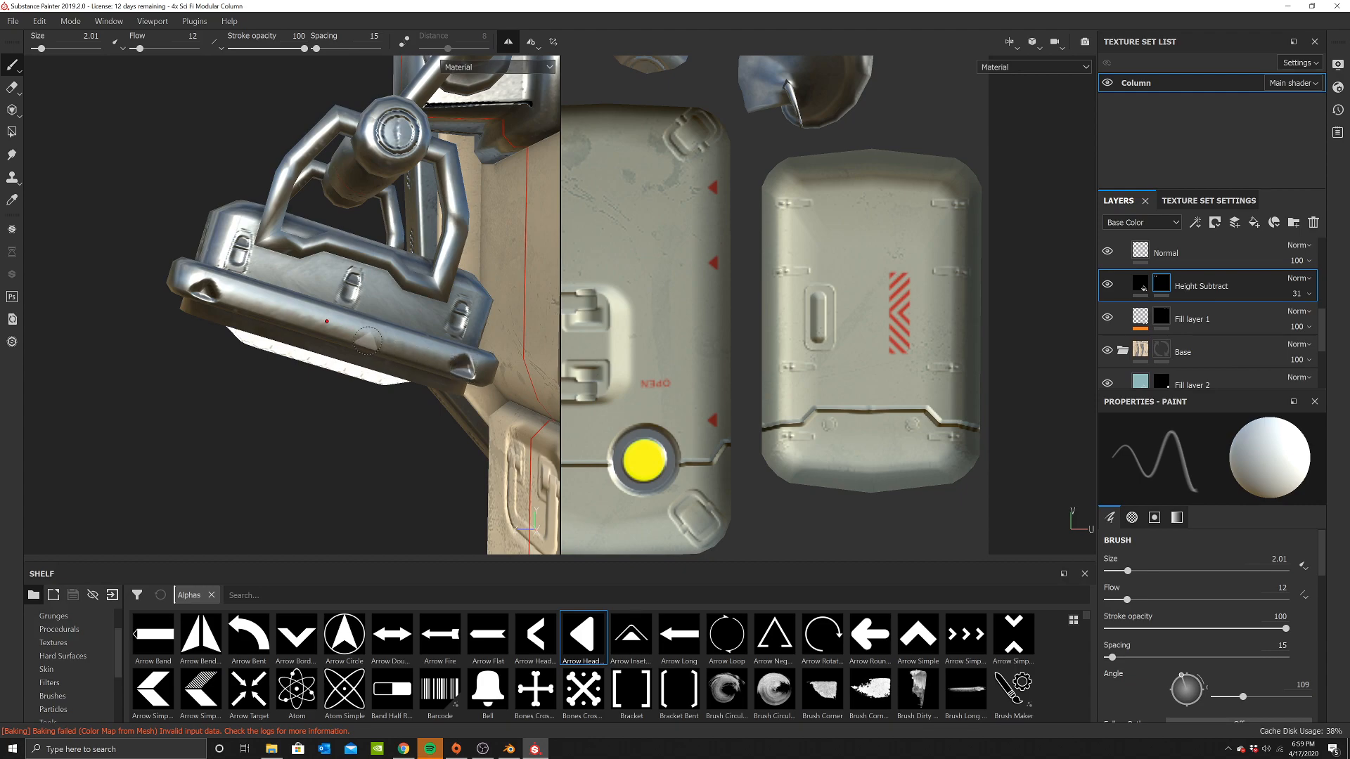
Select the Normal paint layer and show the Hard Surfaces resources on the shelf
mouse_move(327, 326)
left_mouse_down("alt")
mouse_move(532, 362)
mouse_move(422, 338)
mouse_move(408, 302)
mouse_move(506, 331)
mouse_move(426, 281)
mouse_move(337, 324)
mouse_move(329, 293)
mouse_move(491, 264)
mouse_move(378, 294)
mouse_move(345, 523)
left_mouse_up("alt")
scroll(338, 316, "up", 3)
scroll(338, 295, "up", 2)
scroll(362, 285, "down", 4)
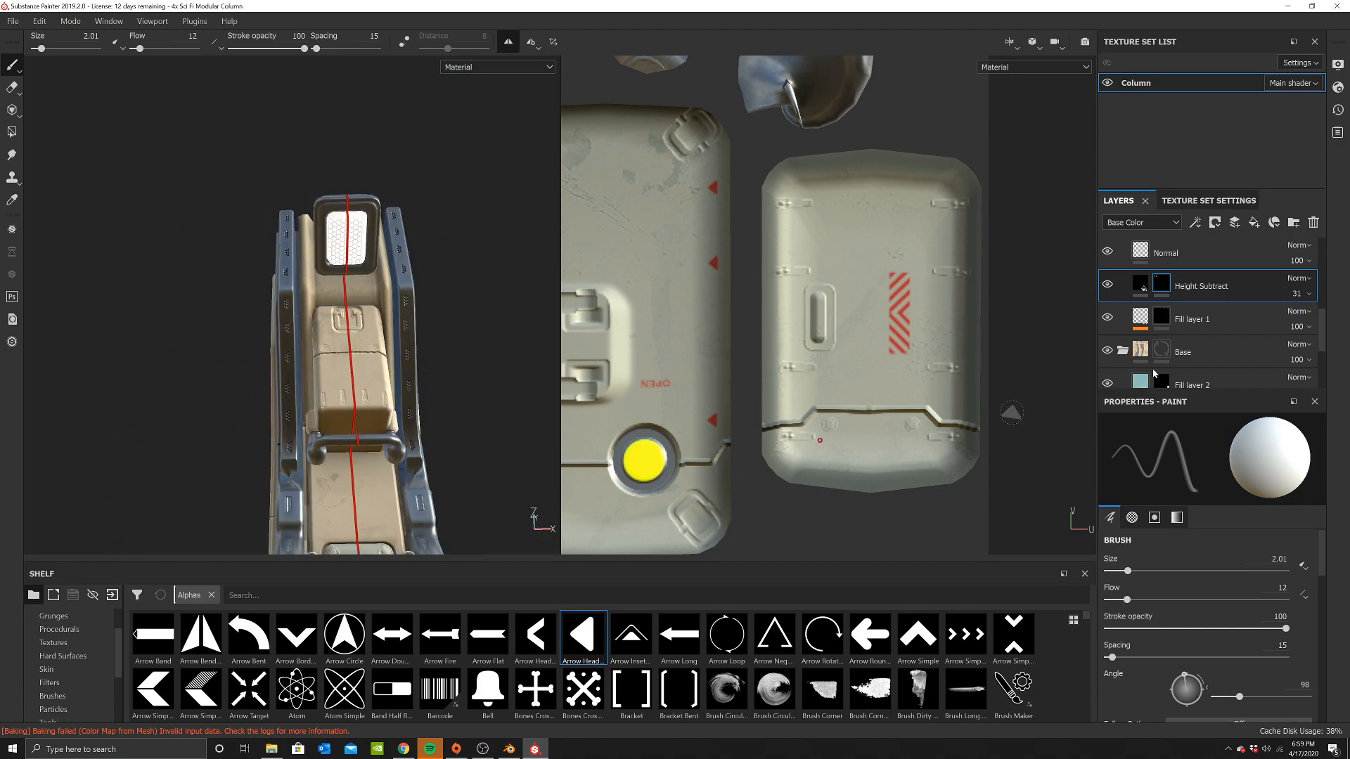
scroll(1172, 311, "up", 1)
left_click(1167, 295)
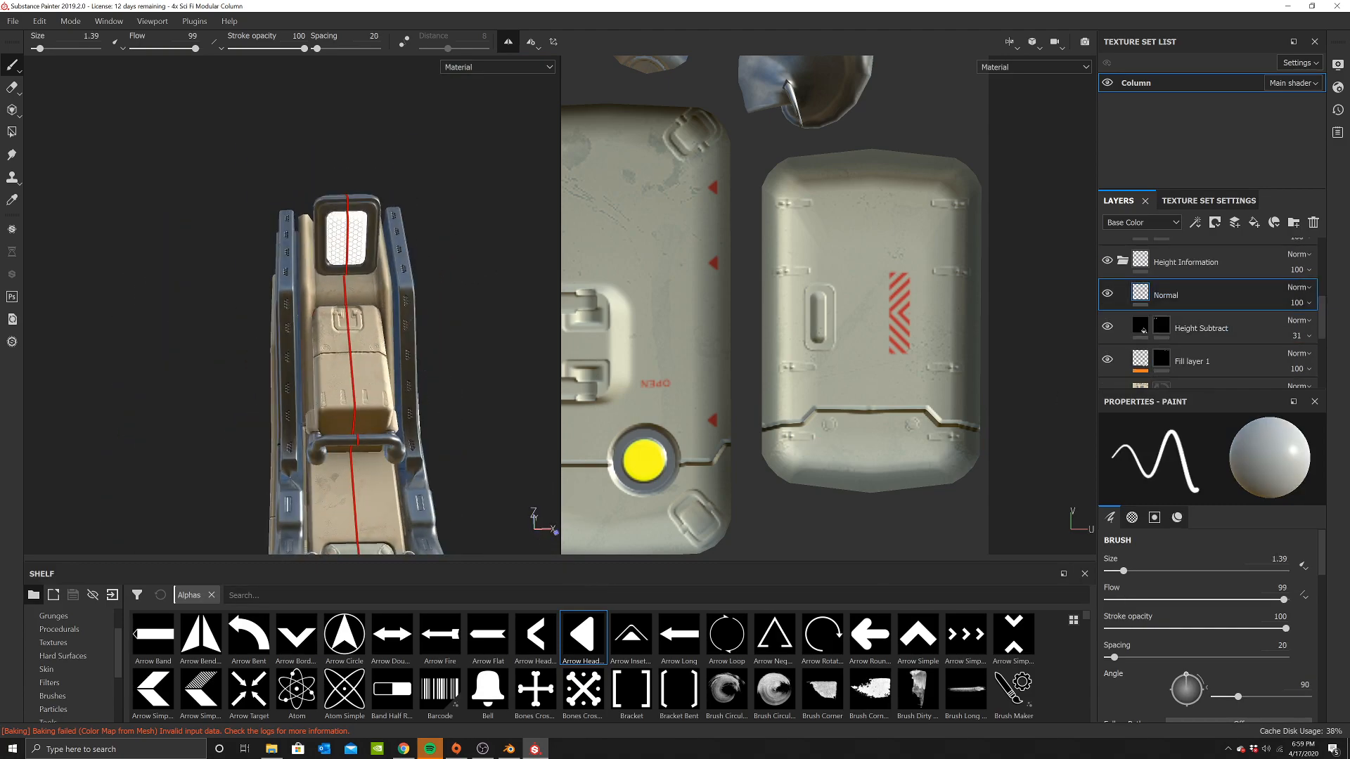
left_click(63, 655)
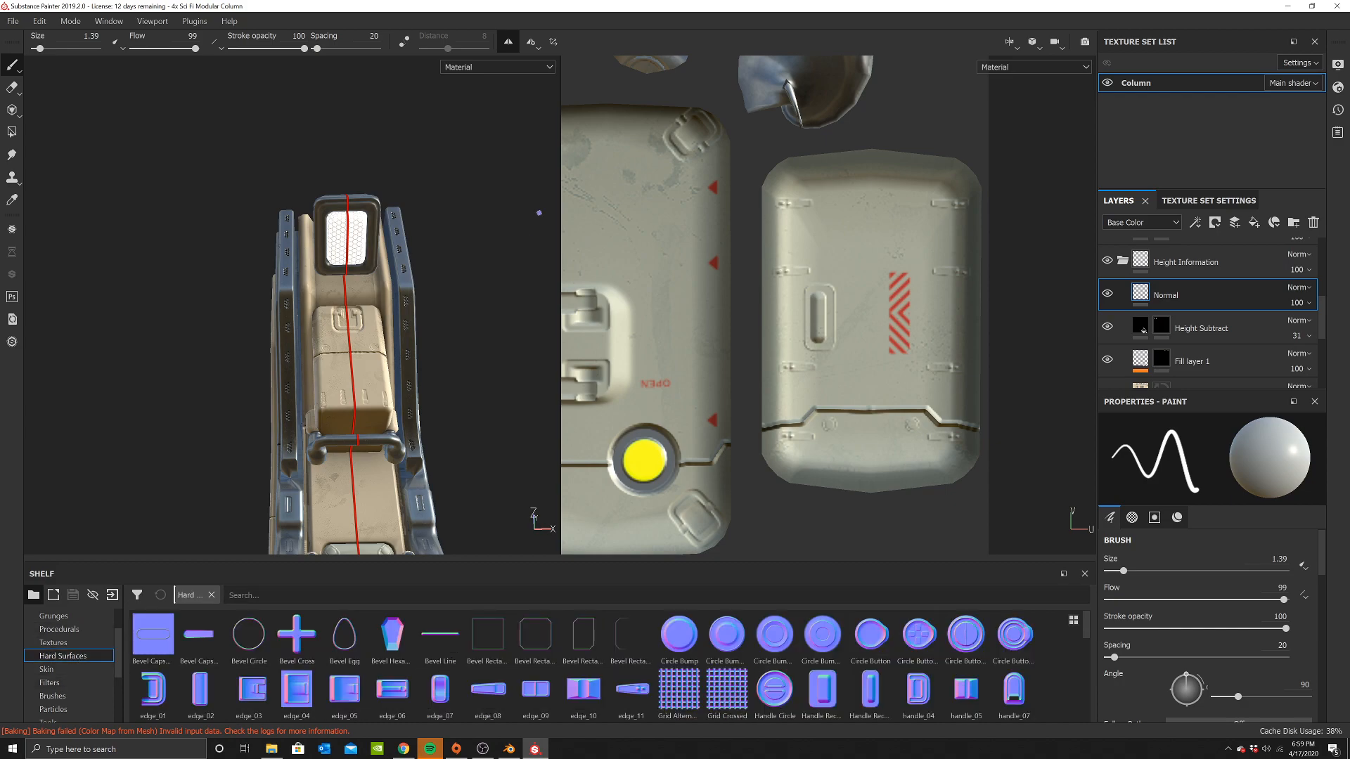
Stamp Circle Button Sliced normal details onto the corners of the lamp's front frame at brush size 2.94
scroll(397, 225, "up", 7)
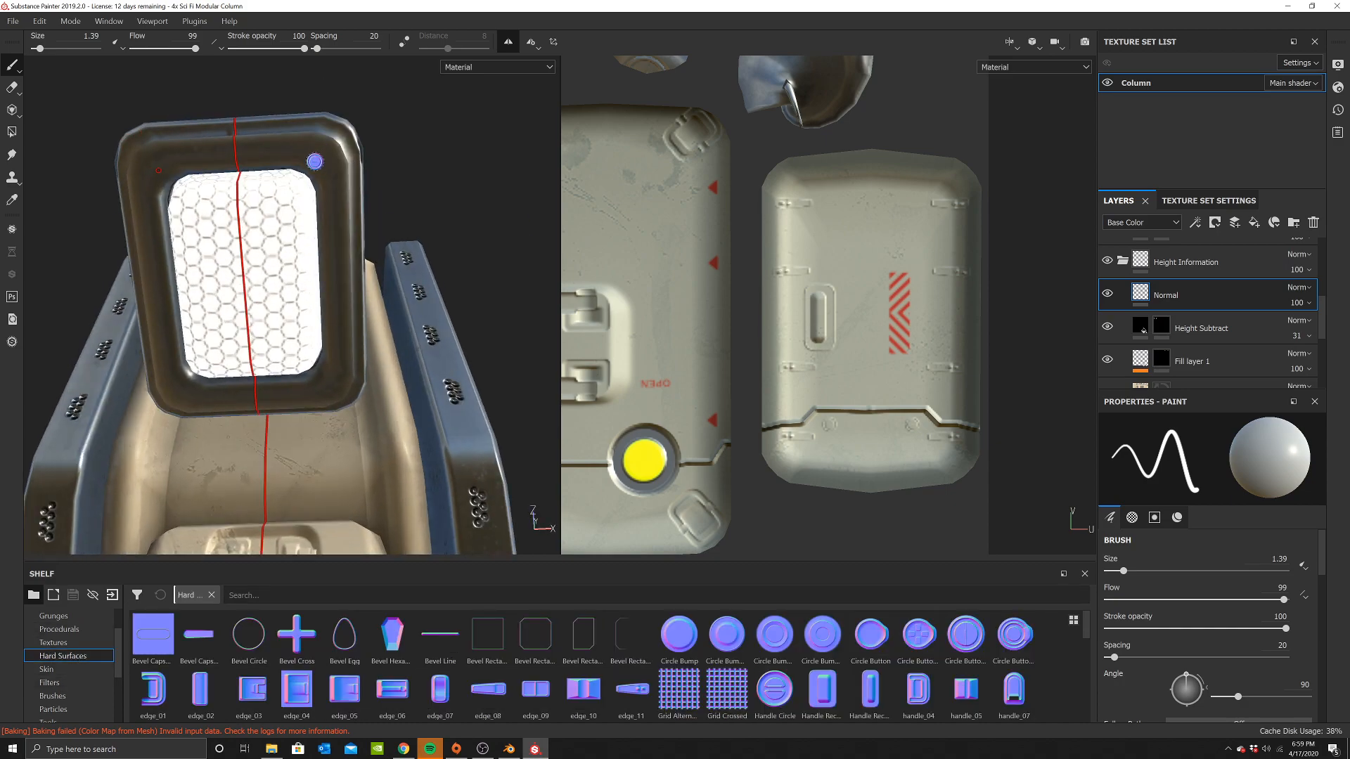
left_click_drag(41, 49, 44, 50)
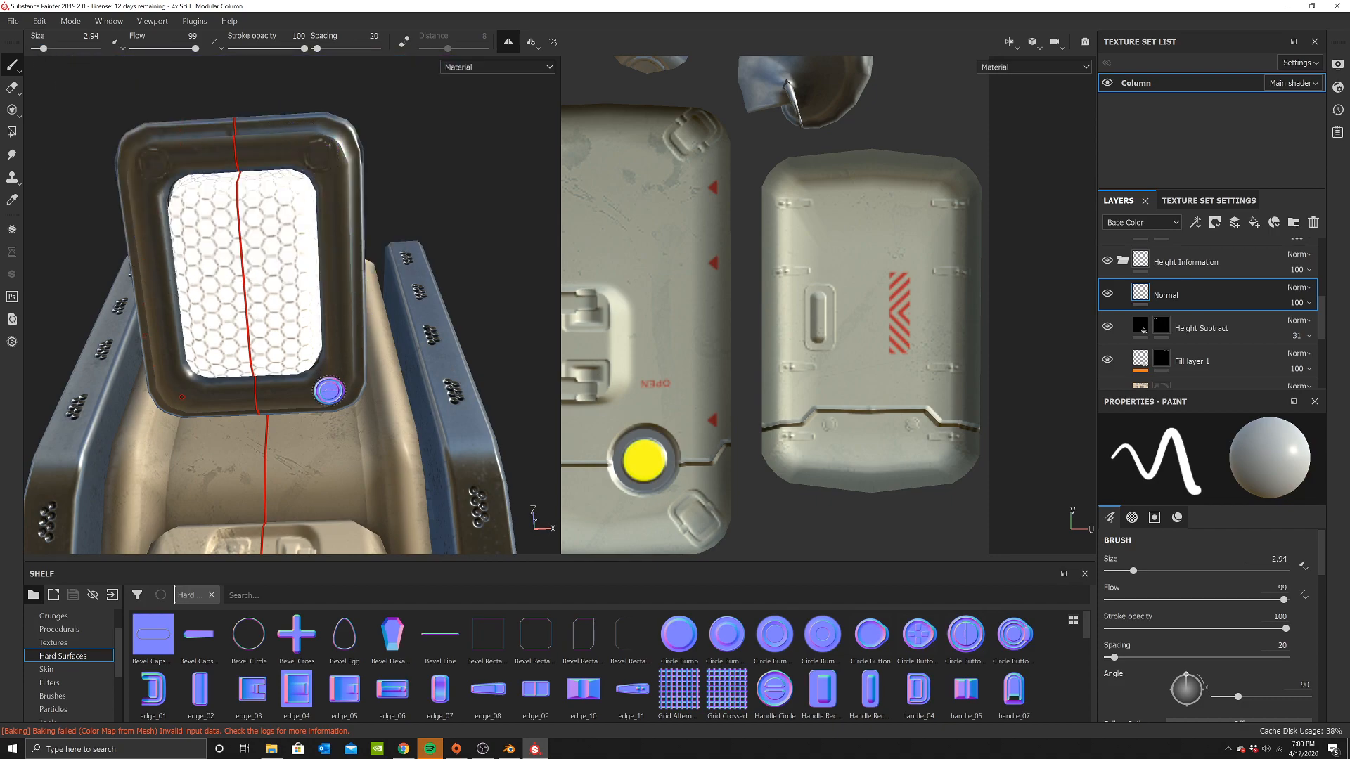
scroll(352, 323, "down", 3)
mouse_move(347, 344)
left_mouse_down("alt")
mouse_move(376, 271)
mouse_move(357, 326)
left_mouse_up("alt")
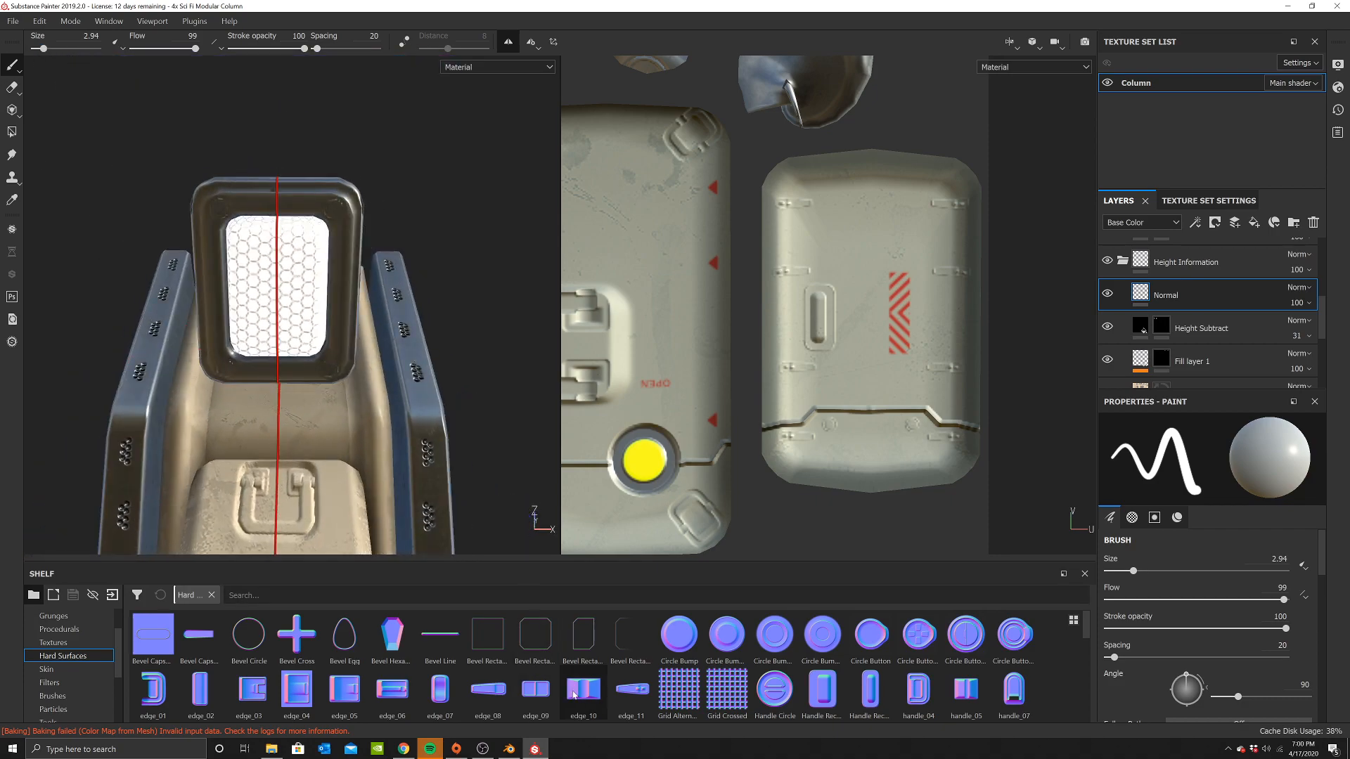
Replace the brush's normal resource with handle_12 from the Hard Surfaces shelf
left_click_drag(918, 689, 868, 509)
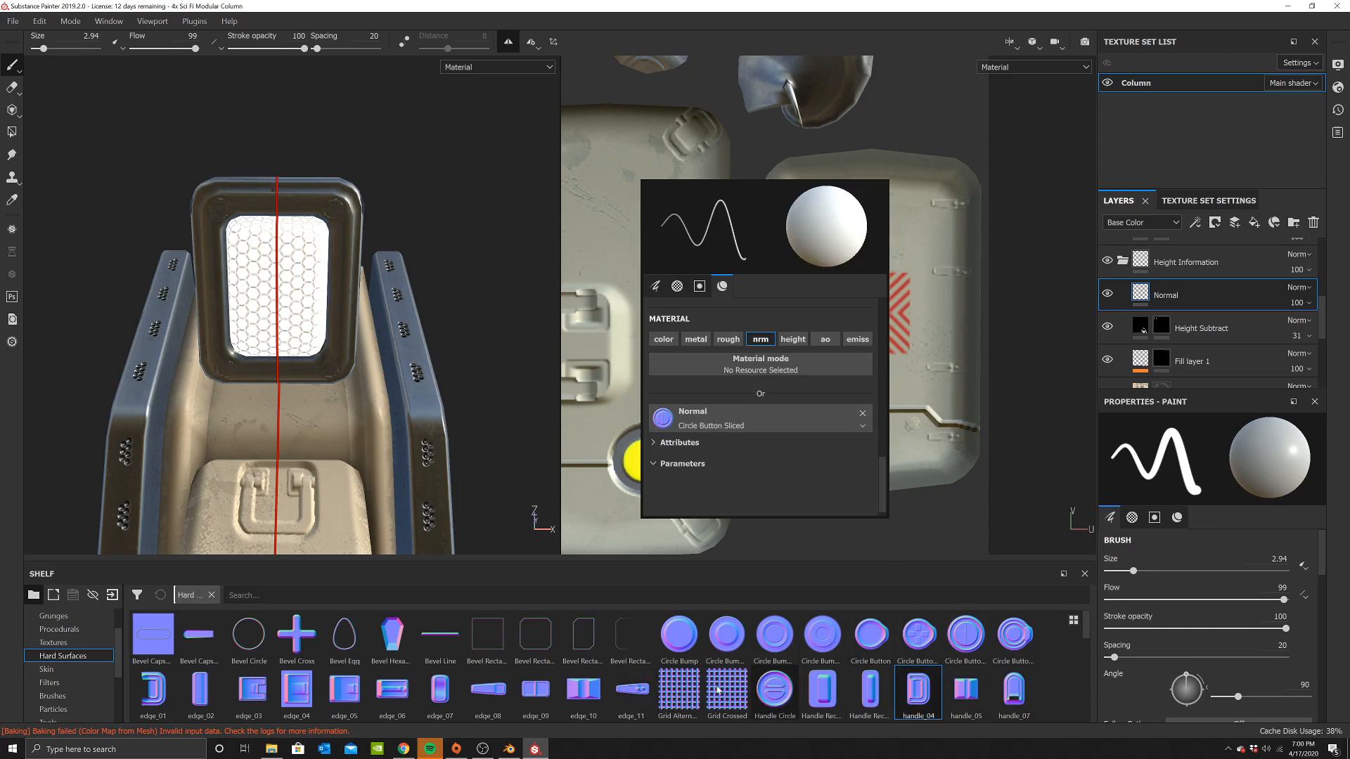
scroll(417, 651, "down", 2)
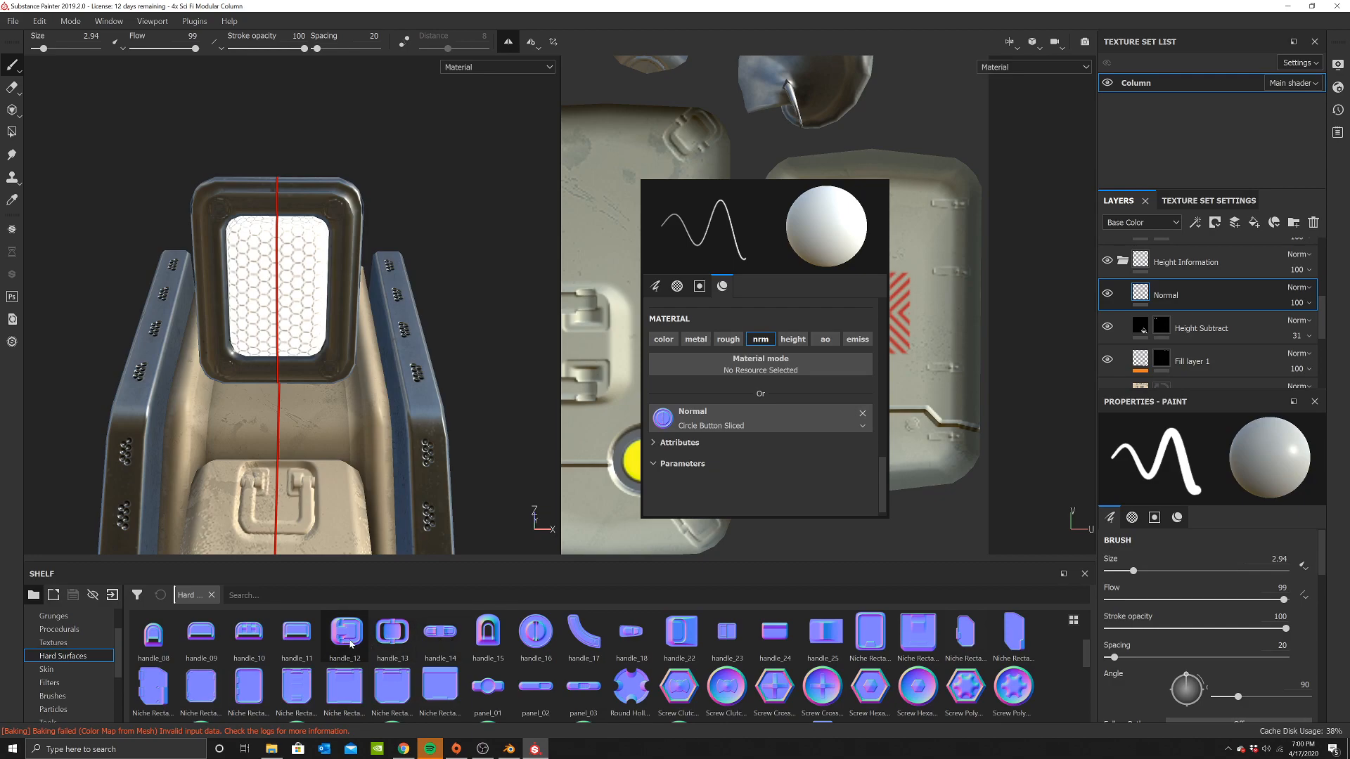
left_click_drag(346, 640, 717, 418)
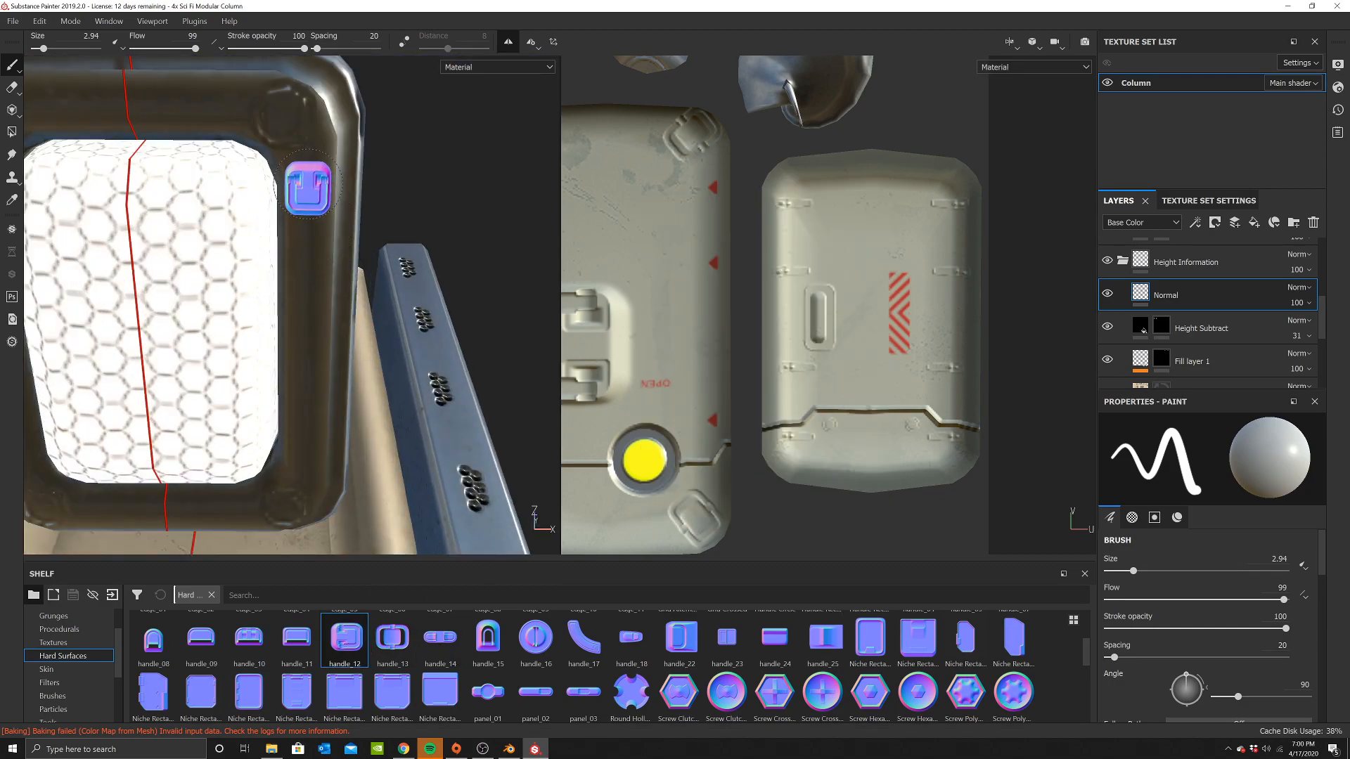
Stamp mirrored handle_12 details around the lamp's front frame, at angle 3 along the sides and angle 270 along the upper edge
mouse_move(310, 214)
left_mouse_down("ctrl")
mouse_move(310, 278)
mouse_move(310, 211)
left_mouse_up("ctrl")
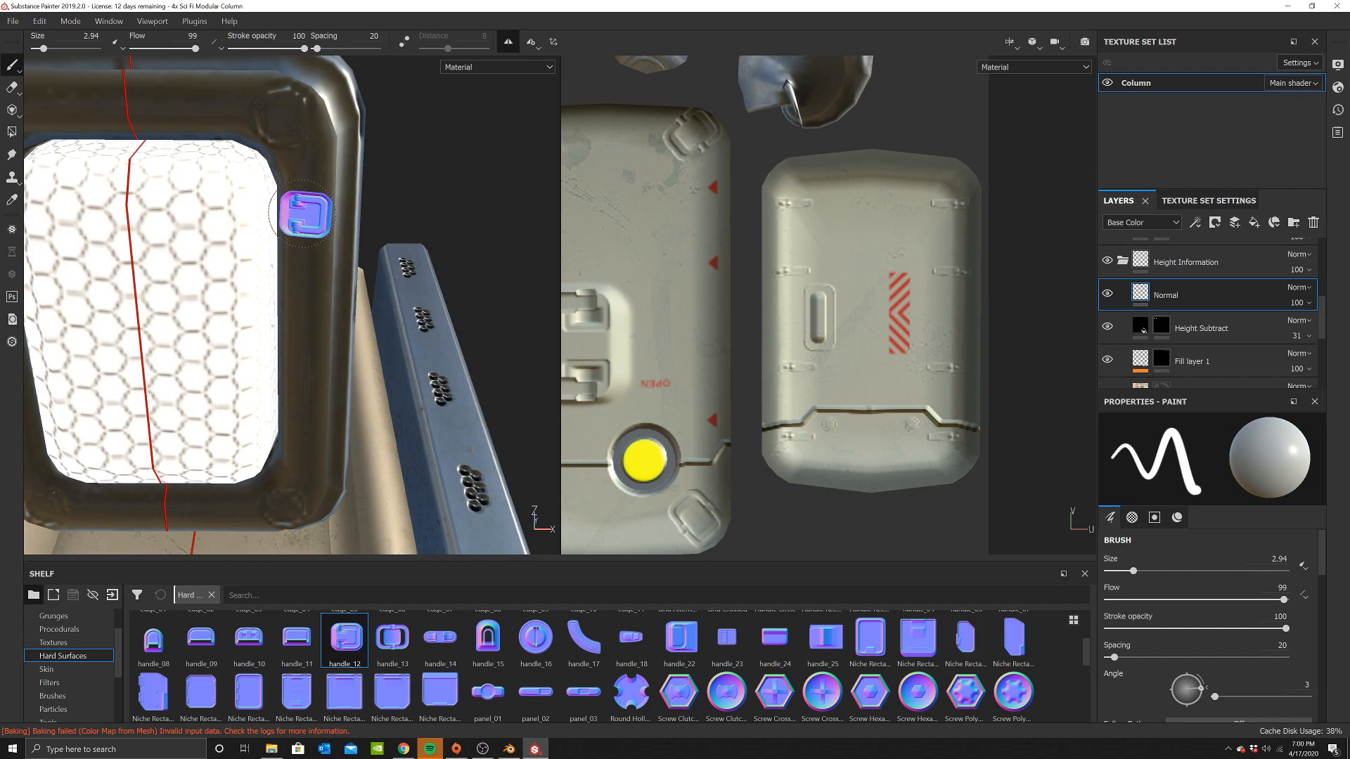
left_click(298, 423)
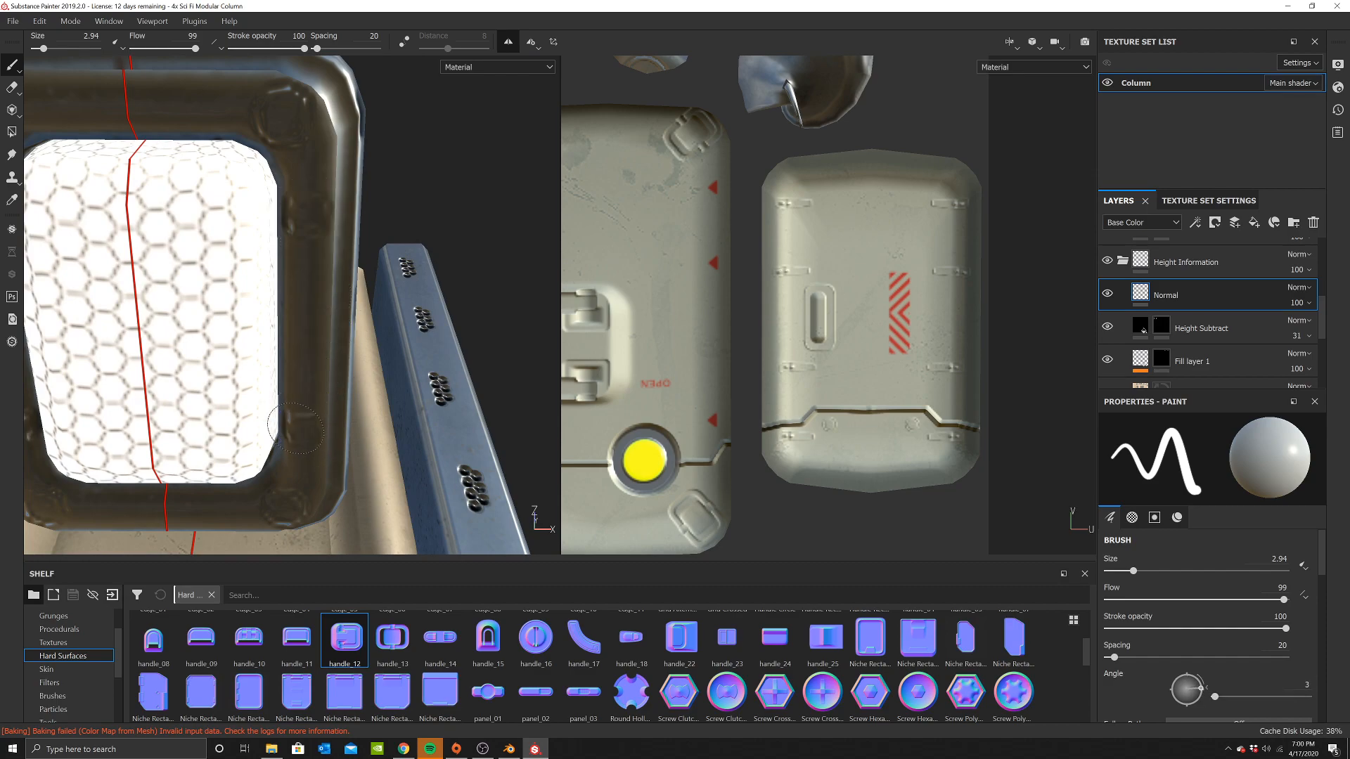
left_click(301, 330)
left_click_drag(261, 196, 261, 261, "ctrl")
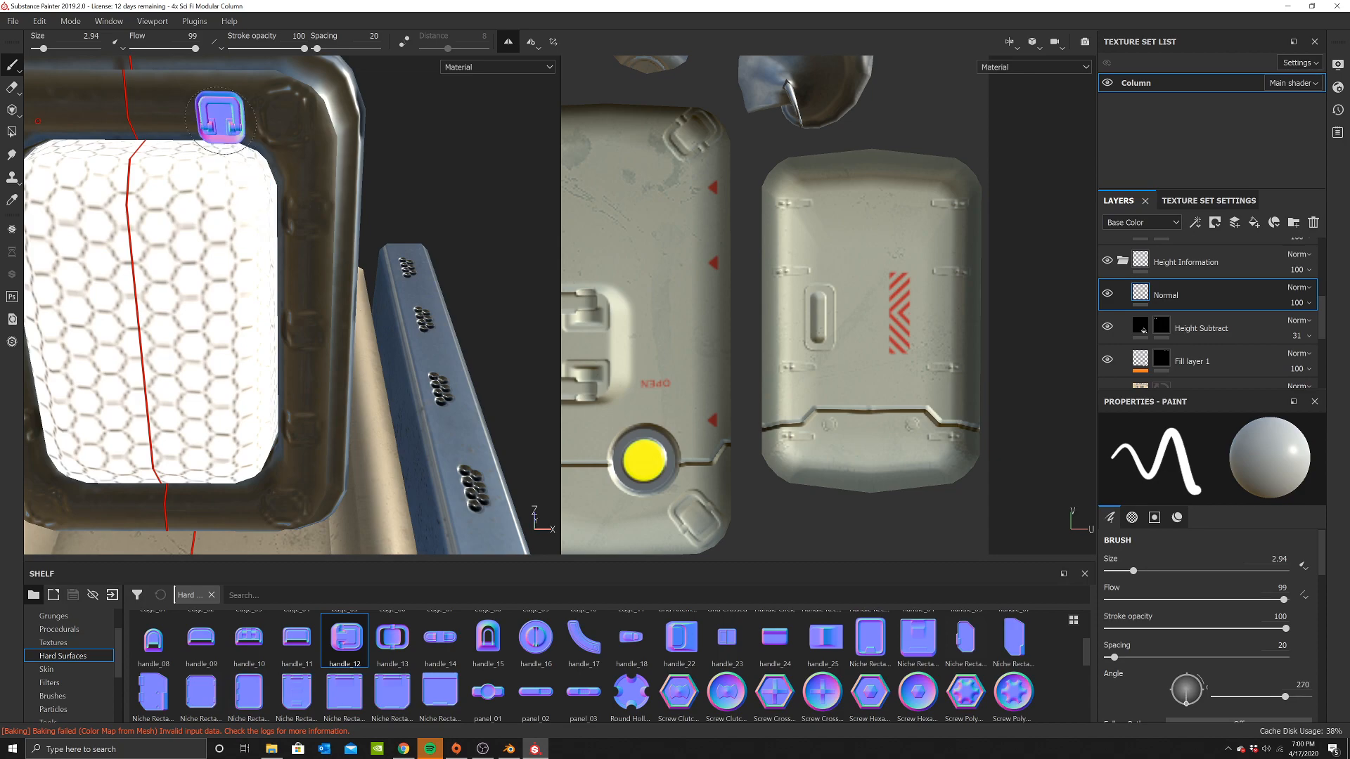
left_click(196, 108)
left_click_drag(196, 172, 244, 120, "alt")
scroll(259, 239, "down", 2)
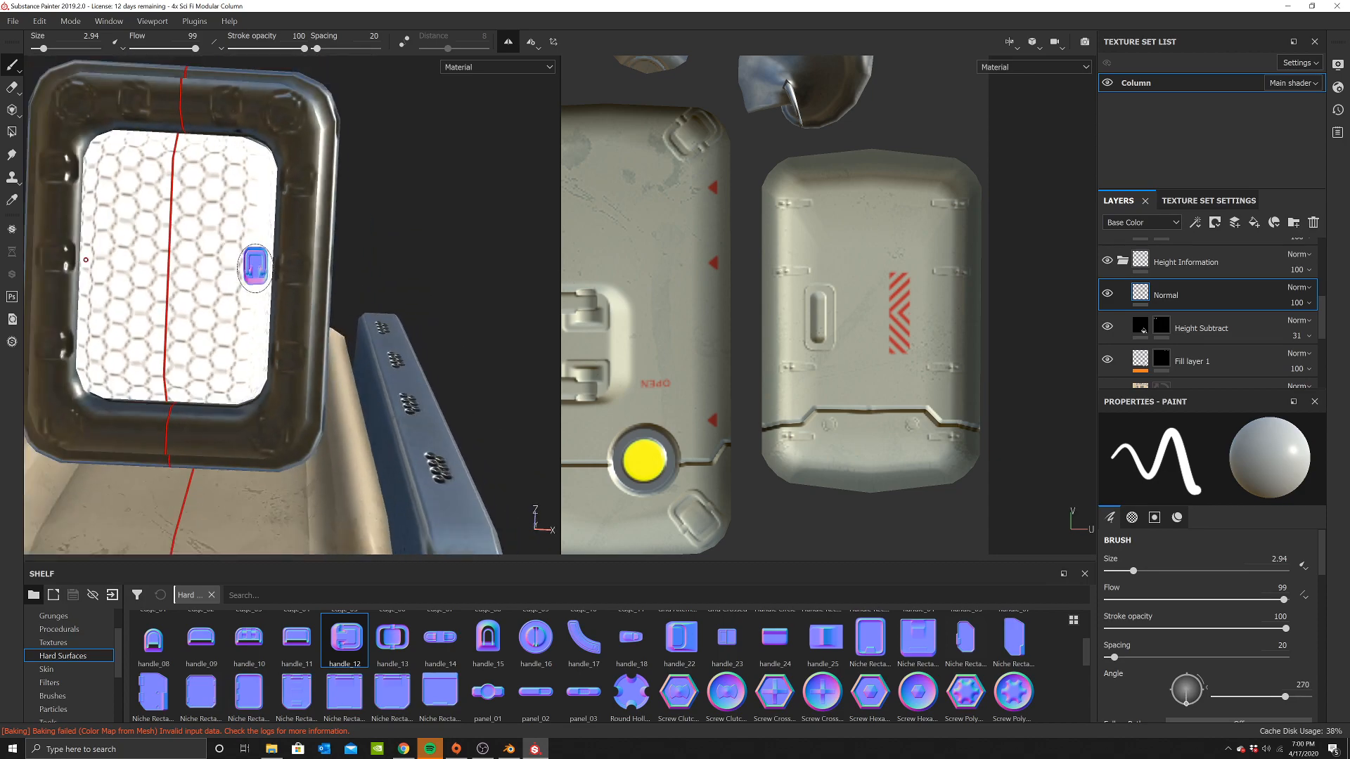
middle_click_drag(256, 265, 338, 225, "alt")
mouse_move(298, 273)
left_mouse_down("ctrl")
mouse_move(298, 343)
mouse_move(298, 325)
left_mouse_up("ctrl")
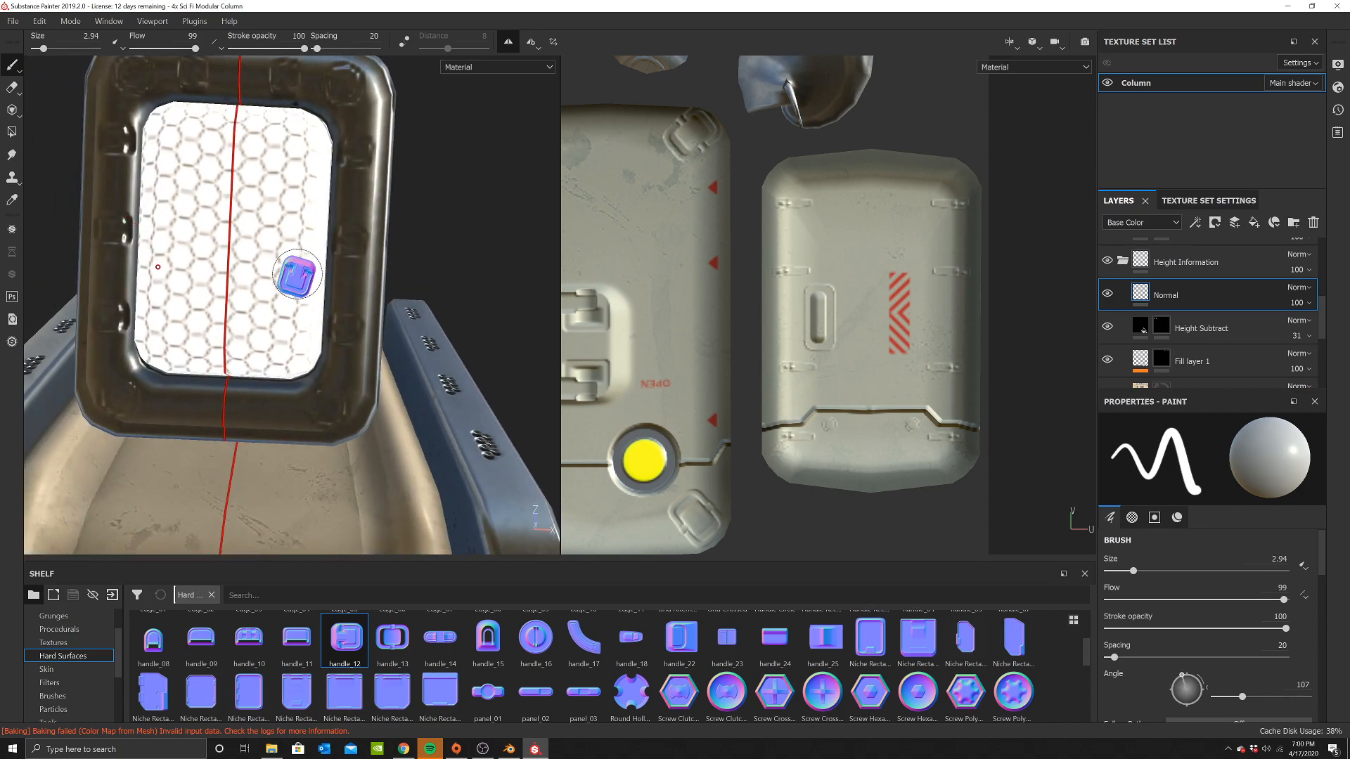
scroll(272, 362, "down", 4)
left_click_drag(271, 361, 302, 284, "alt")
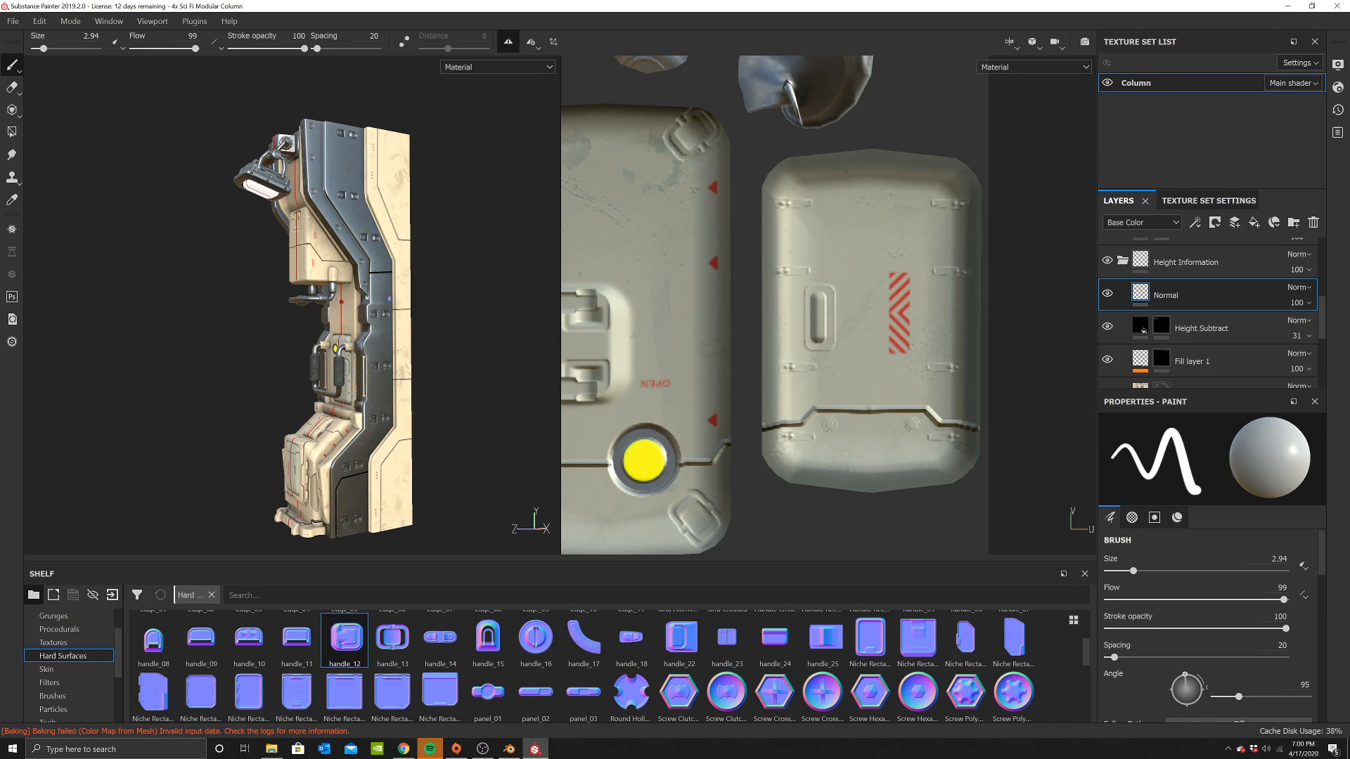
Add a fill layer above Fill layer 3 and name it Metal
scroll(1195, 295, "up", 3)
left_click(1192, 284)
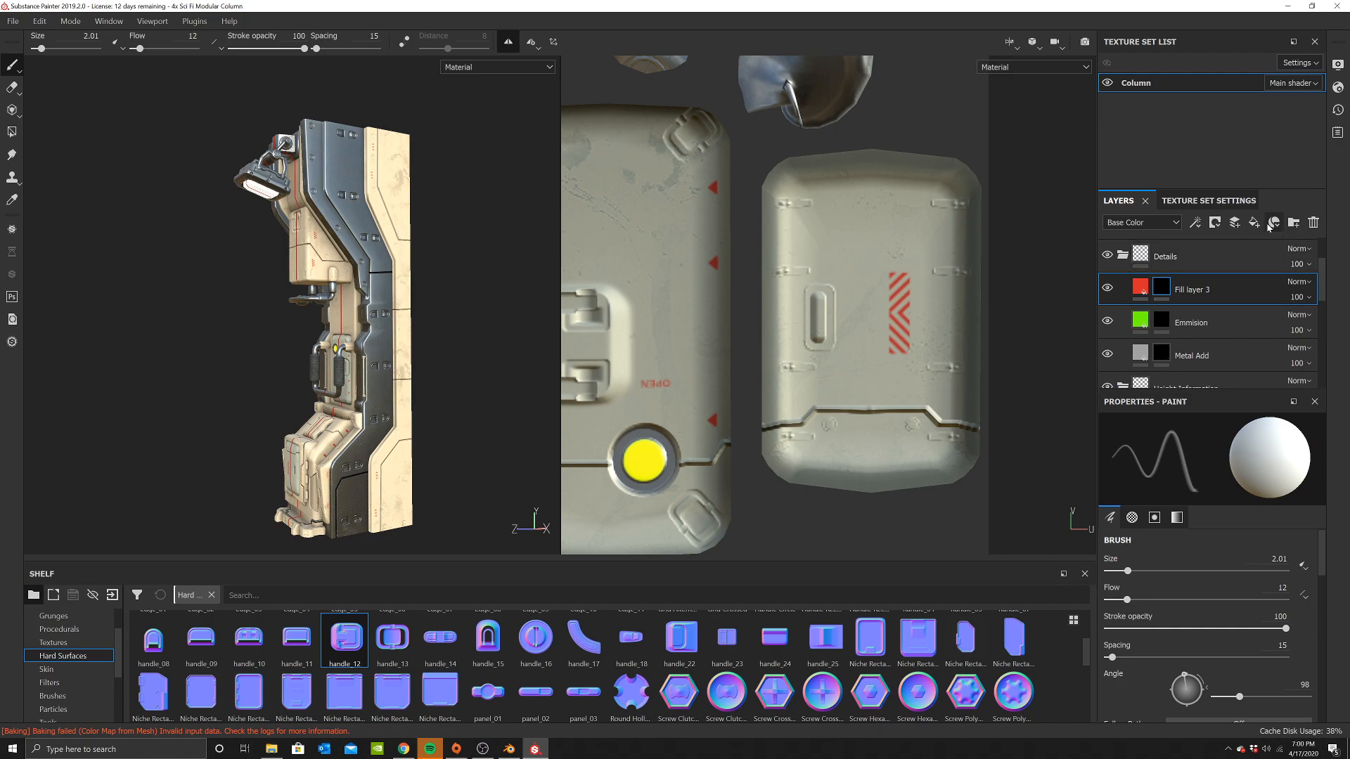
left_click(1253, 223)
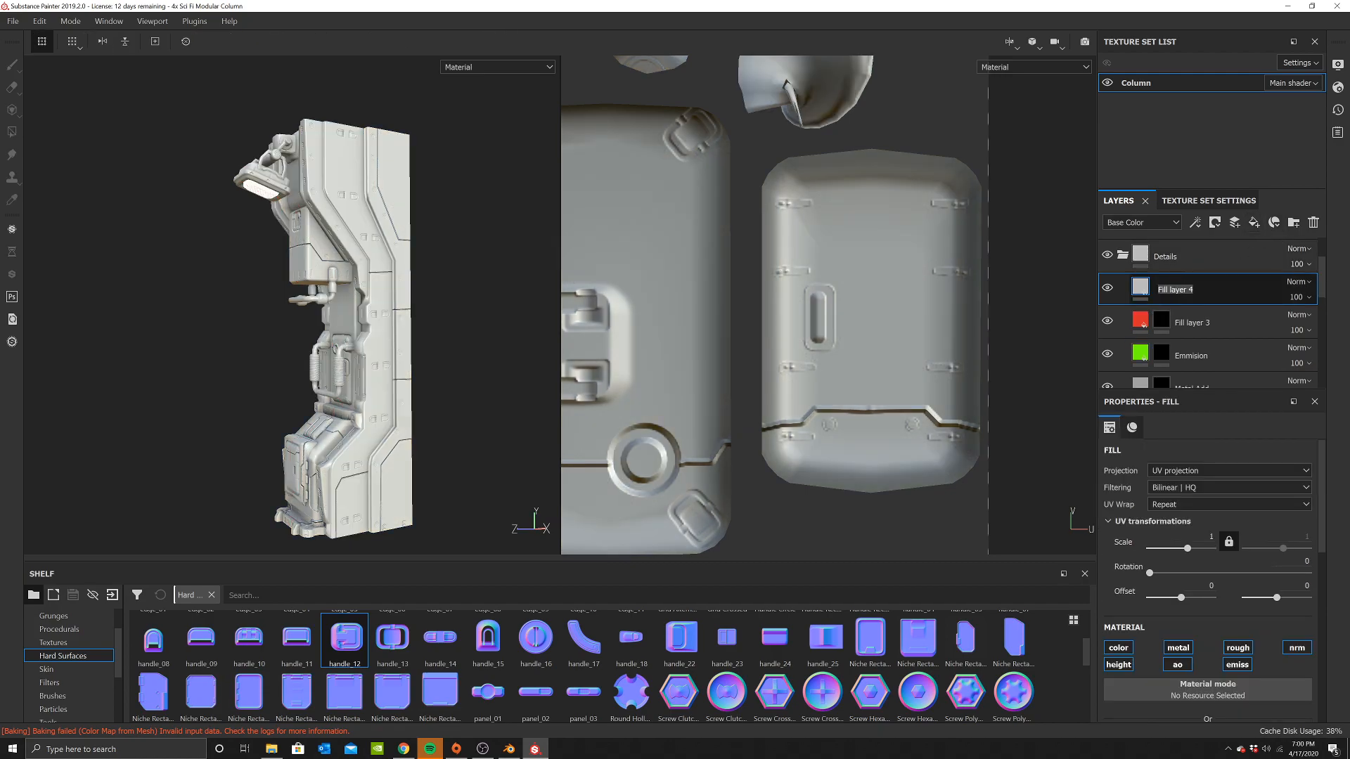
key("Return")
key("space")
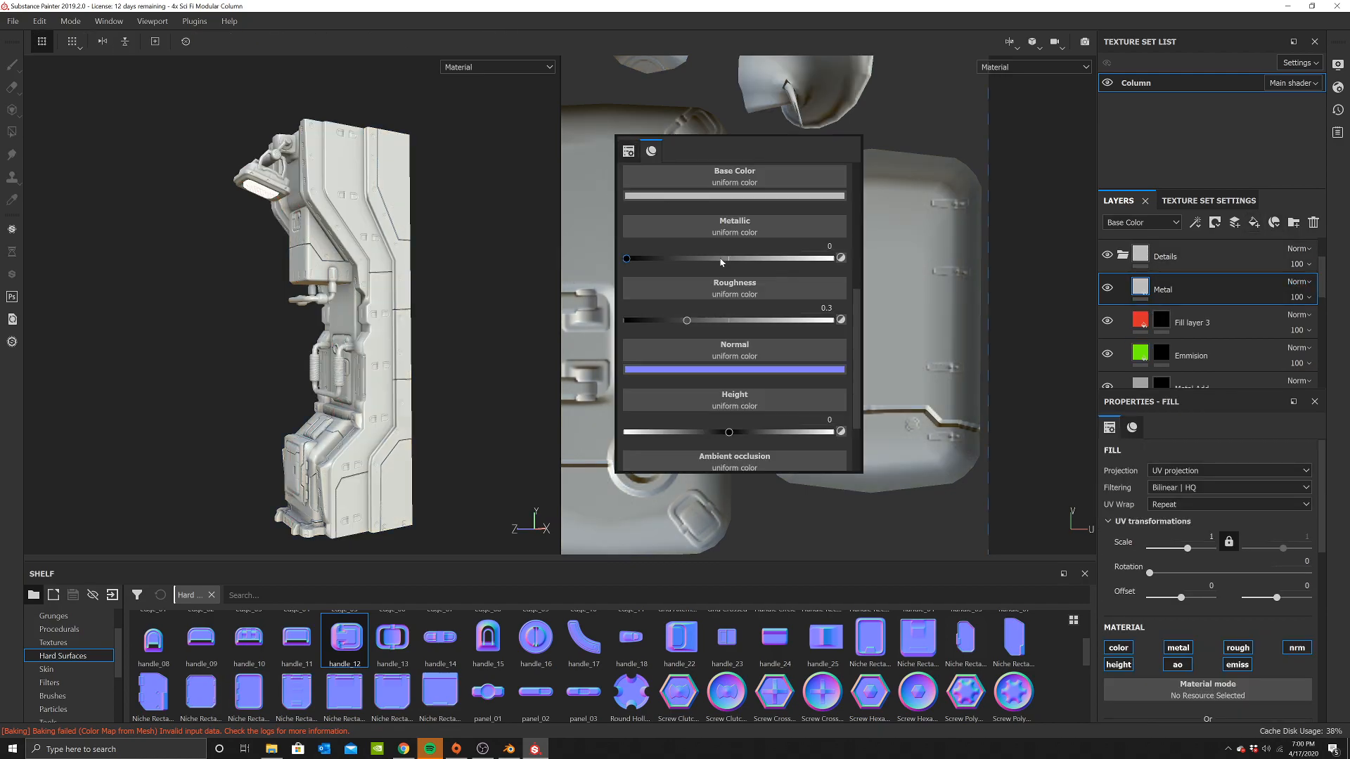
Set the Metal layer's metallic value to 1 and its base color to a darker gray
left_click_drag(712, 257, 915, 255)
left_click(703, 195)
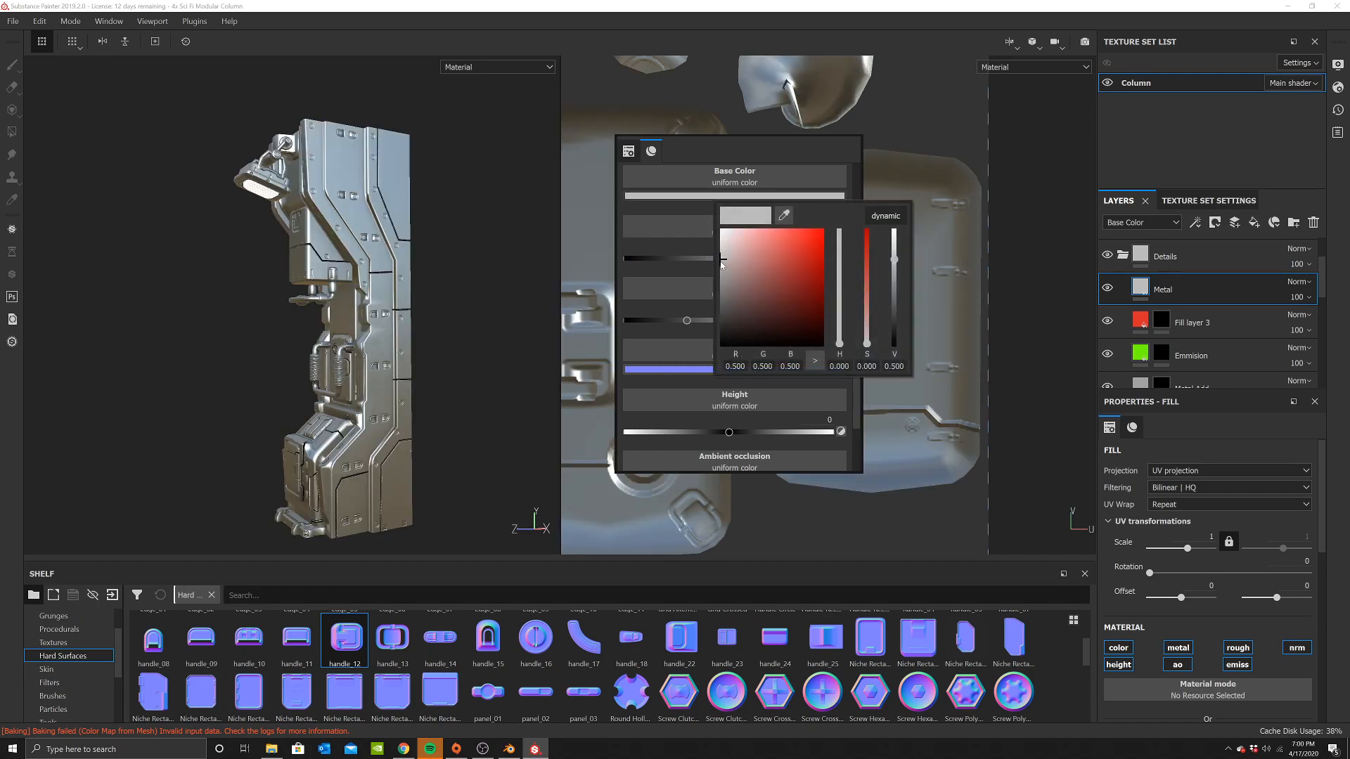
left_click(721, 284)
Add a black mask to the Metal layer
right_click(1235, 285)
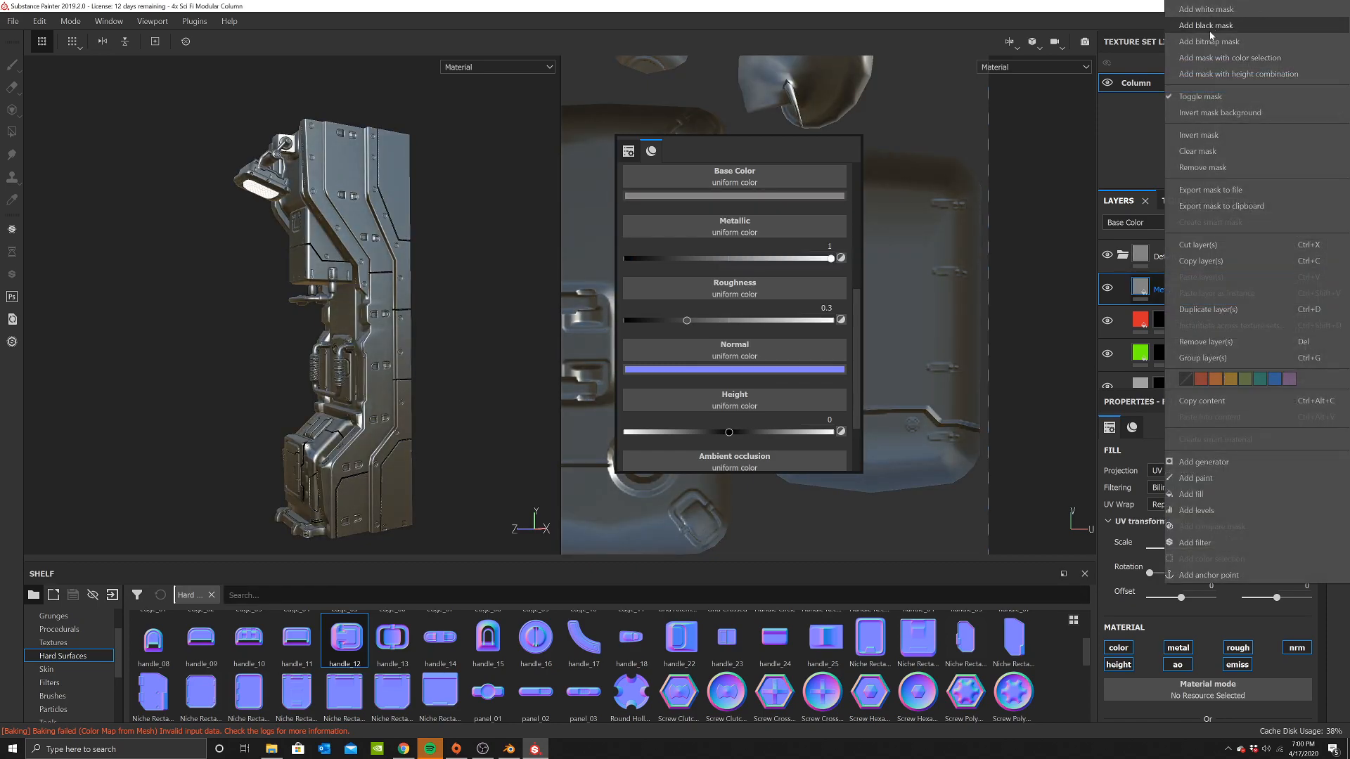
left_click(1211, 35)
scroll(419, 359, "up", 3)
middle_click_drag(419, 358, 534, 309, "alt")
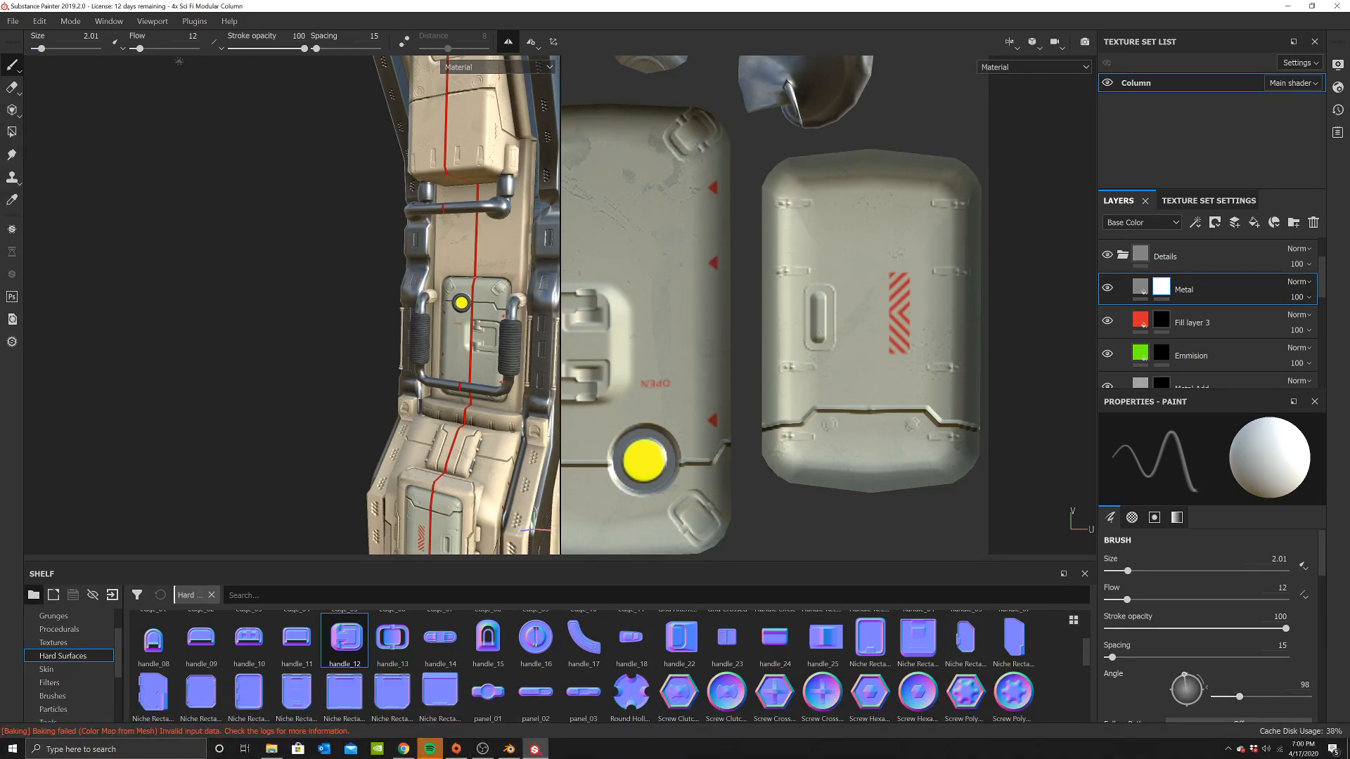
Switch to the Basic Hard brush at size 0.73 and flow 100, and turn symmetry off
left_click(182, 48)
left_click(52, 695)
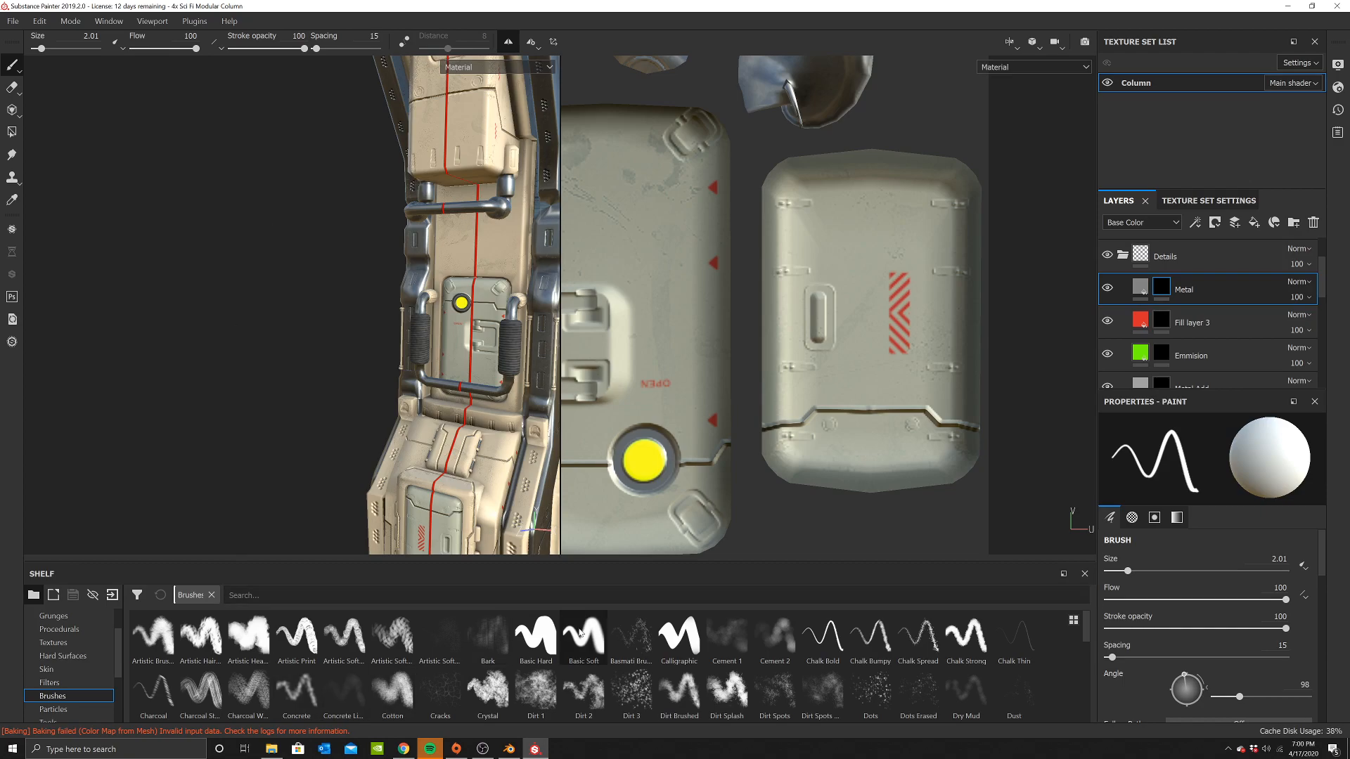
left_click(535, 636)
left_click(41, 49)
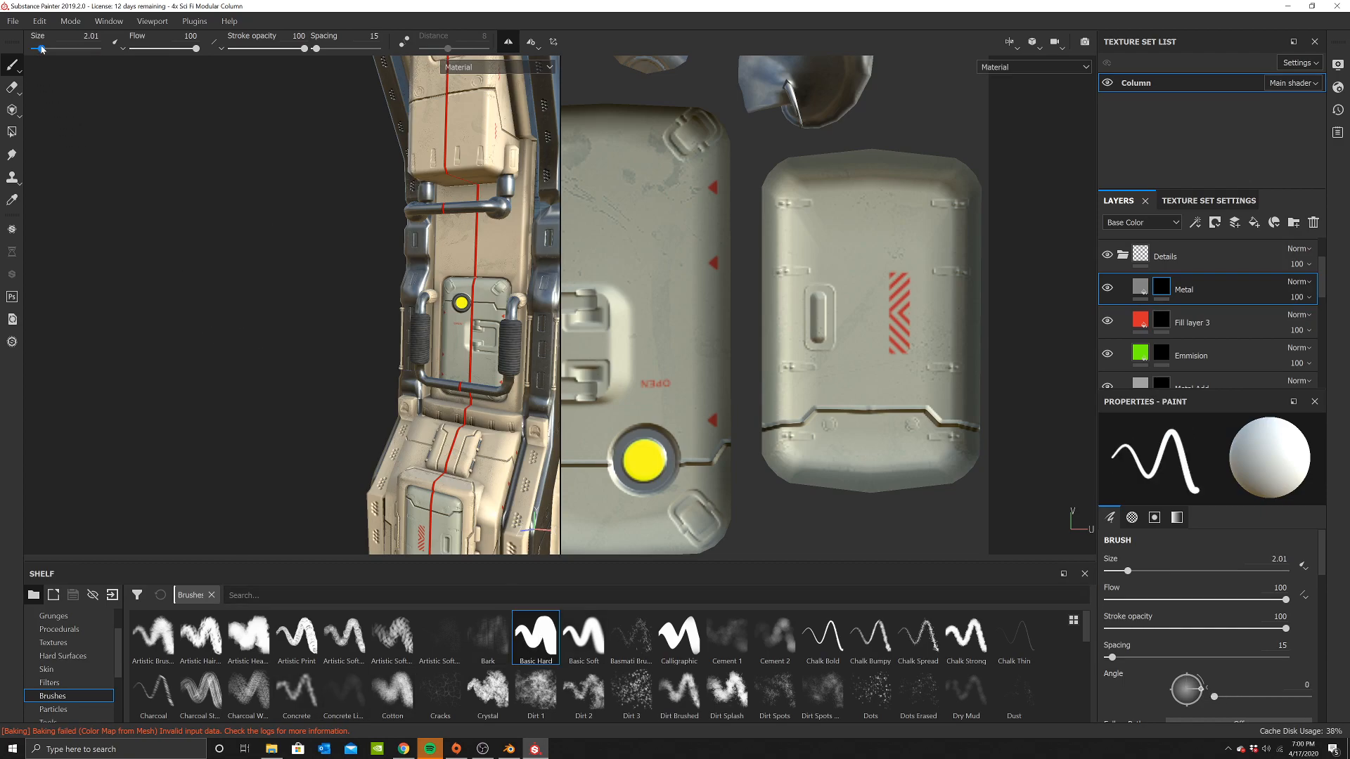
scroll(428, 295, "up", 4)
left_click_drag(409, 333, 450, 81, "alt")
left_click(512, 42)
left_click_drag(41, 48, 36, 48)
Paint the Metal mask over the whole C-shaped handle beside the OPEN label
scroll(326, 292, "up", 5)
scroll(377, 265, "up", 5)
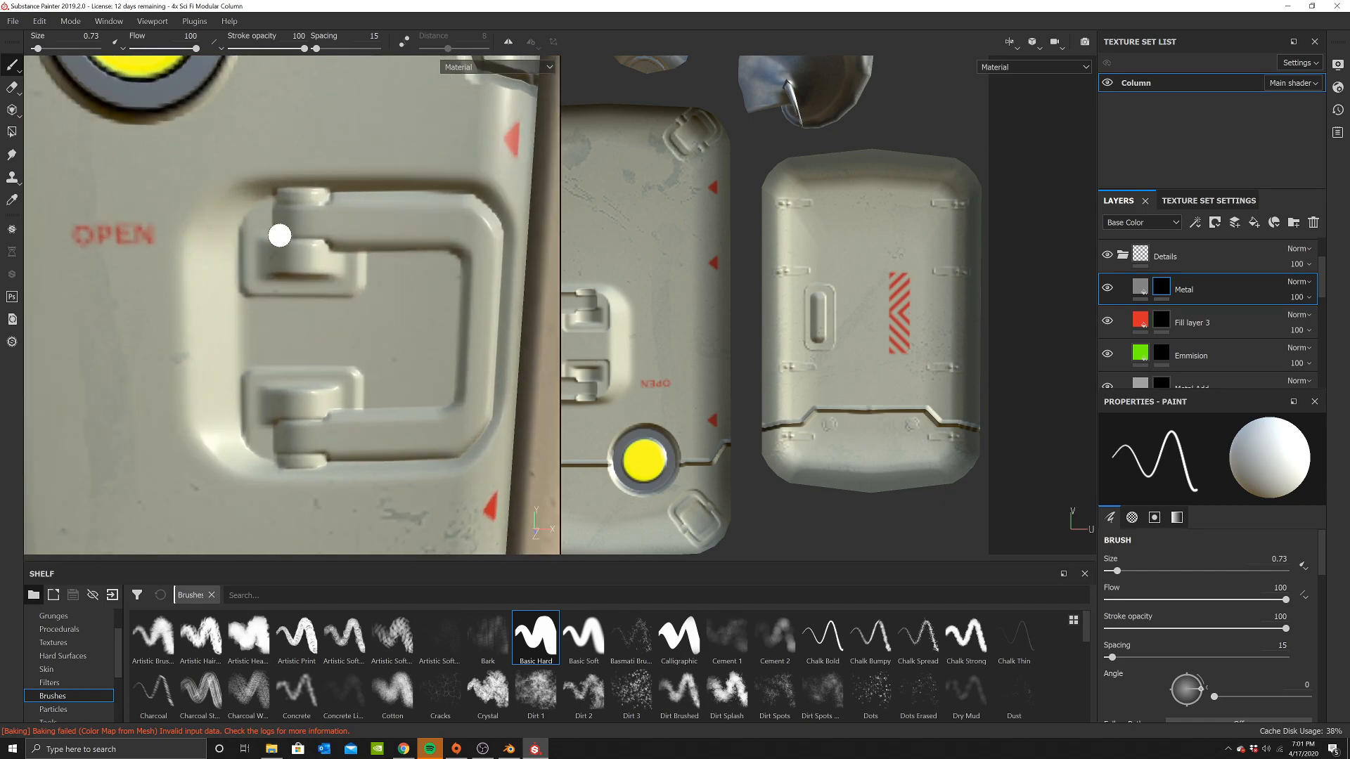
middle_click_drag(329, 344, 315, 330, "alt")
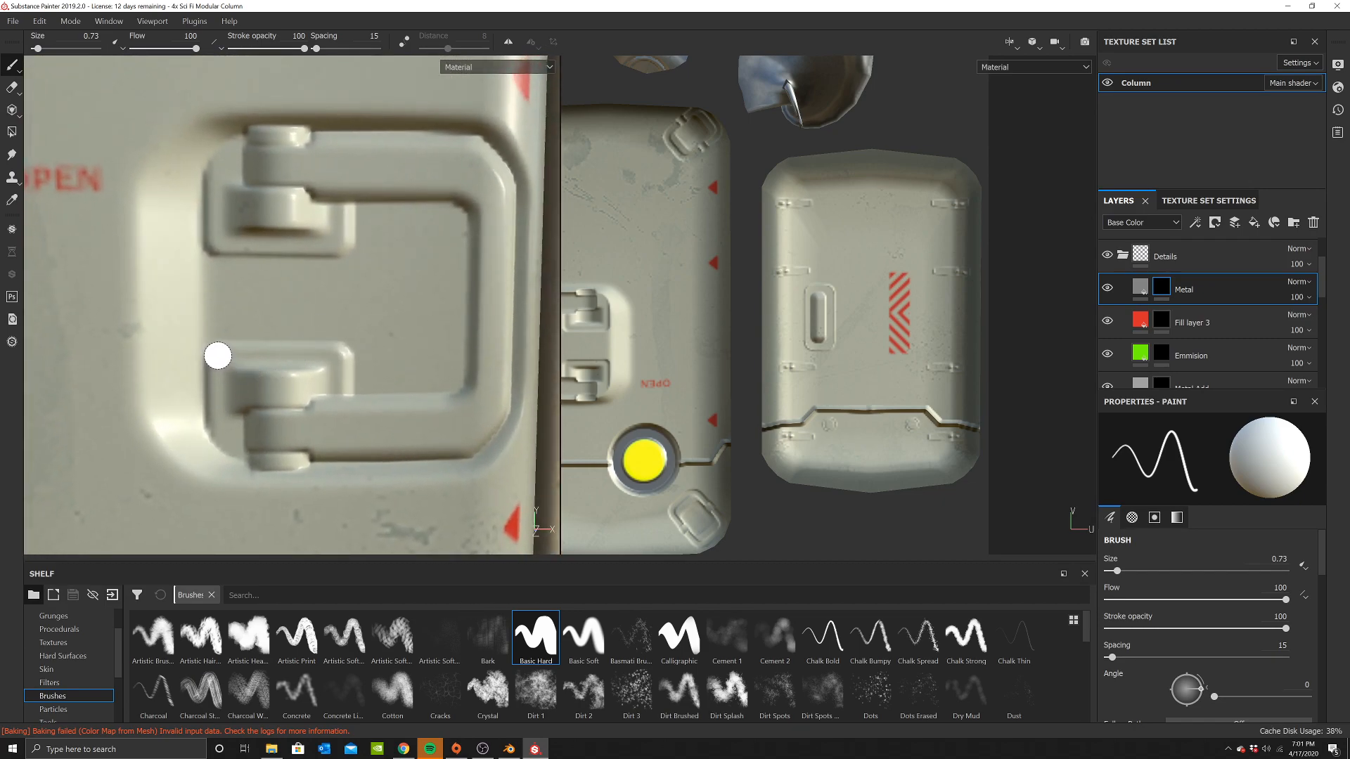
key("ctrl+z")
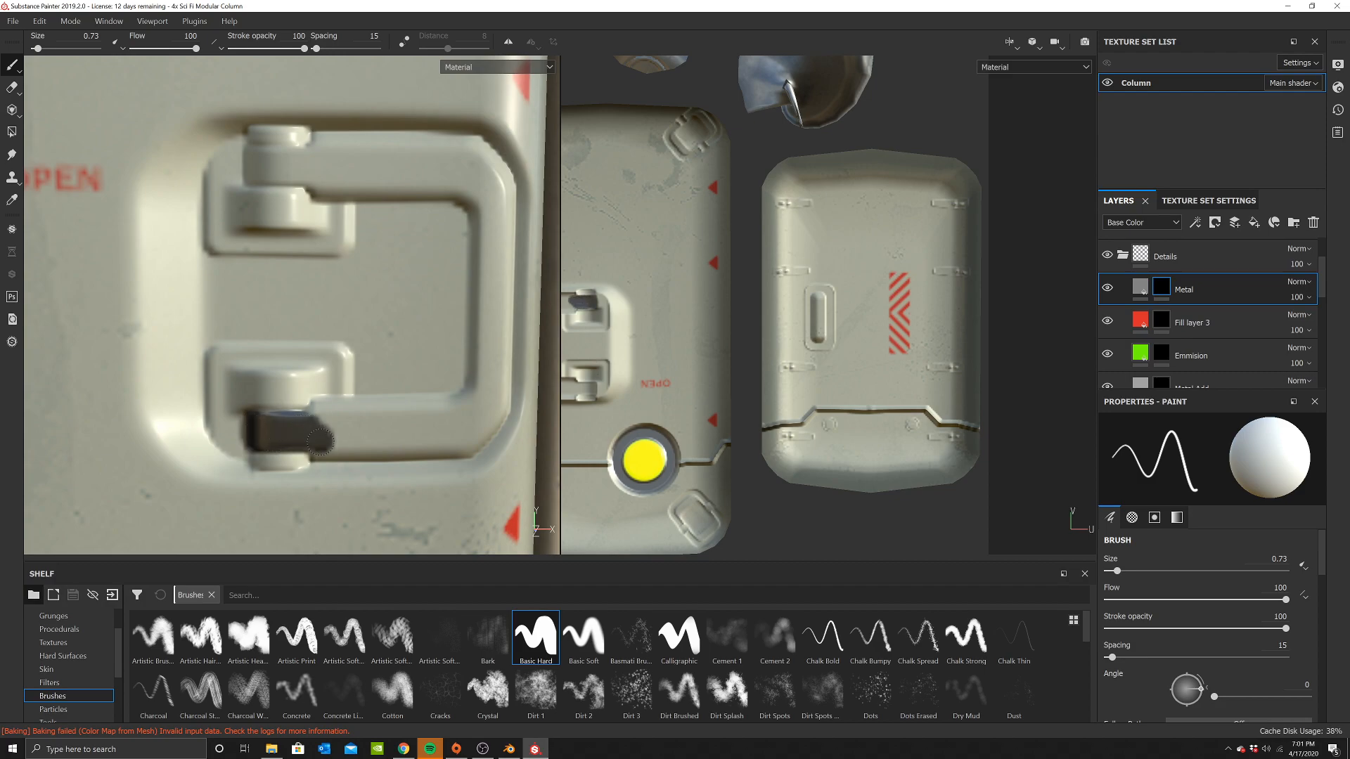
mouse_move(466, 445)
left_mouse_down("shift")
mouse_move(494, 419)
mouse_move(506, 365)
mouse_move(505, 190)
left_mouse_up("shift")
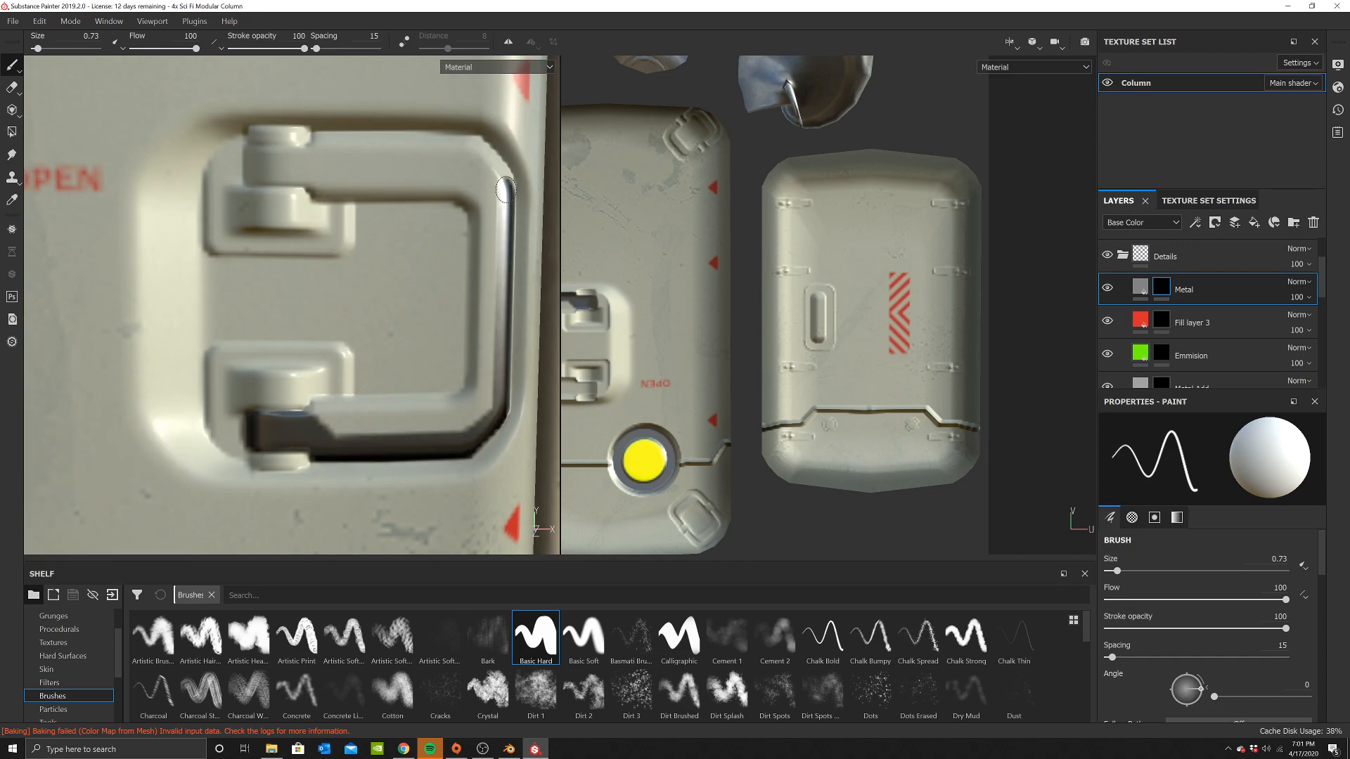
left_click(478, 152, "shift")
left_click(325, 143, "shift")
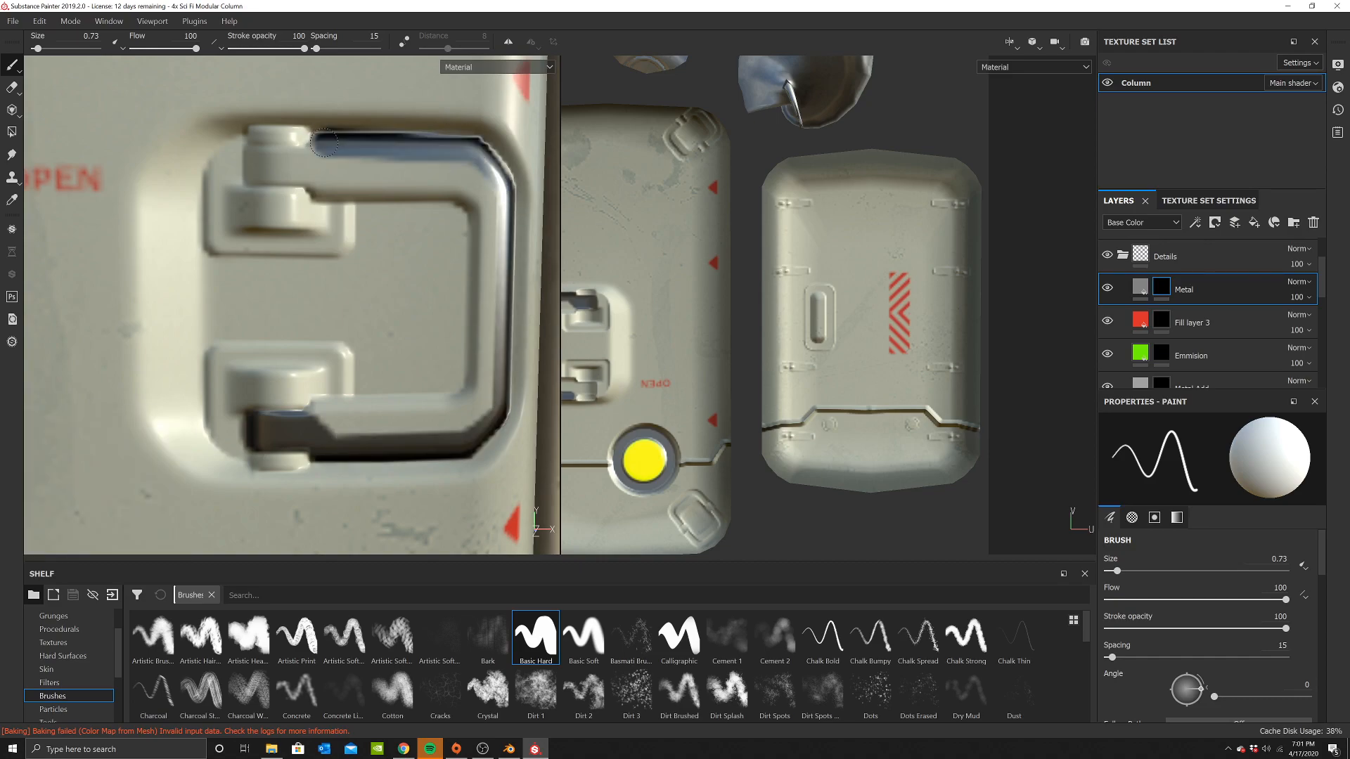
mouse_move(296, 163)
left_mouse_down()
mouse_move(256, 151)
mouse_move(344, 187)
mouse_move(458, 180)
mouse_move(480, 199)
left_mouse_up()
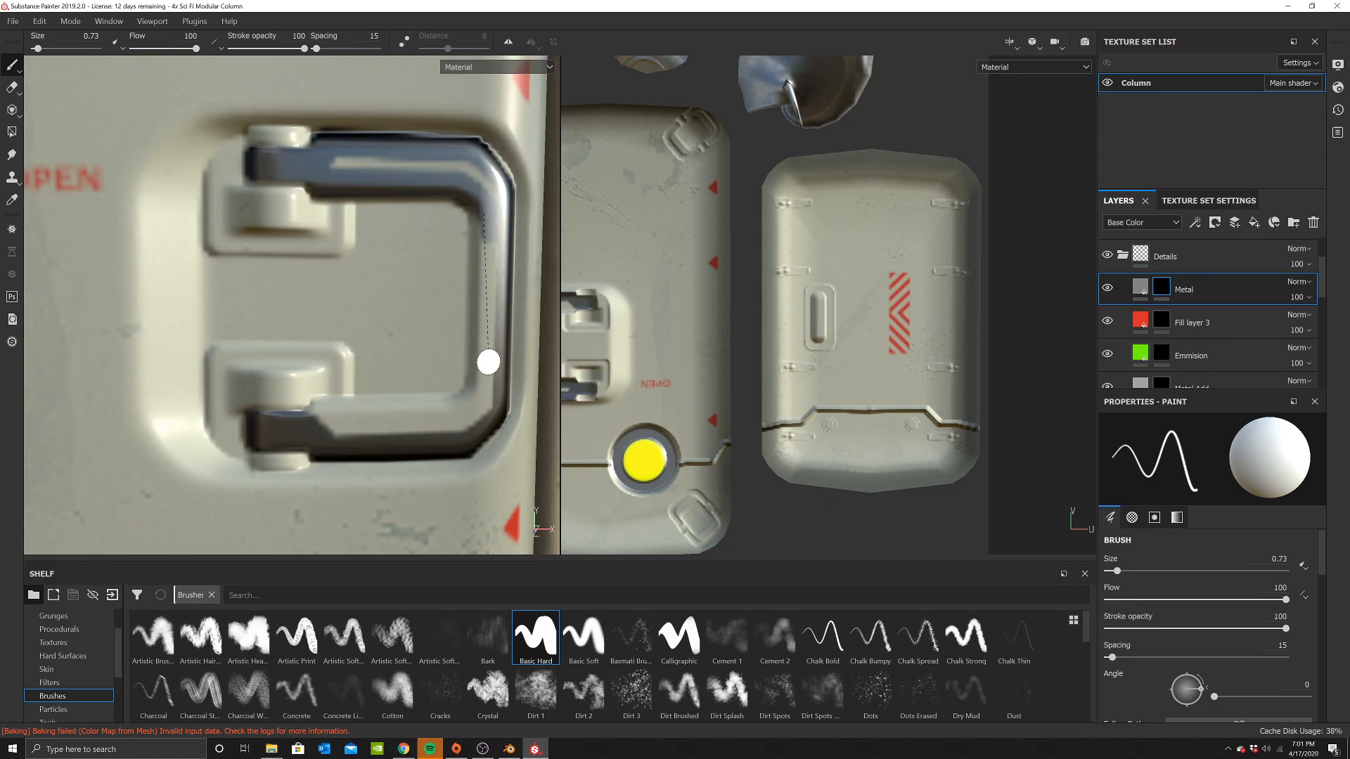
left_click(464, 413, "shift")
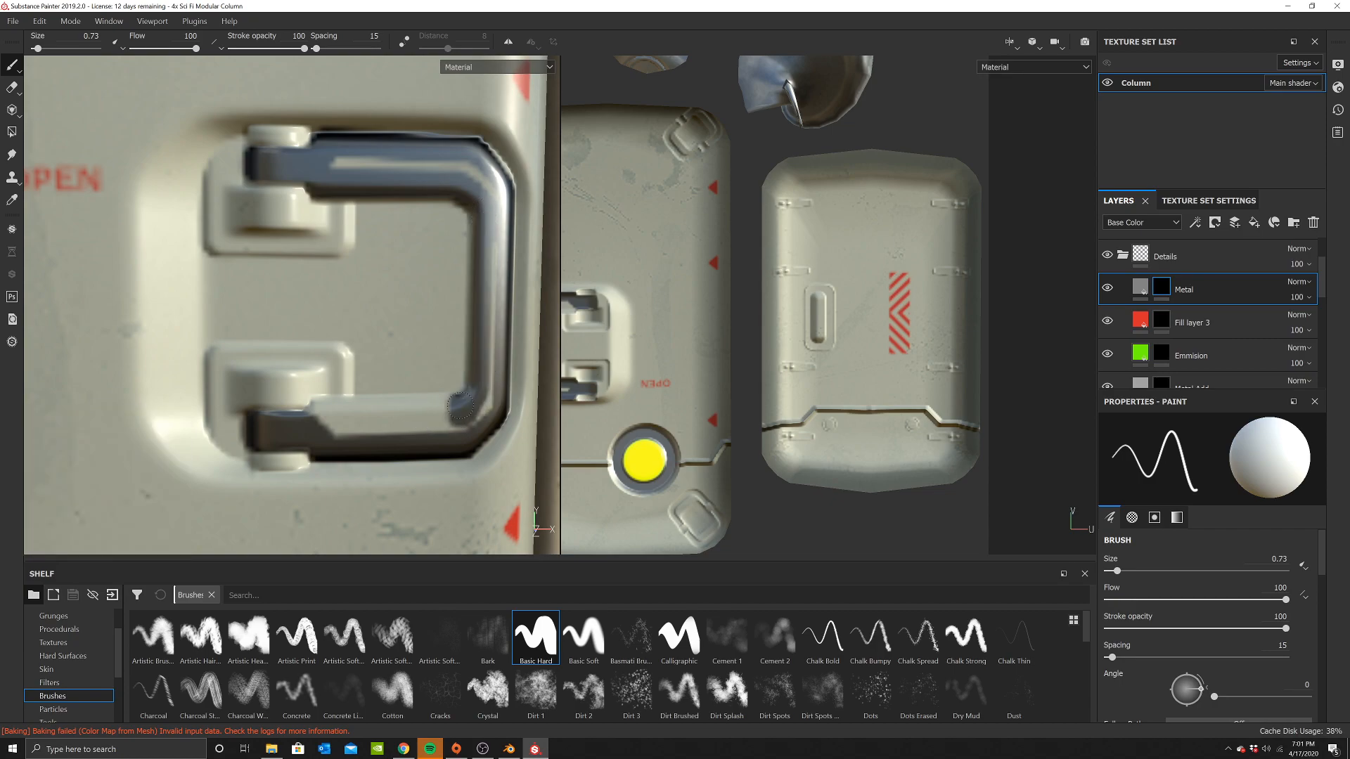
left_click(321, 413, "shift")
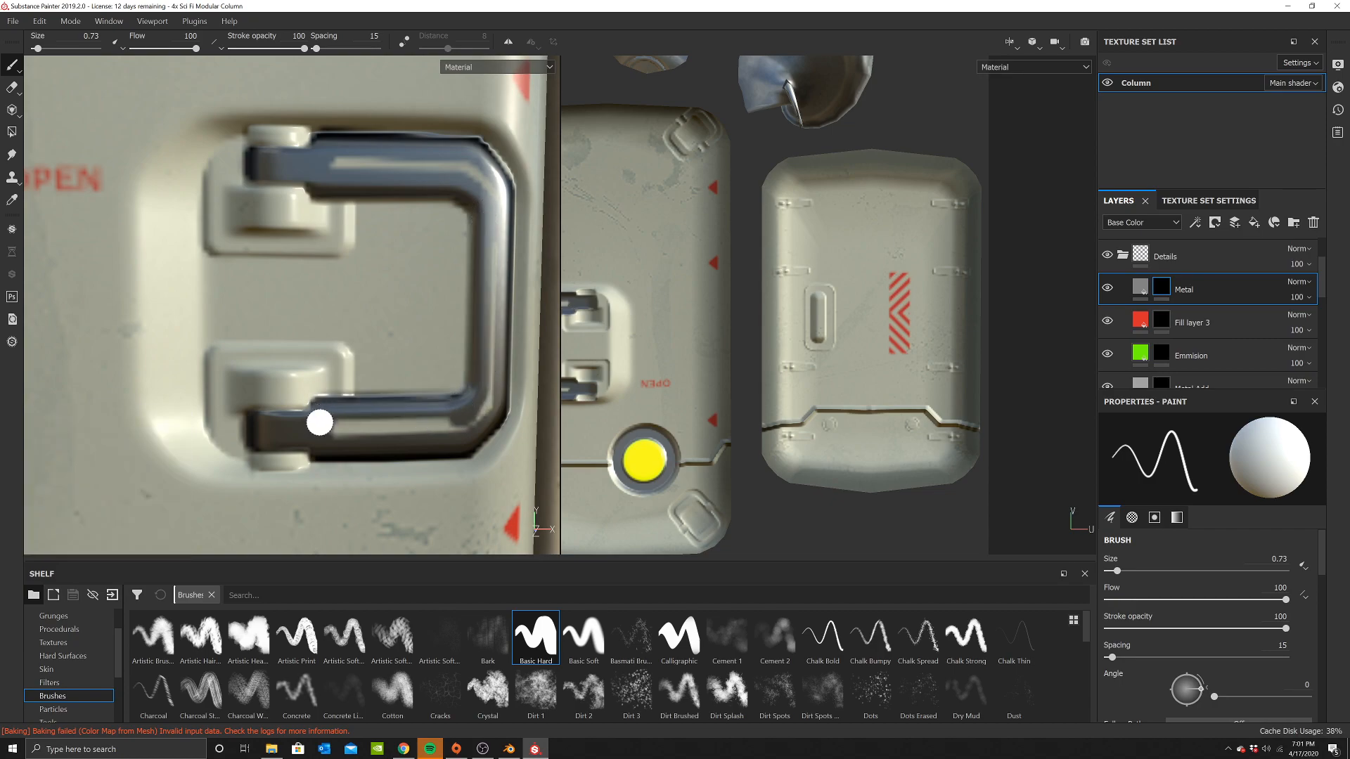
left_click_drag(336, 430, 447, 422)
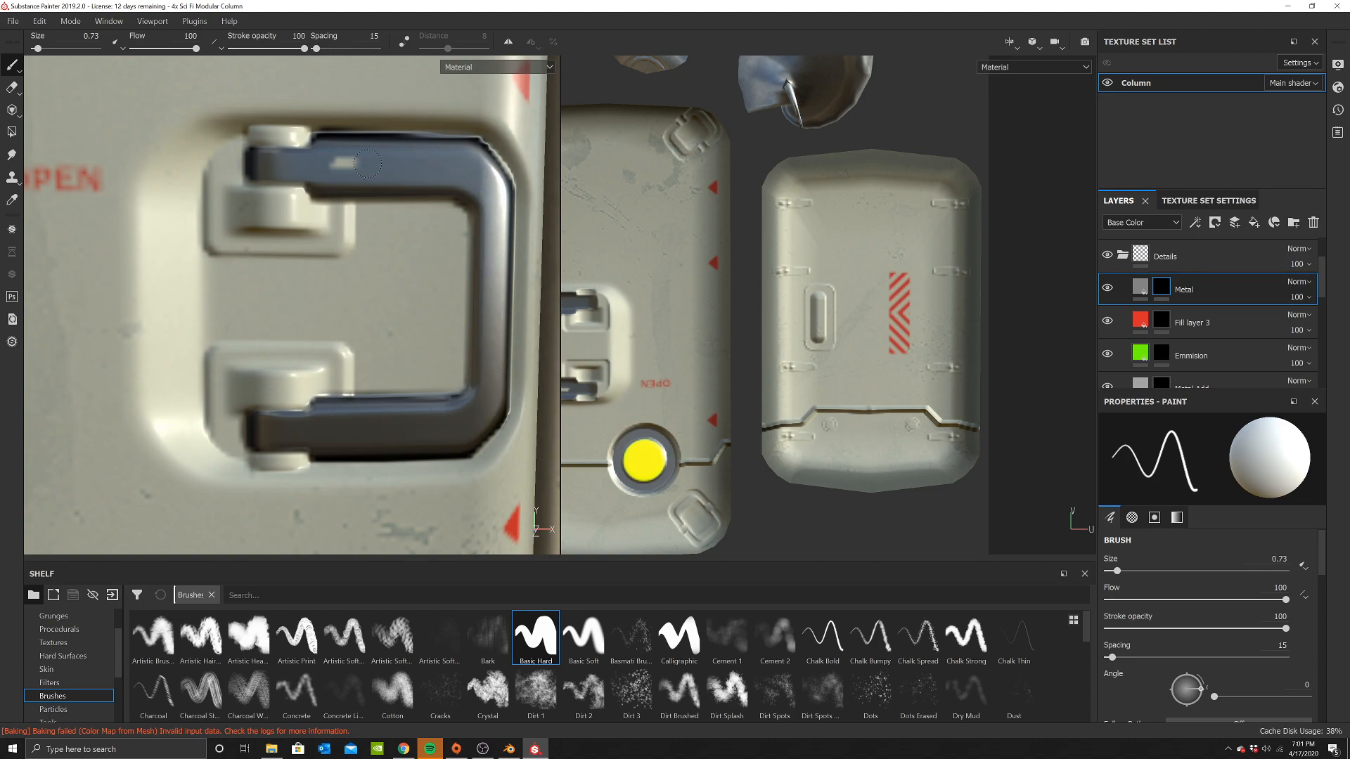
Paint the Metal mask around the slotted handle frame next to the red striped decal on the lower panel
scroll(395, 297, "down", 8)
left_click_drag(379, 351, 364, 394, "alt")
scroll(365, 393, "down", 2)
middle_click_drag(364, 394, 345, 313, "alt")
left_click_drag(345, 313, 346, 307, "alt")
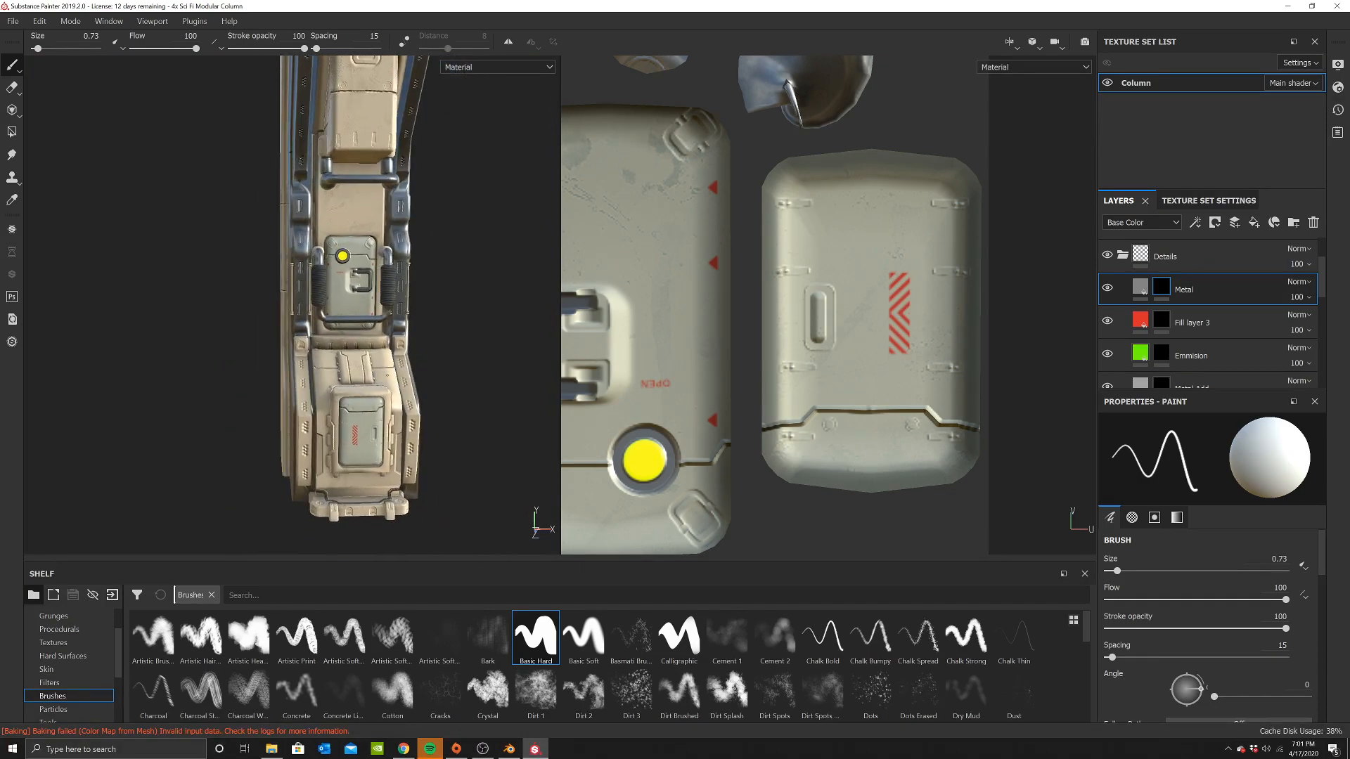
scroll(378, 447, "up", 4)
scroll(378, 447, "up", 8)
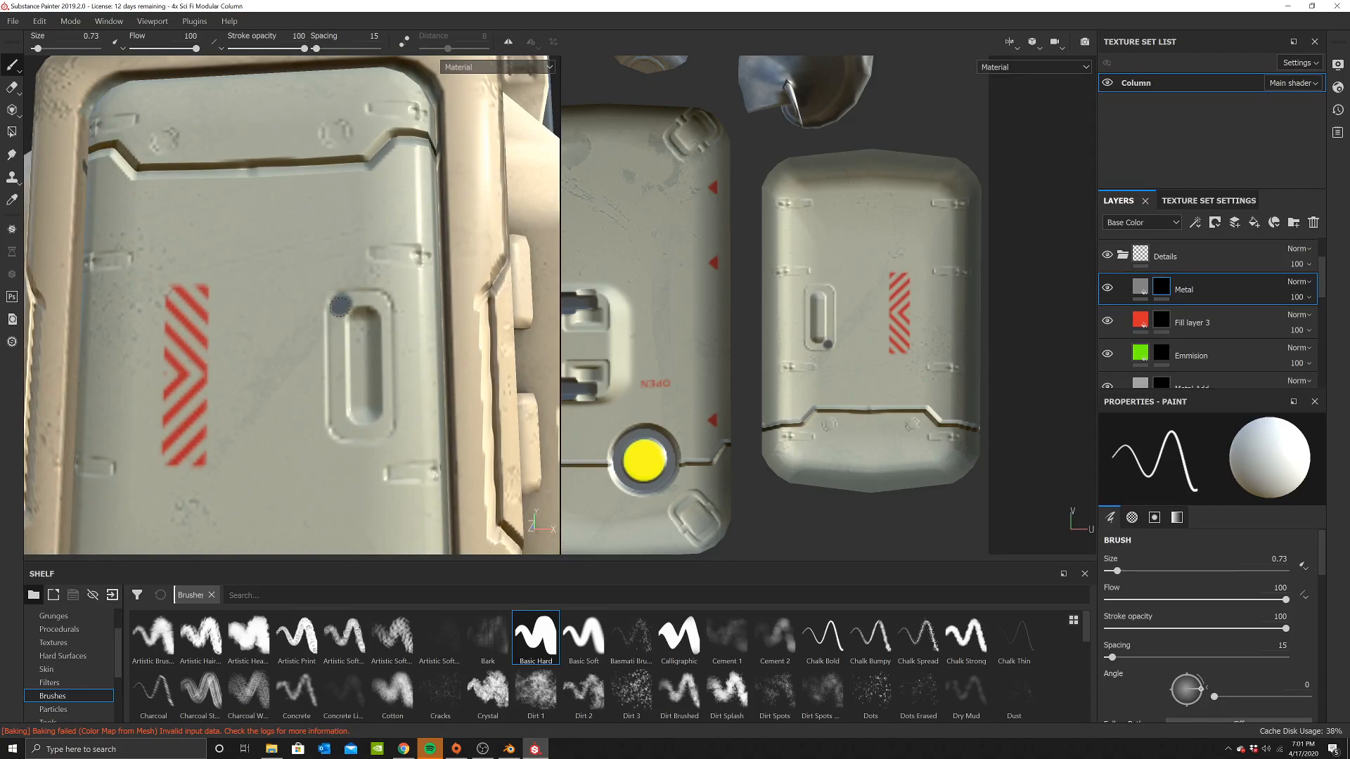
left_click(343, 431, "shift")
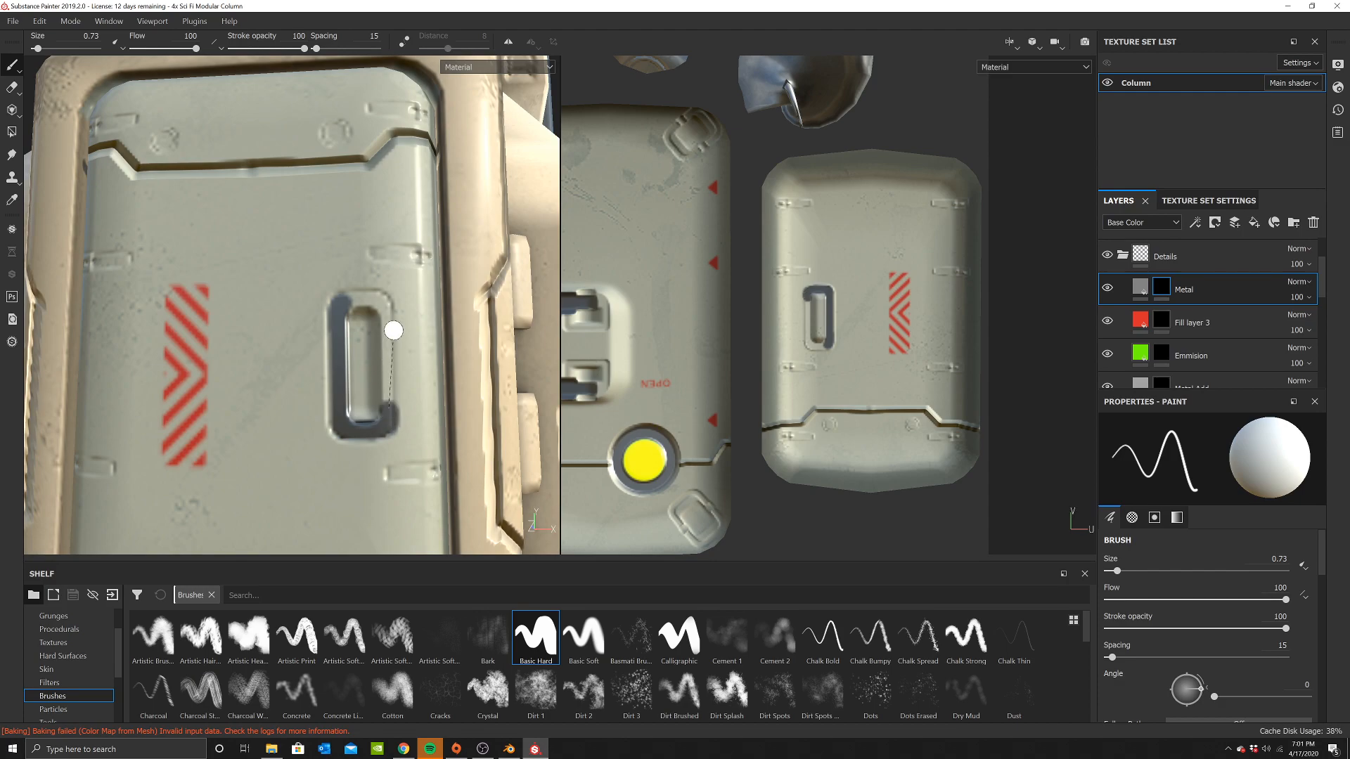
left_click(386, 303, "shift")
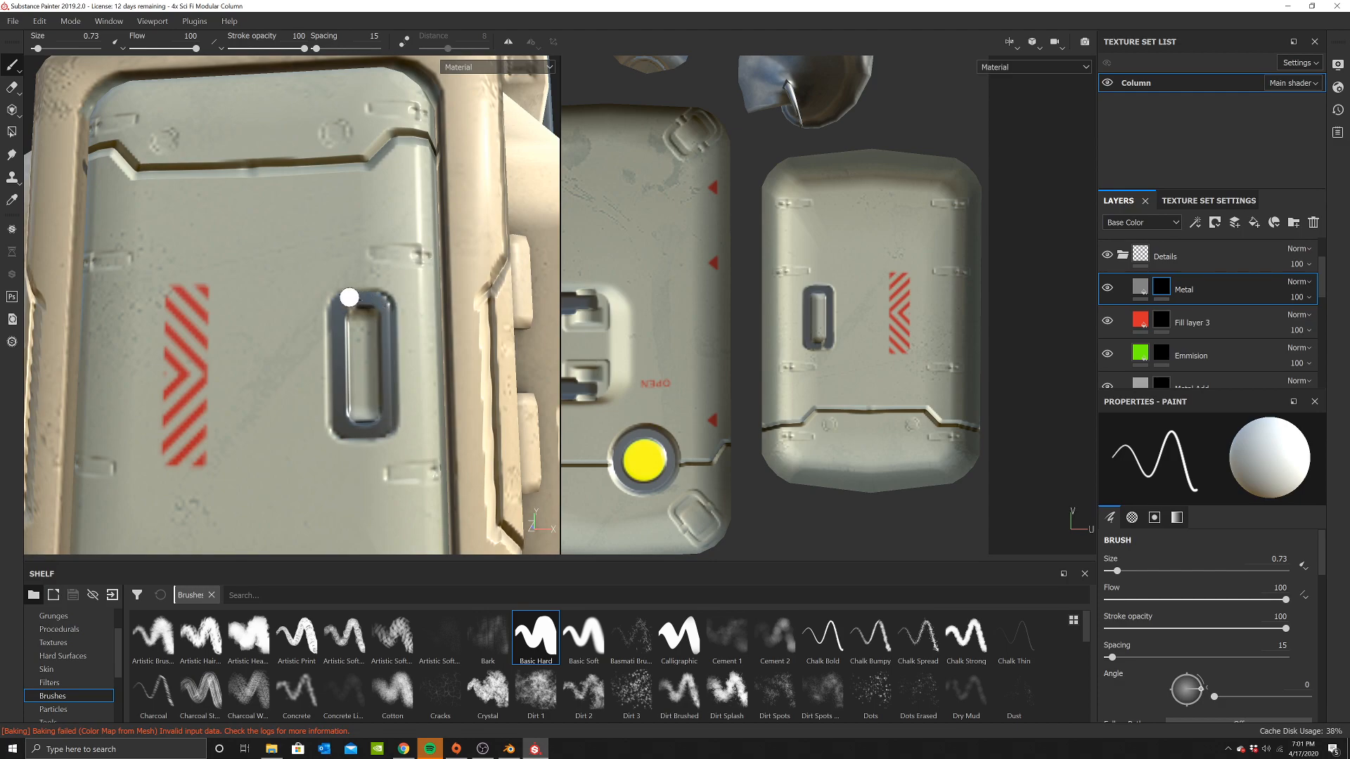
Set the brush grayscale to black and erase the Metal mask overspill along the slotted handle's outer edge
right_click(407, 316)
left_click_drag(452, 415, 402, 414)
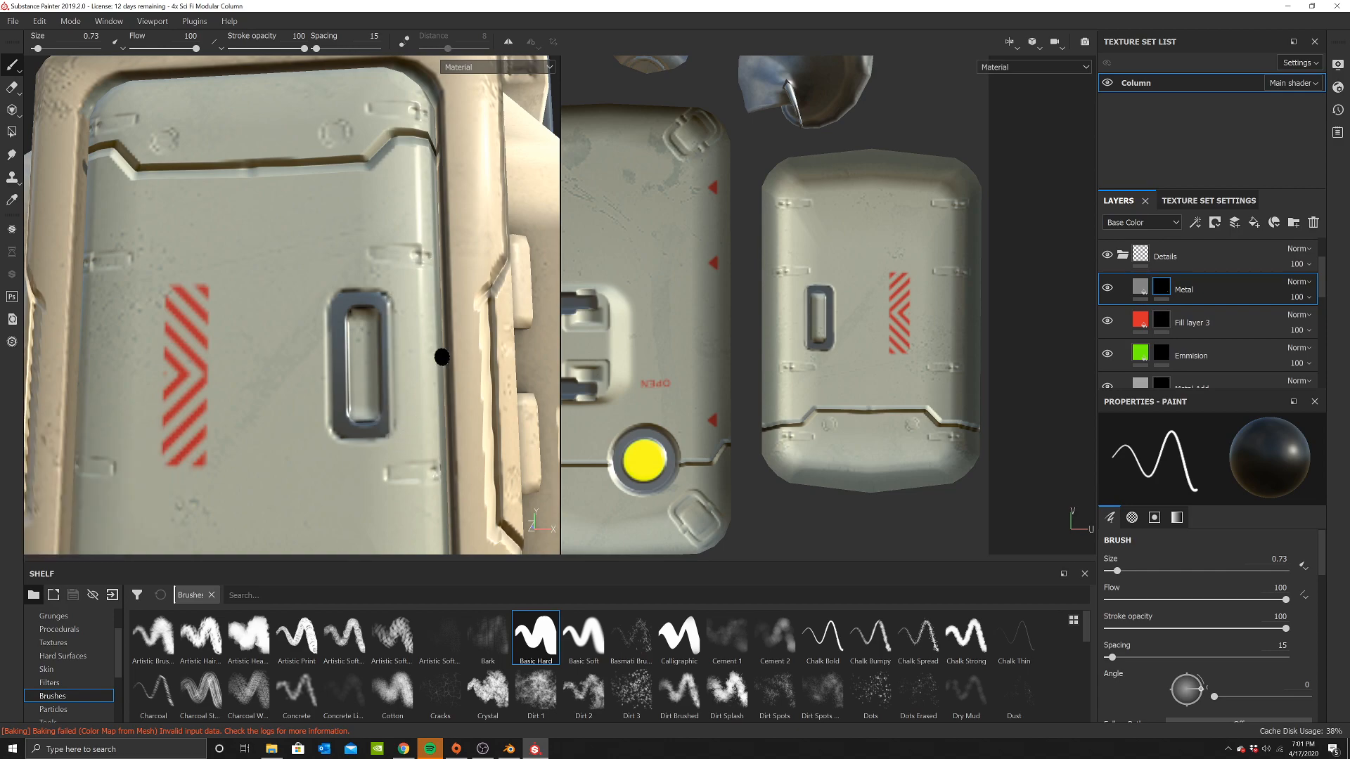
right_click(419, 300)
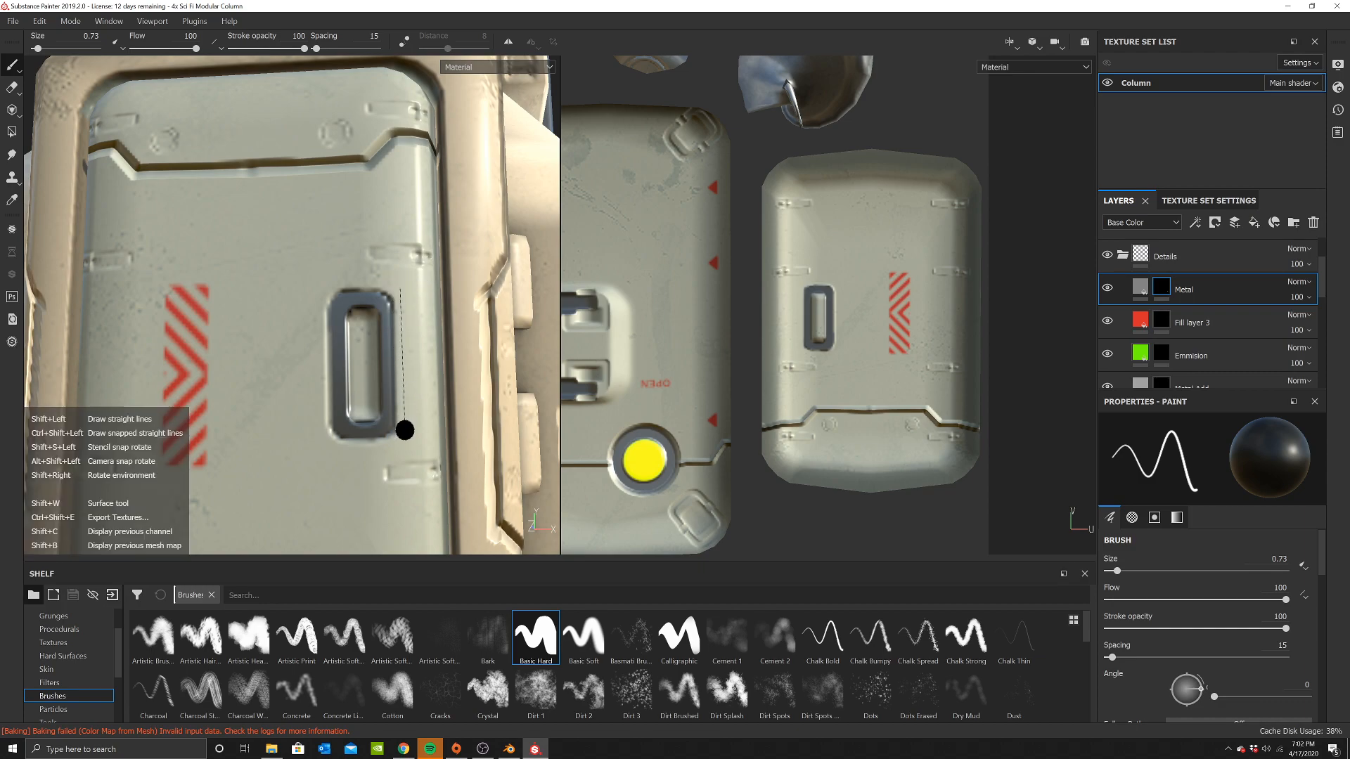
left_click(402, 434, "shift")
Set the brush grayscale back to white and enable symmetry for the U-shaped handle on the panel below the lamp
scroll(380, 337, "down", 5)
left_click_drag(379, 337, 338, 259, "alt")
middle_click_drag(338, 259, 357, 350, "alt")
left_click_drag(357, 350, 363, 338, "alt")
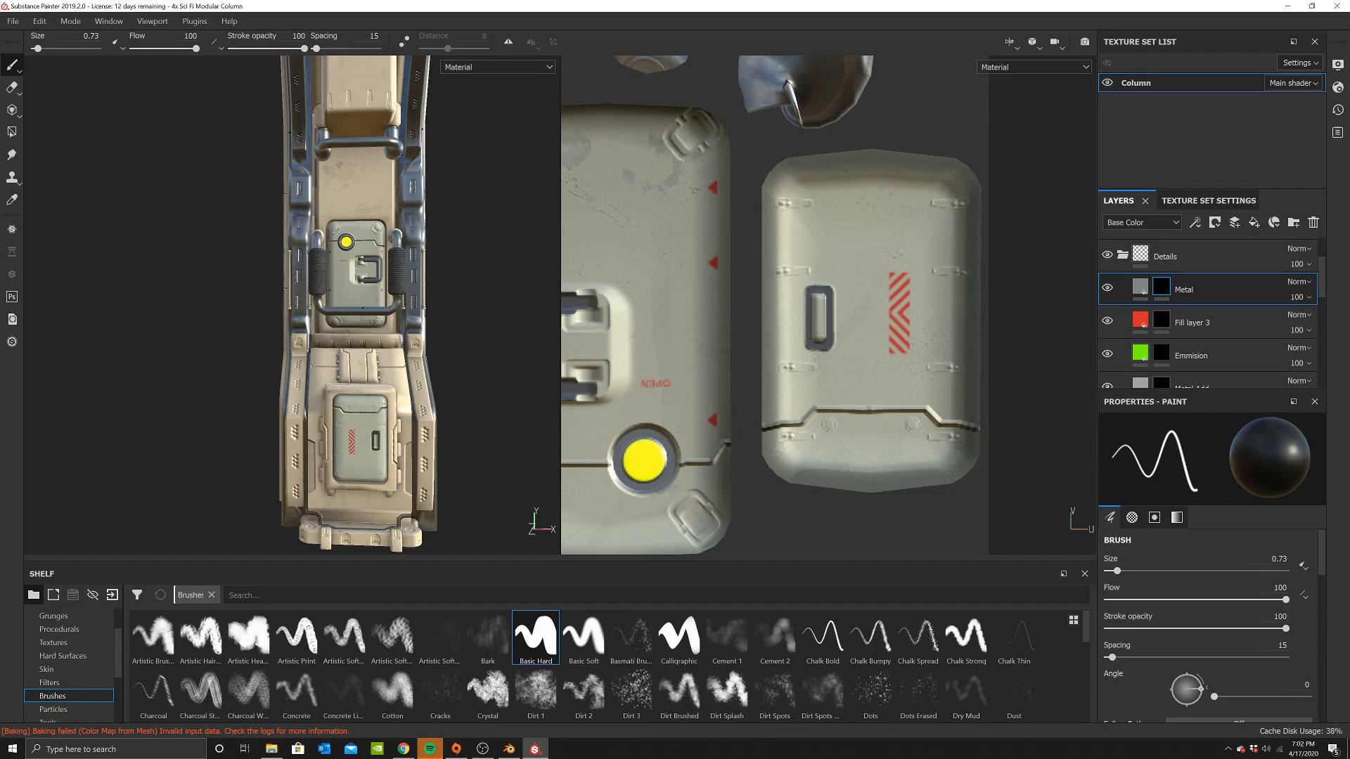
scroll(362, 310, "up", 10)
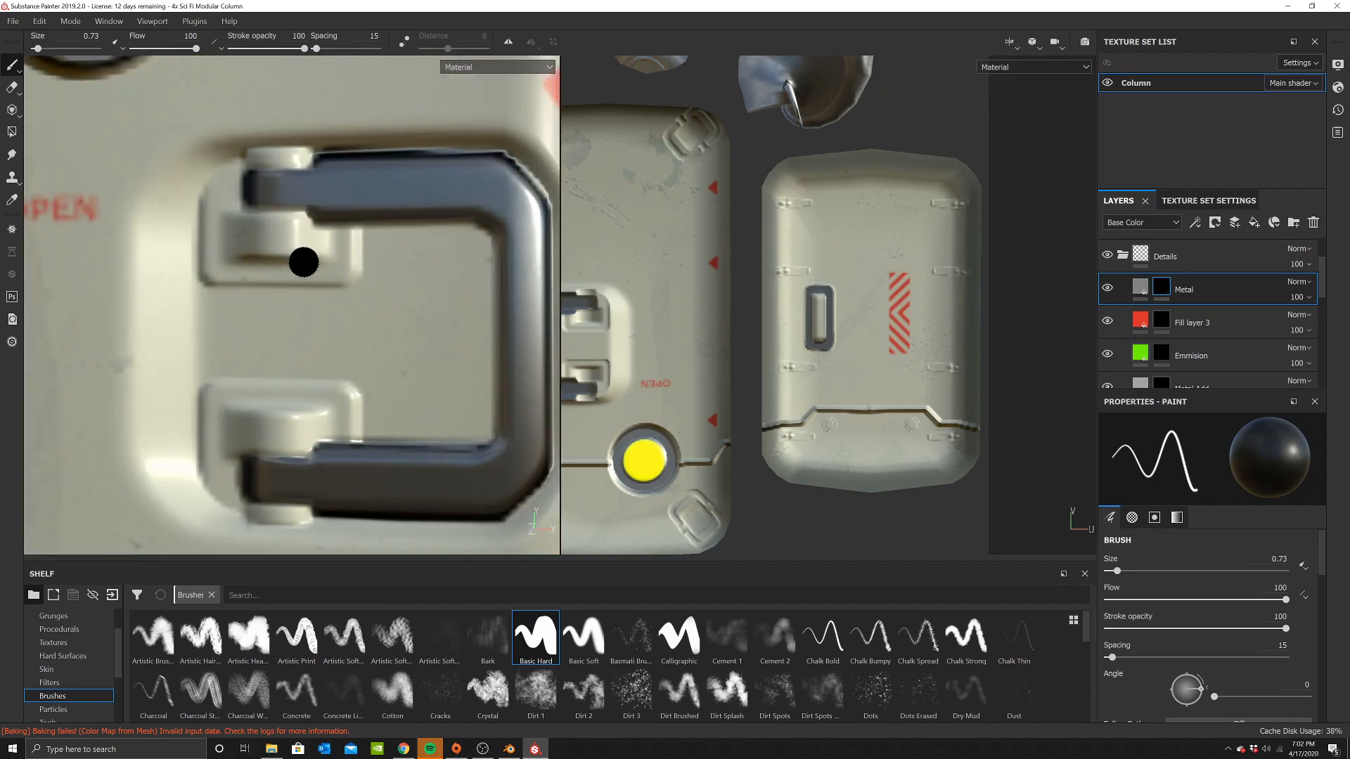
scroll(303, 262, "down", 10)
left_click_drag(322, 272, 366, 295, "alt")
scroll(395, 221, "up", 8)
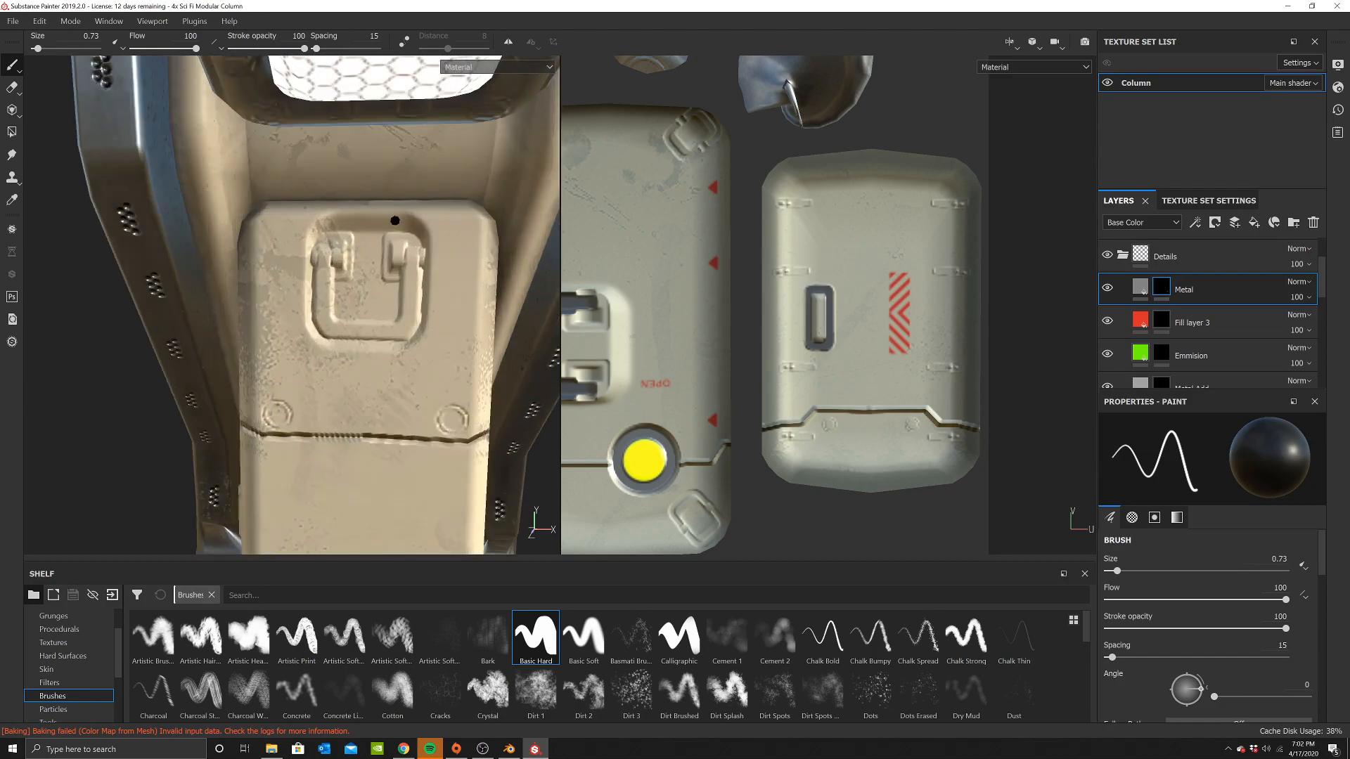
scroll(404, 280, "up", 6)
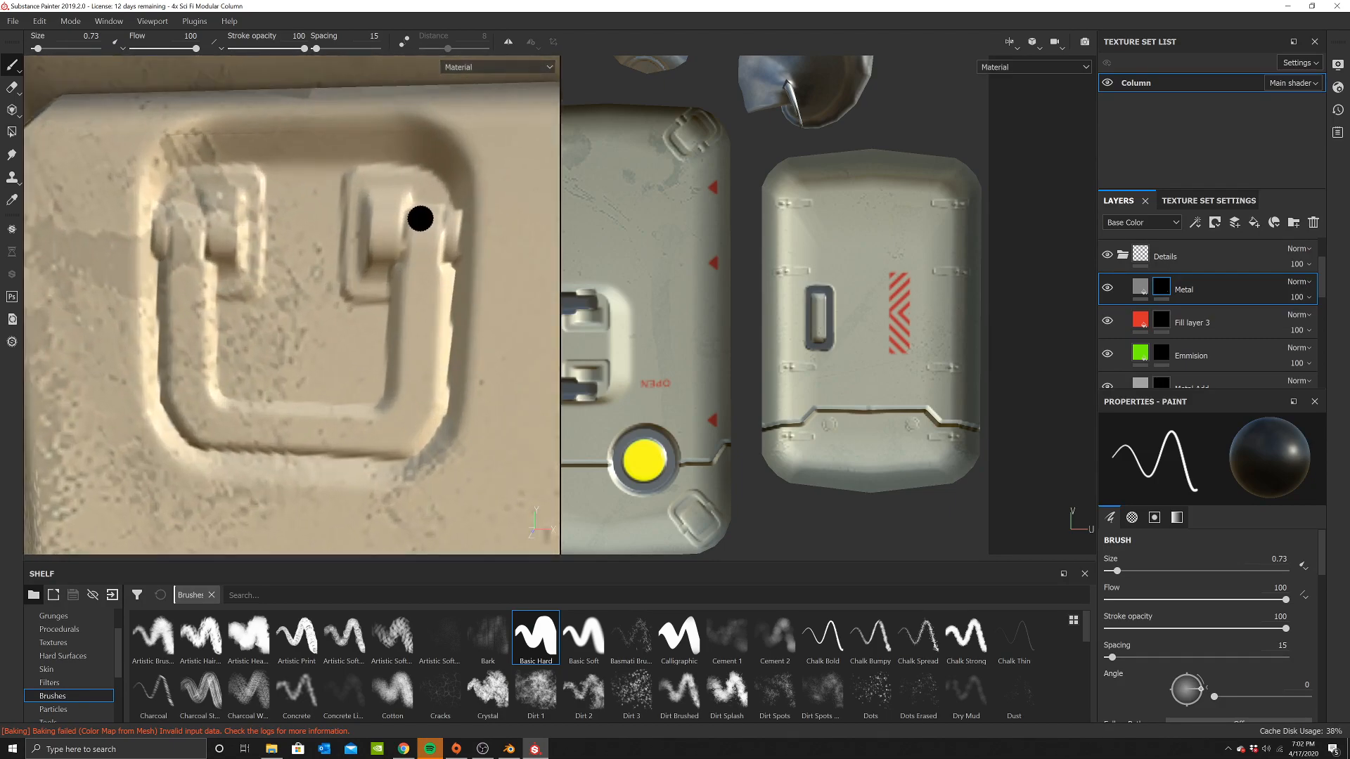
right_click(431, 213)
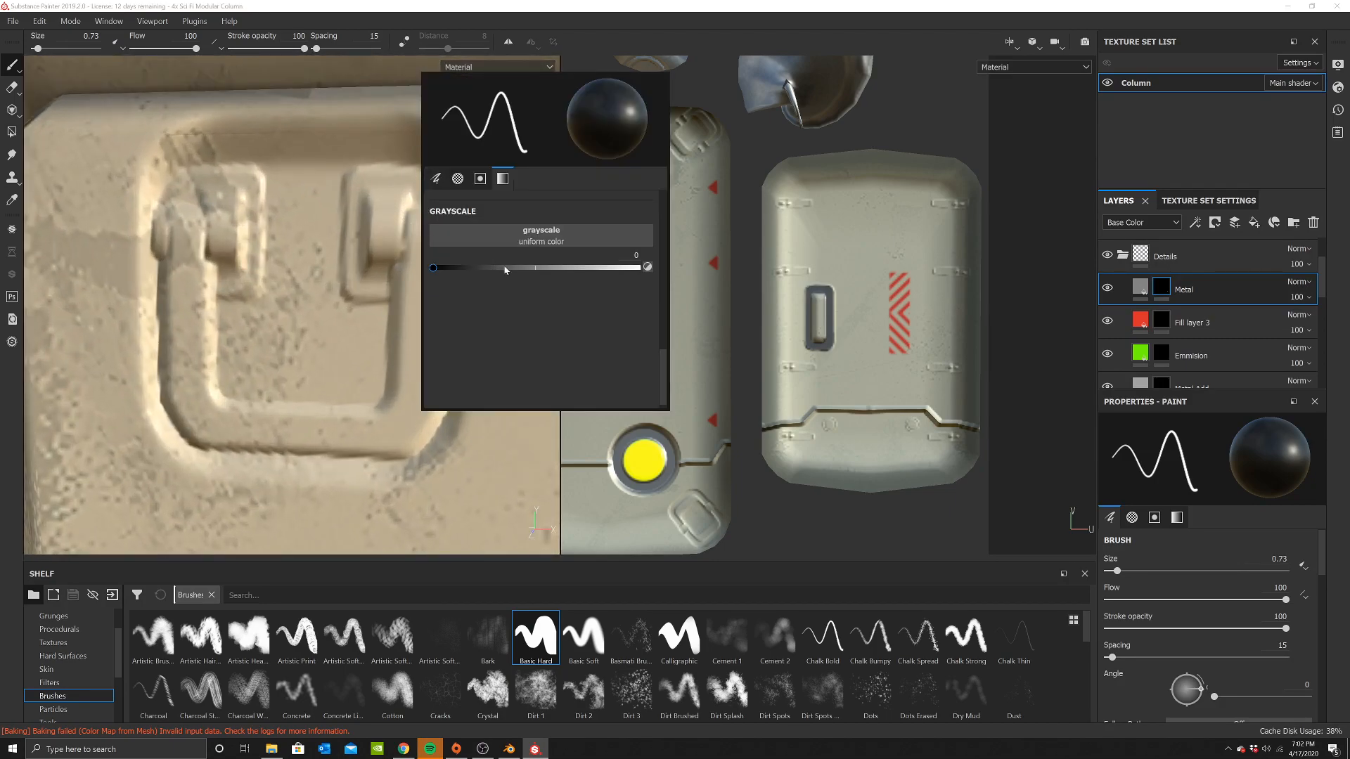
left_click_drag(501, 268, 641, 268)
left_click(508, 42)
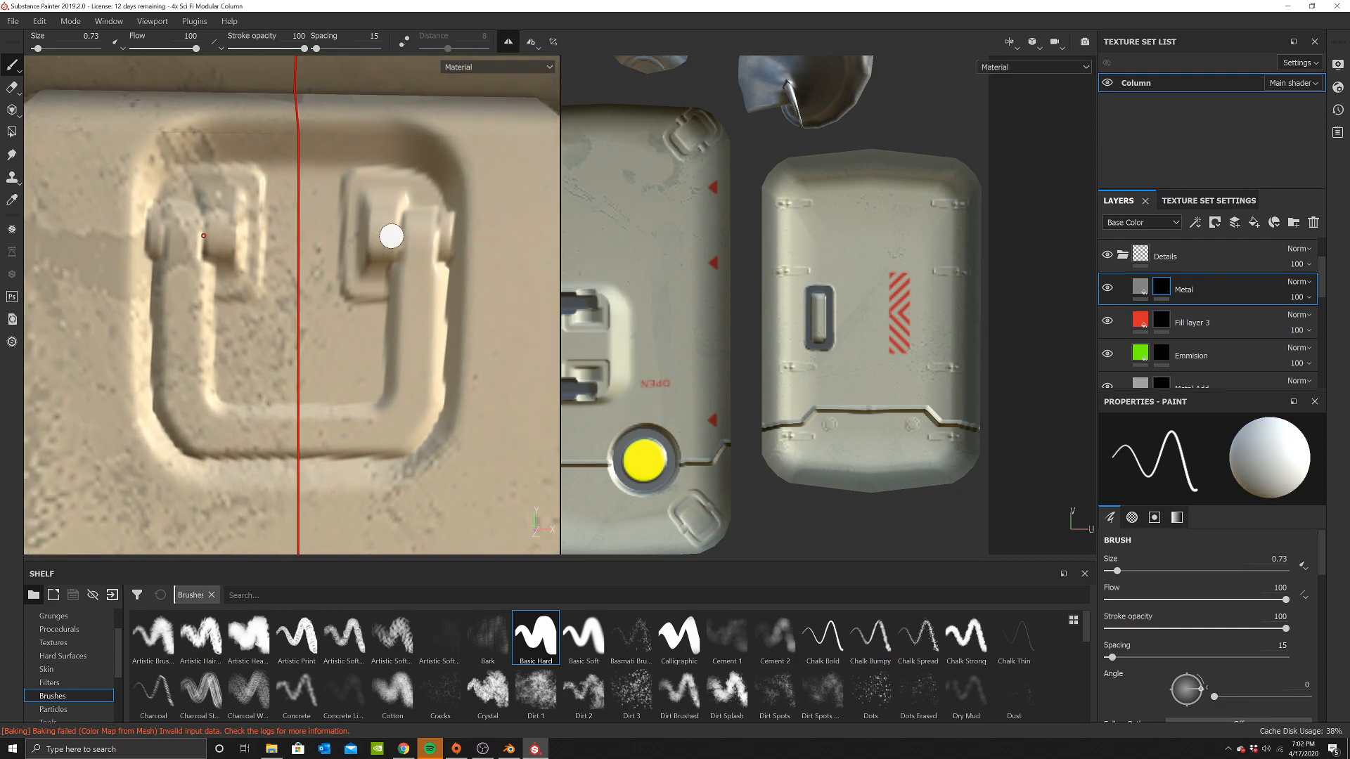
Paint the Metal mask over the U-shaped handle below the lamp using mirrored straight strokes
left_click_drag(412, 222, 413, 258)
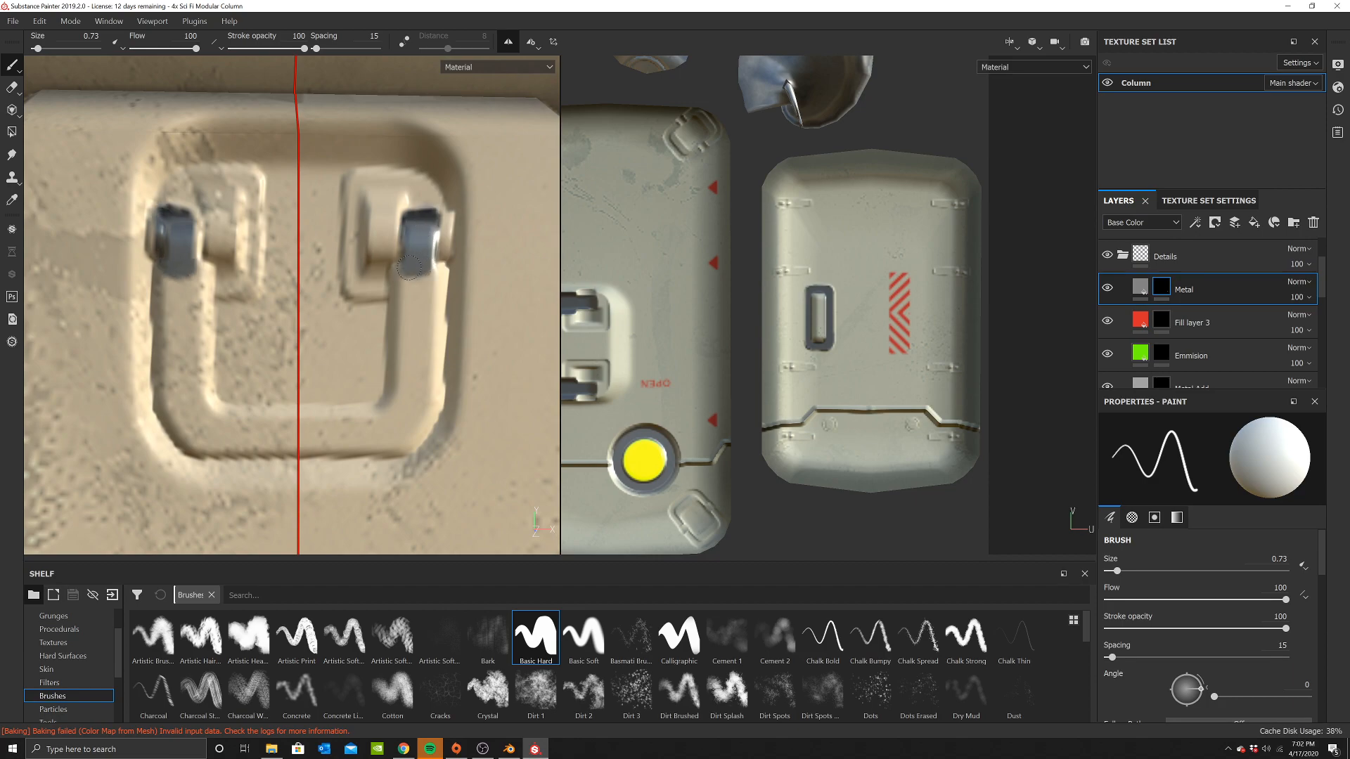
left_click(393, 388, "shift")
left_click_drag(392, 391, 365, 413)
left_click(298, 421, "shift")
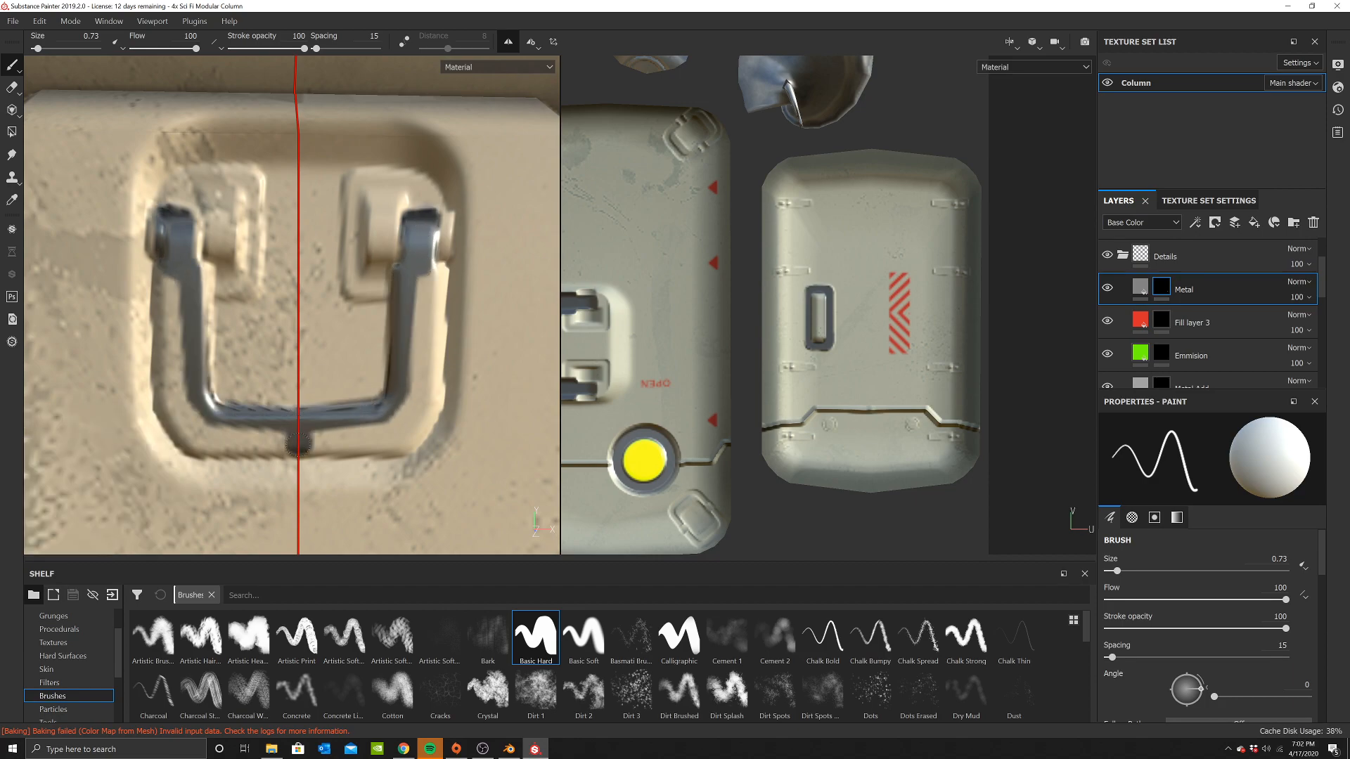
left_click(397, 433, "shift")
mouse_move(397, 432)
left_mouse_down()
mouse_move(416, 426)
mouse_move(436, 374)
left_mouse_up()
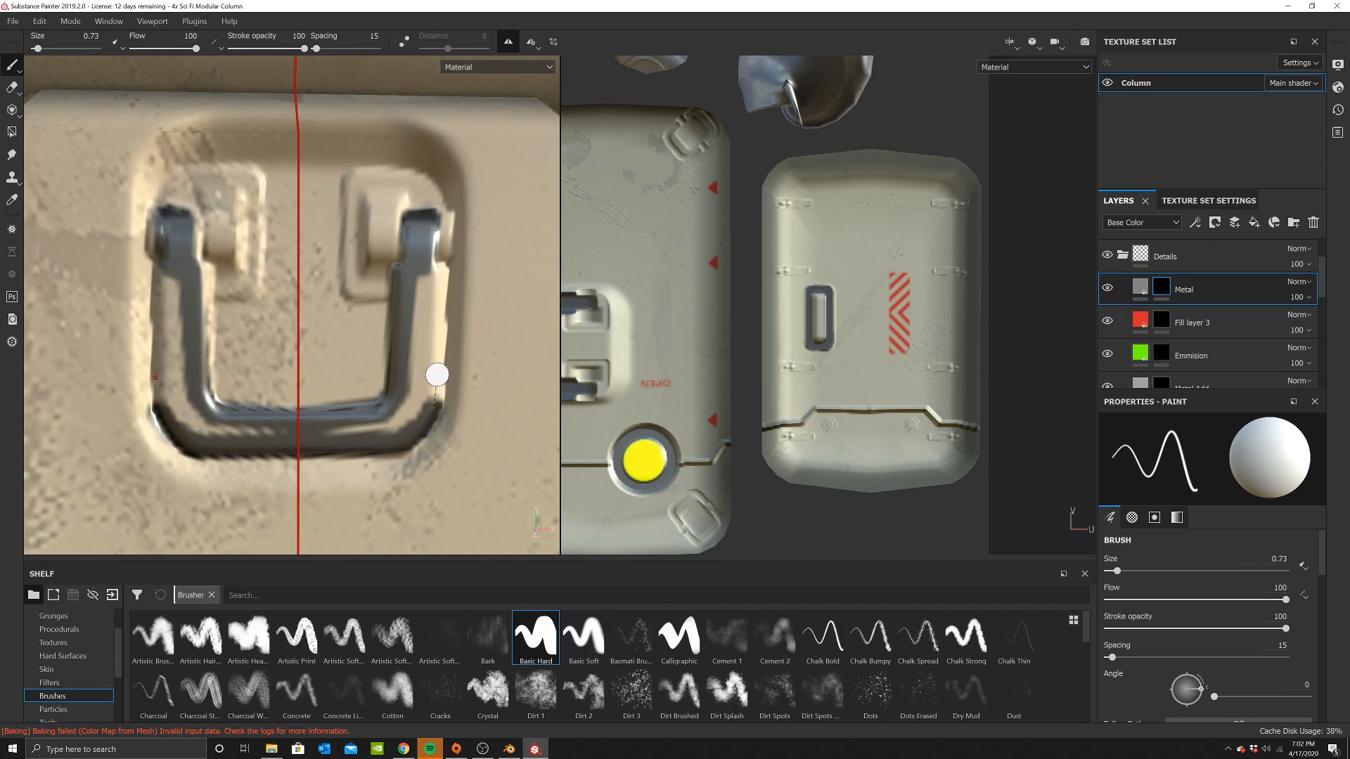
left_click(432, 276, "shift")
mouse_move(430, 278)
left_mouse_down()
mouse_move(416, 399)
mouse_move(346, 438)
left_mouse_up()
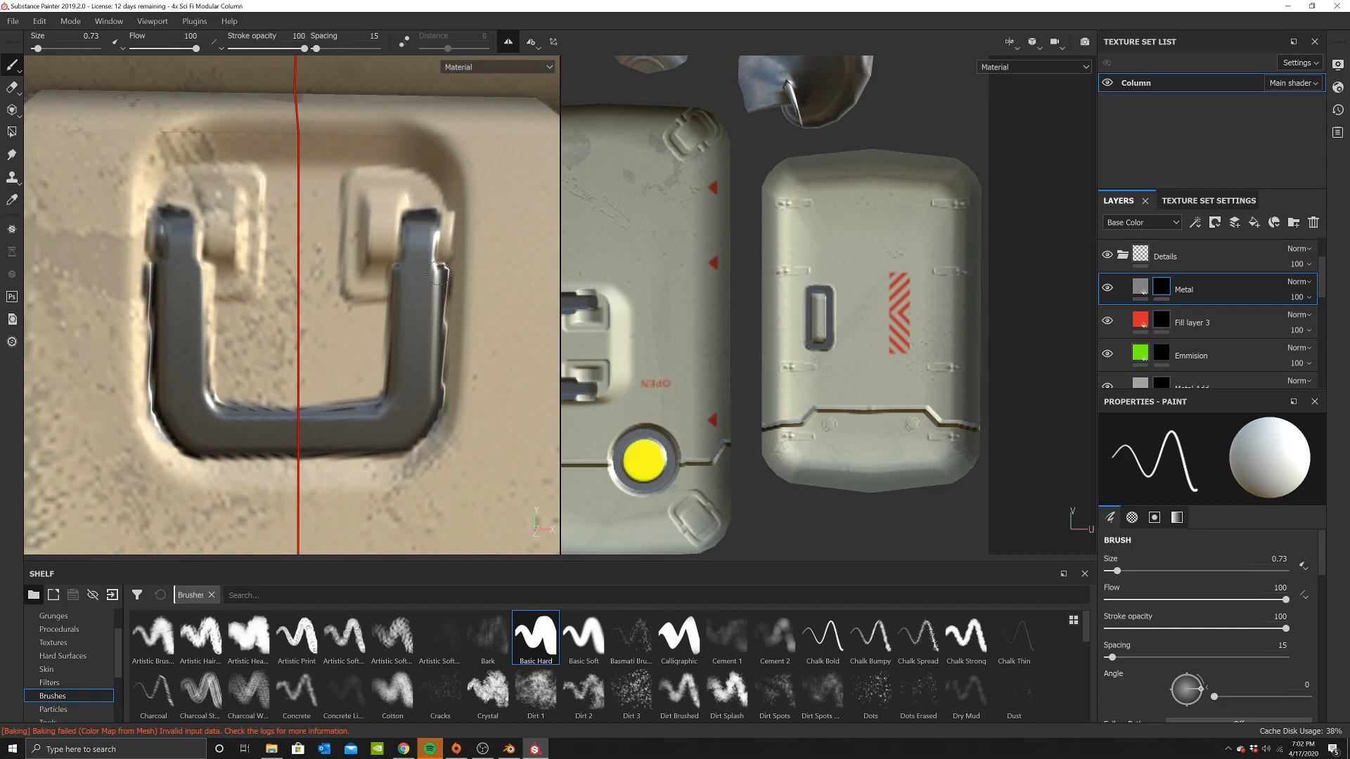
Turn symmetry off, set the brush grayscale to black and erase the Metal overspill around the U-shaped handle's outer edges
scroll(317, 302, "down", 5)
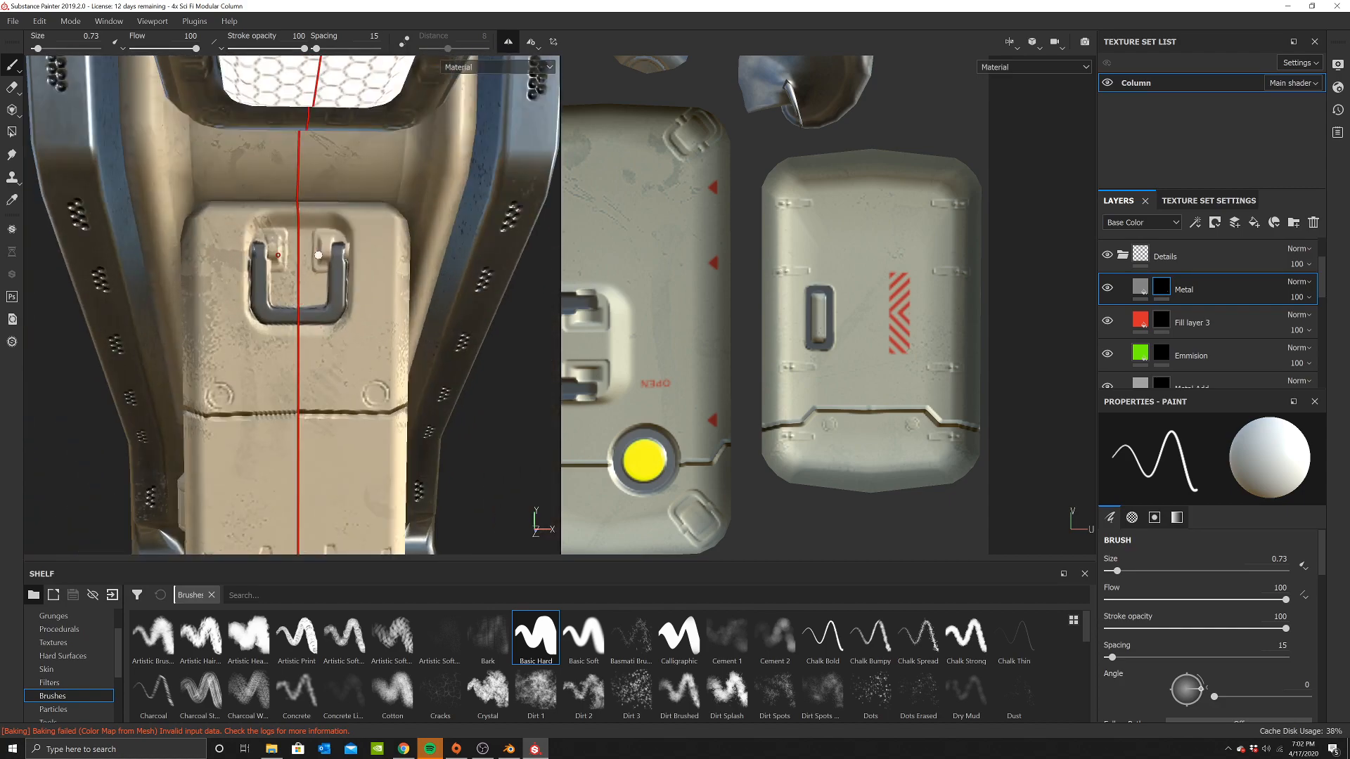
left_click(510, 43)
scroll(241, 295, "up", 5)
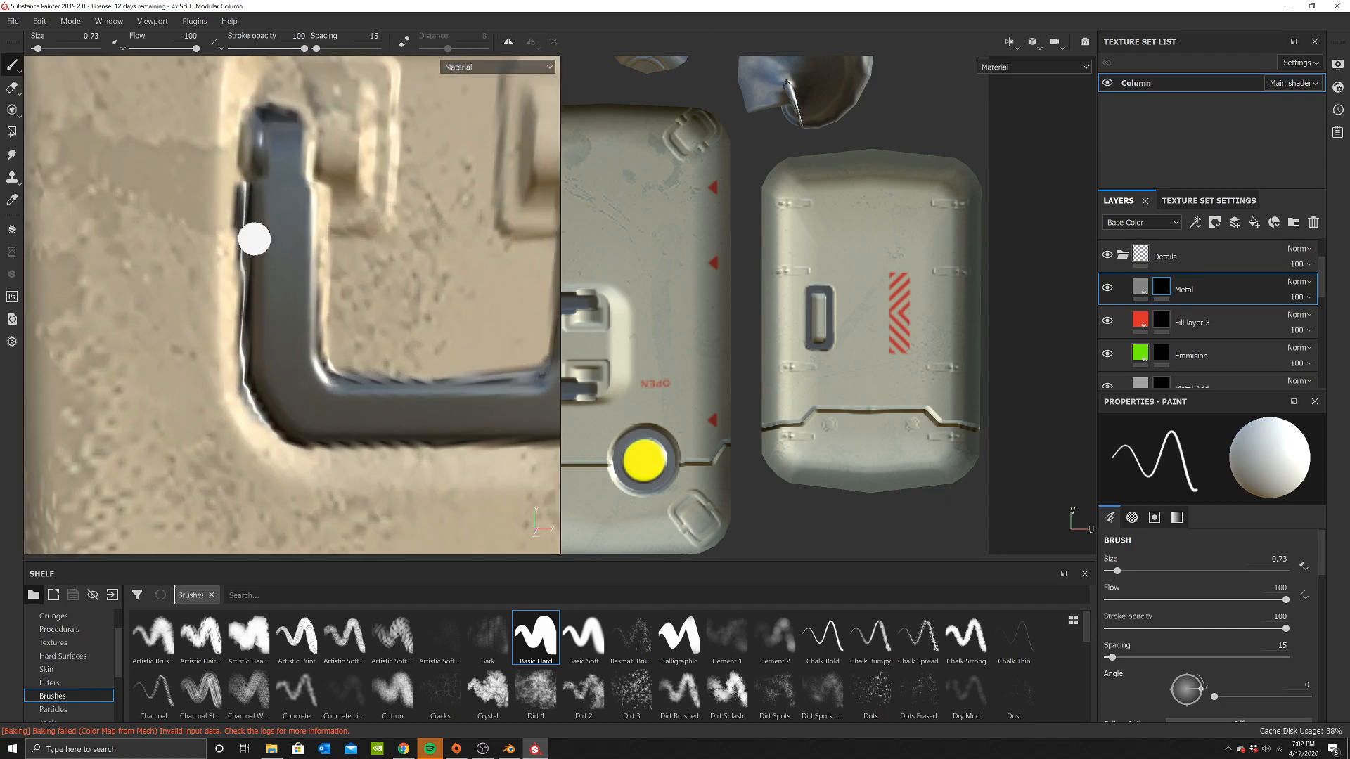
right_click(300, 355)
left_click_drag(555, 342, 540, 342)
left_click_drag(234, 241, 241, 413)
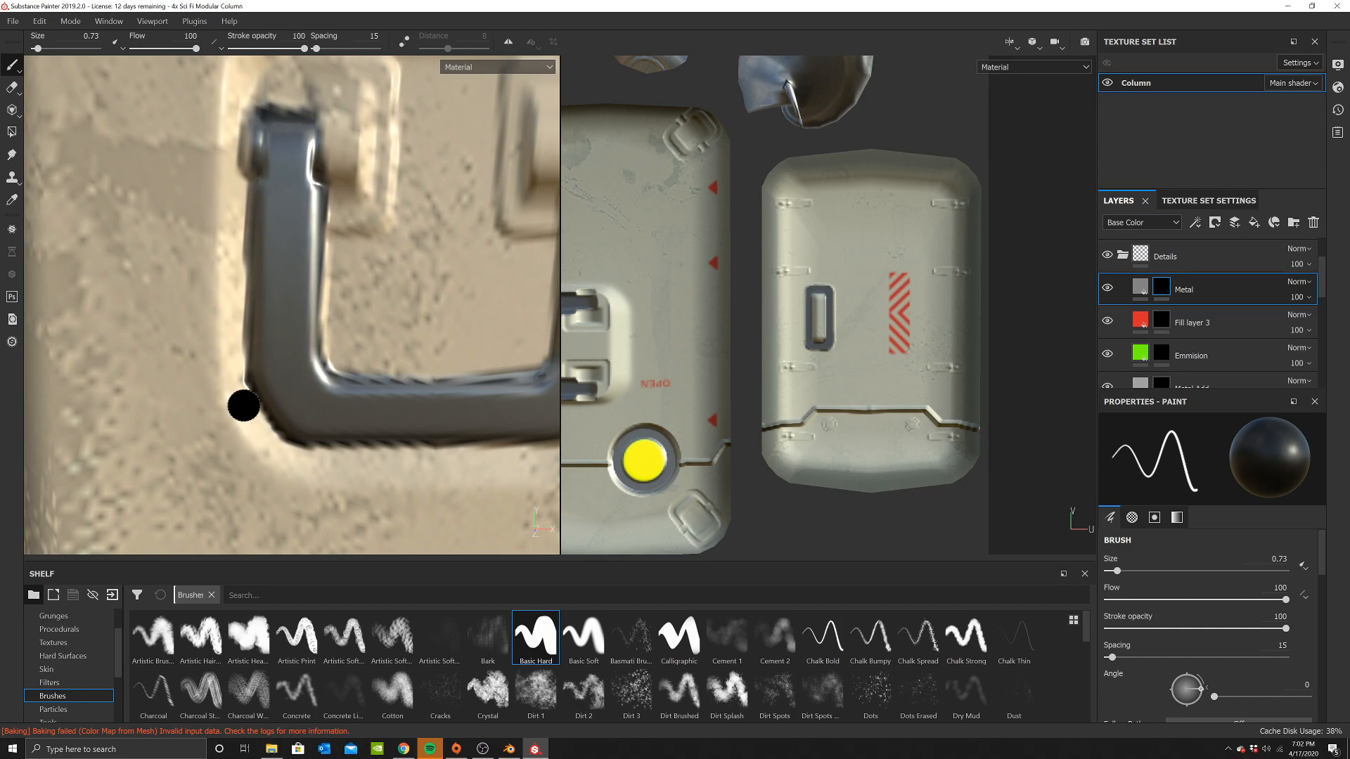
scroll(304, 361, "down", 4)
scroll(400, 316, "up", 5)
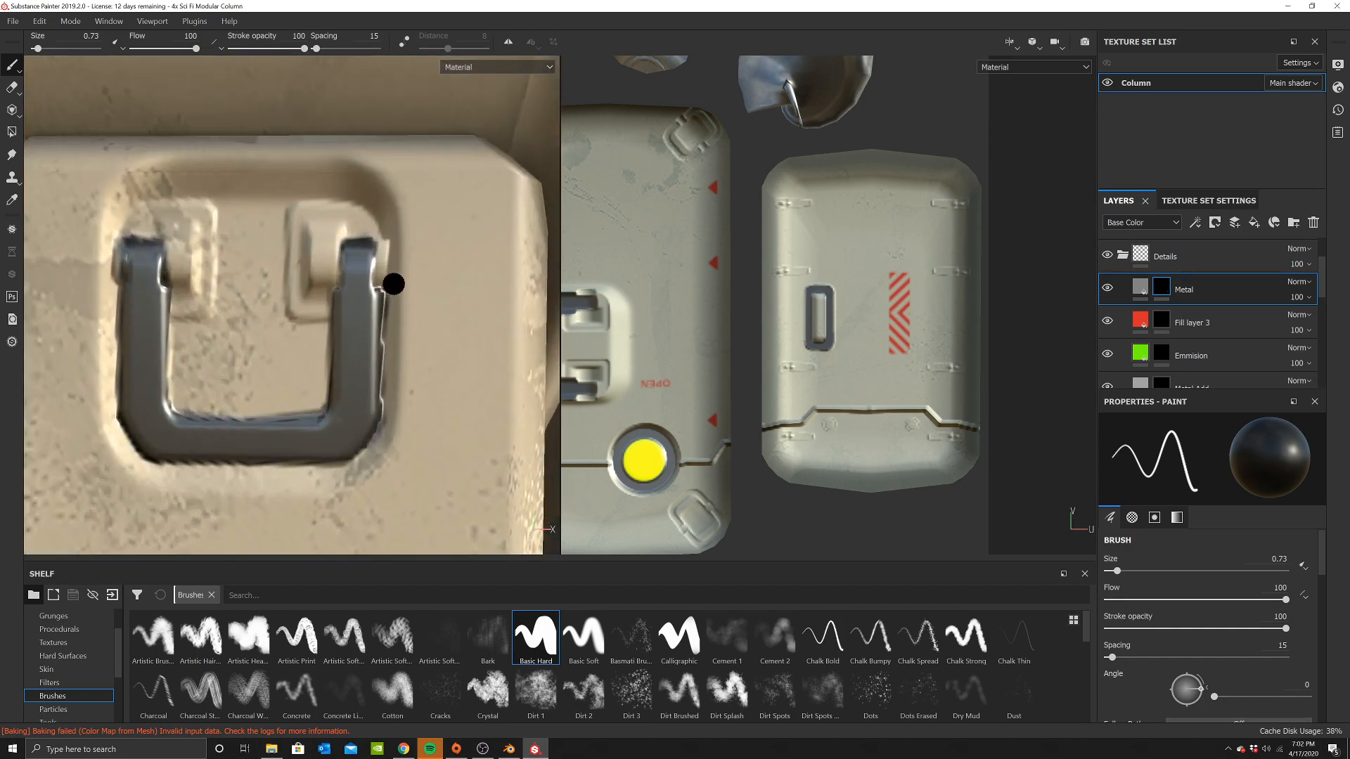
Examine the whole column and its painted metal handles from the front and the side
scroll(383, 408, "down", 6)
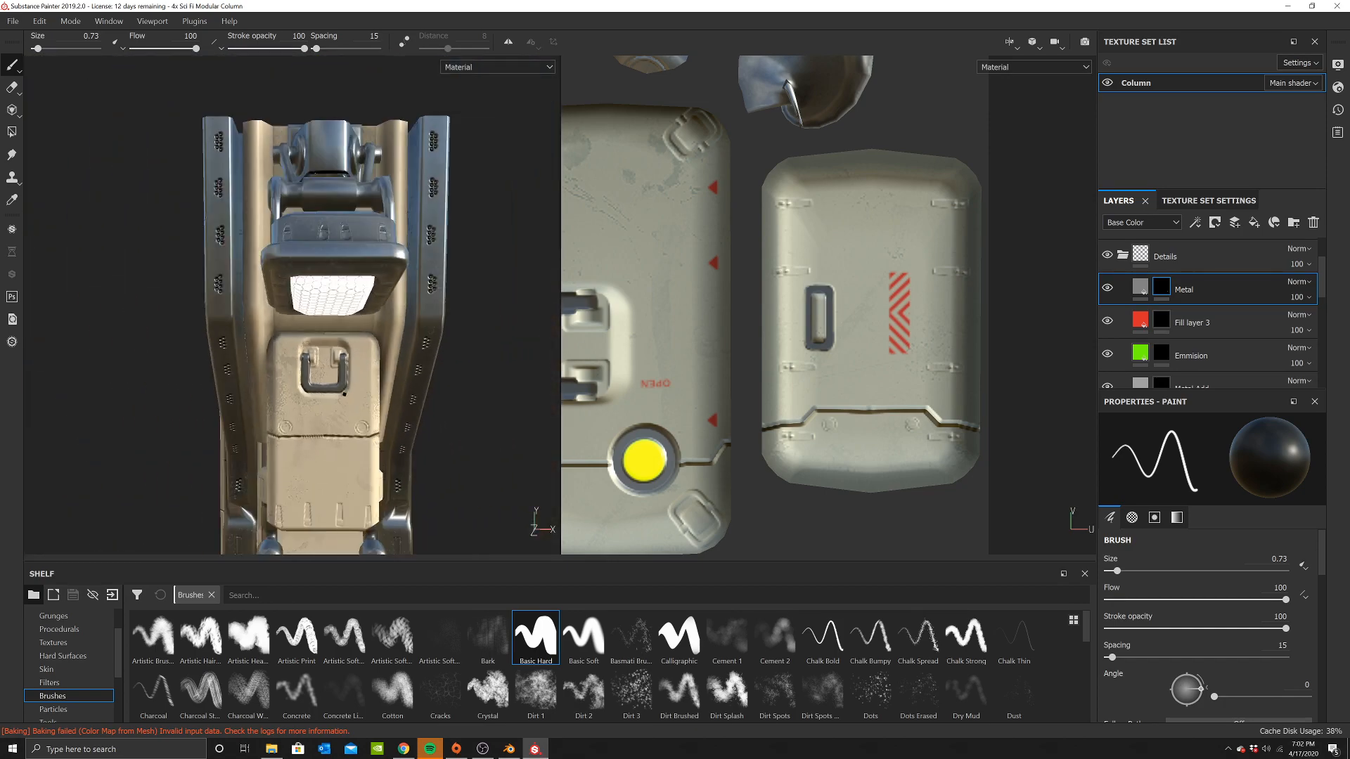
scroll(340, 234, "down", 3)
left_click_drag(345, 270, 404, 281, "alt")
middle_click_drag(391, 329, 391, 299, "alt")
left_click_drag(391, 300, 364, 340, "alt")
middle_click_drag(365, 340, 340, 335, "alt")
scroll(1209, 302, "up", 2)
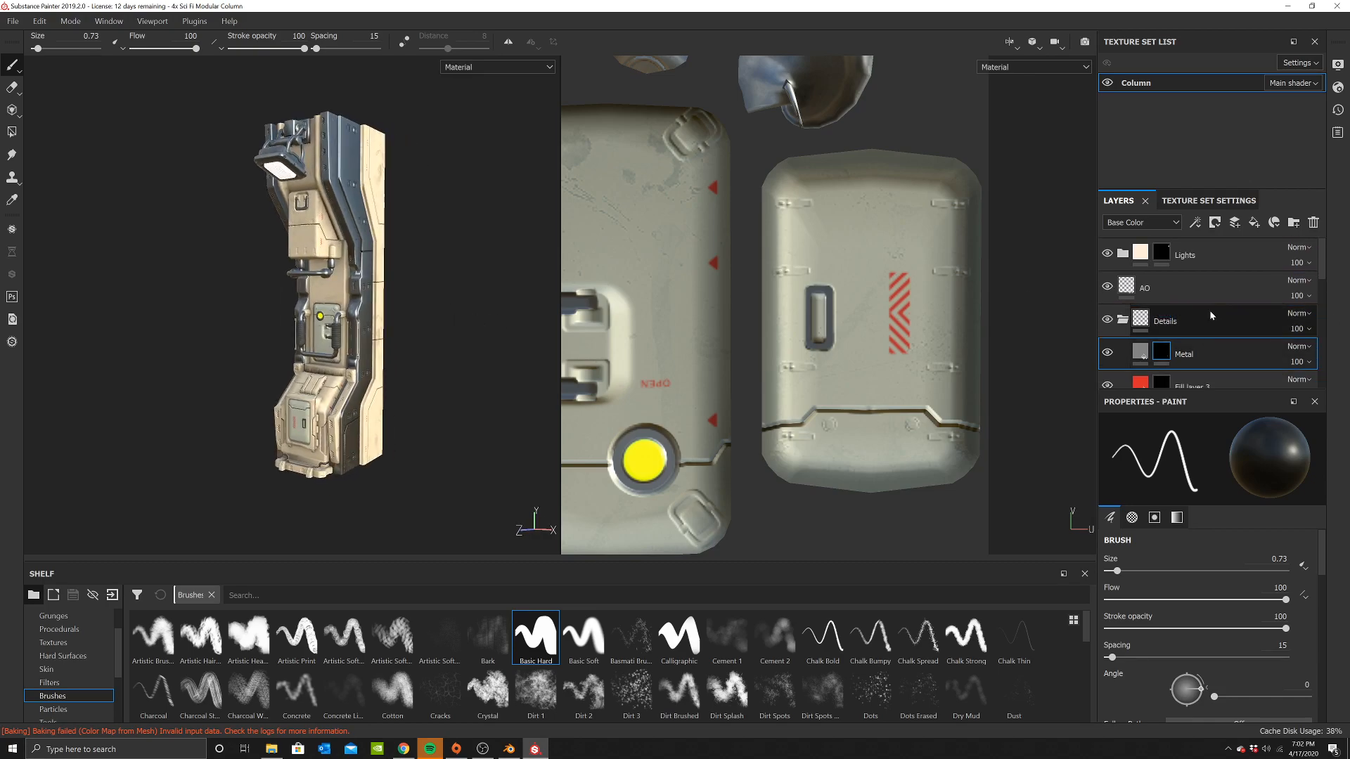
Collapse the Details folder, add a fill layer above it and place that layer in a new folder named "Smart MAsks"
left_click(1123, 320)
left_click(1183, 319)
left_click(1254, 223)
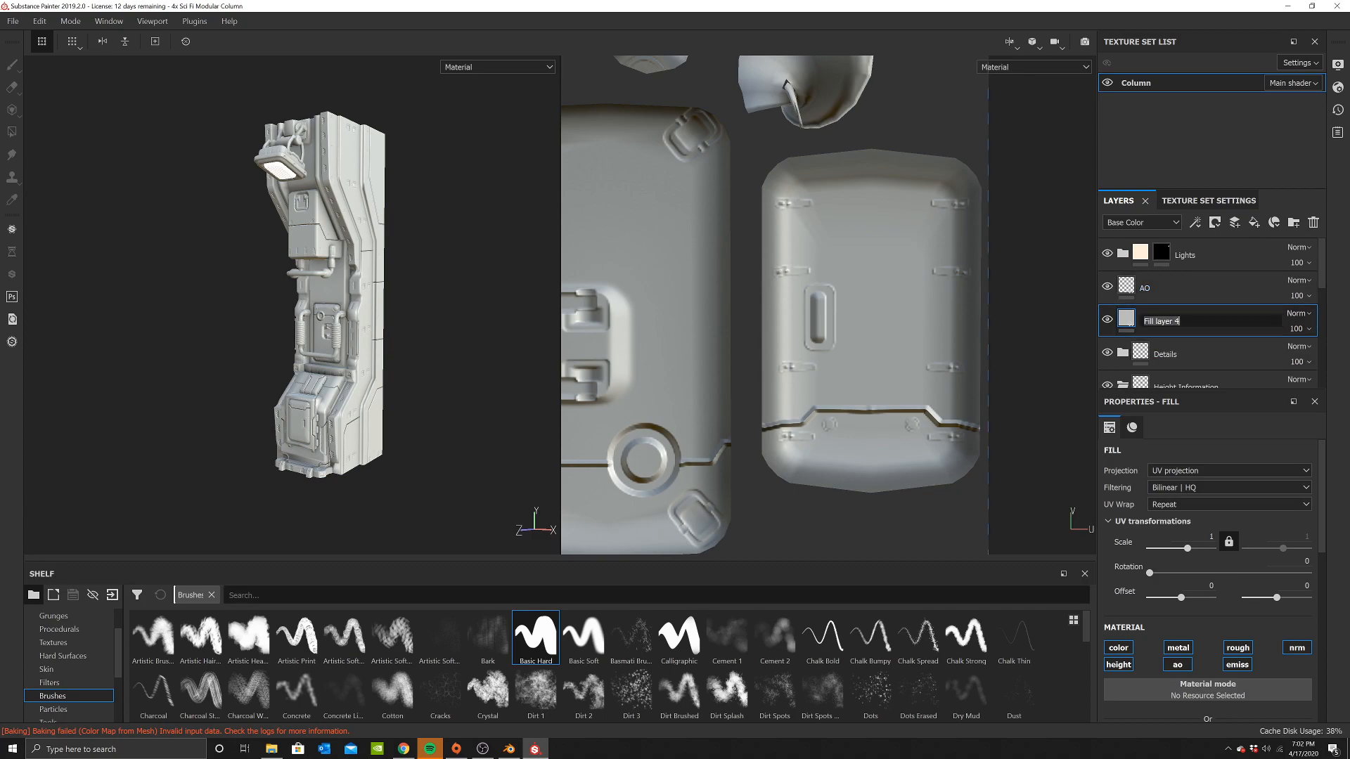
left_click(1293, 223)
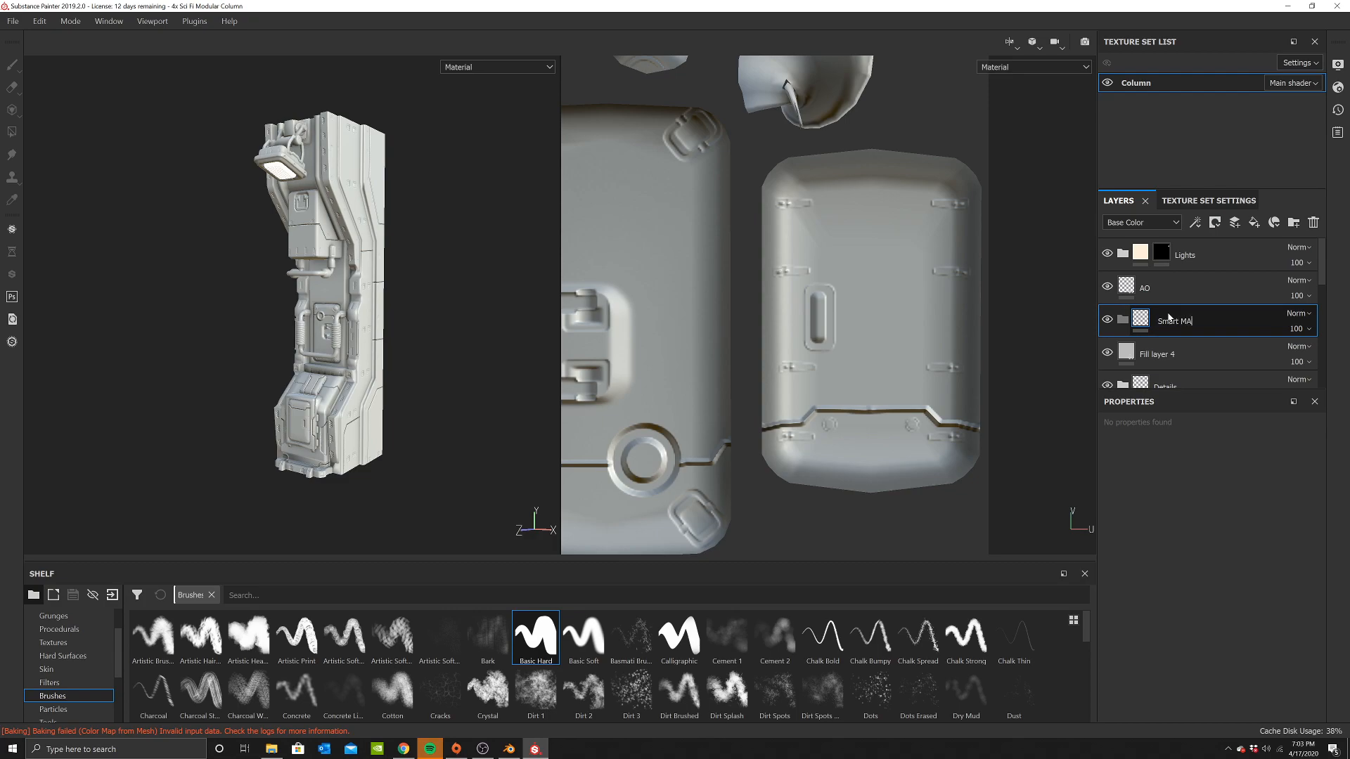
left_click_drag(1170, 355, 1187, 320)
Apply the Sand smart mask to the new fill layer
scroll(69, 675, "down", 3)
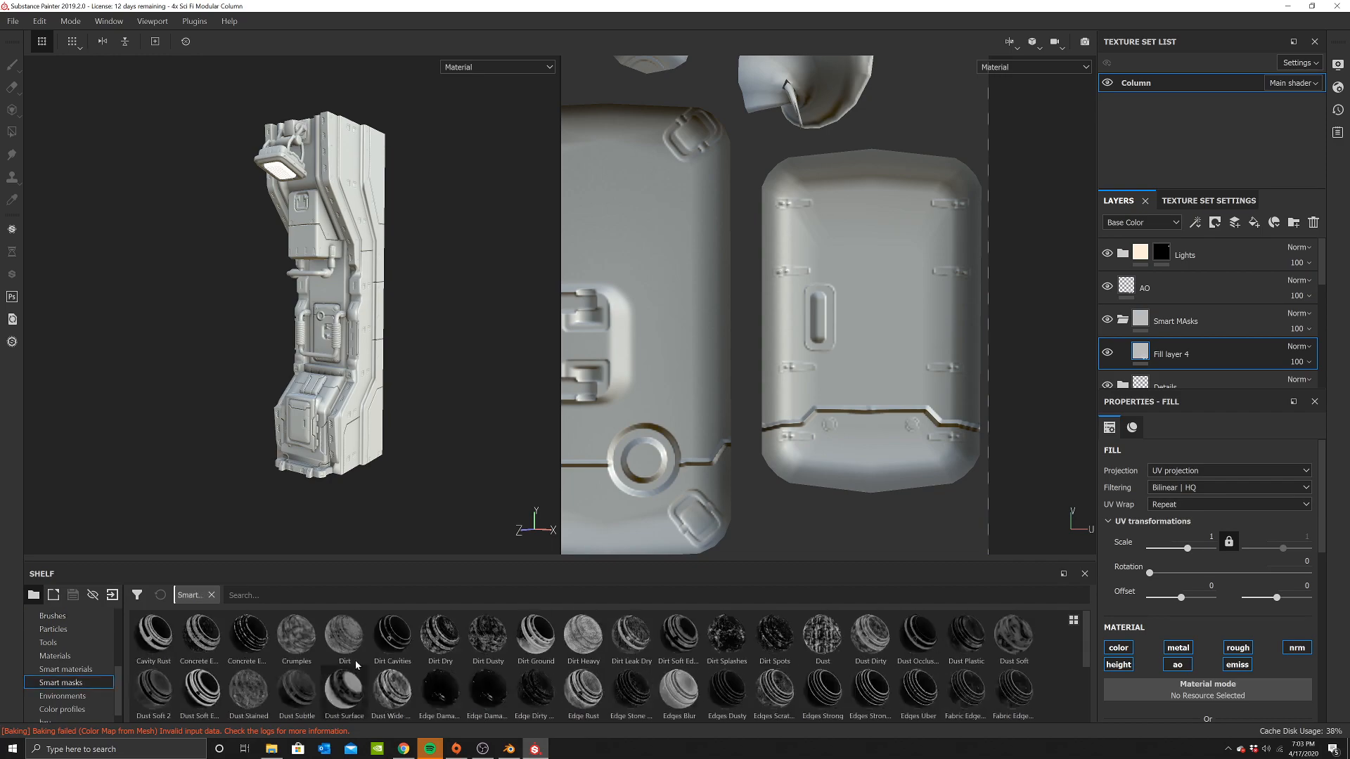
scroll(773, 692, "down", 3)
mouse_move(963, 642)
left_mouse_down()
mouse_move(1261, 305)
mouse_move(1175, 345)
left_mouse_up()
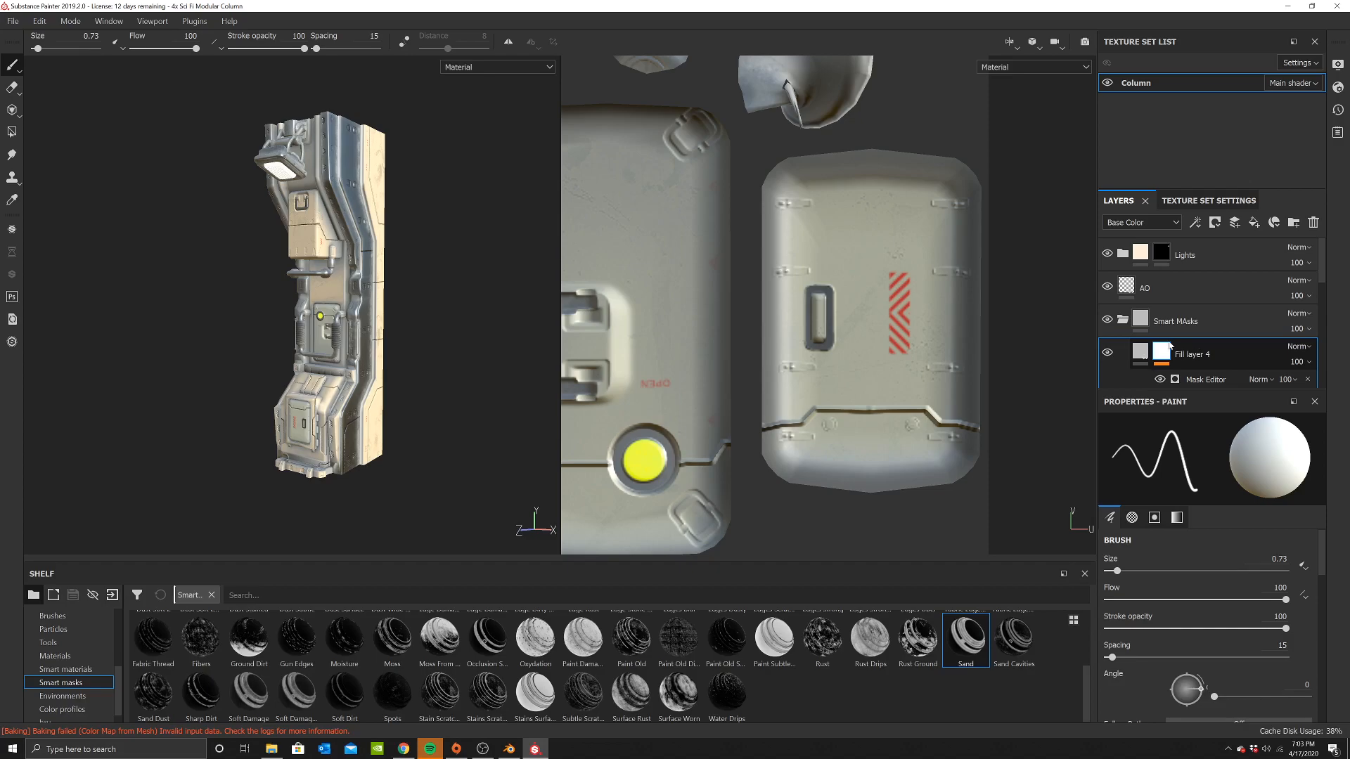
Set the base color of the Sand-masked fill layer to black
left_click(1140, 349)
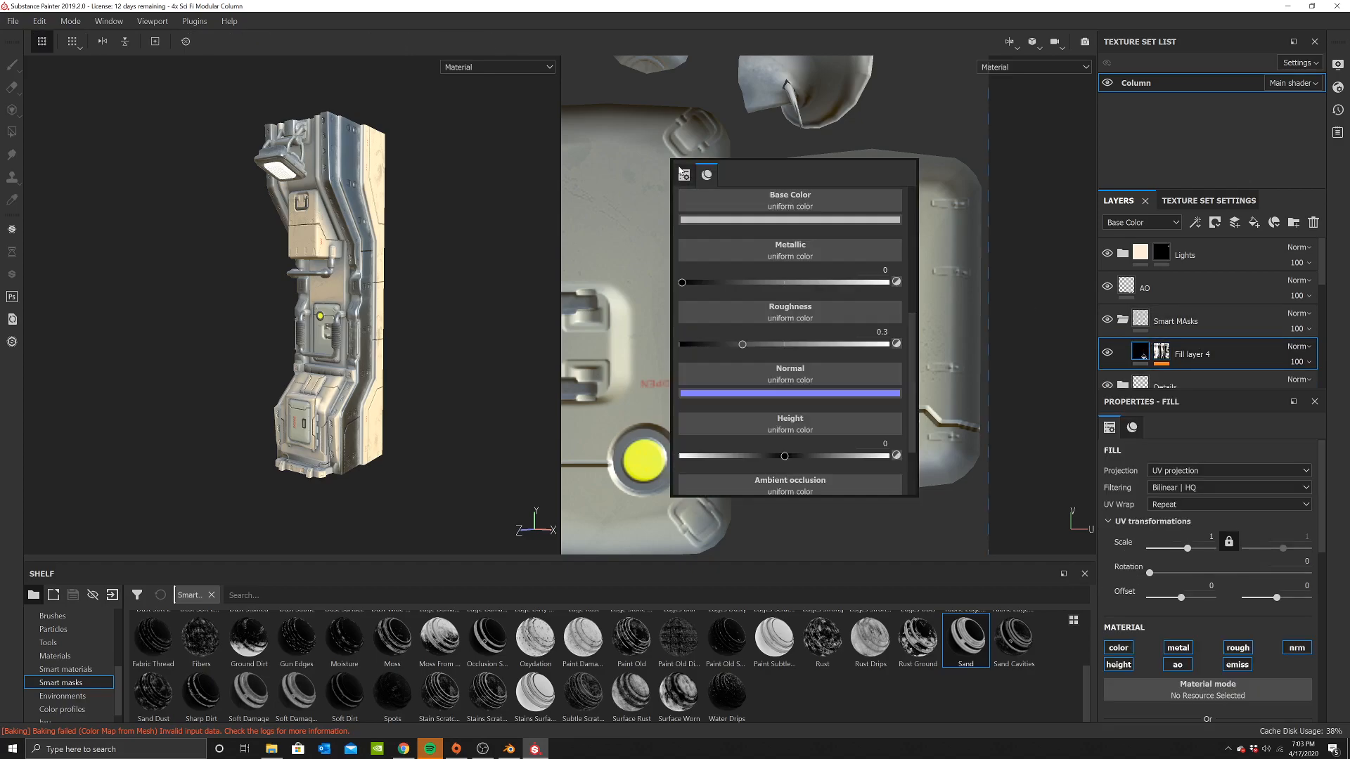
left_click(767, 219)
left_click_drag(813, 329, 808, 391)
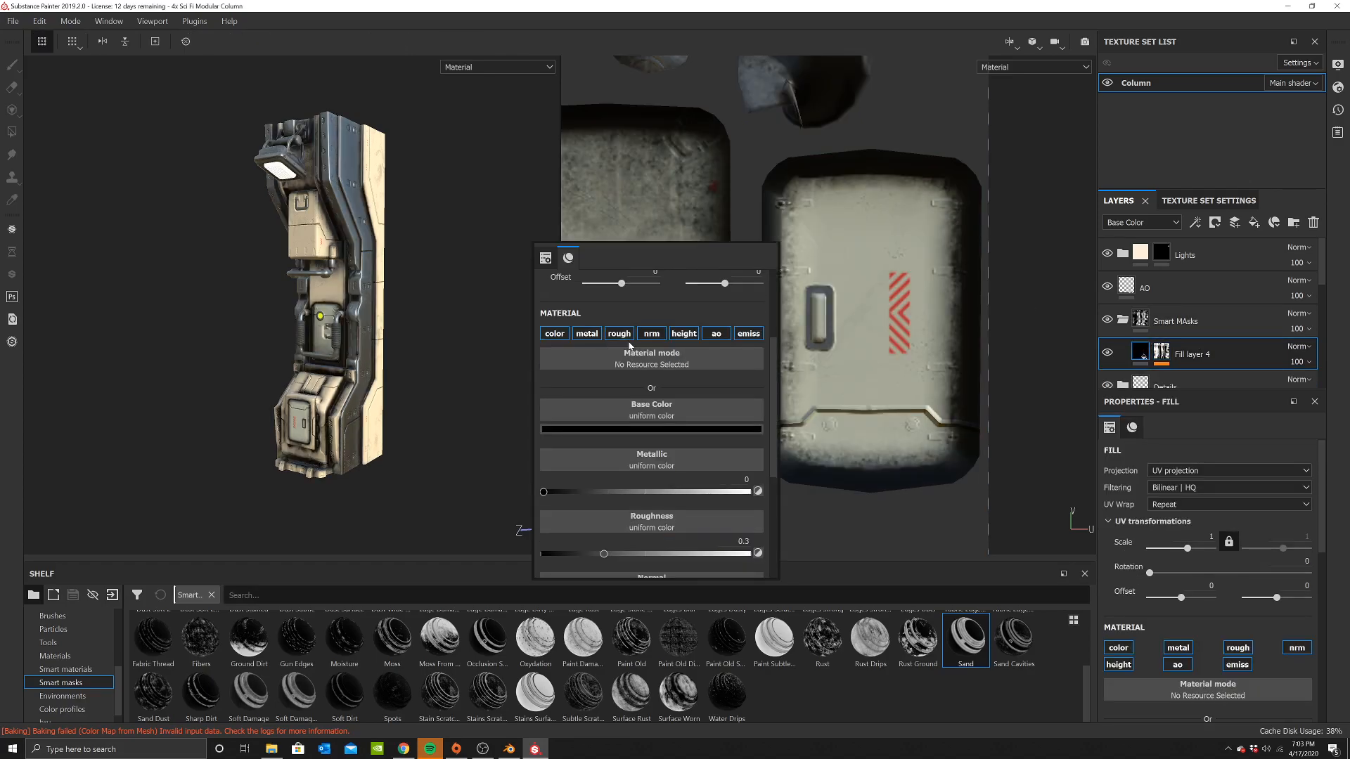
Restrict the black fill layer to the color channel only and set its opacity to 22
left_click(620, 333)
left_click(587, 333)
left_click(652, 333)
left_click(683, 333)
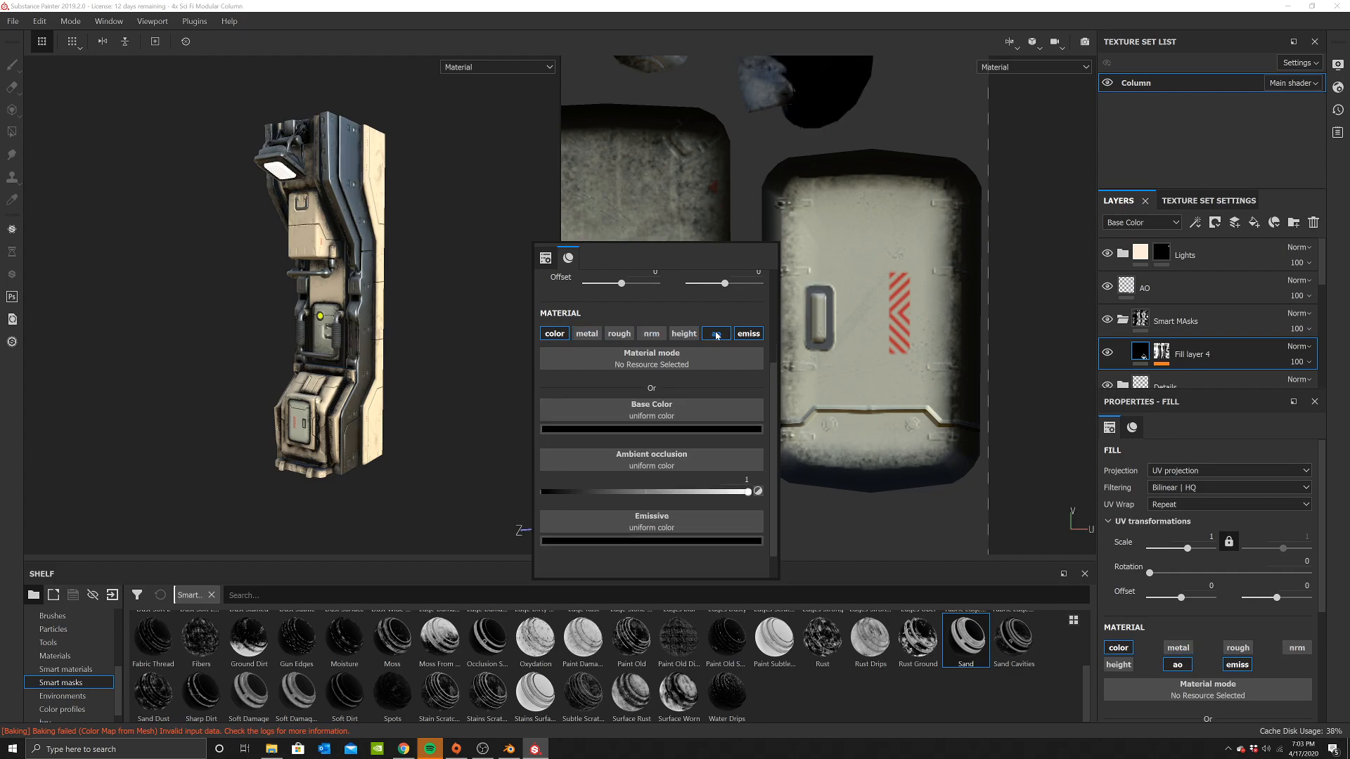
left_click(715, 333)
left_click(746, 334)
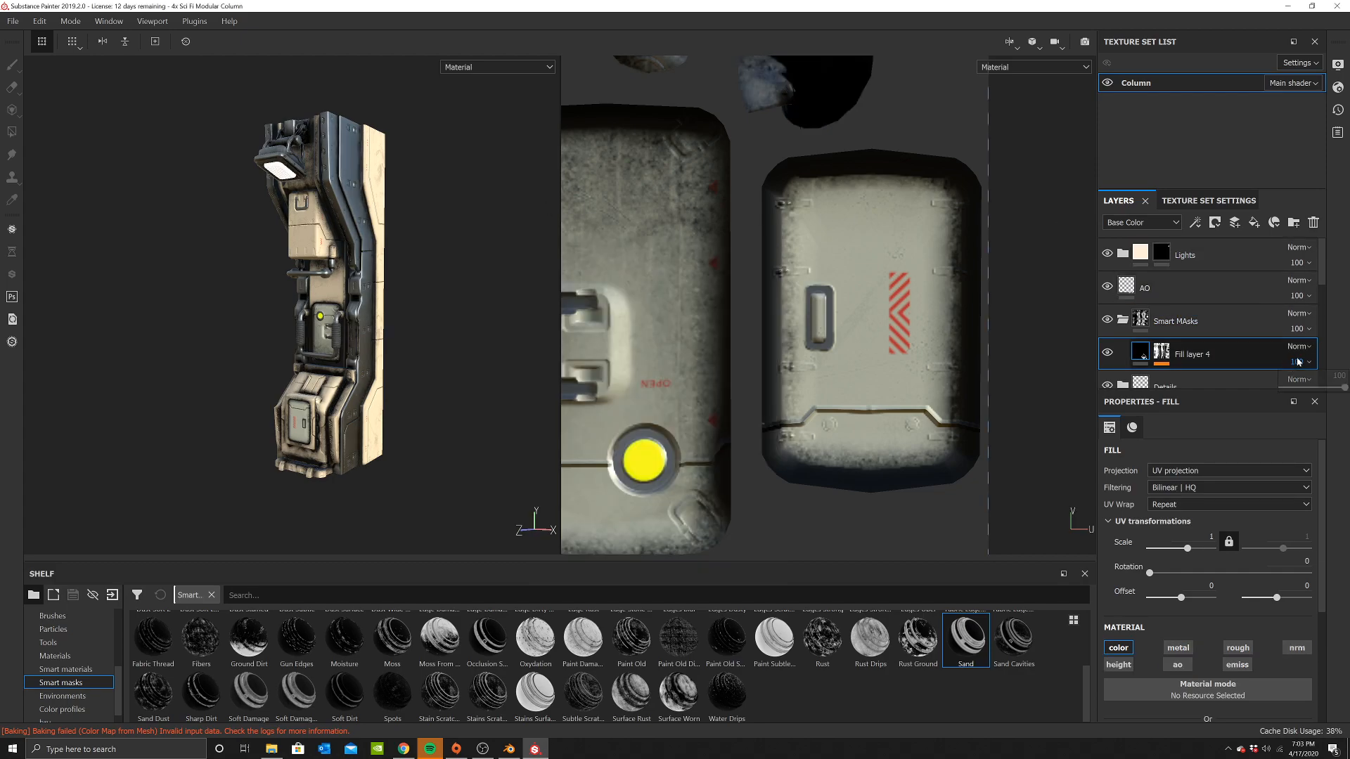
left_click_drag(1297, 390, 1292, 387)
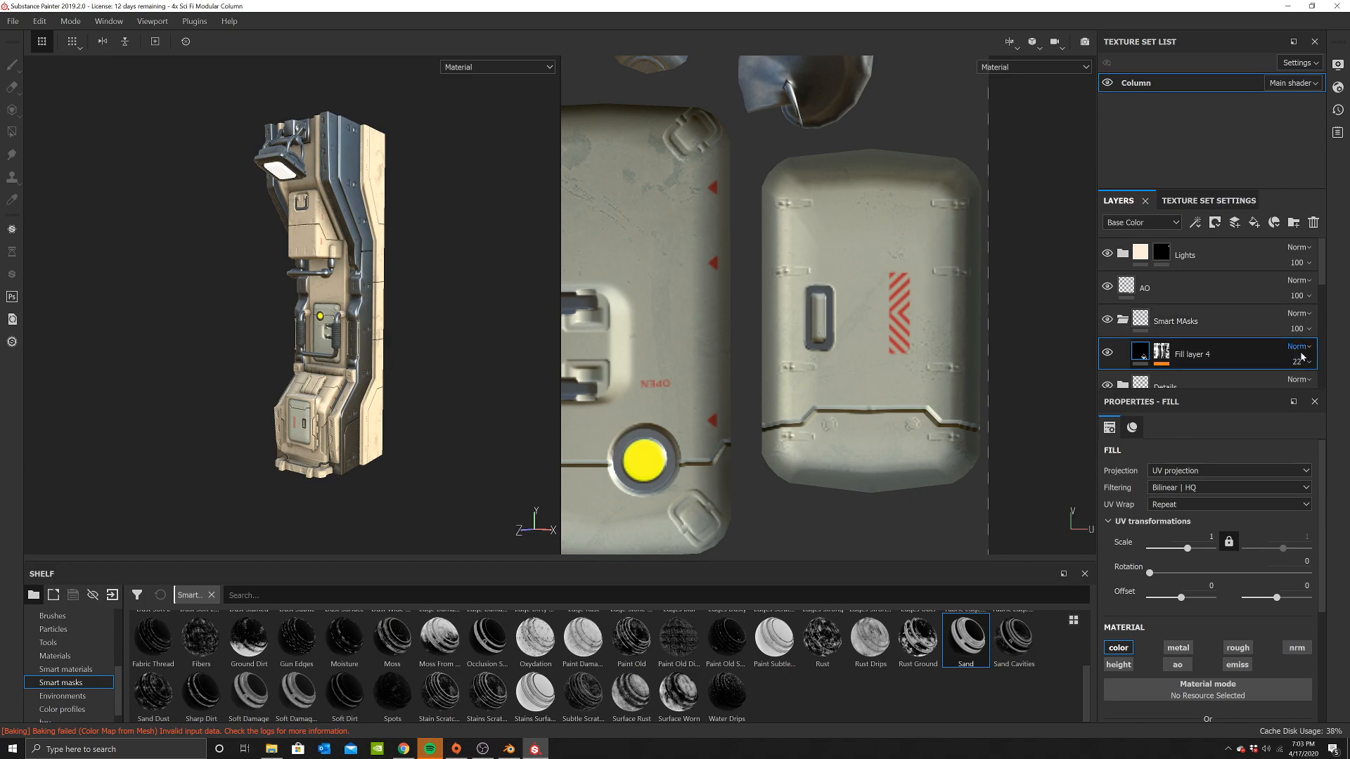
Add another fill layer with the Occlusion S… smart mask and set its base color to a very dark brown
left_click(1253, 222)
left_click_drag(487, 636, 1159, 357)
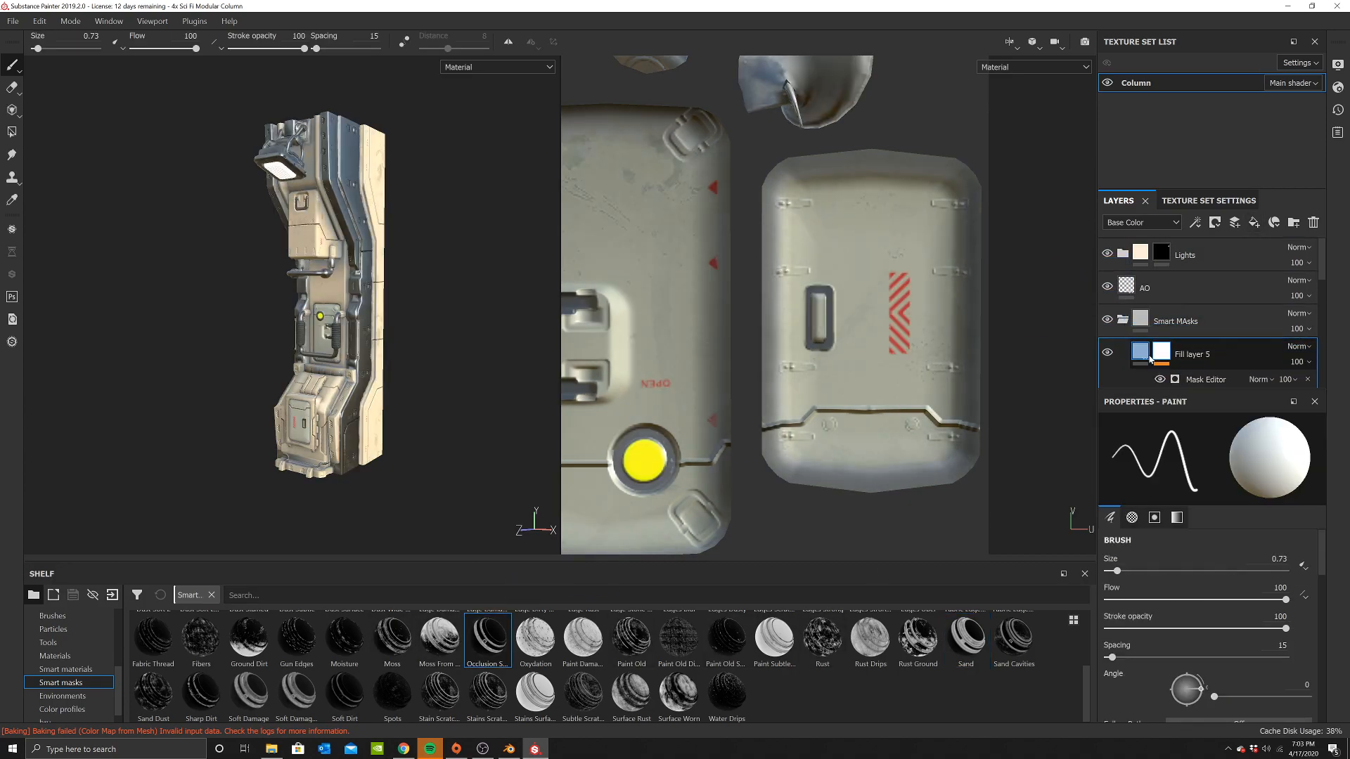
left_click(599, 332)
left_click(728, 471)
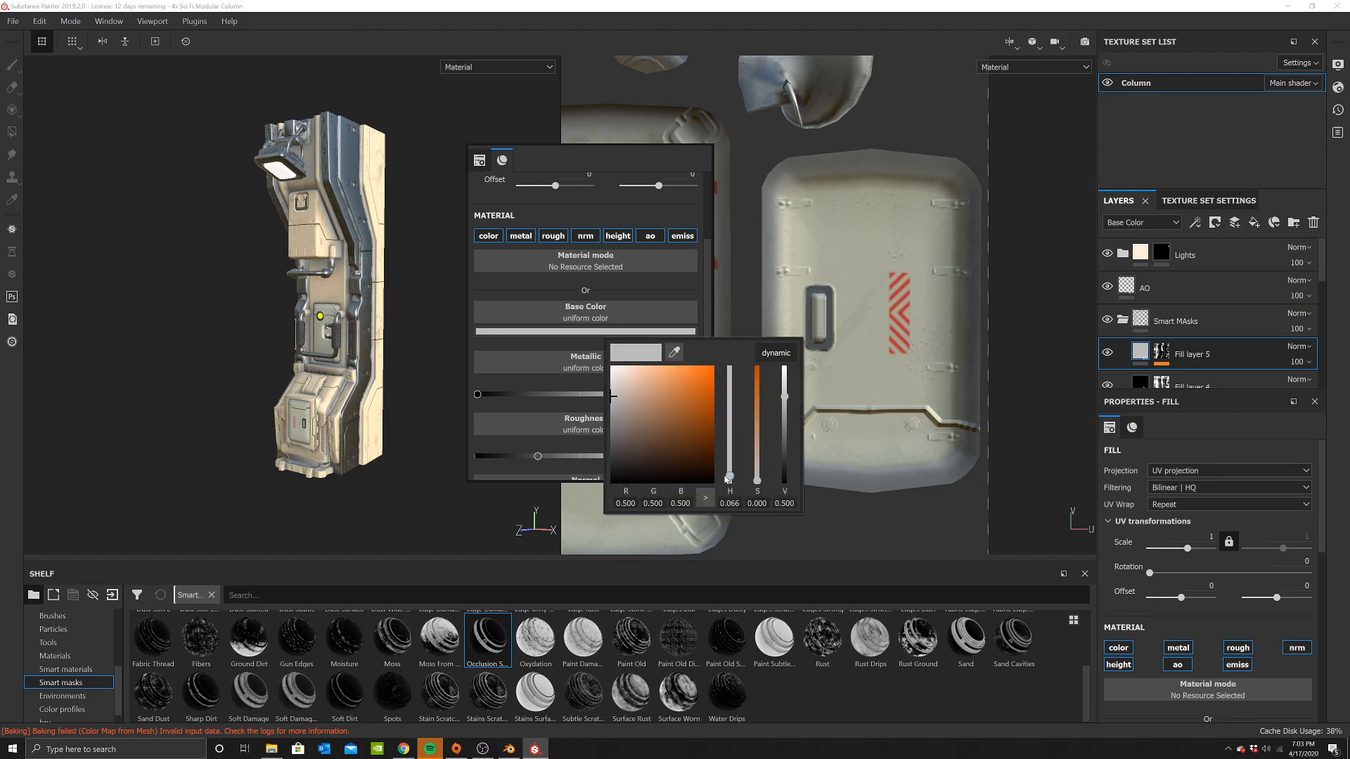
left_click(688, 468)
Turn off the metal, rough, nrm, height, ao and emiss channels of the dark brown fill layer
right_click(395, 161)
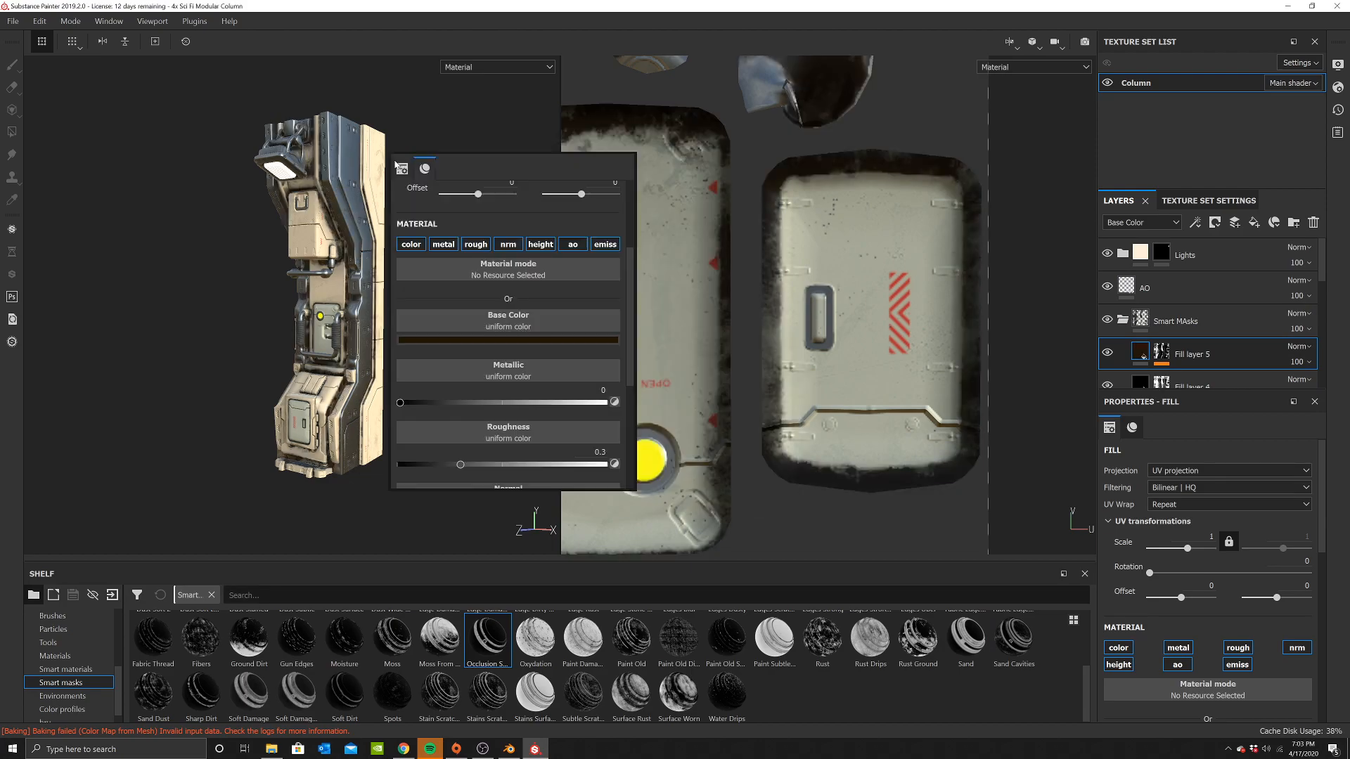
left_click(444, 245)
left_click(475, 244)
left_click(507, 244)
left_click(540, 244)
left_click(572, 244)
left_click(604, 243)
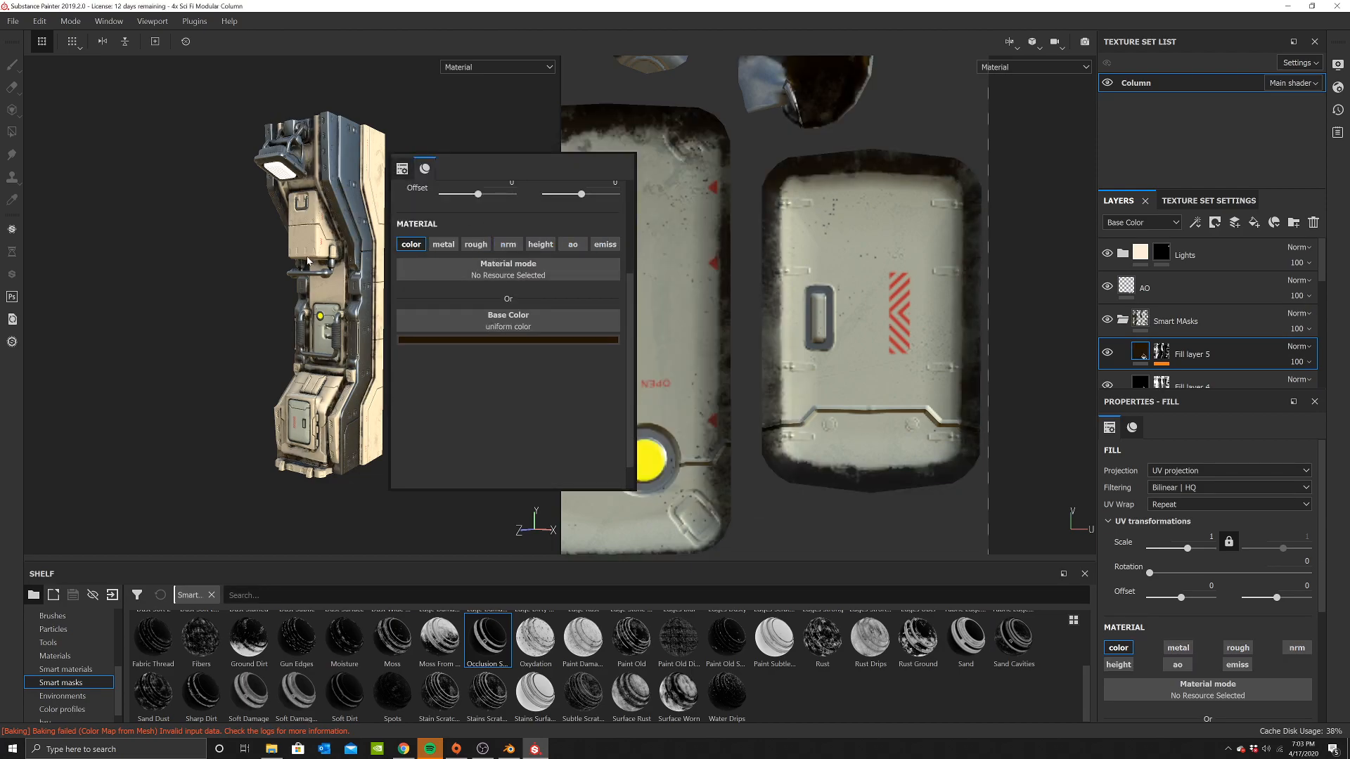
Set the opacity of the dark brown fill layer to 34
scroll(307, 261, "up", 5)
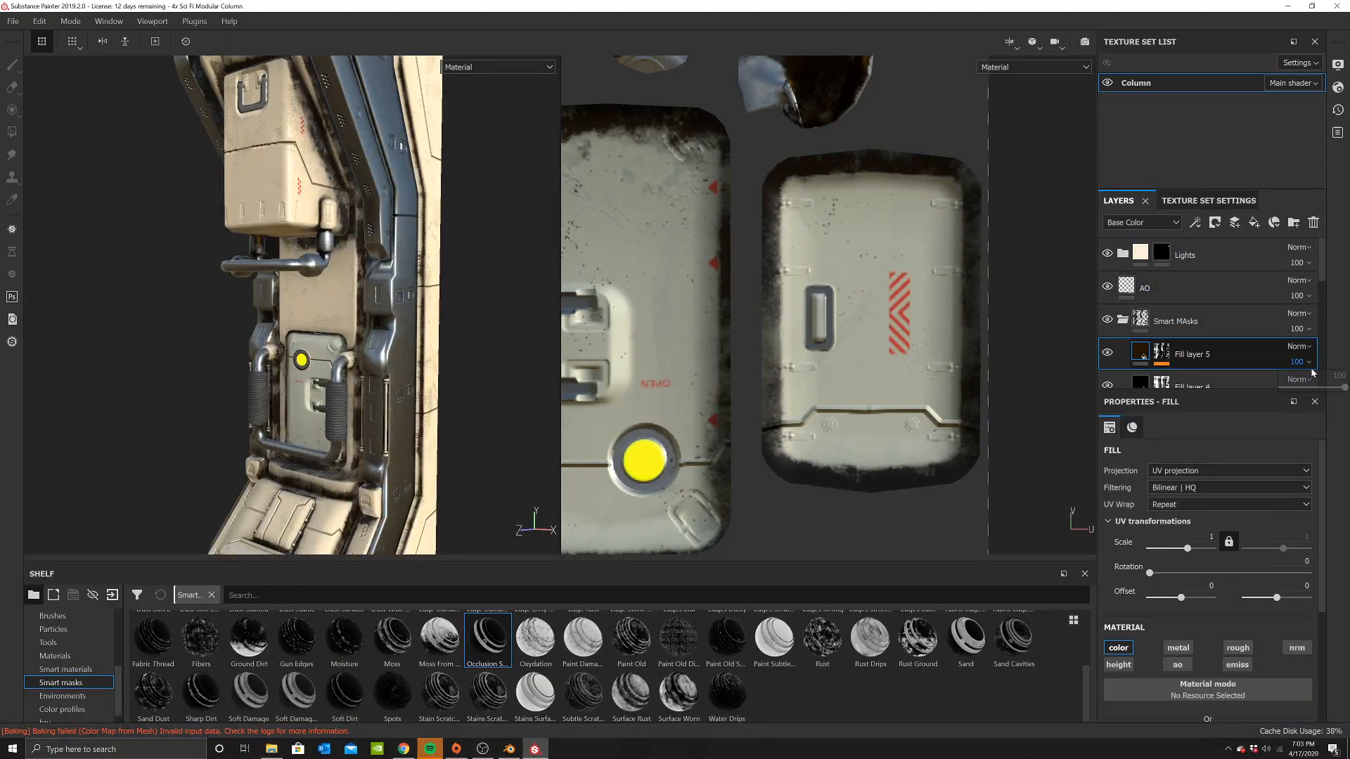
left_click_drag(1298, 391, 1289, 388)
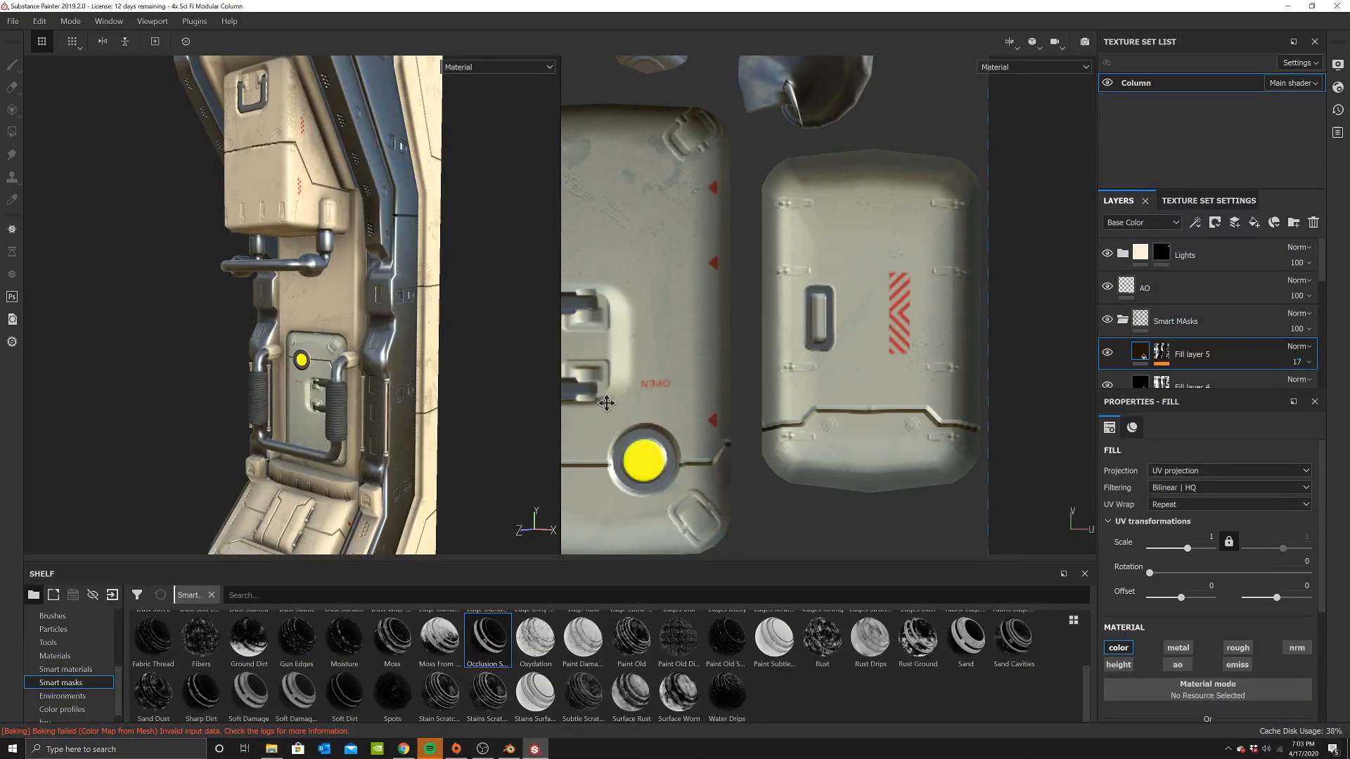
left_click_drag(1291, 382, 1304, 386)
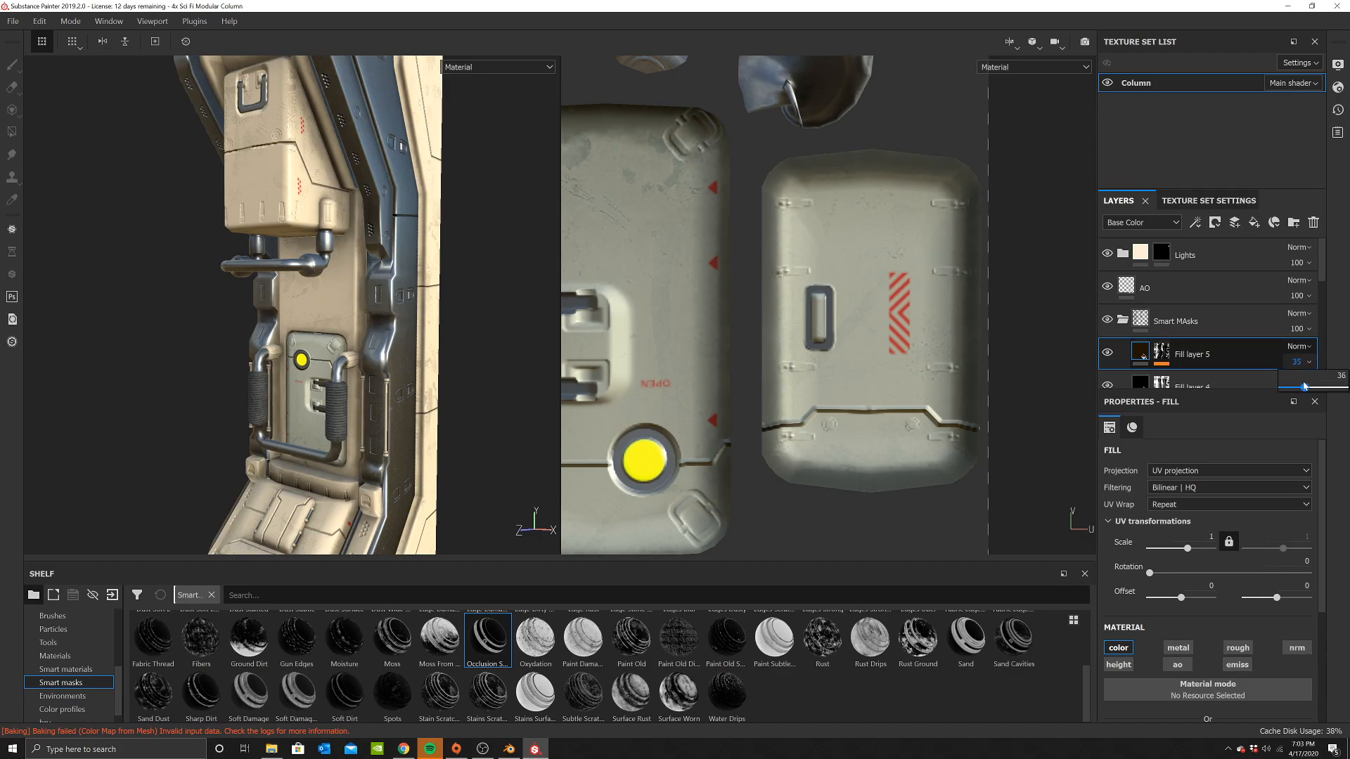
Add a third fill layer at the top of the Smart MAsks folder
scroll(232, 316, "down", 4)
left_click_drag(337, 346, 436, 336, "alt")
left_click(1253, 222)
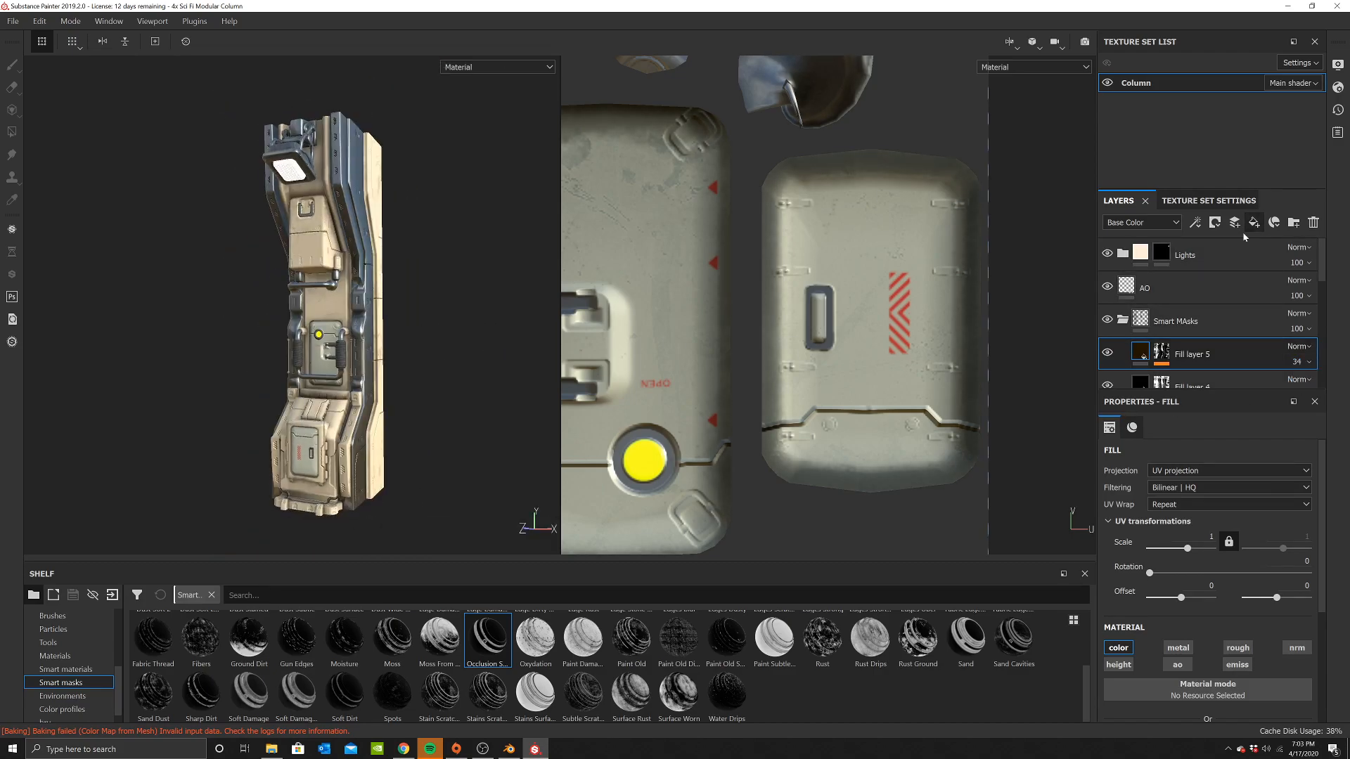
Try the Ground Dirt smart mask on the new top fill layer and undo it
scroll(516, 679, "up", 2)
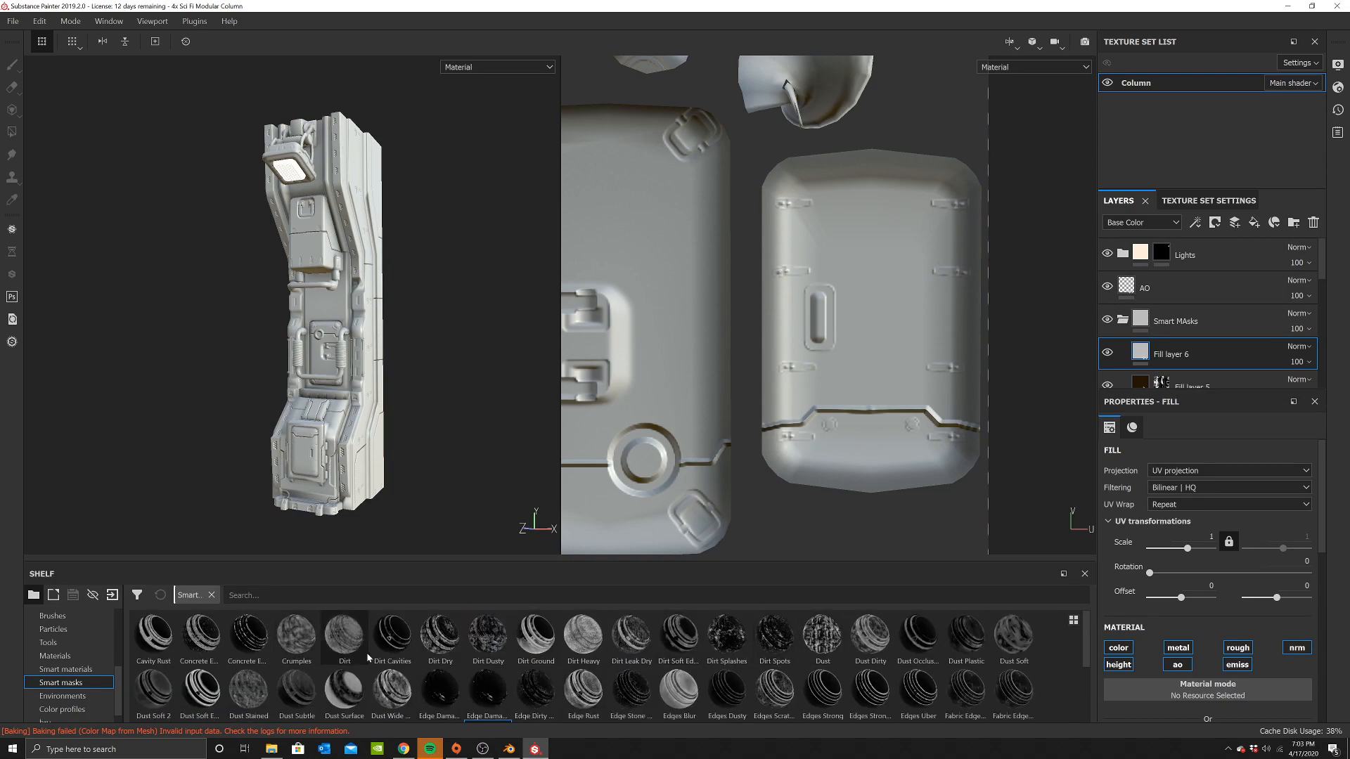
scroll(292, 671, "down", 2)
mouse_move(249, 637)
left_mouse_down()
mouse_move(1161, 289)
mouse_move(1207, 364)
mouse_move(1203, 352)
left_mouse_up()
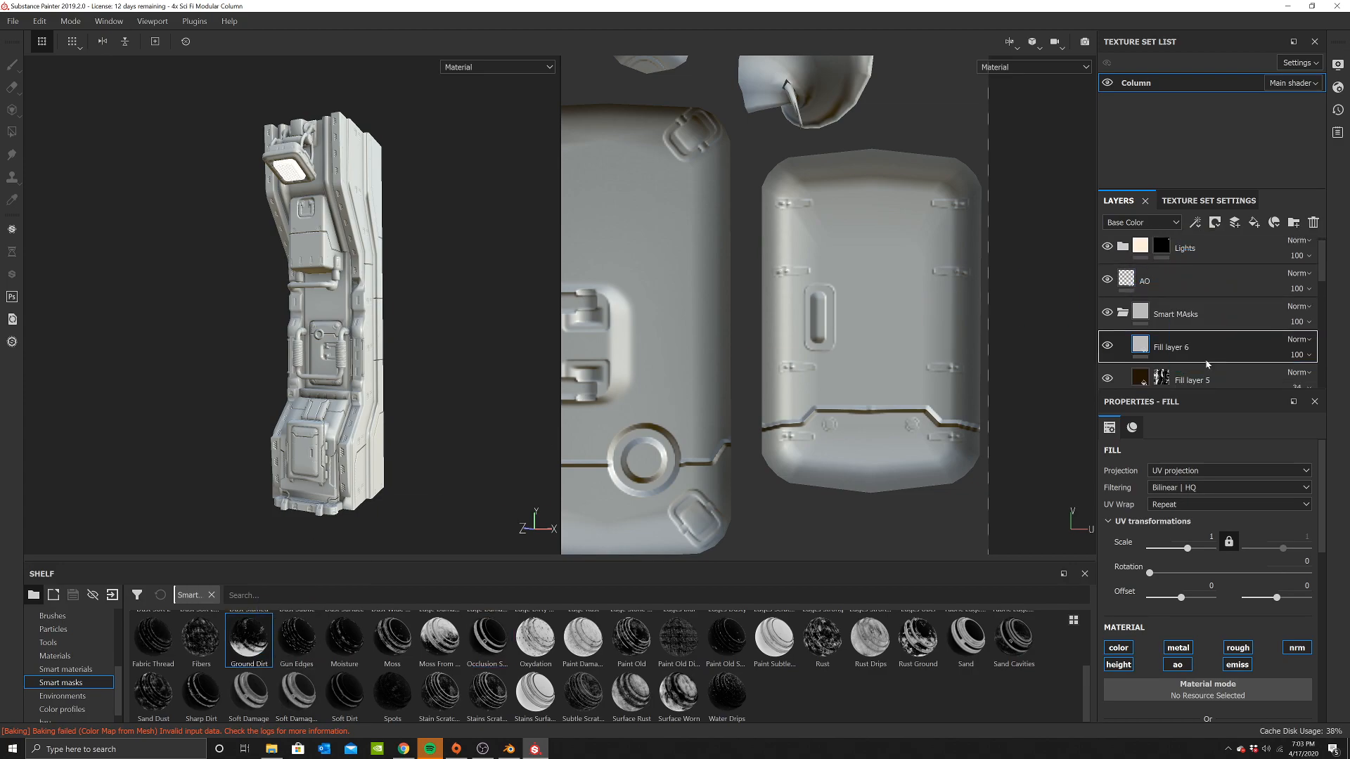
key("1")
key("ctrl+z")
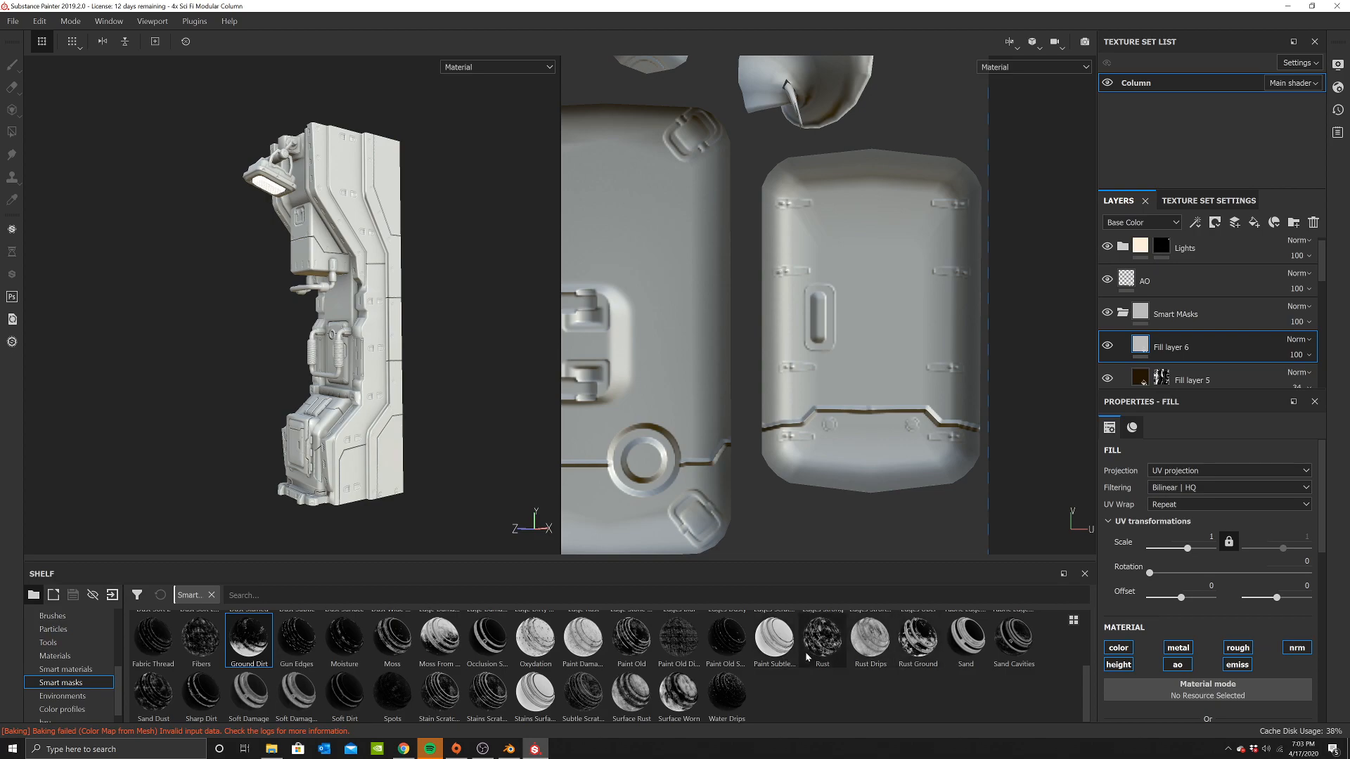
Apply the Stain Scratc… smart mask to Fill layer 6
scroll(698, 668, "up", 2)
scroll(697, 647, "down", 2)
left_click_drag(440, 692, 1208, 339)
Set both the metallic and the roughness value of Fill layer 6 to 1
scroll(316, 341, "up", 4)
middle_click_drag(372, 359, 365, 305, "alt")
left_click_drag(316, 316, 288, 317, "alt")
left_click(1142, 340)
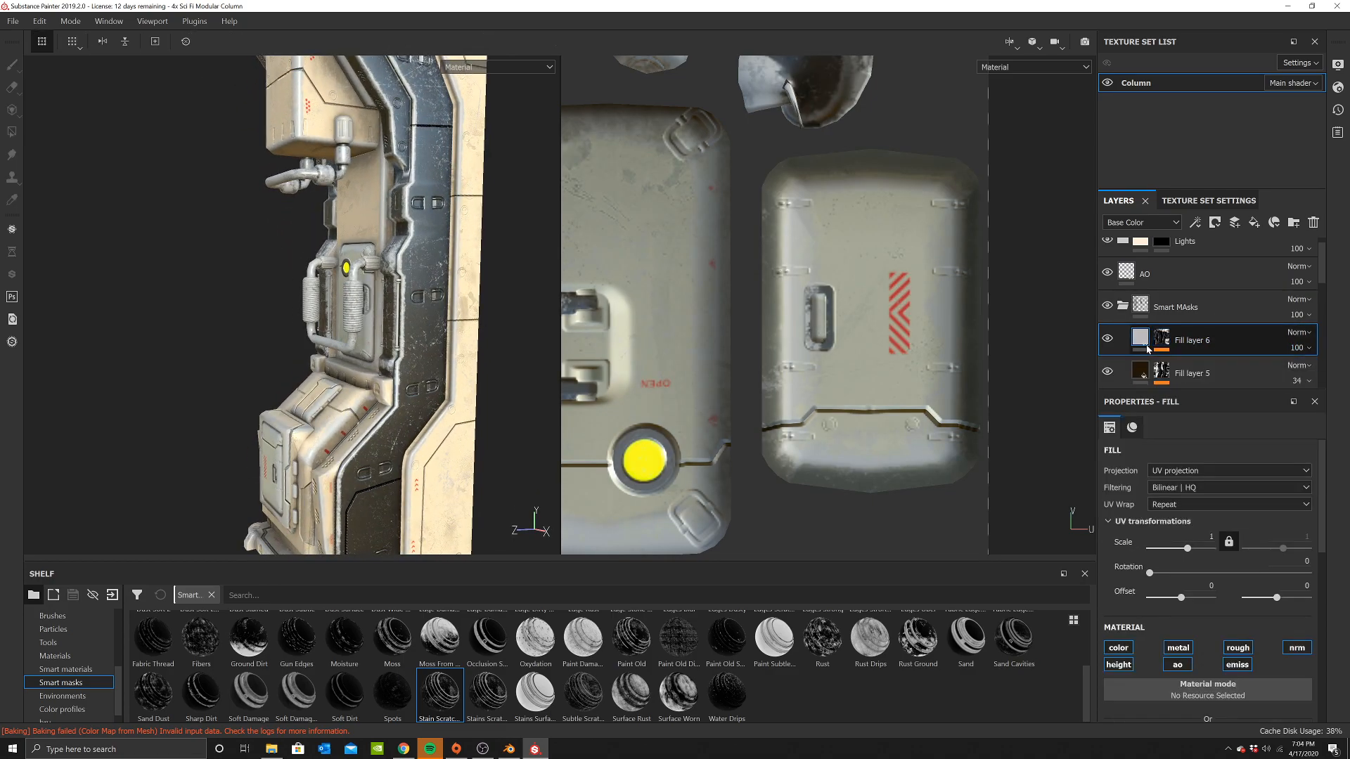
left_click(1146, 346)
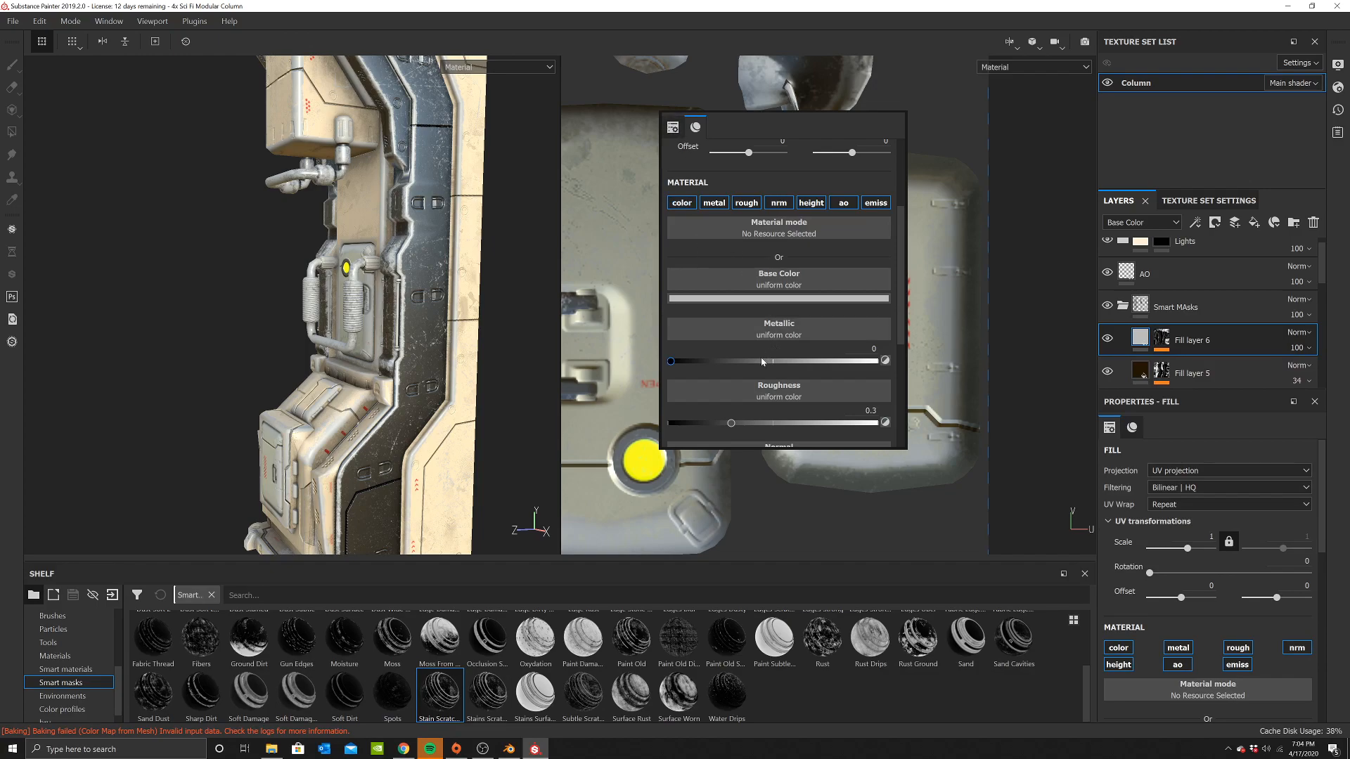
left_click(735, 360)
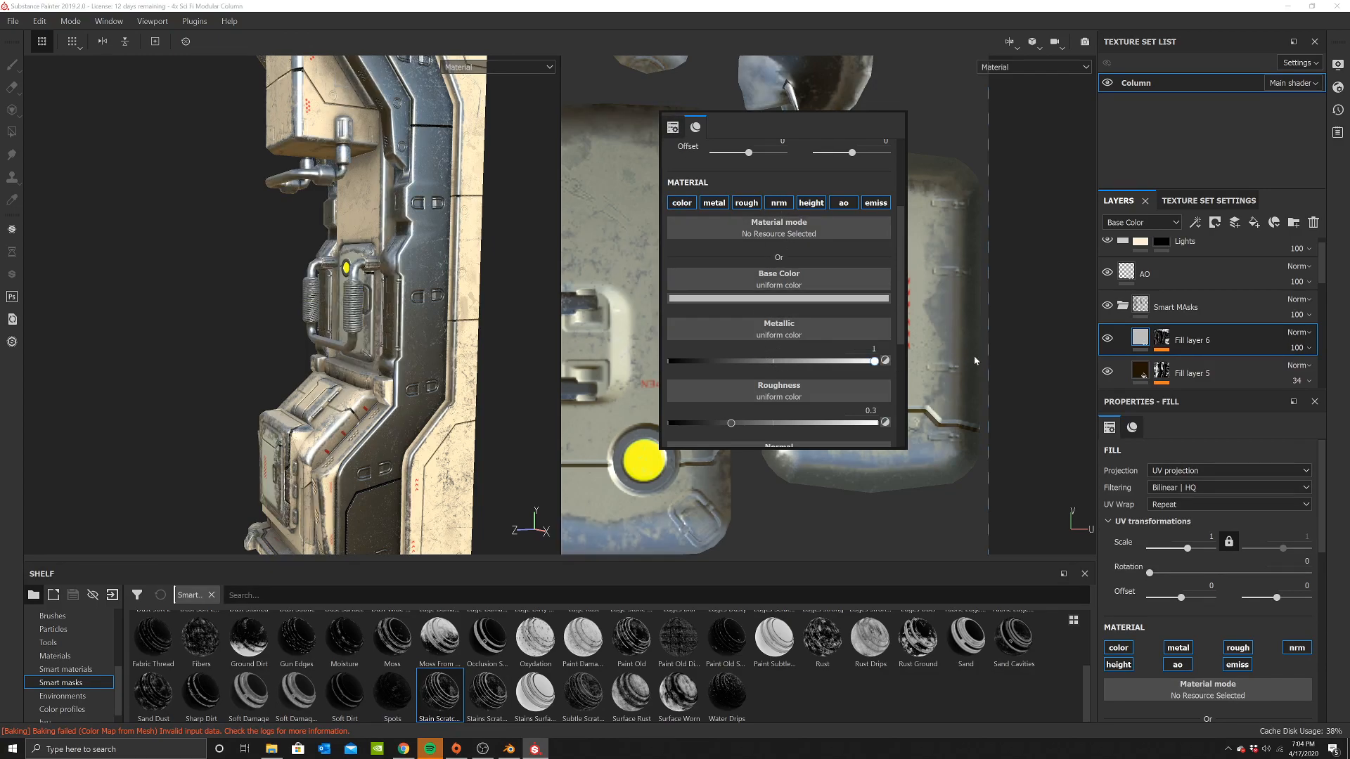
left_click_drag(914, 369, 1146, 362)
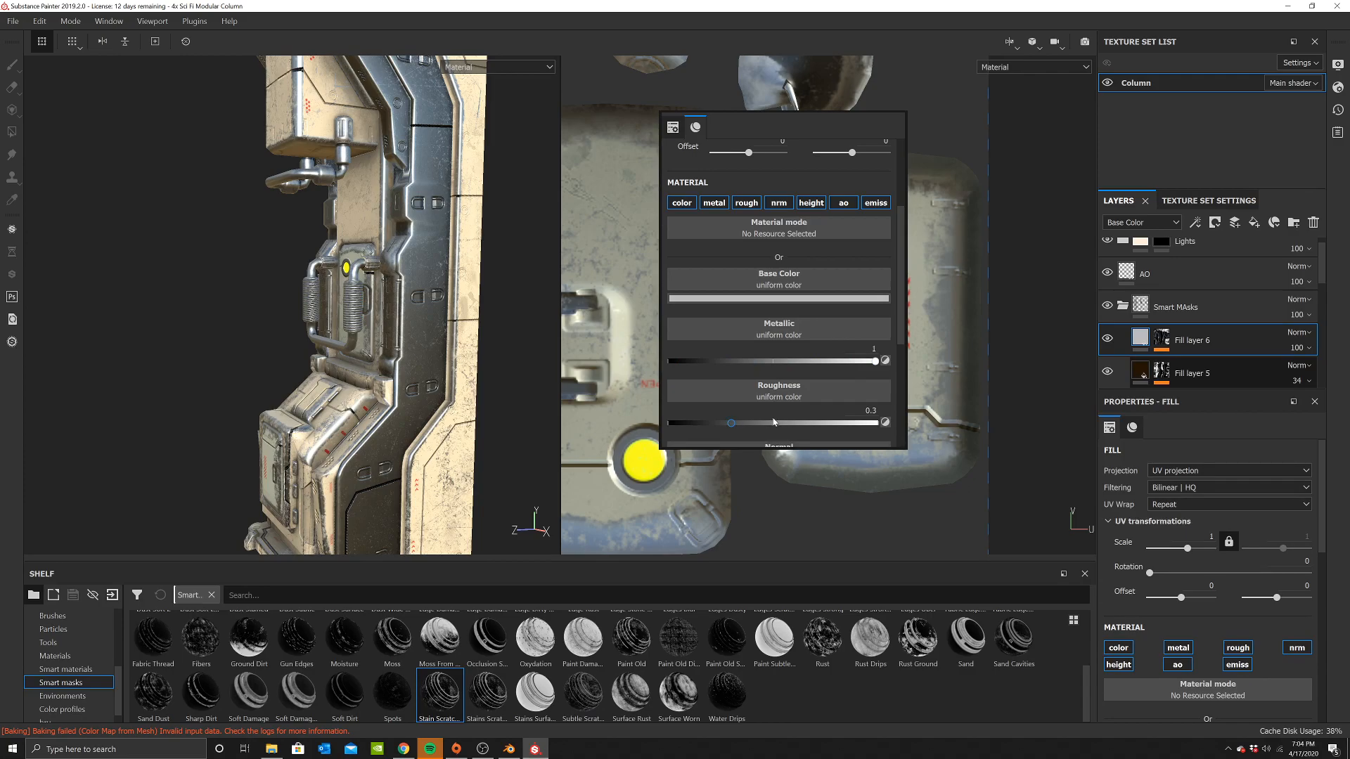
left_click_drag(805, 422, 882, 423)
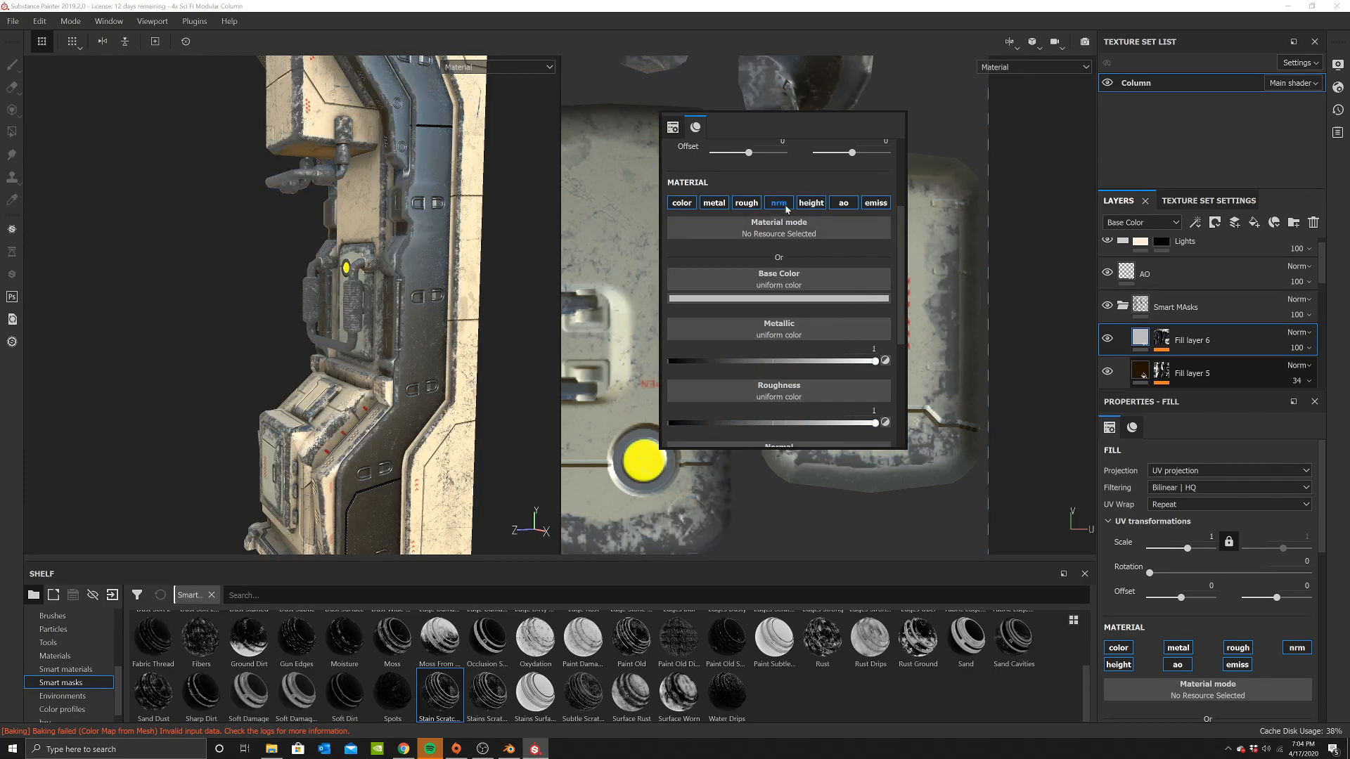
Turn off the nrm, height, ao, emiss and rough channels of Fill layer 6
left_click(810, 203)
left_click(843, 204)
left_click(875, 204)
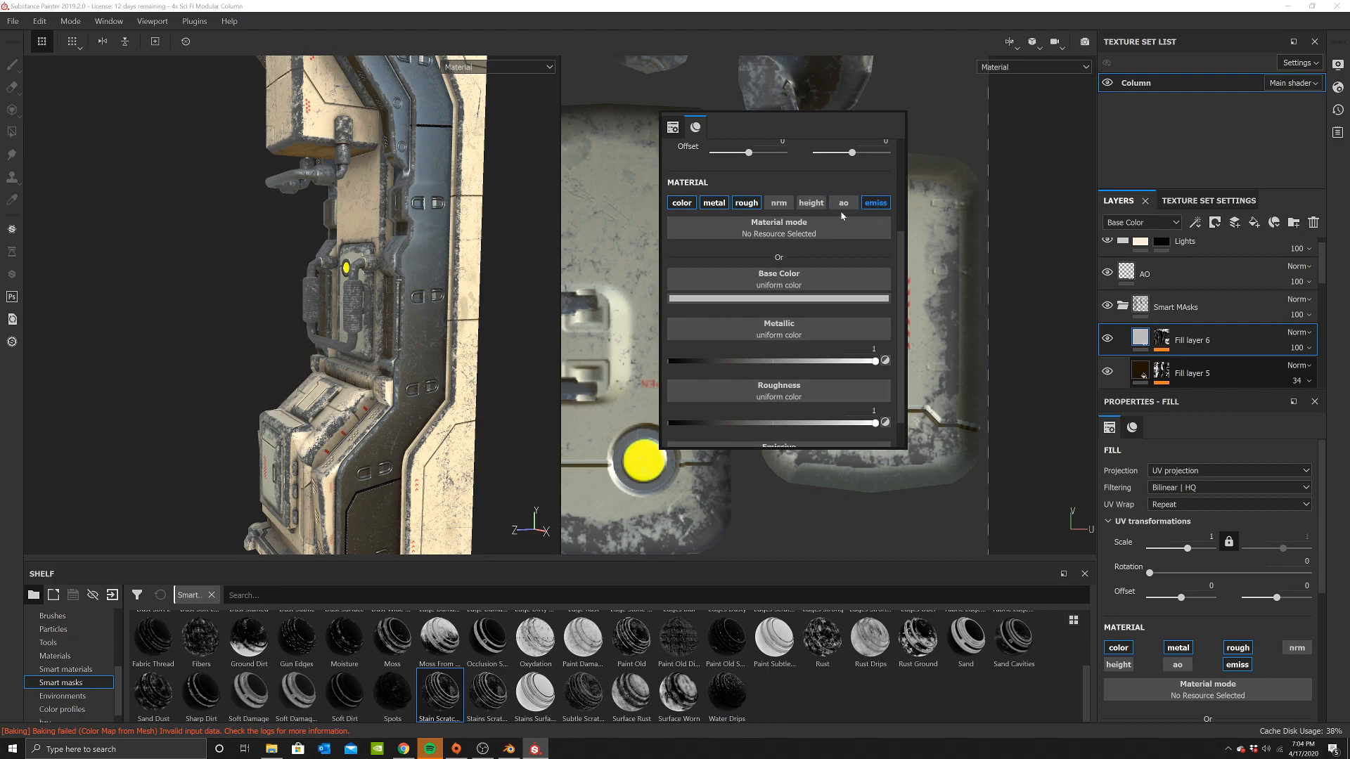
left_click(740, 203)
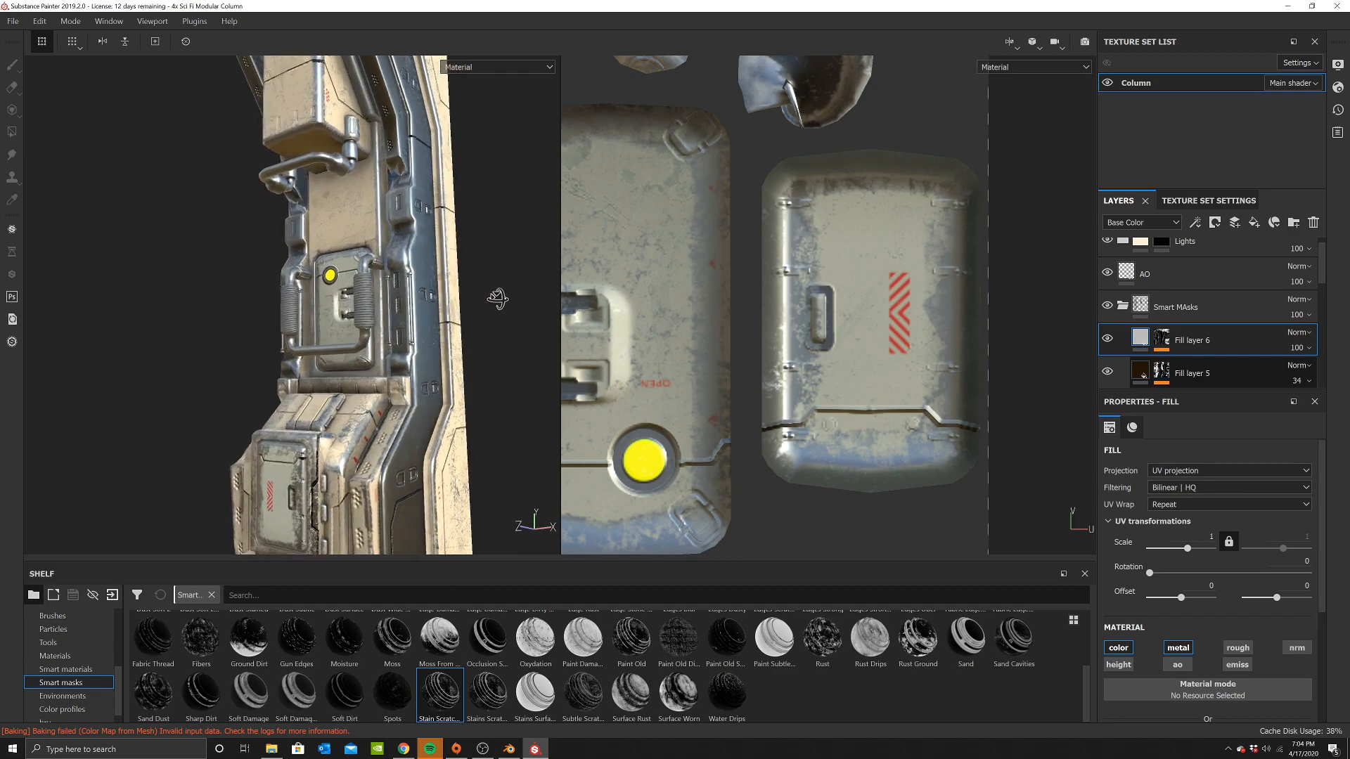
Re-enable the rough channel of Fill layer 6 and lower its roughness to make the scratched metal shiny
right_click(681, 273)
left_click(754, 359)
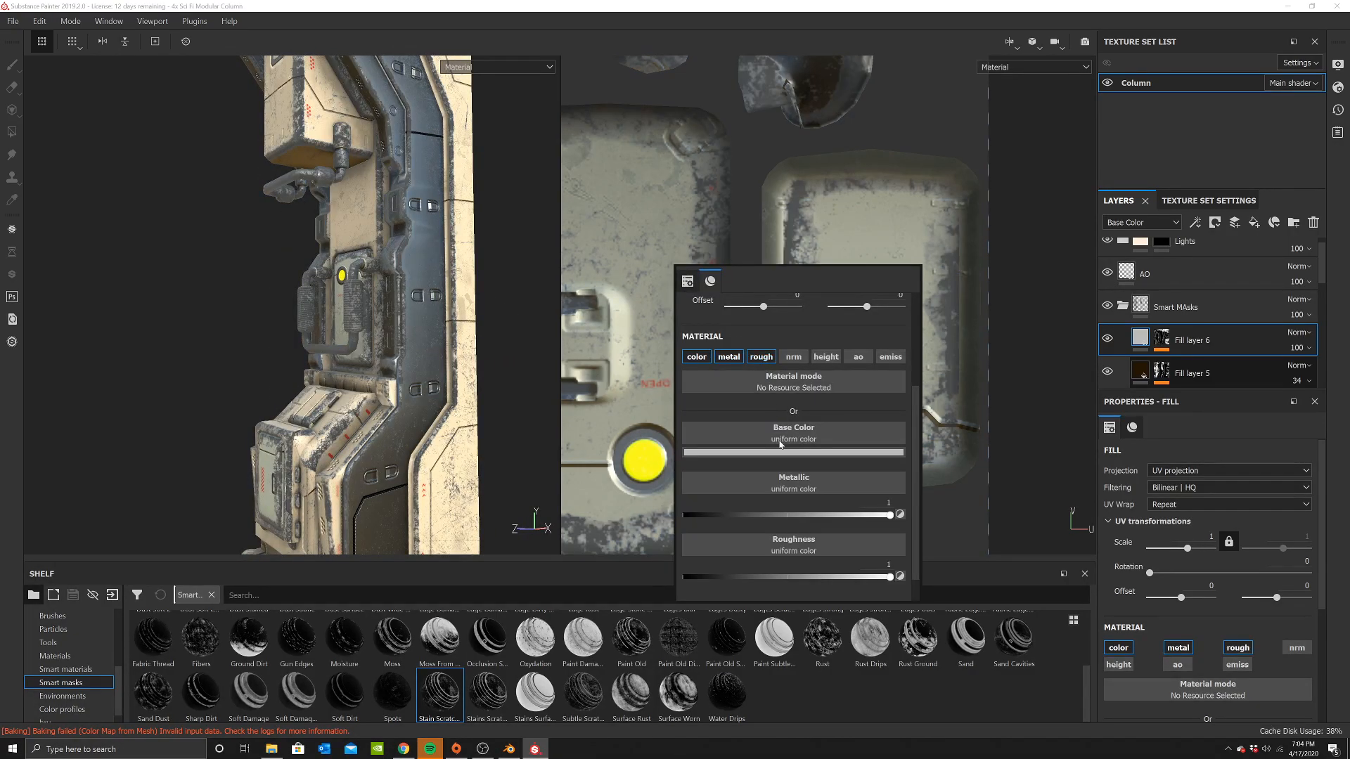
left_click_drag(783, 576, 674, 575)
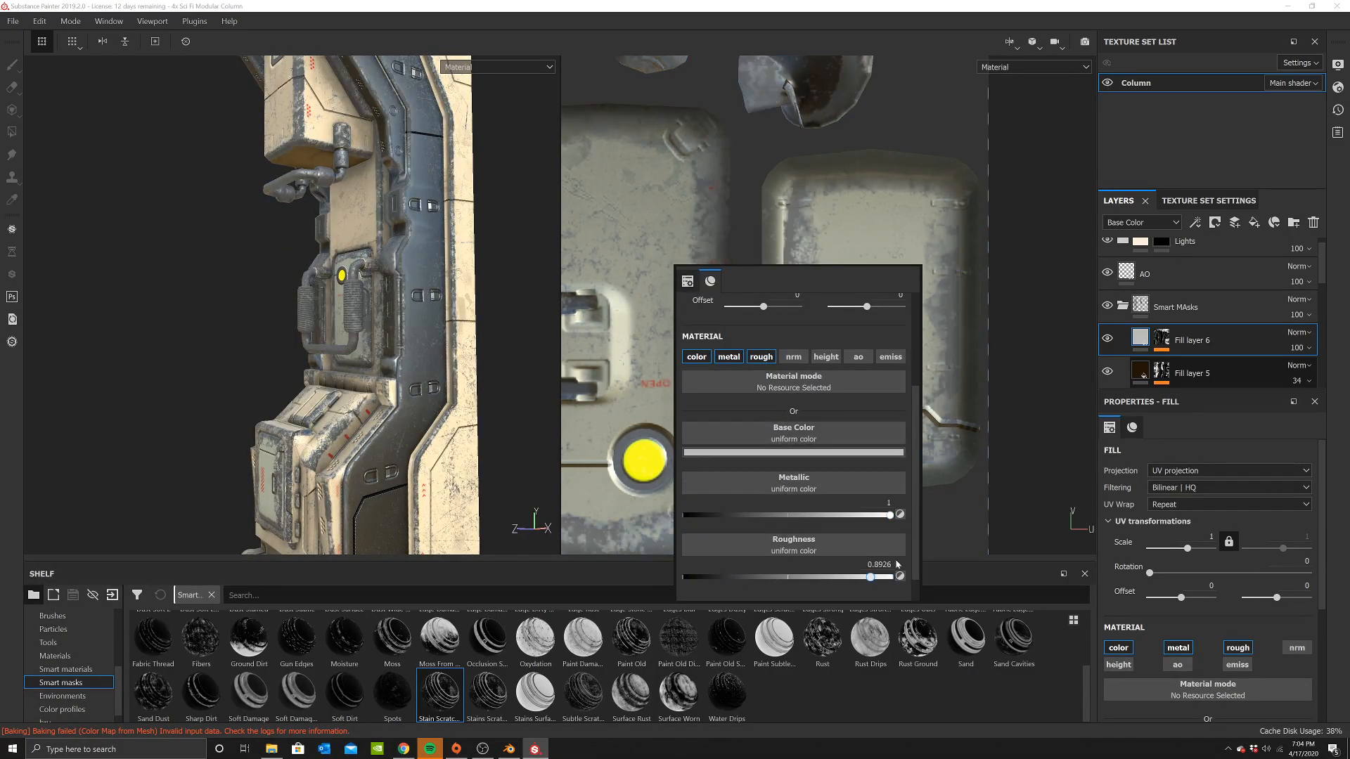
scroll(458, 368, "up", 5)
left_click_drag(457, 368, 540, 339, "alt")
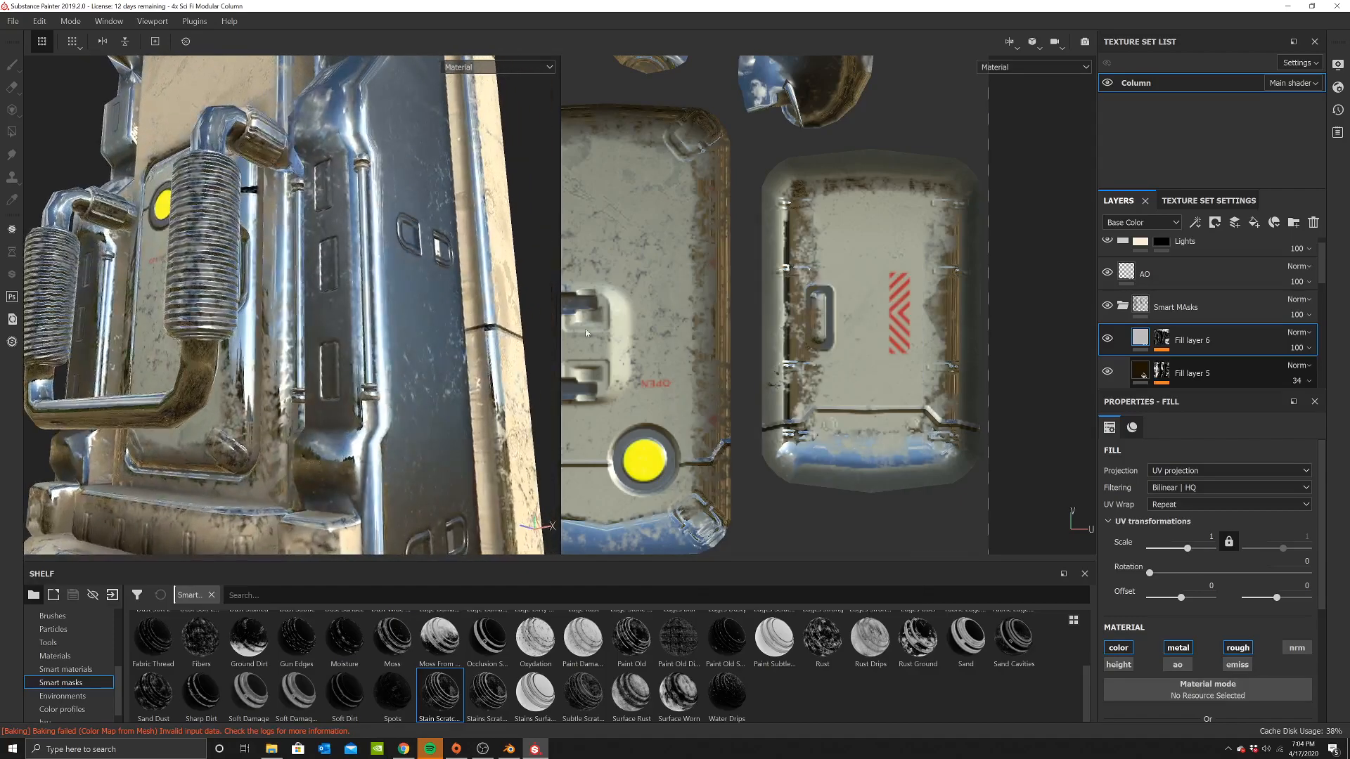
right_click(718, 298)
left_click_drag(843, 609, 755, 608)
scroll(461, 336, "down", 4)
left_click_drag(464, 338, 507, 374, "alt")
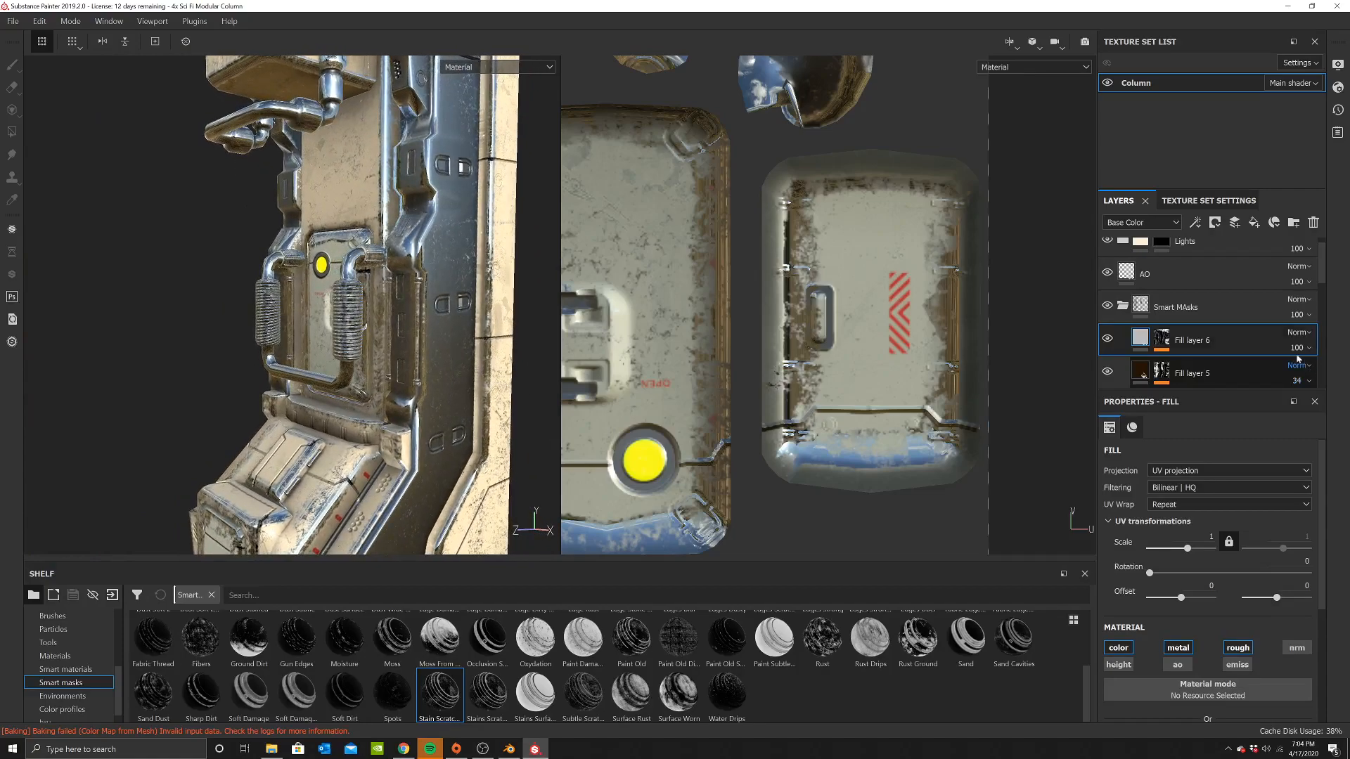
Place Fill layer 6 in a new folder named "Scratch Mask" and add a black mask to that folder
left_click(1293, 222)
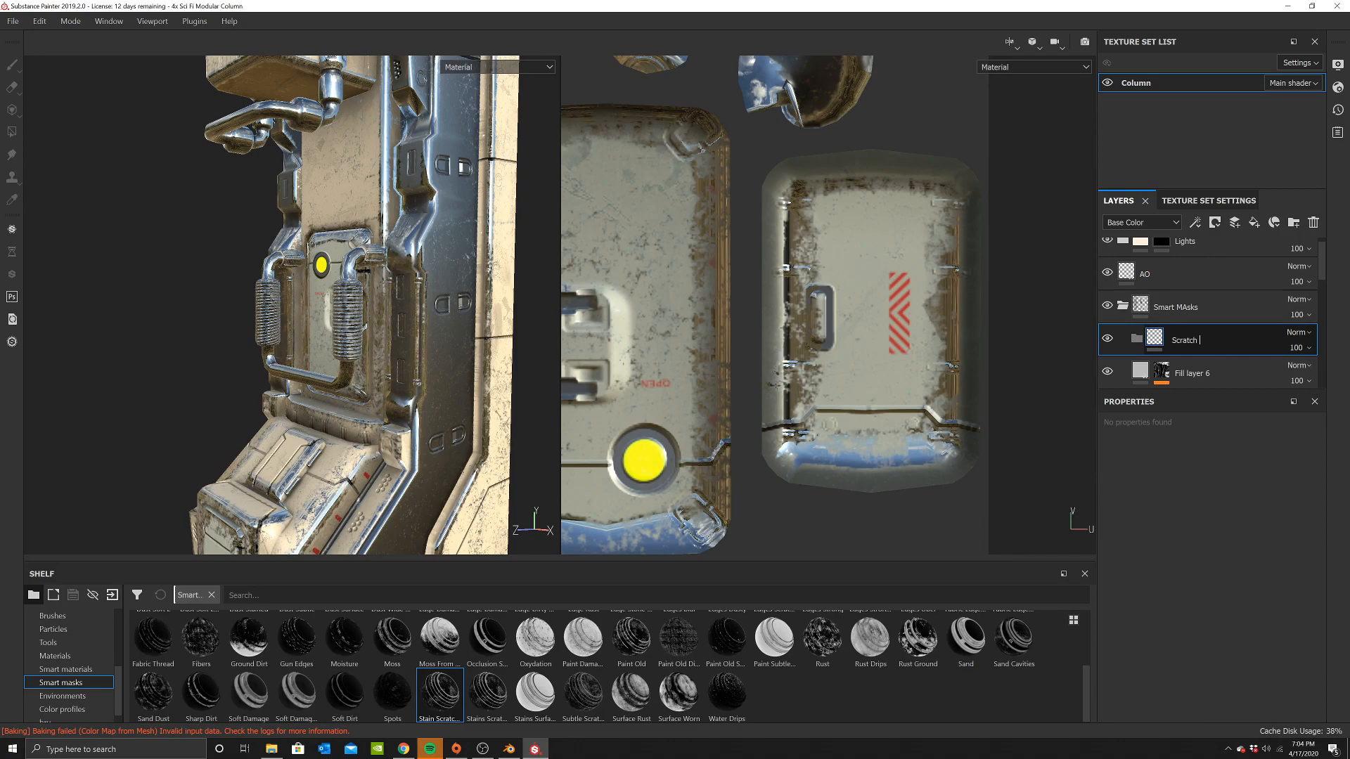
left_click_drag(1174, 372, 1224, 341)
right_click(1223, 341)
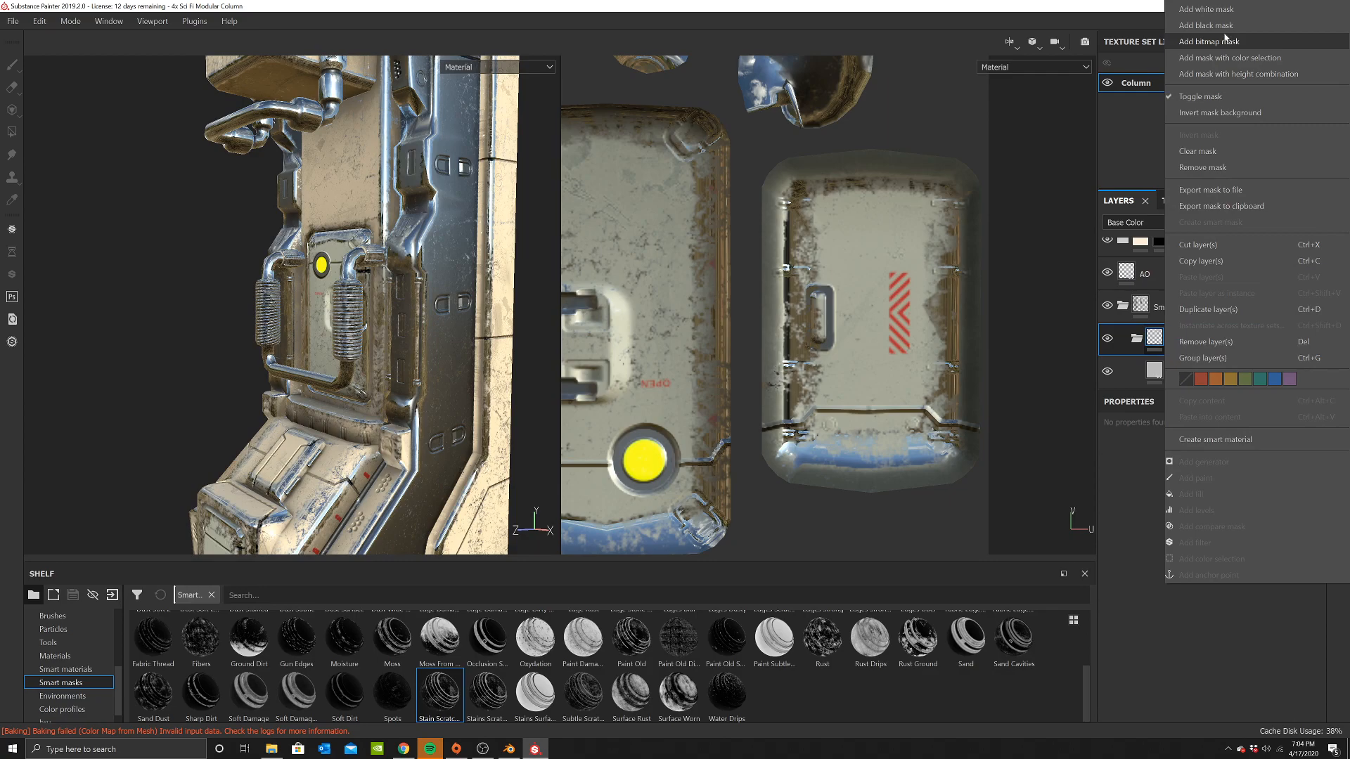
left_click(1224, 26)
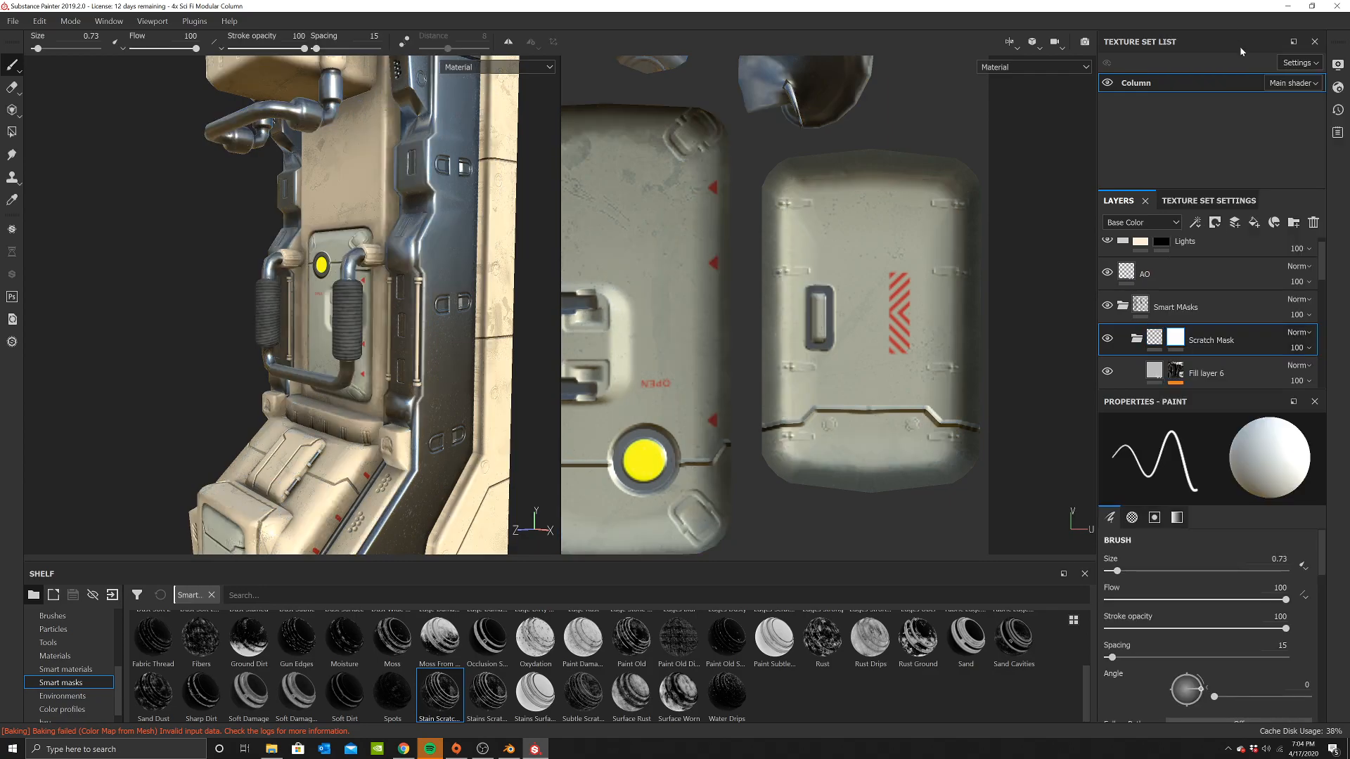
Choose the Dirt 1 brush and lower its flow to 30
left_click(69, 620)
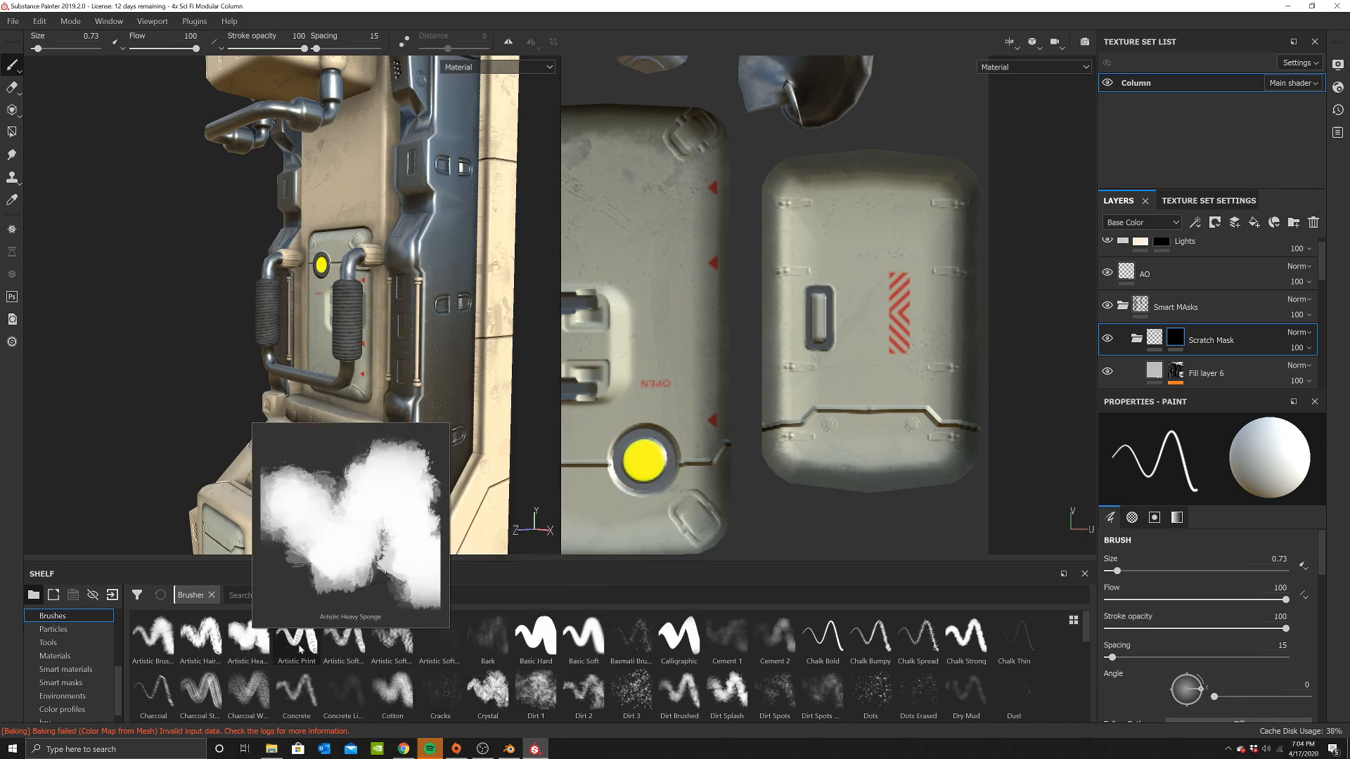
left_click(536, 693)
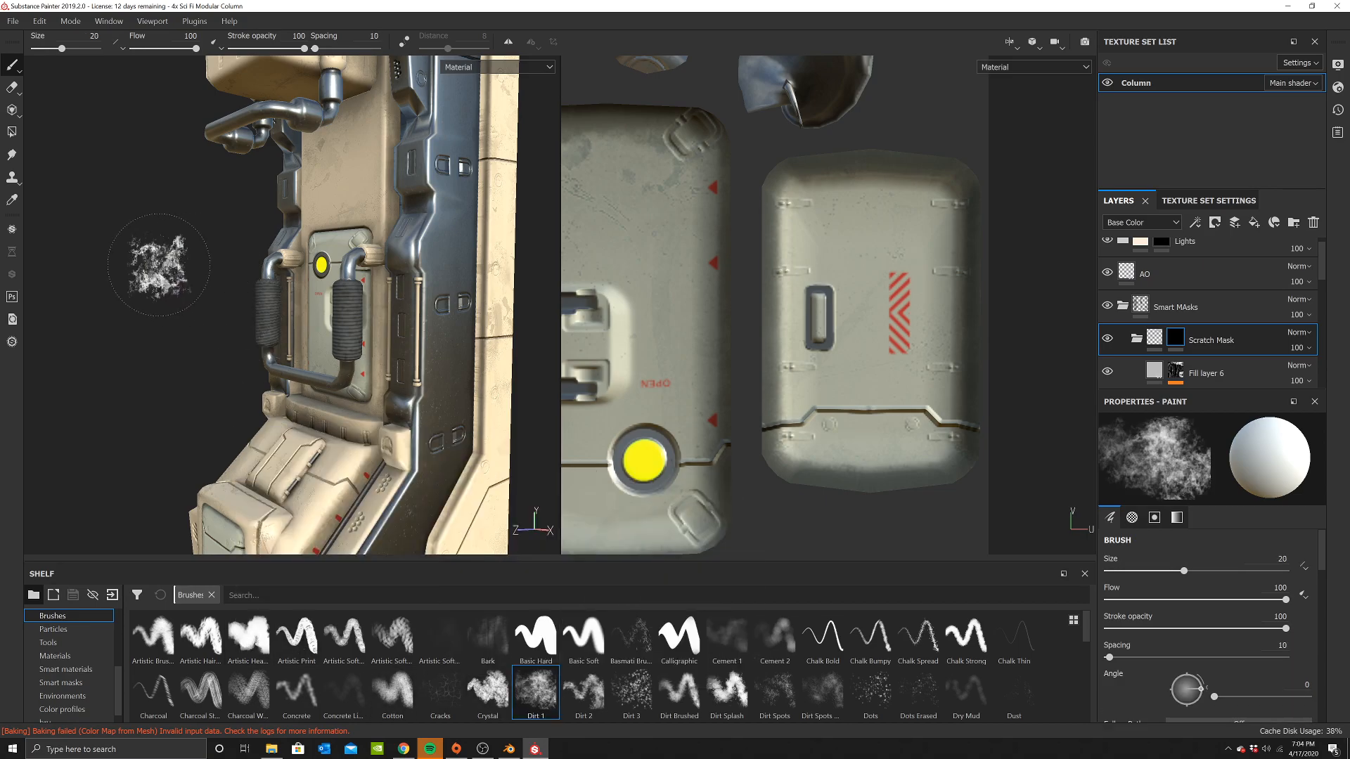
left_click(150, 49)
Turn on symmetry and paint scratches into the Scratch Mask folder's mask across the column's side panels and front
left_click_drag(292, 193, 280, 133, "alt")
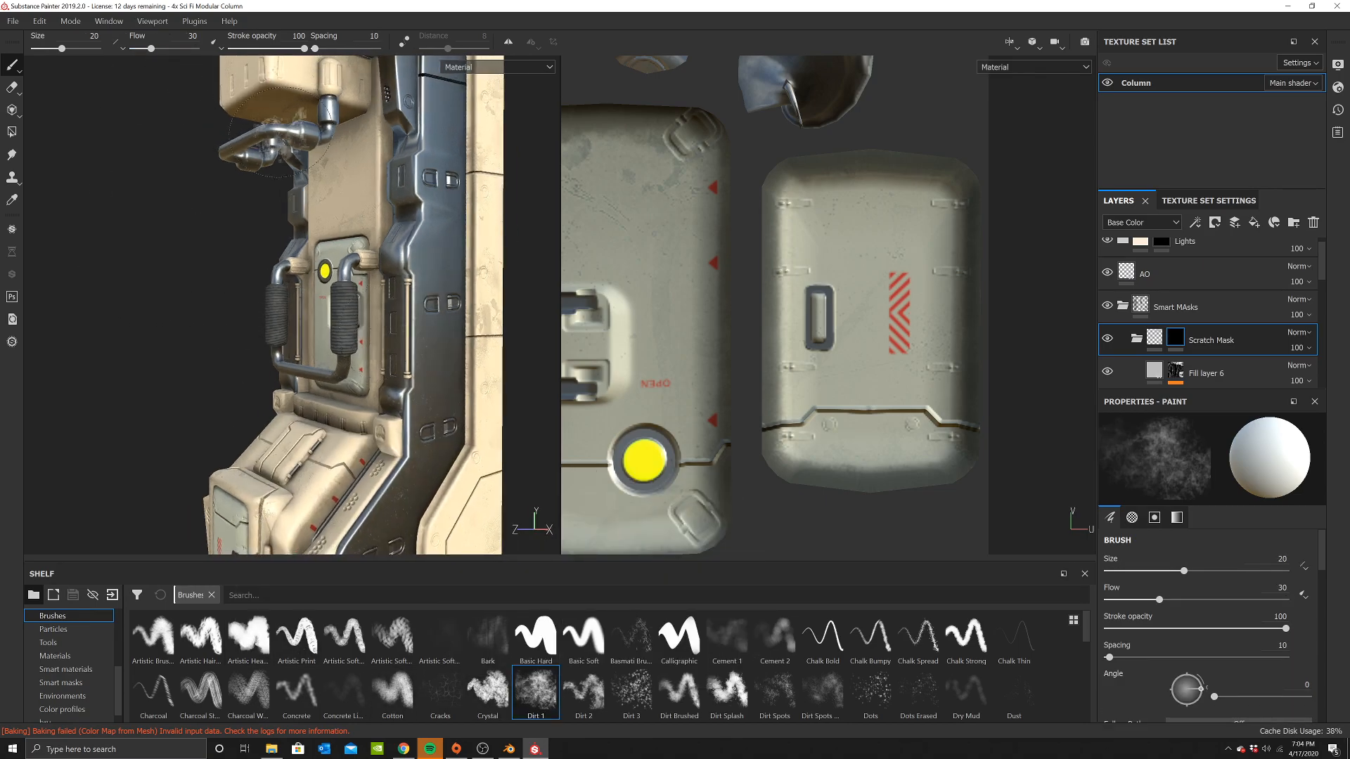
left_click_drag(477, 277, 452, 241, "alt")
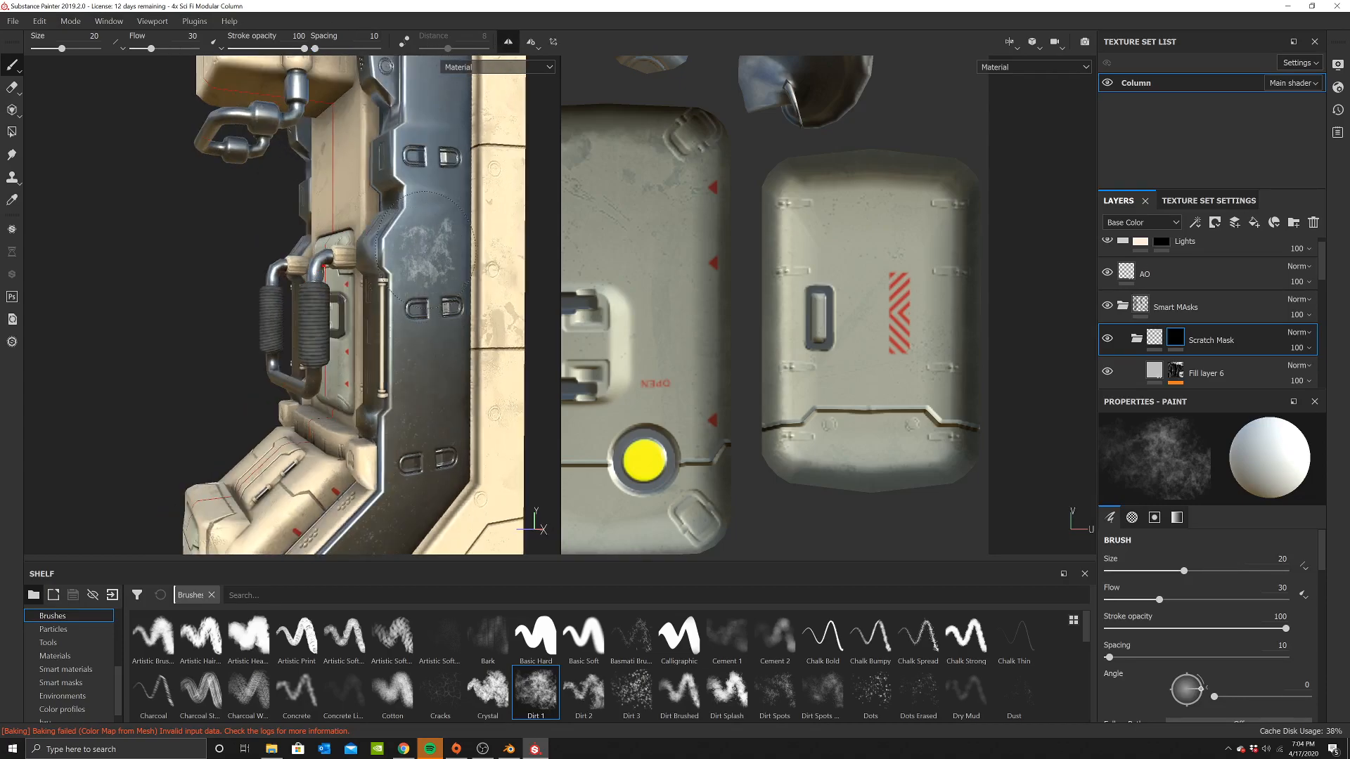
scroll(452, 211, "up", 4)
middle_click_drag(388, 280, 353, 253, "alt")
mouse_move(354, 253)
left_mouse_down("alt")
mouse_move(409, 336)
mouse_move(376, 316)
mouse_move(357, 272)
left_mouse_up("alt")
left_click_drag(378, 407, 380, 242, "alt")
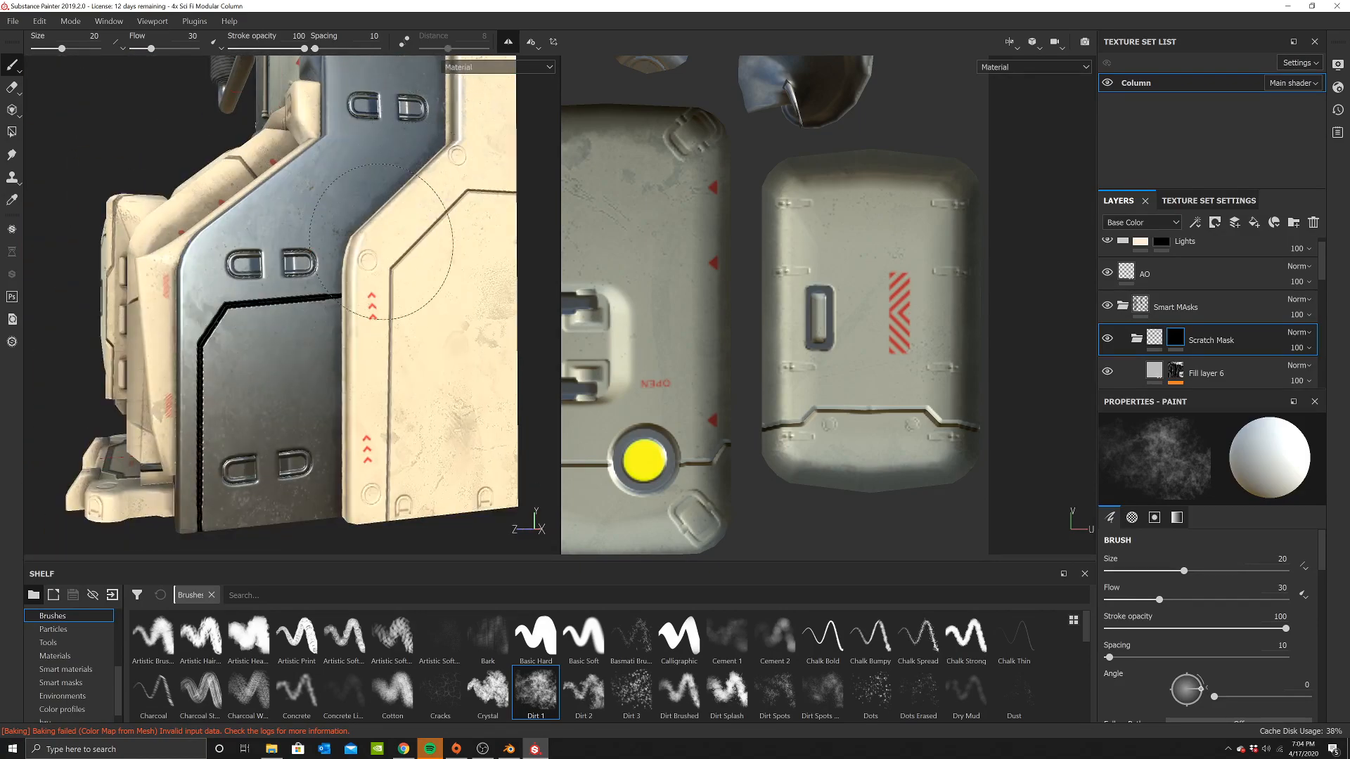
left_click_drag(431, 345, 289, 310, "alt")
left_click_drag(369, 255, 319, 320, "alt")
left_click_drag(378, 208, 328, 286, "alt")
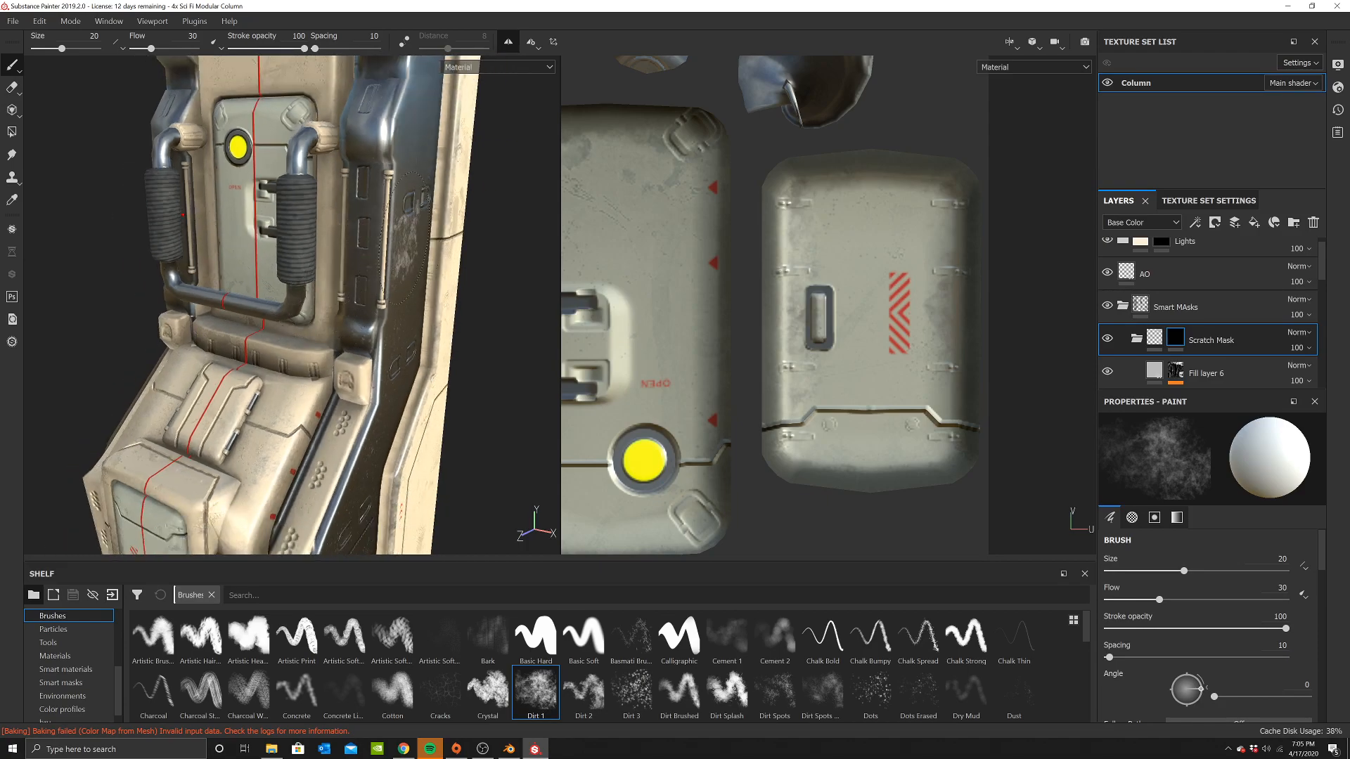
left_click_drag(305, 204, 248, 219, "alt")
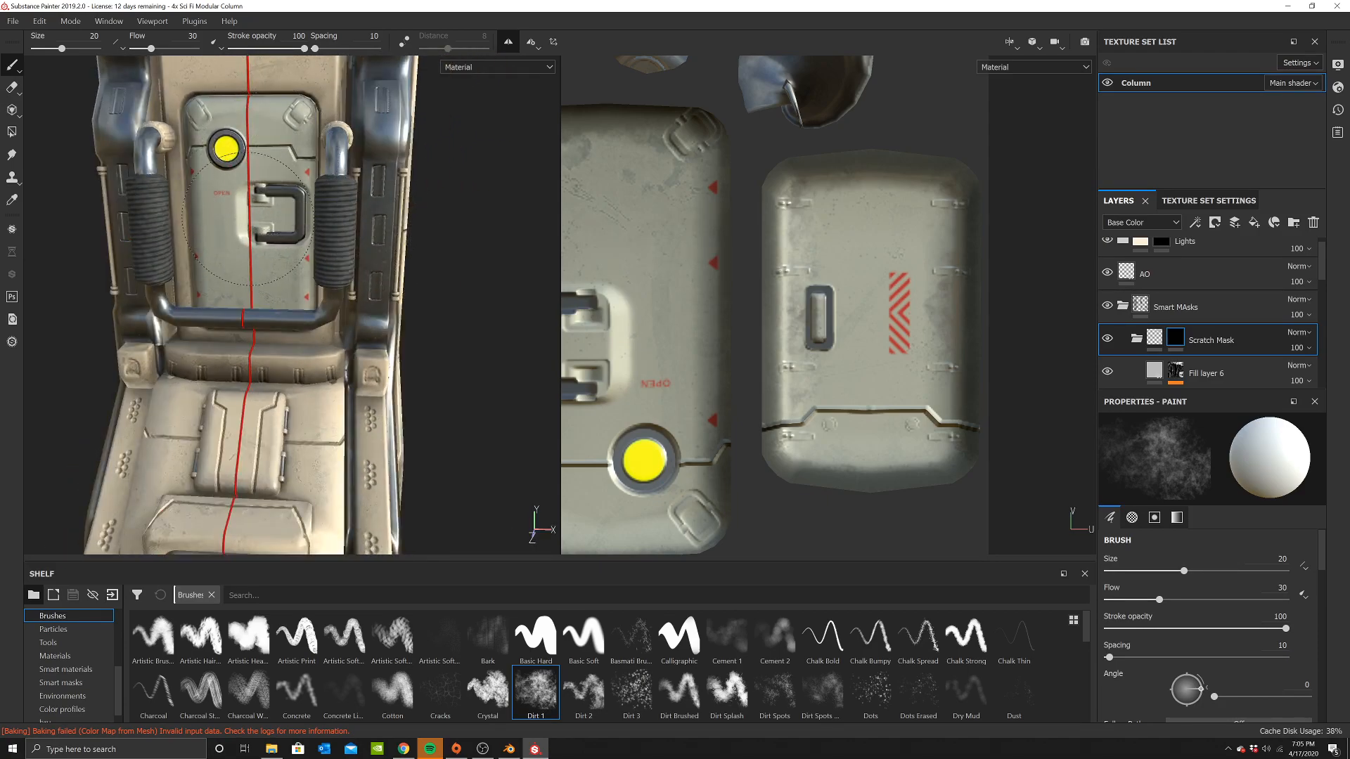
left_click_drag(281, 145, 404, 187, "alt")
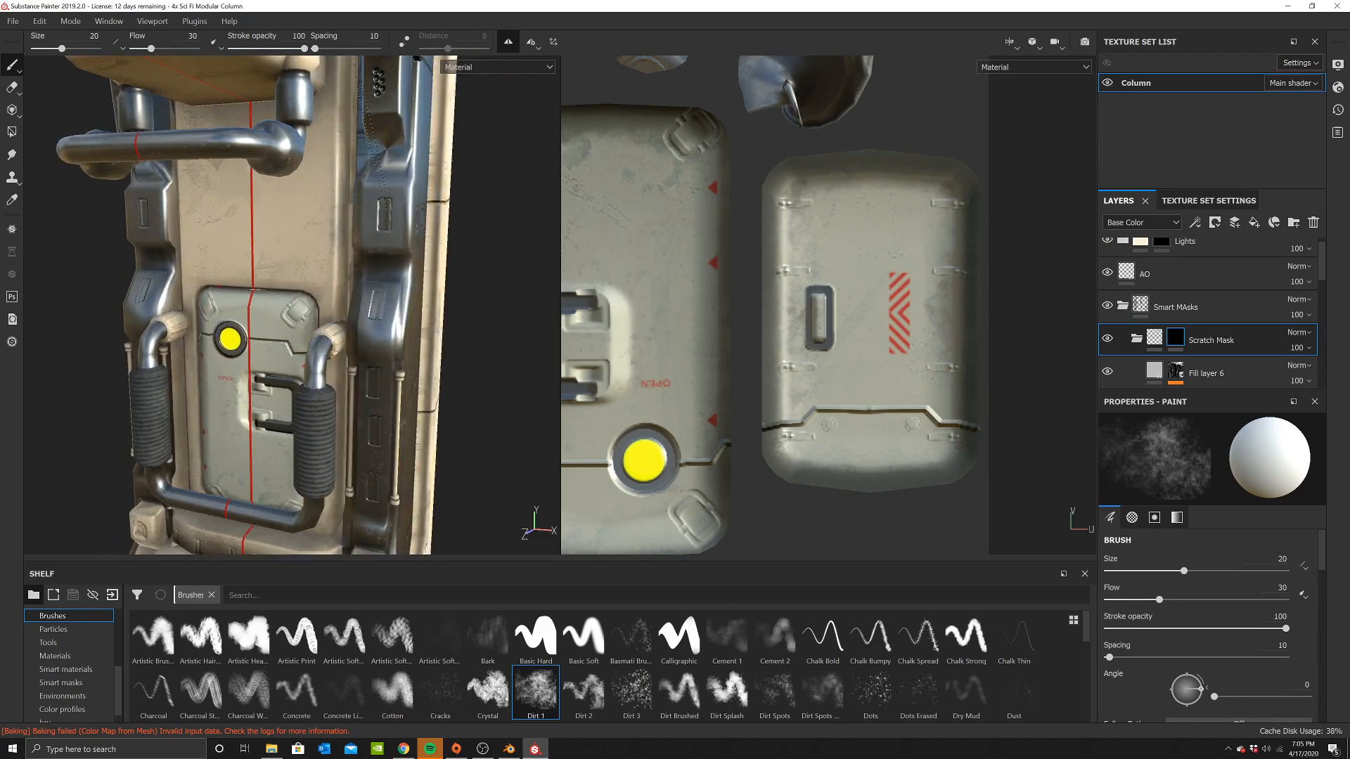
left_click_drag(370, 134, 397, 253, "alt")
right_click_drag(396, 253, 294, 239, "alt")
left_click_drag(355, 138, 302, 218, "alt")
left_click_drag(239, 248, 158, 267, "alt")
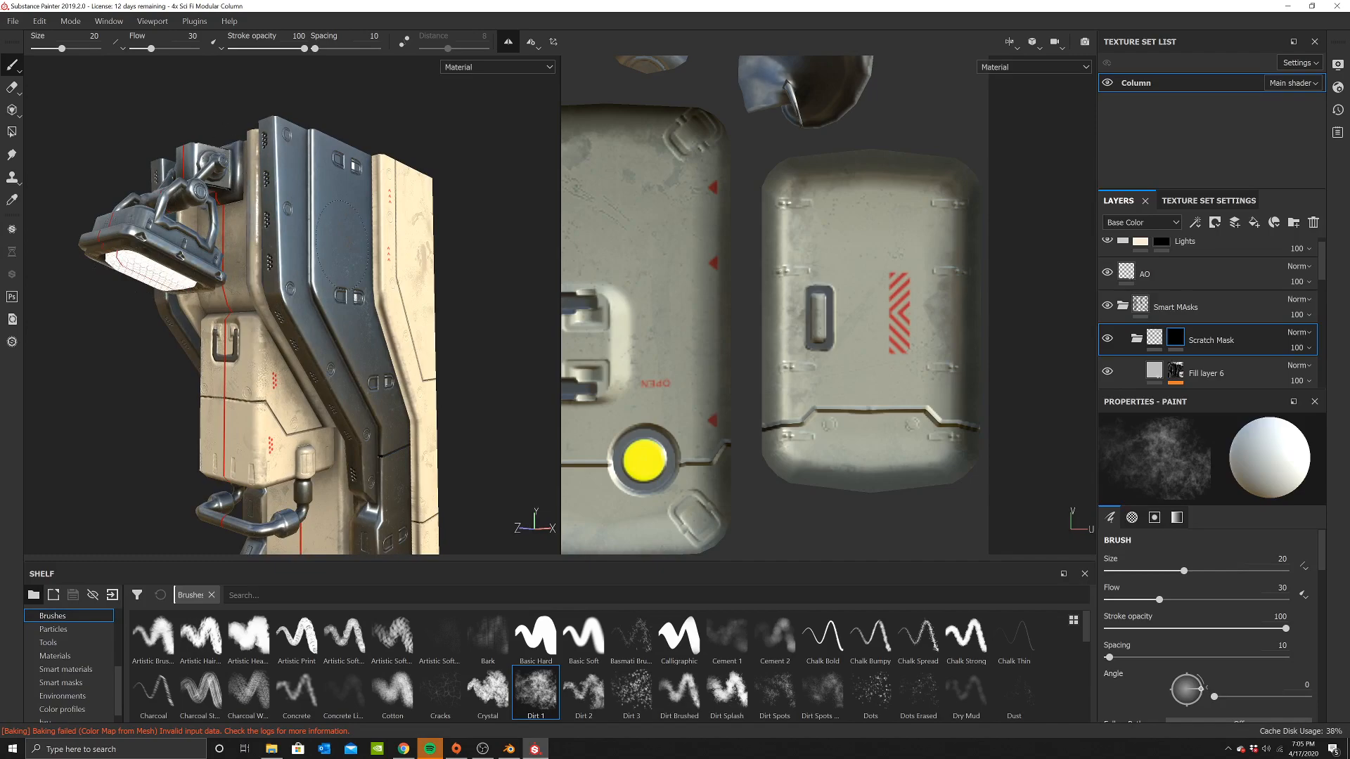
left_click_drag(400, 264, 465, 257, "alt")
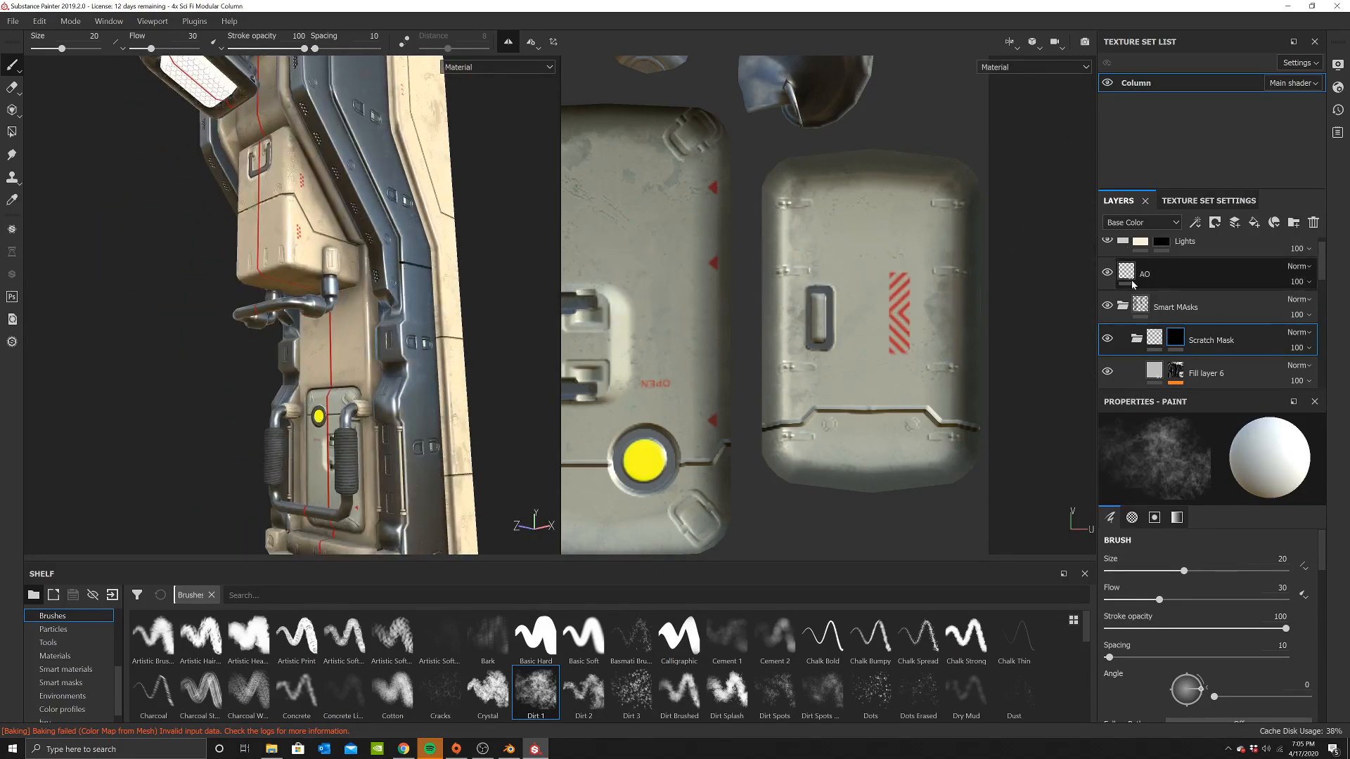
Toggle the color channel of Fill layer 6 off and on to compare its effect on the scratches
left_click(1165, 365)
key("p")
left_click(636, 256)
left_click(639, 257)
left_click(639, 257)
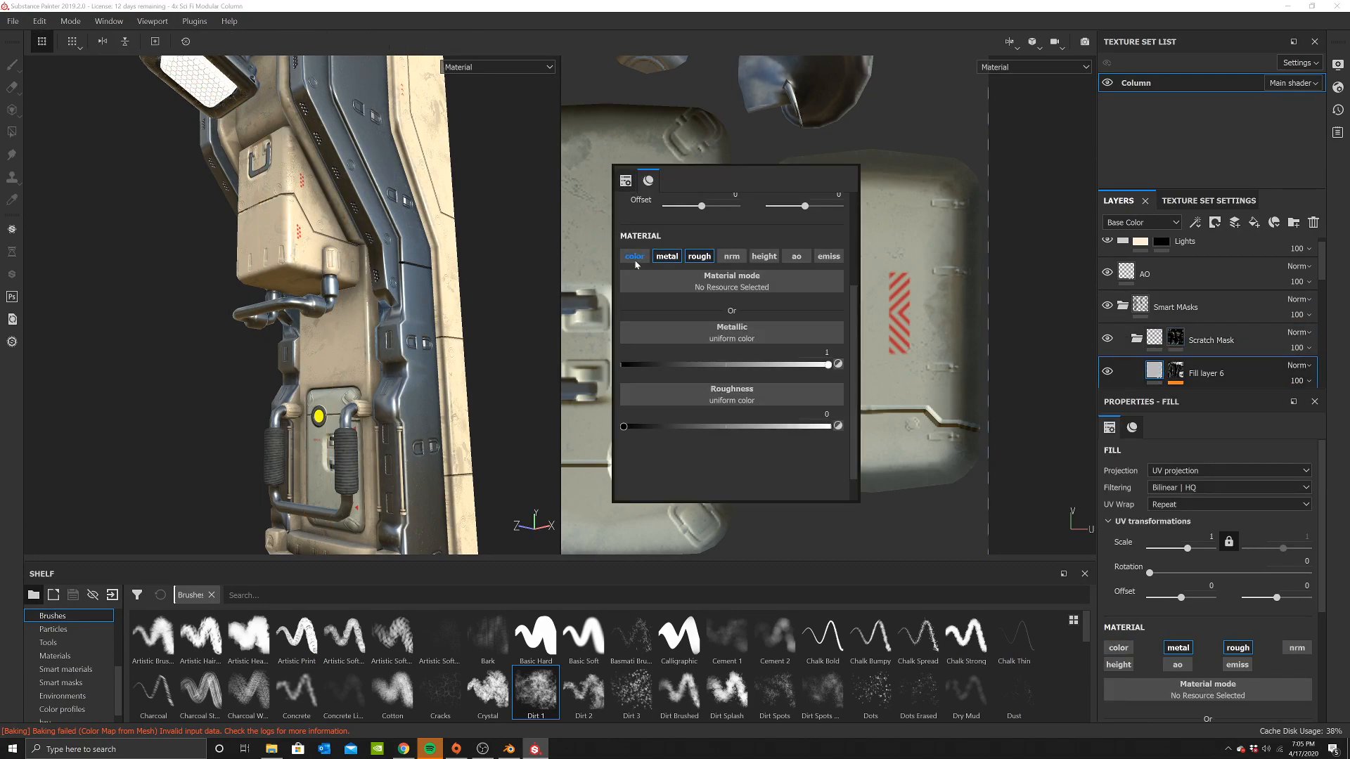
left_click(638, 257)
scroll(380, 354, "up", 2)
Select Fill layer 6's mask and set the brush flow to 100 for work on the dark side panel
left_click(1173, 372)
left_click_drag(478, 338, 366, 330, "alt")
scroll(365, 330, "up", 1)
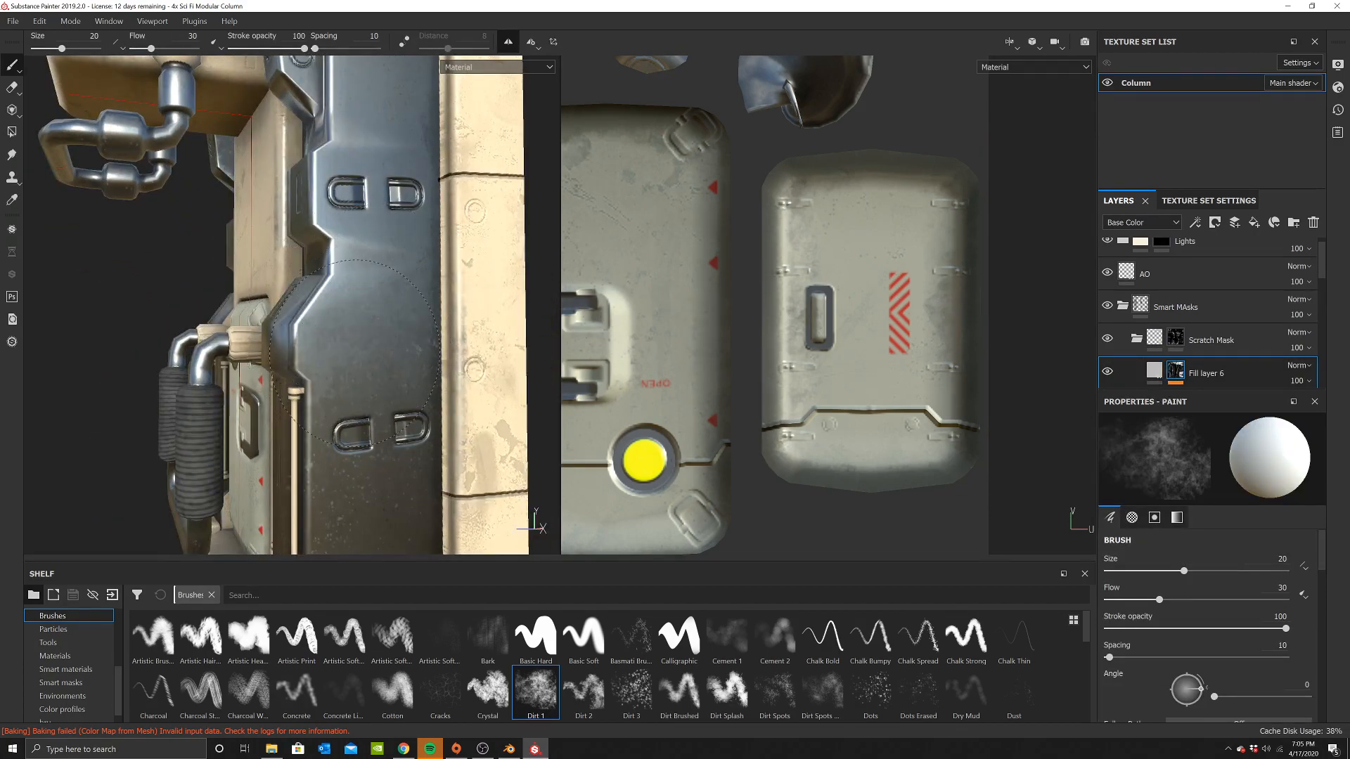
left_click_drag(167, 41, 200, 42)
scroll(350, 328, "up", 2)
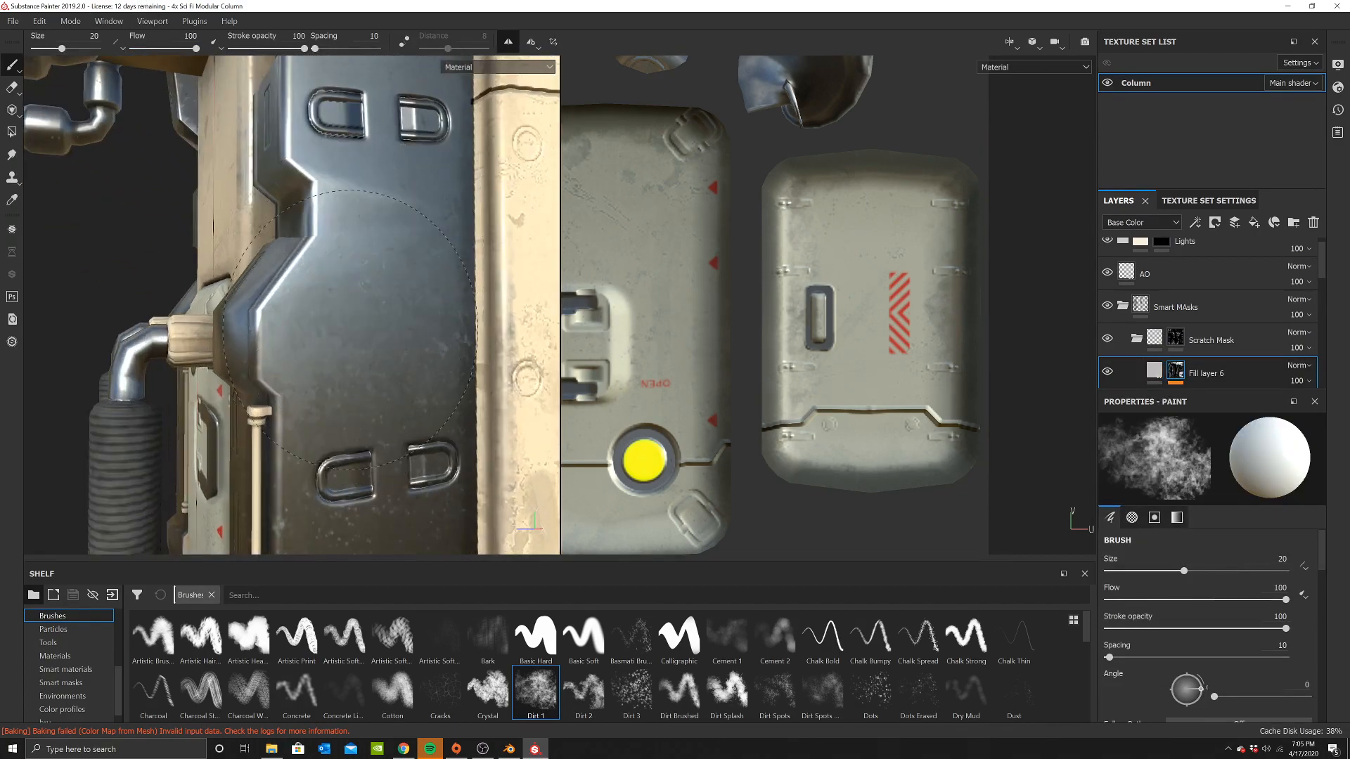
mouse_move(340, 306)
left_mouse_down("alt")
mouse_move(421, 326)
mouse_move(299, 270)
left_mouse_up("alt")
scroll(421, 326, "down", 2)
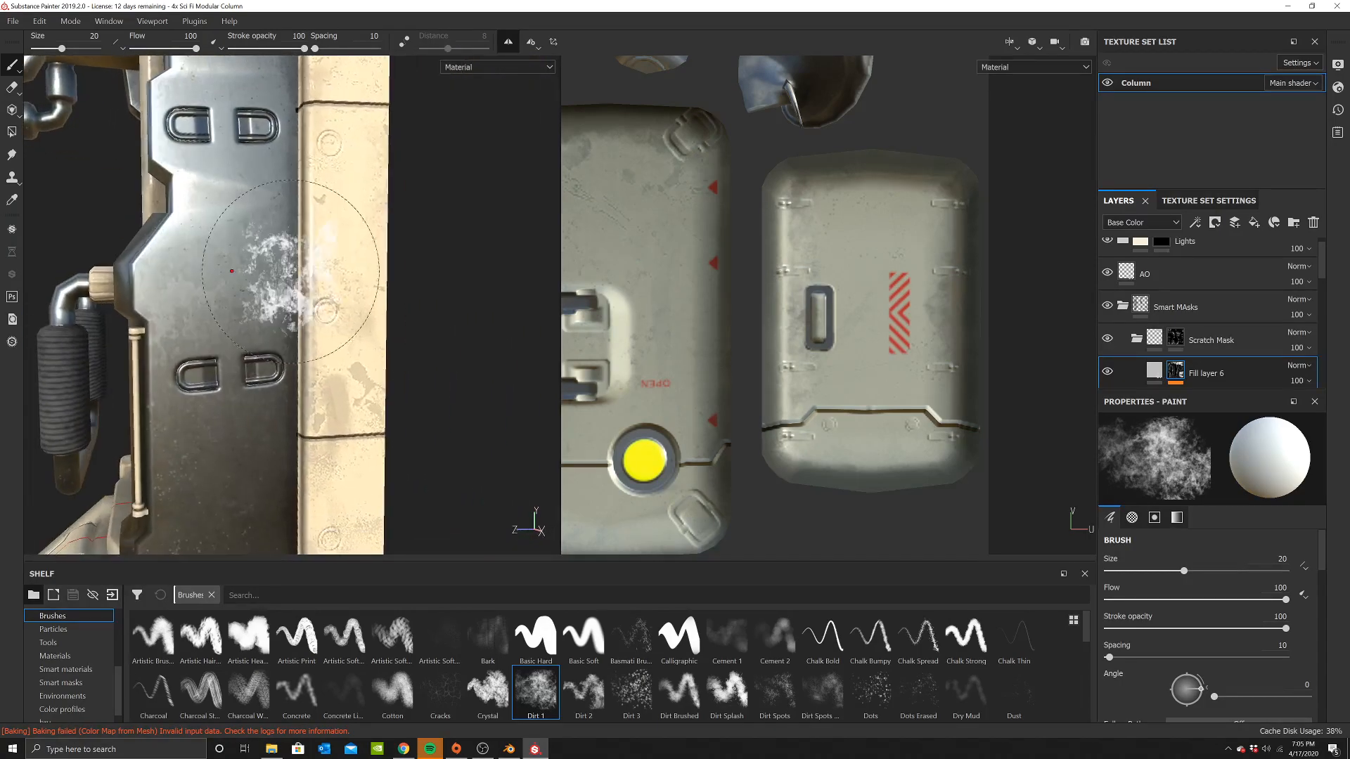
scroll(302, 302, "up", 1)
left_click_drag(246, 313, 421, 331, "alt")
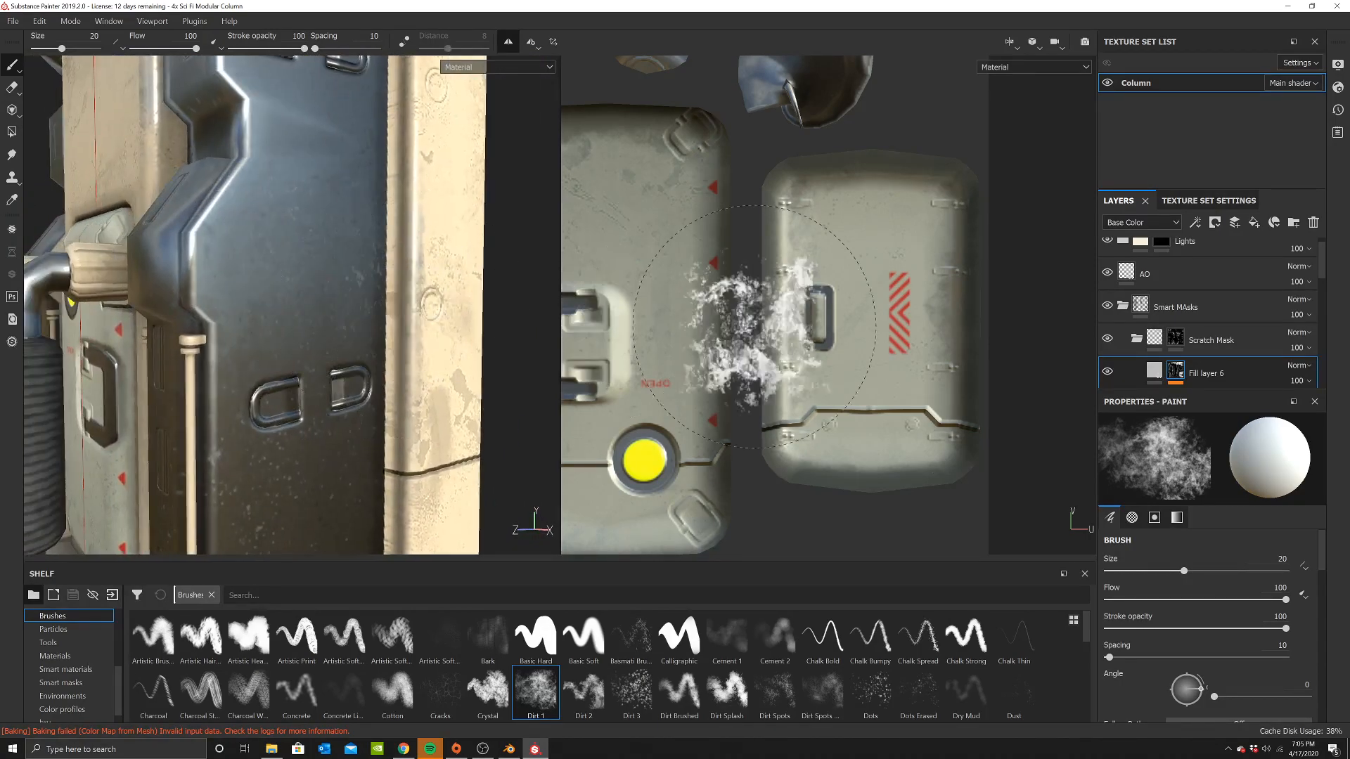
Set the Curvature of Fill layer 6's Mask Editor generator to 0
left_click(1175, 369)
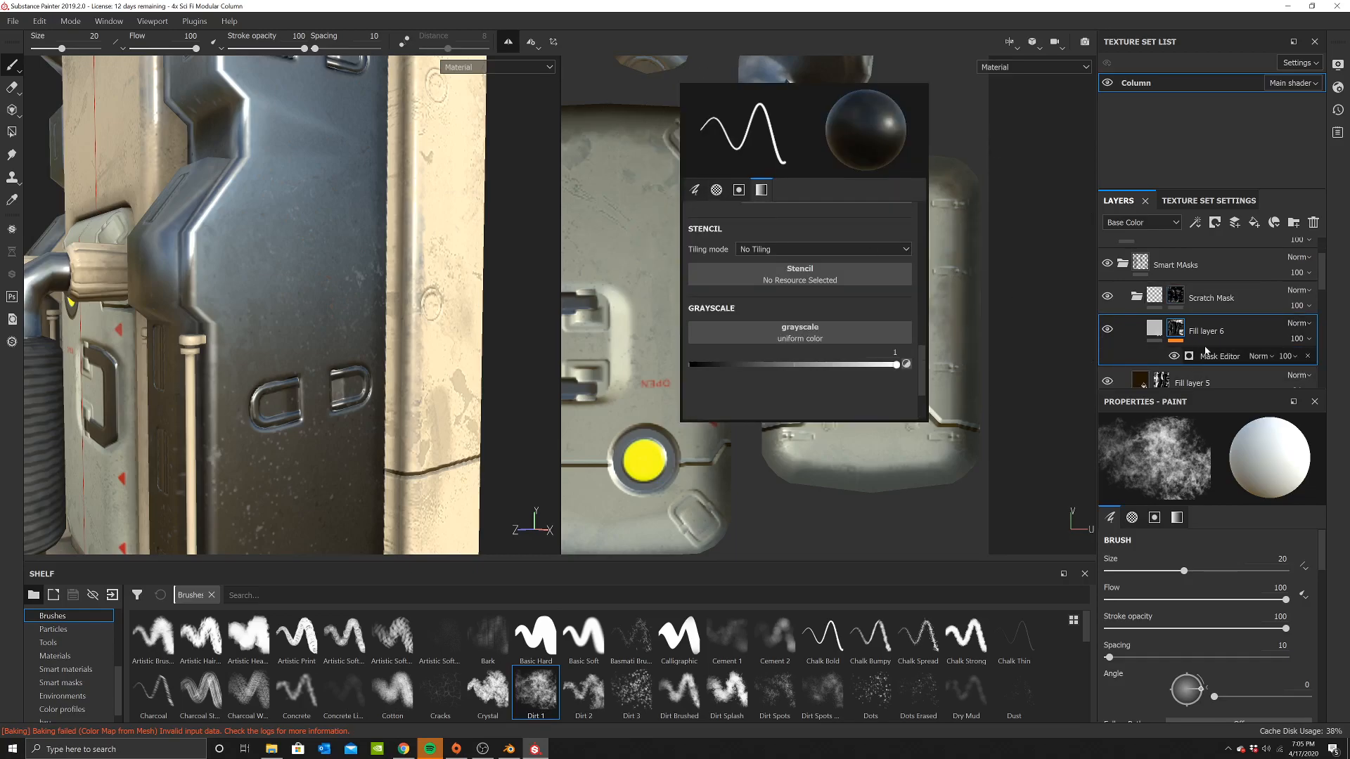
left_click(1216, 357)
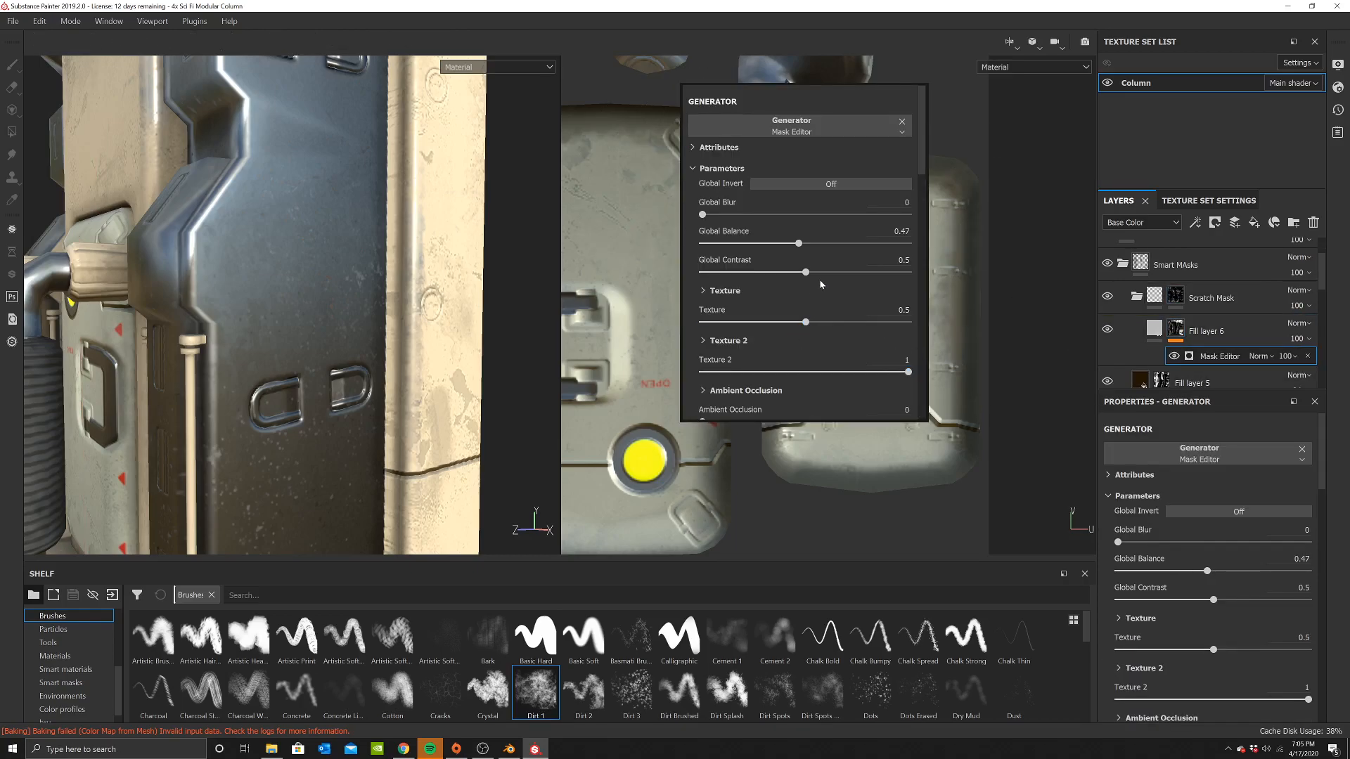
scroll(817, 282, "down", 5)
left_click_drag(829, 262, 747, 266)
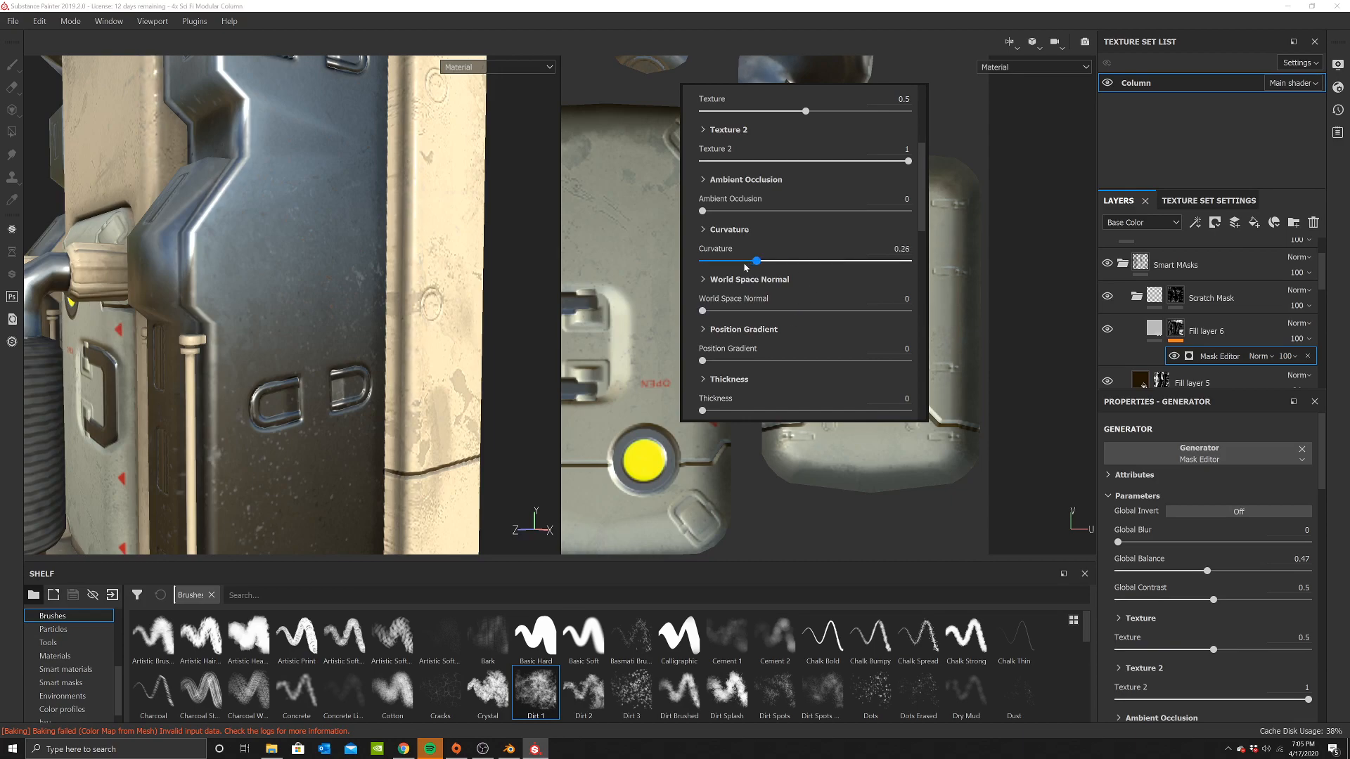
scroll(803, 220, "up", 1)
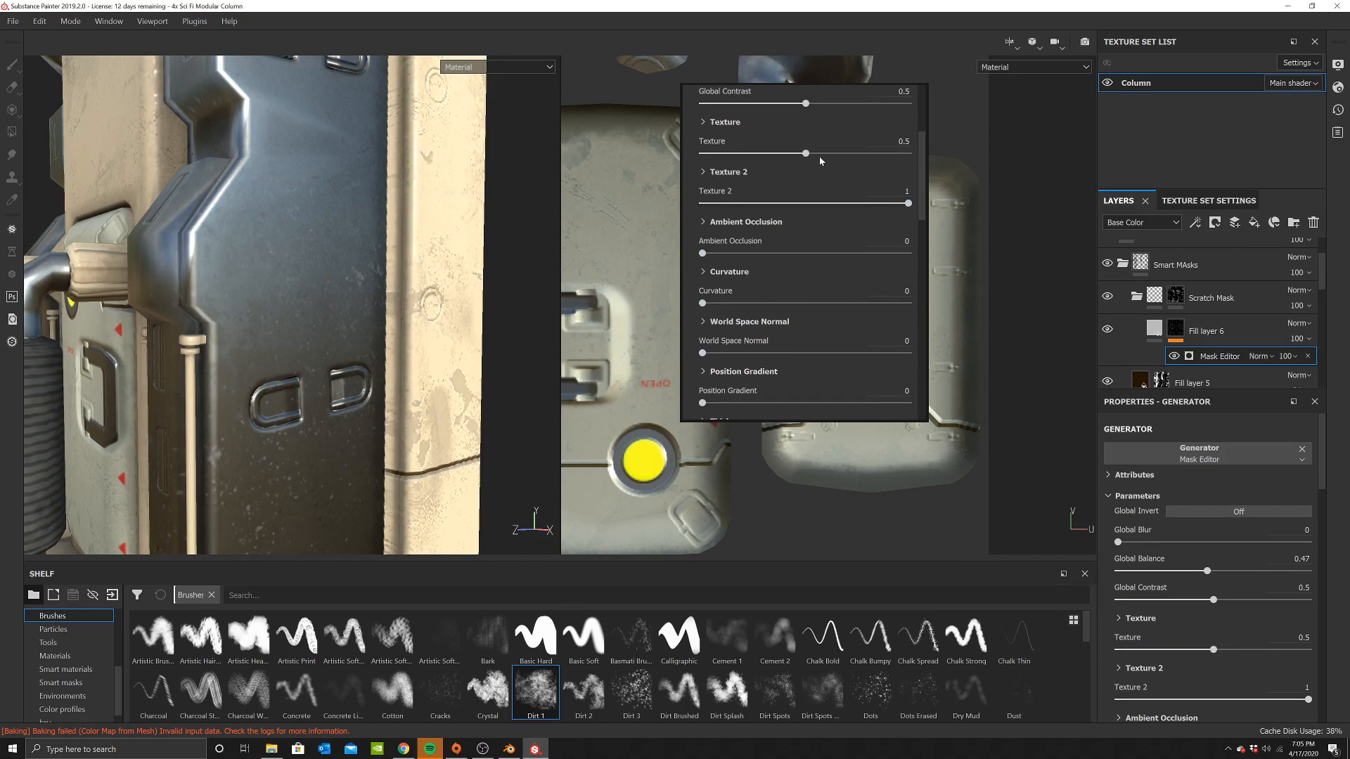
Clear and remove the painted mask of the Scratch Mask folder and replace it with a white mask
left_click(1175, 295)
right_click(1175, 295)
key("Escape")
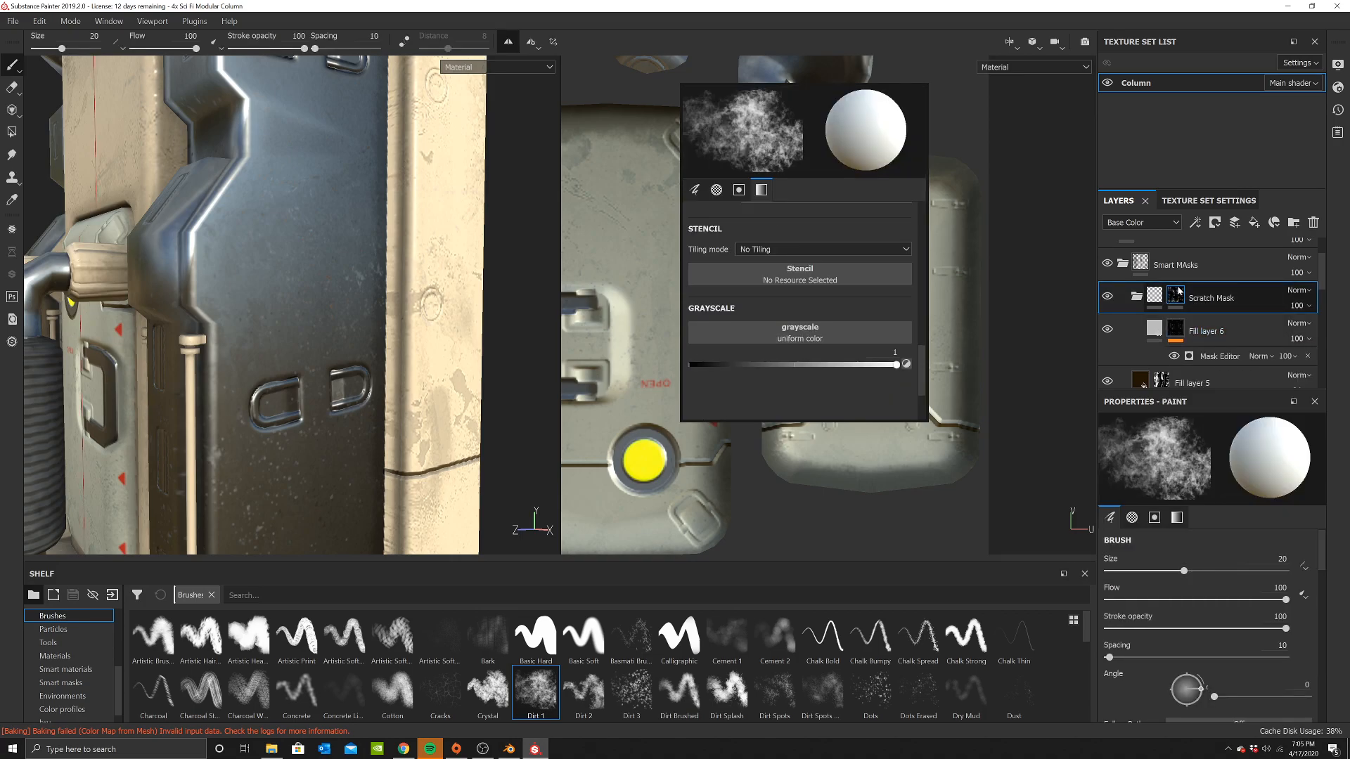
right_click(1175, 295)
left_click(1212, 442)
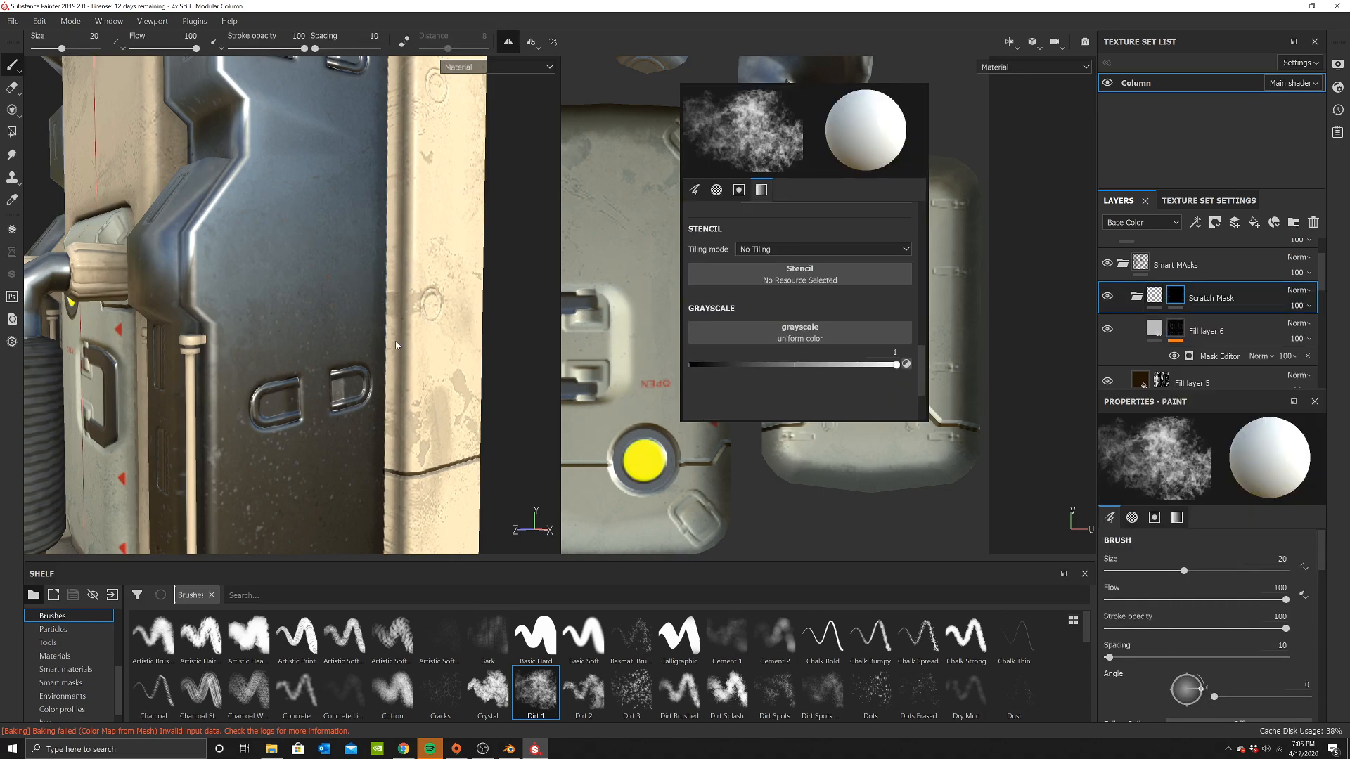
right_click(1195, 300)
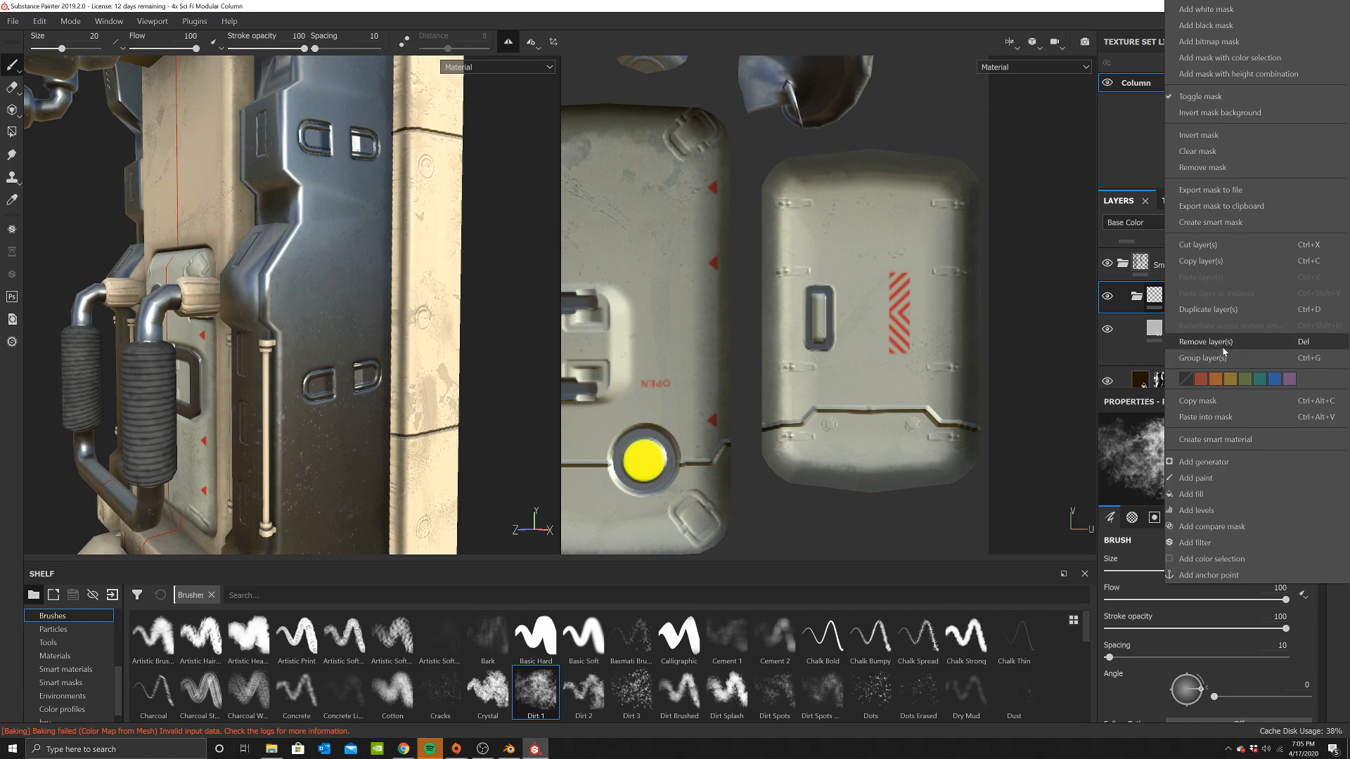
left_click(1202, 167)
left_click_drag(377, 388, 402, 340, "alt")
right_click(1179, 297)
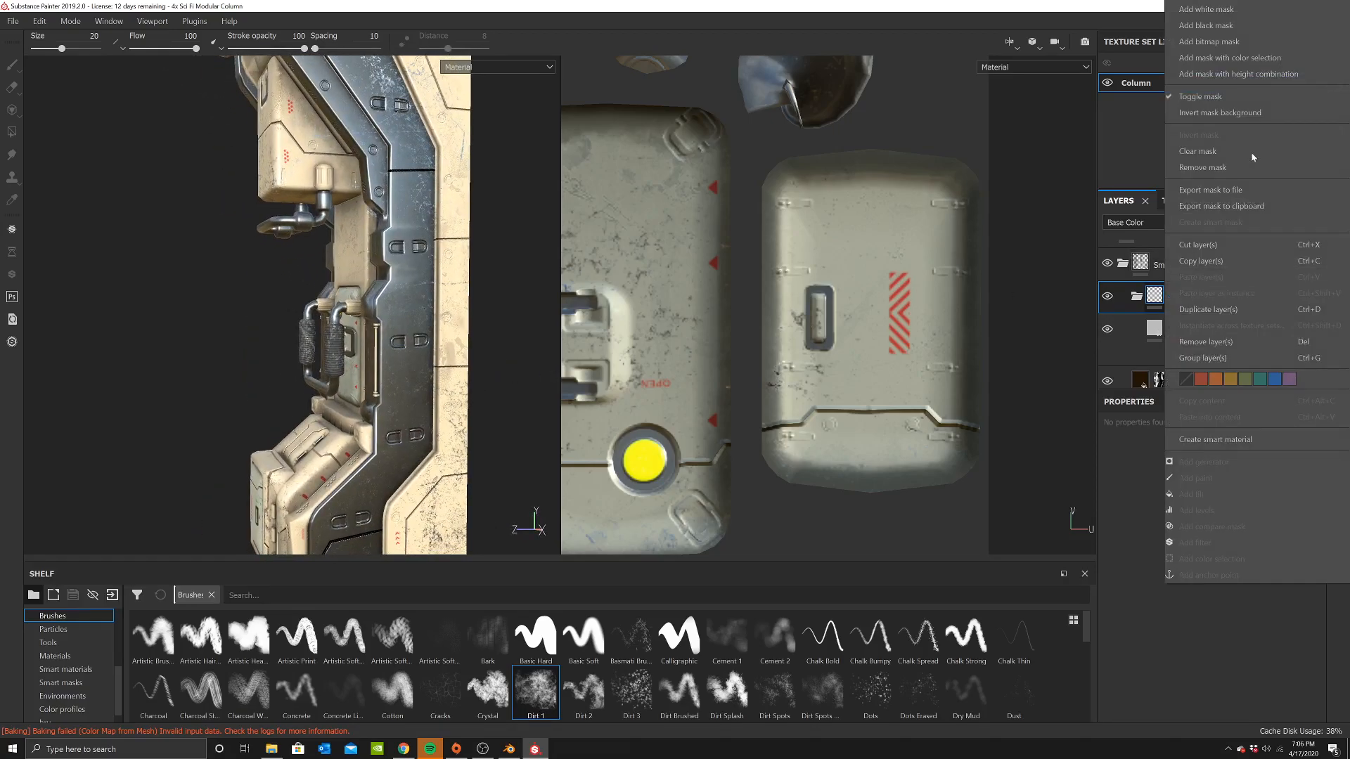
left_click(1207, 15)
Paint black with the Dirt 1 brush on the folder's mask to remove some scratches around the column
scroll(406, 344, "up", 5)
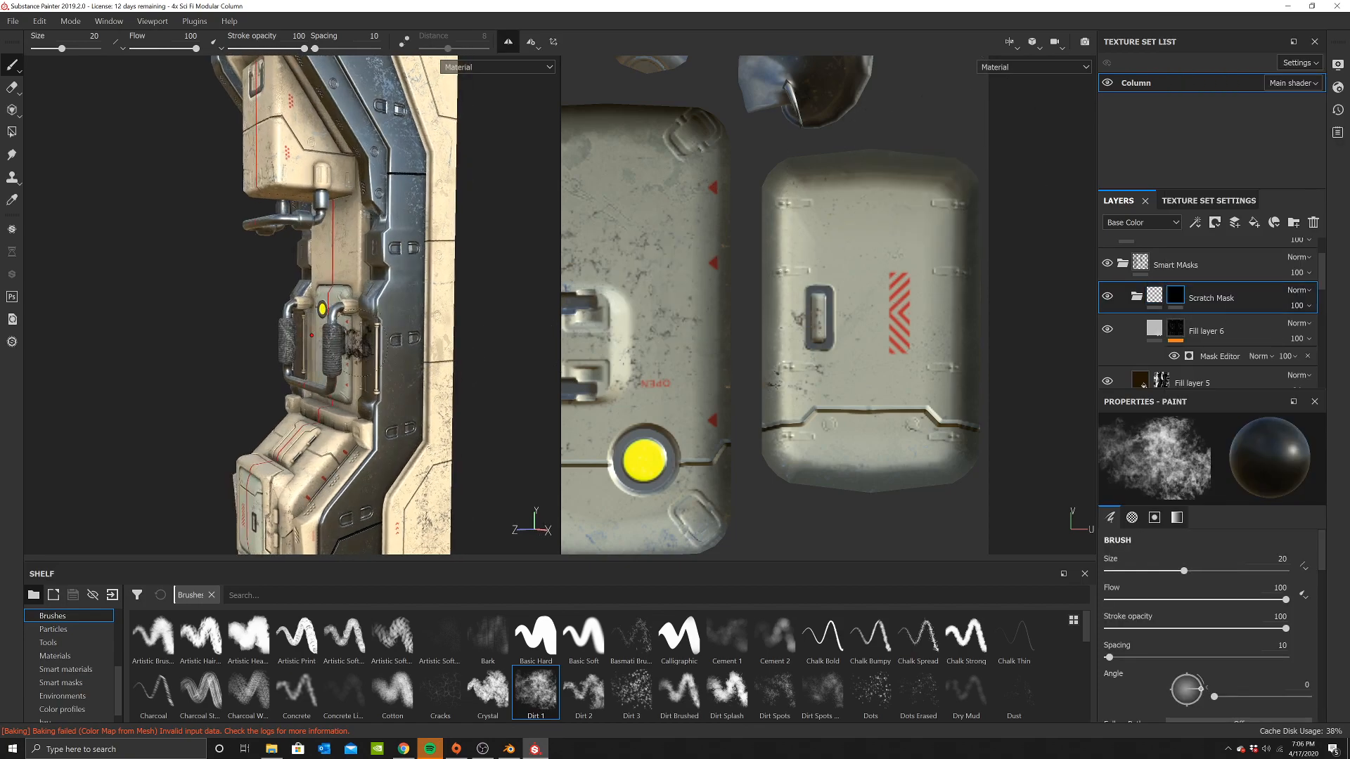
left_click_drag(329, 408, 222, 287, "alt")
left_click_drag(252, 336, 331, 311, "alt")
scroll(337, 299, "down", 5)
middle_click_drag(331, 311, 331, 410, "alt")
left_click_drag(422, 274, 648, 310, "alt")
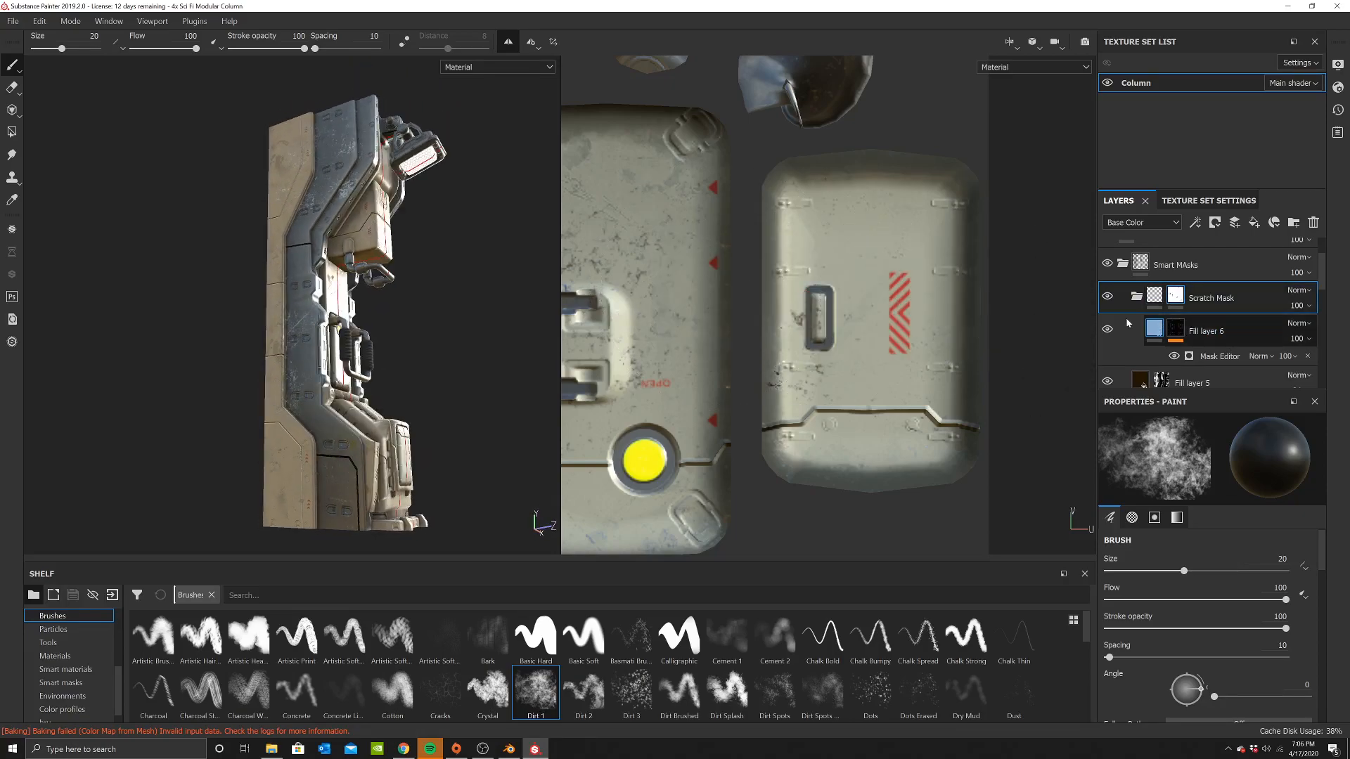
Raise the roughness of Fill layer 6 to about 0.29
left_click(1156, 329)
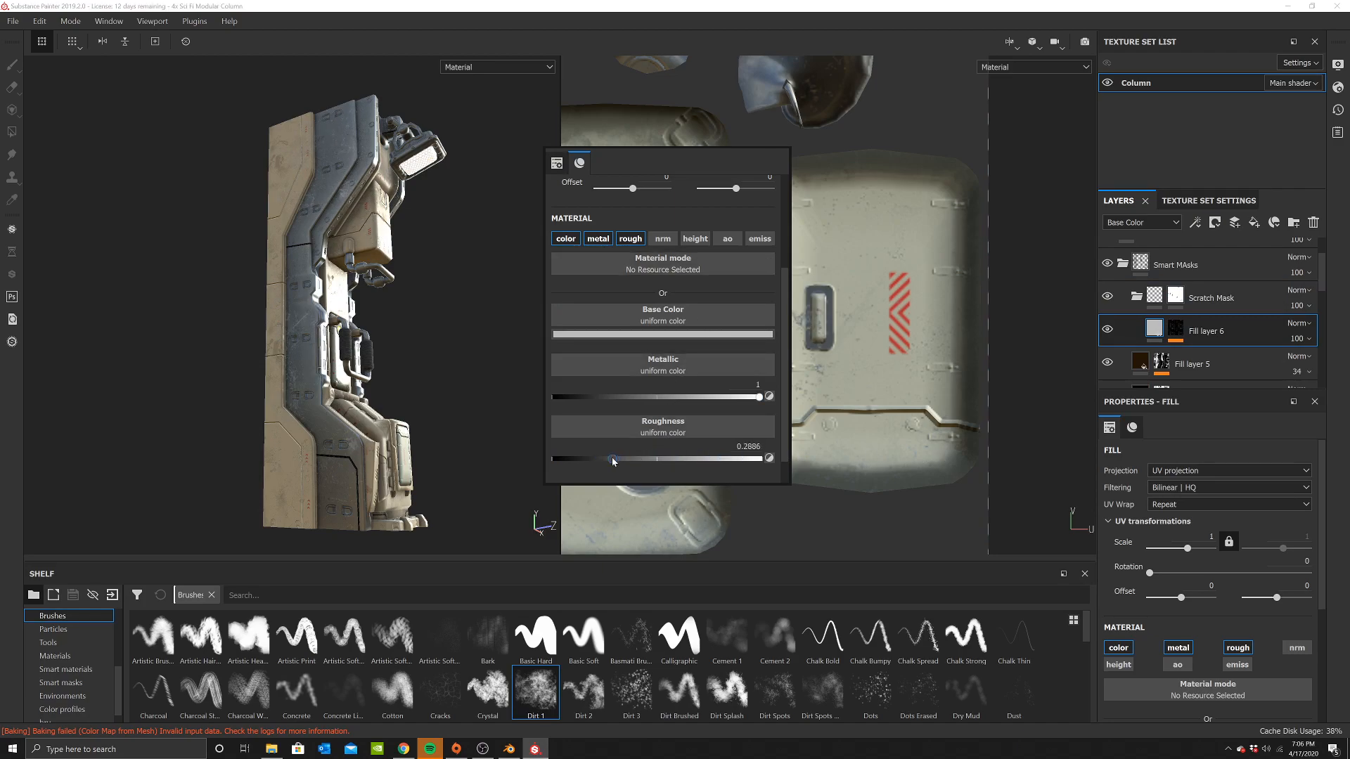
left_click_drag(248, 342, 380, 365, "alt")
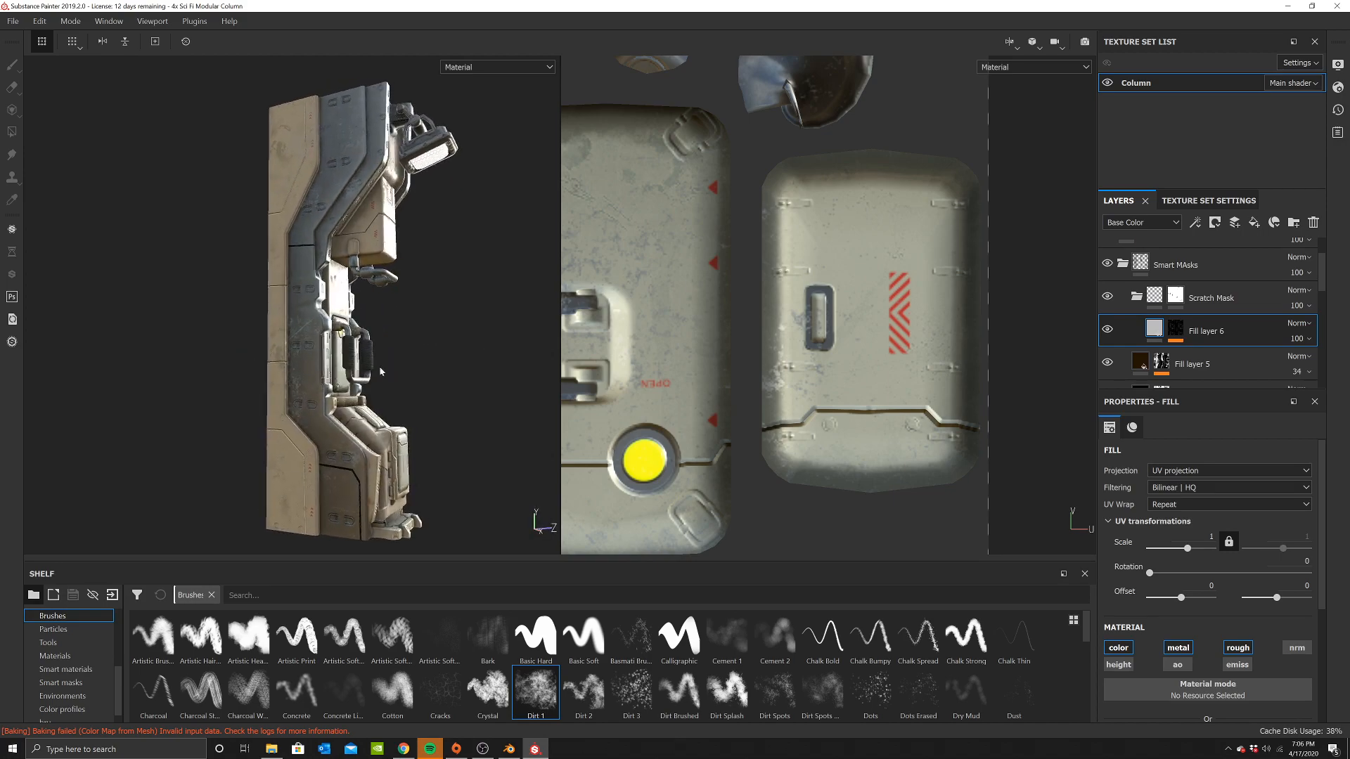
left_click_drag(489, 295, 207, 308, "alt")
scroll(253, 306, "up", 2)
left_click_drag(394, 329, 599, 304, "alt")
scroll(366, 299, "down", 3)
mouse_move(379, 295)
left_mouse_down("alt")
mouse_move(300, 291)
mouse_move(365, 294)
left_mouse_up("alt")
scroll(343, 292, "up", 1)
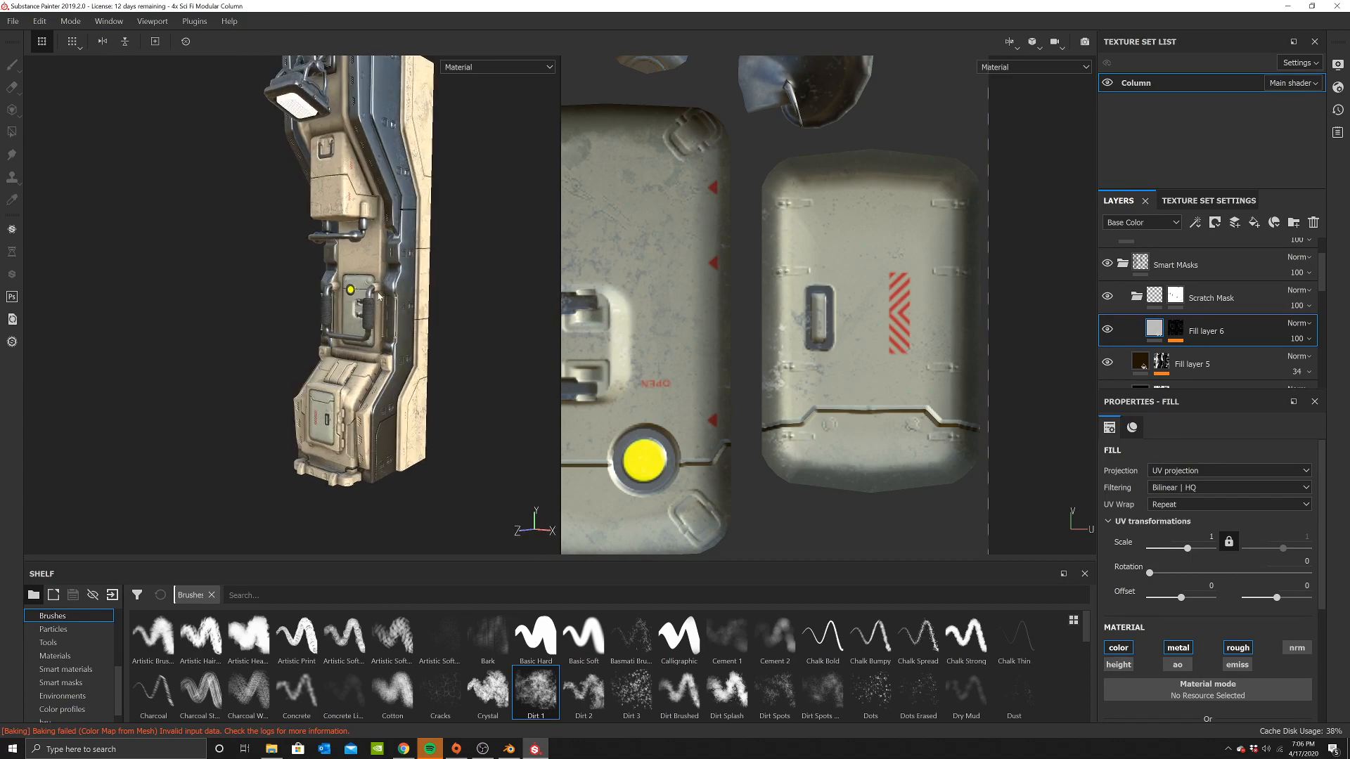
Collapse the Scratch Mask folder and add a new fill layer above it with the Dirt Spots smart mask
scroll(1190, 300, "up", 1)
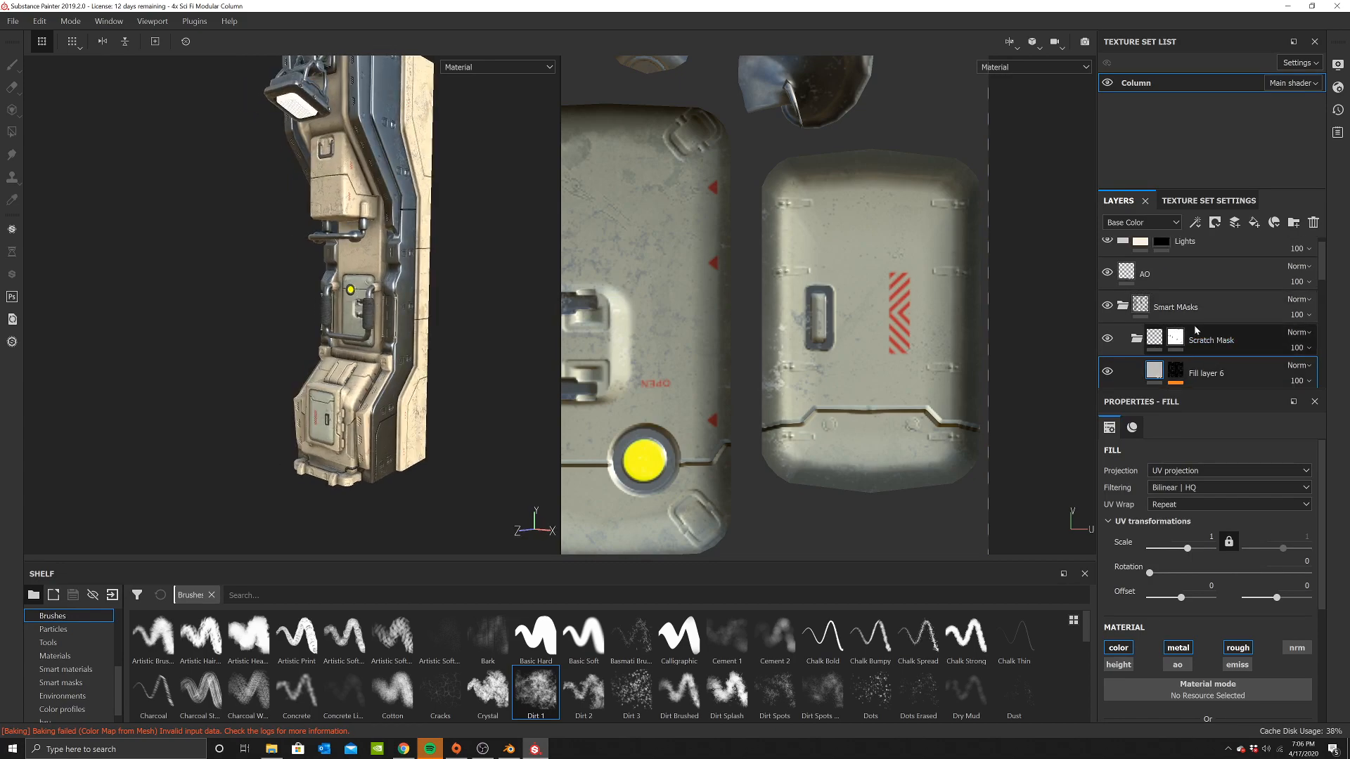
left_click(1173, 339)
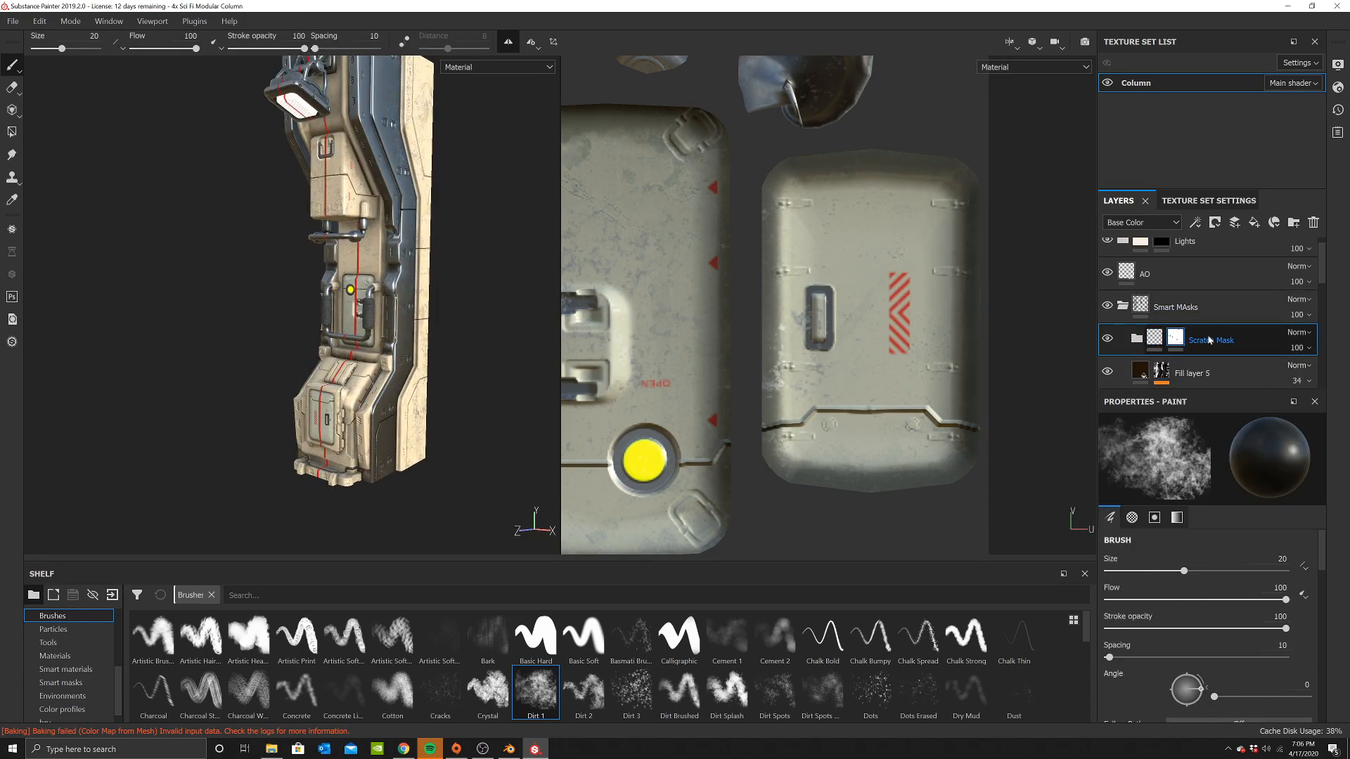
left_click(1253, 222)
left_click(60, 682)
left_click_drag(775, 635, 1205, 340)
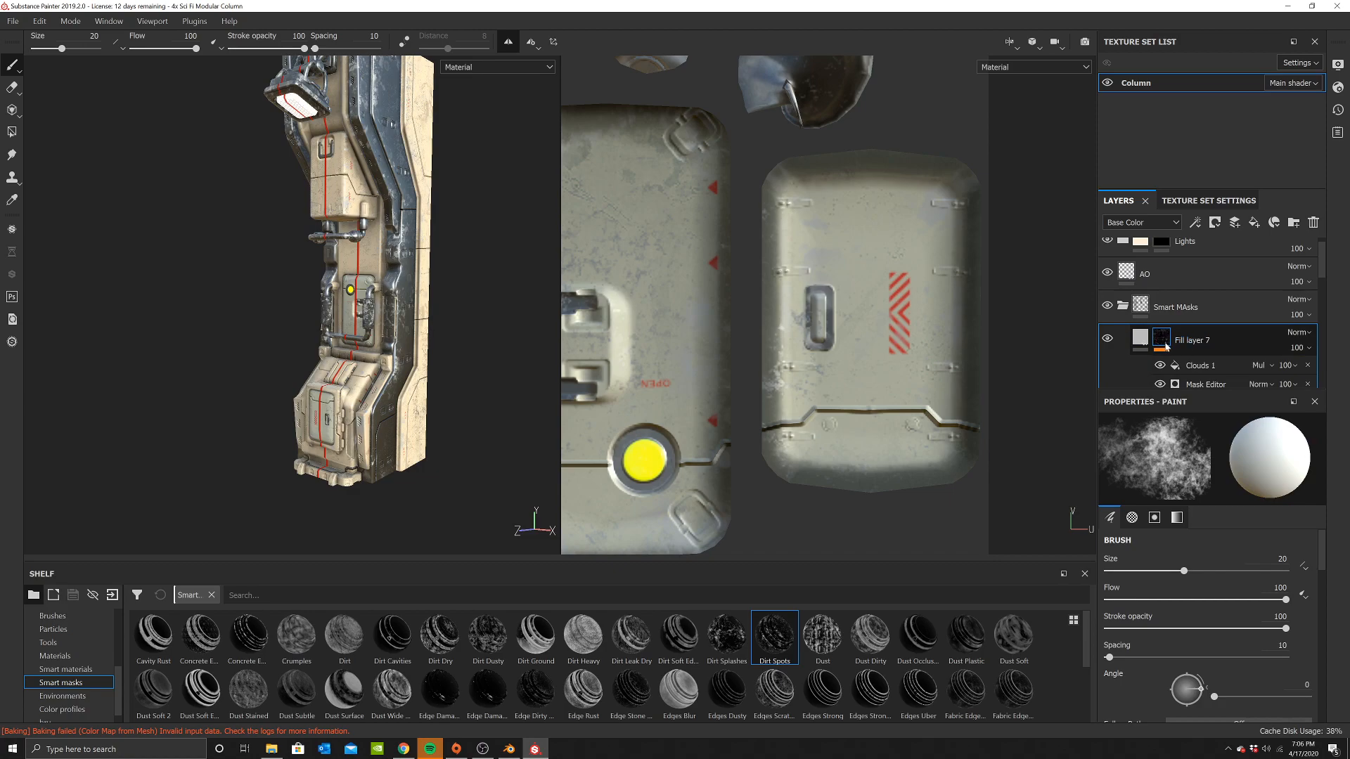
Set Fill layer 7's base color to dark brown (0.056, 0.025, 0.002) and its roughness to about 0.8
left_click(1142, 340)
scroll(277, 313, "up", 2)
left_click_drag(277, 314, 218, 313, "alt")
right_click(633, 244)
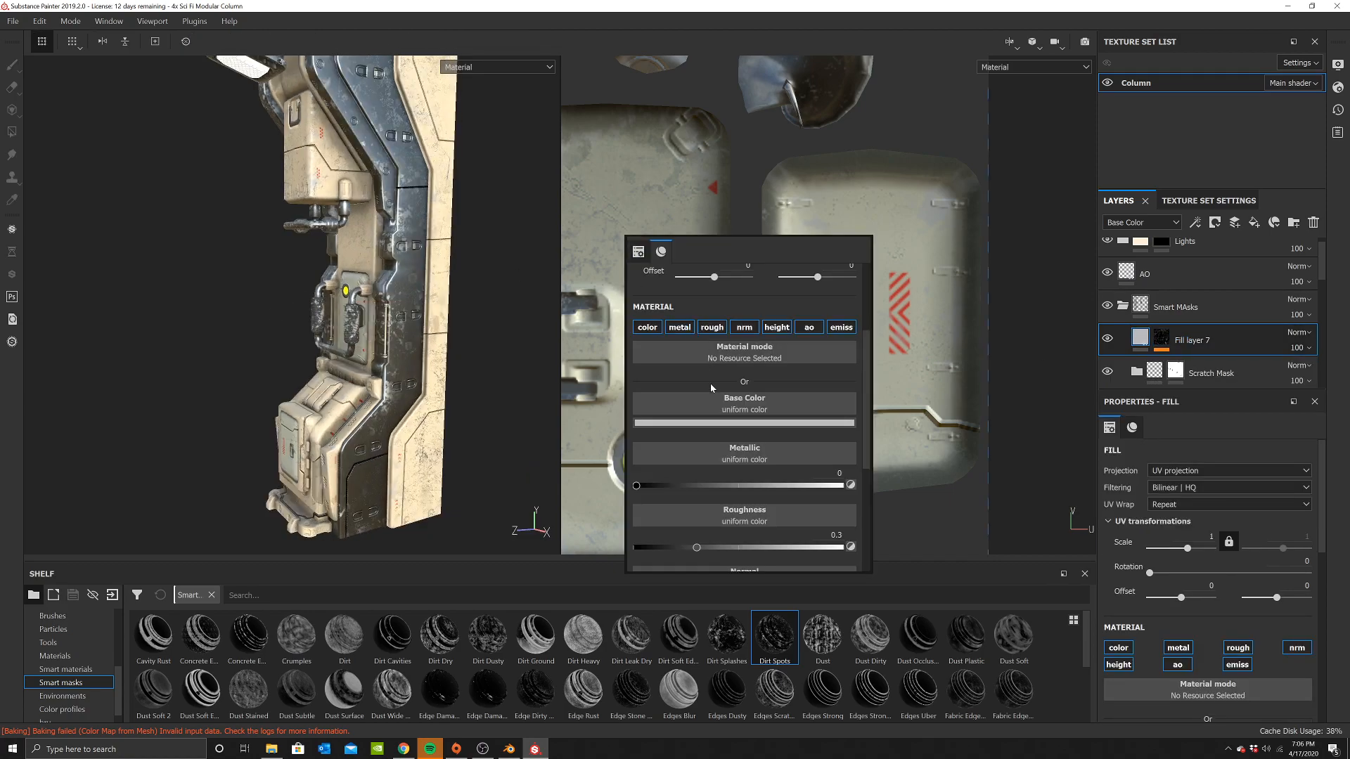
left_click(781, 423)
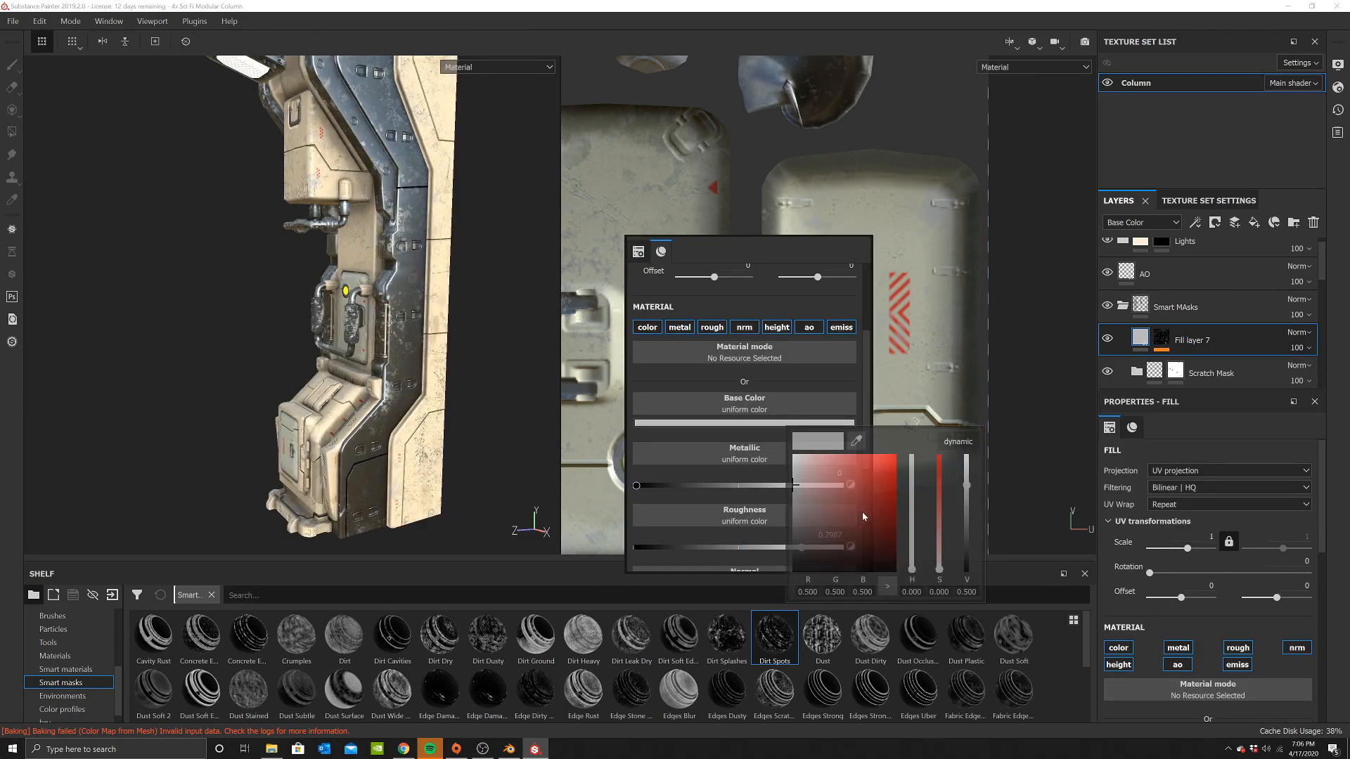
left_click(861, 547)
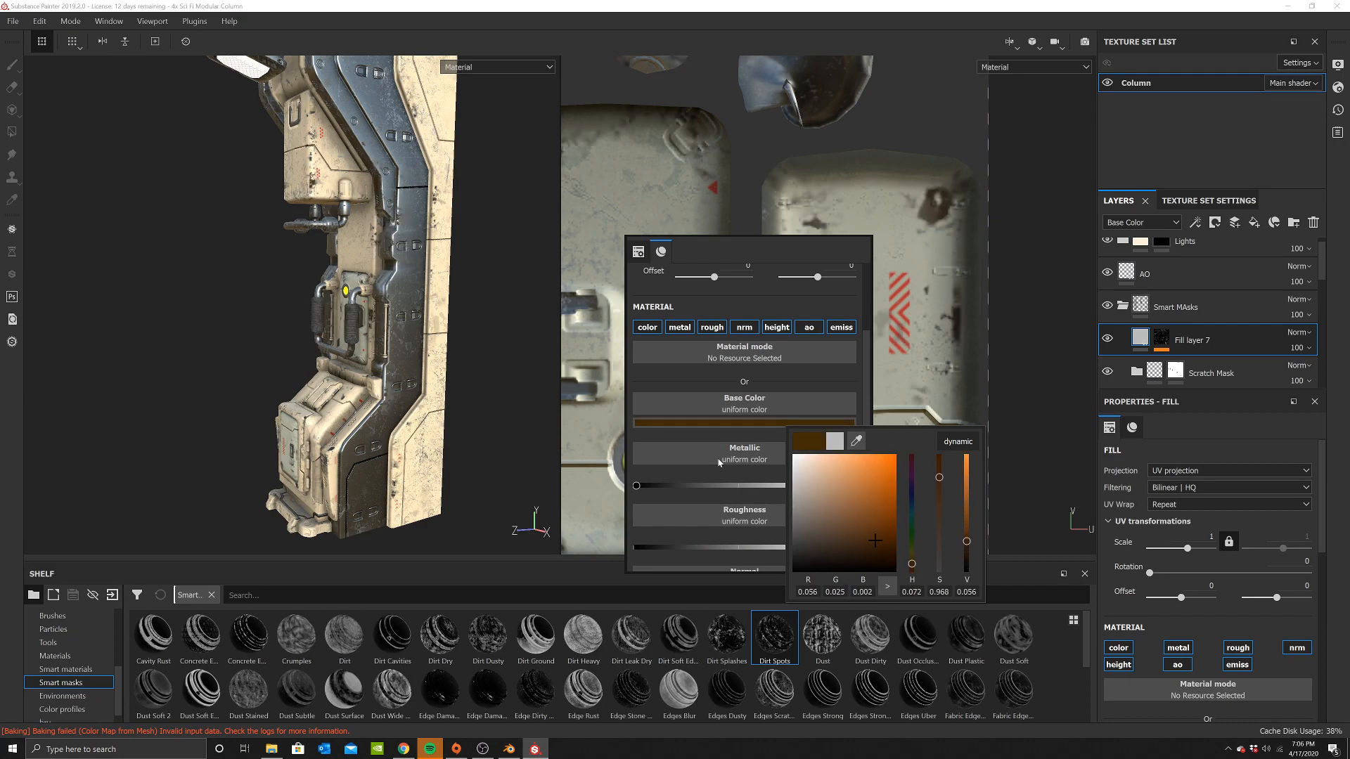
left_click(499, 240)
Lower the opacity of Fill layer 7 to 39
right_click(772, 224)
left_click(1306, 349)
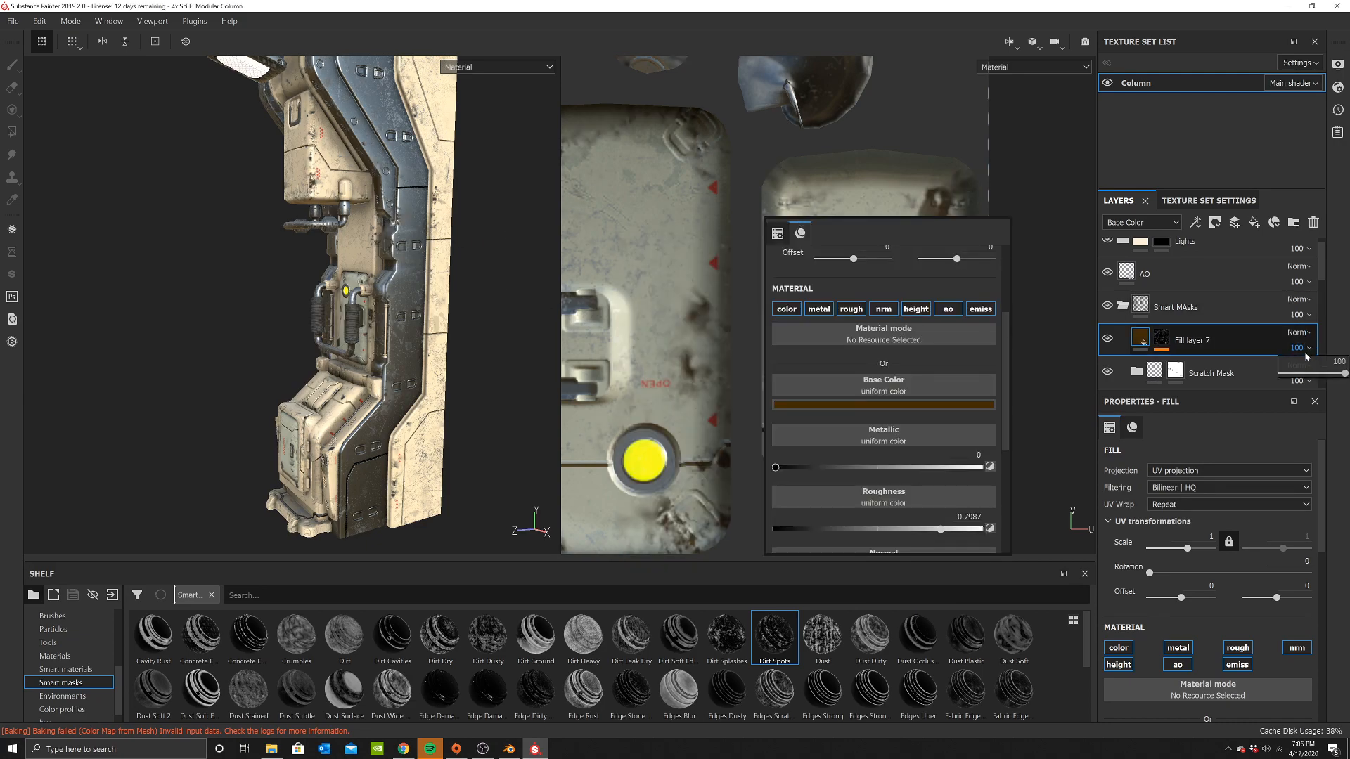
left_click(1305, 373)
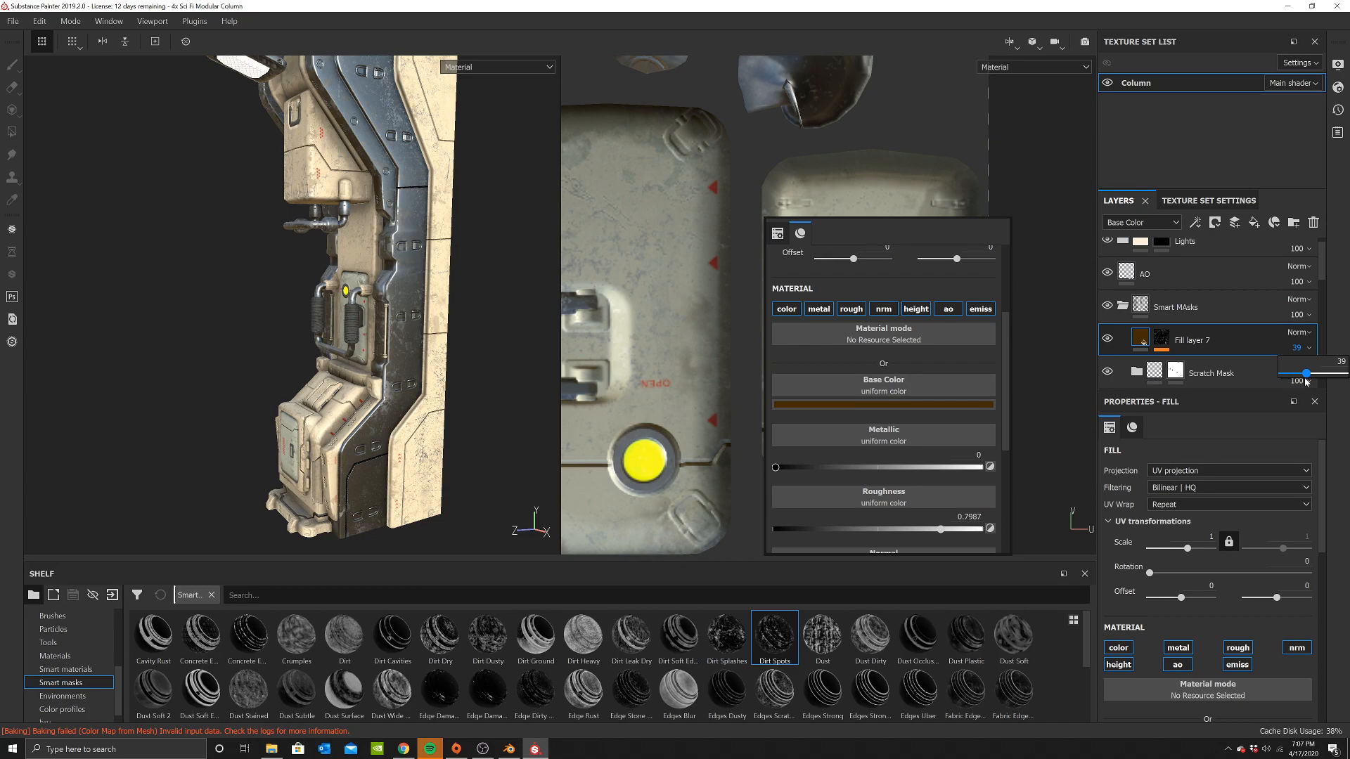
Create a folder named Dirt MAsk, put Fill layer 7 inside it, and add a black mask to the folder
left_click(1293, 222)
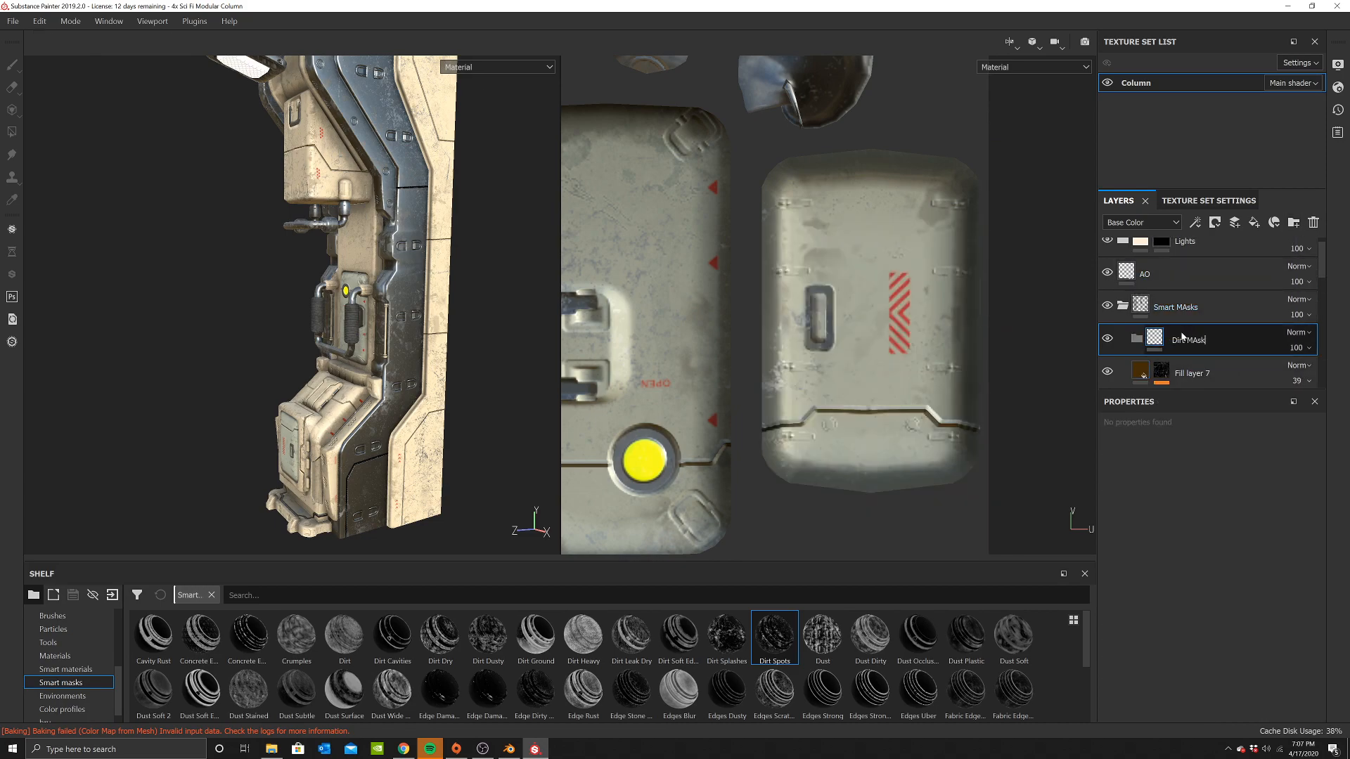
left_click_drag(1184, 372, 1221, 339)
right_click(1217, 341)
left_click(1237, 27)
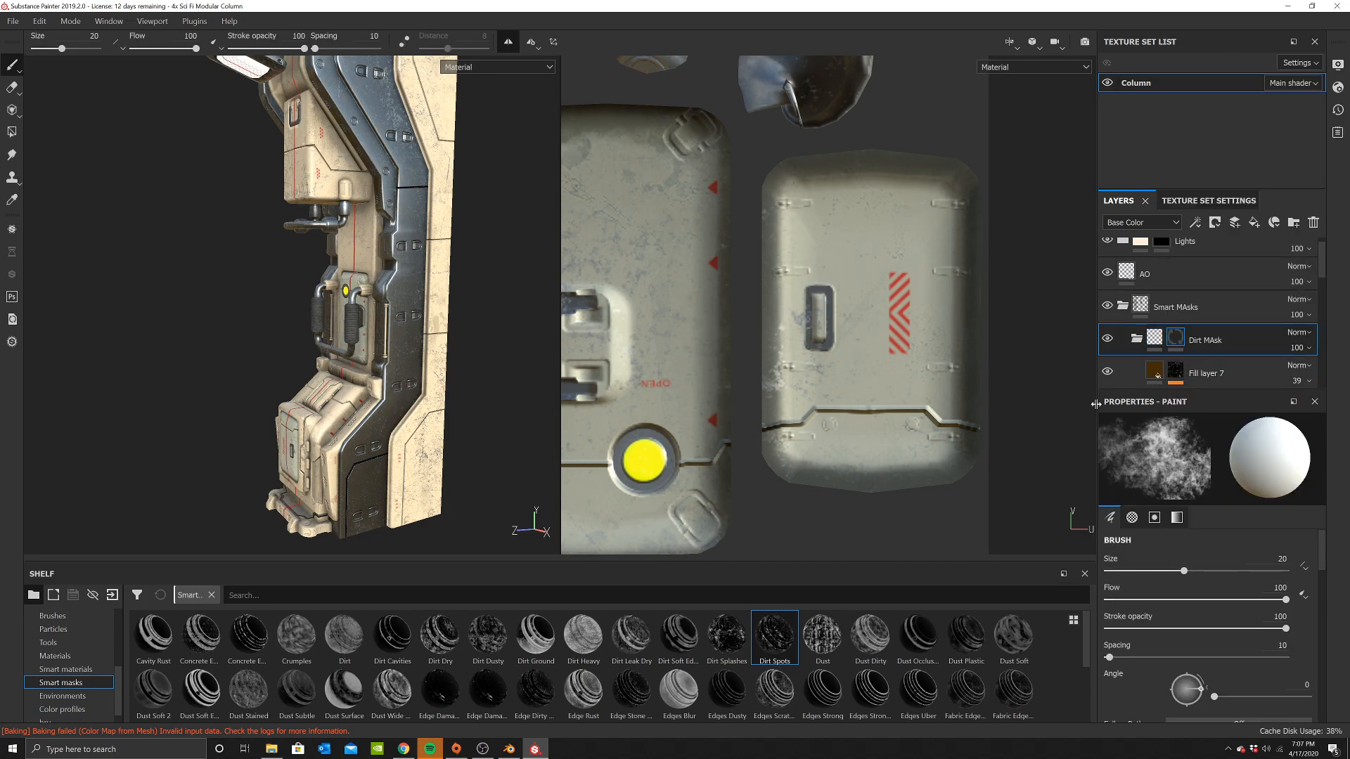
Paint white with the dirt brush on the Dirt MAsk folder's mask to reveal dirt spots around the column
middle_click_drag(376, 403, 400, 324, "alt")
left_click_drag(397, 321, 364, 360)
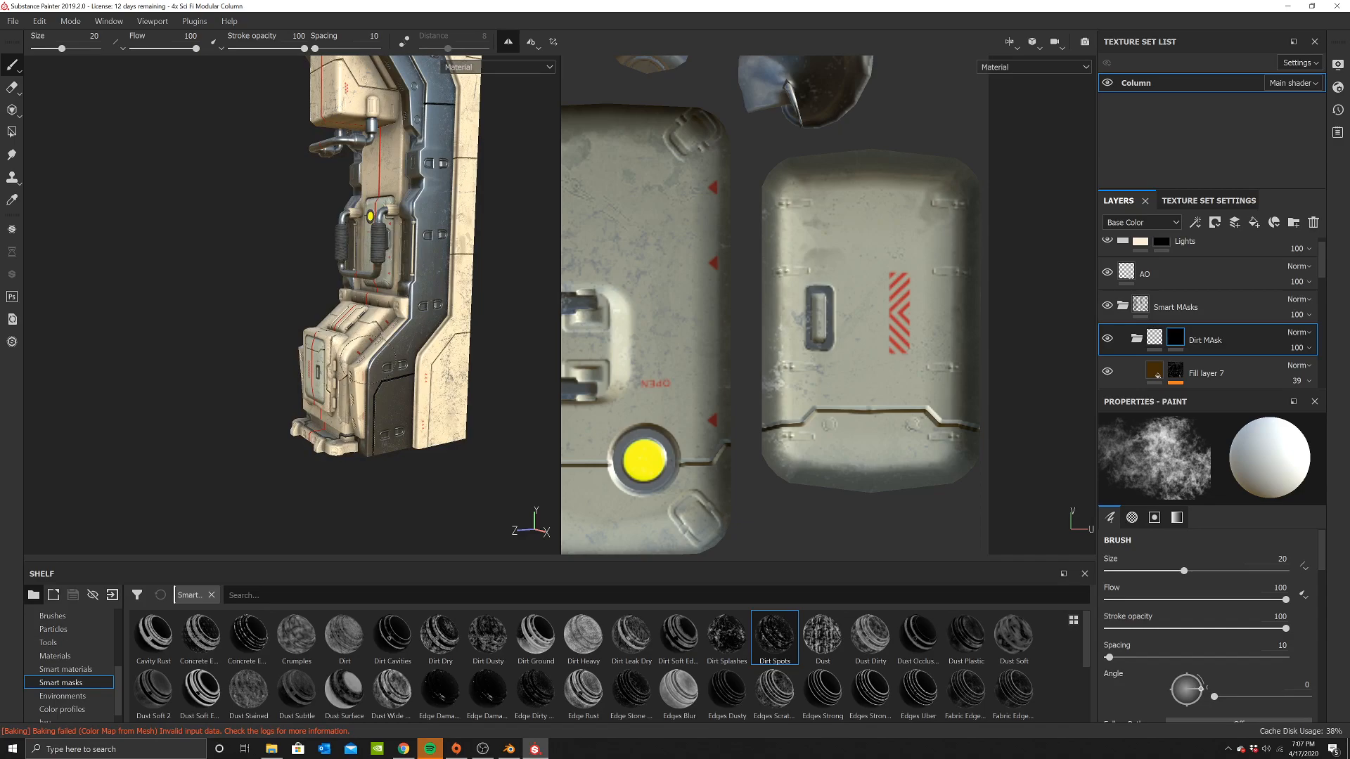
left_click_drag(425, 267, 369, 375, "alt")
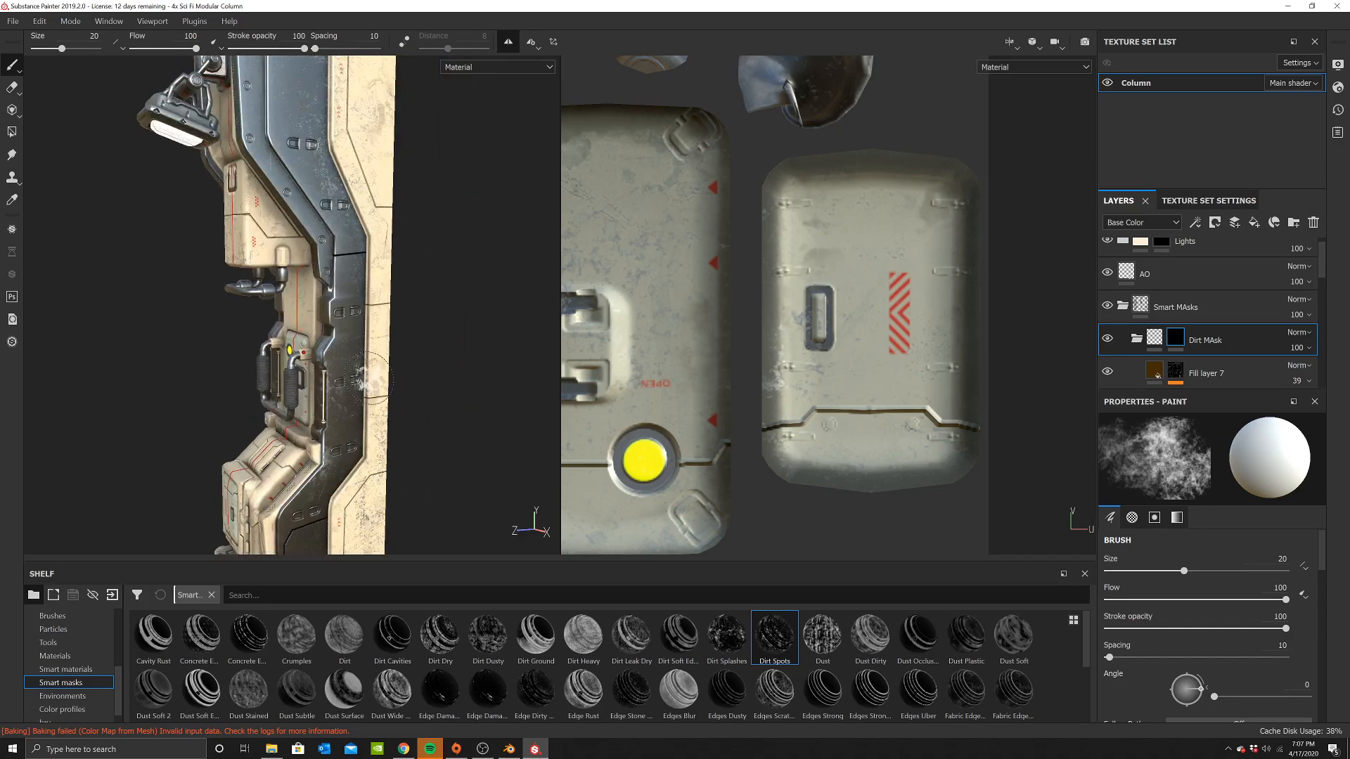
left_click_drag(359, 211, 432, 299, "alt")
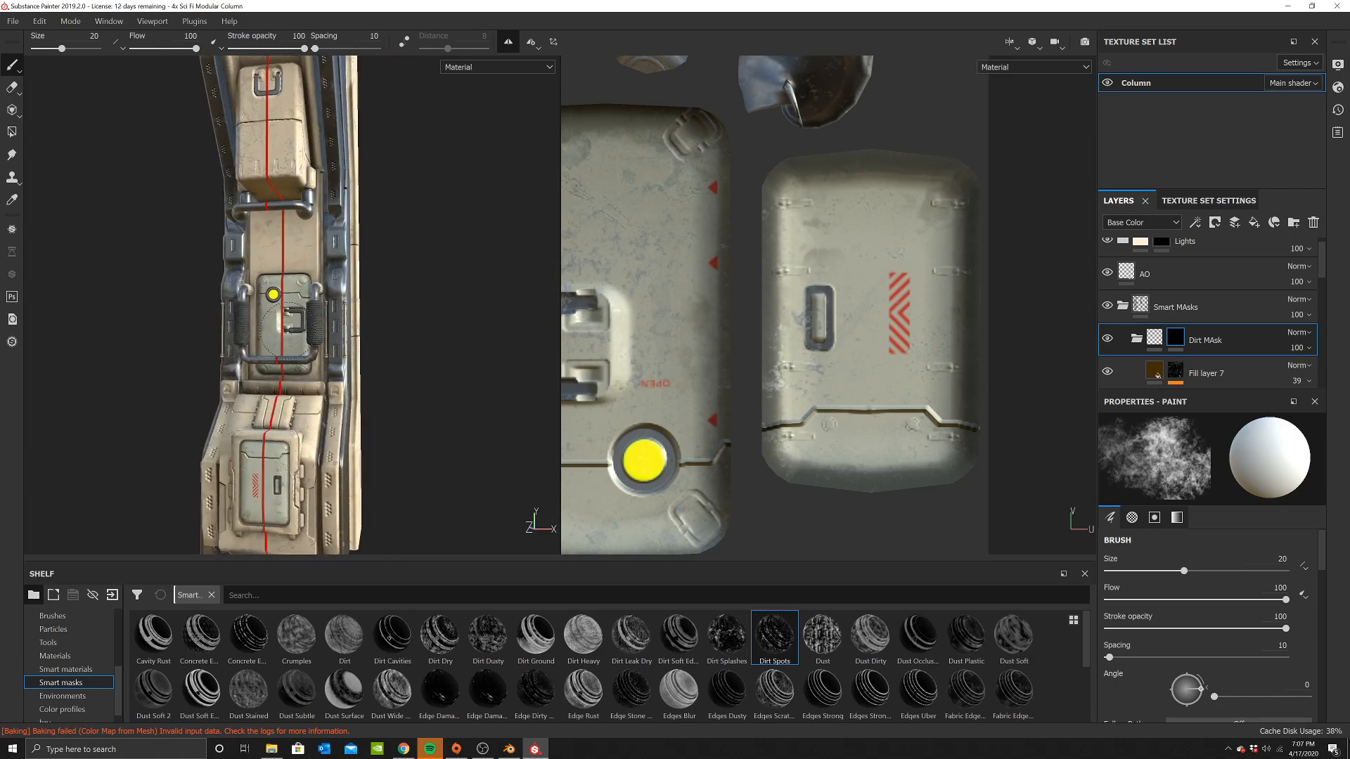
left_click_drag(291, 382, 312, 344, "alt")
mouse_move(427, 336)
left_mouse_down("alt")
mouse_move(547, 334)
mouse_move(318, 315)
mouse_move(480, 309)
left_mouse_up("alt")
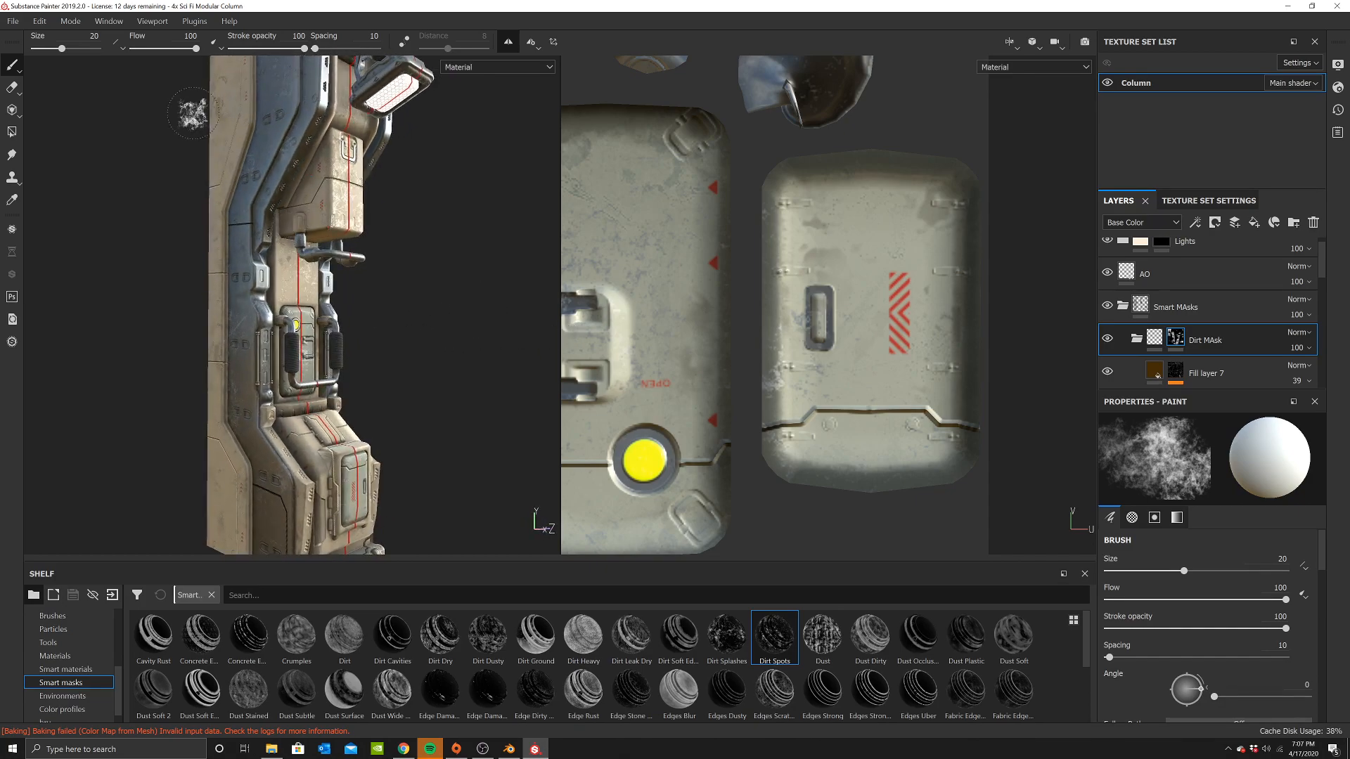
Start a texture export and choose the Unity HD Render Pipeline configuration
left_click(17, 22)
left_click(62, 290)
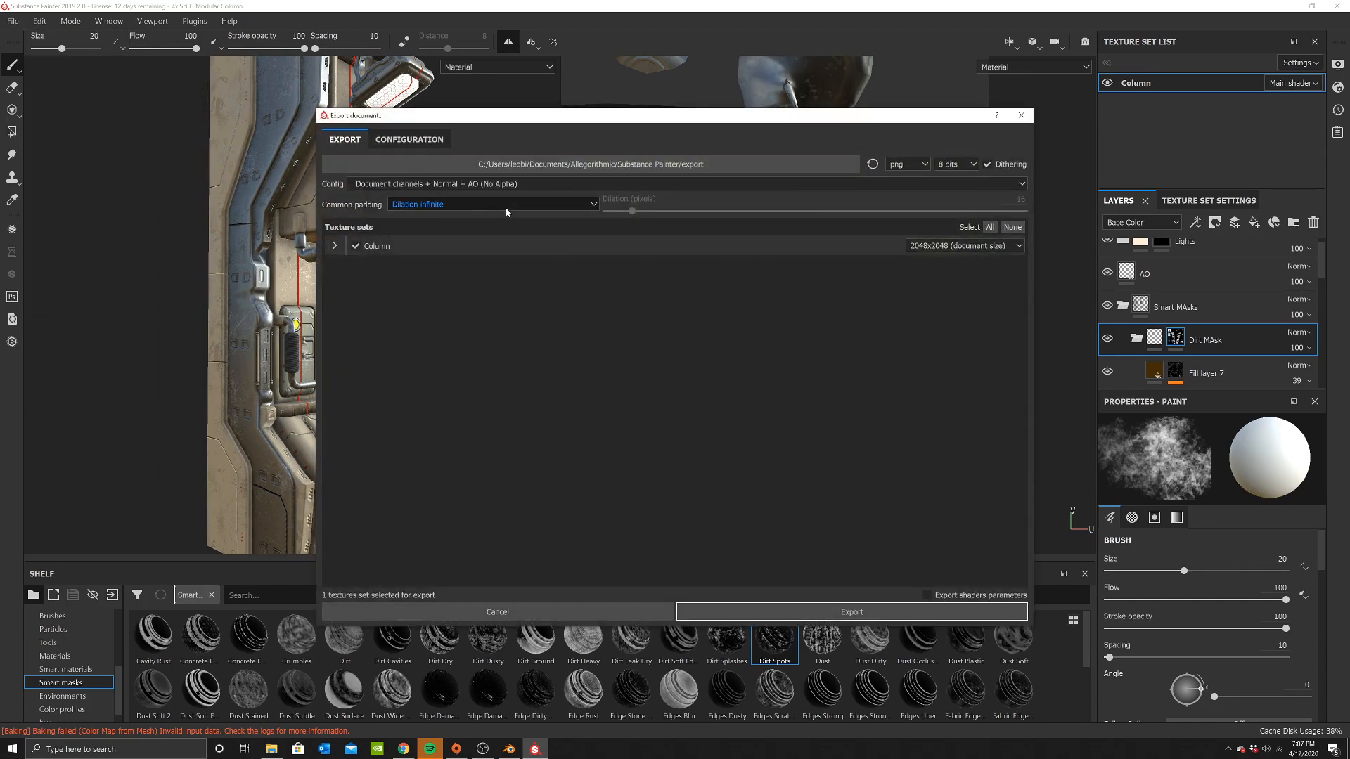
left_click(513, 185)
scroll(495, 225, "down", 5)
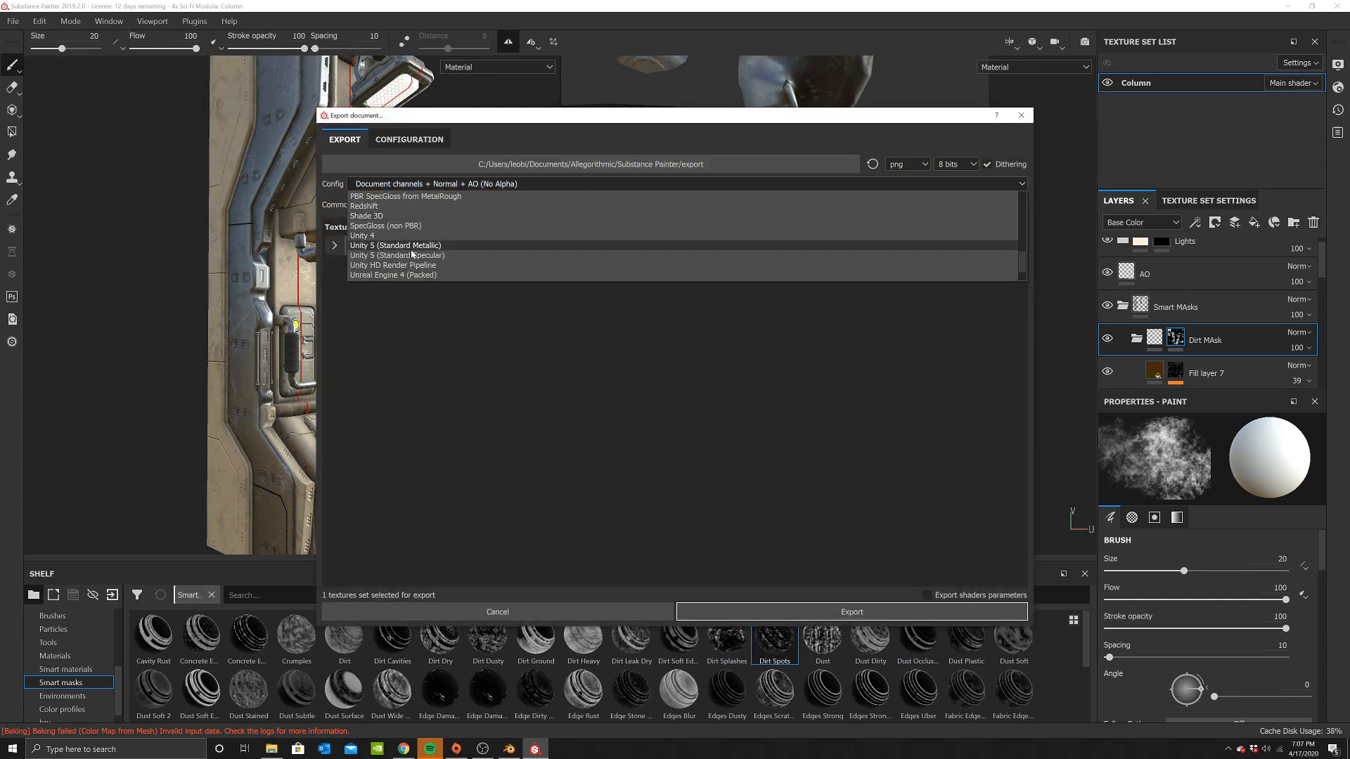
left_click(412, 265)
Set the export destination to Documents/FPS Project Assets/Environment/4x Sci Fi Modular Column
left_click(618, 168)
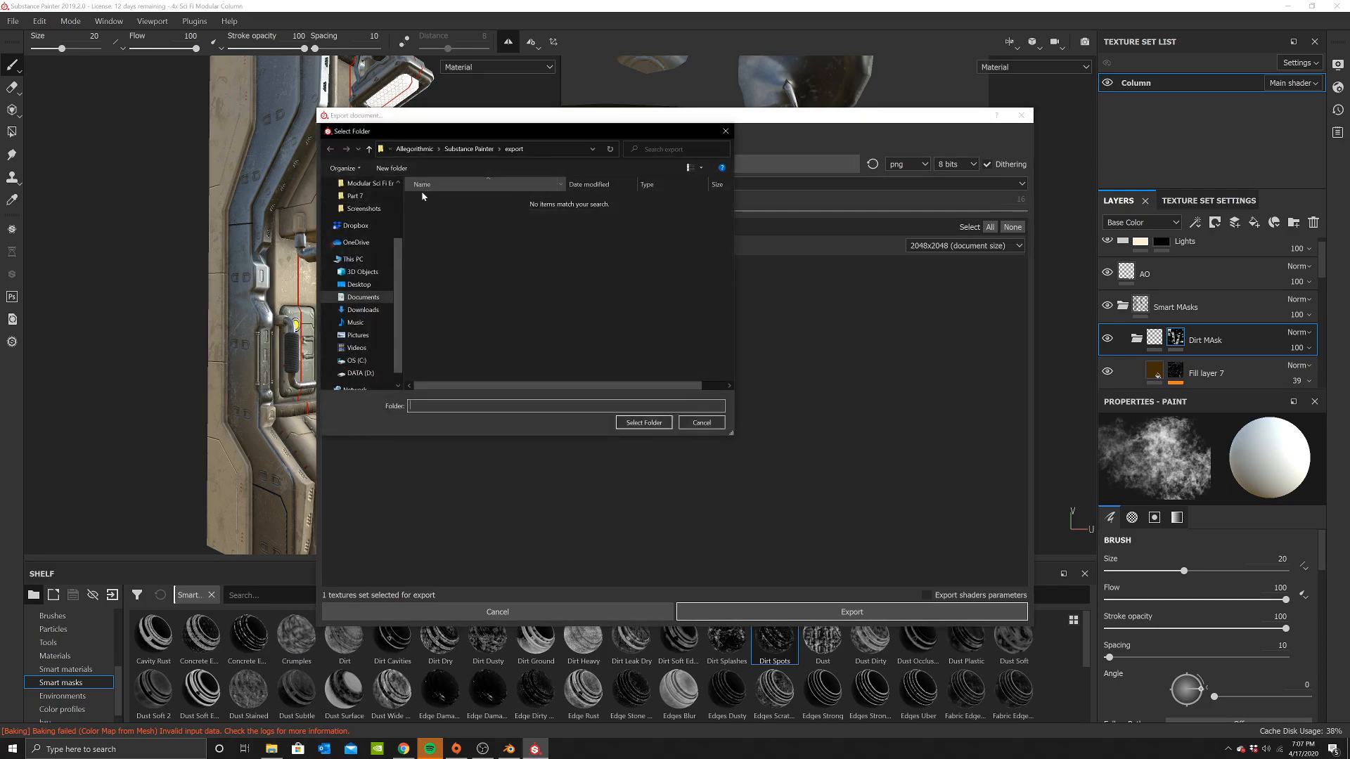
left_click(363, 296)
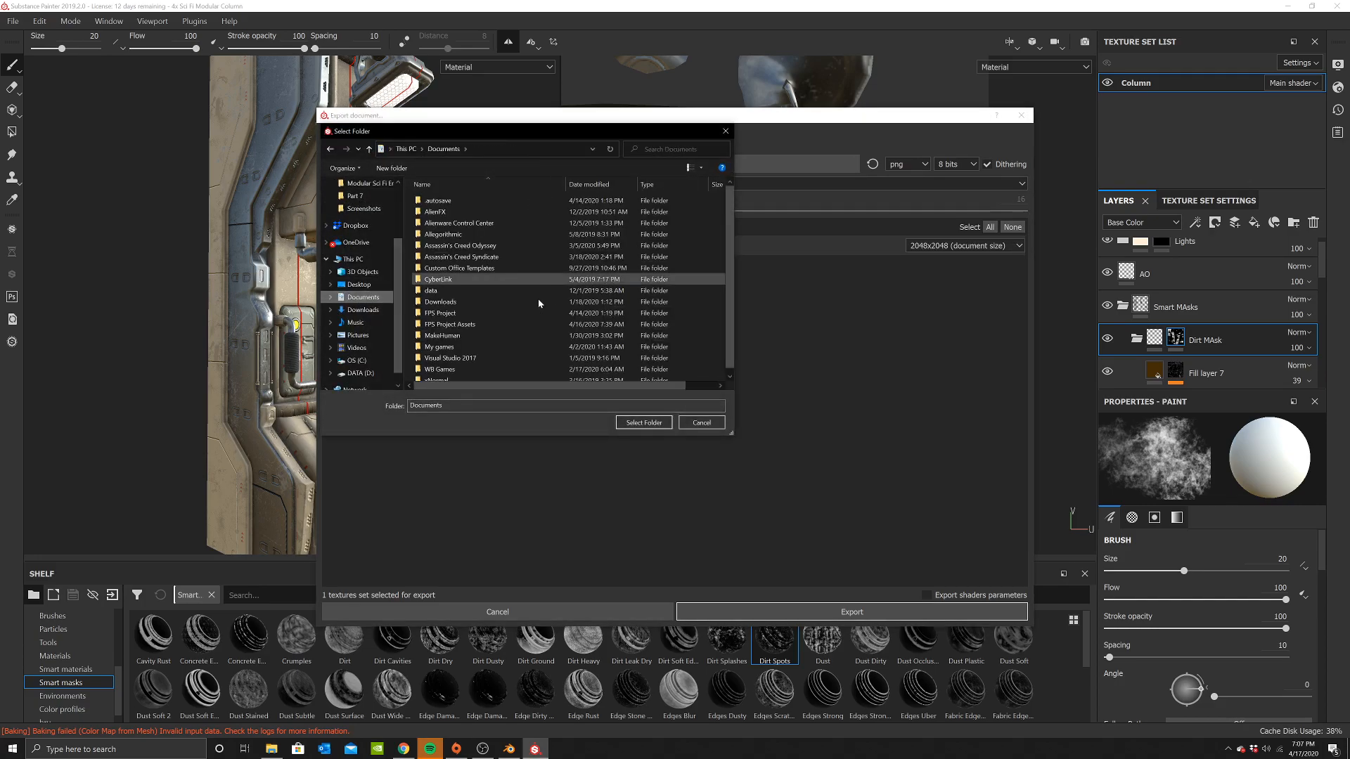
double_click(478, 325)
double_click(504, 210)
left_click(496, 202)
double_click(496, 201)
left_click(643, 422)
Set the Column texture set's export size to 4096x4096 and export the textures
left_click(931, 246)
left_click(928, 268)
left_click(829, 609)
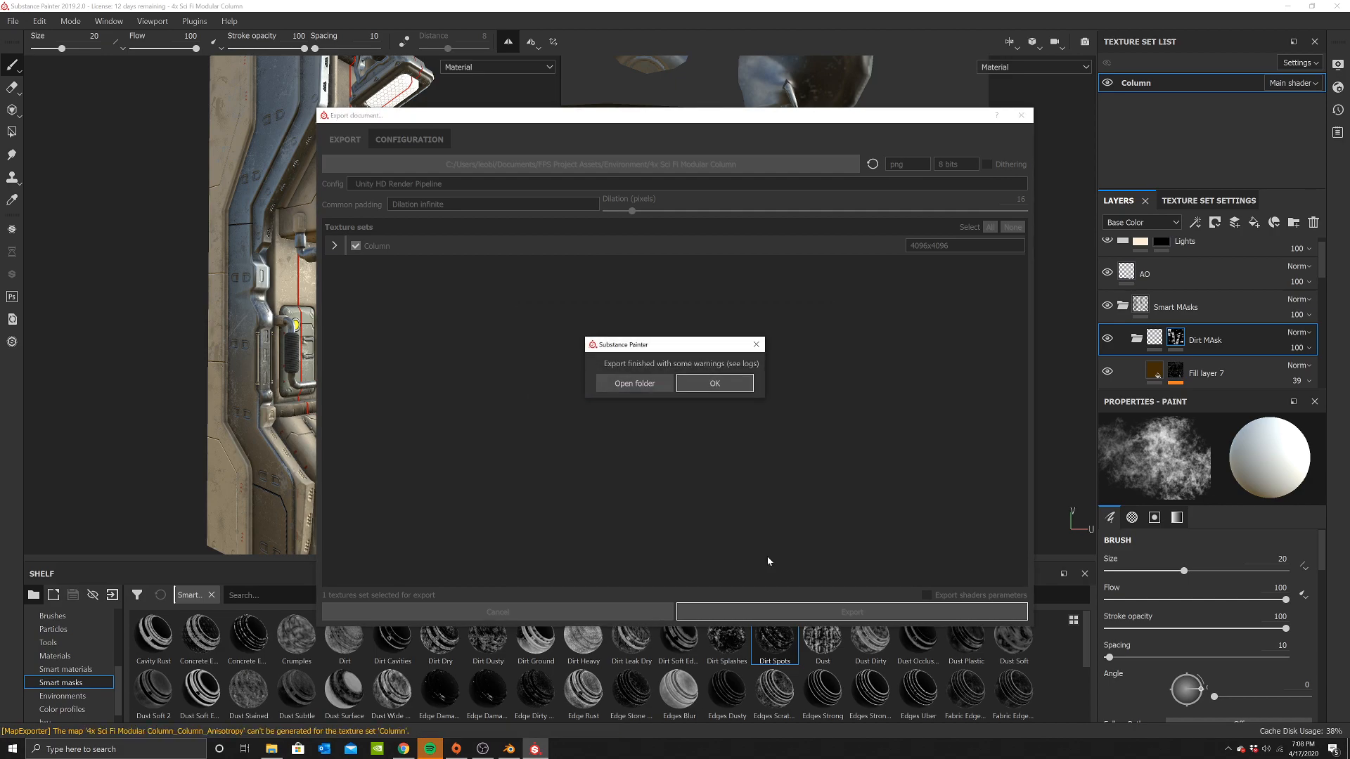
left_click(714, 384)
Switch to Iray rendering, enable the dome's clear color, and view the column from the opposite side
left_click_drag(331, 289, 324, 246, "alt")
left_click(76, 21)
left_click(89, 57)
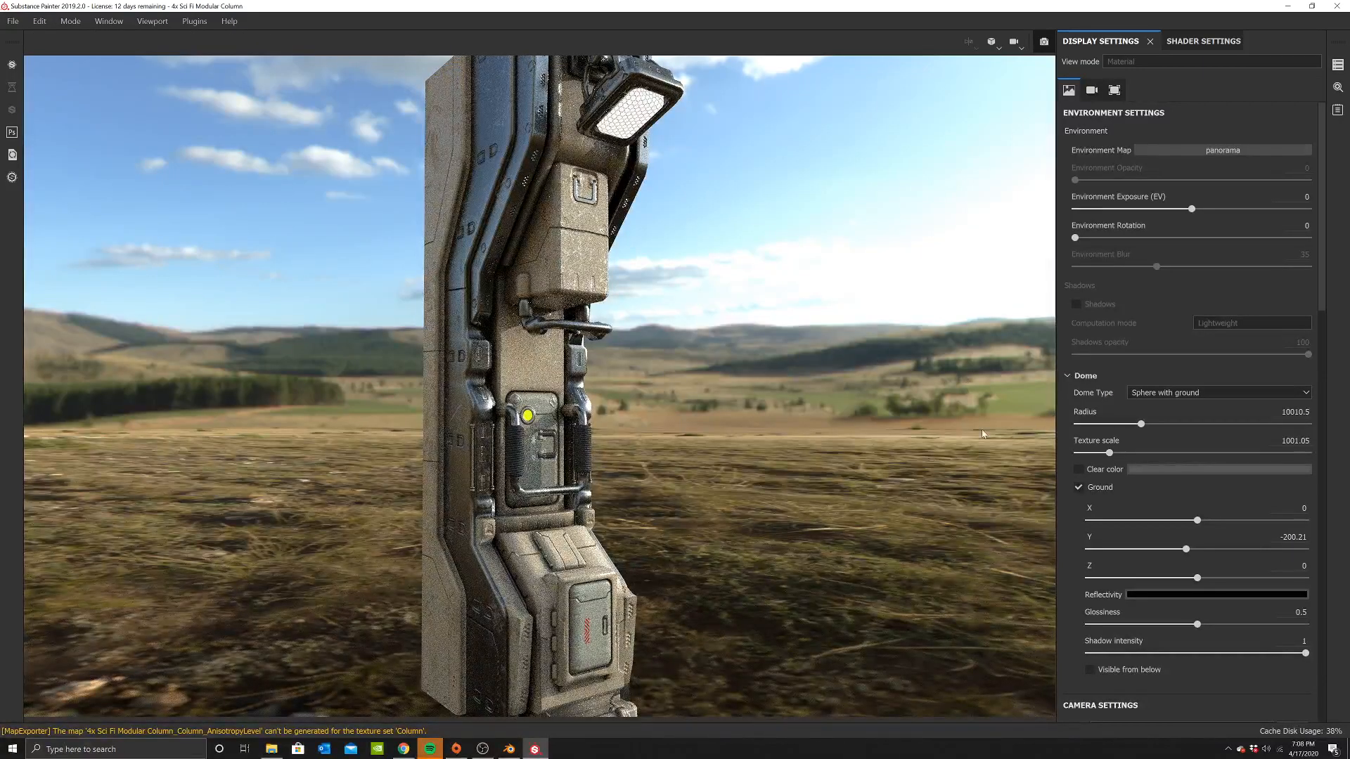
left_click(1078, 469)
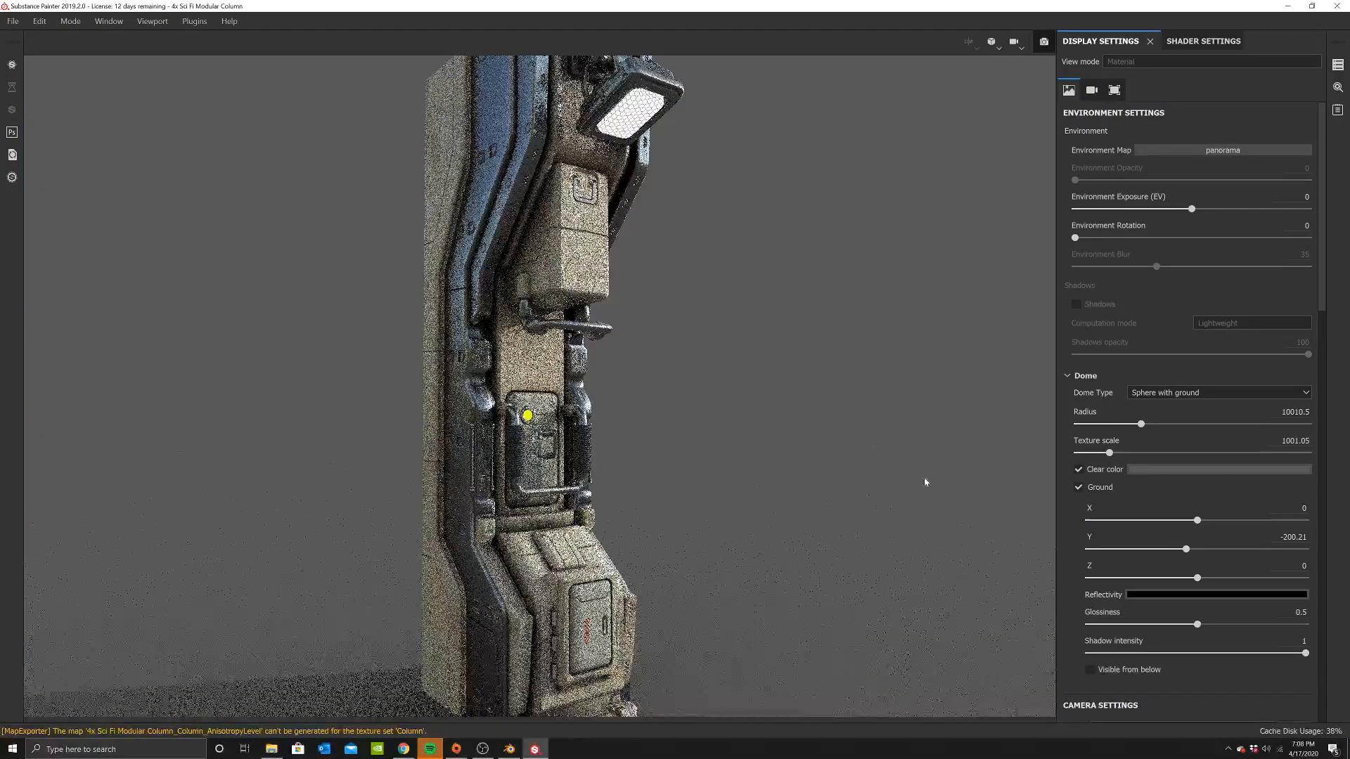
left_click_drag(776, 542, 637, 501, "alt")
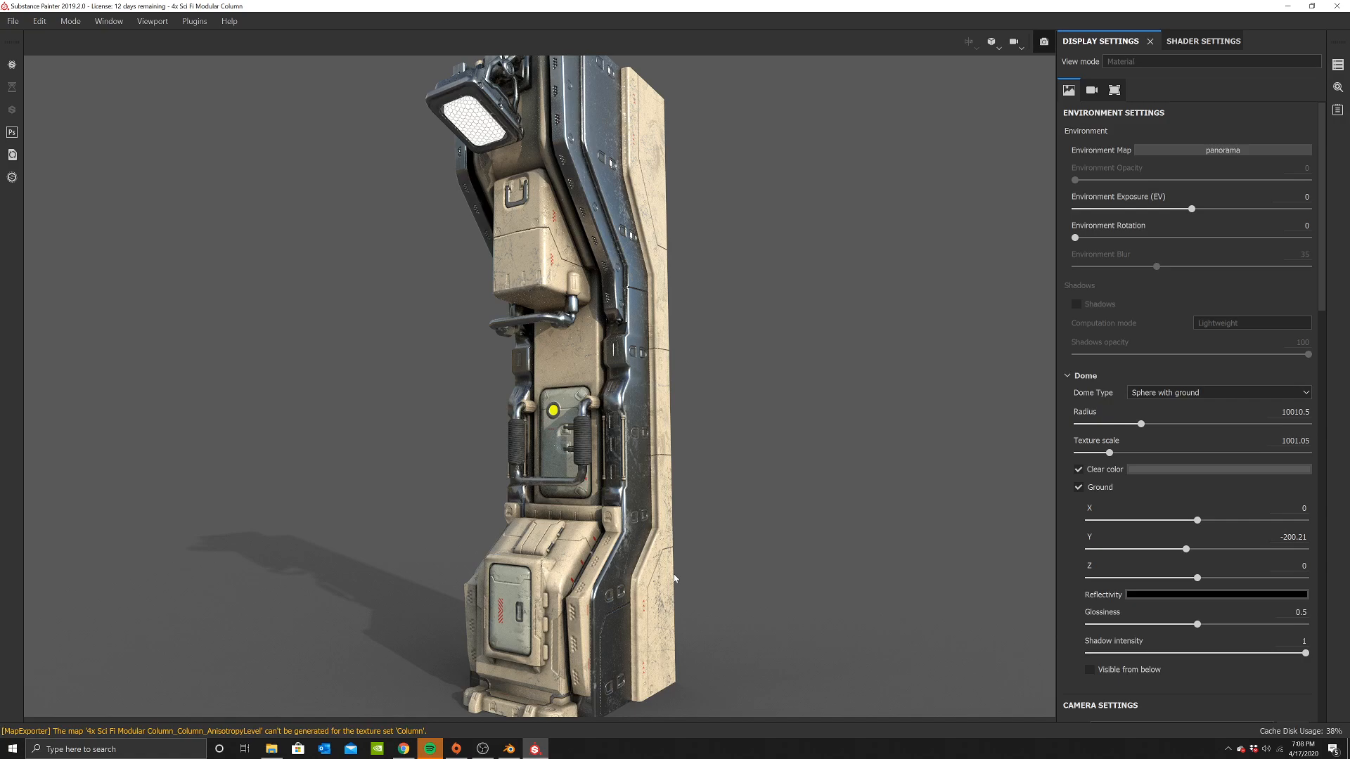
left_click(482, 749)
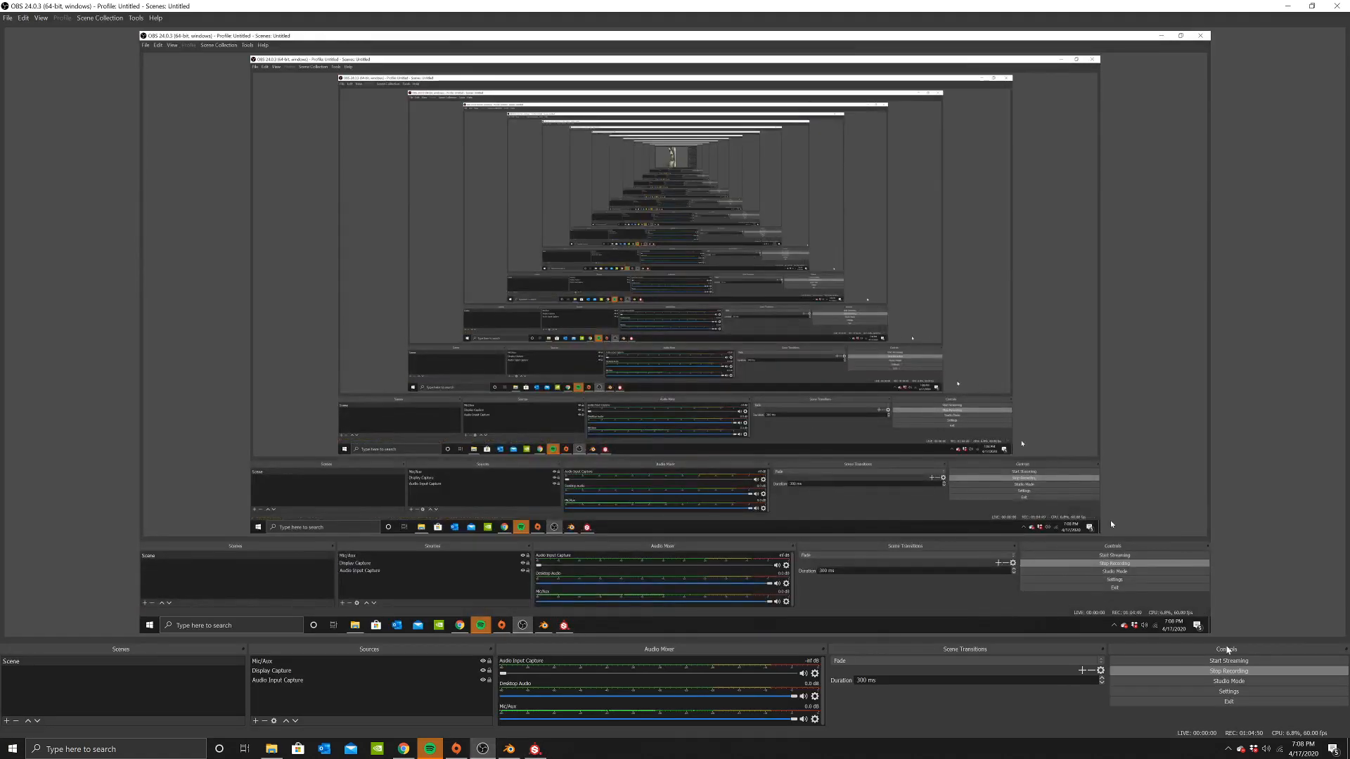